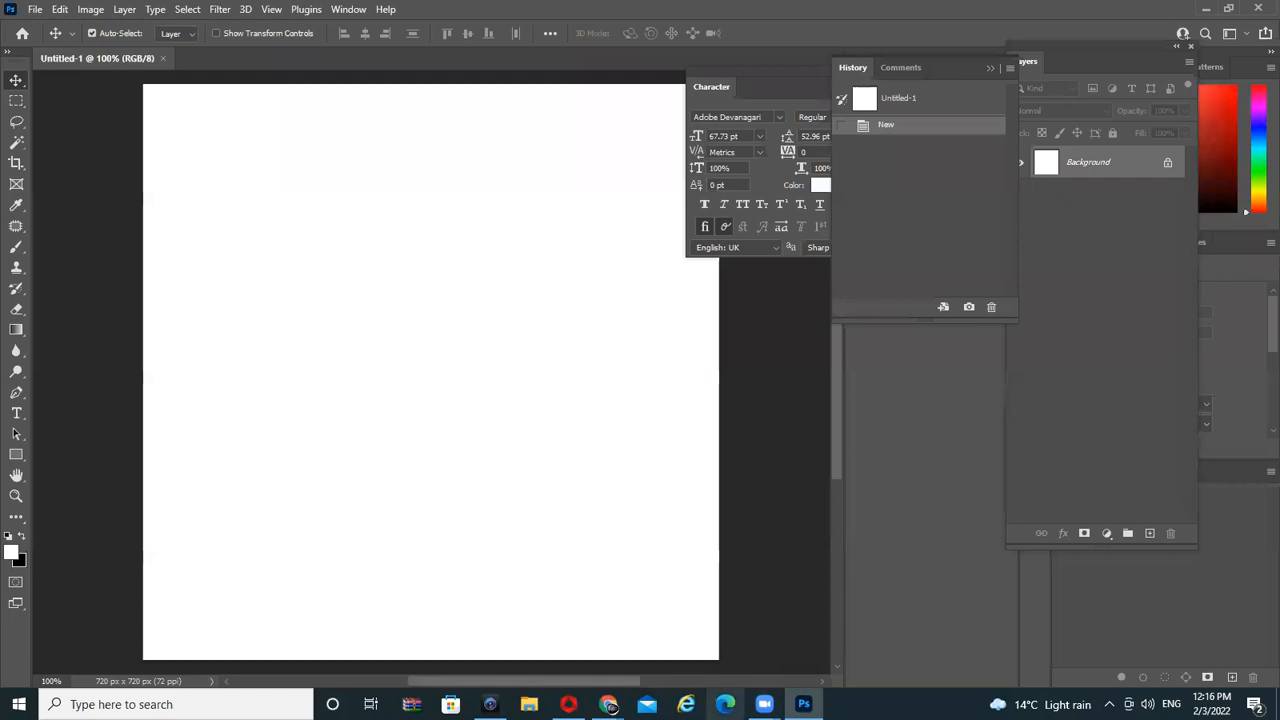
Activate the standard Pen Tool in Path mode for the blank document
mouse_move(608, 704)
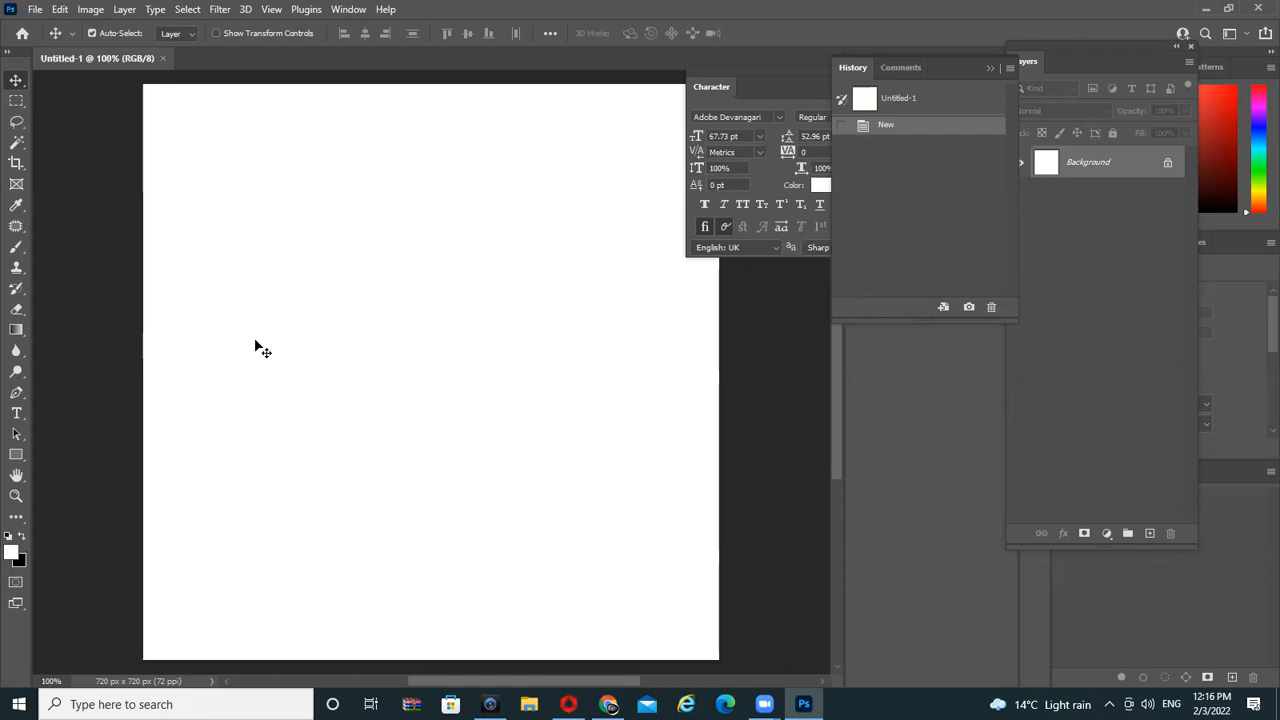
scroll(265, 391, up, 1)
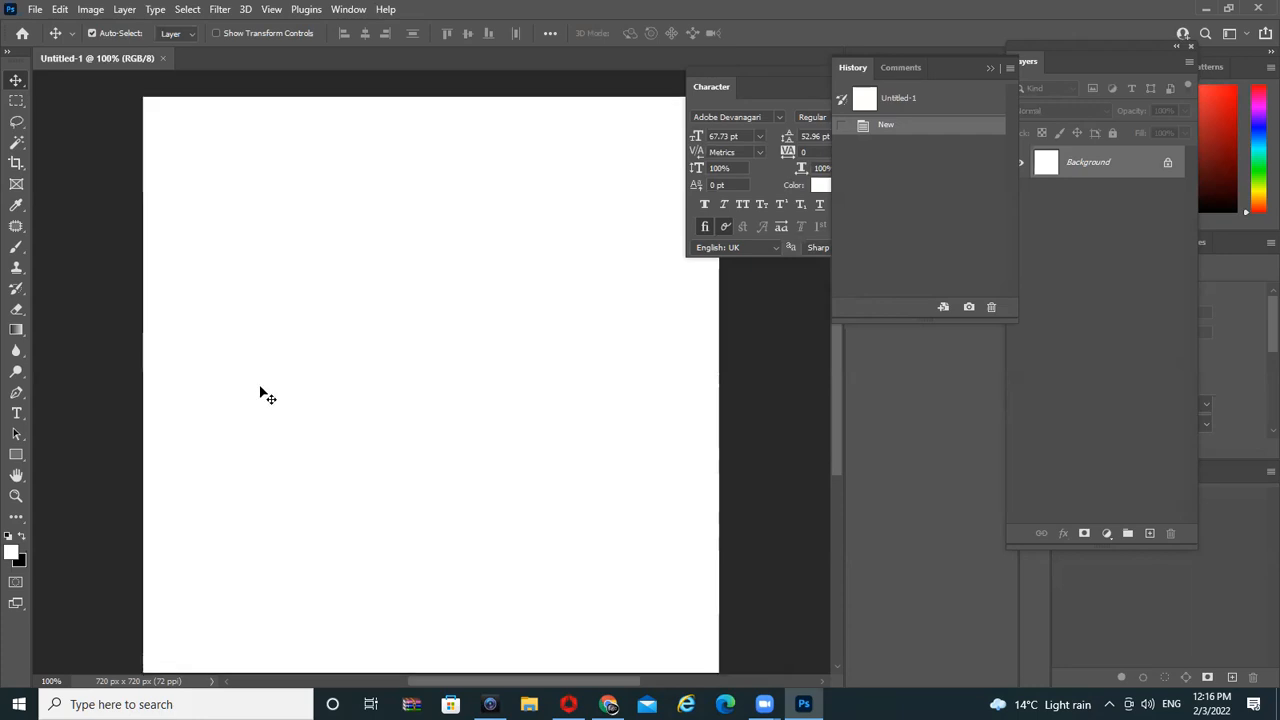
right_click(16, 393)
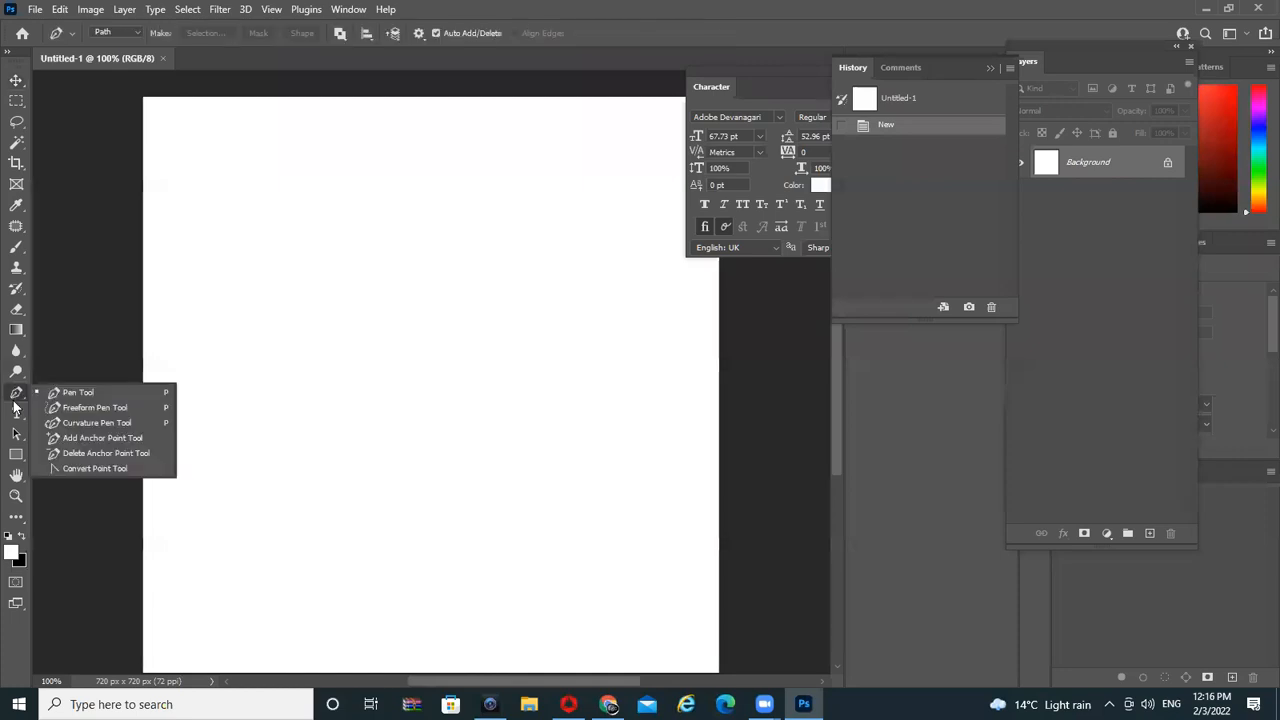
click(86, 388)
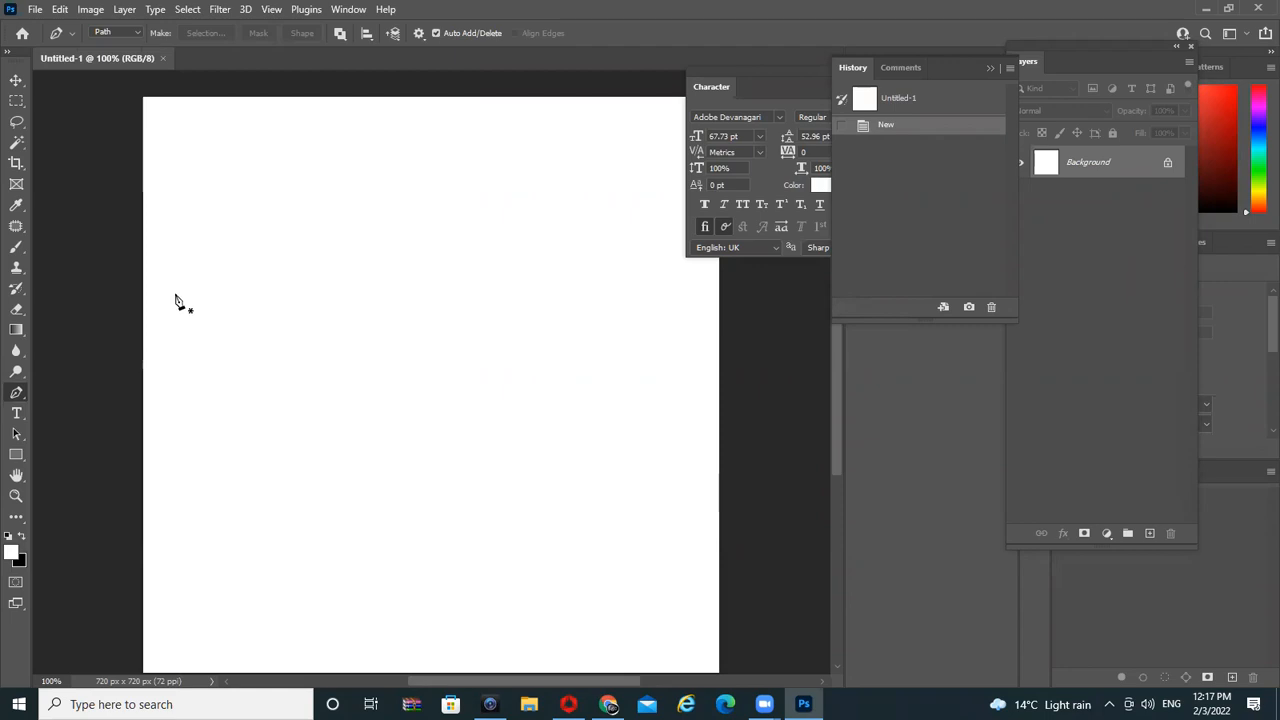
right_click(17, 394)
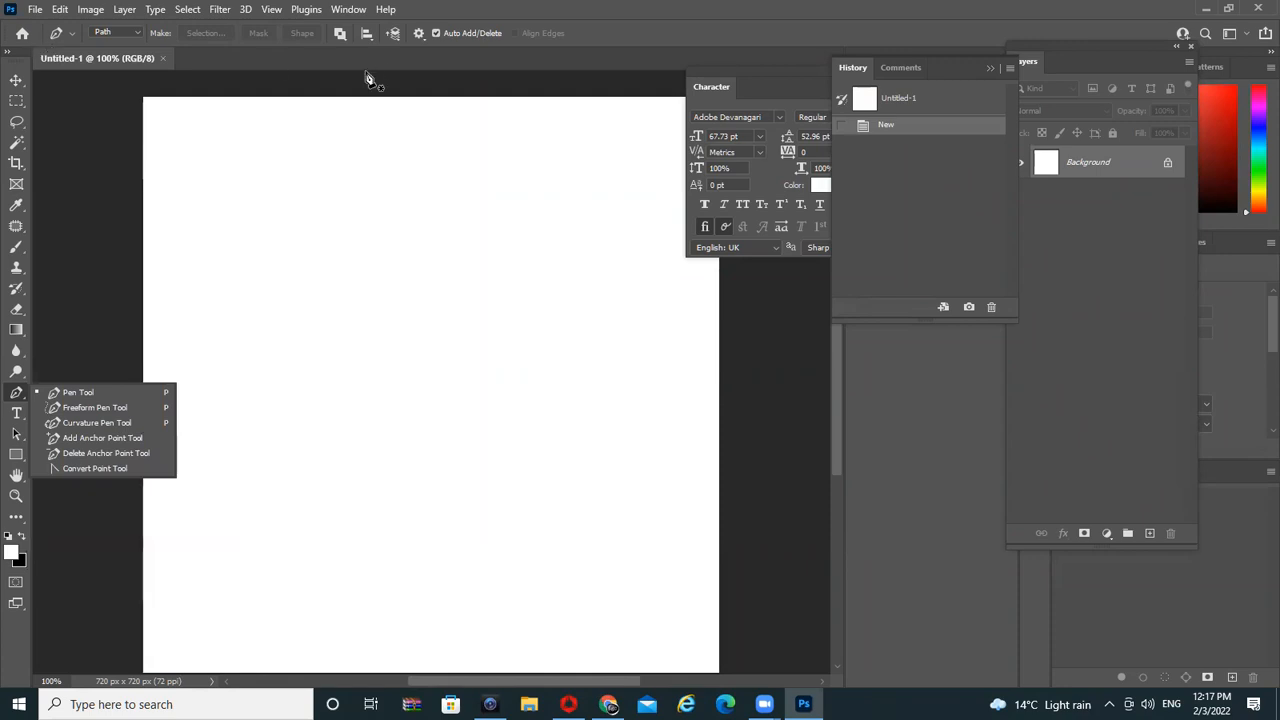
click(36, 10)
click(54, 41)
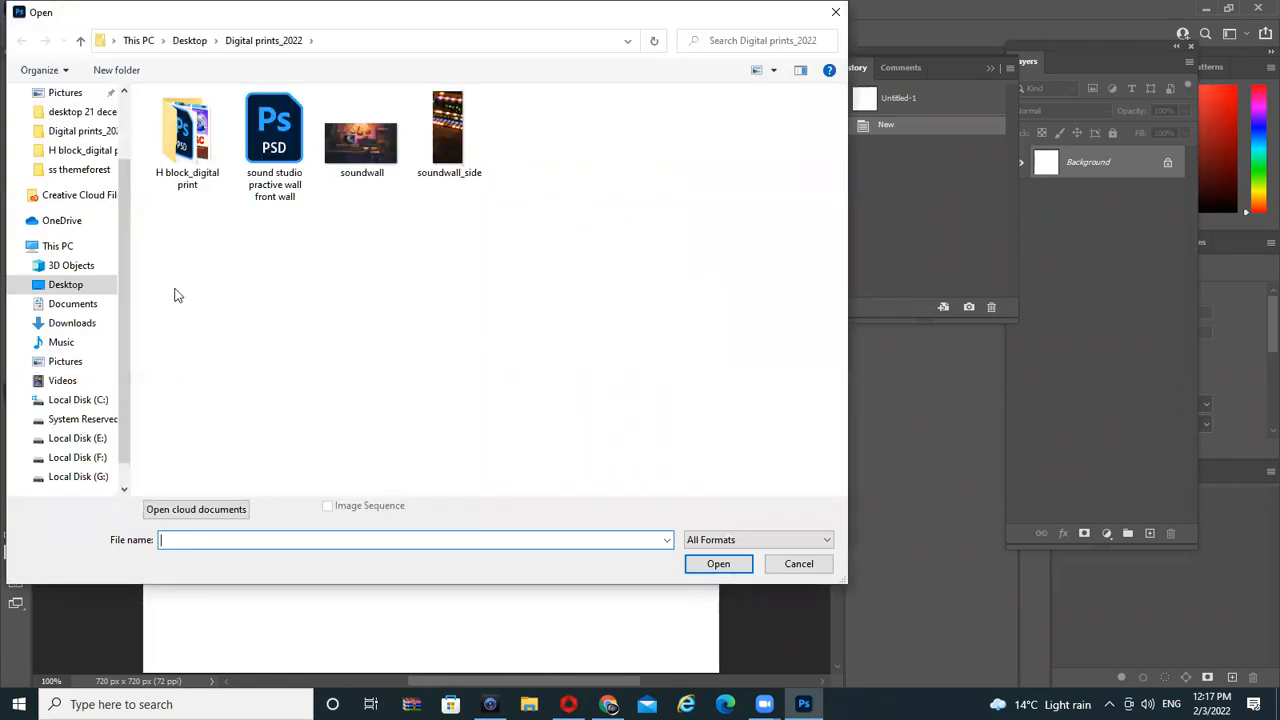
click(808, 567)
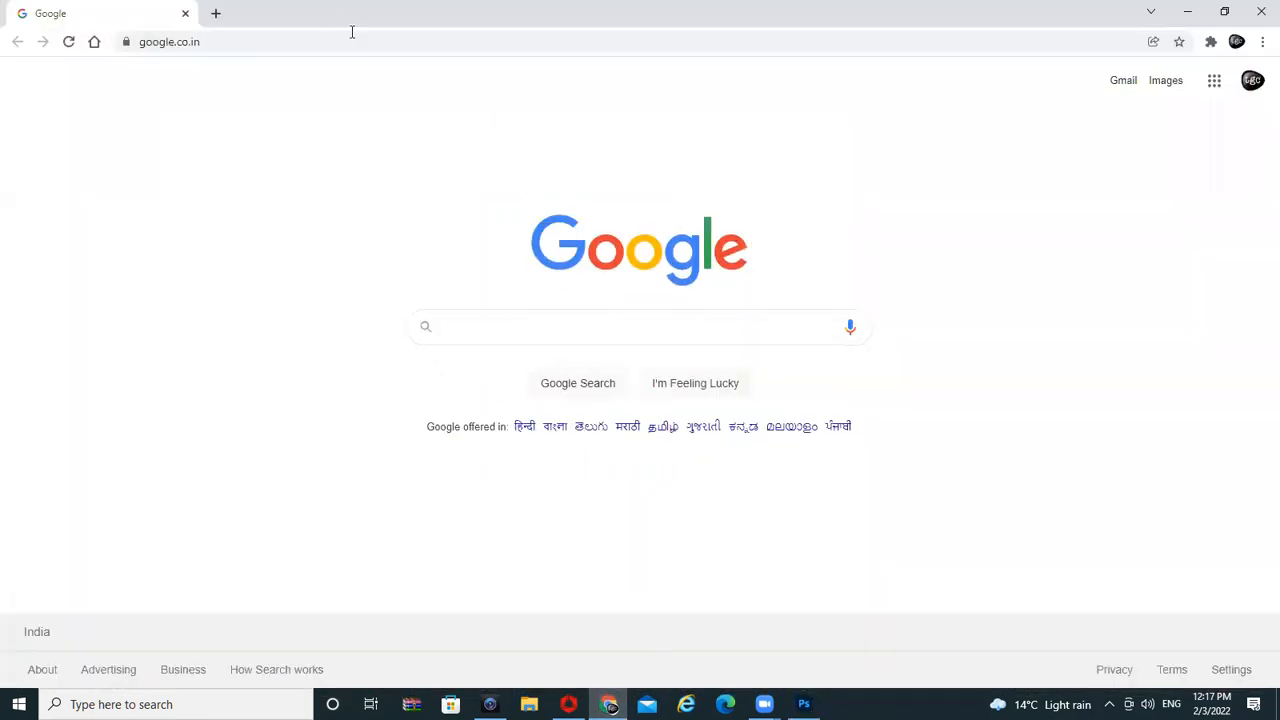
Switch to Chrome and search Google Images for "fruit basket"
click(363, 41)
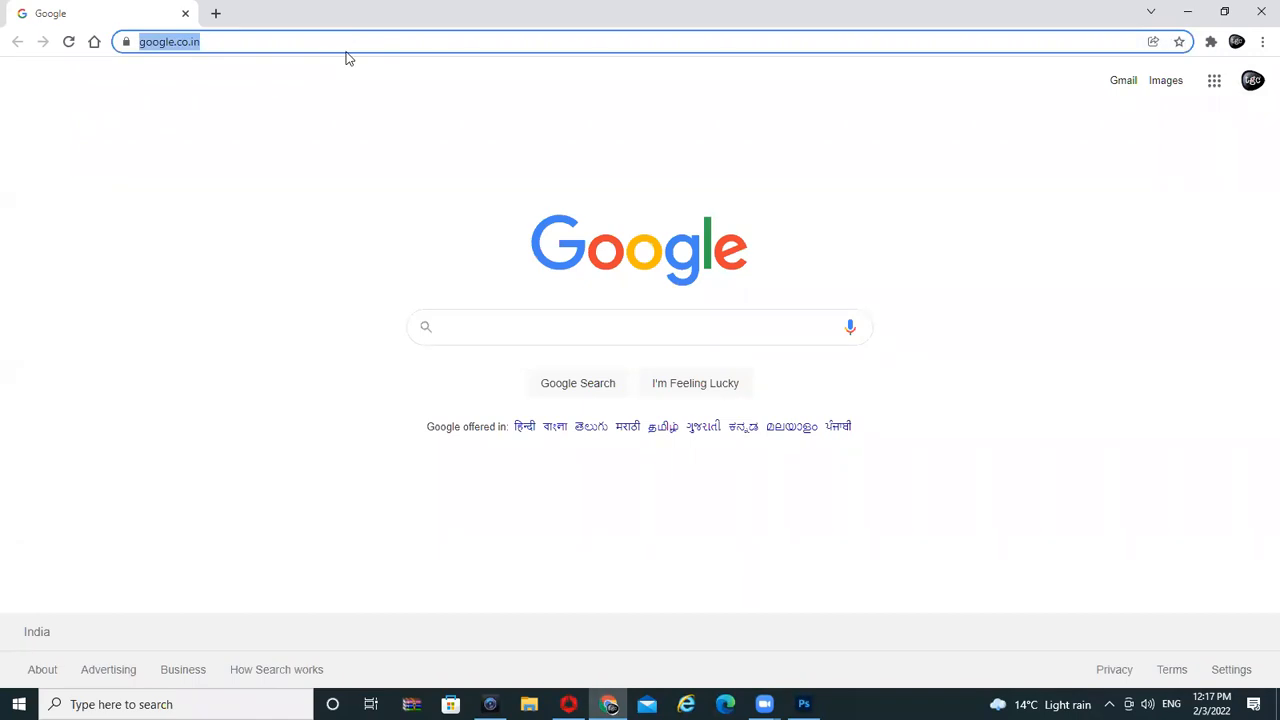
text(fruit basket)
key(Return)
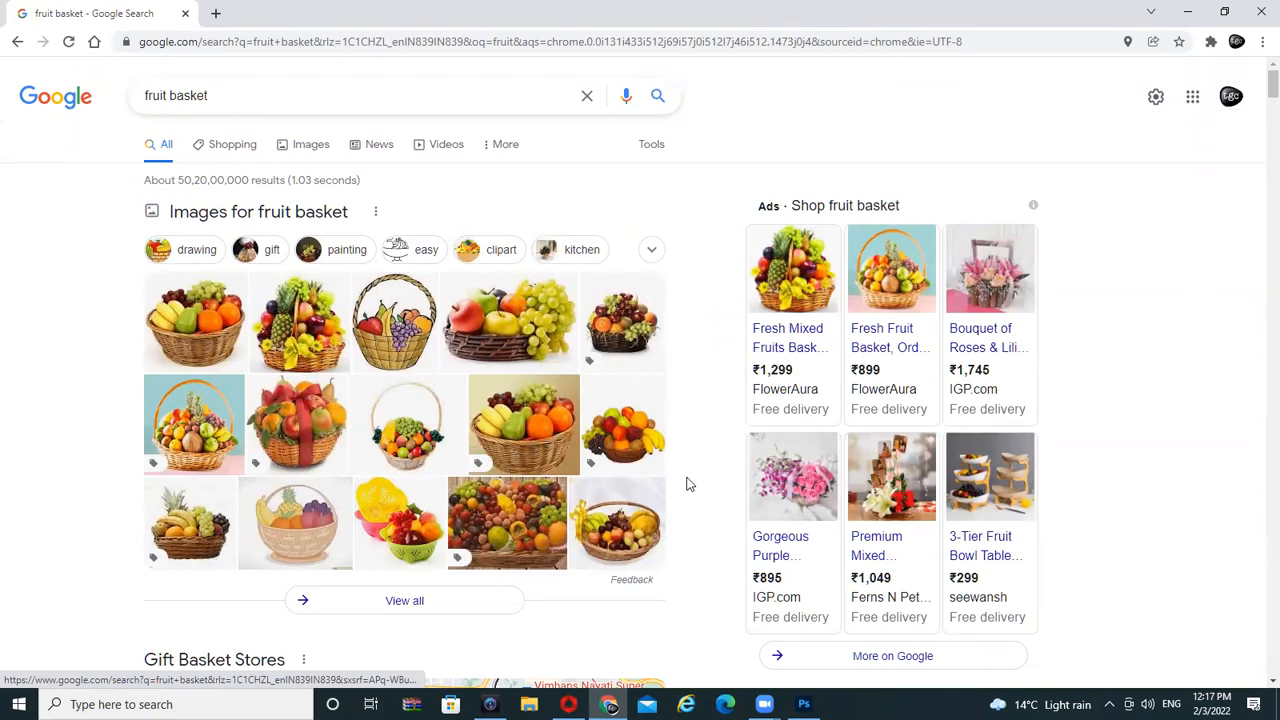
click(299, 148)
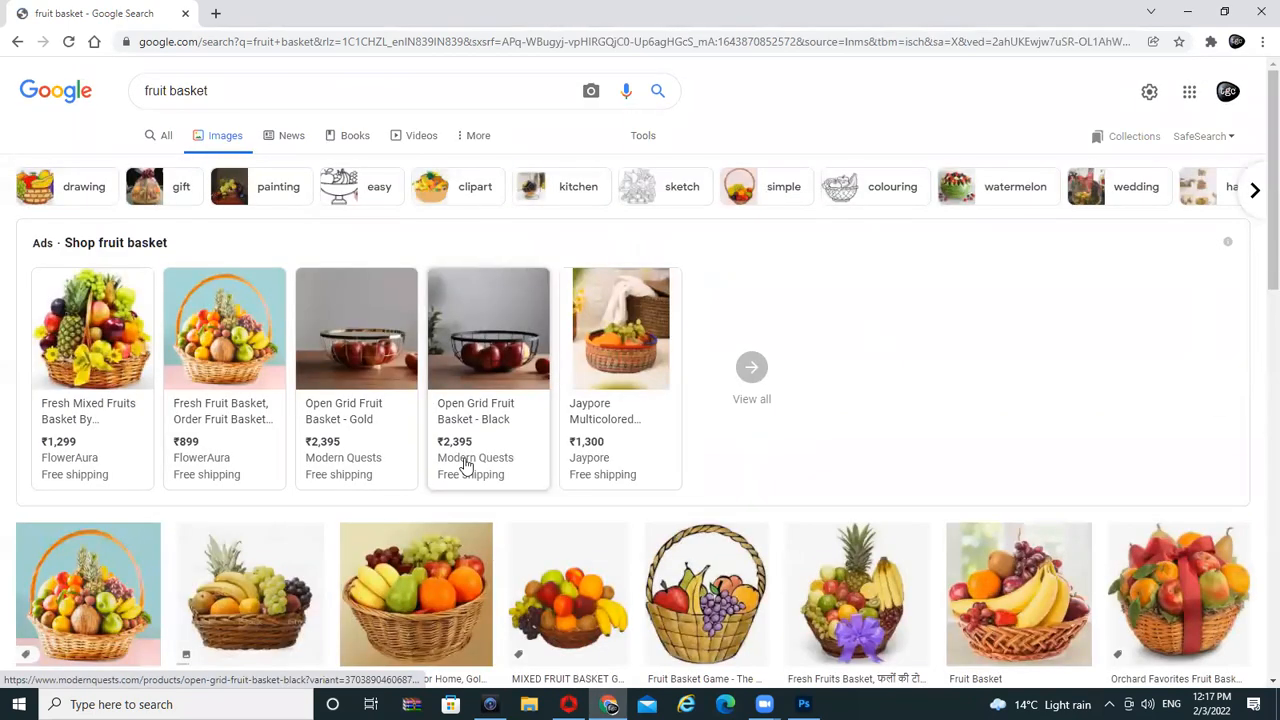
Open the IndiaMART "2Kg Fruit Basket" image result and copy its enlarged picture to the clipboard
scroll(466, 457, down, 2)
click(420, 432)
right_click(994, 303)
click(1088, 508)
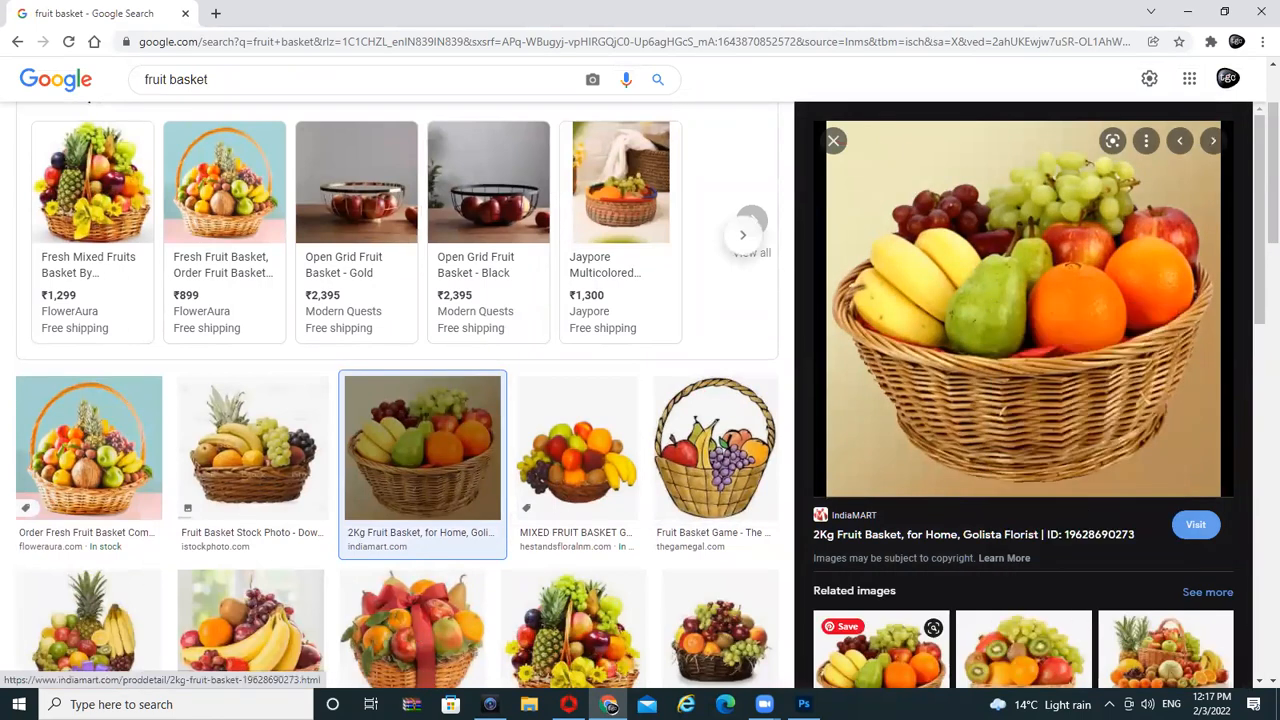
Switch back to Photoshop, create a 493 x 470 px Clipboard document at 72 ppi and paste the fruit basket picture
key(alt+Tab)
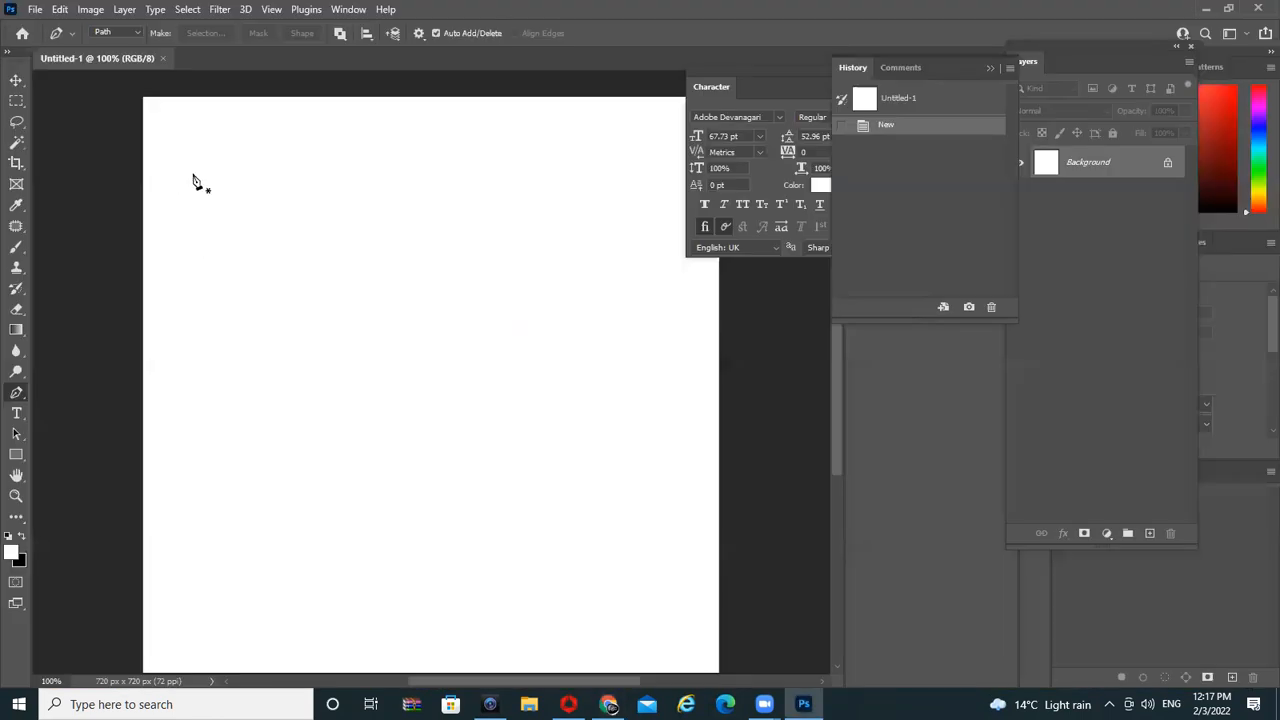
key(ctrl+n)
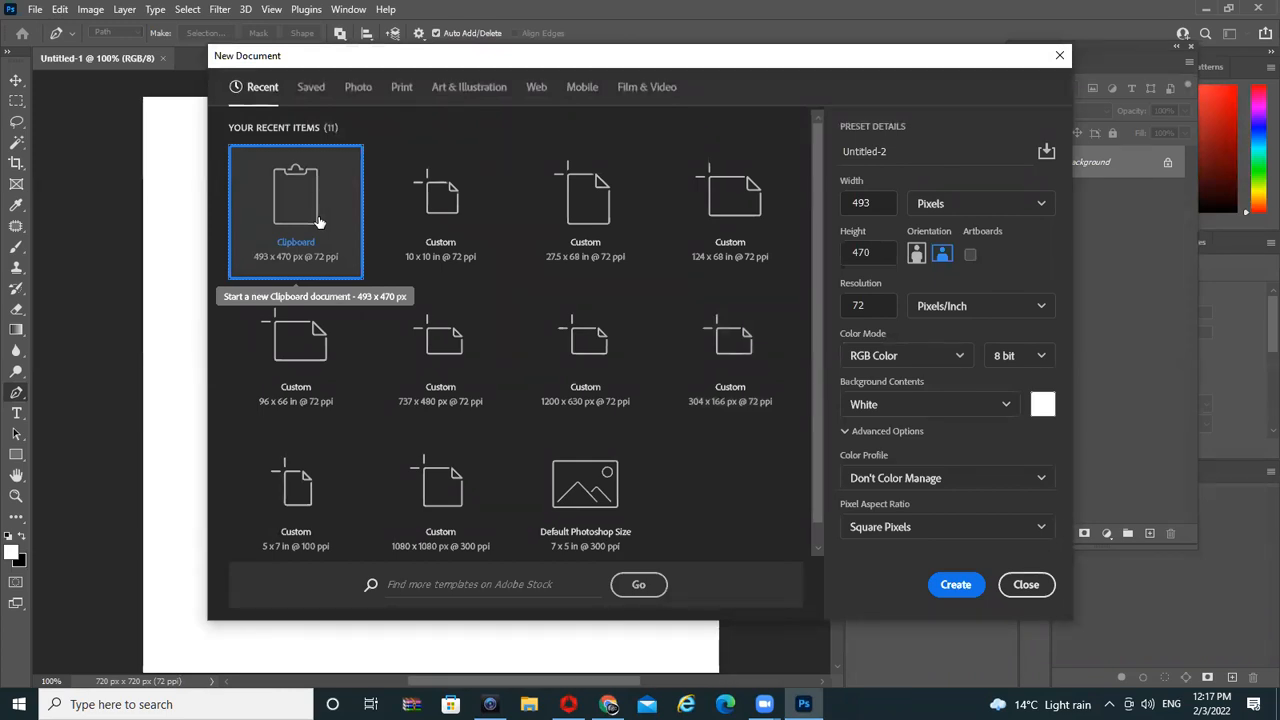
click(952, 588)
key(ctrl+v)
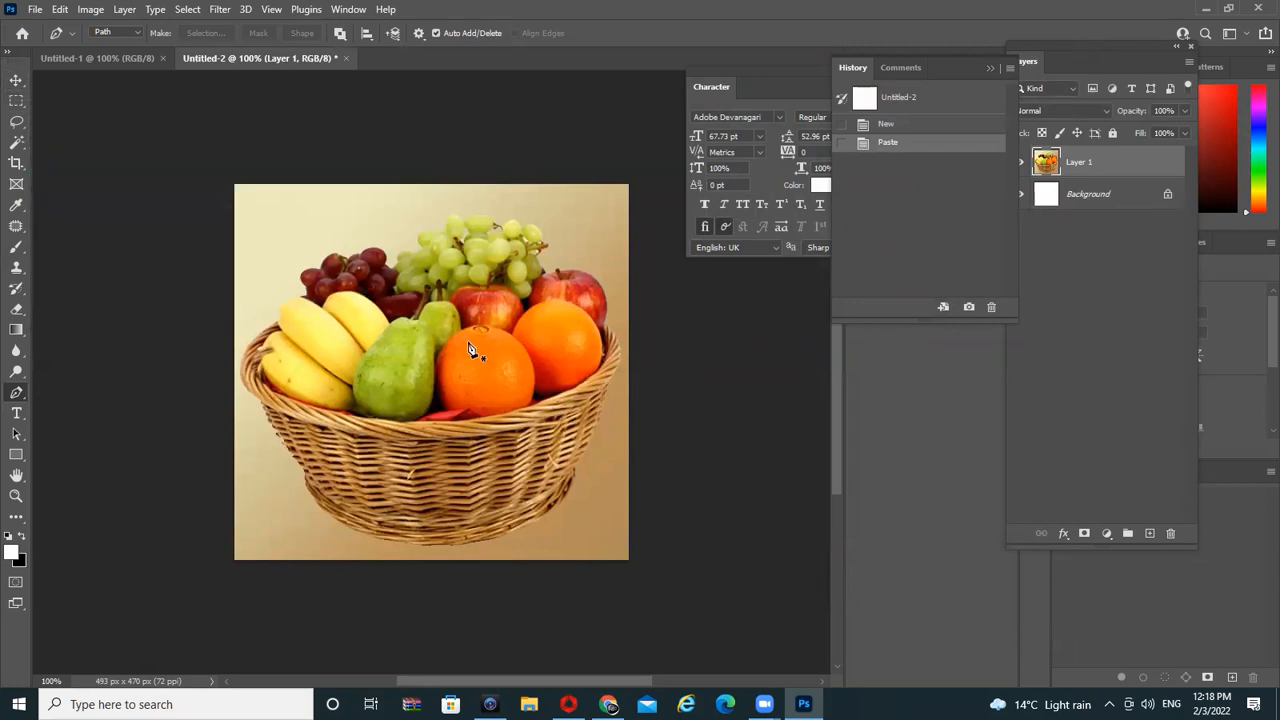
Display the Navigator panel for controlling the magnification of the fruit basket picture
scroll(392, 334, up, 1)
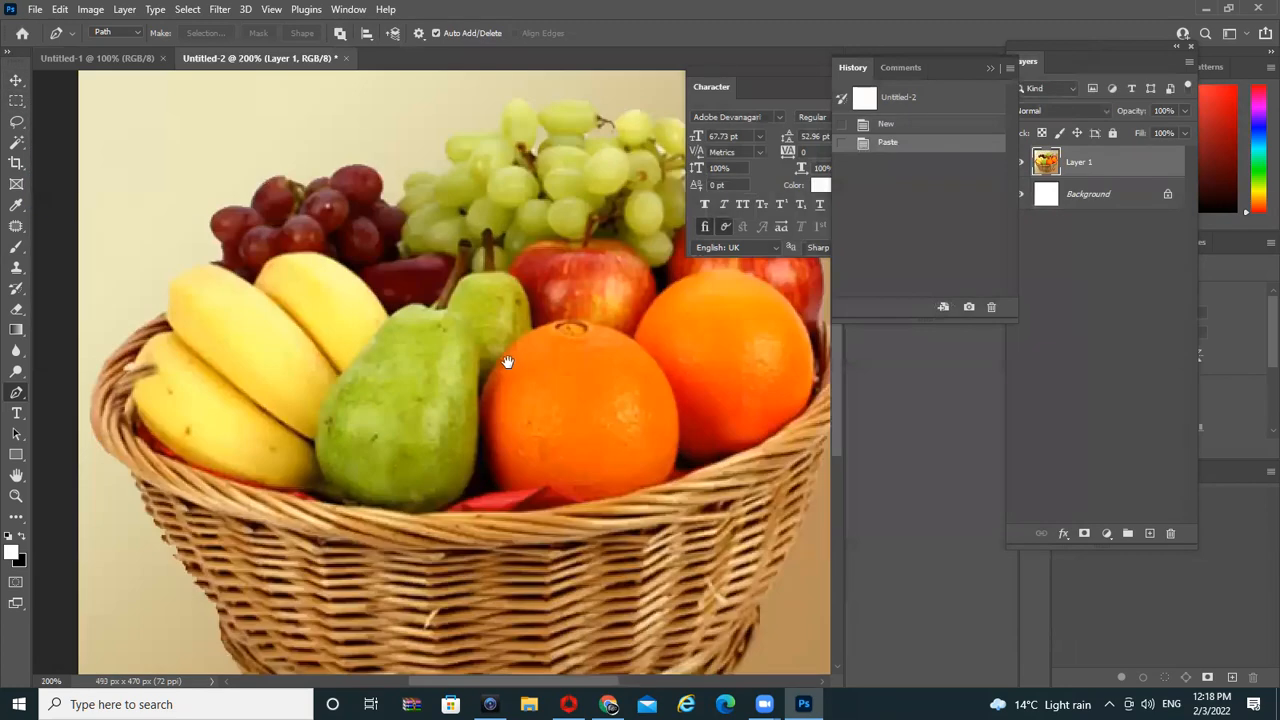
scroll(486, 366, down, 1)
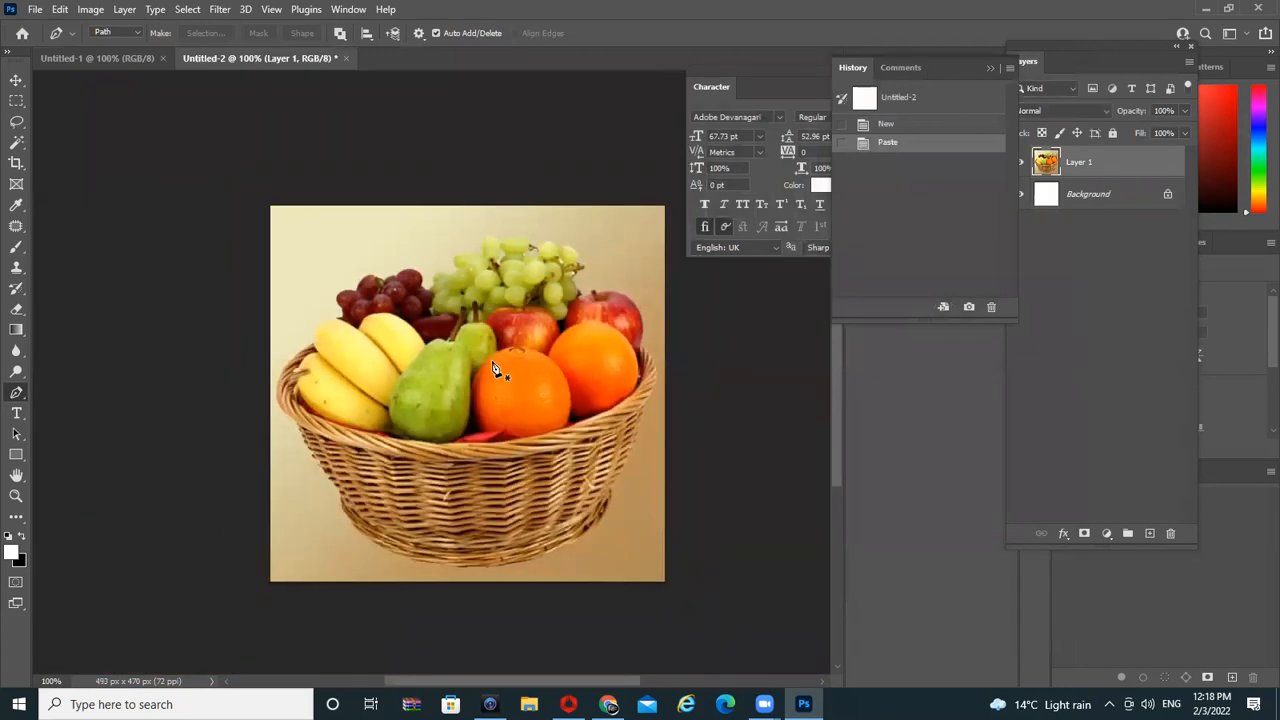
click(349, 9)
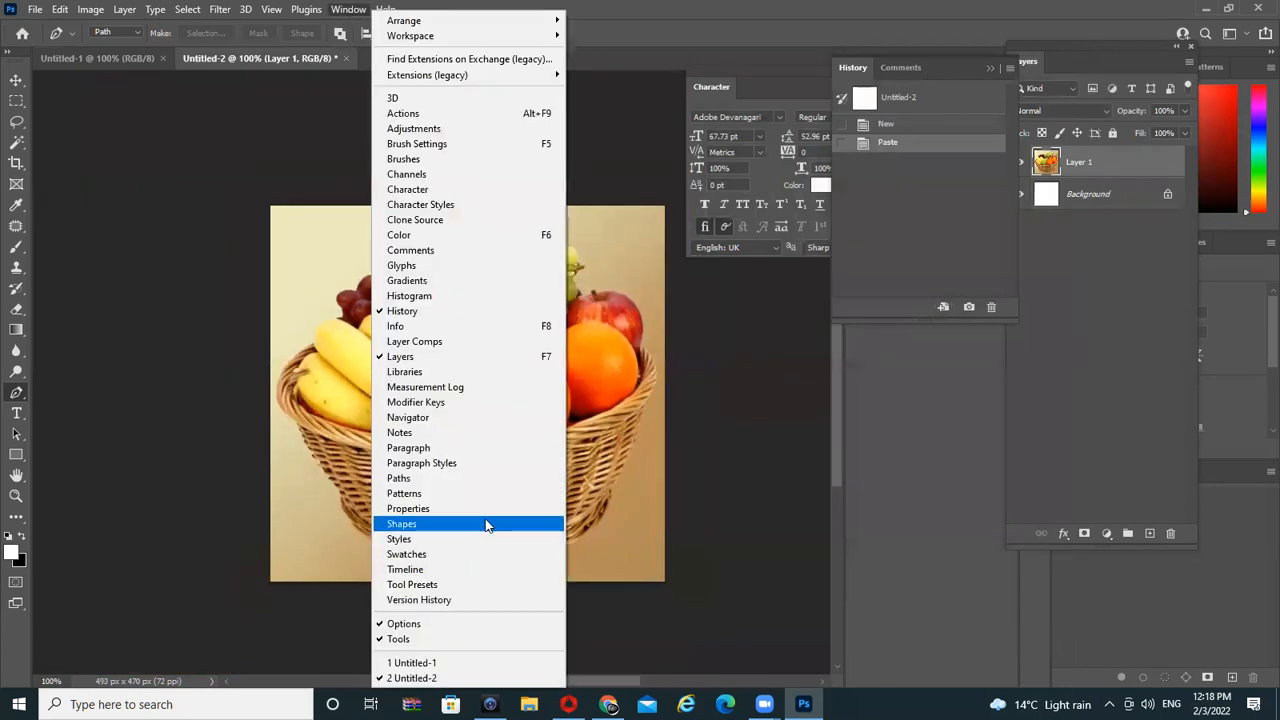
click(436, 418)
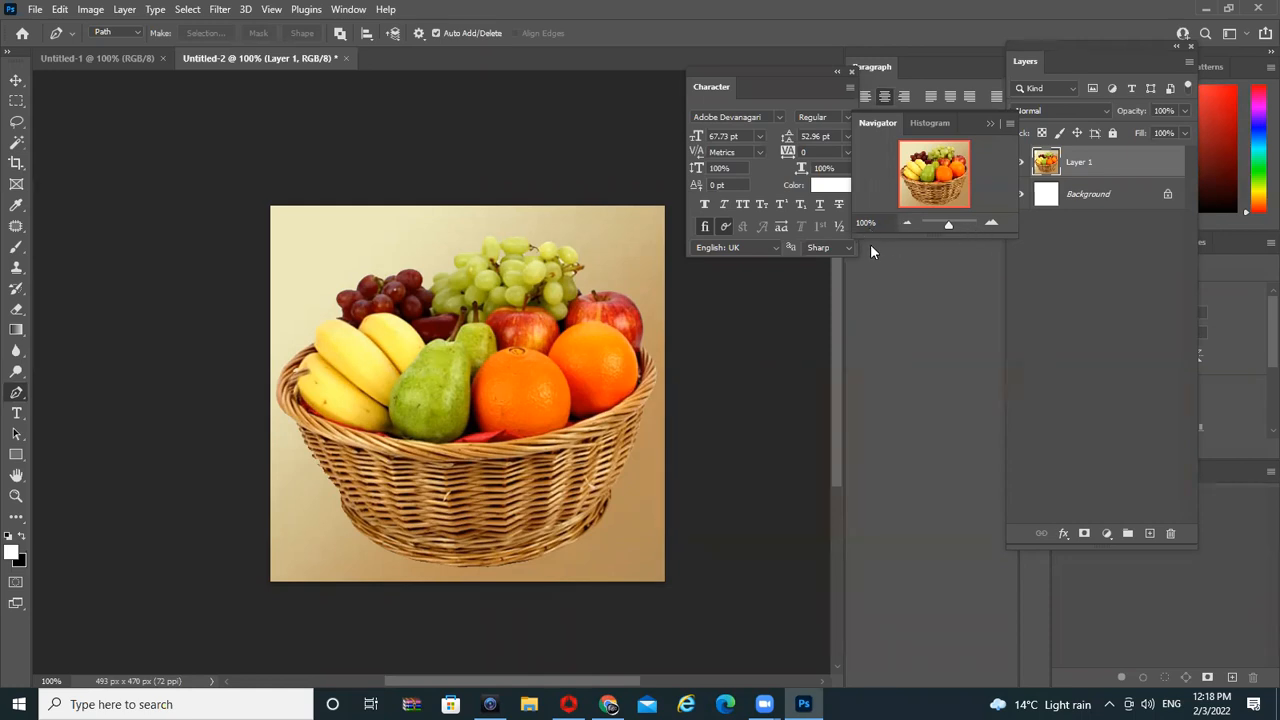
Magnify the picture with the Navigator to 200%, to 300%, and finally to about 286%
click(891, 221)
text(200)
key(Return)
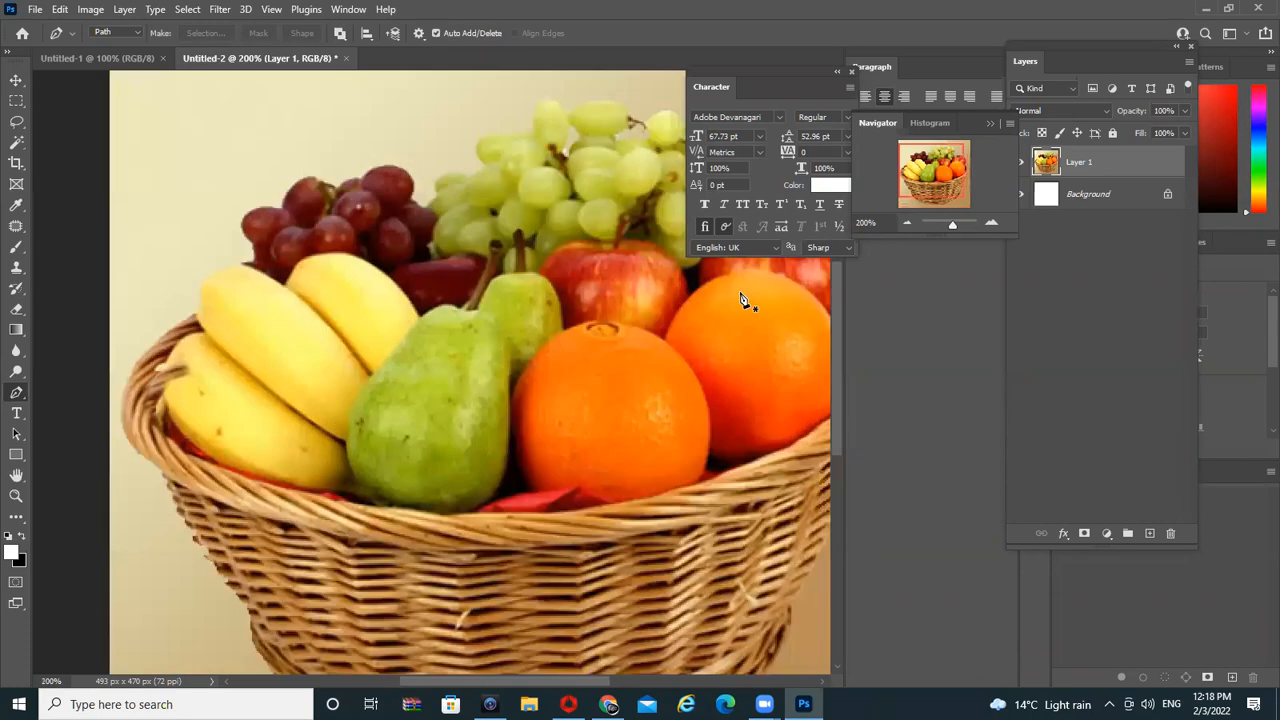
click(884, 222)
text(300)
key(Return)
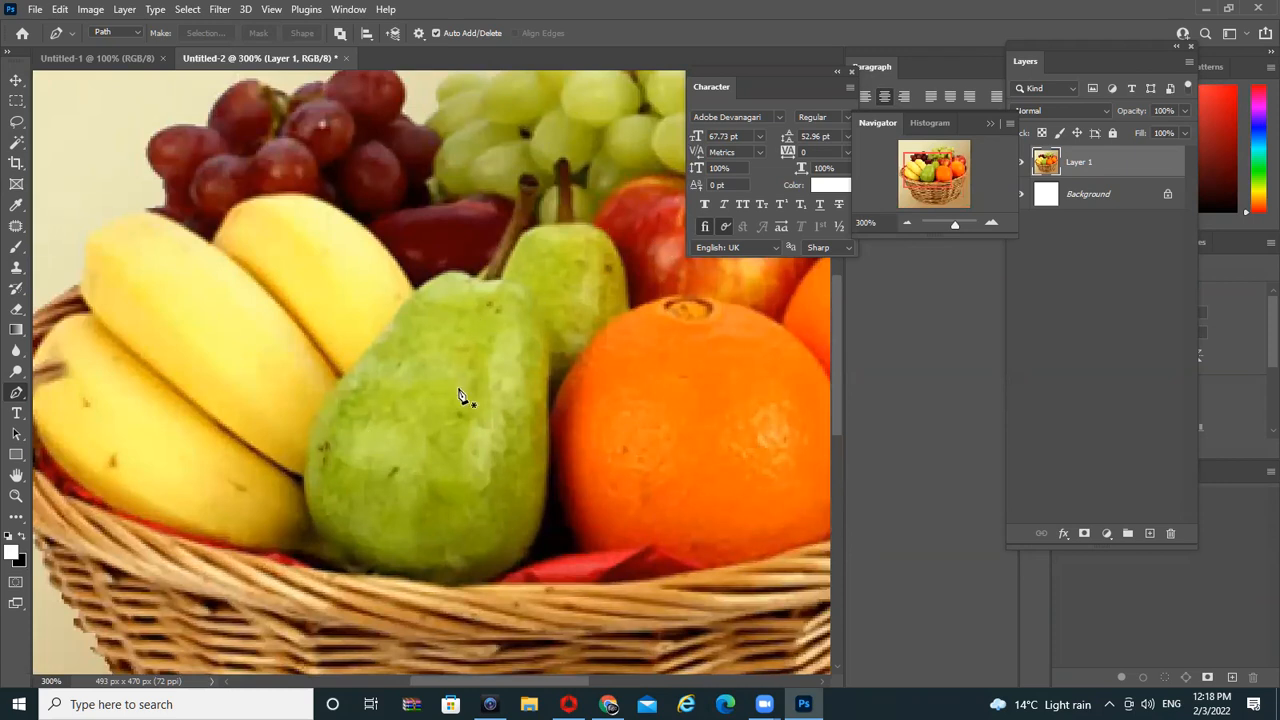
drag(953, 228, 954, 229)
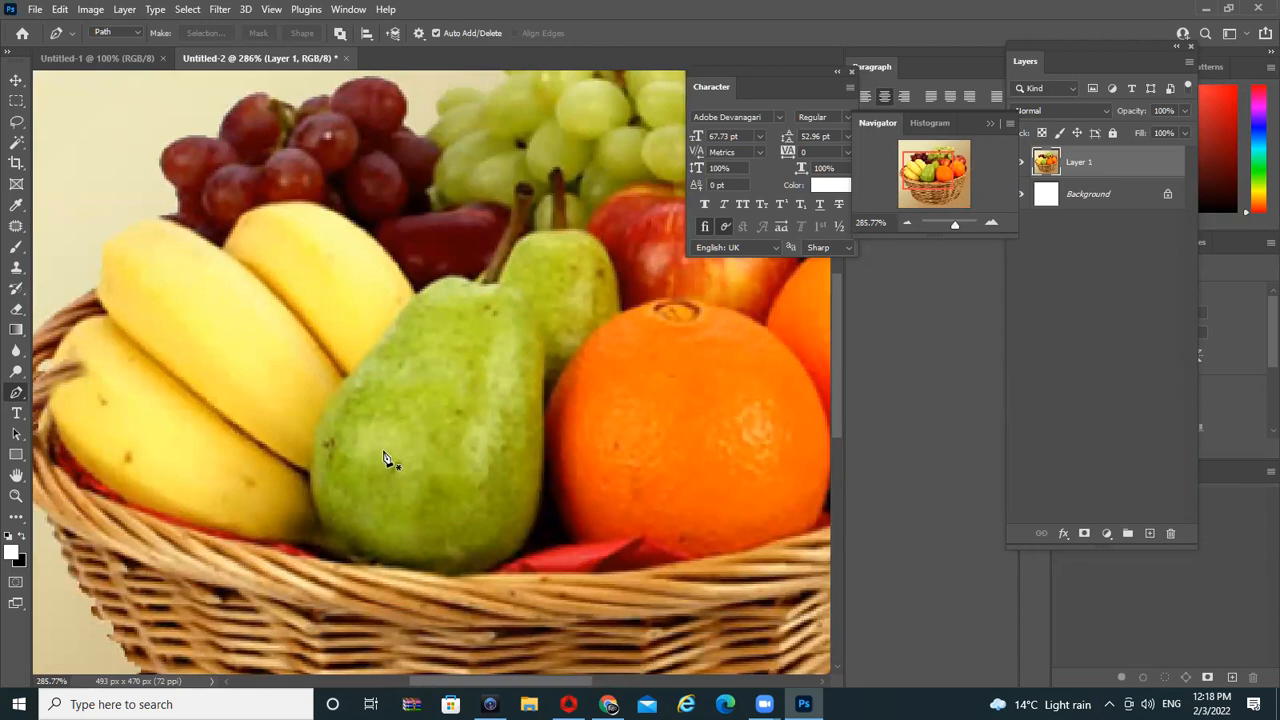
Start a Pen path at the top of the front green pear and trace its left edge to the base with curved anchors
click(466, 278)
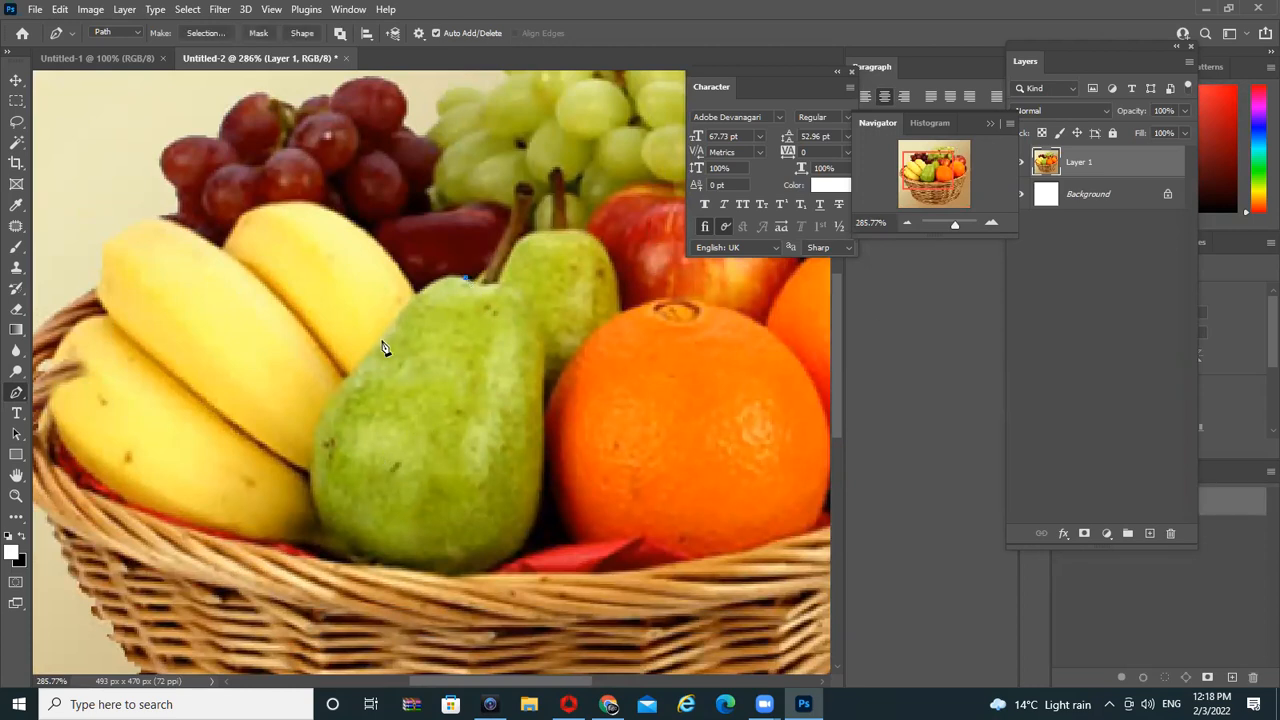
drag(382, 338, 330, 408)
key(ctrl+z)
drag(311, 466, 313, 527)
alt+click(311, 468)
drag(426, 570, 542, 557)
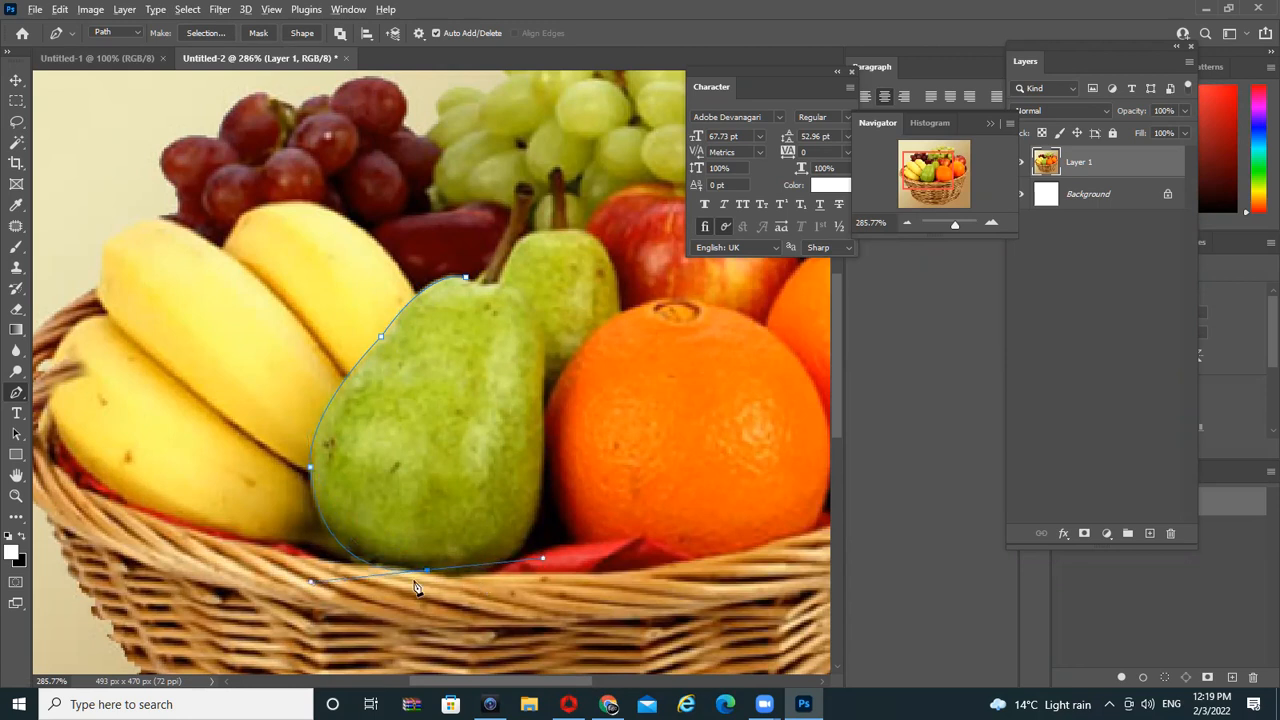
alt+click(428, 571)
Trace the pear's right edge from the base up to the stem with curved segments and close the path at its starting anchor
drag(543, 465, 545, 331)
alt+click(544, 466)
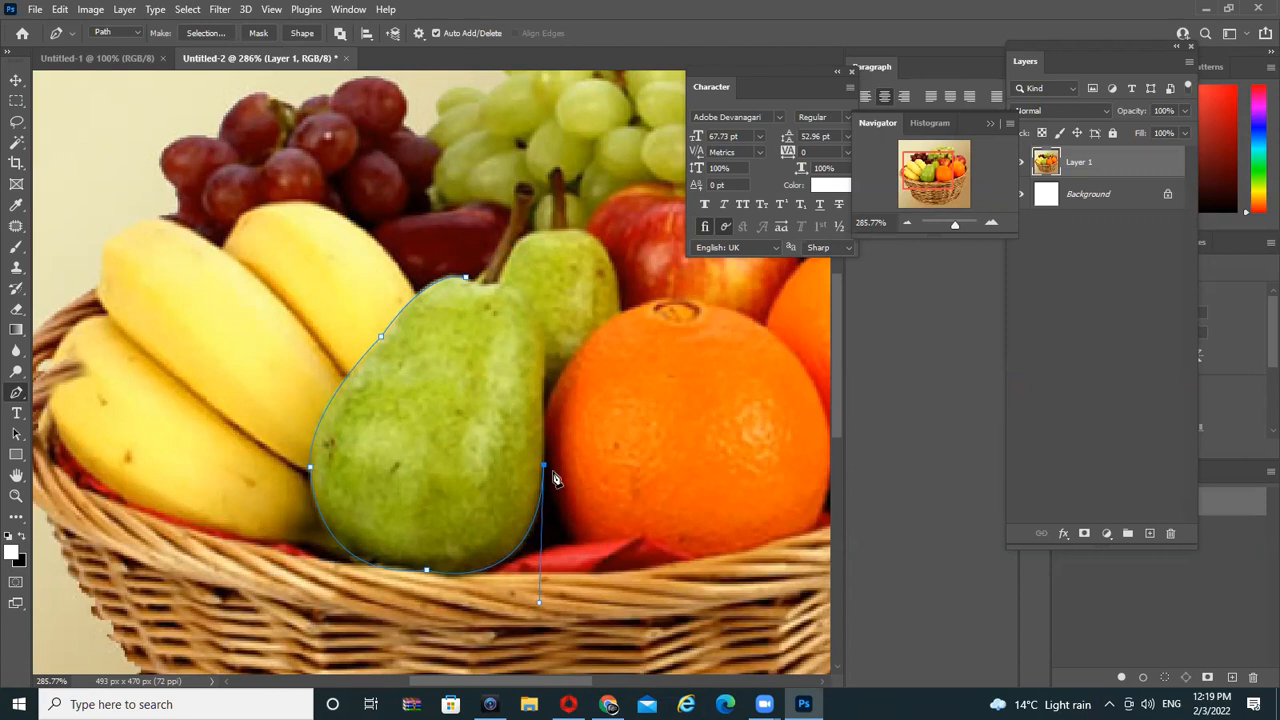
drag(504, 285, 450, 259)
key(ctrl+z)
click(543, 351)
alt+click(544, 349)
drag(490, 286, 452, 299)
click(466, 278)
Display the Paths panel and move the floating Layers and Paragraph panels lower to uncover the docked panels
scroll(501, 358, down, 1)
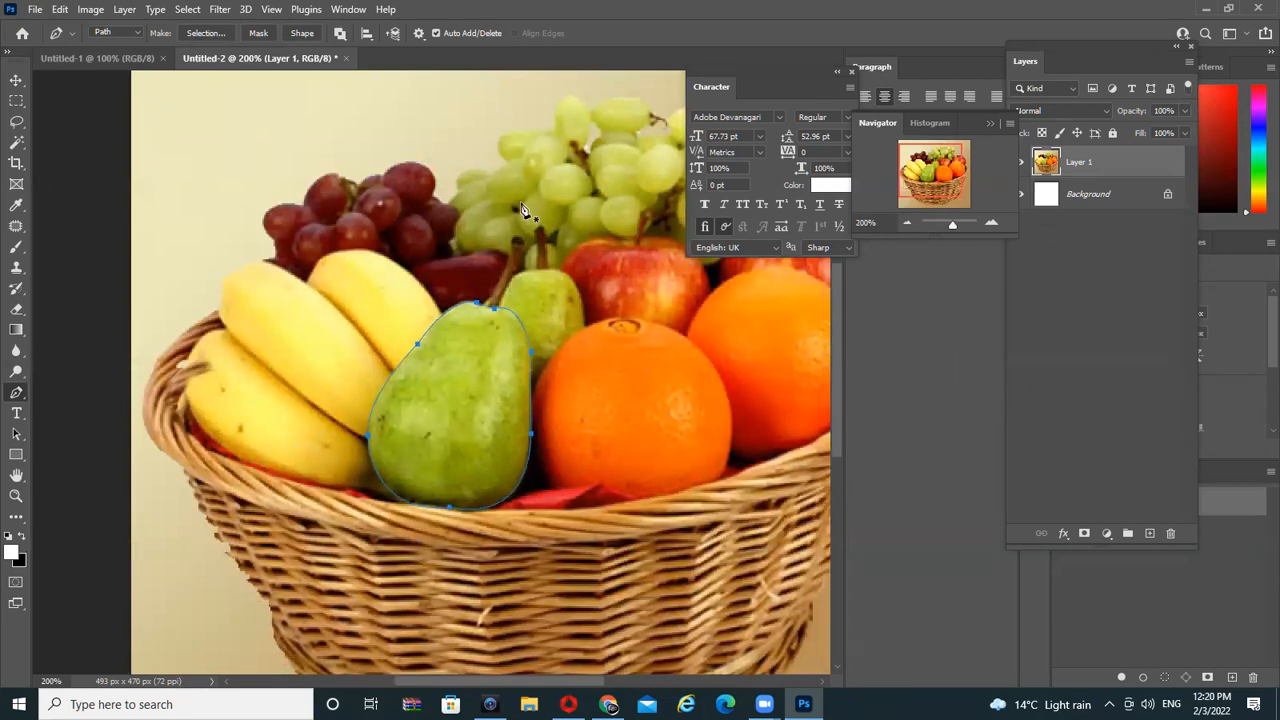
click(349, 9)
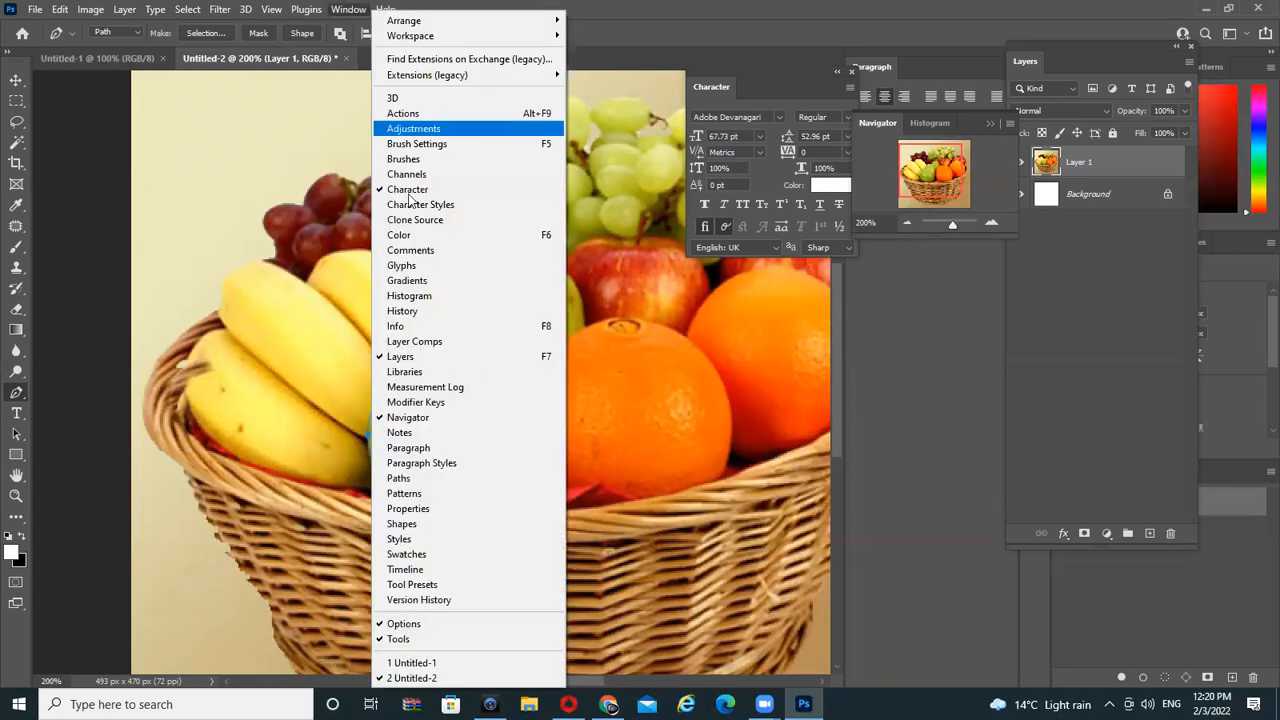
click(477, 480)
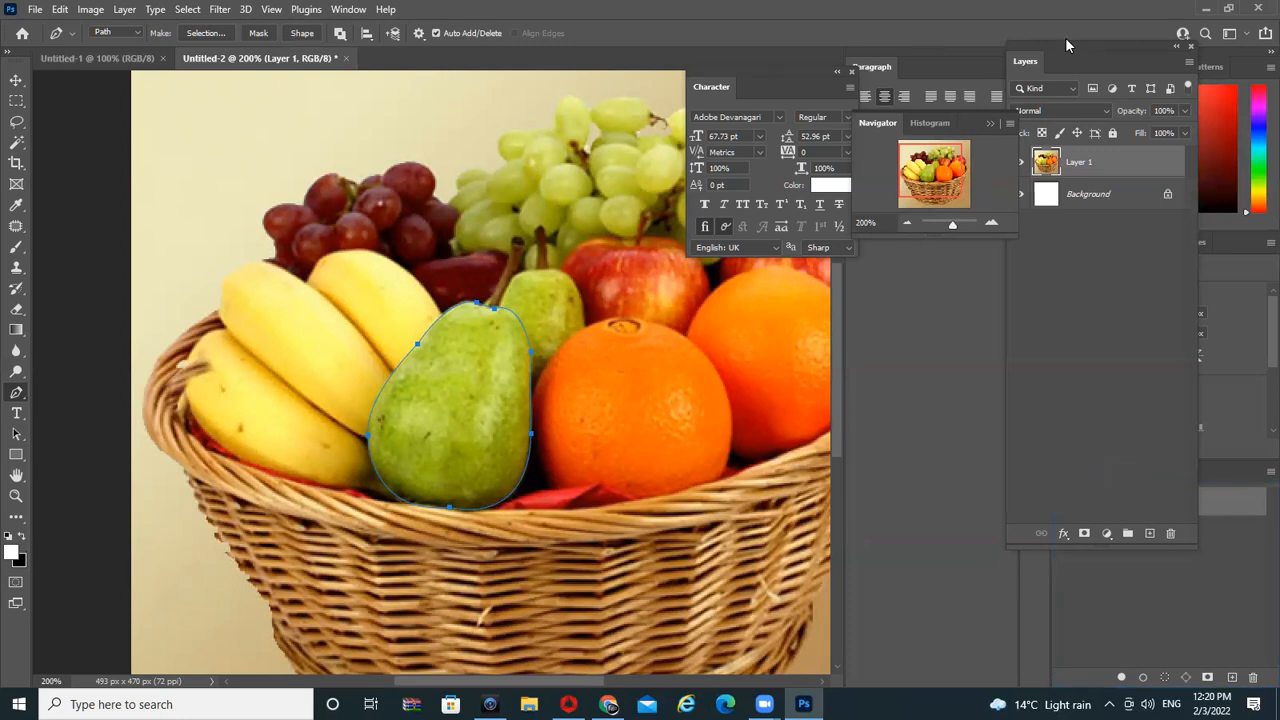
drag(1038, 68, 1014, 412)
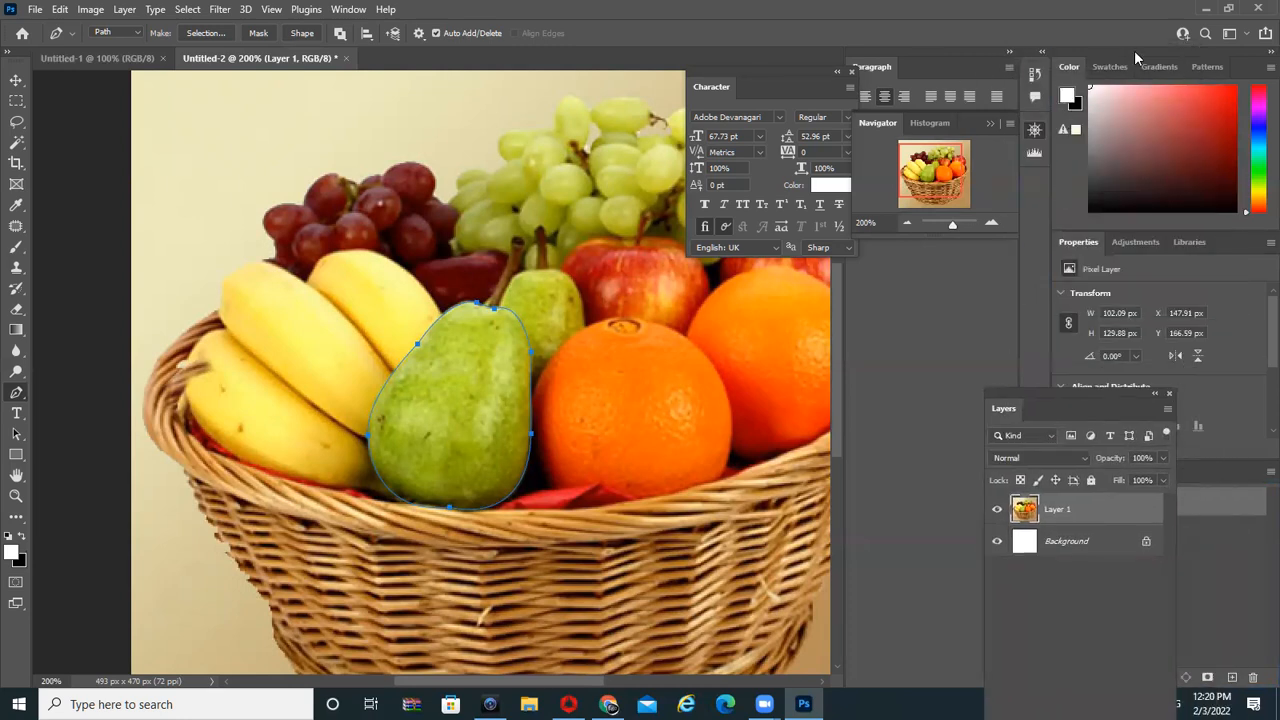
drag(929, 67, 929, 244)
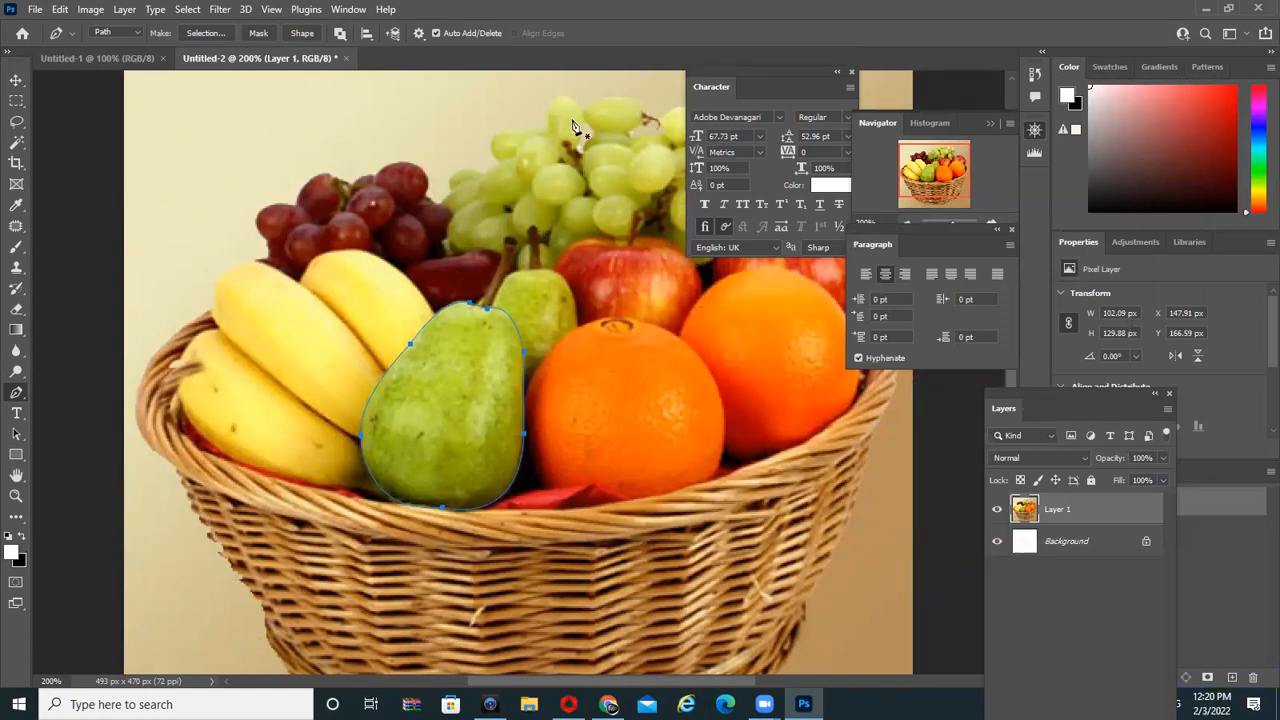
Hide and restore all tools and panels several times to compare the full canvas view with the normal workspace
key(Tab)
key(alt+w)
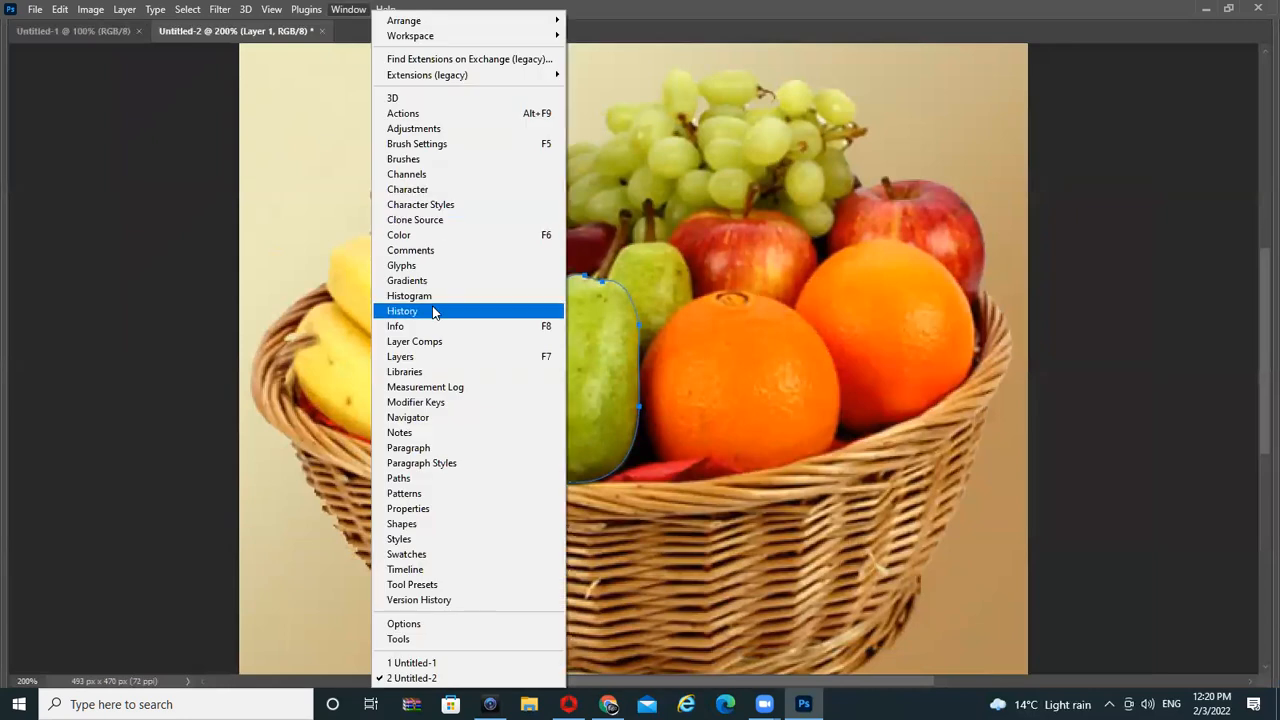
key(Escape)
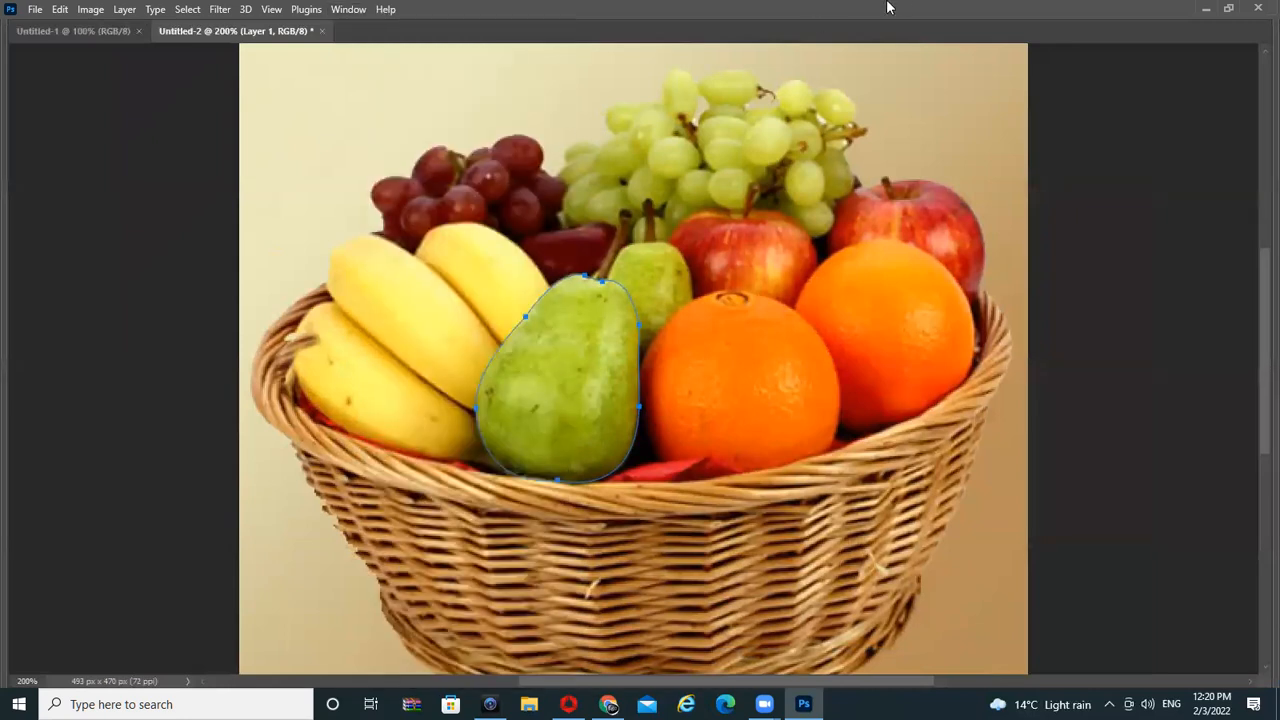
key(Tab)
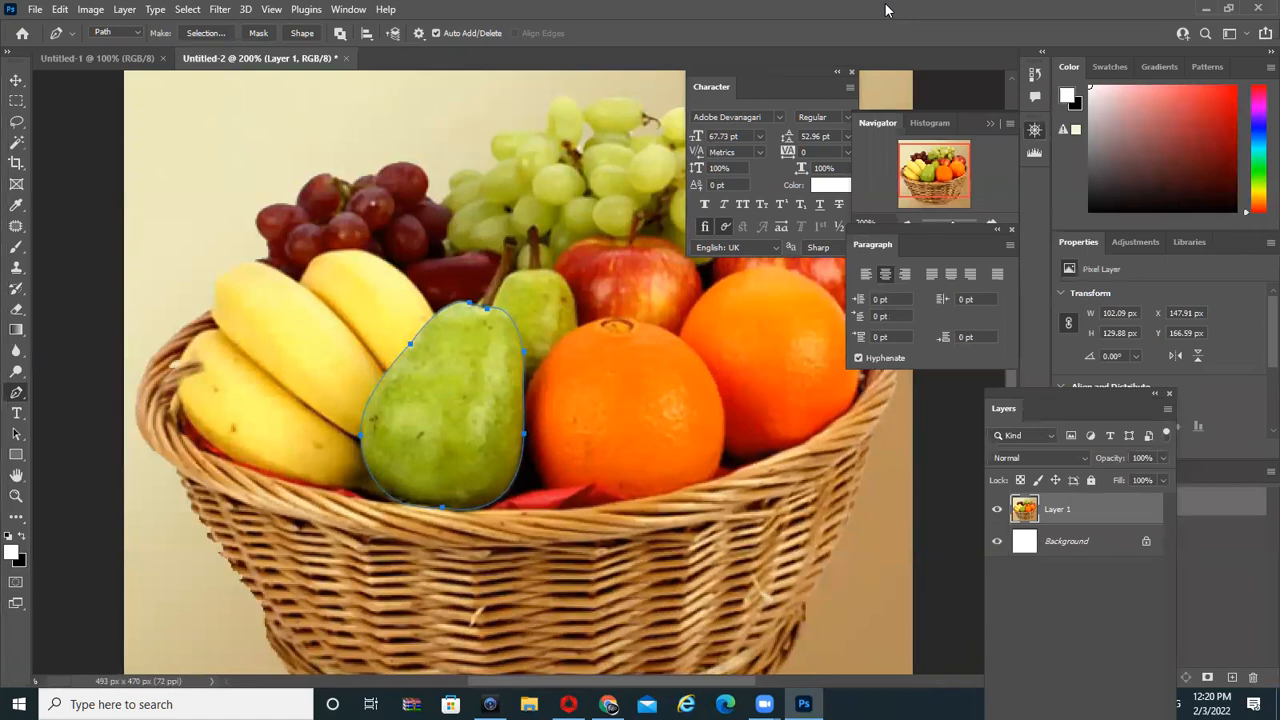
key(Tab)
key(Tab)
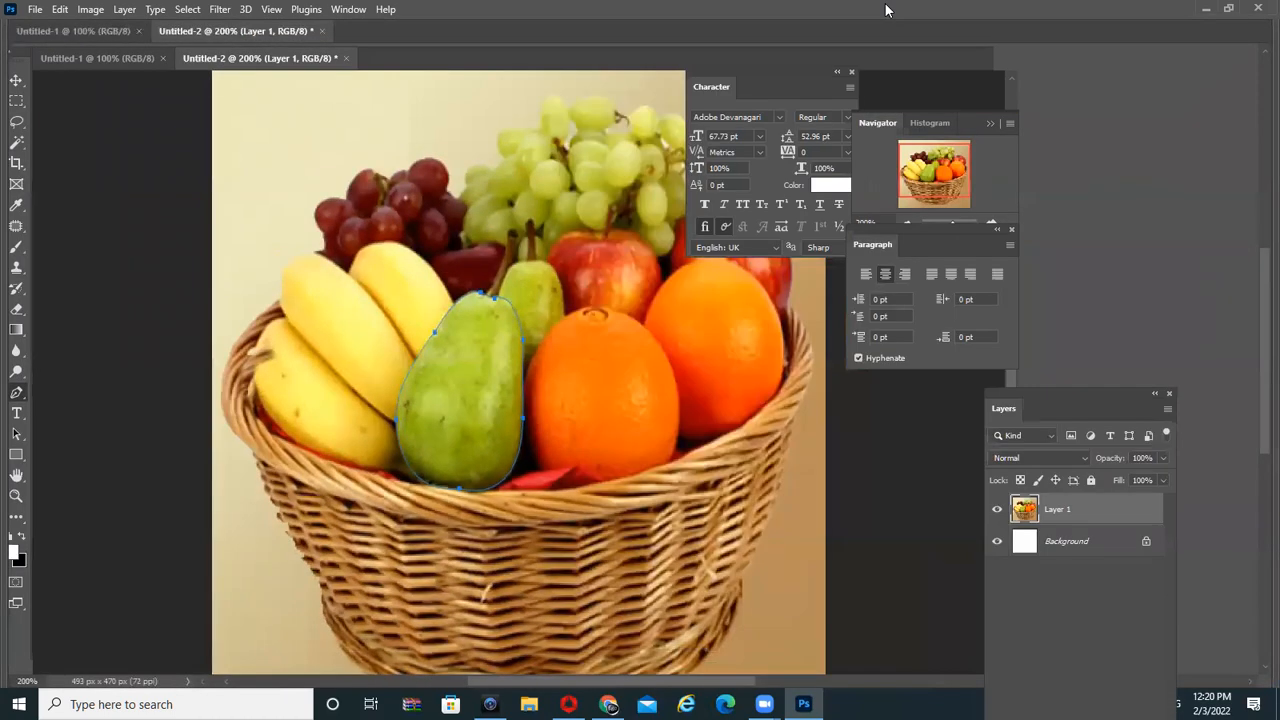
key(Tab)
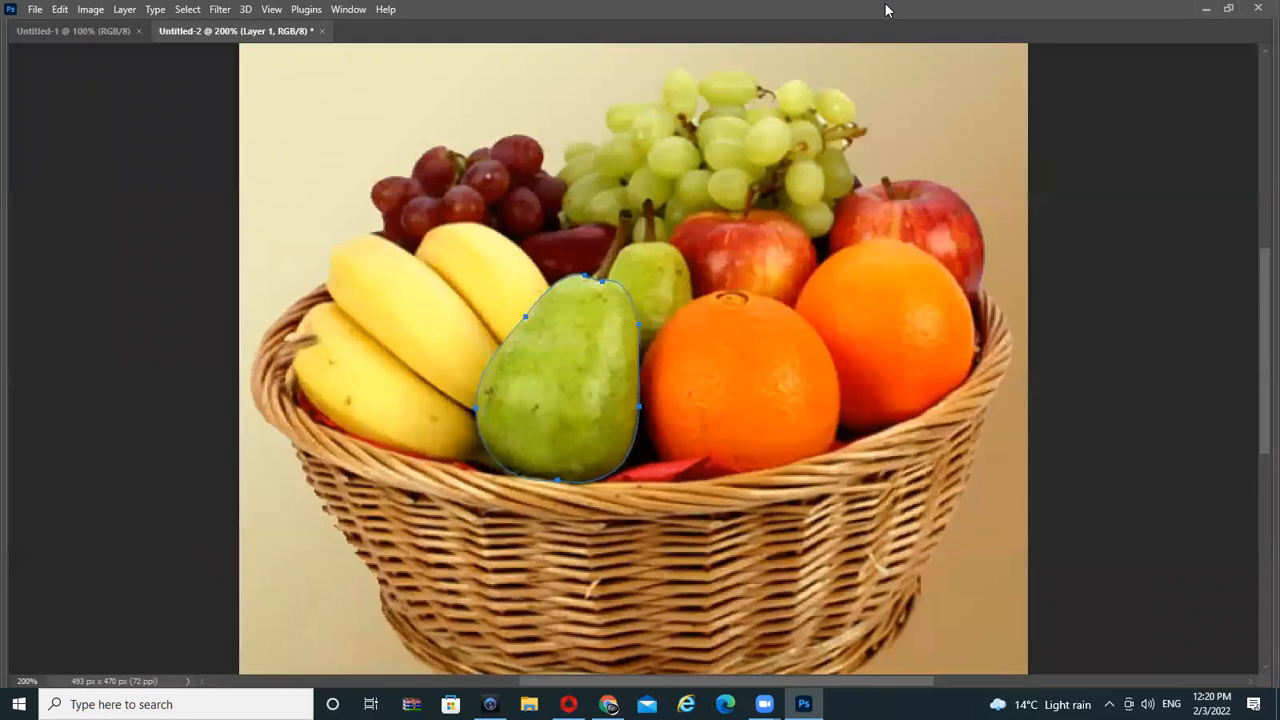
key(Tab)
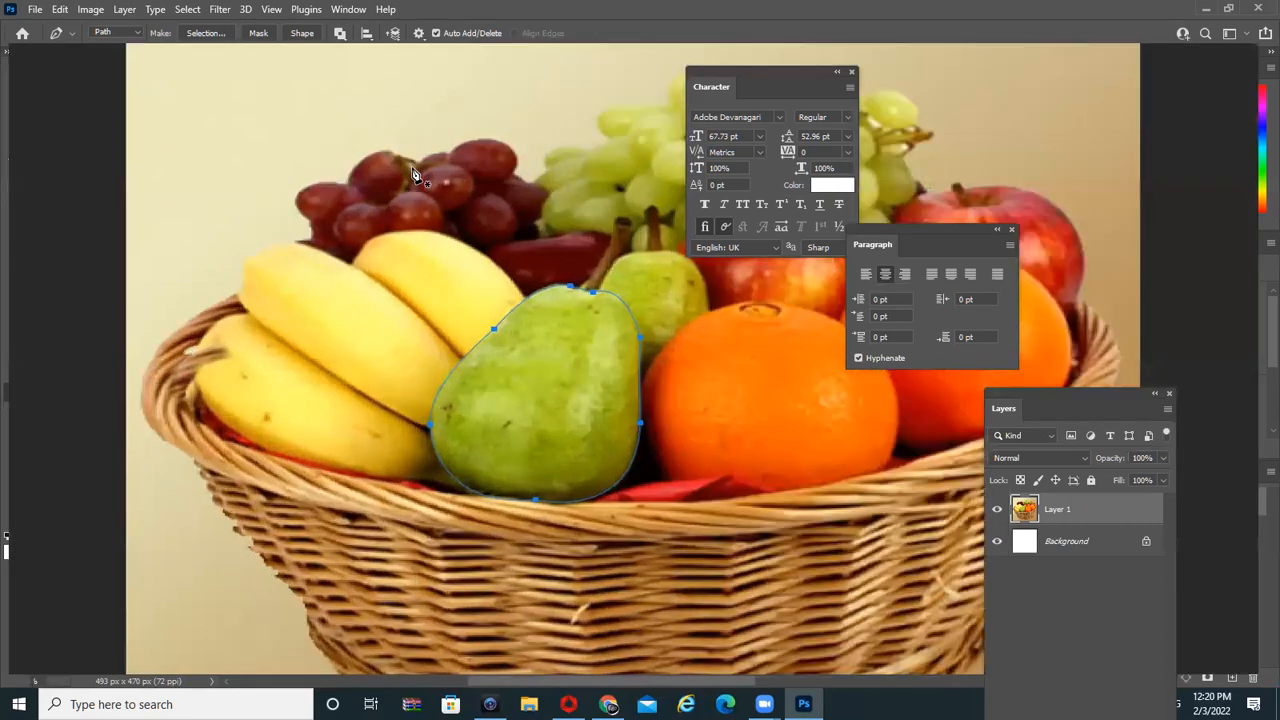
Toggle all tools and panels off and on again to view the fruit basket with and without the workspace around it
key(Tab)
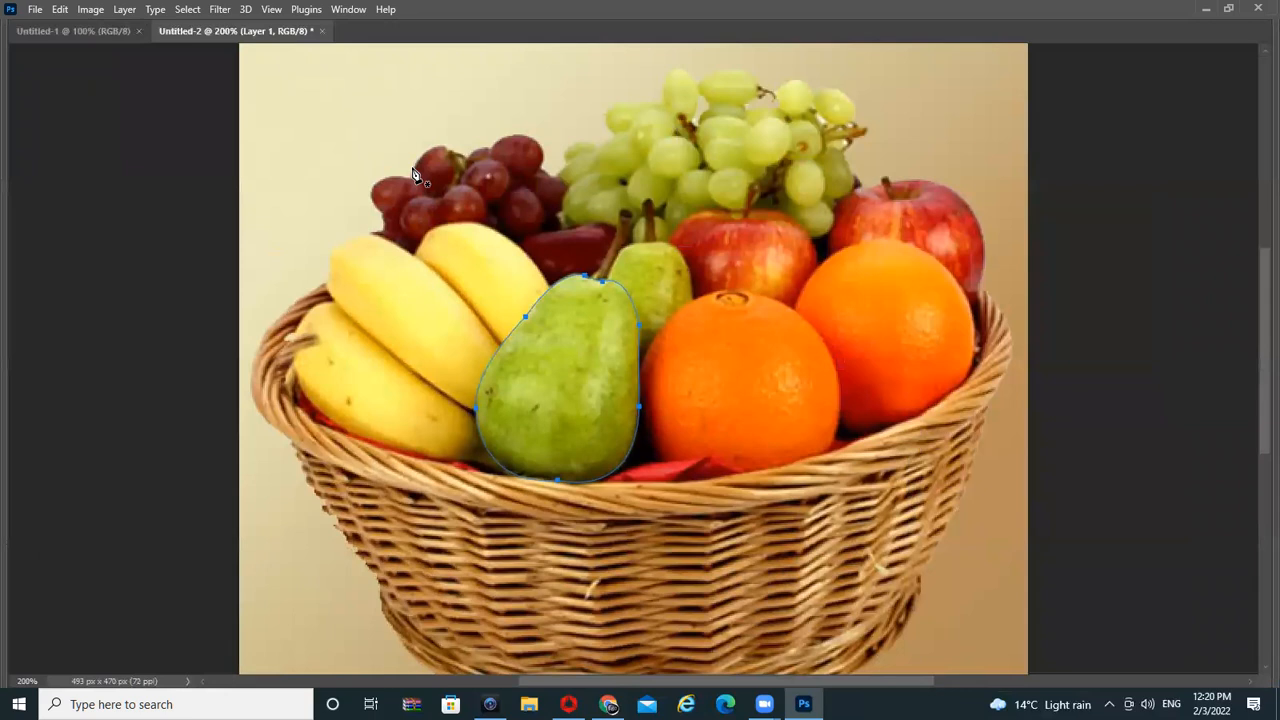
key(Tab)
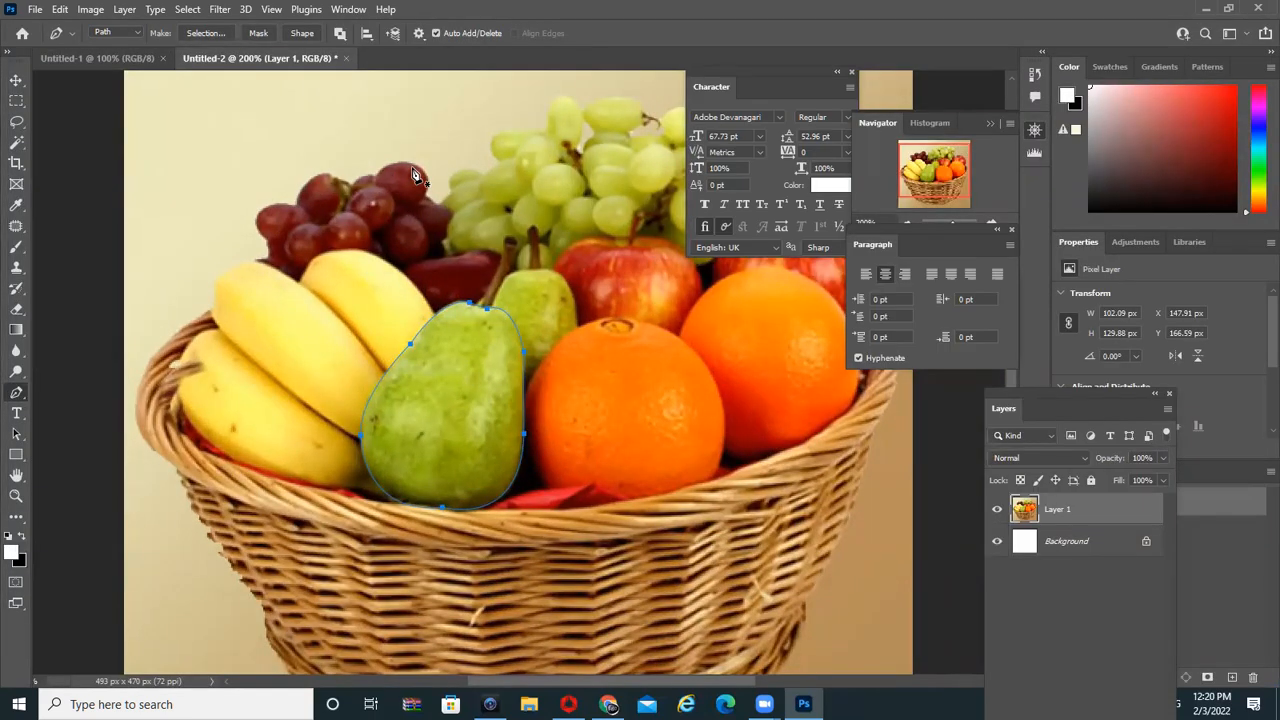
key(Tab)
key(Tab)
Toggle only the side and floating panels repeatedly while keeping the toolbar, and finish by hiding the whole interface
key(shift+Tab)
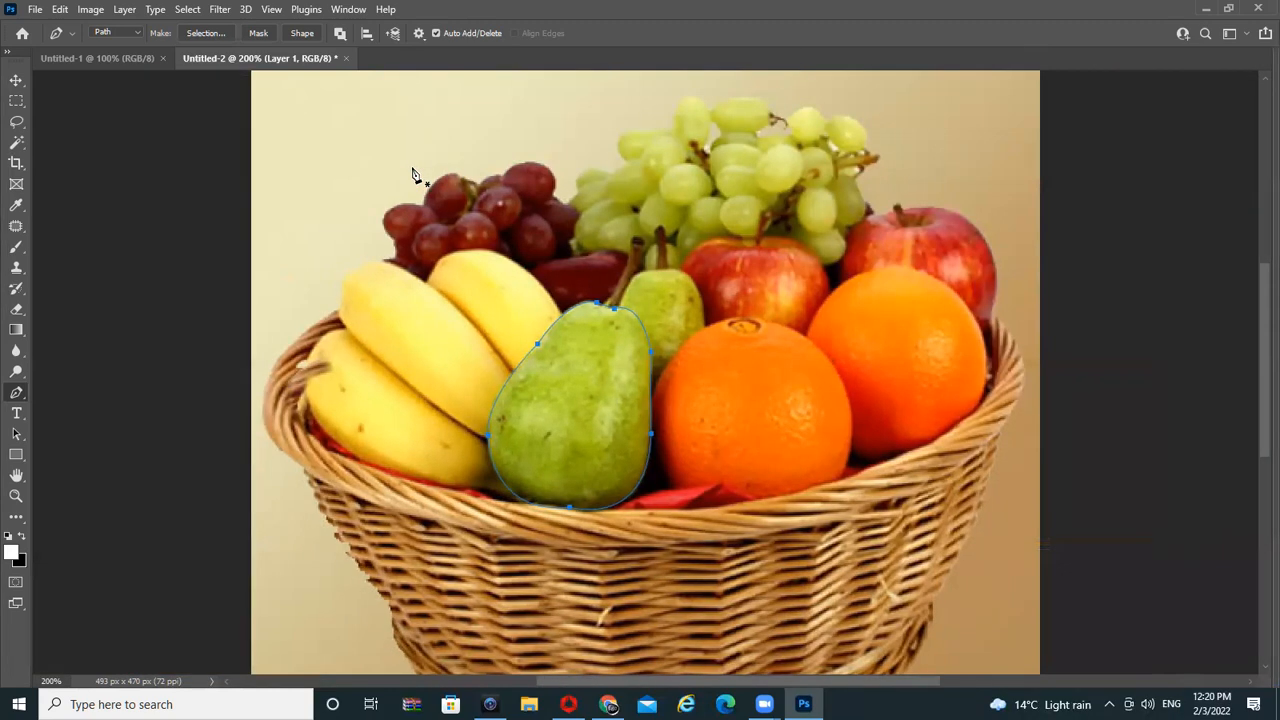
key(shift+Tab)
key(shift+Tab)
key(shift+Tab)
key(shift+Tab)
key(shift+Tab)
key(shift+Tab)
key(shift+Tab)
key(Tab)
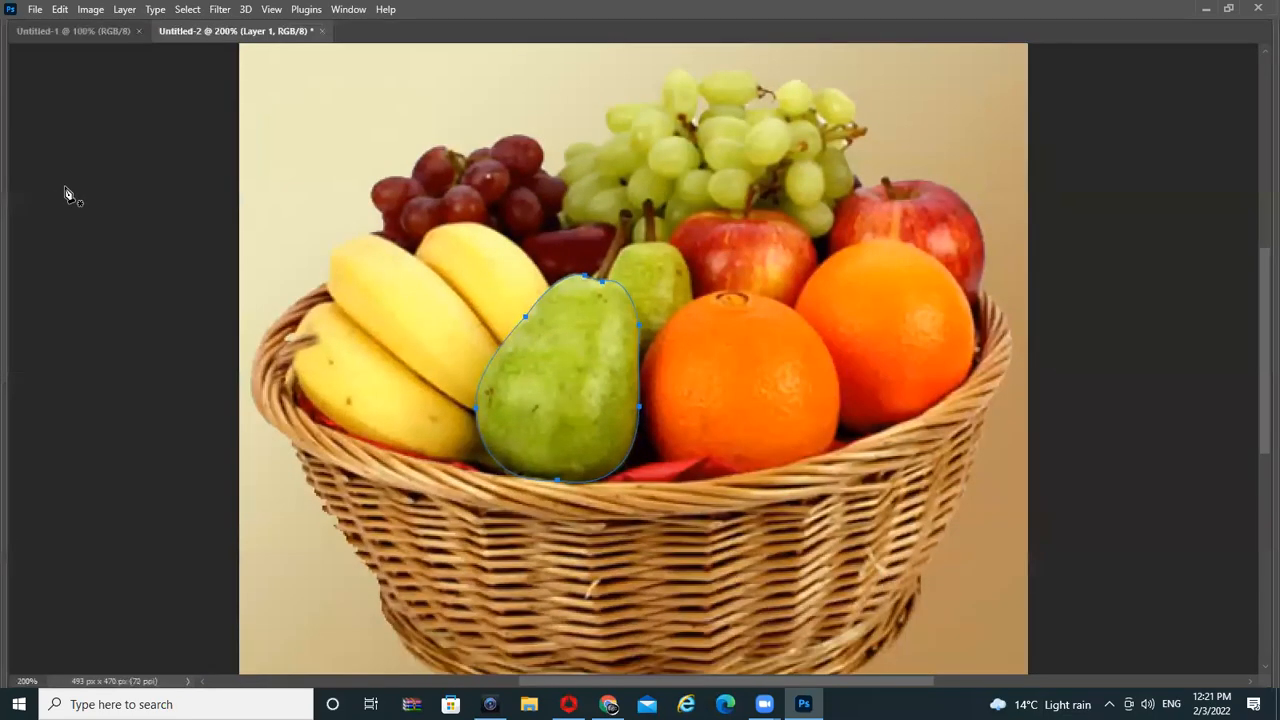
Cycle several times through the standard and full-screen display modes, return to the standard mode and restore all panels
key(f)
key(f)
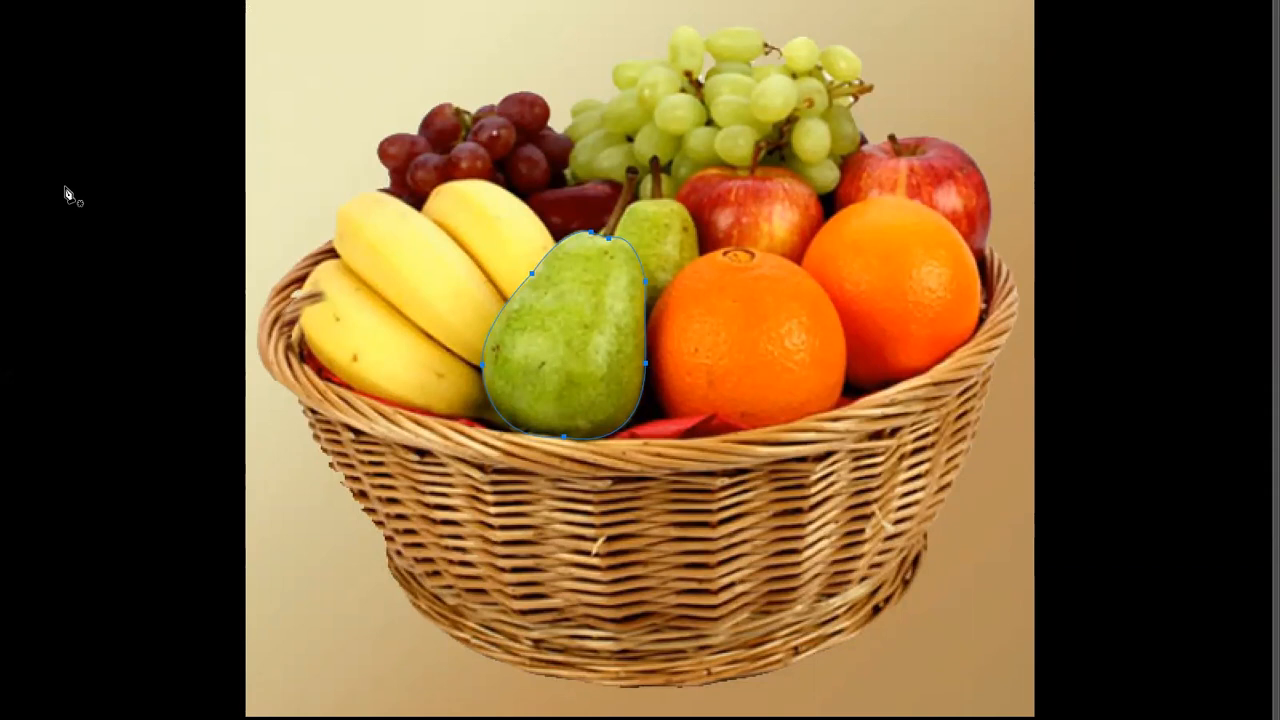
key(f)
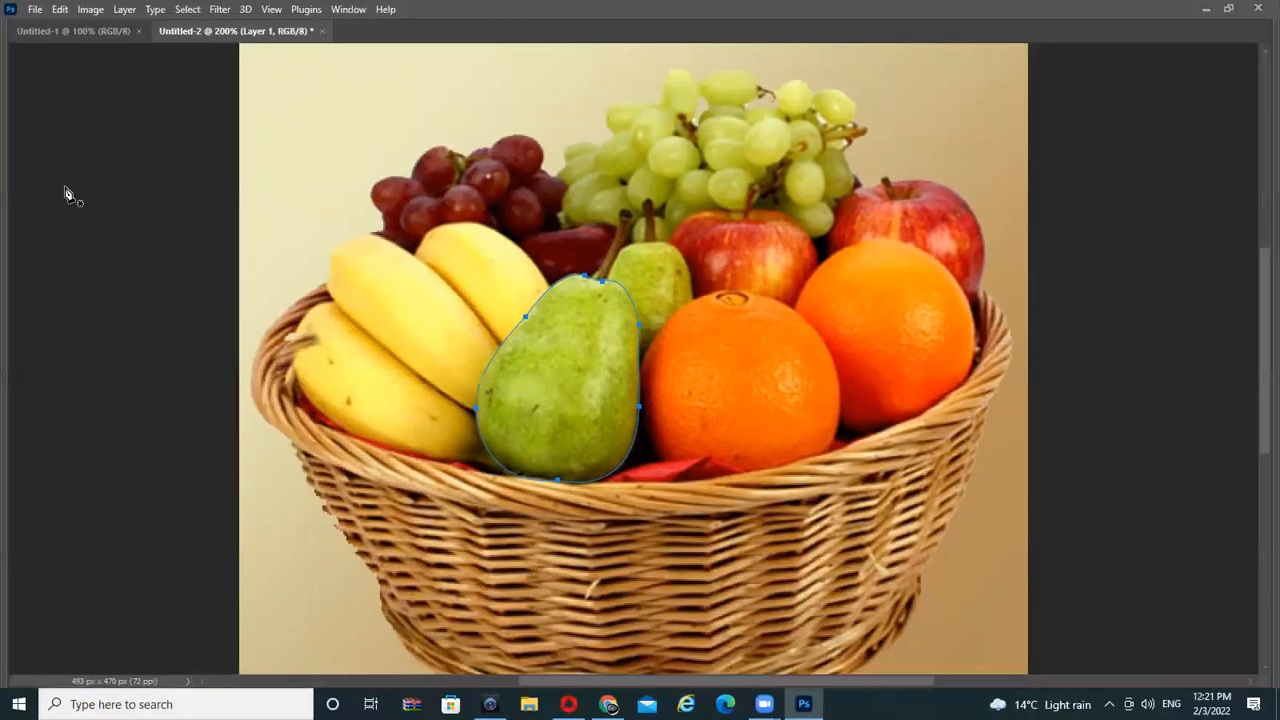
key(f)
key(f)
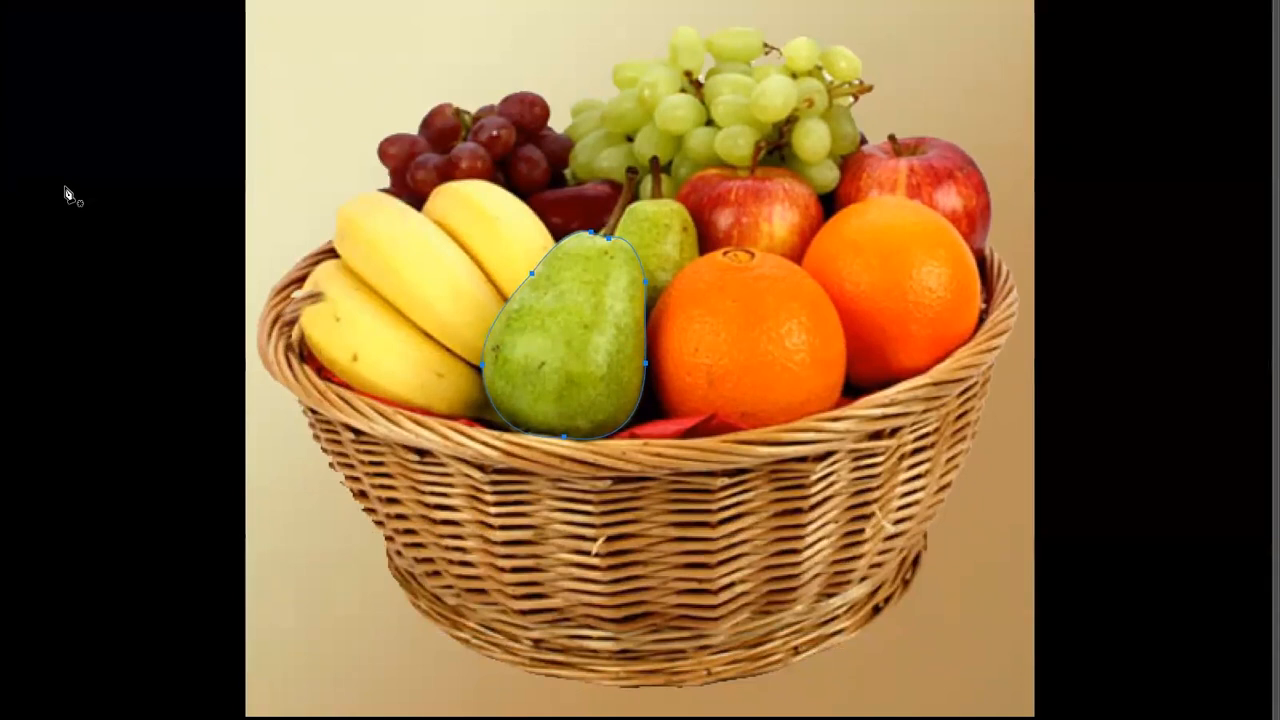
key(f)
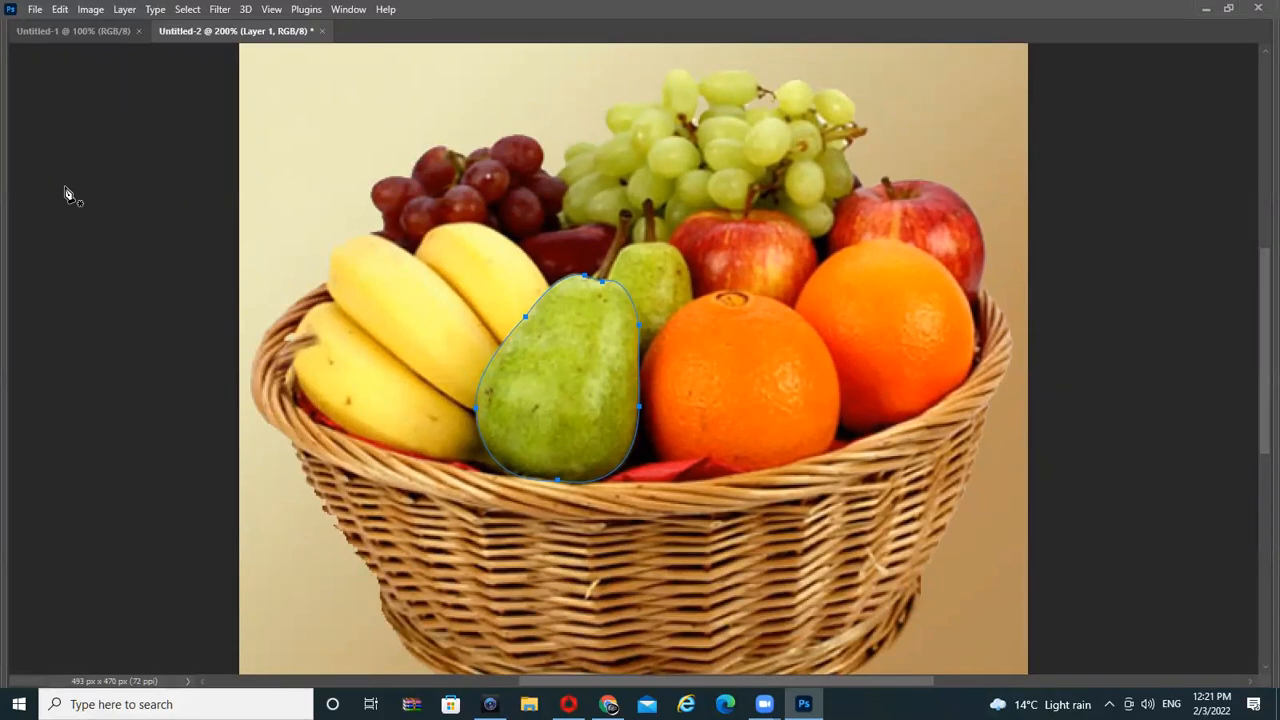
key(f)
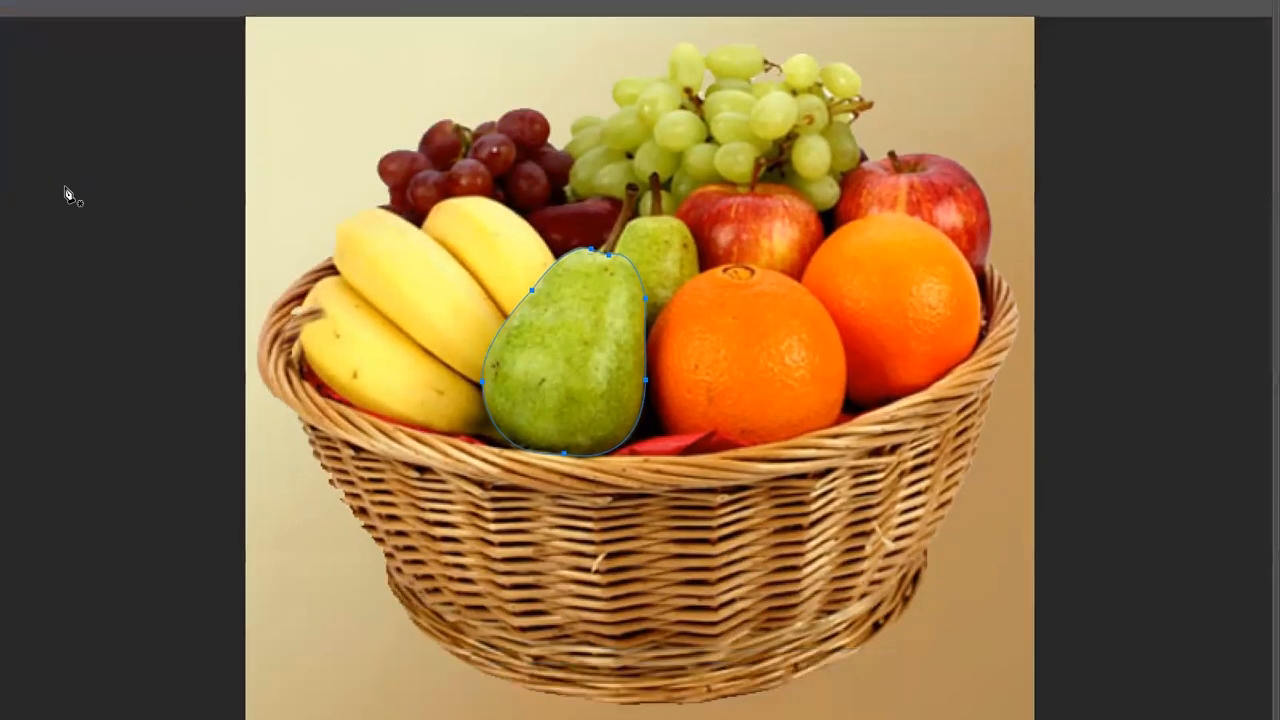
key(f)
key(f)
key(Tab)
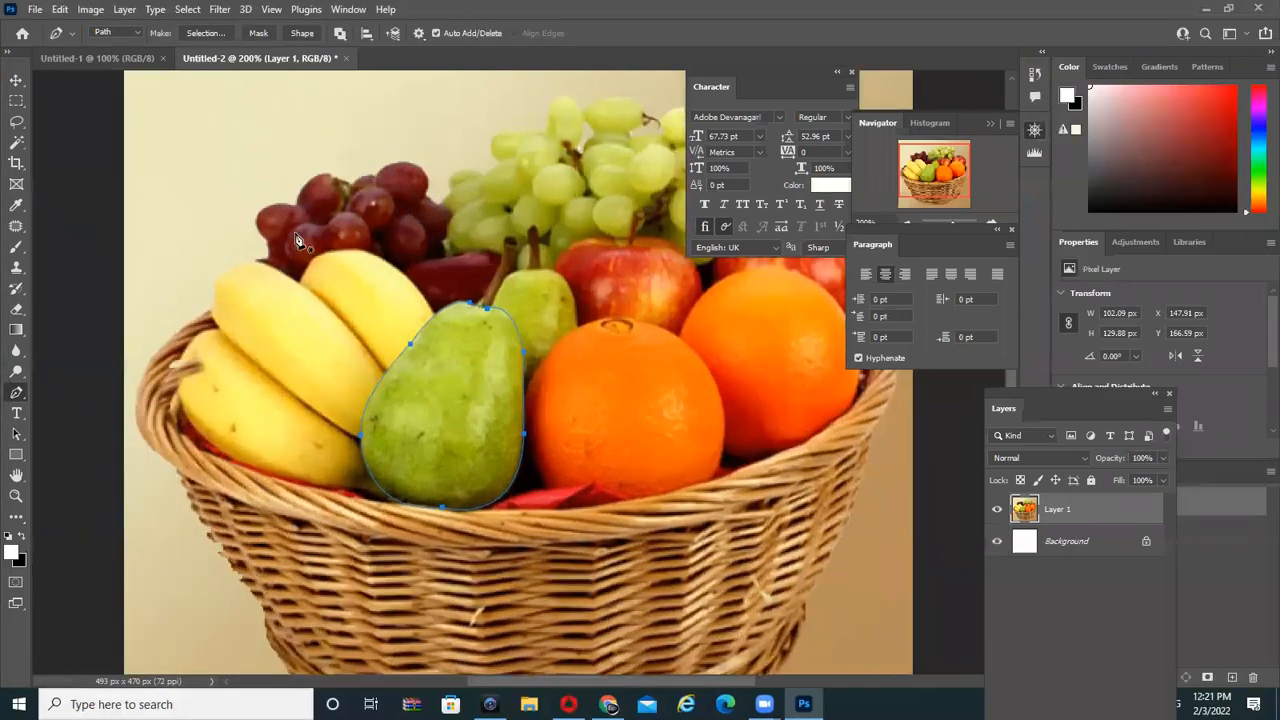
Compare the full-screen modes again and toggle the Paths panel while in full screen
key(f)
key(f)
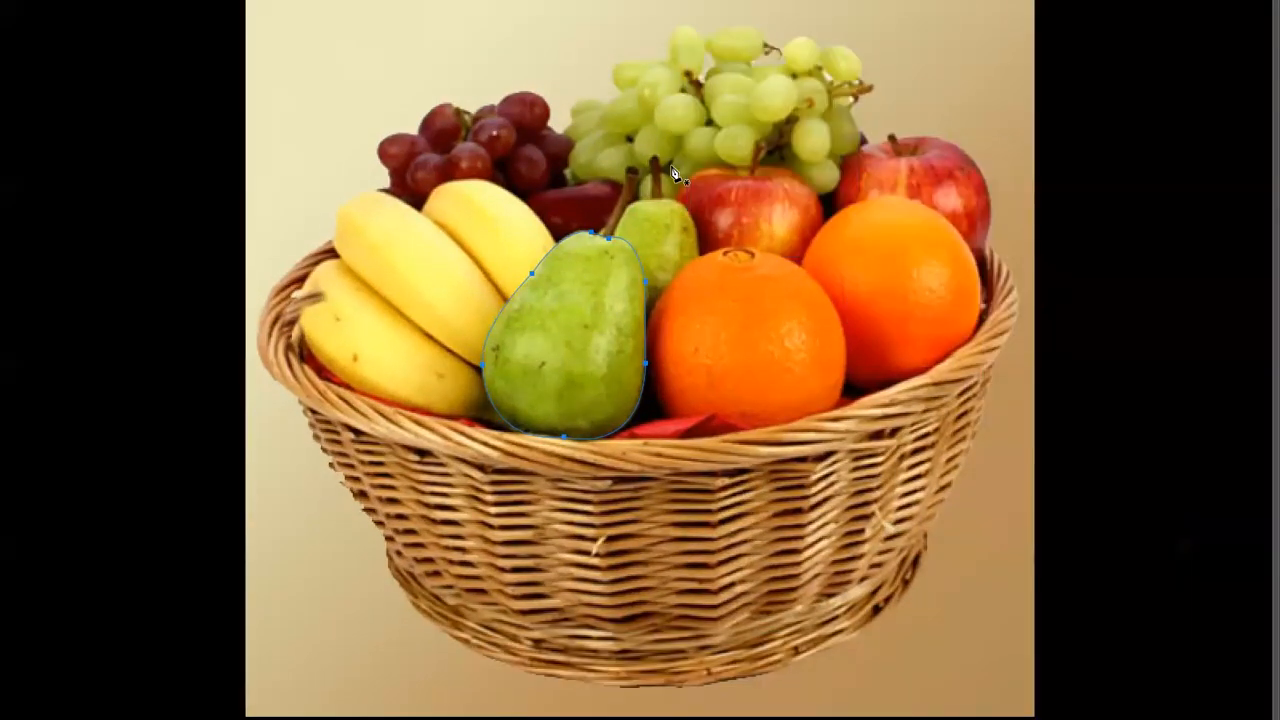
key(f)
click(348, 9)
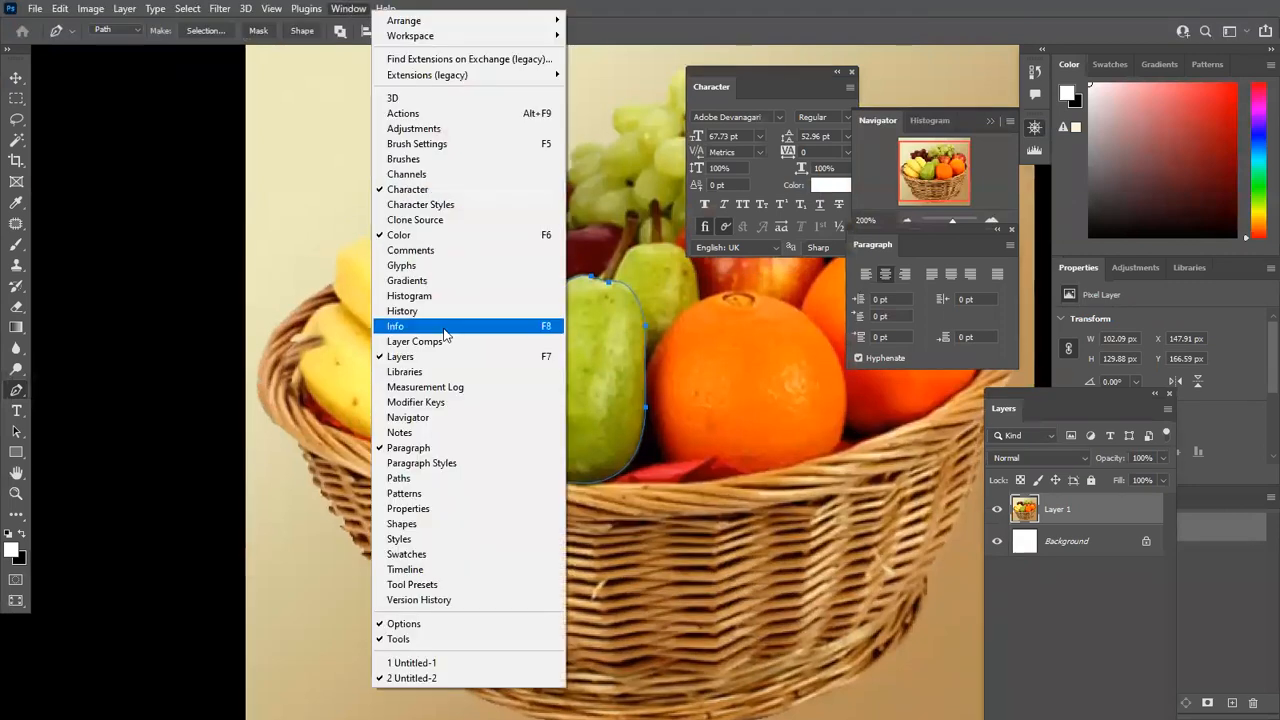
click(420, 478)
key(f)
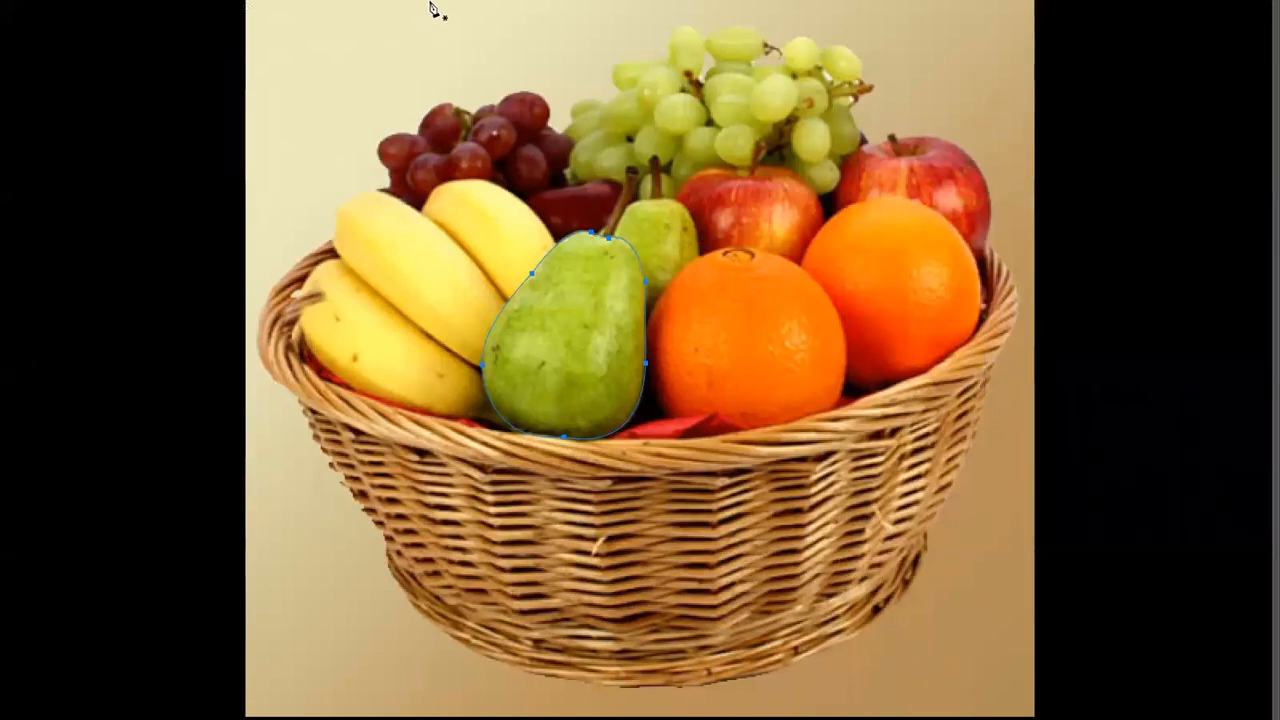
Cycle through the previews of the open application windows, stay in Photoshop and return to the standard screen mode
key(alt+Tab)
key(Tab)
key(Tab)
key(Tab)
key(Tab)
key(Tab)
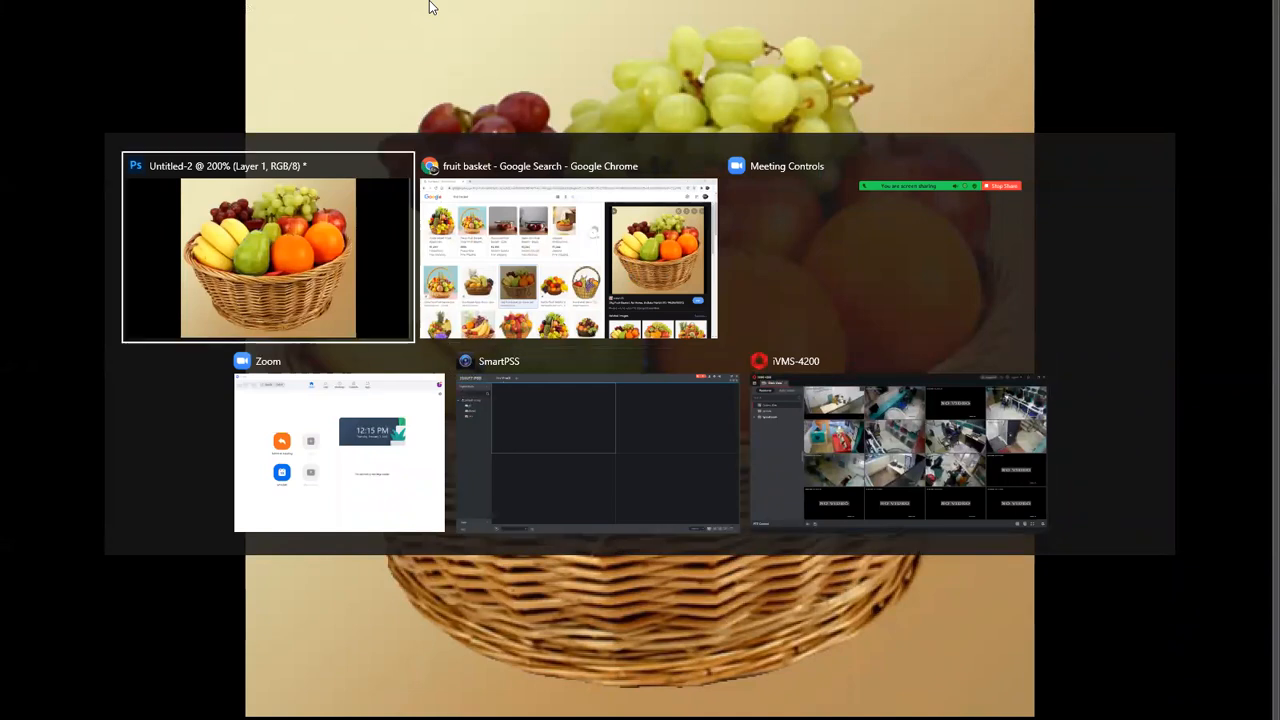
key(f)
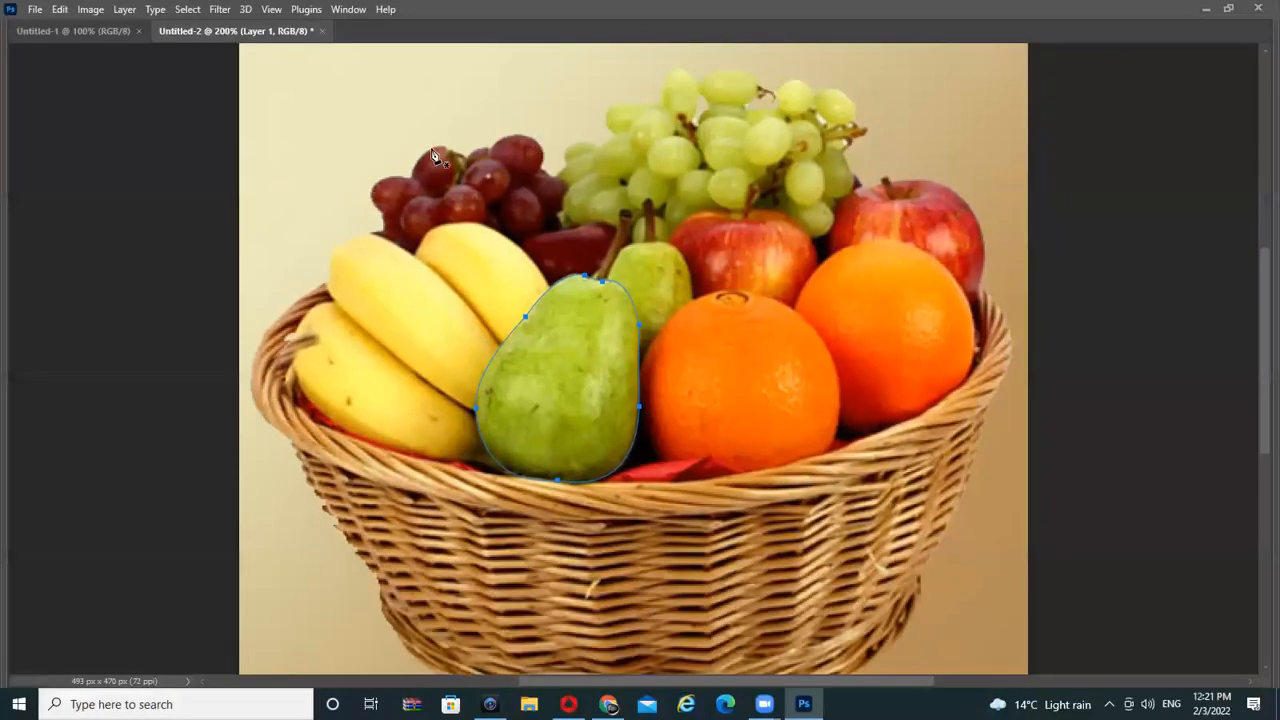
Convert the closed pear path into a selection, restore the panels and copy the selected pear to a new layer
key(ctrl+Return)
key(Tab)
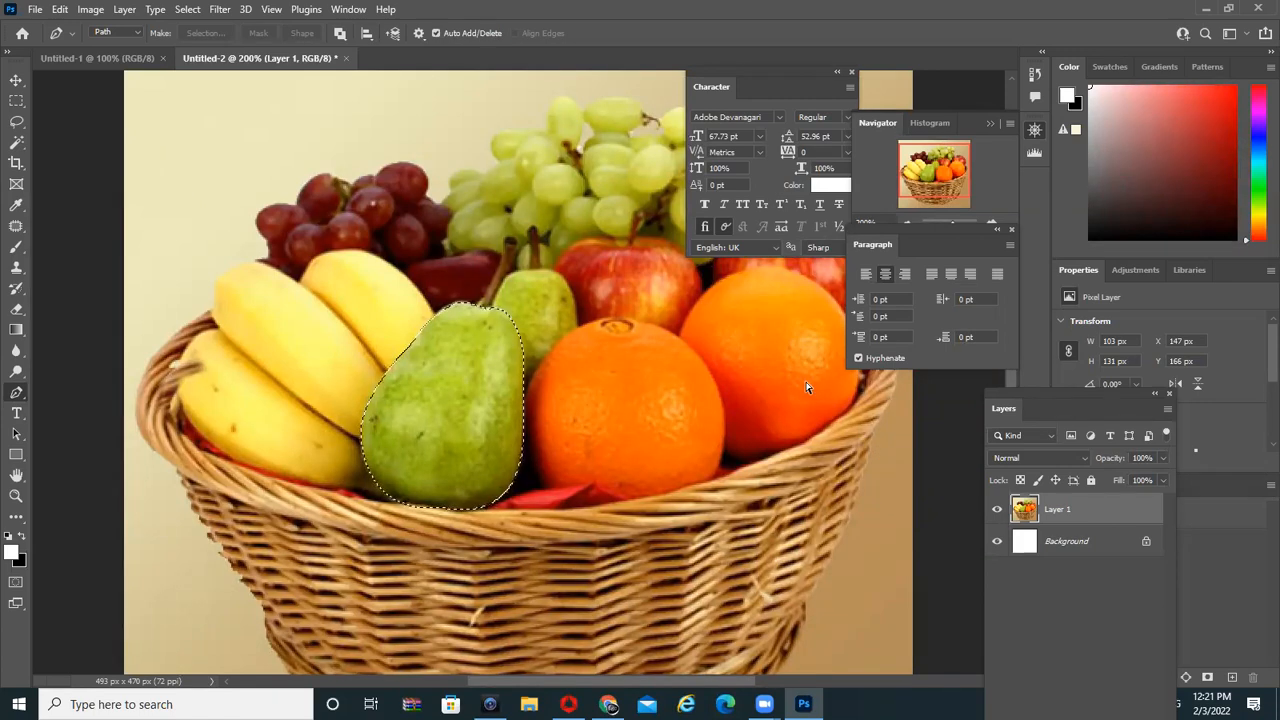
key(ctrl+j)
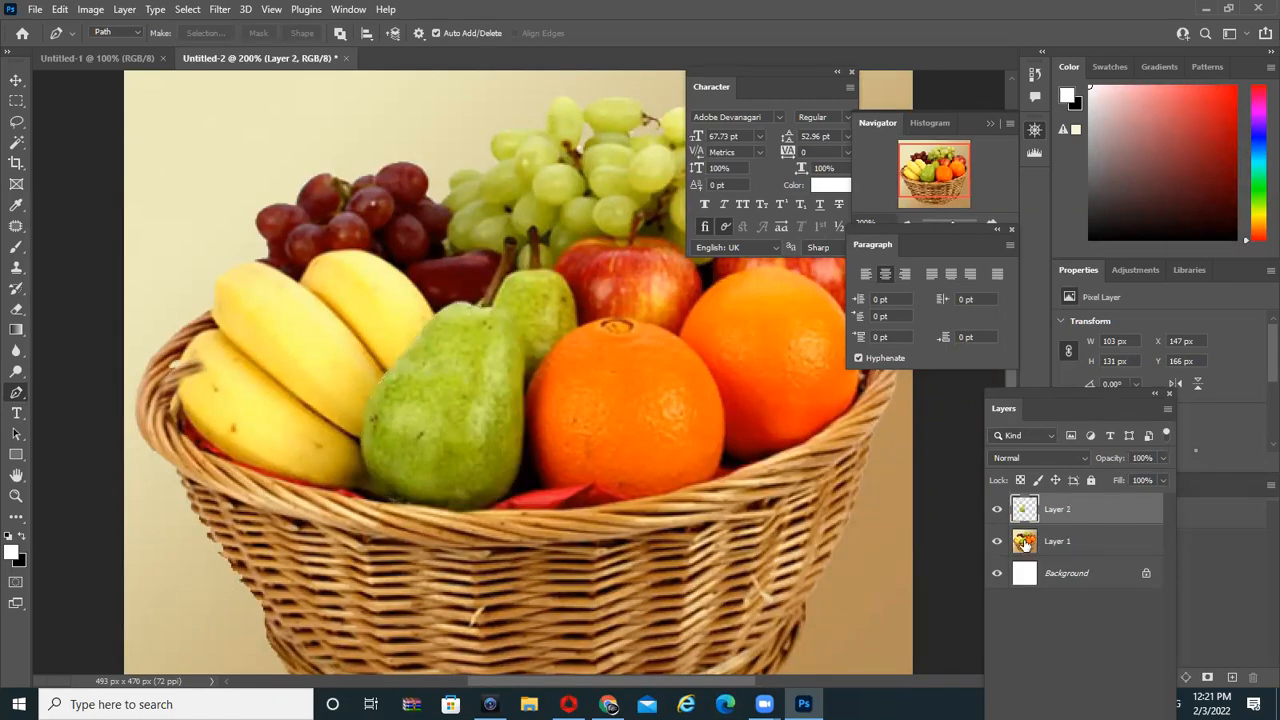
Hide Layer 1 and the Background to view the copied pear alone, and make both layers visible again
drag(996, 541, 996, 594)
click(996, 573)
click(996, 541)
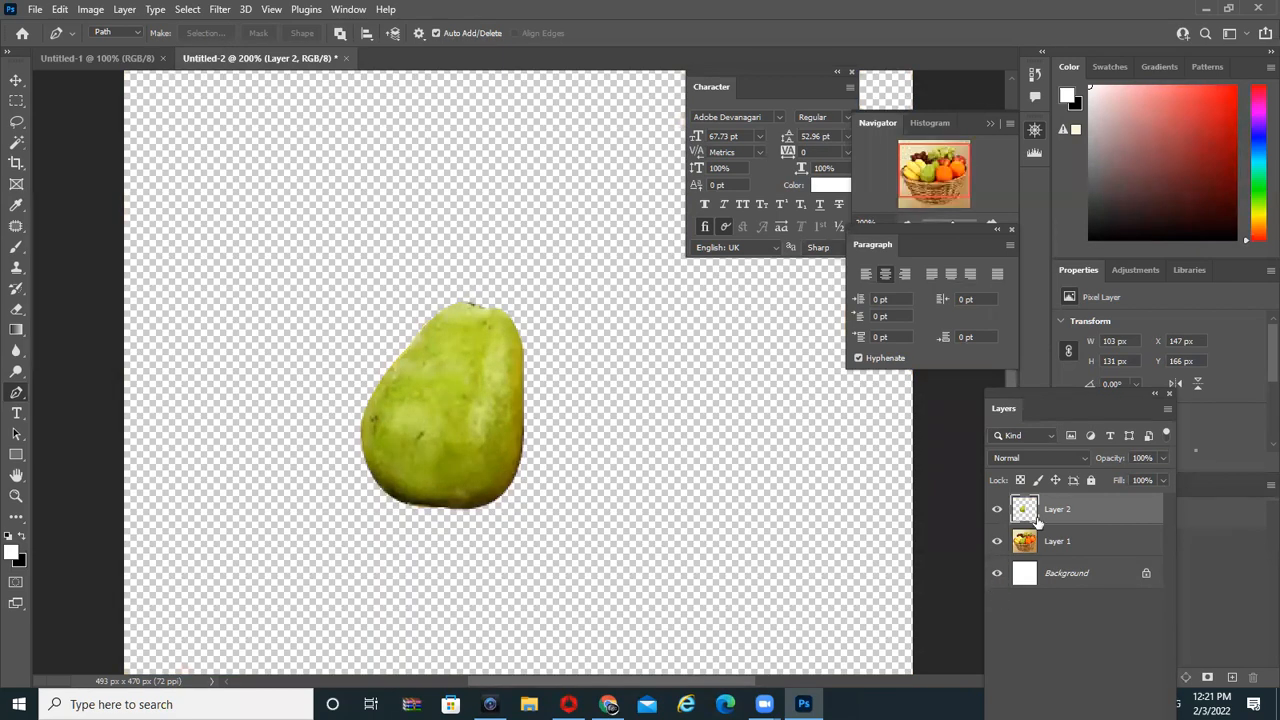
Try moving the copied pear over the front orange with the Move tool, and undo the move
click(16, 80)
drag(460, 365, 605, 418)
key(ctrl+z)
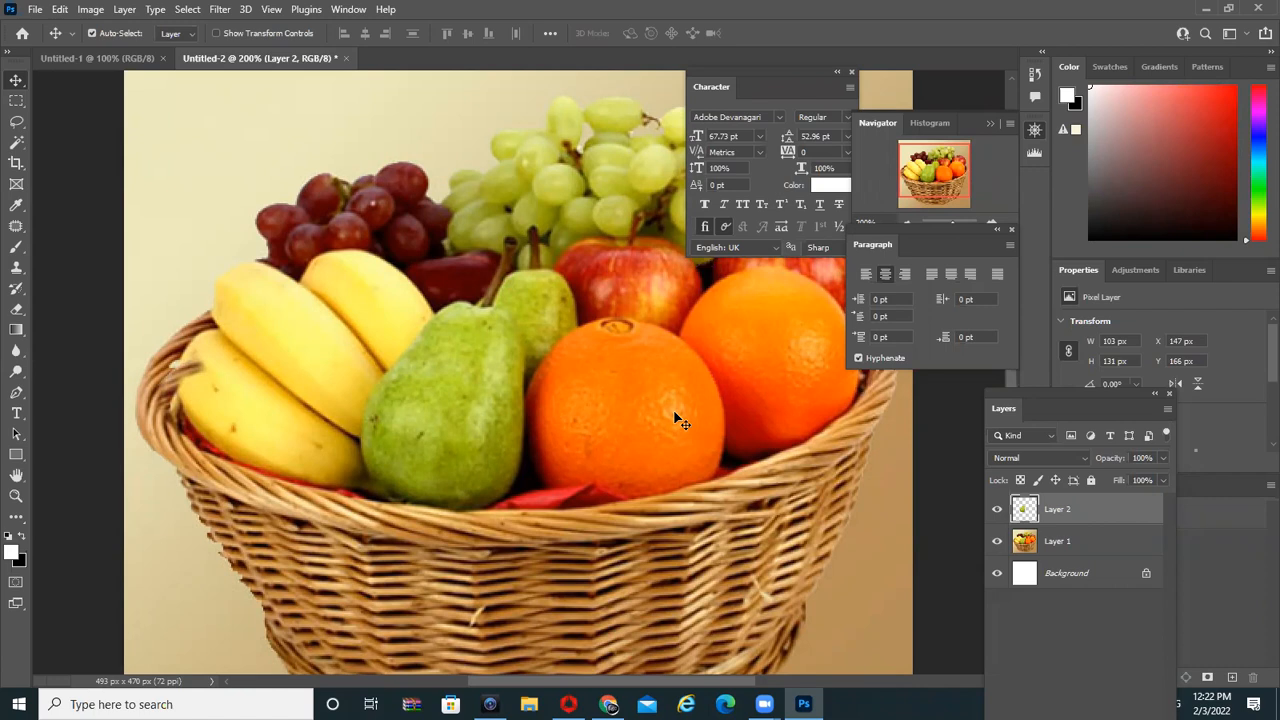
Create a new 493 x 470 px RGB document at 72 ppi with a white background
click(34, 9)
click(45, 28)
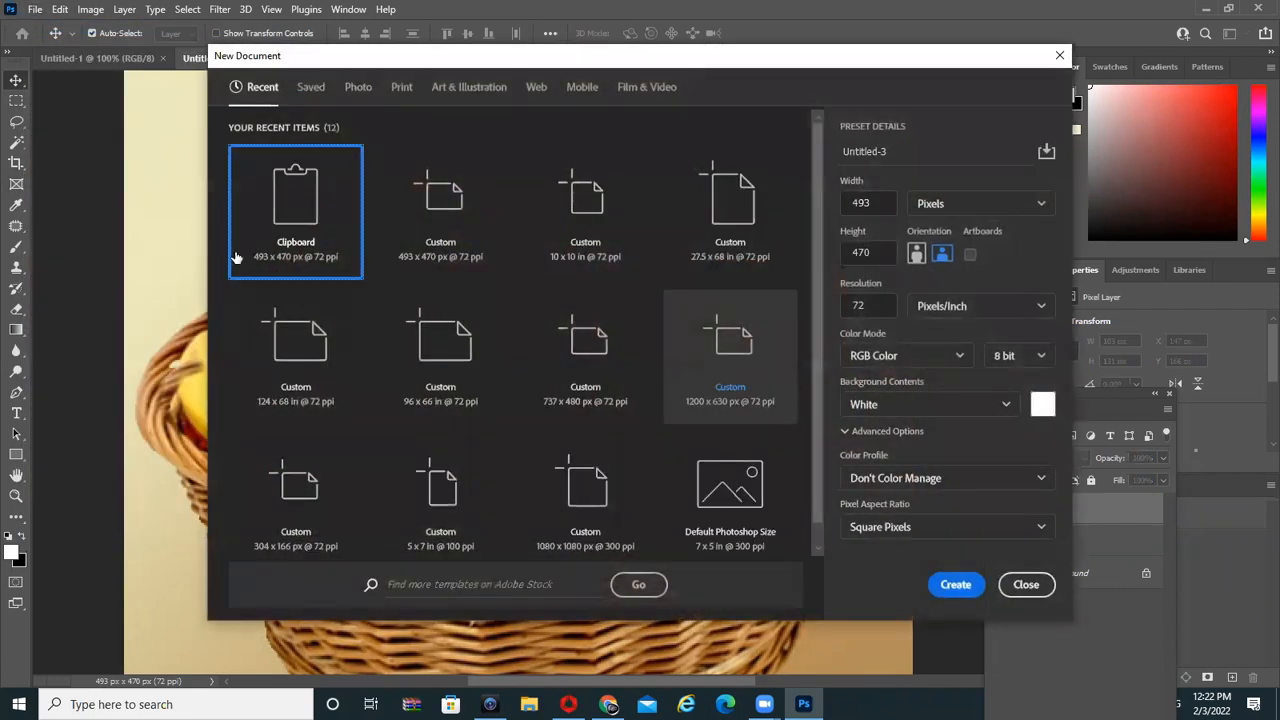
click(955, 584)
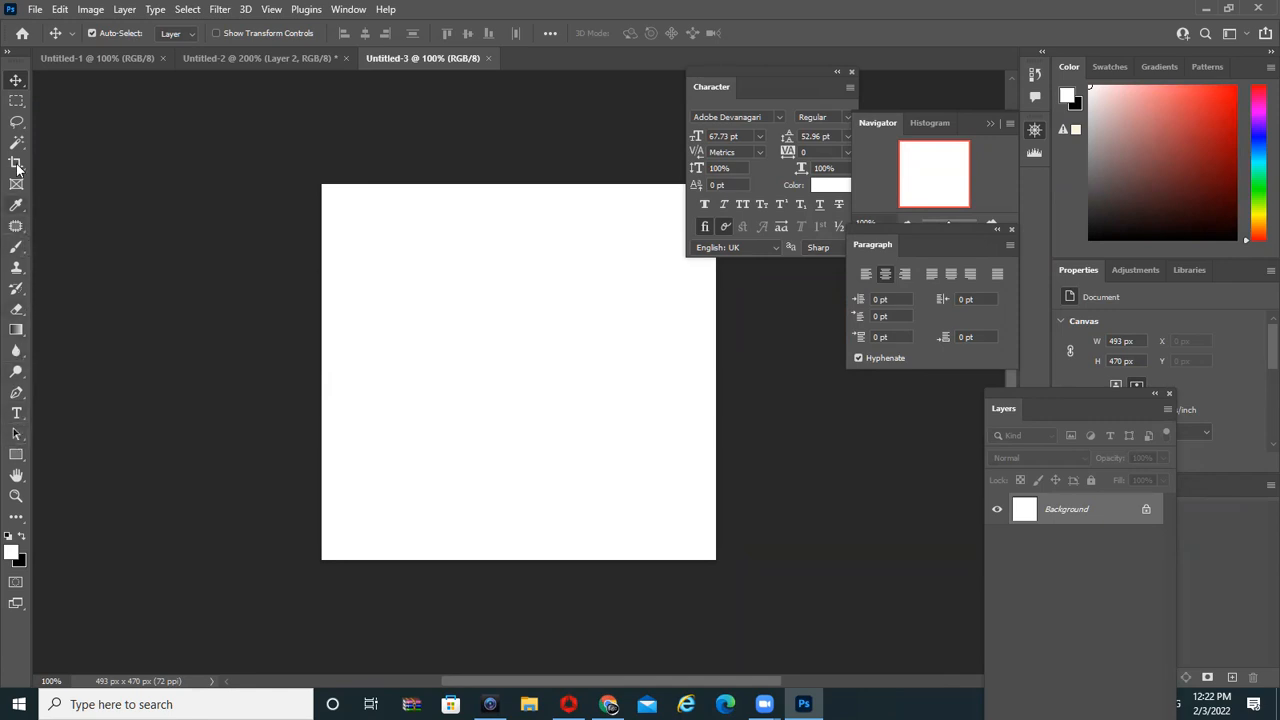
Draw an open S-shaped Pen path with three anchors rising across the middle of the blank canvas
key(p)
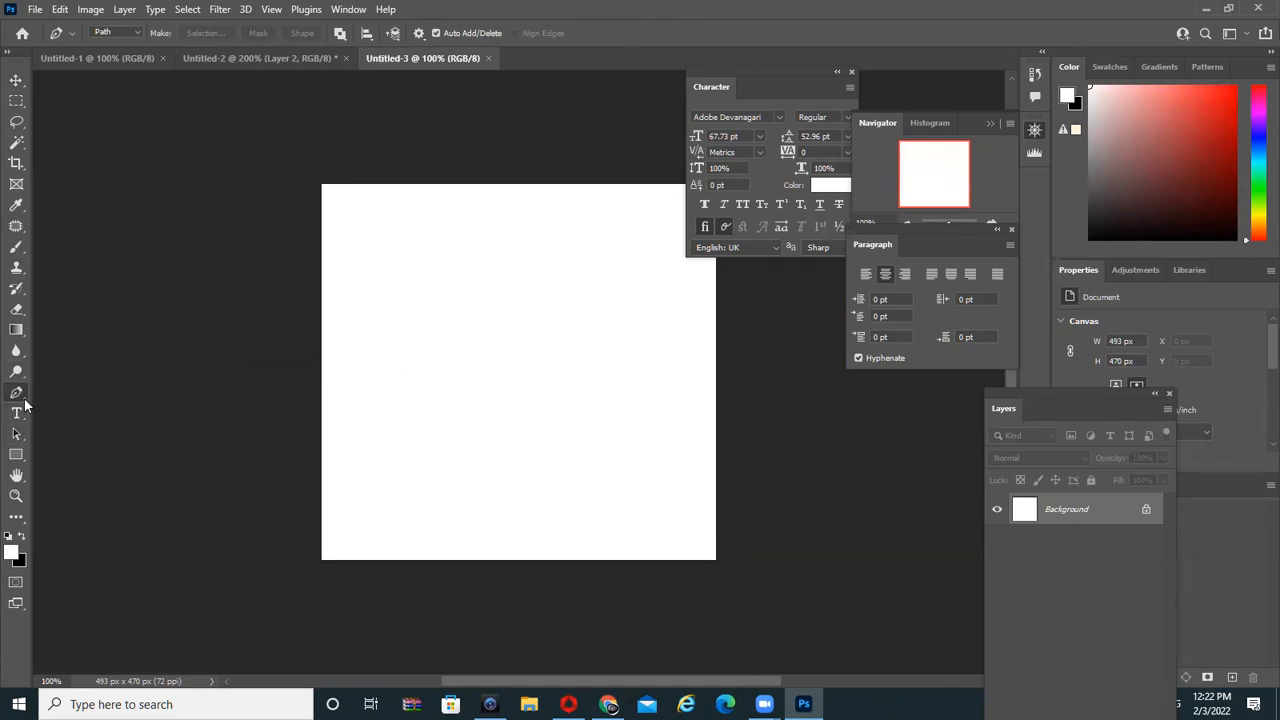
click(382, 411)
drag(491, 355, 565, 360)
click(622, 311)
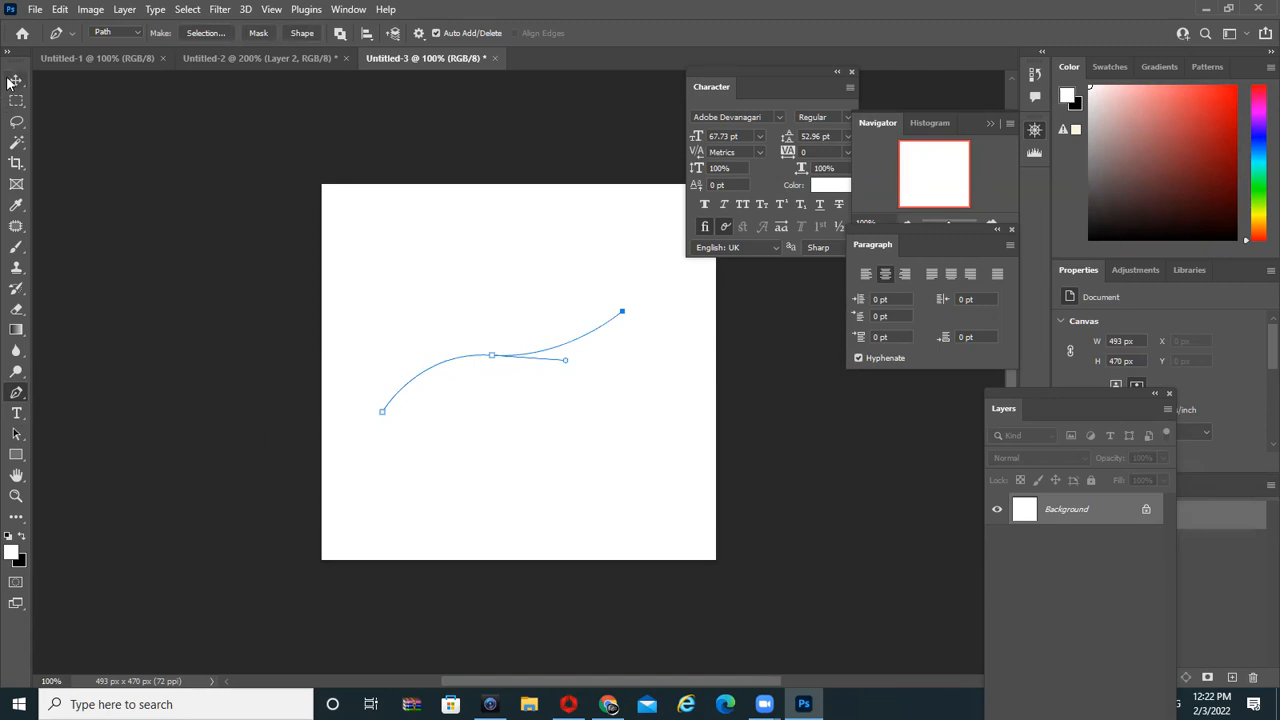
ctrl+click(528, 345)
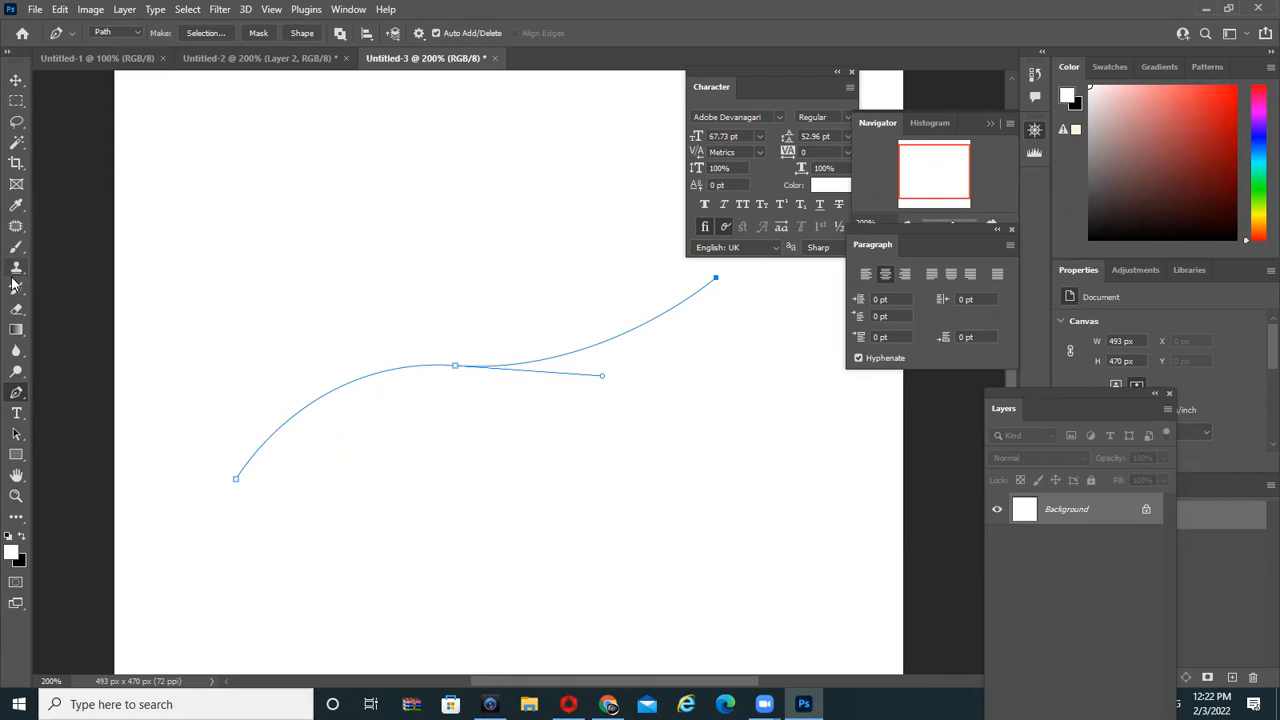
Add a horizontal text layer reading "sdgdsg" above the curved path
click(17, 413)
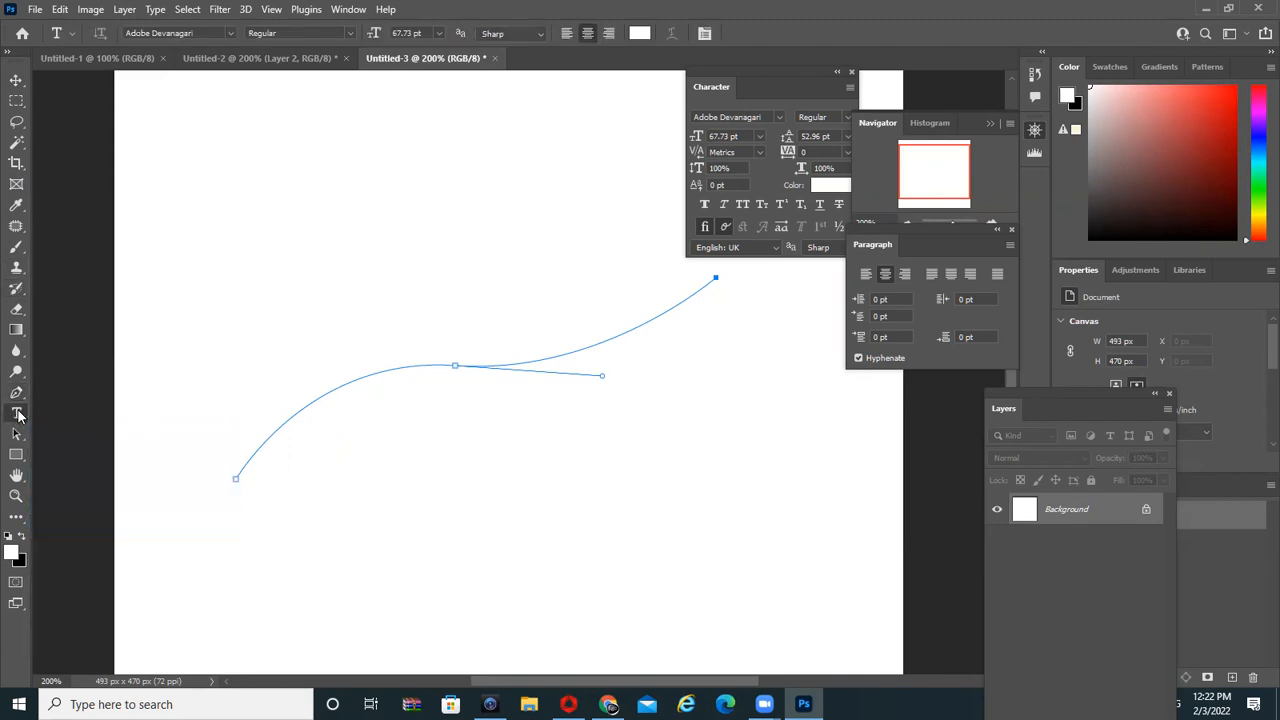
right_click(18, 415)
click(19, 415)
click(432, 202)
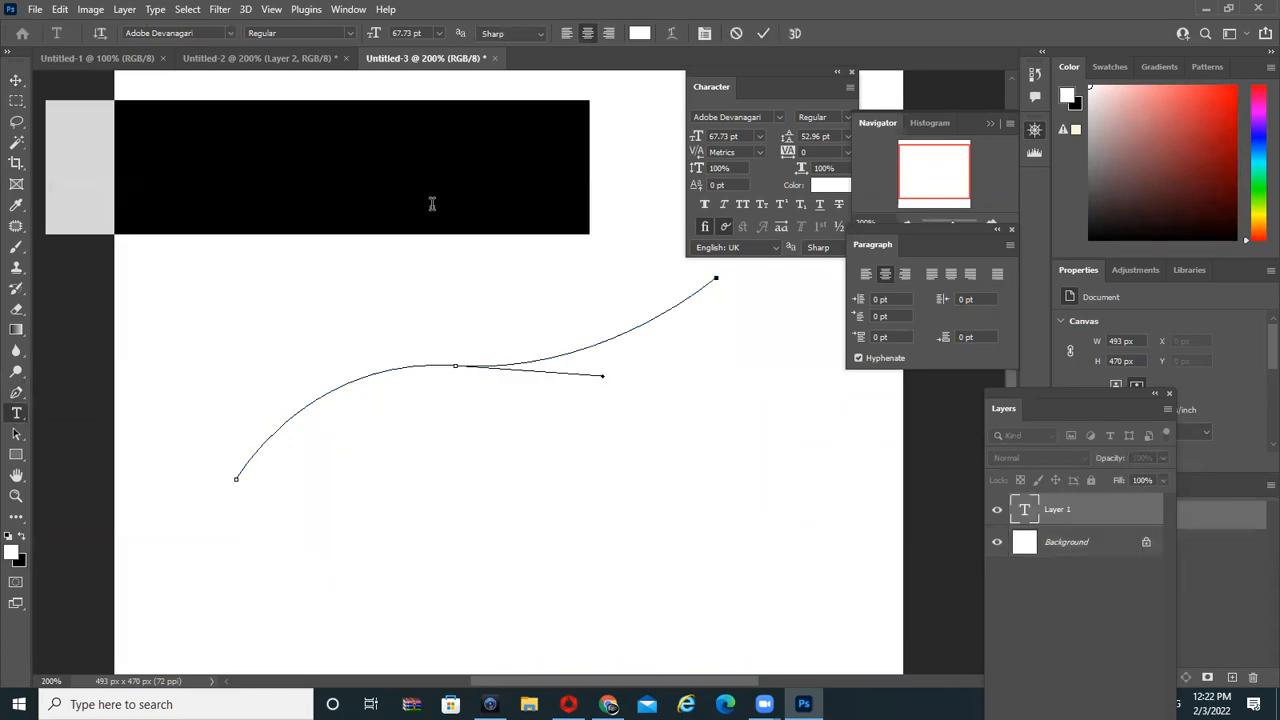
text(sdgdsg)
key(ctrl+Return)
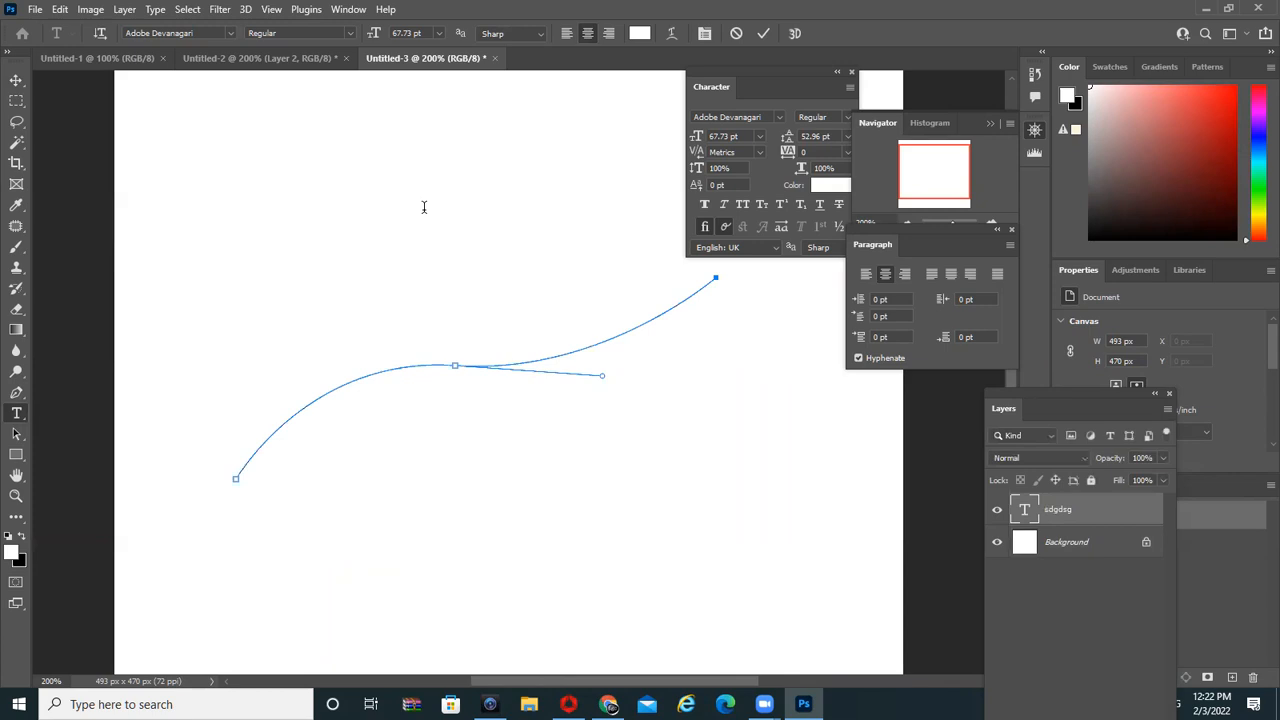
Swap the foreground and background colours and insert "dgg" into the text above the path
click(21, 537)
click(338, 205)
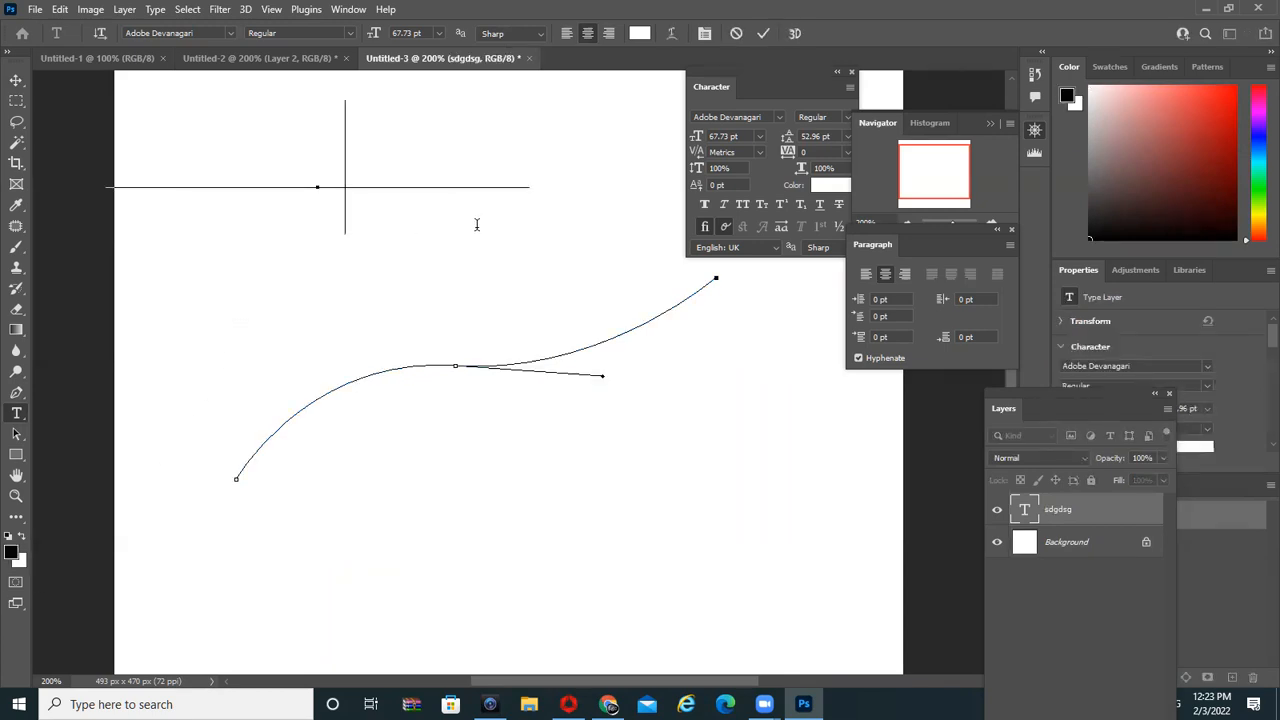
text(dgg)
click(292, 319)
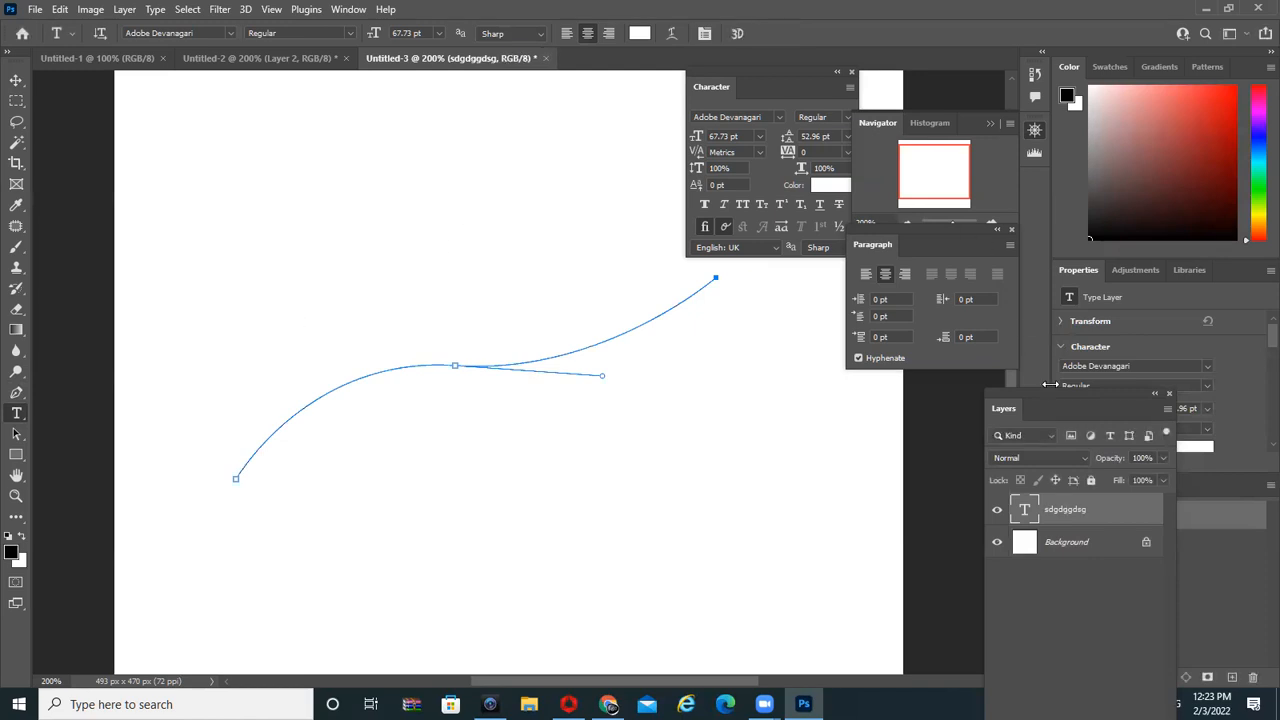
Move the floating Layers panel up beside the canvas and delete the "sdgdggdsg" text layer
drag(1055, 419, 845, 147)
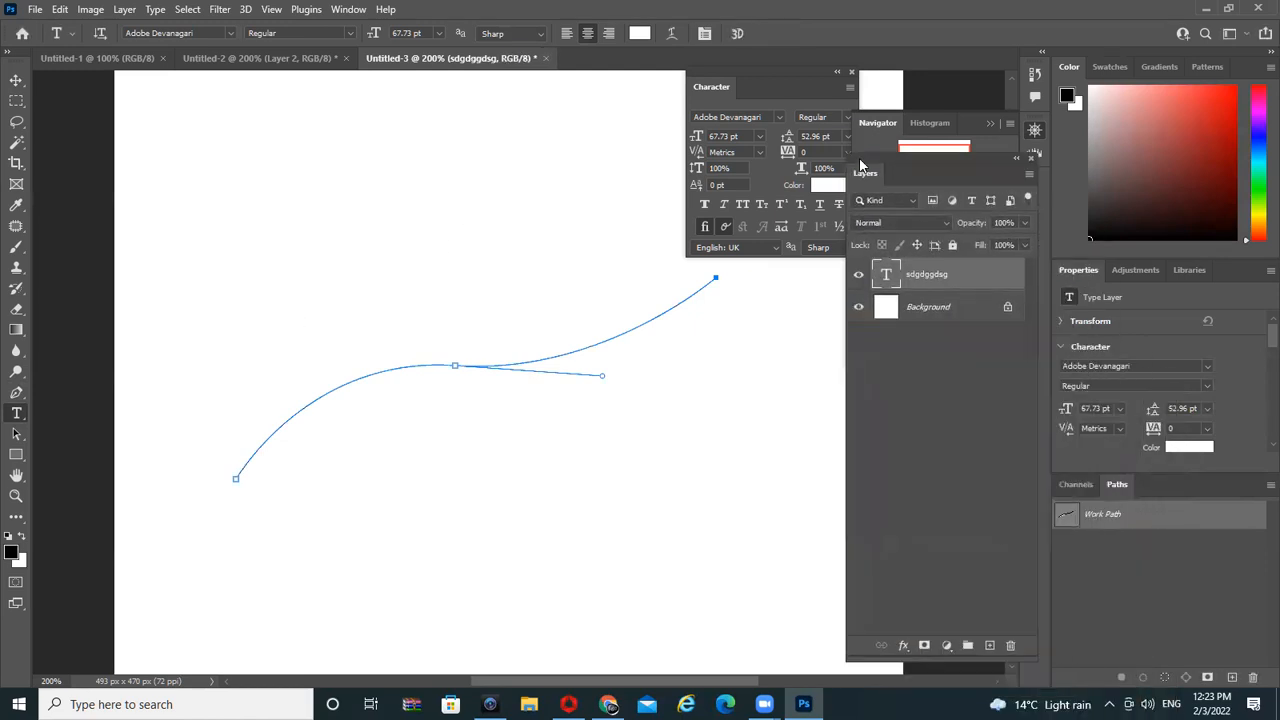
drag(905, 248, 992, 619)
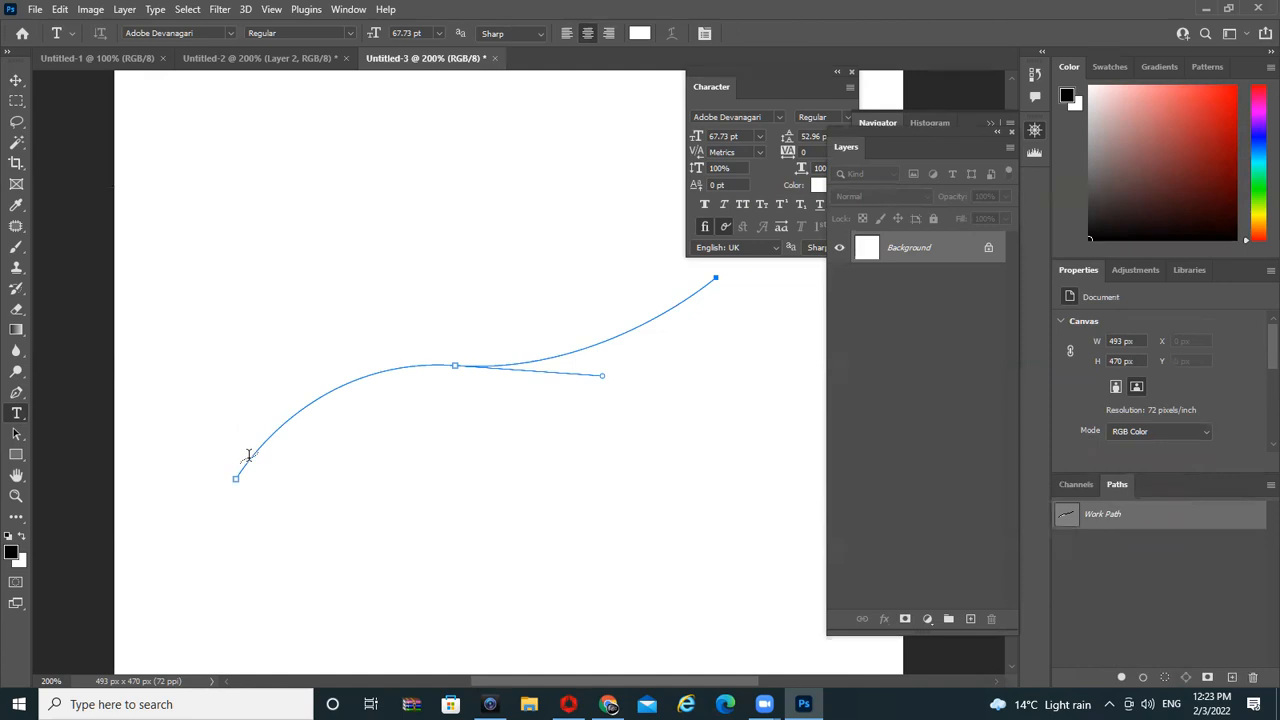
Try placing the text "tgc" along the curved path, starting near its lower end
click(249, 455)
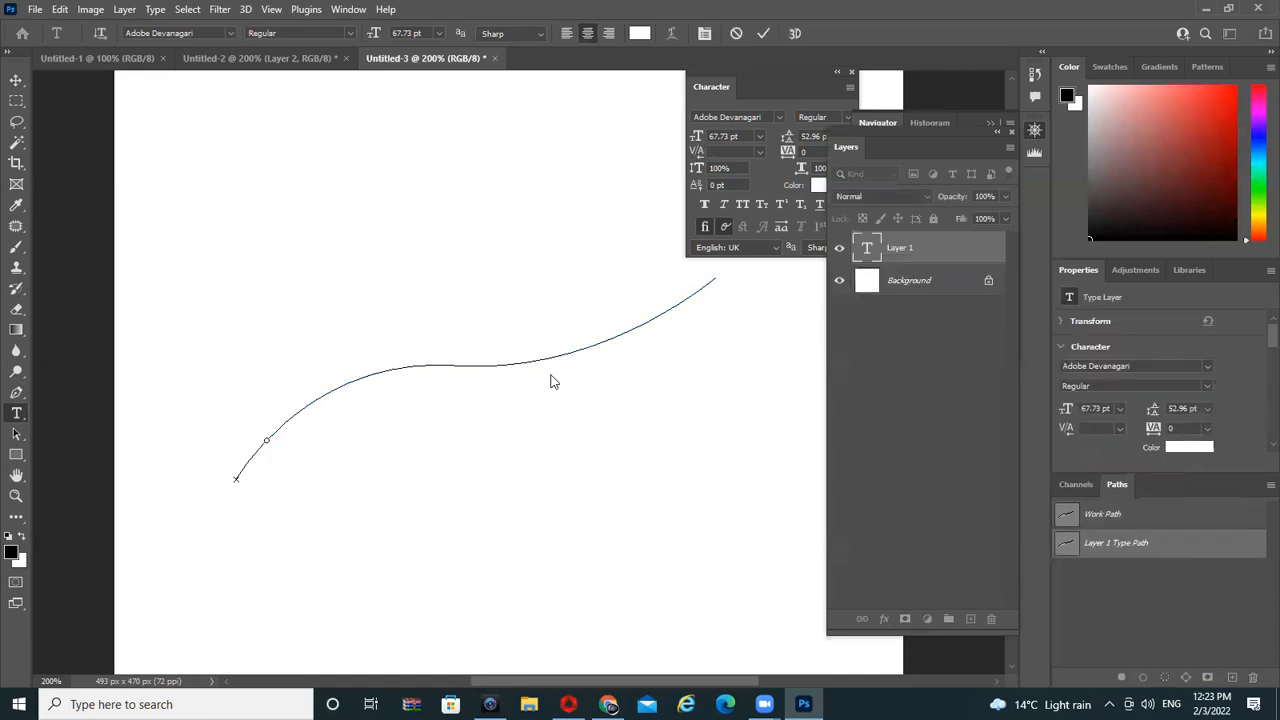
click(737, 441)
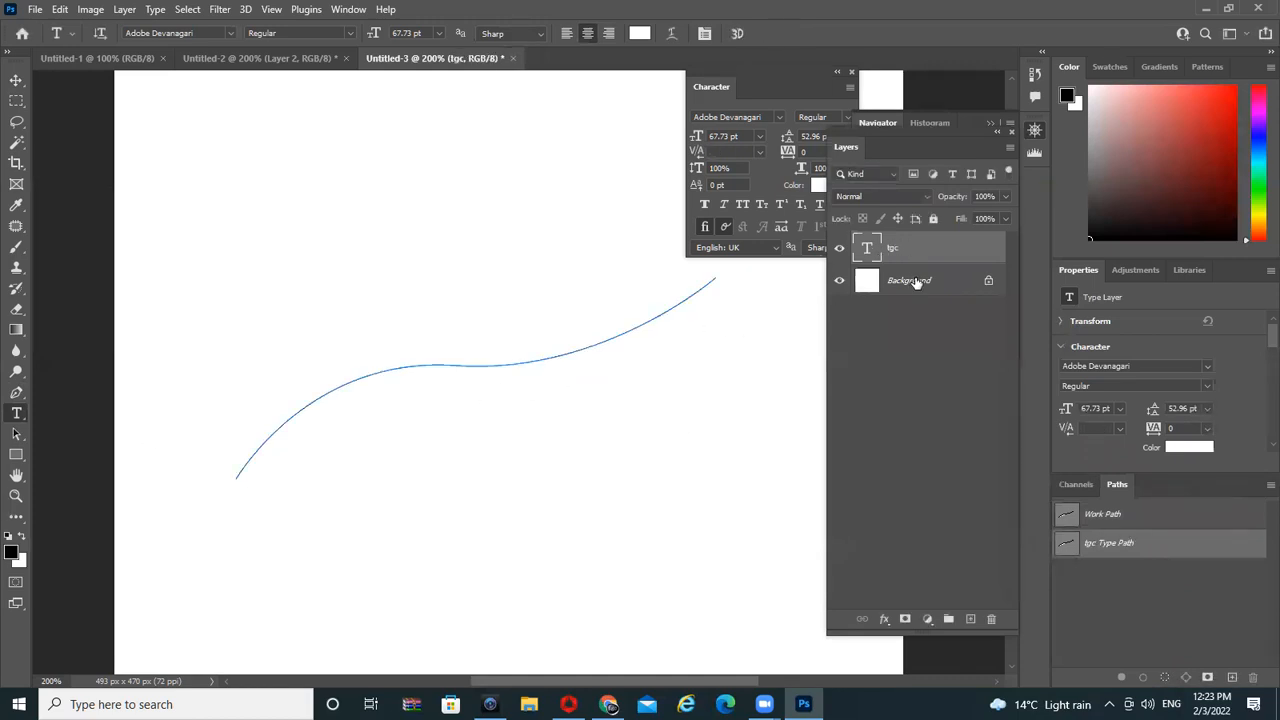
Undo the text on the path and delete the restored "sdgdggdsg" layer
key(ctrl+z)
key(ctrl+z)
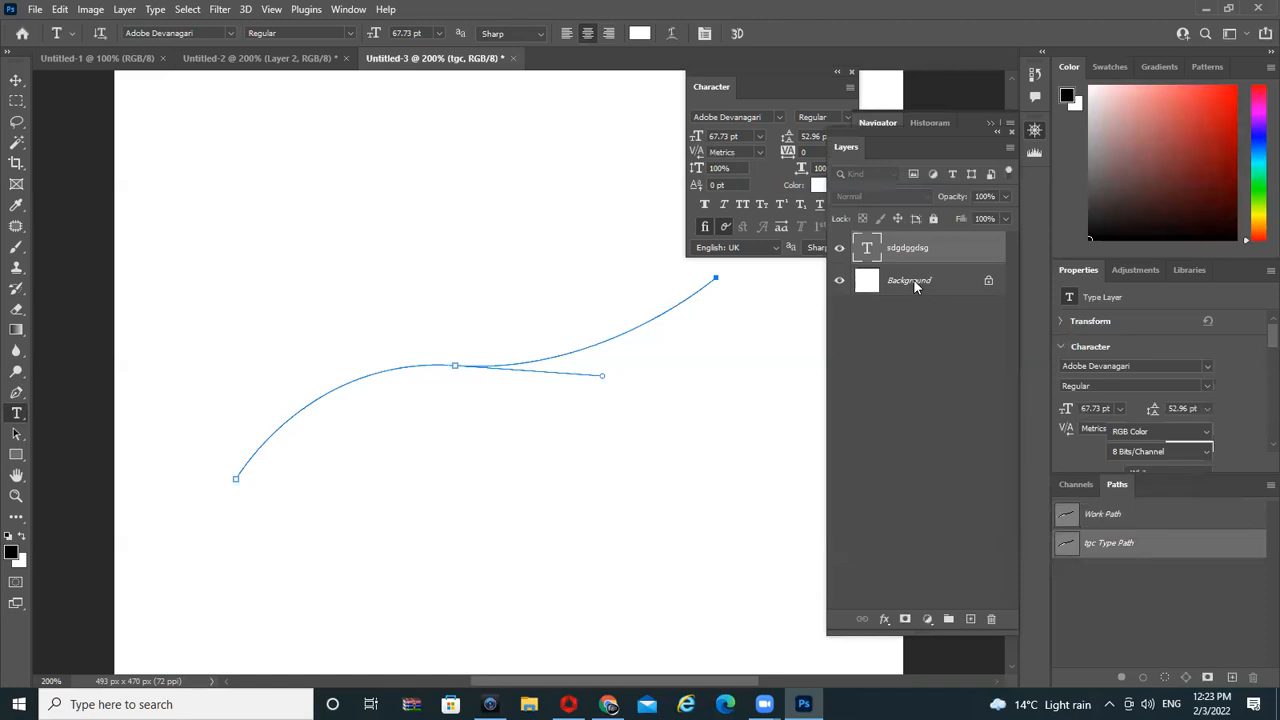
drag(922, 257, 991, 618)
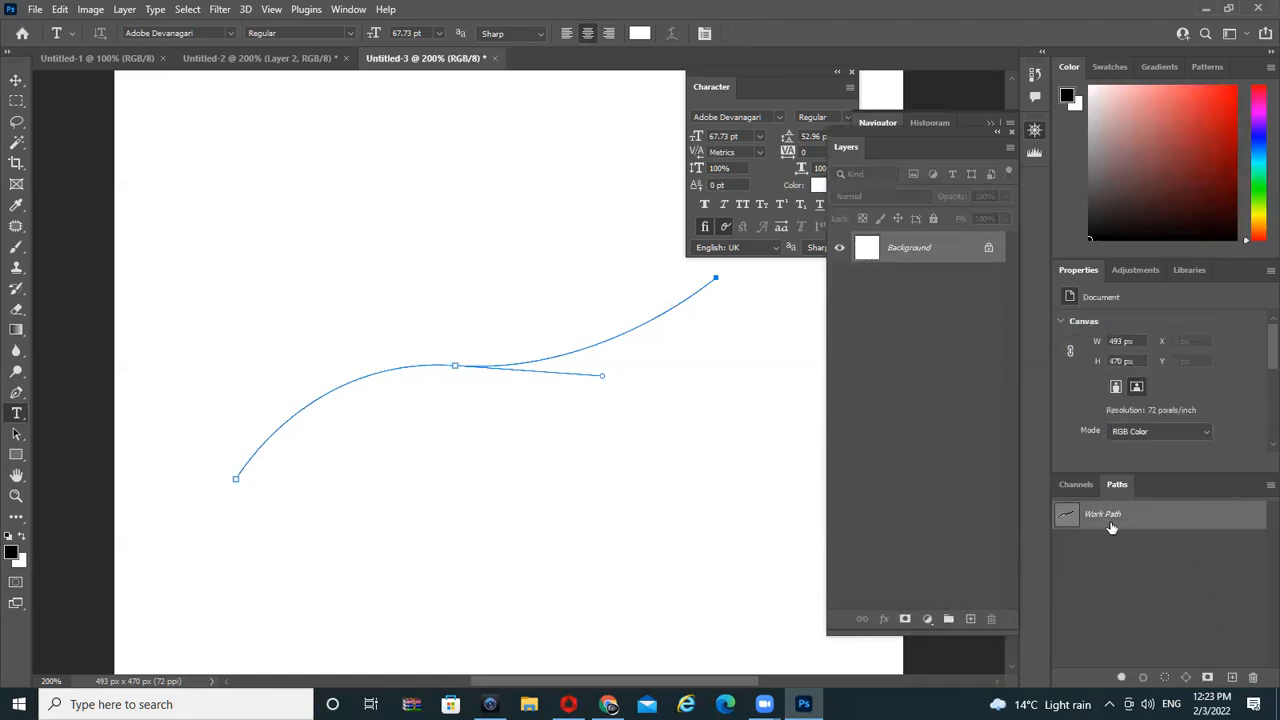
Delete the curved work path and switch to the Ellipse tool
drag(1113, 525, 1253, 677)
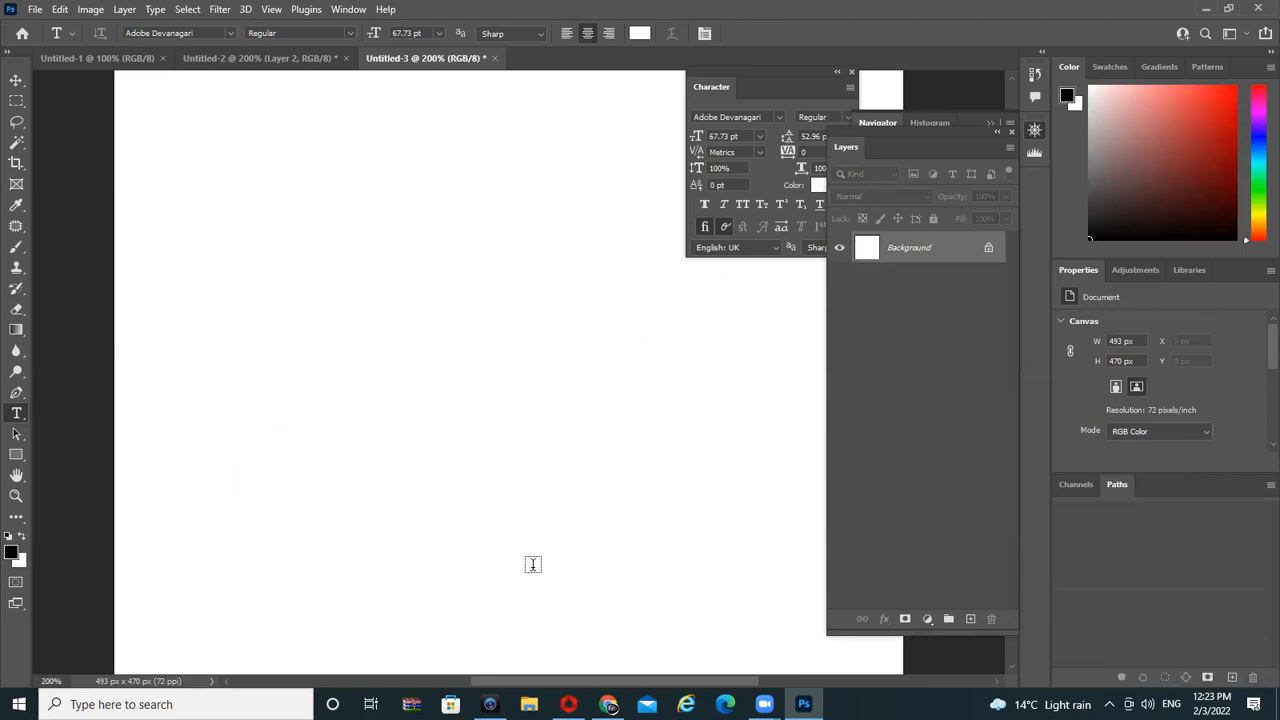
click(16, 455)
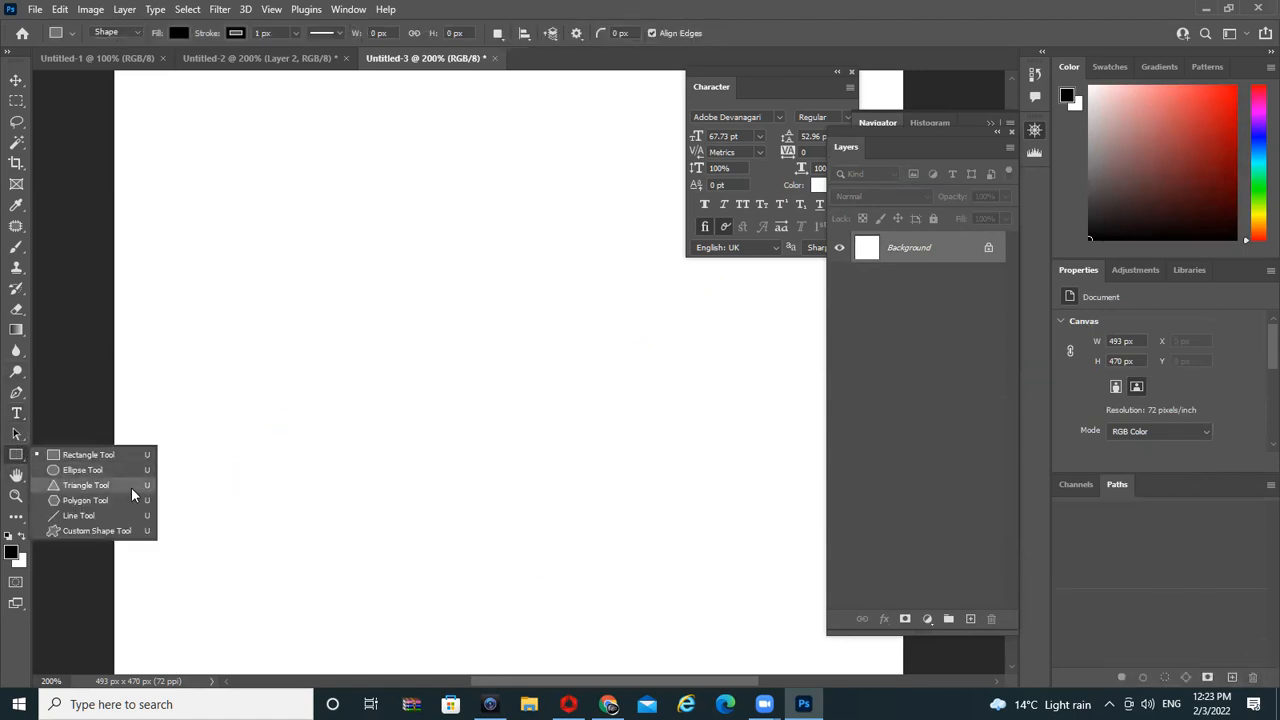
click(98, 469)
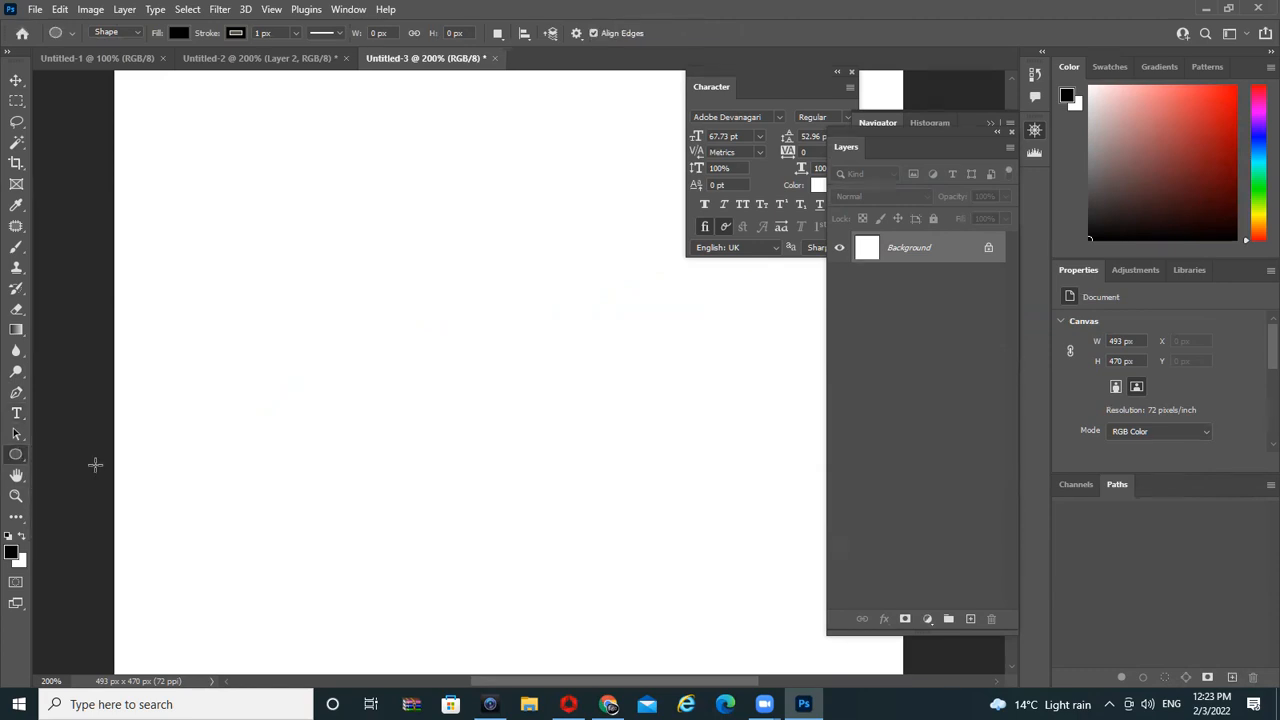
Try an ellipse about 200 by 215 px in Shape mode and a 216 px circle in Path mode, undoing both
drag(199, 140, 519, 483)
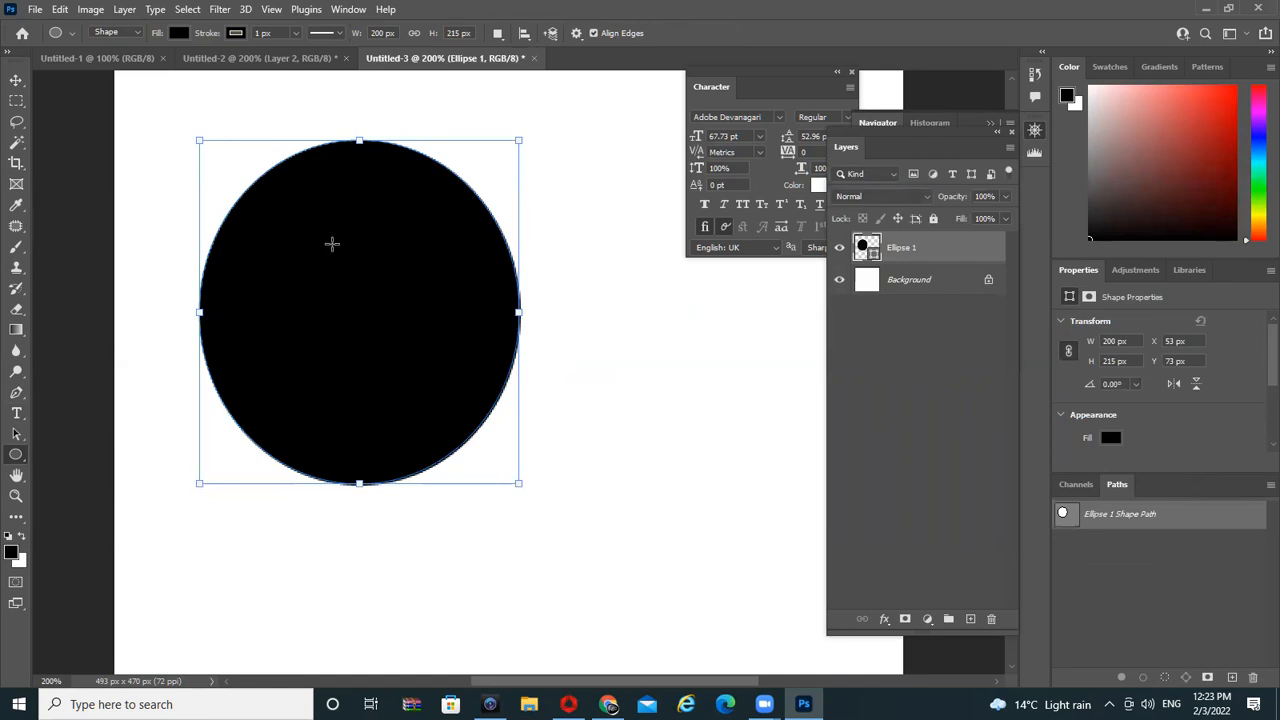
key(ctrl+z)
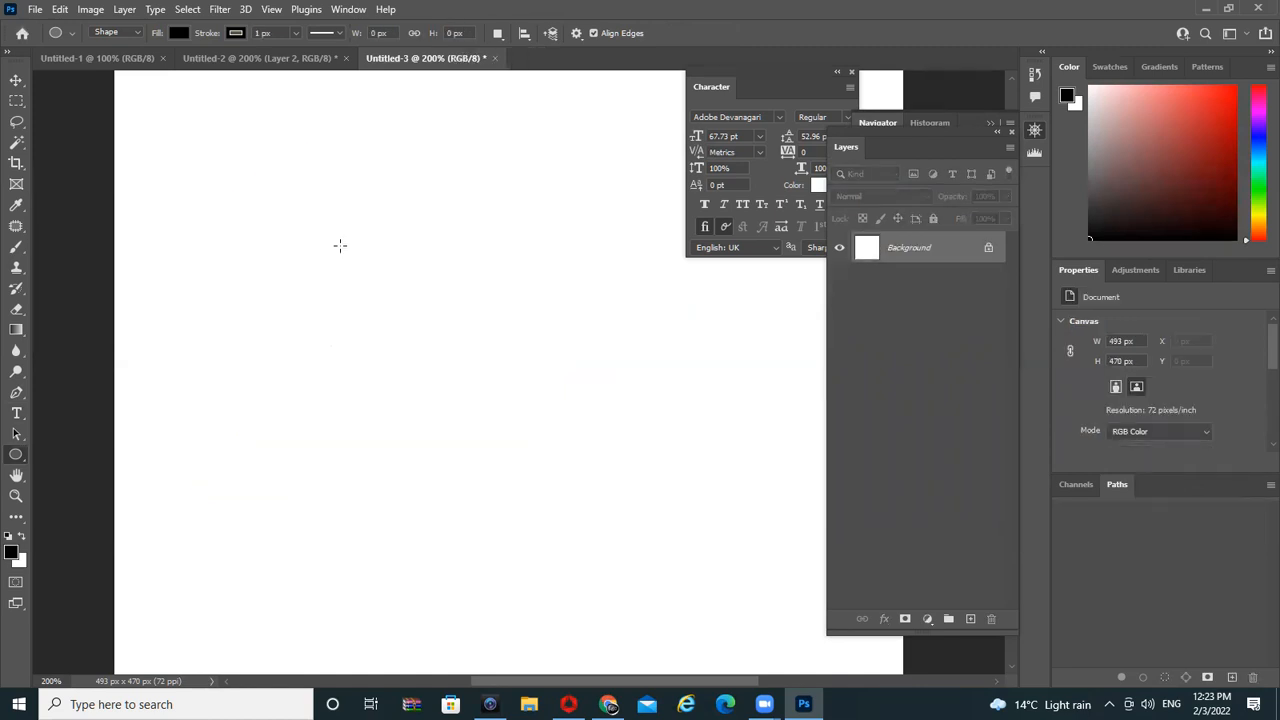
click(119, 33)
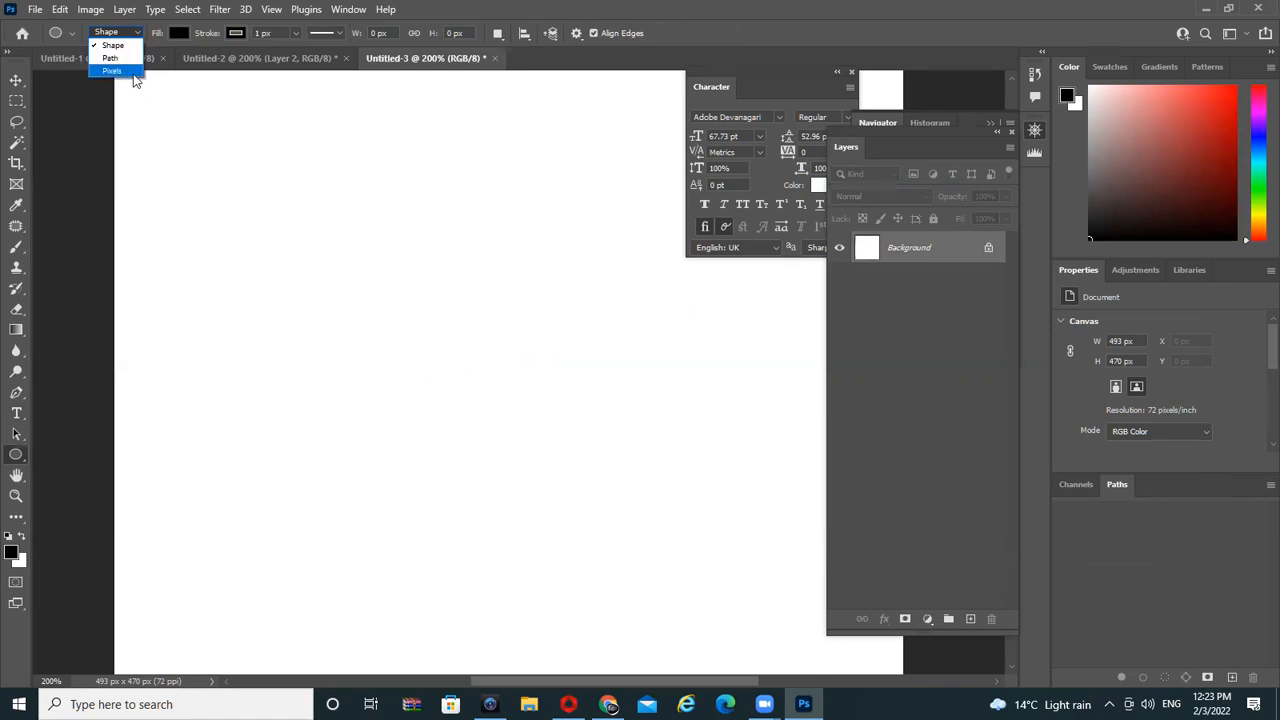
click(120, 61)
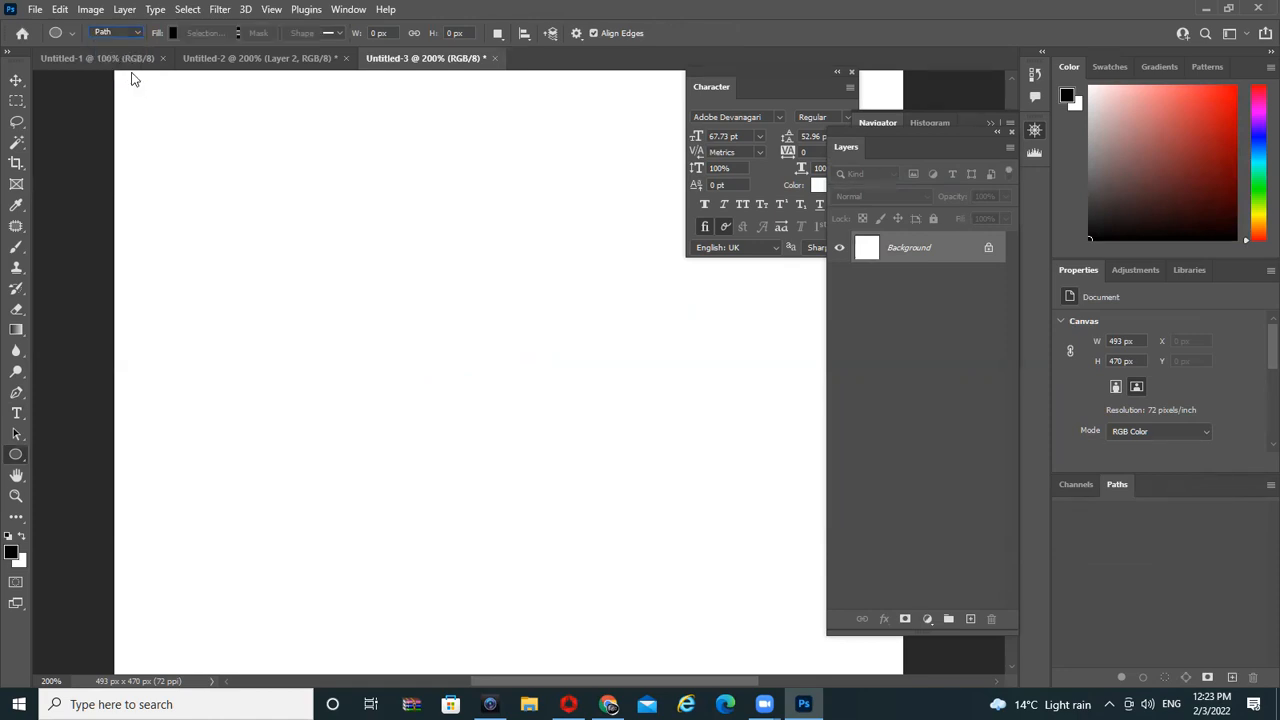
drag(268, 186, 626, 533)
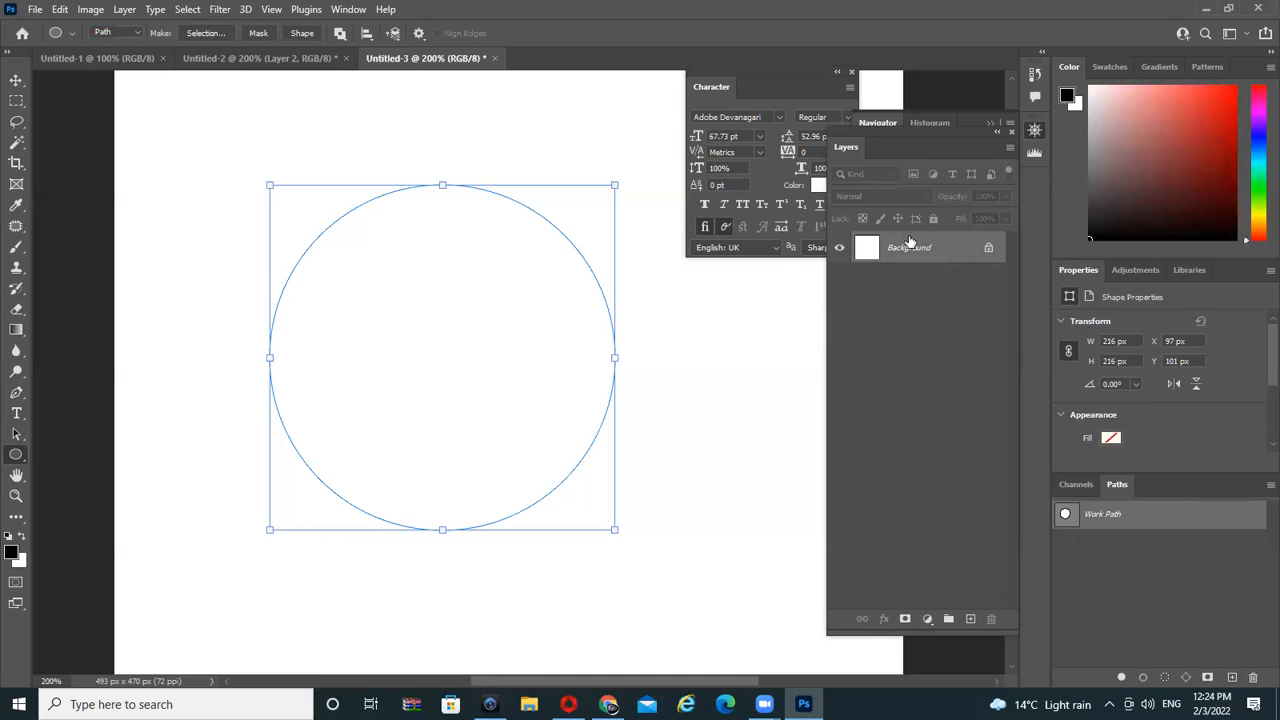
key(ctrl+z)
Try a black ellipse about 221 by 224 px in Shape mode and undo it
click(128, 33)
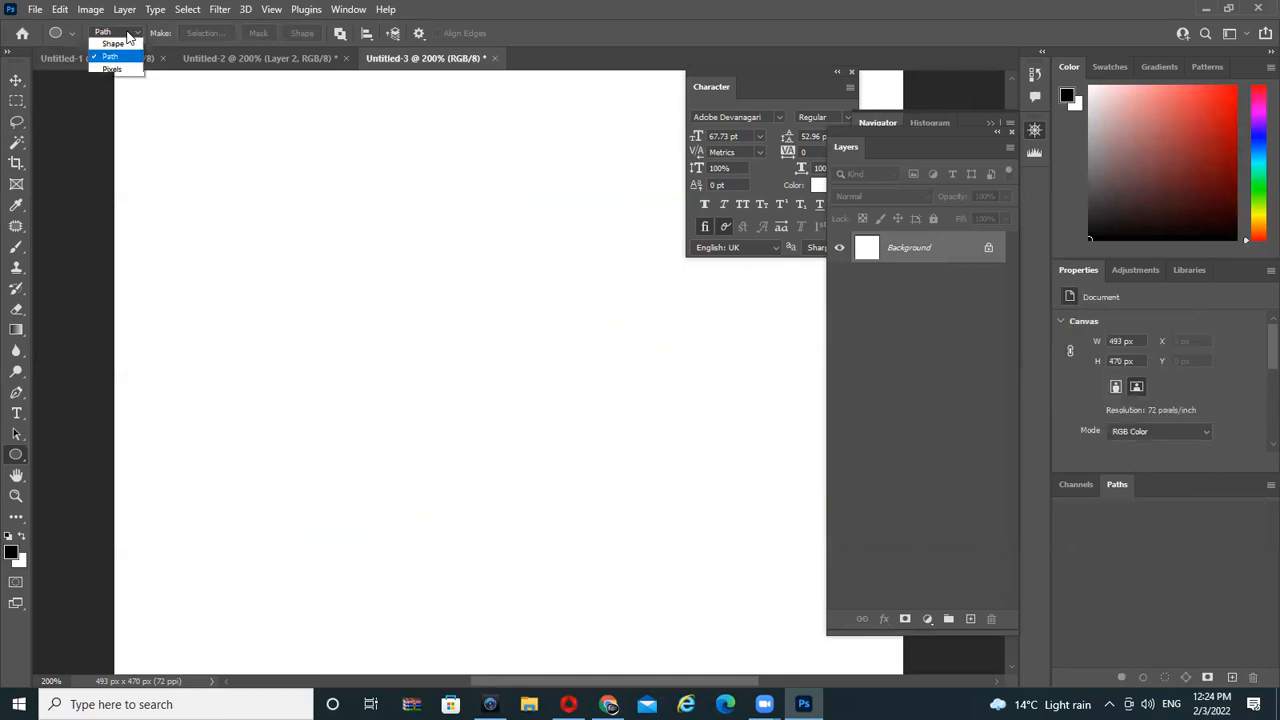
click(110, 40)
drag(236, 152, 590, 509)
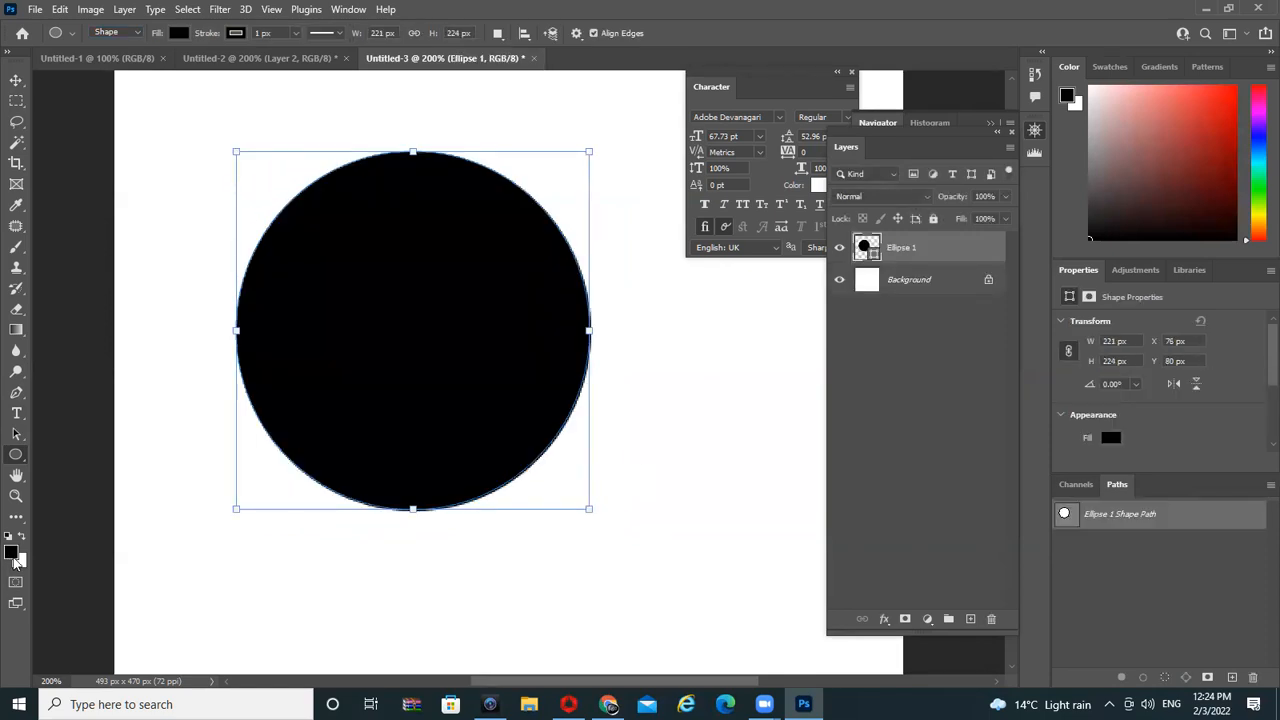
key(ctrl+z)
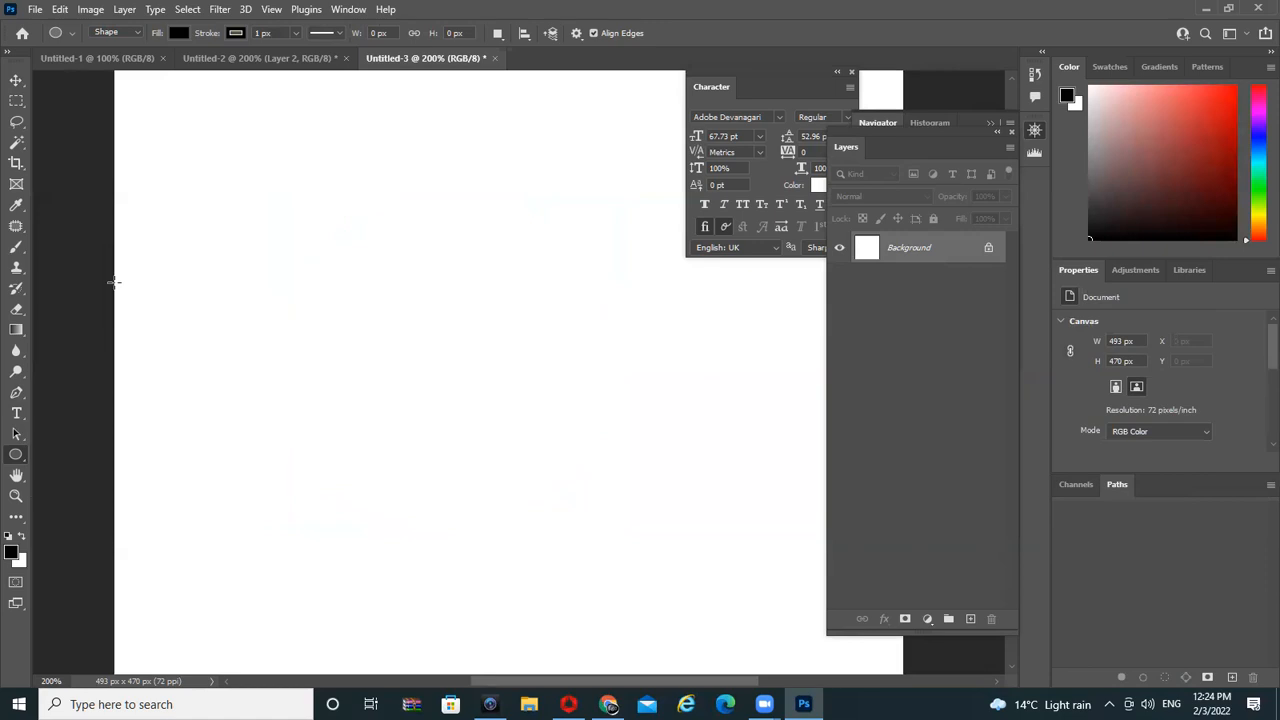
Draw a circle about 194 px in diameter near the canvas centre with the Ellipse tool in Path mode
click(107, 34)
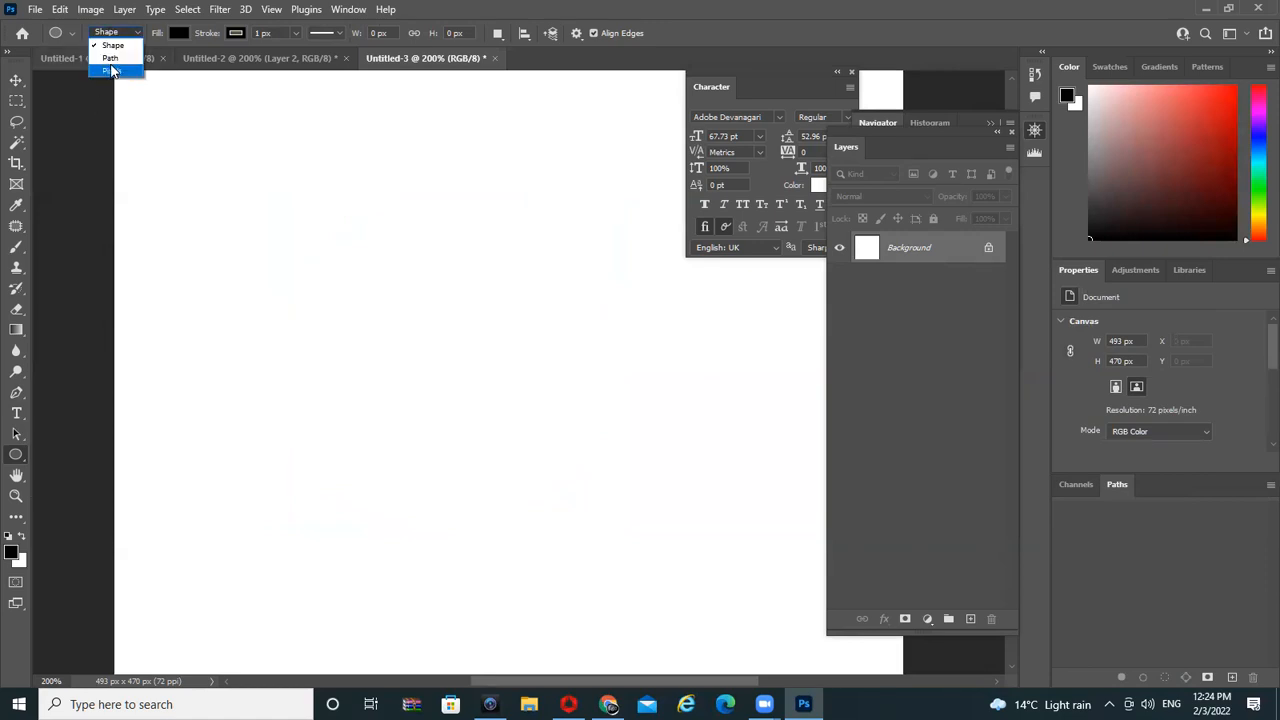
click(110, 58)
drag(305, 235, 600, 514)
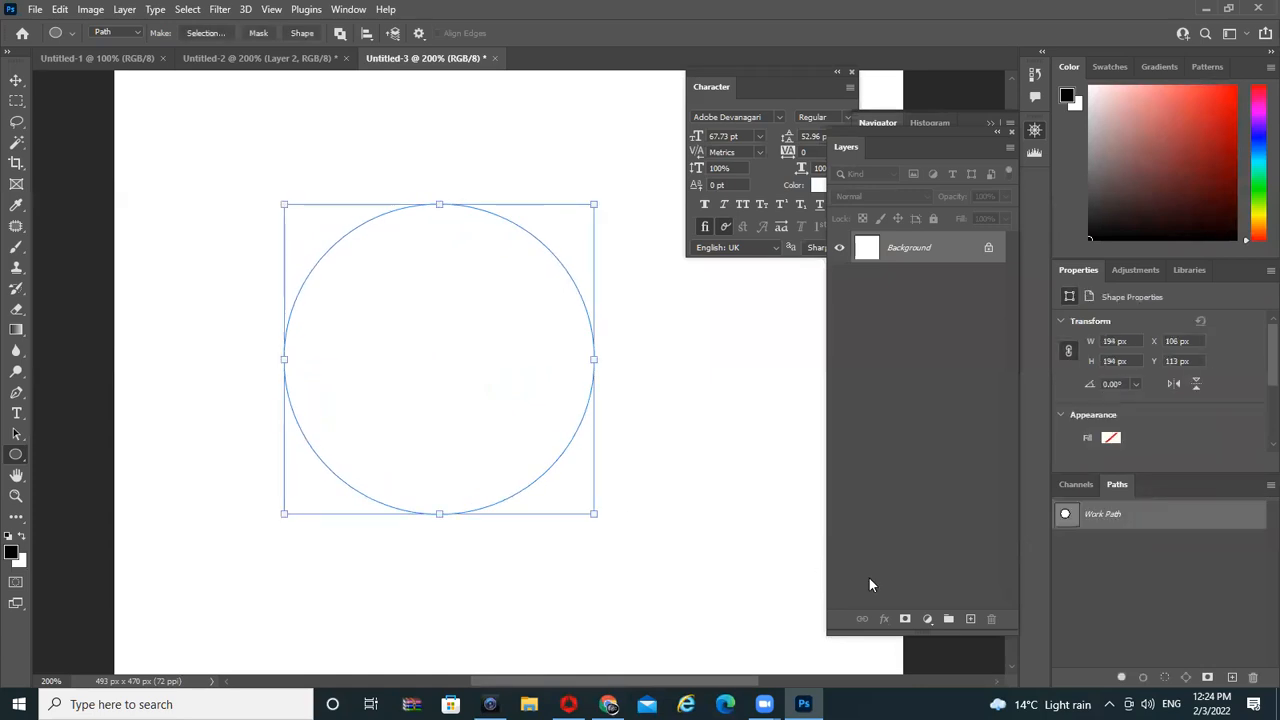
Start type on the circular path at its upper-left side and enter "lets start writing something today..."
click(16, 416)
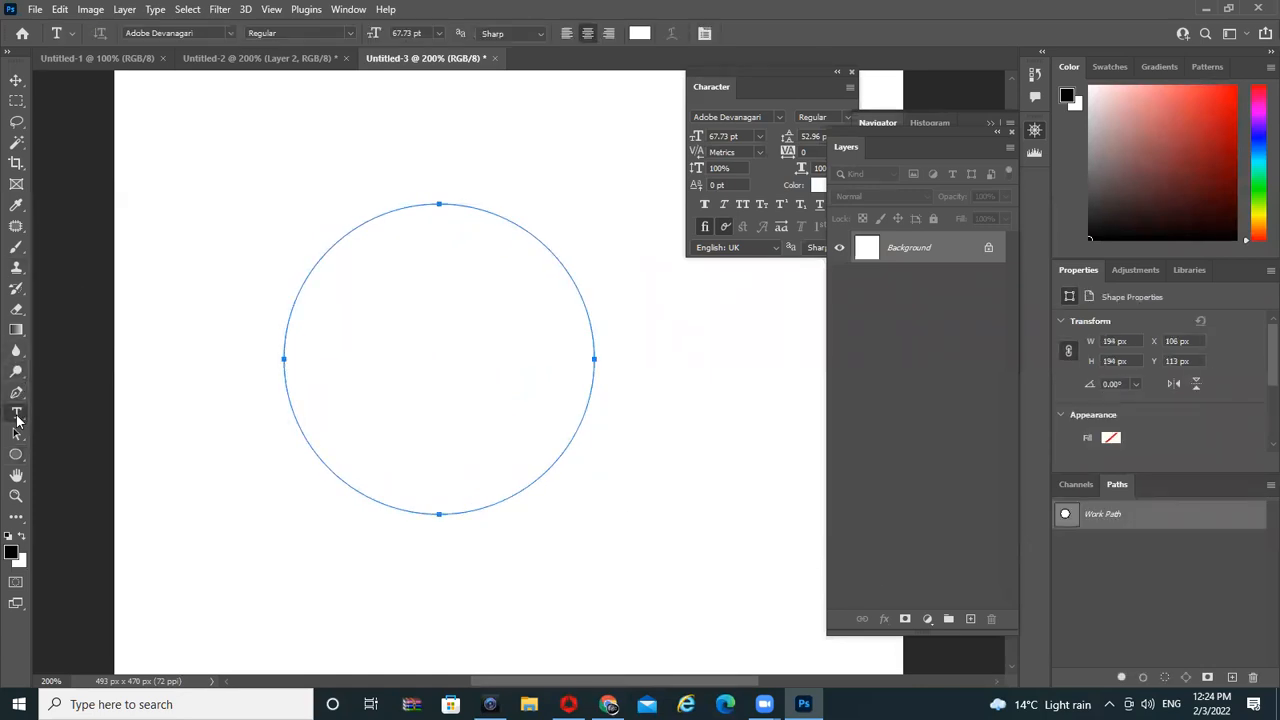
click(298, 287)
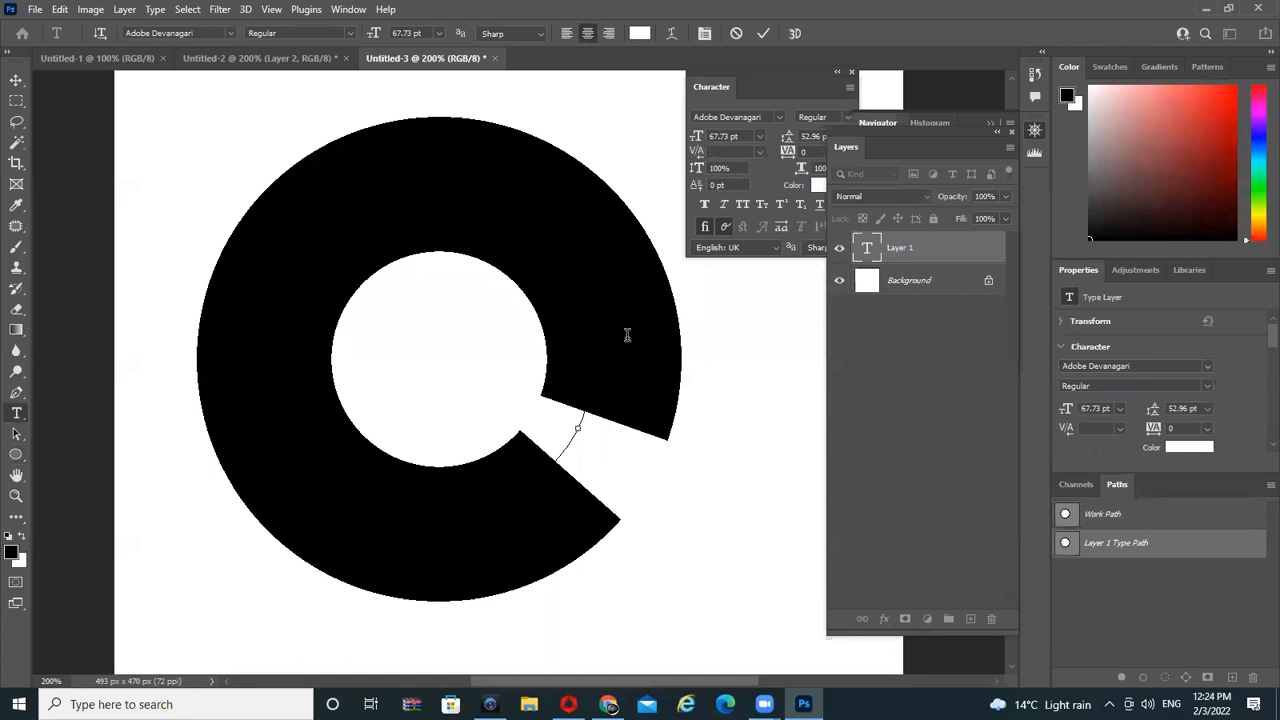
key(BackSpace)
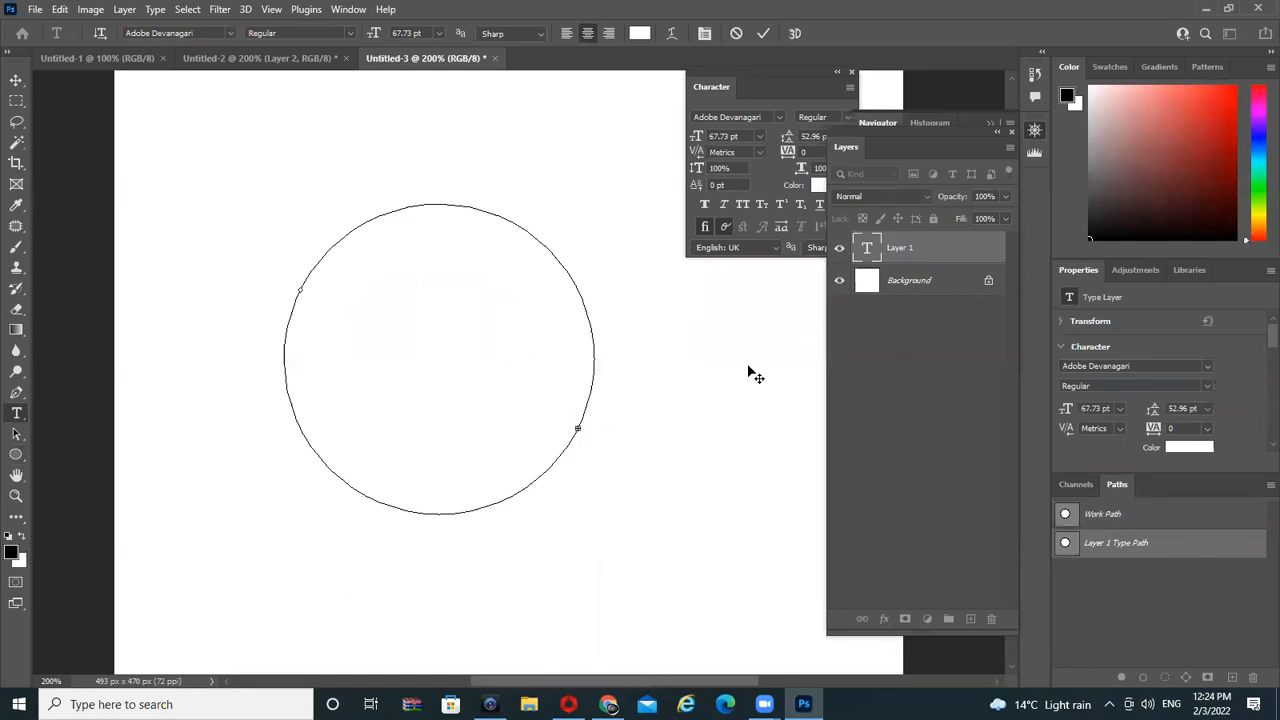
Select all the text on the circle and set its colour to dark red
key(ctrl+a)
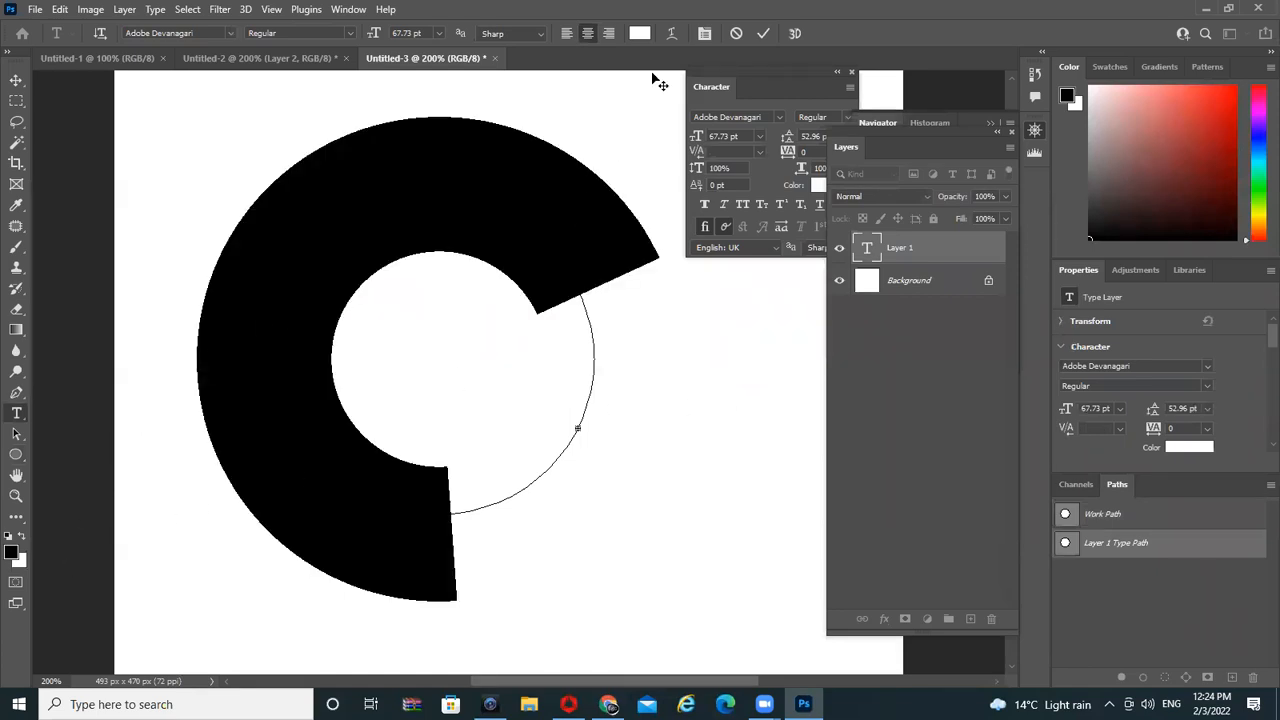
click(640, 33)
click(808, 212)
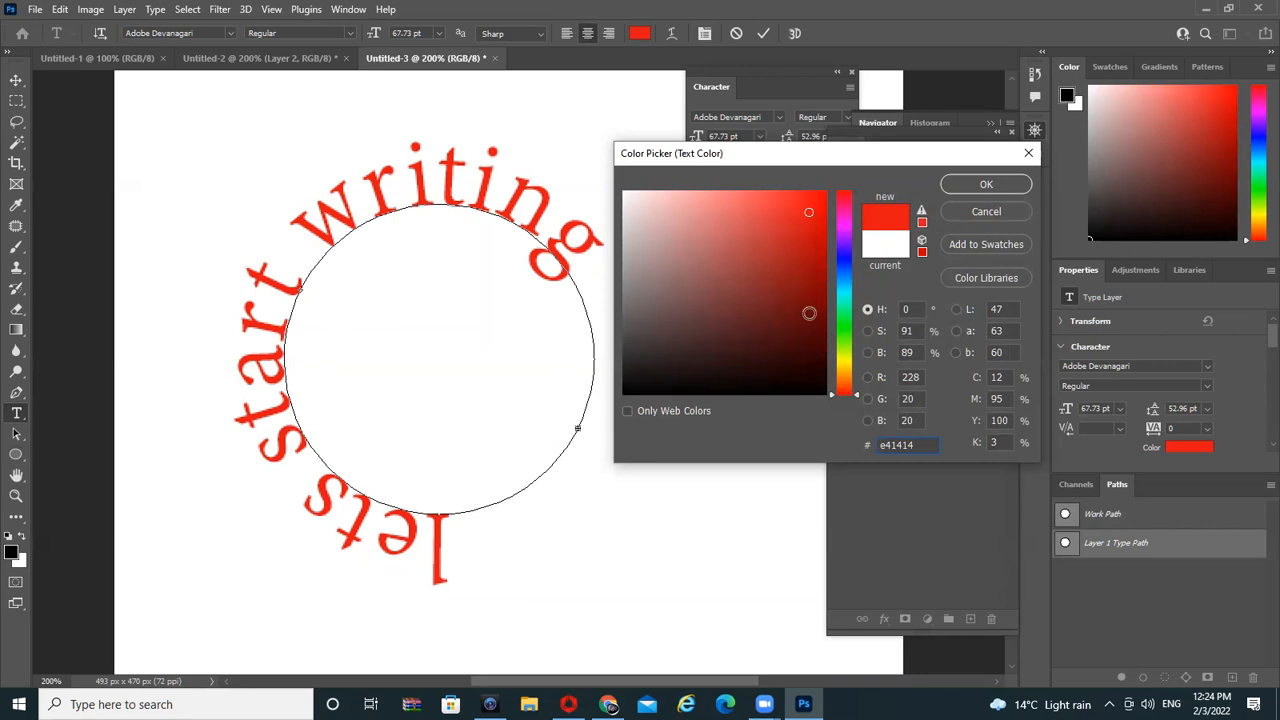
click(804, 347)
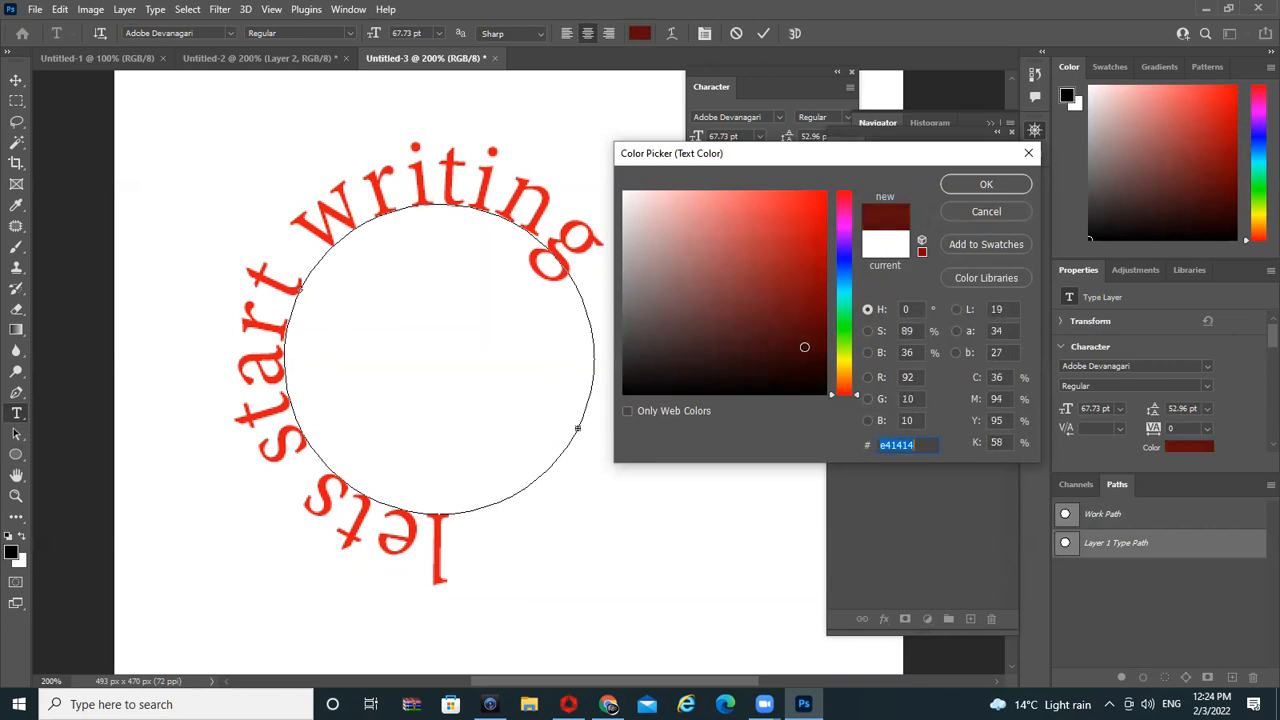
click(983, 189)
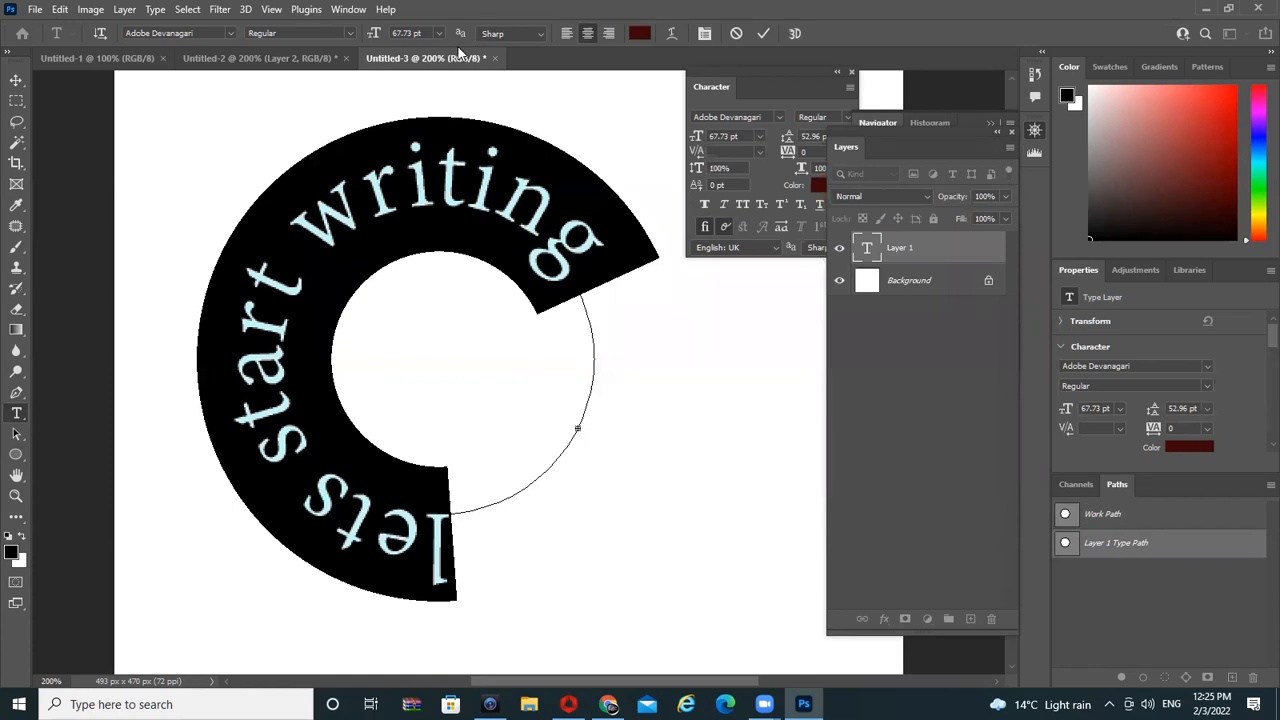
Change the font of the text on the circle to Bebas
click(230, 34)
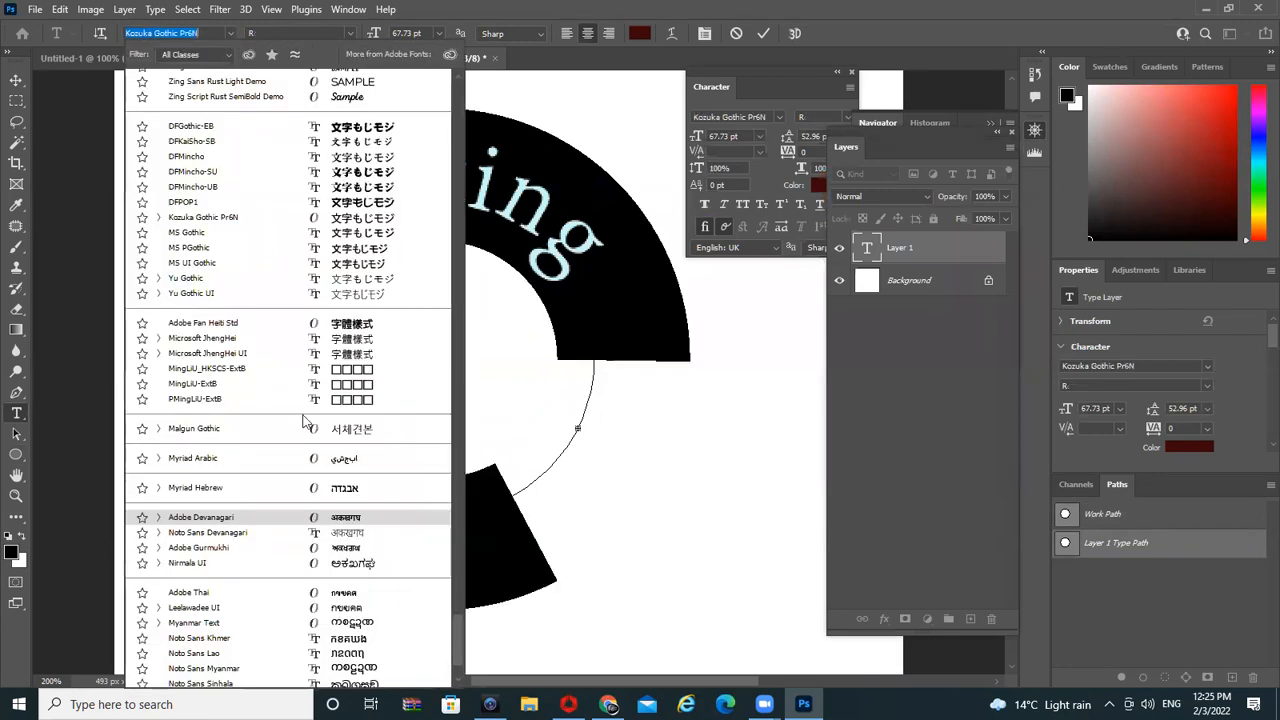
scroll(416, 136, up, 20)
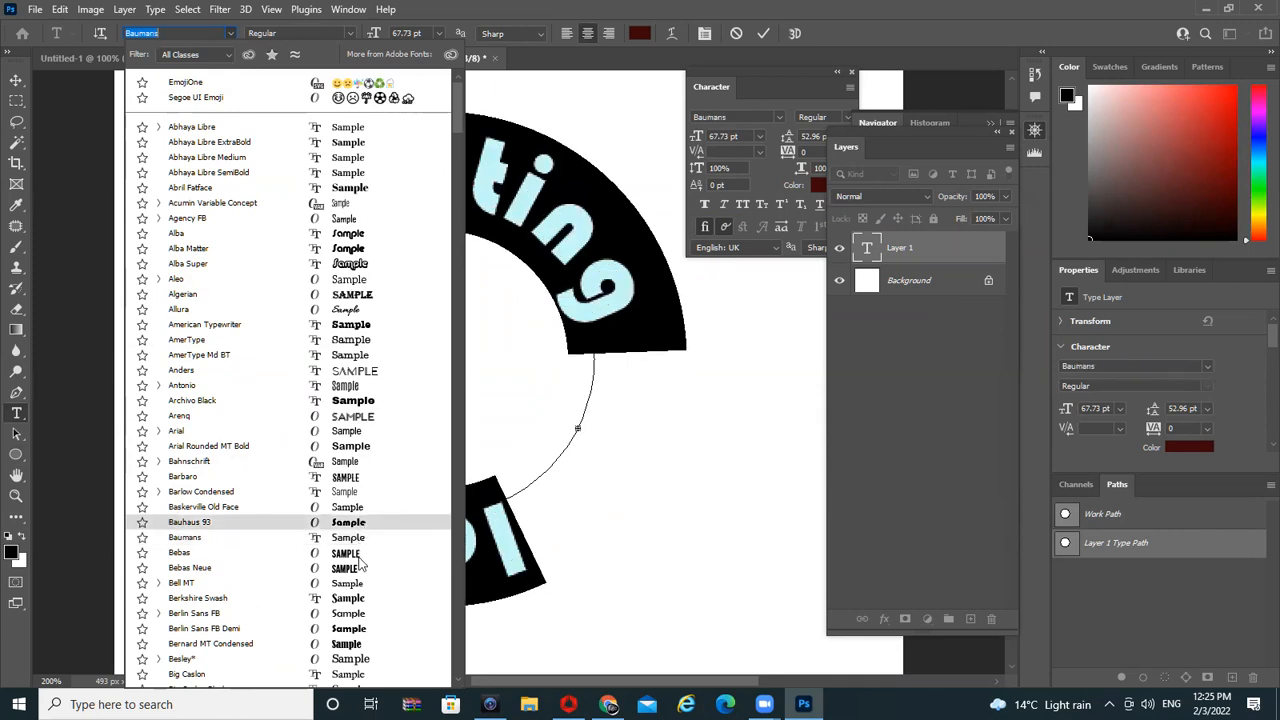
click(356, 552)
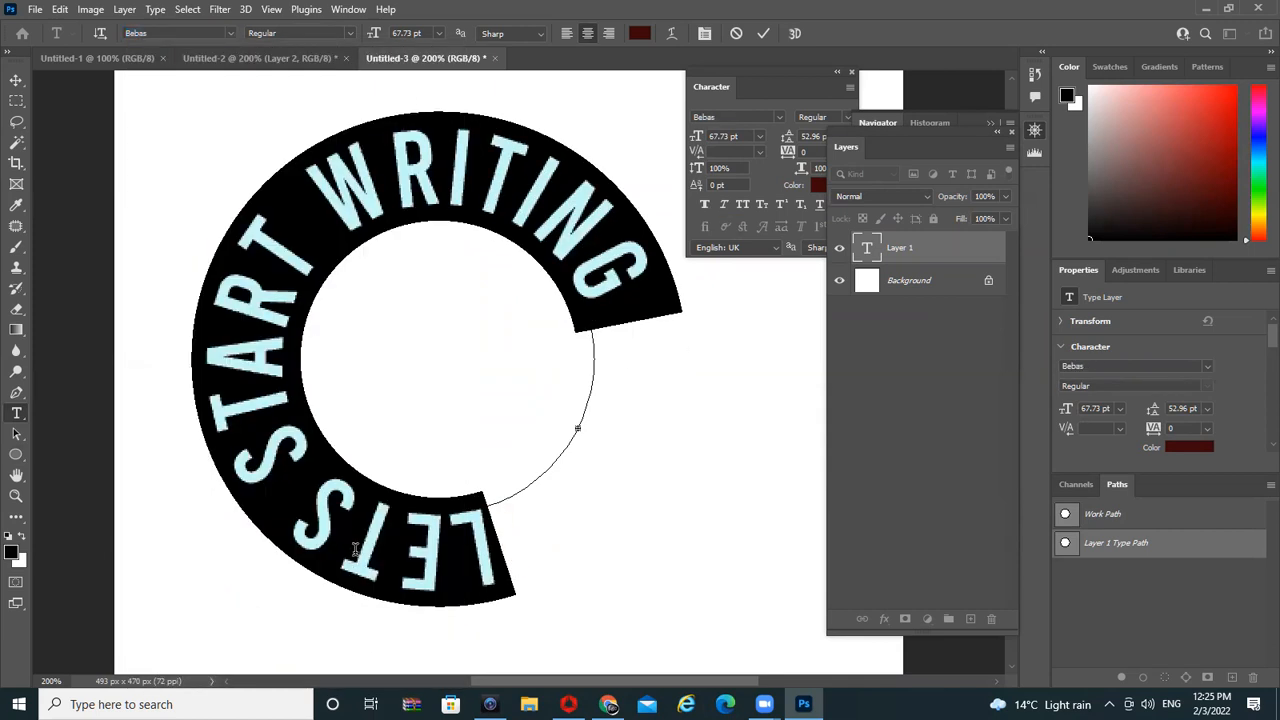
Select the visible words "lets start writing" and set their size to 30 pt
double_click(468, 545)
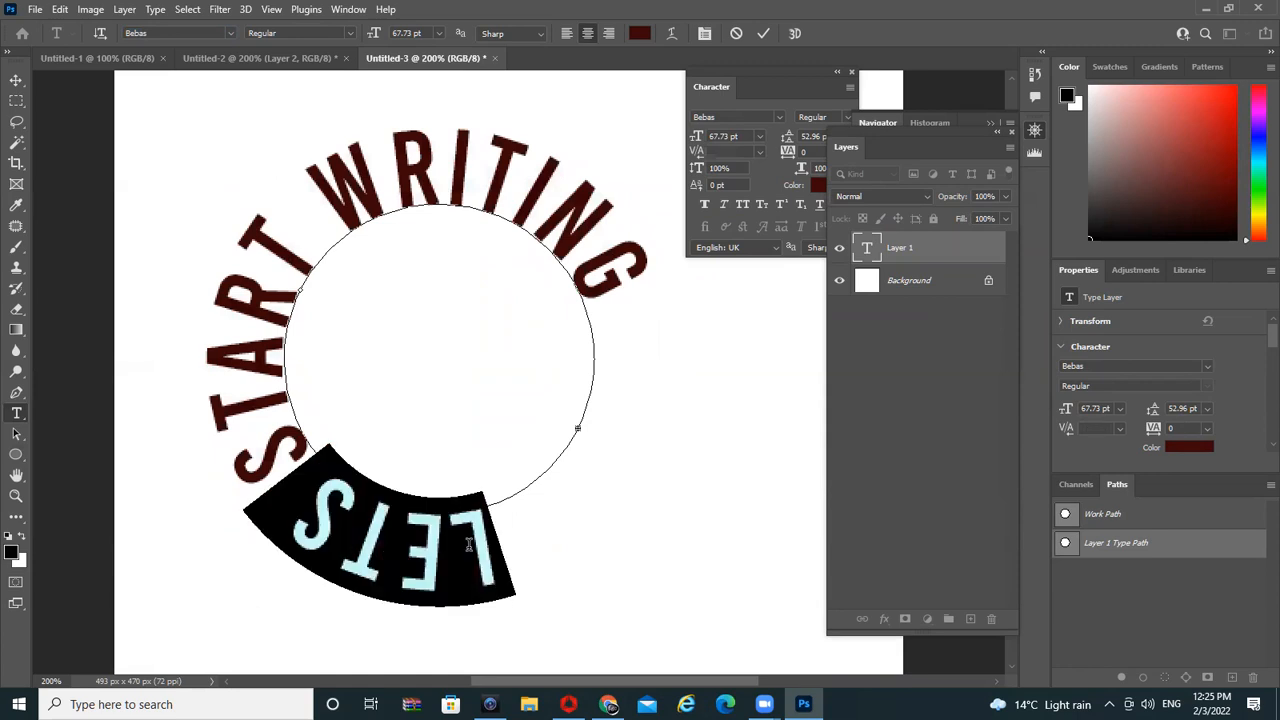
triple_click(468, 545)
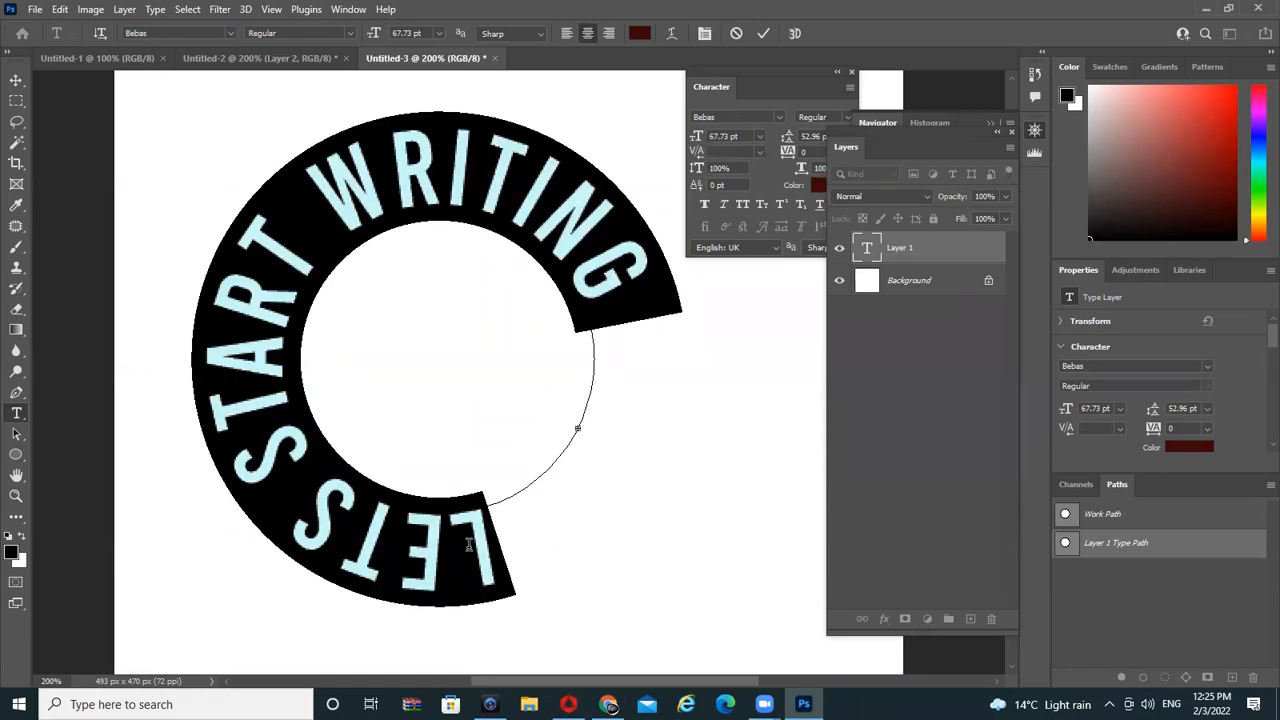
click(440, 32)
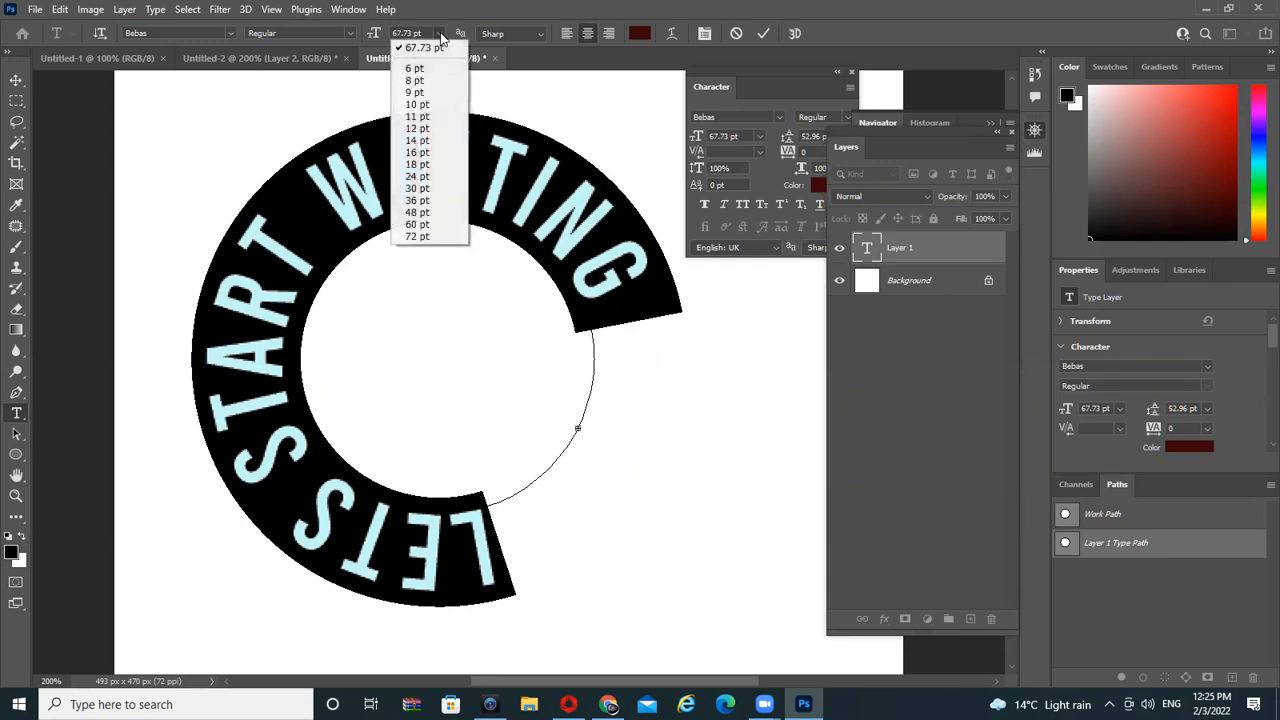
click(417, 188)
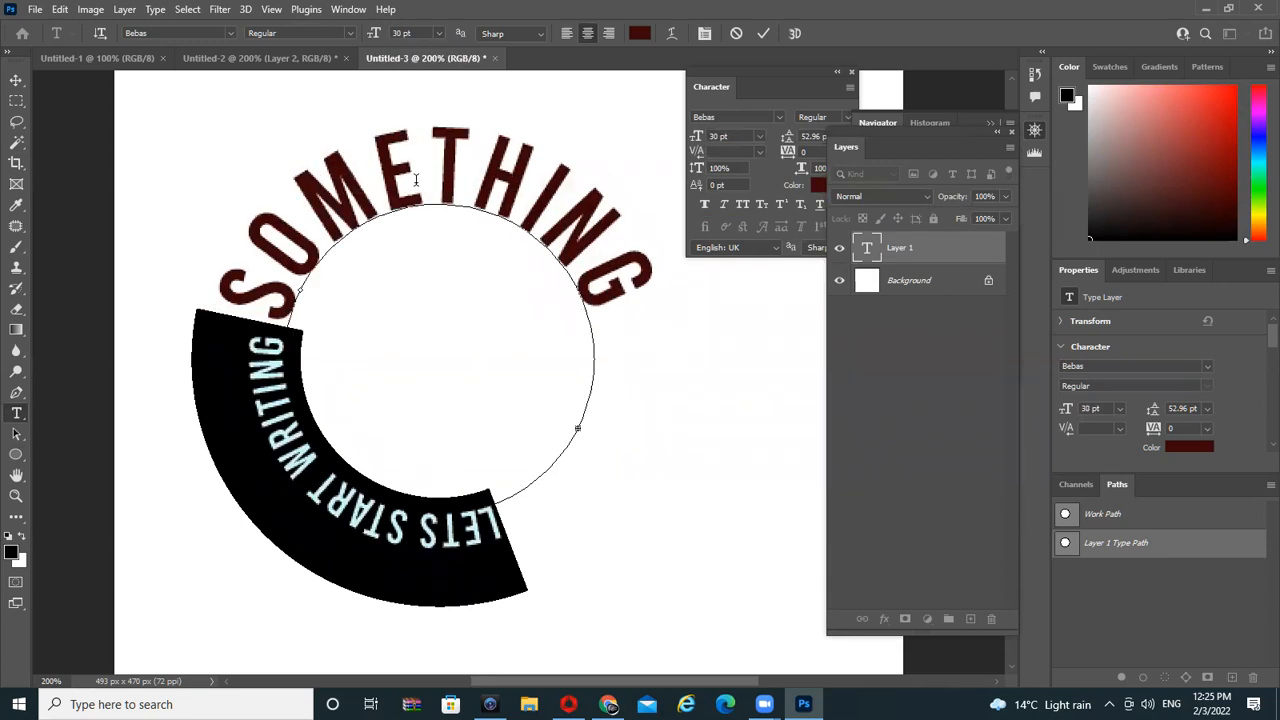
Select the whole circular text, try 18 pt, set its size to 36 pt and commit the text
key(ctrl+a)
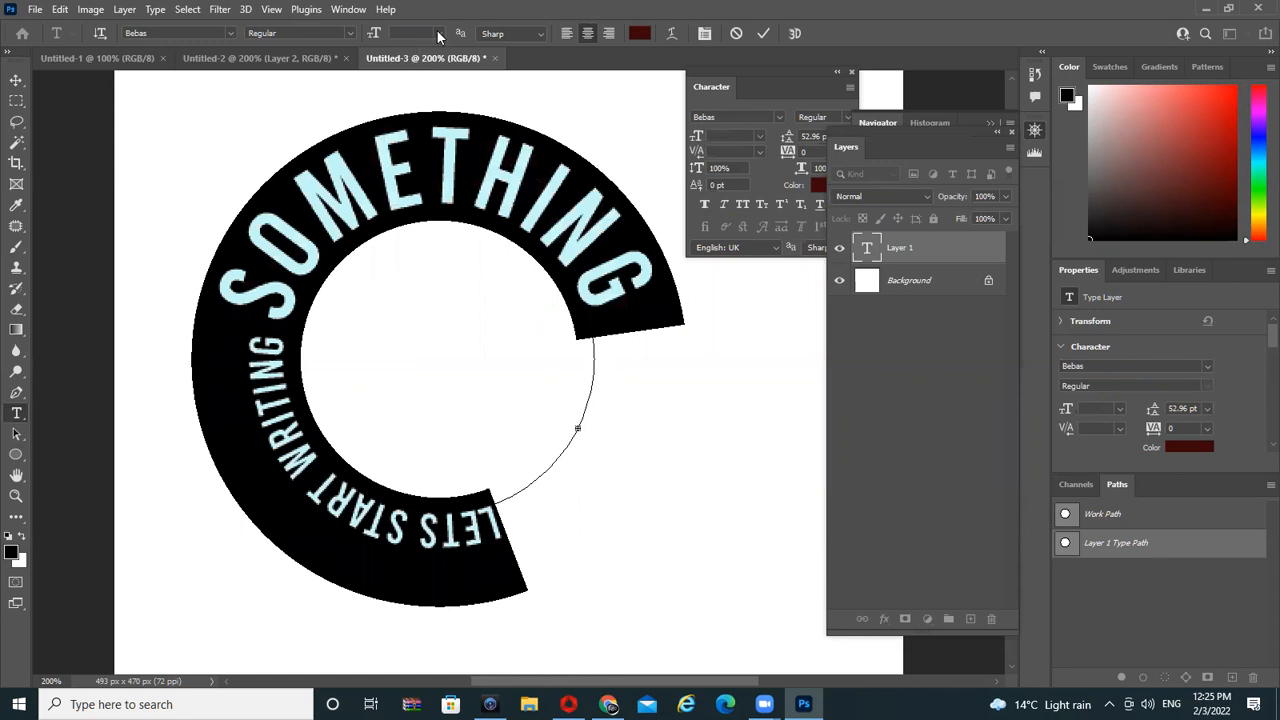
click(440, 32)
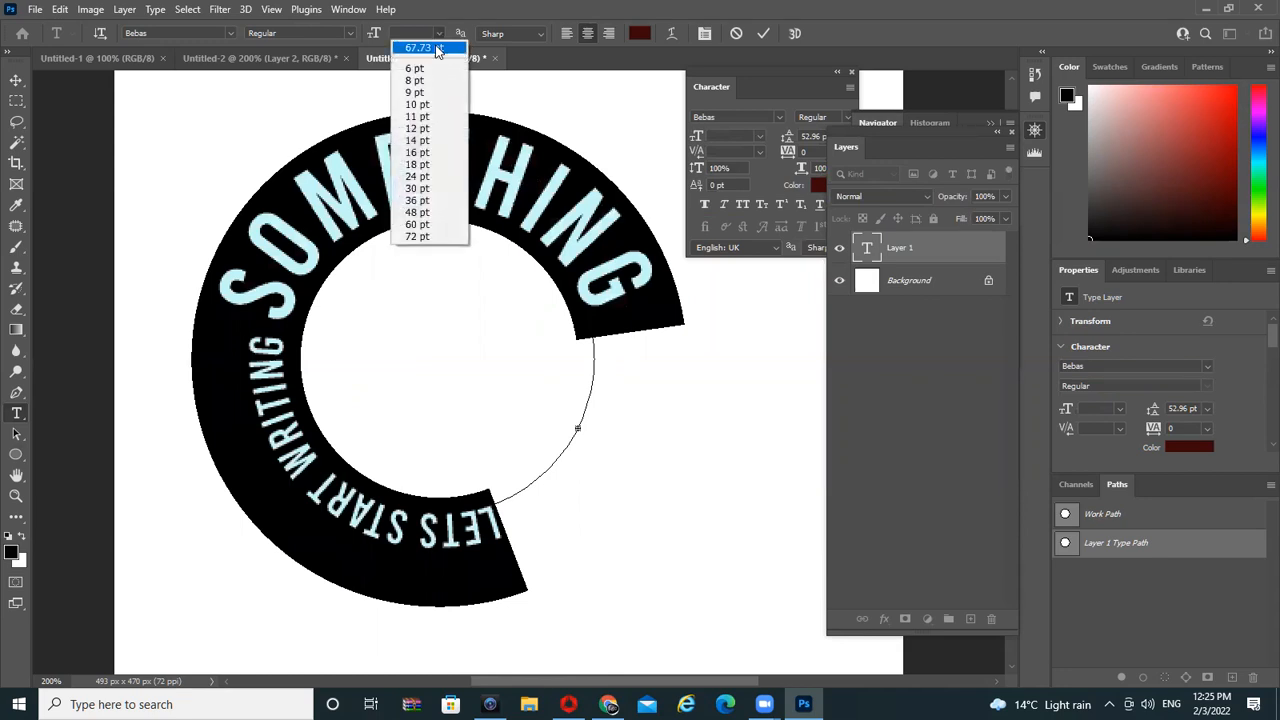
click(428, 164)
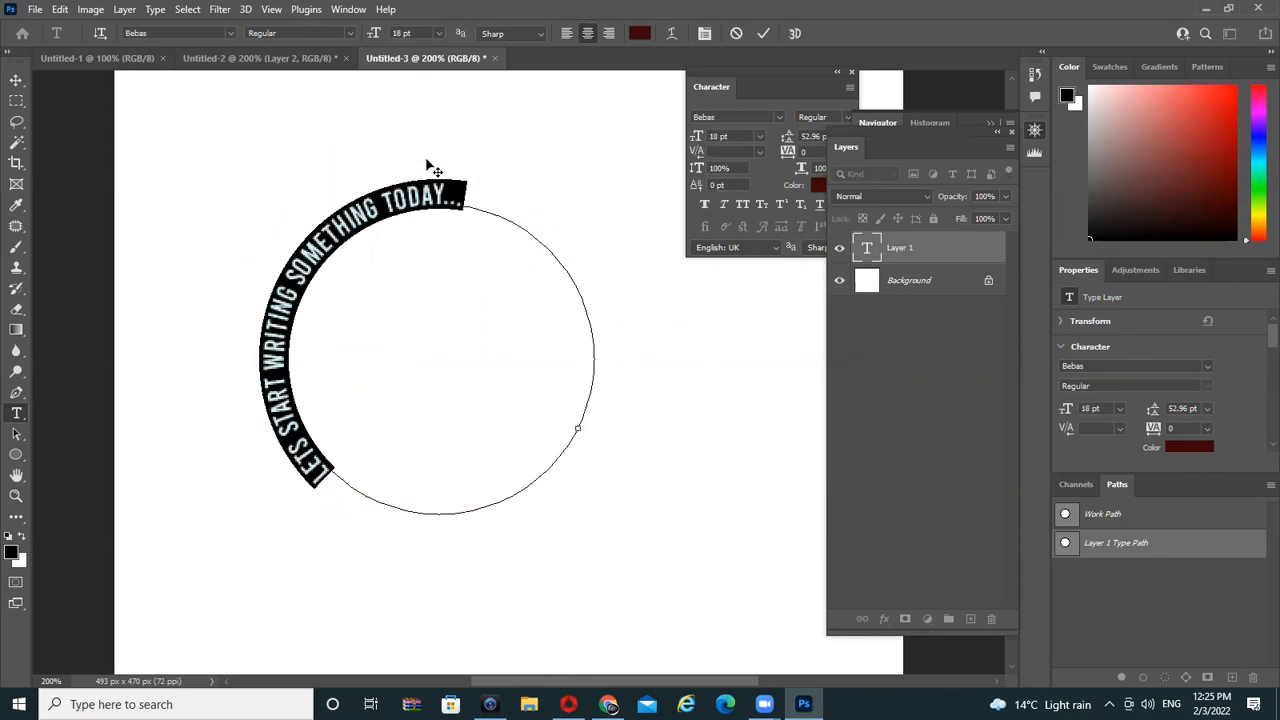
click(441, 33)
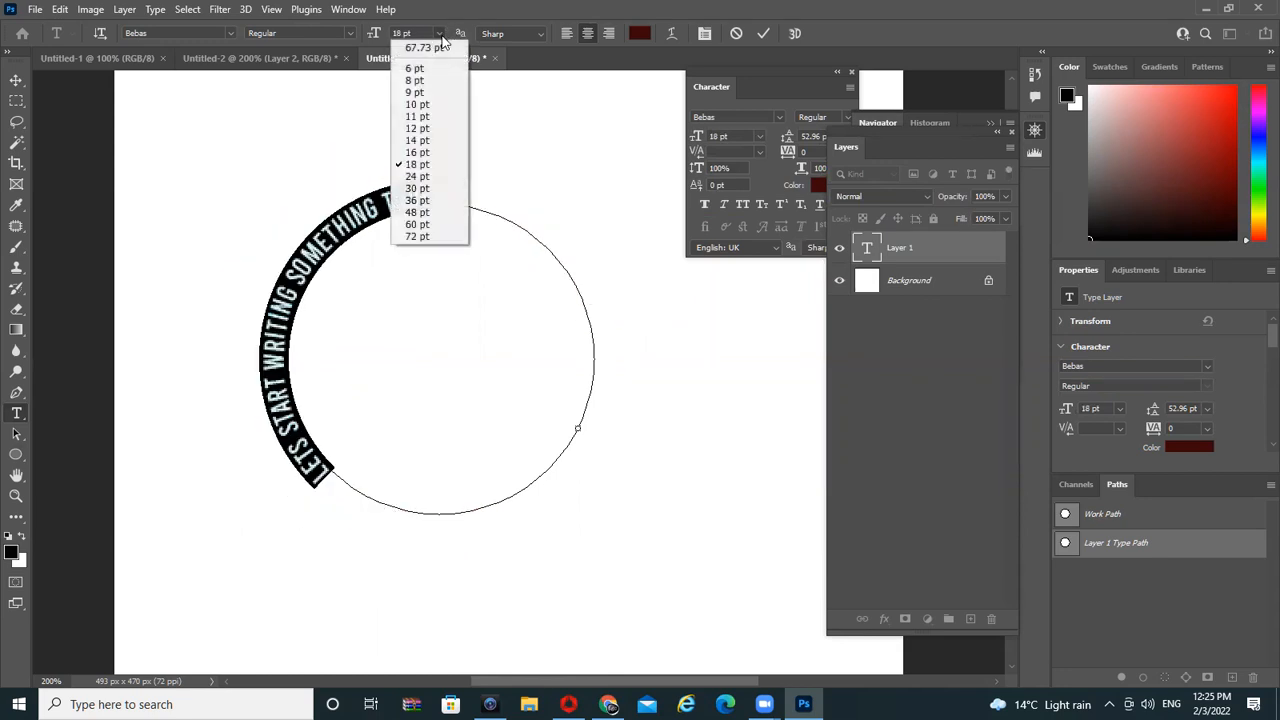
click(418, 200)
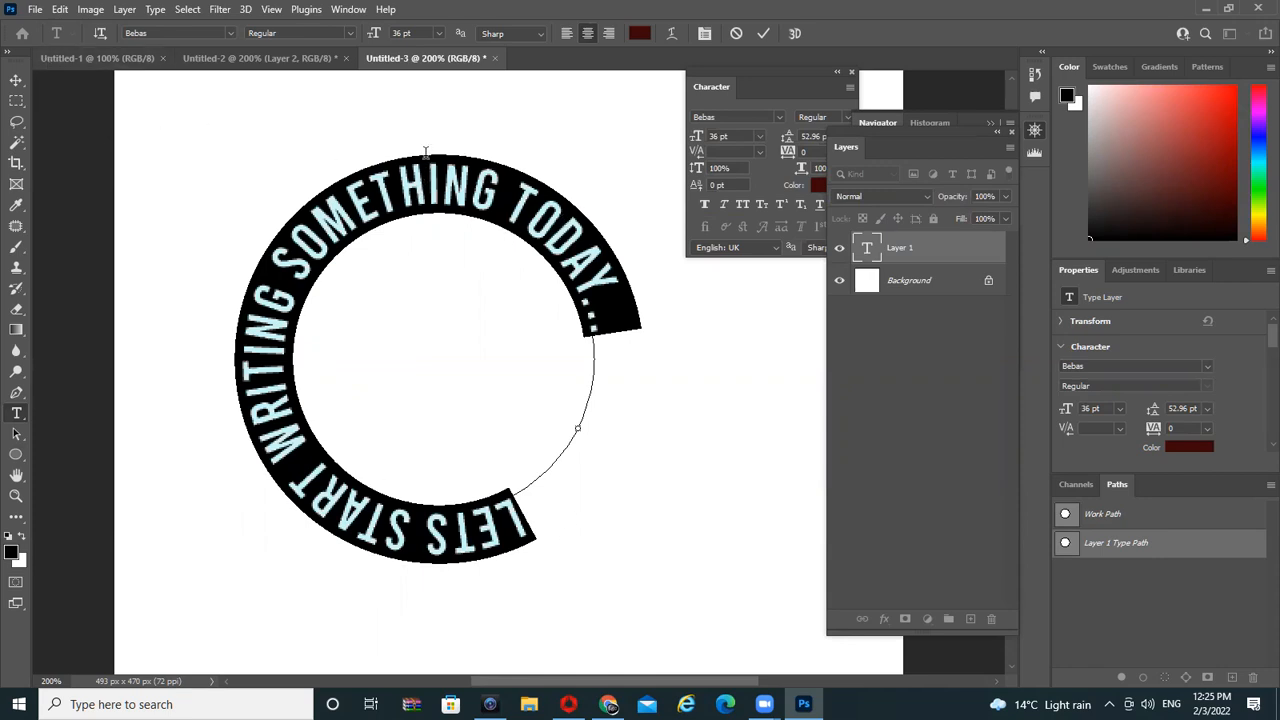
click(578, 244)
click(16, 80)
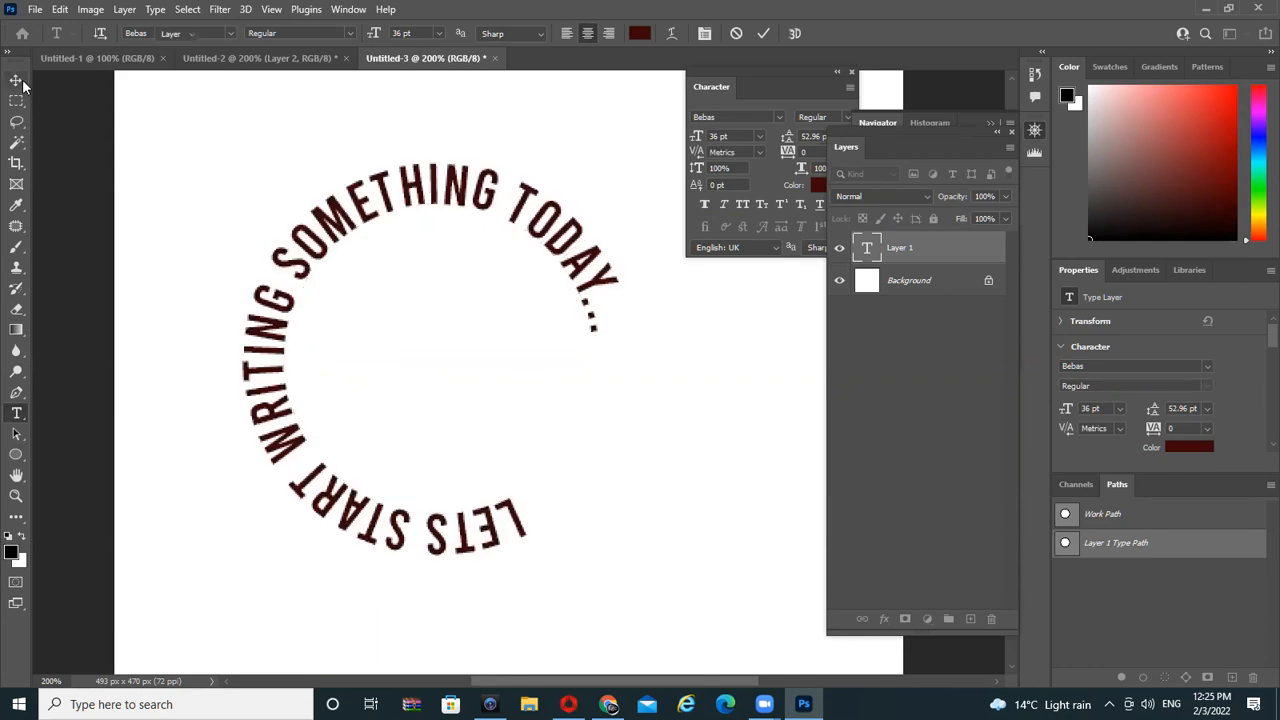
Slide the text around the circle with the Path Selection tool so it starts at the circle's lower-left side
click(16, 434)
drag(292, 420, 330, 480)
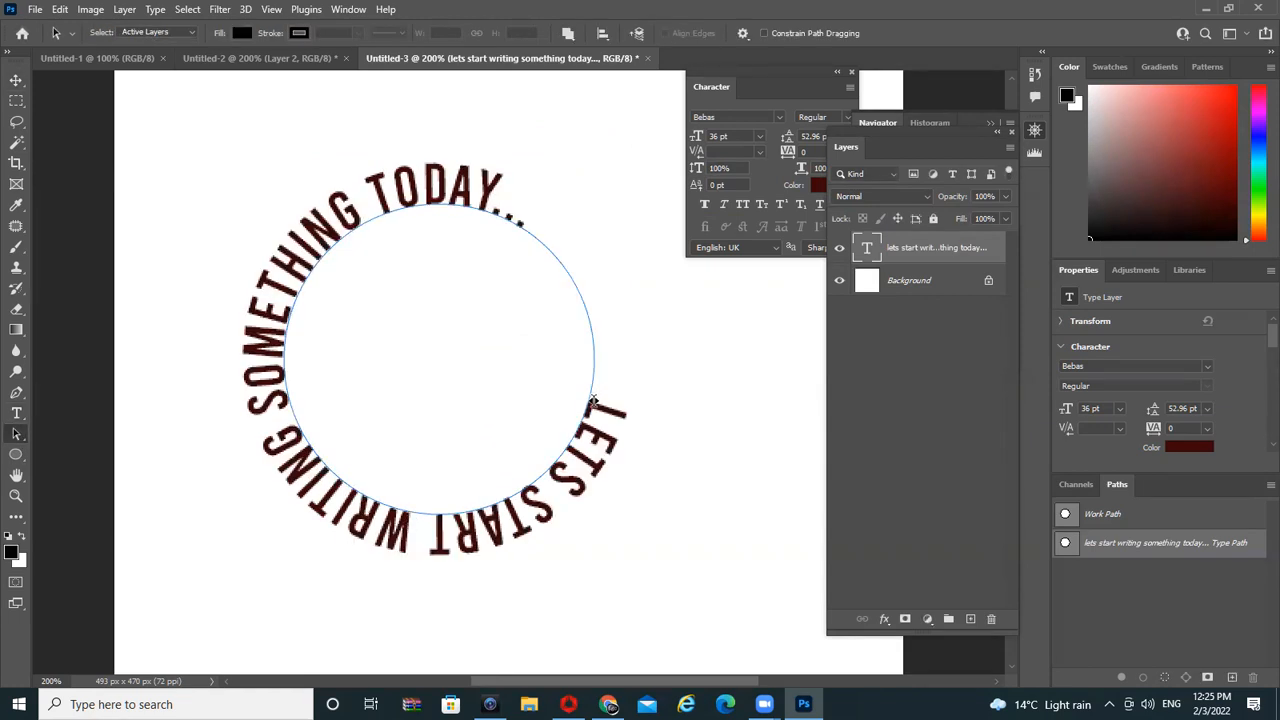
drag(592, 402, 544, 149)
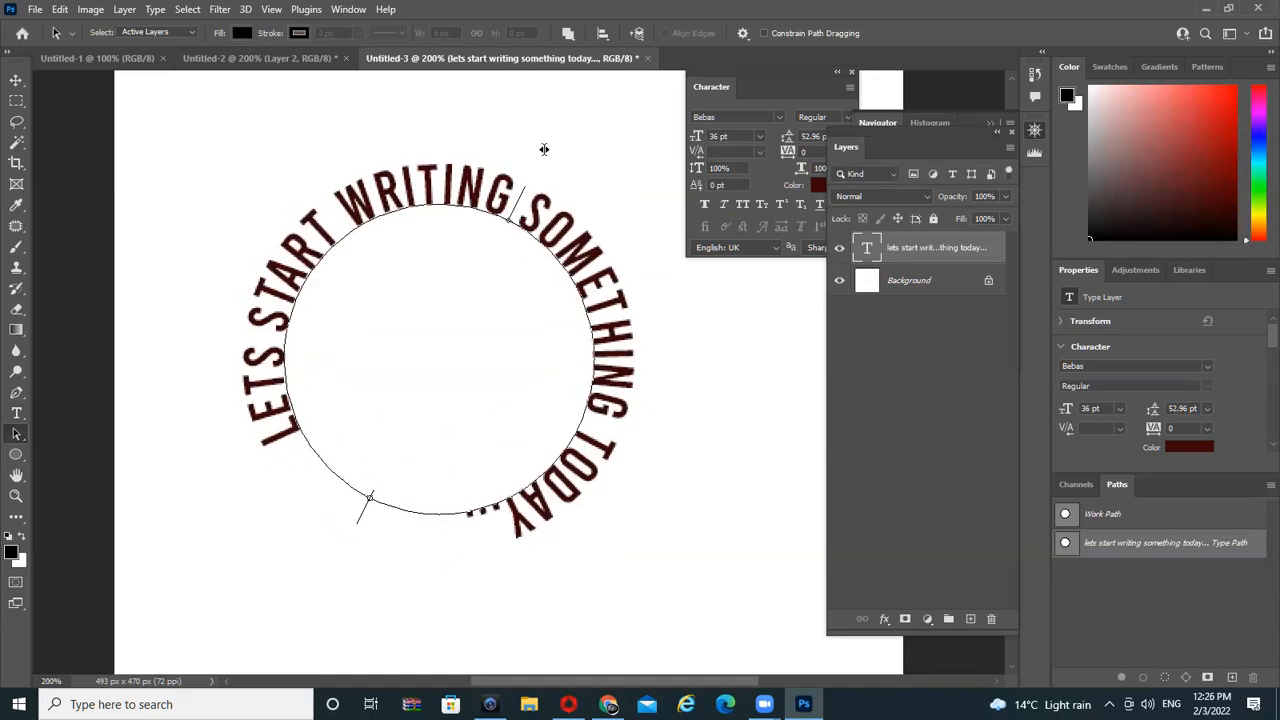
Slide the text around the circle with the Path Selection tool until it starts at the circle's right side
mouse_move(544, 149)
mouse_down()
mouse_move(500, 123)
mouse_move(457, 125)
mouse_up()
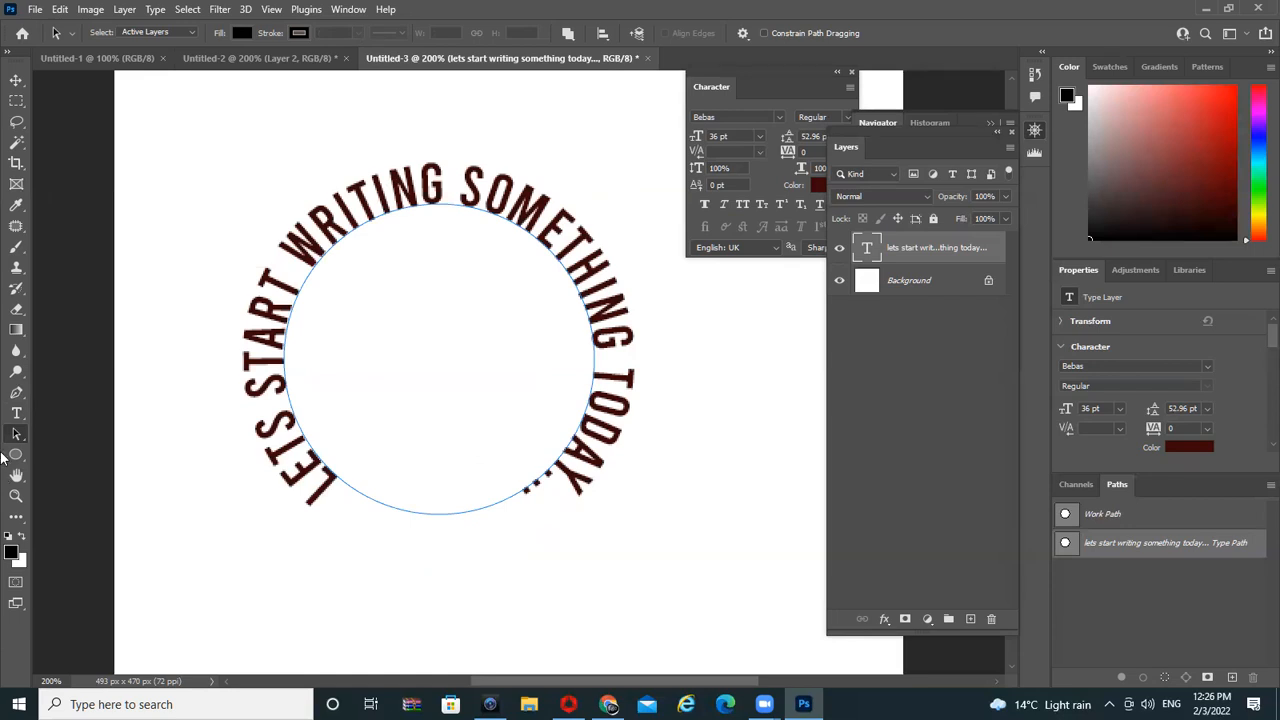
click(16, 80)
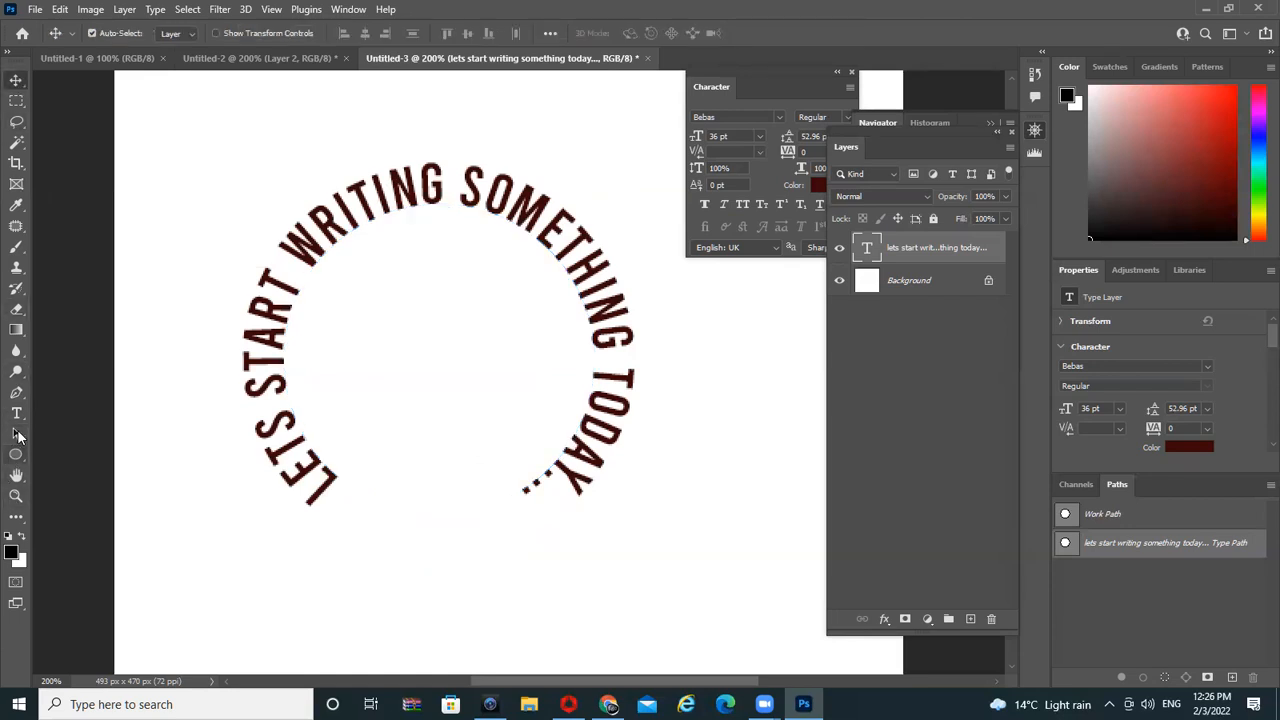
click(16, 435)
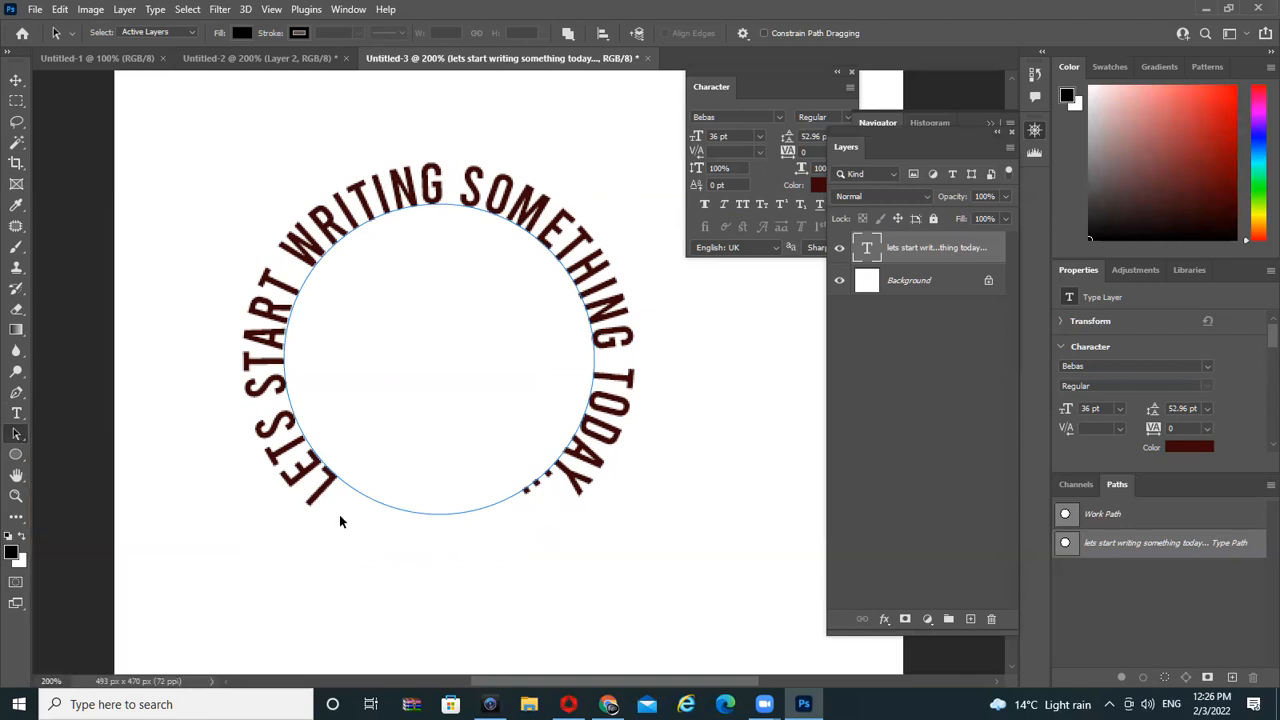
click(325, 490)
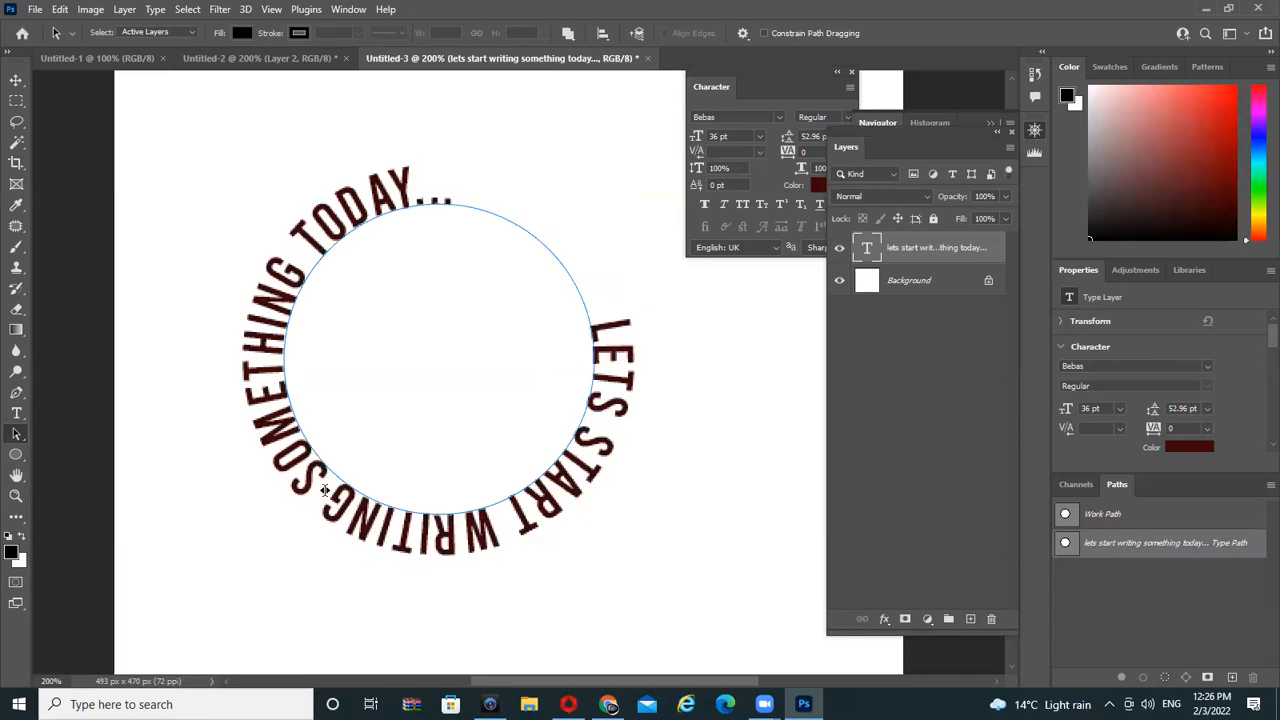
click(424, 199)
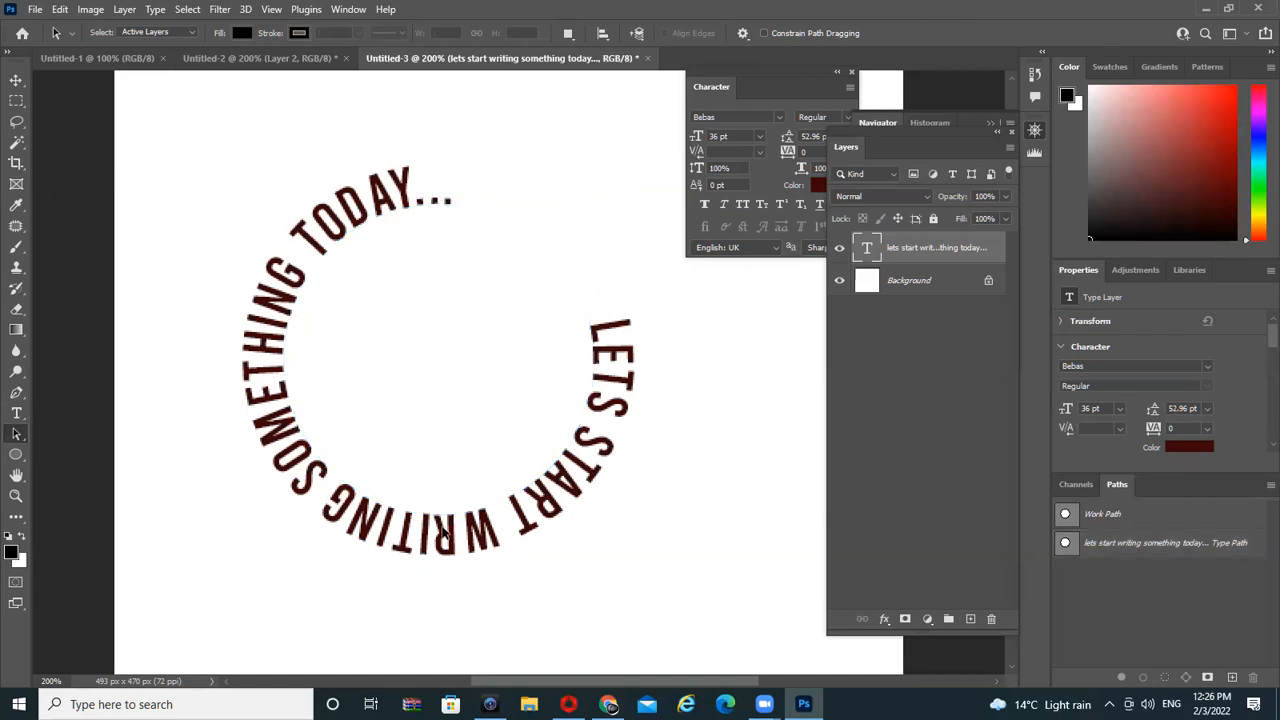
drag(414, 356, 170, 445)
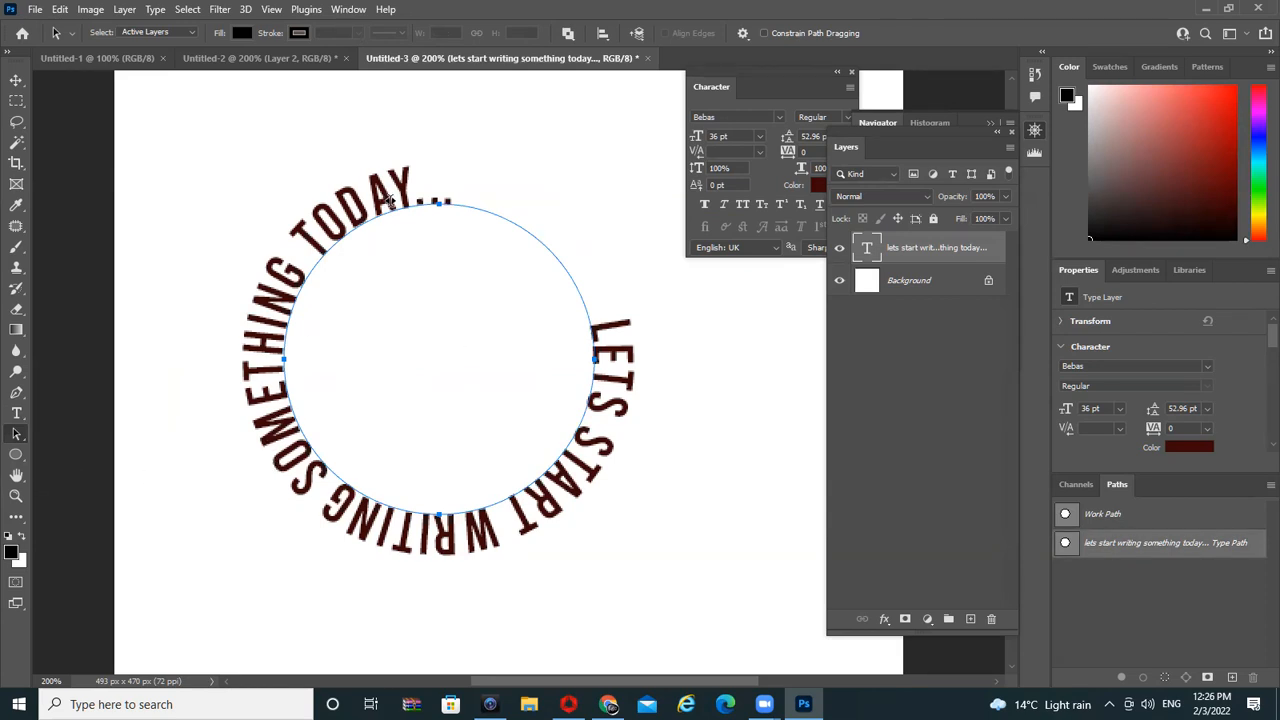
Slide the text back around the circle so it arches over the top with its gap at the bottom
mouse_move(427, 192)
mouse_down()
mouse_move(475, 164)
mouse_move(414, 100)
mouse_move(430, 106)
mouse_up()
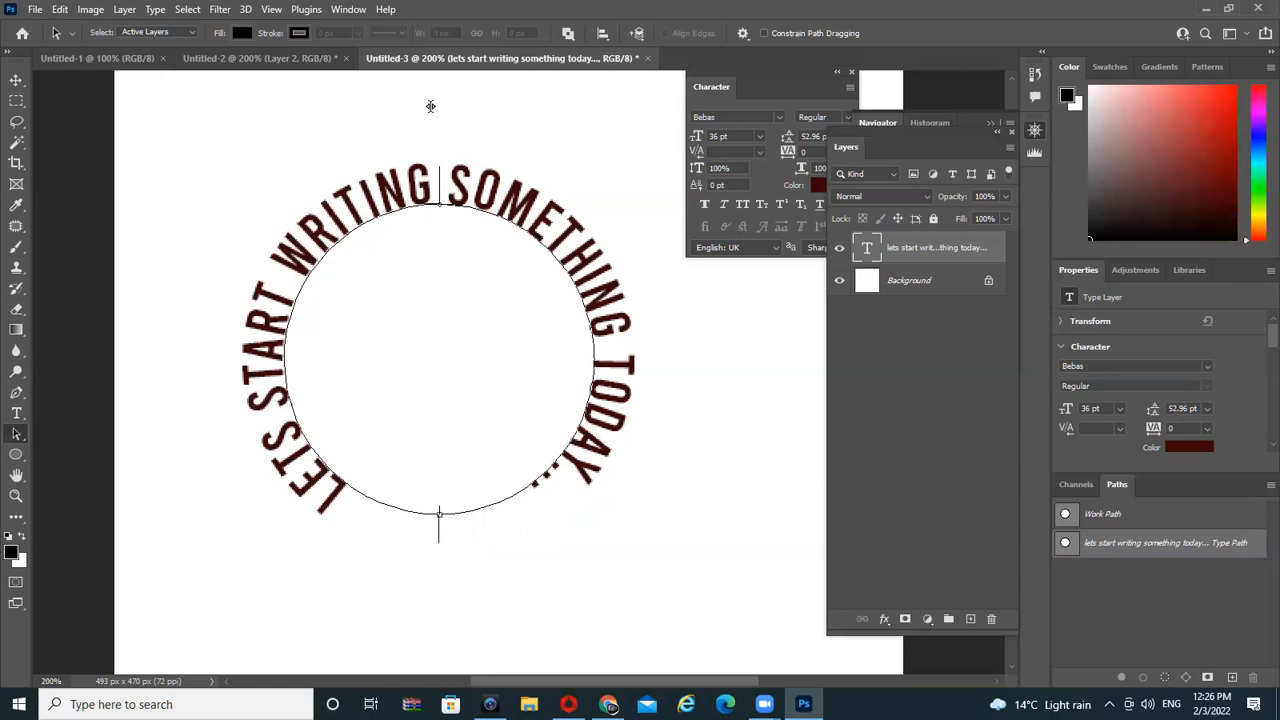
mouse_move(430, 106)
mouse_down()
mouse_move(445, 263)
mouse_move(408, 386)
mouse_move(383, 409)
mouse_move(434, 140)
mouse_move(470, 140)
mouse_move(451, 154)
mouse_up()
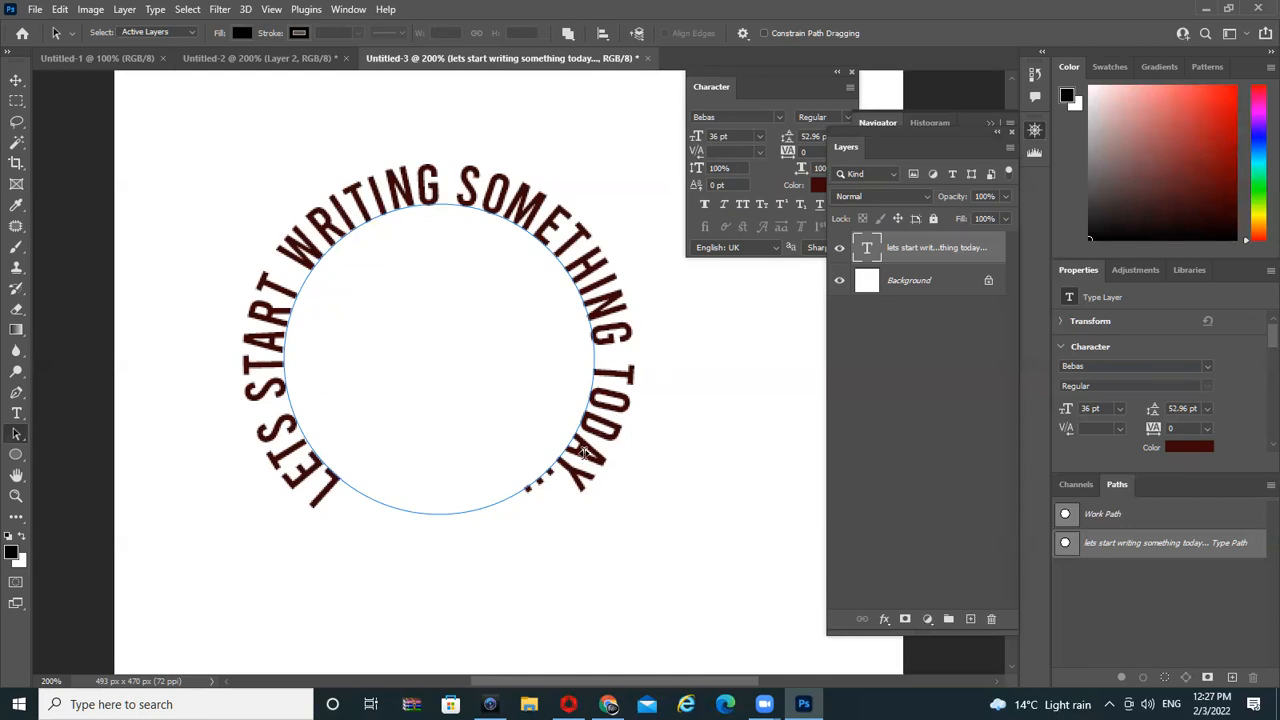
drag(587, 452, 506, 191)
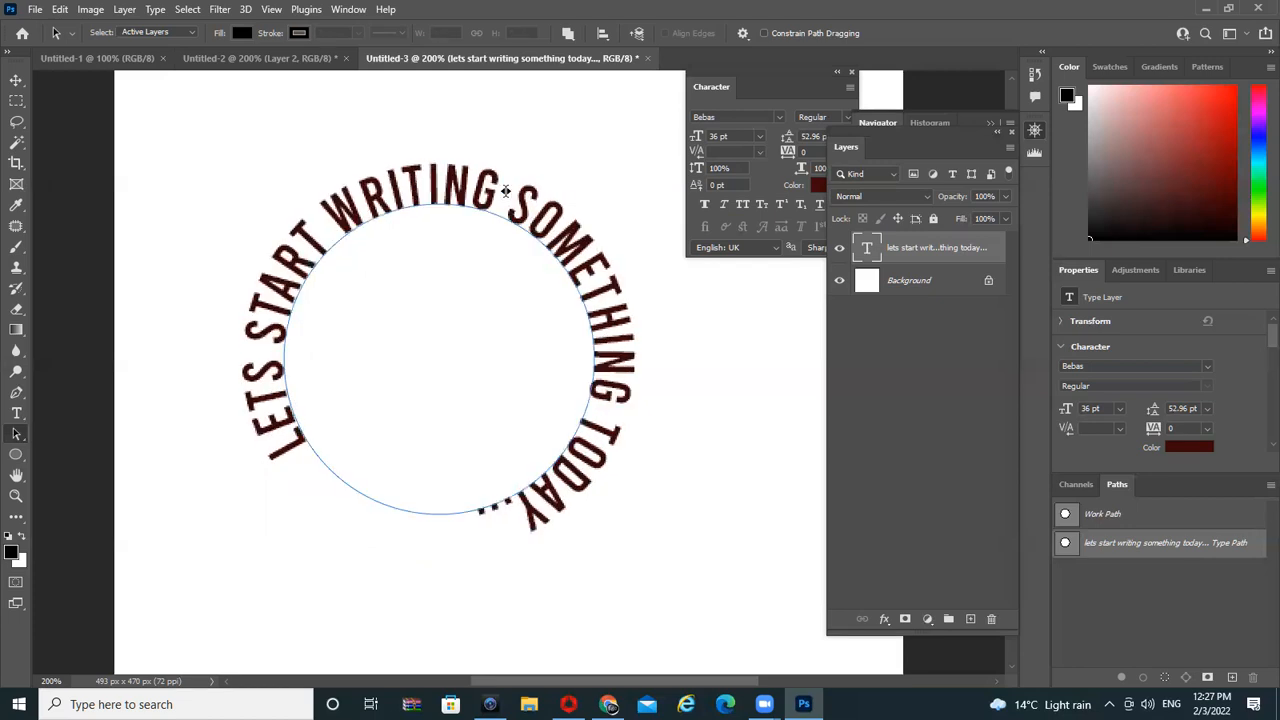
key(ctrl+a)
drag(272, 421, 471, 120)
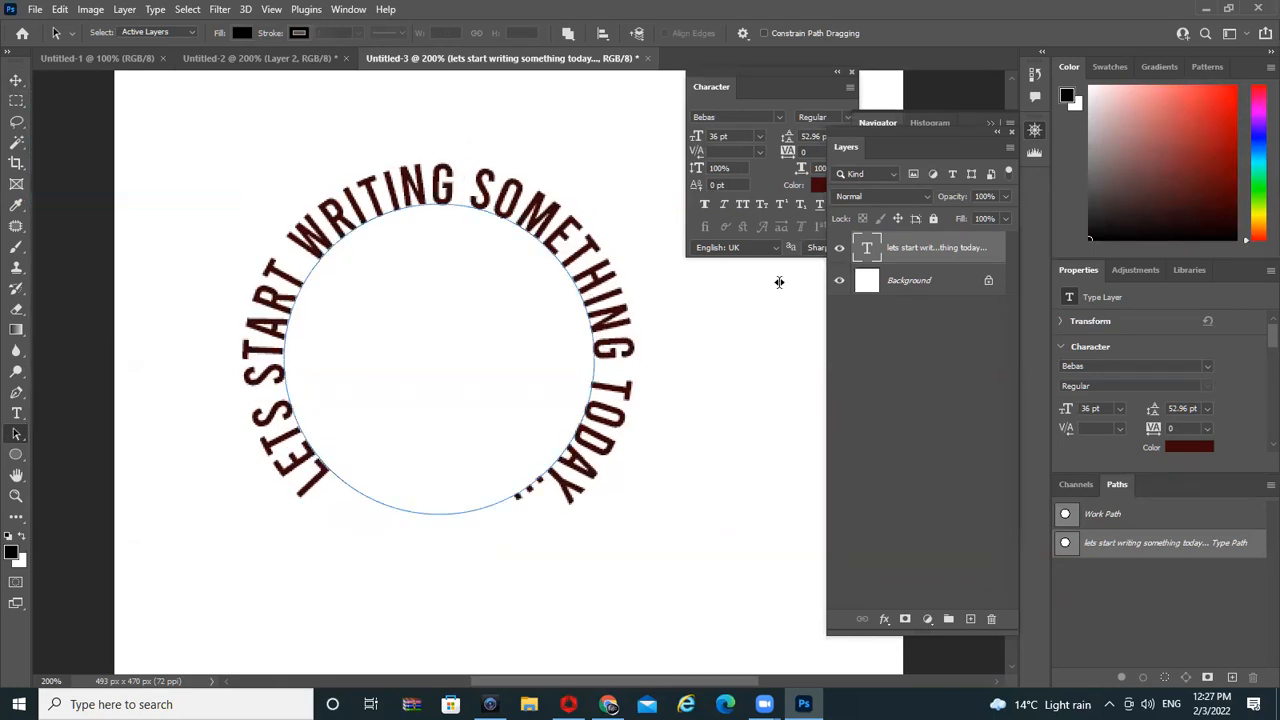
Duplicate the circular text layer
click(15, 80)
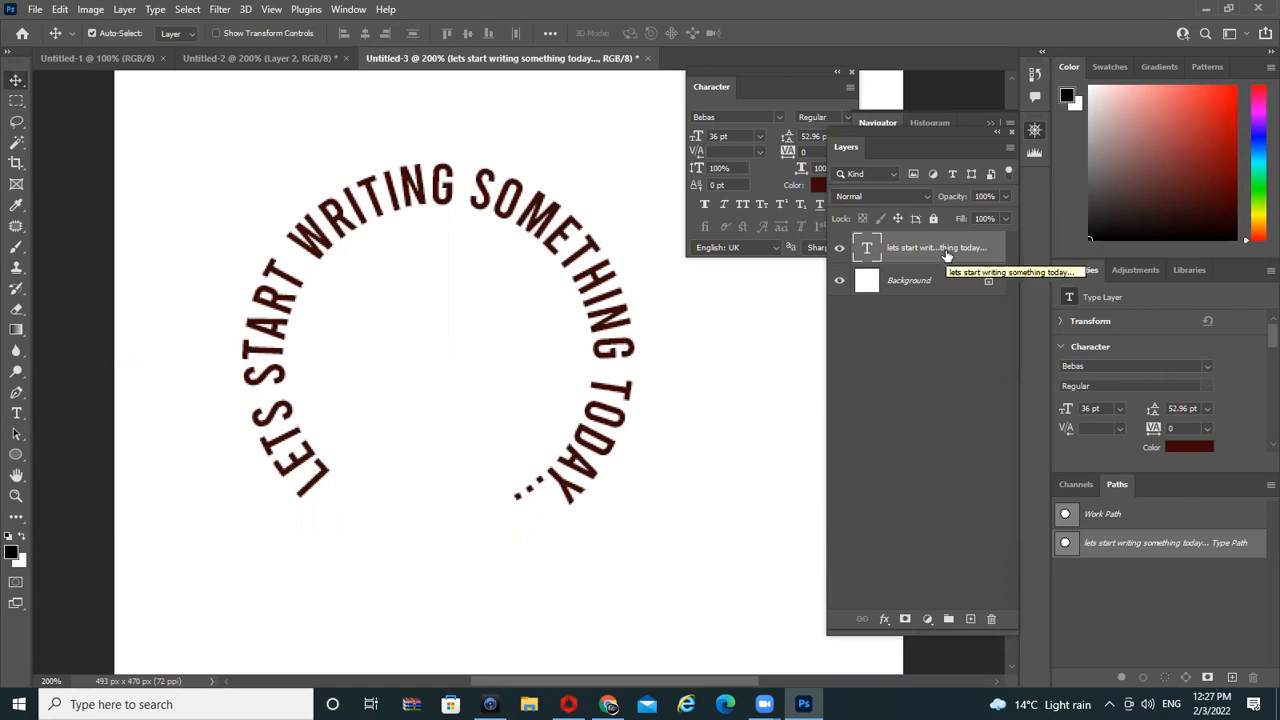
key(ctrl+j)
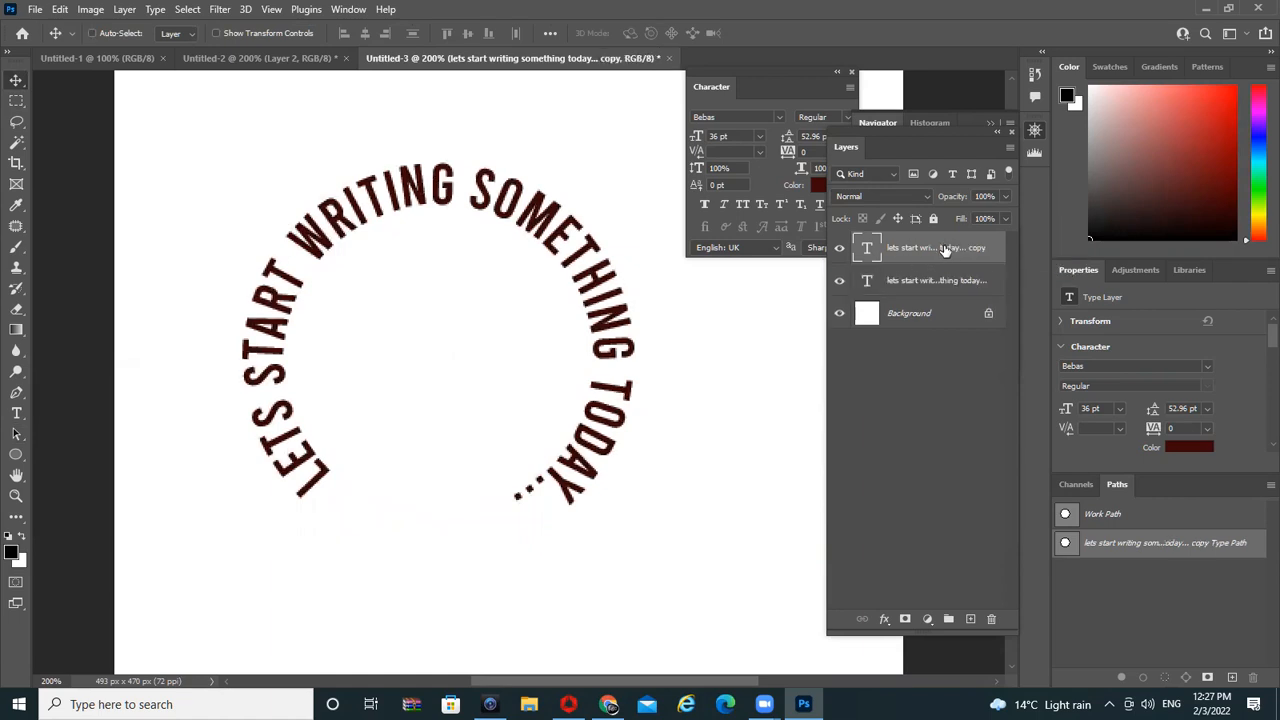
key(ctrl+t)
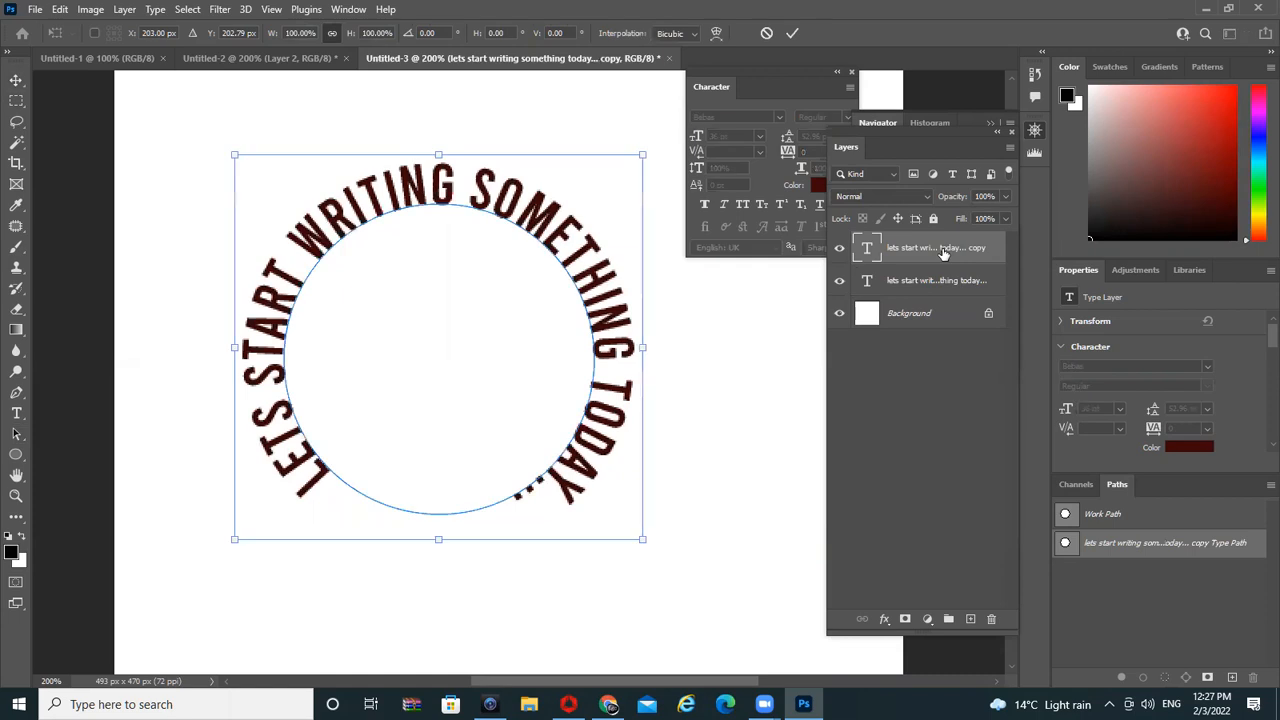
drag(642, 155, 577, 207)
key(ctrl+z)
drag(640, 155, 574, 197)
key(ctrl+z)
drag(640, 152, 576, 197)
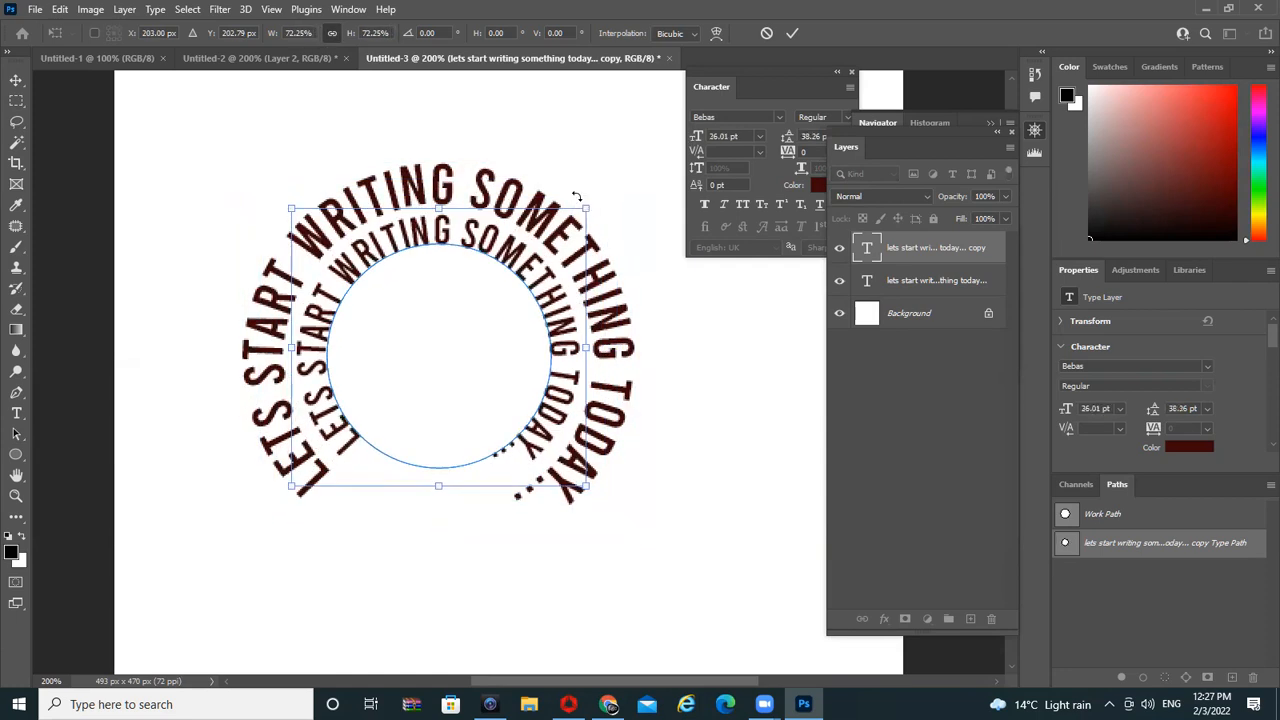
key(Escape)
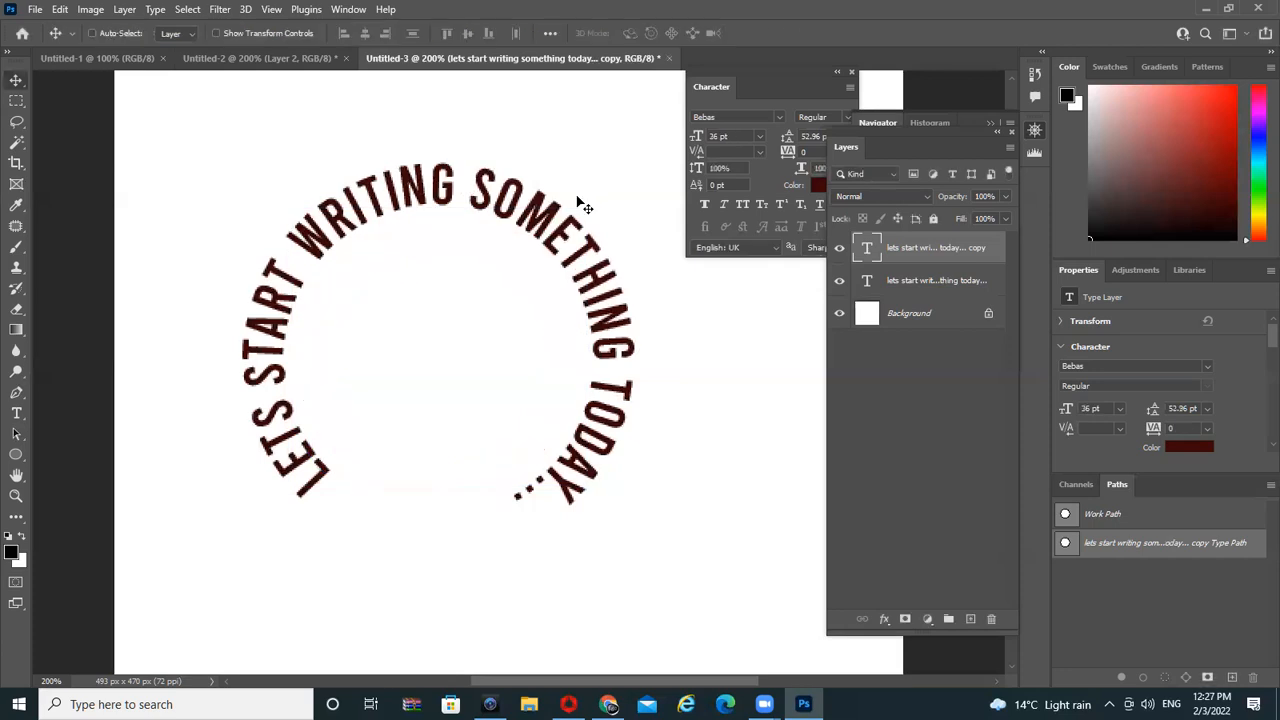
Scale the text copy proportionally about its centre to 66.71%, rotate it 47.68° and commit the transform
key(ctrl+t)
drag(640, 154, 510, 281)
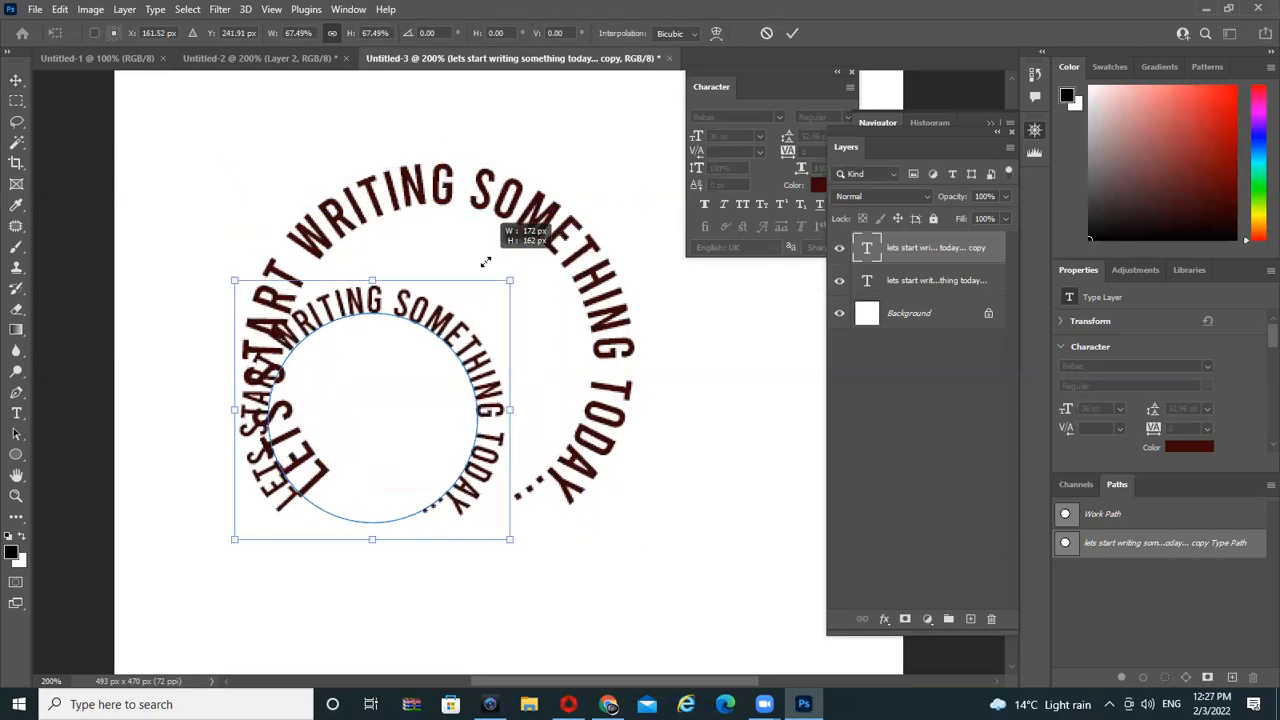
key(ctrl+z)
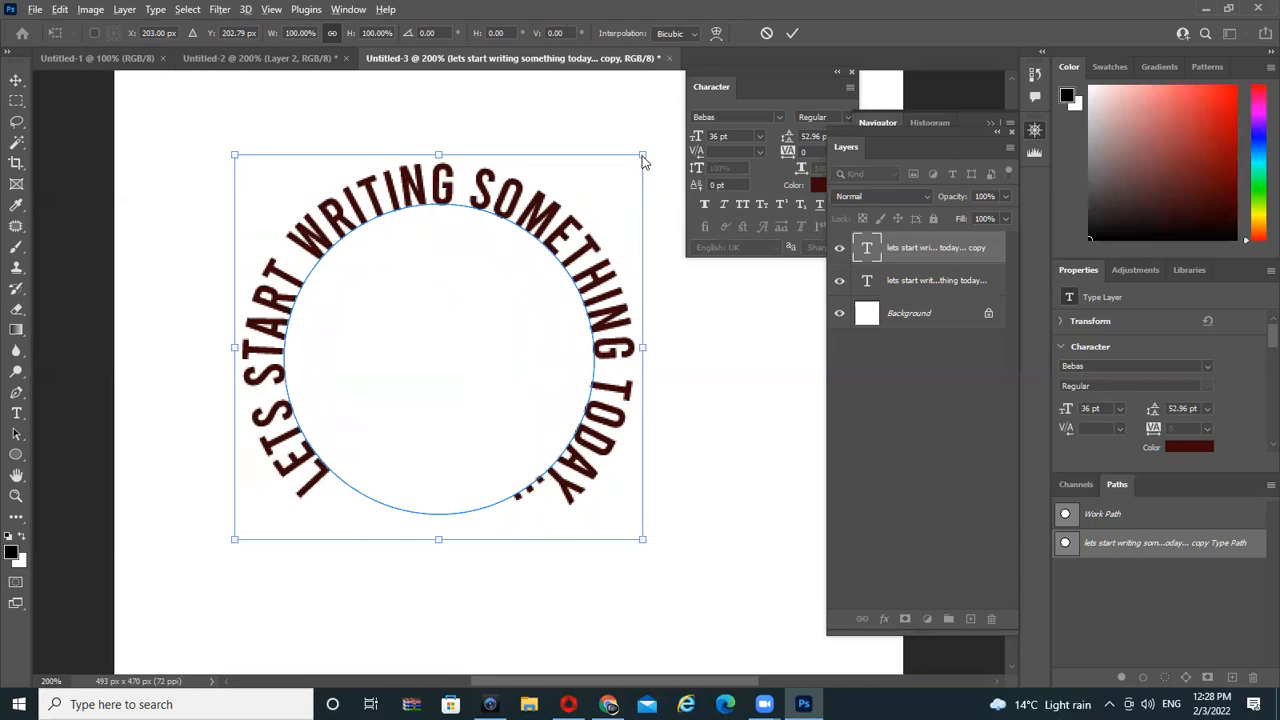
drag(642, 156, 601, 369)
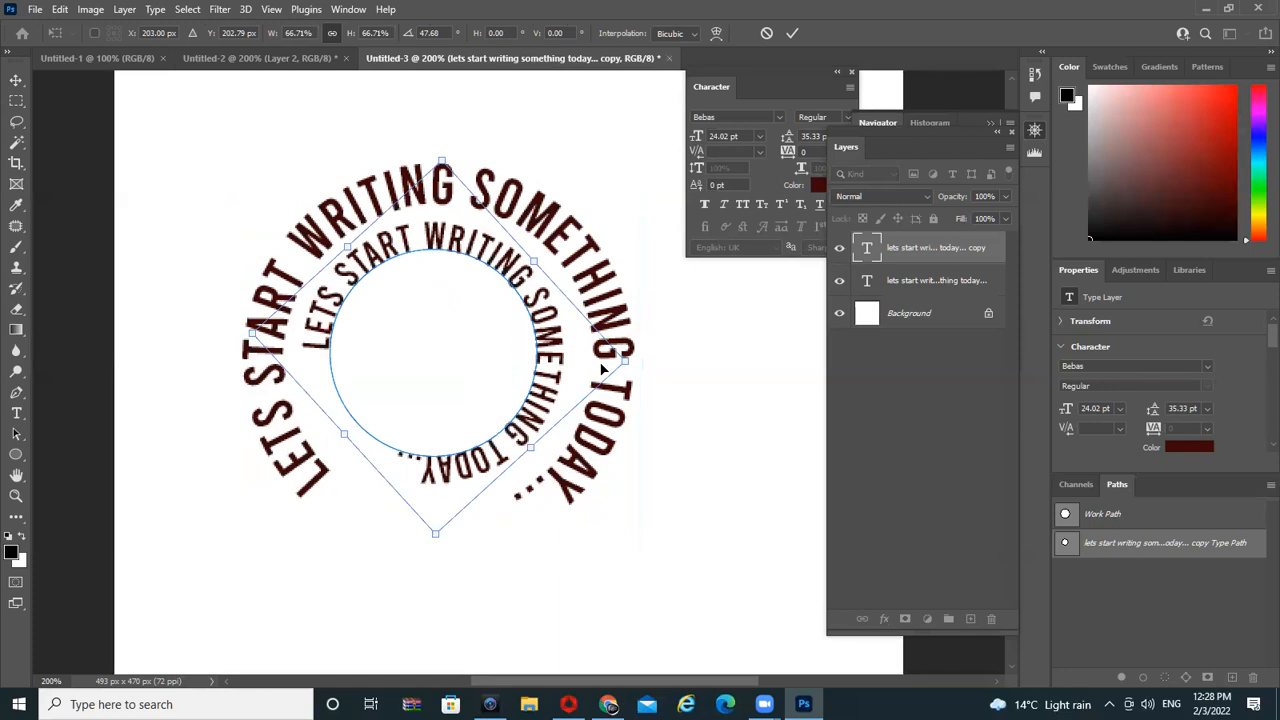
key(Return)
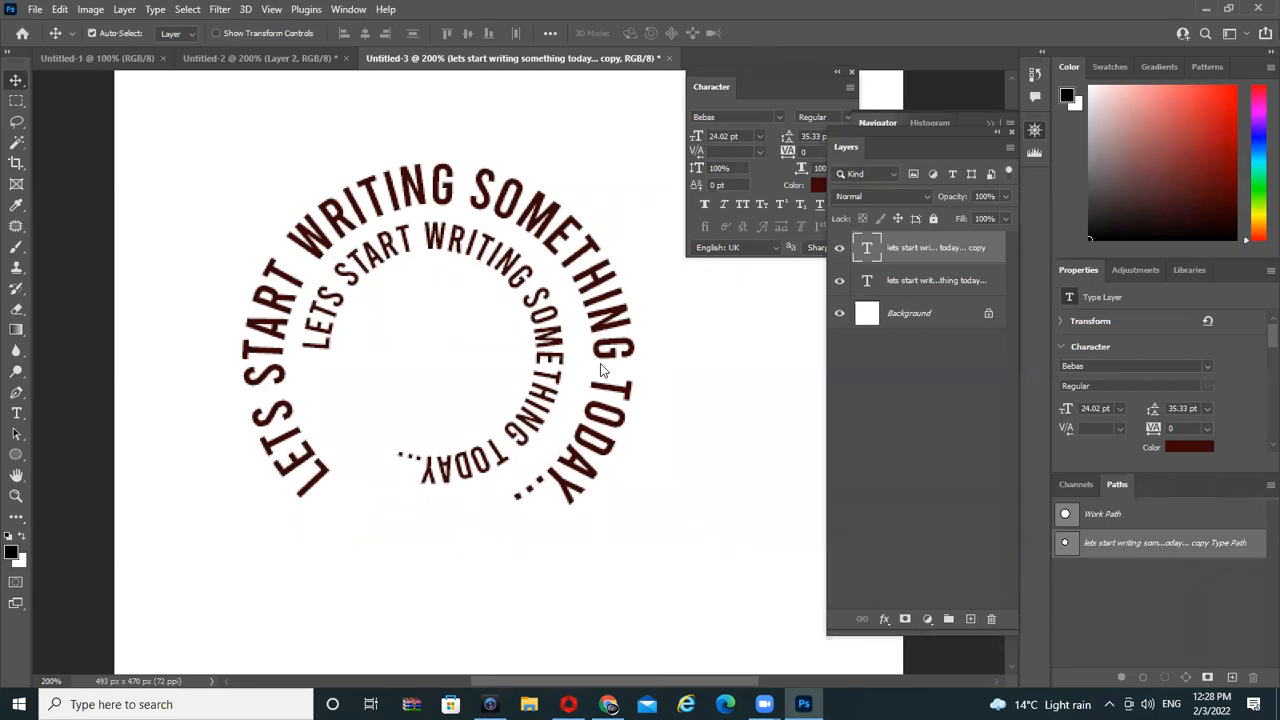
Repeat the scale-and-rotate transform on four further copies to build a spiral of shrinking text rings
key(ctrl)
key(ctrl+alt+shift+t)
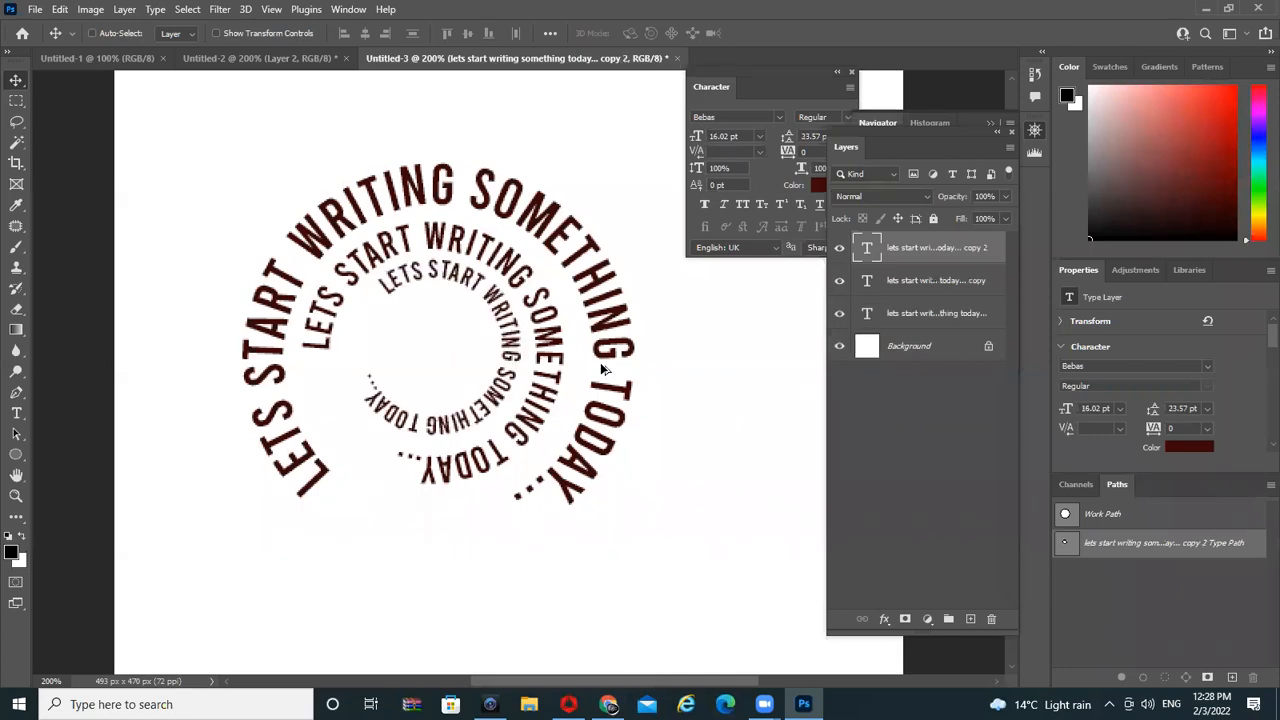
key(ctrl+alt+shift+t)
key(ctrl+alt+shift+t)
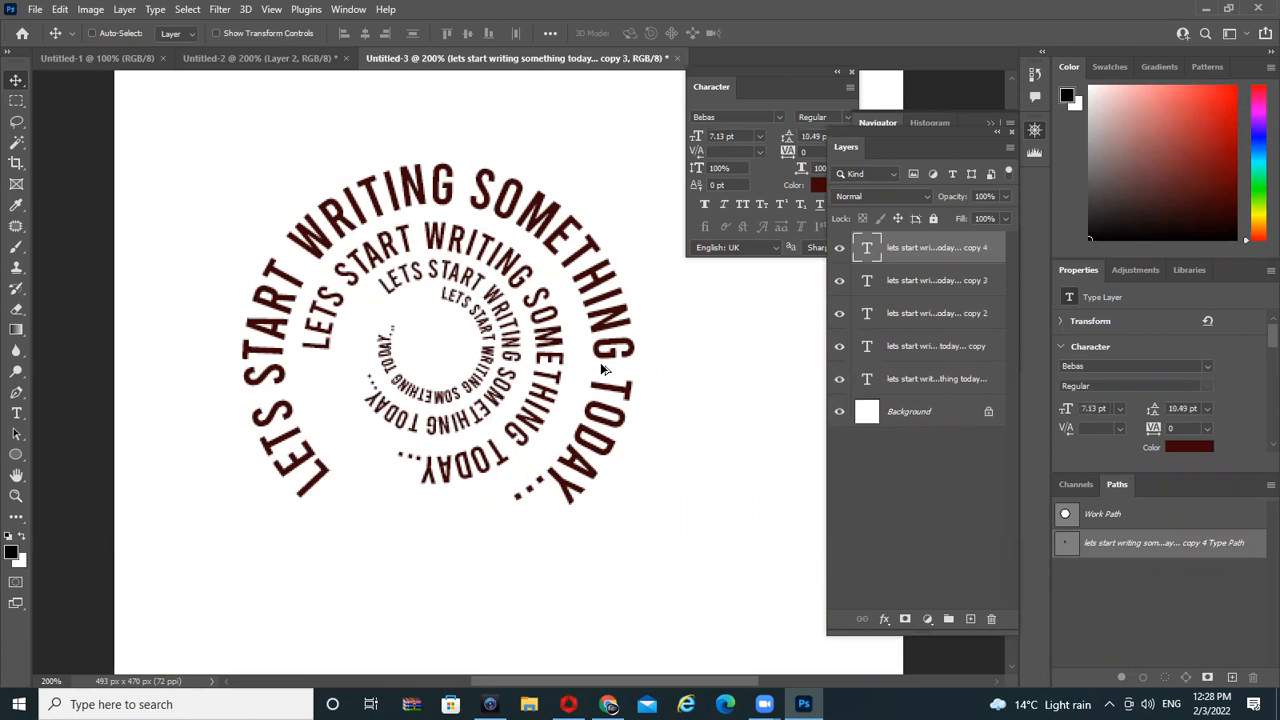
key(ctrl+alt+shift+t)
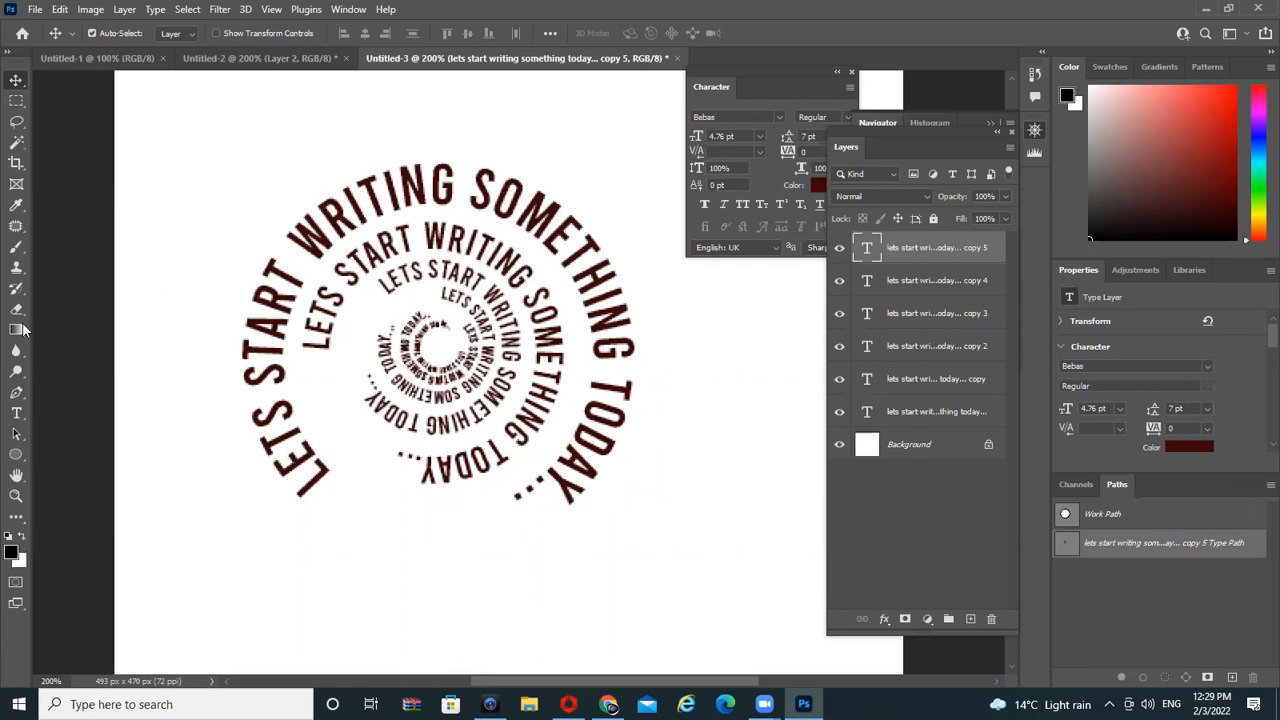
click(16, 413)
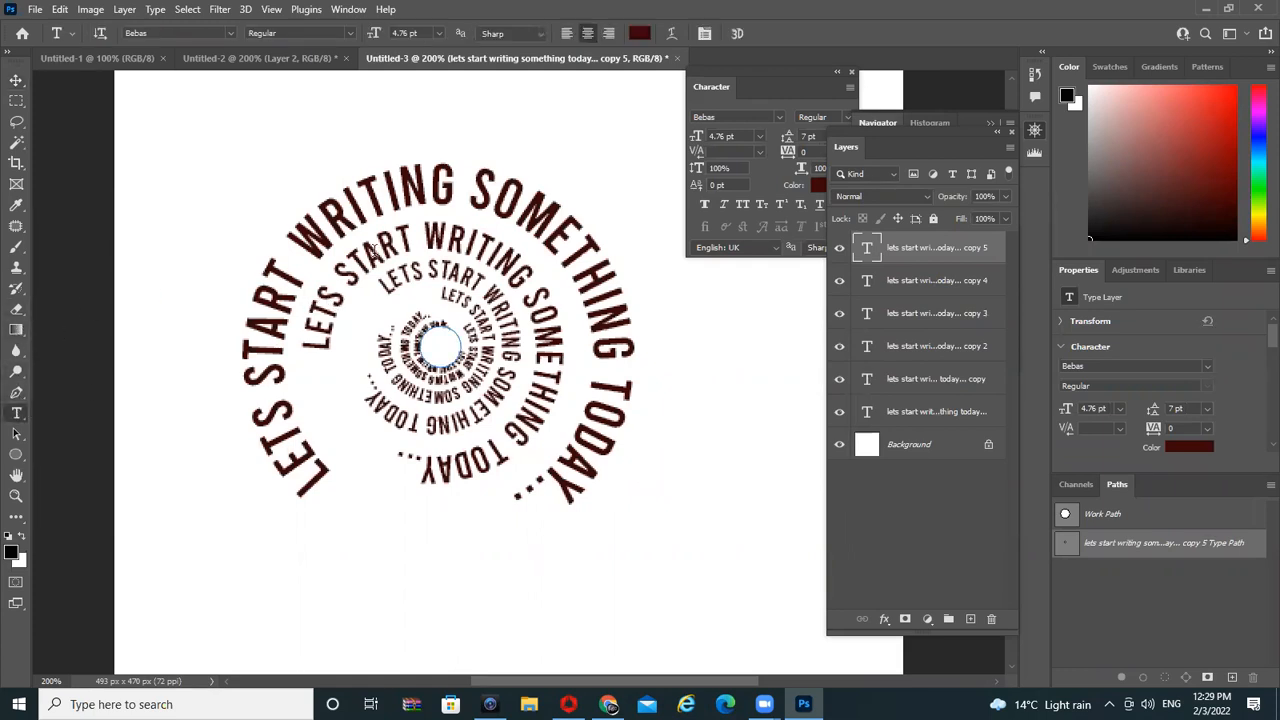
click(373, 249)
double_click(373, 249)
triple_click(373, 249)
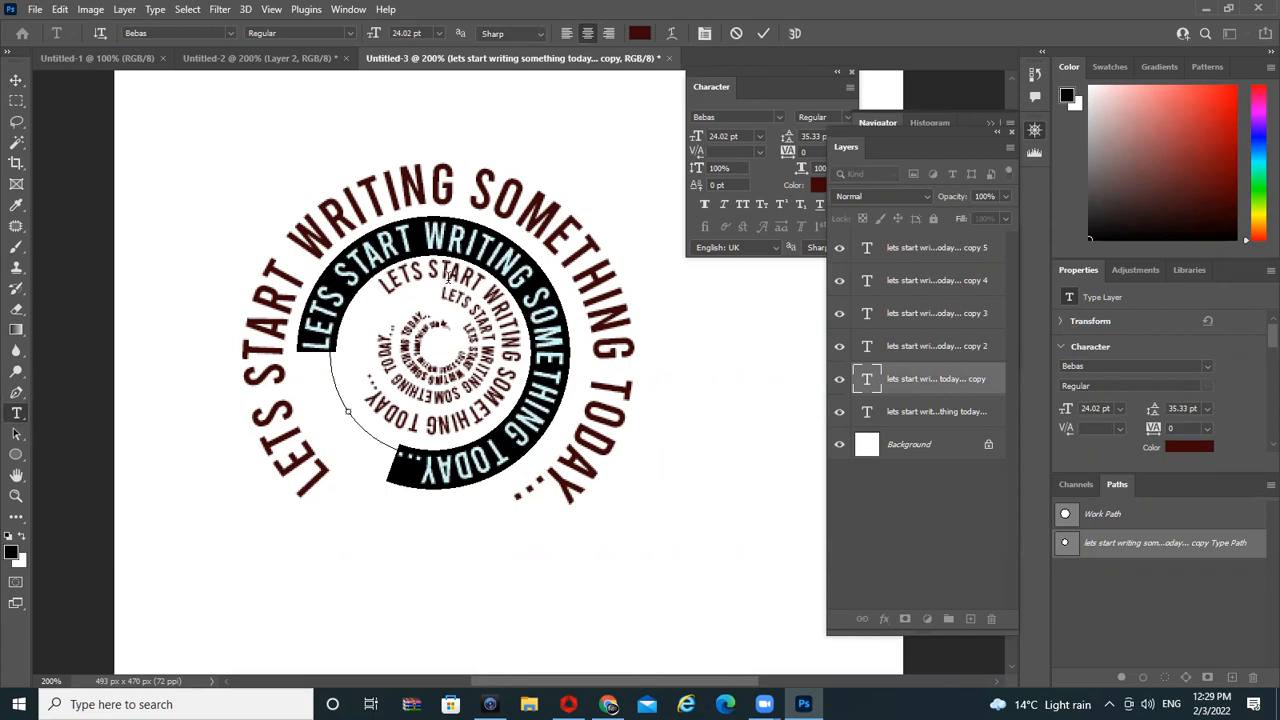
click(454, 299)
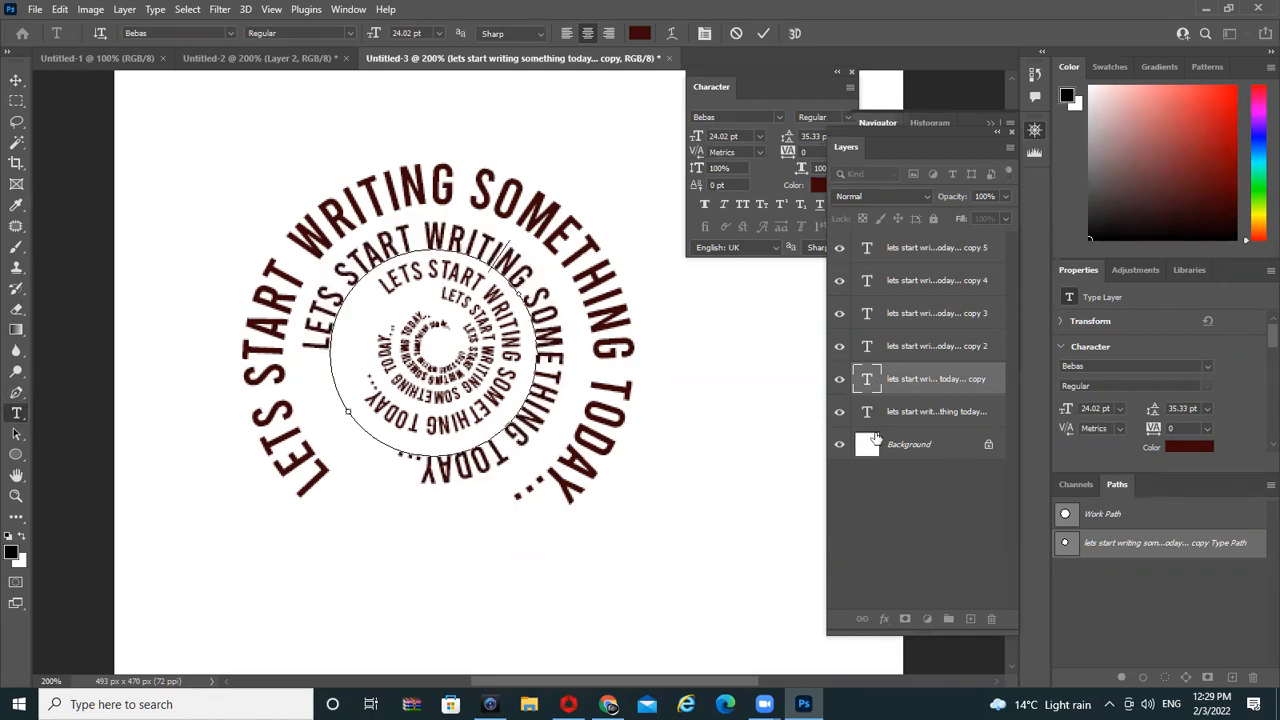
click(869, 202)
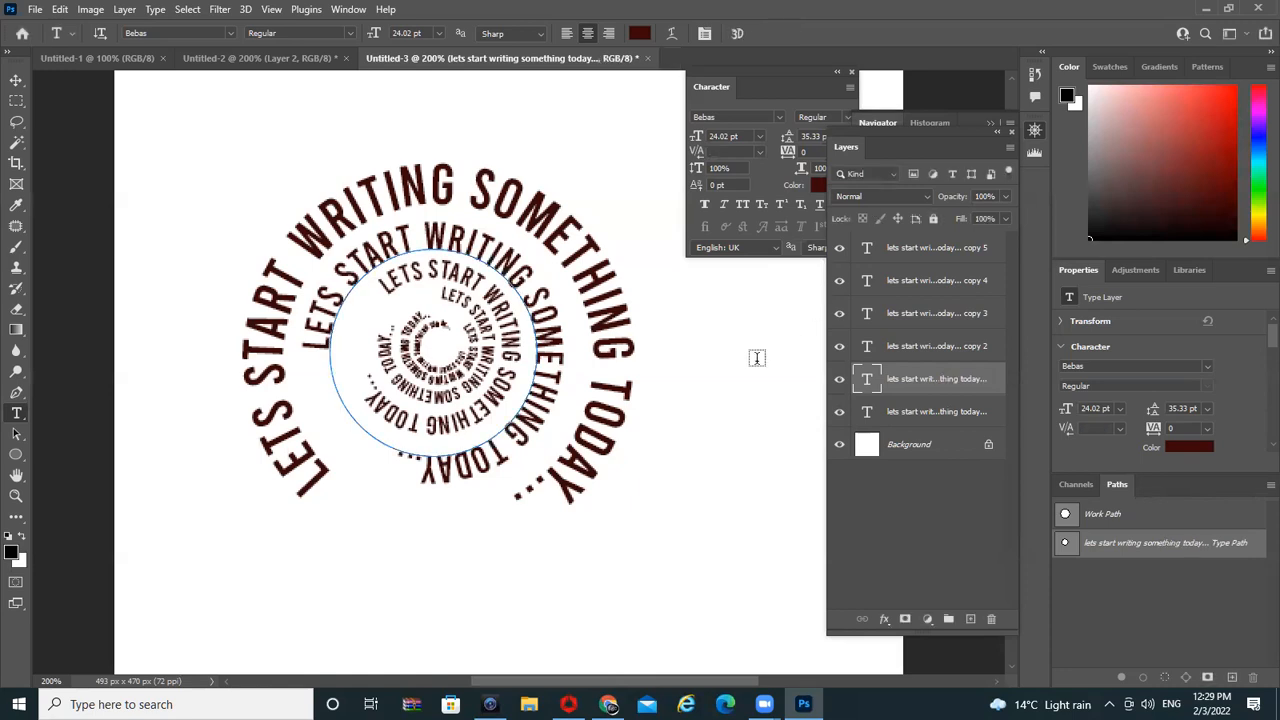
Select the second text ring from the outside and fill it with the red foreground colour #dd0a0a
click(16, 80)
scroll(624, 271, down, 2)
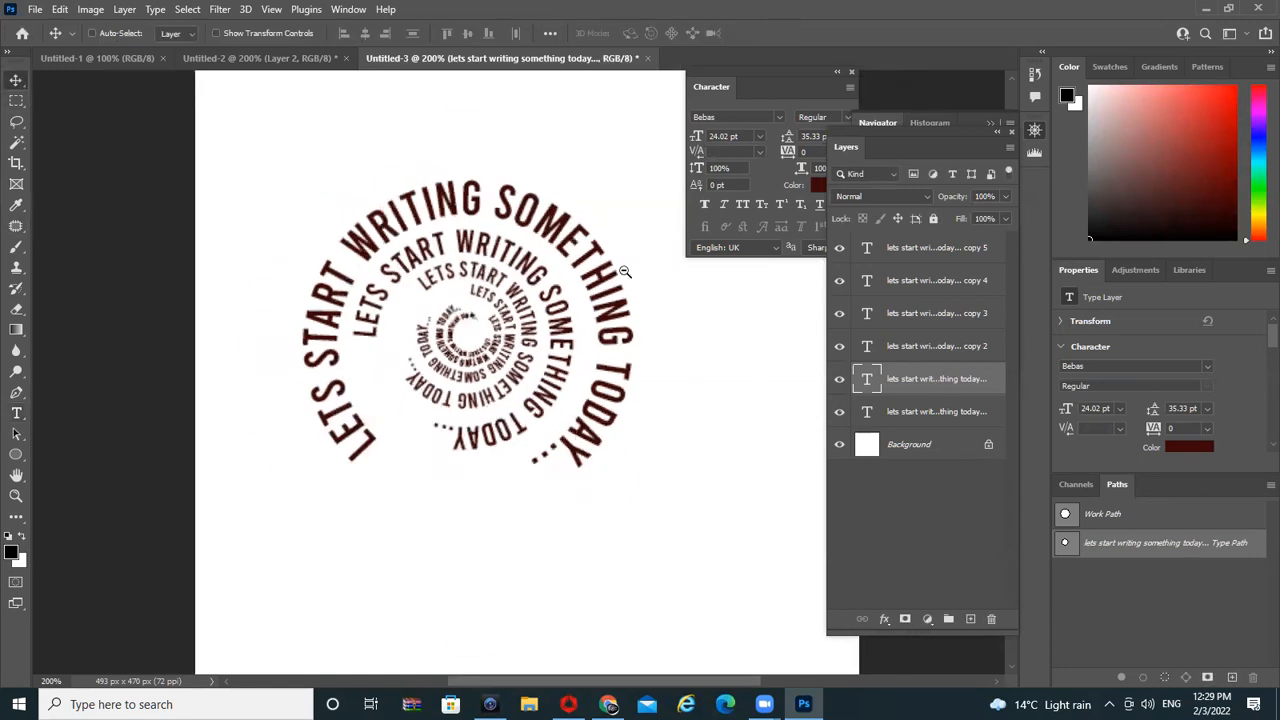
scroll(647, 344, up, 2)
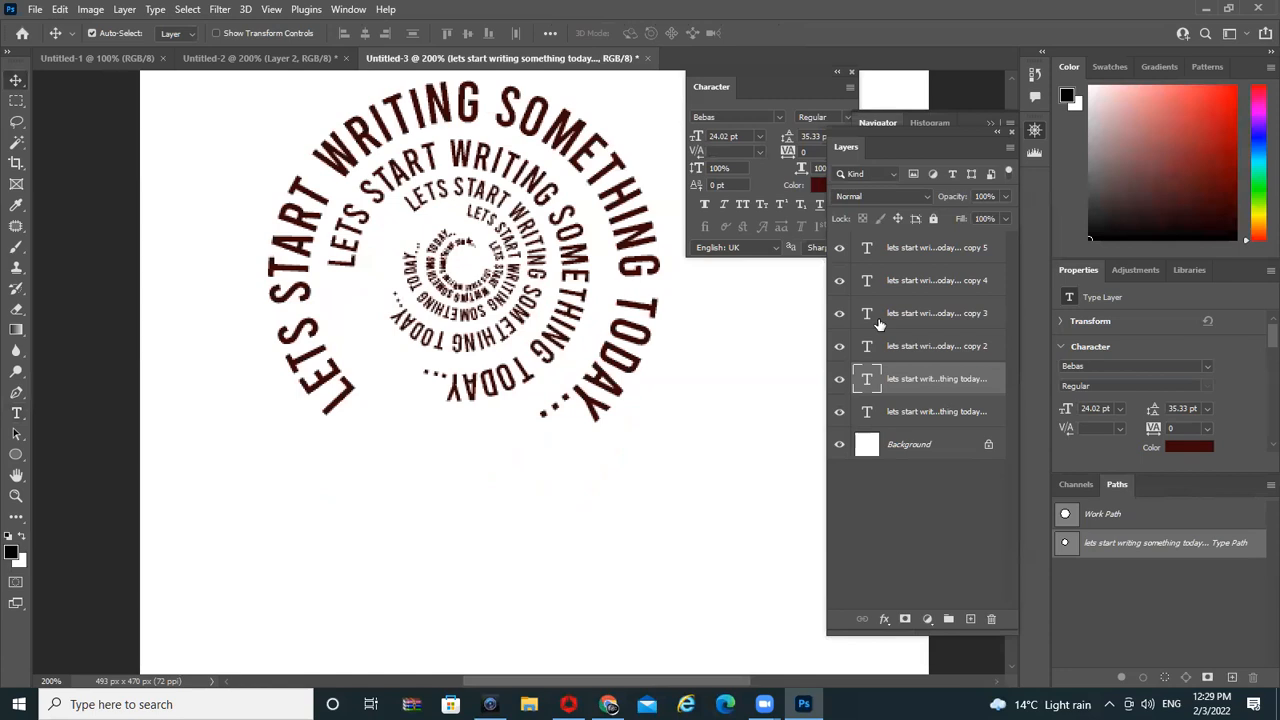
click(887, 248)
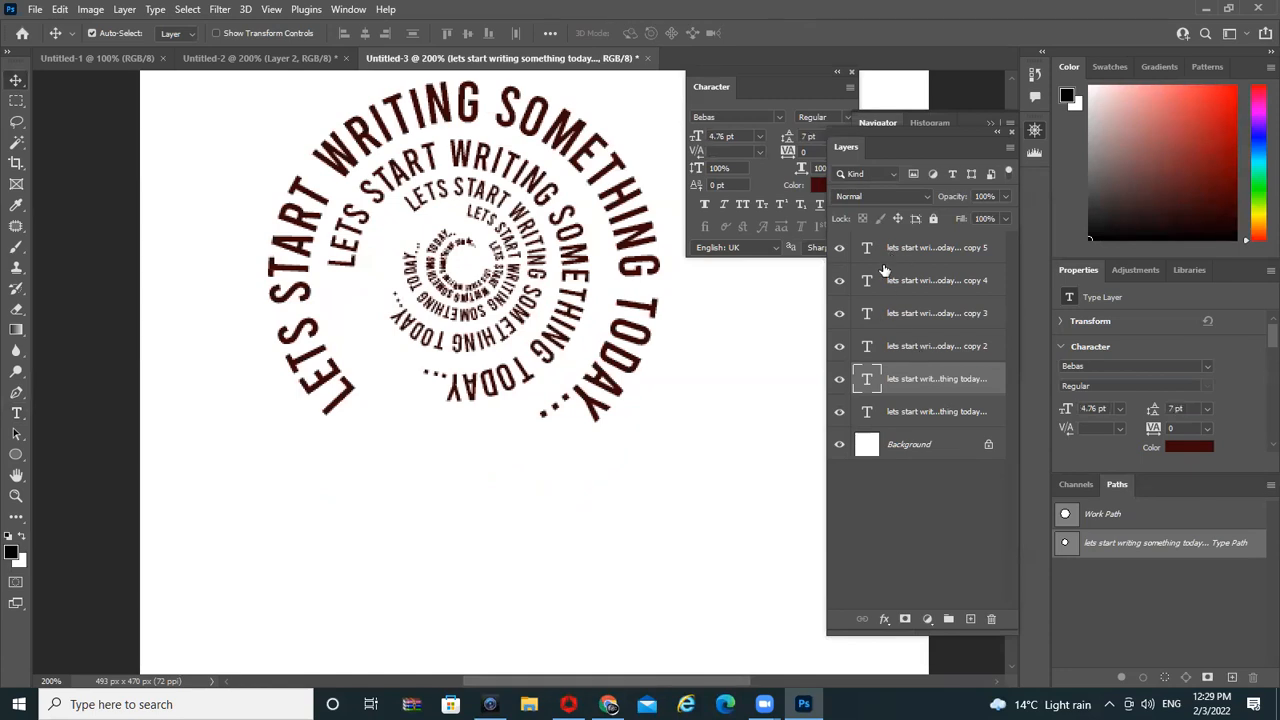
right_click(410, 180)
click(455, 177)
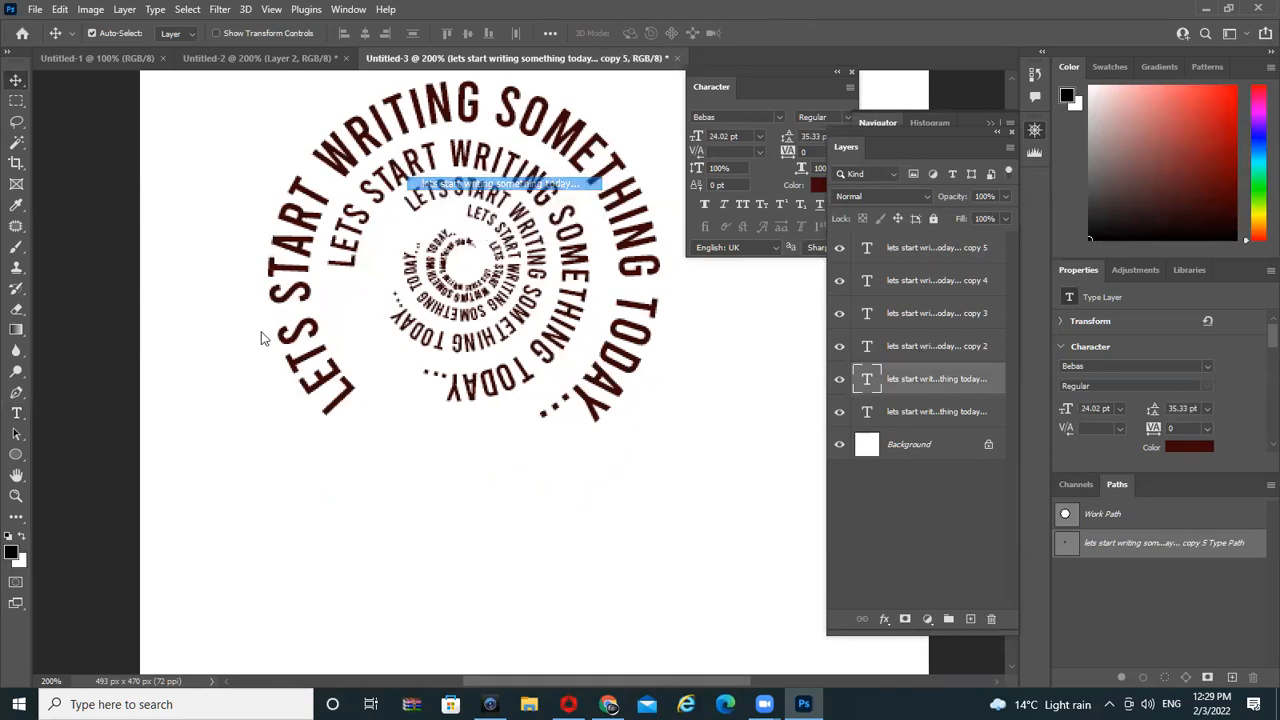
click(12, 552)
click(817, 218)
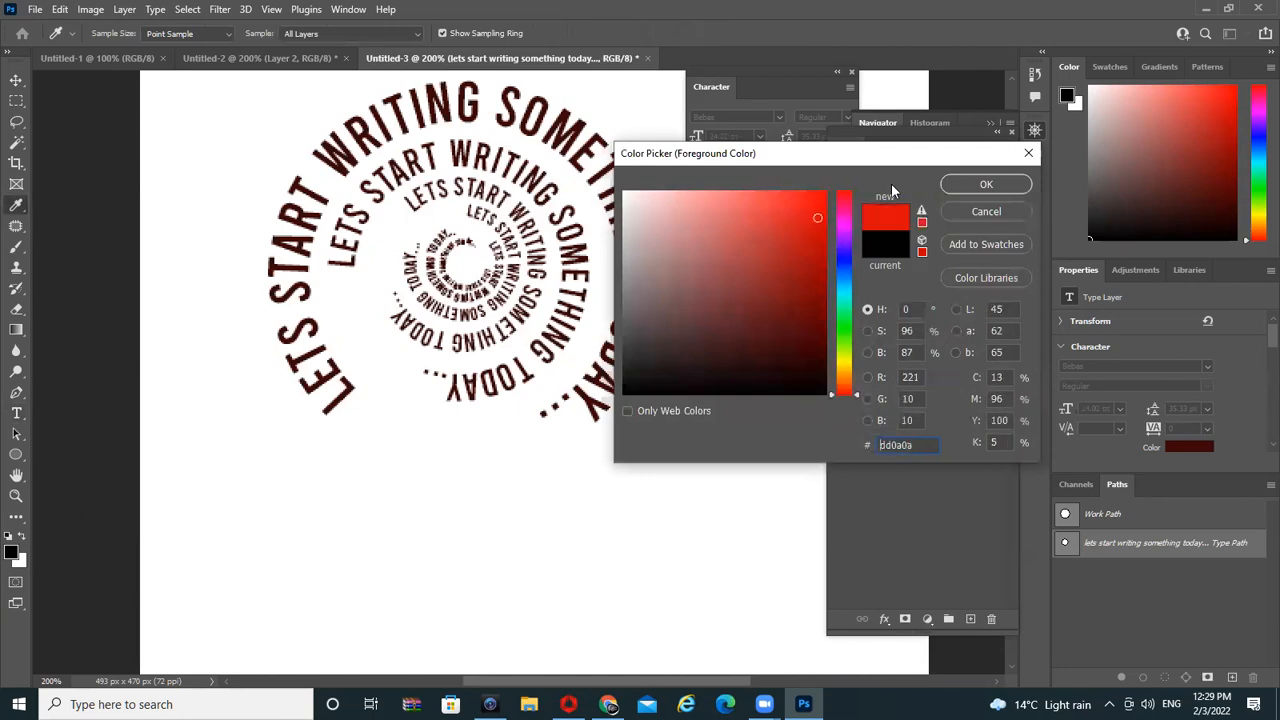
click(1007, 189)
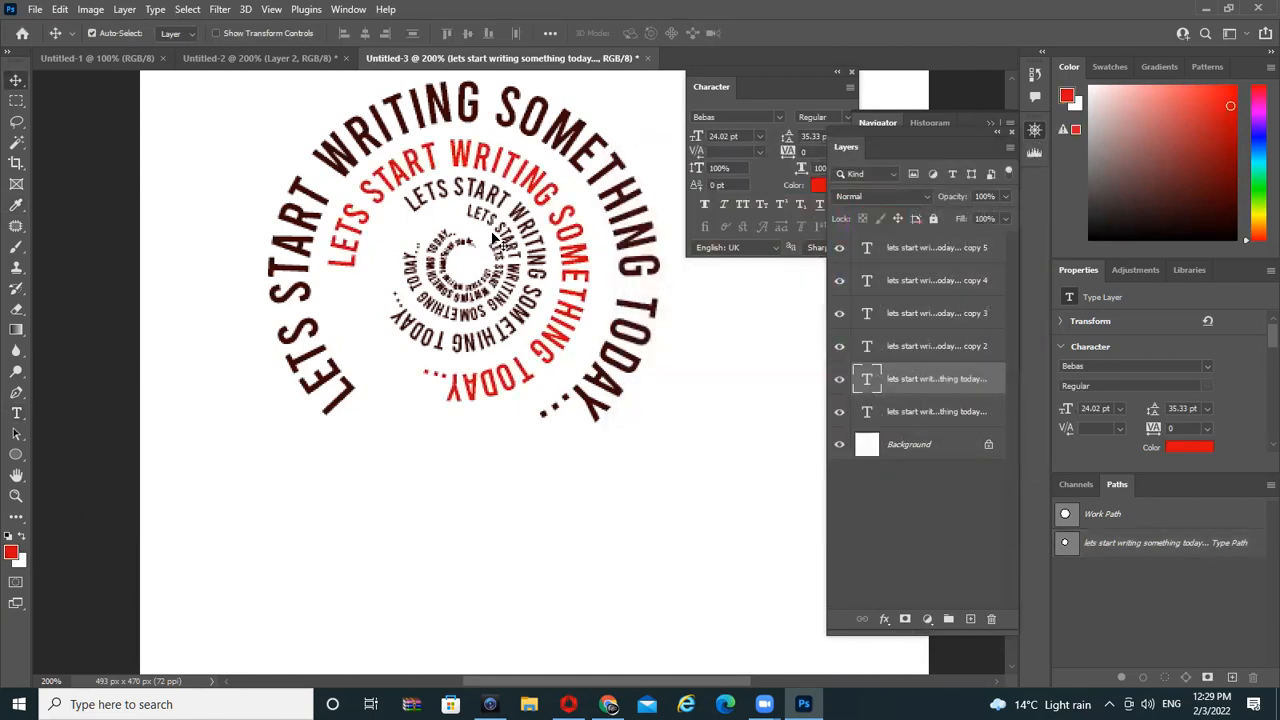
Select the third text ring from the outside and fill it with yellow-green foreground colour #a4e012
right_click(523, 221)
click(546, 233)
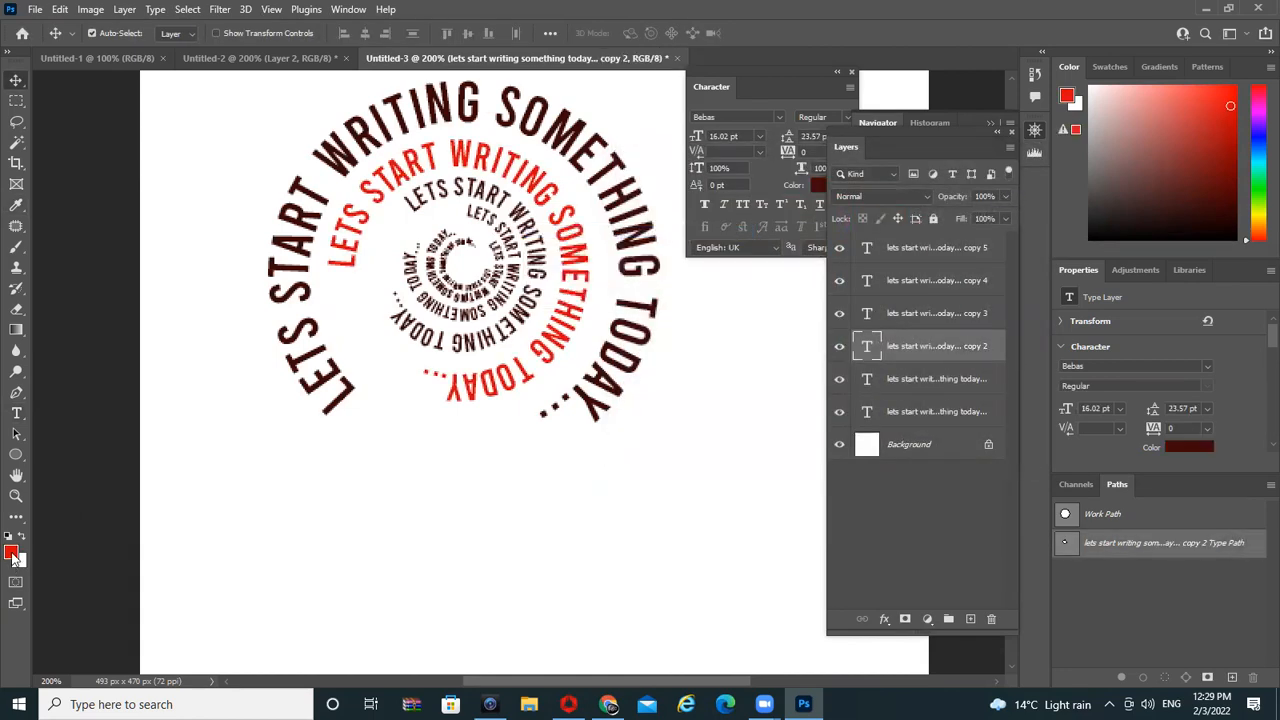
click(12, 552)
click(846, 349)
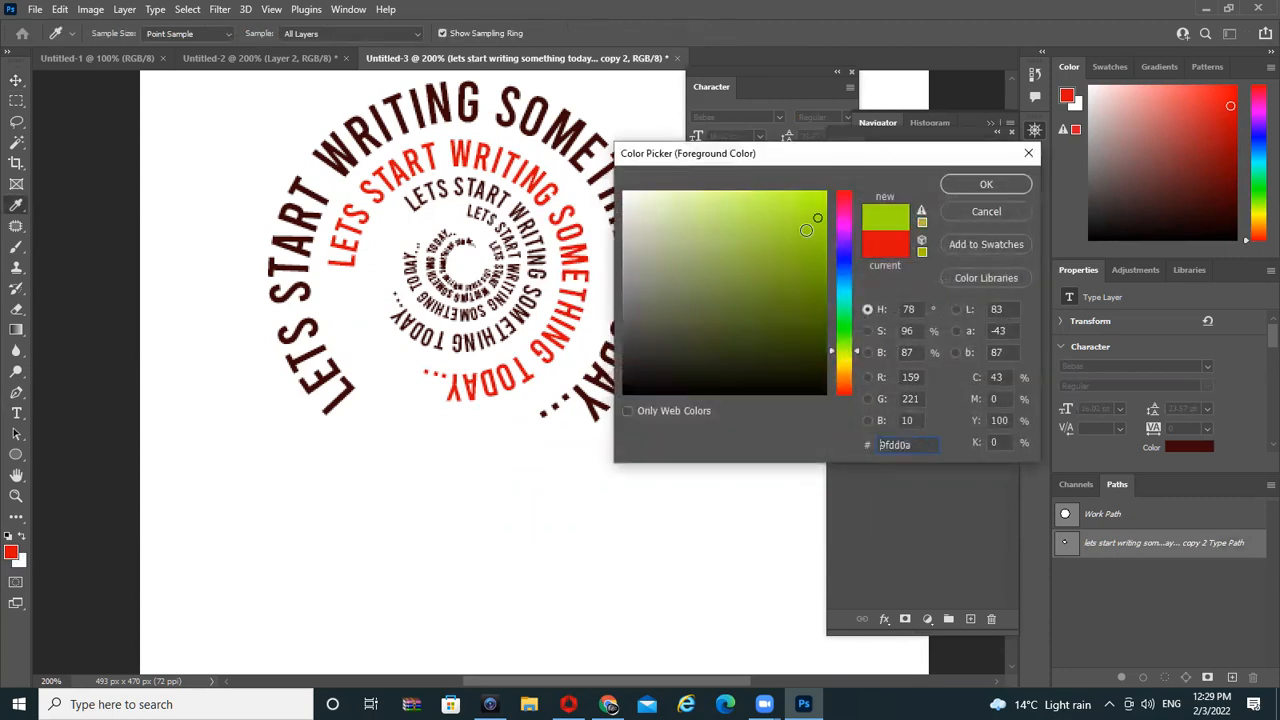
click(993, 180)
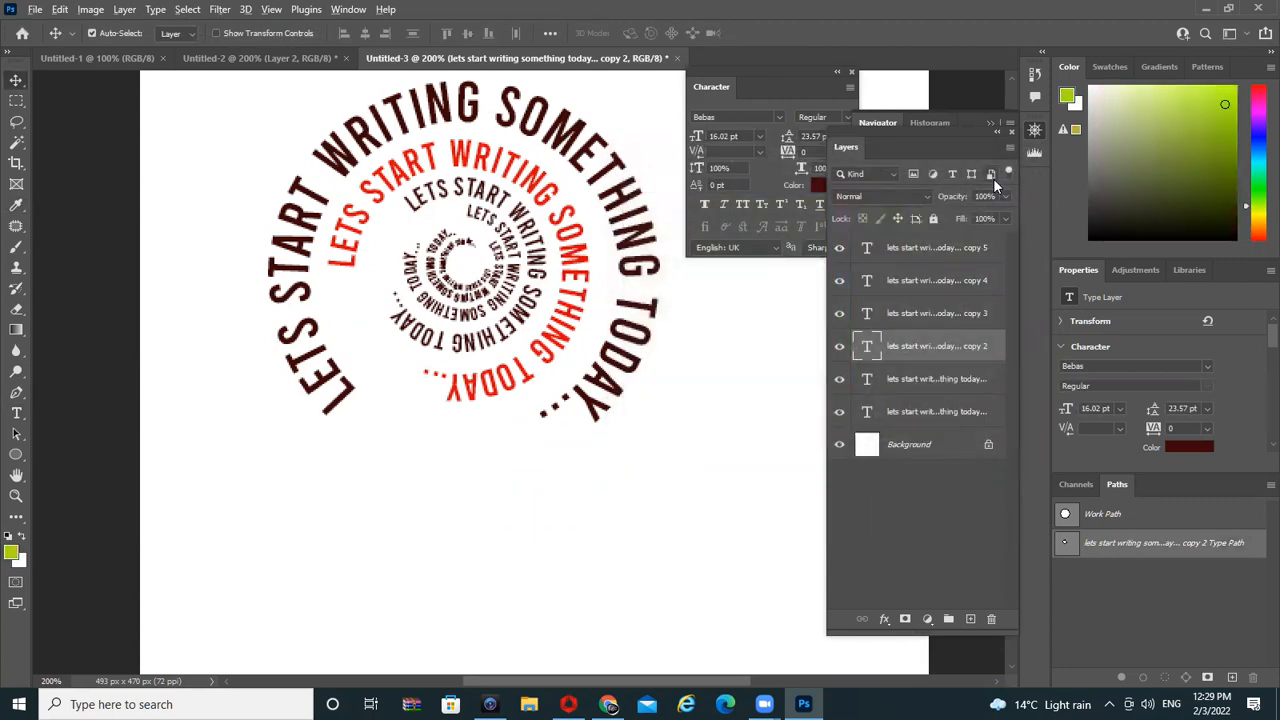
key(alt+BackSpace)
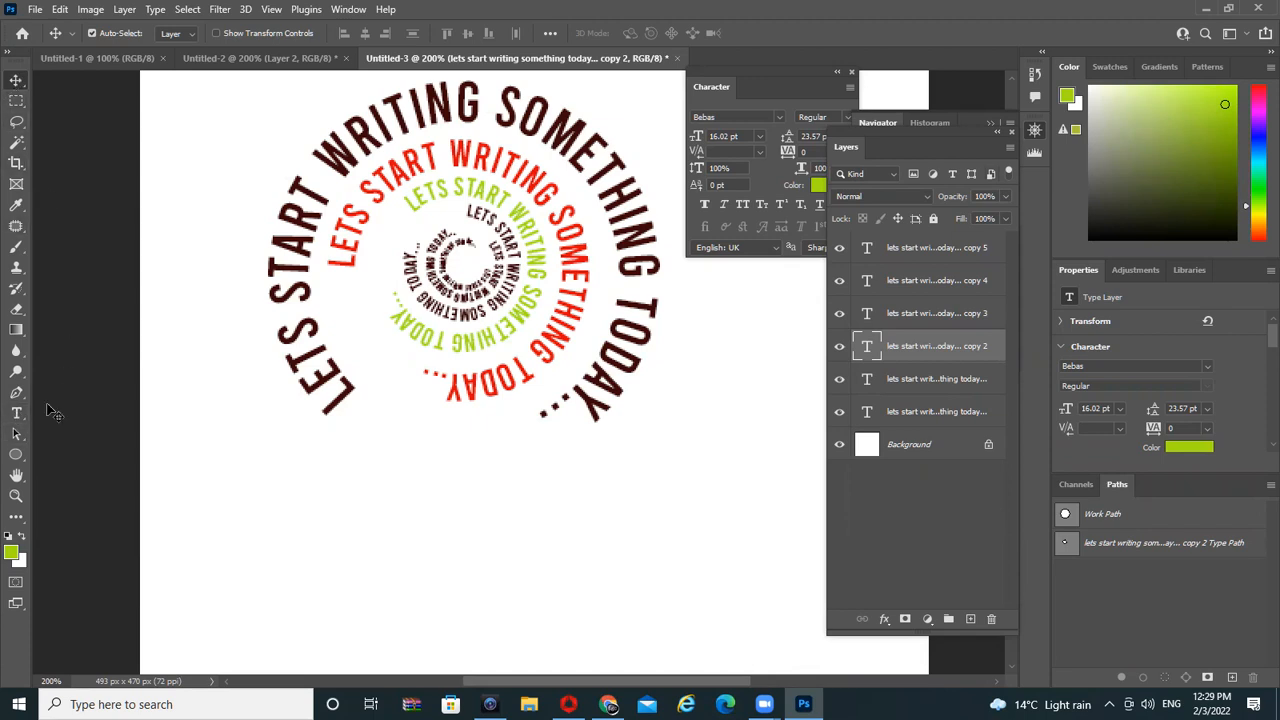
Draw an arched two-point Pen path below the text spiral and reshape its curve with the upper handle of the end anchor
click(16, 393)
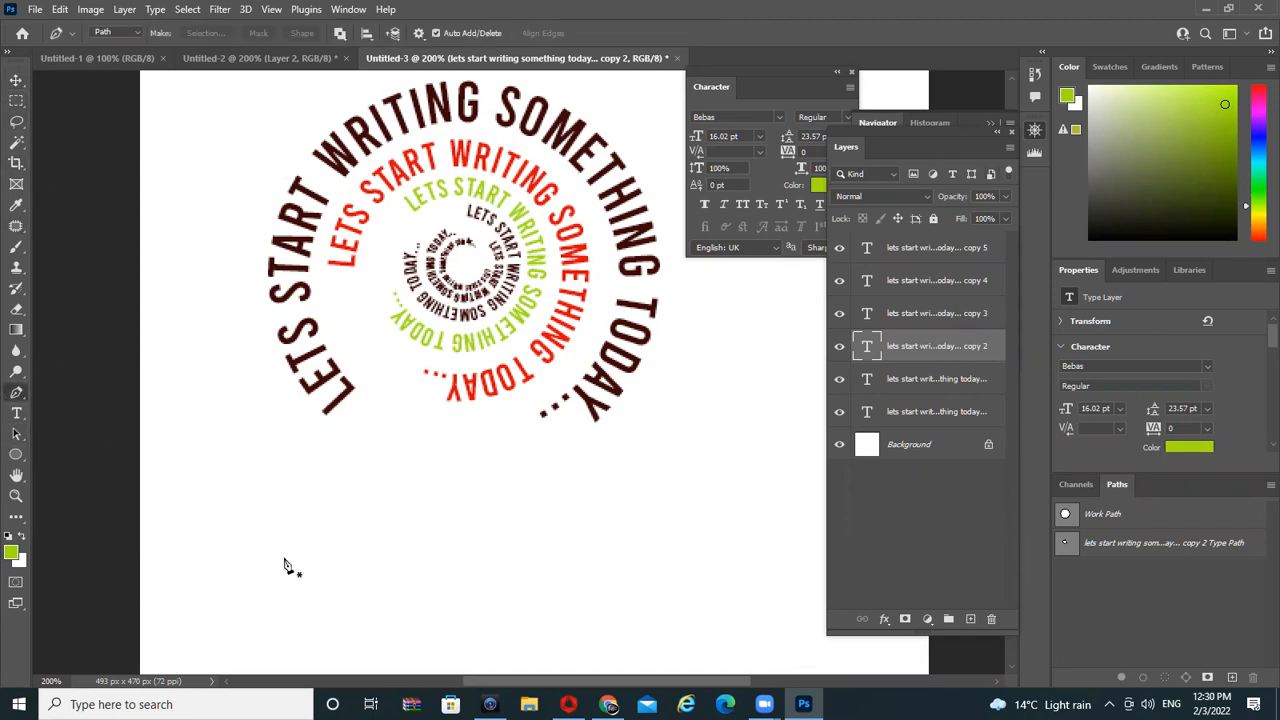
click(247, 562)
drag(714, 537, 372, 346)
key(space)
drag(230, 247, 622, 432)
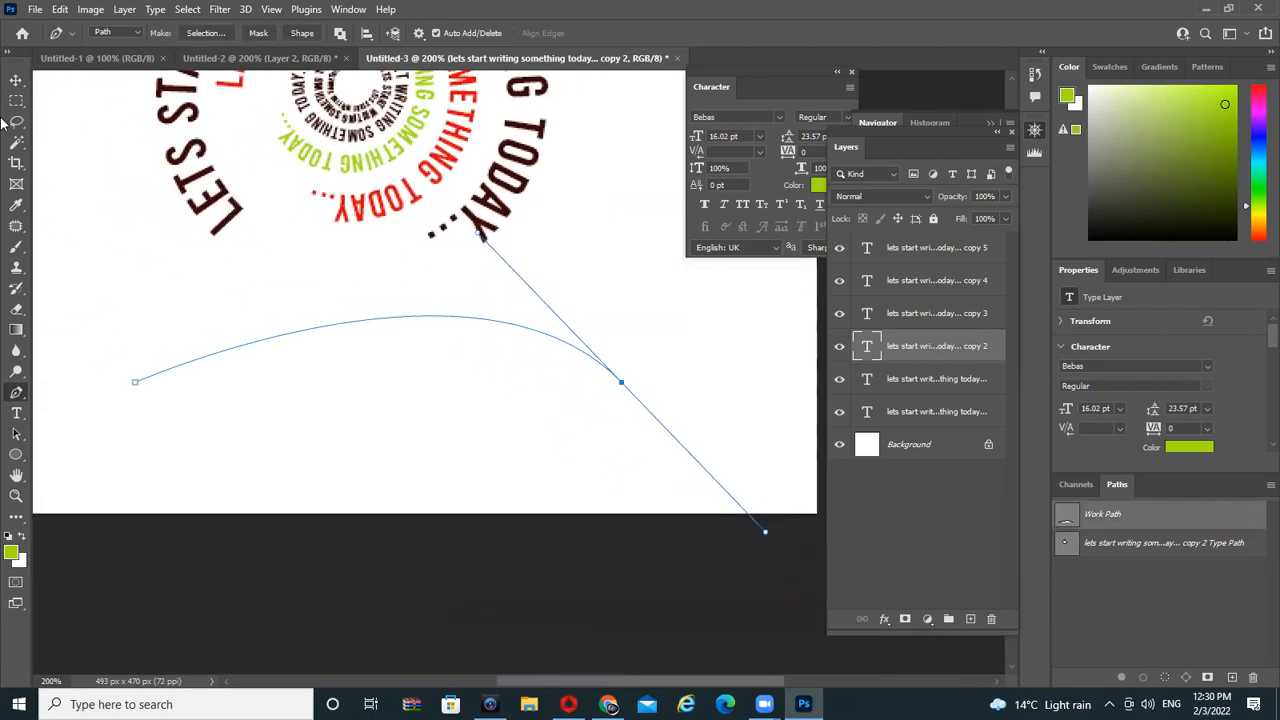
right_click(16, 393)
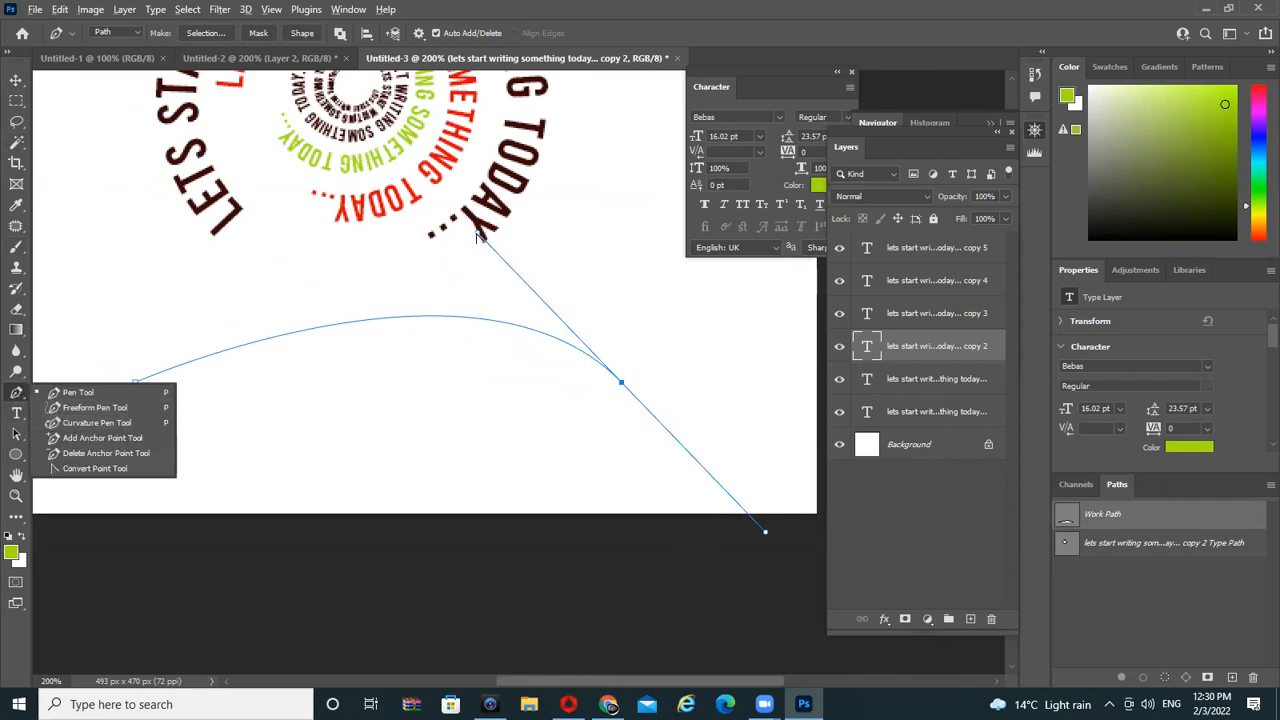
drag(478, 233, 391, 160)
key(v)
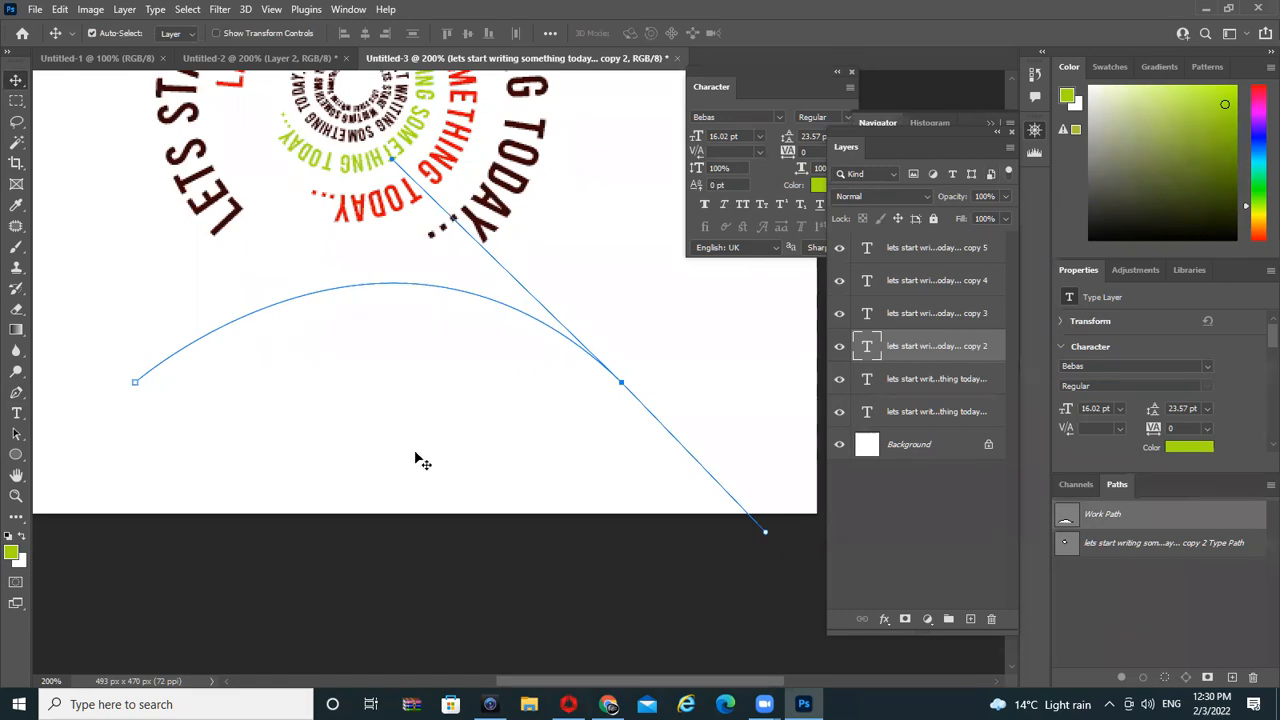
key(ctrl+space)
ctrl+alt+click(481, 353)
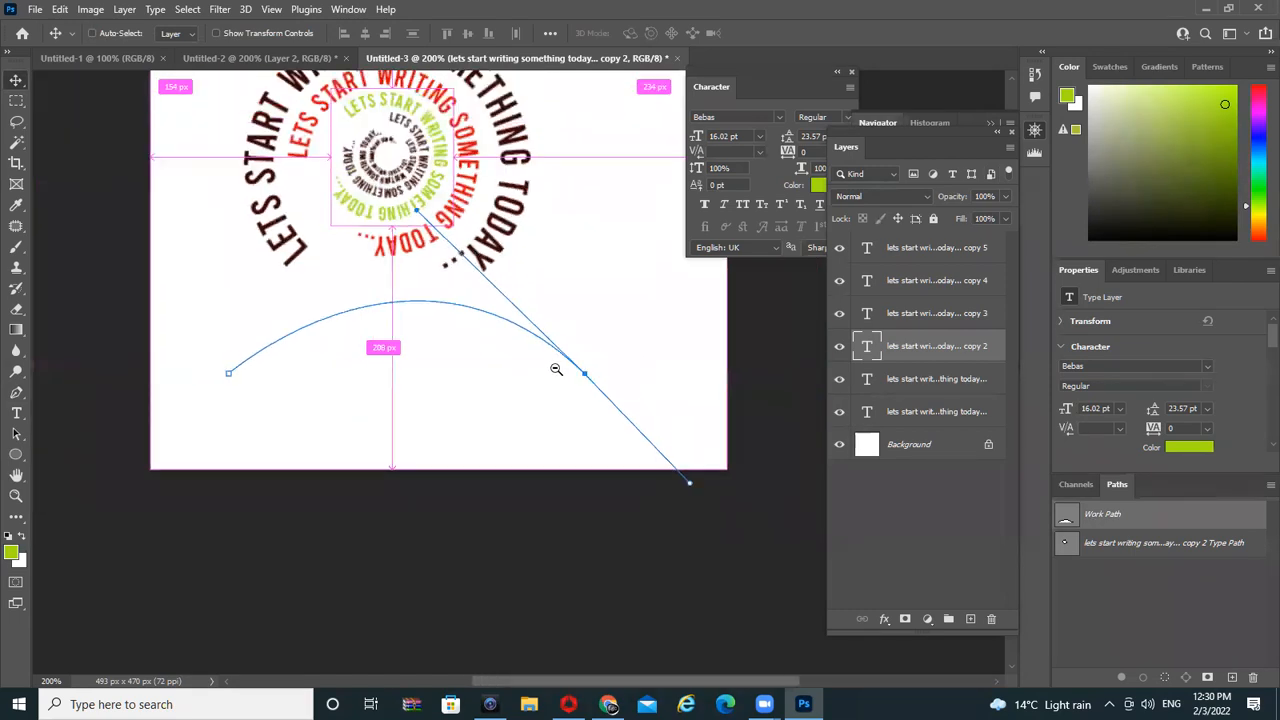
drag(462, 252, 433, 400)
ctrl+click(470, 310)
drag(460, 452, 582, 325)
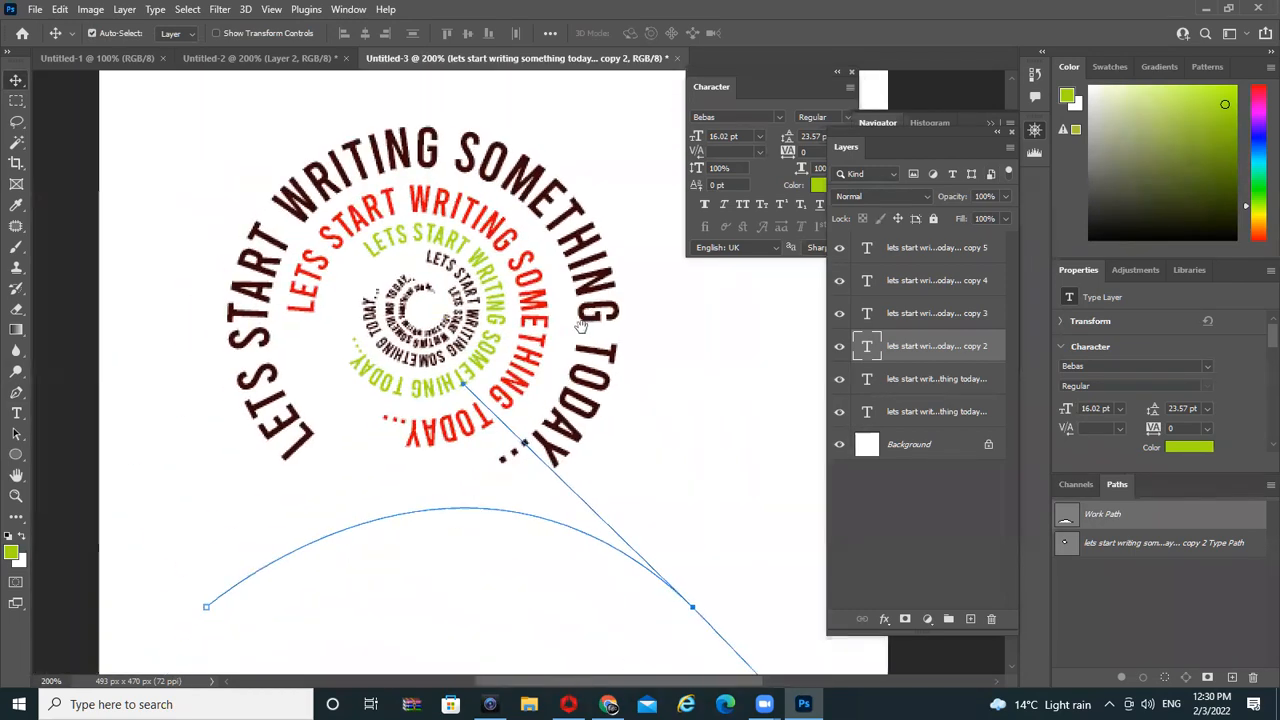
Switch to Chrome and search Google Images for "clund png"
click(609, 704)
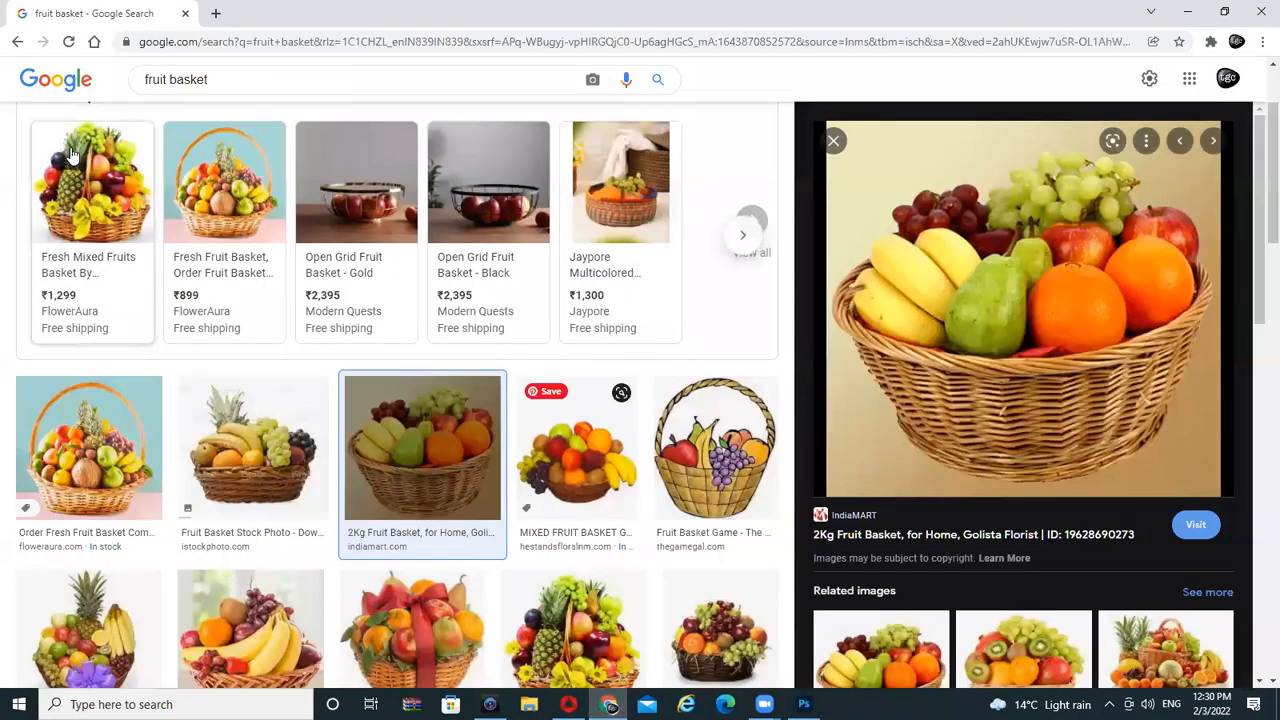
triple_click(240, 79)
text(clund p)
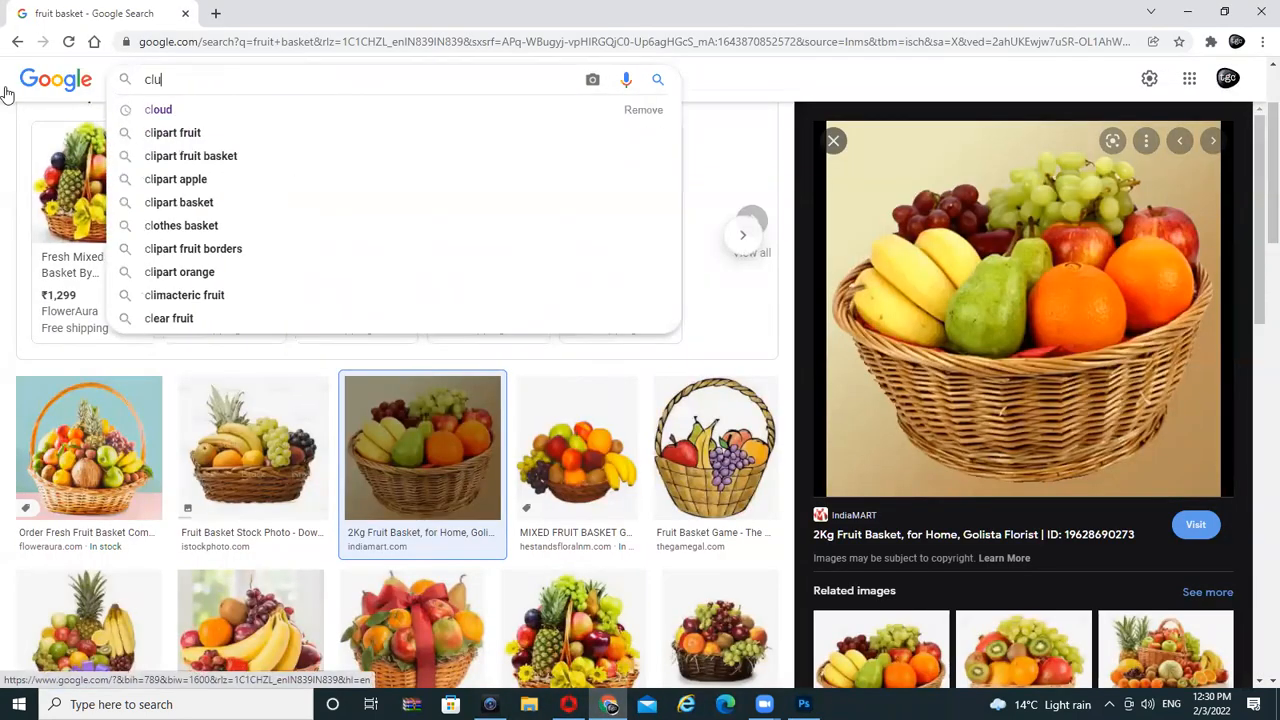
key(Return)
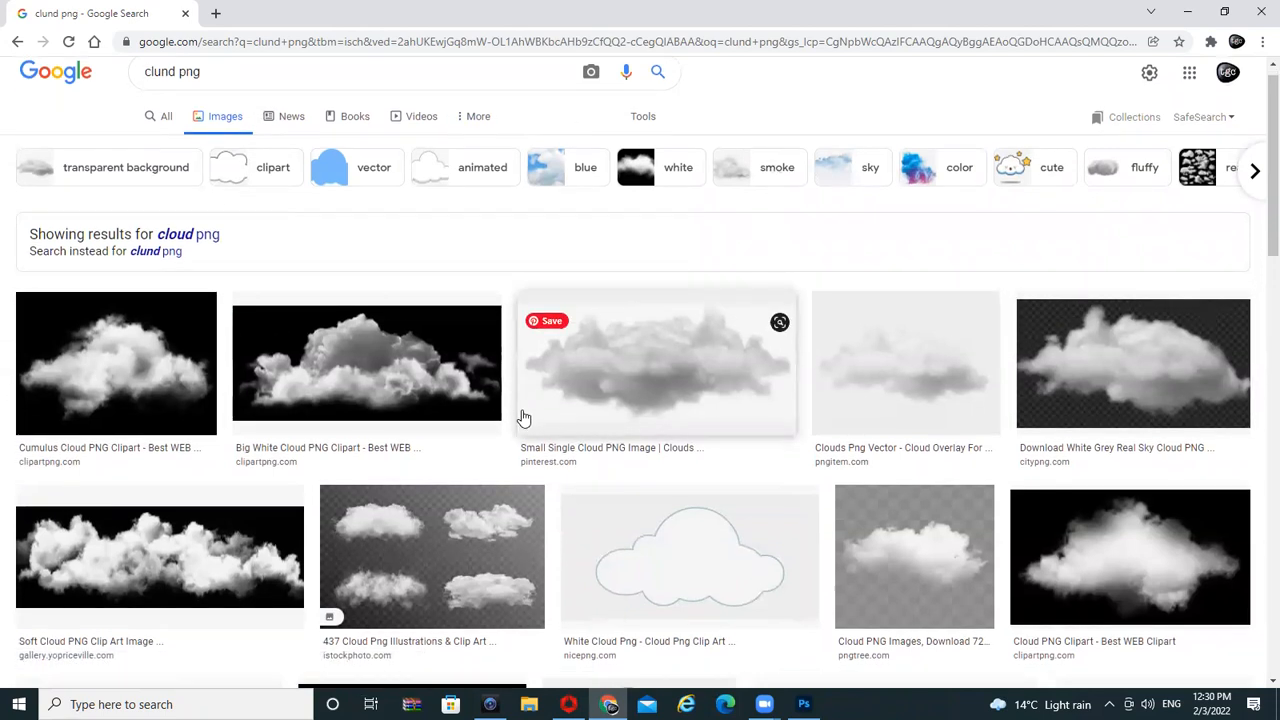
Browse the cloud images and open the source page of the Cumulus Cloud PNG Clipart from clipartpng.com
scroll(917, 514, down, 2)
scroll(917, 514, down, 2)
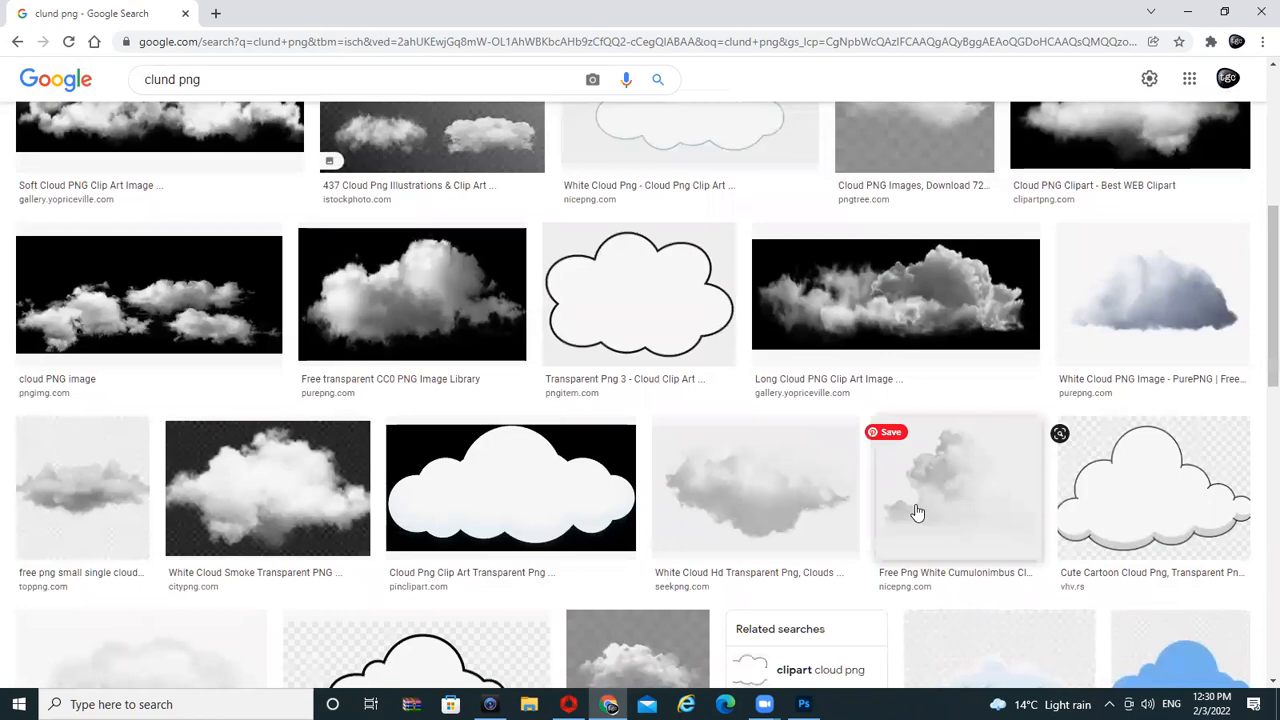
scroll(917, 514, up, 4)
scroll(917, 514, down, 4)
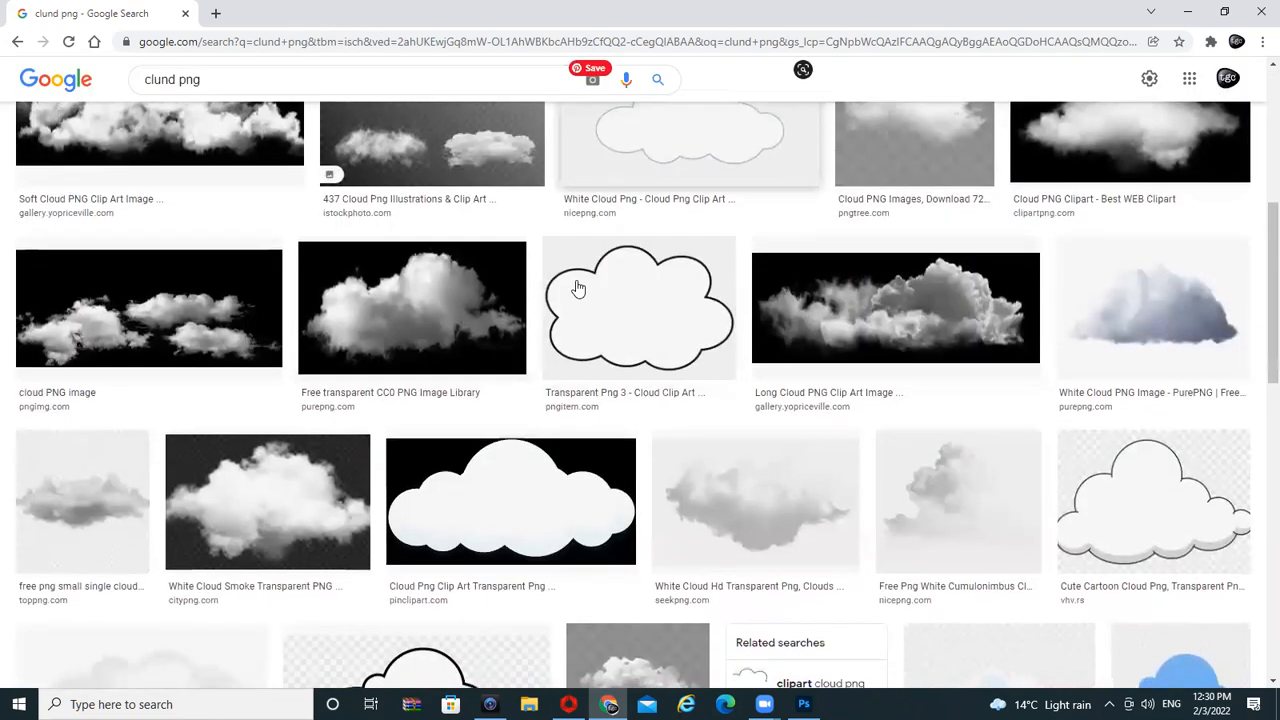
scroll(738, 389, up, 4)
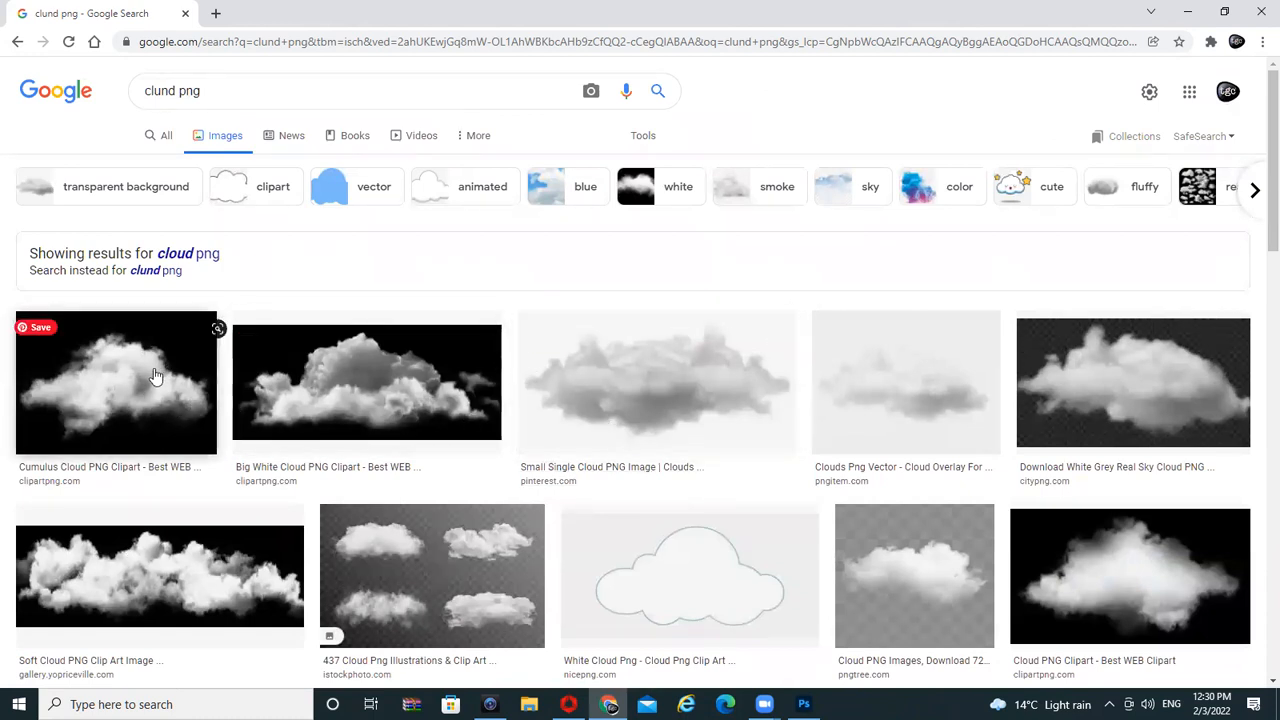
click(128, 378)
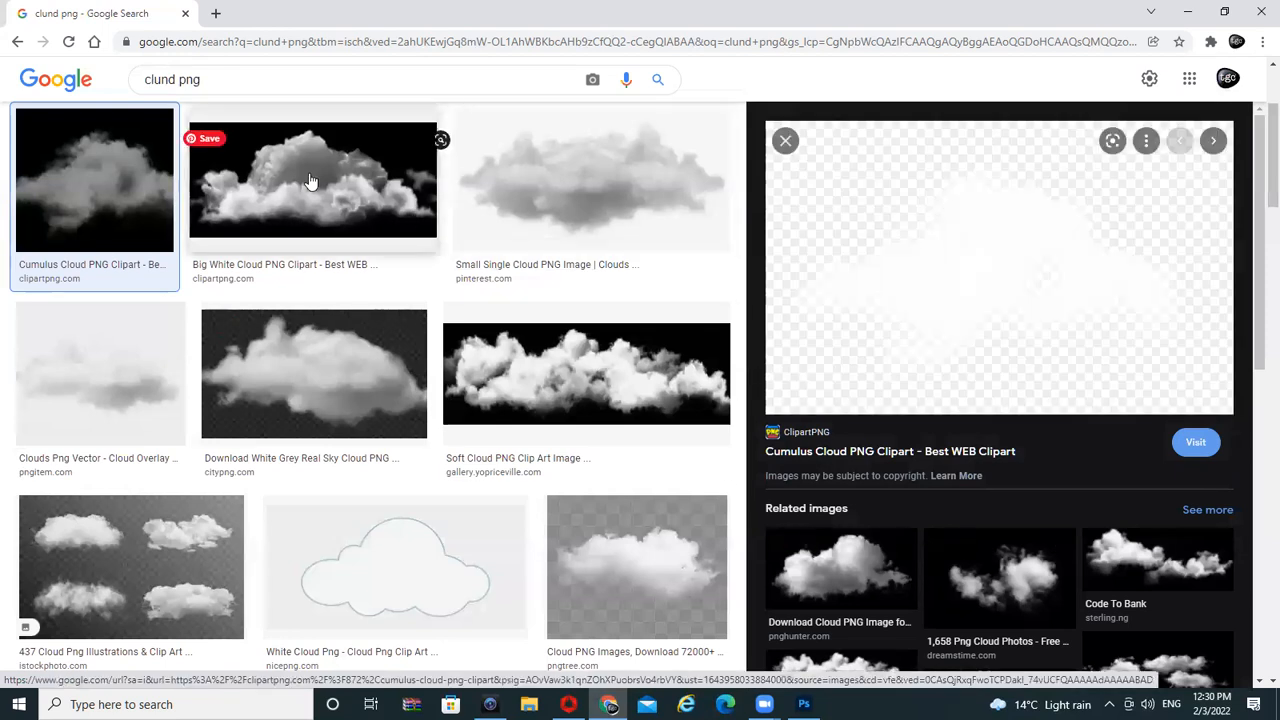
click(1007, 254)
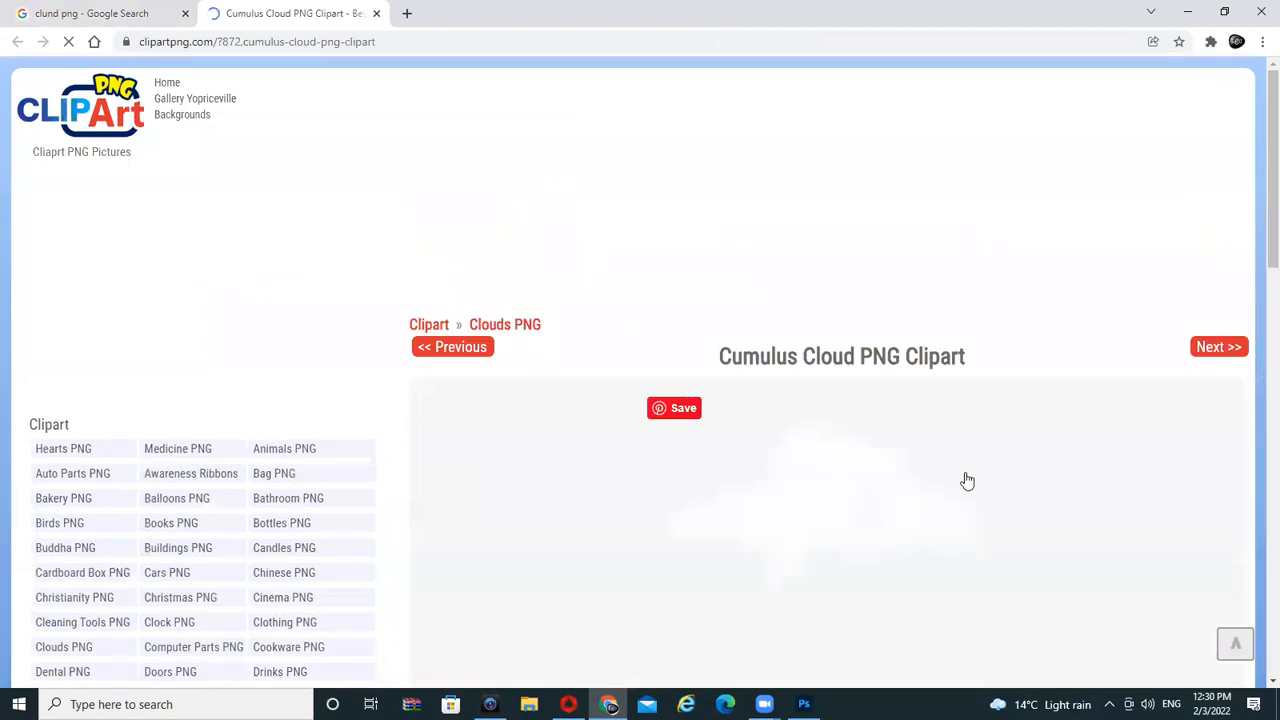
Download the full-size Cumulus Cloud PNG and dismiss the advert
scroll(800, 485, down, 5)
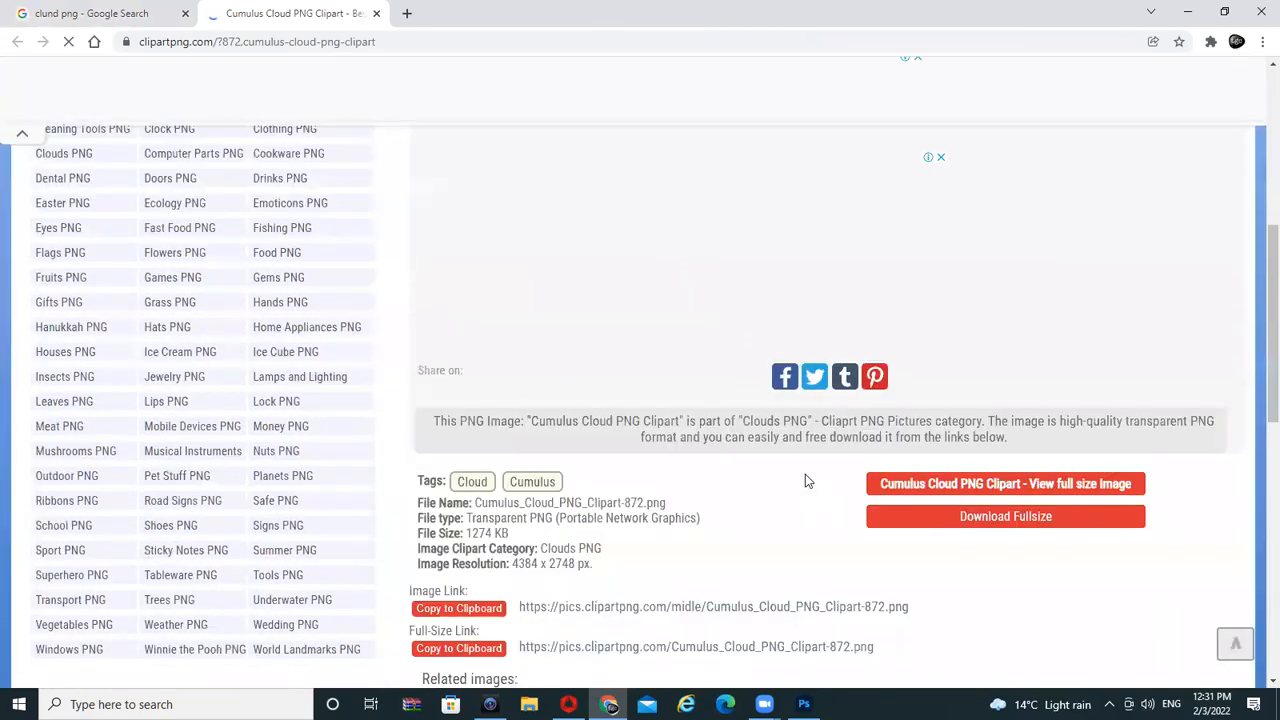
click(970, 517)
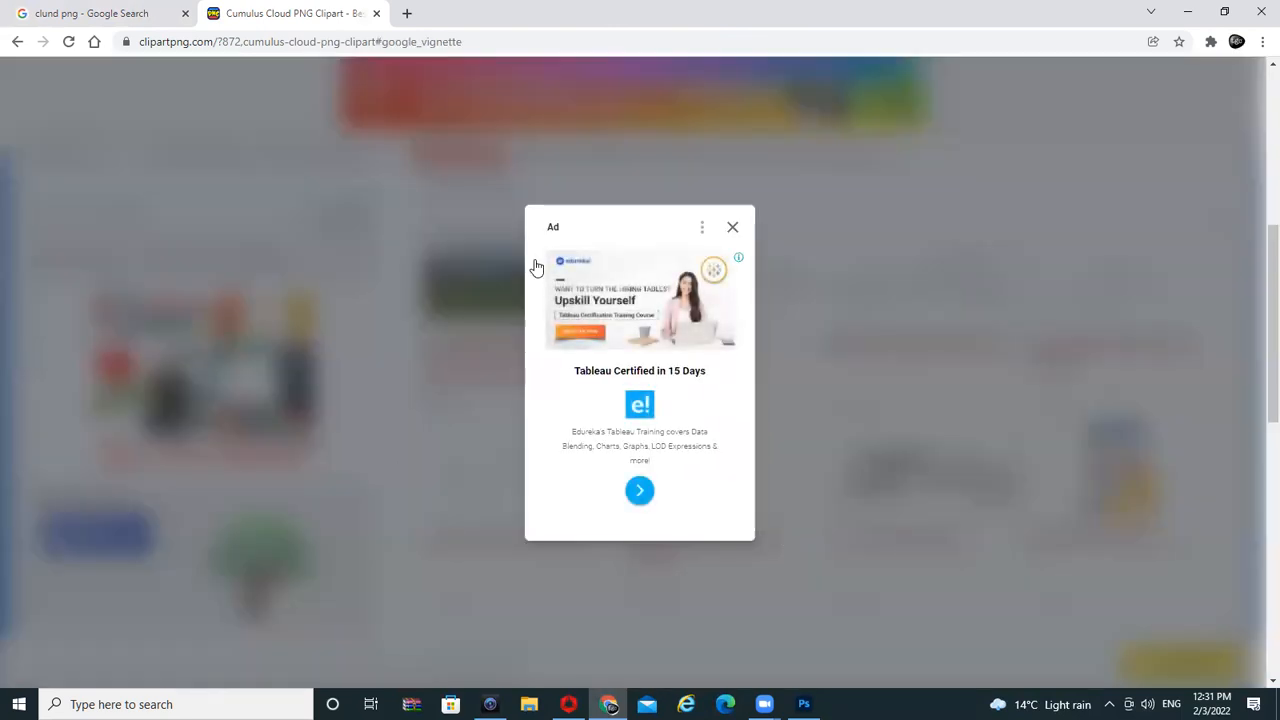
click(732, 205)
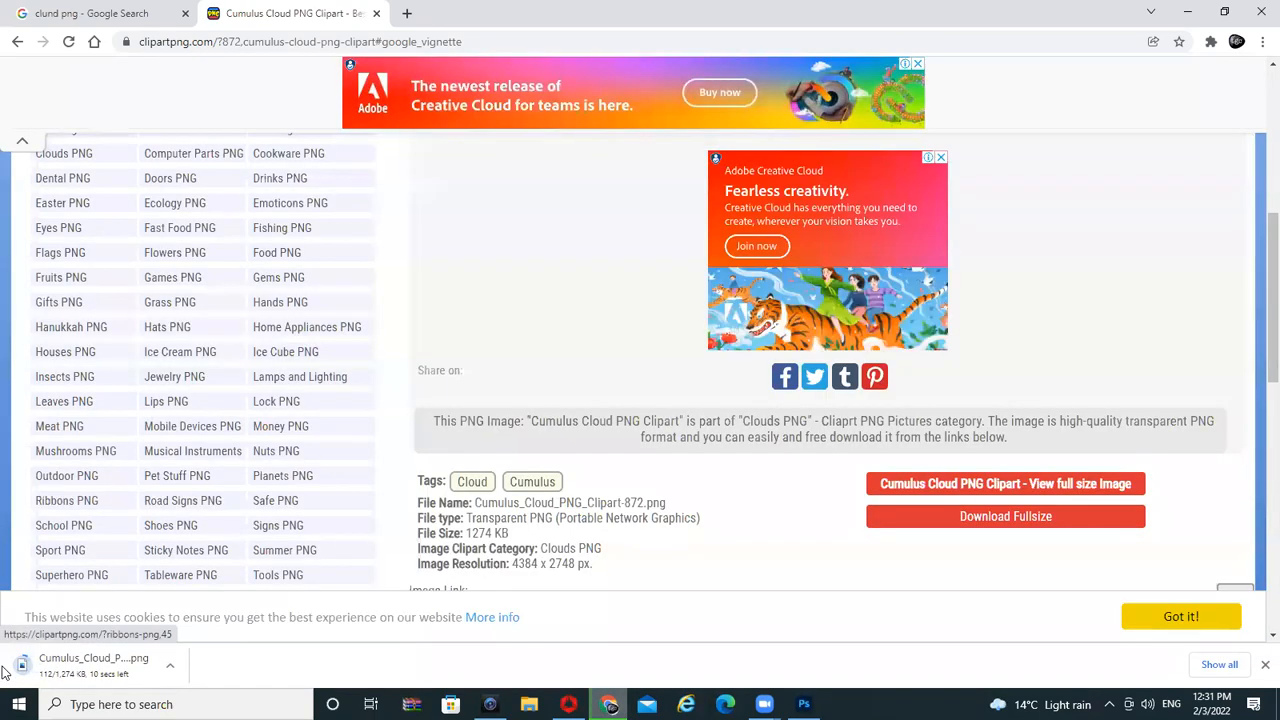
Show the downloaded Cumulus_Cloud_PNG_Clipart-872 file in its folder and place it into the Untitled-3 document in Photoshop
right_click(157, 676)
click(237, 612)
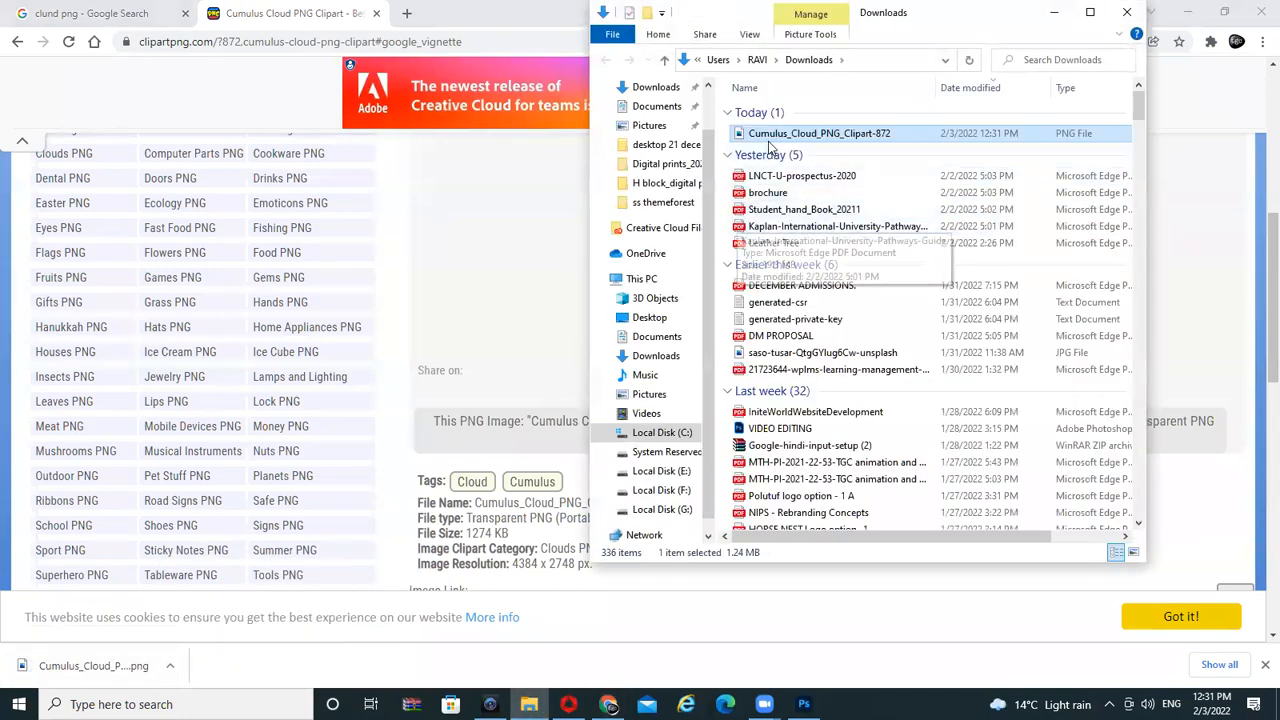
drag(746, 198, 278, 230)
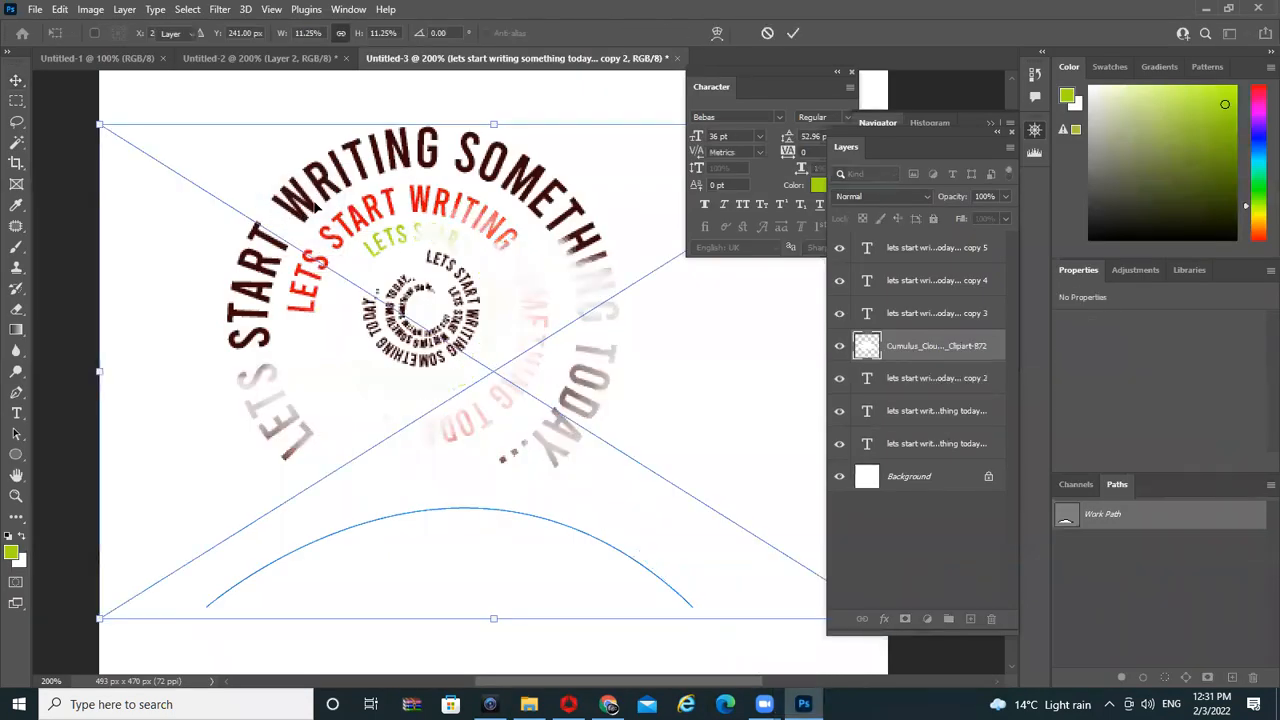
key(Return)
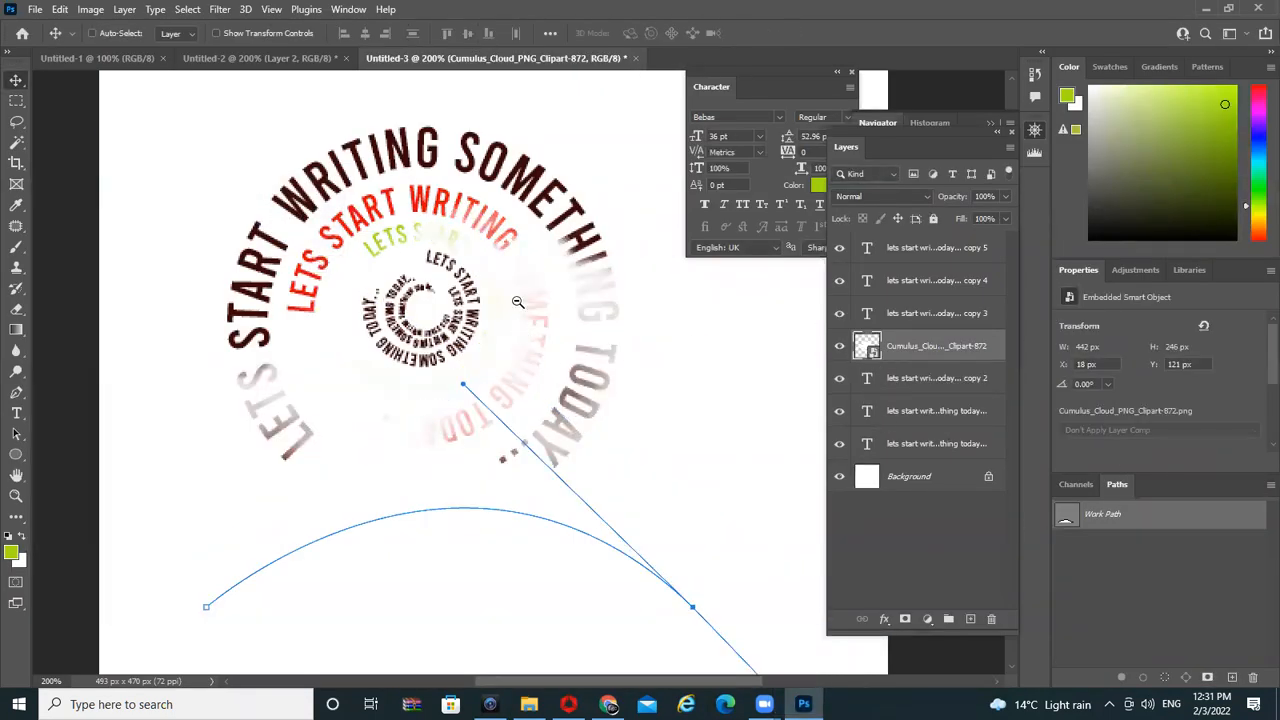
Move the placed cloud up to the canvas's top edge at X 9 px, Y 0 px
drag(517, 303, 824, 371)
drag(488, 312, 556, 246)
scroll(571, 247, down, 1)
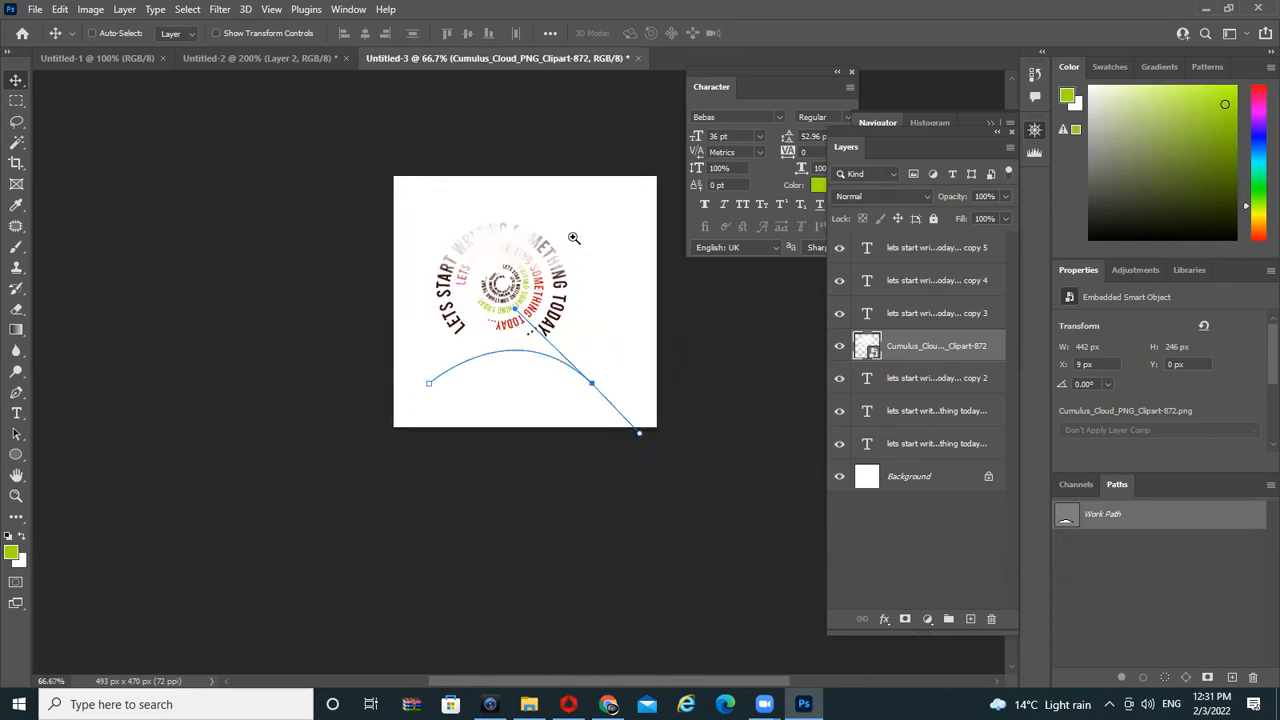
scroll(573, 237, up, 2)
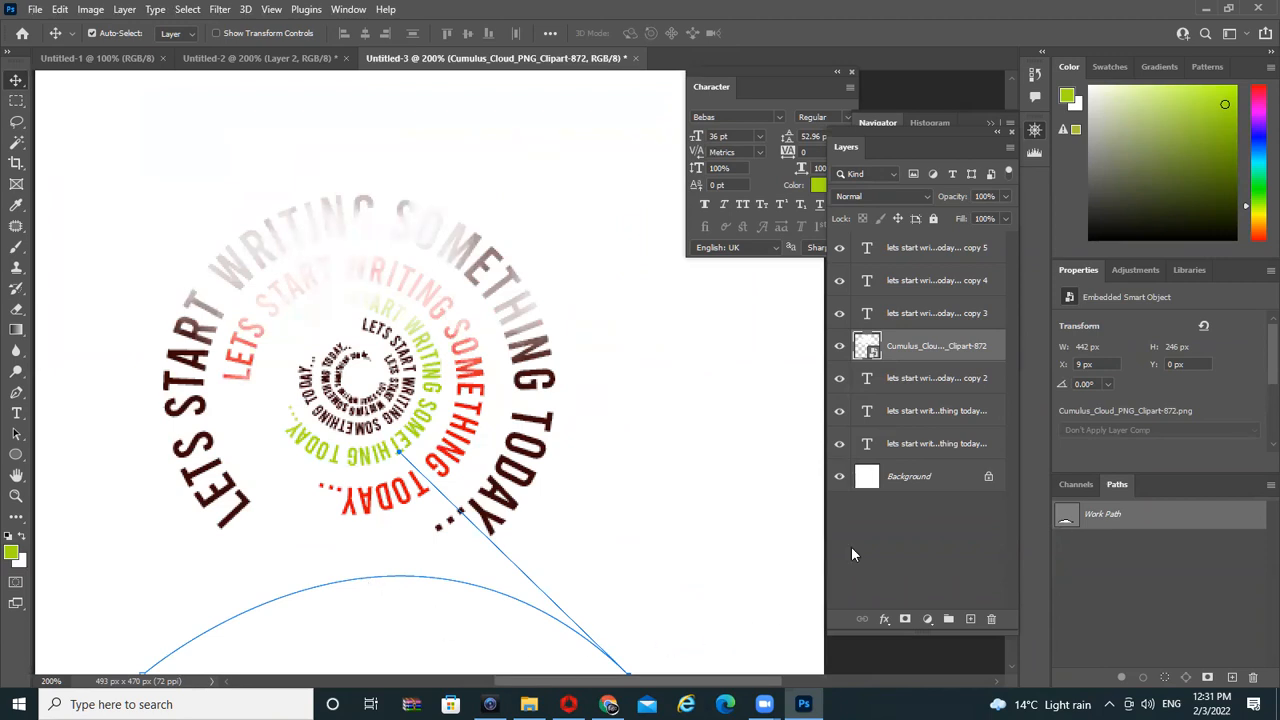
Open the cloud smart object's contents and set the foreground colour to light blue #6bbcea
double_click(870, 348)
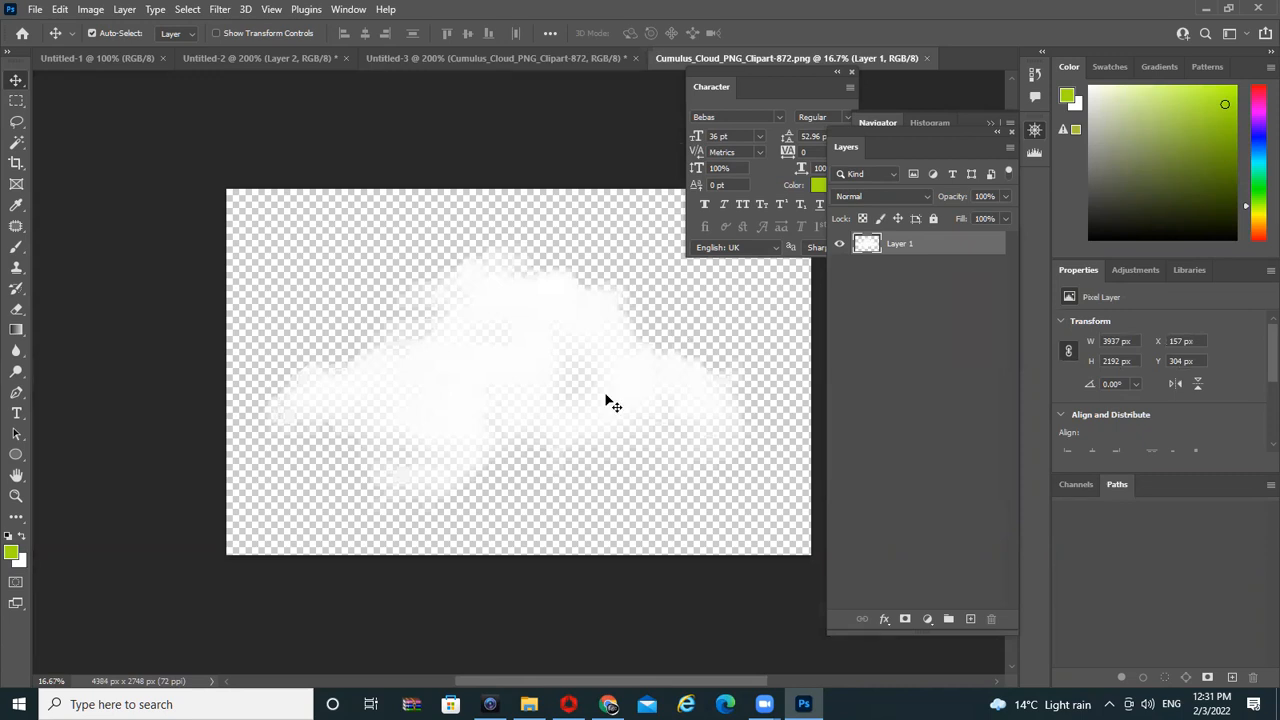
click(12, 551)
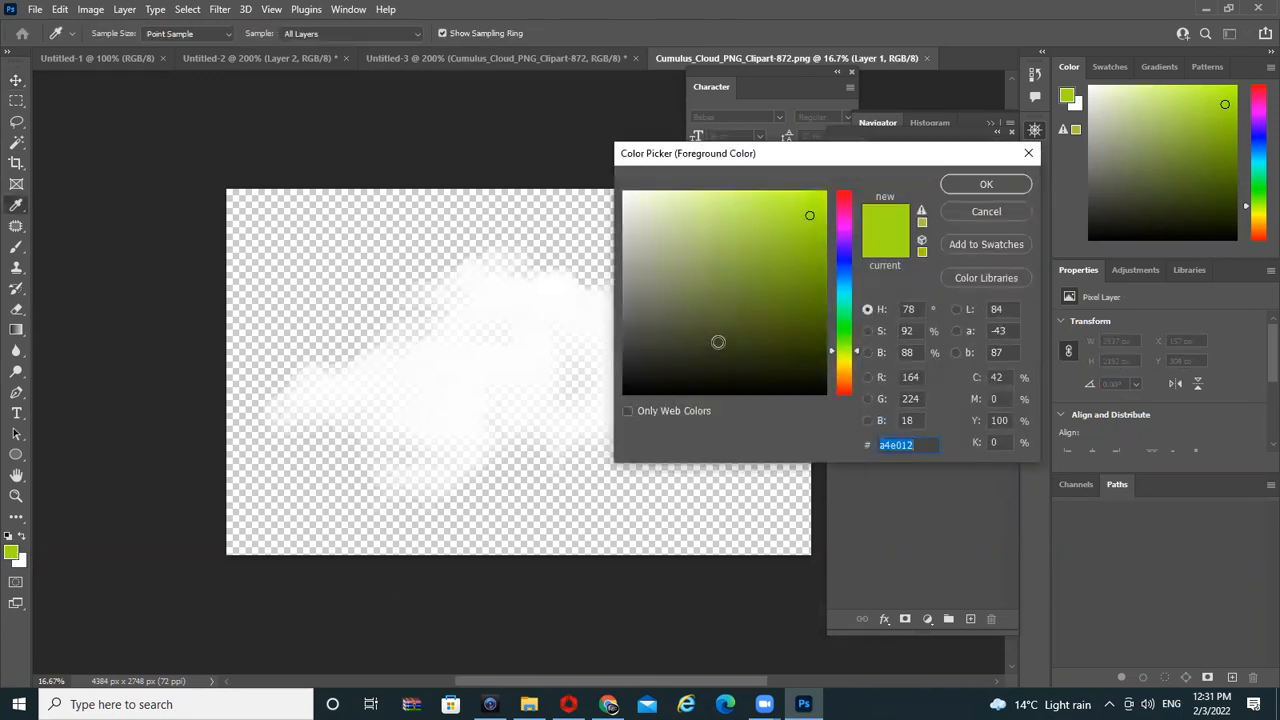
click(840, 250)
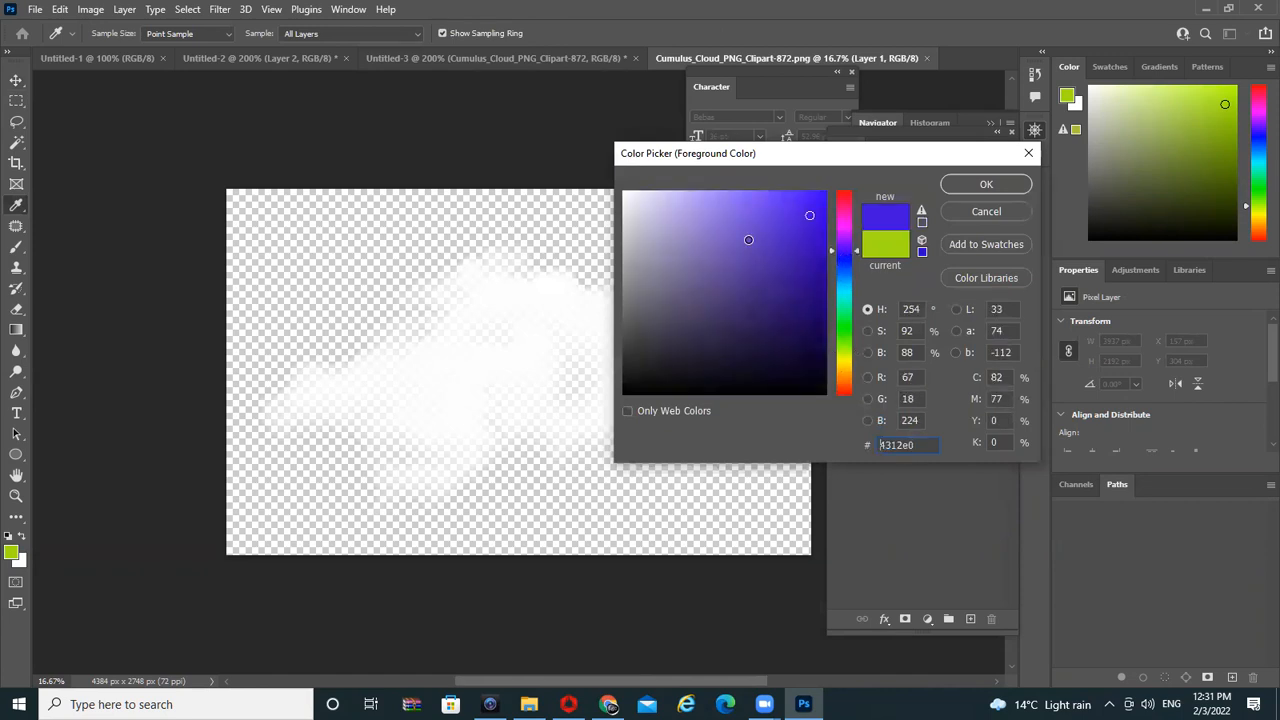
click(694, 198)
click(847, 293)
drag(744, 248, 733, 207)
click(845, 280)
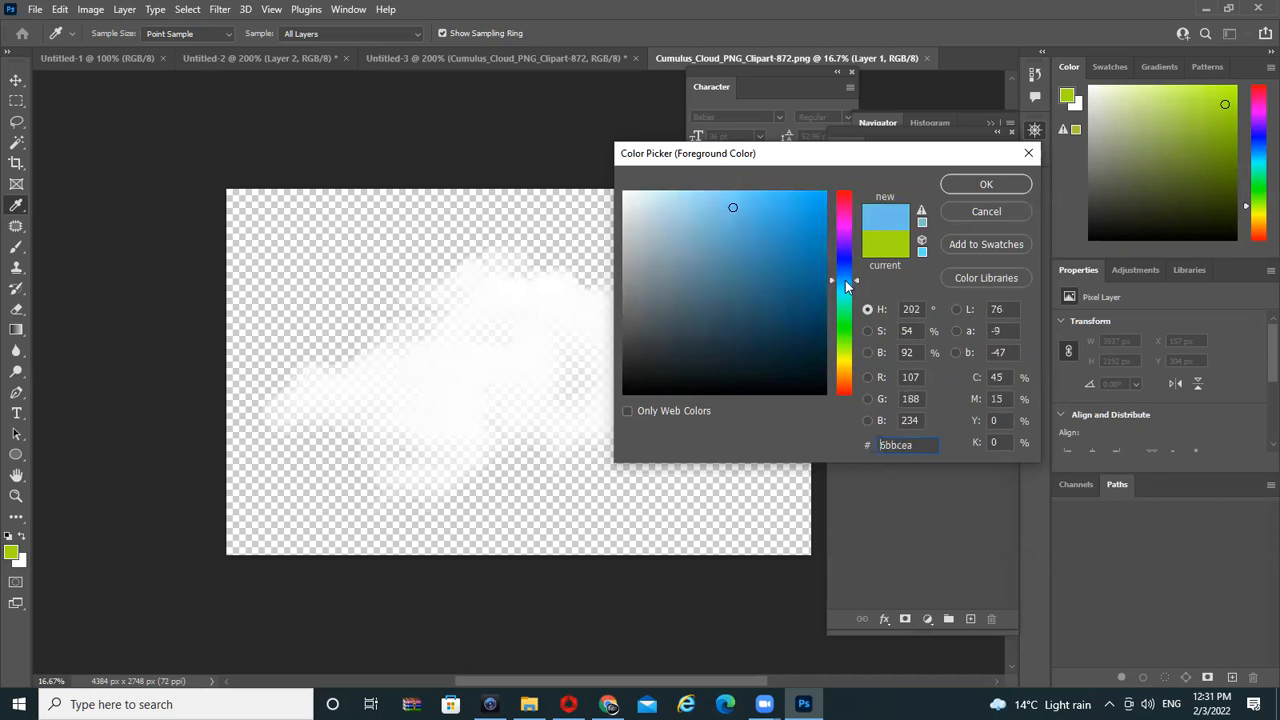
click(986, 184)
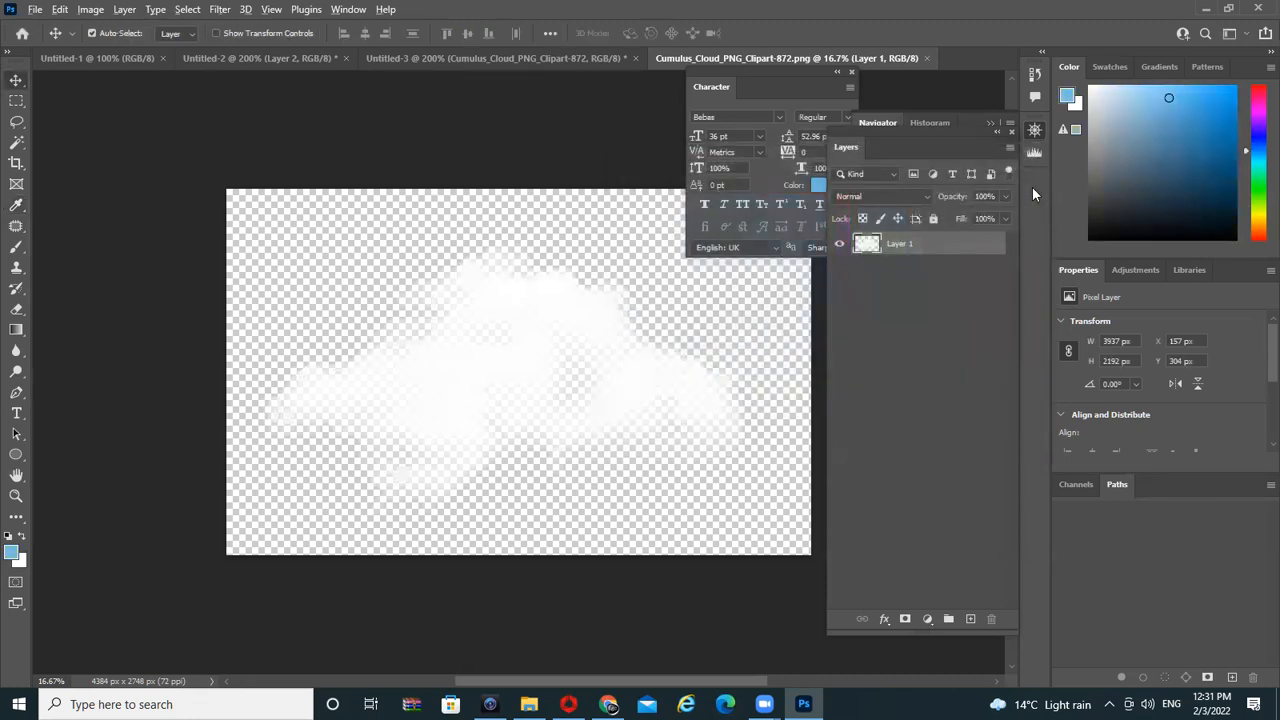
Fill only the cloud's existing pixels with the foreground colour, preserving transparency, and save and close the smart object's contents
key(alt+shift+BackSpace)
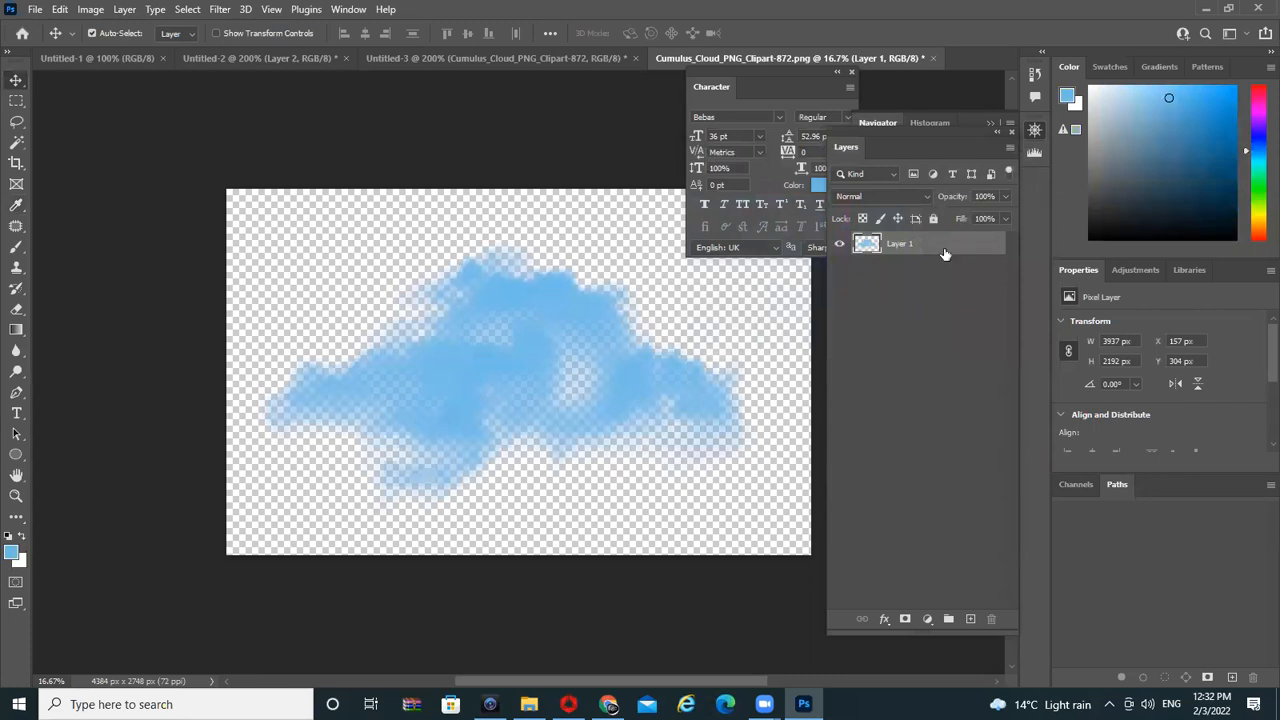
click(933, 58)
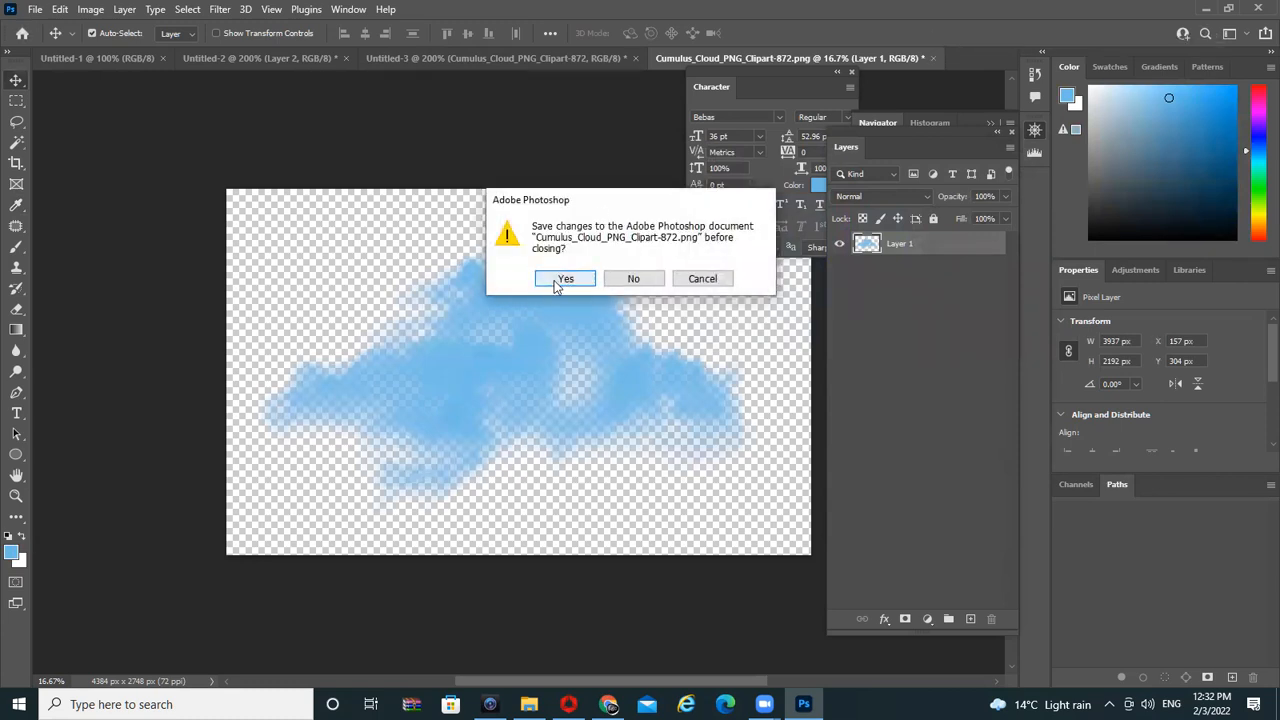
click(562, 280)
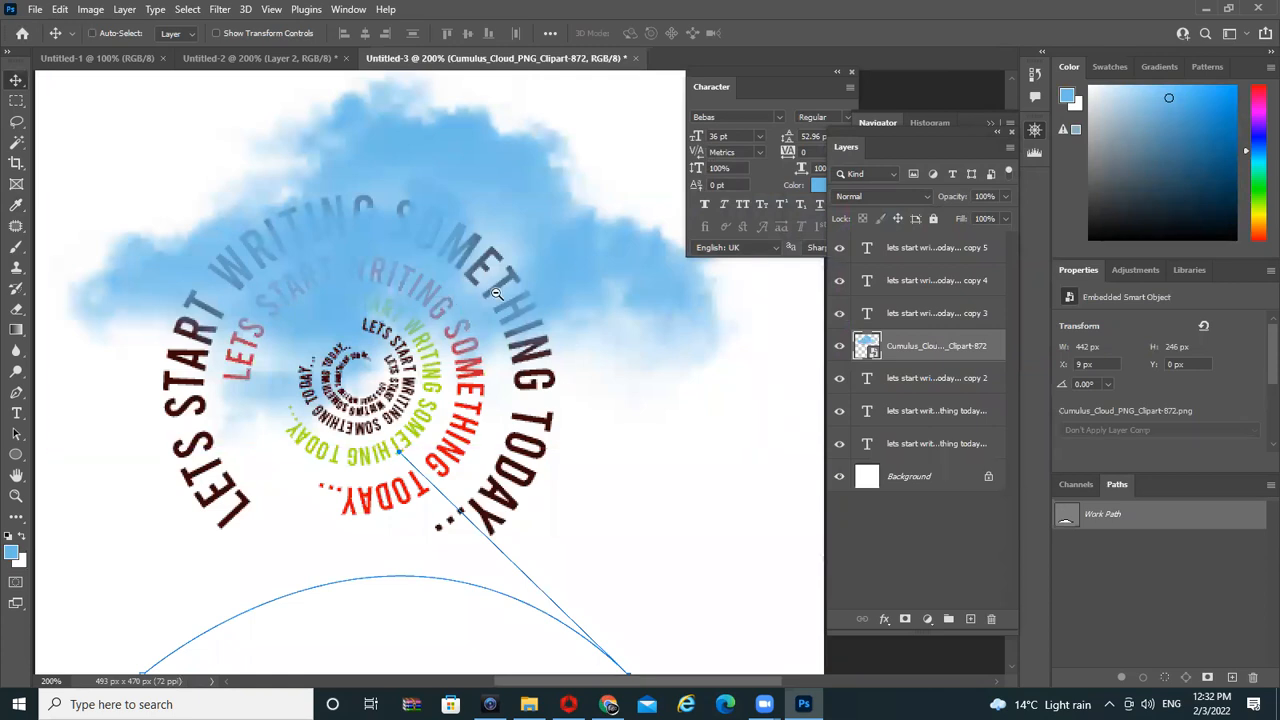
Move the blue cloud layer further up over the canvas's top edge, to X 2 px, Y -36 px
key(ctrl+minus)
drag(538, 267, 486, 207)
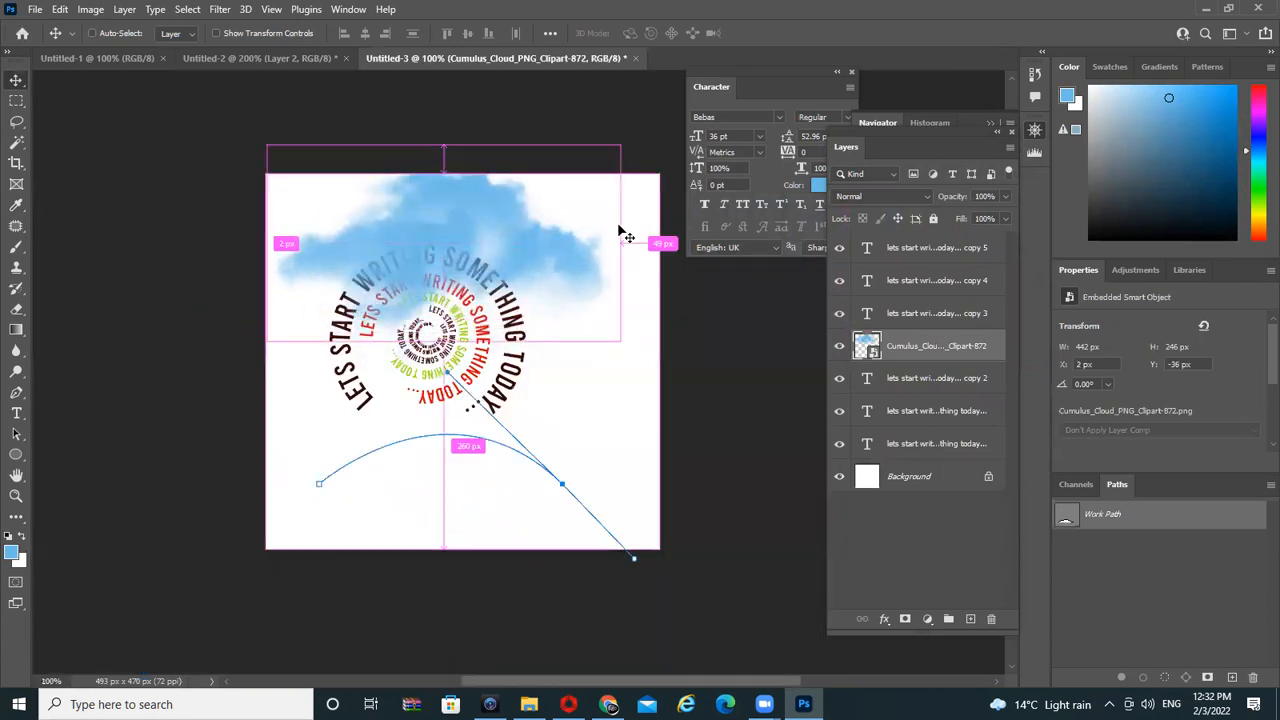
Delete the leftover arc-shaped work path below the text spiral
key(ctrl+t)
key(Return)
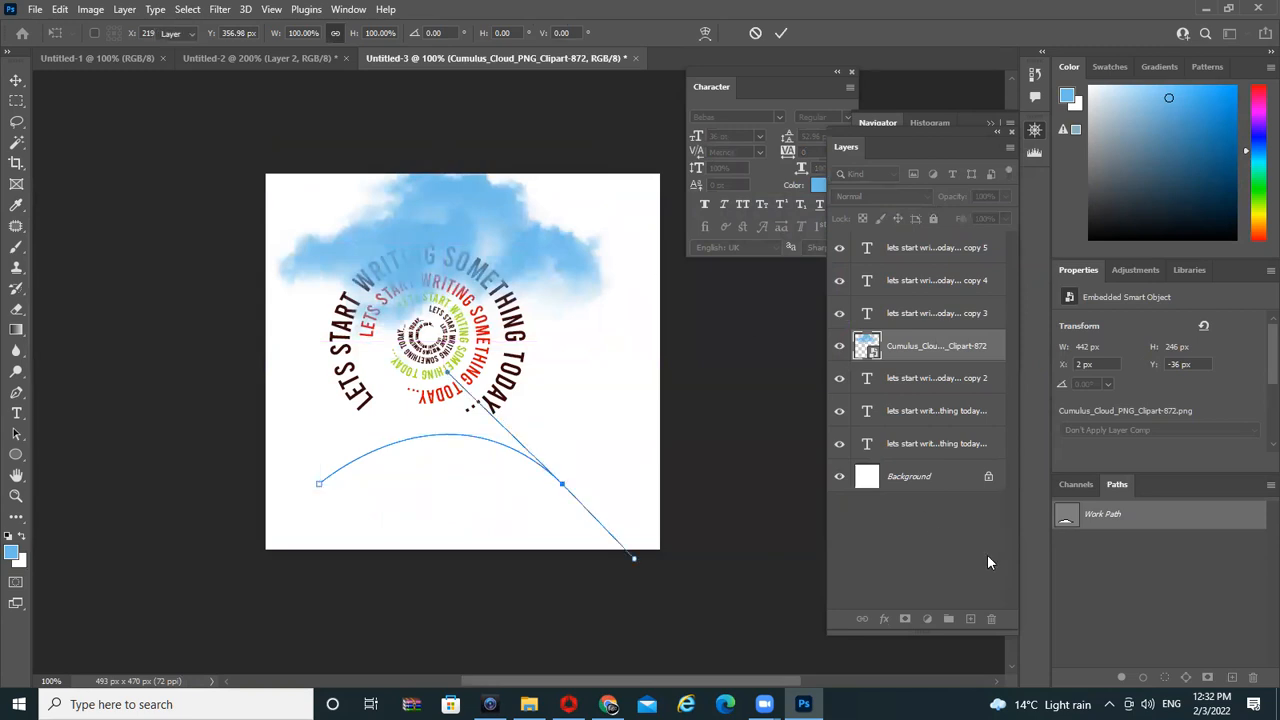
drag(1140, 514, 1253, 677)
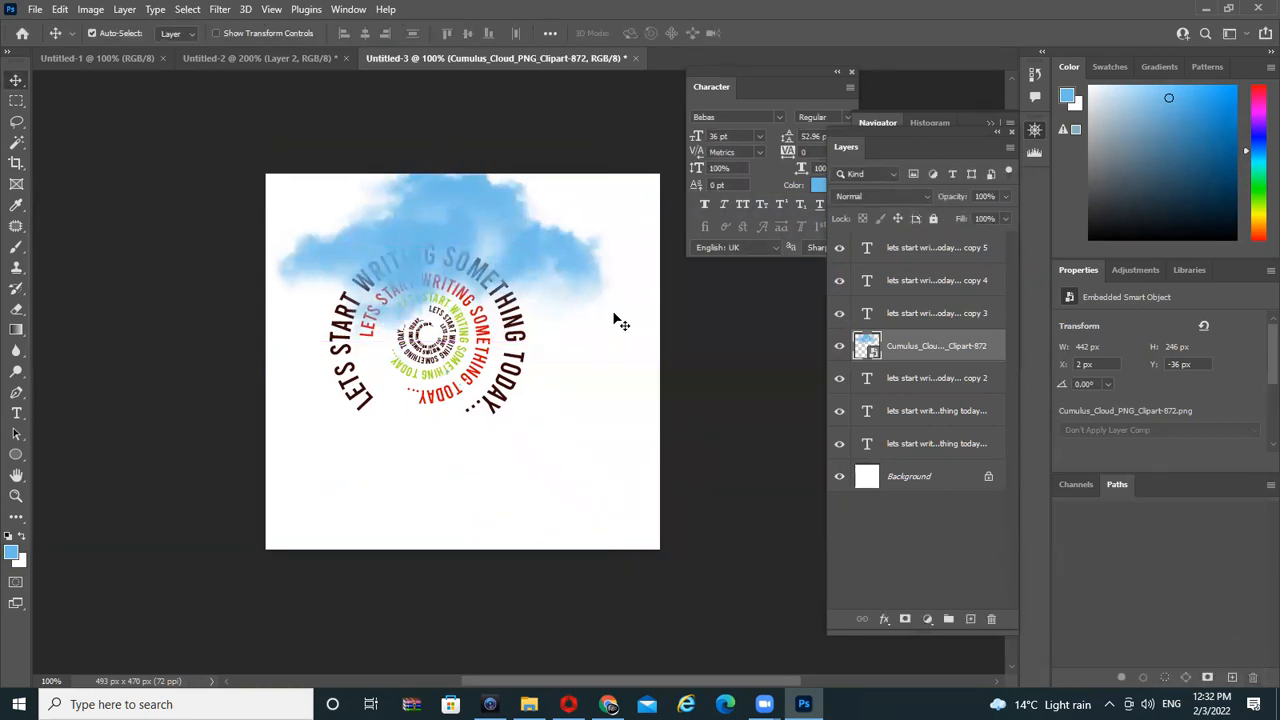
Scale the blue cloud down to 229 x 128 px near the canvas's upper-left corner and place a duplicate at X 230 px, Y 23 px
drag(497, 232, 600, 463)
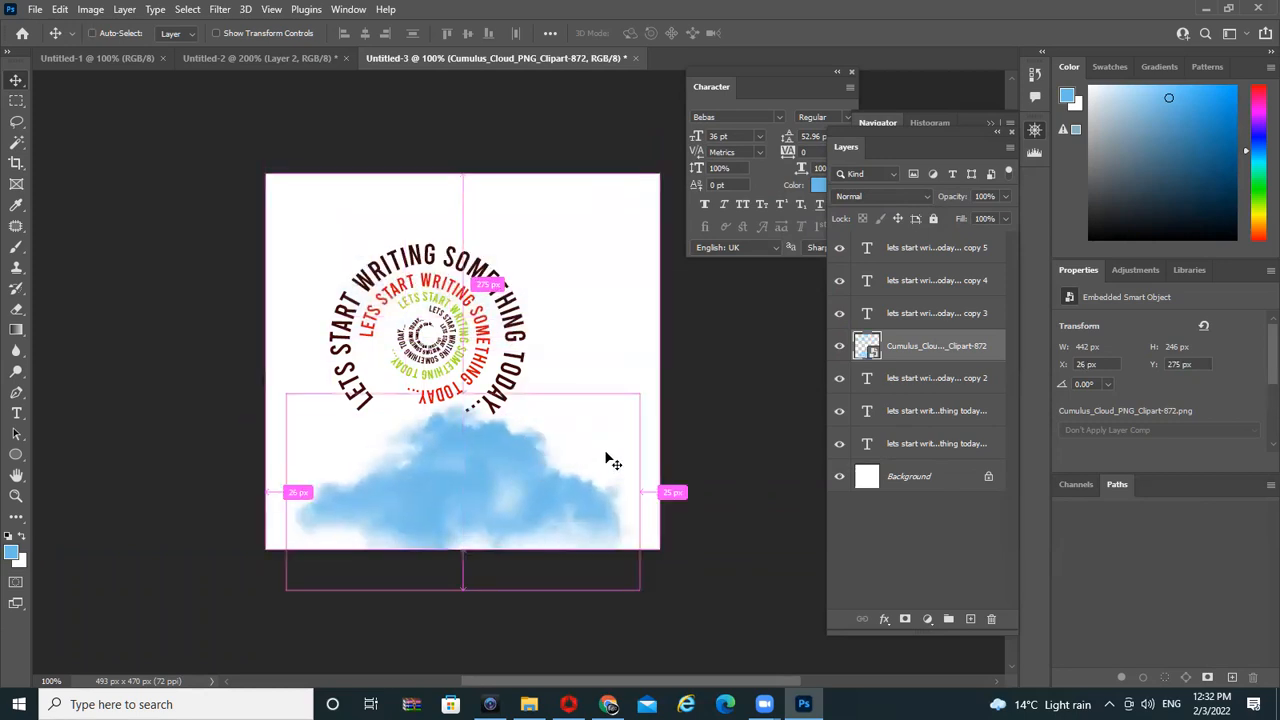
key(ctrl+t)
drag(663, 368, 475, 485)
key(Return)
drag(405, 550, 557, 234)
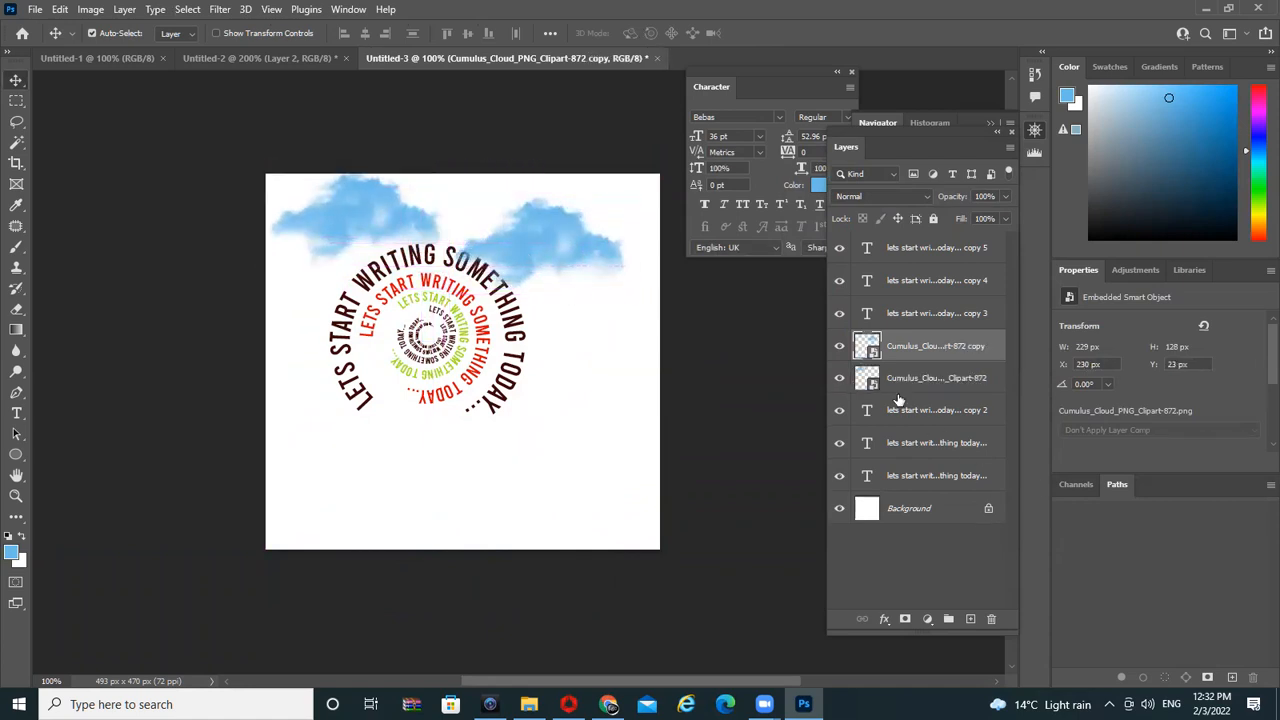
Open the duplicate cloud smart object's contents and set the foreground colour to blue #6baaea
double_click(868, 348)
click(12, 553)
click(843, 334)
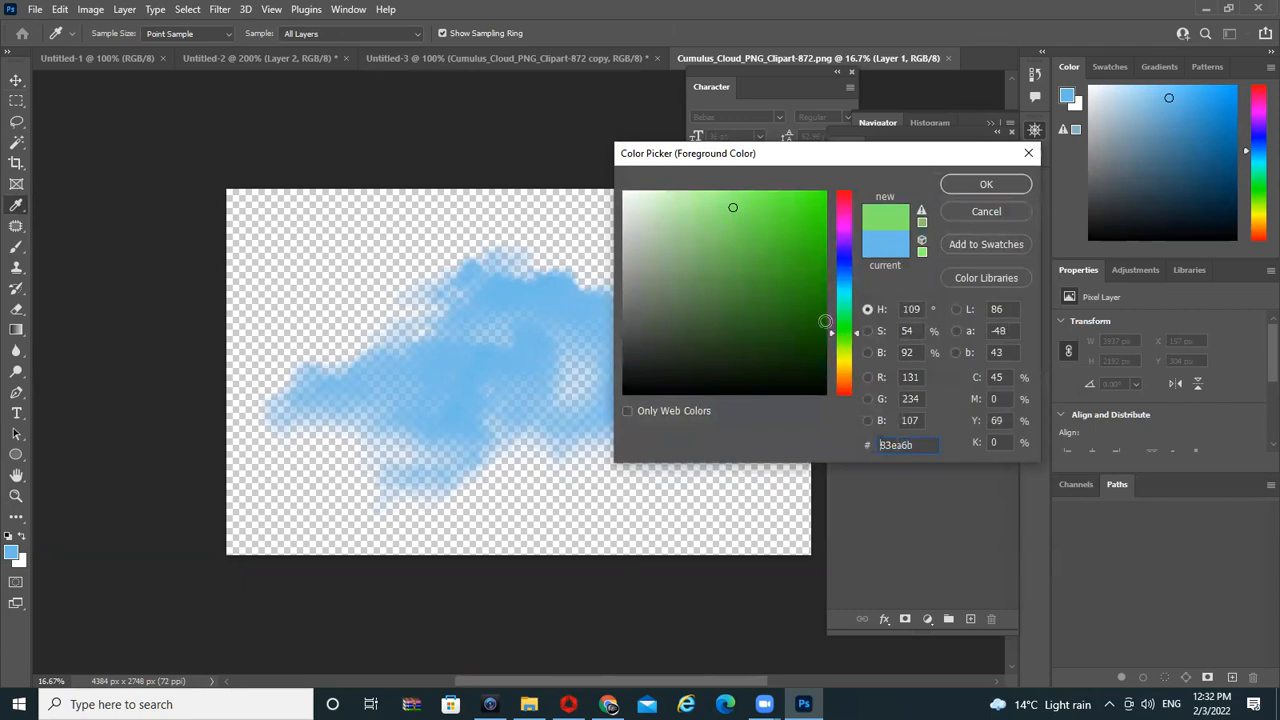
click(848, 362)
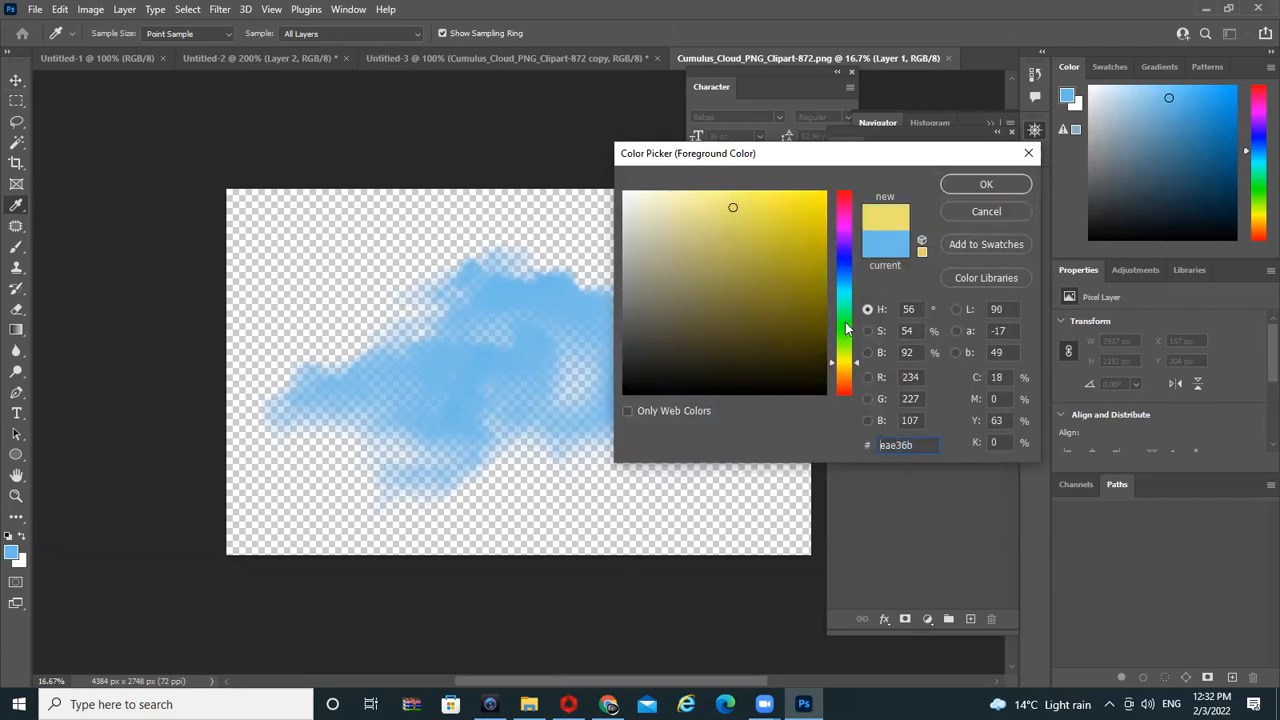
click(849, 278)
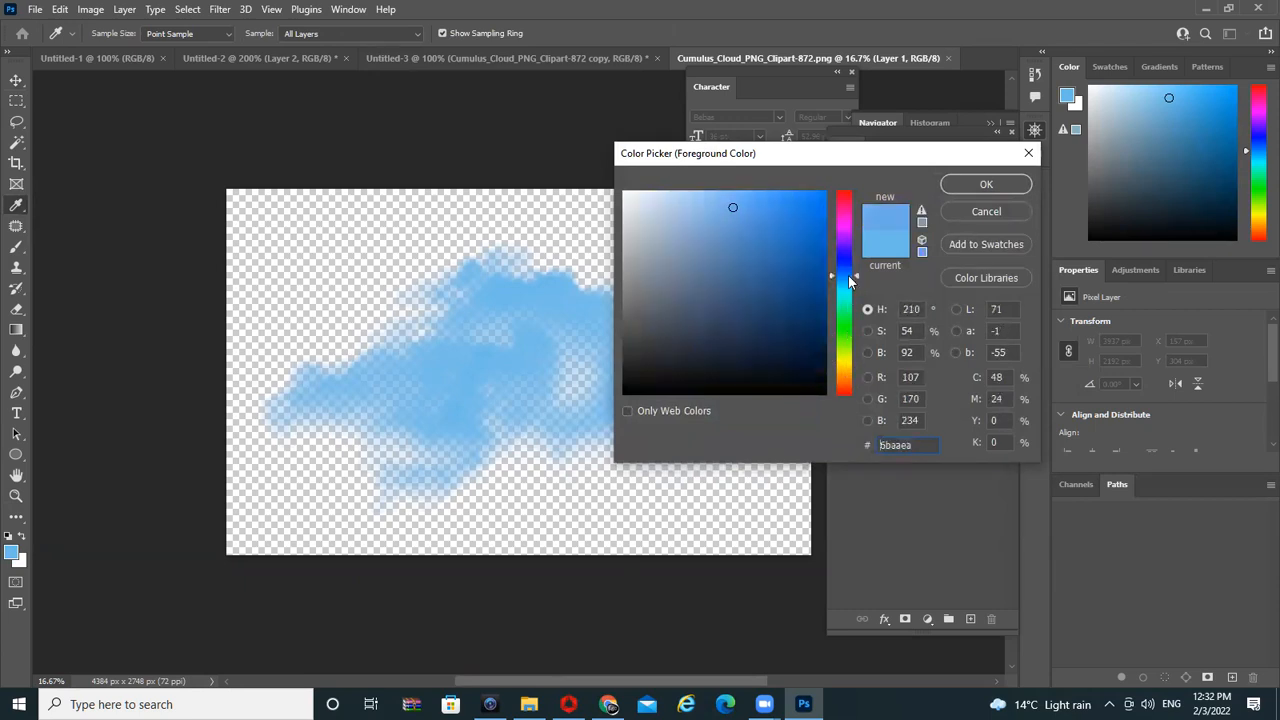
click(986, 184)
Recolour only the cloud's existing pixels with the foreground colour, then save and close the smart object's contents
key(v)
key(alt+shift+BackSpace)
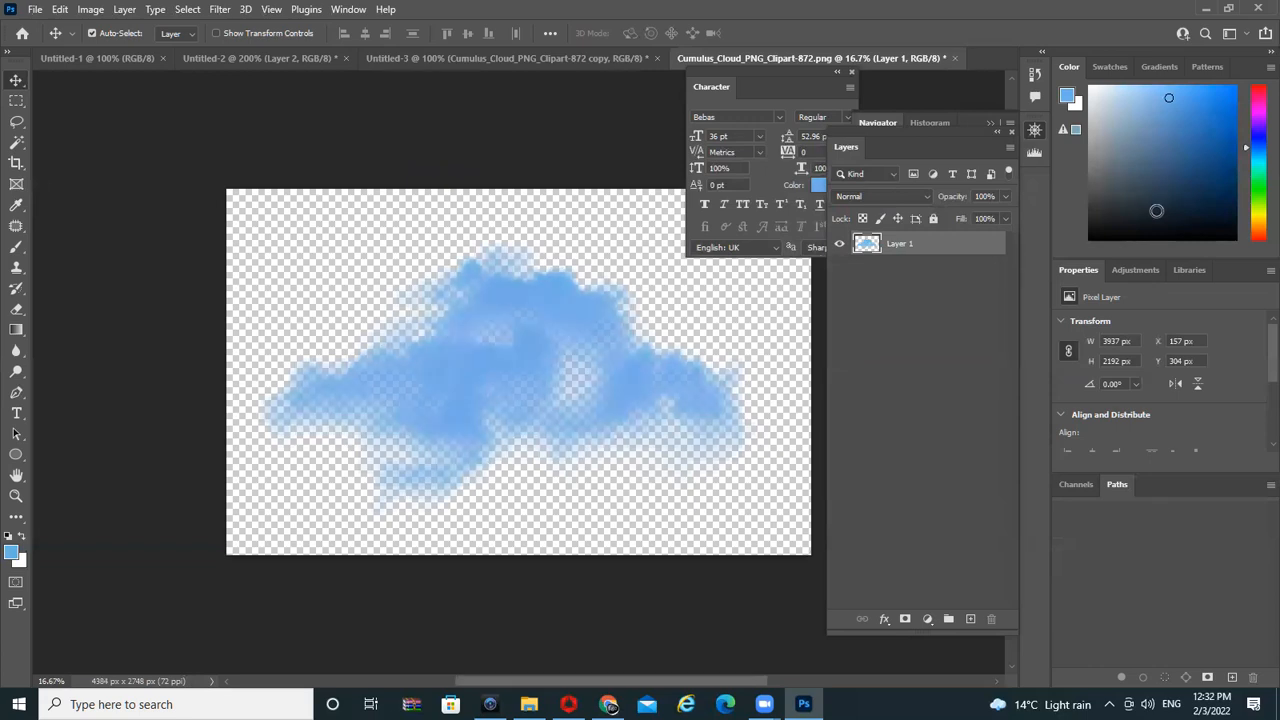
click(957, 58)
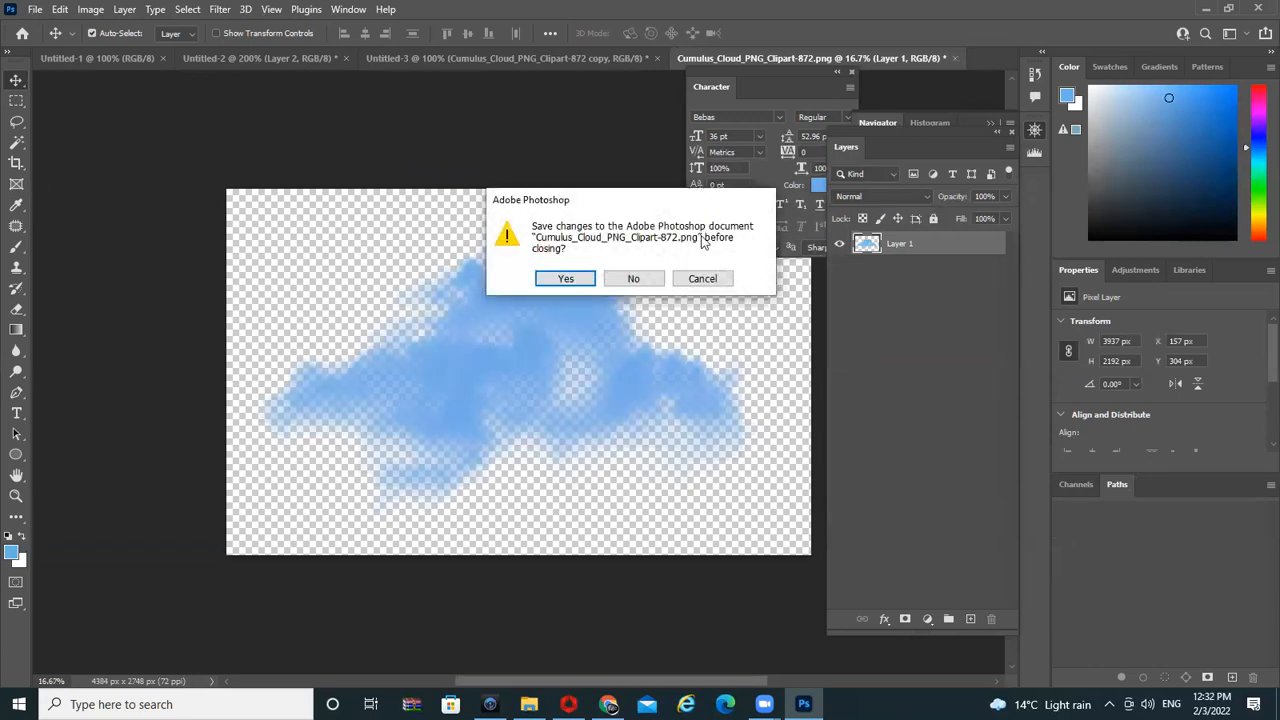
click(569, 358)
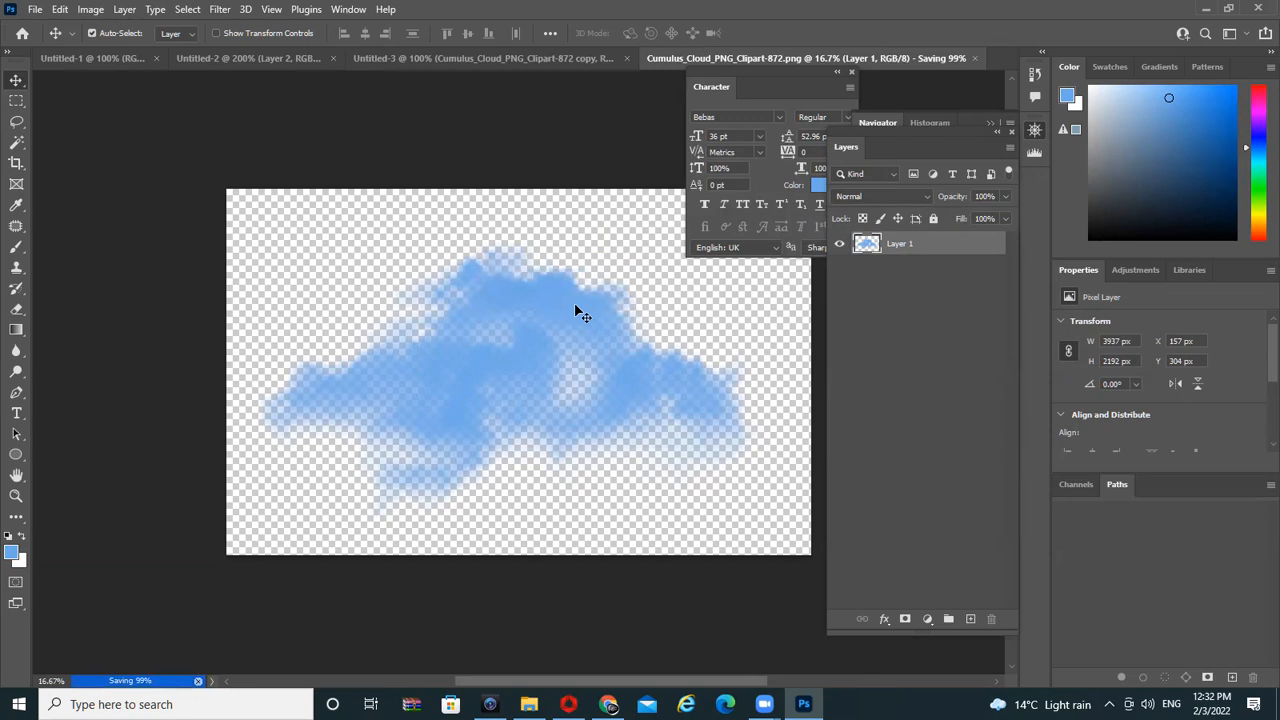
Move the duplicate cloud below the text spiral, to X 145 px, Y 336 px
mouse_move(507, 240)
mouse_down()
mouse_move(550, 238)
mouse_move(505, 238)
mouse_move(530, 238)
mouse_move(490, 380)
mouse_move(335, 190)
mouse_move(534, 197)
mouse_move(530, 227)
mouse_move(556, 250)
mouse_move(413, 483)
mouse_move(495, 255)
mouse_move(524, 251)
mouse_up()
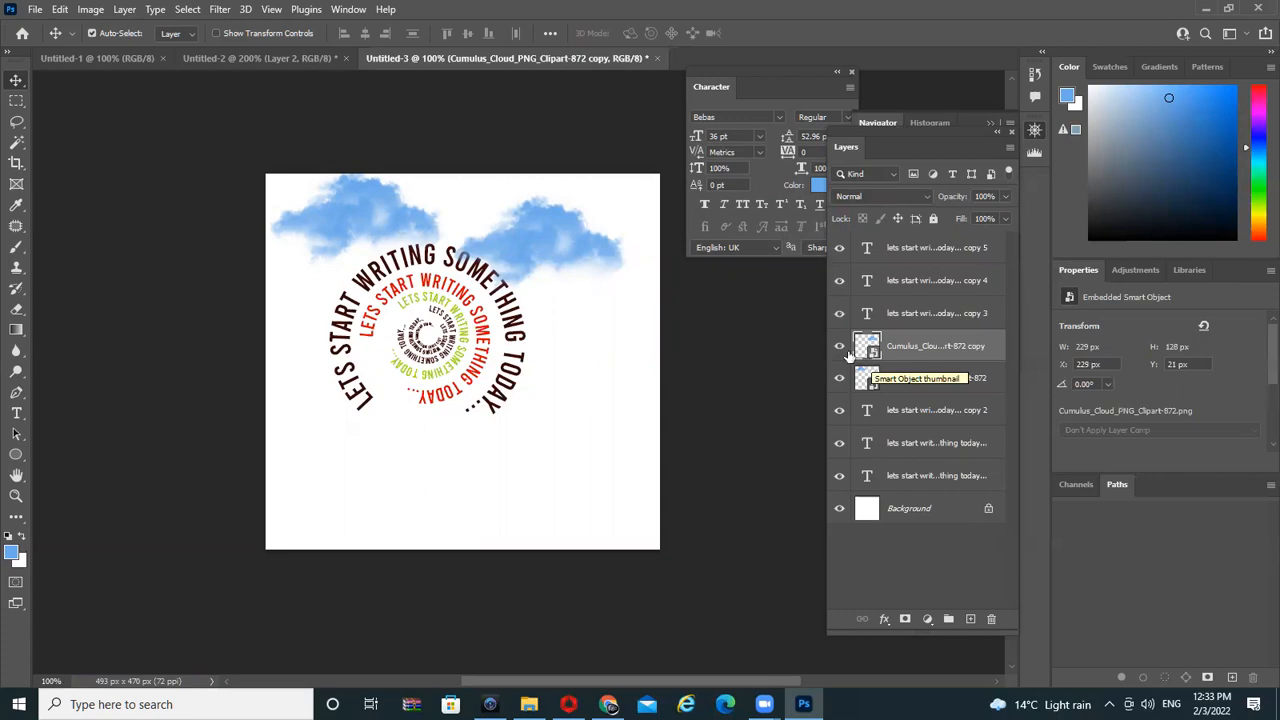
drag(551, 257, 479, 505)
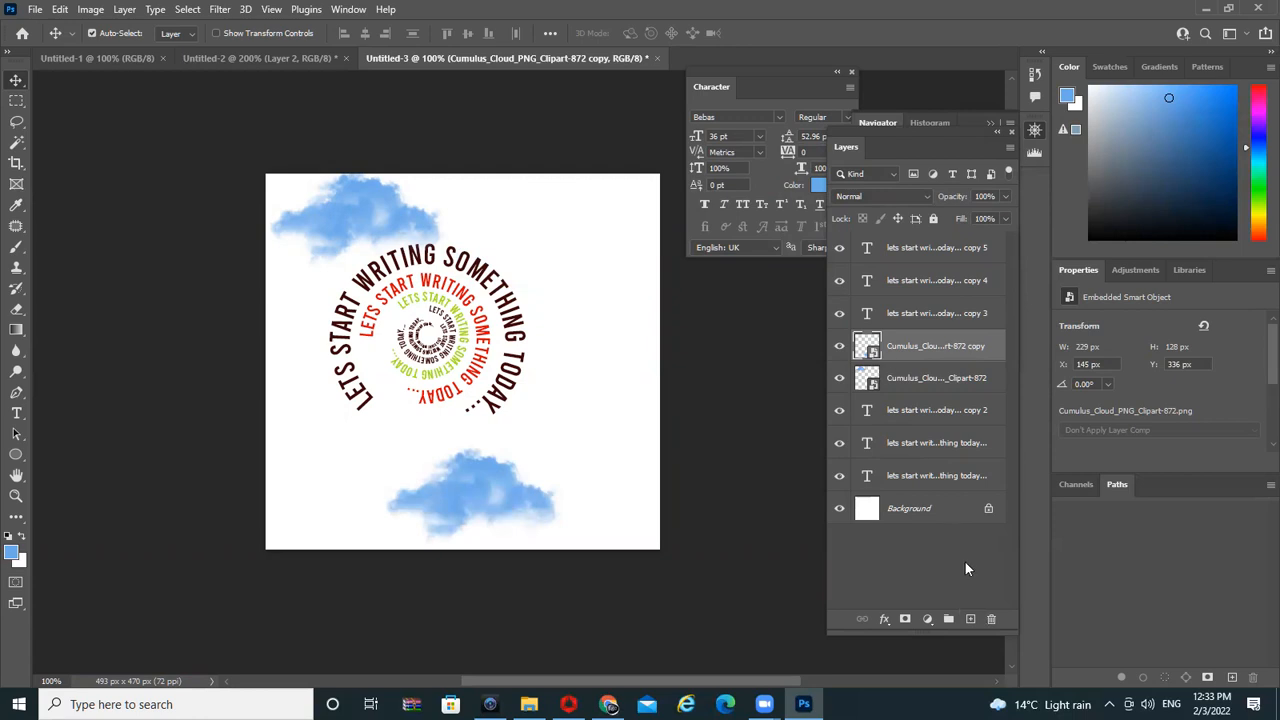
Add an empty layer above the duplicate cloud and merge the two into a single pixel layer
click(968, 620)
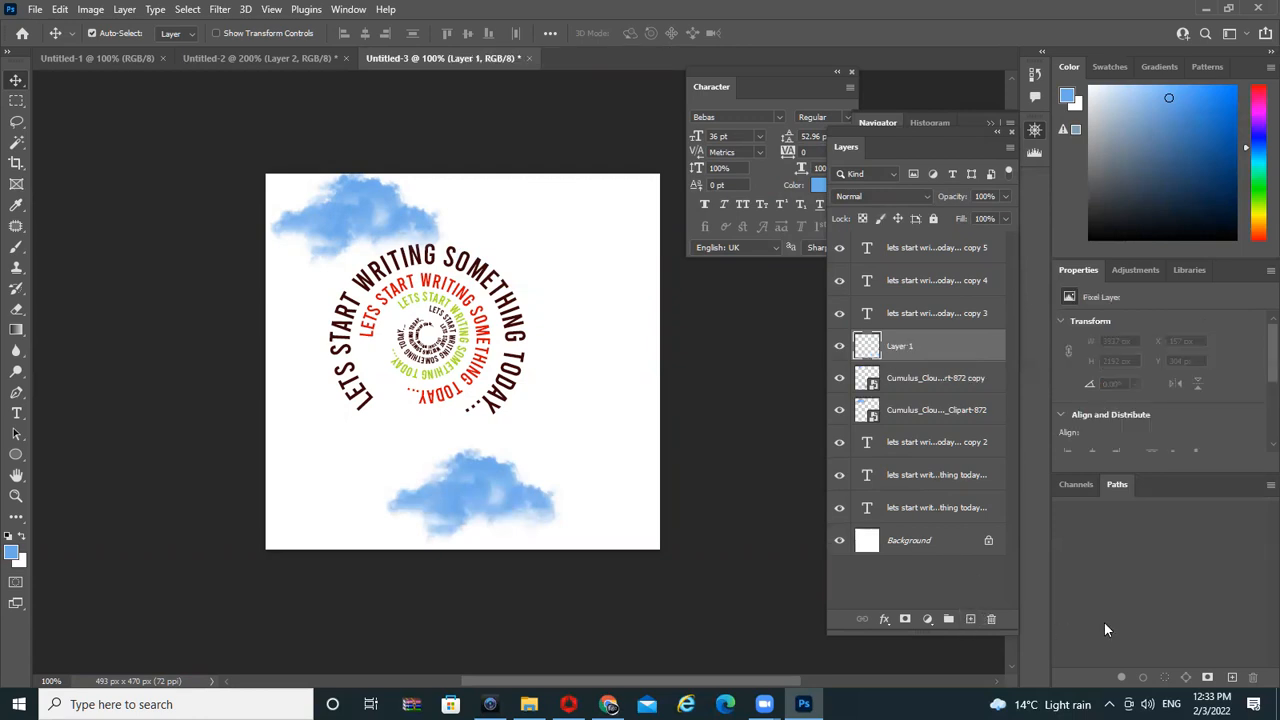
shift+click(926, 384)
click(932, 356)
shift+click(914, 388)
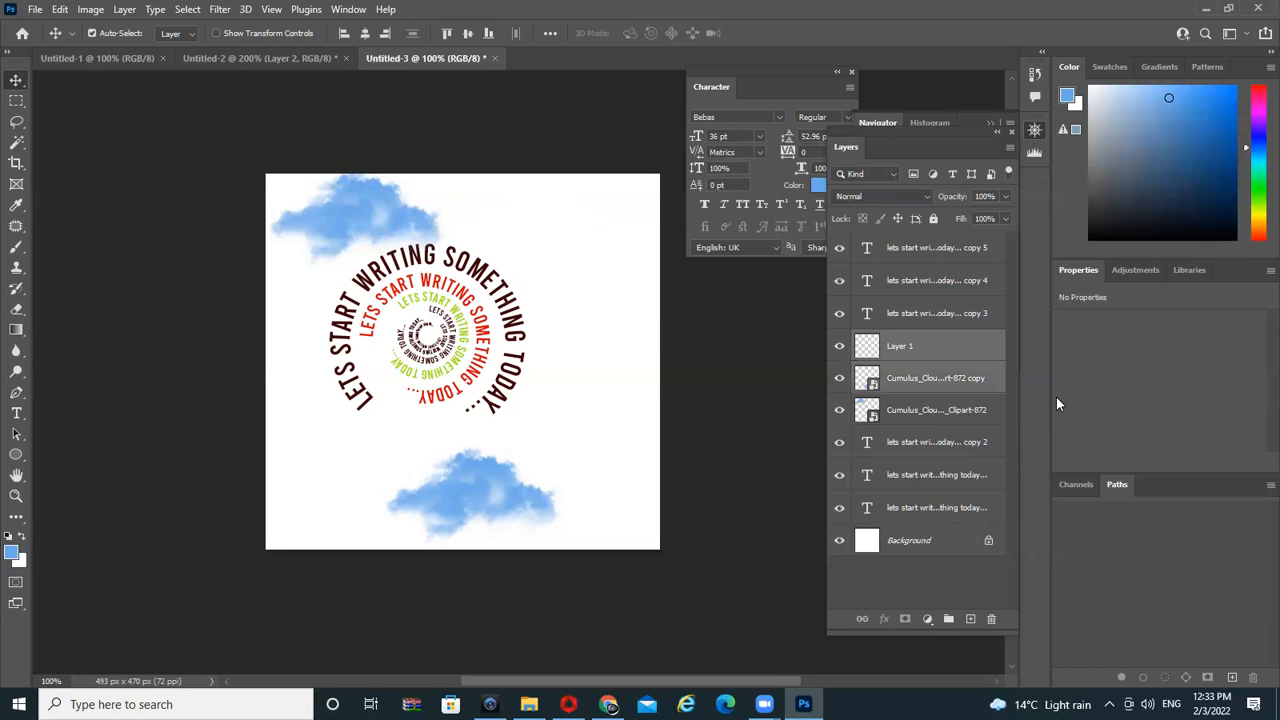
right_click(922, 364)
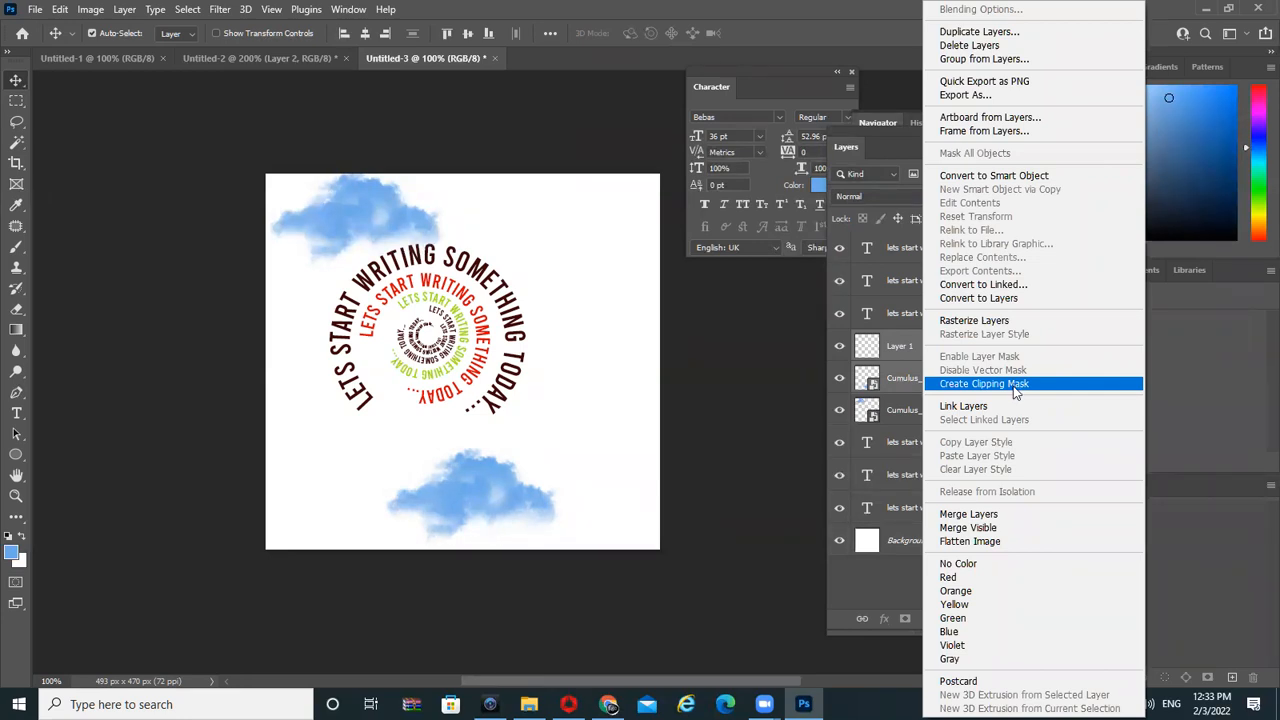
click(881, 562)
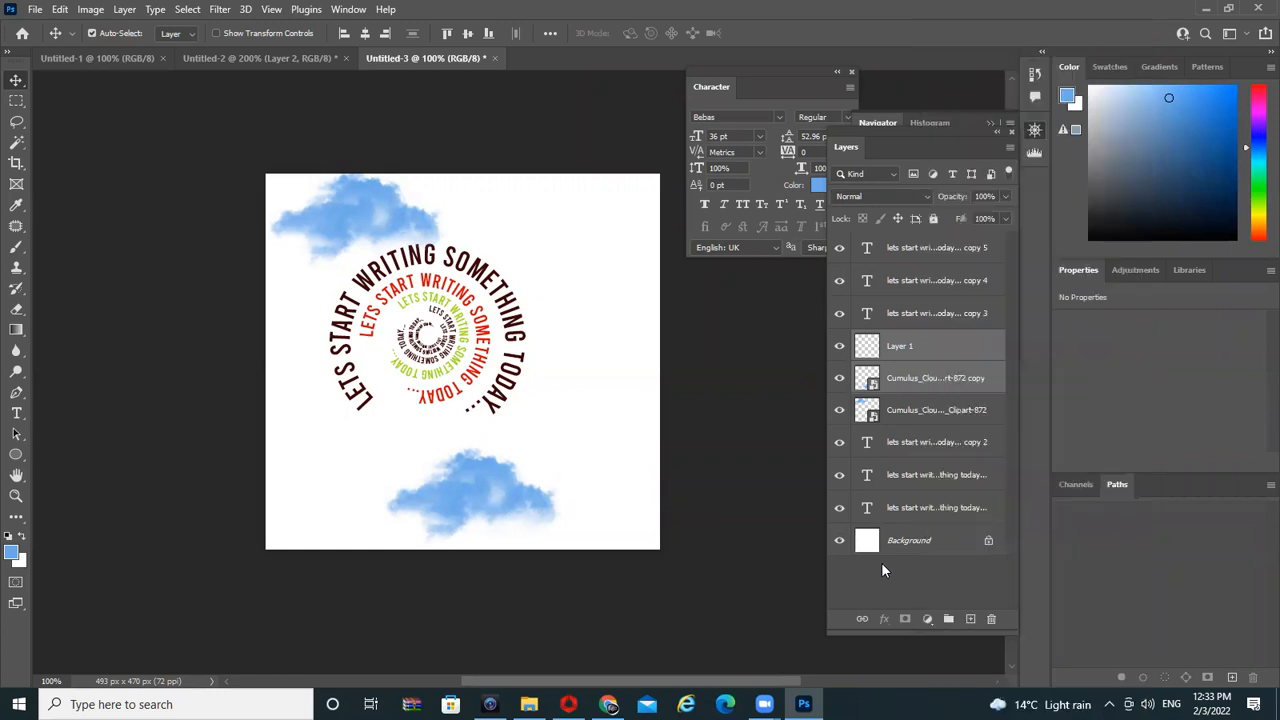
click(947, 347)
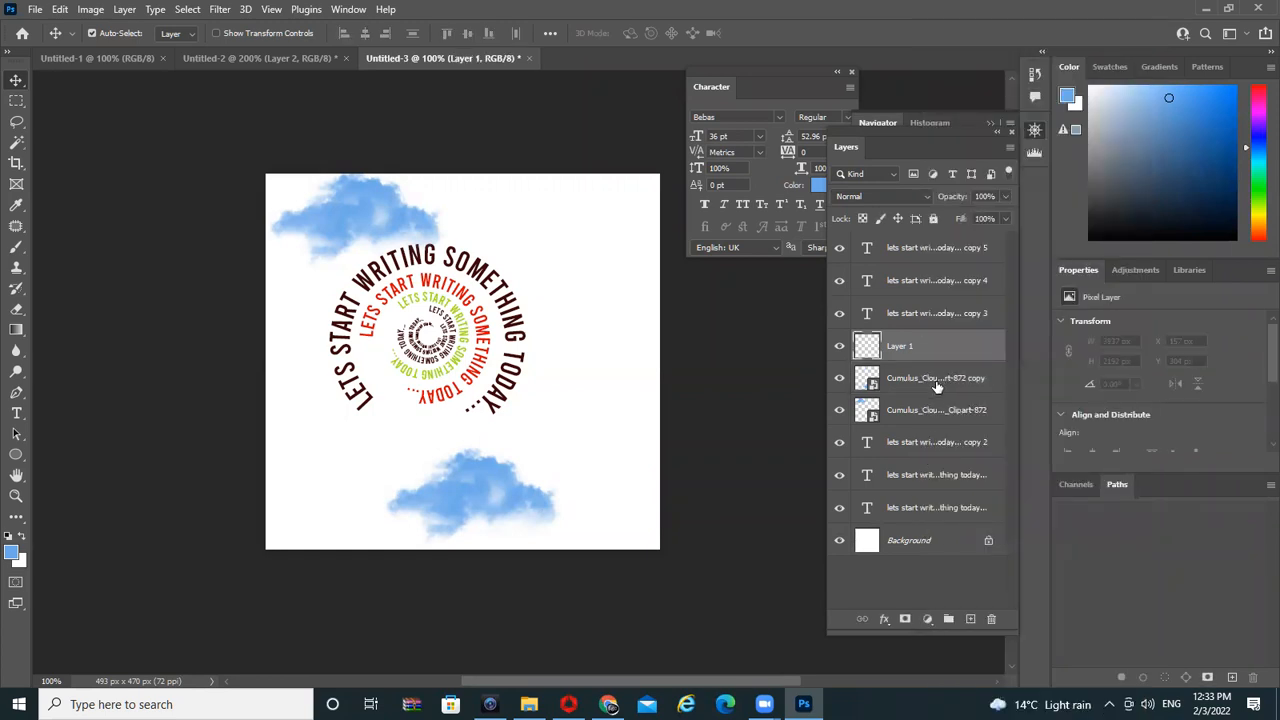
ctrl+click(937, 384)
click(946, 350)
ctrl+click(935, 380)
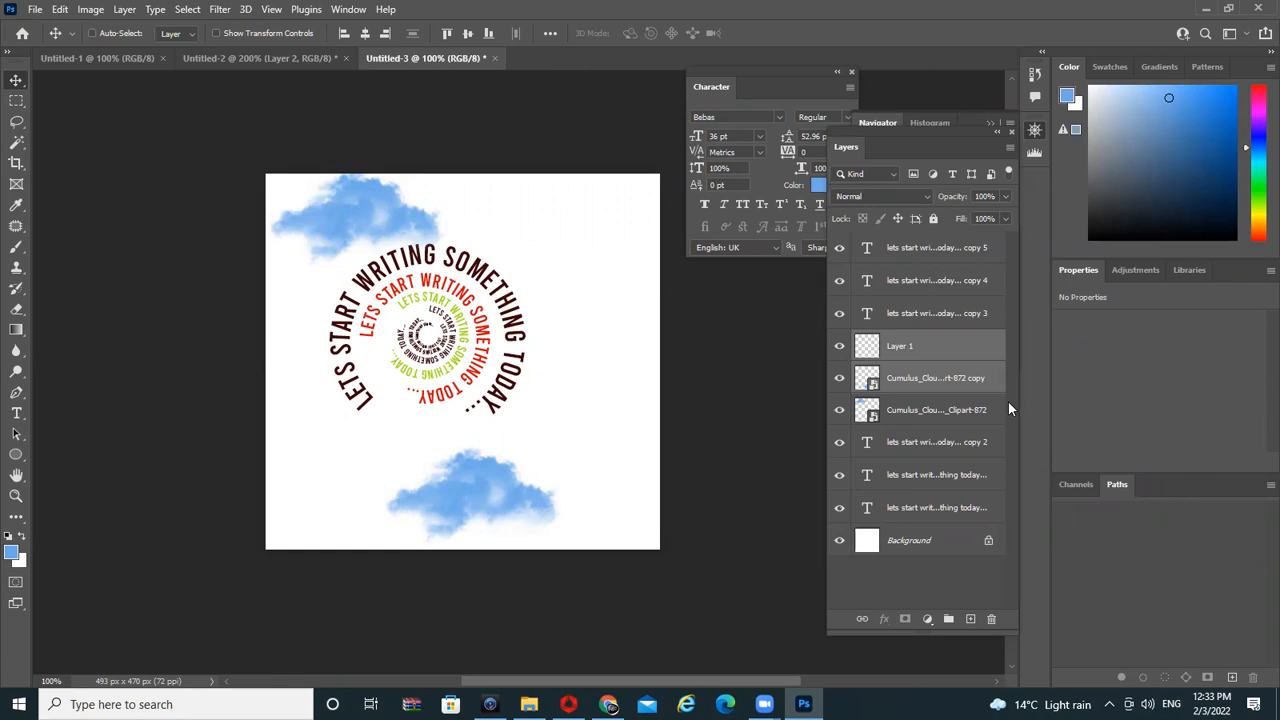
key(ctrl+e)
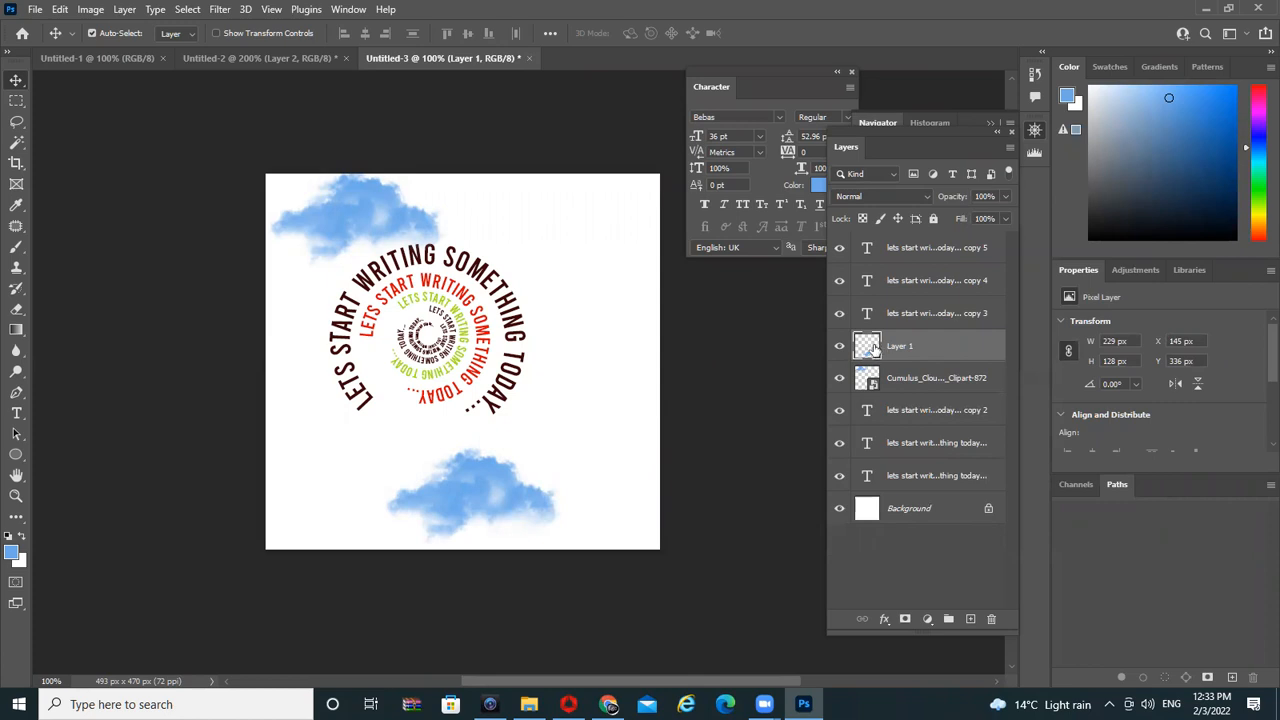
Set the foreground colour to pink-violet #d76bea and shift the merged cloud to X 165 px, Y 325 px
mouse_move(496, 478)
mouse_down()
mouse_move(598, 195)
mouse_move(432, 500)
mouse_move(540, 475)
mouse_move(481, 486)
mouse_up()
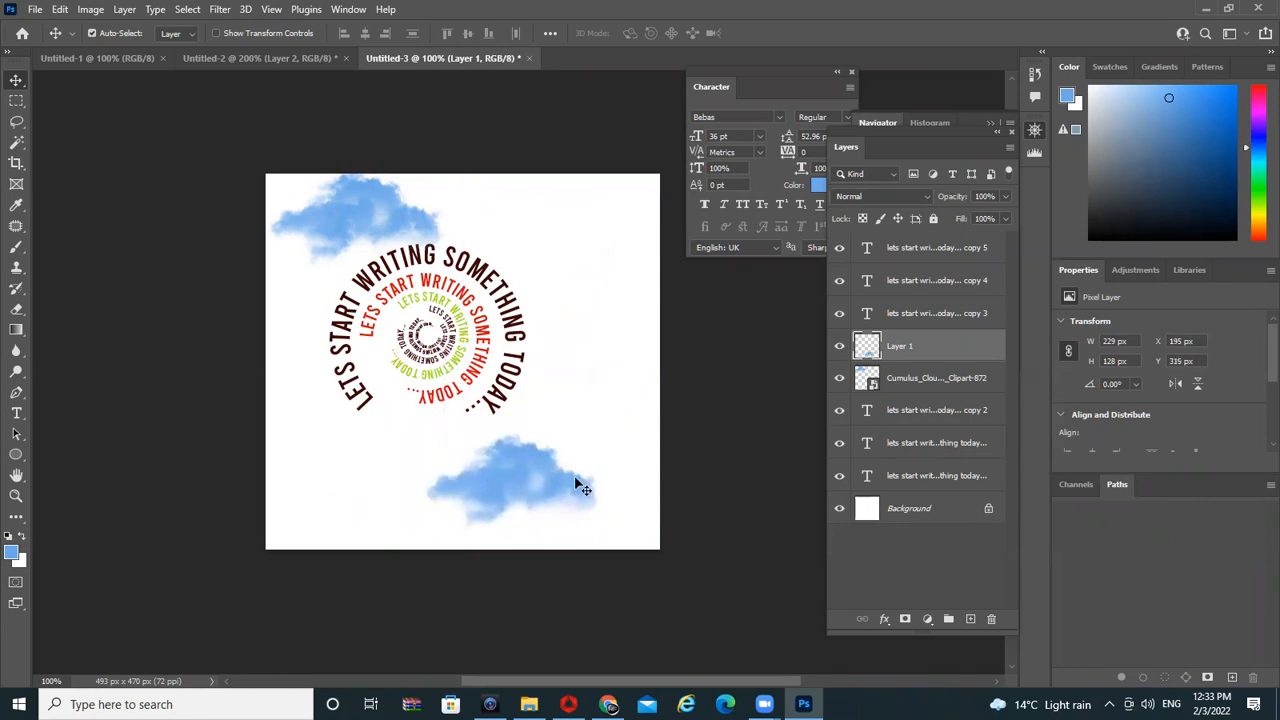
click(12, 553)
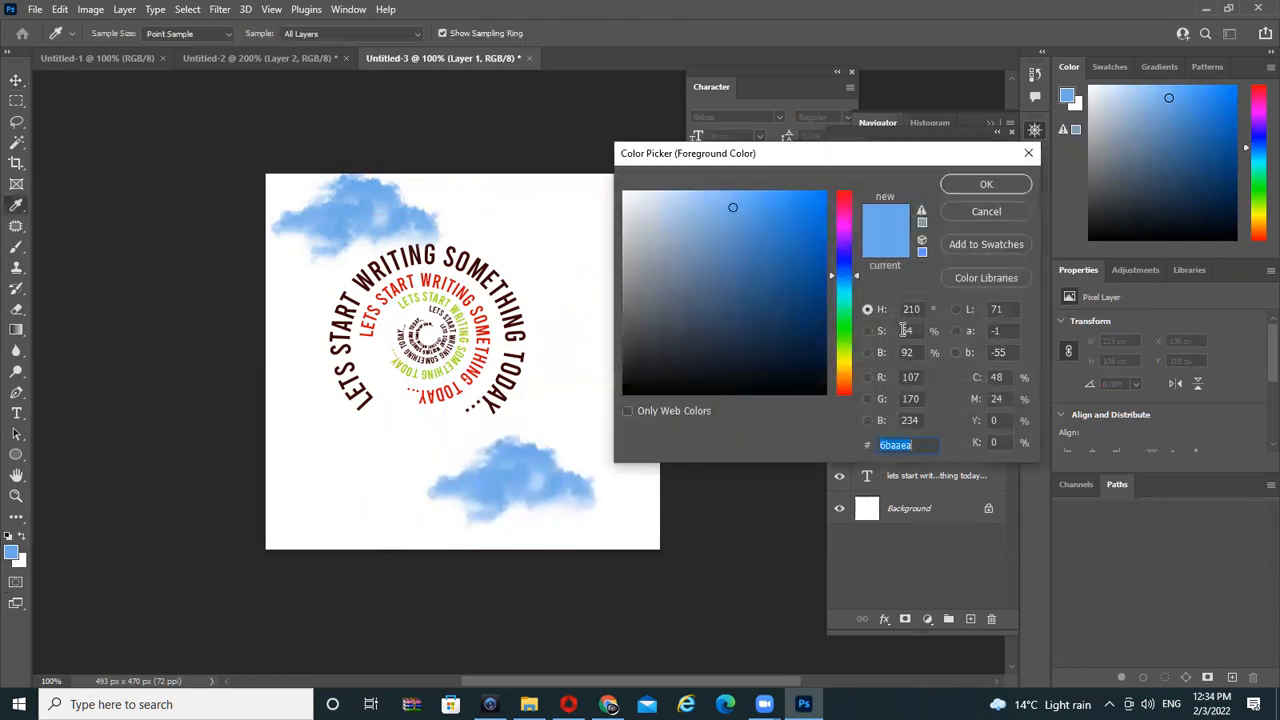
click(853, 232)
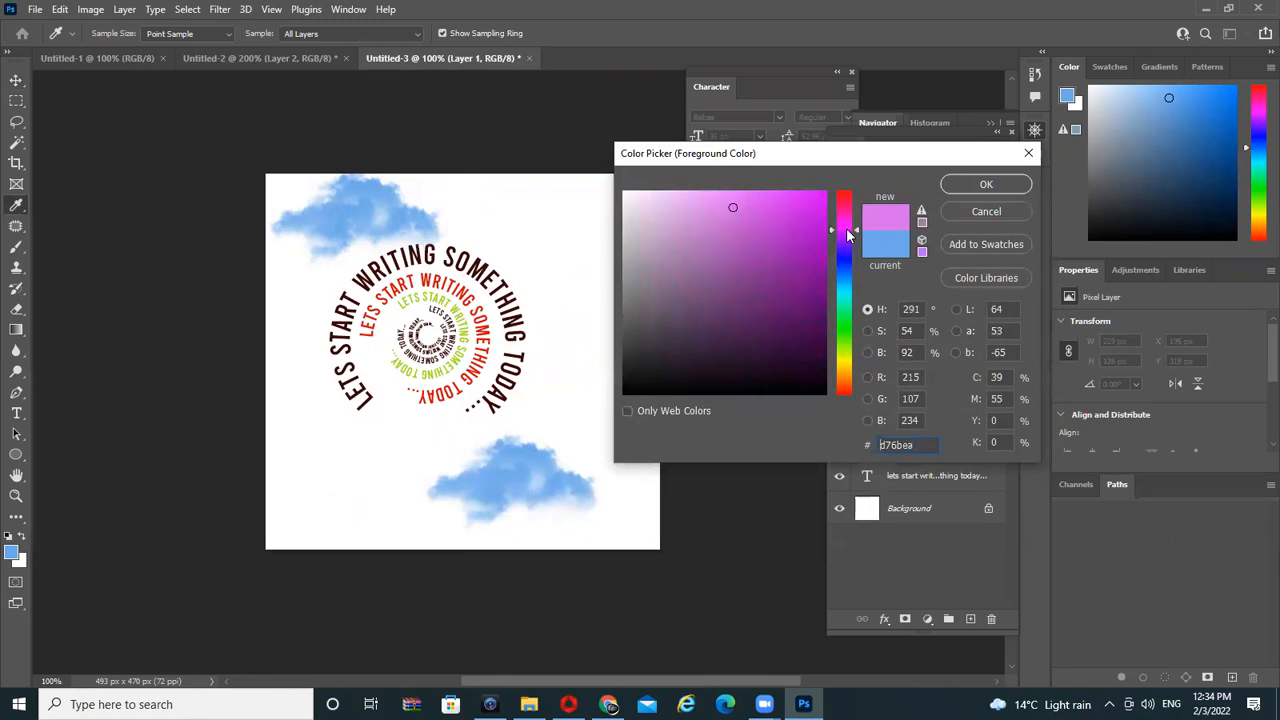
click(982, 184)
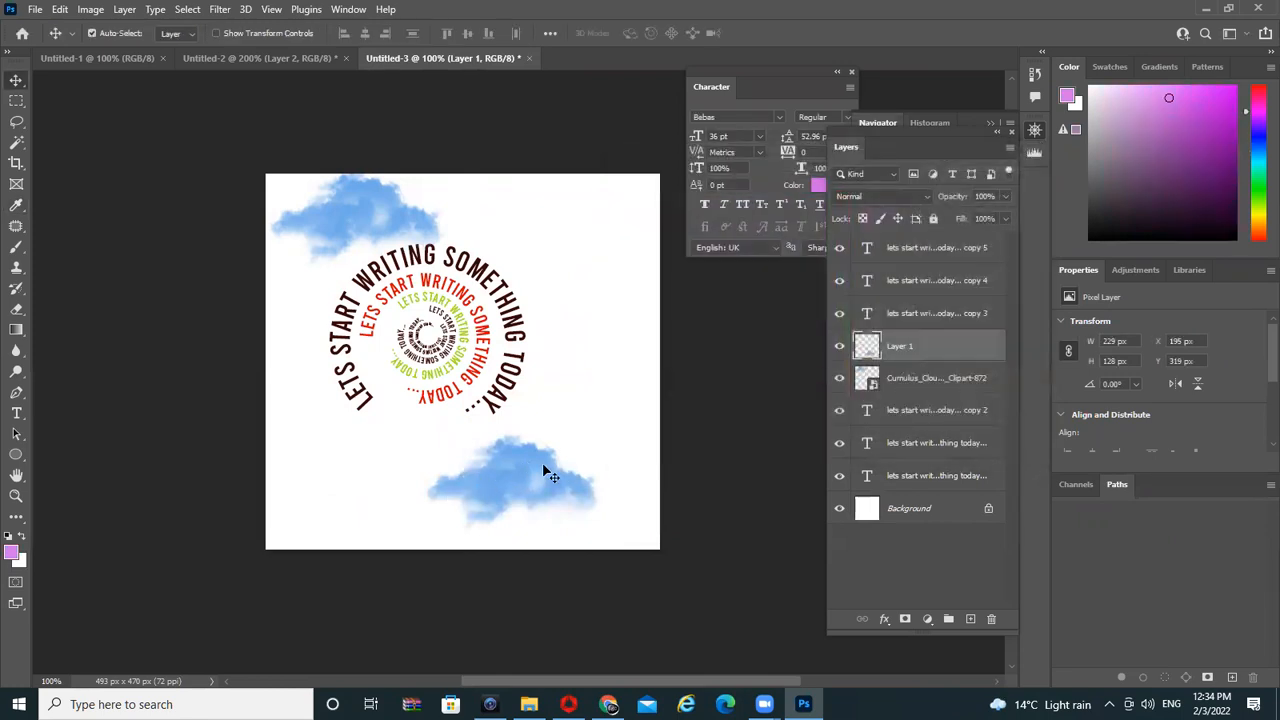
mouse_move(562, 472)
mouse_down()
mouse_move(591, 460)
mouse_move(542, 471)
mouse_up()
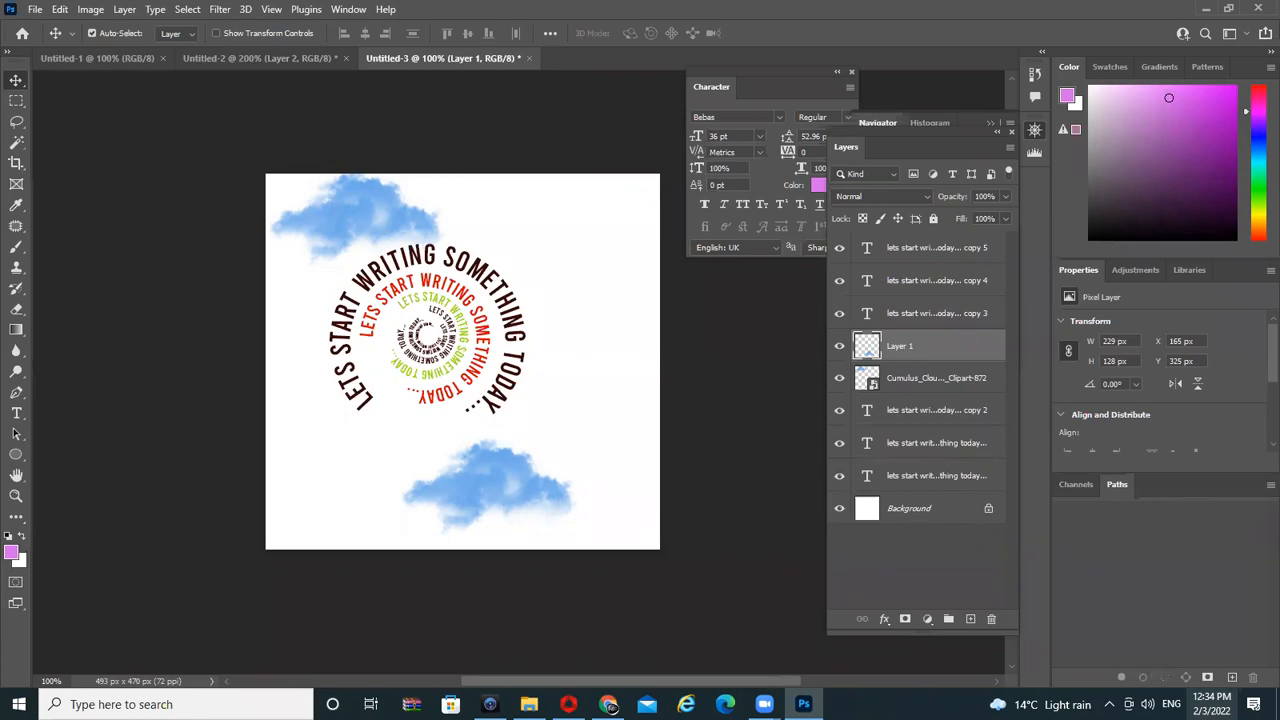
Fill the merged cloud's entire layer with the foreground colour, then undo the fill
key(alt+BackSpace)
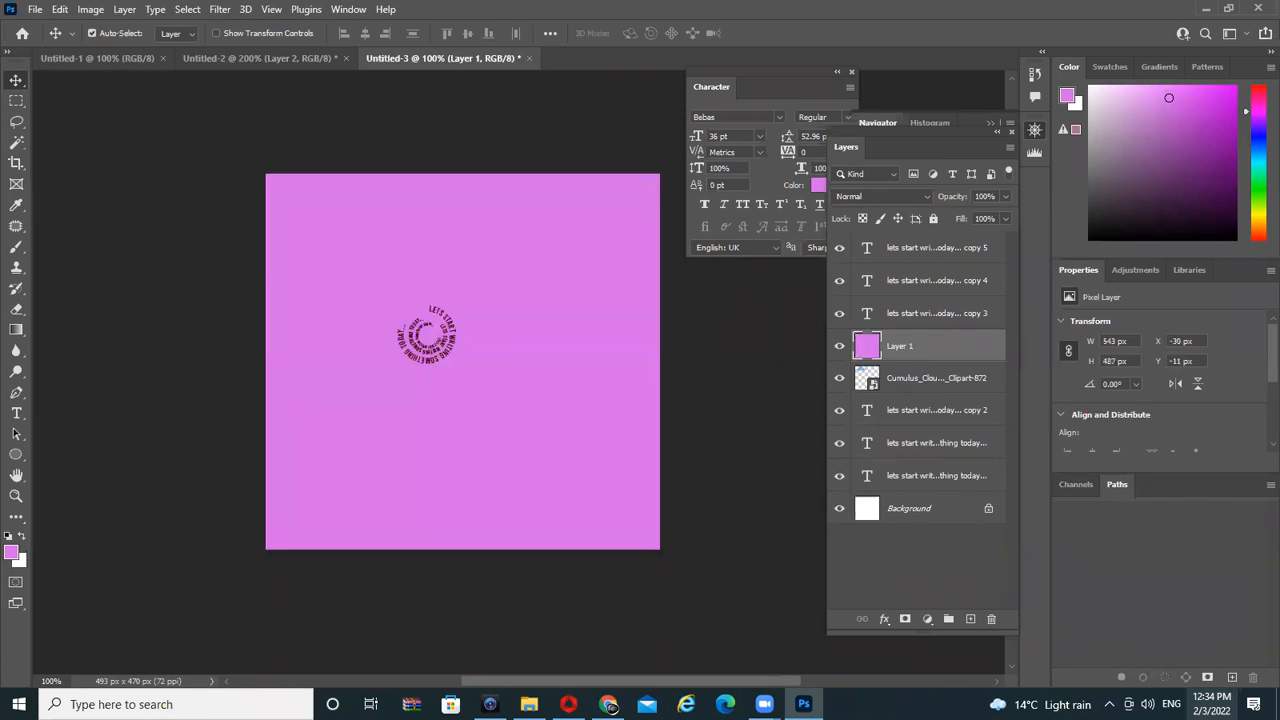
key(ctrl+z)
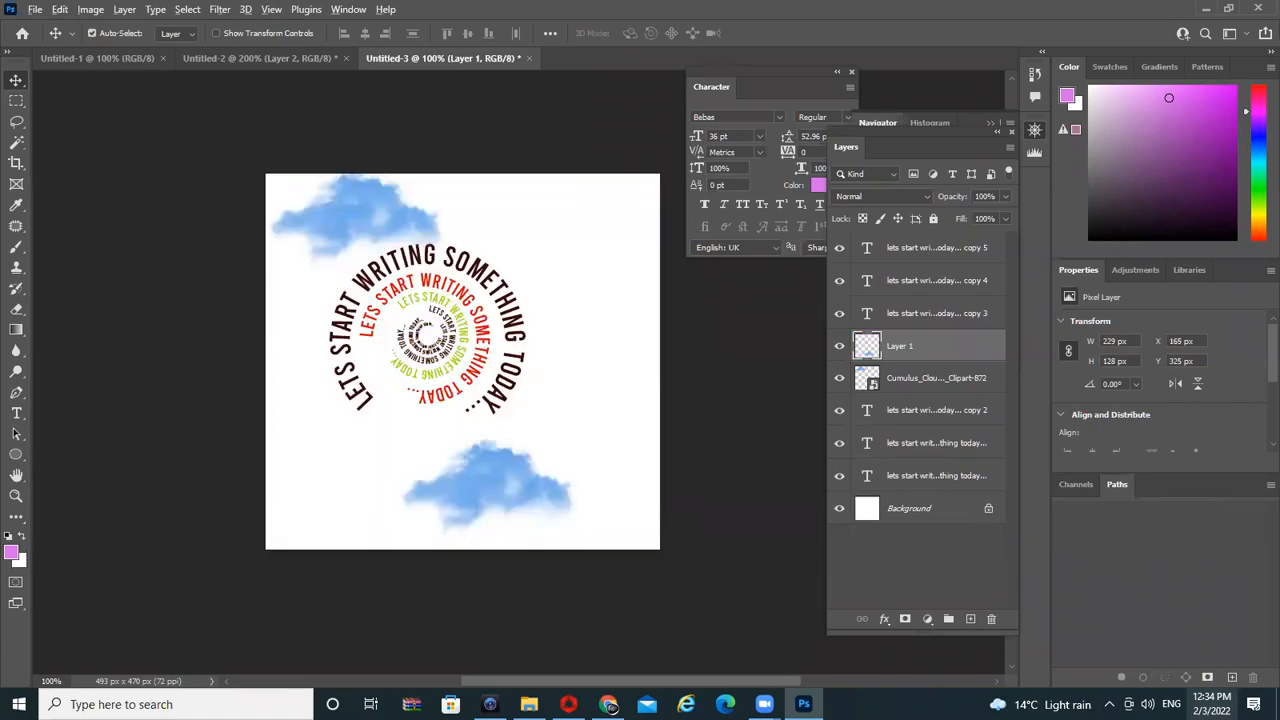
Fill only the merged cloud's existing pixels with the foreground colour and move it to X 30 px, Y 324 px
key(alt+shift+BackSpace)
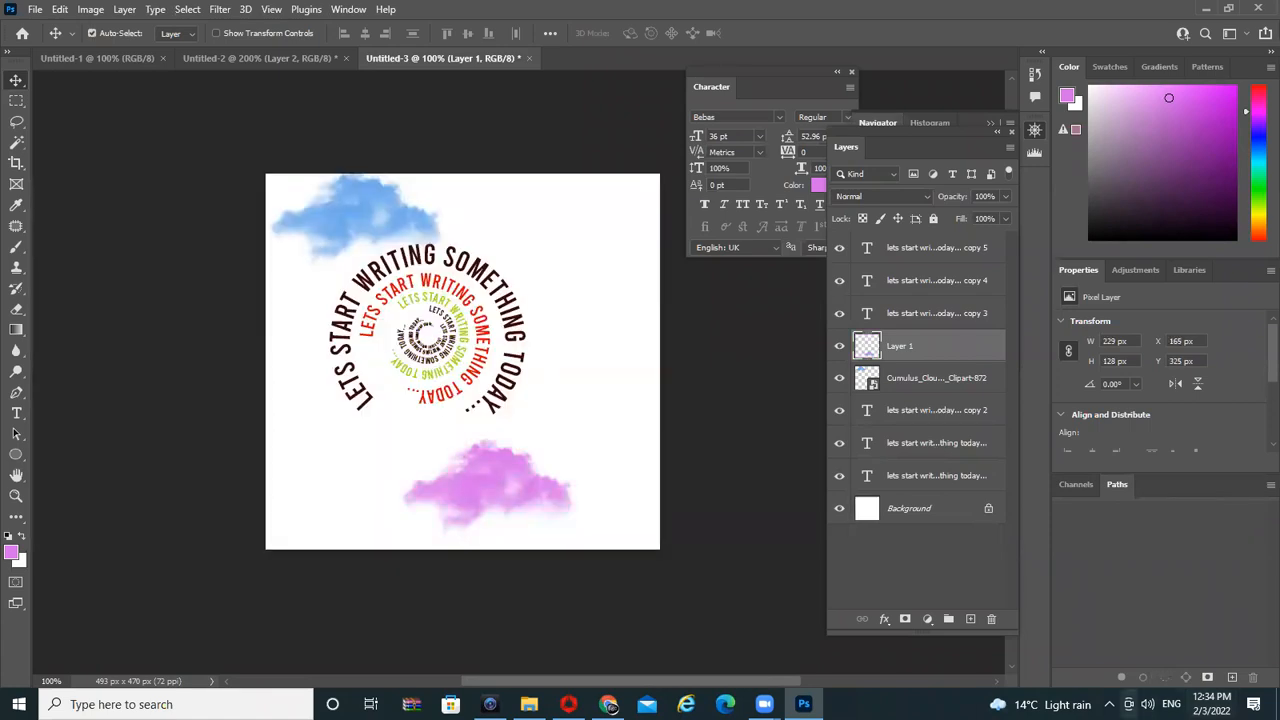
drag(492, 500, 557, 242)
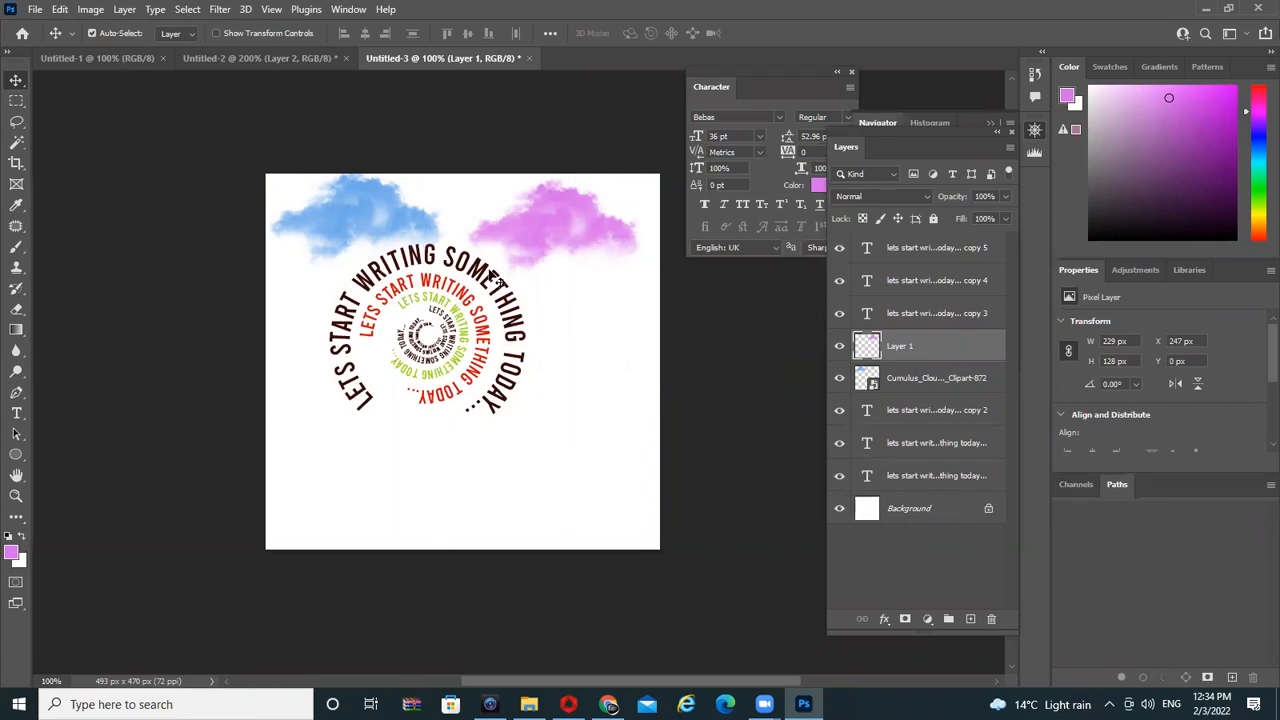
drag(557, 248, 380, 508)
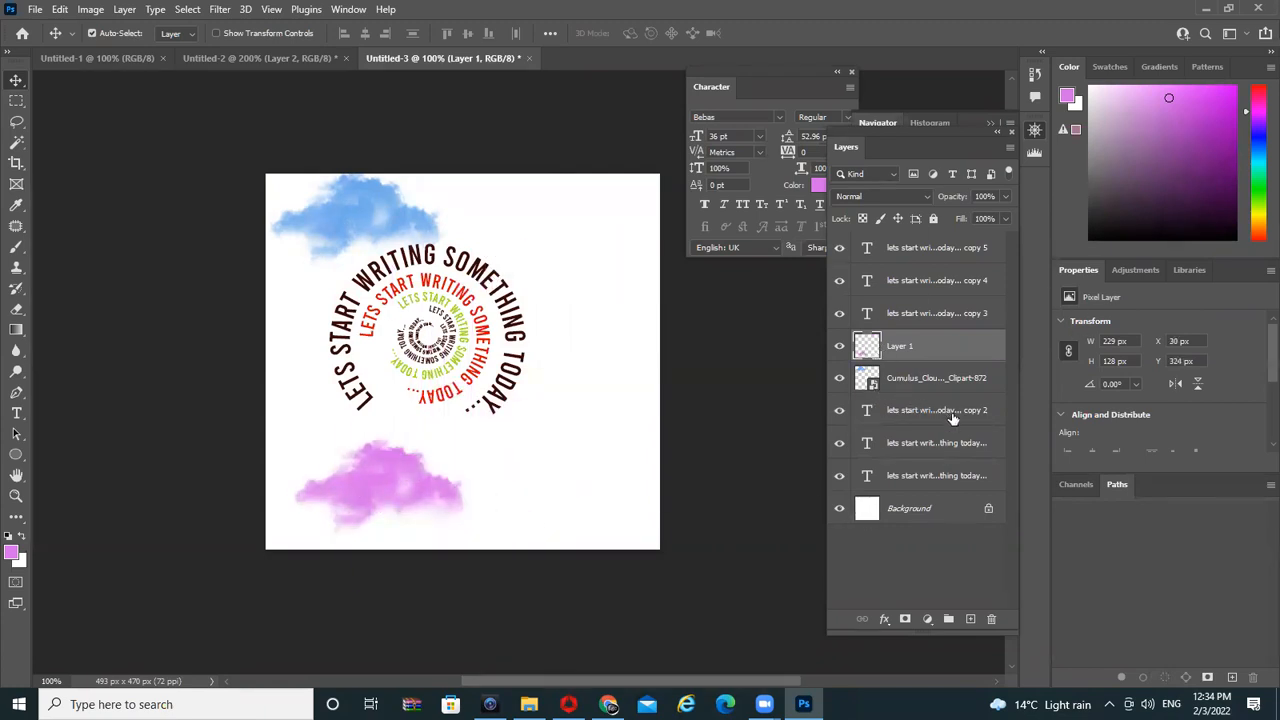
Add an empty layer above the remaining blue cloud smart object and merge both into one pixel layer
click(905, 380)
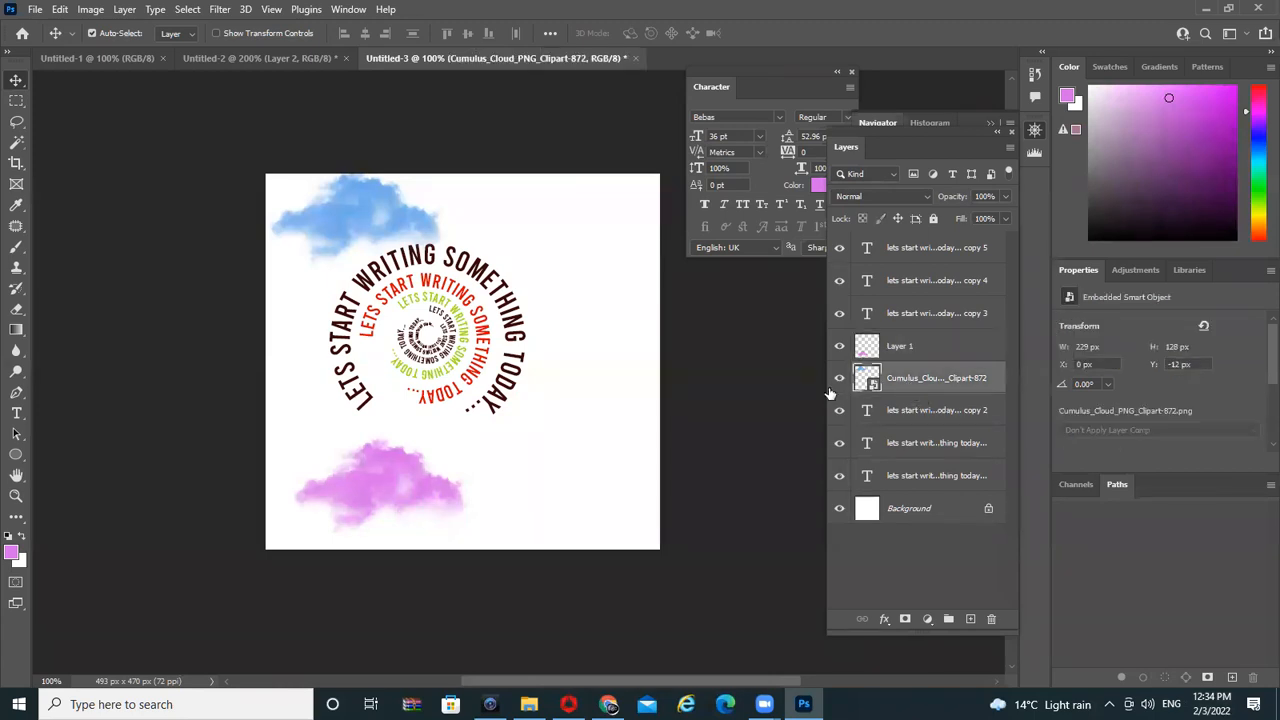
click(969, 619)
shift+click(901, 420)
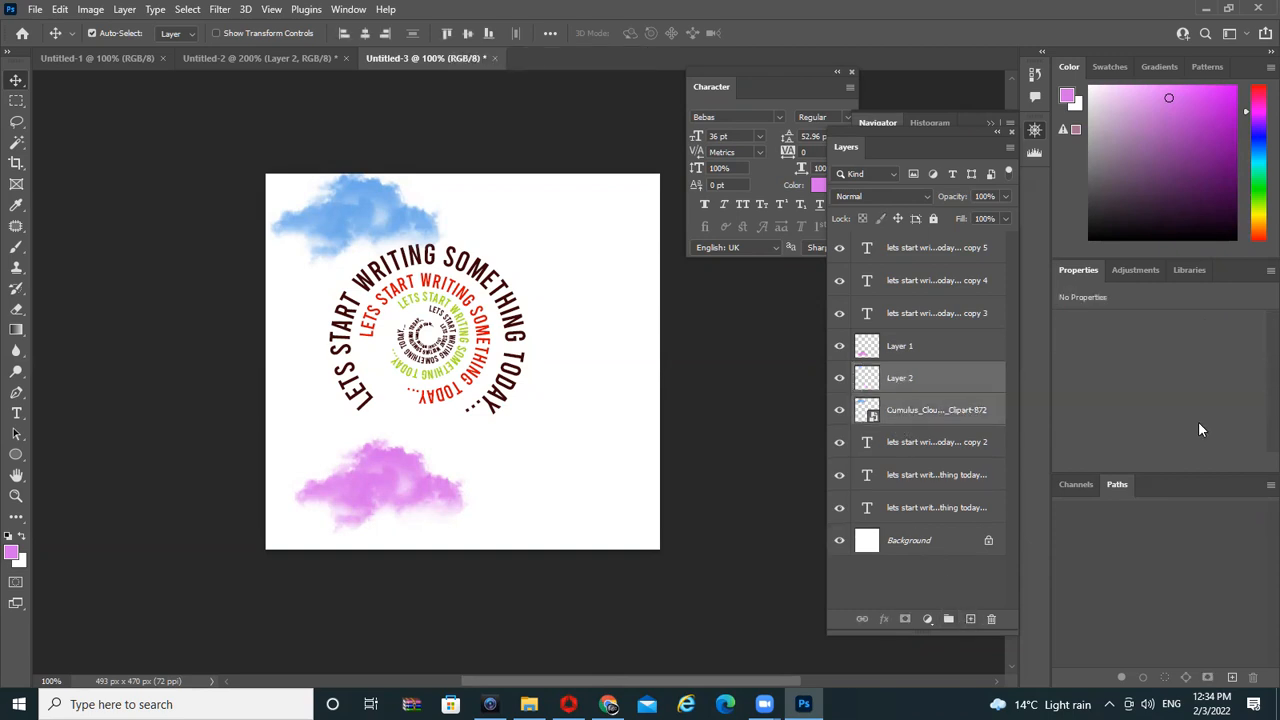
key(ctrl+e)
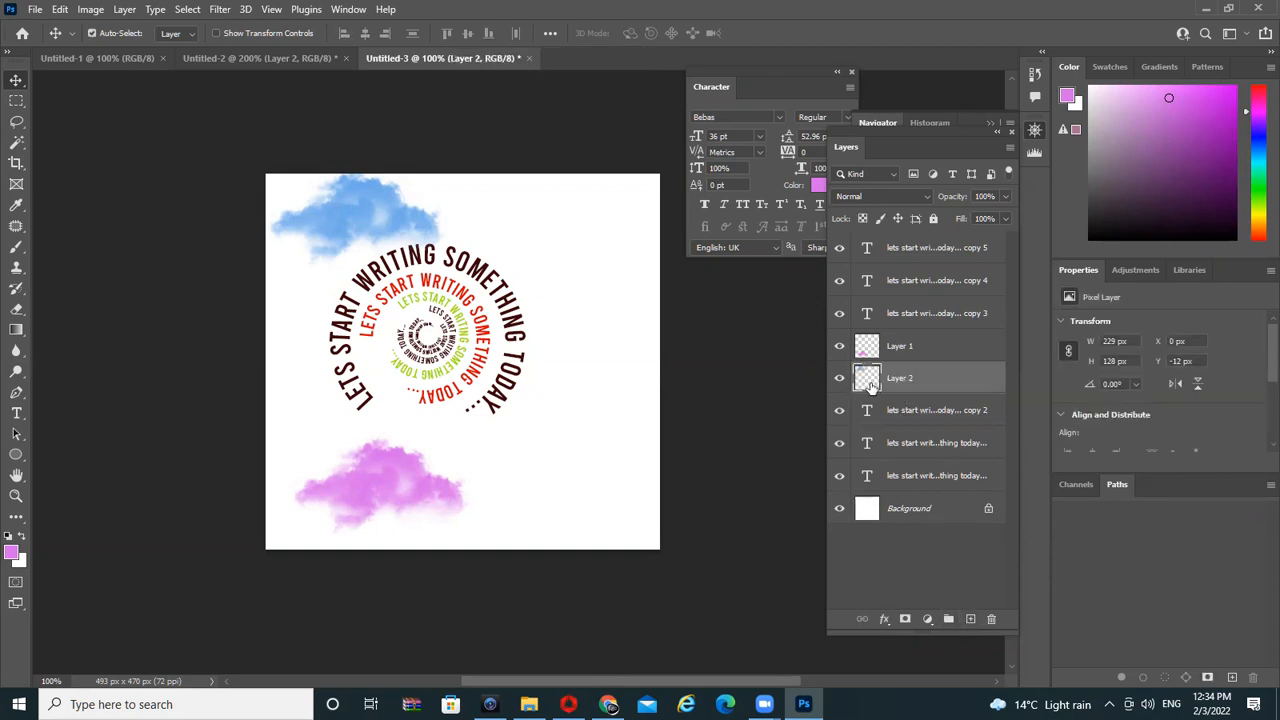
Move the pink cloud up beside the blue one, to X 259 px, Y -12 px
drag(390, 480, 563, 220)
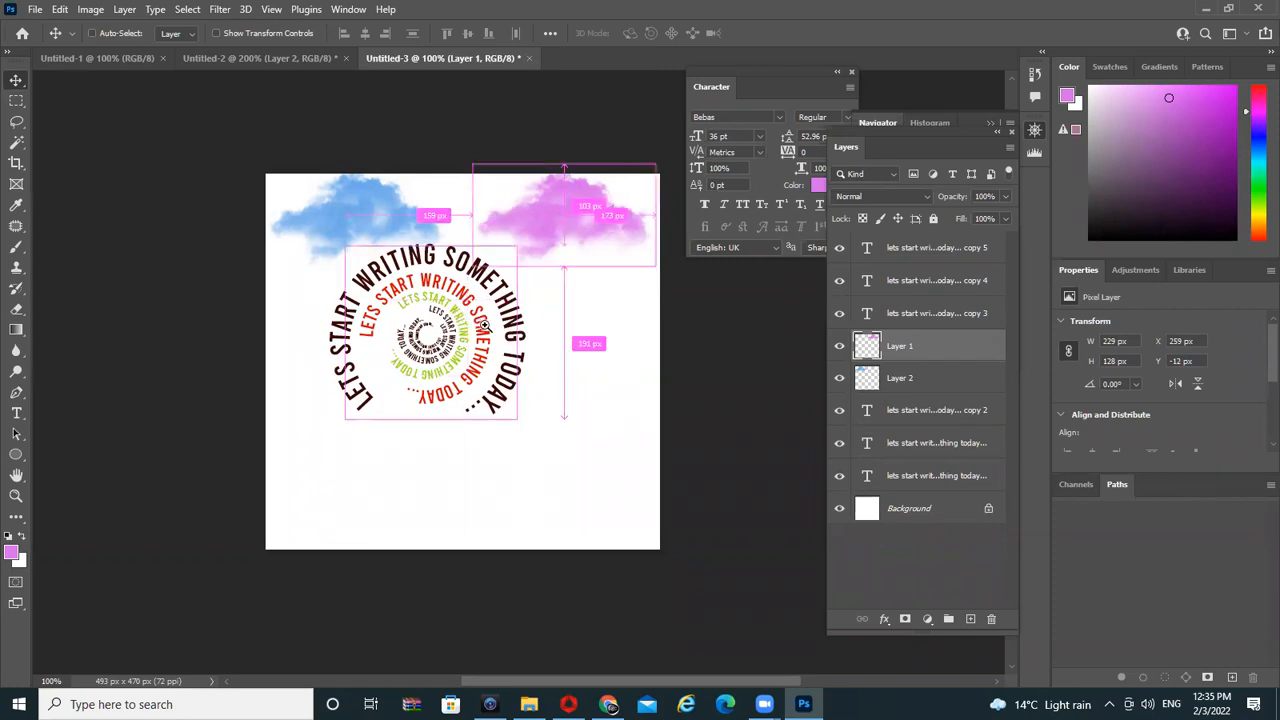
key(ctrl+plus)
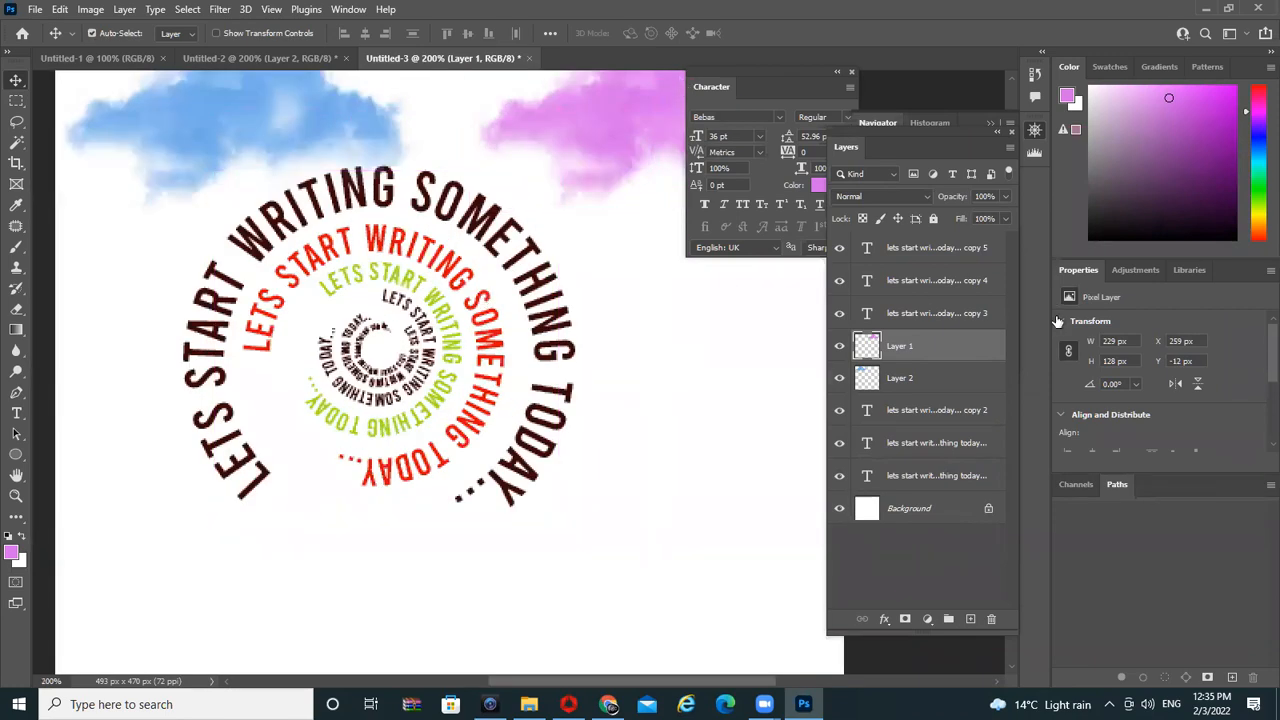
Delete all text and cloud layers, keeping only the Background layer
click(926, 260)
shift+click(916, 475)
drag(916, 475, 992, 619)
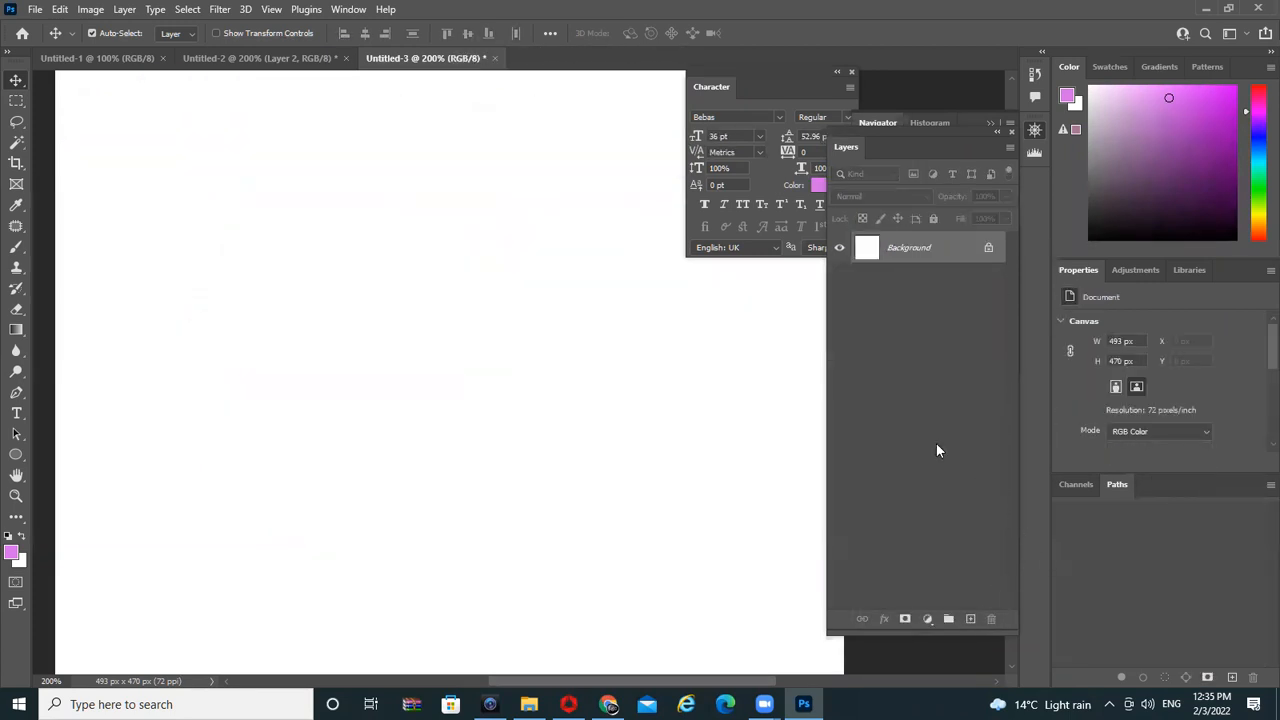
key(ctrl+minus)
key(ctrl+minus)
key(Tab)
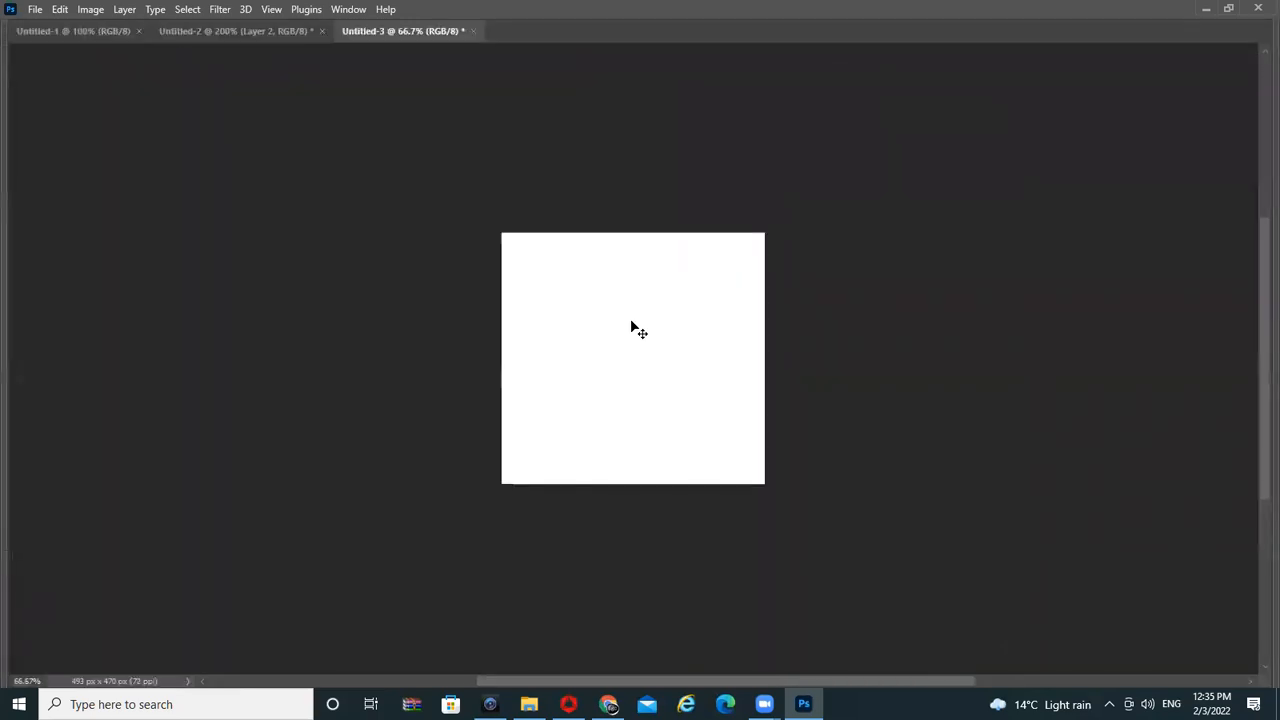
click(533, 327)
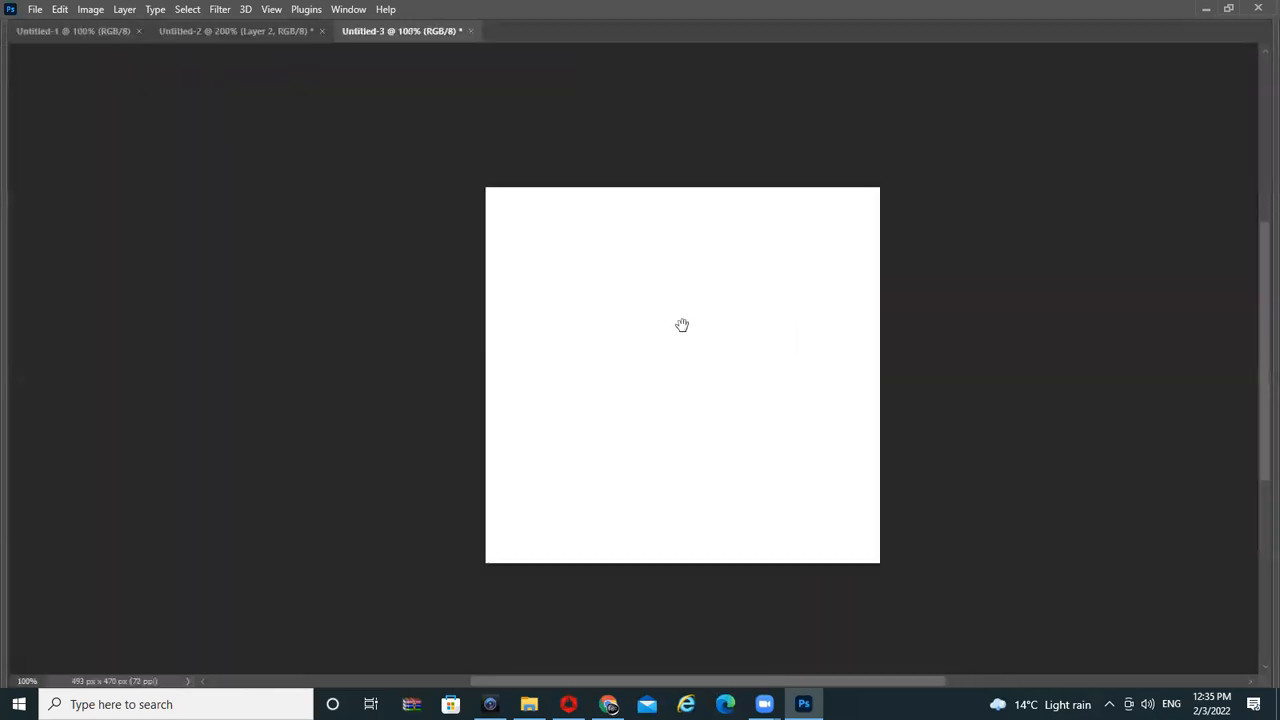
drag(683, 323, 539, 327)
click(539, 327)
alt+click(451, 326)
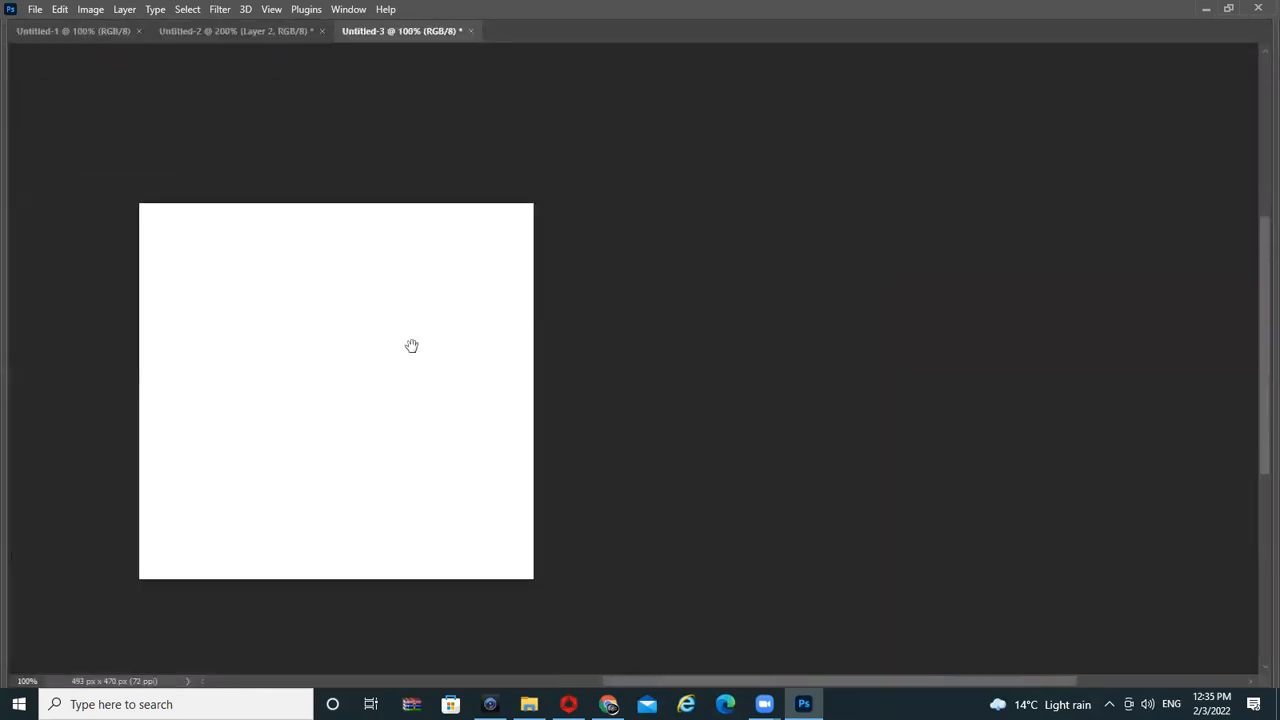
drag(411, 346, 552, 344)
key(Tab)
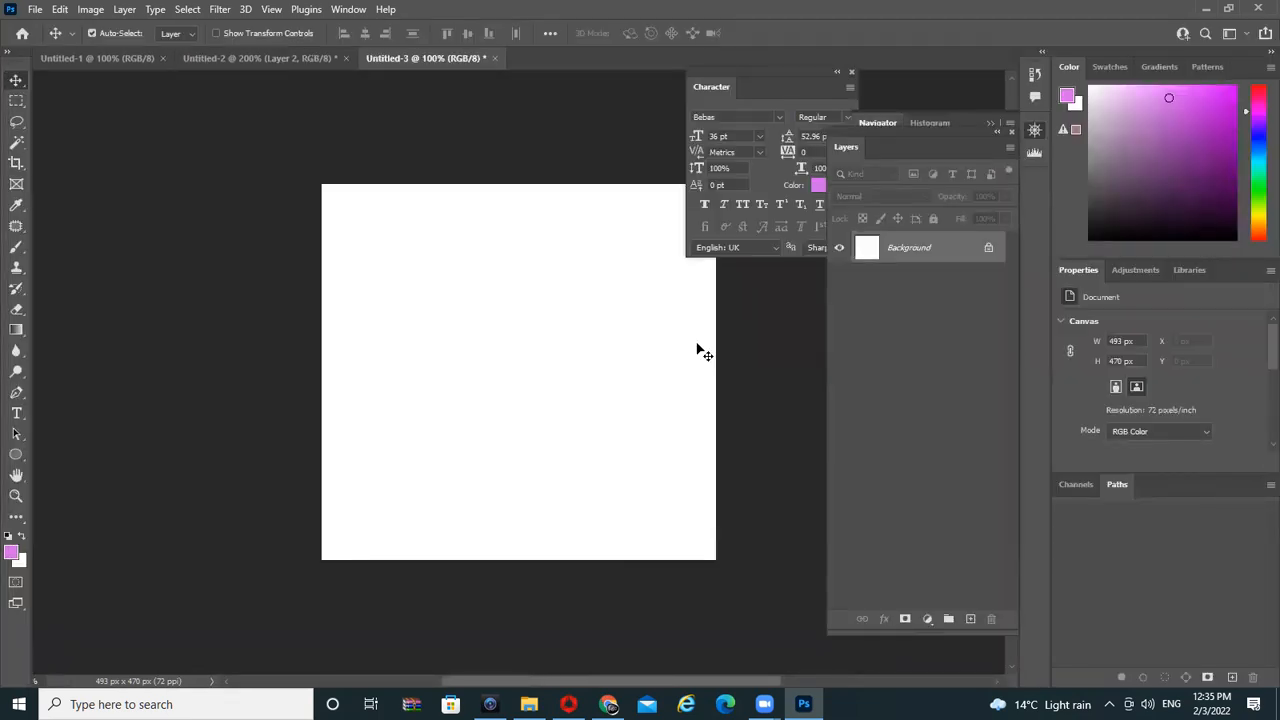
Bring back the deleted text and cloud layers and delete them all again
key(ctrl+v)
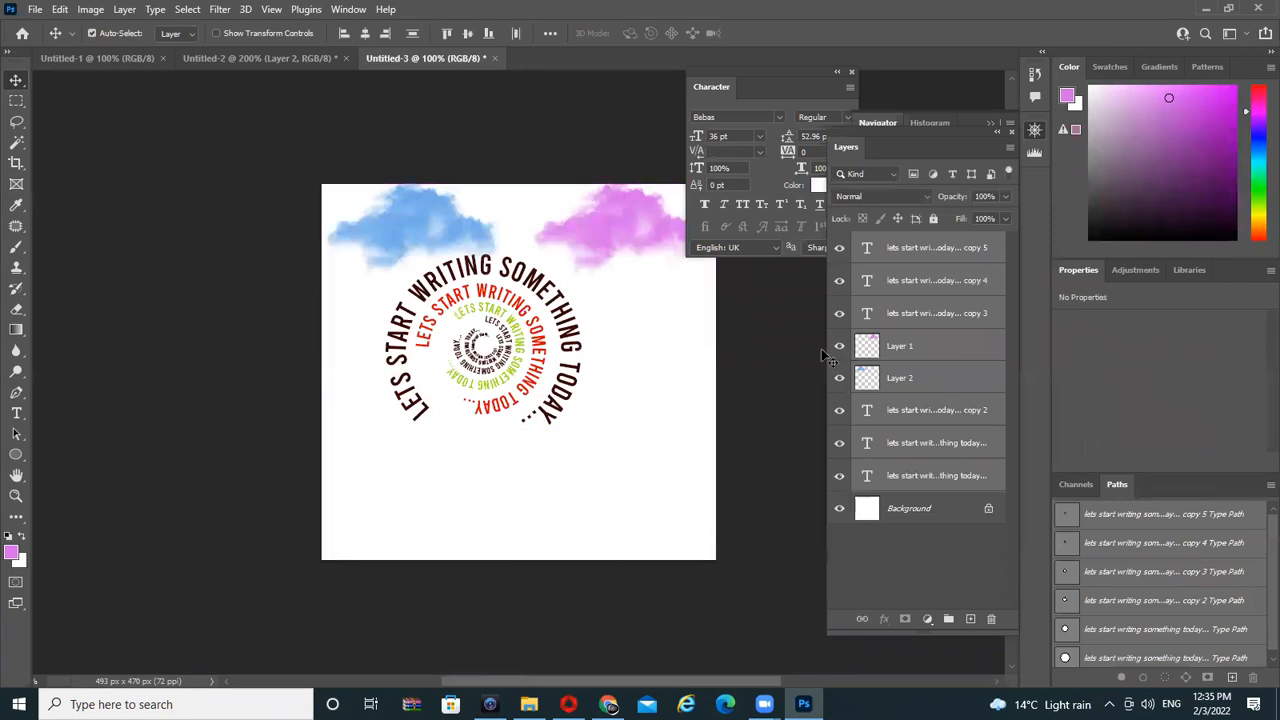
drag(933, 478, 991, 618)
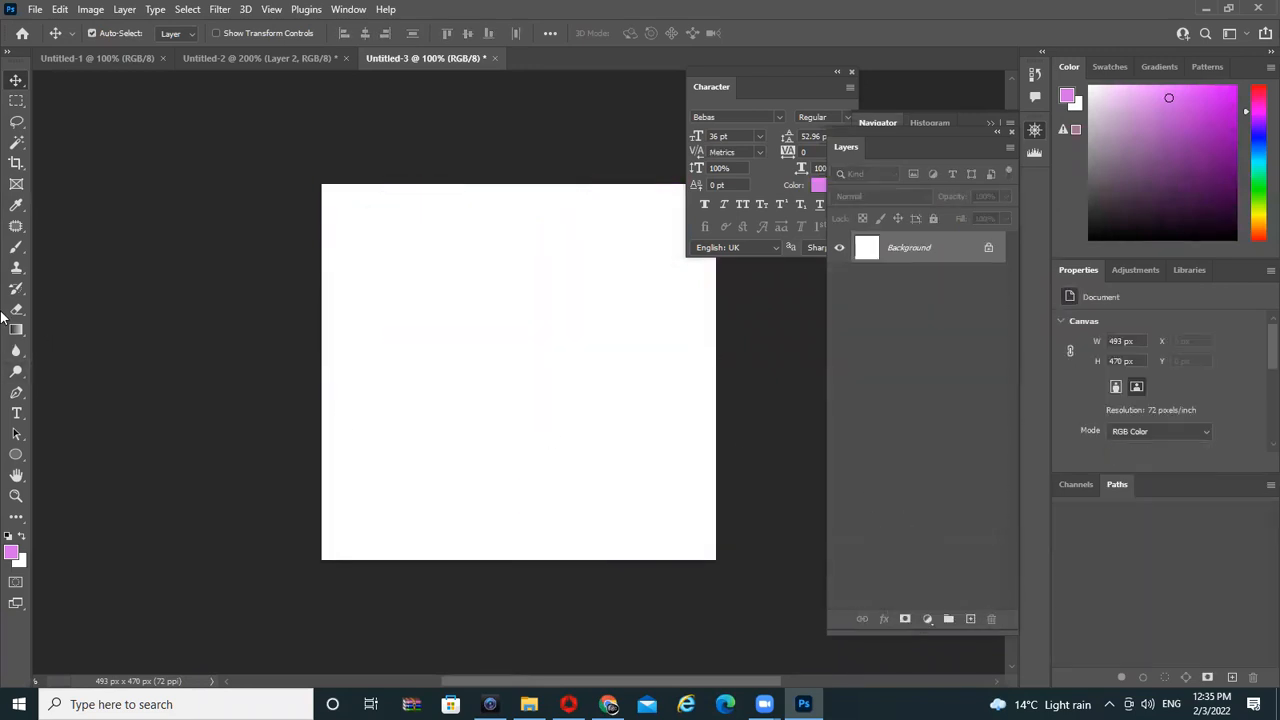
Draw a pink-filled circle of 294 px at X 63 px, Y 46 px with the Ellipse tool in Shape mode
click(16, 455)
drag(402, 251, 626, 492)
key(ctrl+z)
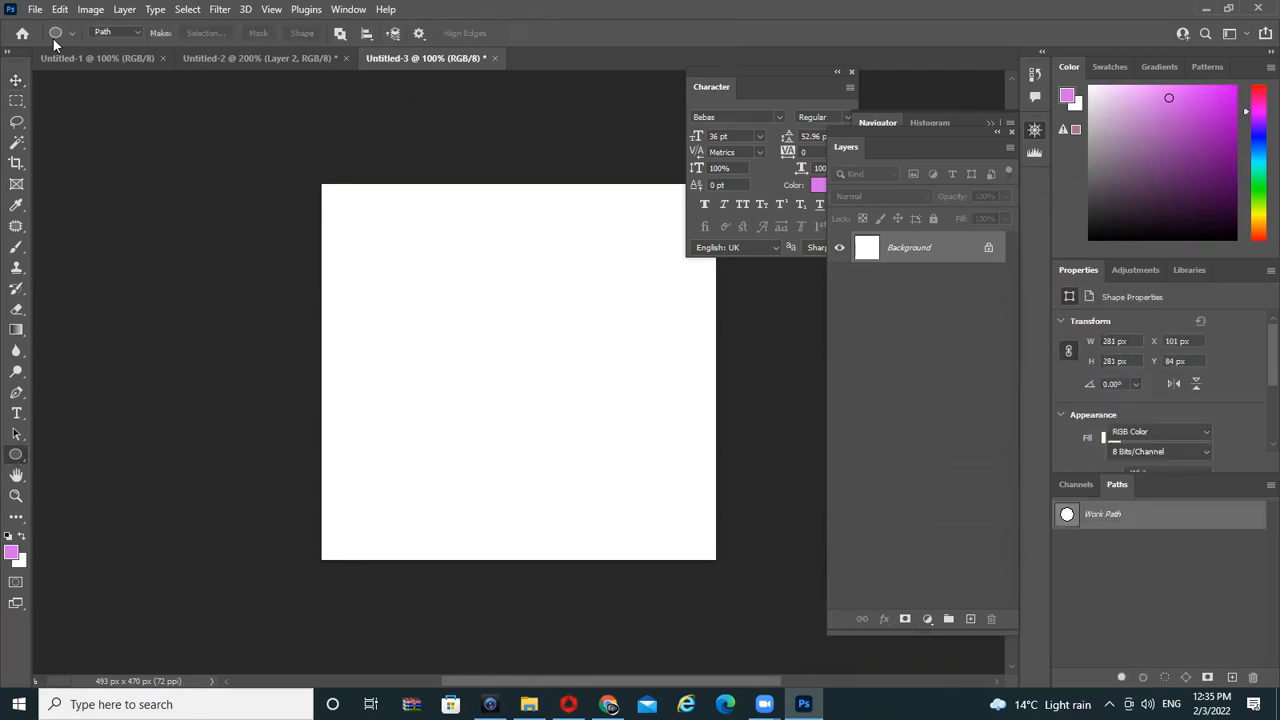
click(115, 32)
click(115, 46)
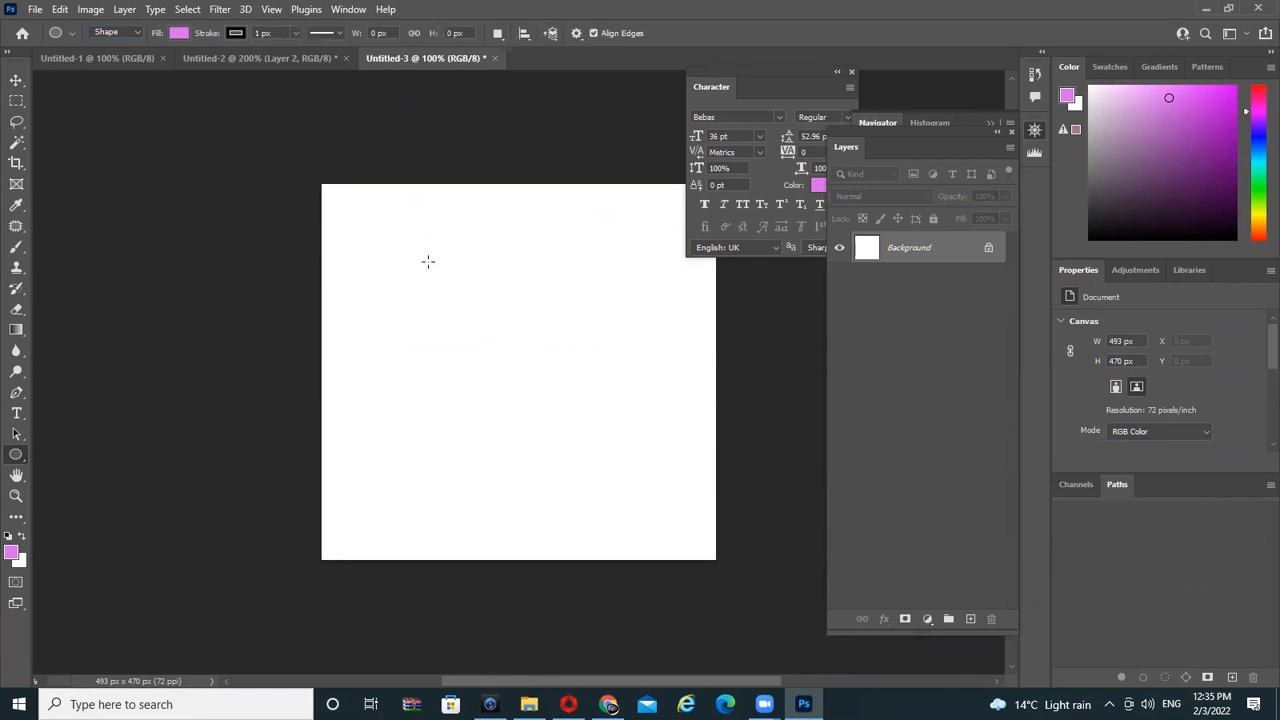
drag(372, 221, 705, 455)
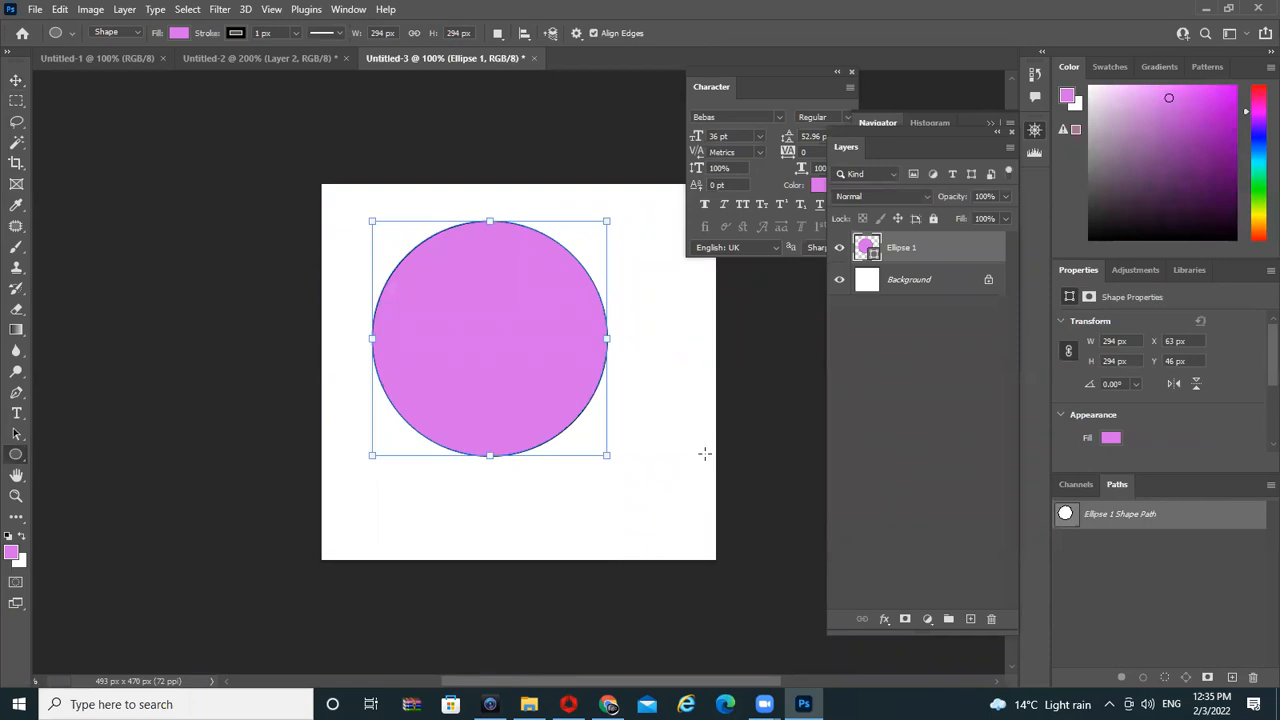
Duplicate the circle, then offset the copy diagonally down to the right and scale it to 84.41%, centred at X 284 px, Y 277 px
click(16, 80)
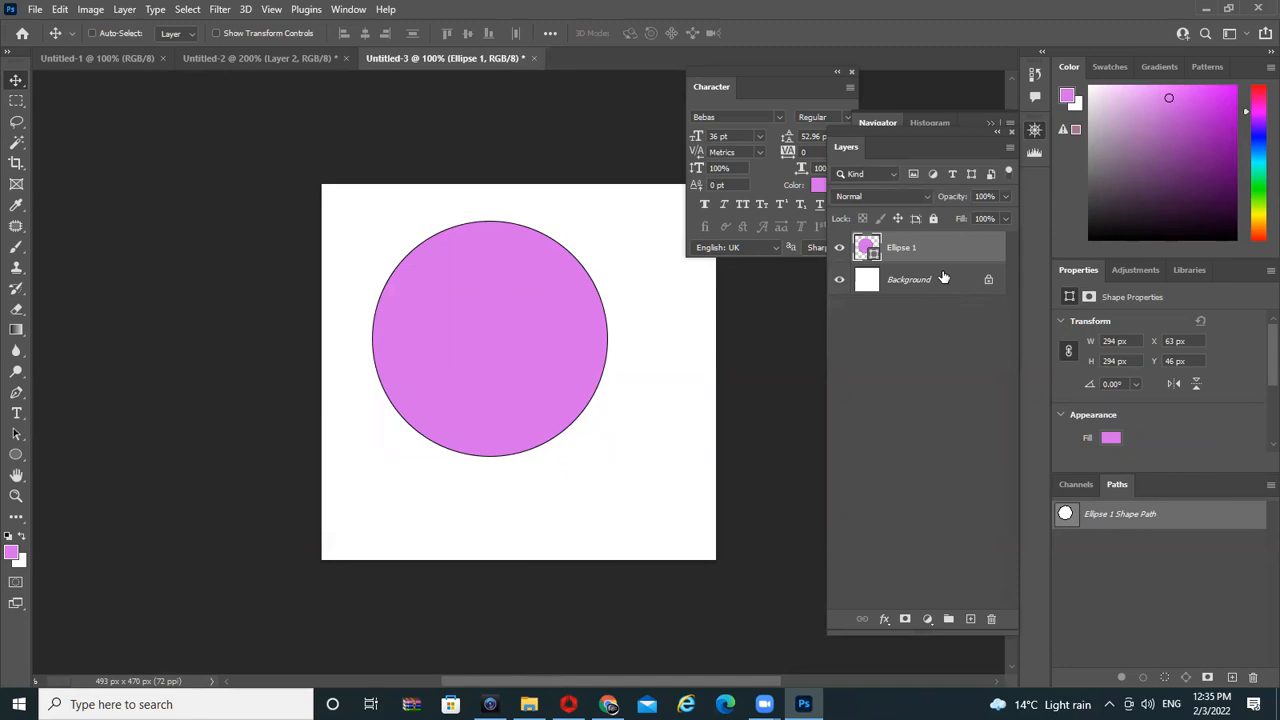
key(ctrl+j)
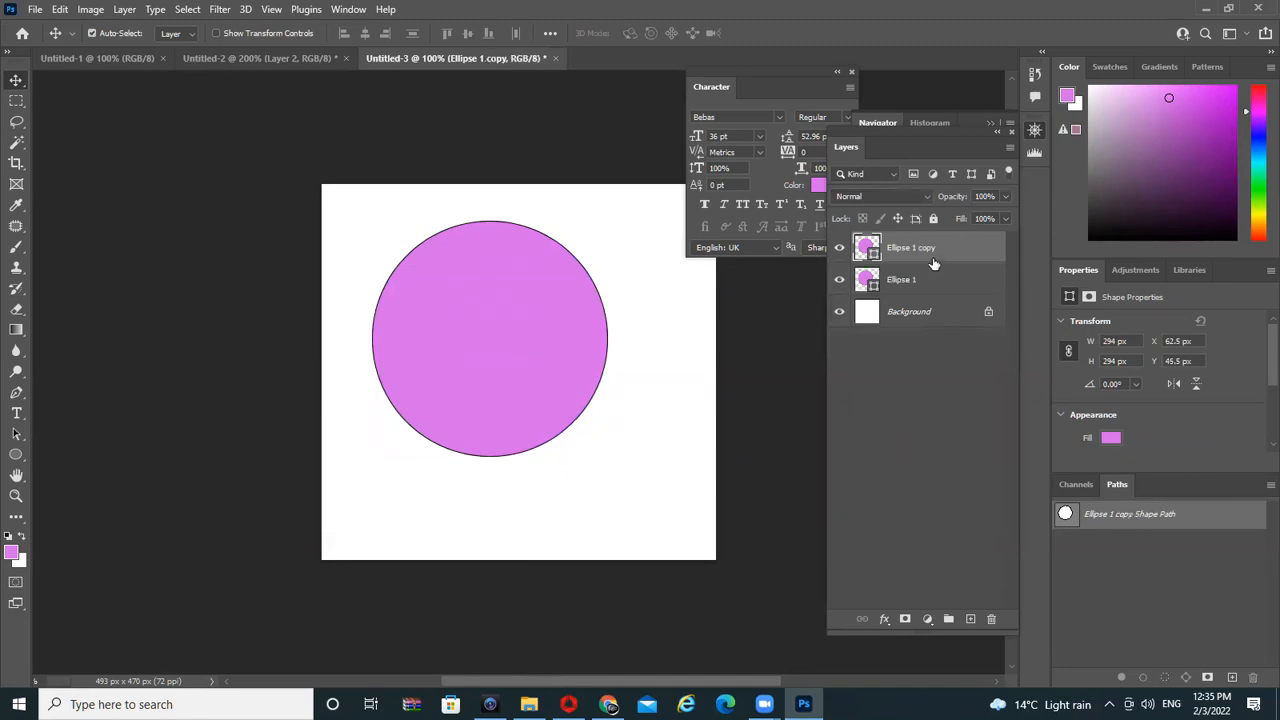
key(ctrl+t)
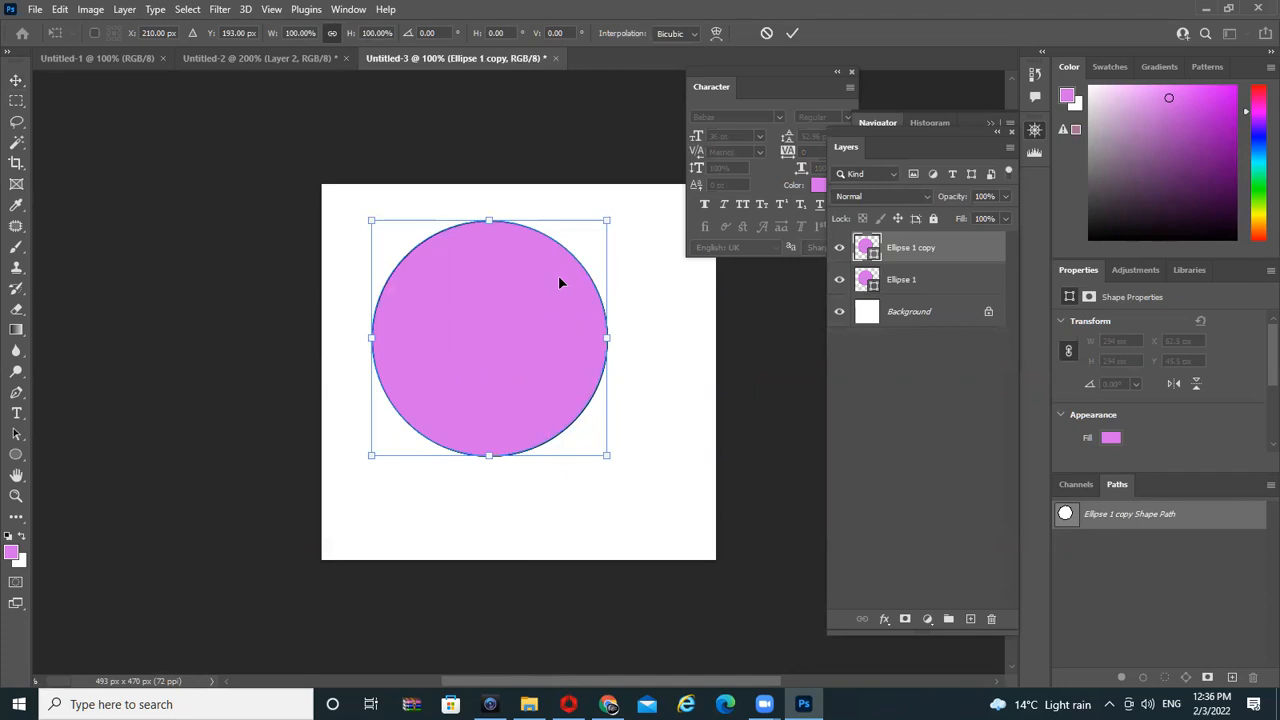
drag(548, 286, 589, 335)
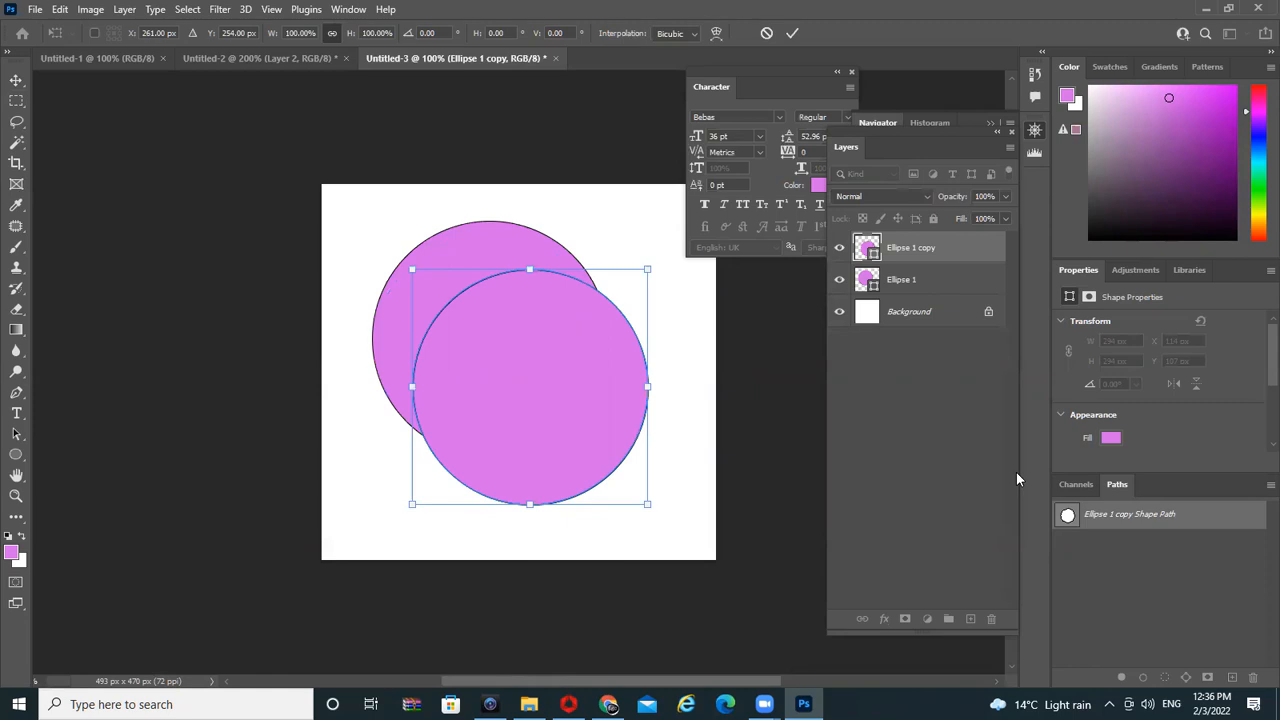
drag(412, 266, 449, 306)
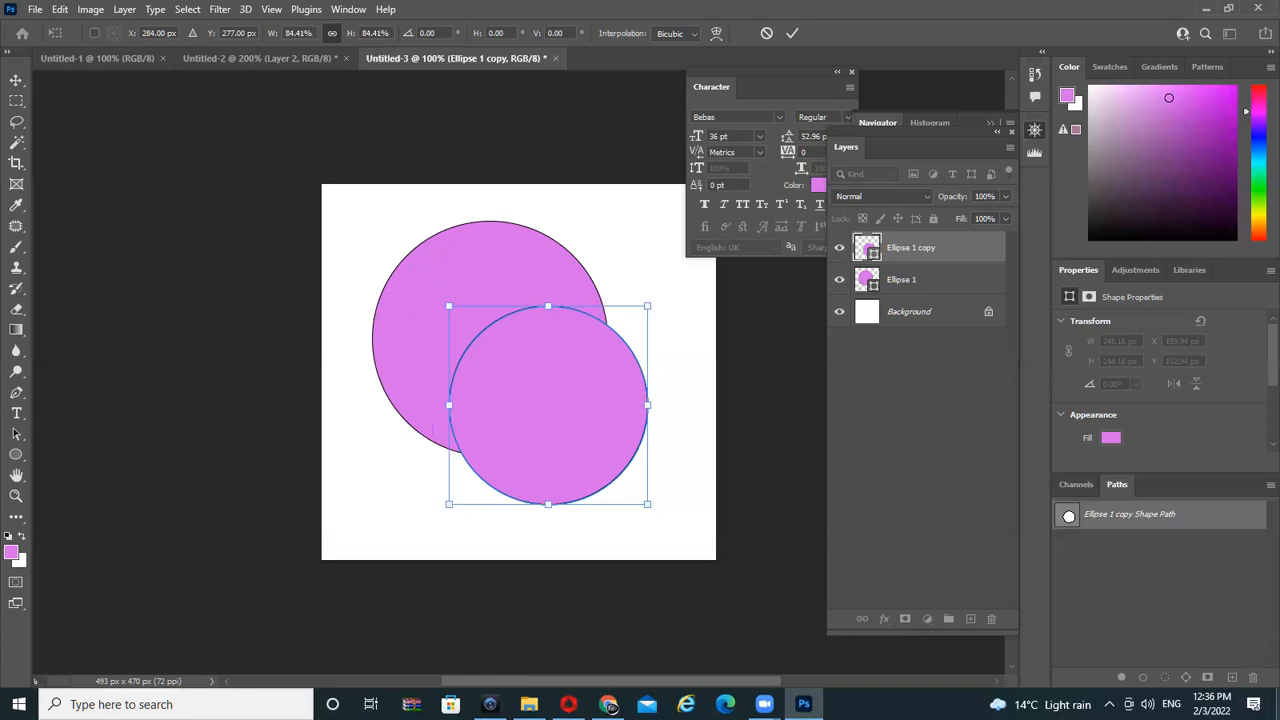
double_click(565, 418)
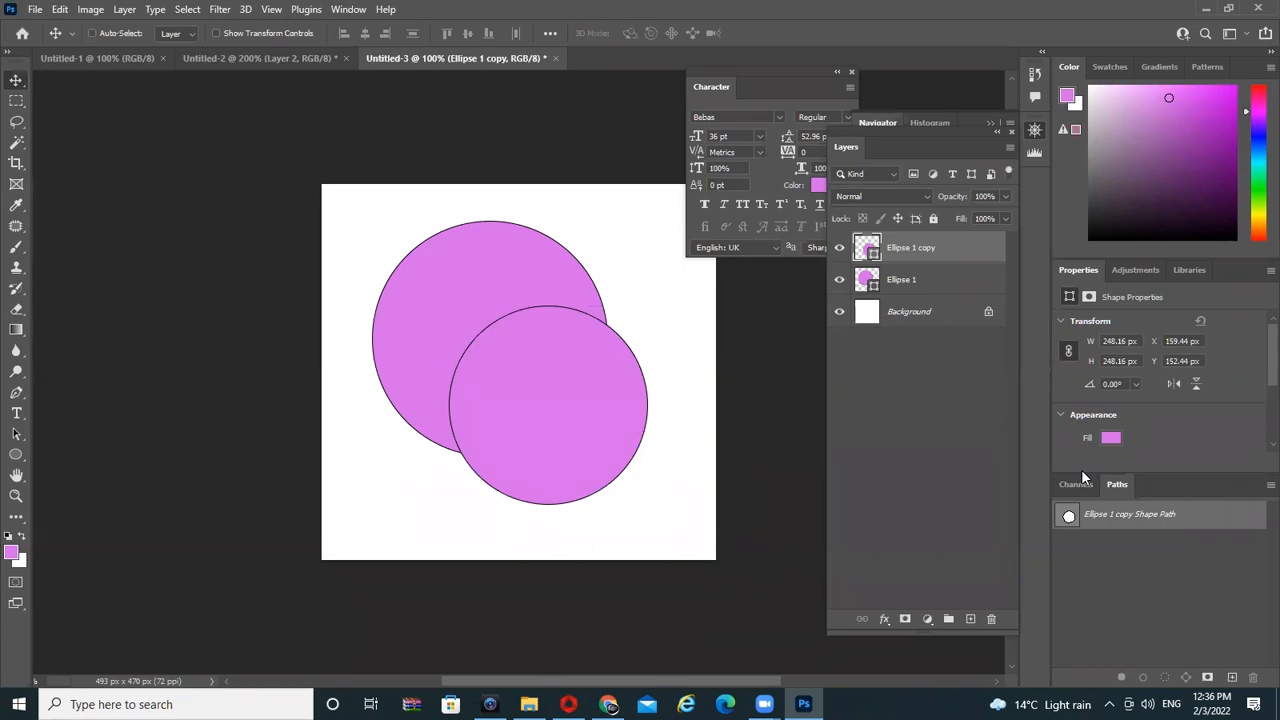
Repeat the last transform on new duplicates six times to build a diagonal trail of shrinking circles
key(ctrl+shift+alt+t)
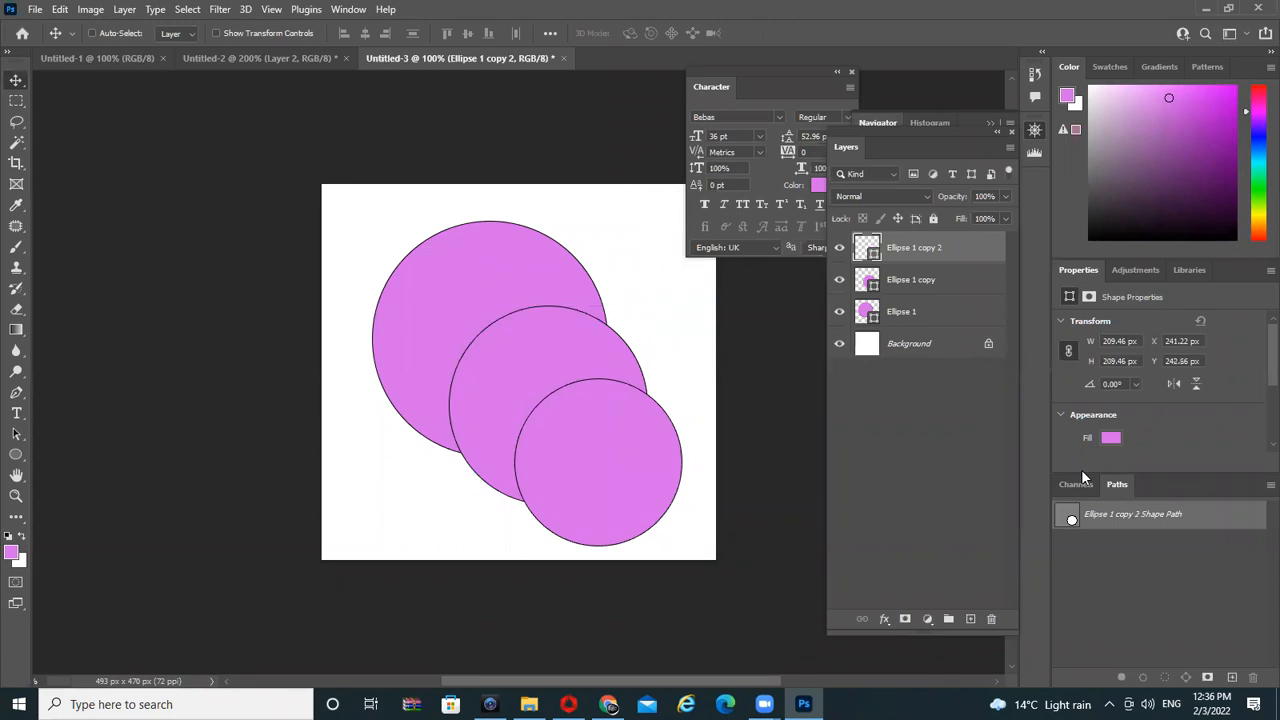
key(ctrl+shift+alt+t)
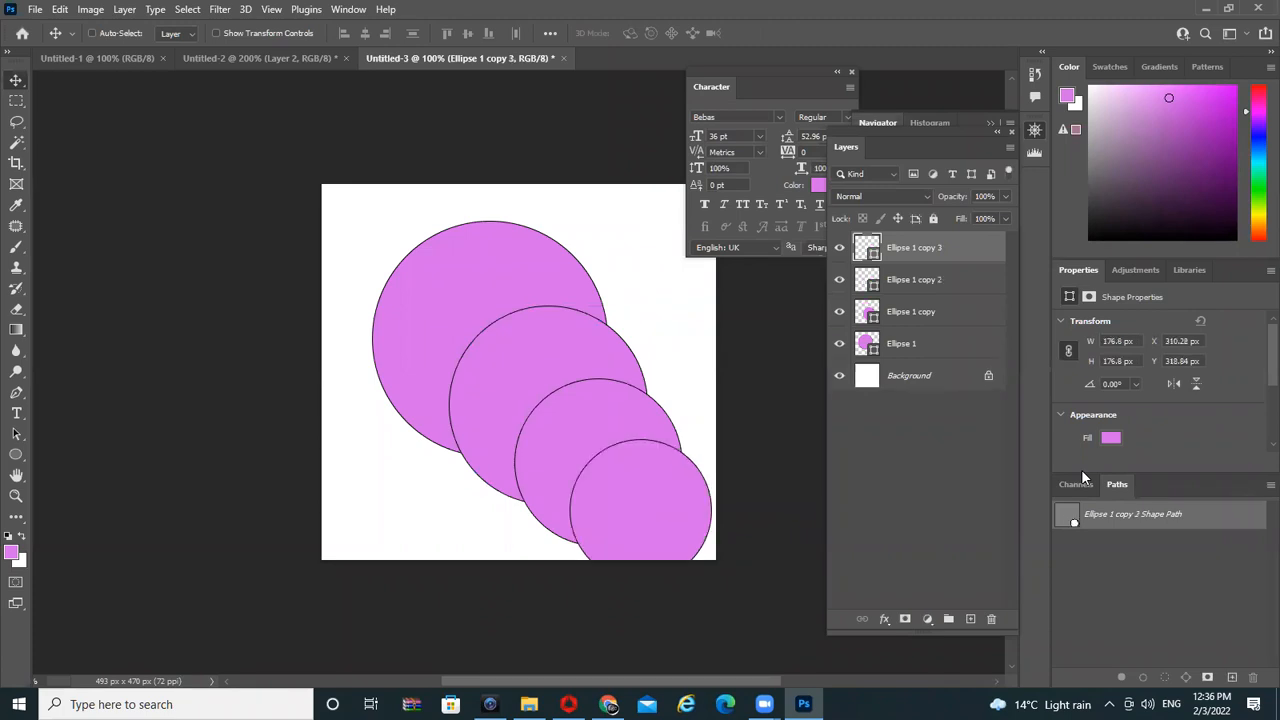
key(ctrl+shift+alt+t)
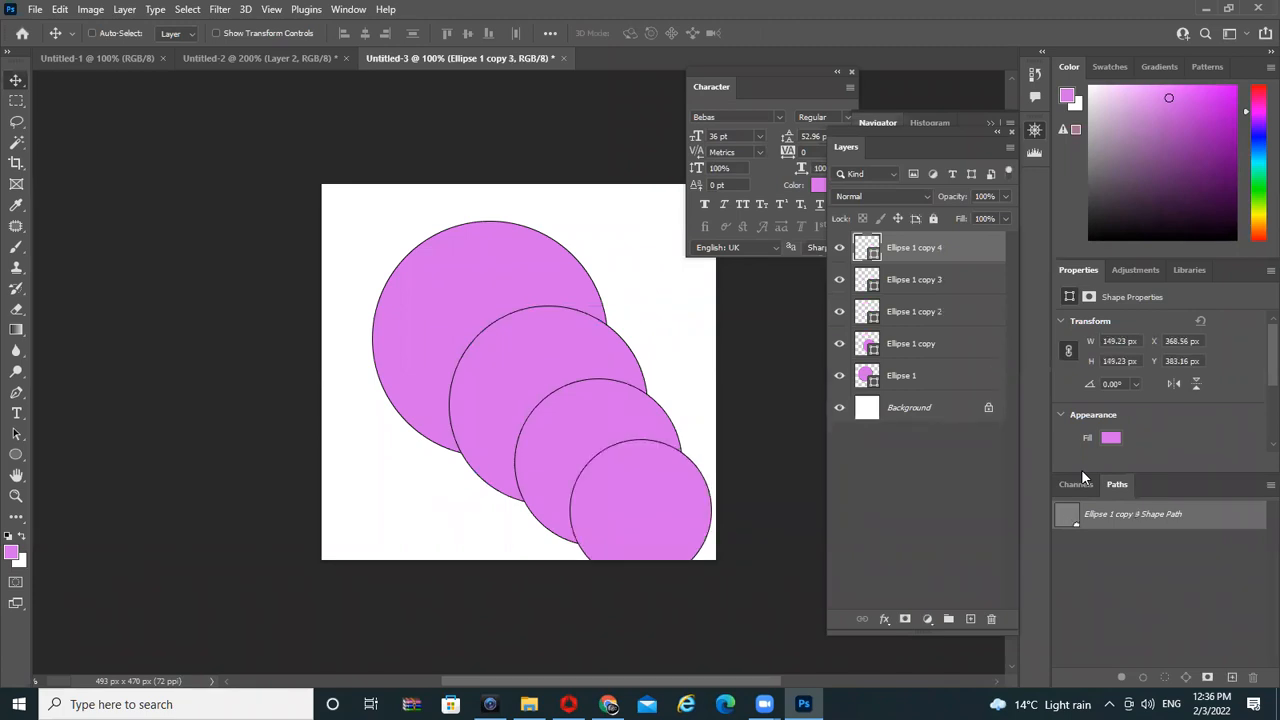
key(ctrl+shift+alt+t)
key(ctrl+shift+alt+t)
key(ctrl+shift+alt+t)
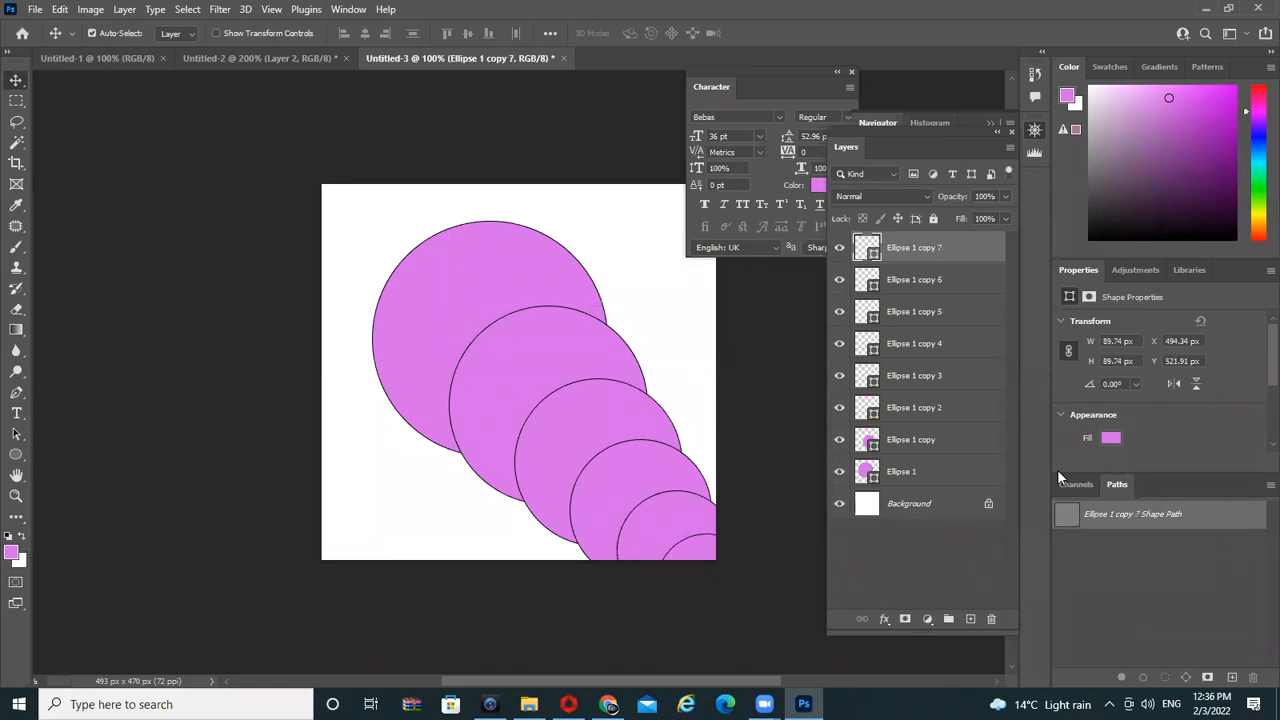
Select all eight circles, scale them together to 42.64% and place them at X 39.22 px, Y 64.22 px
shift+click(947, 477)
drag(612, 510, 497, 386)
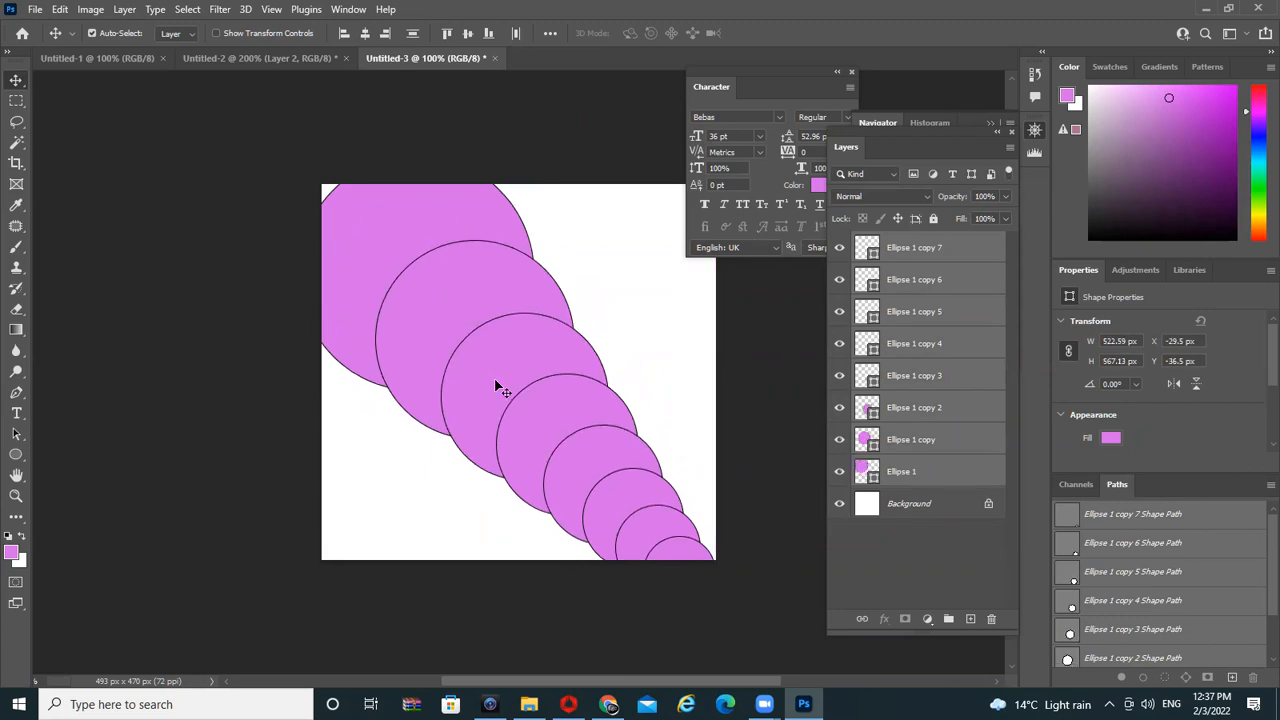
key(ctrl+t)
drag(735, 605, 491, 412)
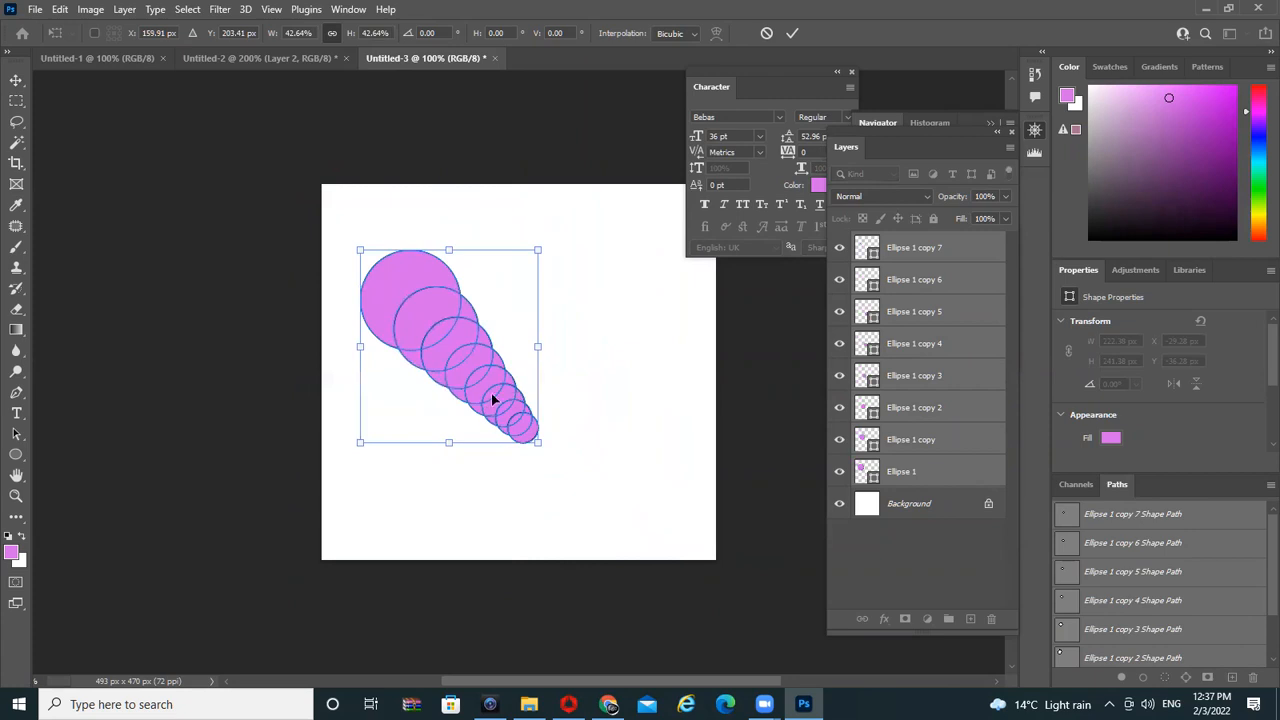
ctrl+click(497, 380)
ctrl+click(497, 380)
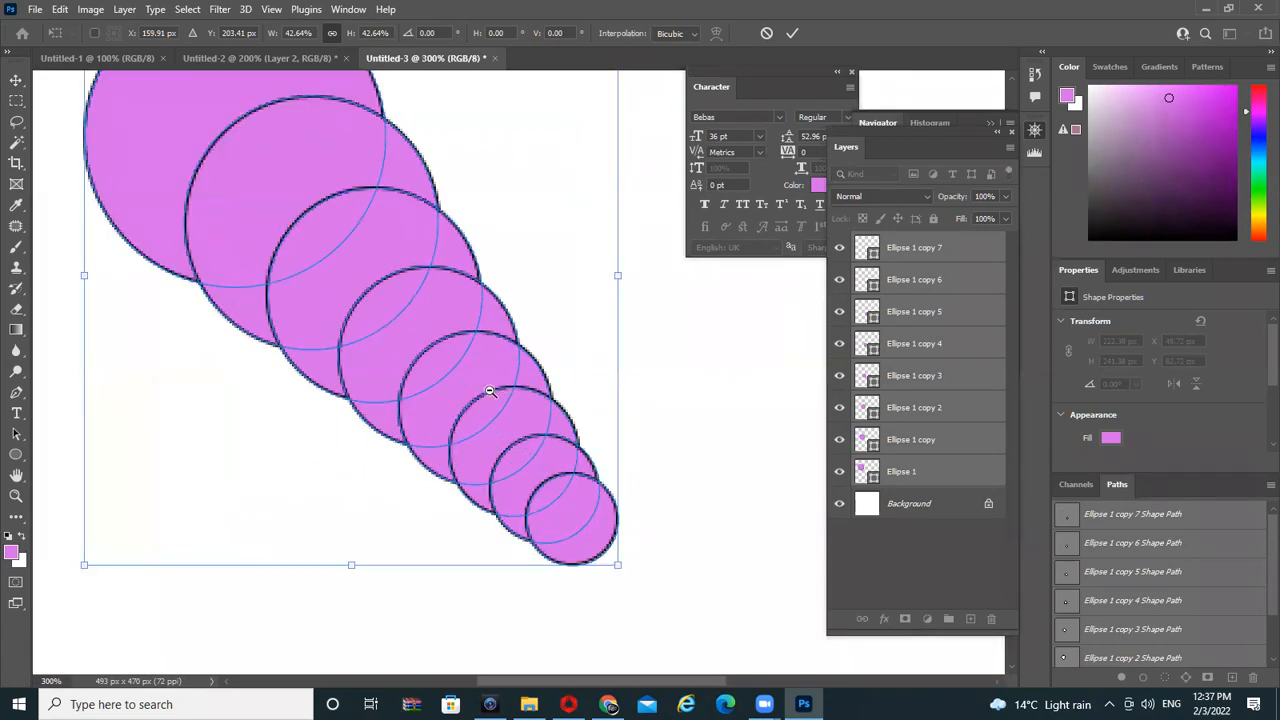
alt+click(490, 392)
alt+click(490, 392)
drag(513, 427, 505, 413)
key(Return)
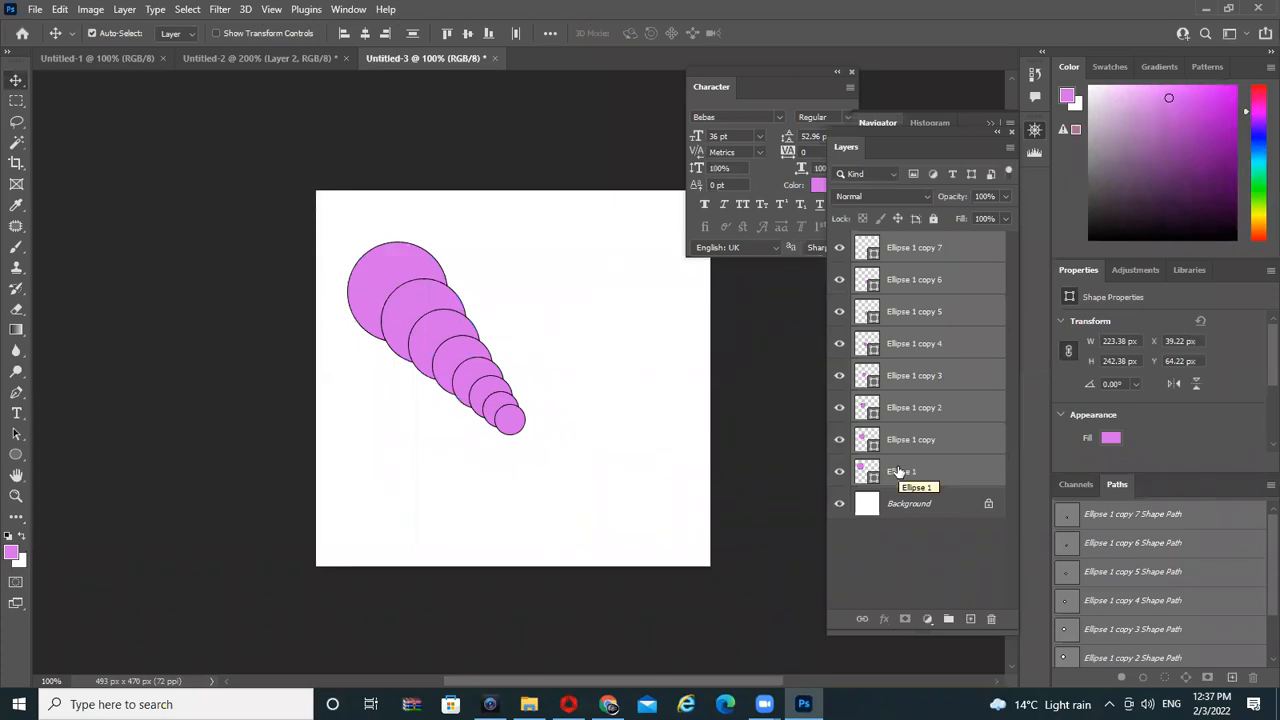
Convert the eight circle layers into one smart object and open its contents for editing
ctrl+click(465, 310)
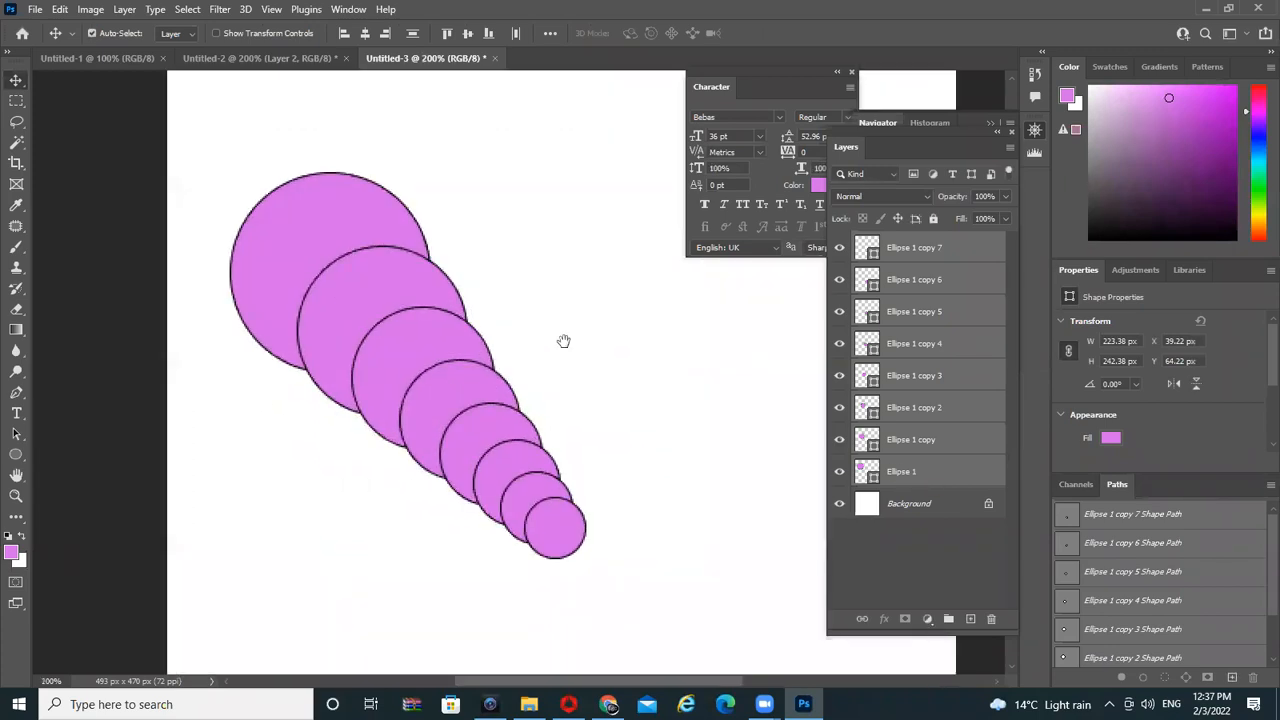
ctrl+alt+click(473, 382)
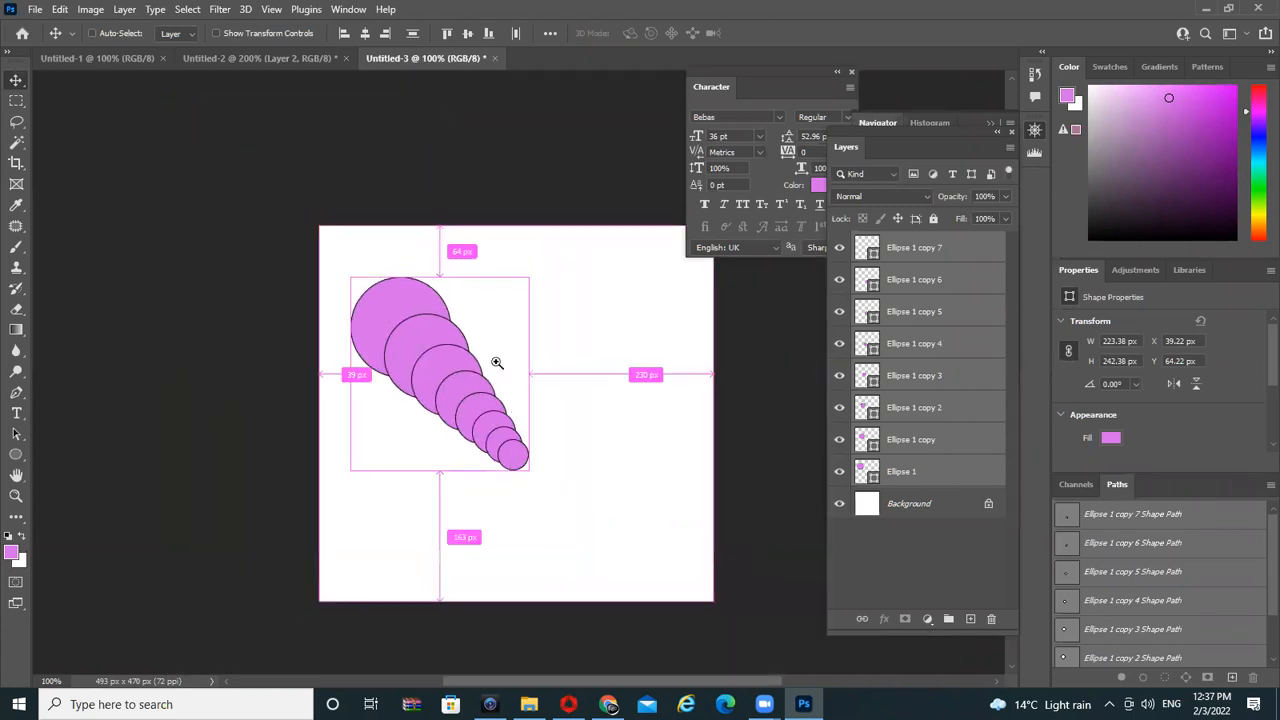
ctrl+click(497, 362)
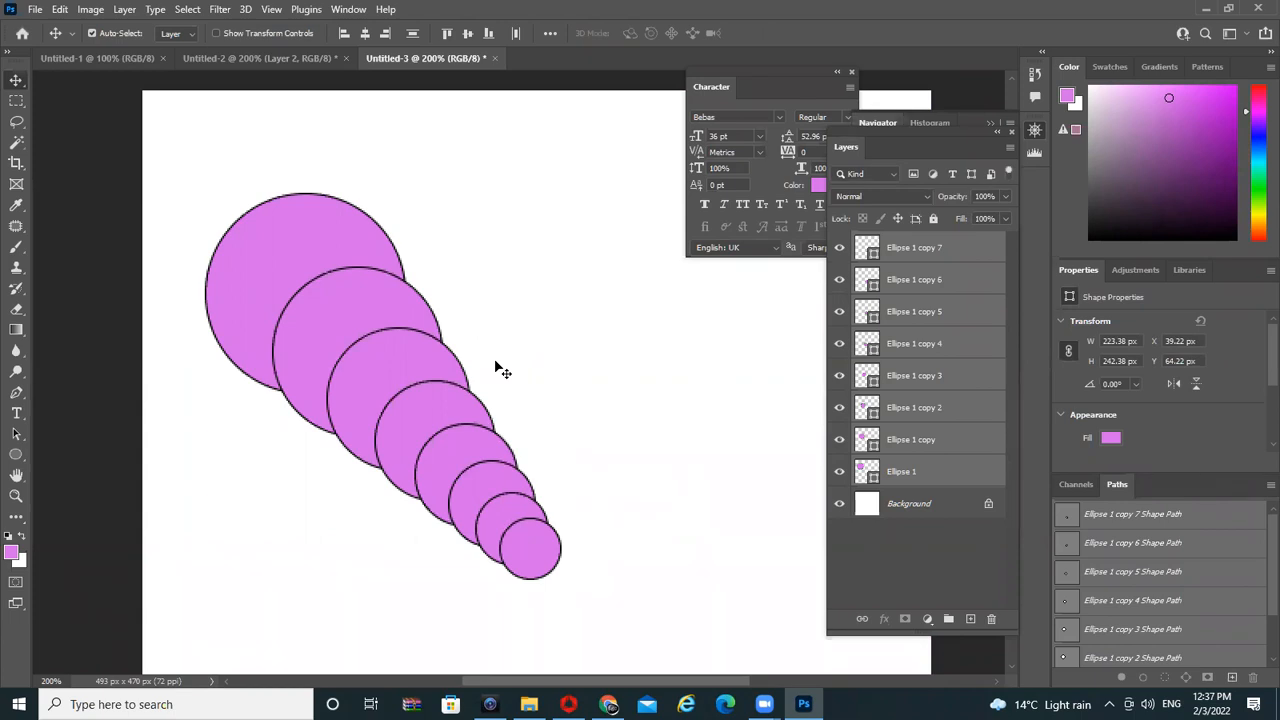
right_click(917, 466)
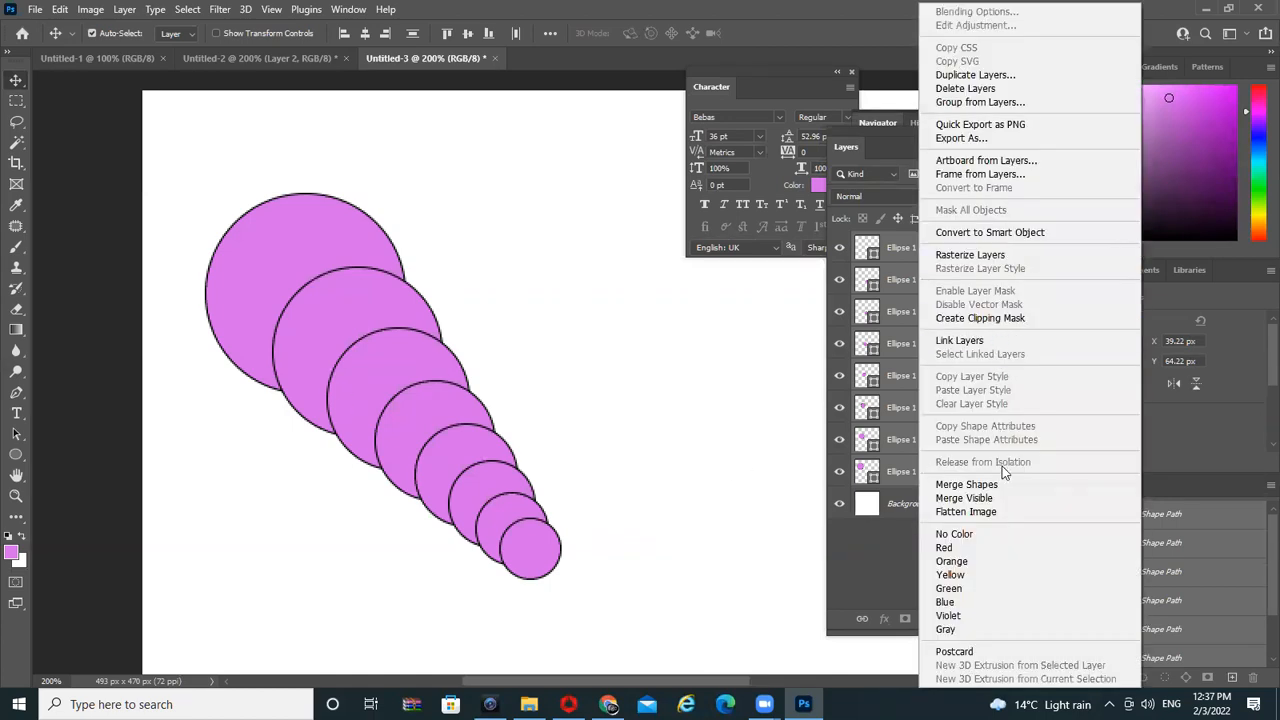
click(1015, 233)
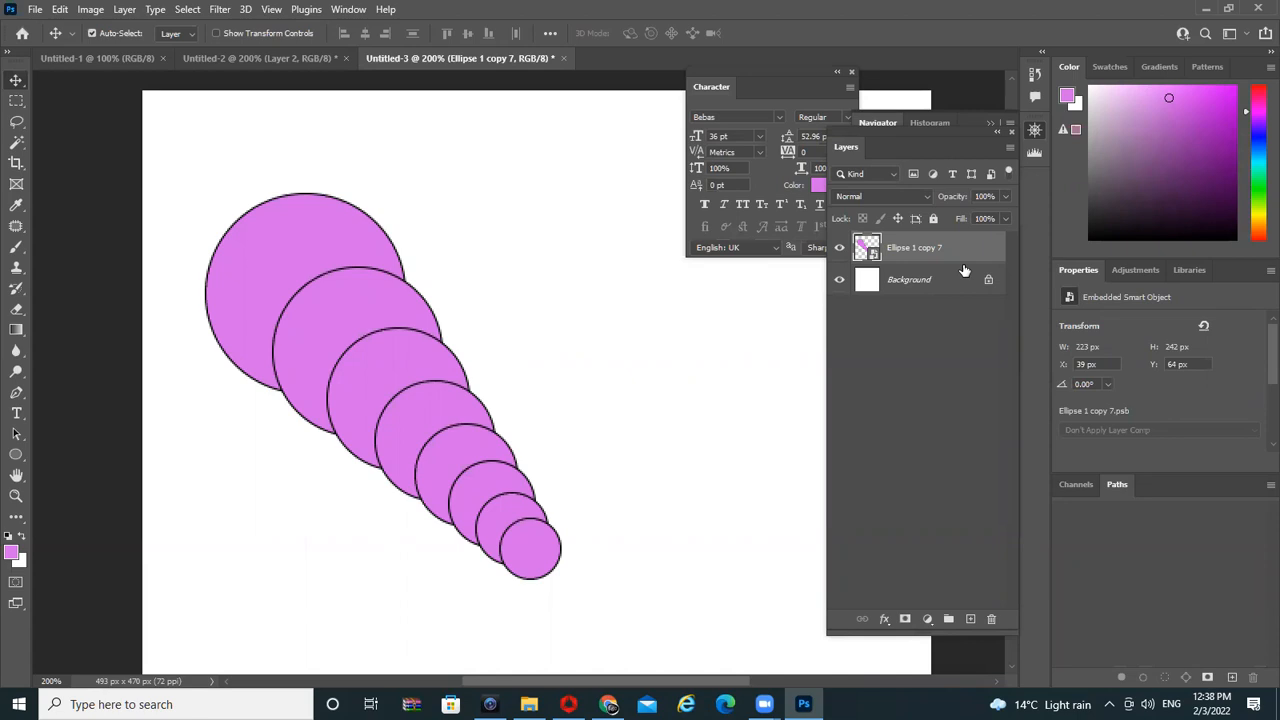
double_click(867, 248)
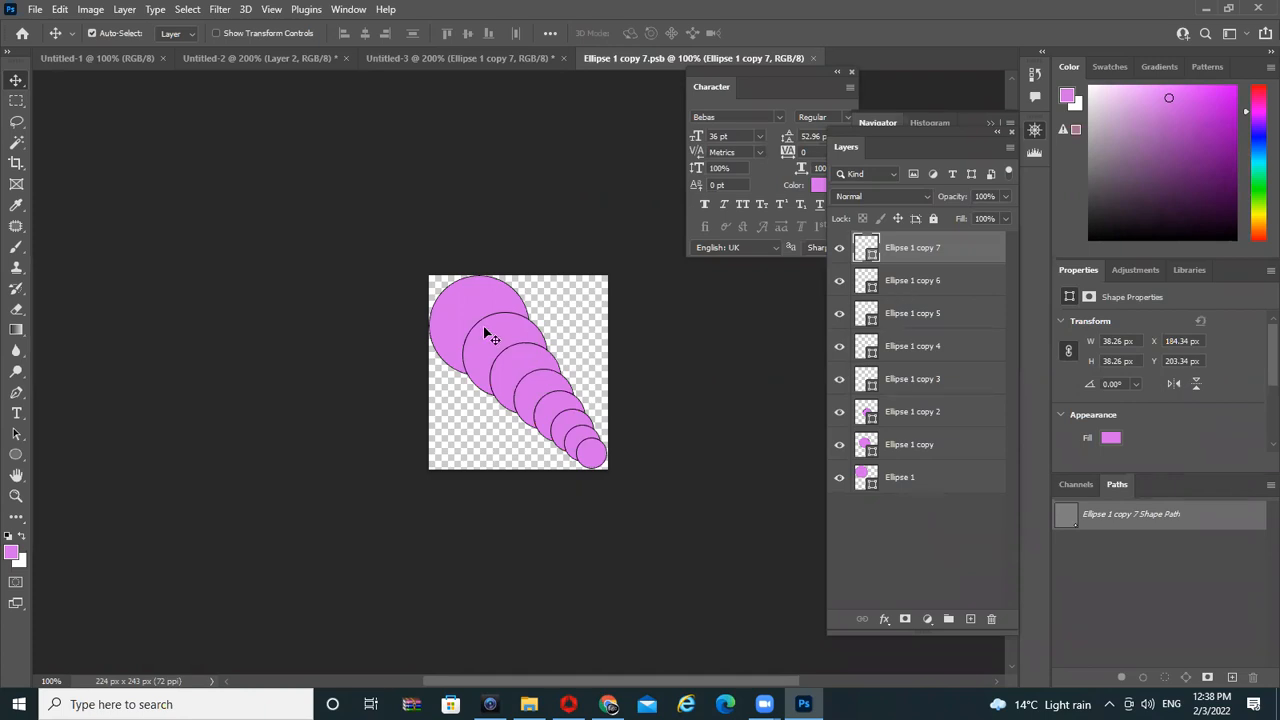
Choose a dark purple foreground colour and fill the second-smallest circle, Ellipse 1 copy 6, with it
click(923, 284)
key(i)
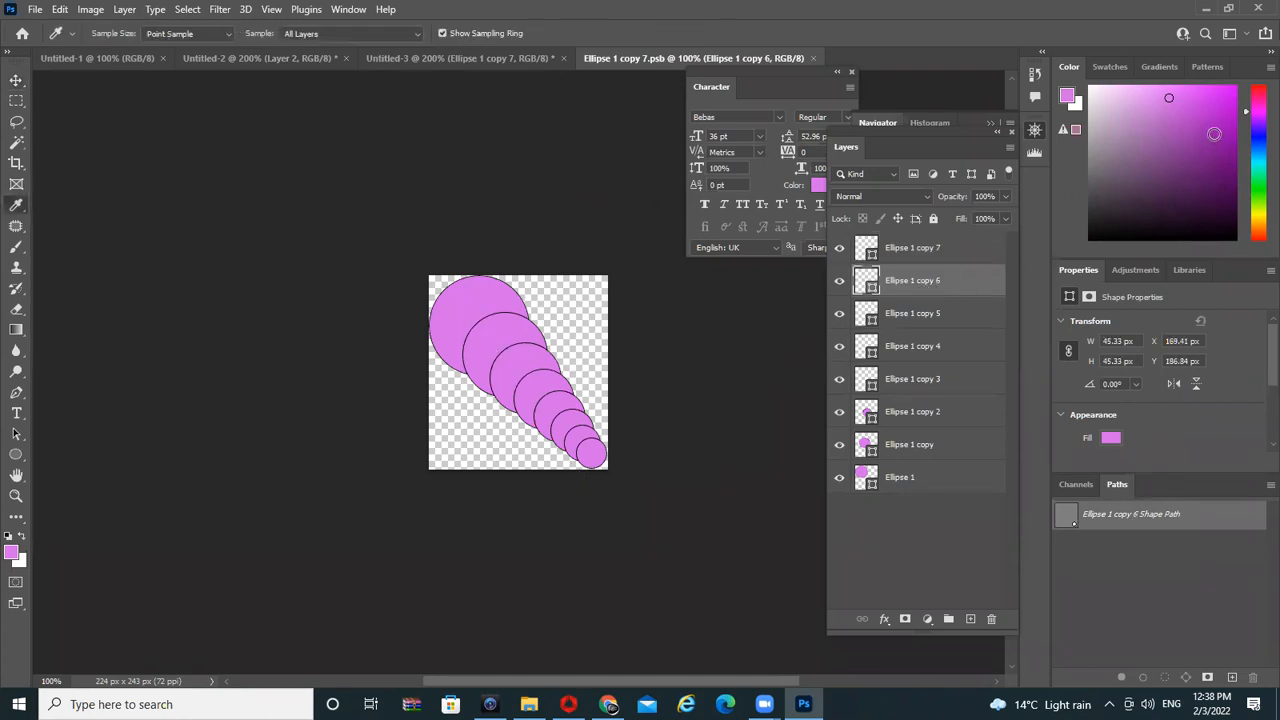
click(1225, 122)
key(alt+BackSpace)
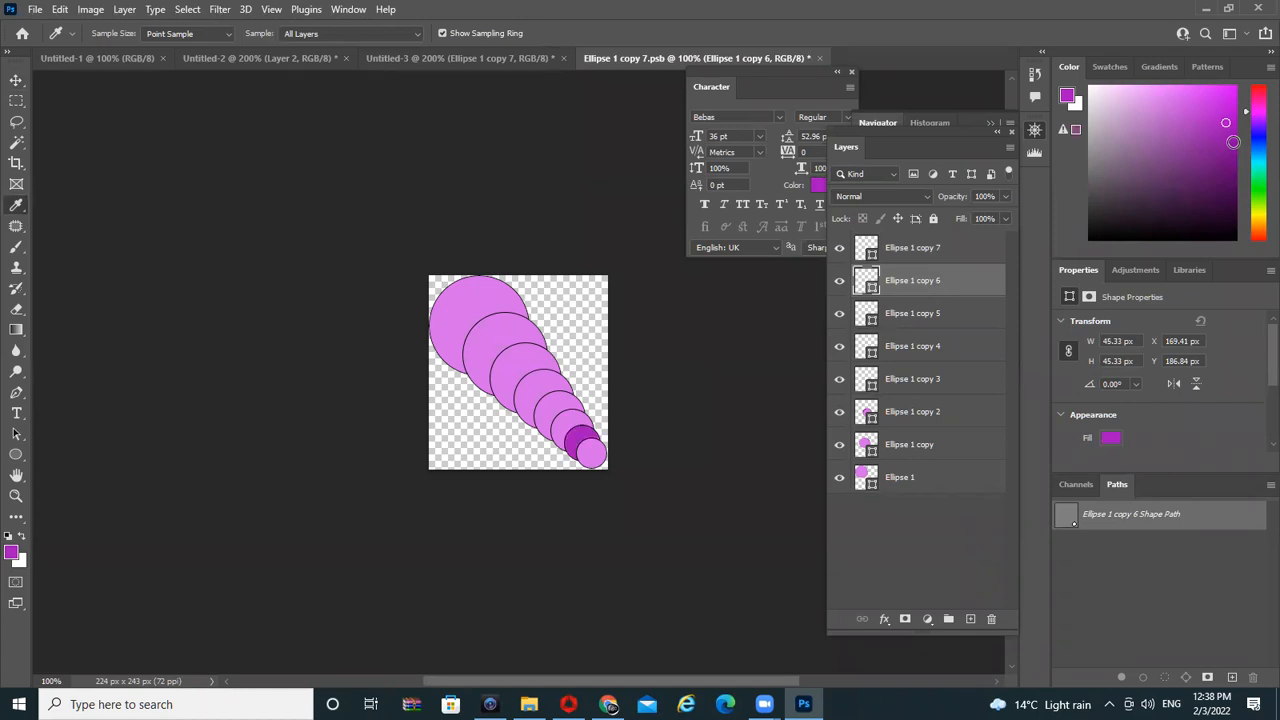
Fill the second-largest circle, Ellipse 1 copy, with a yellow-green foreground colour
key(v)
right_click(516, 341)
click(535, 346)
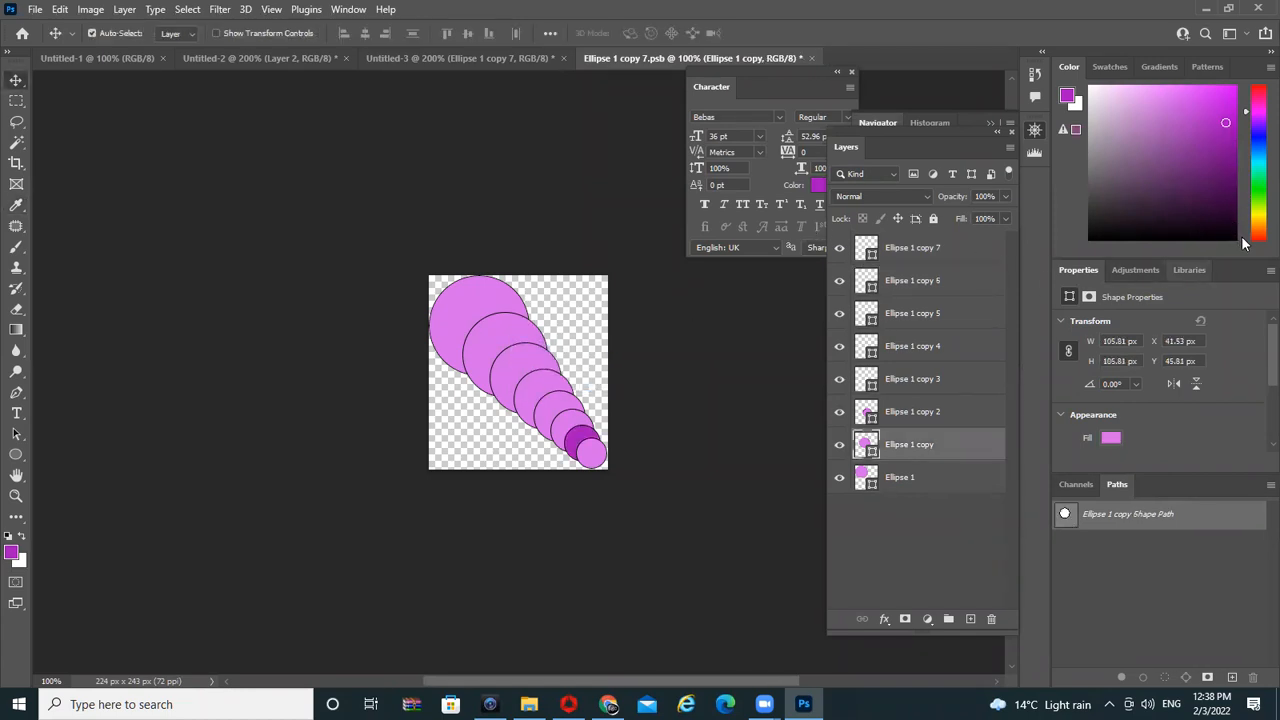
key(i)
click(1258, 205)
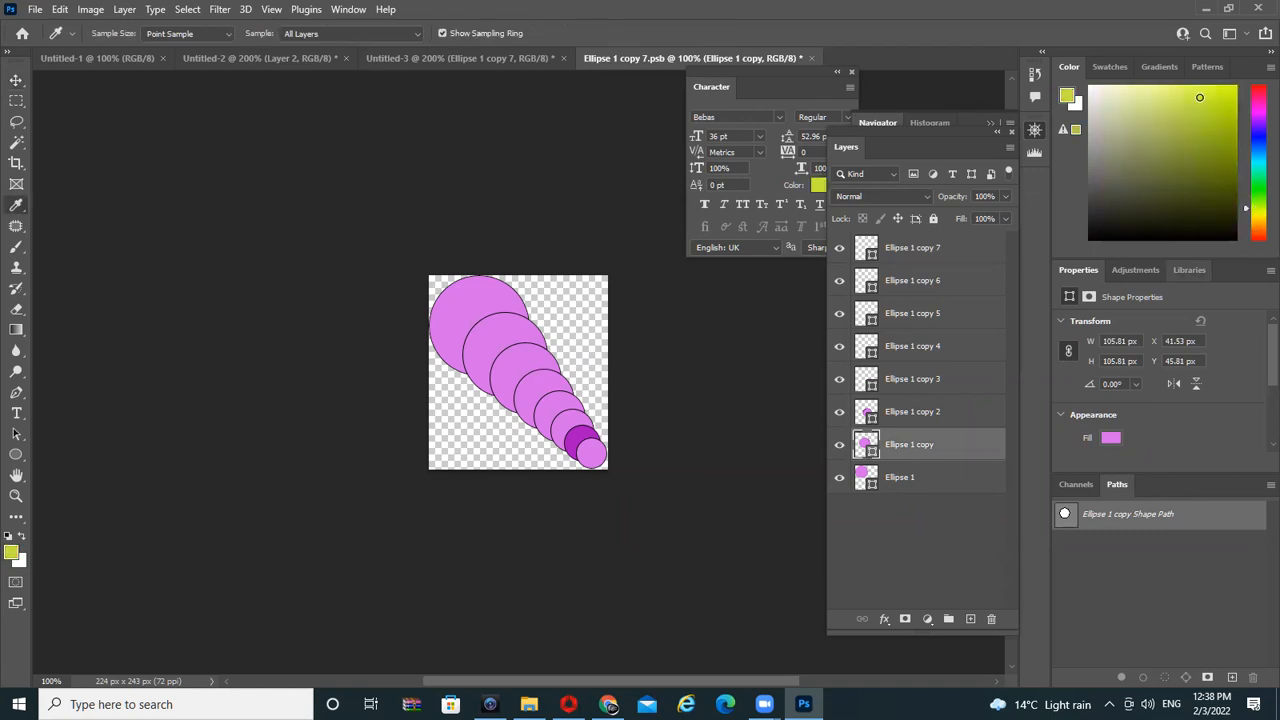
key(alt+BackSpace)
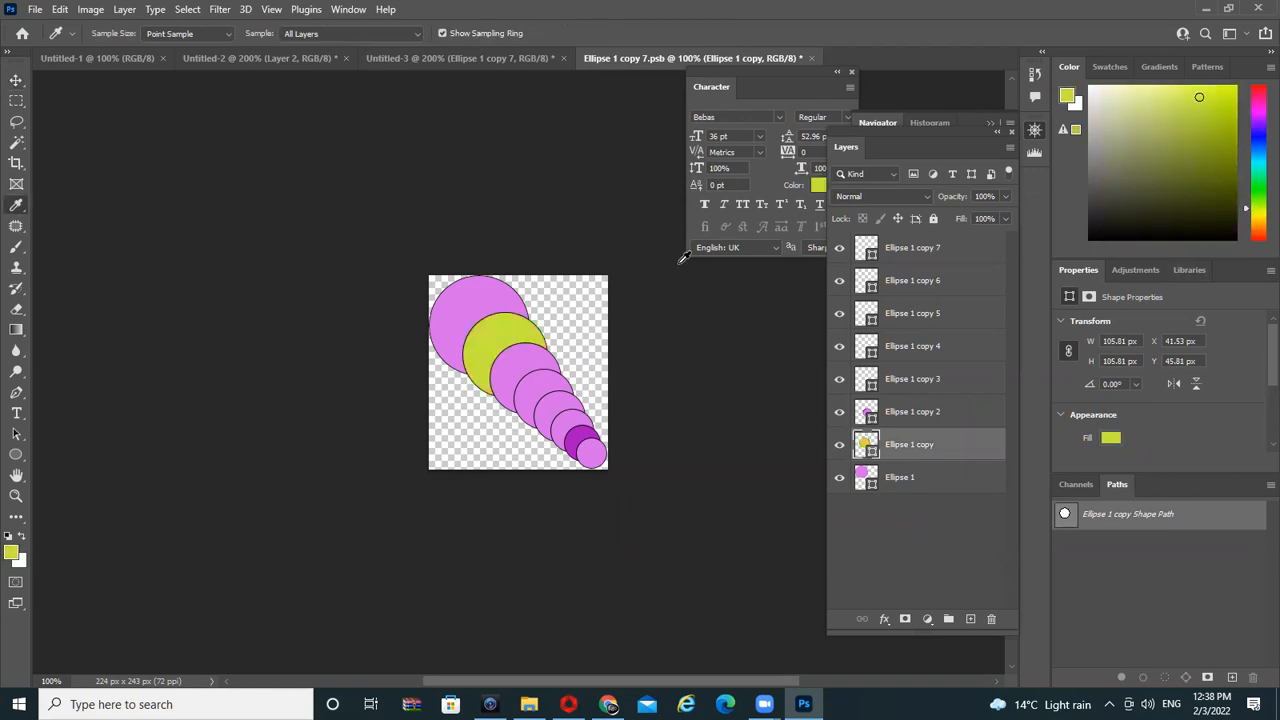
Fill the third-largest circle, Ellipse 1 copy 2, with a dark olive-green foreground colour
key(v)
right_click(524, 368)
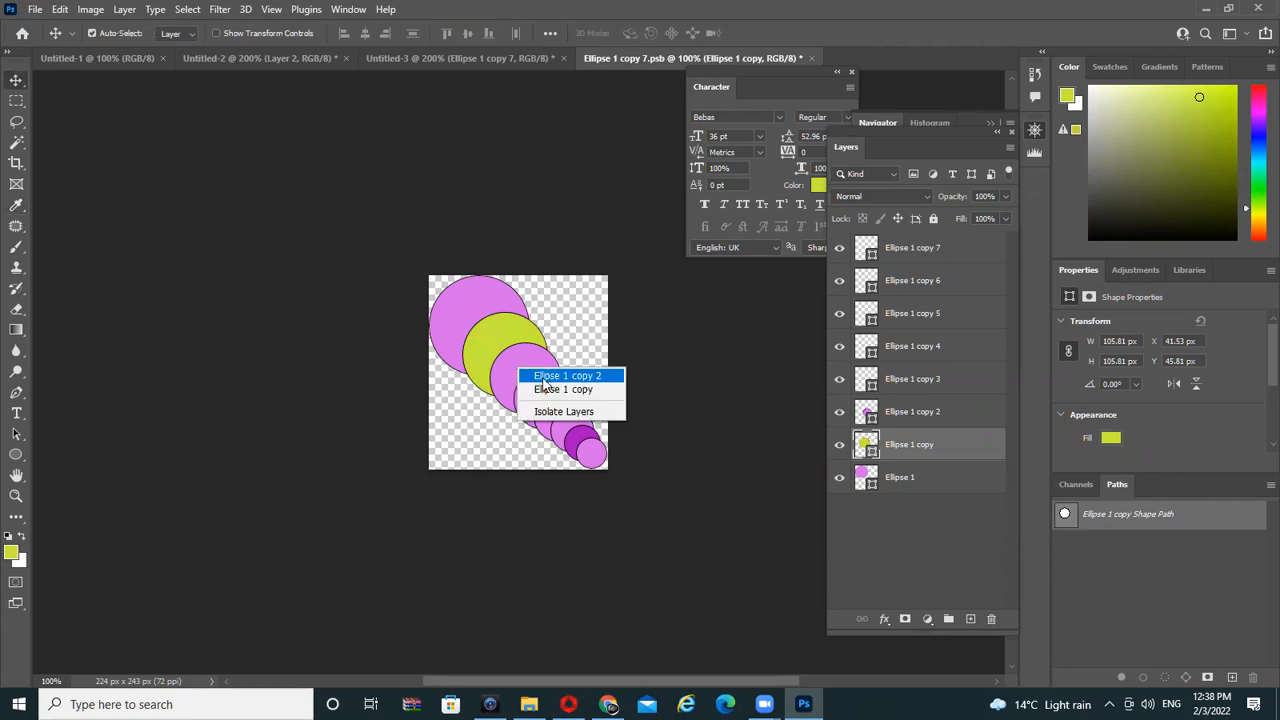
click(560, 375)
click(1209, 150)
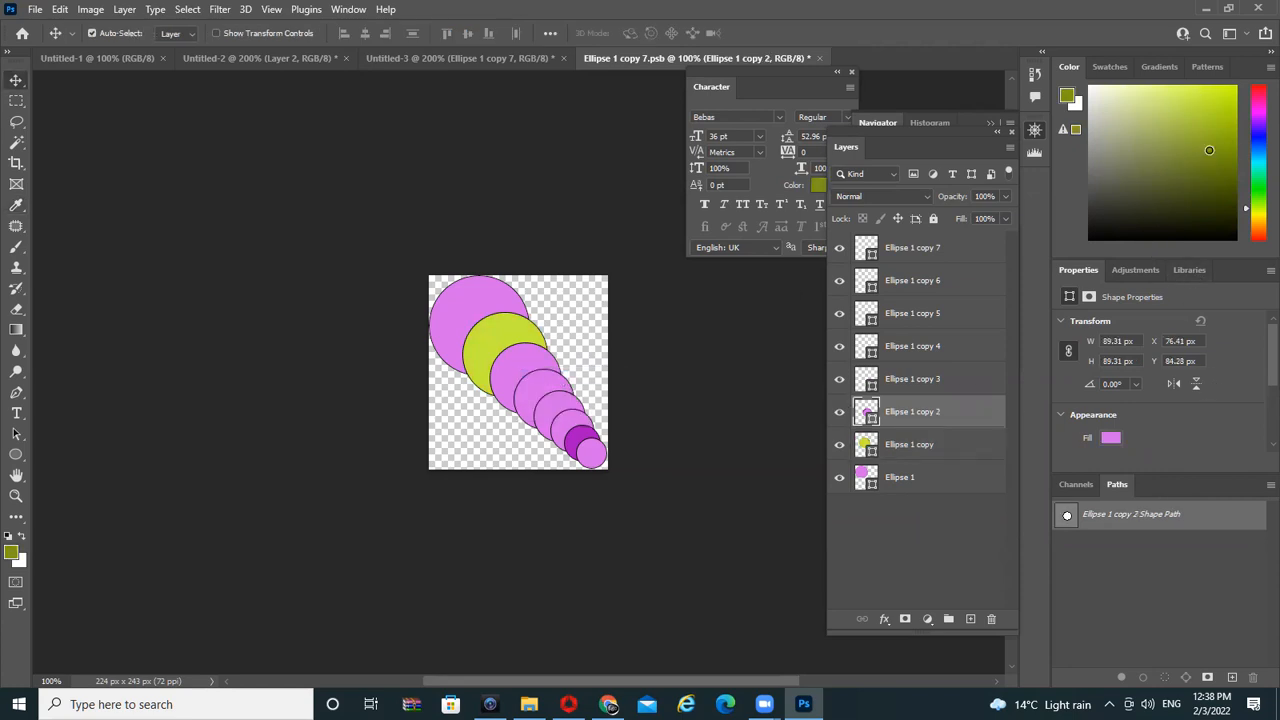
key(alt+BackSpace)
Fill the fourth-largest circle, Ellipse 1 copy 3, with a purple foreground colour
right_click(536, 378)
click(583, 384)
click(1258, 111)
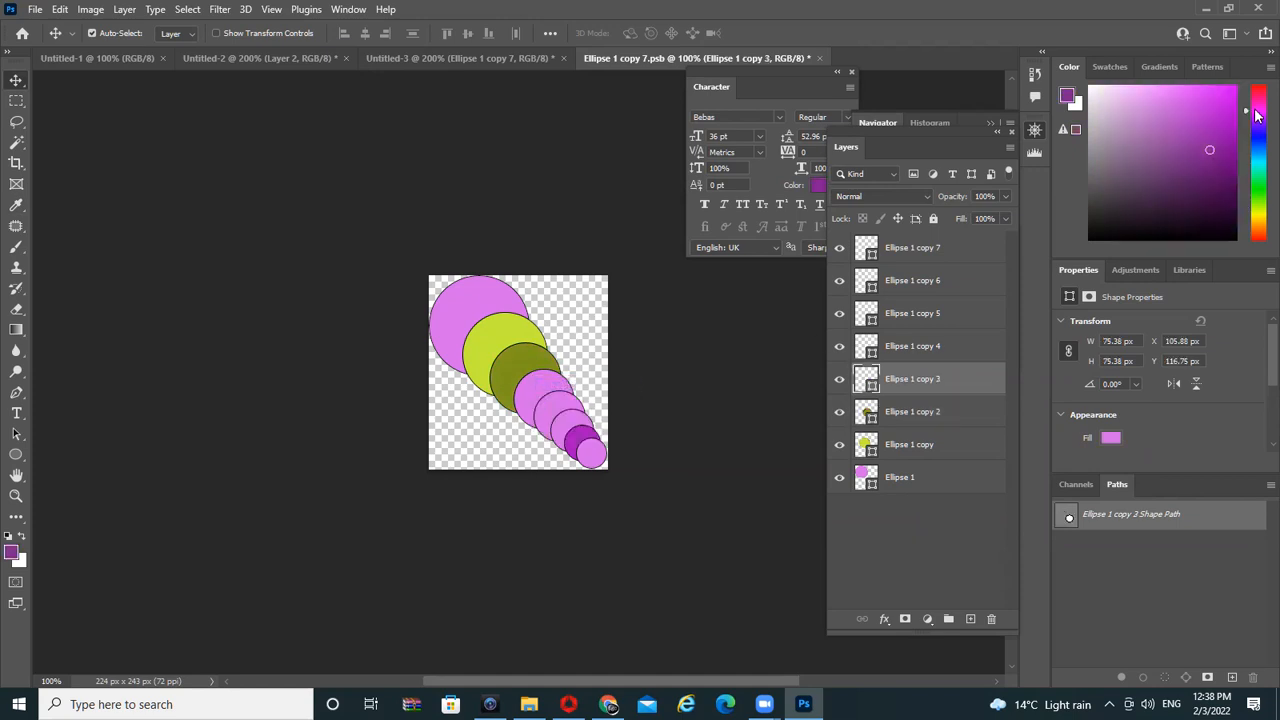
key(alt+BackSpace)
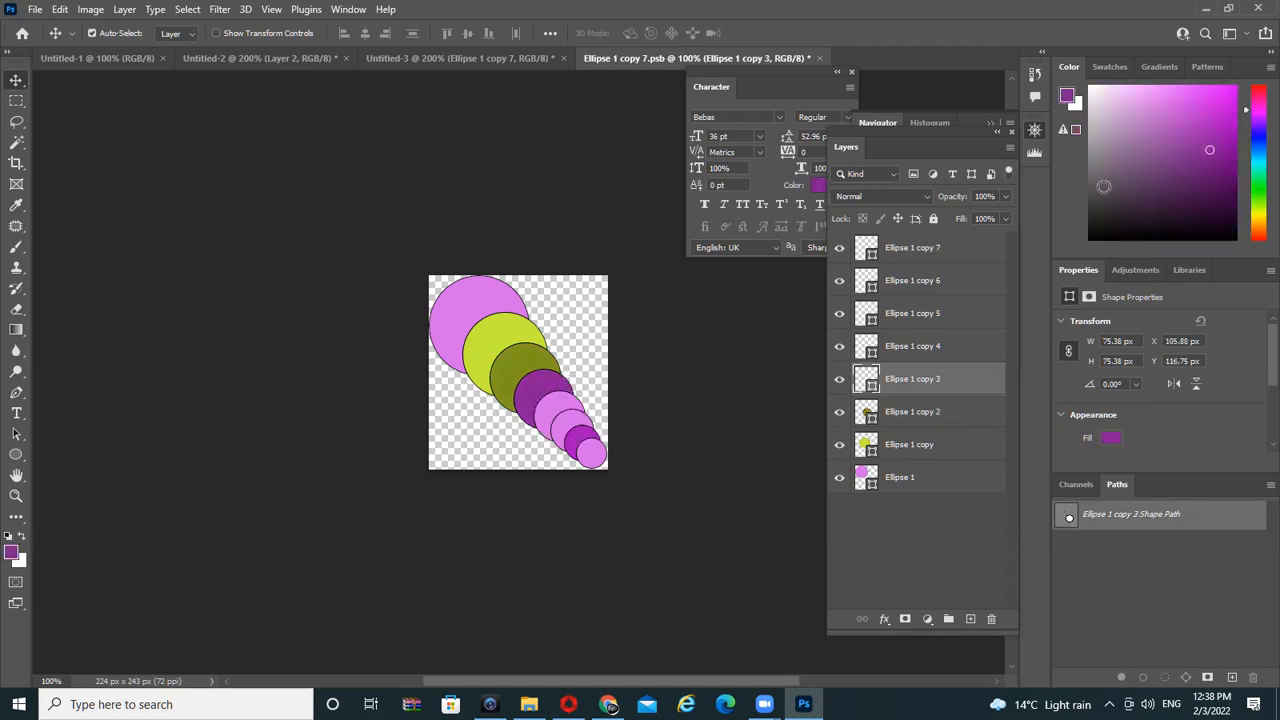
Fill the circle Ellipse 1 copy 4 with a dark pink foreground colour, and save and close the smart object's contents
right_click(563, 407)
click(612, 411)
click(1258, 102)
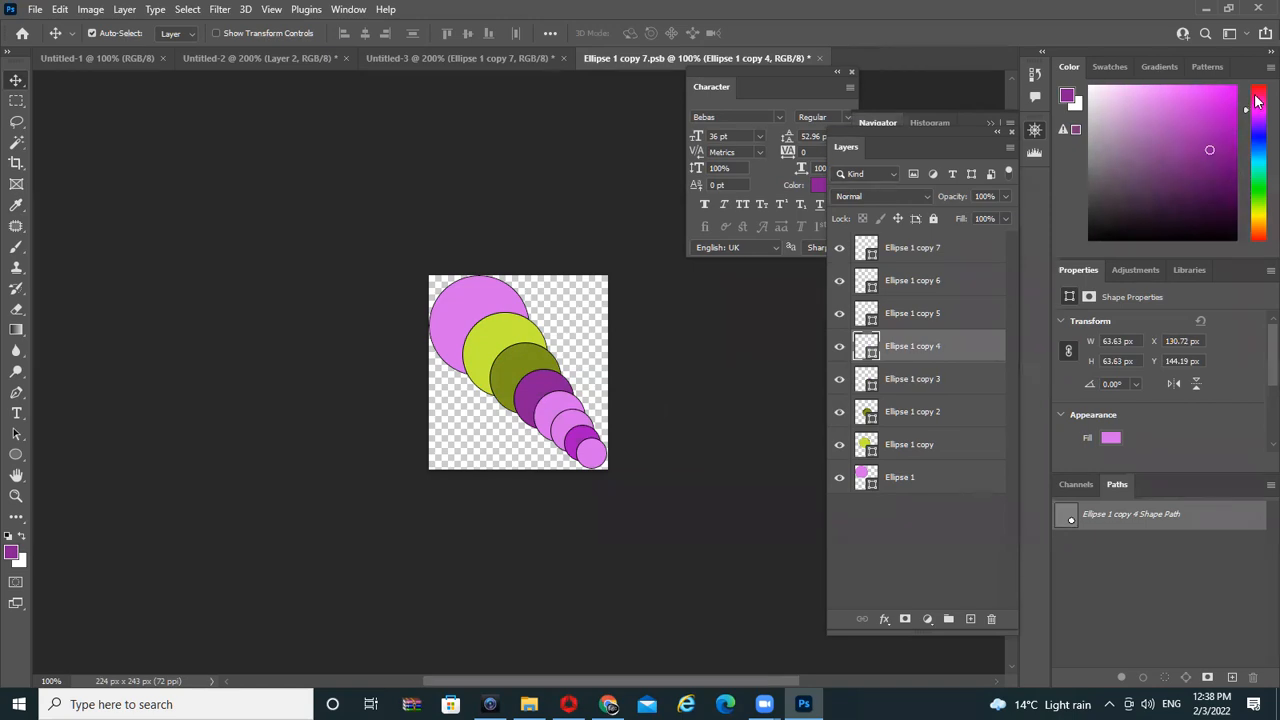
key(alt+BackSpace)
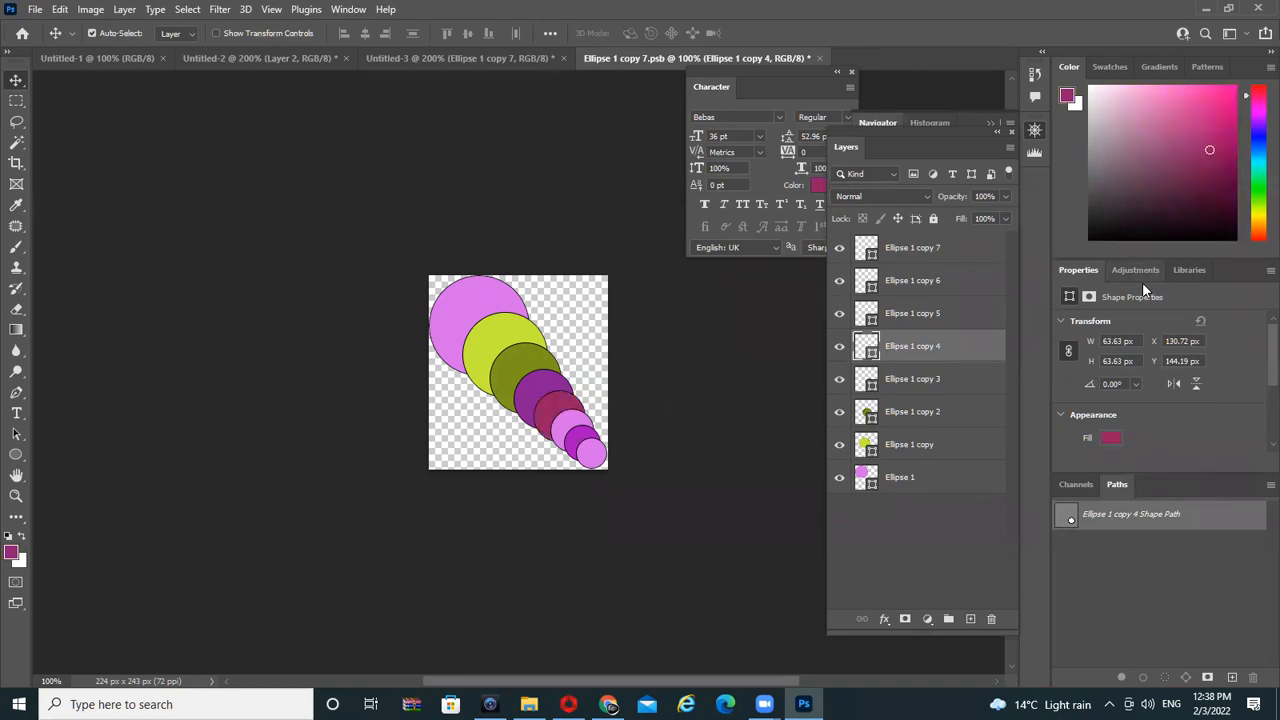
click(817, 59)
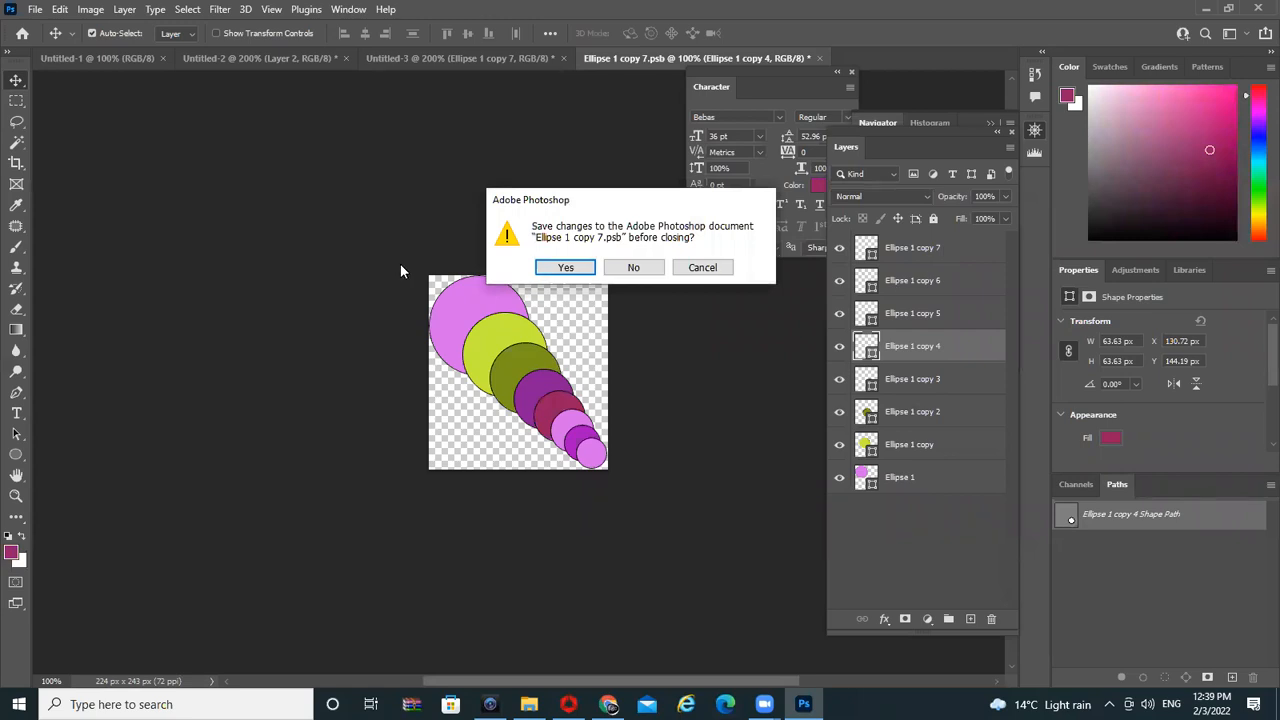
click(566, 268)
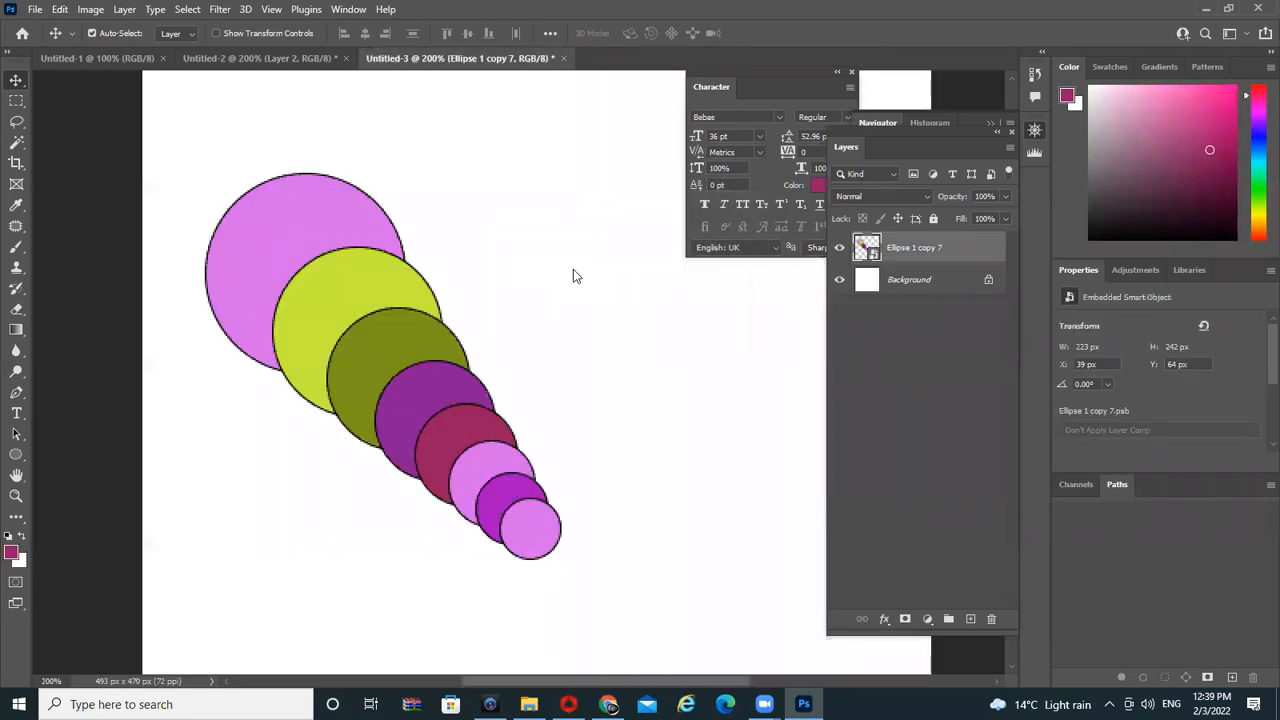
Move the recoloured circle trail on the white canvas to about X 49 px, Y 45 px
drag(366, 314, 437, 285)
scroll(436, 291, down, 1)
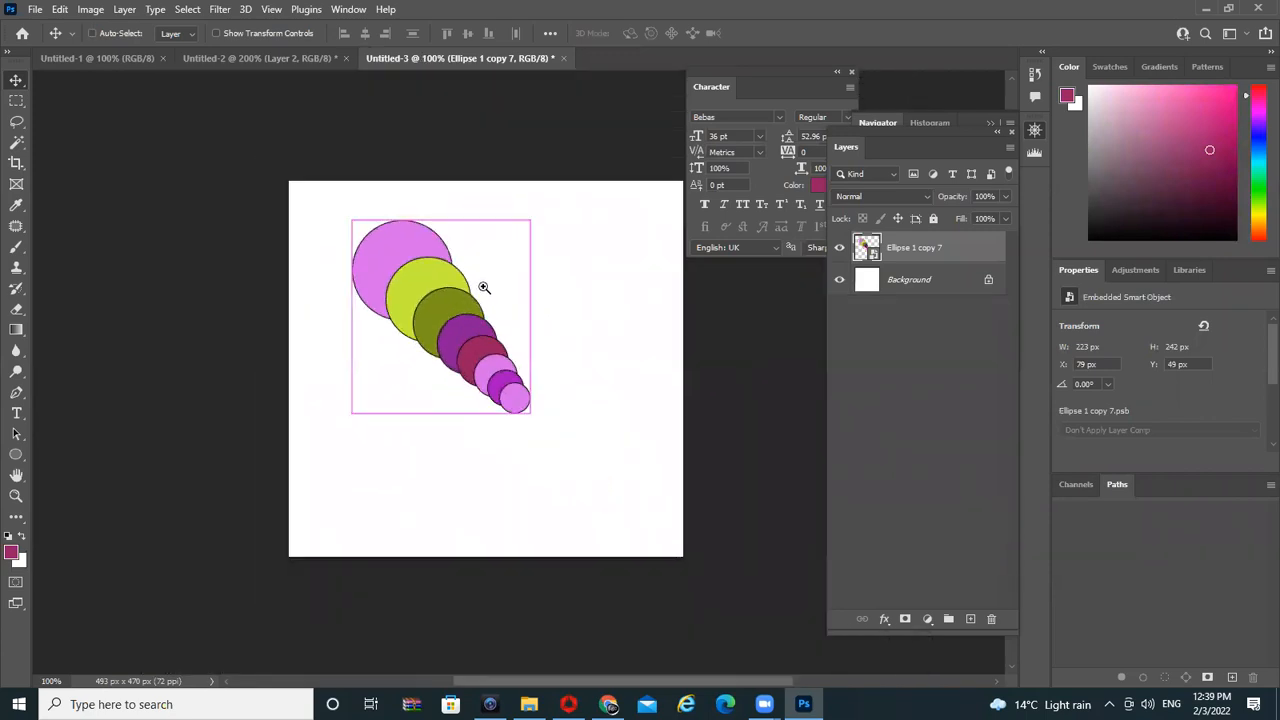
scroll(485, 291, up, 1)
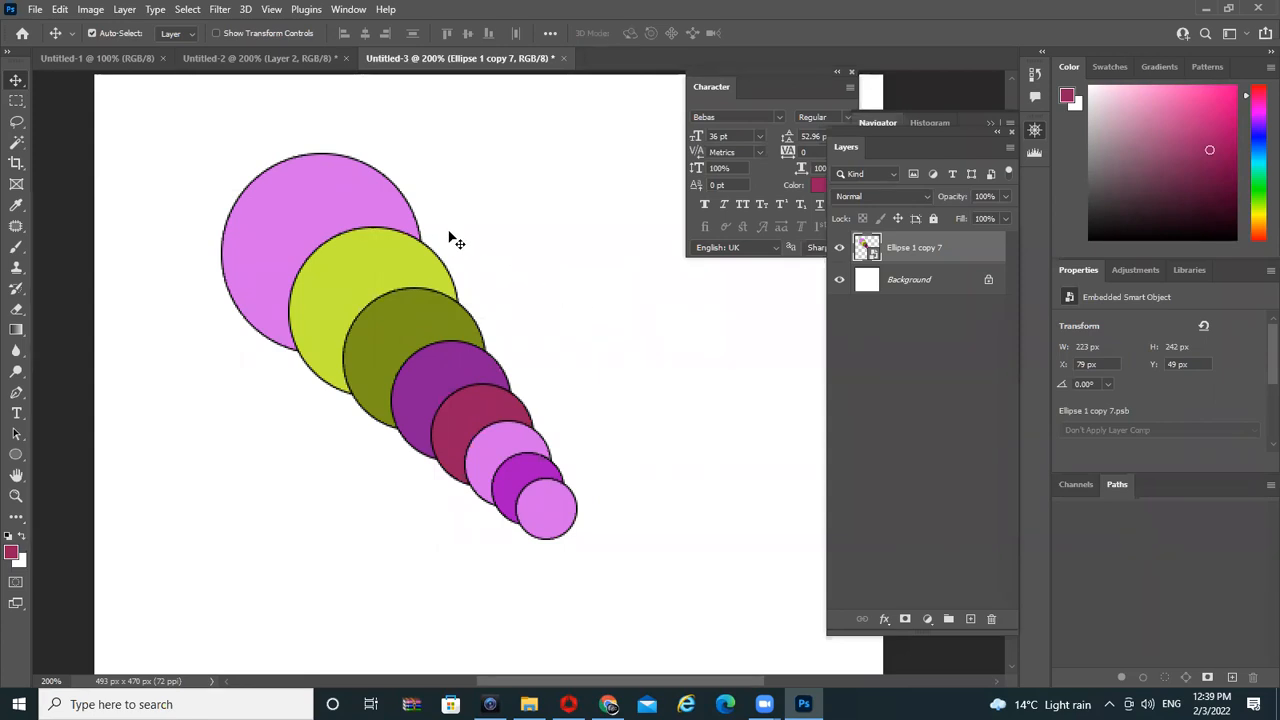
drag(429, 345, 424, 388)
ctrl+alt+click(431, 398)
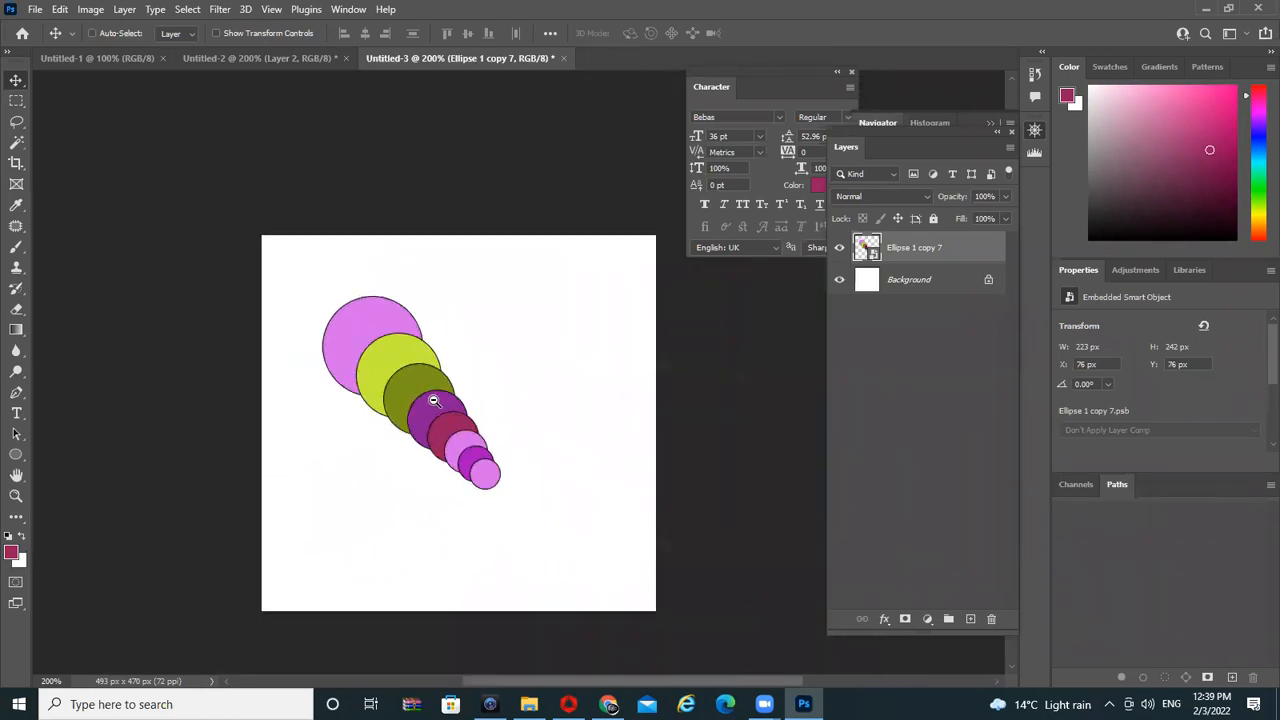
alt+click(433, 401)
ctrl+click(448, 427)
drag(463, 438, 440, 413)
Duplicate the circle trail smart object and try rotating the copy about 30° around its centre
key(ctrl+j)
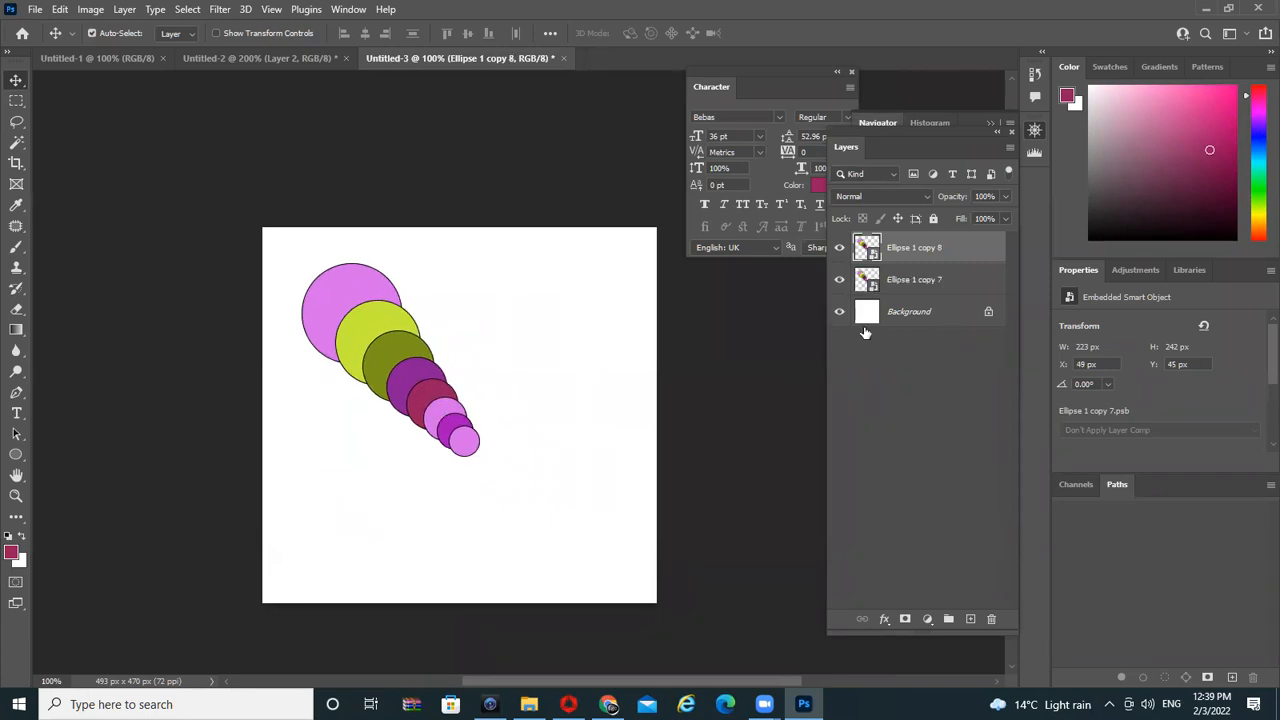
key(ctrl+t)
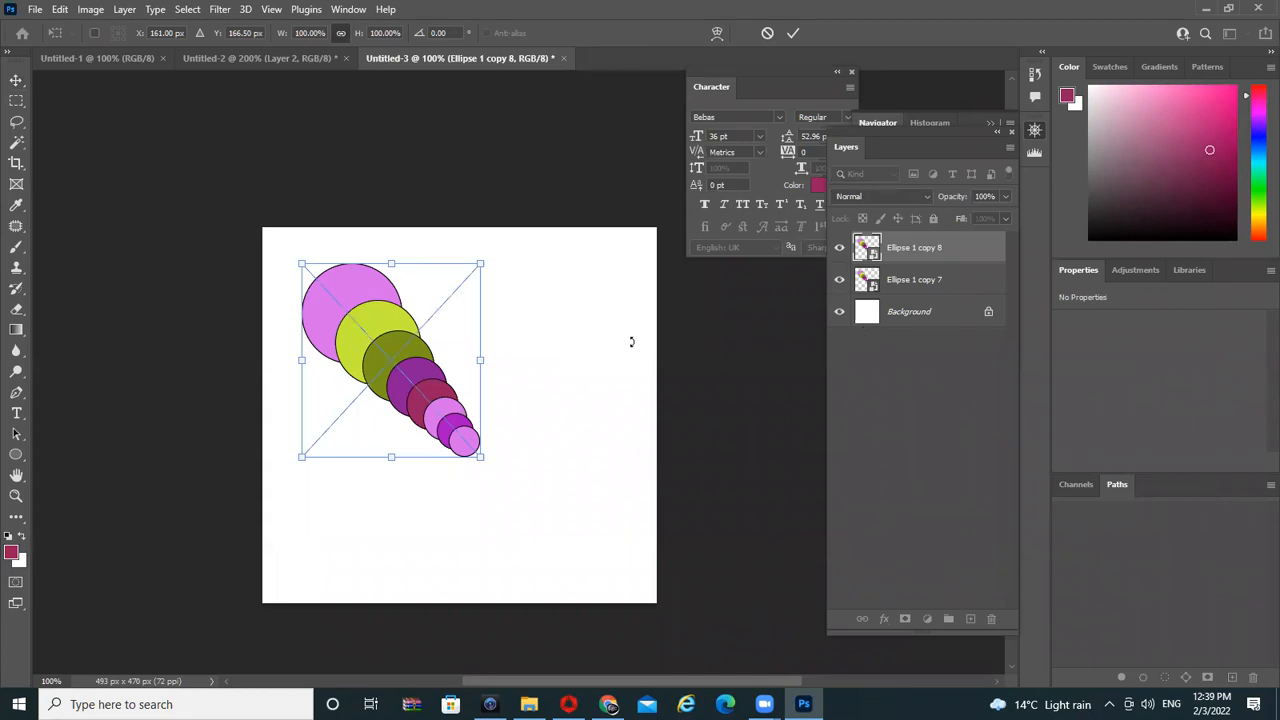
drag(535, 245, 617, 327)
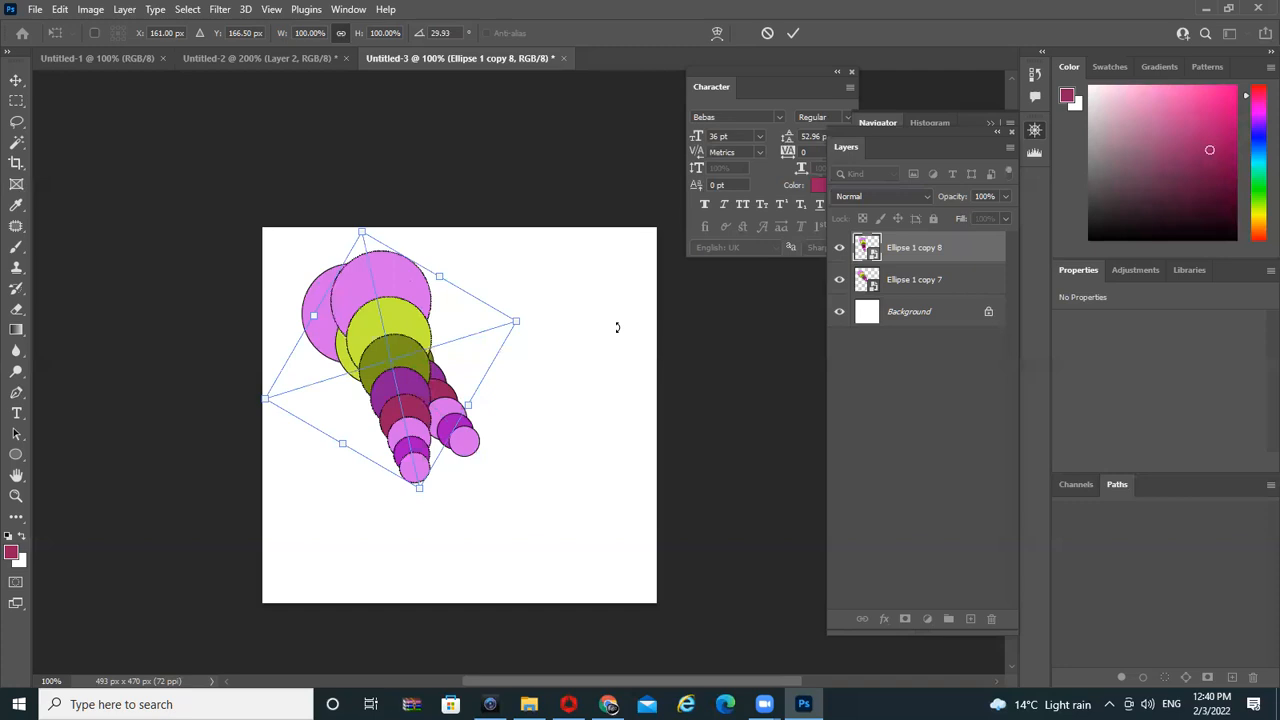
key(ctrl+z)
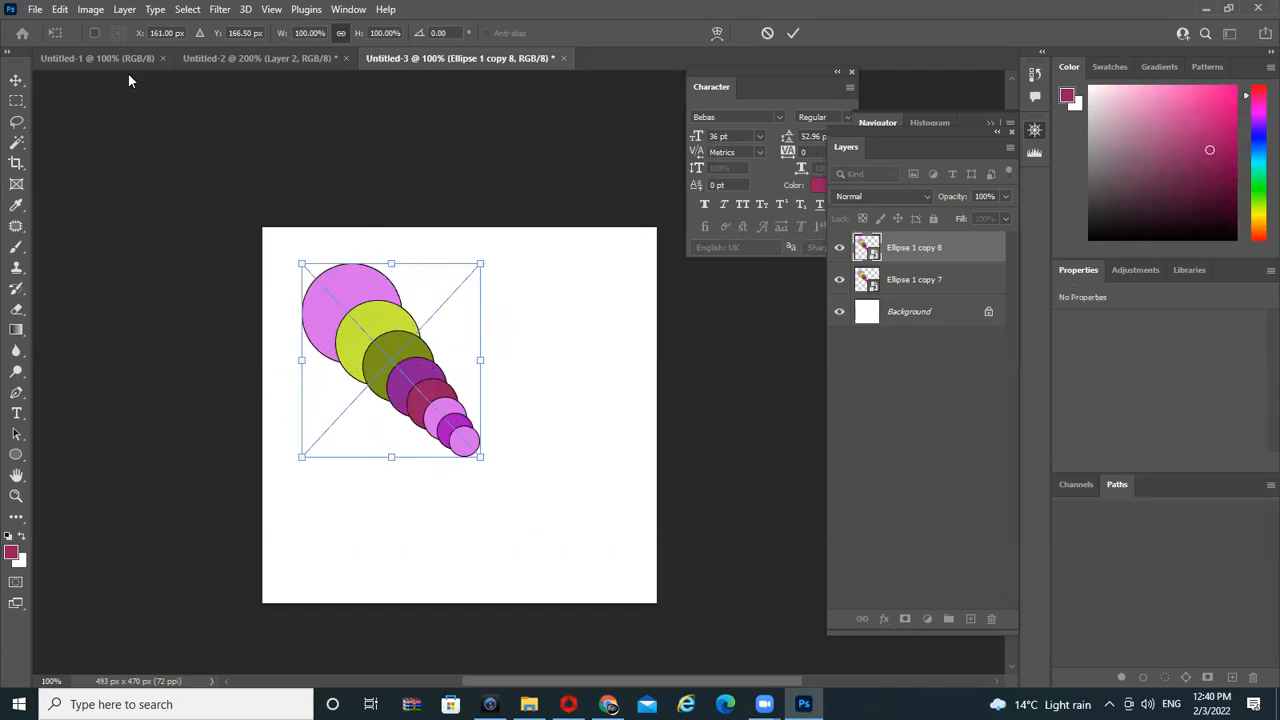
Enable the transform reference point, move it near the smallest circle, rotate the copied trail about 39.56° and scale it to 88.82%
click(94, 33)
mouse_move(399, 373)
mouse_down()
mouse_move(447, 357)
mouse_move(476, 455)
mouse_up()
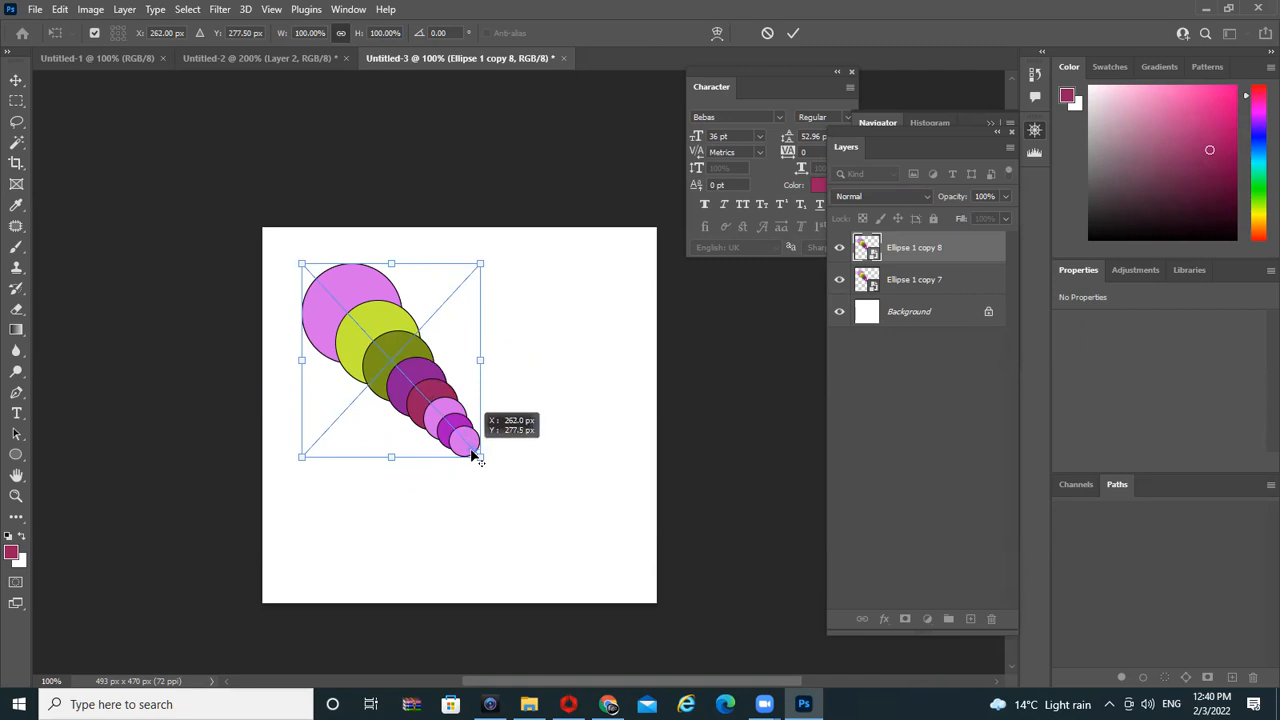
drag(543, 289, 596, 390)
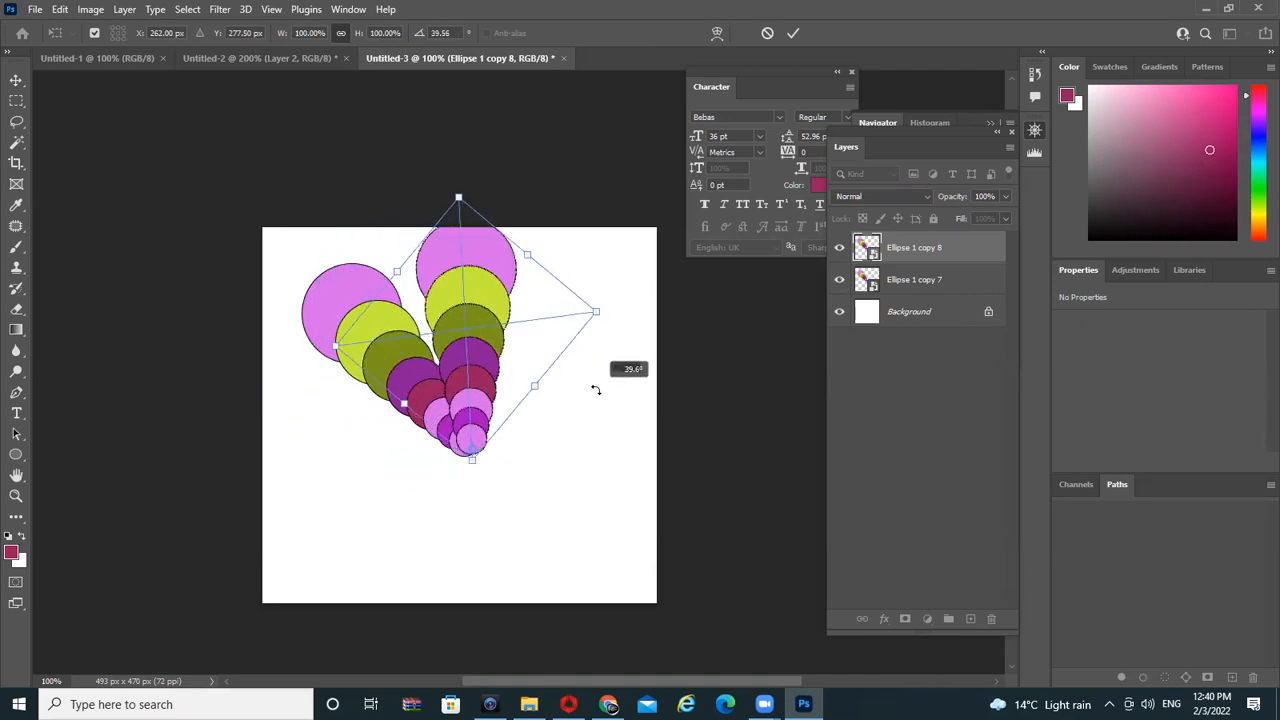
drag(459, 197, 460, 228)
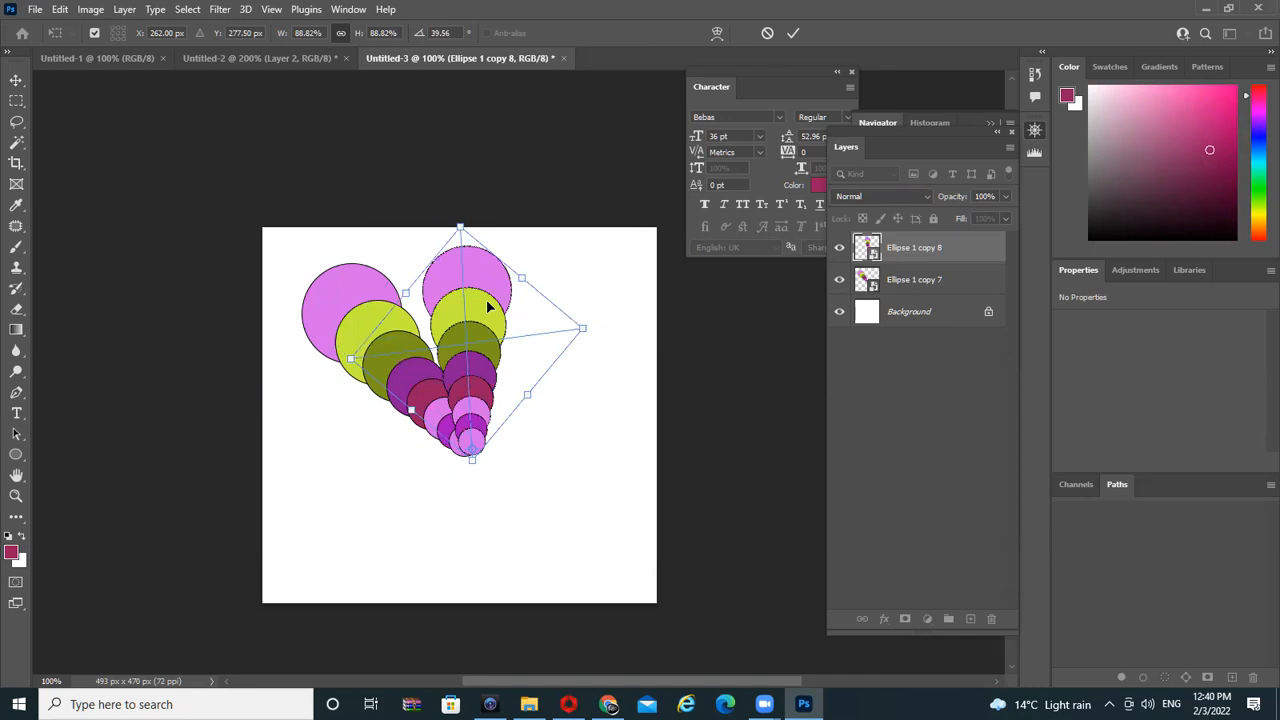
key(Return)
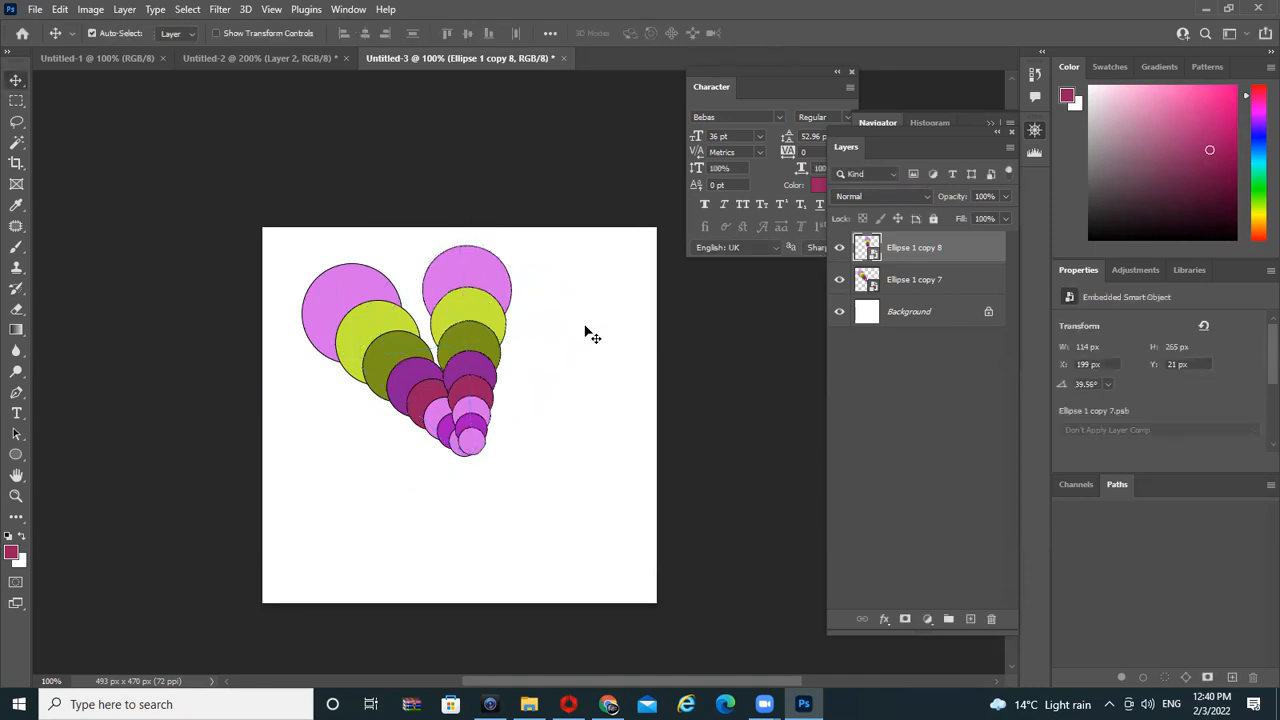
Try repeating the transform on a new copy of the trail, and undo back to the unrotated duplicate
key(ctrl+alt+shift+t)
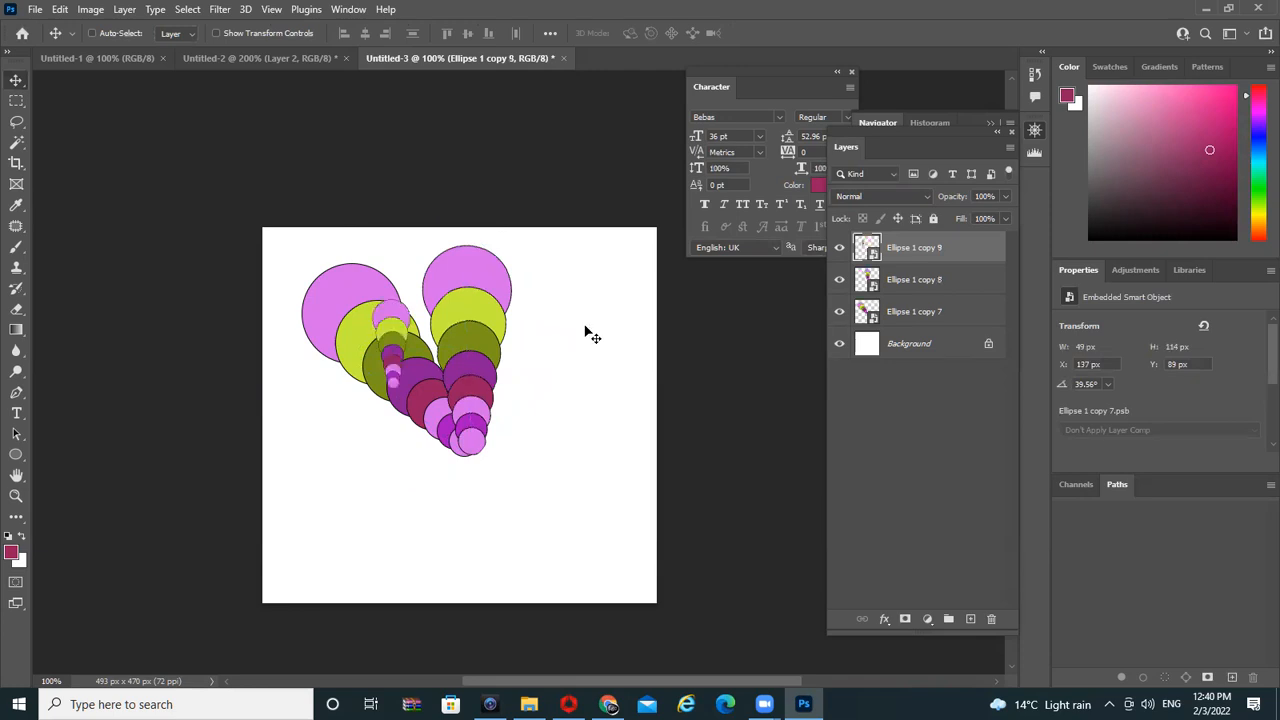
key(ctrl+z)
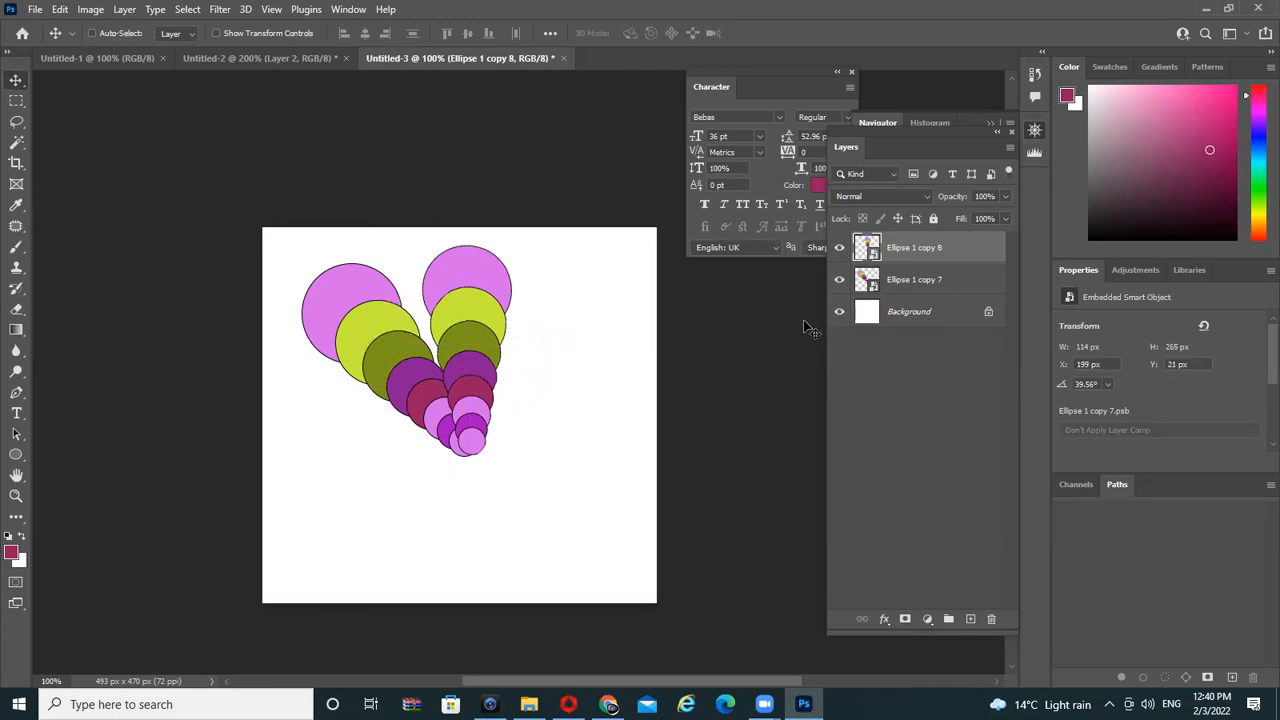
key(ctrl+z)
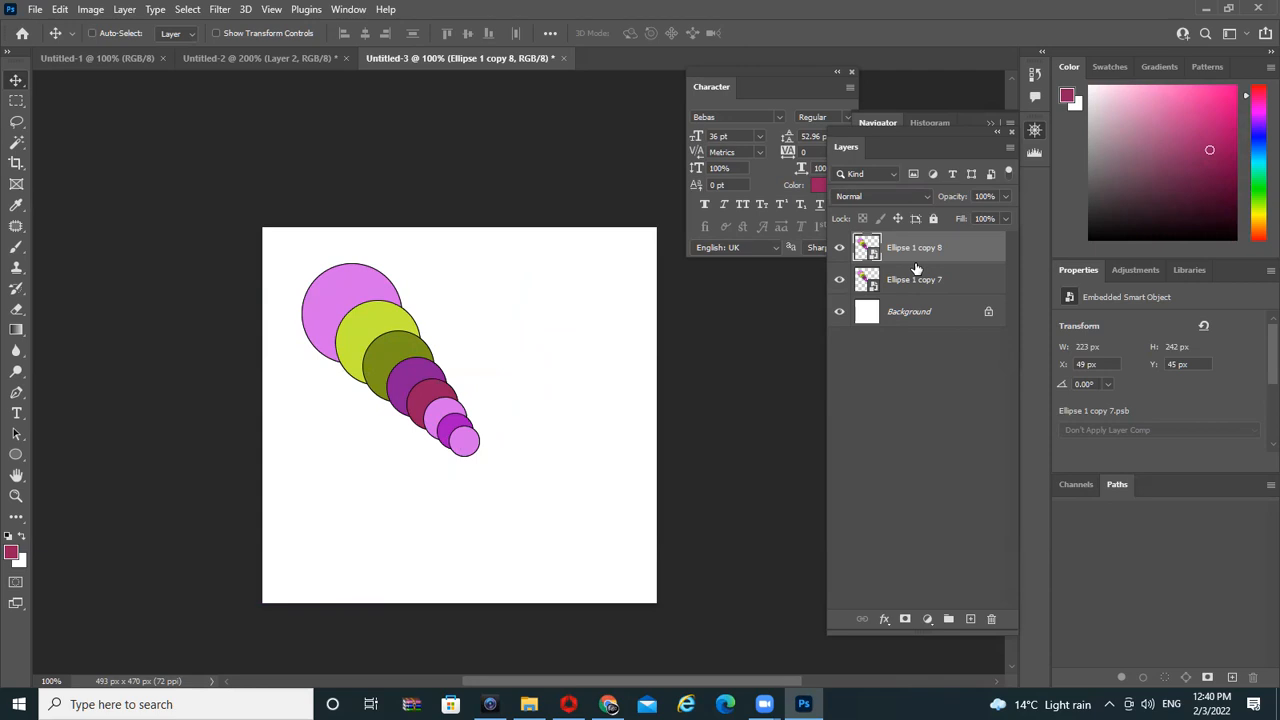
Set the duplicate's reference point at about X 273 px, Y 288 px, rotate it about 45.27° and scale it down slightly
key(ctrl+t)
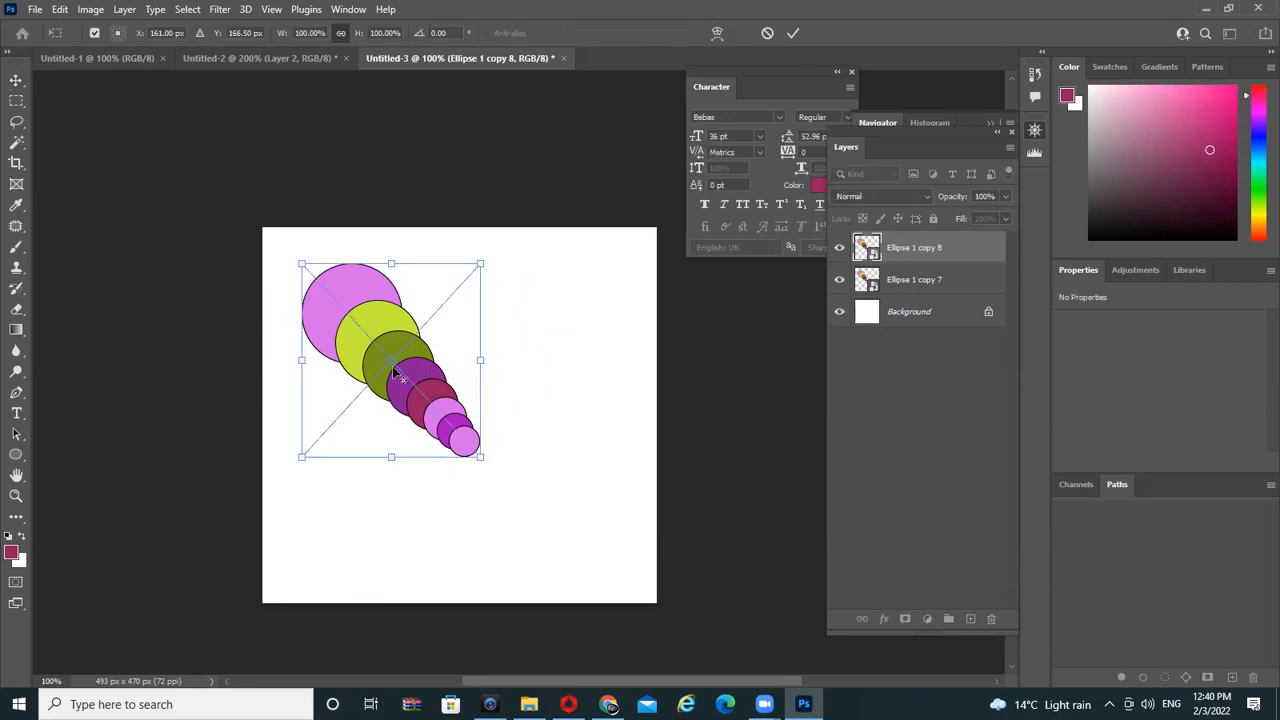
drag(392, 362, 478, 456)
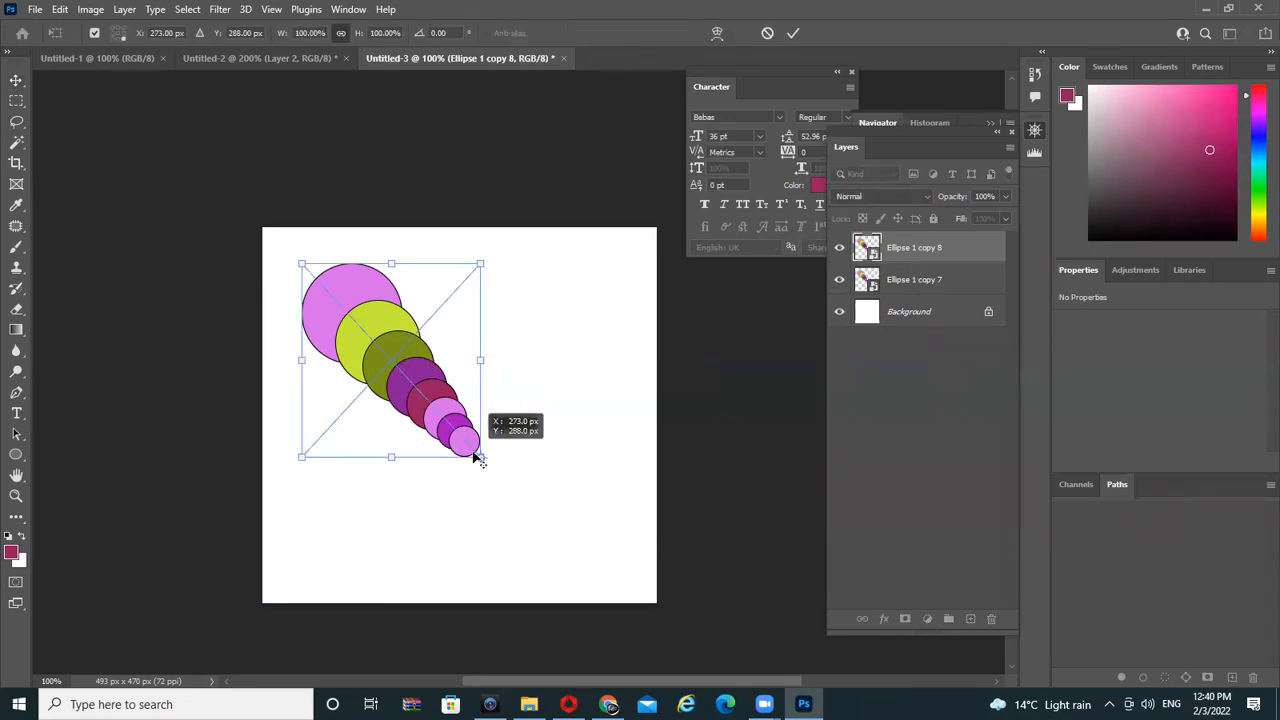
drag(528, 294, 627, 396)
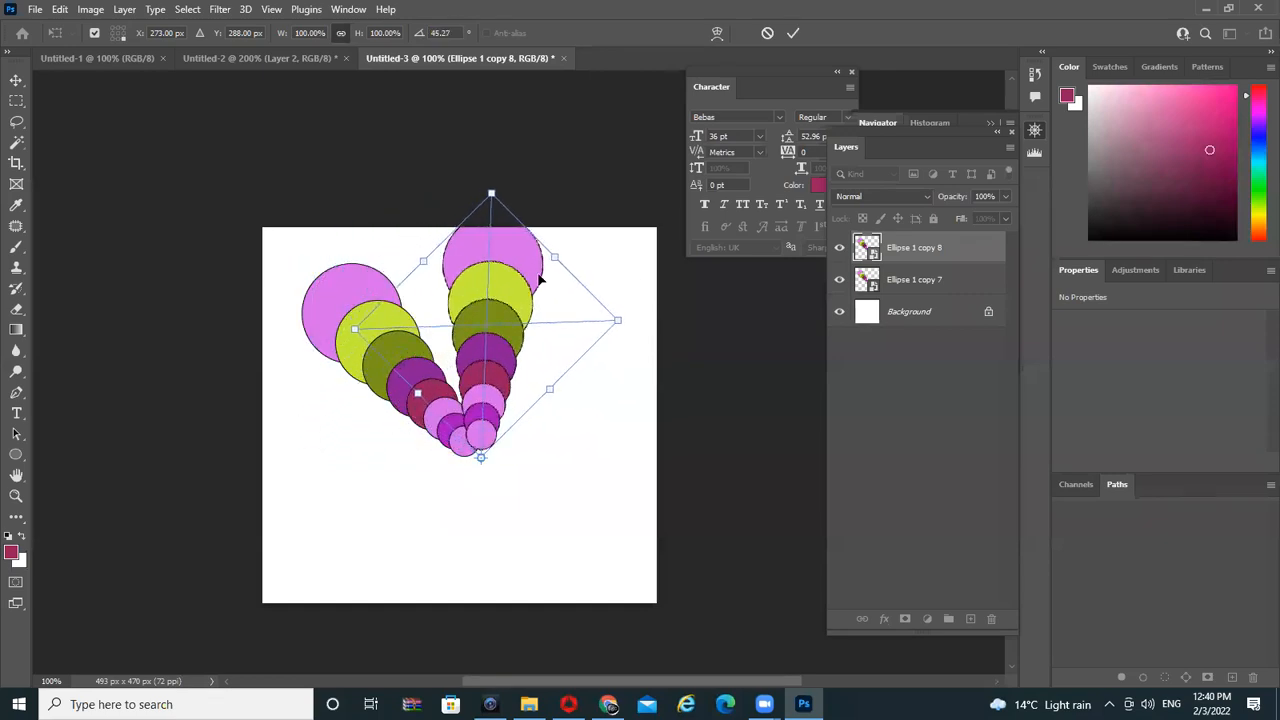
drag(490, 193, 489, 223)
key(Return)
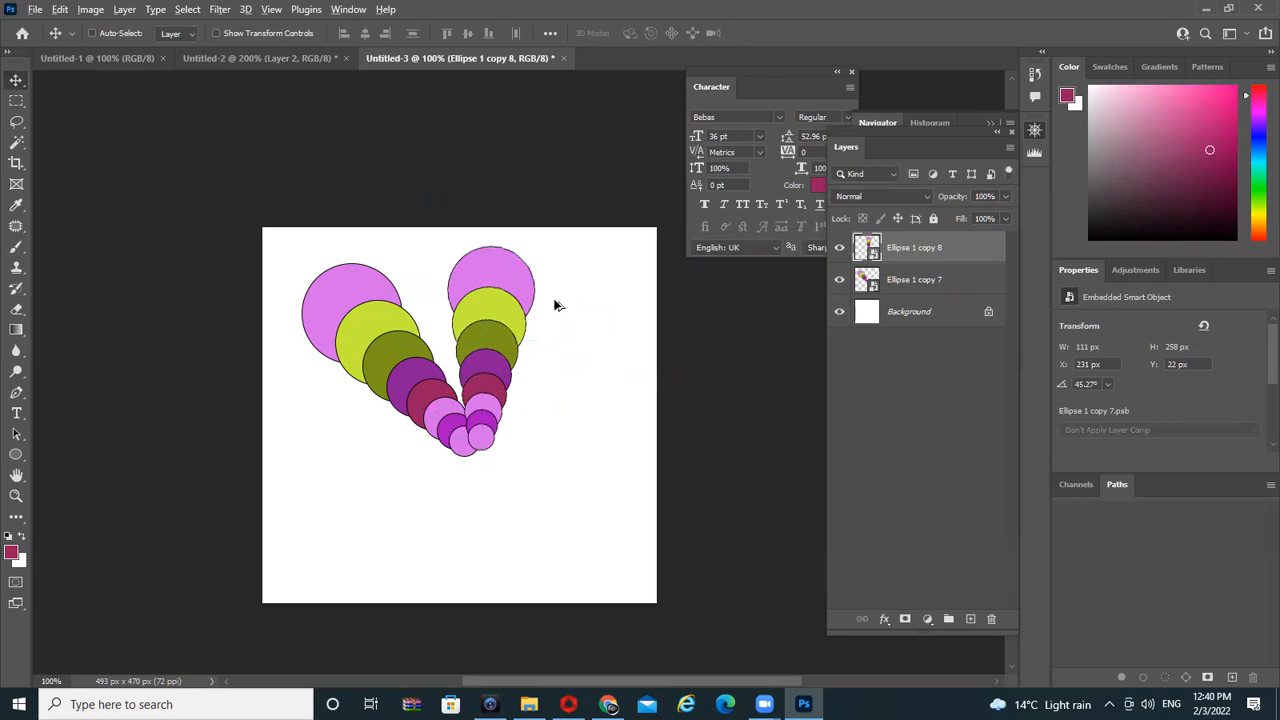
Try repeating the rotate-and-shrink transform on further copies, and undo both the repeats and the transform
key(ctrl+shift+alt+t)
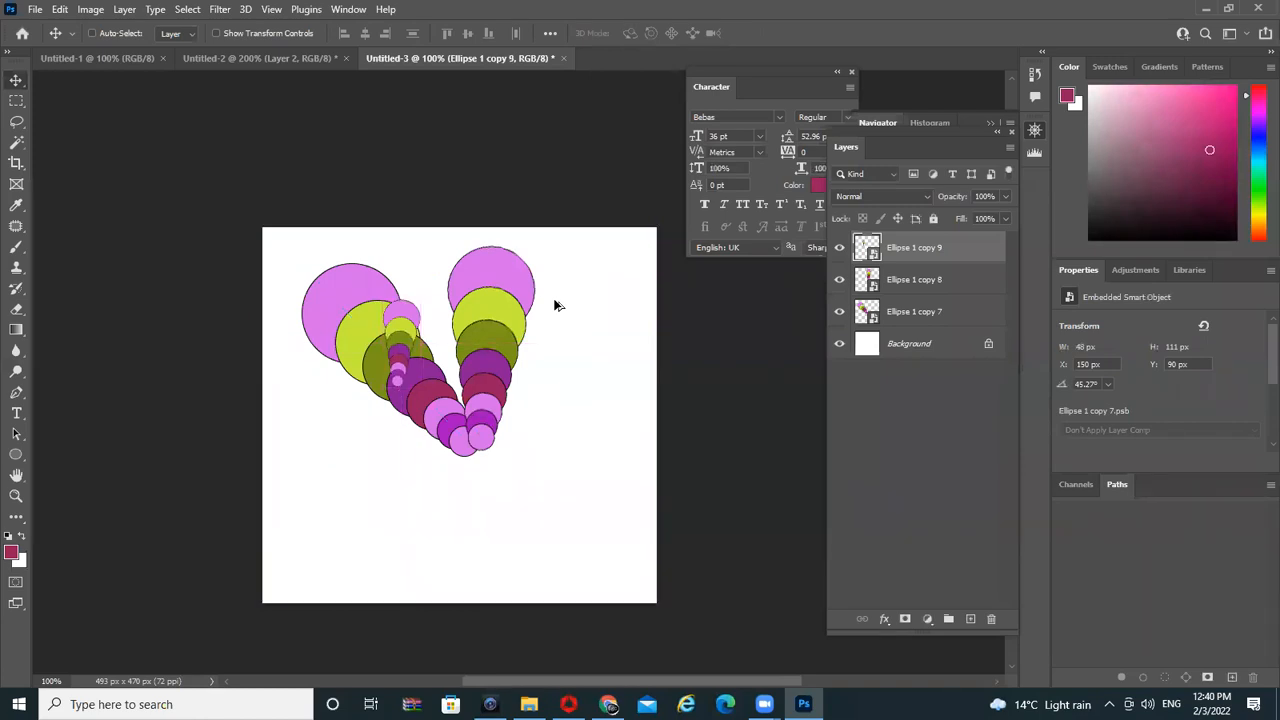
key(ctrl+shift+alt+t)
key(ctrl+z)
key(ctrl+z)
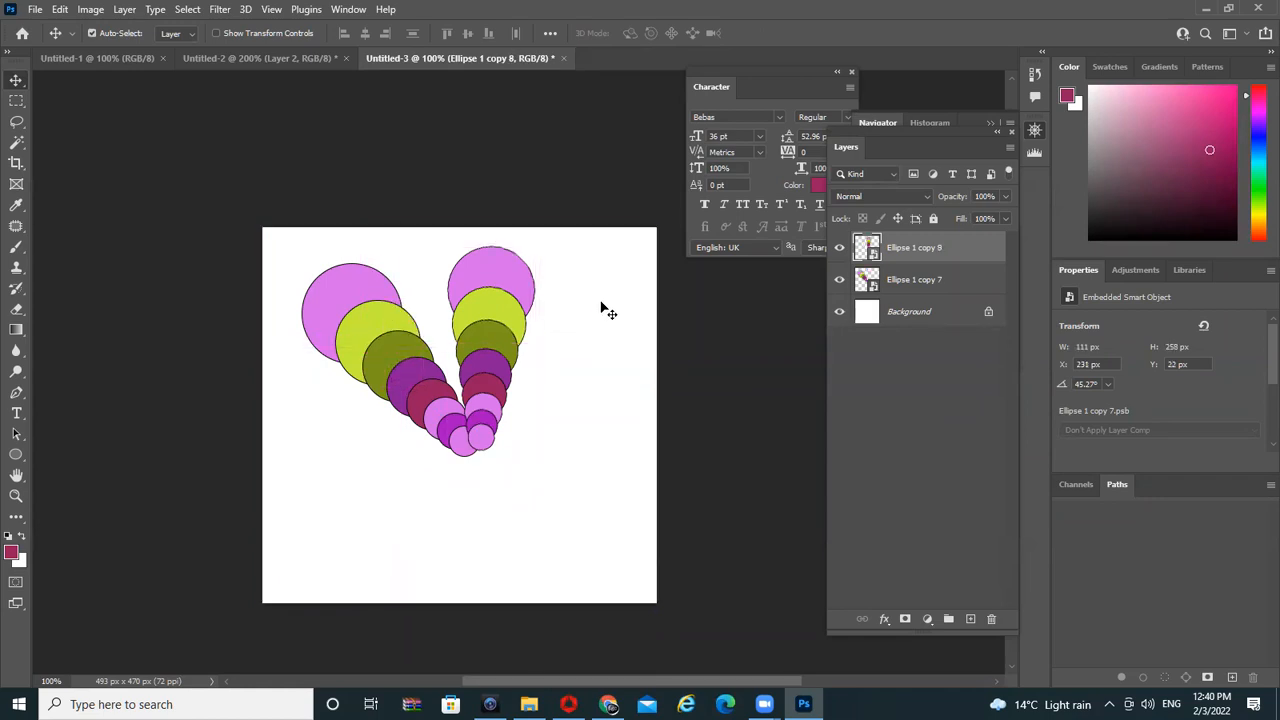
key(ctrl+z)
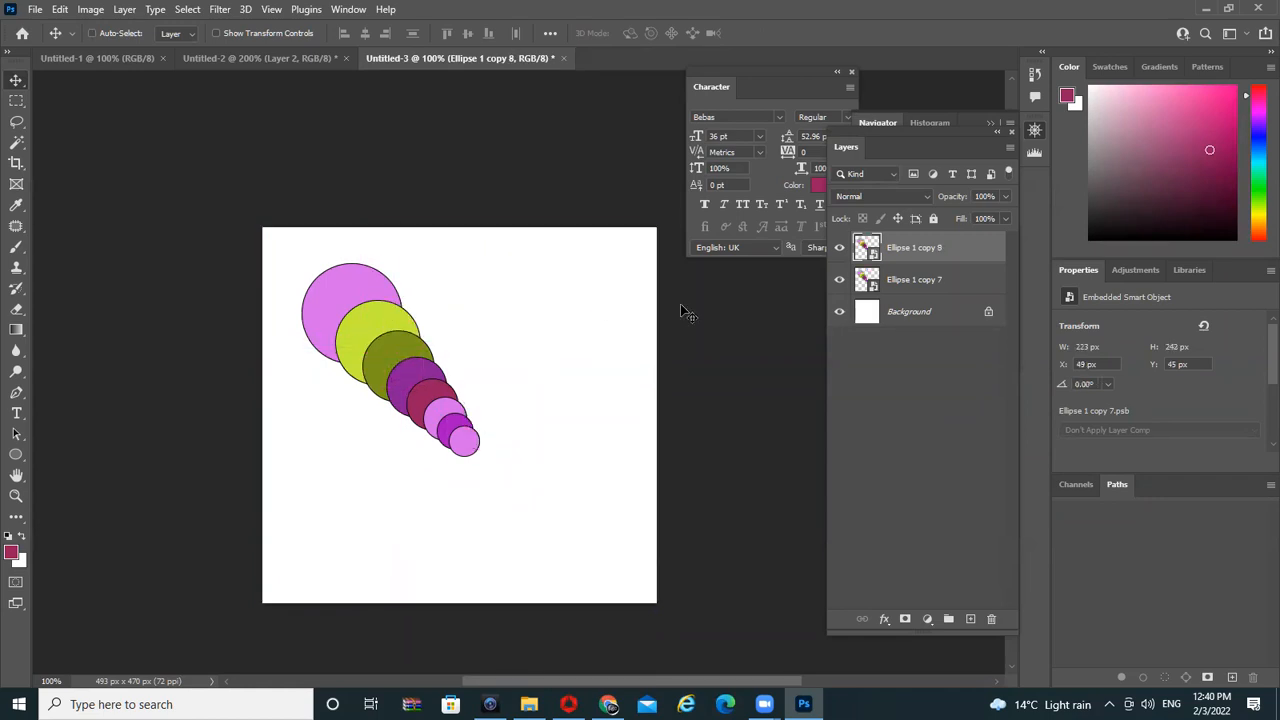
Place the duplicate's reference point at the bounding box corner beside the smallest circle and rotate it about 48.11° without scaling
key(ctrl+t)
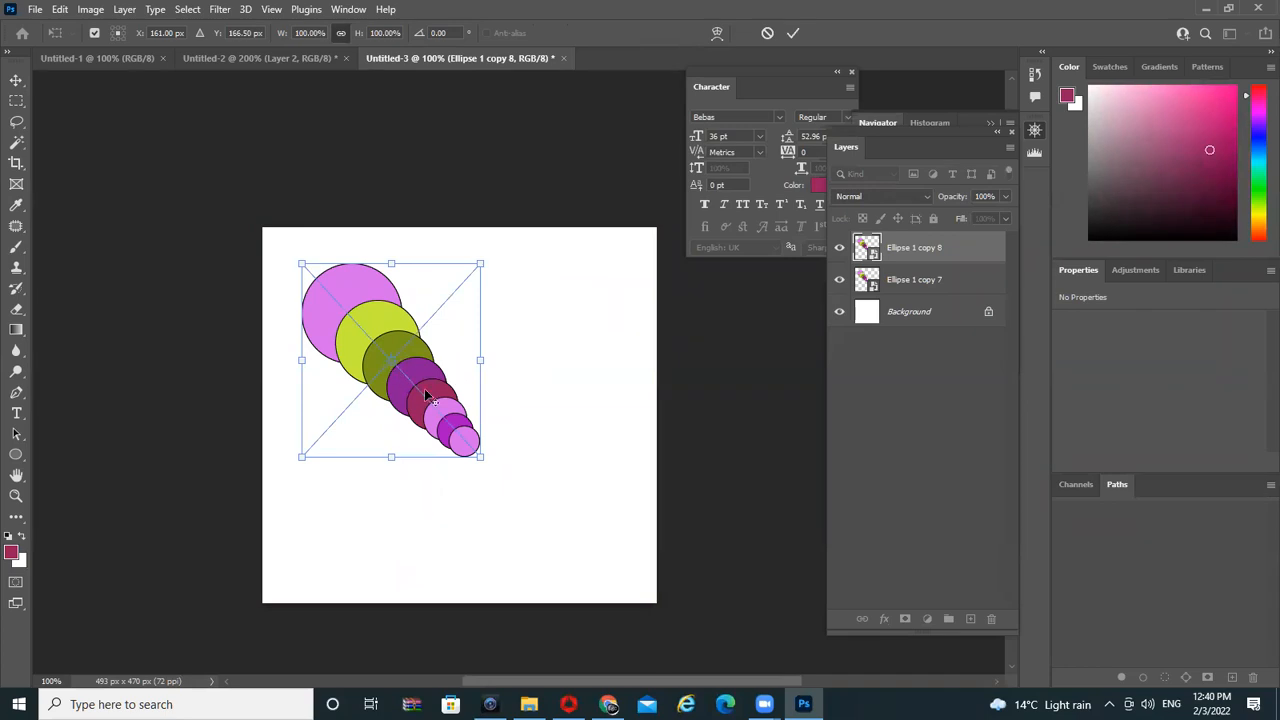
drag(467, 456, 480, 458)
drag(543, 314, 613, 418)
key(Return)
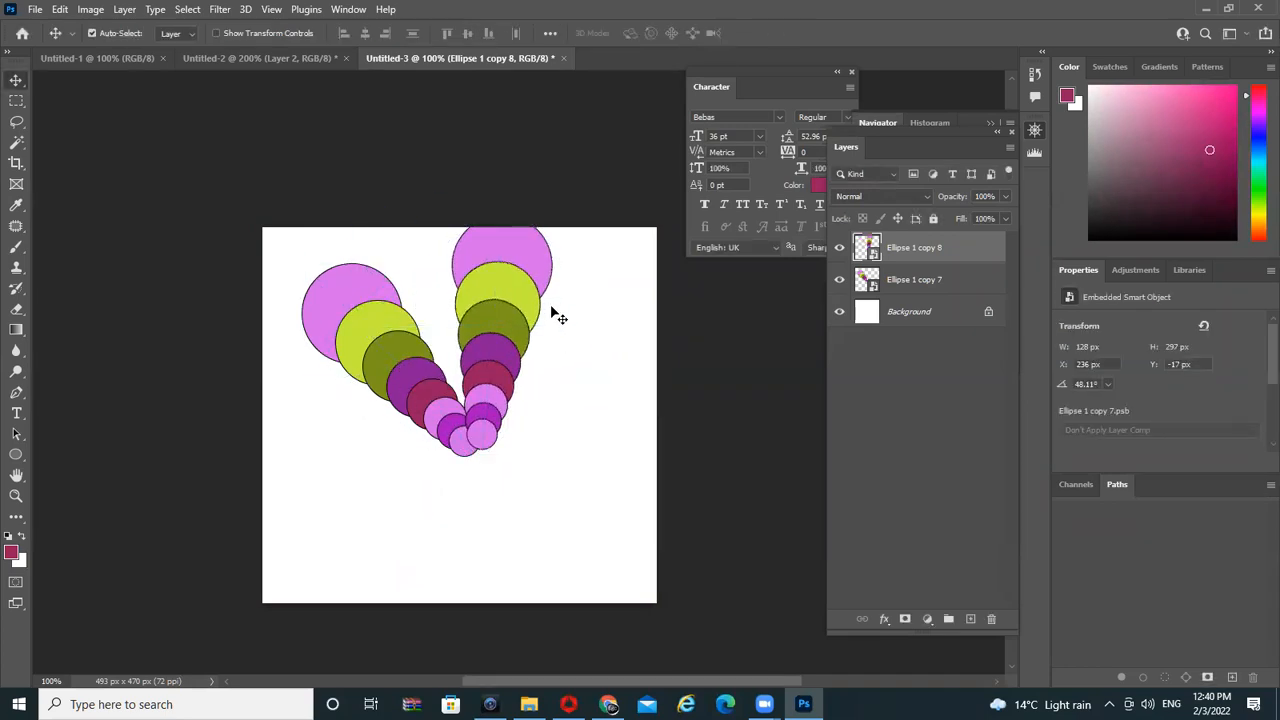
Try repeating the plain rotation on another copy, undo it with the rotation, and delete the duplicate layer Ellipse 1 copy 8
key(ctrl+alt+shift+t)
key(ctrl)
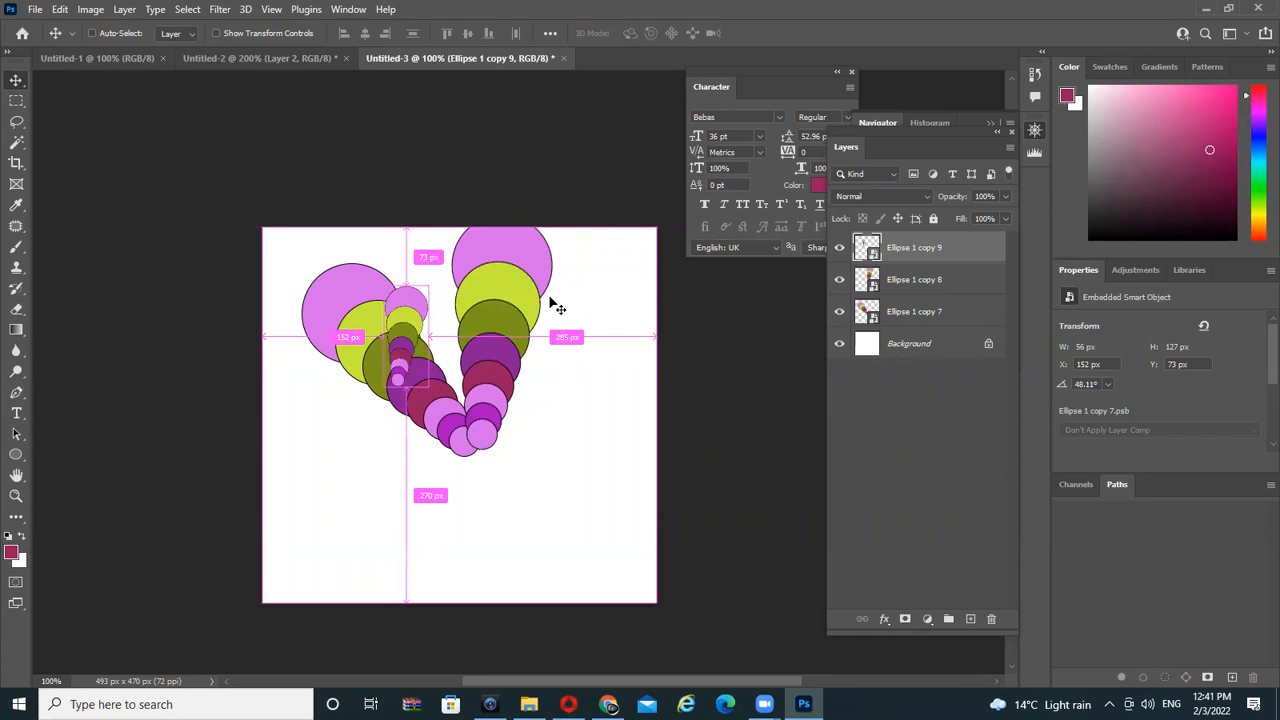
key(ctrl+z)
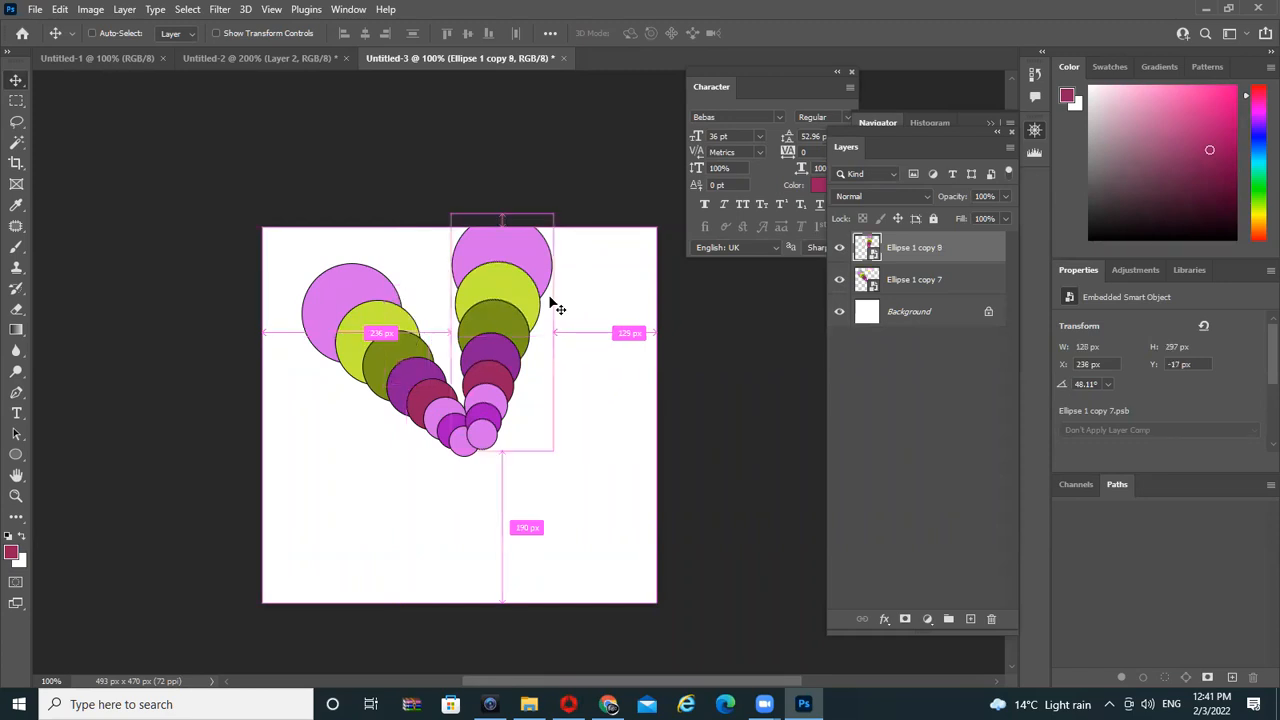
key(ctrl+z)
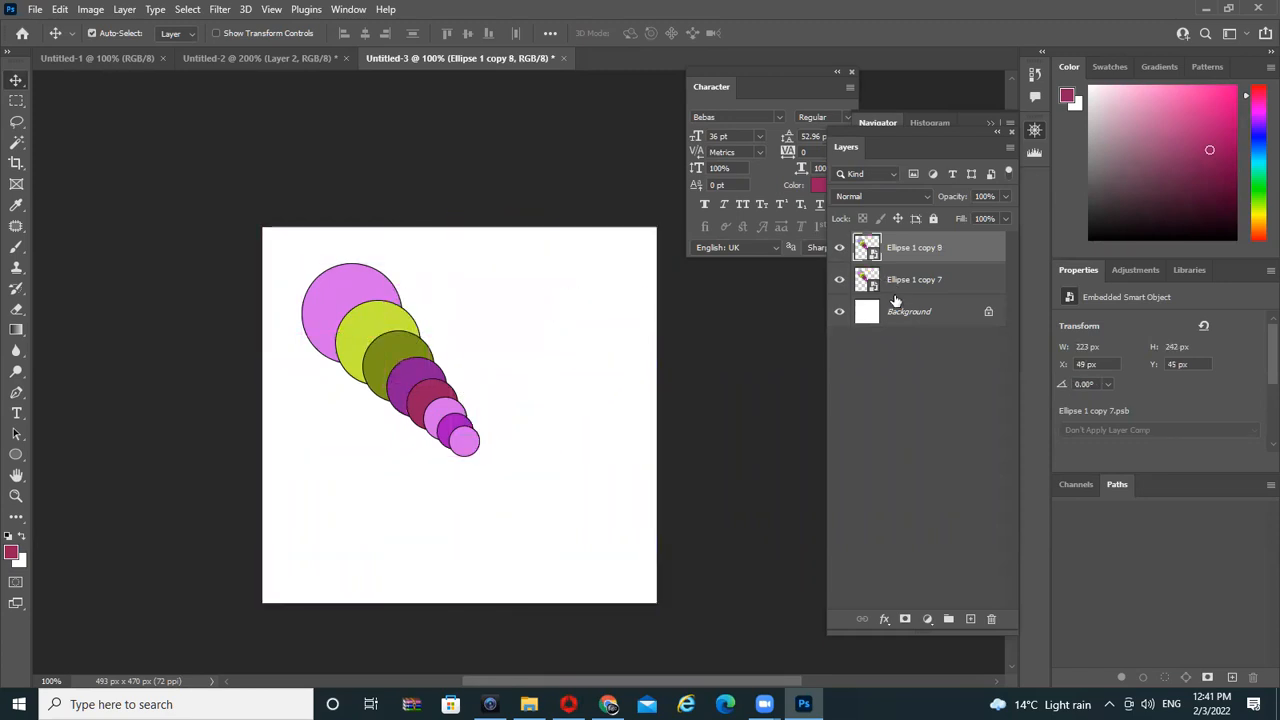
drag(892, 250, 991, 618)
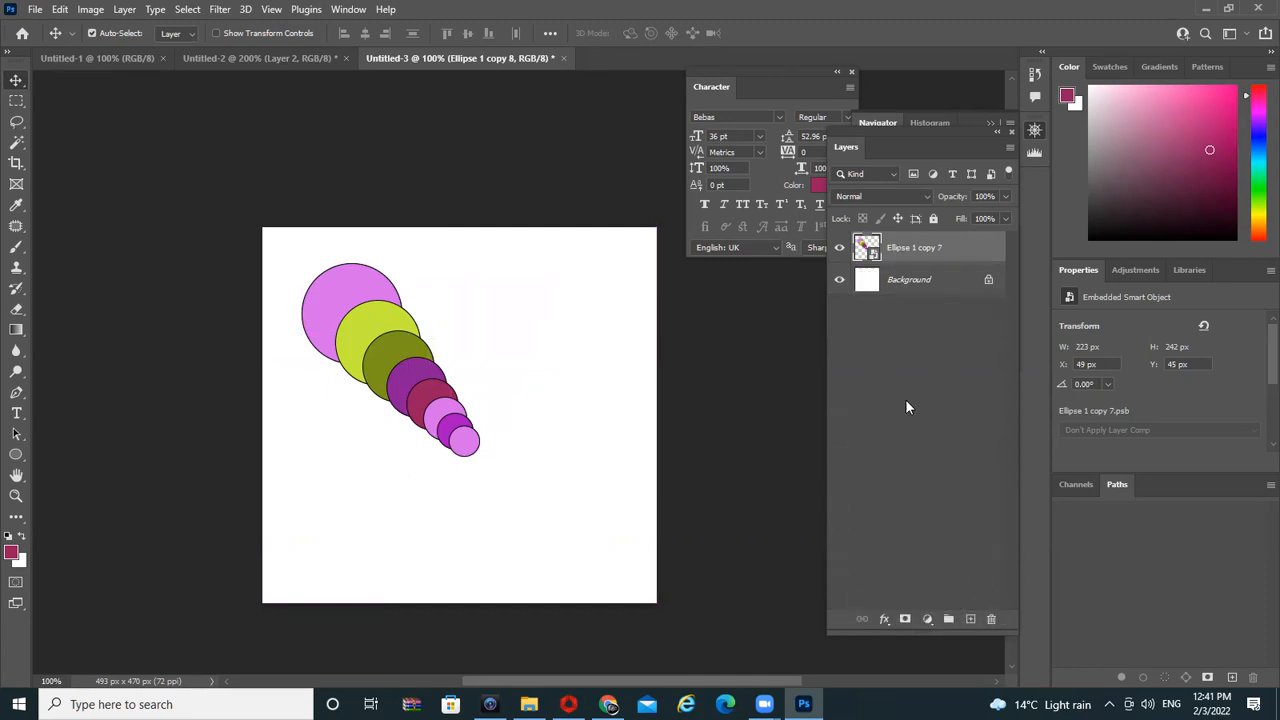
Add an empty layer and merge it with the smart object layer Ellipse 1 copy 7 into one pixel layer
click(969, 618)
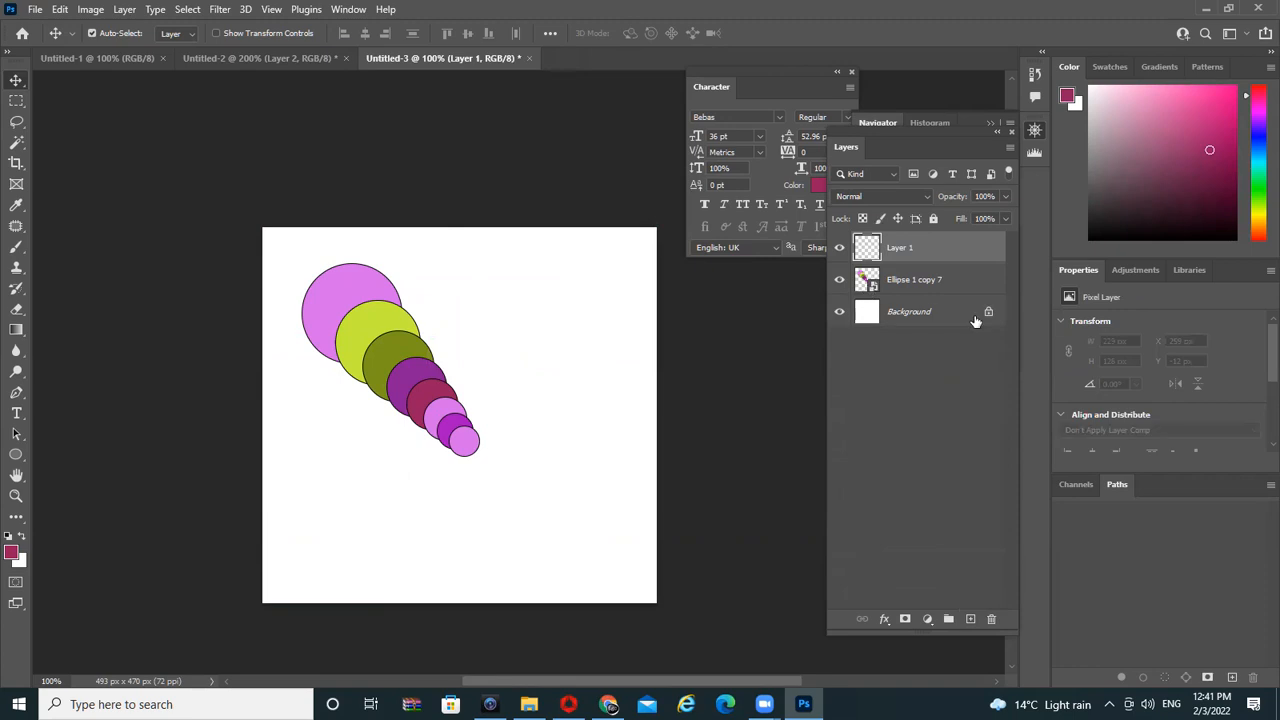
click(960, 286)
ctrl+click(908, 256)
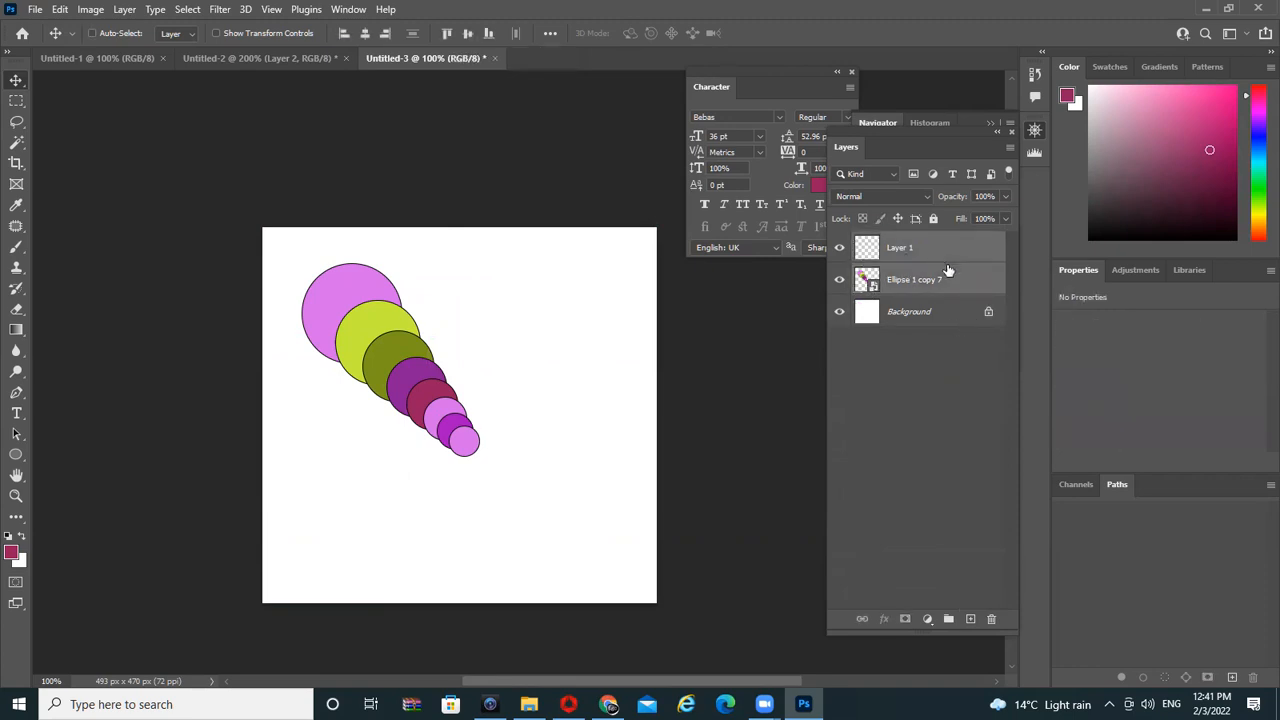
key(ctrl+e)
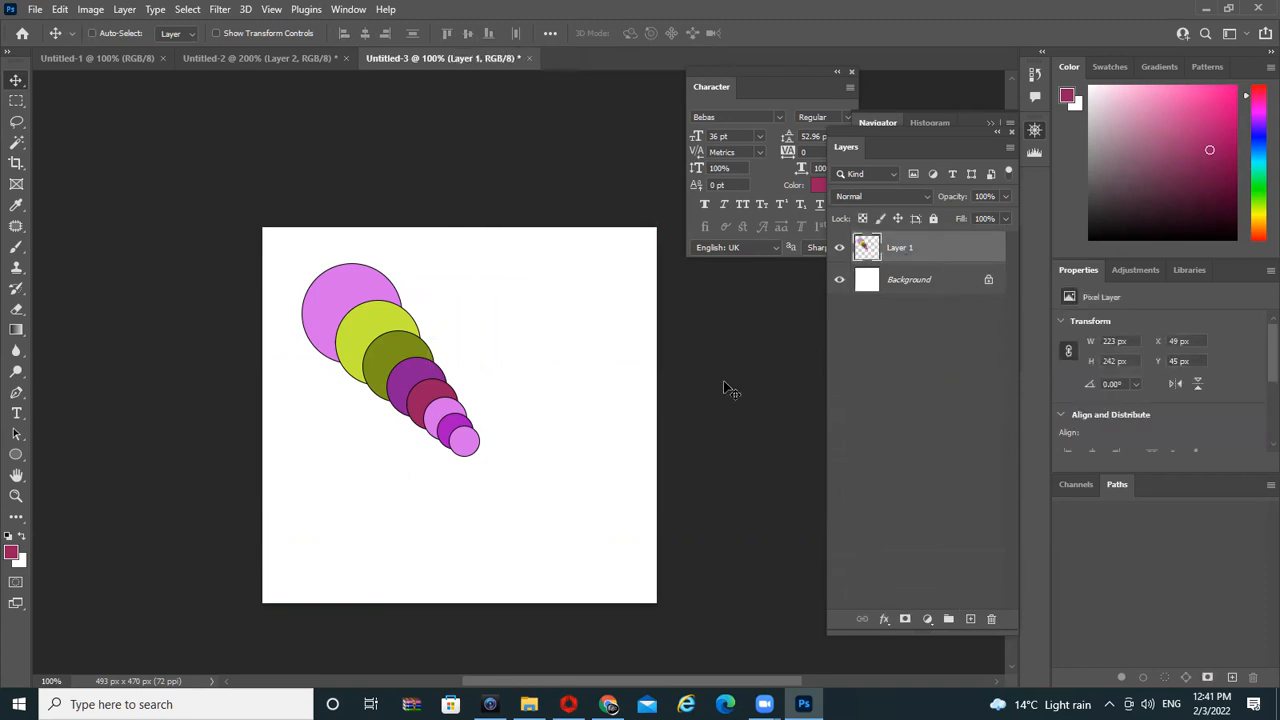
Duplicate the merged circle trail and rotate the copy about 45.83° around a reference point at X 272 px, Y 287 px, beside the smallest circle
key(t)
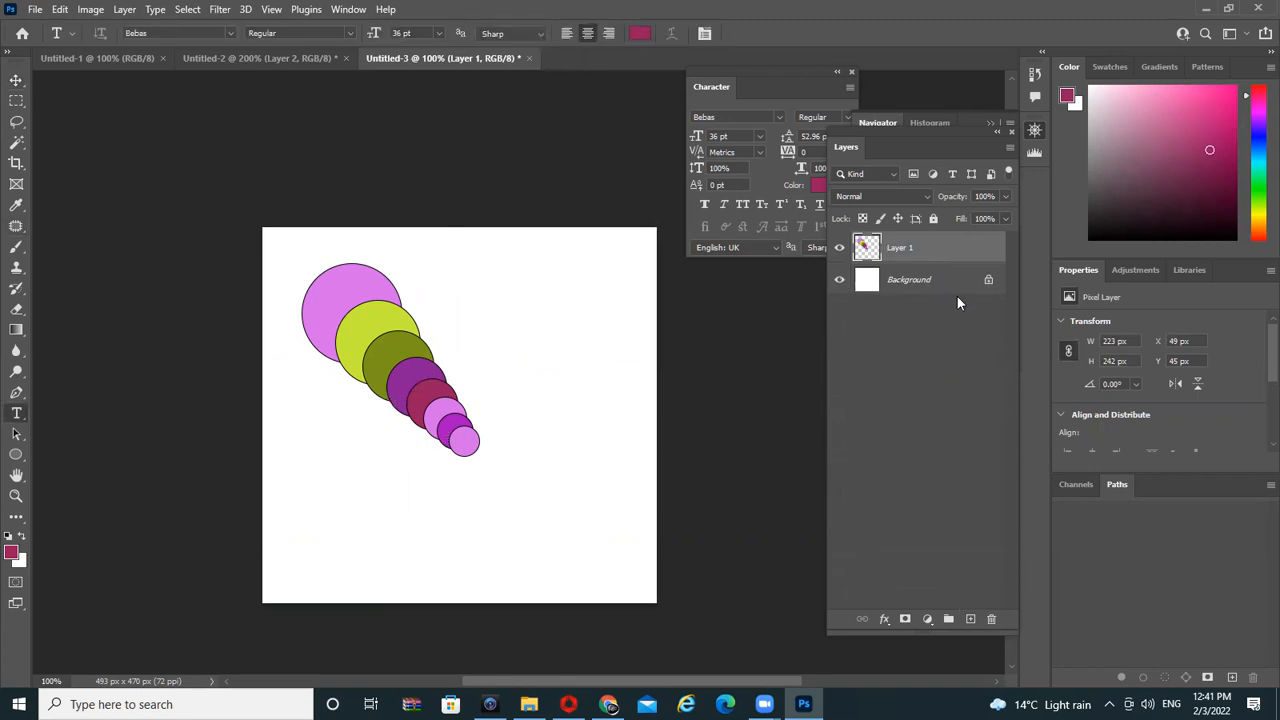
key(ctrl+j)
key(ctrl+t)
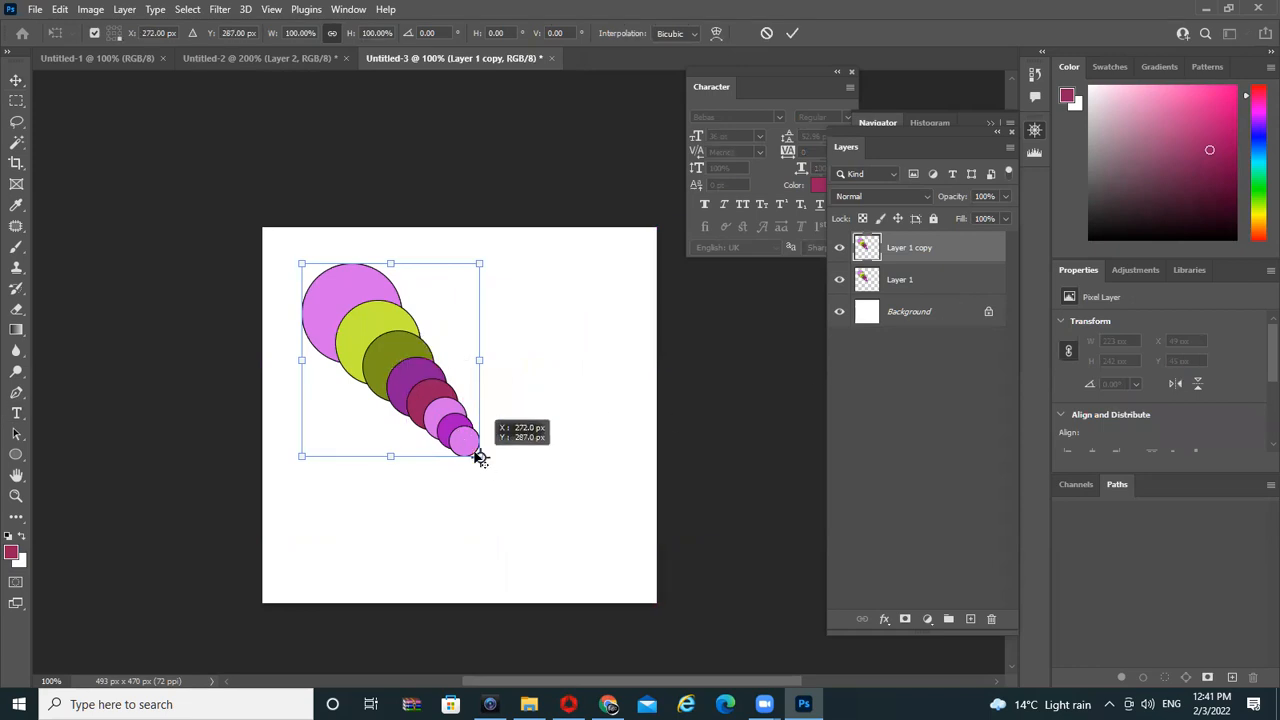
drag(549, 297, 606, 386)
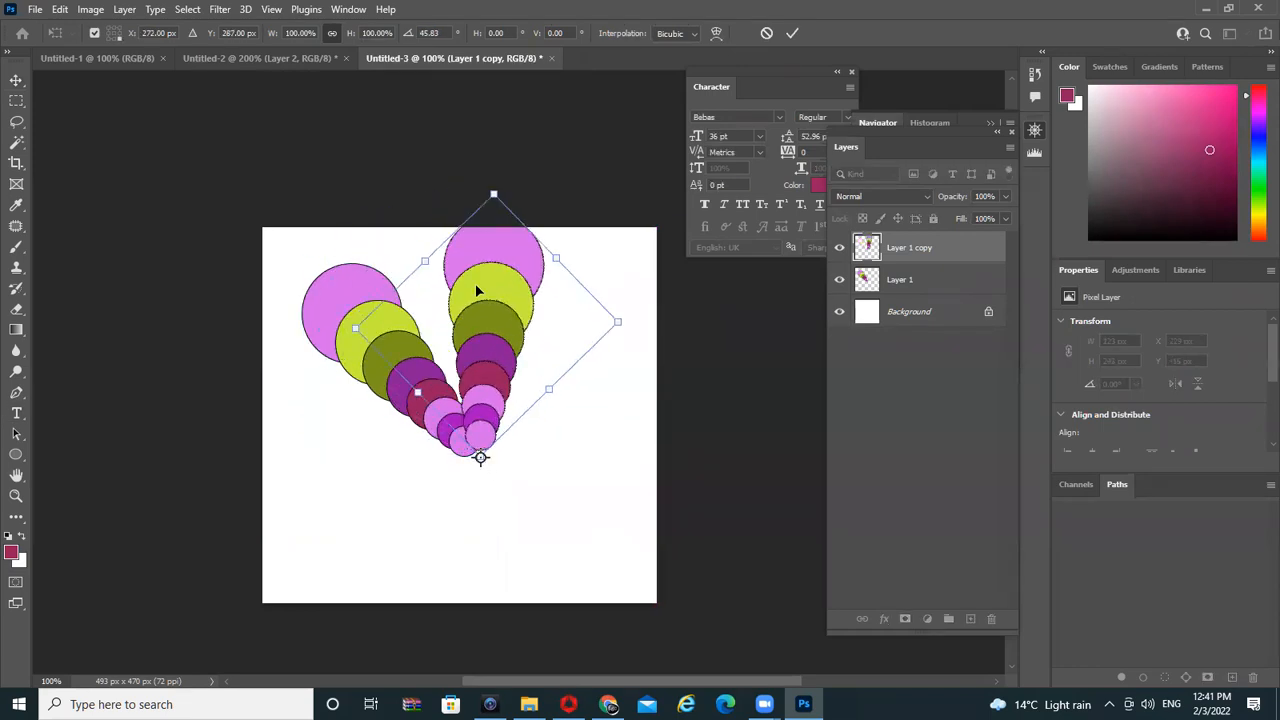
key(Return)
Repeat the rotation on six more copies of the circle trail to complete the radial flower pattern
key(ctrl+shift+alt+t)
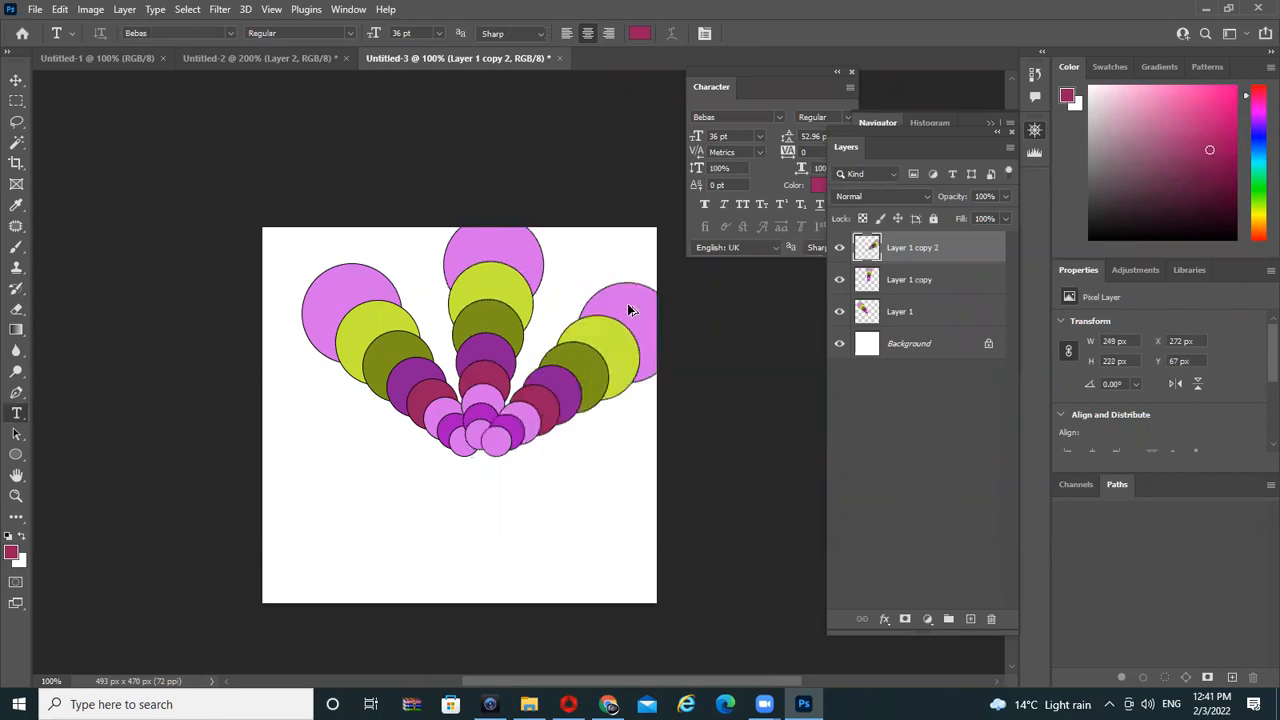
key(ctrl+shift+alt+t)
key(ctrl+shift+alt+t)
key(ctrl+shift+alt+t)
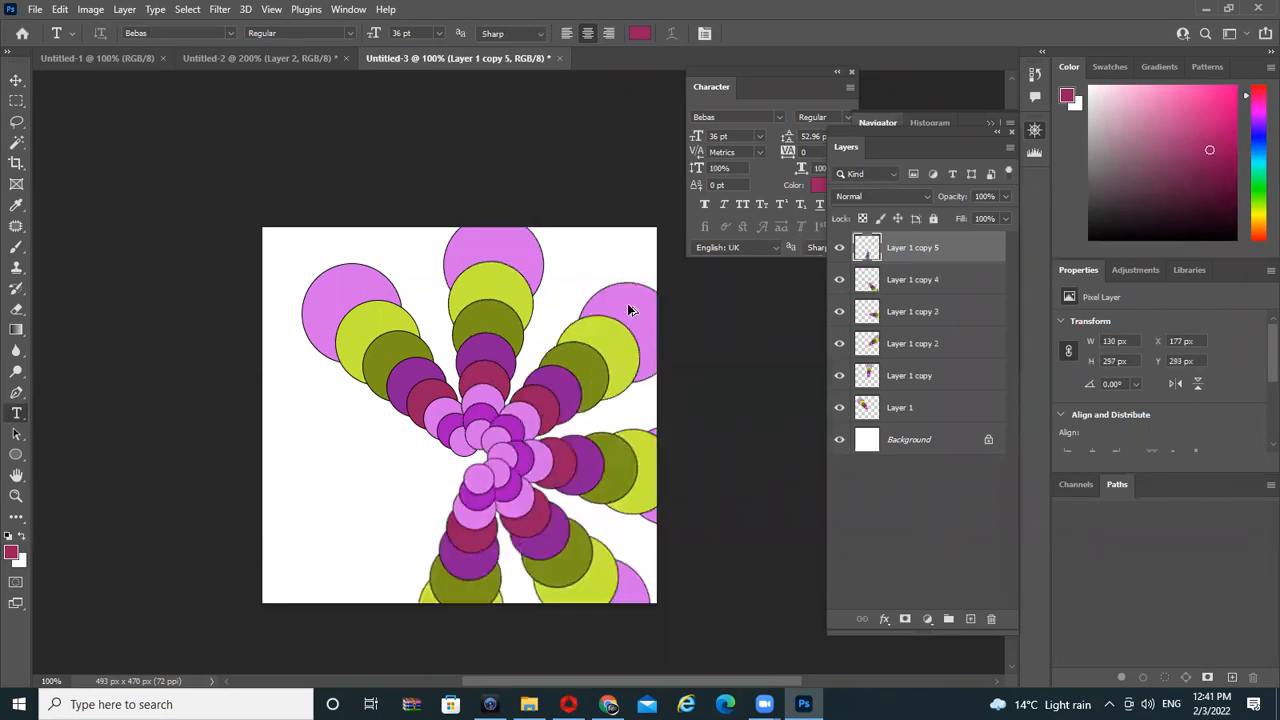
key(ctrl+shift+alt+t)
key(ctrl+shift+alt+t)
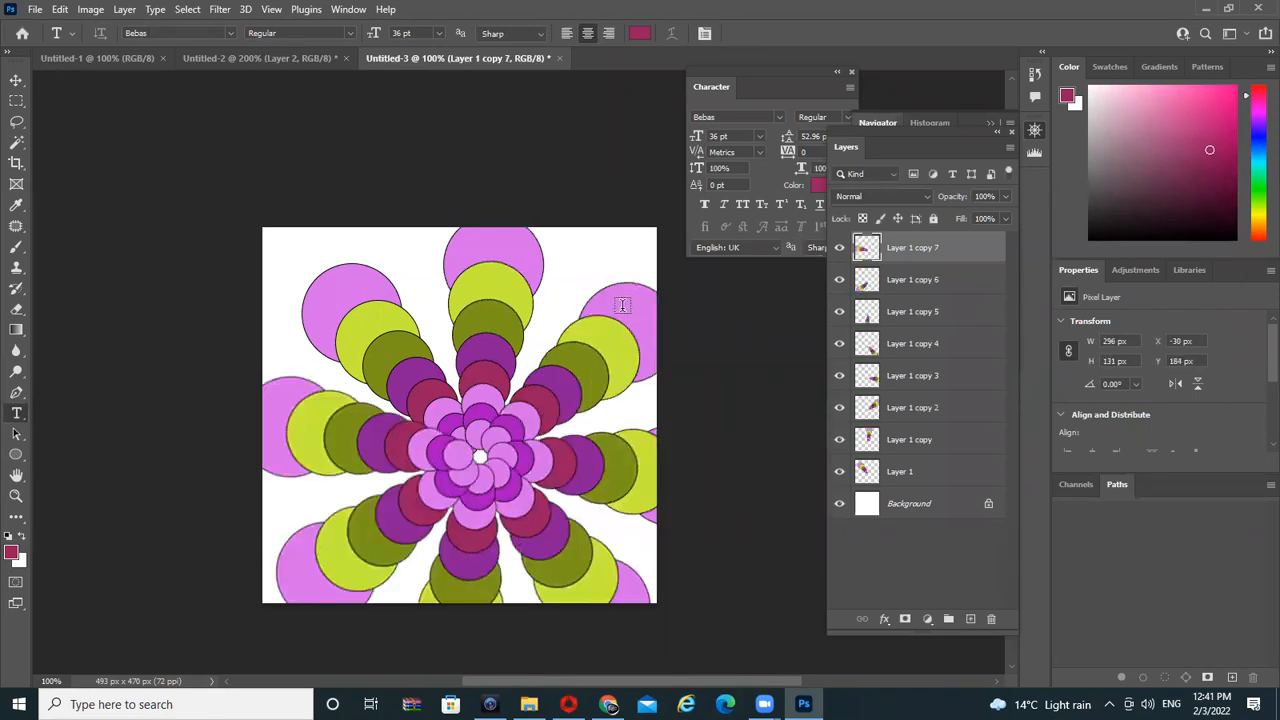
Select all eight circle trail layers and scale them down together to about 58% width and 53% height so the flower fits inside the canvas
shift+click(920, 474)
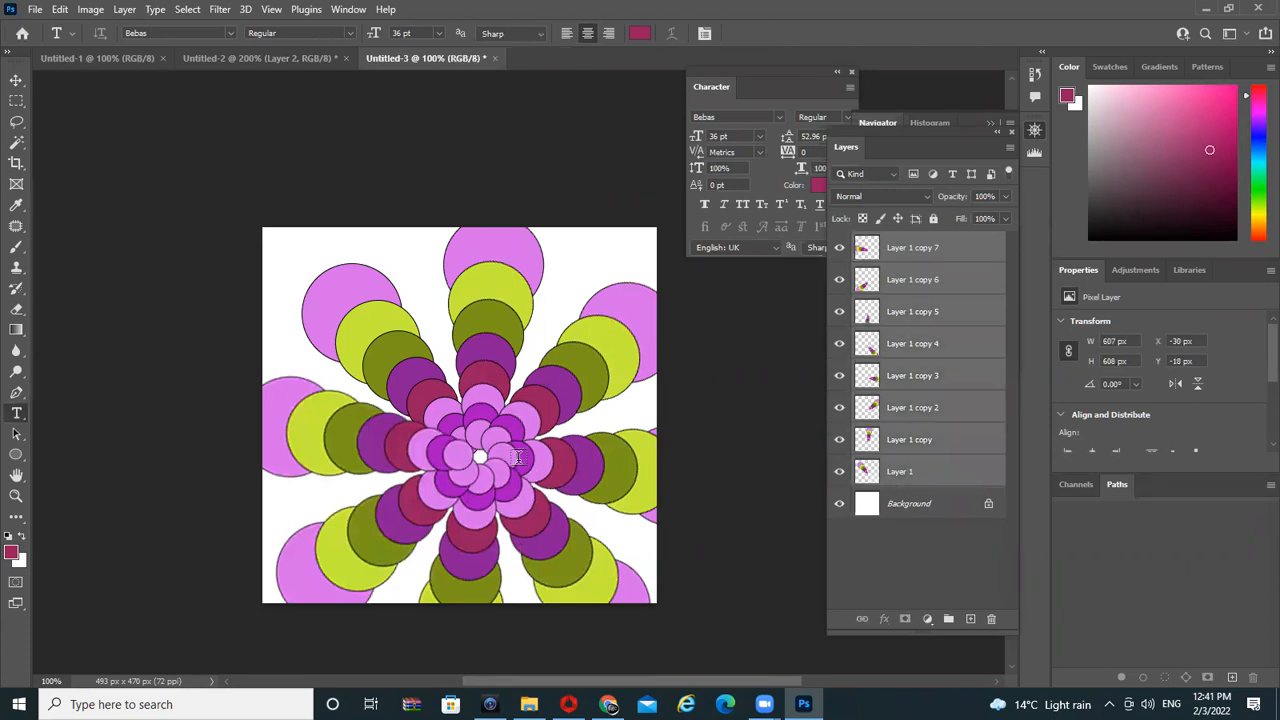
key(v)
mouse_move(518, 458)
mouse_down()
mouse_move(550, 343)
mouse_move(533, 445)
mouse_up()
key(ctrl+t)
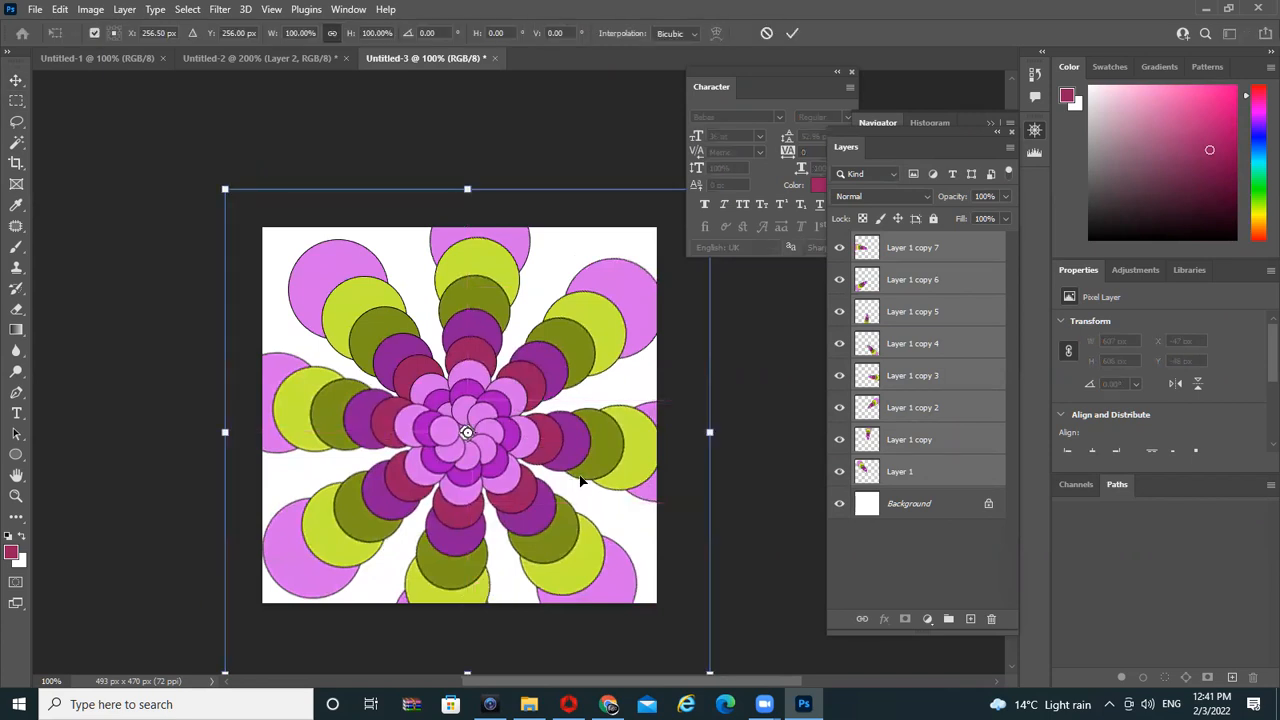
drag(225, 188, 429, 415)
drag(560, 525, 470, 410)
key(Return)
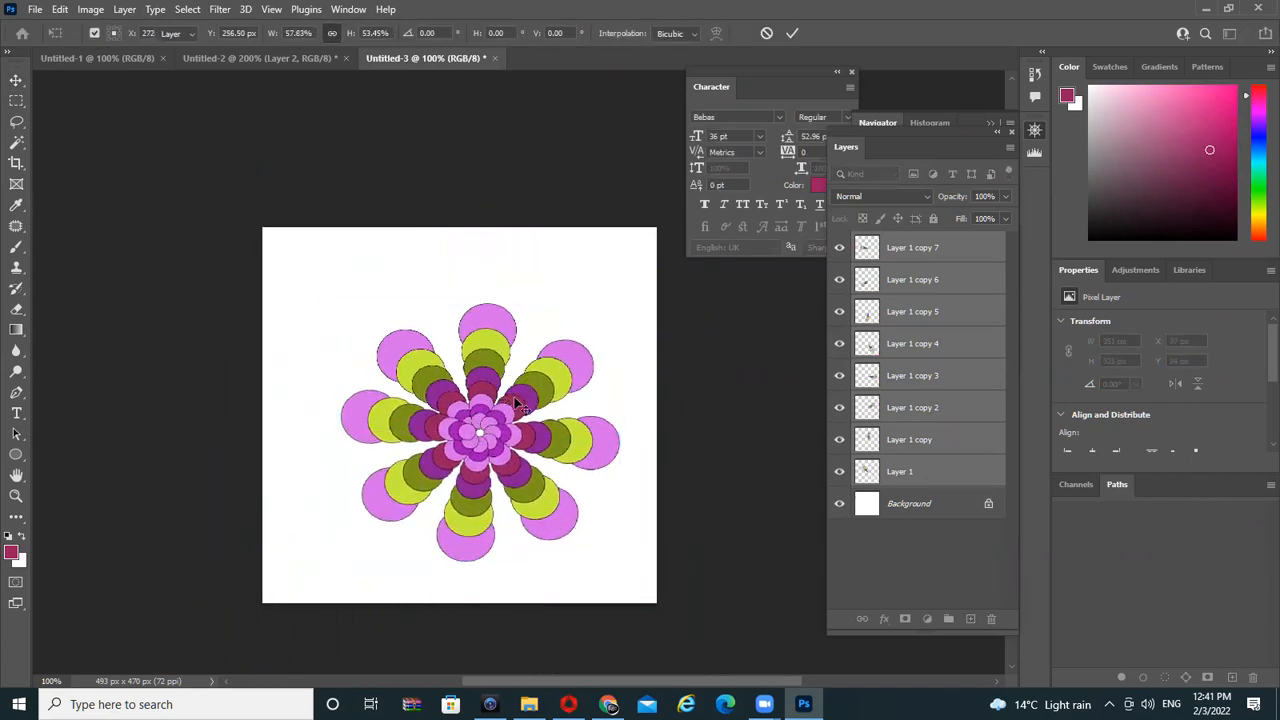
Delete all the flower pattern layers, and draw a circle about 334 px across centred on the canvas
drag(940, 484, 990, 618)
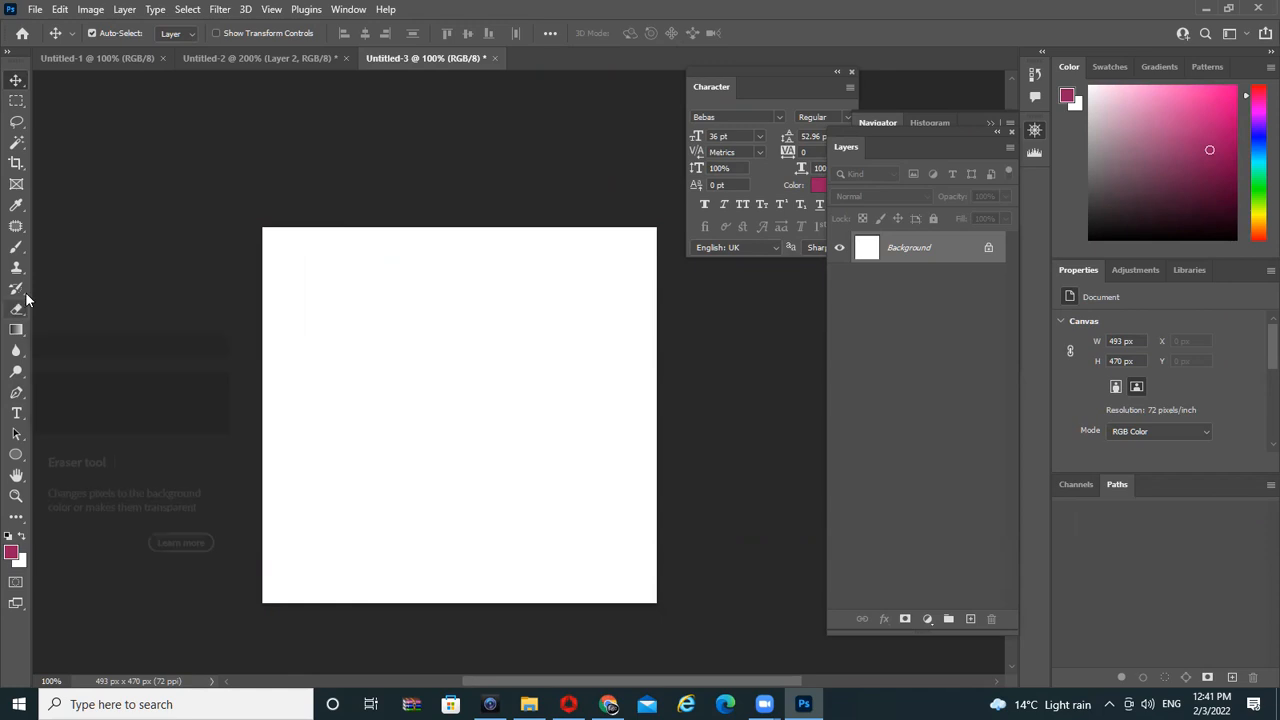
click(15, 457)
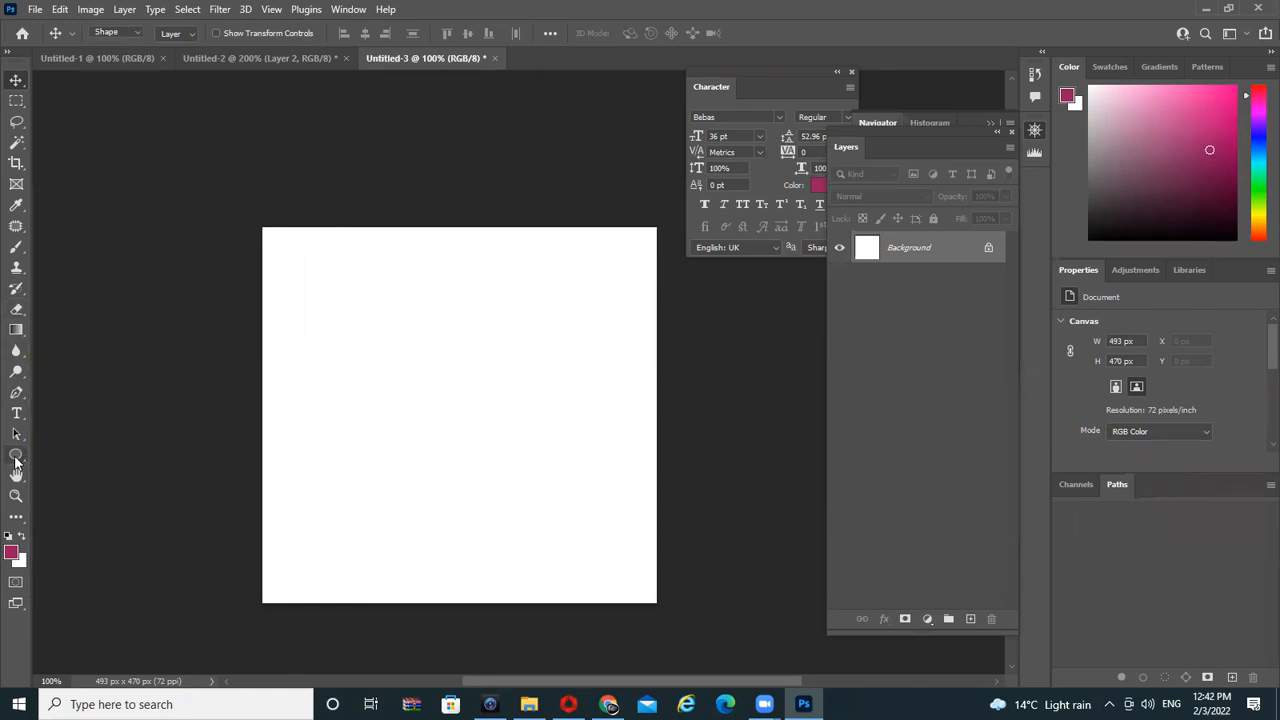
right_click(15, 457)
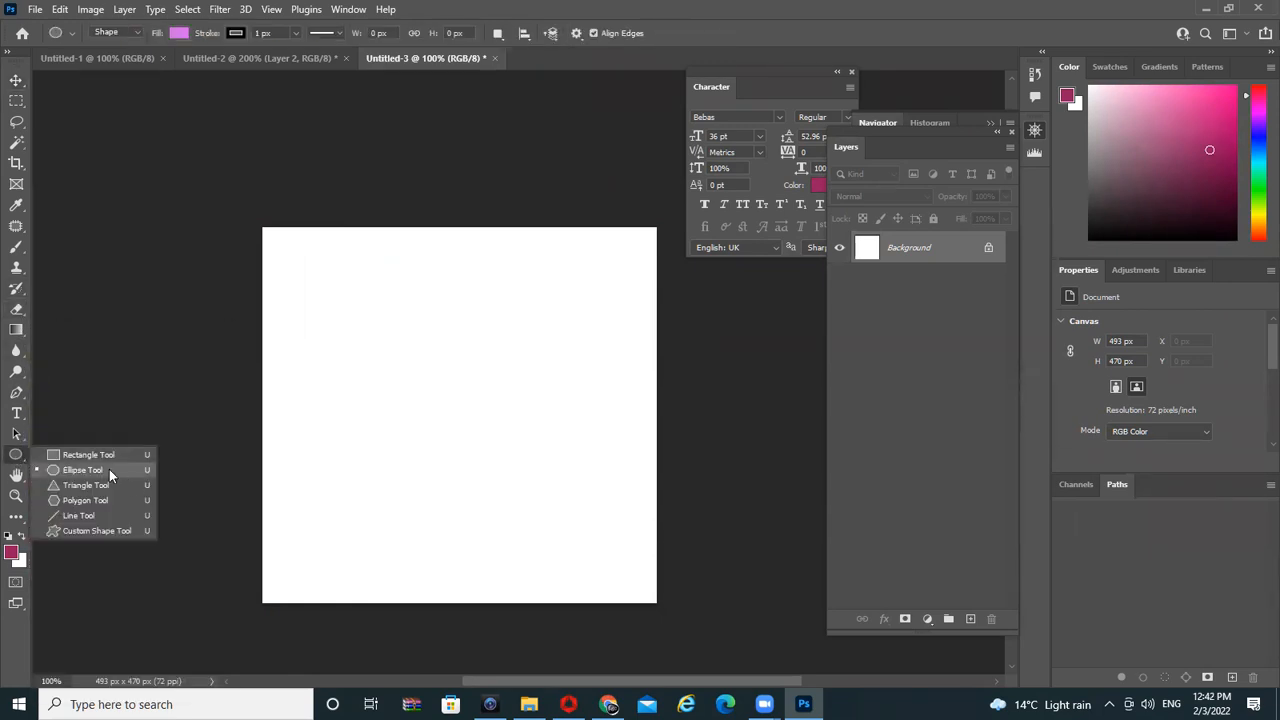
click(128, 476)
drag(309, 281, 574, 594)
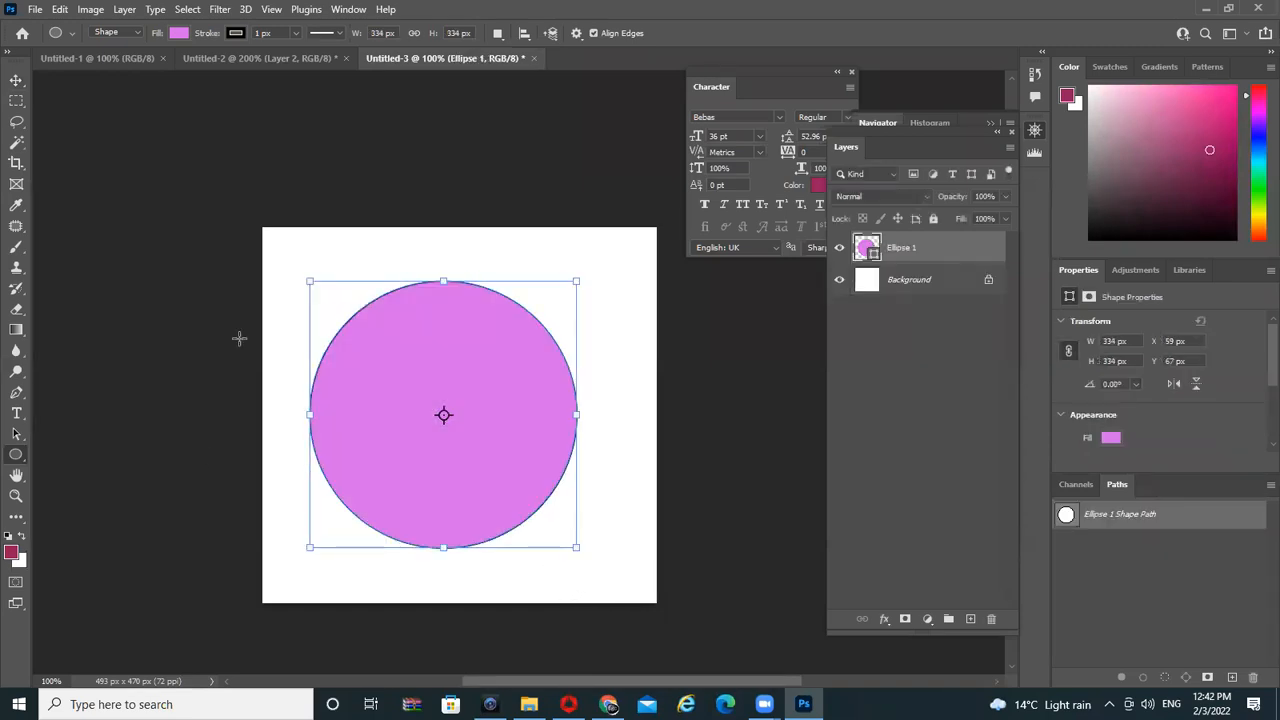
click(15, 83)
drag(534, 383, 551, 391)
Try drawing an elliptical marquee selection over the circle and deselect it
click(16, 413)
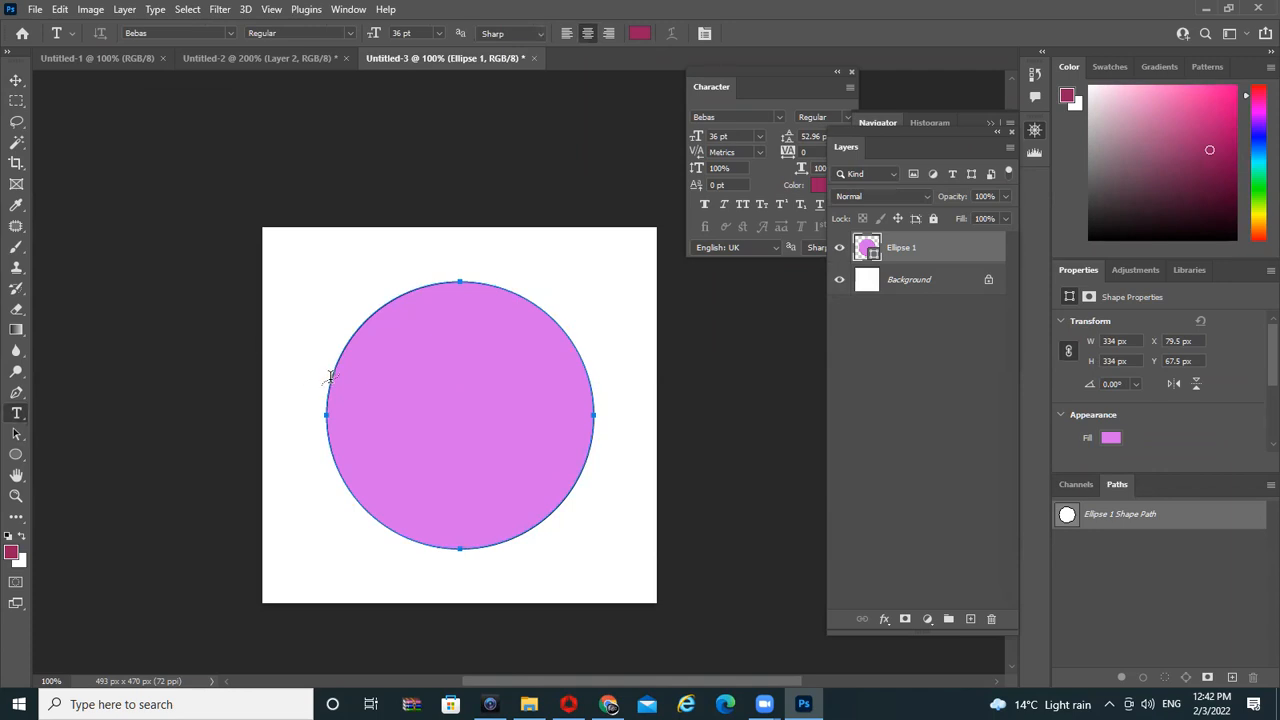
click(18, 102)
right_click(18, 102)
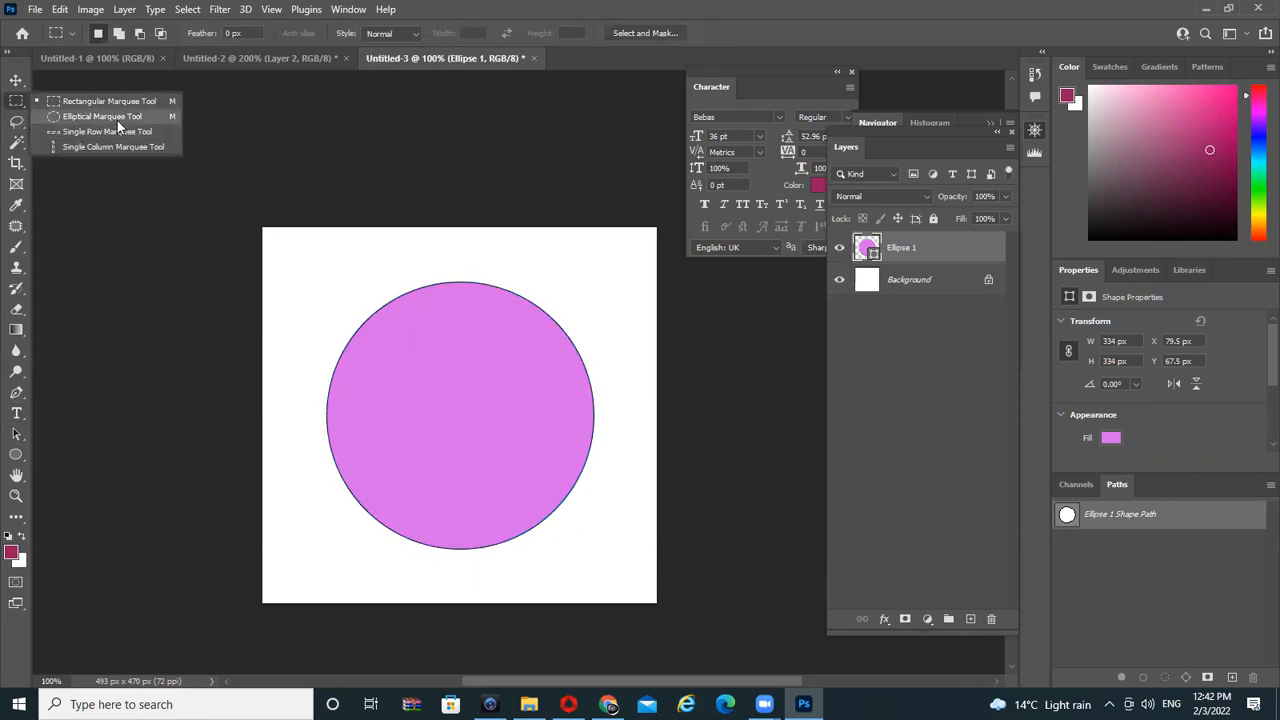
click(117, 118)
drag(309, 298, 522, 512)
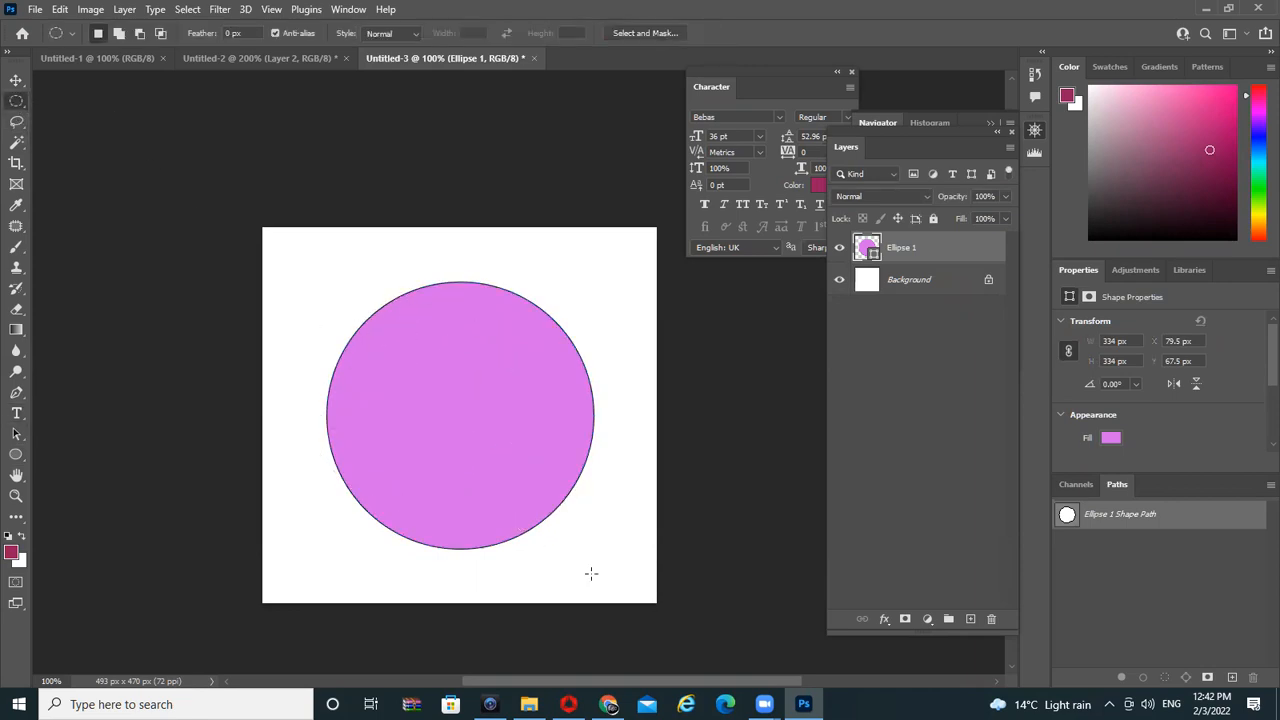
click(546, 494)
Add type along the circle's path, starting on its upper left edge, reading "THE DESIGN CO."
click(20, 415)
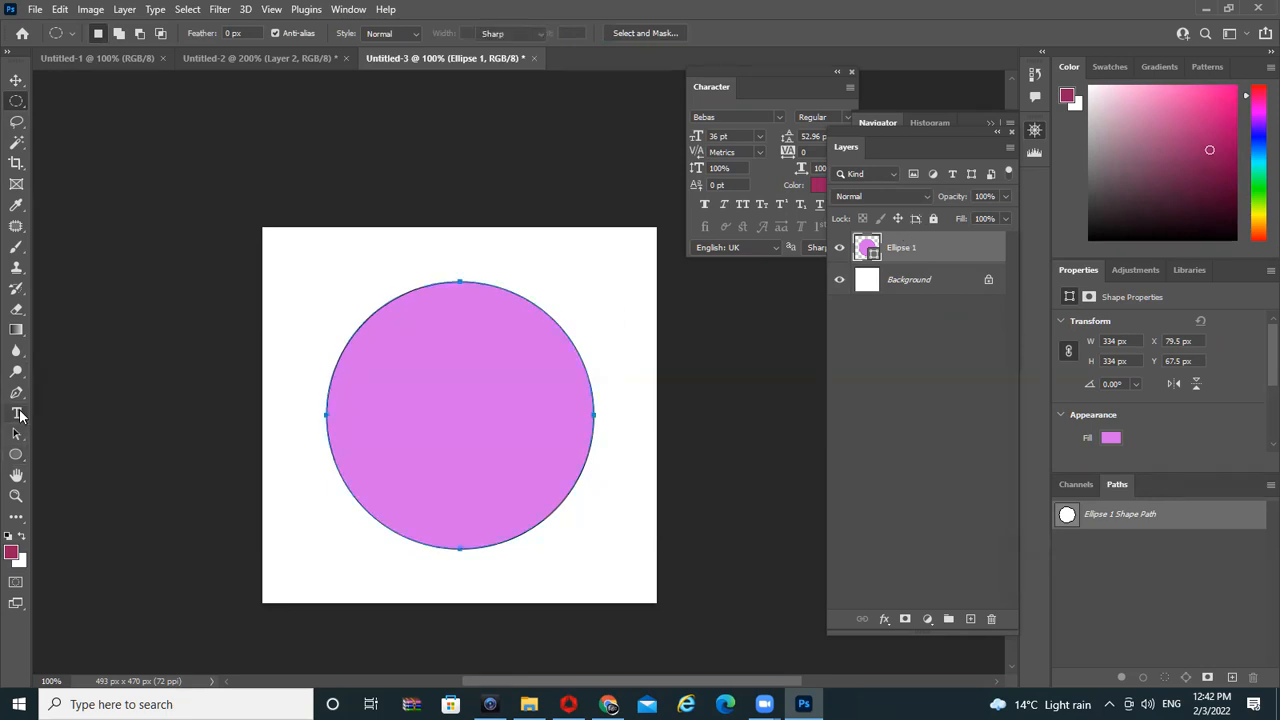
click(20, 415)
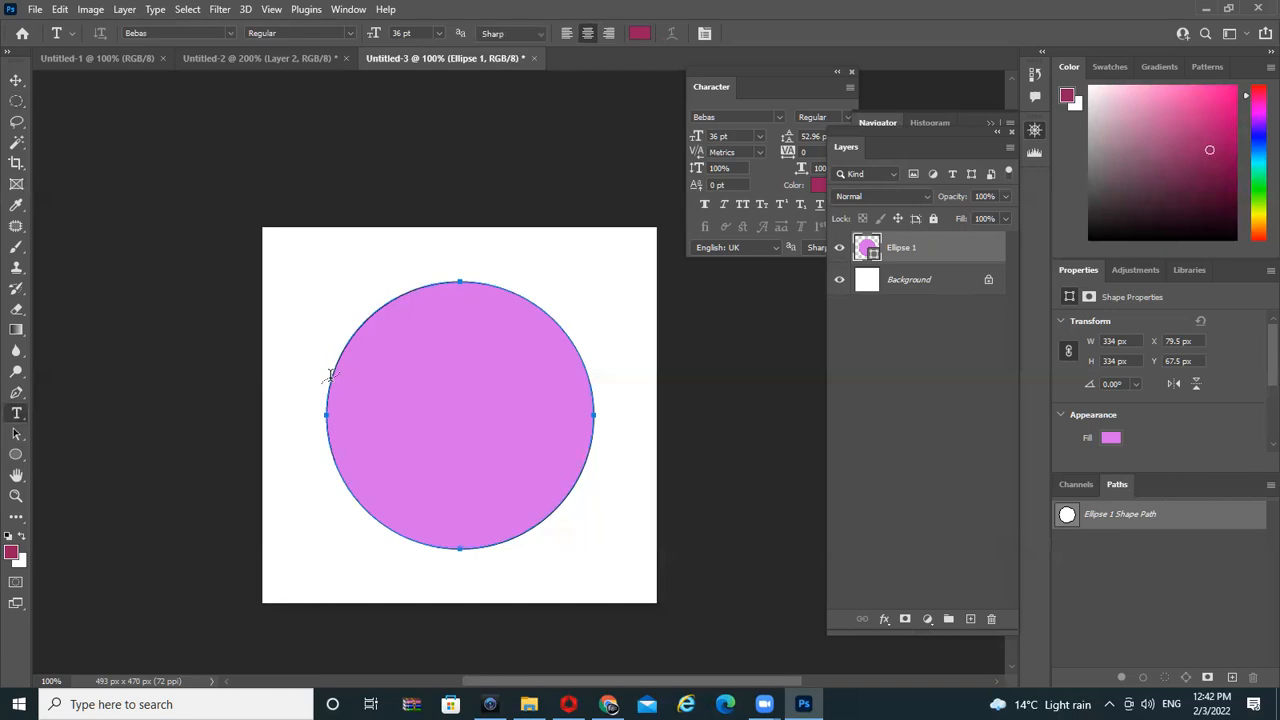
click(330, 375)
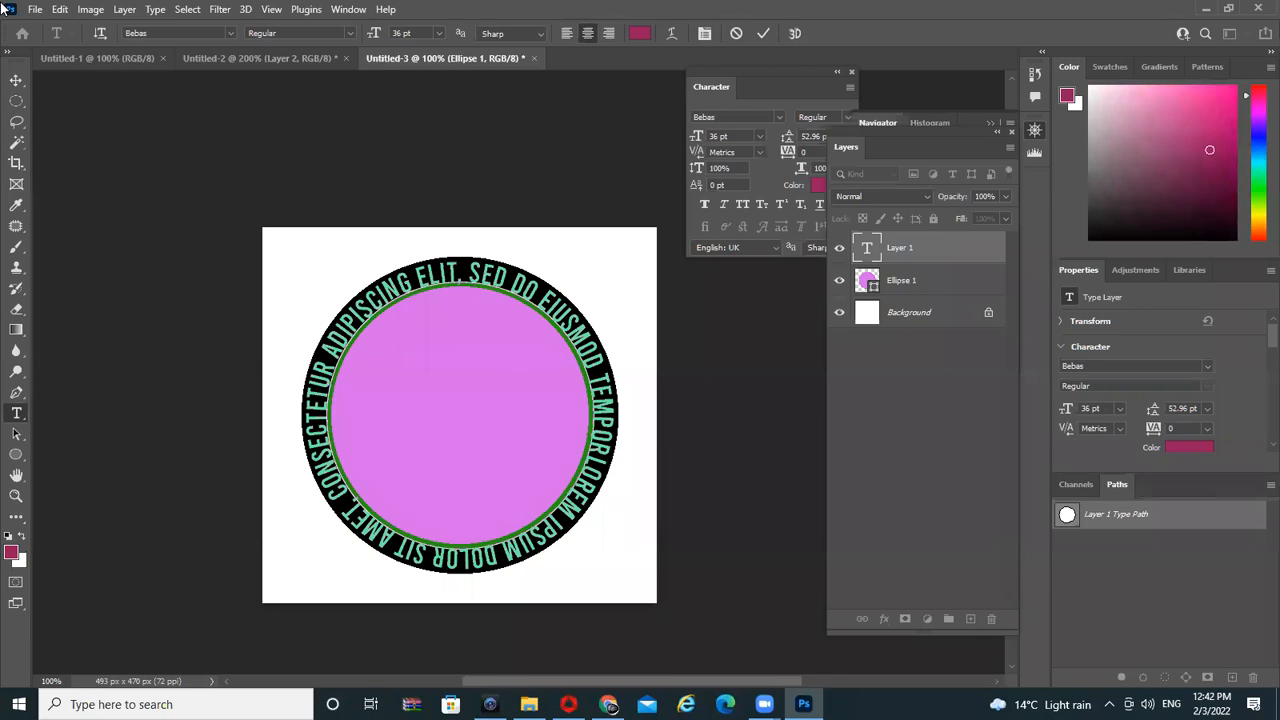
text(THE DESIGN CO.)
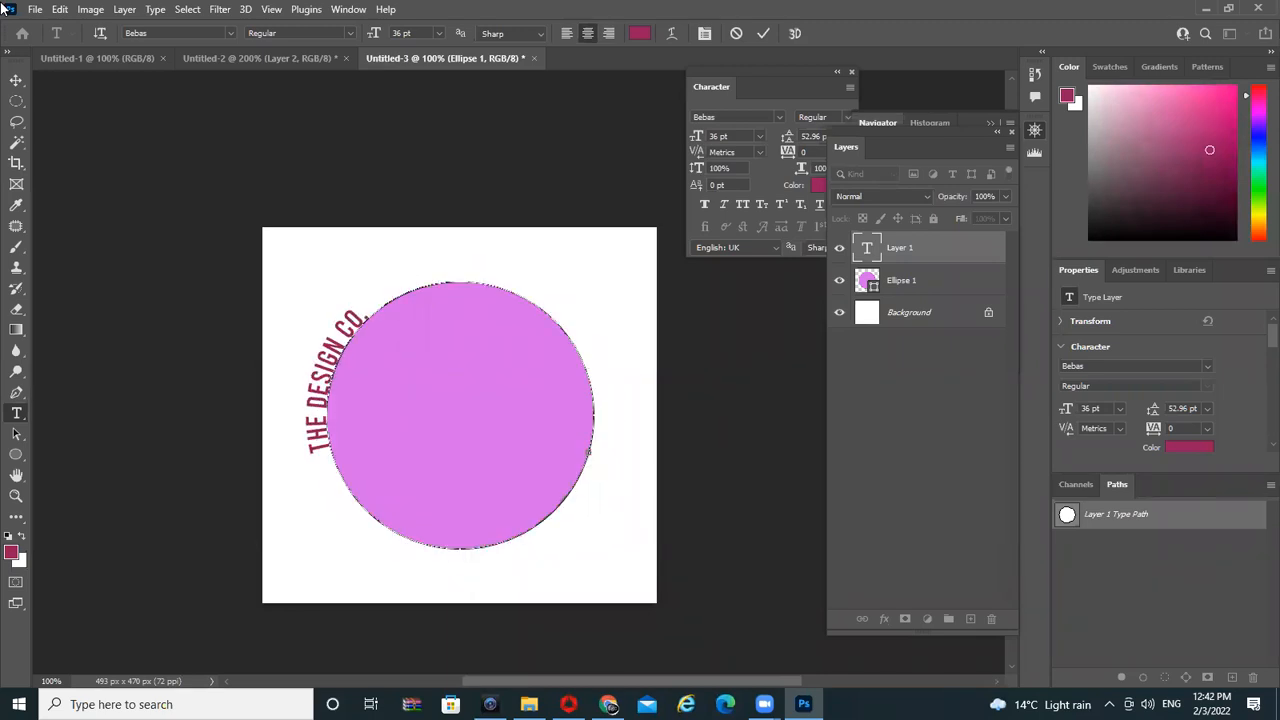
Select all of the text on the circle's path and enlarge it to 62 pt
key(ctrl+a)
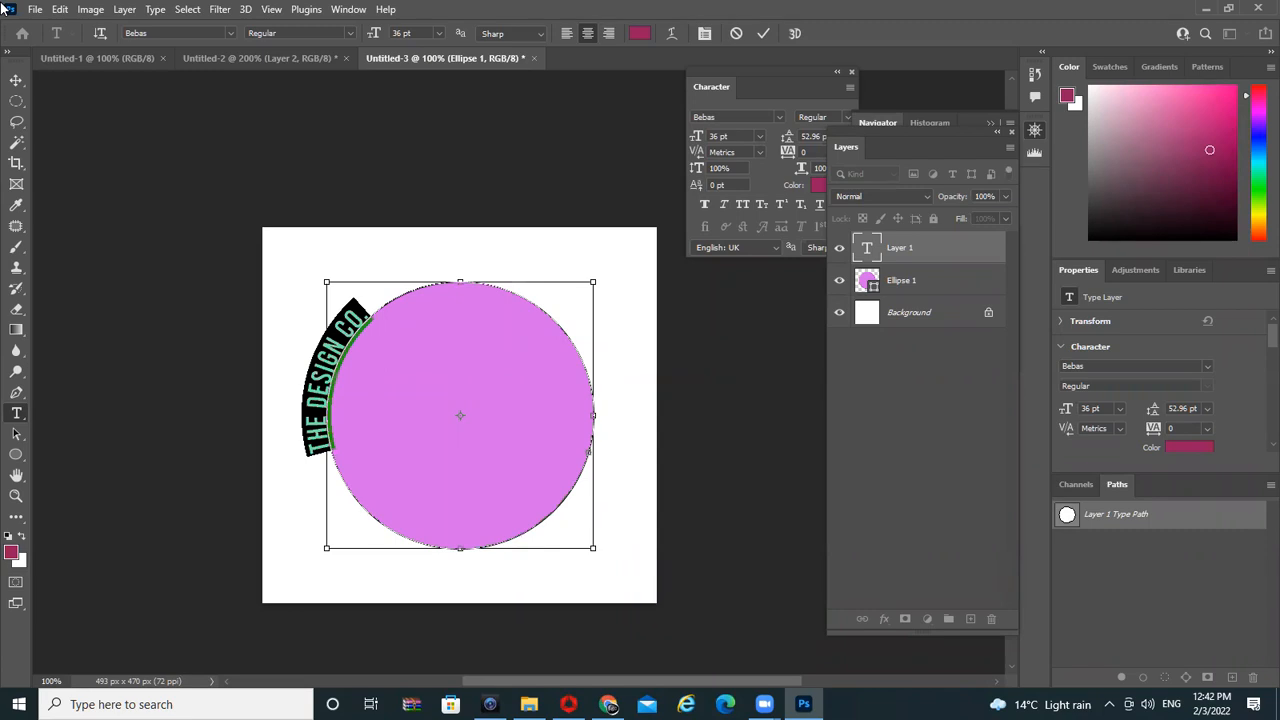
key(ctrl)
key(ctrl+shift+period)
key(ctrl+shift+period)
key(ctrl+shift+period)
key(ctrl+shift+period)
key(ctrl+shift+period)
key(ctrl+shift+period)
key(ctrl+shift+period)
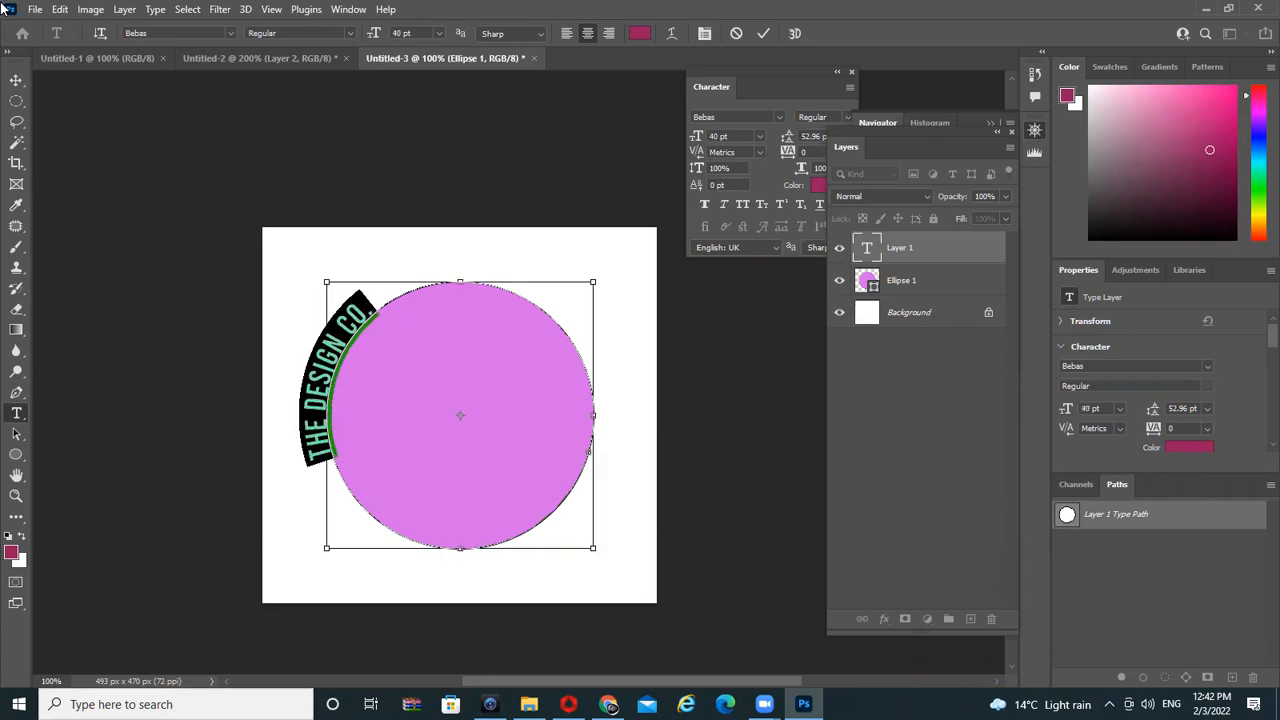
key(ctrl+shift+period)
key(ctrl+shift+period)
key(ctrl+shift+period)
key(ctrl+shift+period)
key(ctrl+shift+period)
key(ctrl+shift+period)
key(ctrl+shift+period)
key(ctrl+shift+period)
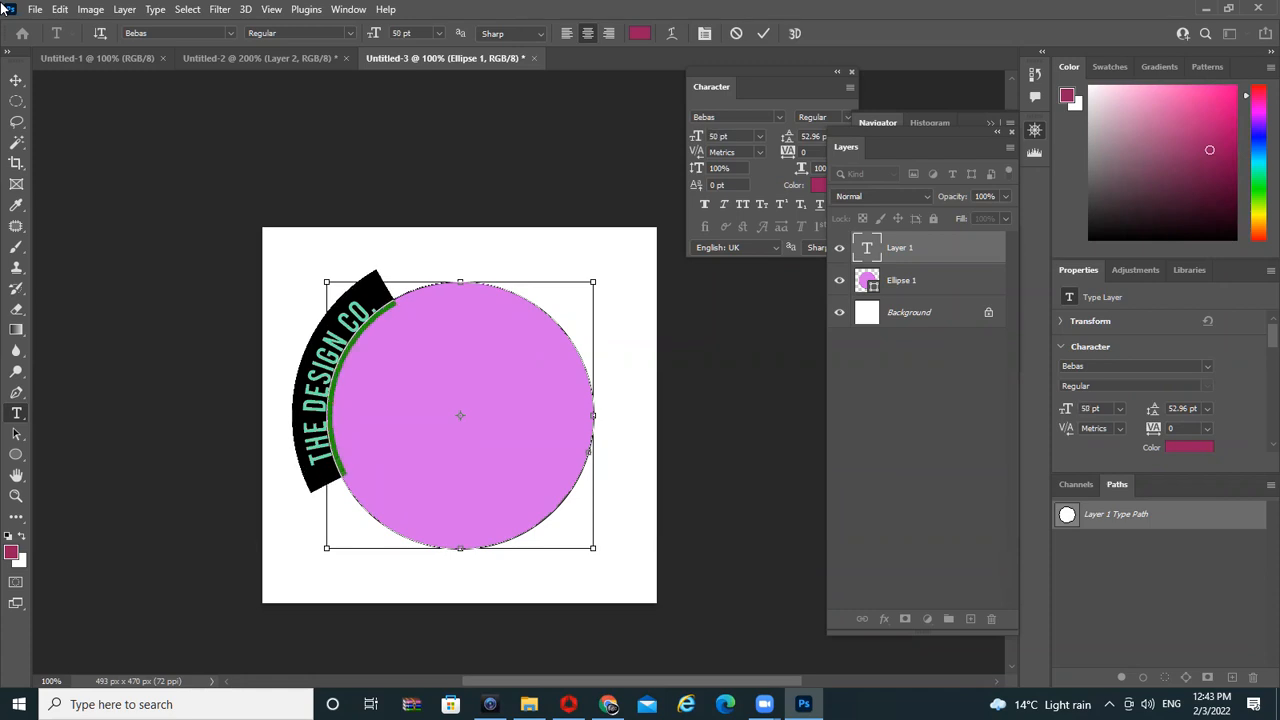
key(ctrl+shift+period)
key(ctrl+shift+period)
key(ctrl+shift+period)
key(ctrl+shift+period)
key(ctrl+shift+period)
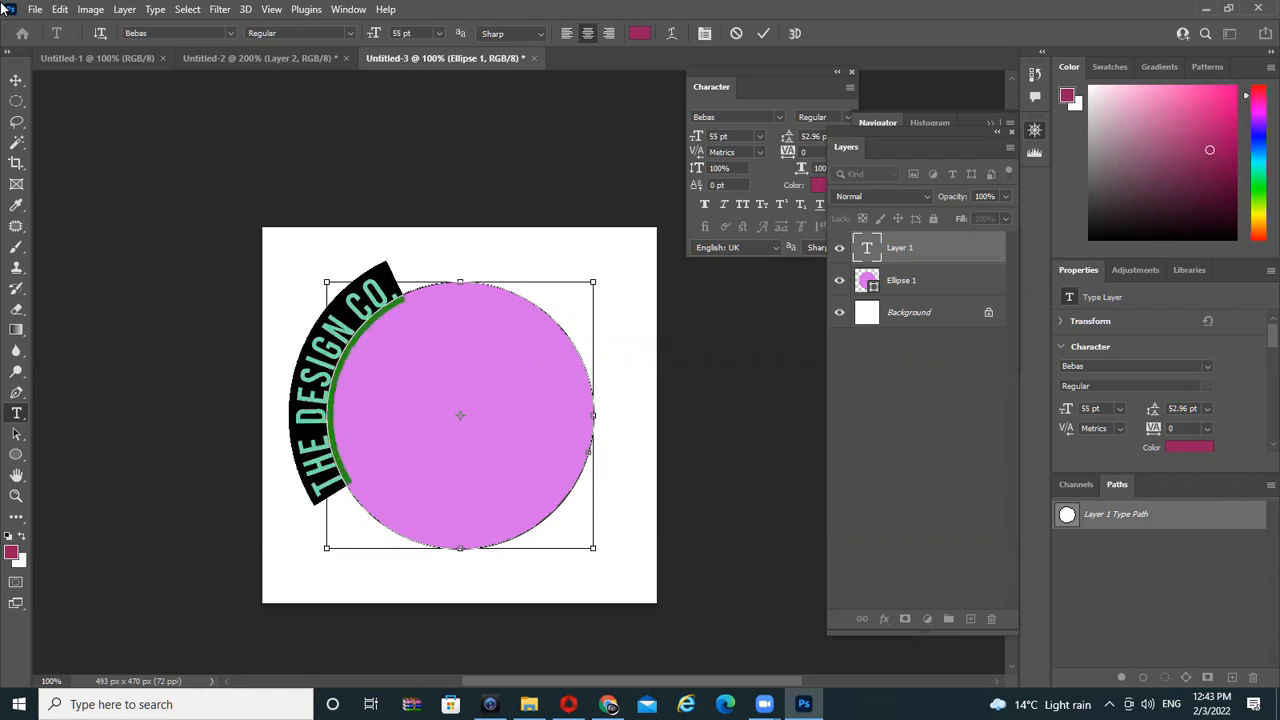
key(ctrl+shift+period)
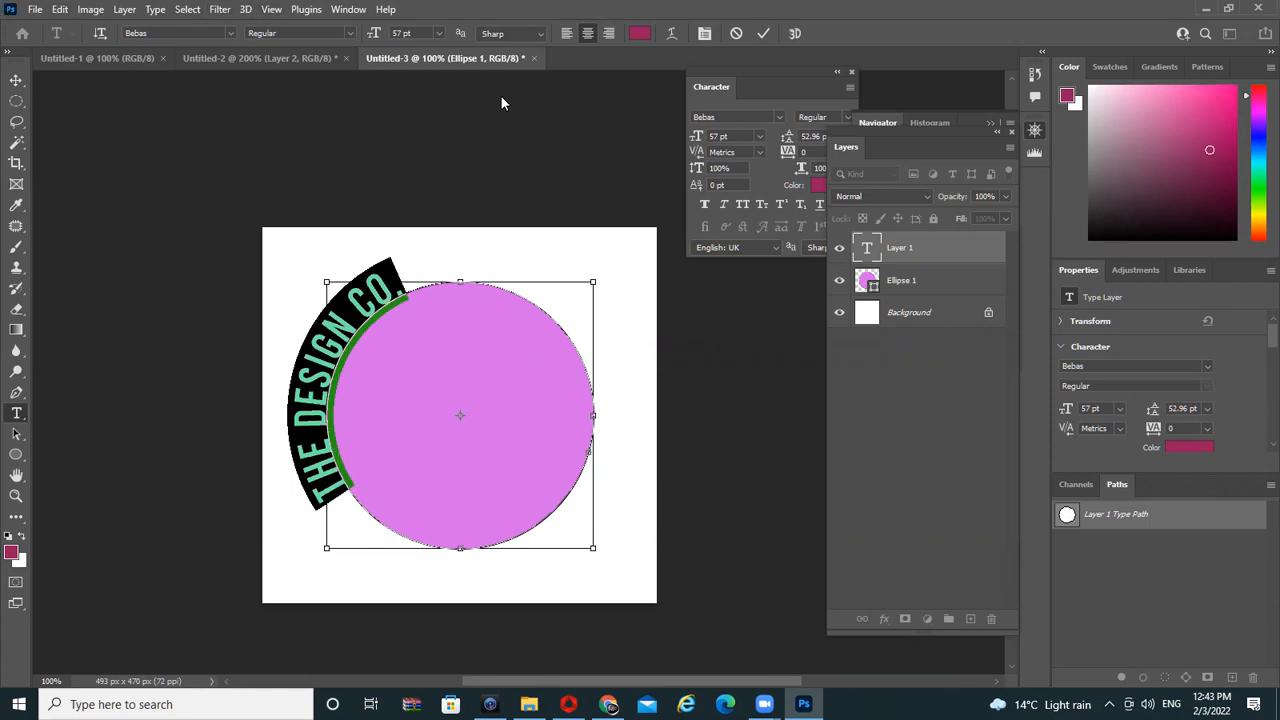
key(ctrl+shift+period)
key(ctrl+shift+period)
key(ctrl+shift+period)
key(ctrl+shift+period)
key(ctrl+shift+period)
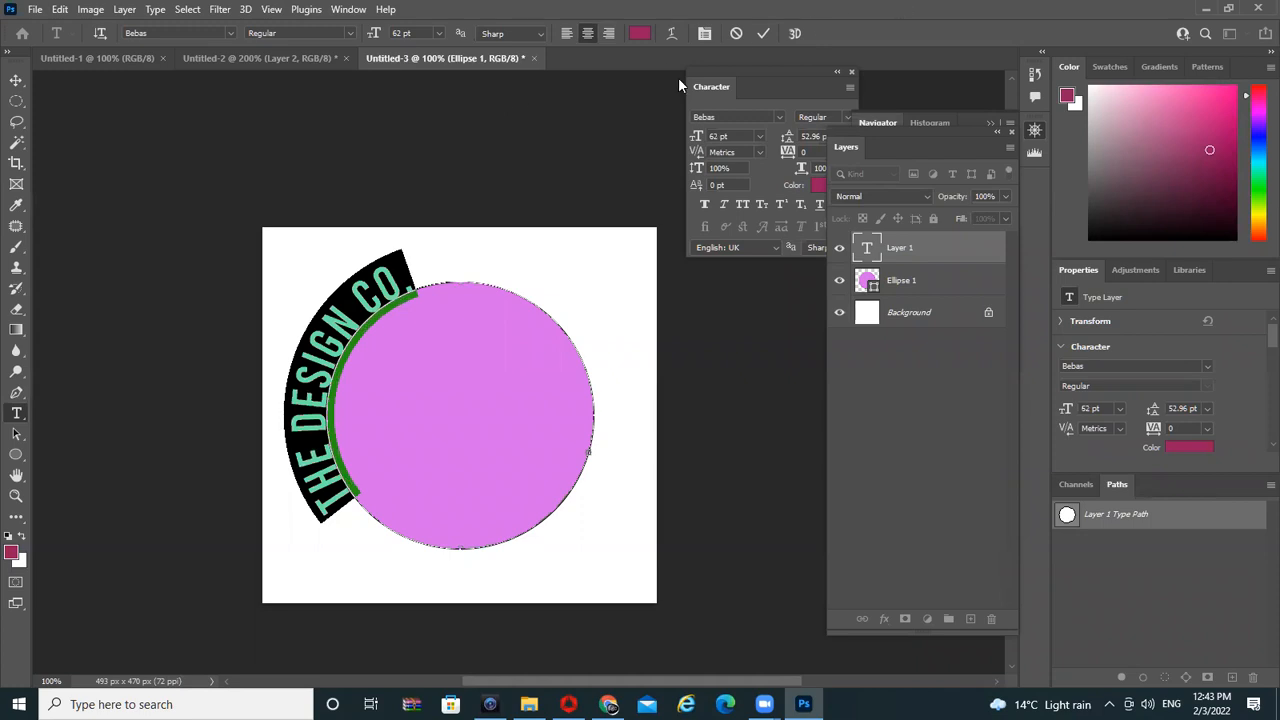
Slide the text along the path to arch over the circle's top, and change its wording to "THE DESIGN COMPANY INDIA"
click(16, 433)
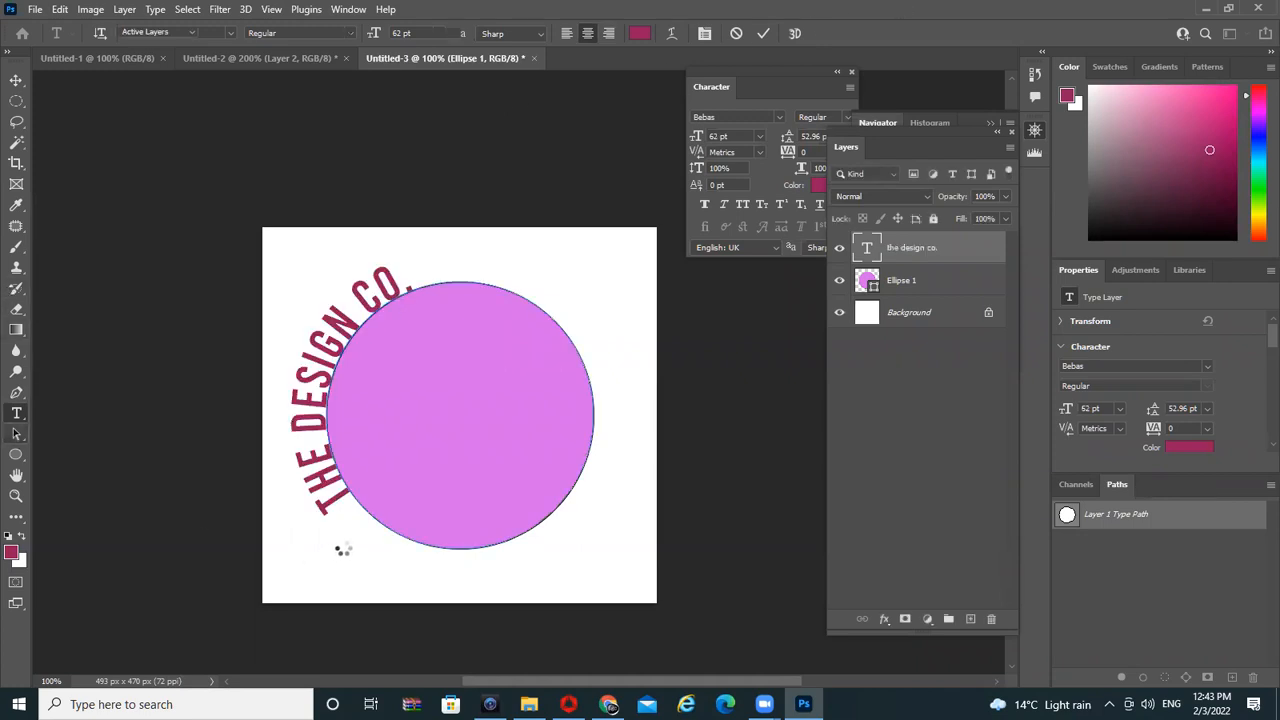
drag(336, 505, 467, 214)
click(15, 414)
double_click(567, 318)
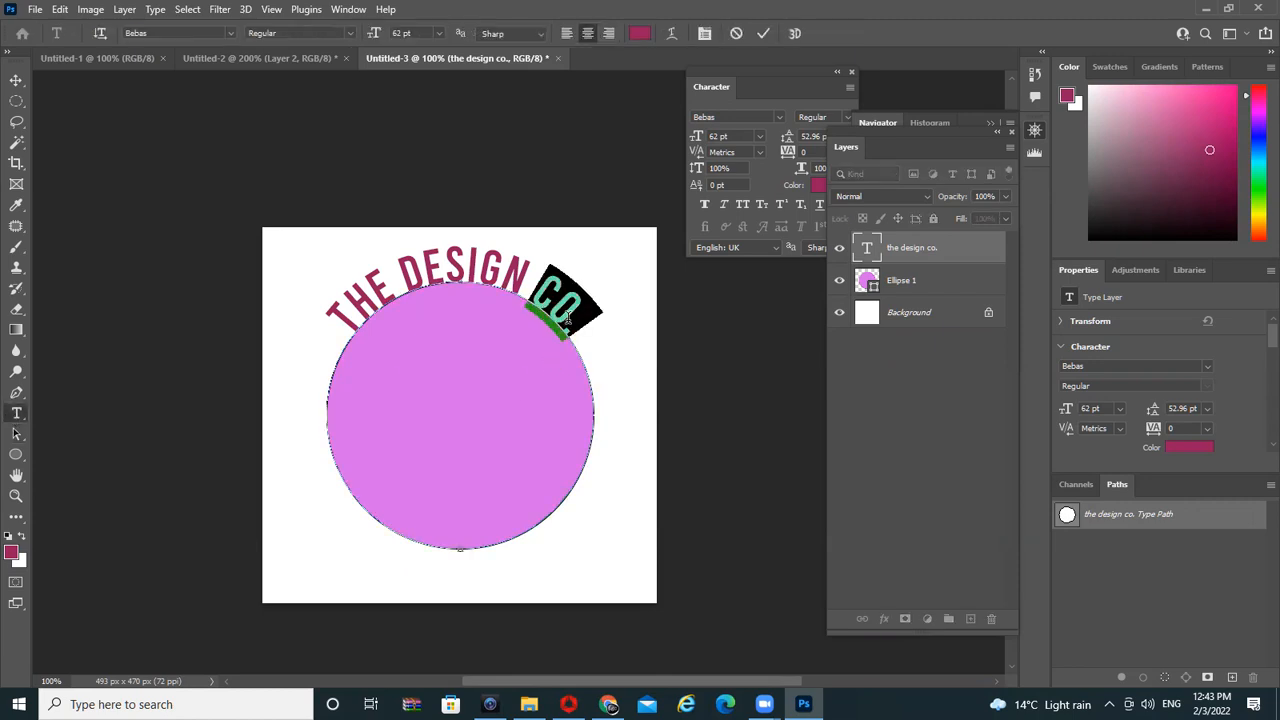
text(company)
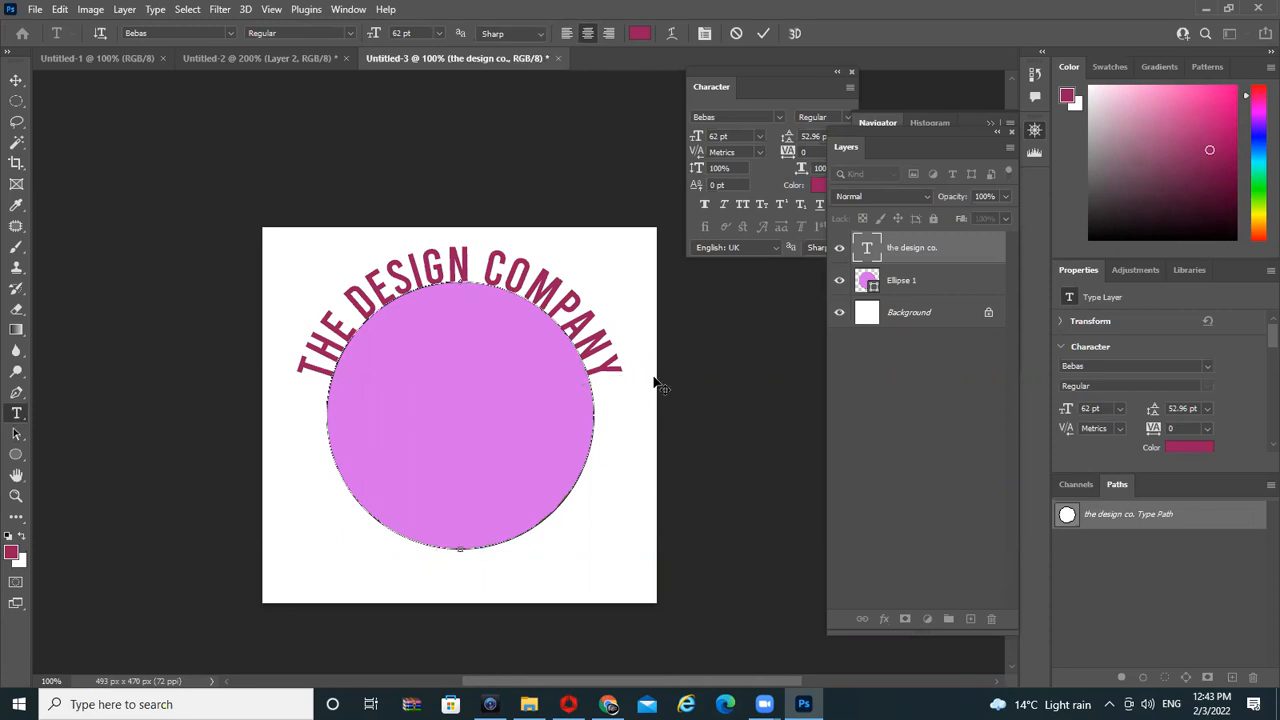
text(india)
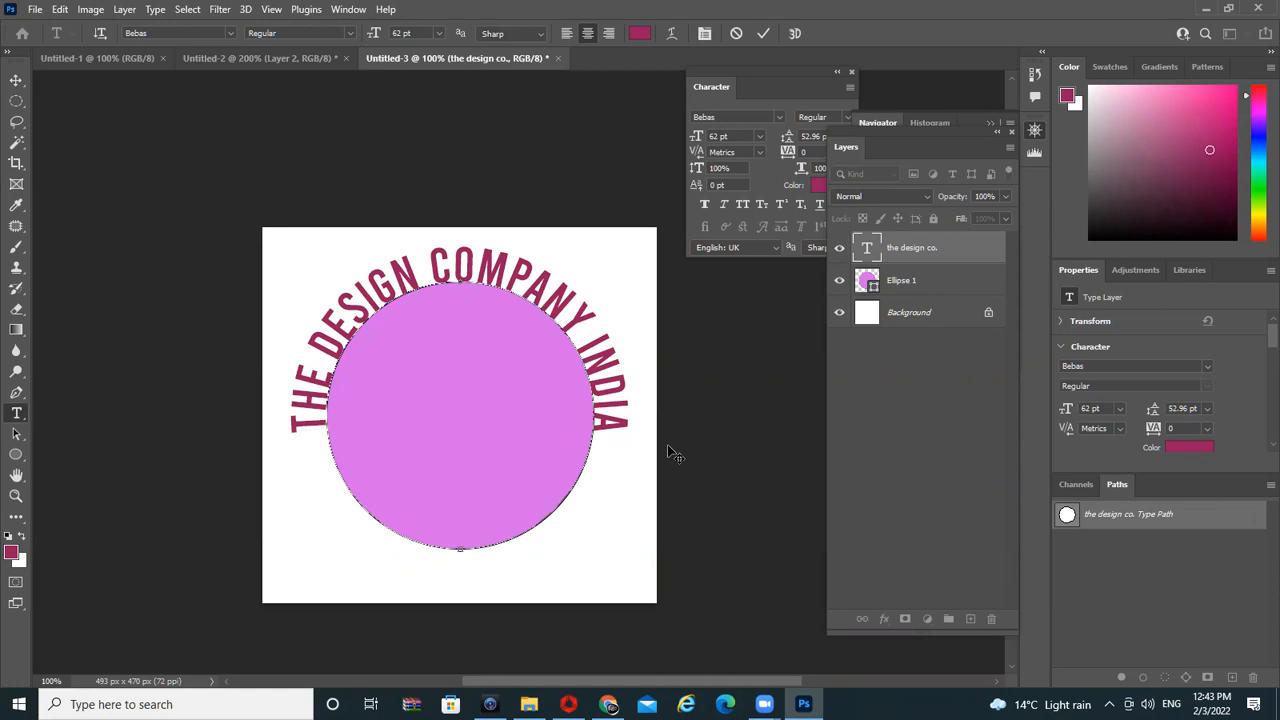
click(16, 80)
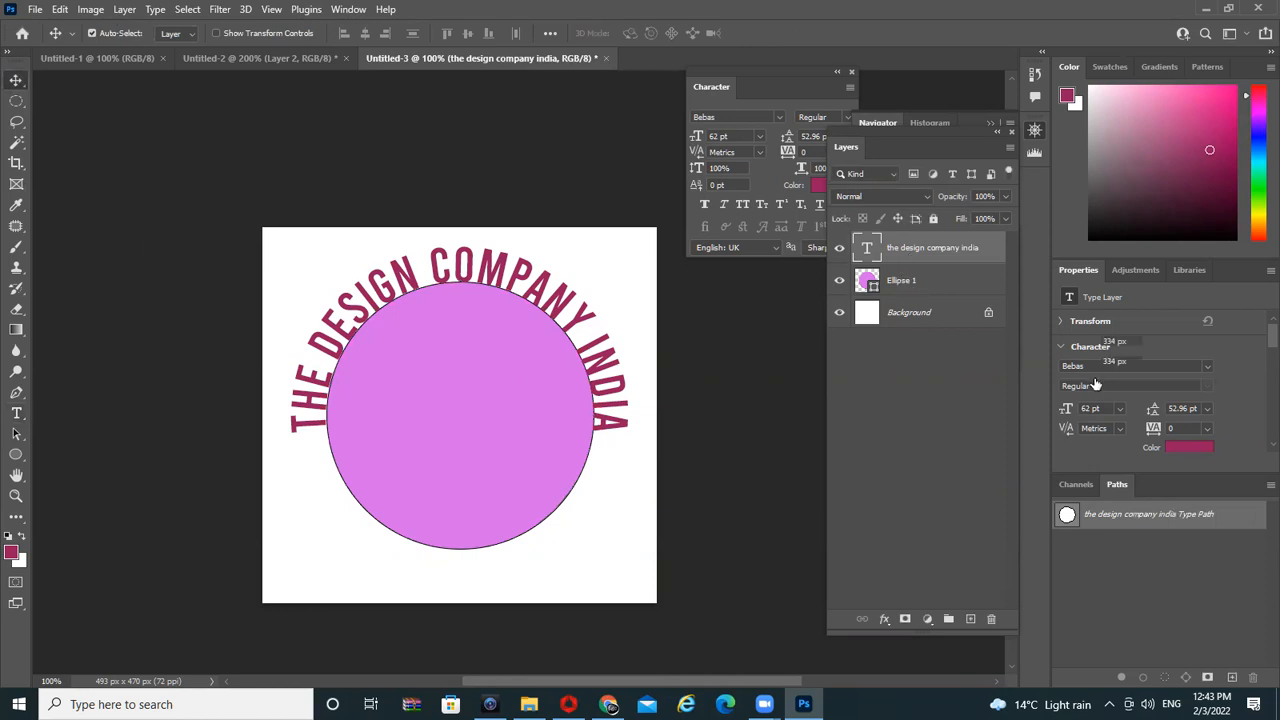
Duplicate the Ellipse 1 shape layer and rename the copy "2nd path"
click(900, 281)
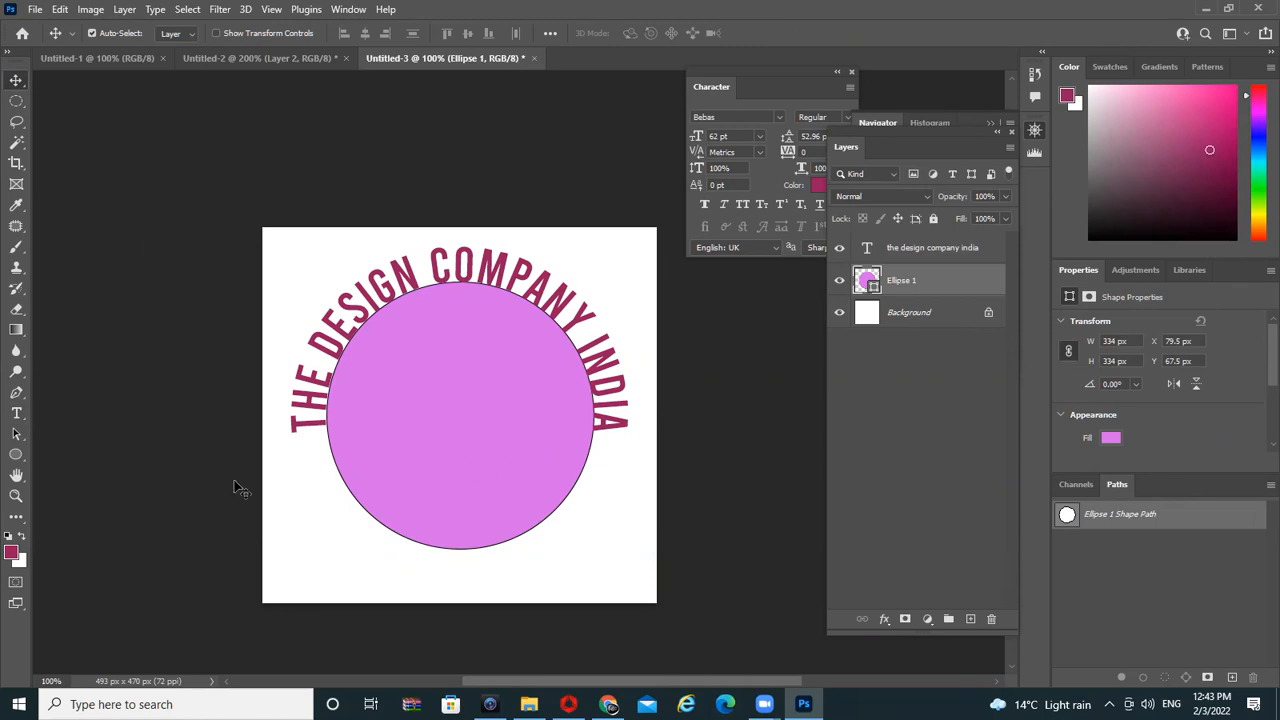
click(940, 250)
click(930, 285)
drag(922, 287, 969, 618)
double_click(929, 290)
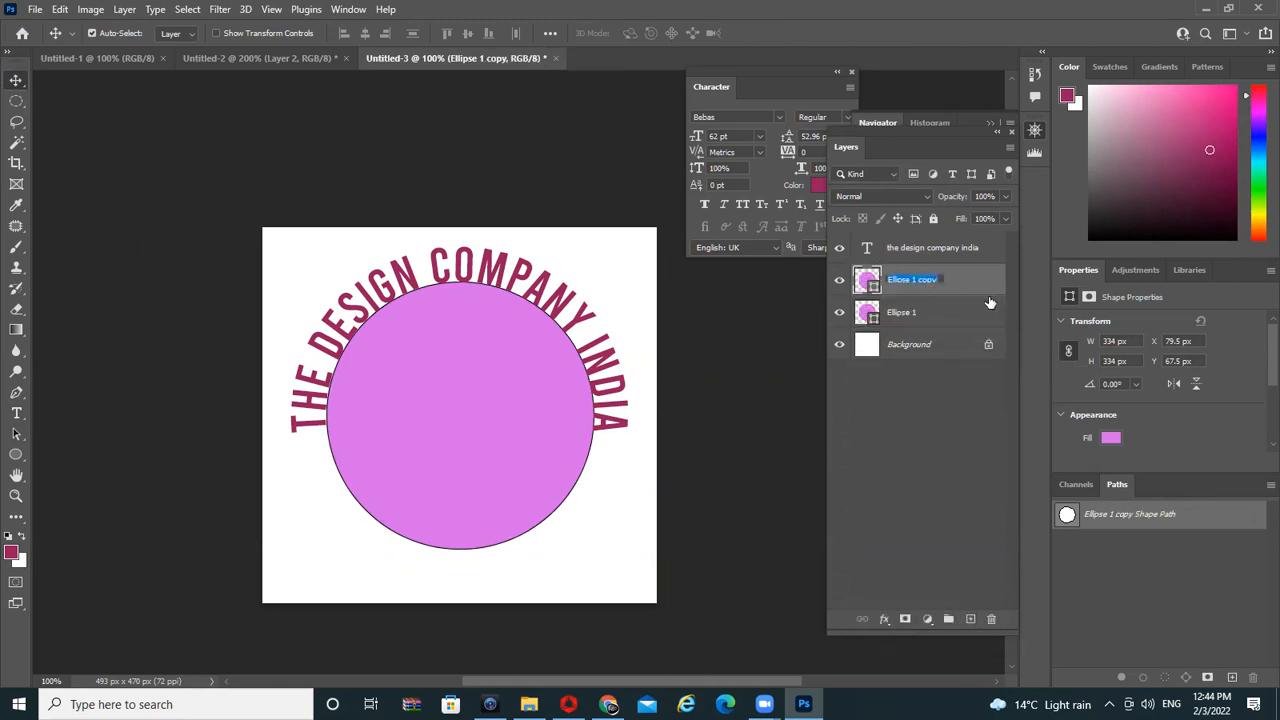
text(2nd part)
click(881, 476)
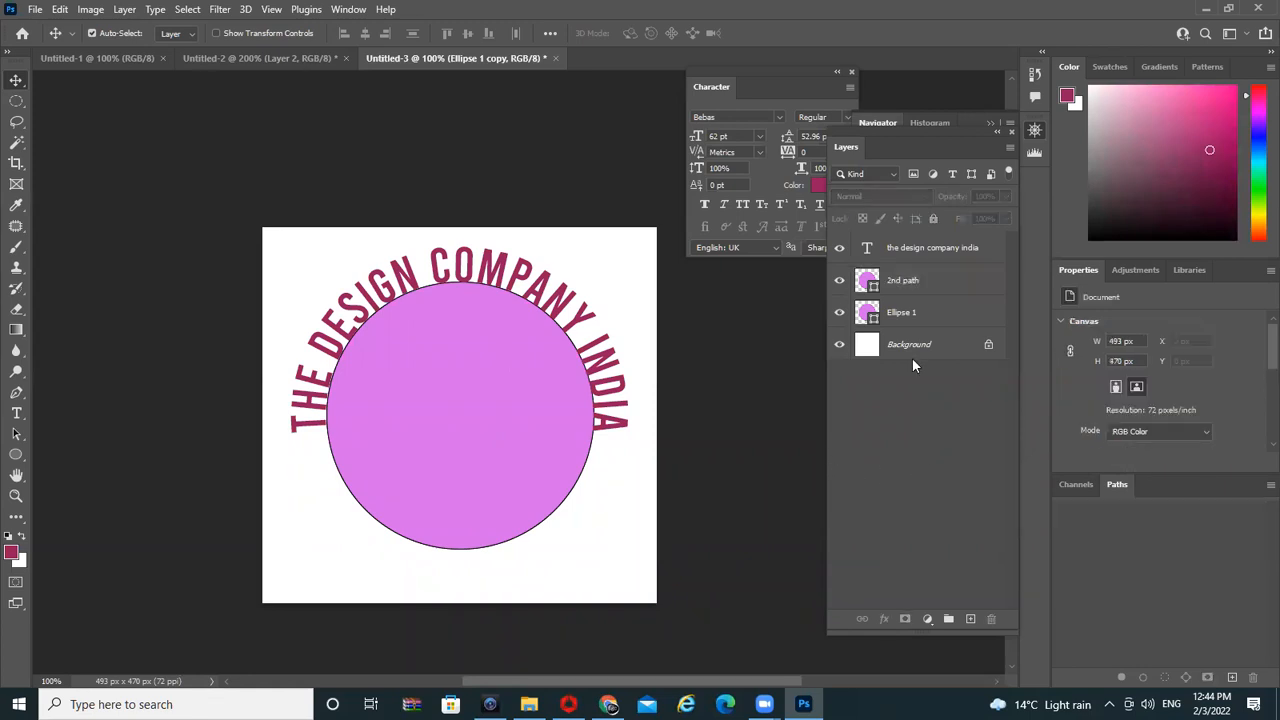
Add type along the 2nd path circle, starting on its lower left edge, reading "NEW DELHI"
click(912, 292)
click(16, 413)
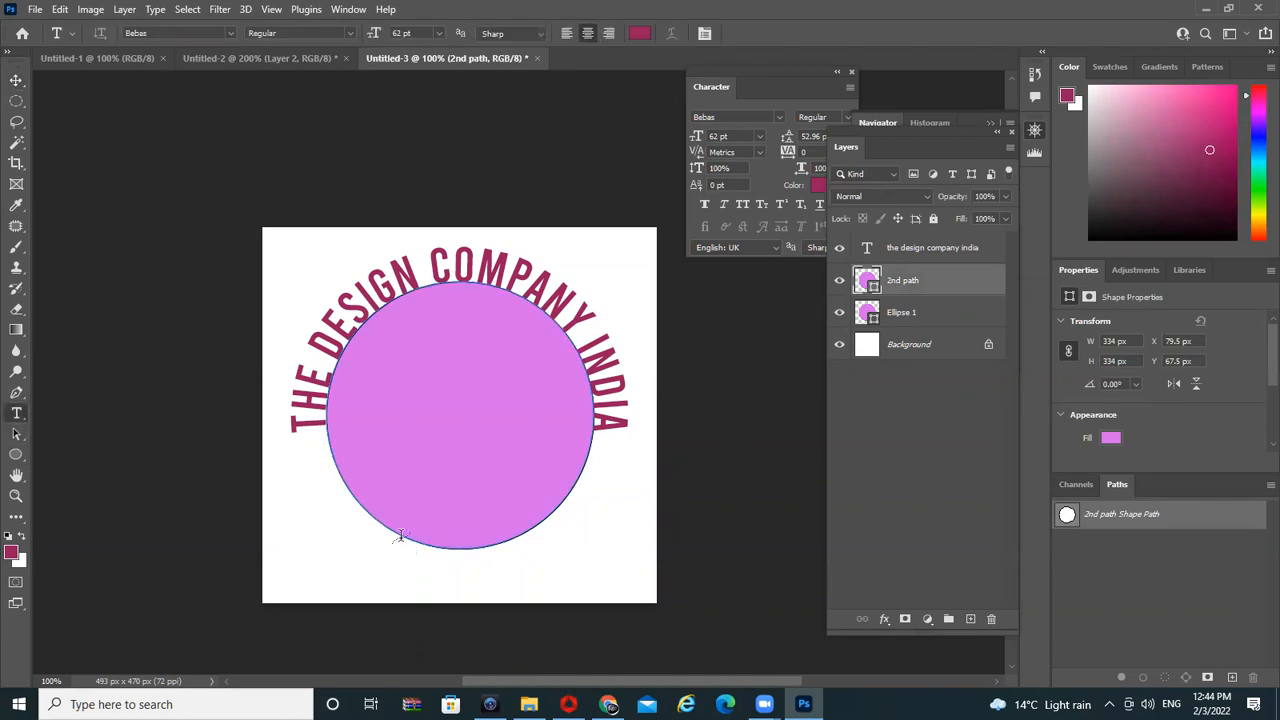
click(399, 536)
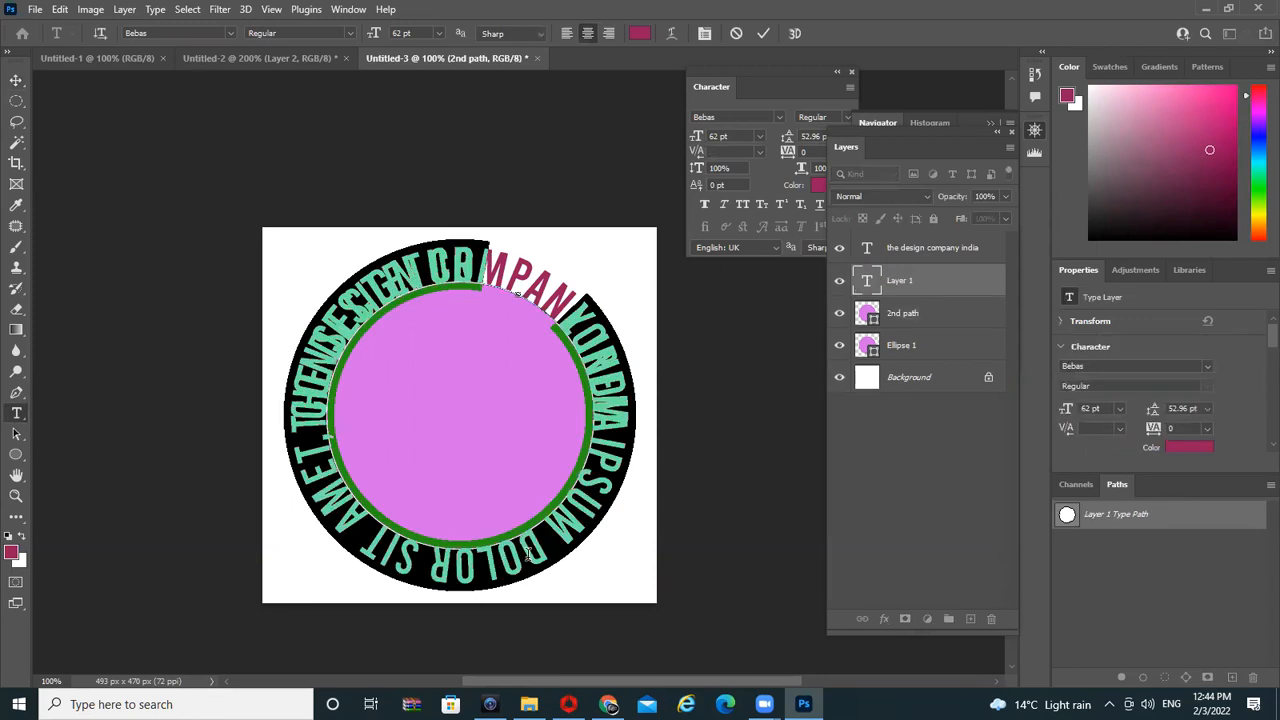
text(NEW DELHI)
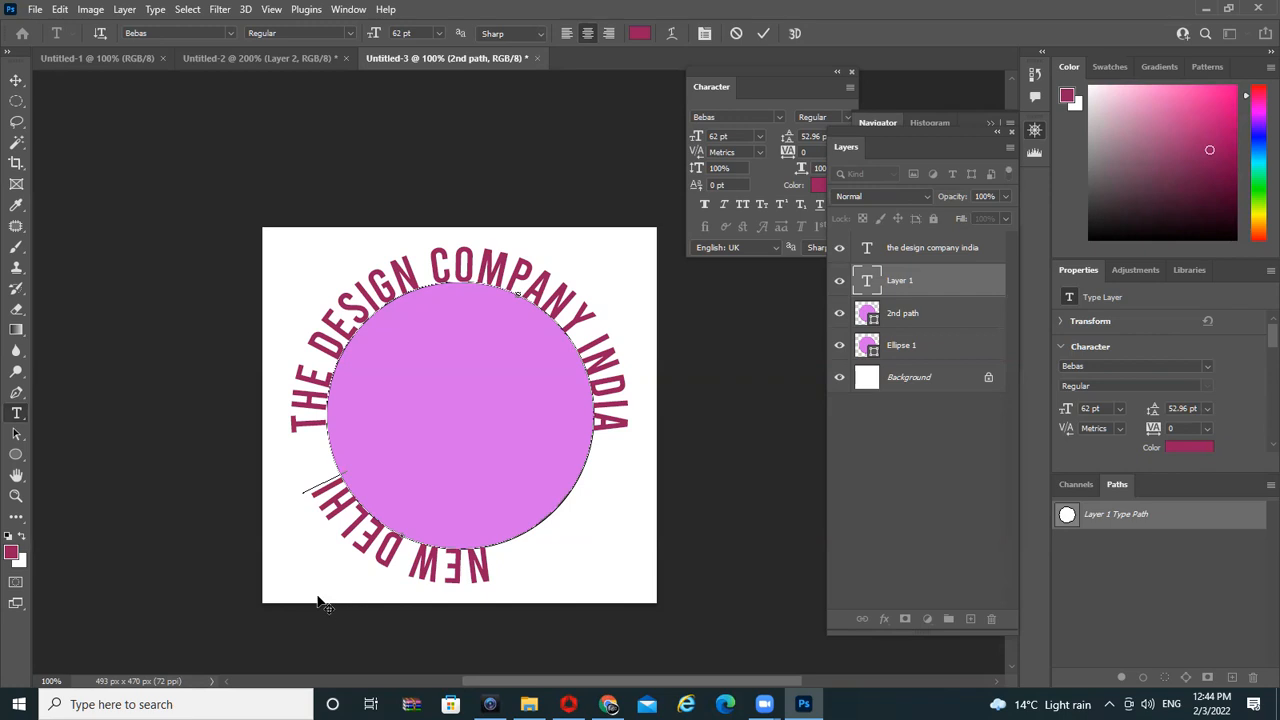
Flip the "NEW DELHI" text to the inside of the circle and slide it along the bottom of the path so it reads upright
click(17, 435)
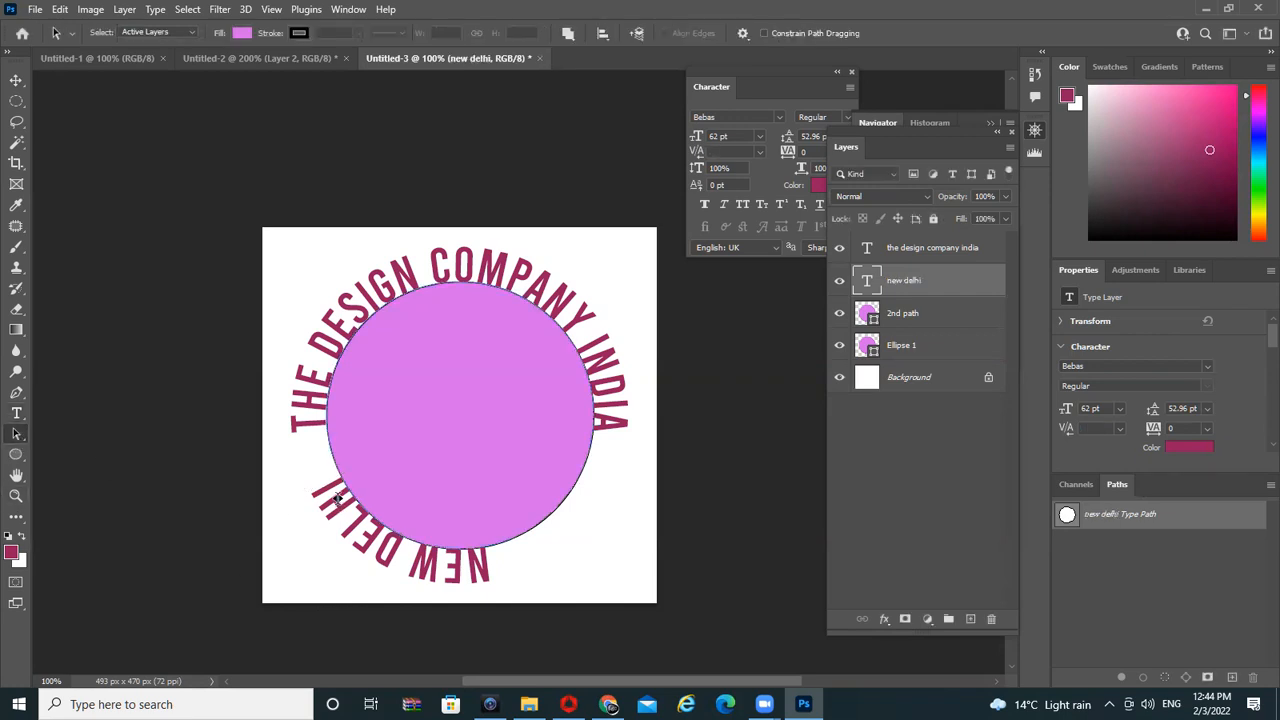
mouse_move(334, 491)
mouse_down()
mouse_move(446, 451)
mouse_move(462, 416)
mouse_move(423, 454)
mouse_move(461, 452)
mouse_up()
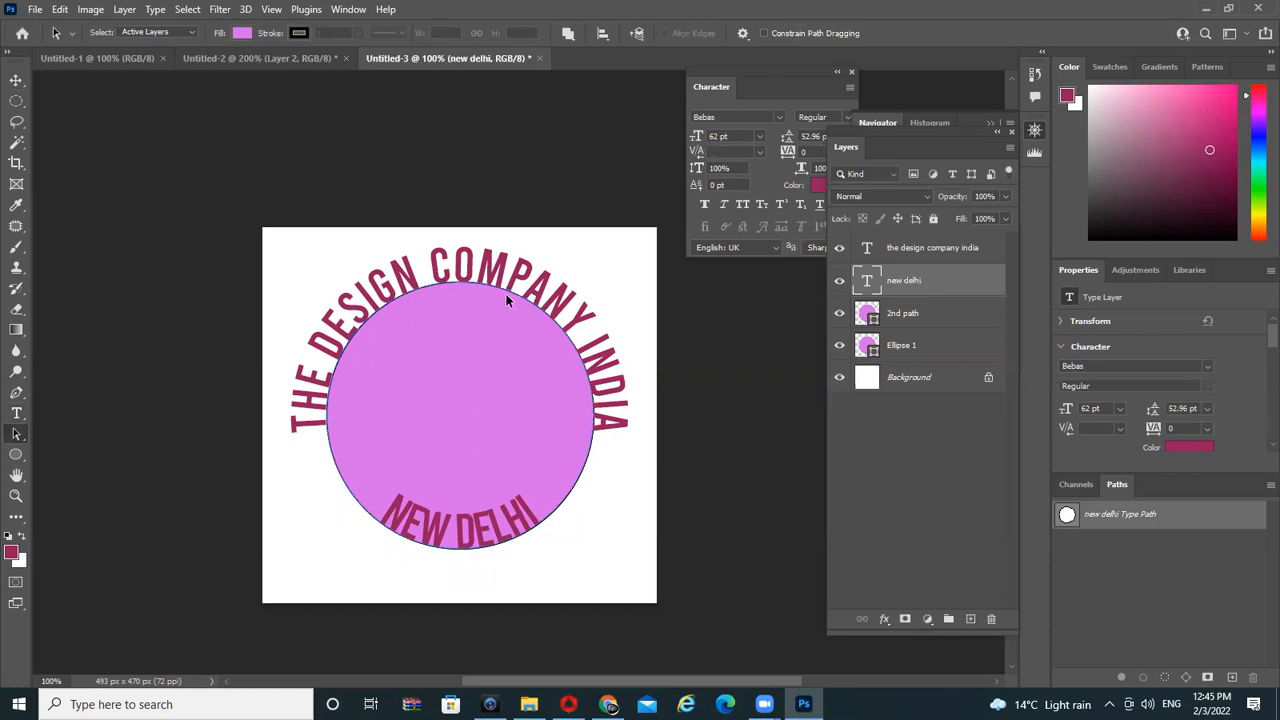
click(433, 519)
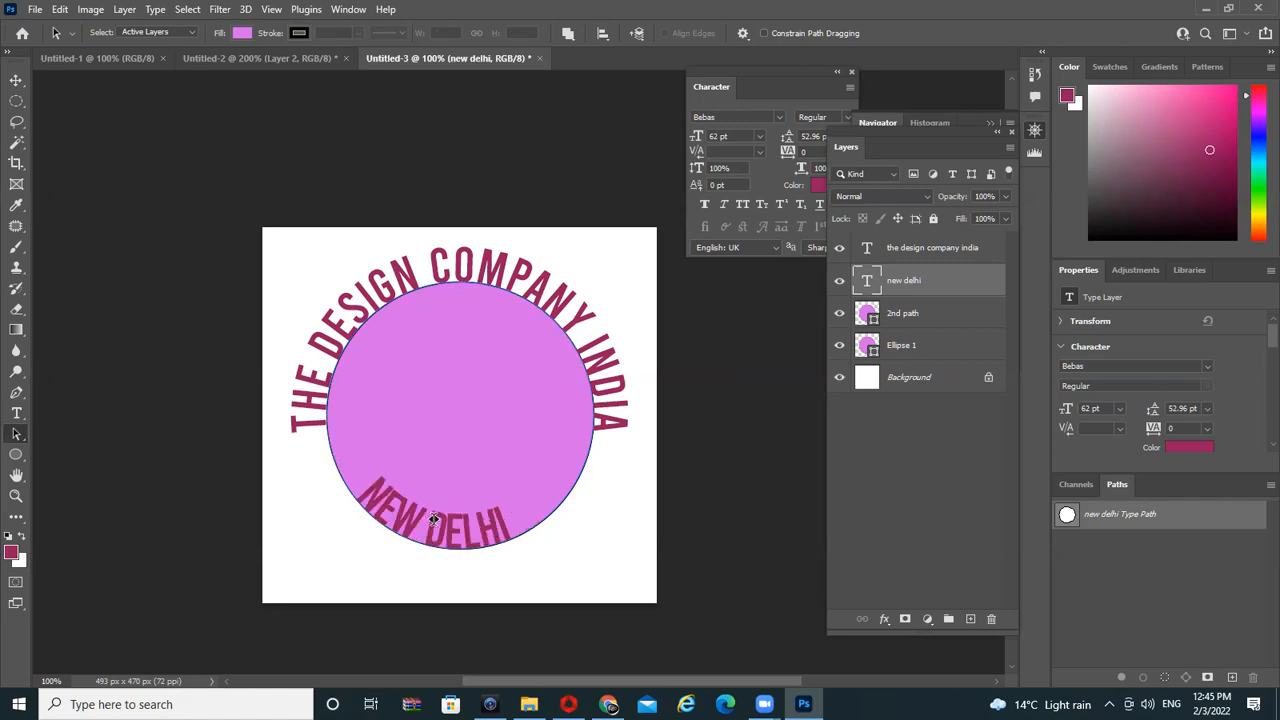
Set the baseline shift of the whole NEW DELHI text to -43 pt, placing it outside the circle
click(16, 414)
click(449, 525)
key(ctrl+a)
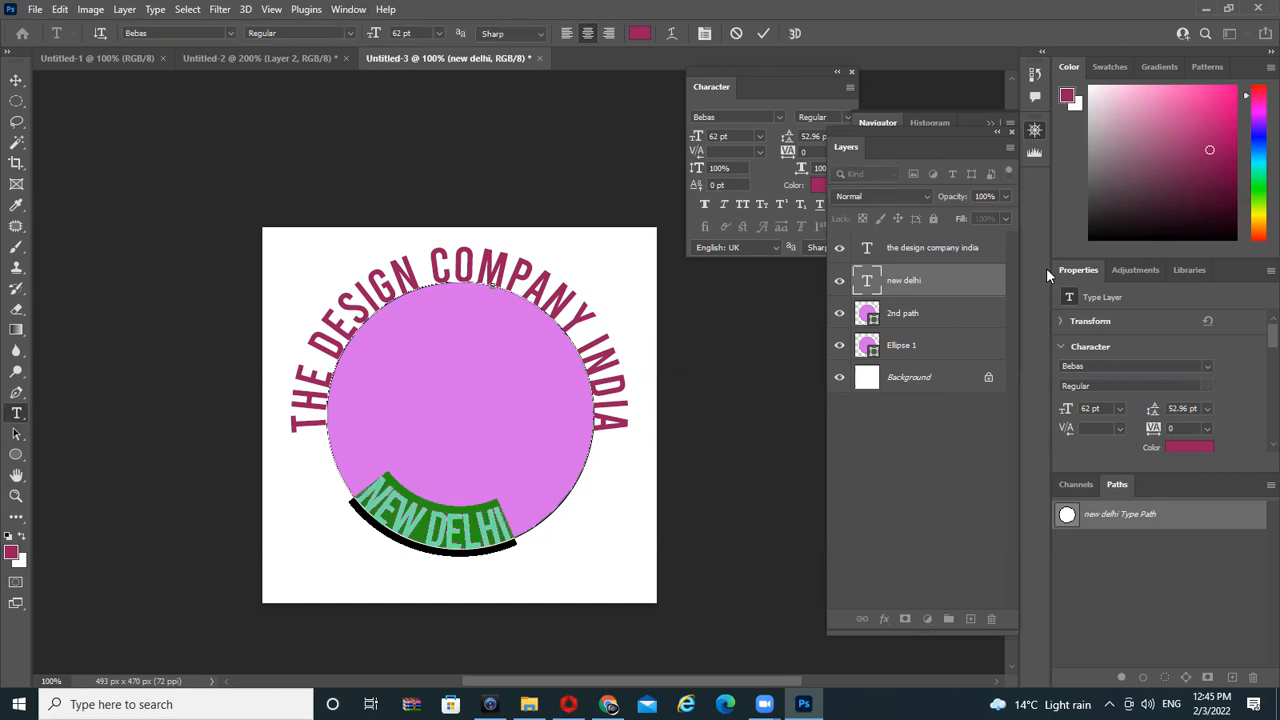
click(352, 10)
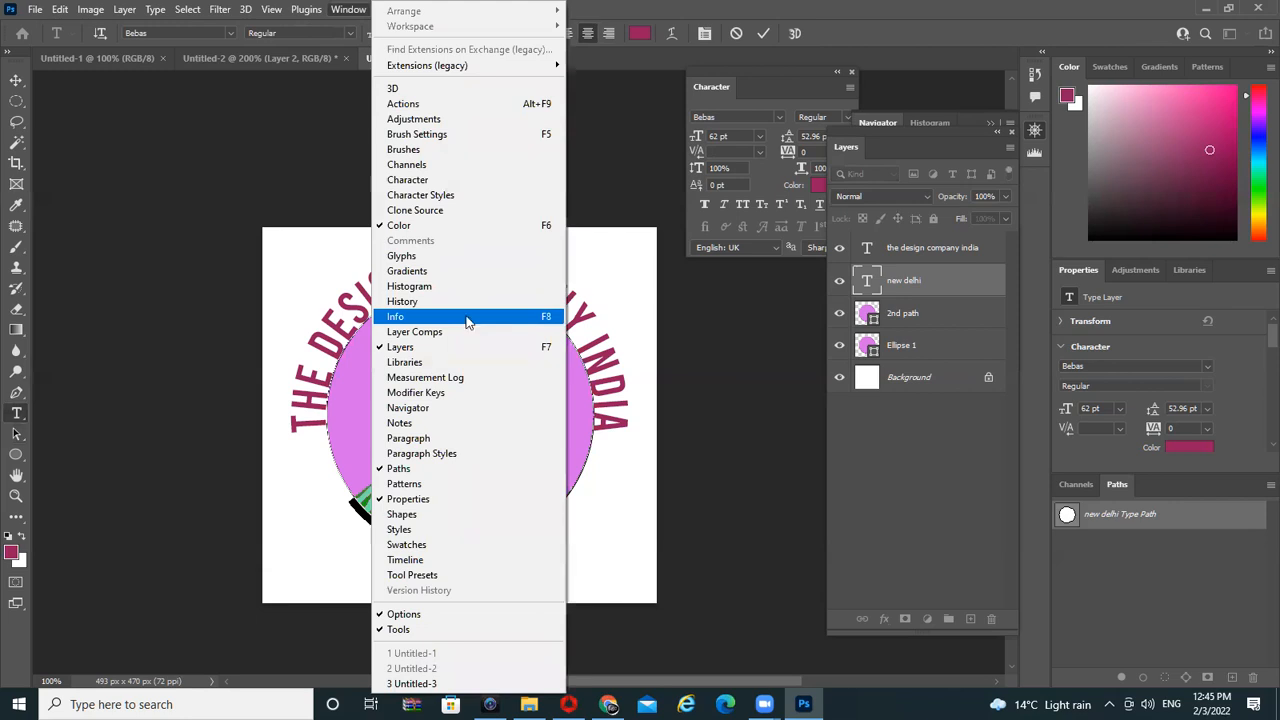
click(430, 180)
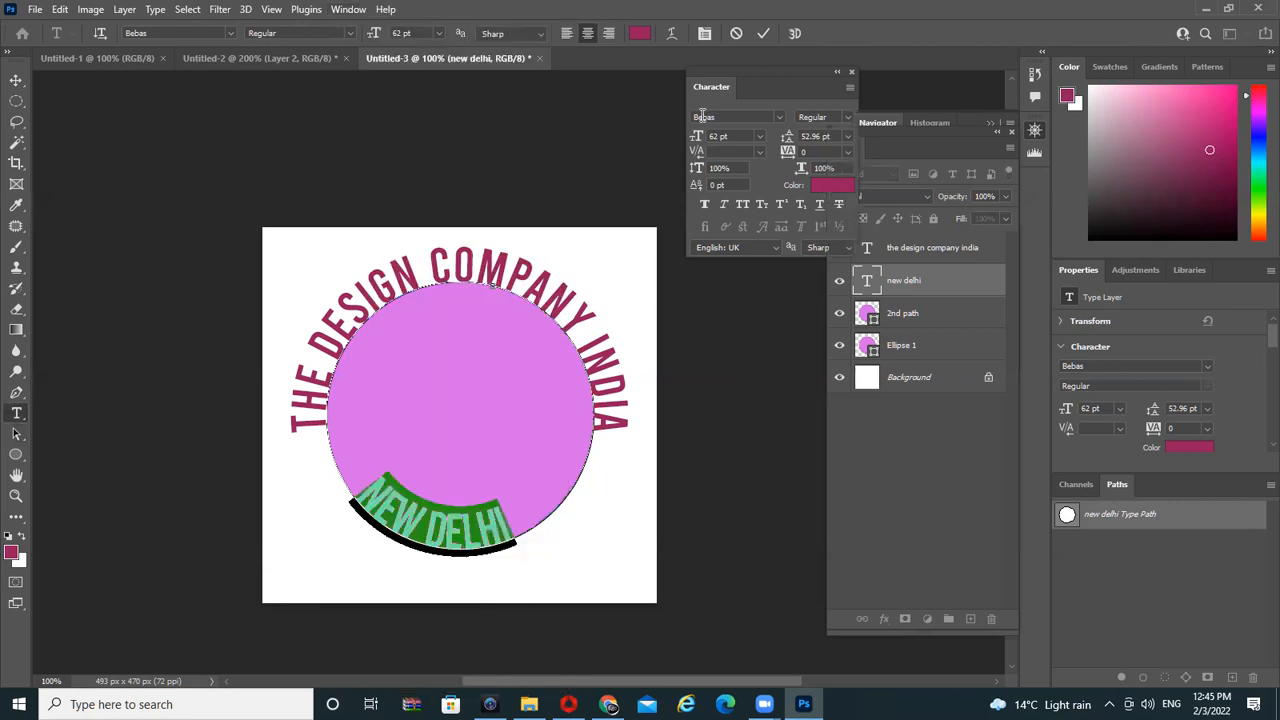
drag(708, 86, 585, 116)
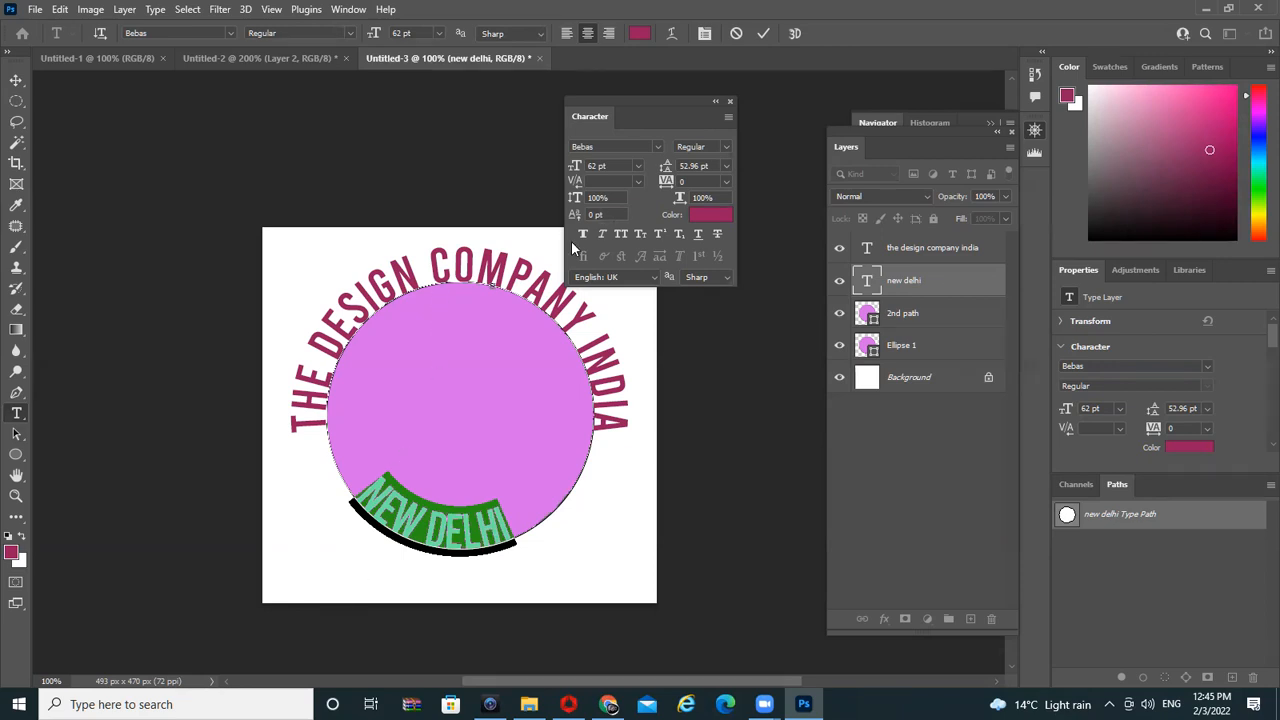
drag(576, 214, 535, 246)
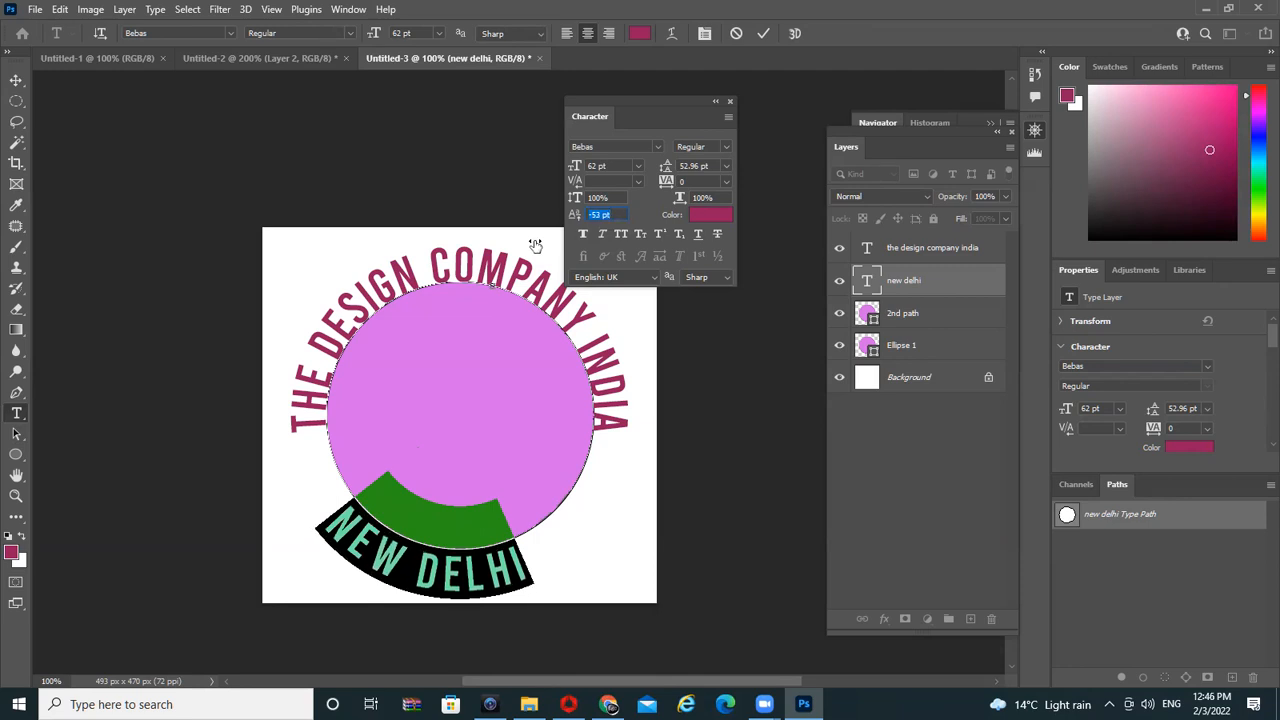
drag(535, 246, 543, 253)
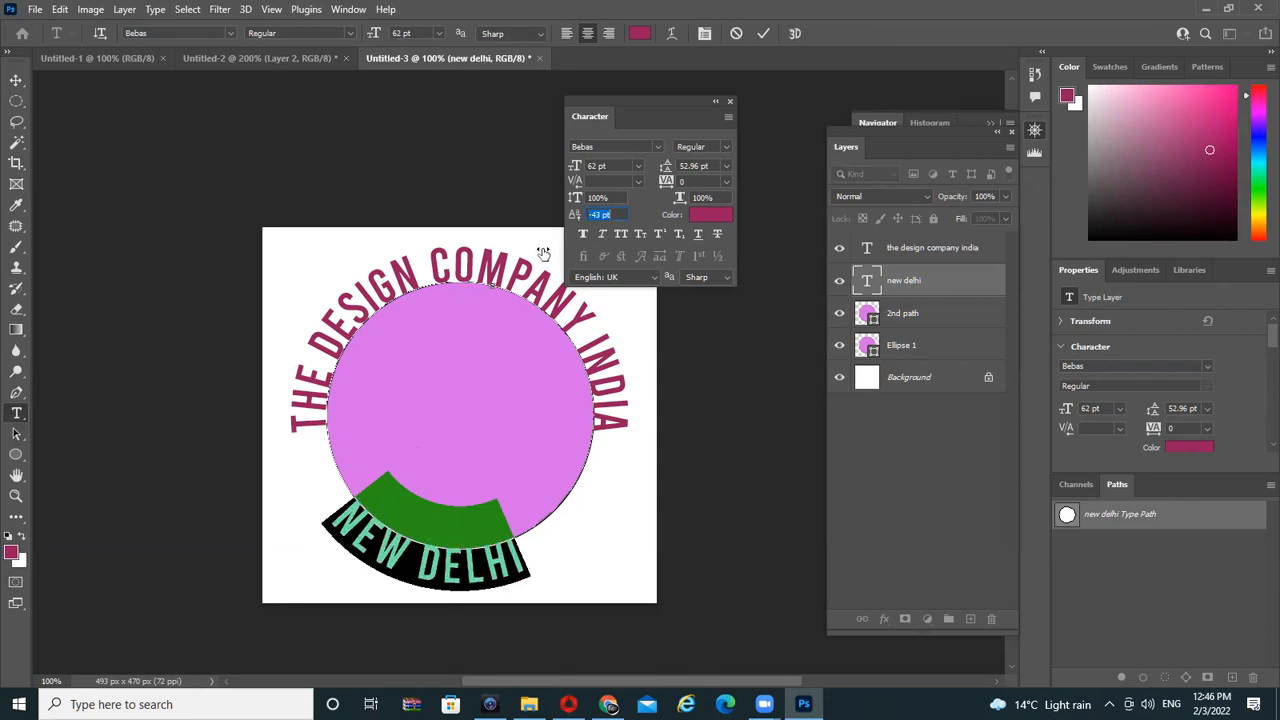
drag(543, 253, 543, 253)
Try to reposition the NEW DELHI text along the circle's lower arc with the Path Selection tool
click(16, 434)
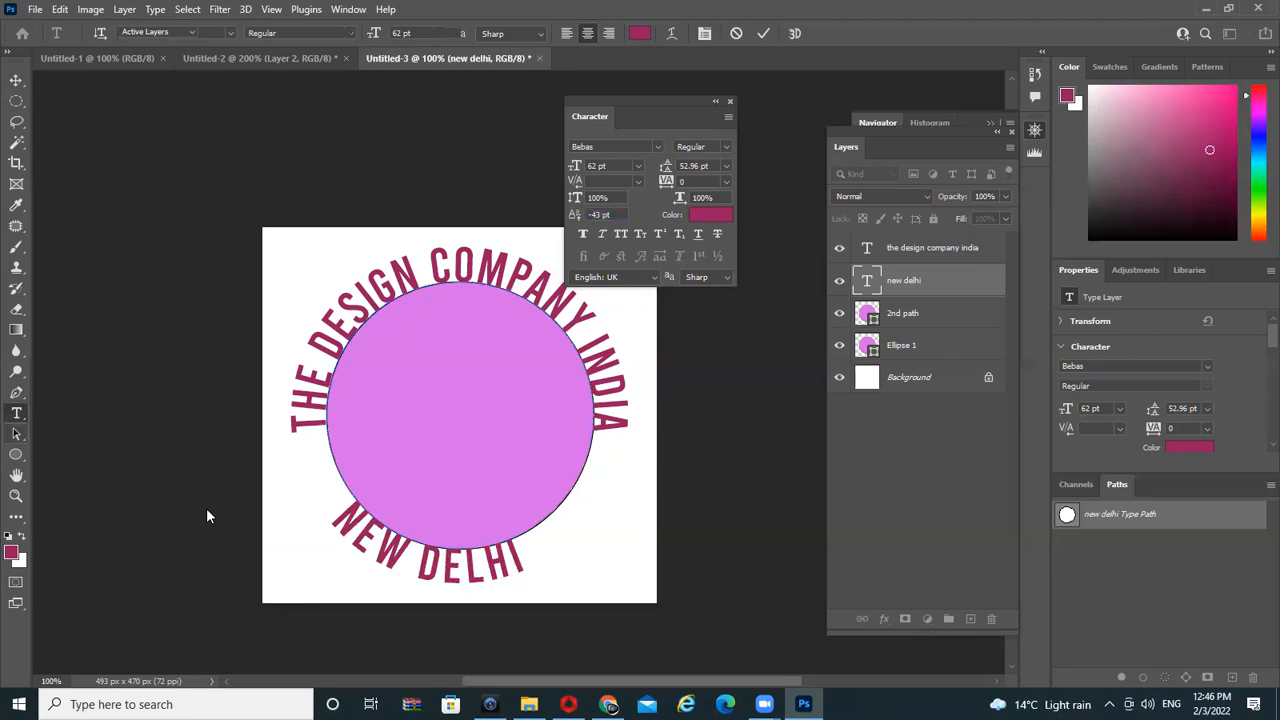
drag(340, 513, 476, 562)
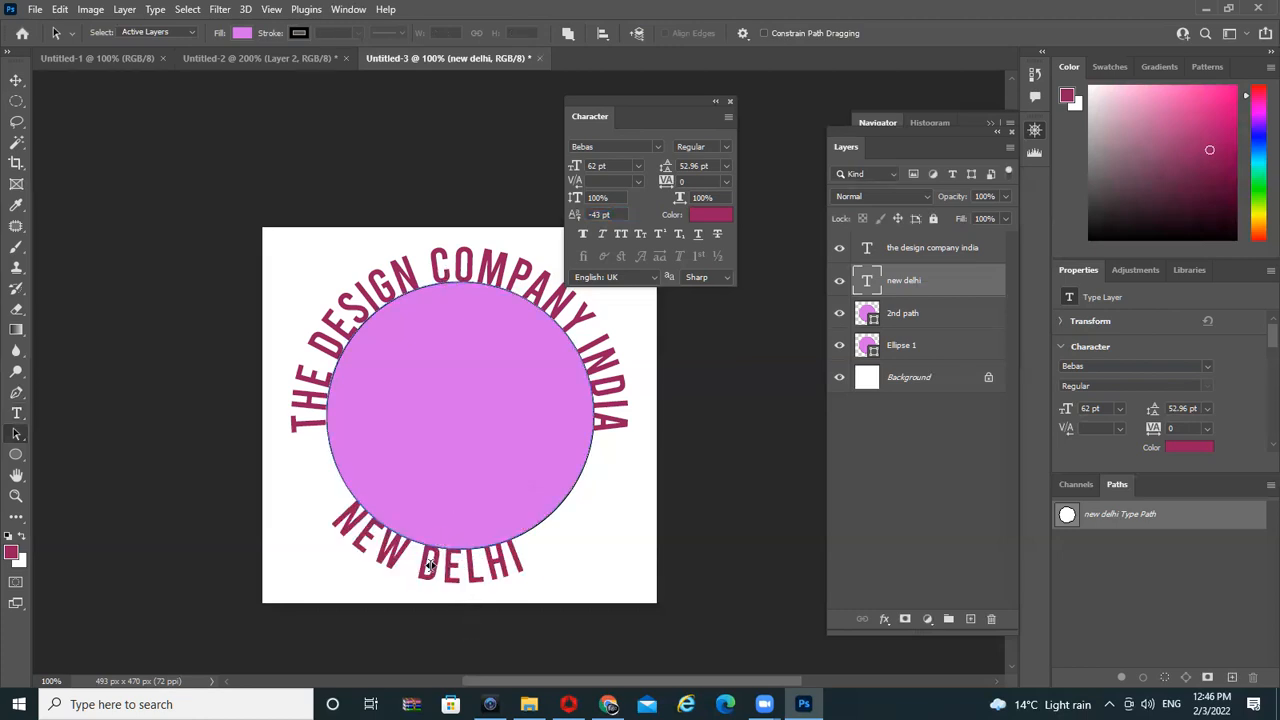
drag(429, 567, 443, 609)
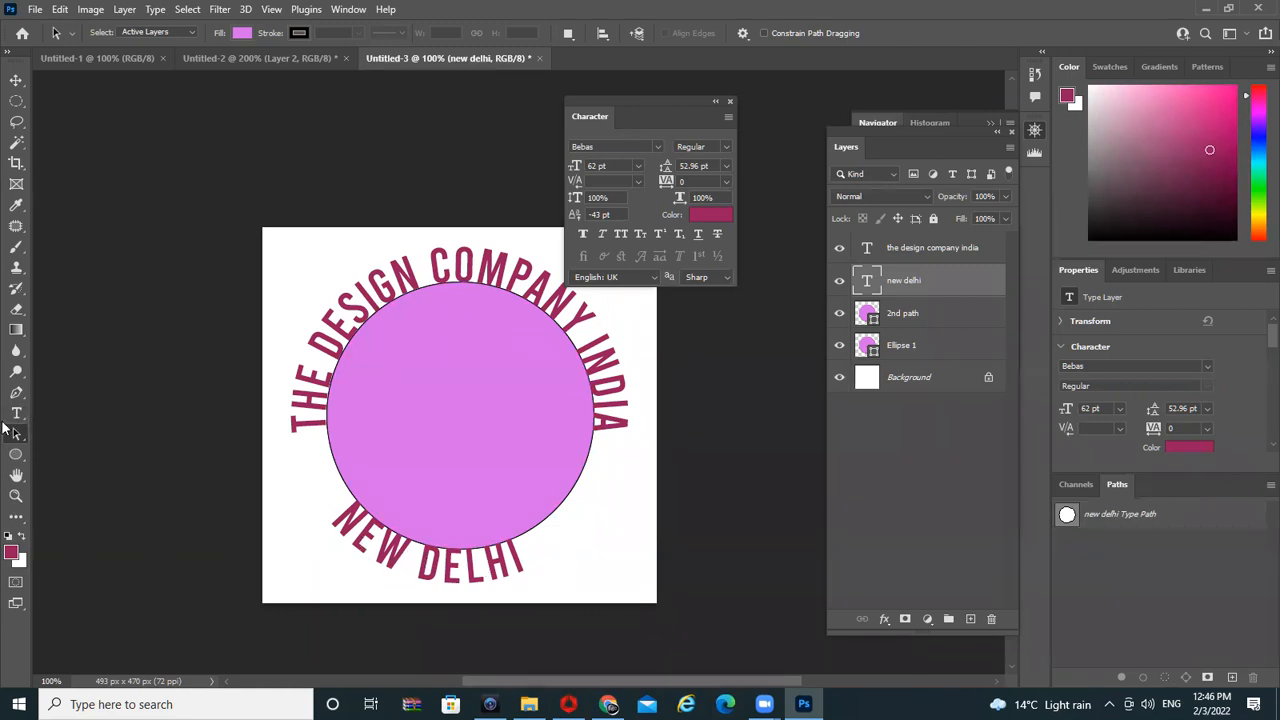
click(16, 82)
click(906, 322)
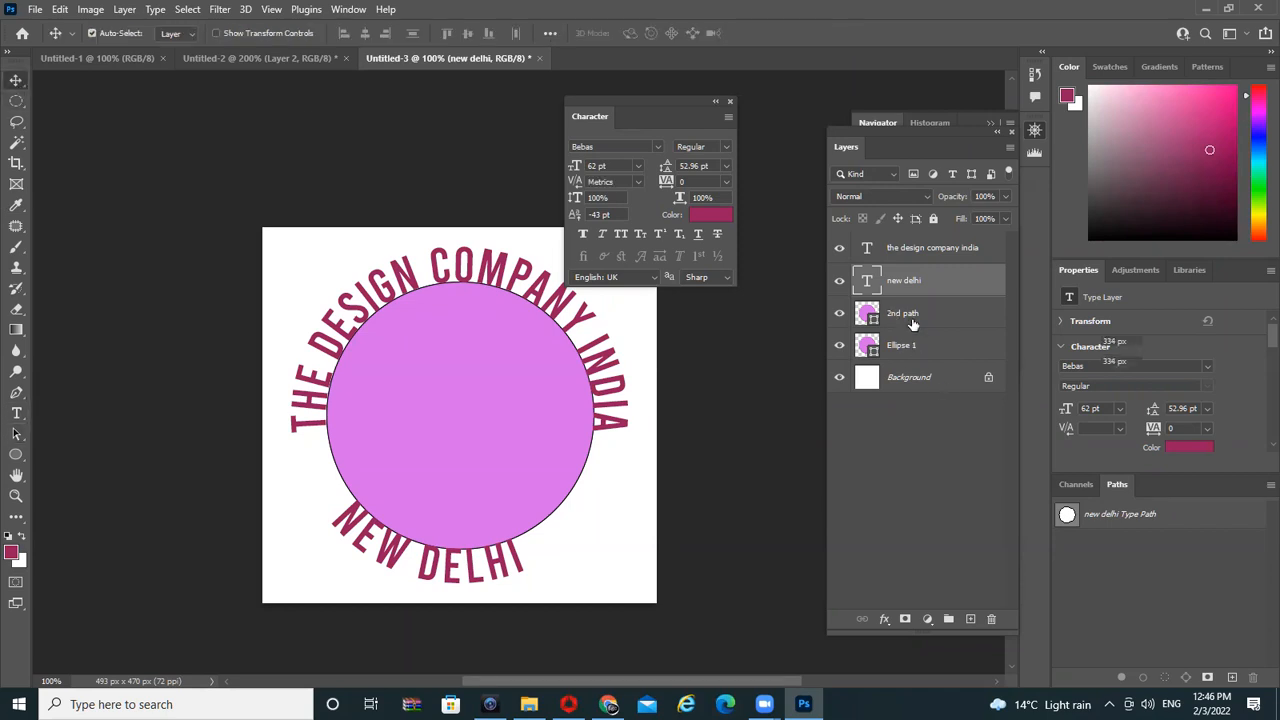
click(17, 436)
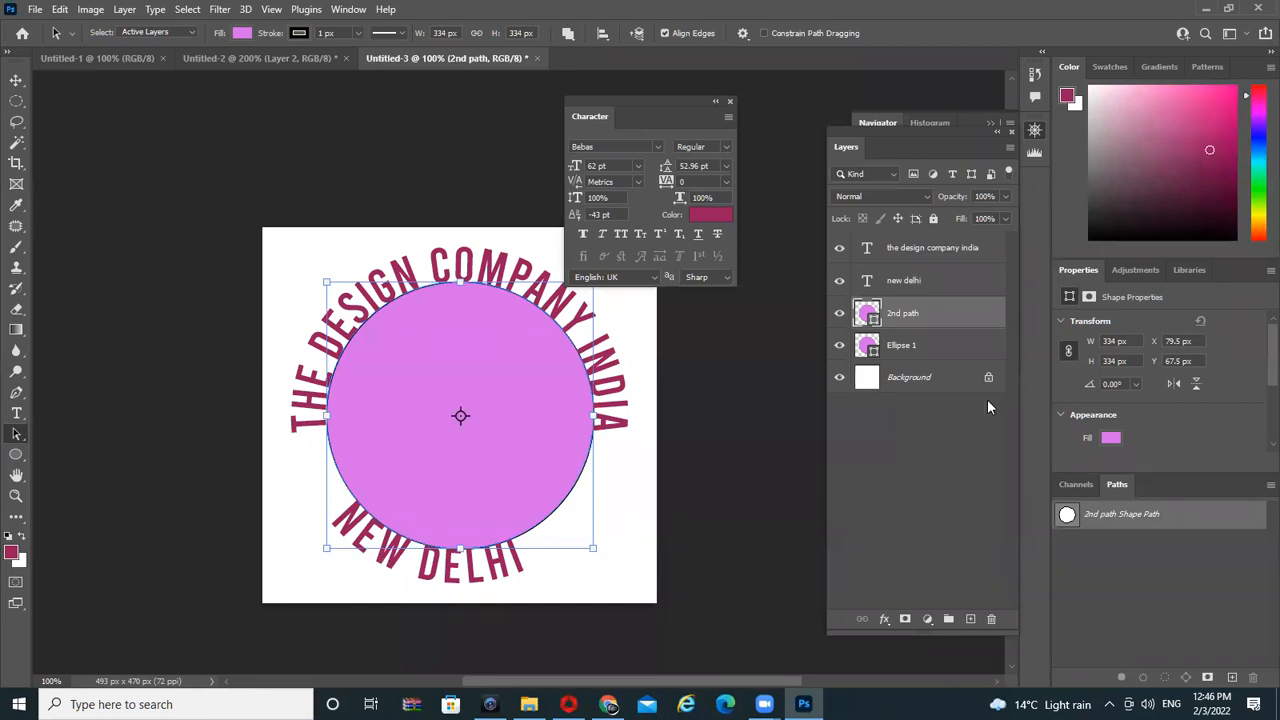
click(906, 285)
drag(471, 565, 547, 622)
scroll(526, 528, down, 2)
scroll(549, 526, up, 3)
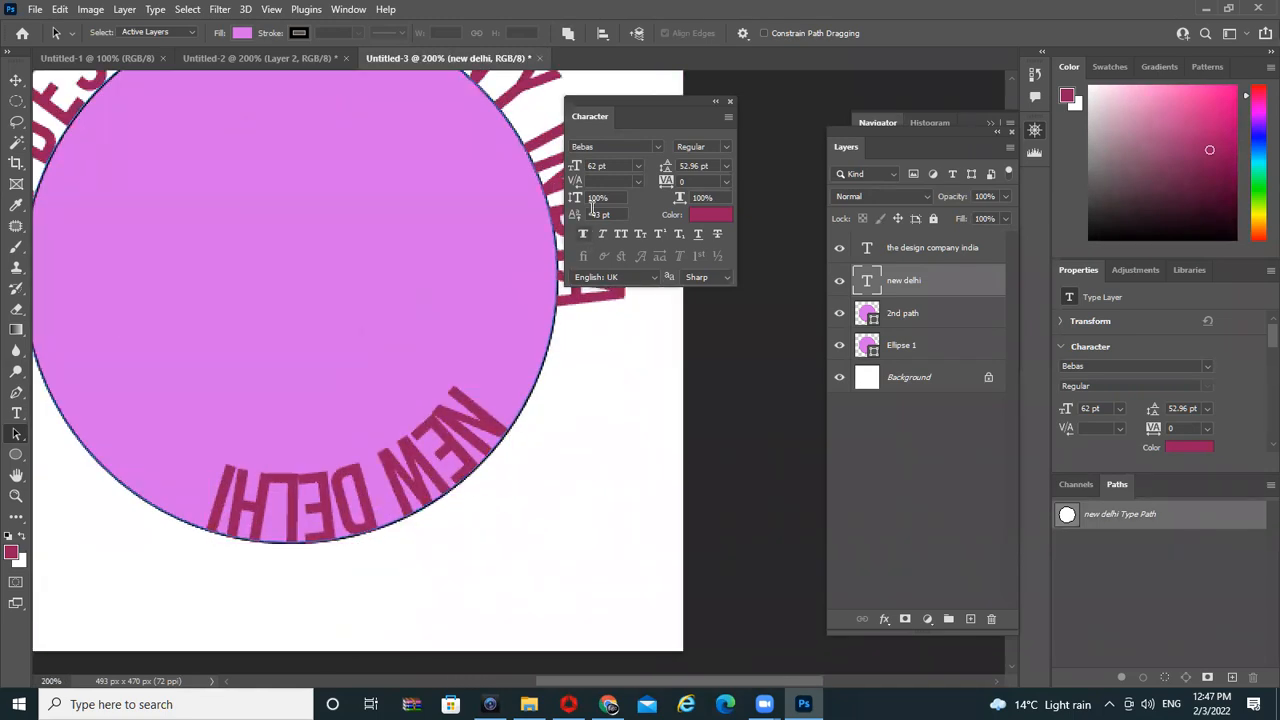
Try a baseline shift of -10 pt on the flipped NEW DELHI text, and undo both the shift and the flip
drag(576, 216, 603, 277)
key(ctrl+z)
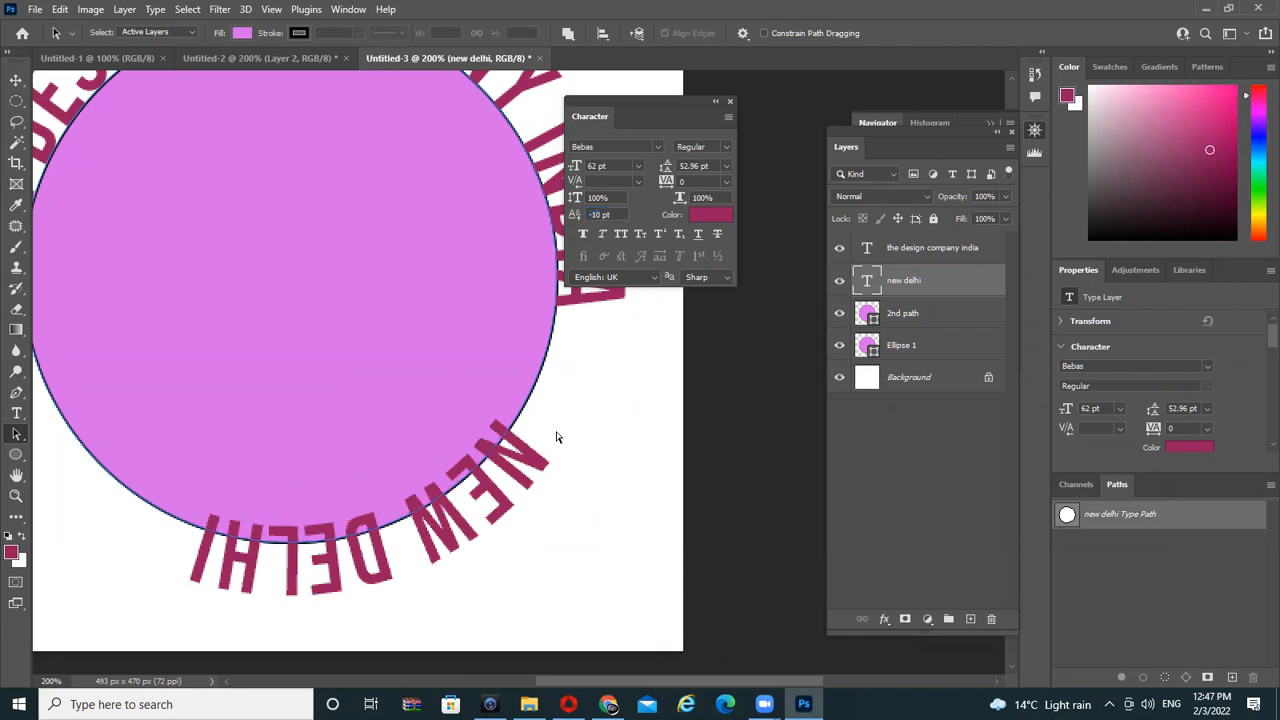
key(ctrl+z)
key(ctrl+minus)
key(ctrl+plus)
key(z)
key(ctrl+minus)
key(ctrl+minus)
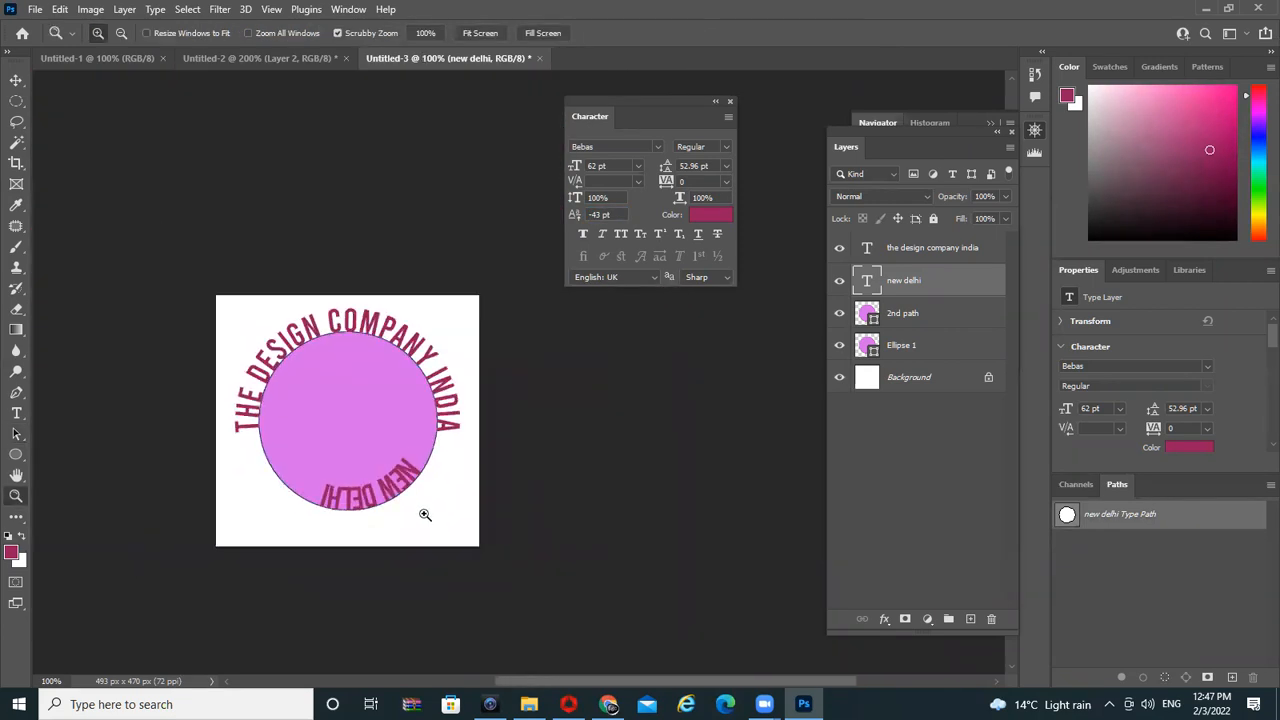
key(ctrl+shift+z)
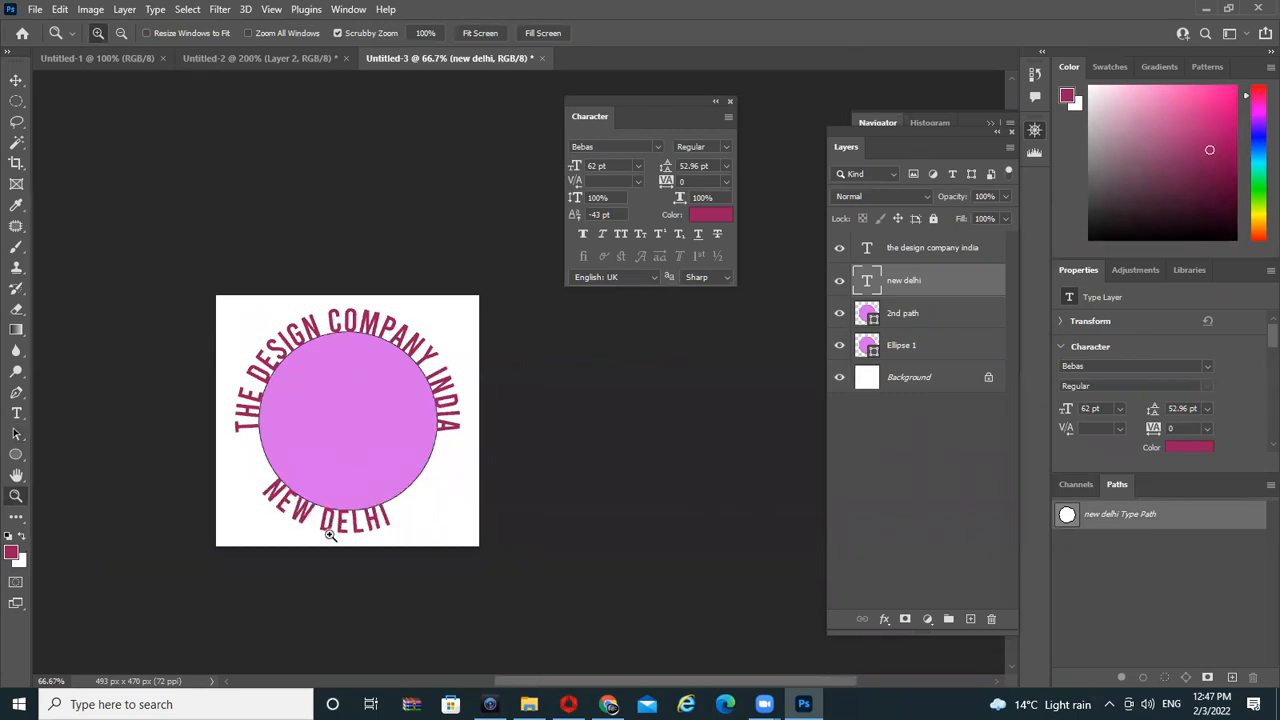
click(16, 413)
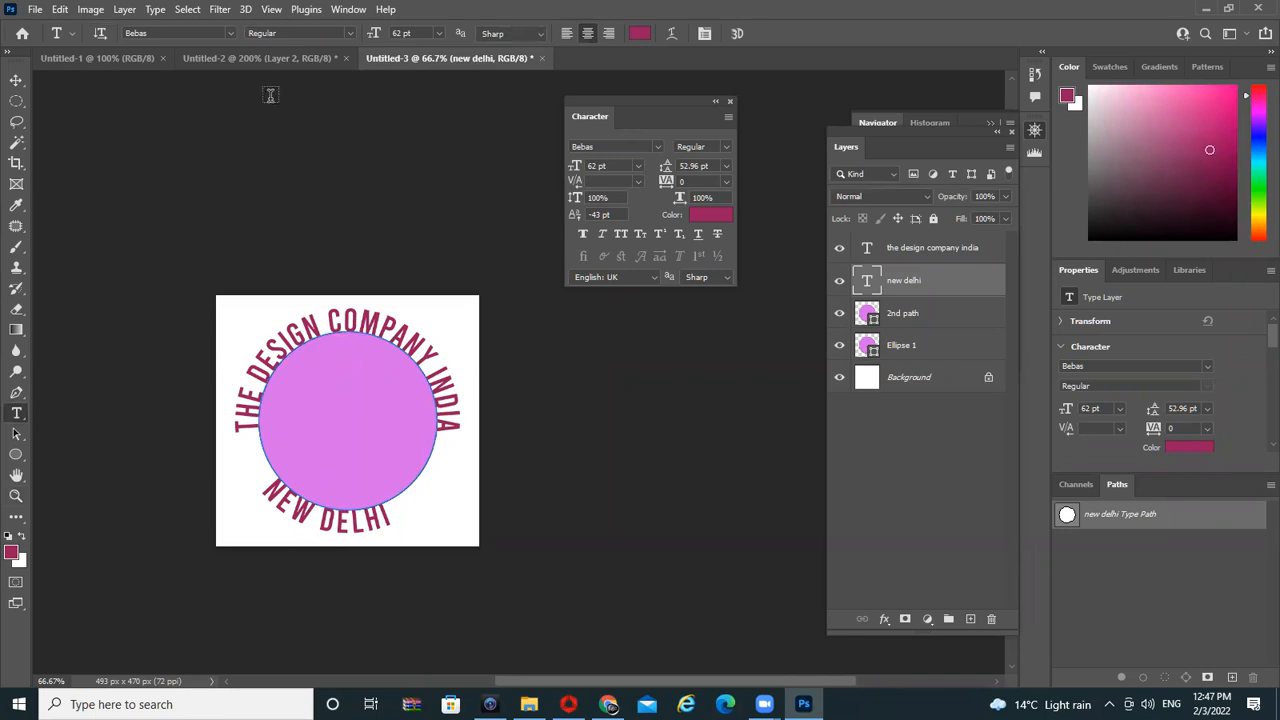
click(155, 12)
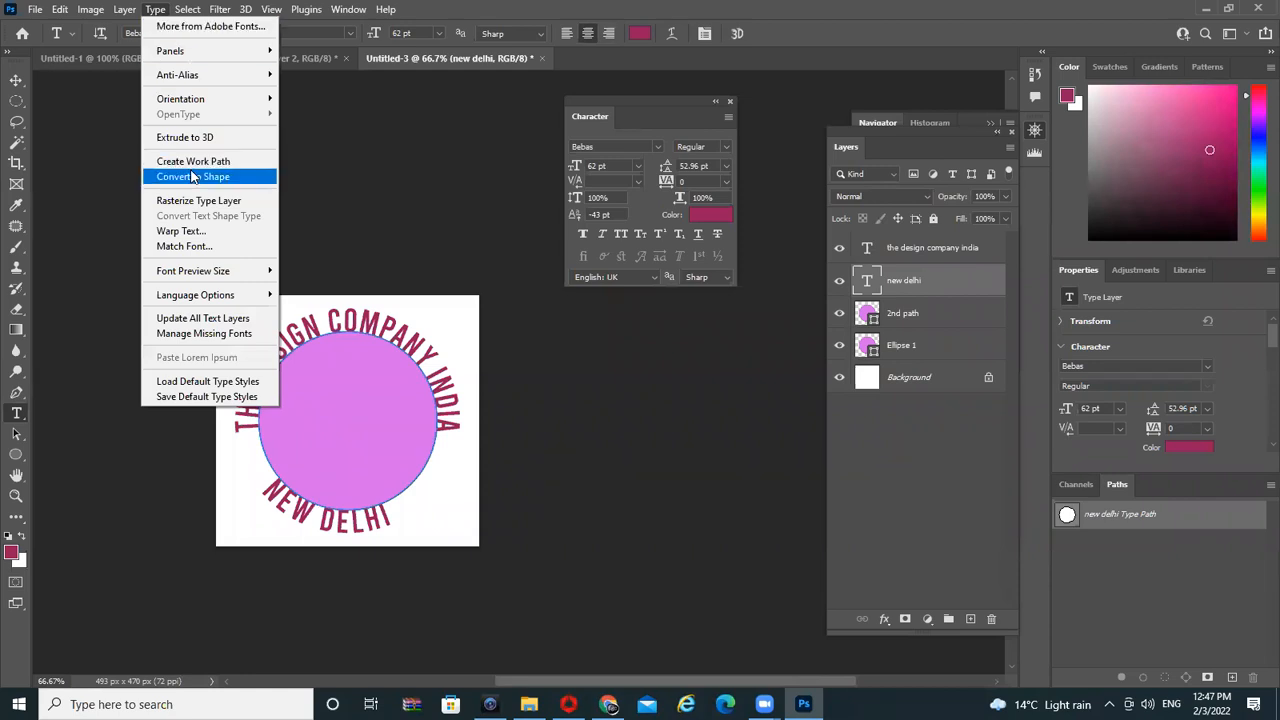
mouse_move(229, 106)
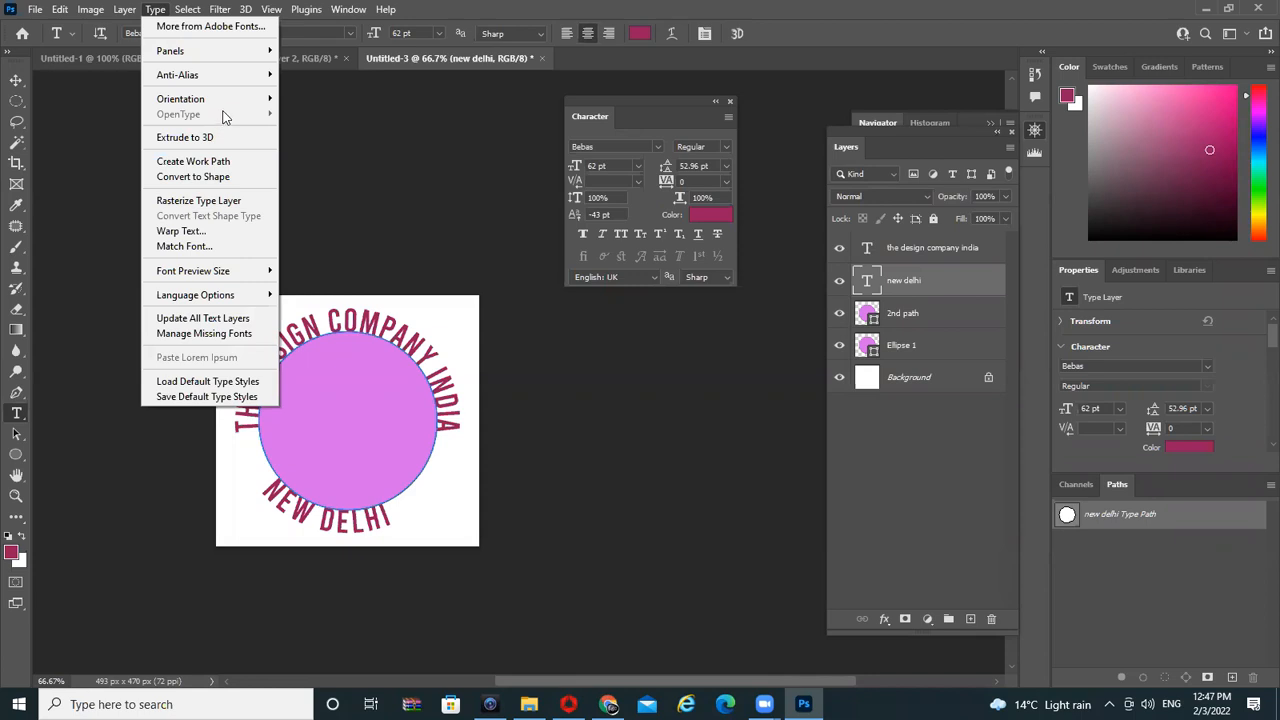
mouse_move(193, 52)
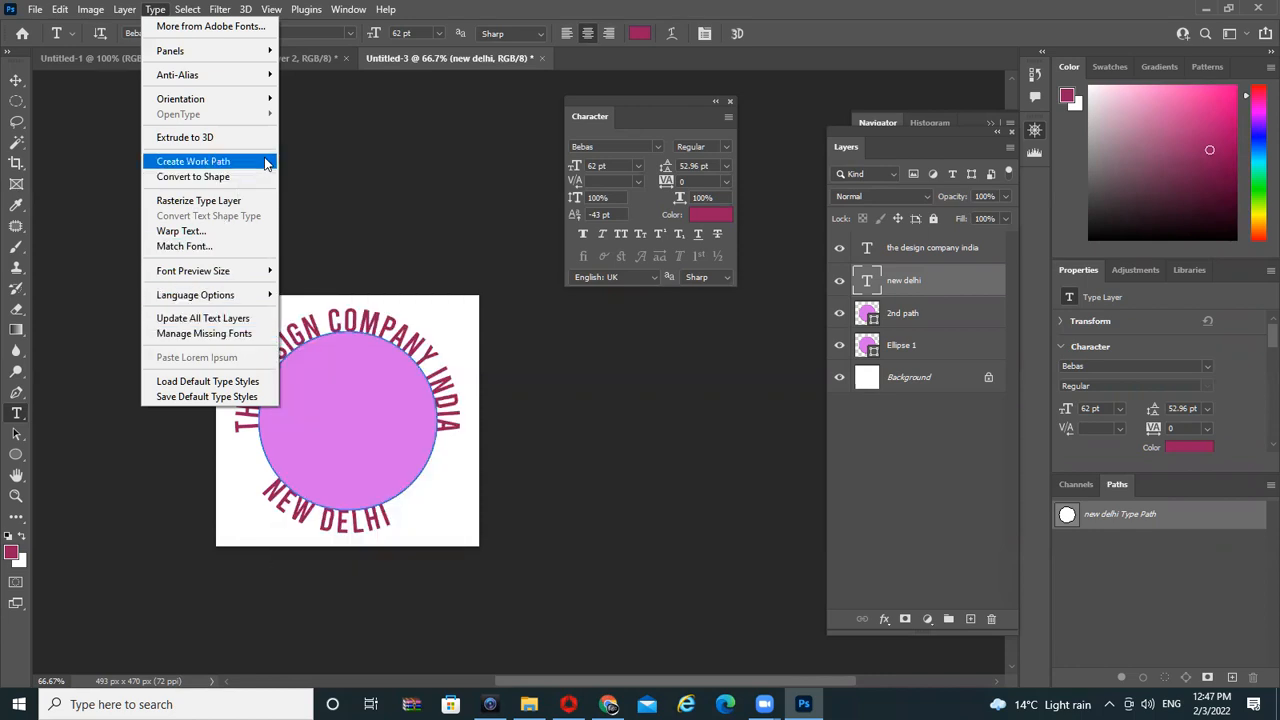
click(572, 7)
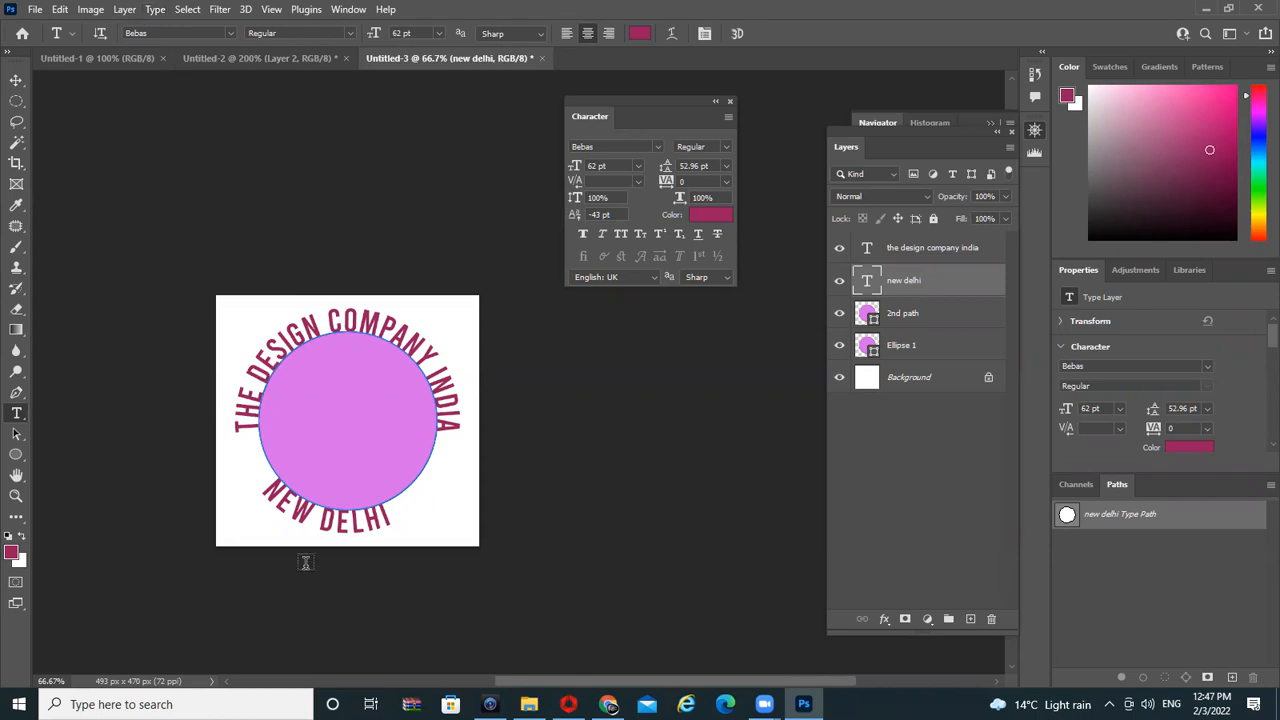
Show the rulers and place a vertical guide through the centre of the 2nd path circle, using its transform box as reference
scroll(371, 400, up, 1)
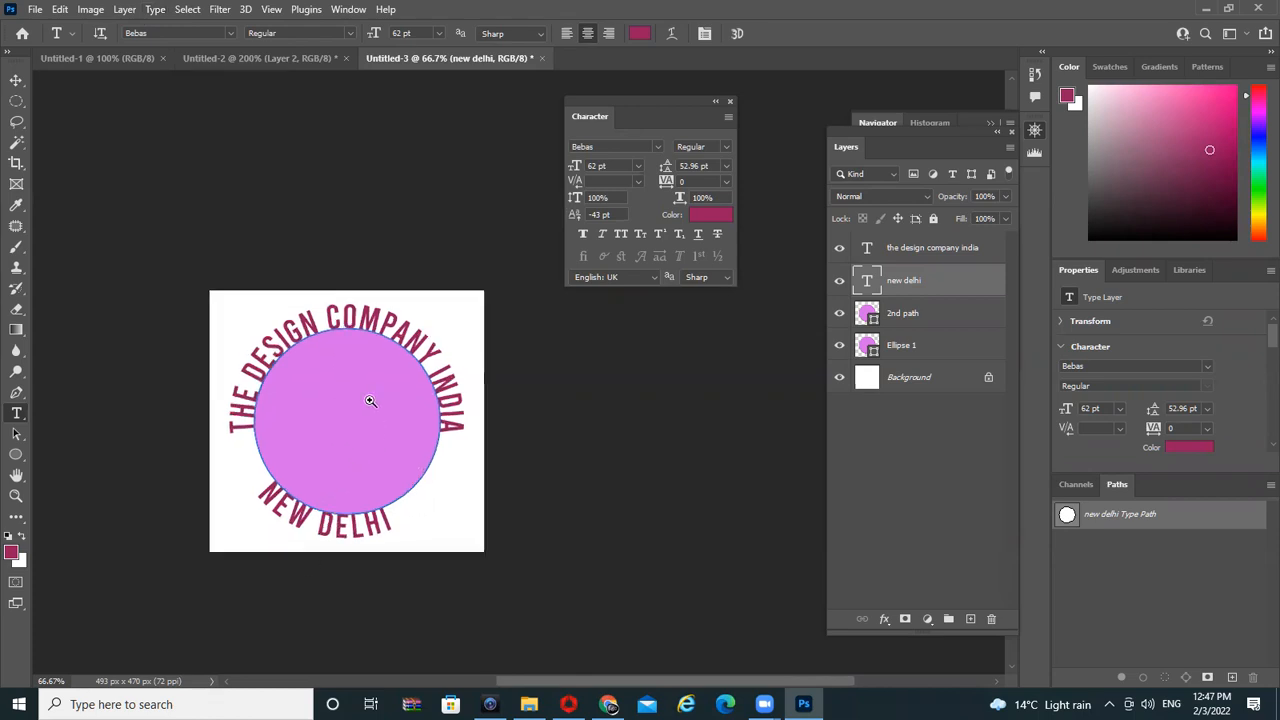
click(16, 80)
right_click(361, 406)
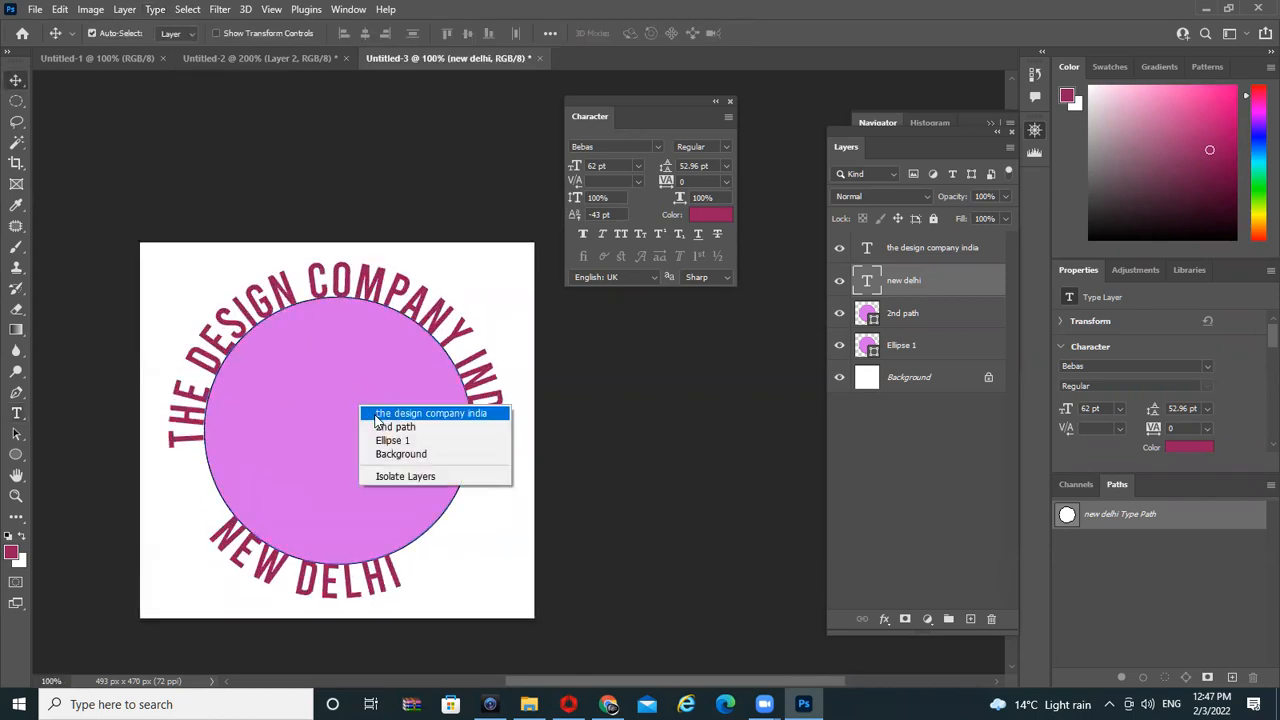
click(403, 431)
key(ctrl+t)
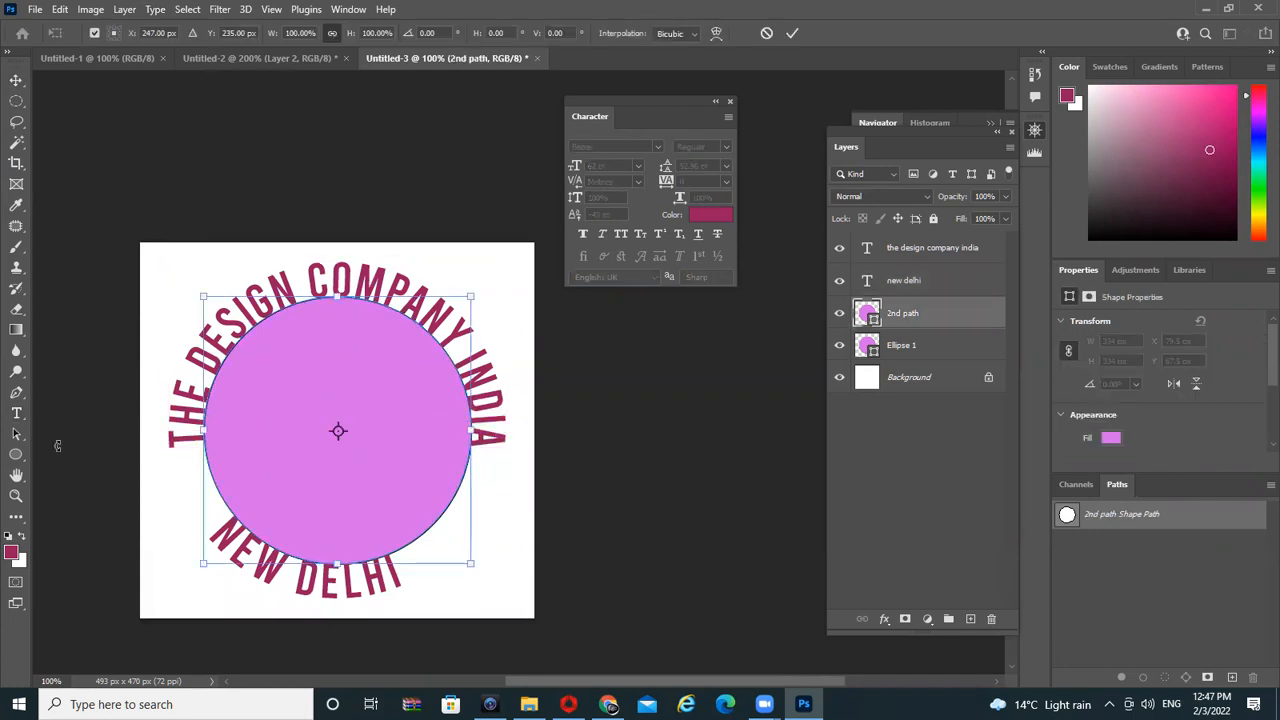
key(ctrl+r)
drag(41, 427, 467, 475)
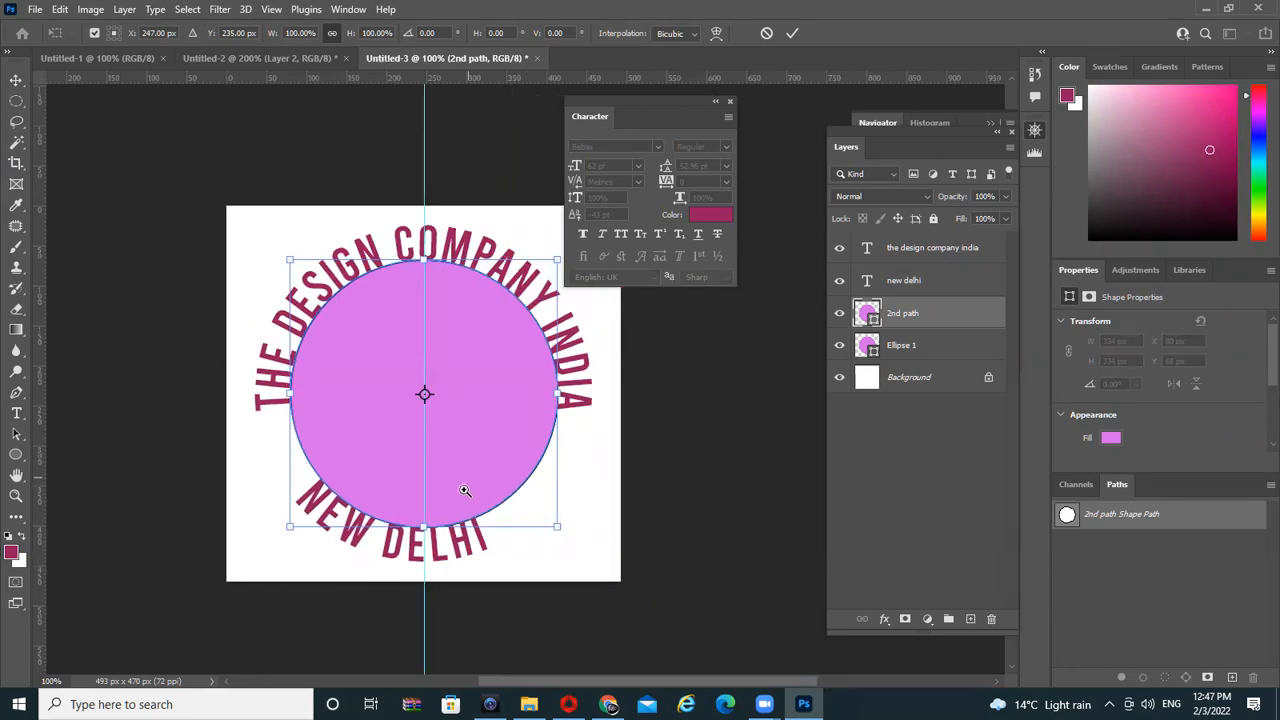
click(465, 490)
alt+click(429, 443)
alt+click(429, 443)
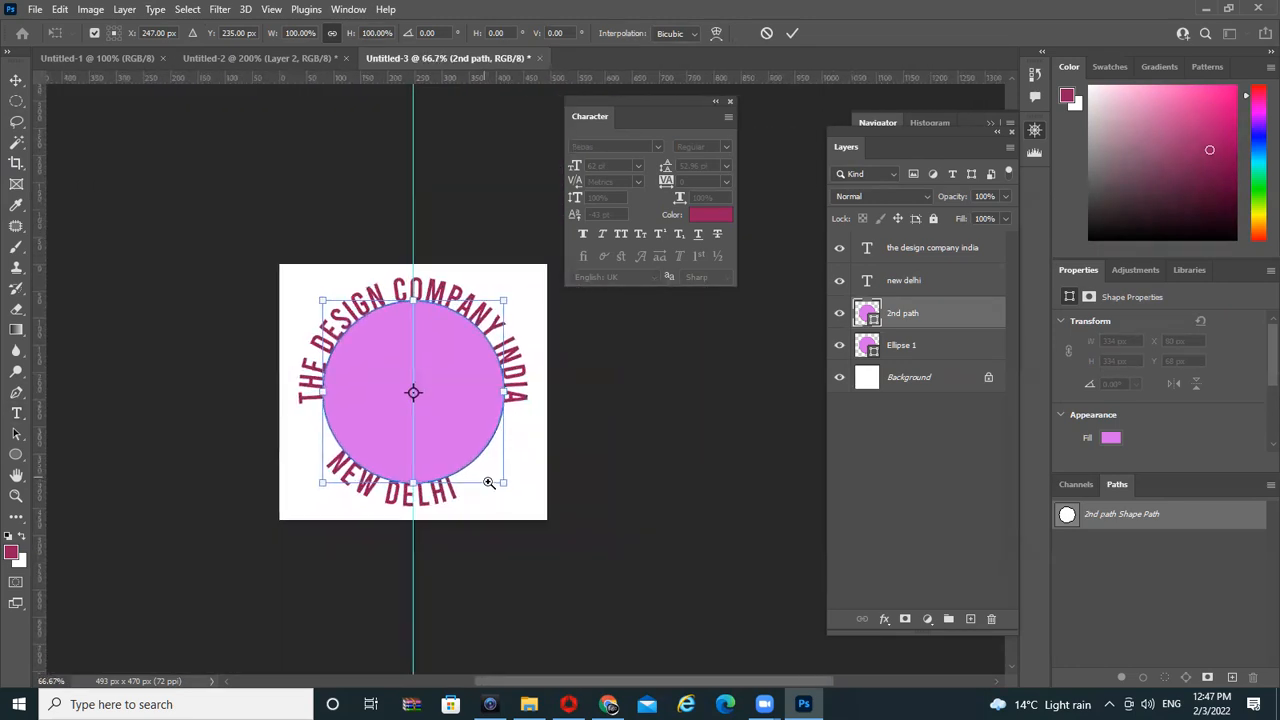
click(489, 483)
key(Return)
key(v)
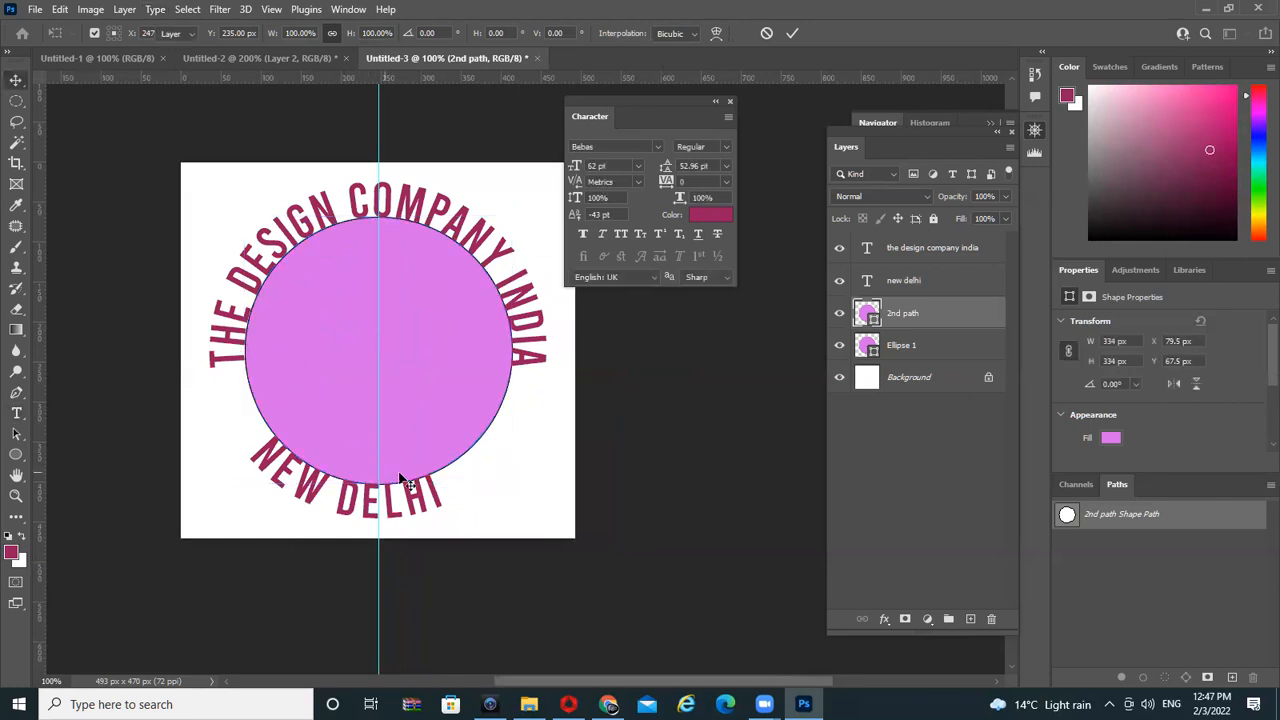
Try to slide the NEW DELHI text along the circle path toward the vertical guide
click(15, 418)
click(295, 488)
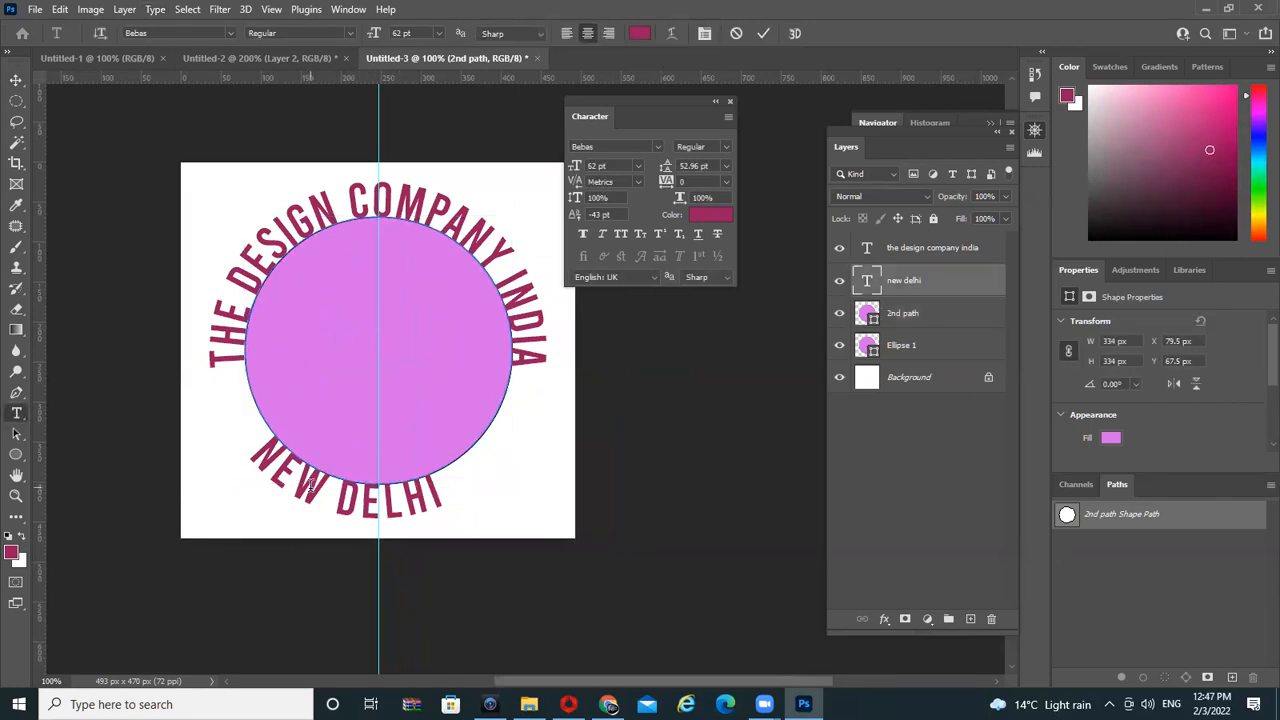
double_click(295, 488)
key(ctrl+a)
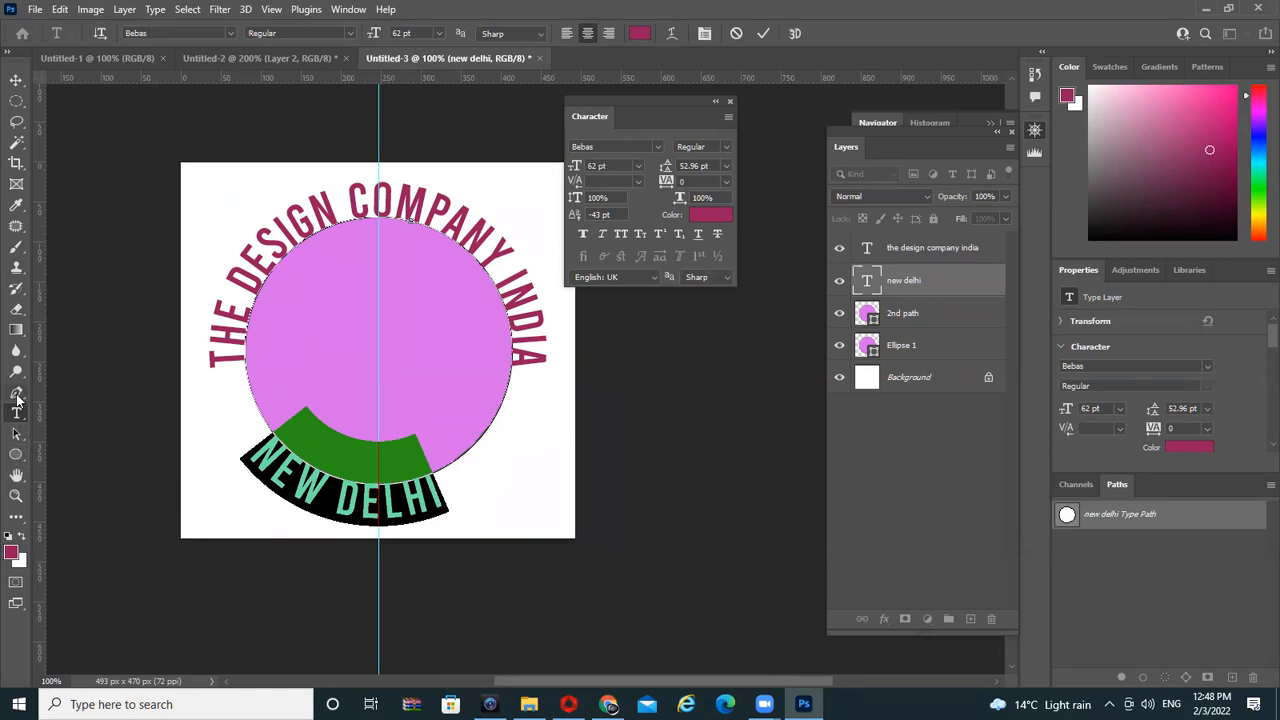
click(16, 434)
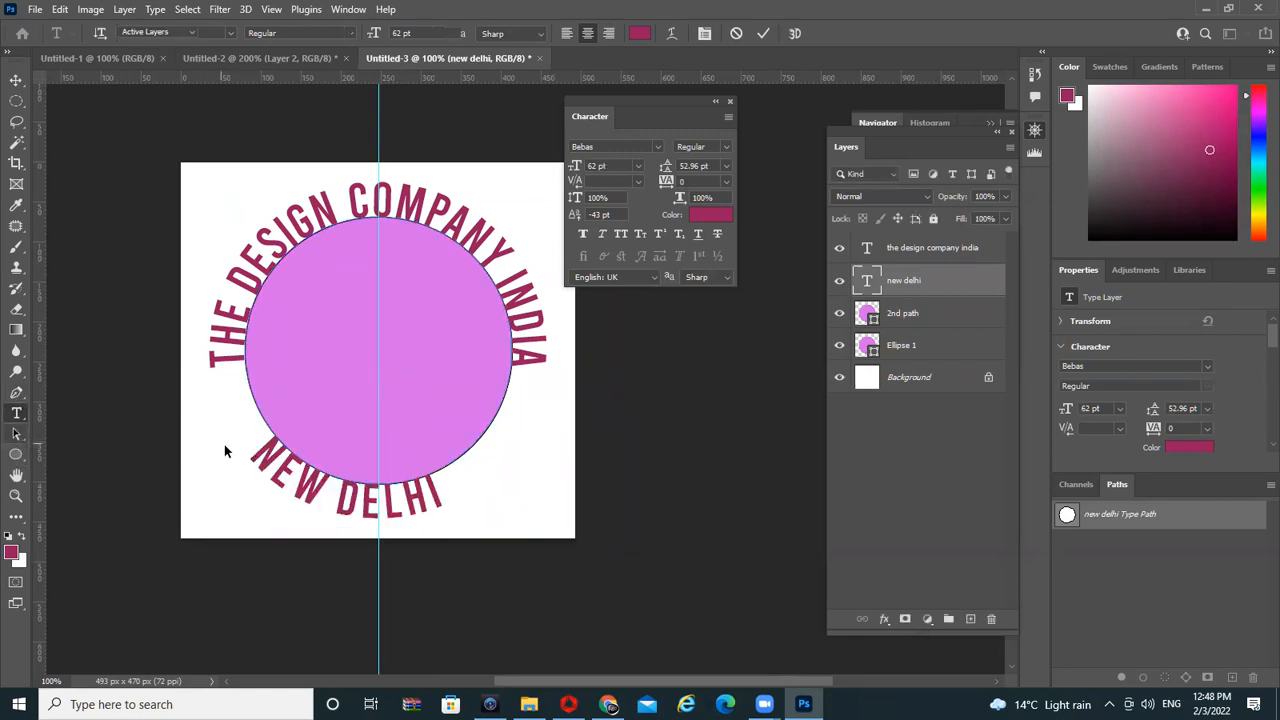
mouse_move(255, 453)
mouse_down()
mouse_move(254, 500)
mouse_move(223, 514)
mouse_move(177, 624)
mouse_move(553, 608)
mouse_move(537, 257)
mouse_move(483, 250)
mouse_move(552, 452)
mouse_move(318, 580)
mouse_move(297, 607)
mouse_move(333, 600)
mouse_move(356, 486)
mouse_up()
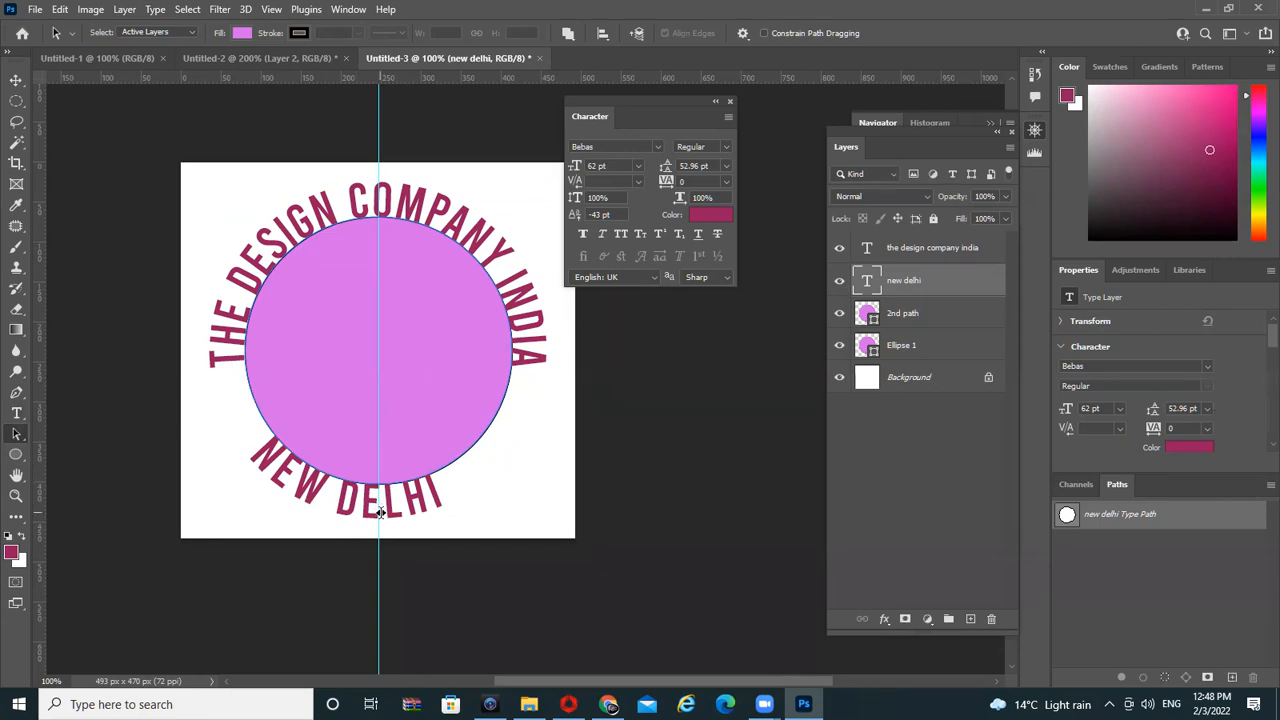
Try looser and tighter letter tracking on the whole NEW DELHI text, and return it to 0
click(17, 416)
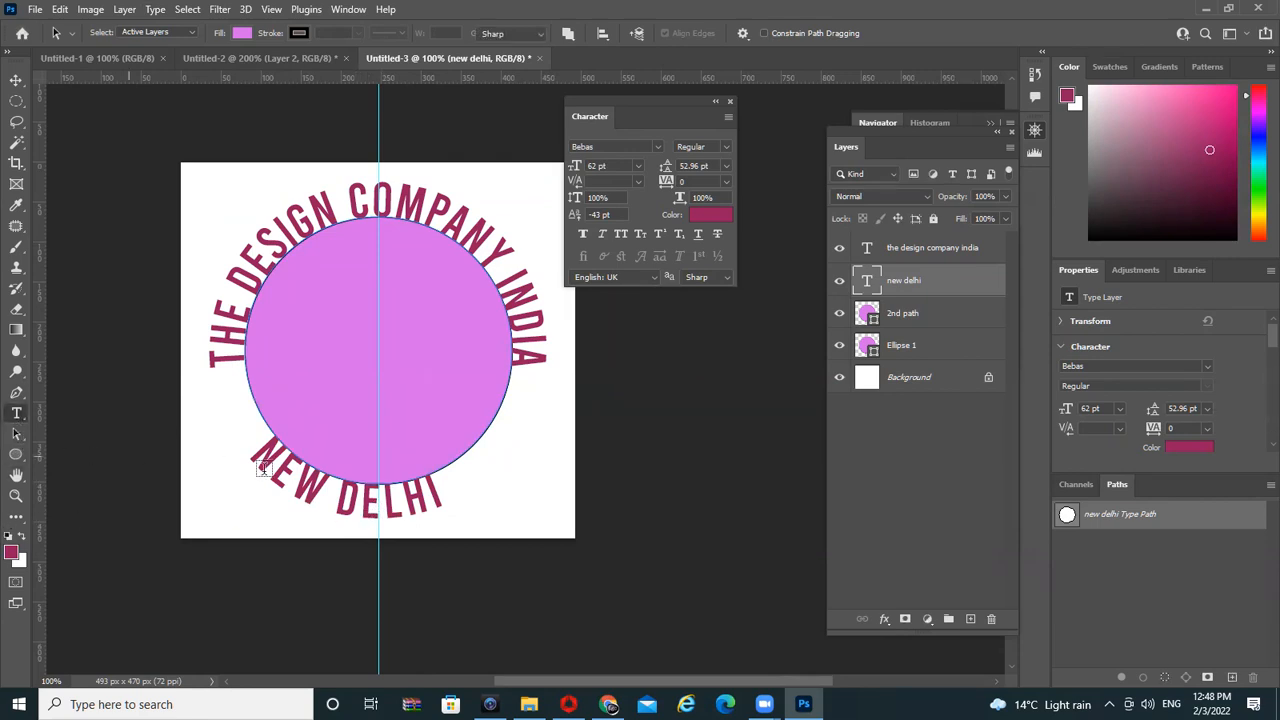
triple_click(292, 468)
key(alt+Right)
key(alt+Right)
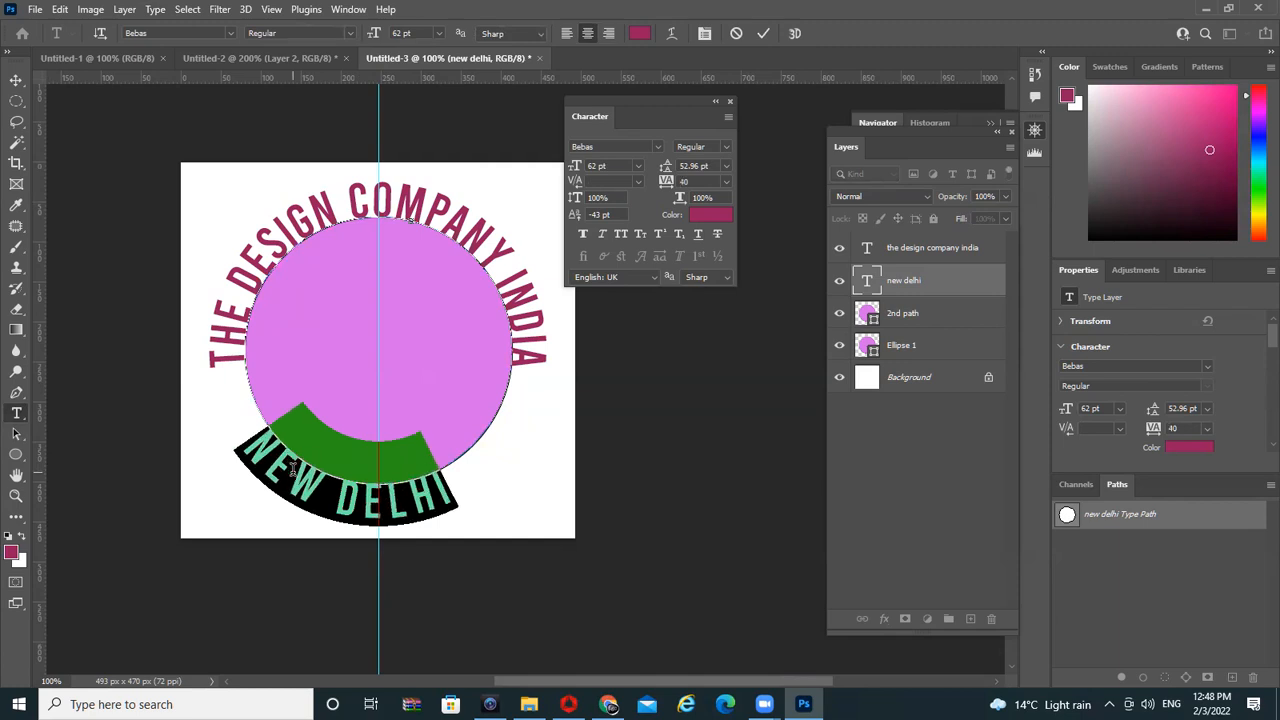
key(alt+Left)
key(alt+Left)
key(alt+Left)
key(alt+Left)
key(alt+Left)
key(alt+Right)
key(alt+Right)
key(alt+Right)
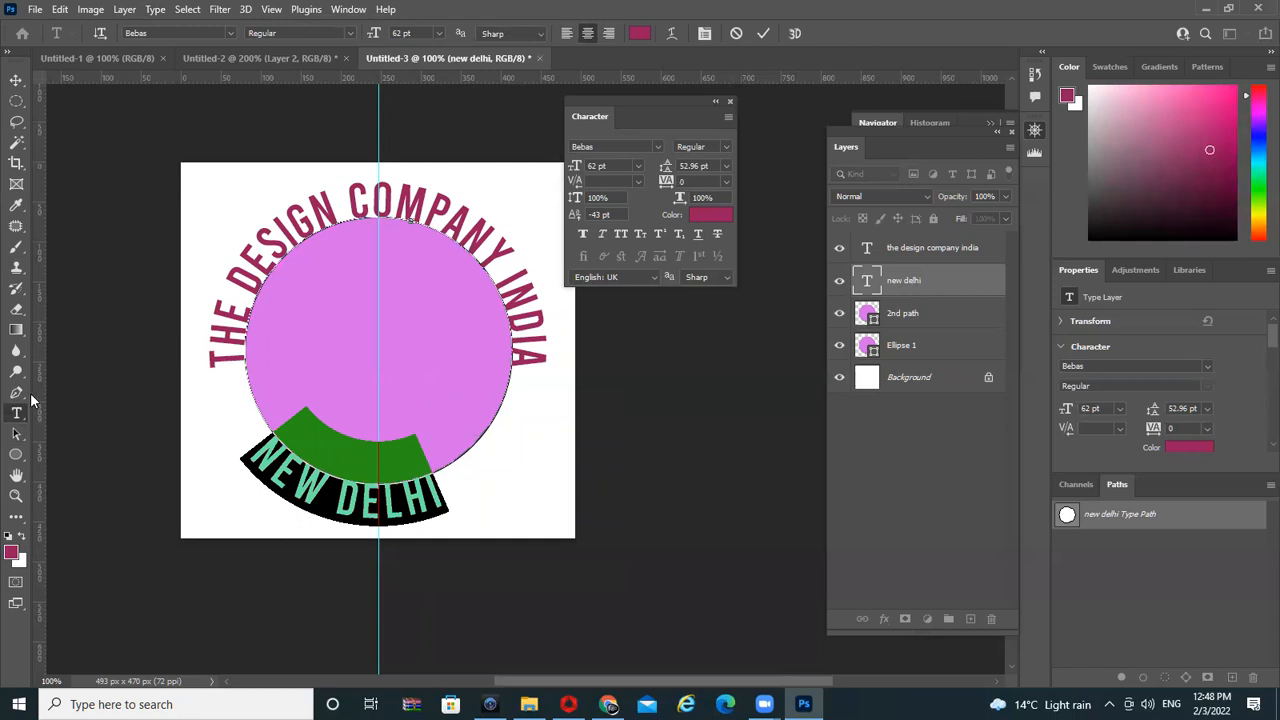
Slide the NEW DELHI text along the circle path with the Path Selection tool until it is centred on the vertical guide
click(16, 433)
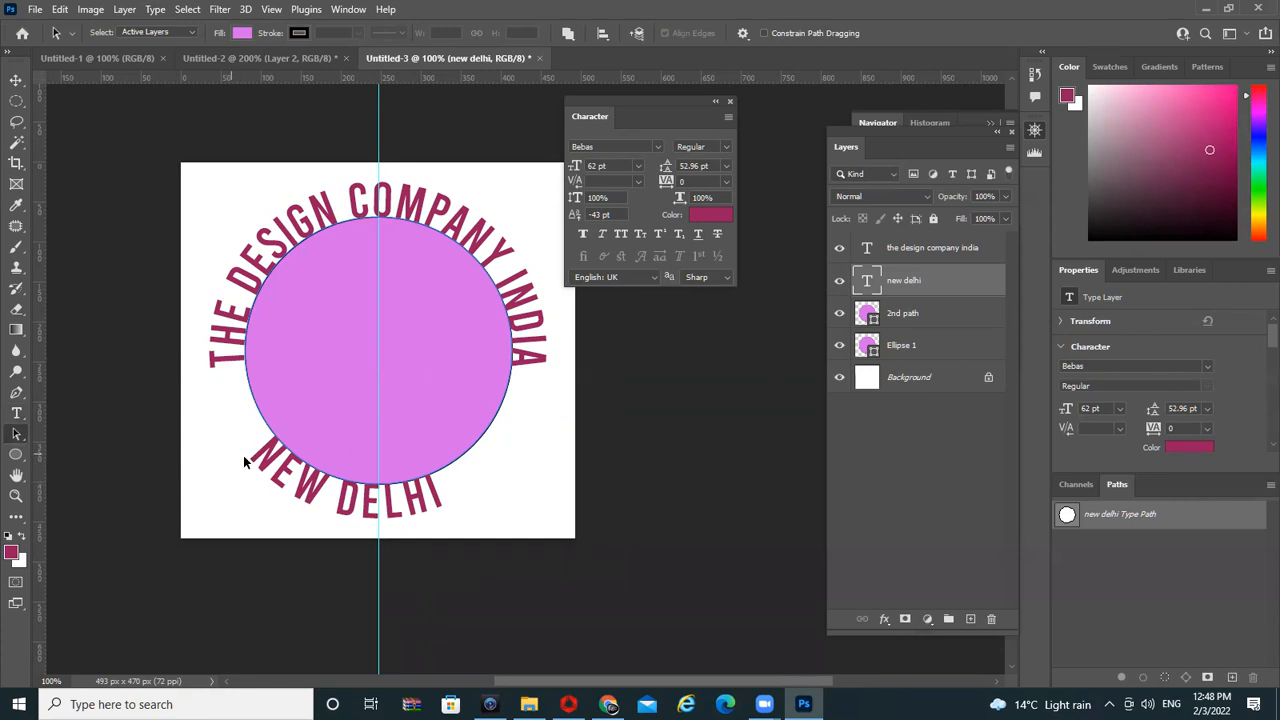
drag(260, 462, 723, 584)
drag(192, 475, 379, 378)
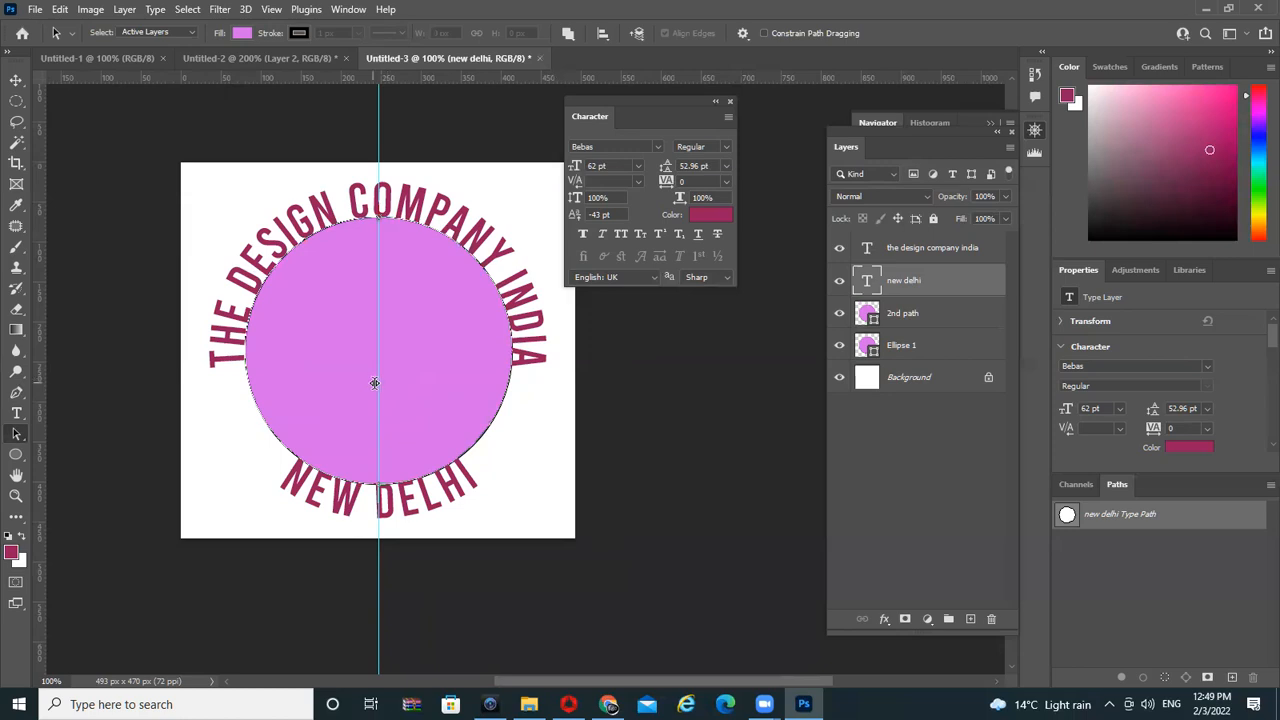
Finish centring the NEW DELHI text on the guide, and preview the text alone by briefly hiding both circle layers
drag(382, 386, 380, 387)
click(15, 80)
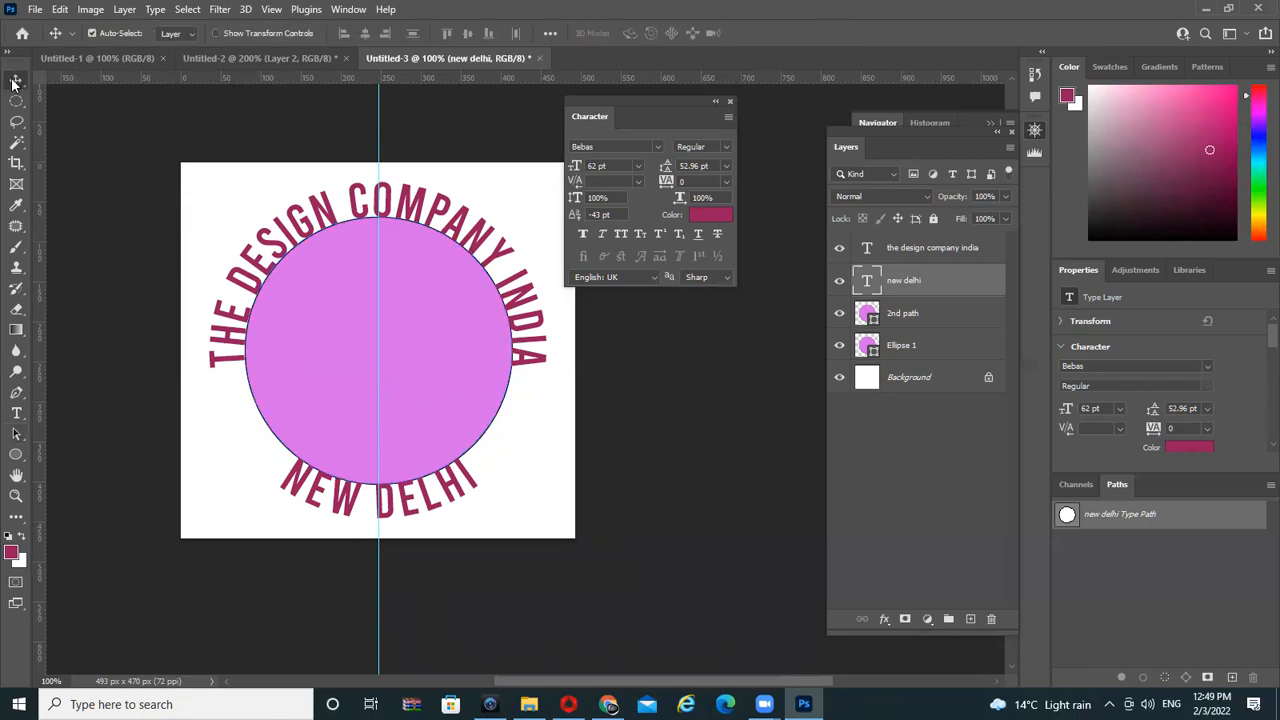
drag(843, 323, 843, 360)
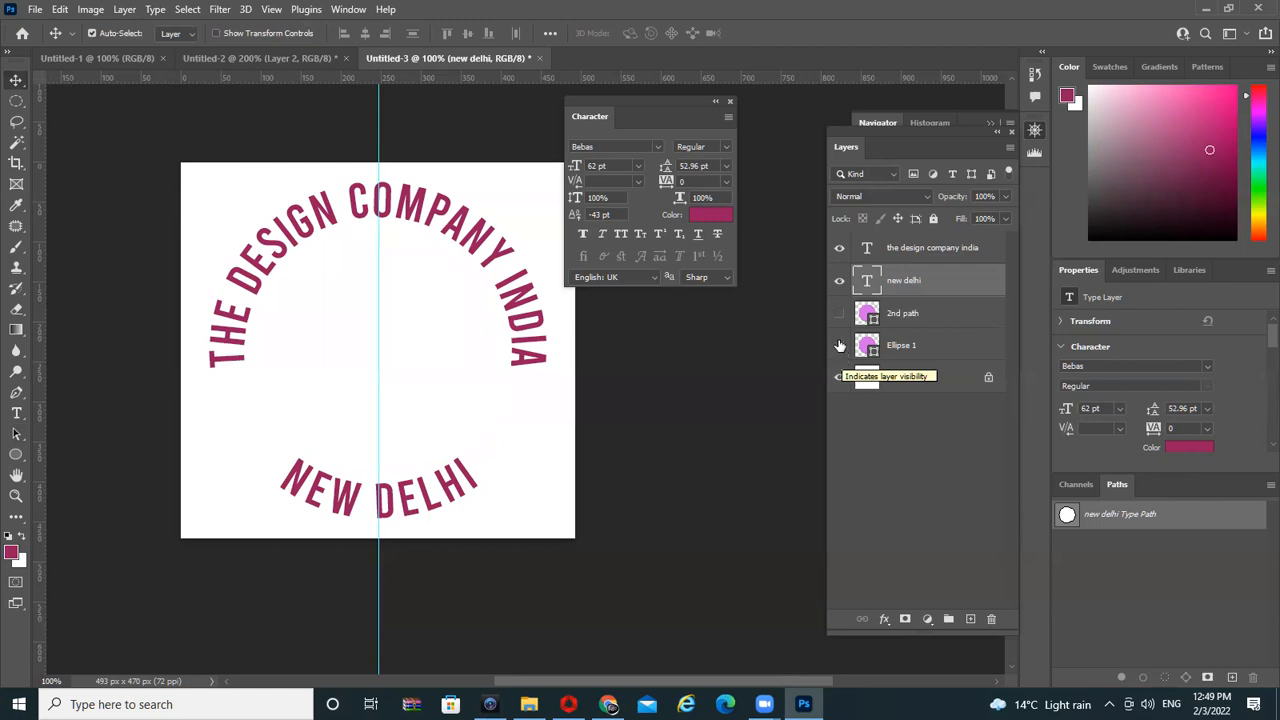
drag(839, 315, 839, 348)
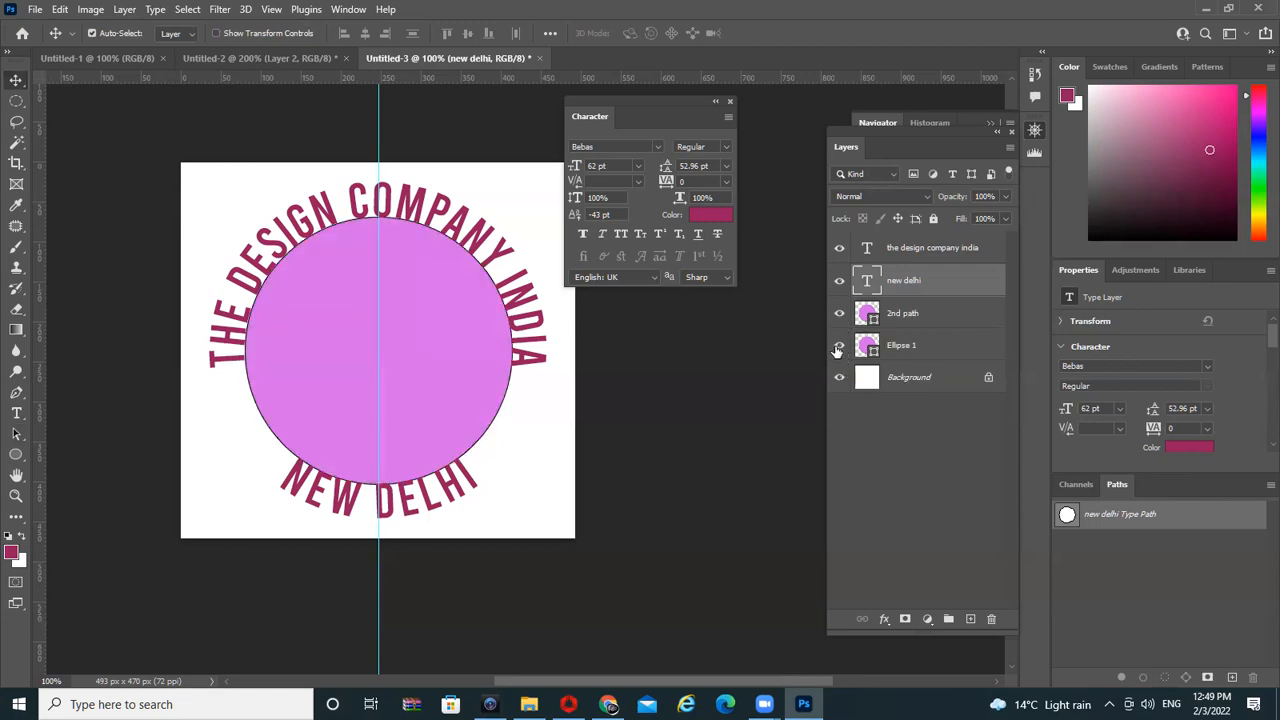
Pick a dark maroon foreground colour and fill the 2nd path circle with it
click(926, 320)
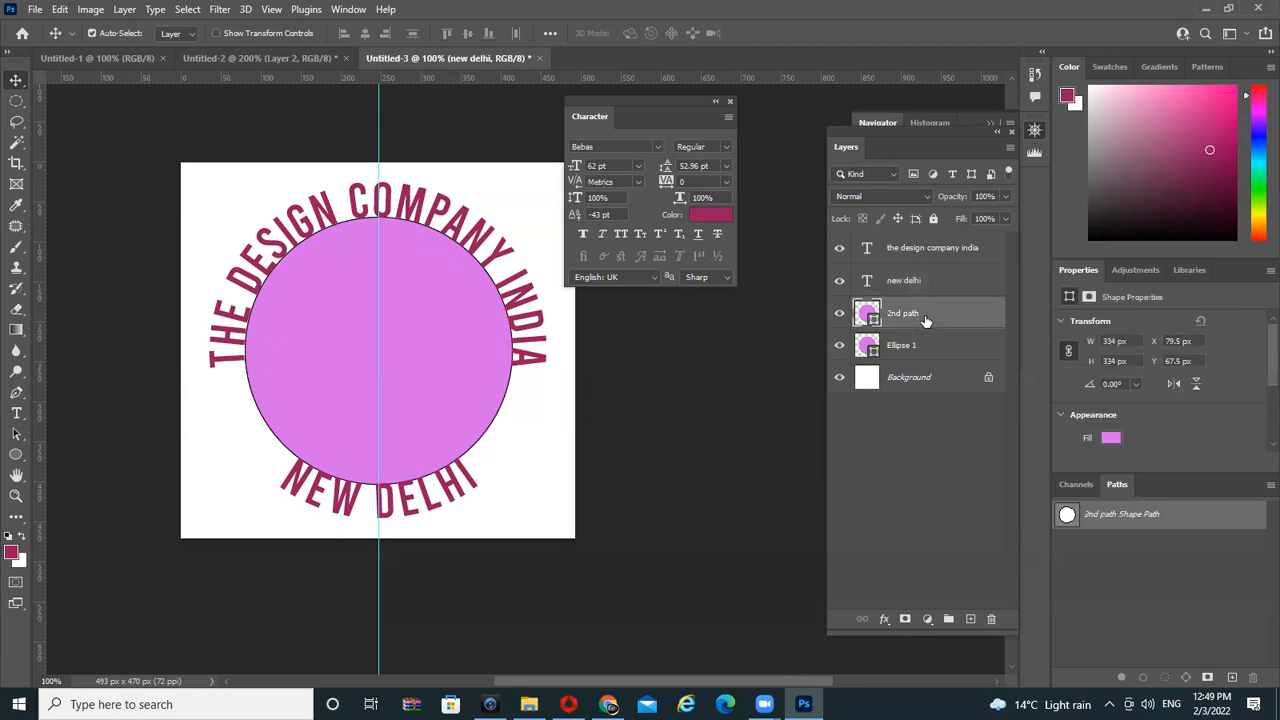
click(15, 557)
click(817, 205)
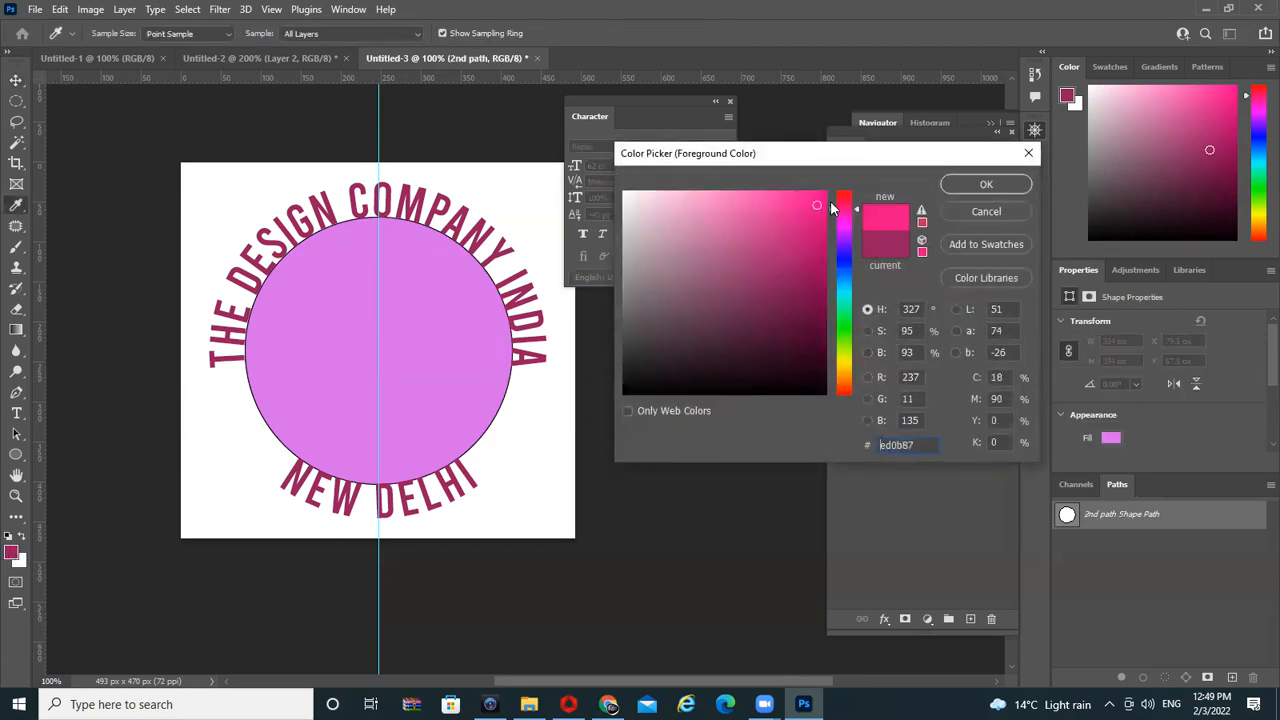
click(885, 240)
click(1000, 184)
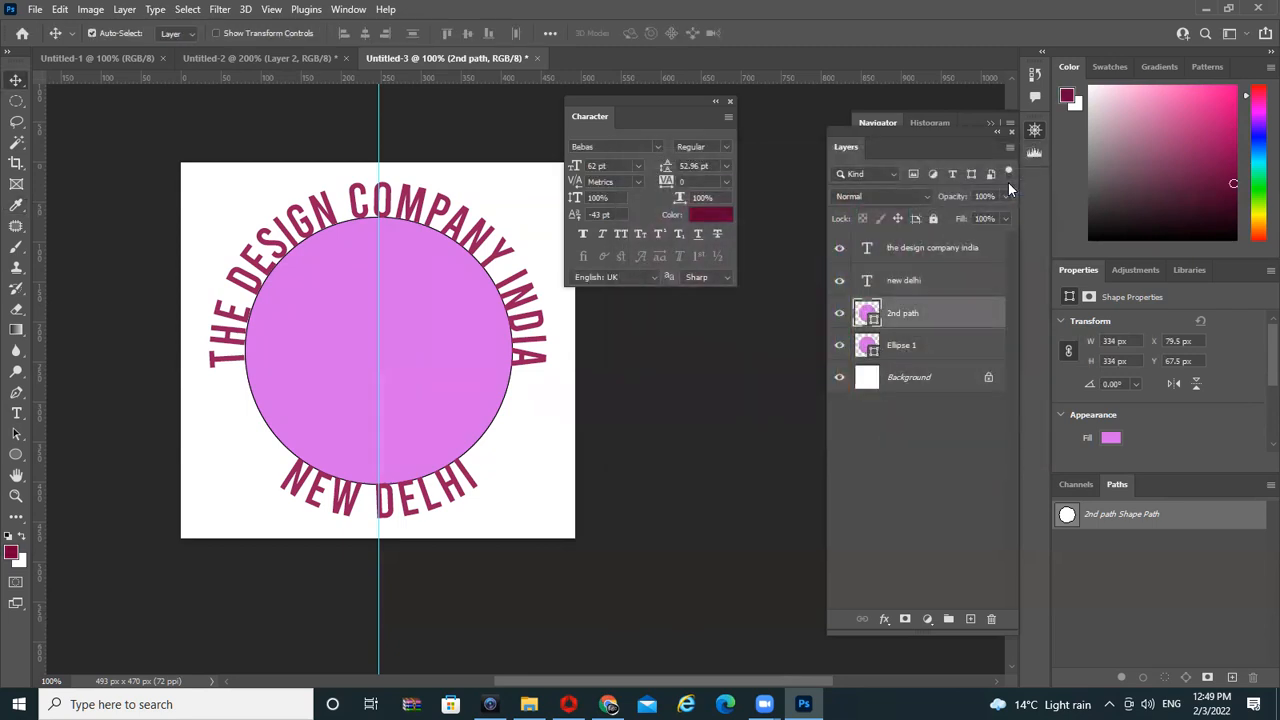
key(alt+BackSpace)
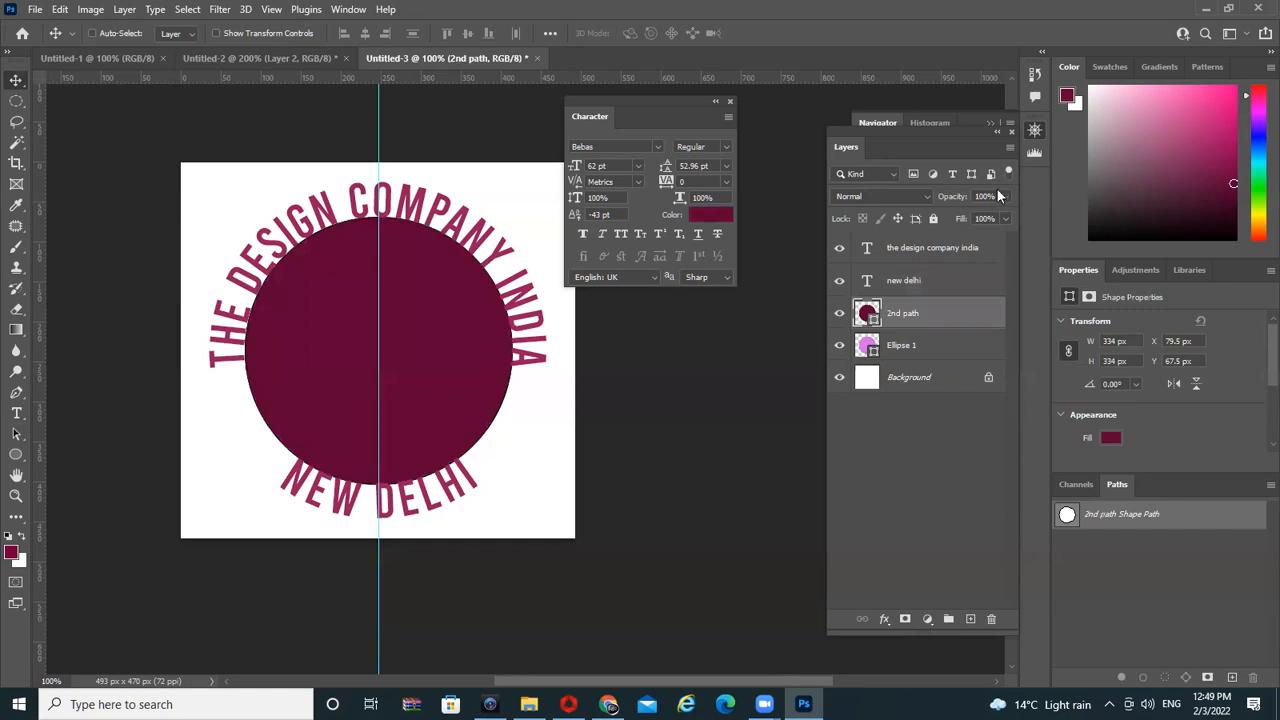
Enlarge the 2nd path circle from its centre to about 134% so that it surrounds both curved texts
key(ctrl+t)
drag(512, 218, 540, 189)
key(ctrl+z)
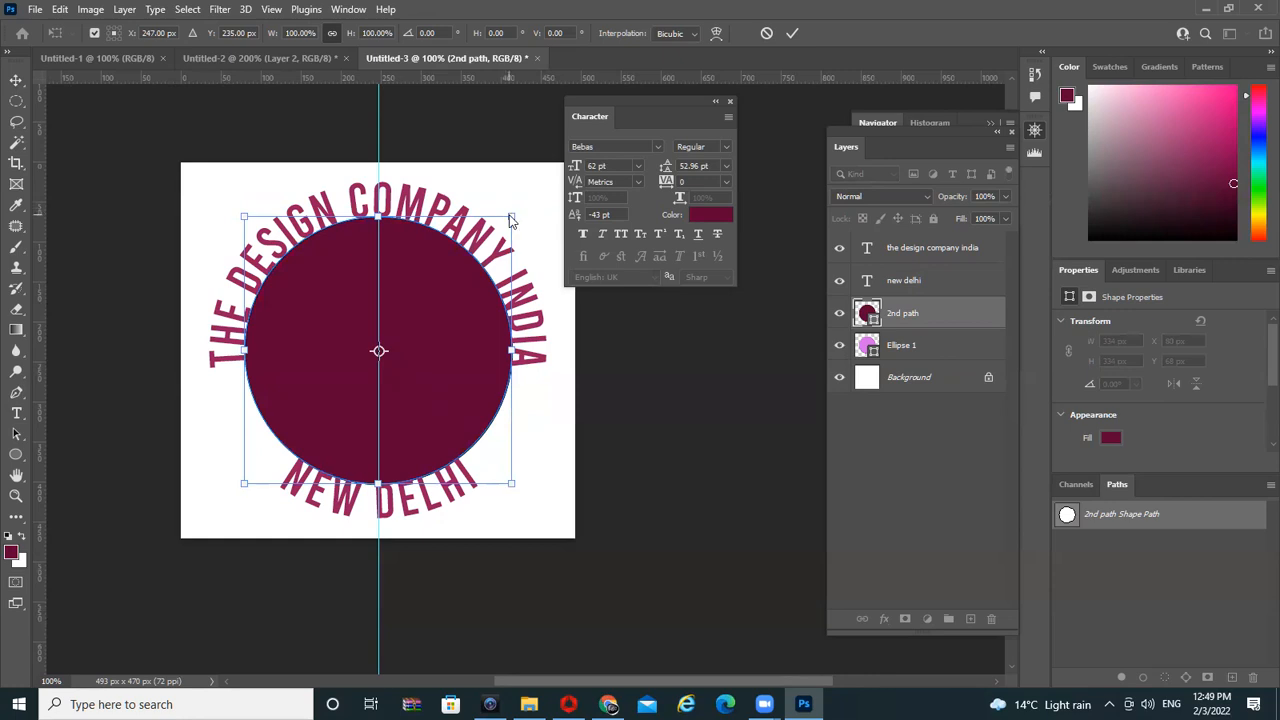
drag(512, 214, 565, 184)
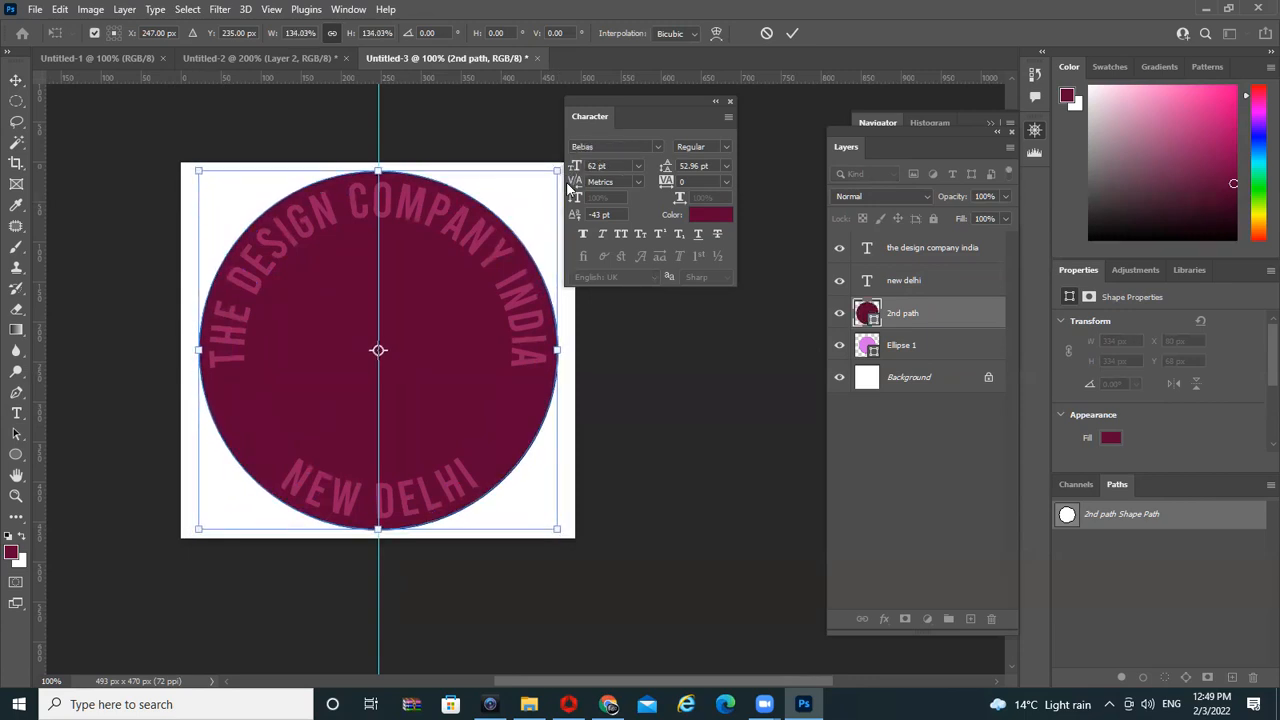
key(Return)
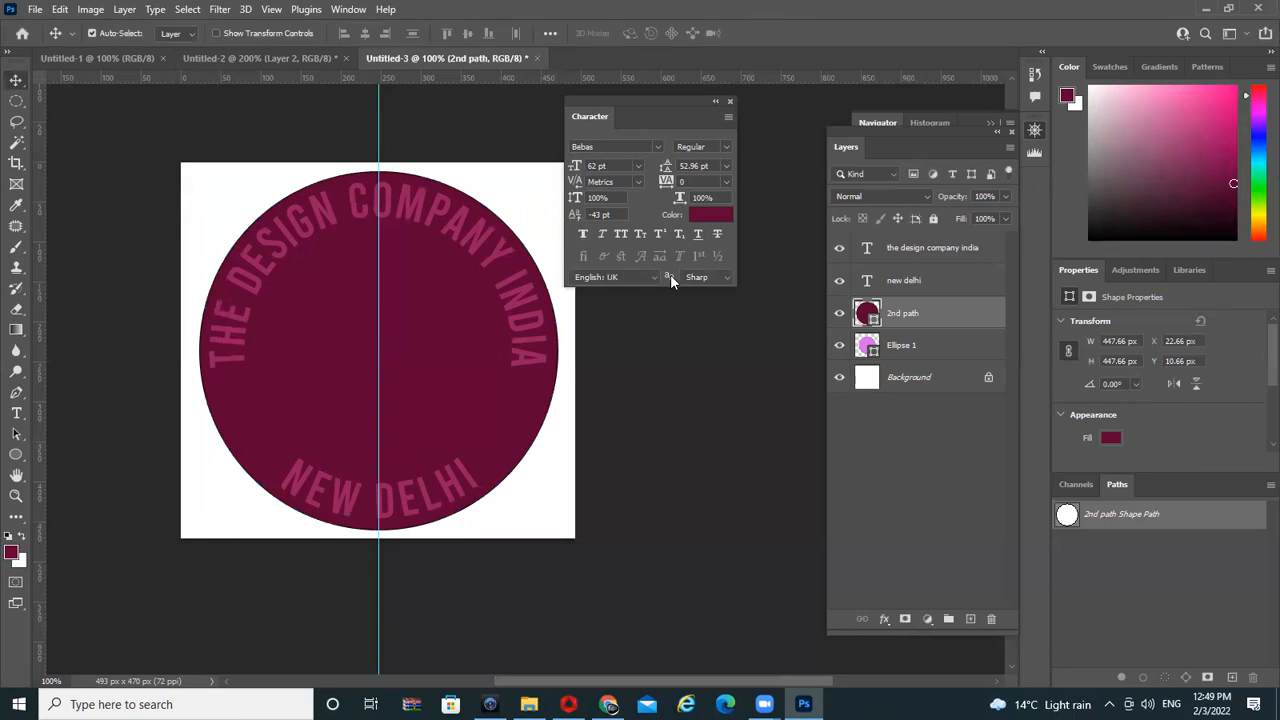
Place the Ellipse 1 layer above 2nd path and shrink its circle from the centre to about 304 px wide
click(910, 350)
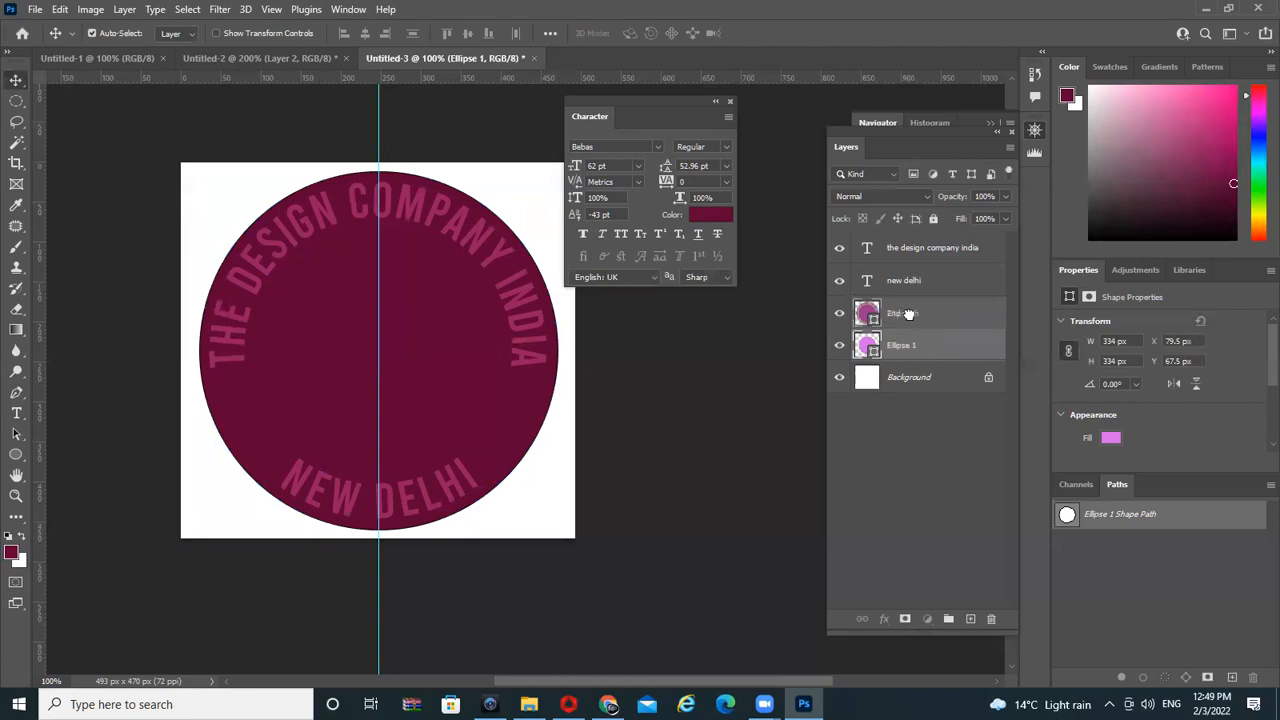
drag(903, 338, 897, 313)
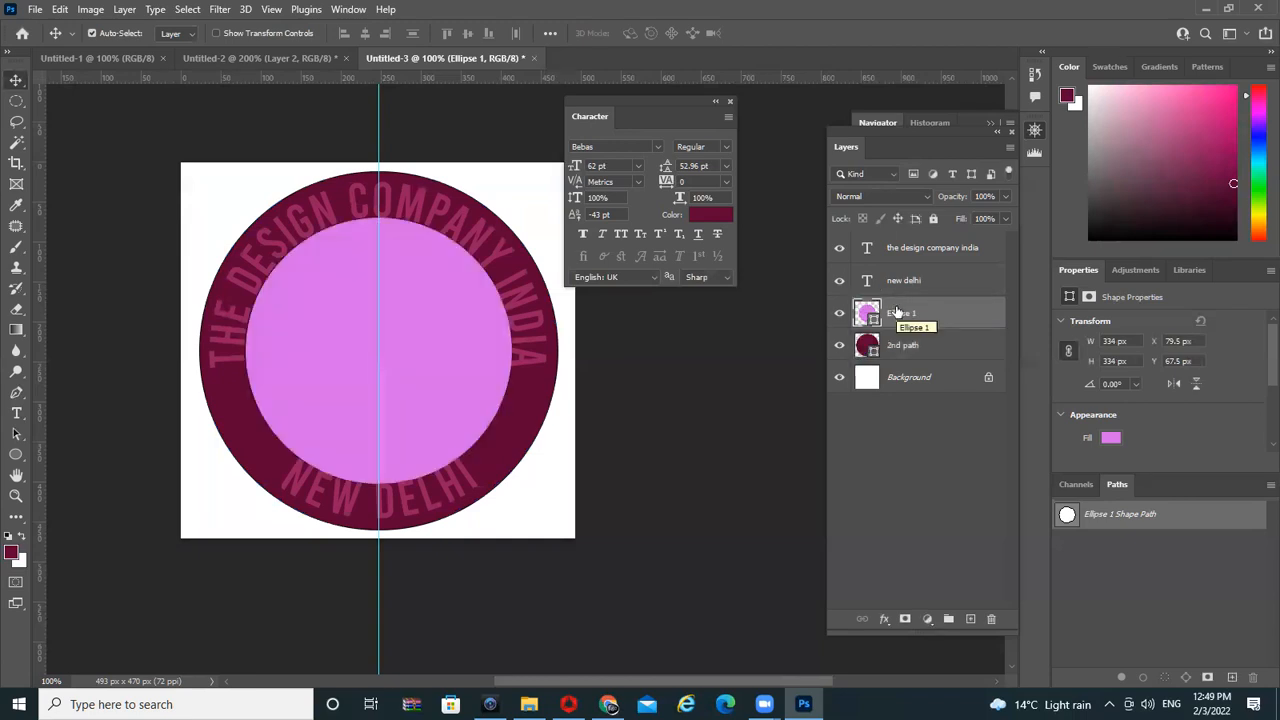
key(ctrl+t)
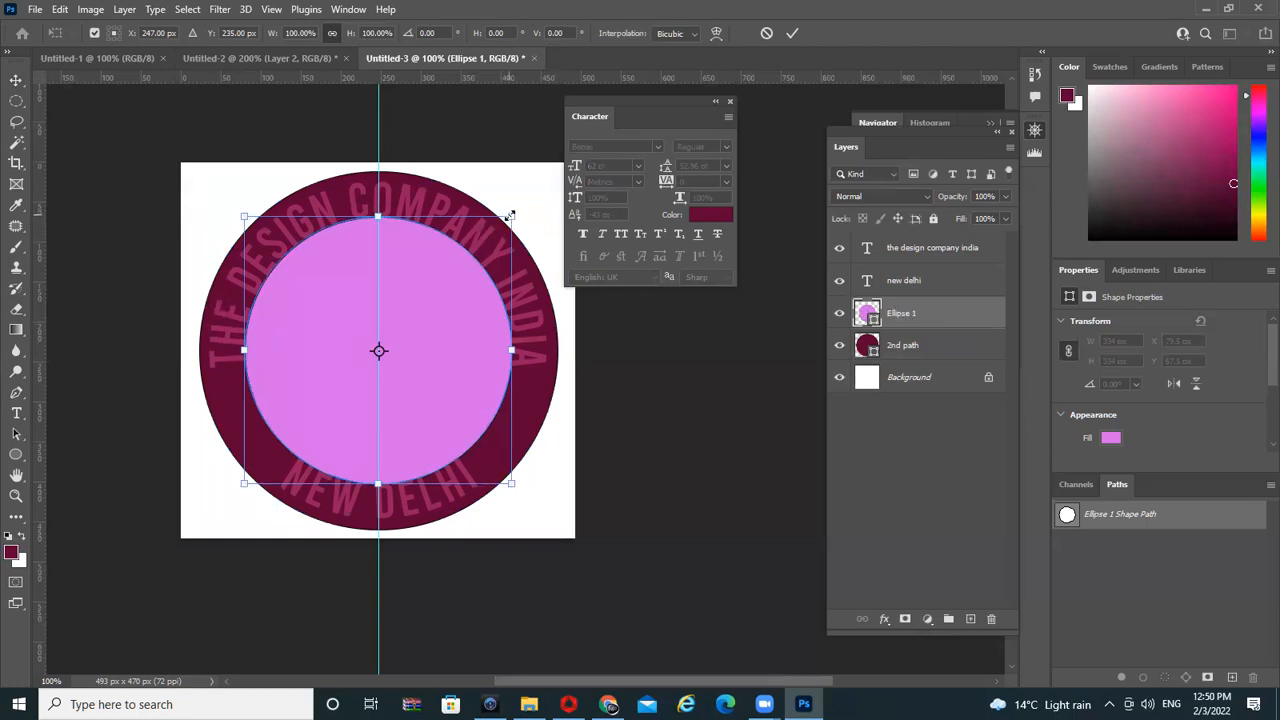
drag(510, 215, 500, 229)
key(Return)
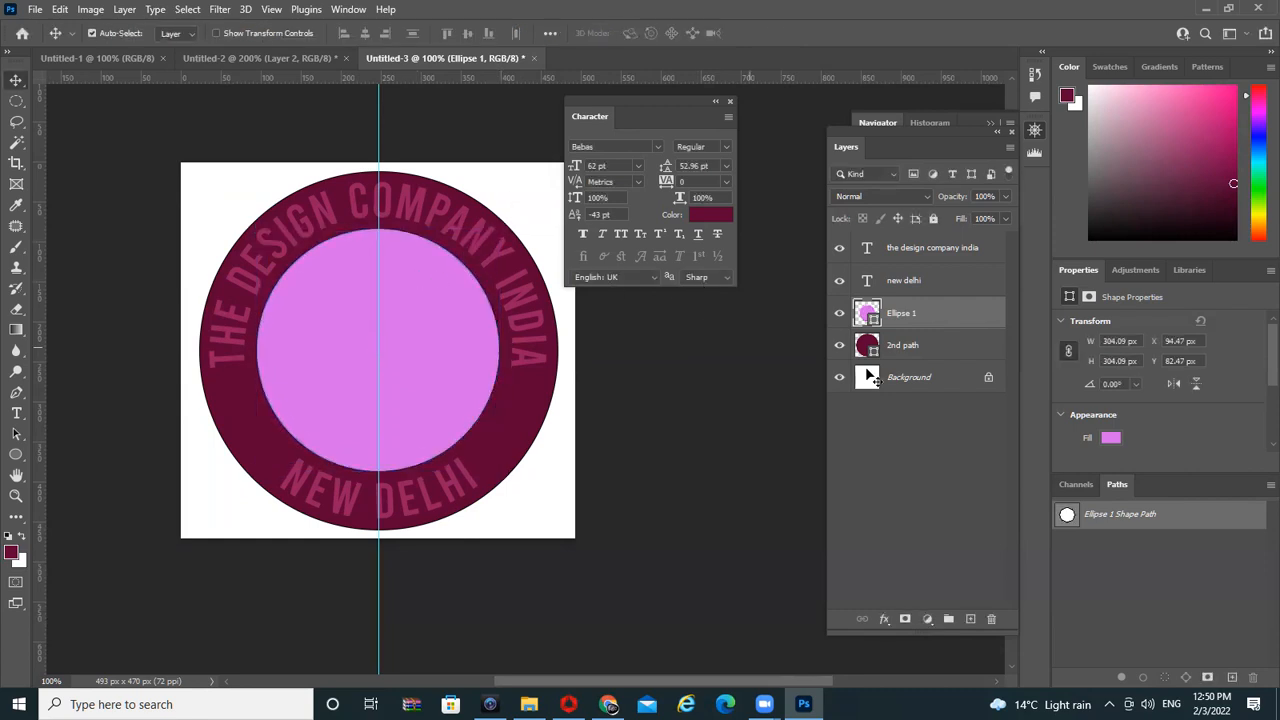
Fill the inner Ellipse 1 circle with white and the outer 2nd path circle with black, using the default colours
key(d)
key(x)
key(alt+BackSpace)
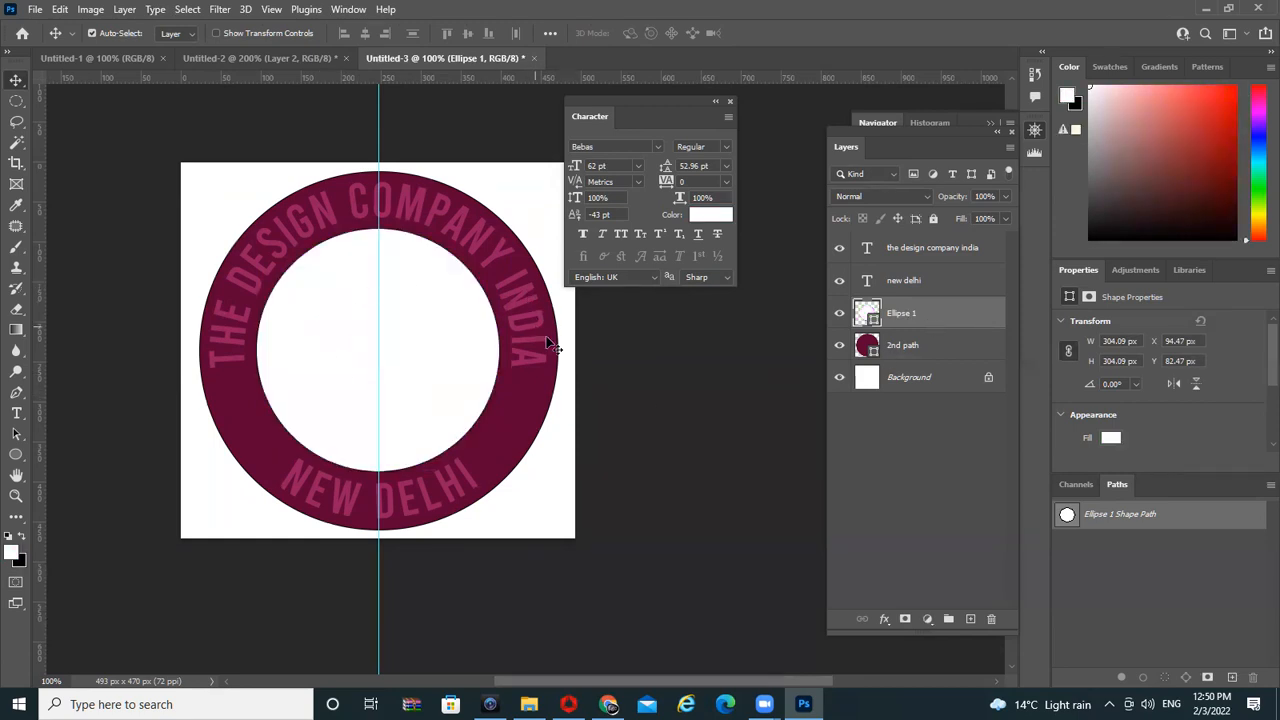
click(911, 347)
key(x)
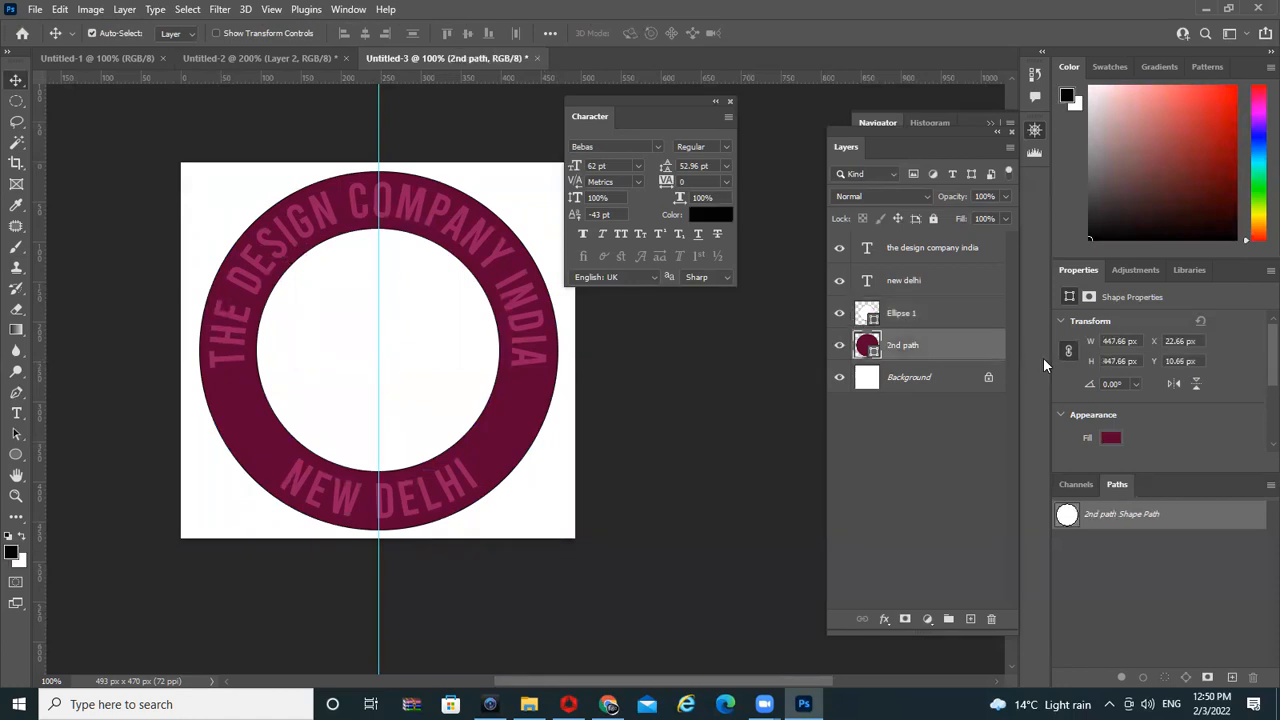
key(alt+BackSpace)
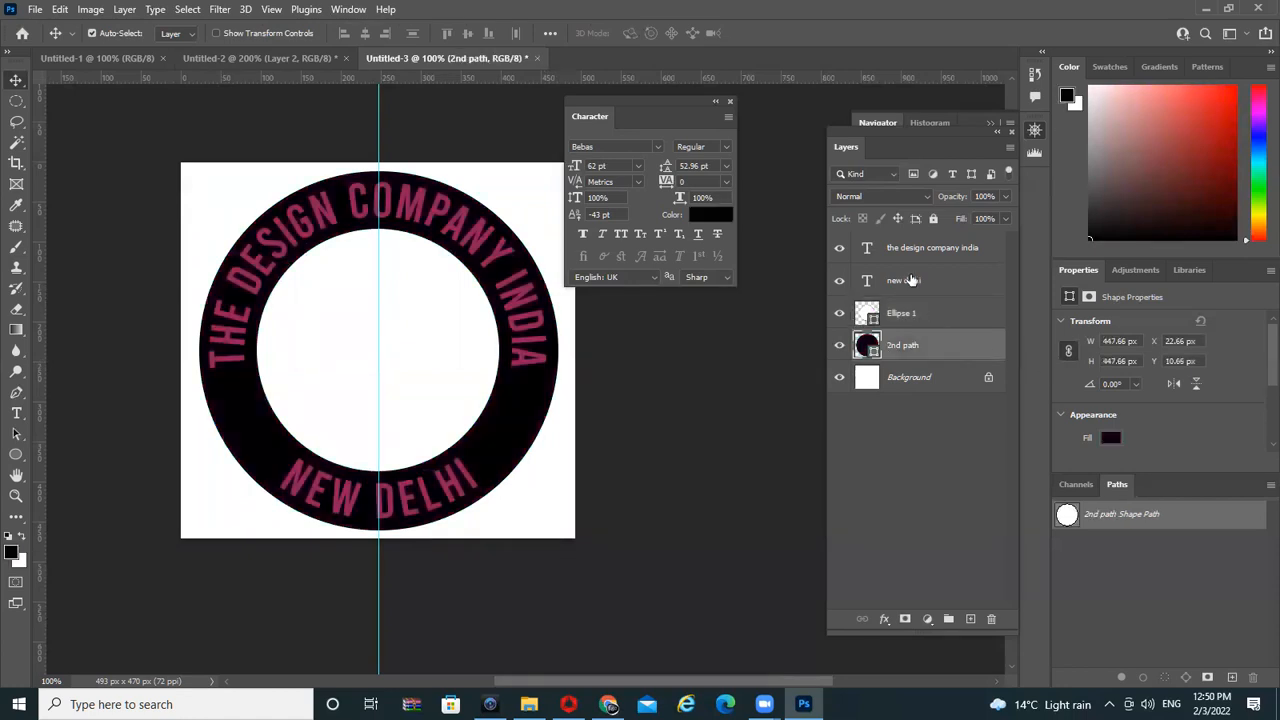
Recolour the THE DESIGN COMPANY INDIA and NEW DELHI text layers white
click(972, 258)
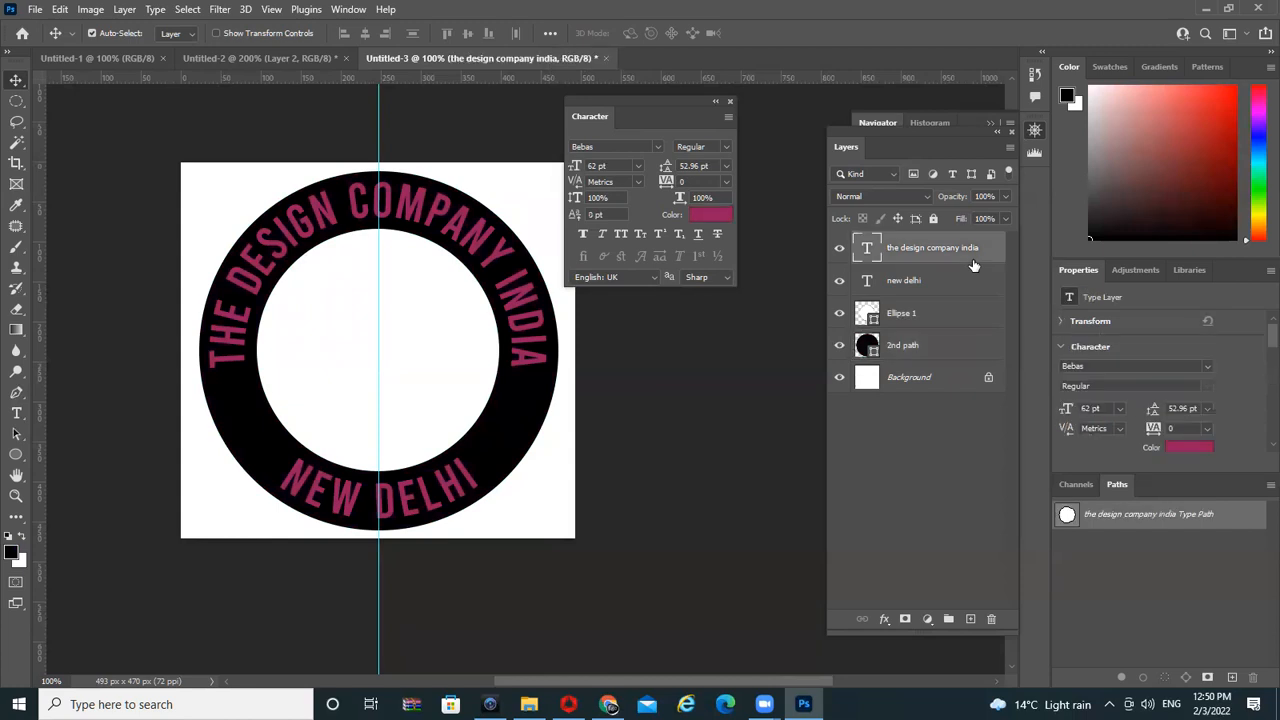
key(x)
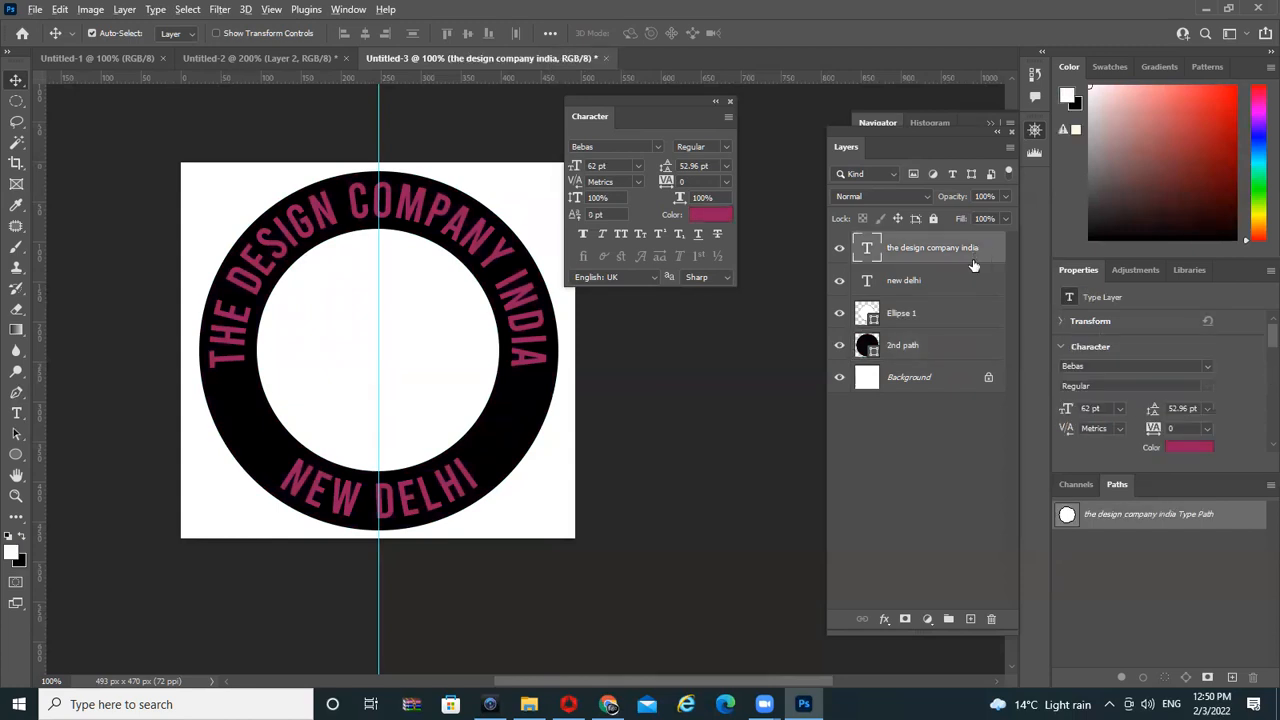
key(alt+BackSpace)
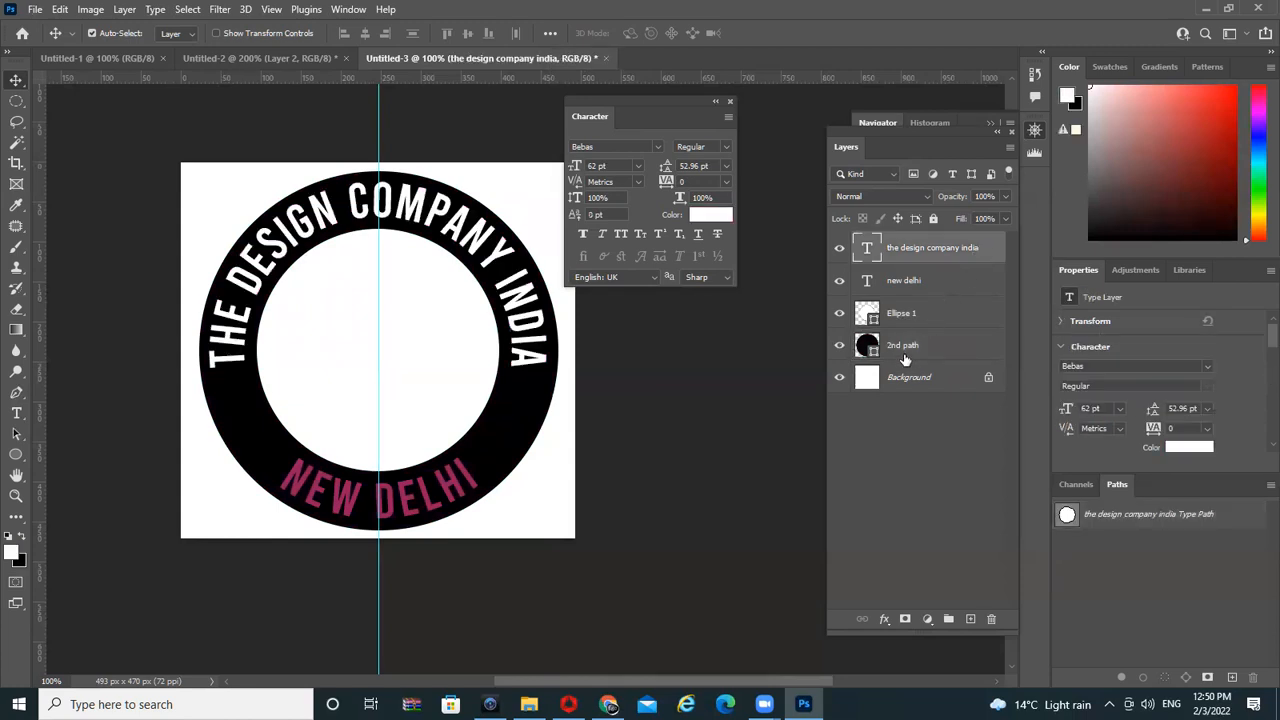
click(933, 293)
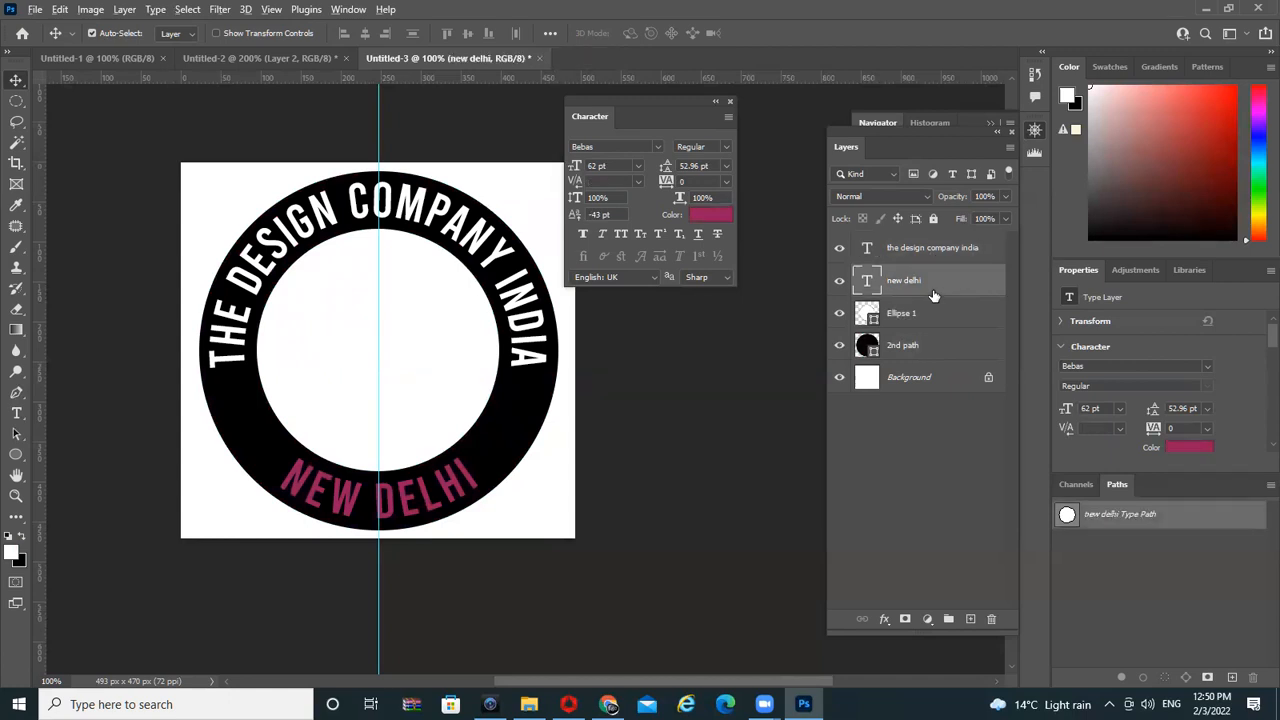
key(alt+BackSpace)
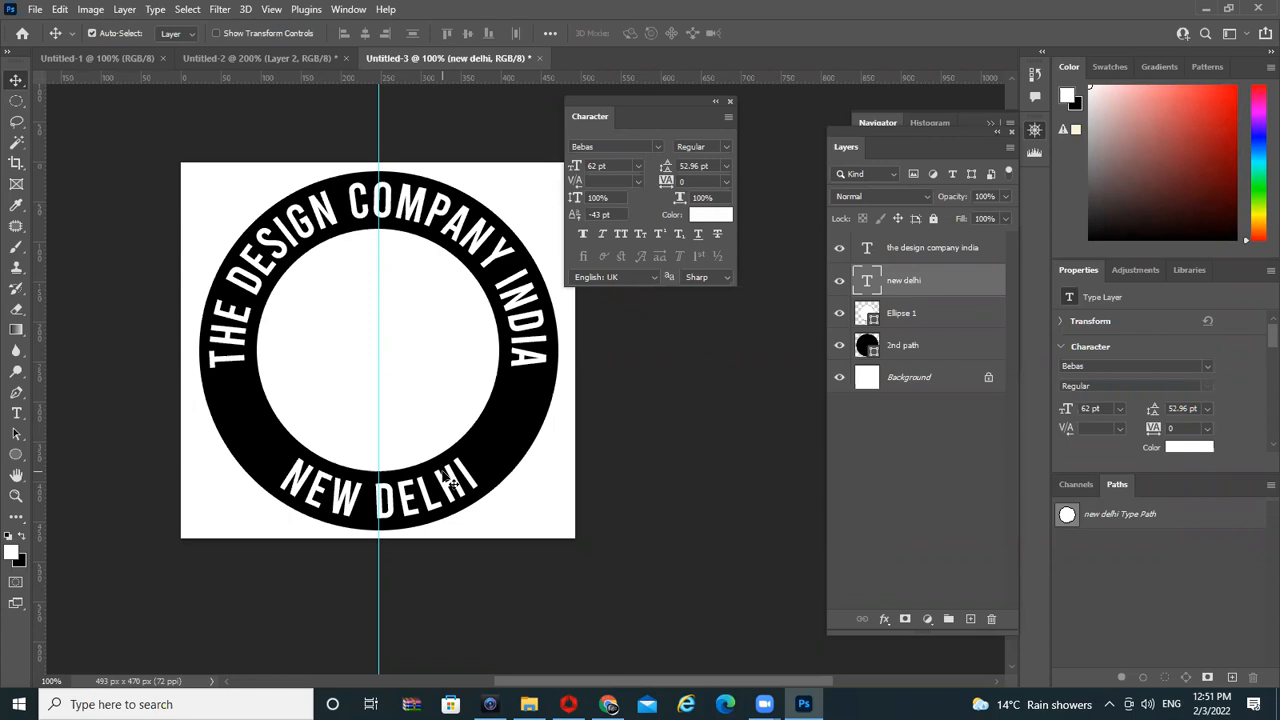
Create a new 493 x 470 px RGB document at 72 ppi with a white background
click(35, 9)
click(66, 28)
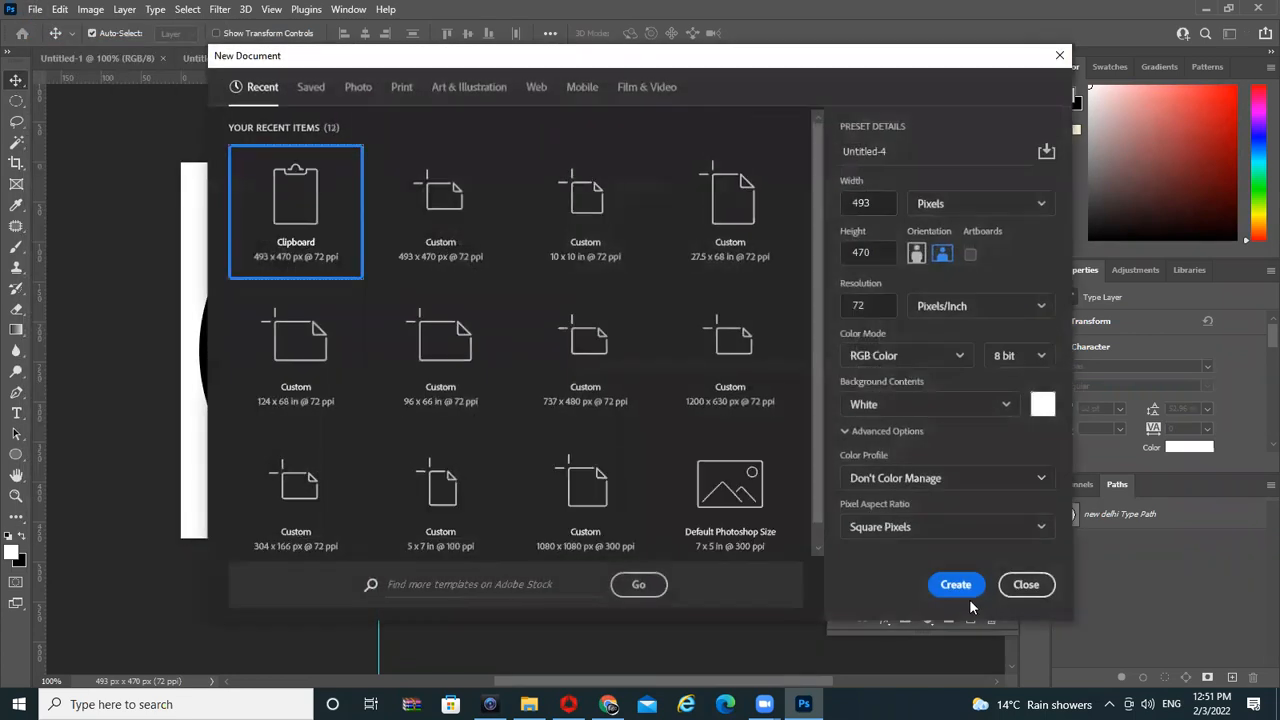
click(955, 587)
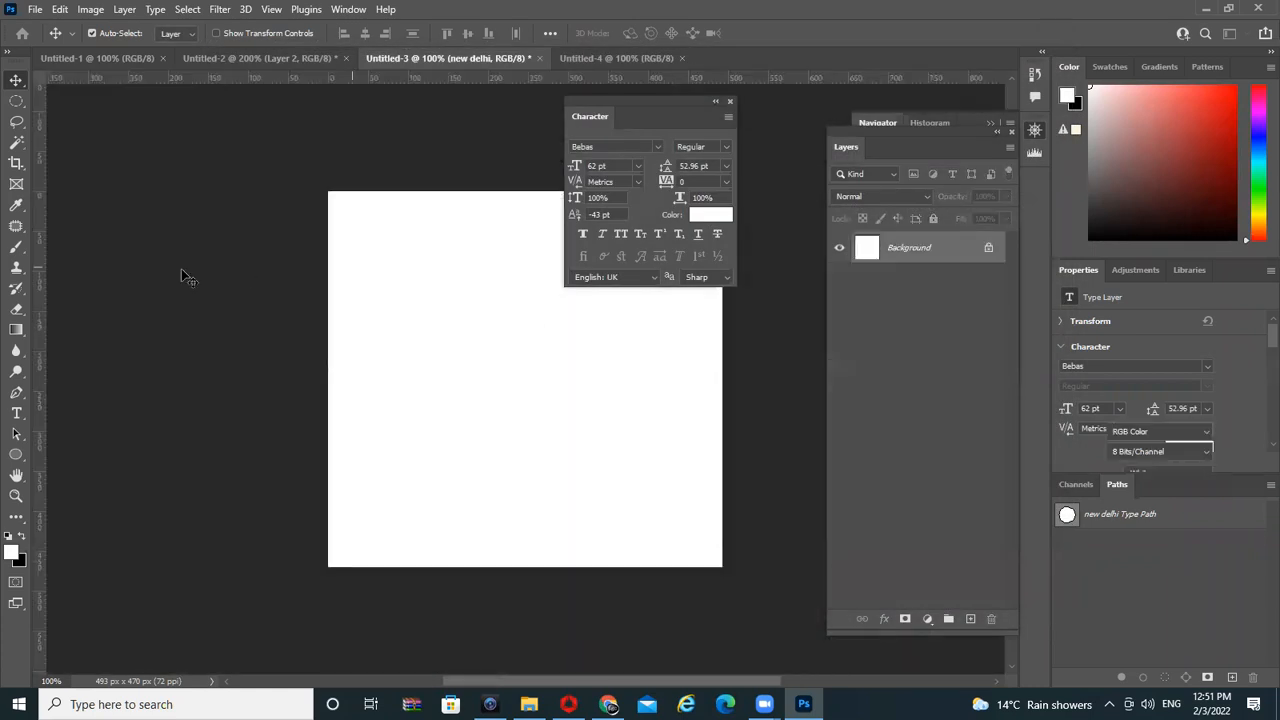
key(ctrl+minus)
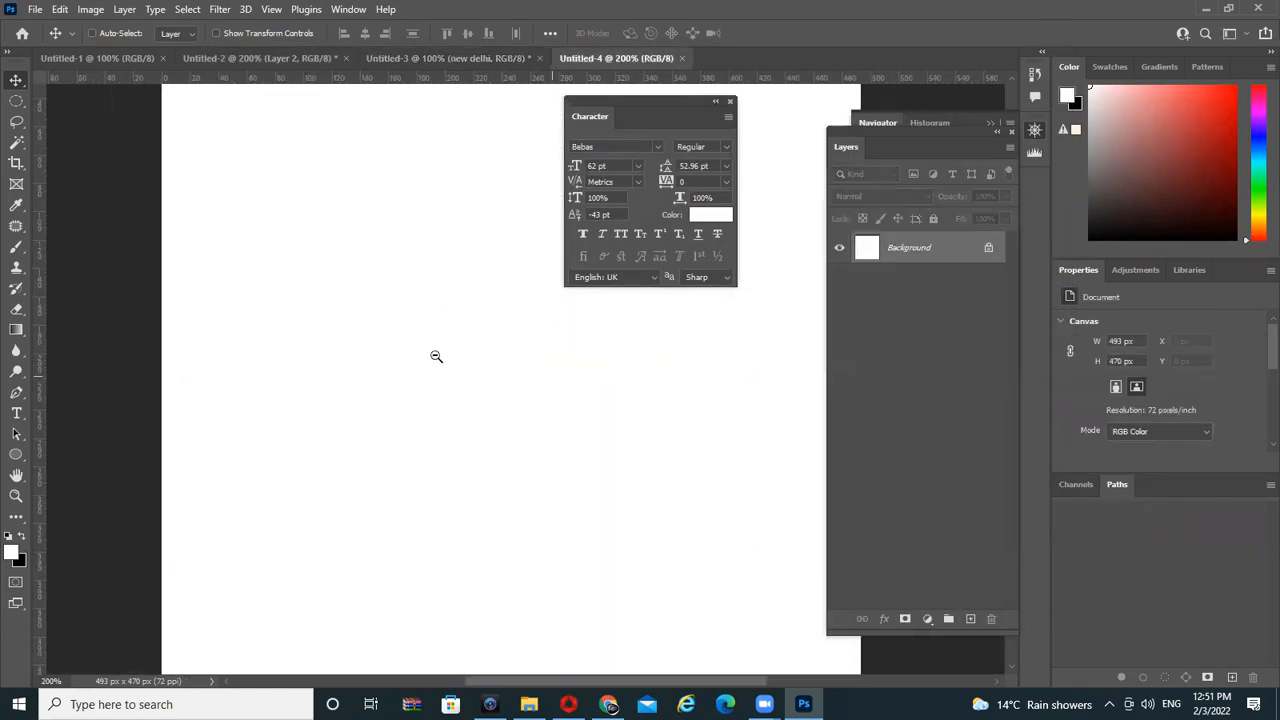
Draw a circle about 318 px in diameter with the Ellipse tool and move it up and left on the canvas
click(15, 455)
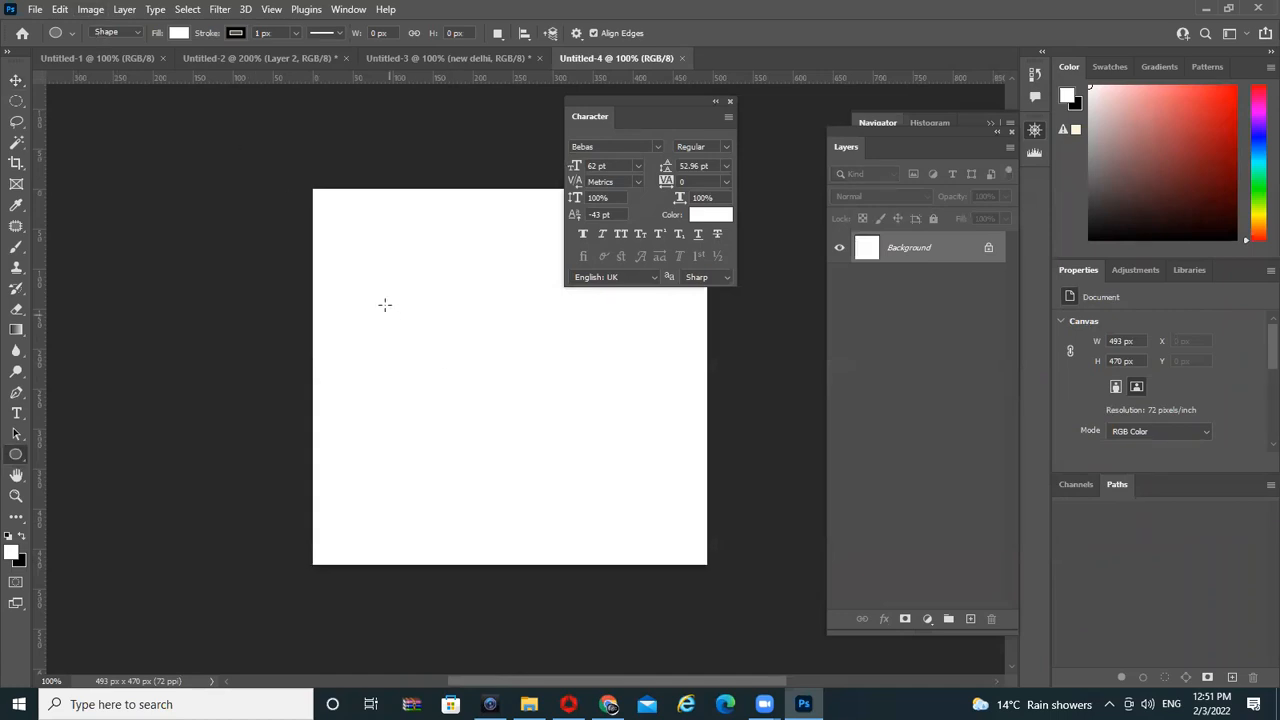
drag(402, 282, 688, 530)
key(v)
drag(558, 428, 528, 381)
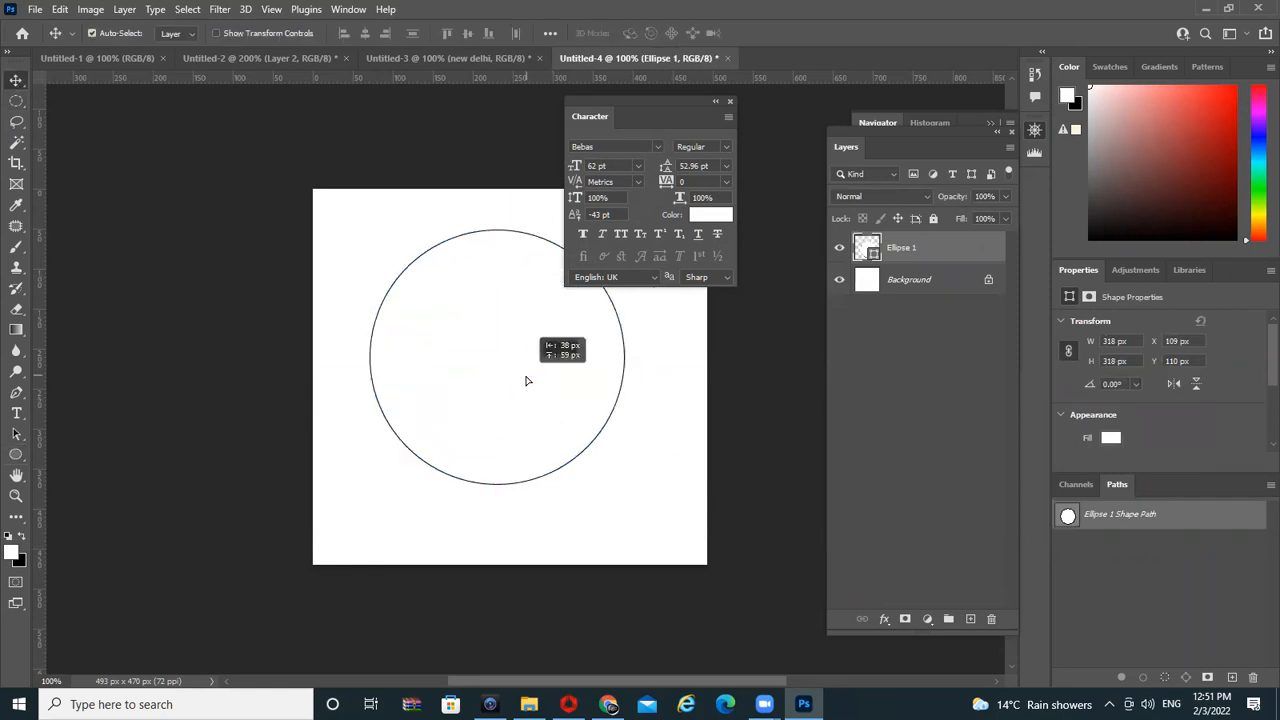
Fill the new circle with bright red and shift it slightly down and right toward the canvas centre
click(12, 556)
click(815, 215)
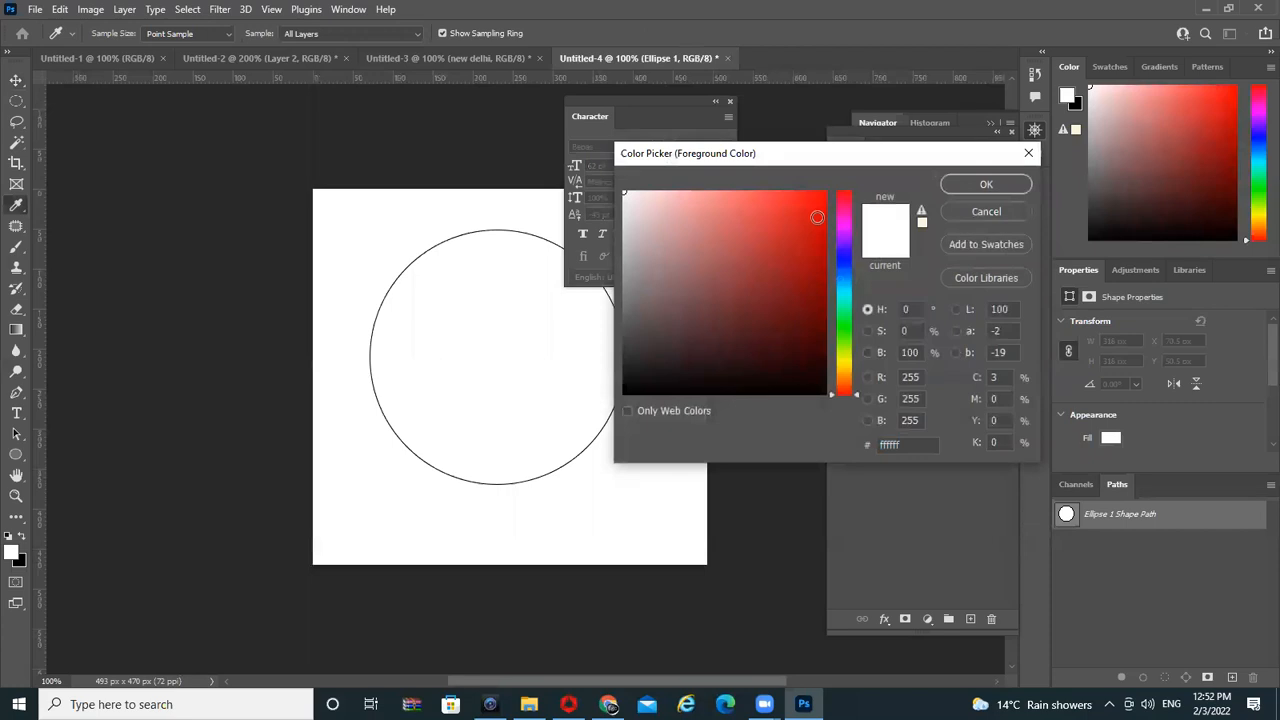
click(1005, 189)
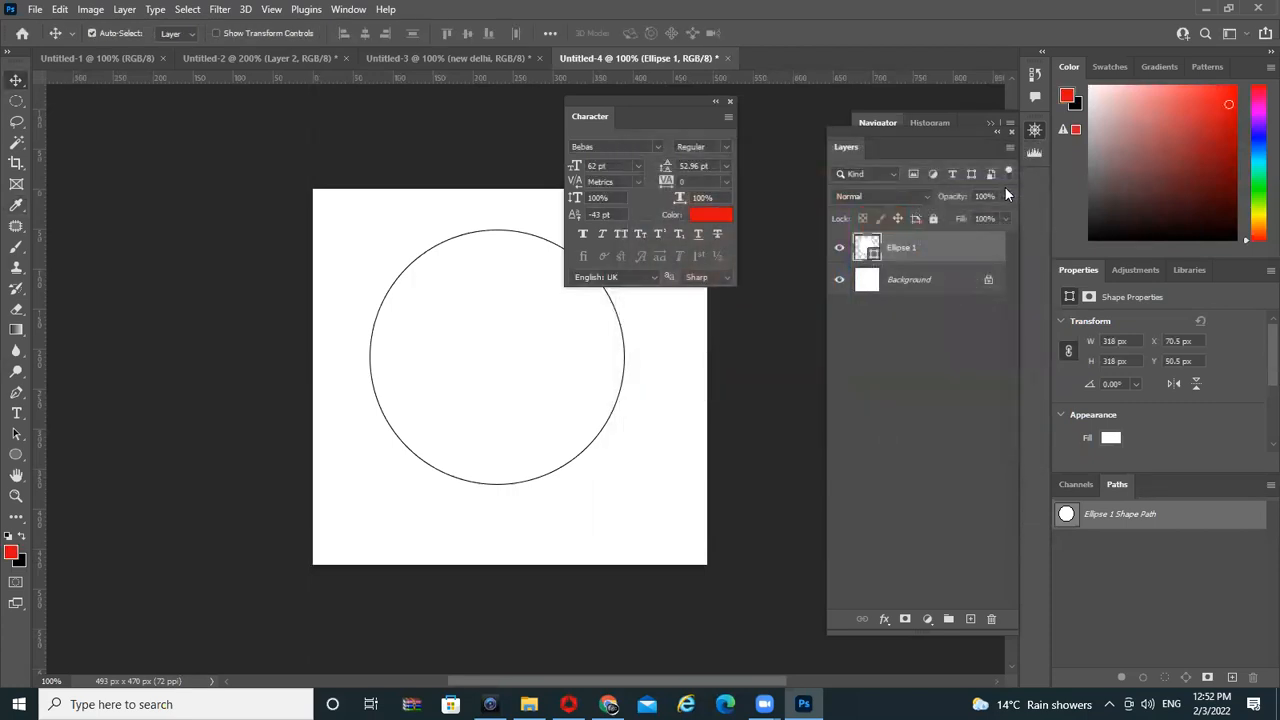
key(alt+BackSpace)
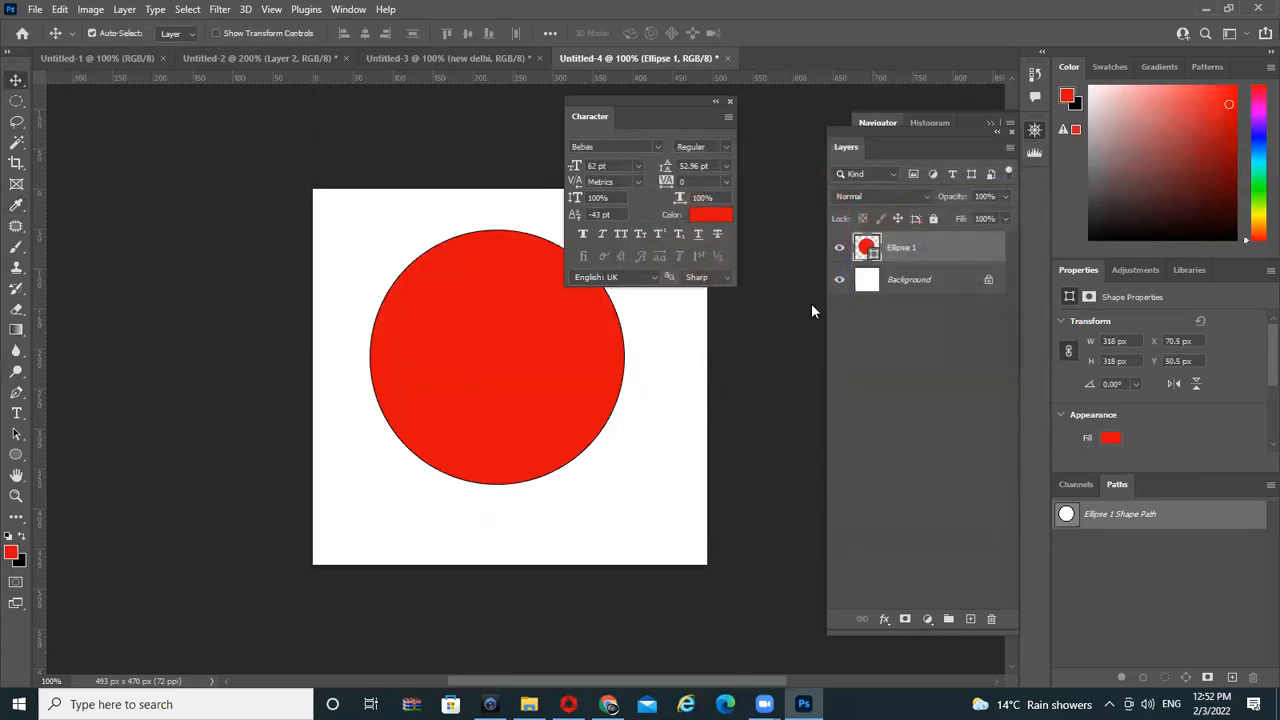
drag(472, 375, 482, 411)
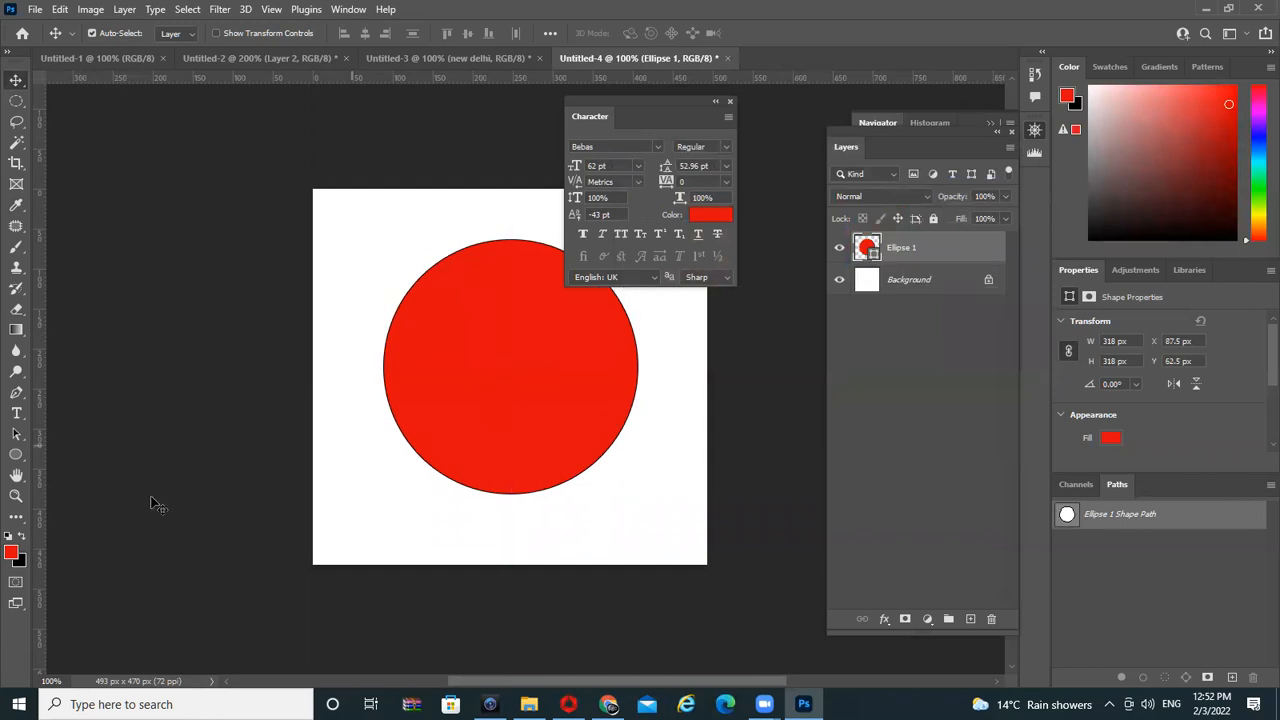
Start path text on the edge of the red circle and switch the text colour to black
click(16, 413)
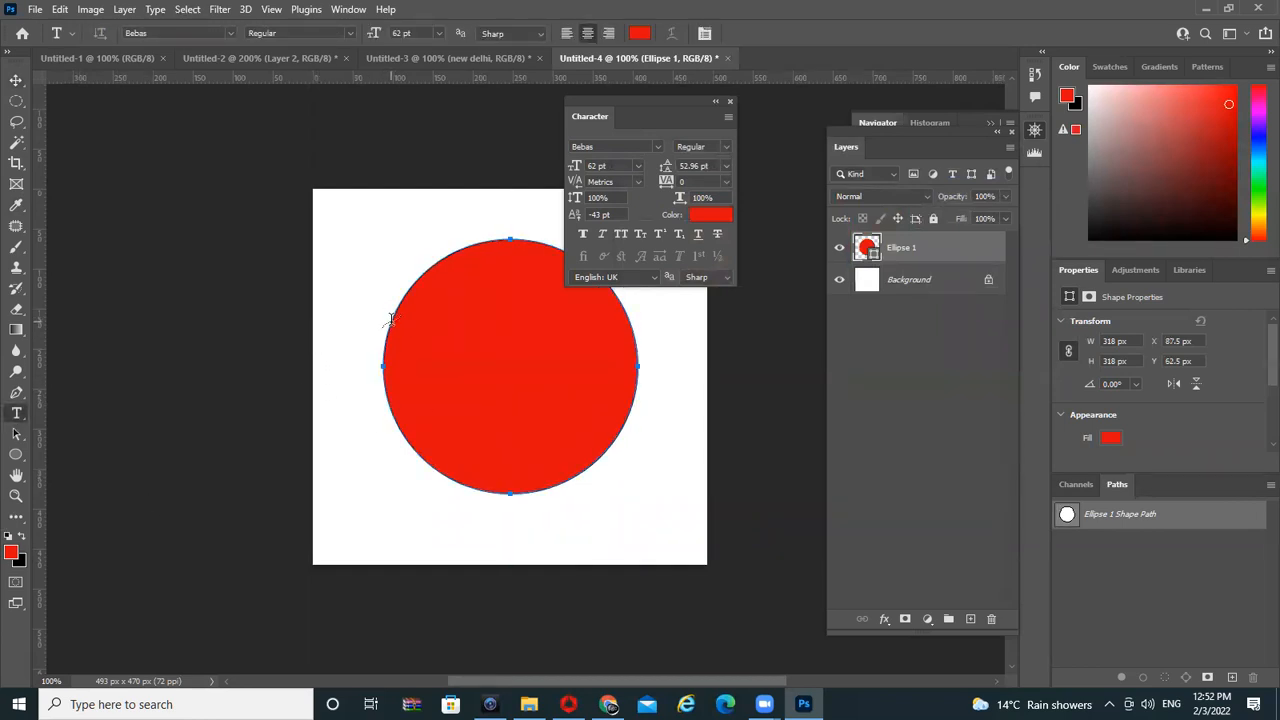
click(391, 318)
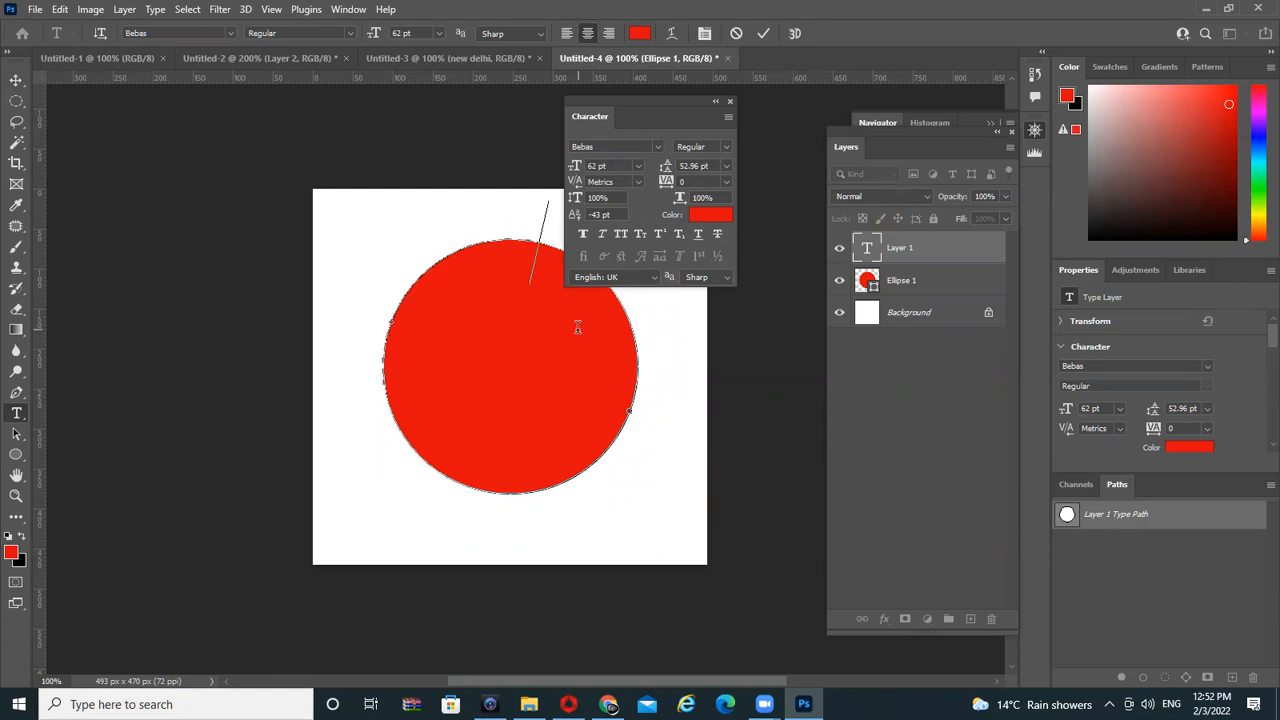
key(ctrl)
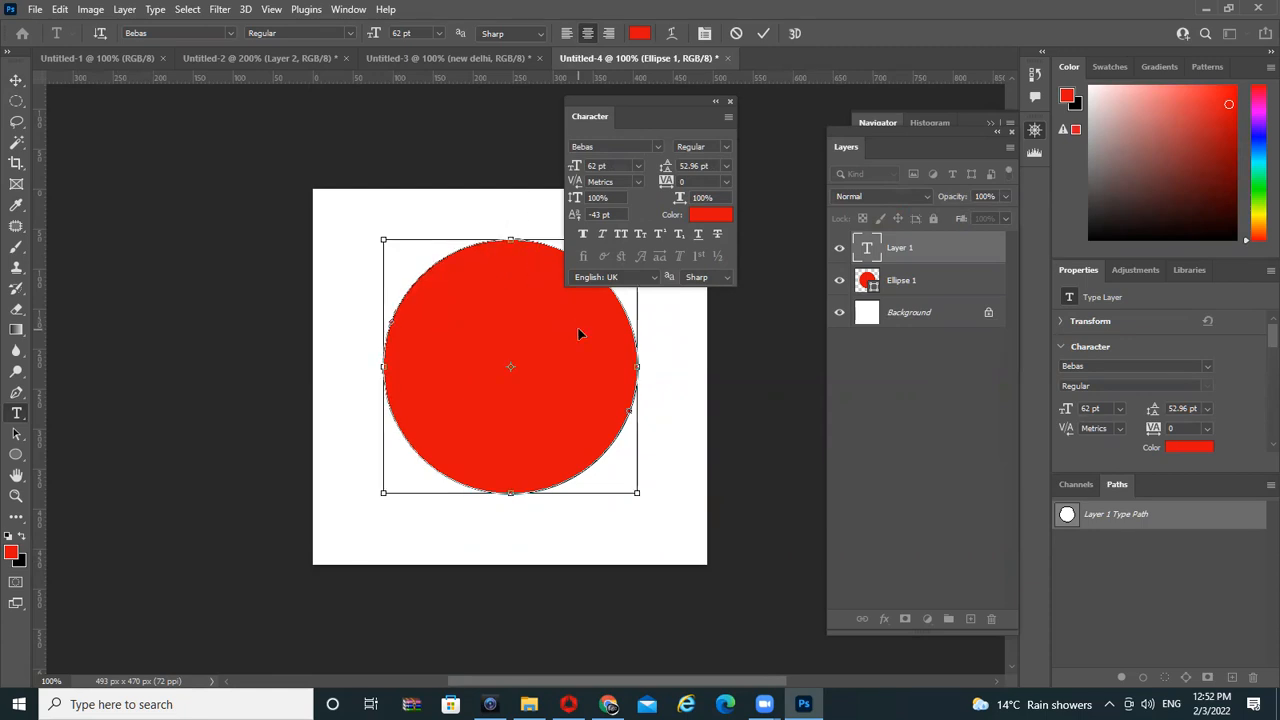
click(21, 538)
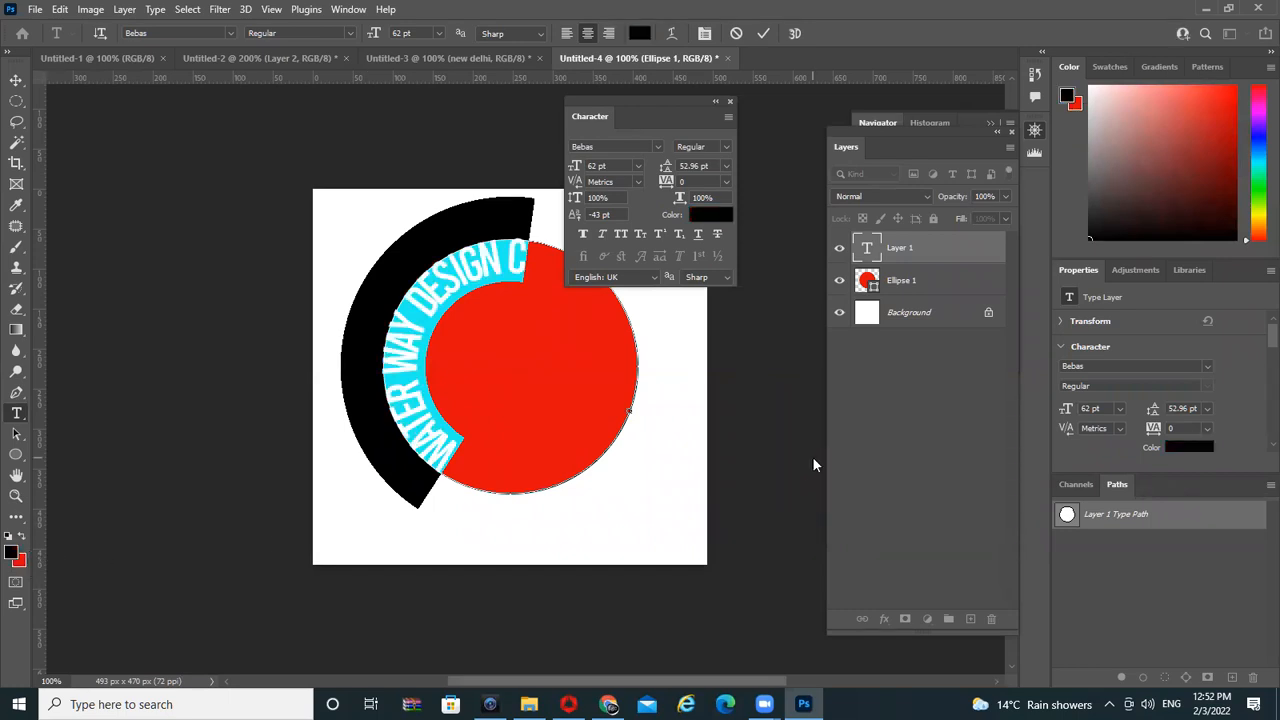
Discard the trial text layer placed on the circle's path
click(813, 460)
scroll(512, 477, up, 1)
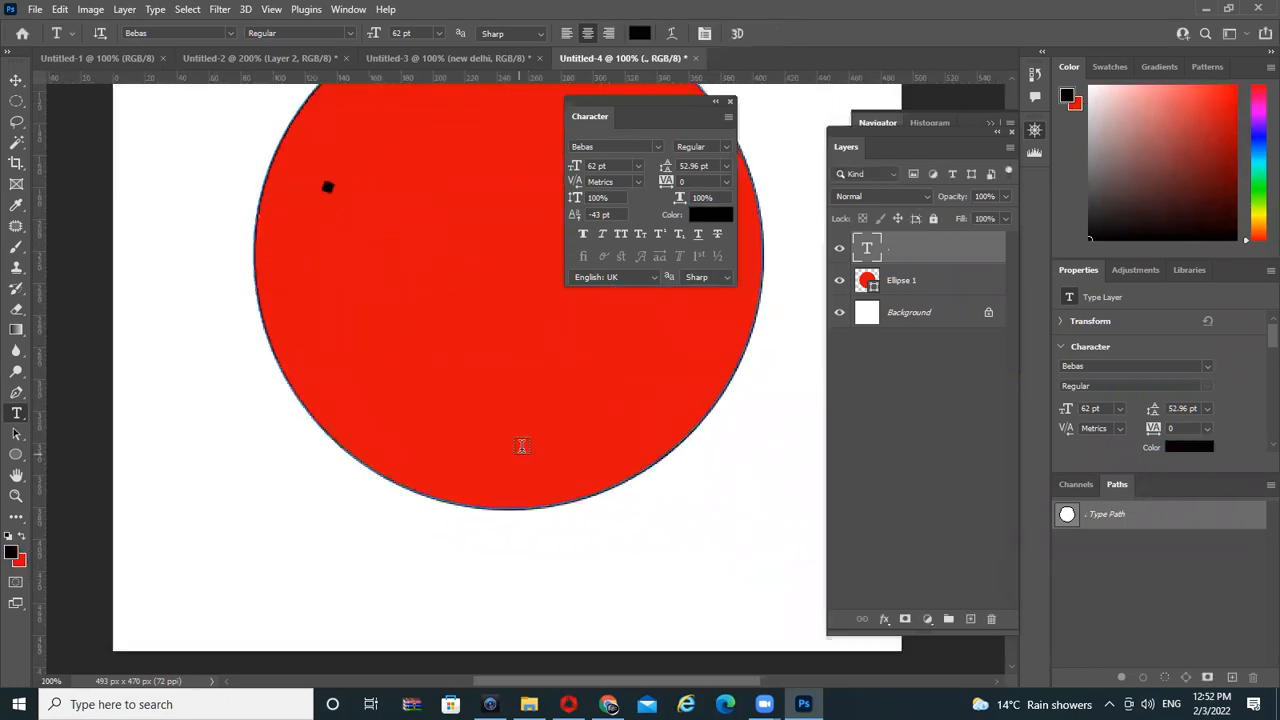
key(Delete)
scroll(461, 383, down, 1)
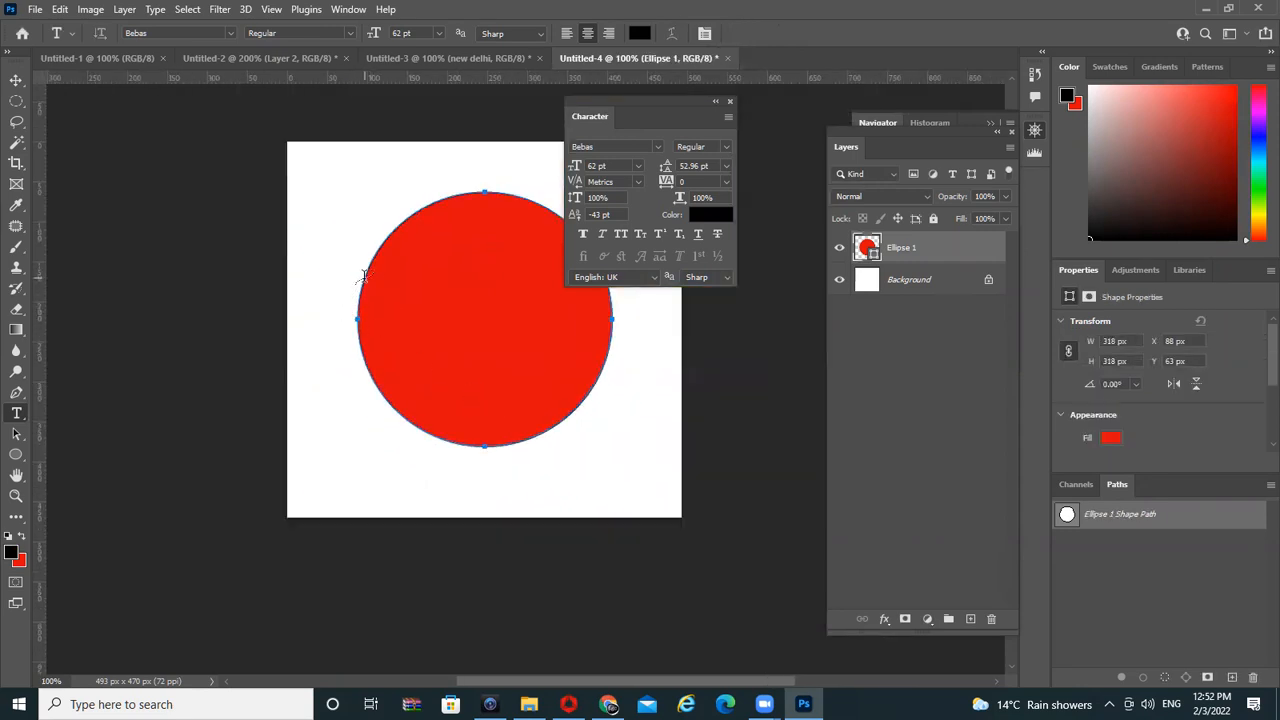
Add the text WATERDROP STUDIO along the upper-left edge of the red circle and commit it
click(363, 275)
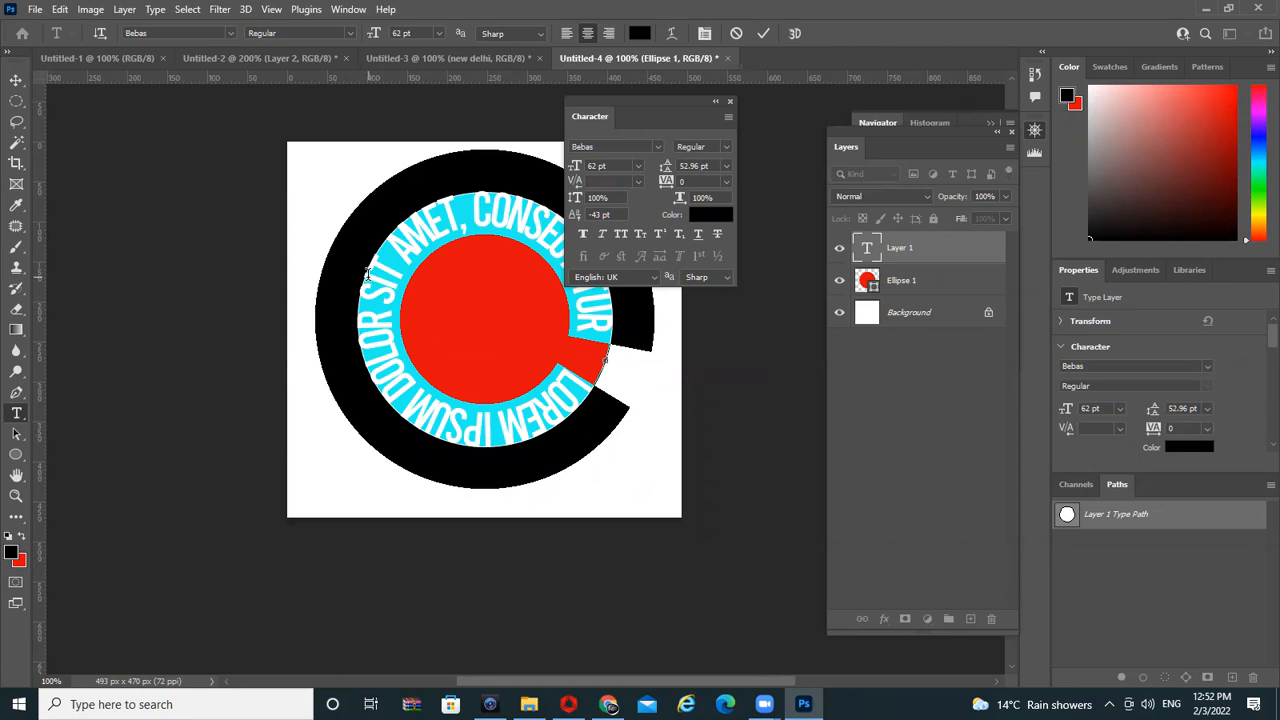
text(WATER)
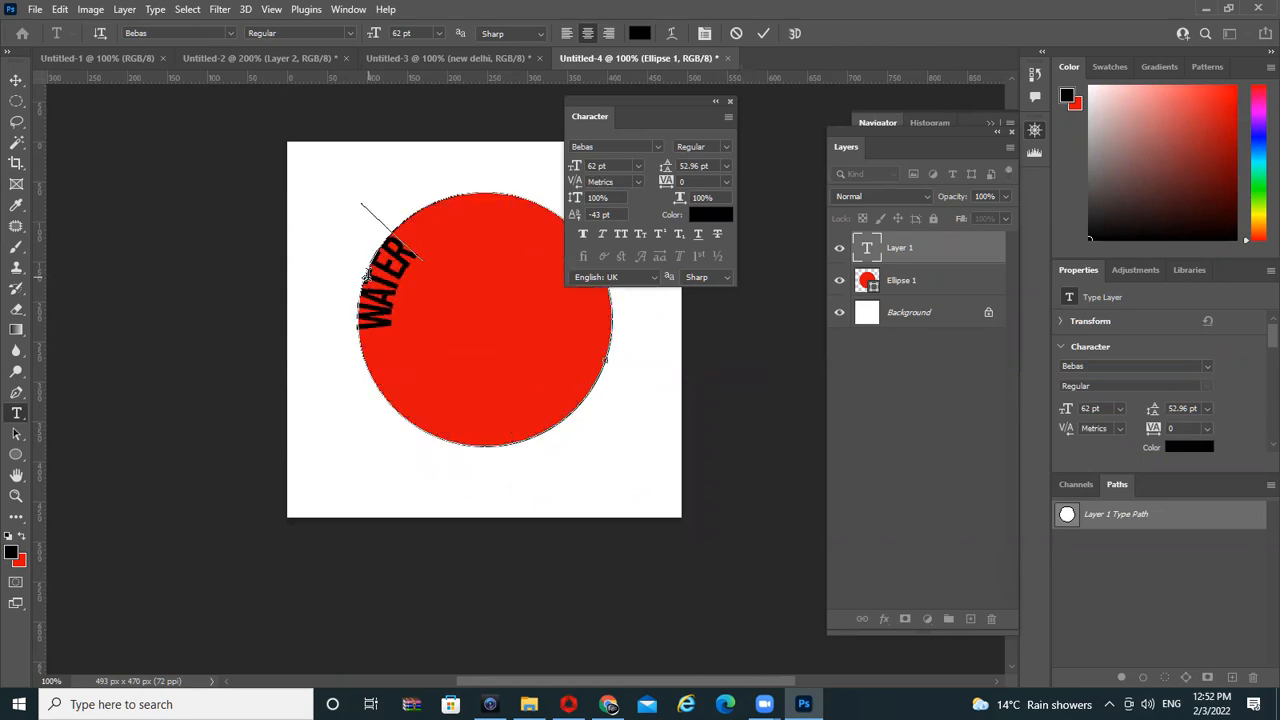
text(DROP)
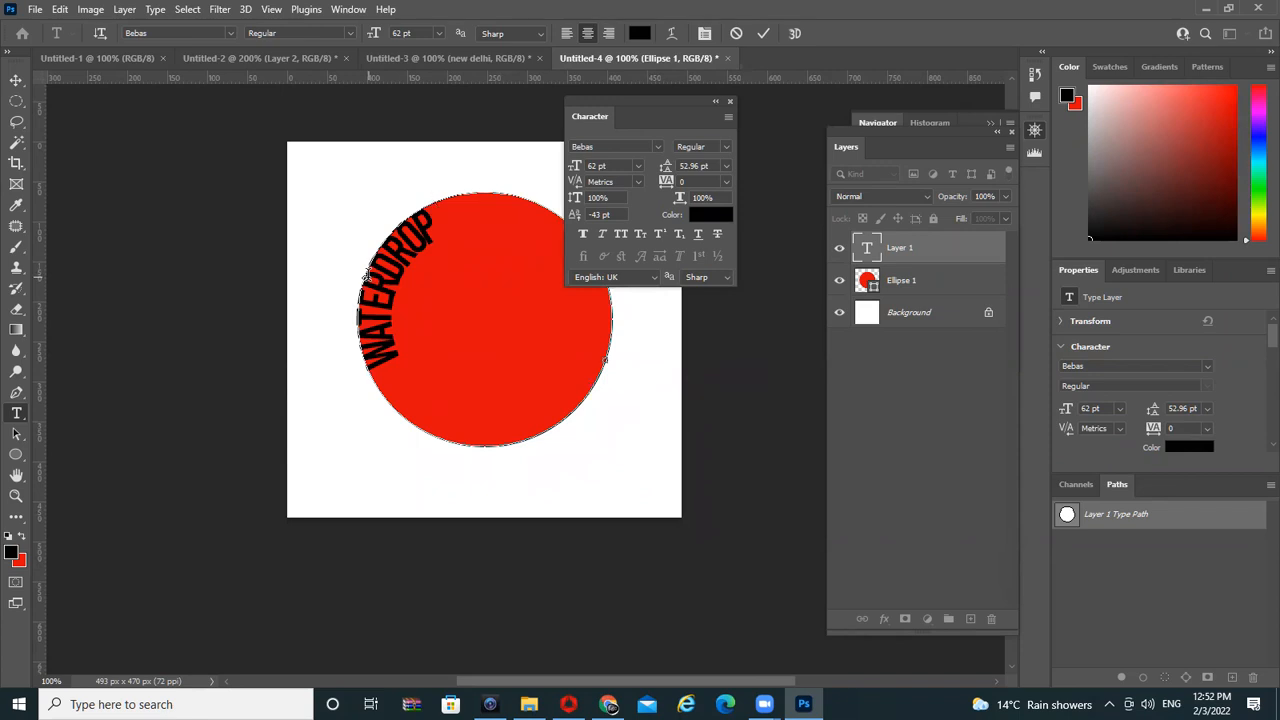
text( STUDIO)
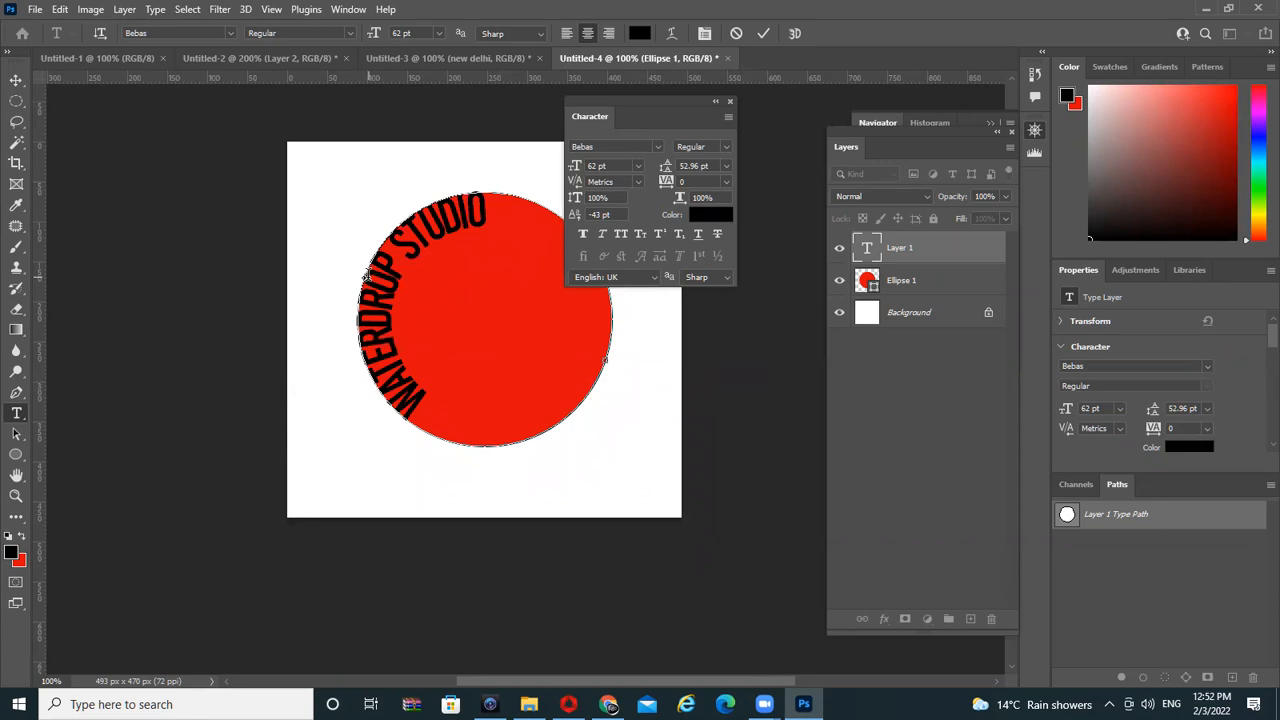
key(ctrl+a)
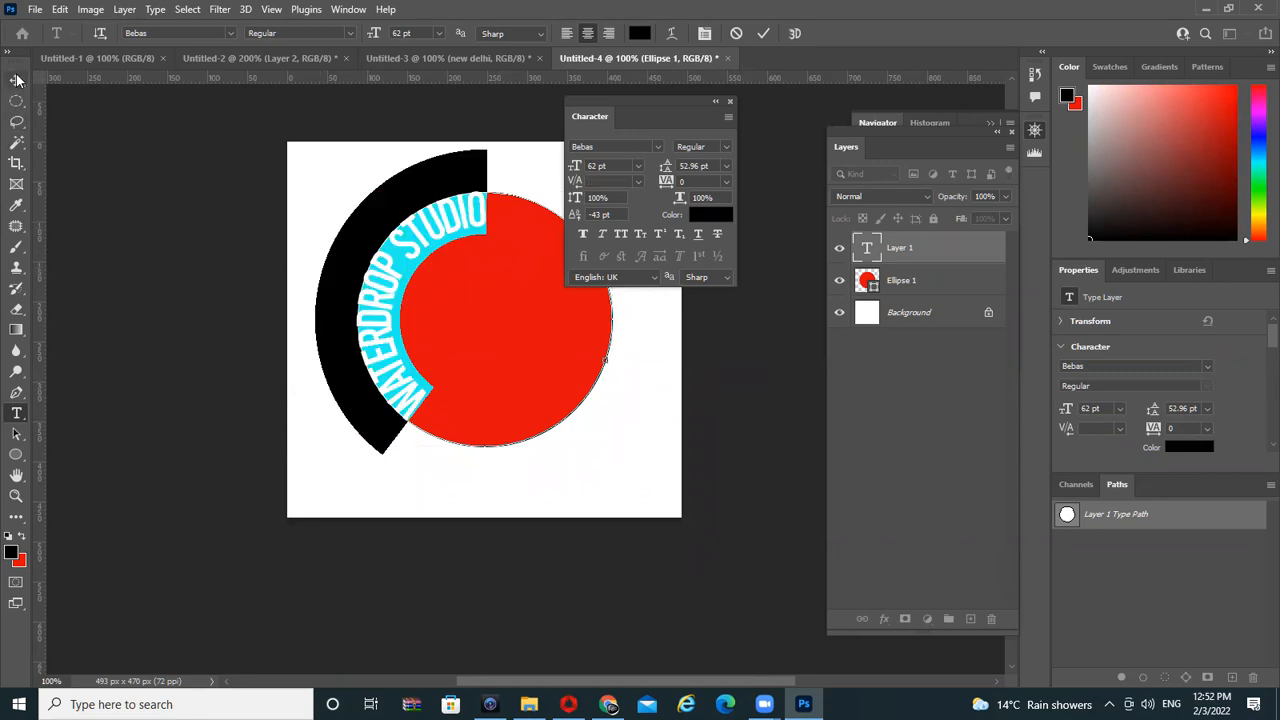
click(16, 80)
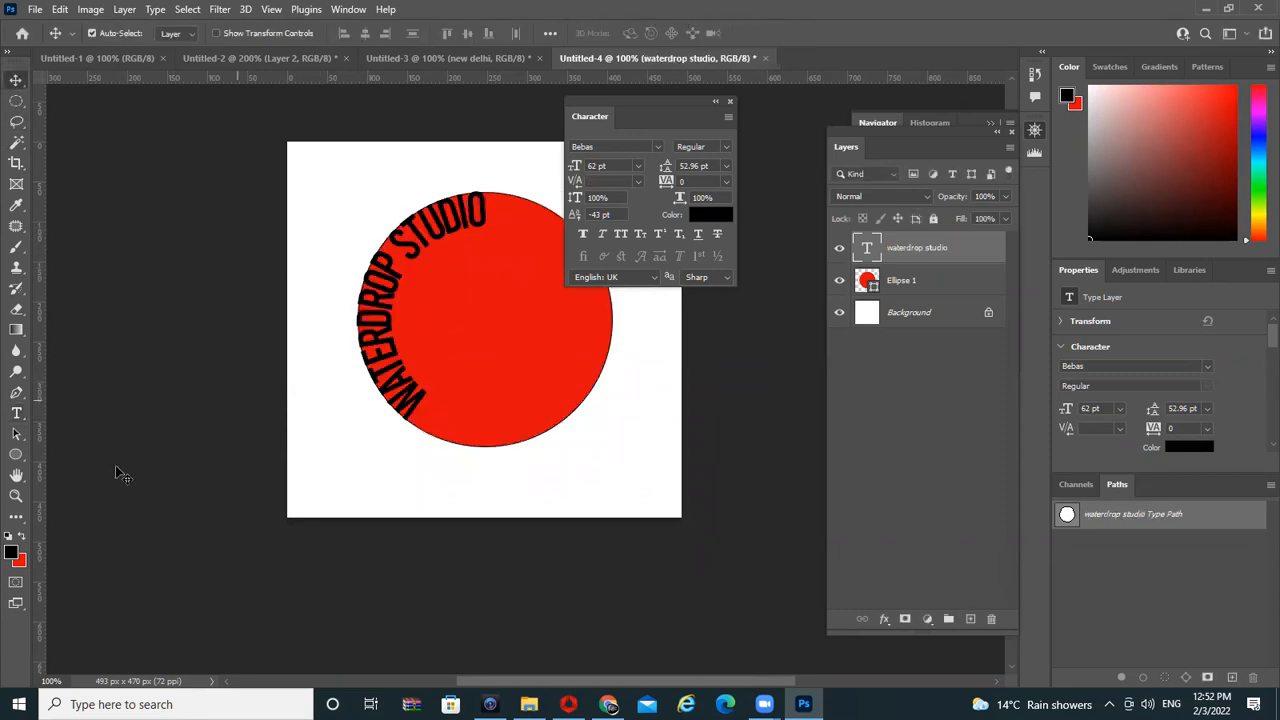
Slide the WATERDROP STUDIO text clockwise along the circle's path and reset its character formatting to the defaults
click(14, 438)
drag(393, 408, 304, 192)
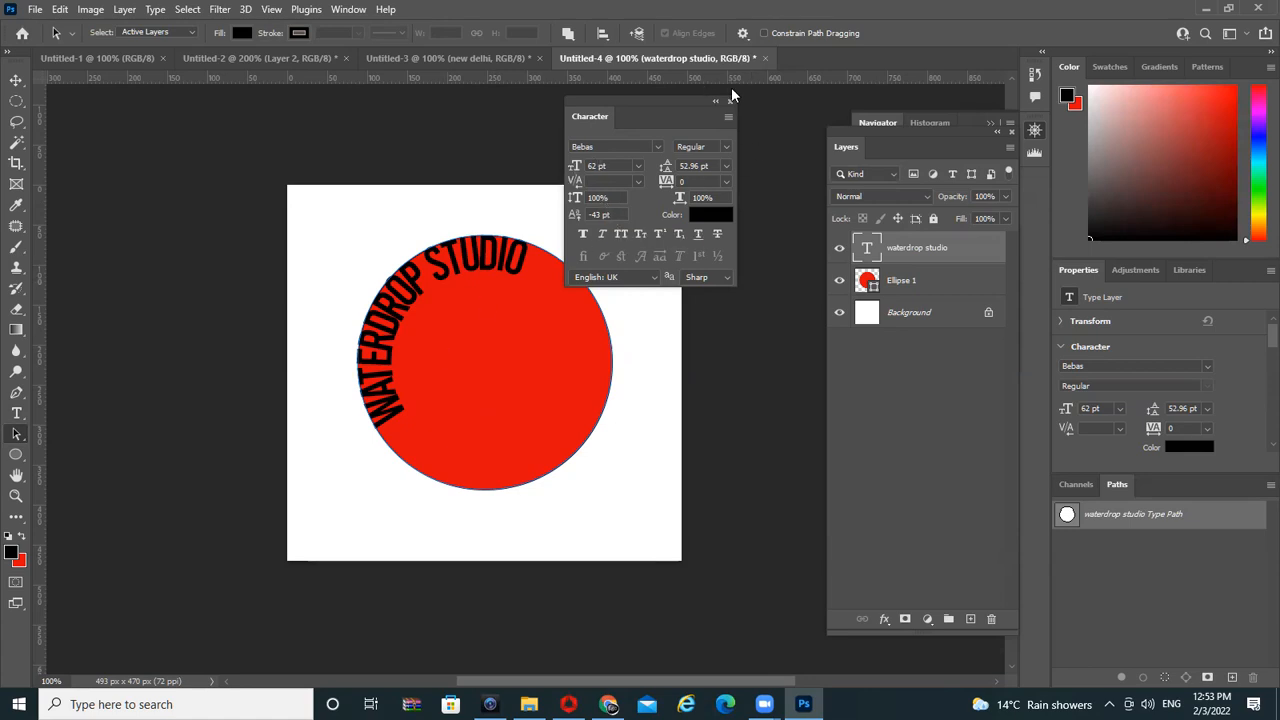
click(728, 116)
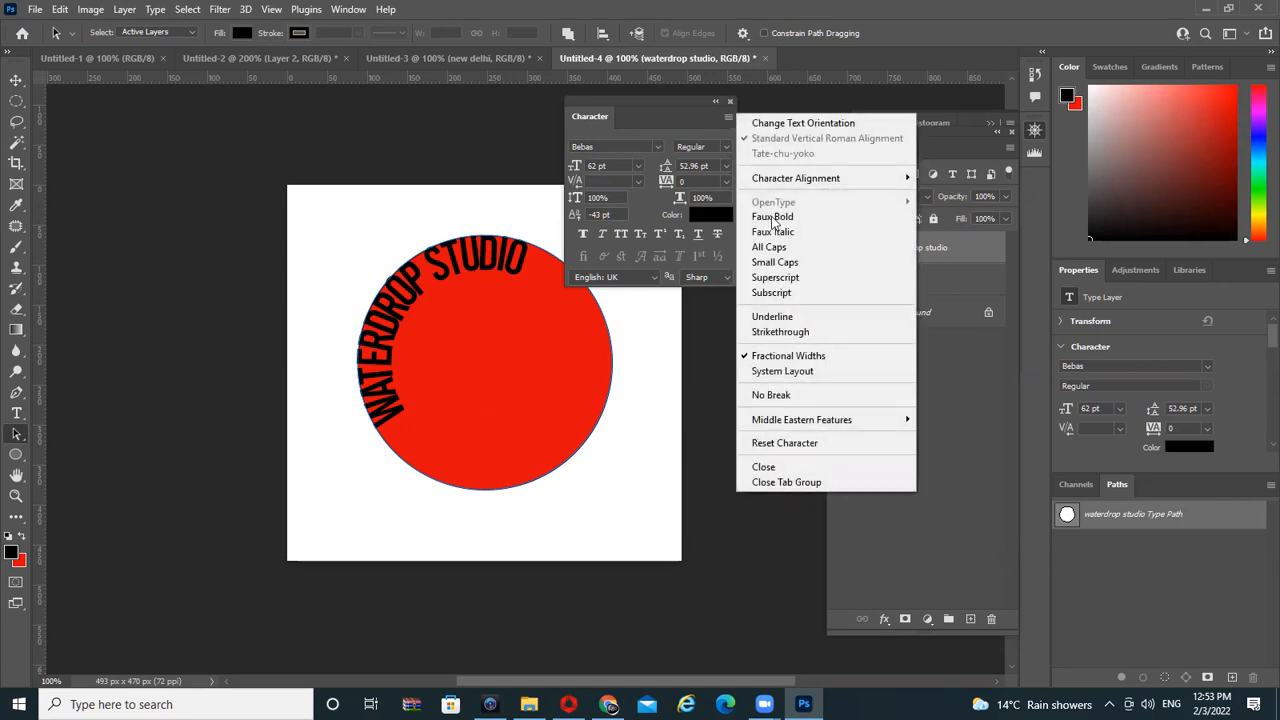
click(785, 443)
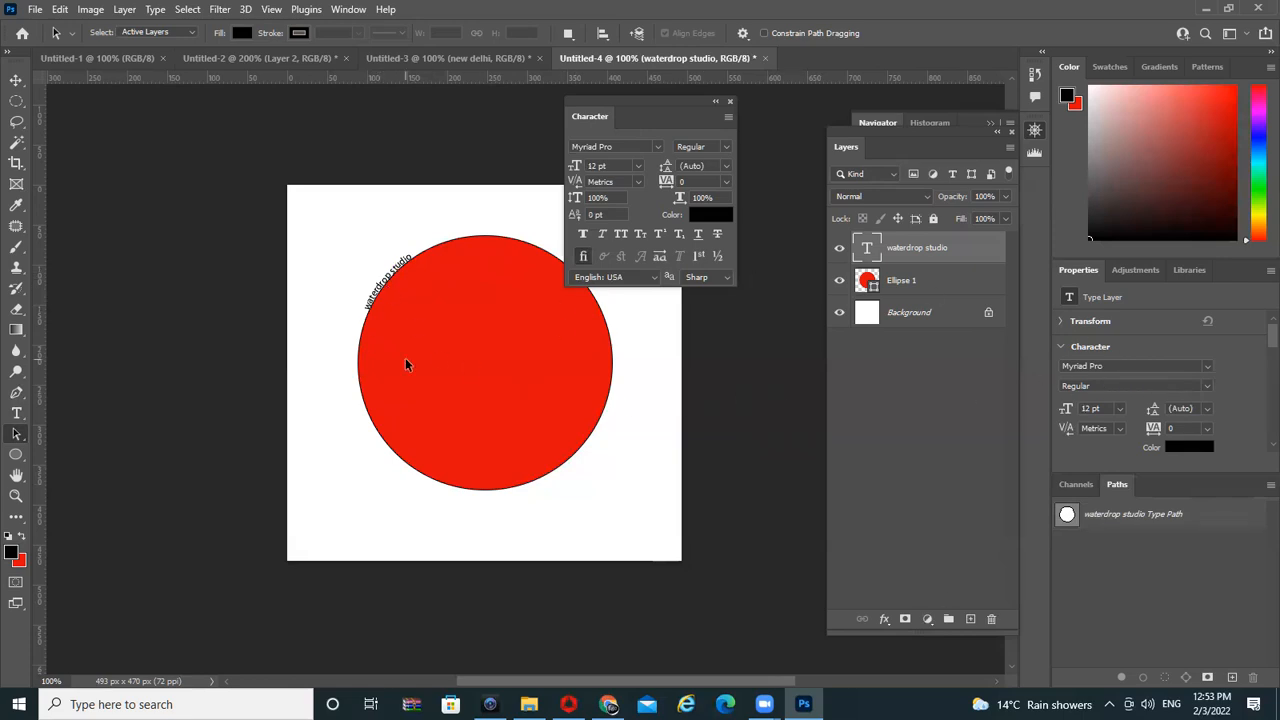
Format the whole WATERDROP STUDIO text in Bebas Neue Regular at 48 pt
click(16, 413)
click(378, 290)
triple_click(378, 290)
key(ctrl+c)
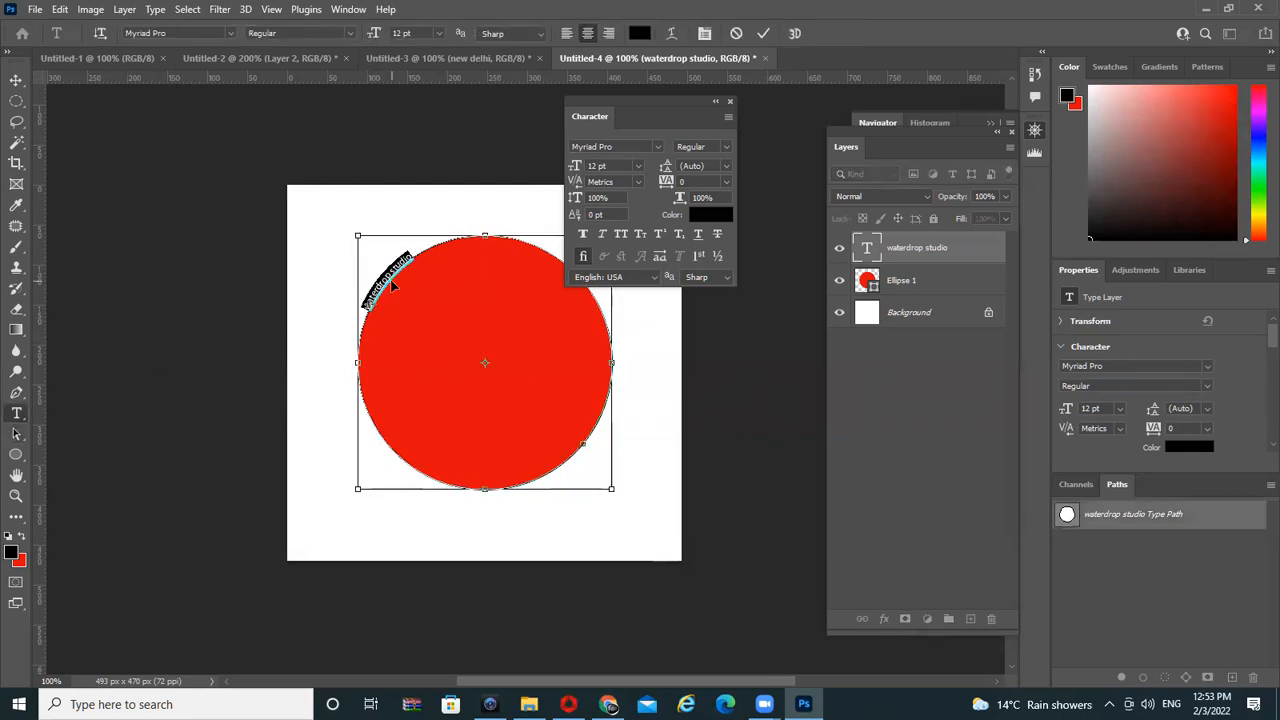
click(629, 146)
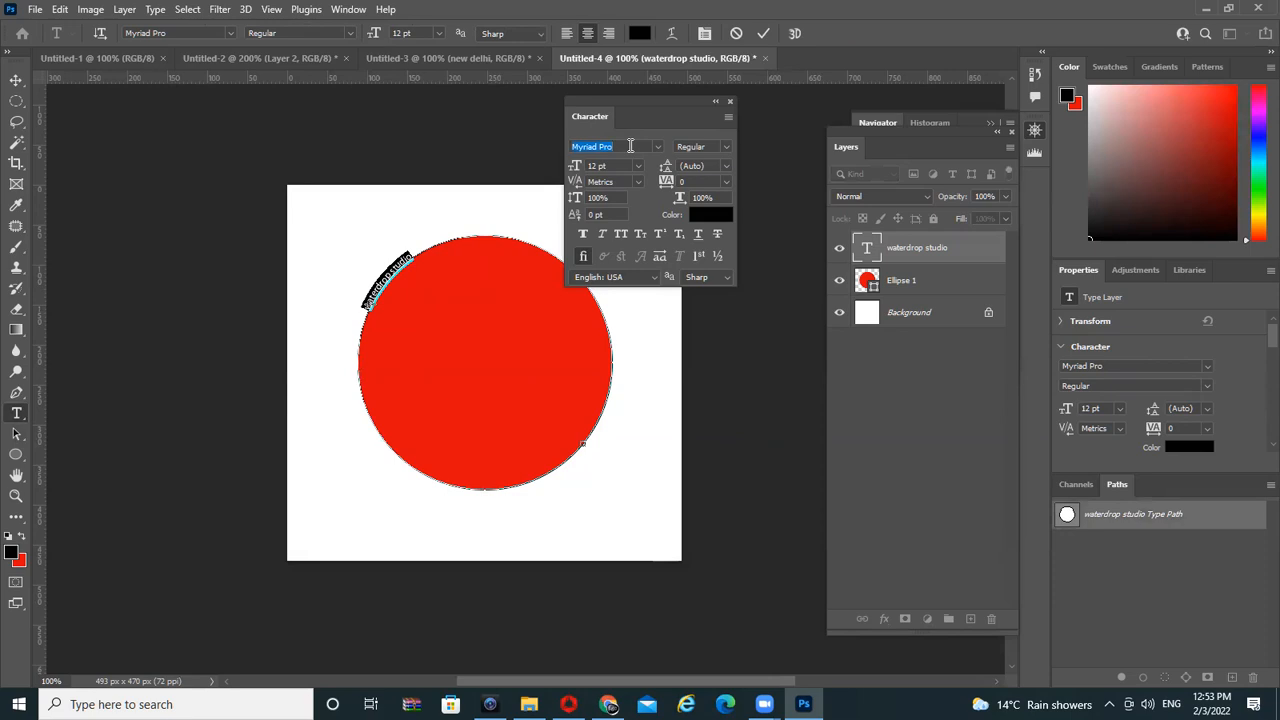
text(bebas)
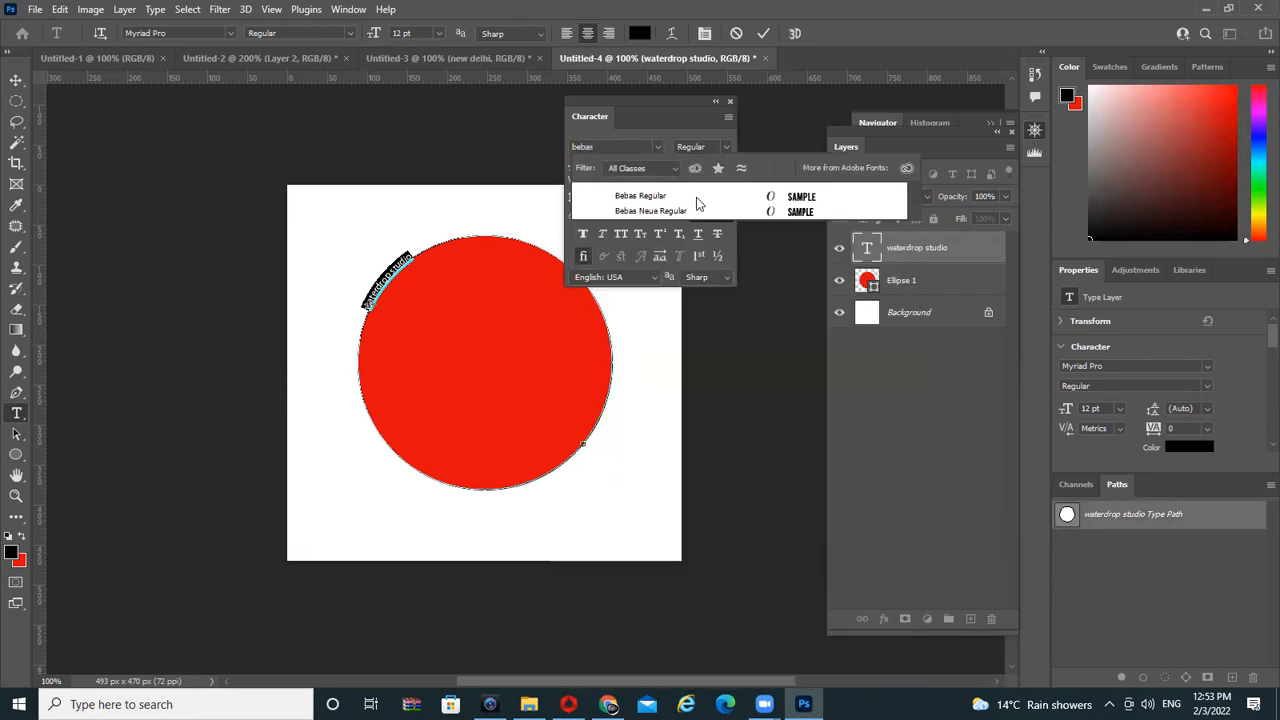
click(773, 212)
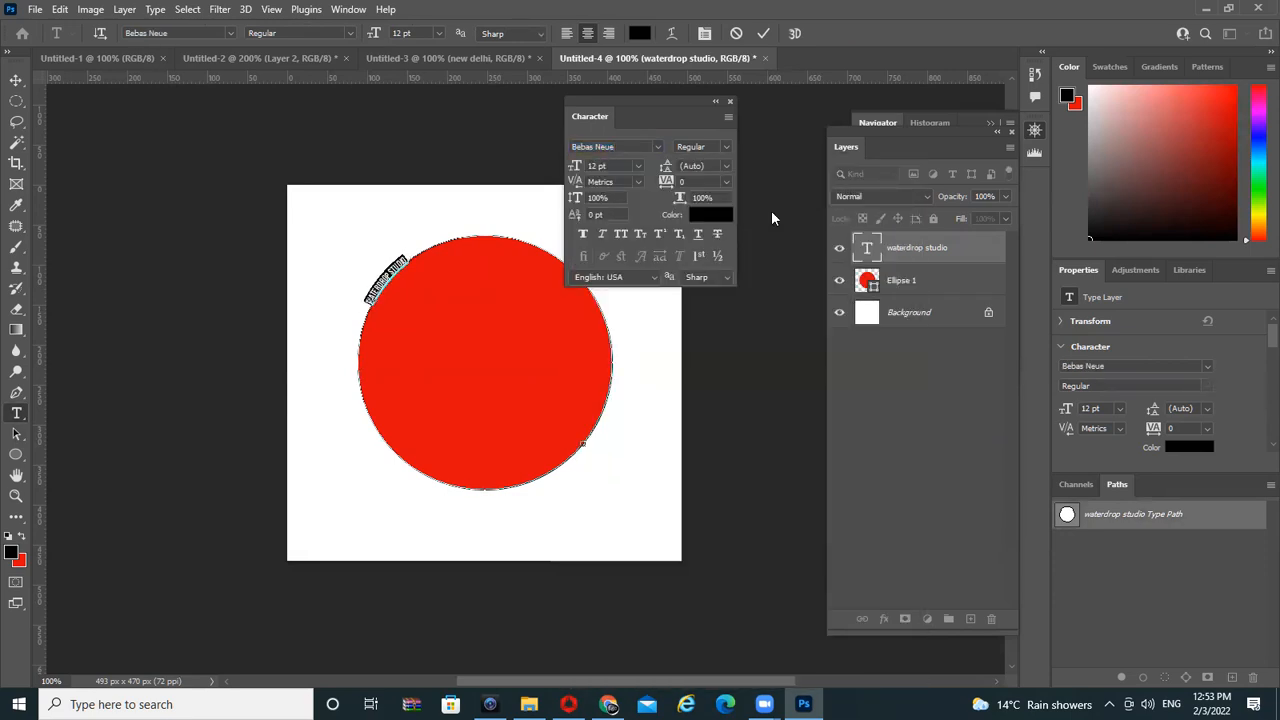
click(638, 166)
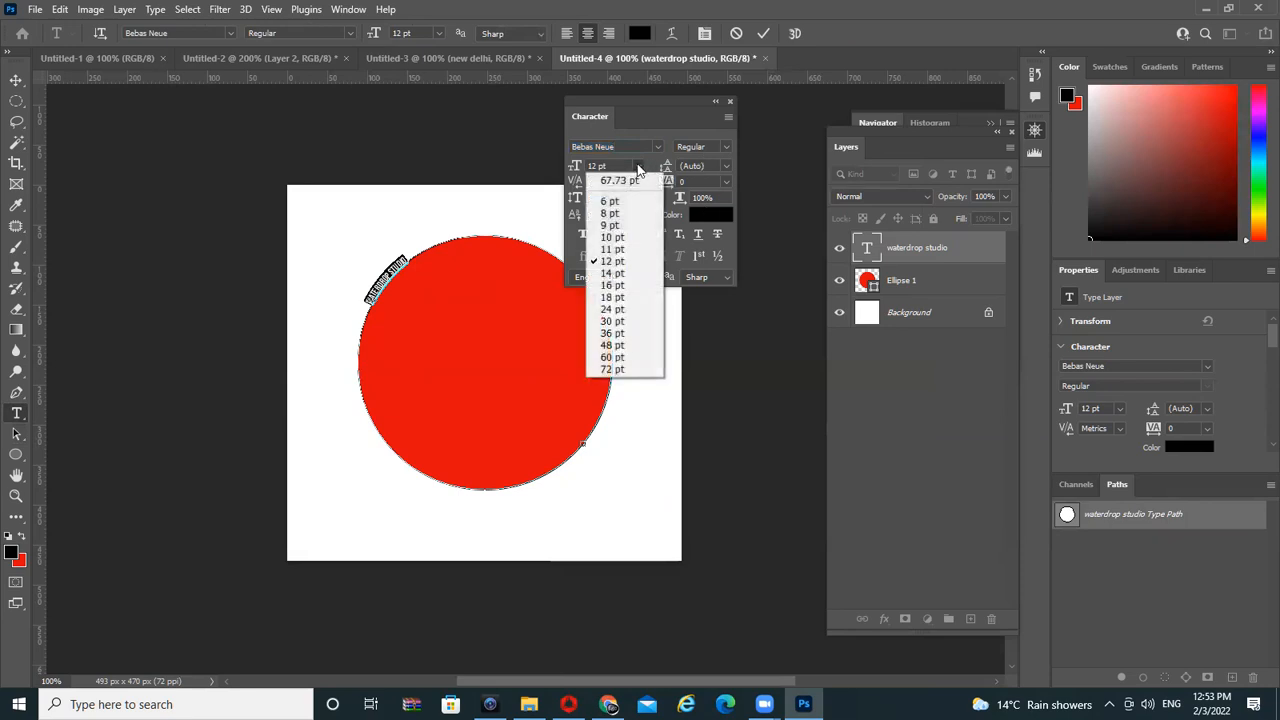
click(611, 346)
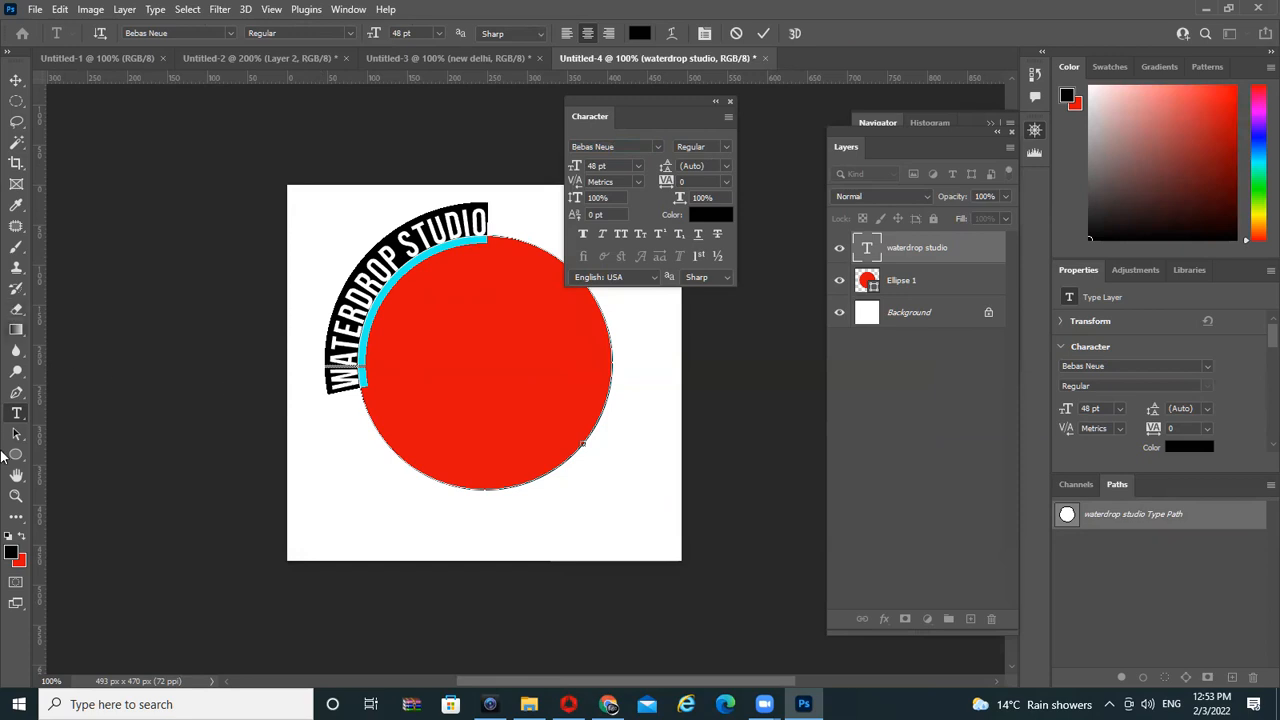
Slide the WATERDROP STUDIO text along its path until it is centred over the top of the circle
click(16, 413)
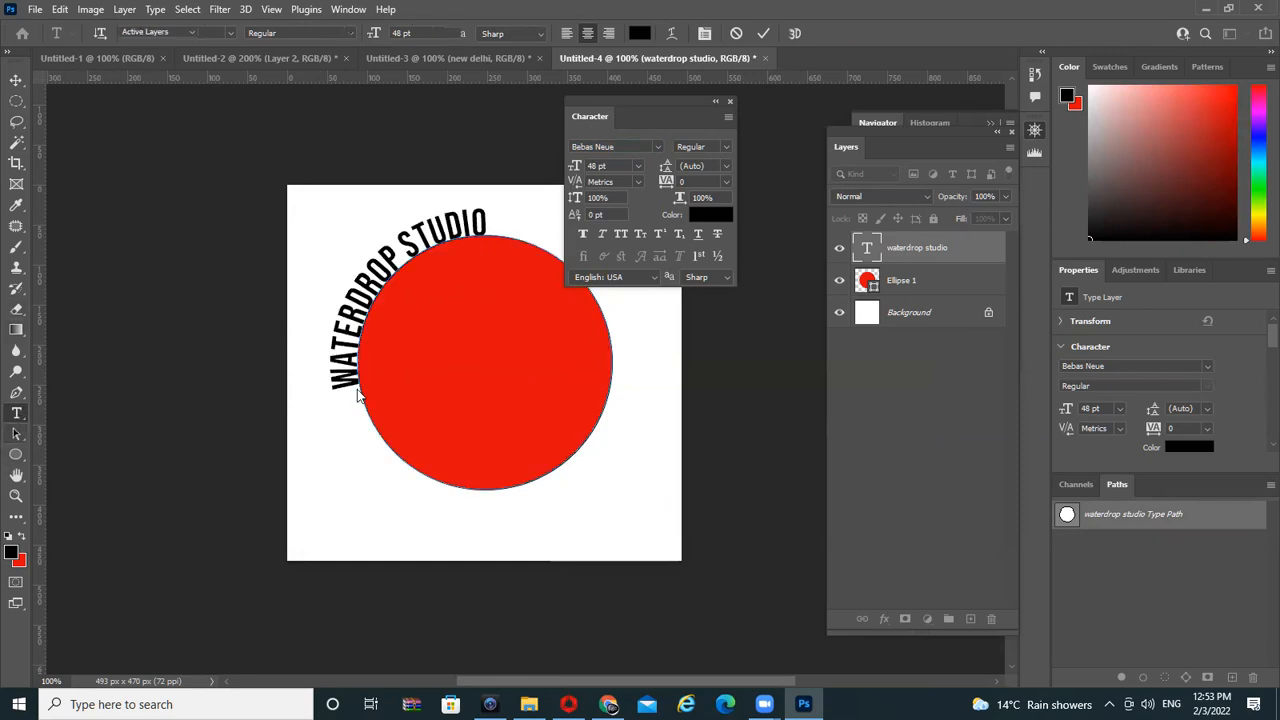
key(a)
mouse_move(340, 392)
mouse_down()
mouse_move(345, 344)
mouse_move(415, 236)
mouse_move(485, 213)
mouse_move(466, 212)
mouse_up()
click(17, 79)
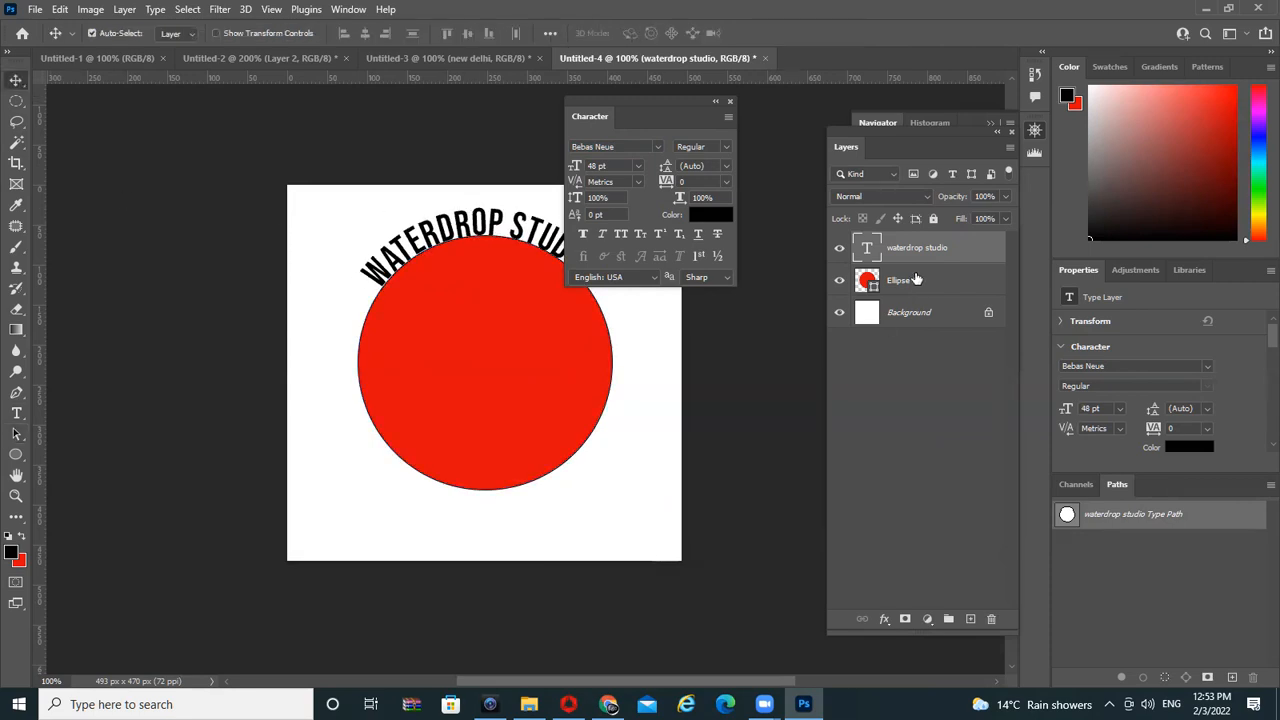
Duplicate the Ellipse 1 layer and rename the copy as 2
click(914, 289)
drag(922, 287, 968, 619)
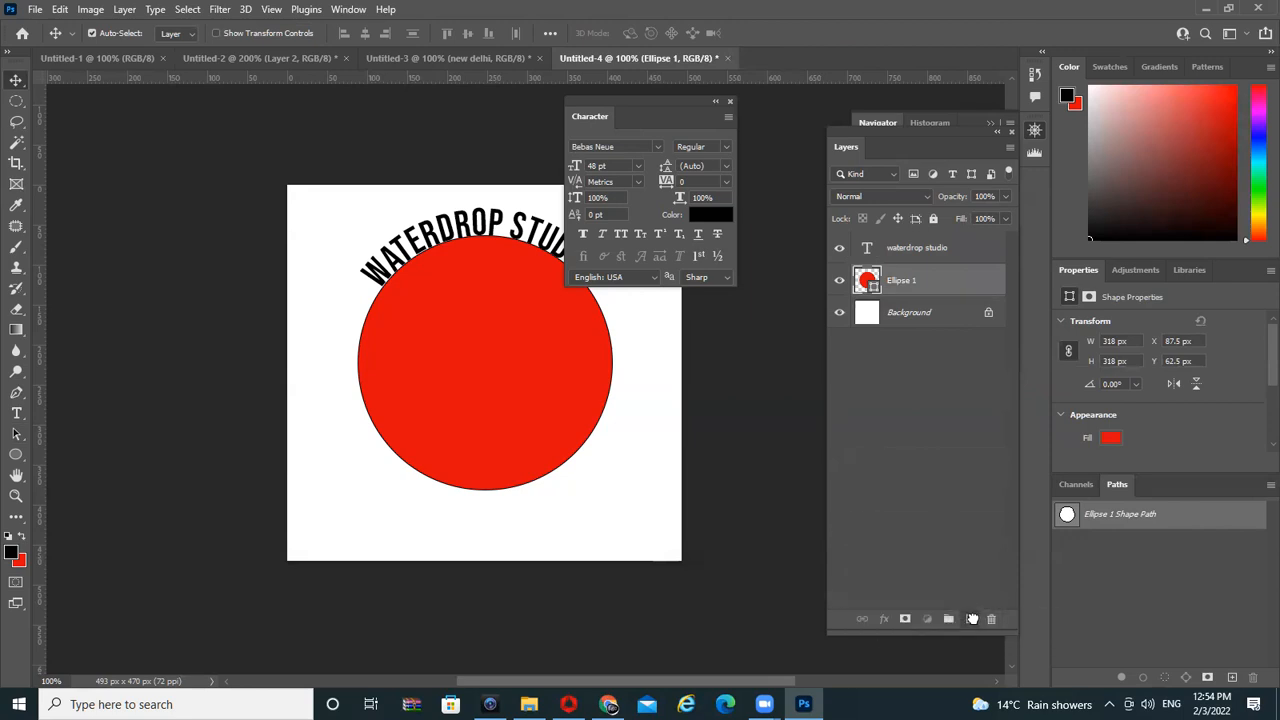
double_click(898, 284)
text(2)
key(Return)
Add the text NEW YORK, USA along the bottom edge of circle layer 2 and commit it
click(16, 413)
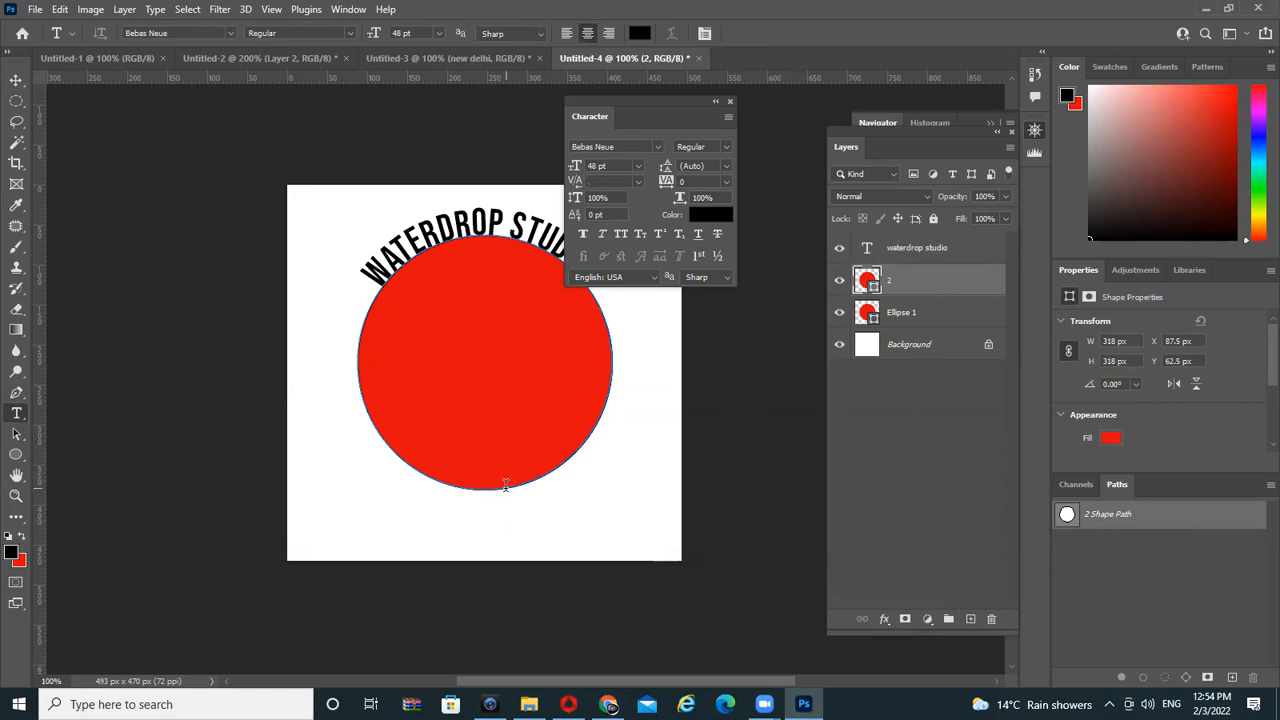
click(505, 485)
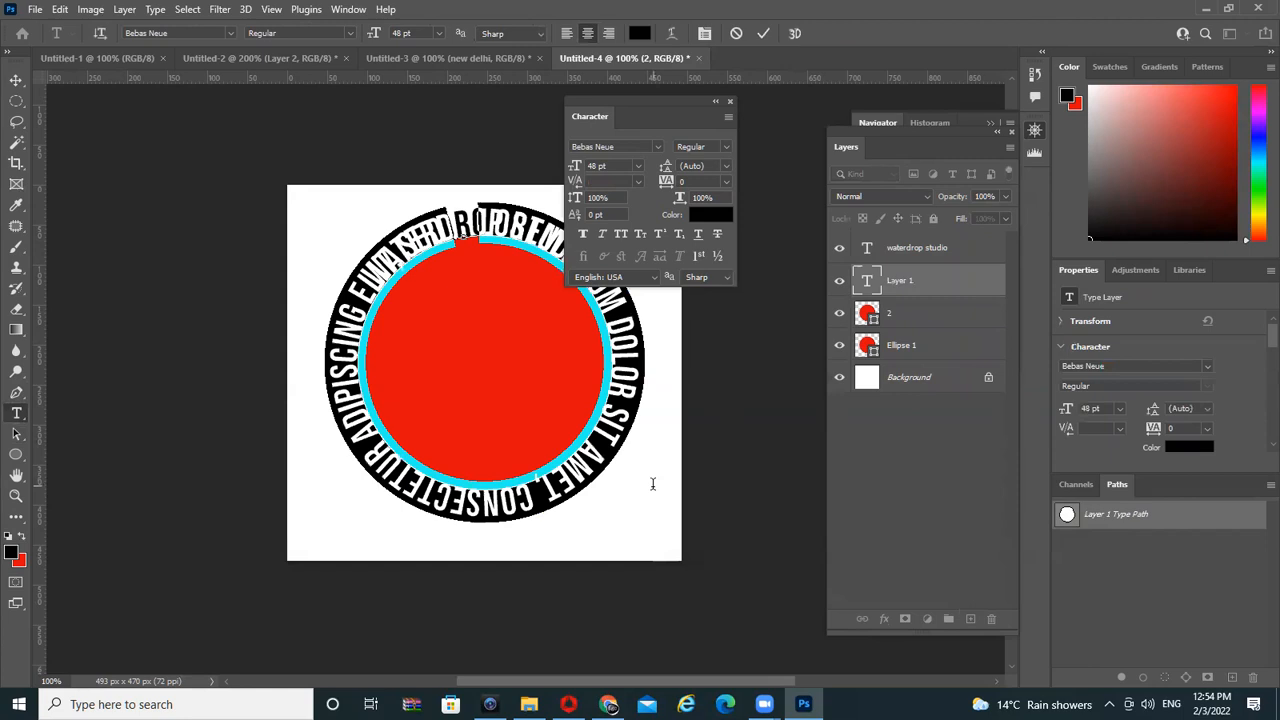
key(ctrl+v)
text(NEW YORK)
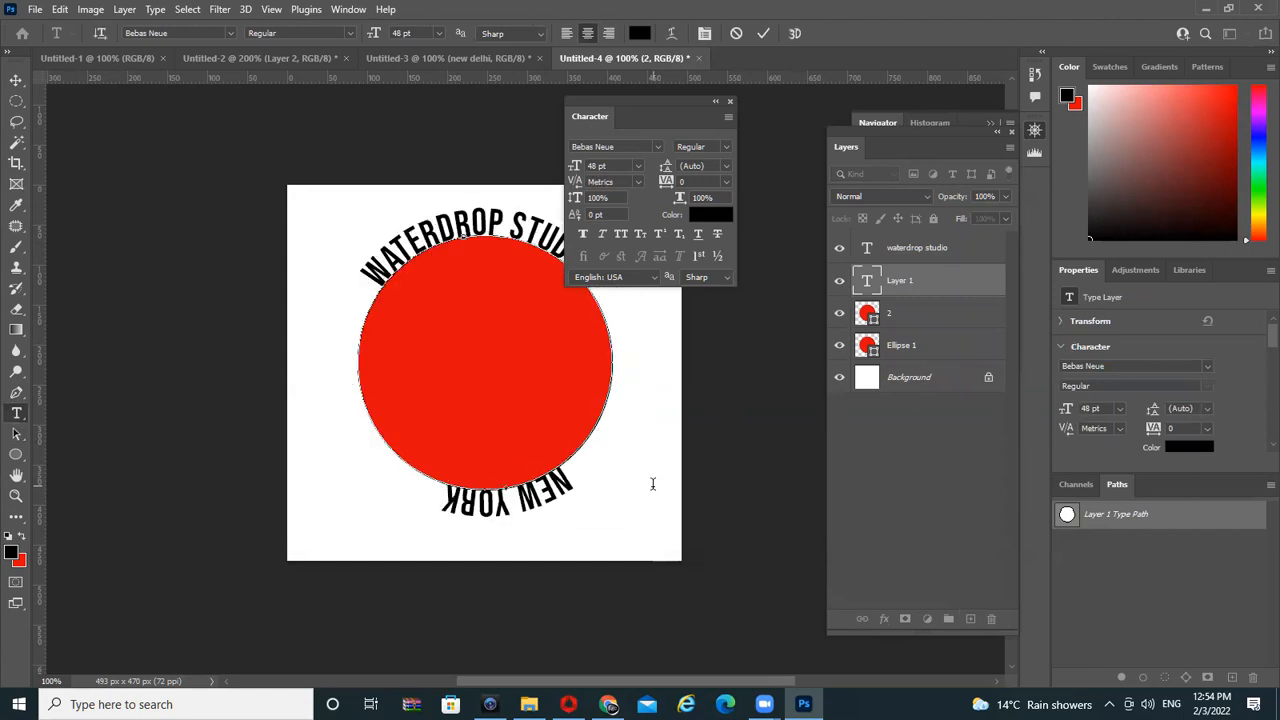
text(, AM)
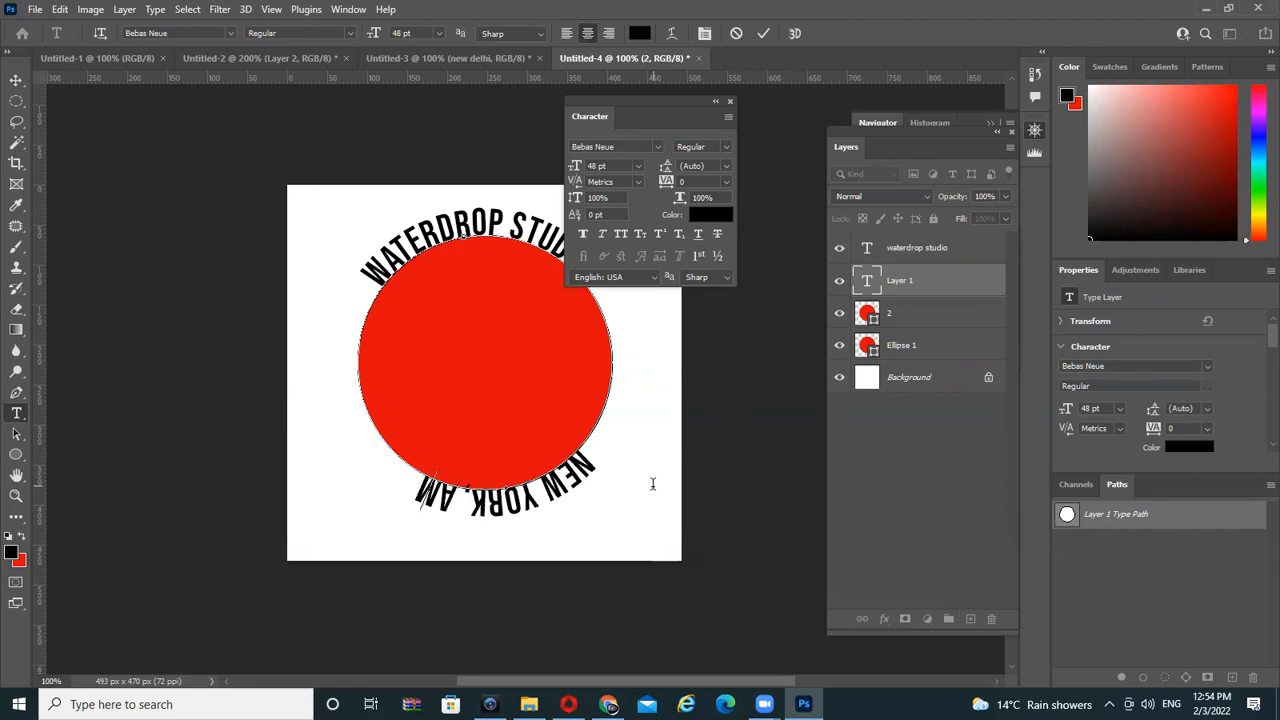
key(BackSpace)
key(BackSpace)
key(BackSpace)
text(USA)
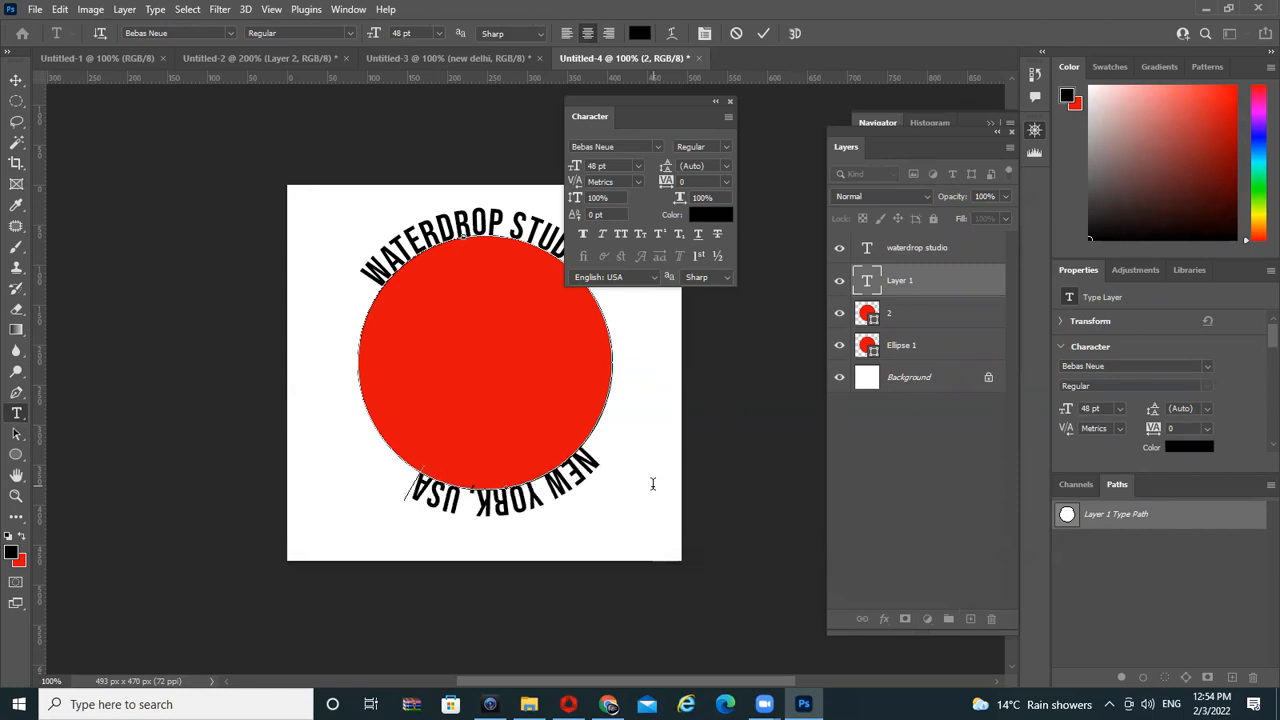
key(ctrl+a)
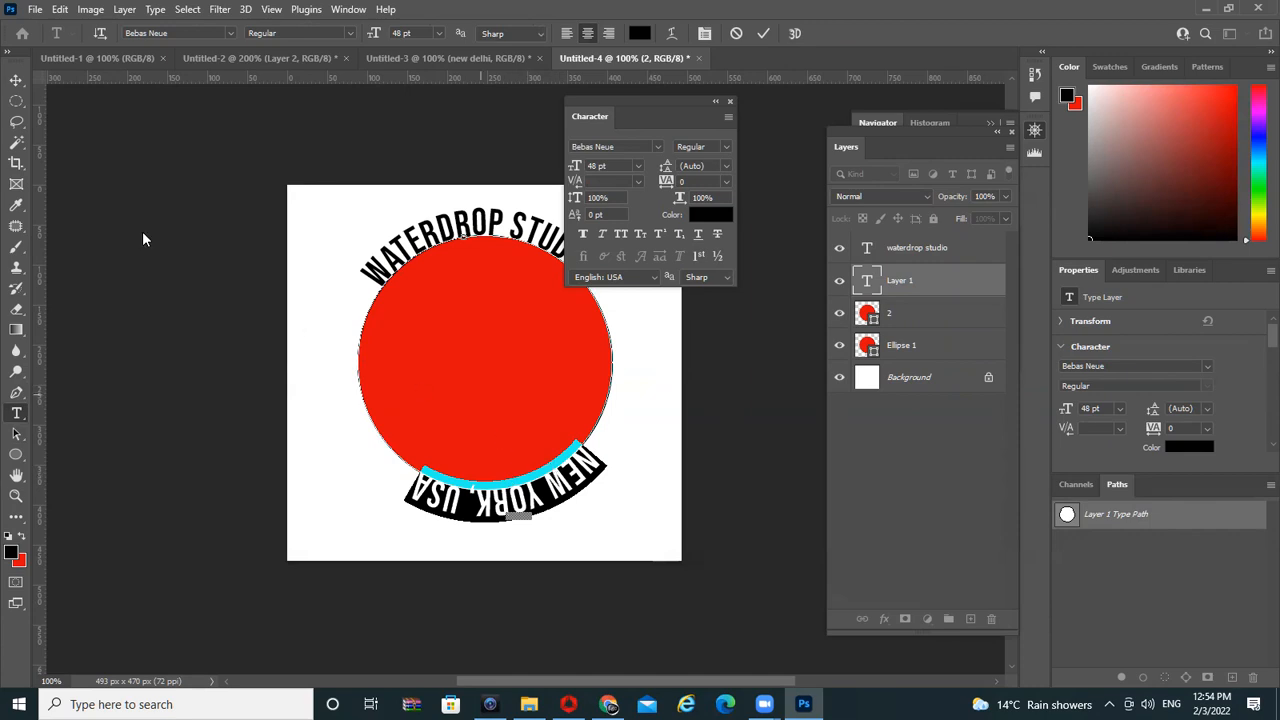
key(ctrl+Return)
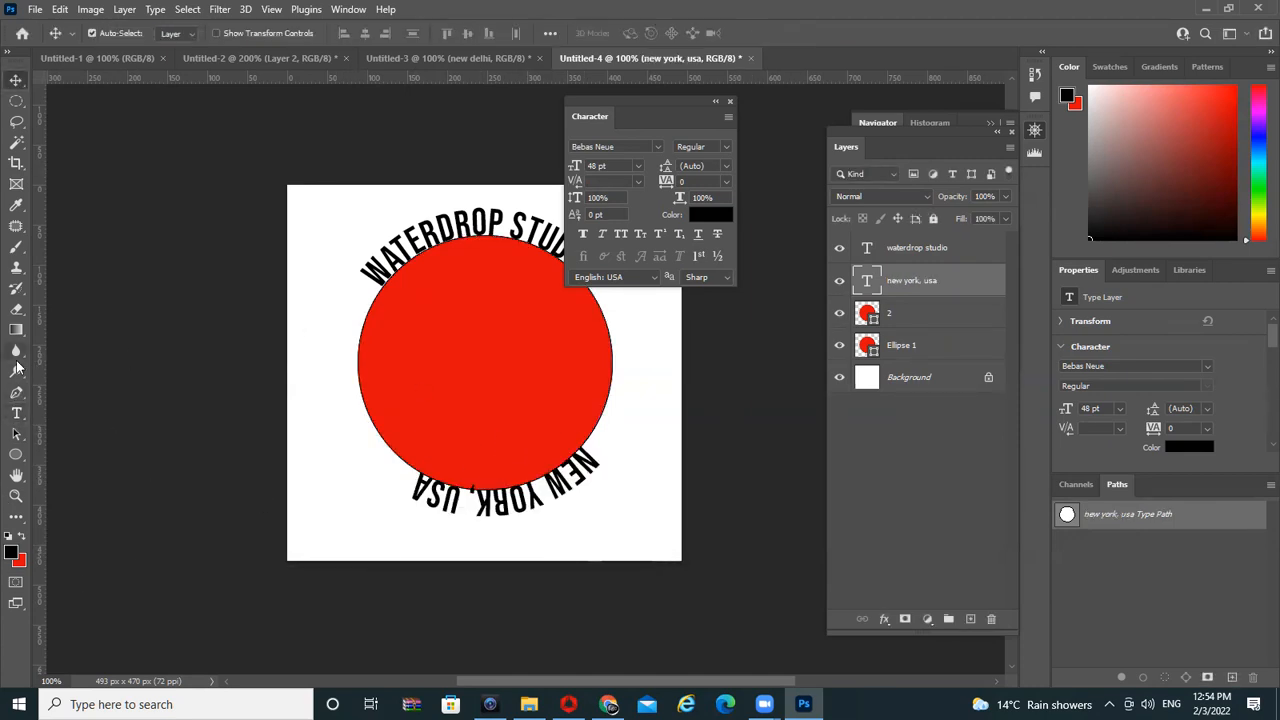
Flip the NEW YORK, USA text inside the circle's path so it reads upright, and set its baseline shift to -35 pt
click(16, 433)
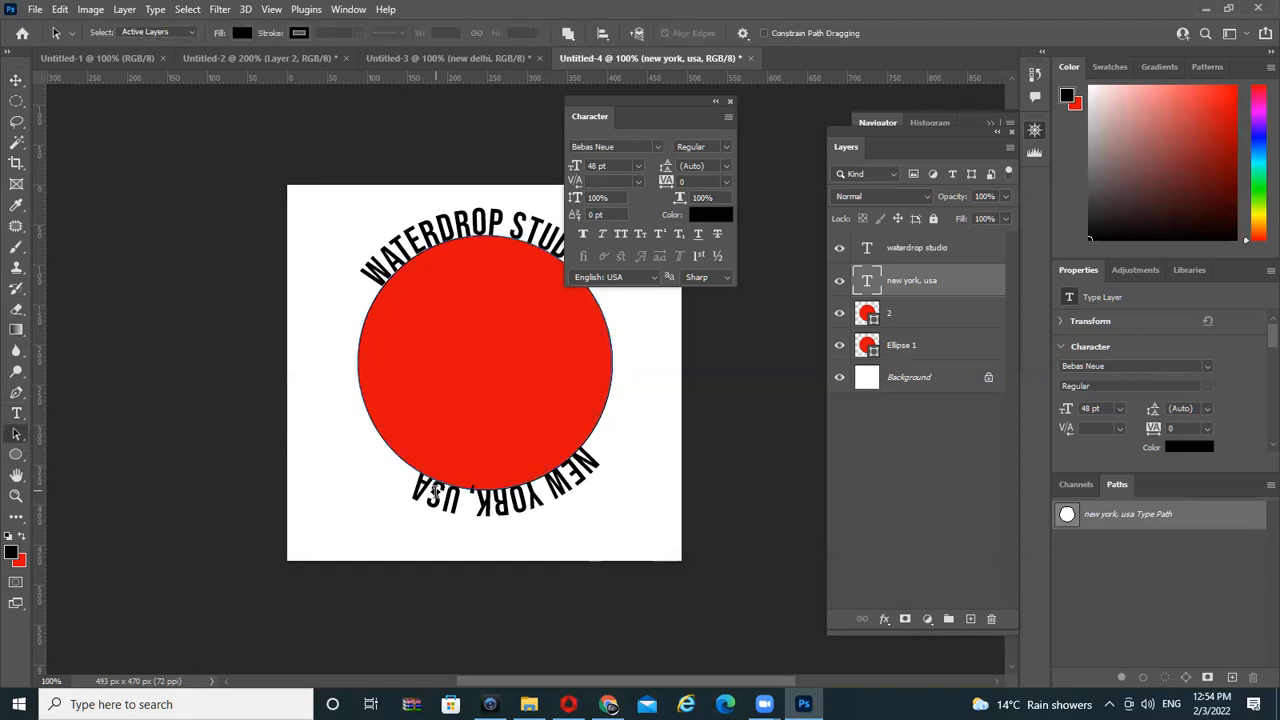
drag(420, 490, 488, 429)
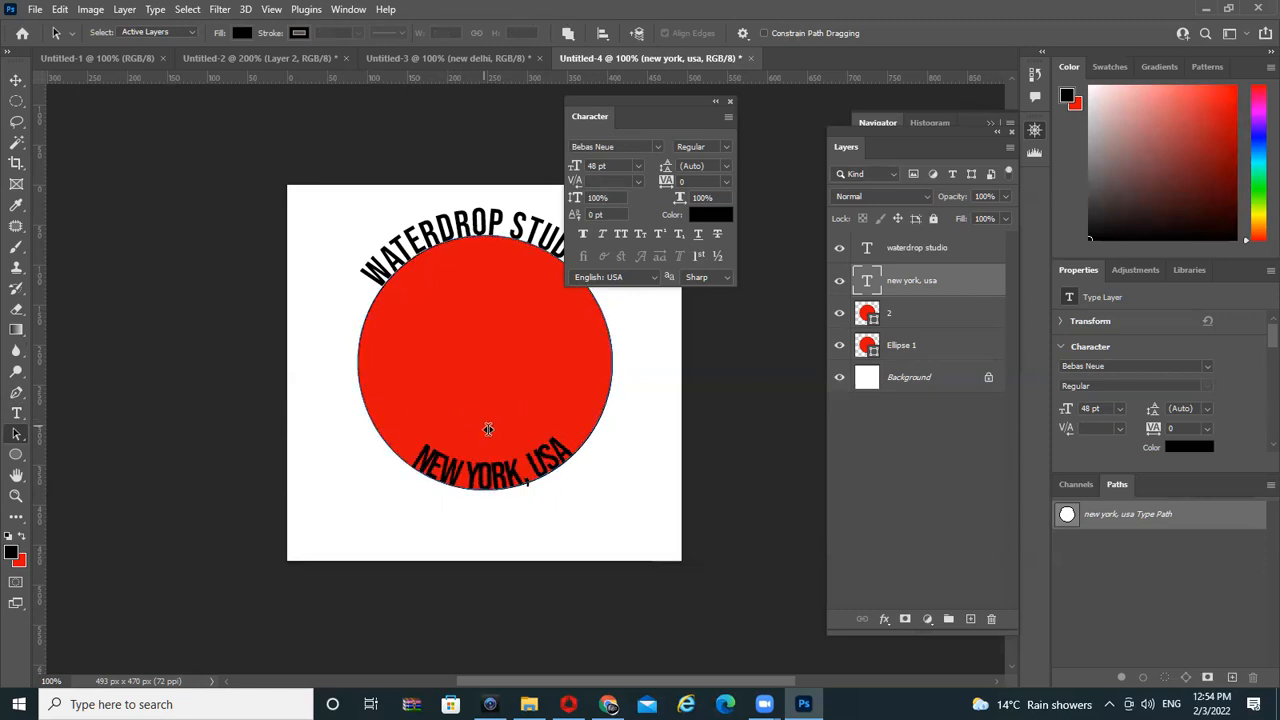
drag(574, 217, 543, 253)
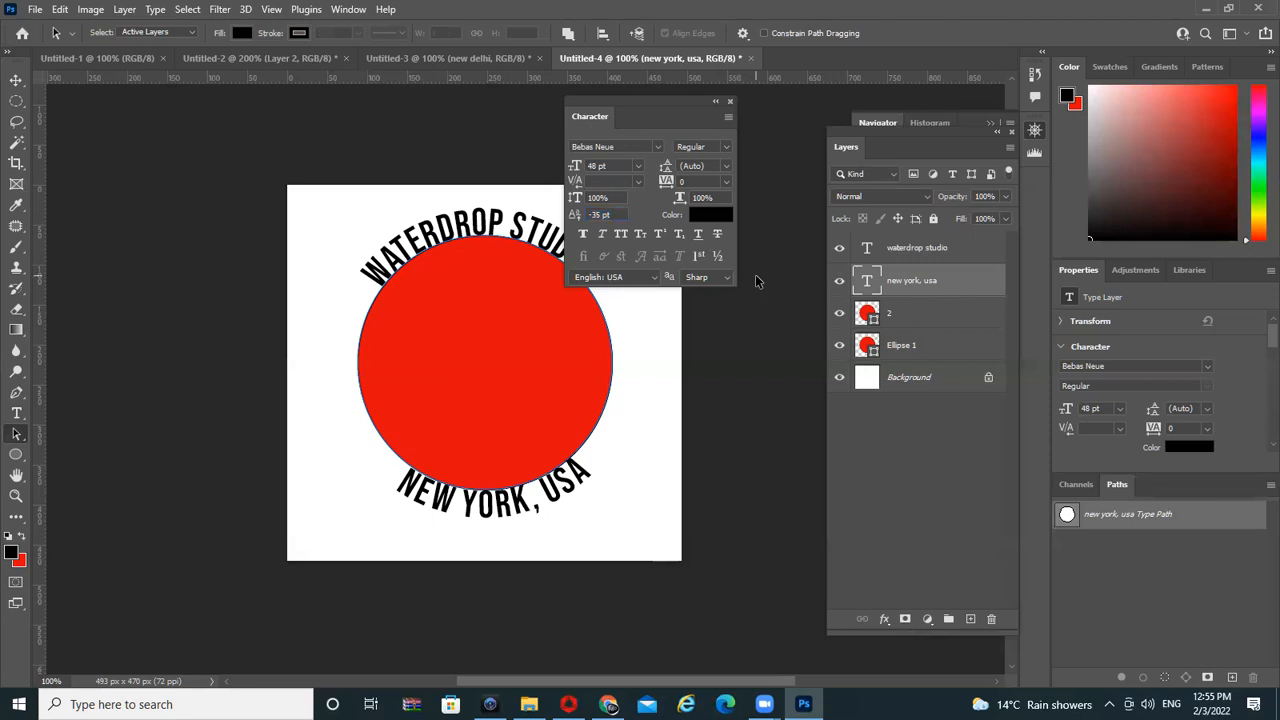
Select the Ellipse 1 layer and fill its circle with black (000000)
click(16, 80)
click(932, 358)
click(14, 555)
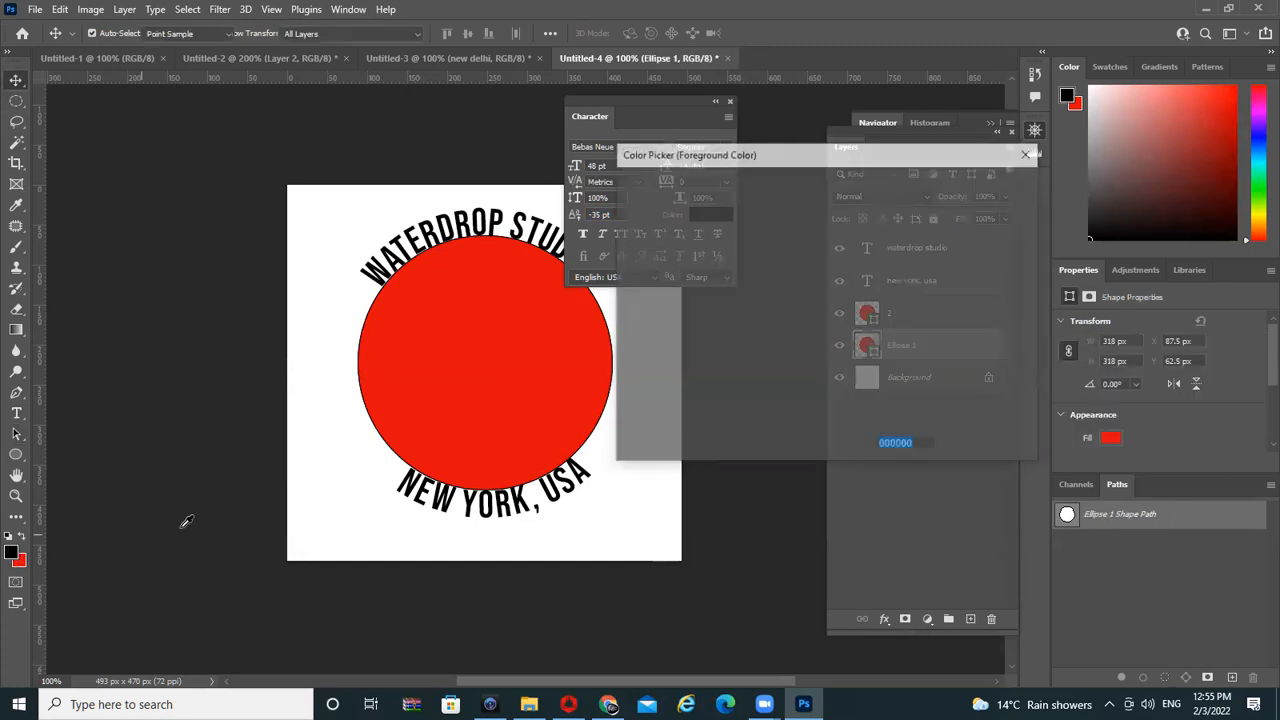
click(843, 255)
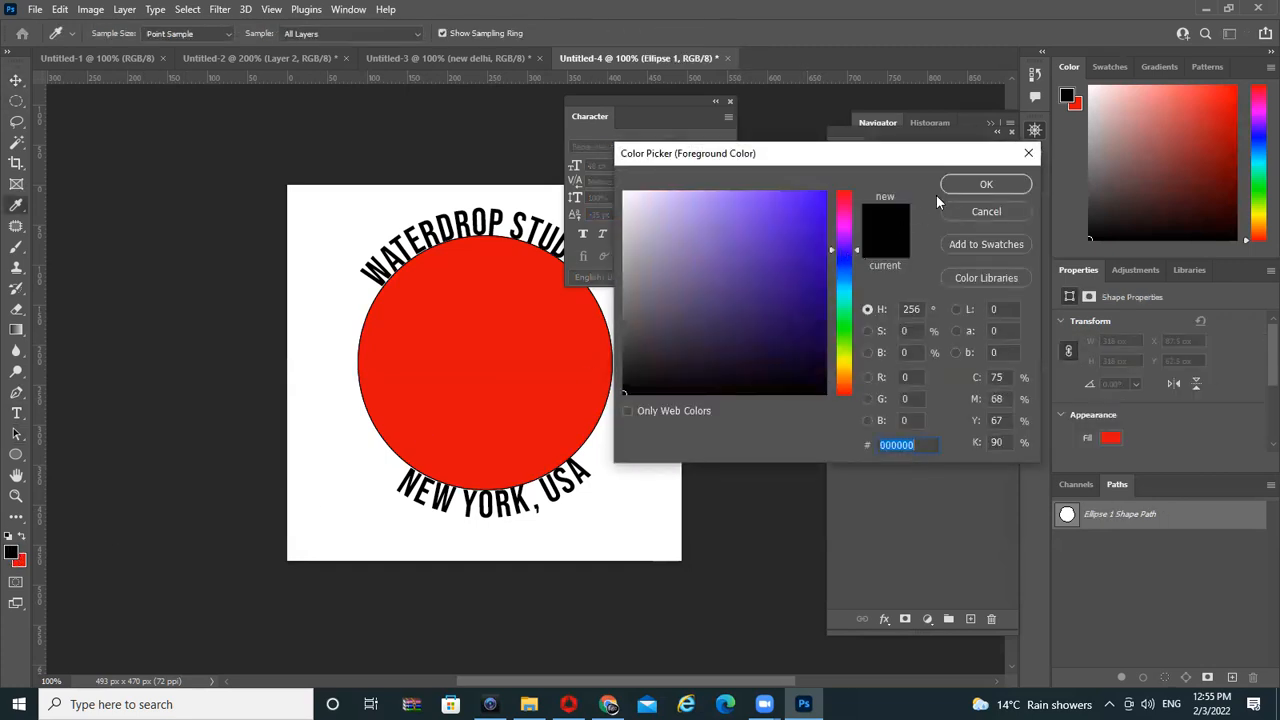
click(986, 184)
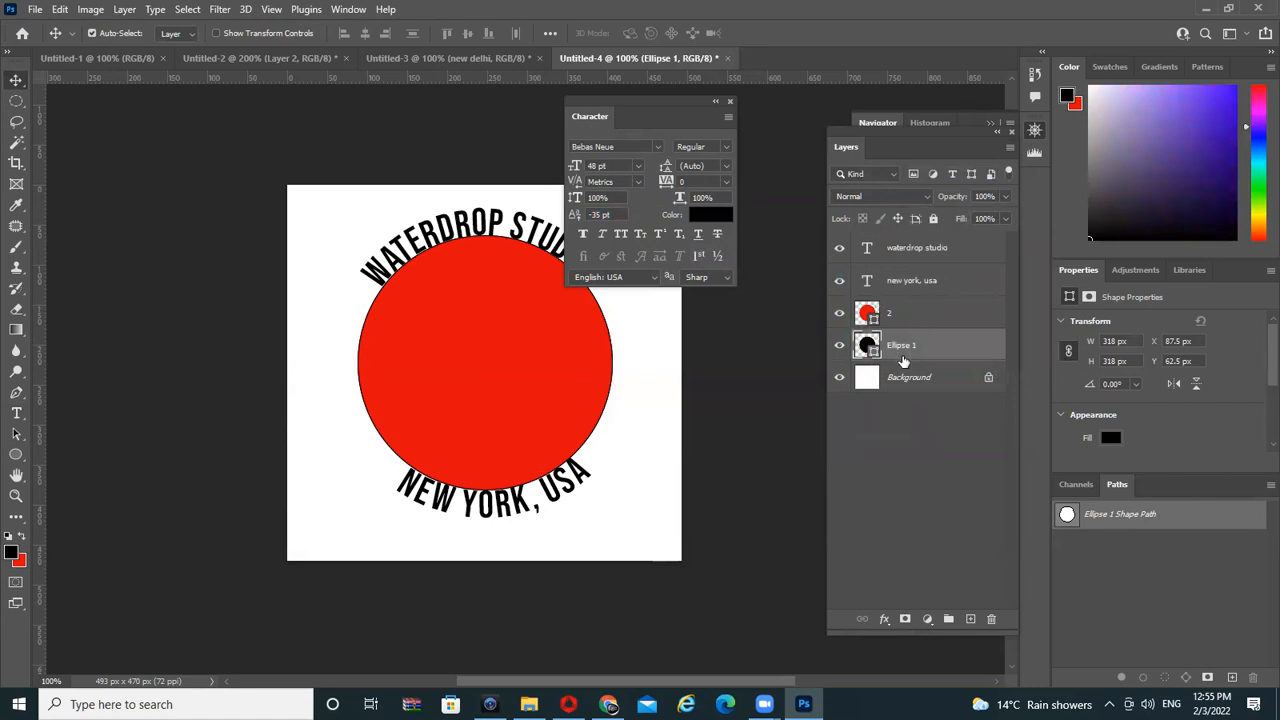
Scale the black Ellipse 1 circle up from its centre to about 433 px in diameter
key(ctrl+t)
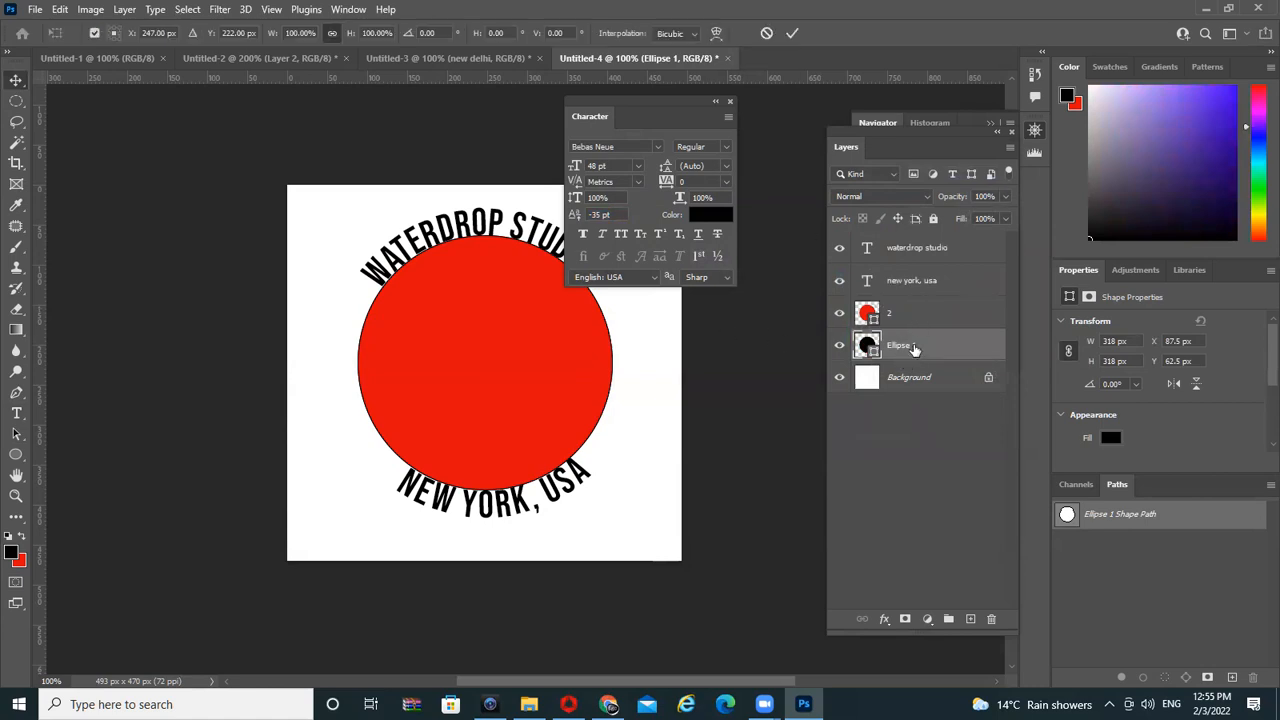
drag(624, 496, 670, 541)
key(Return)
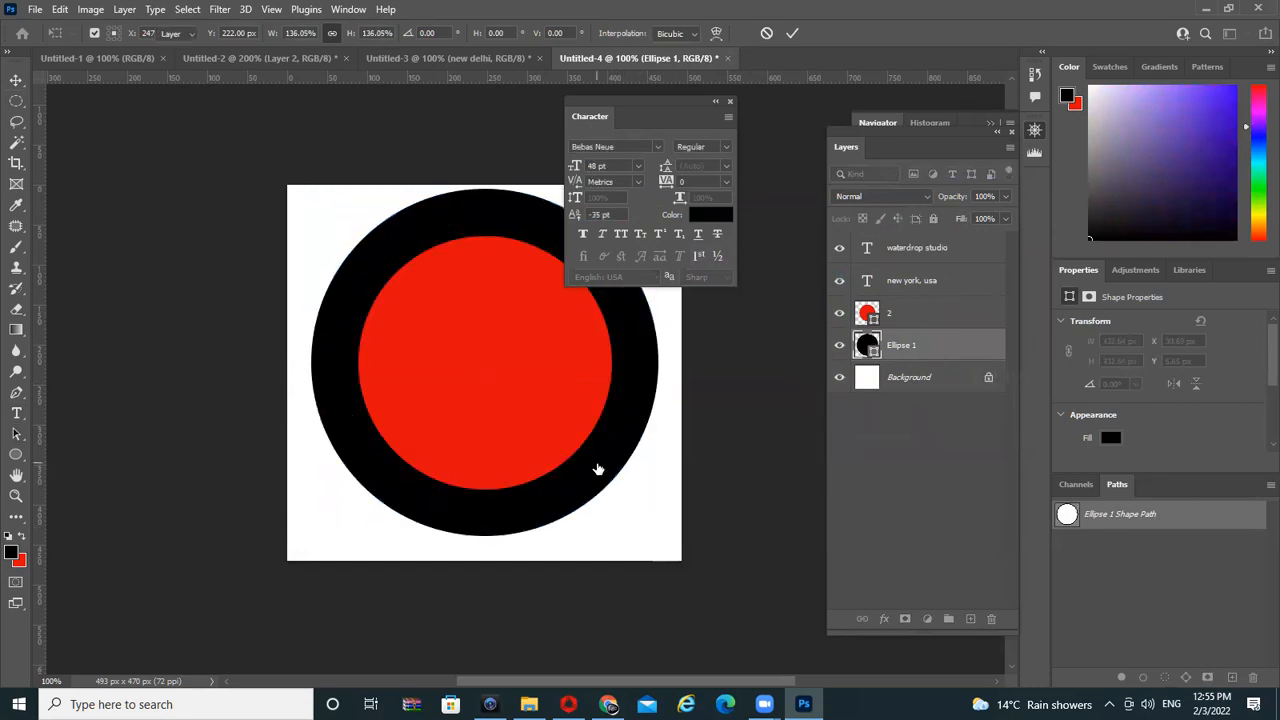
click(12, 552)
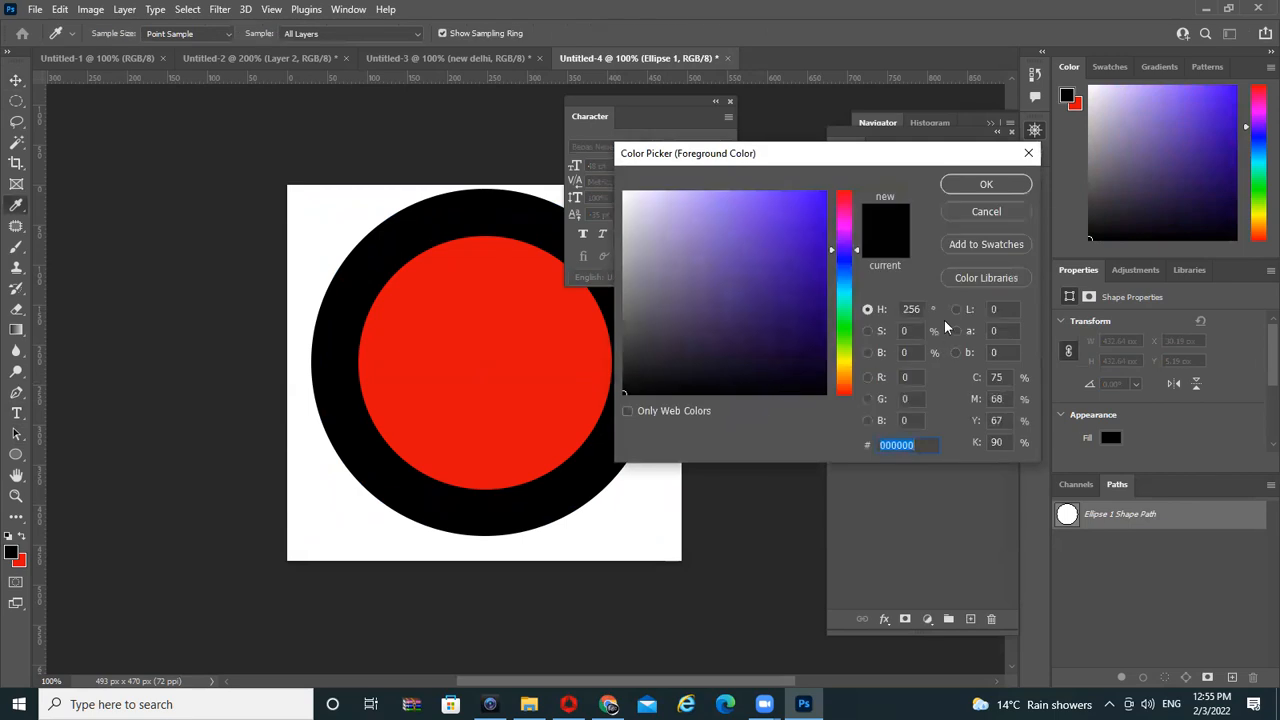
click(985, 212)
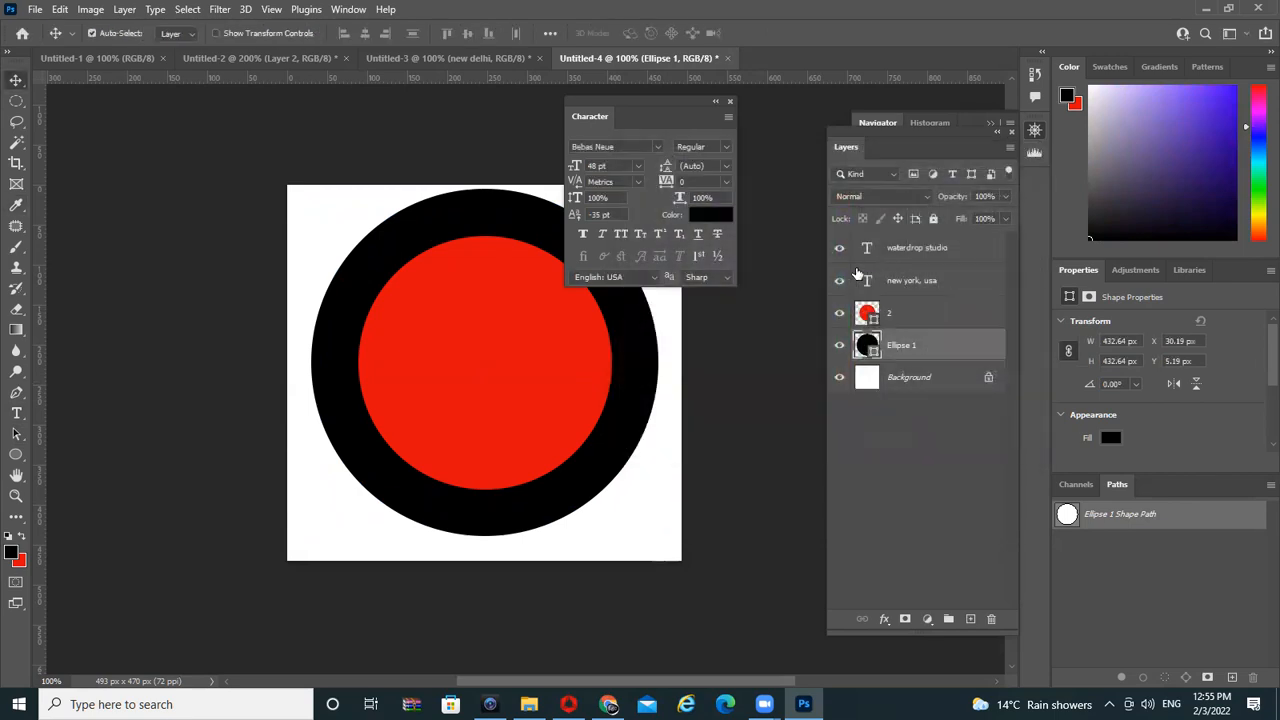
Change the colour of both the WATERDROP STUDIO and NEW YORK, USA texts to near-white f6f4f4
click(940, 252)
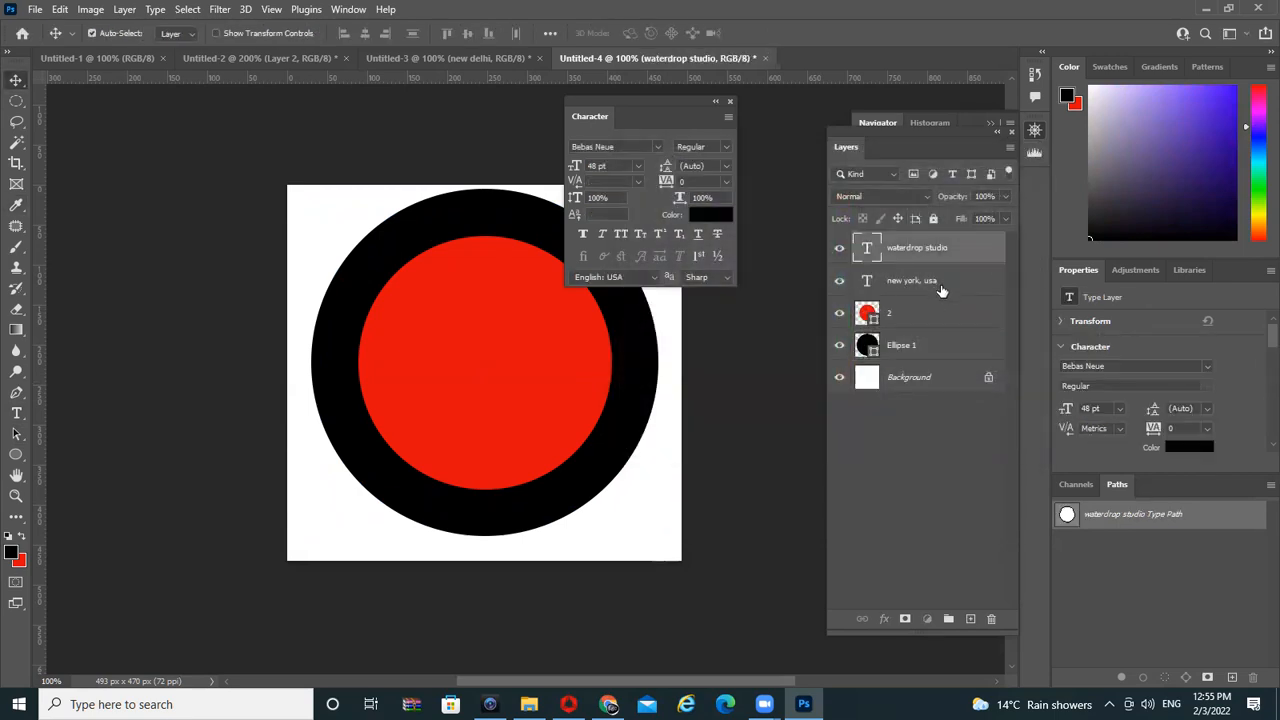
shift+click(932, 289)
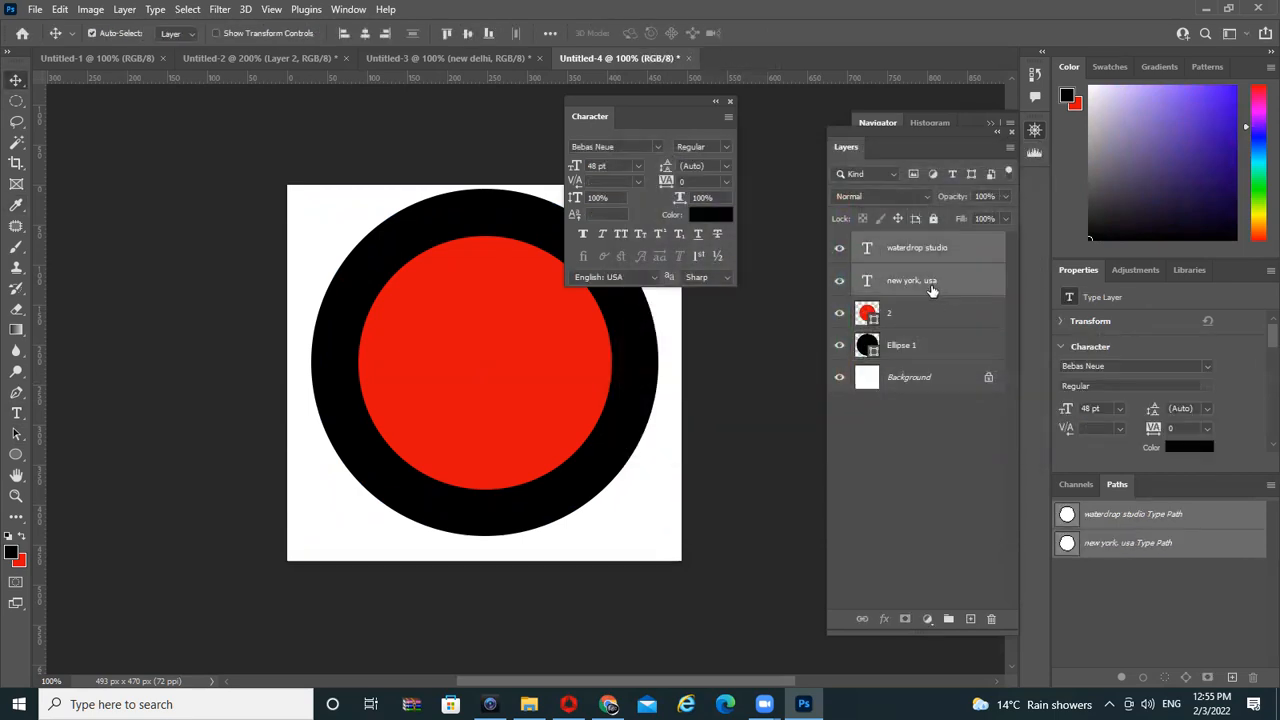
click(718, 216)
drag(626, 194, 639, 198)
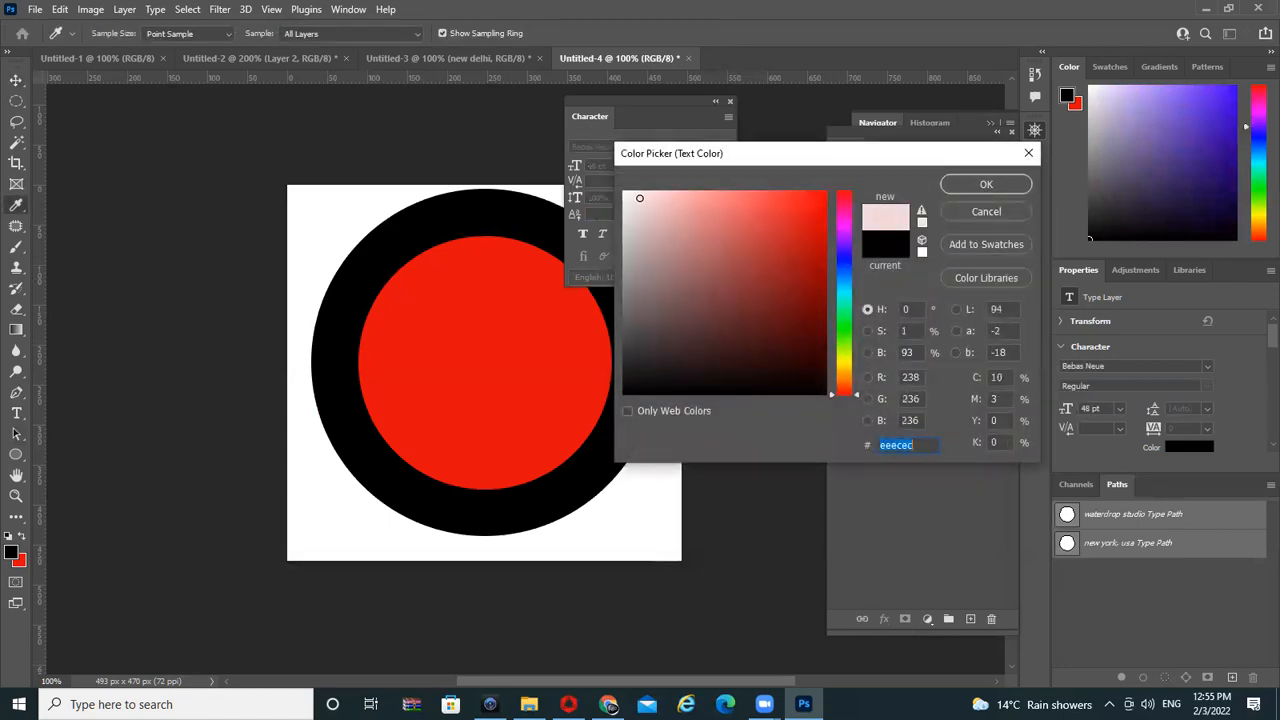
click(624, 197)
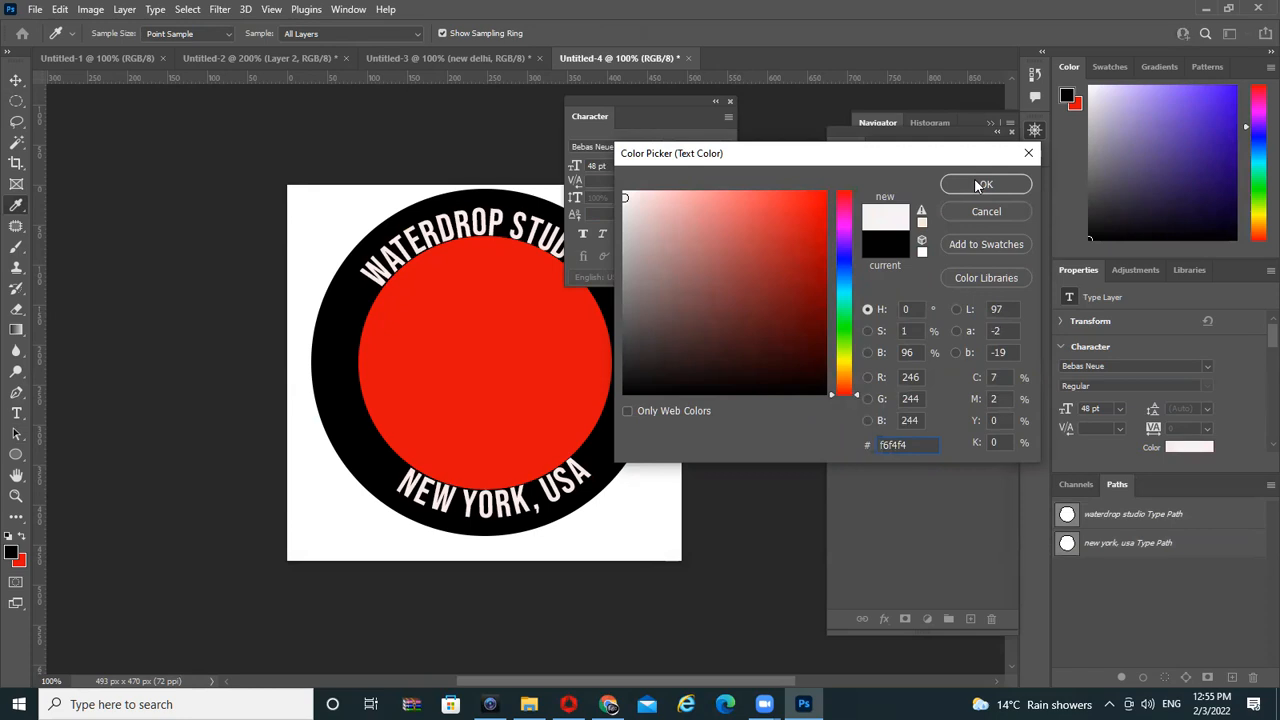
click(980, 186)
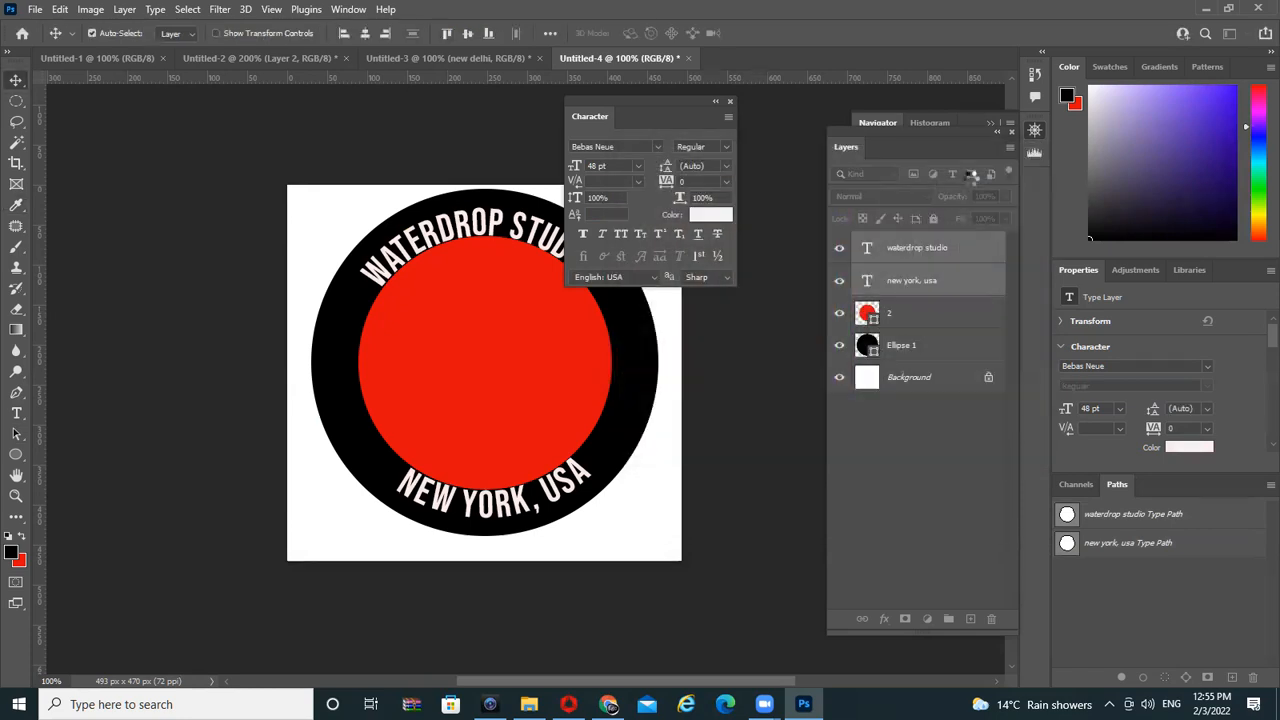
Shrink the red circle on layer 2 about its centre to about 288 px in diameter
click(926, 328)
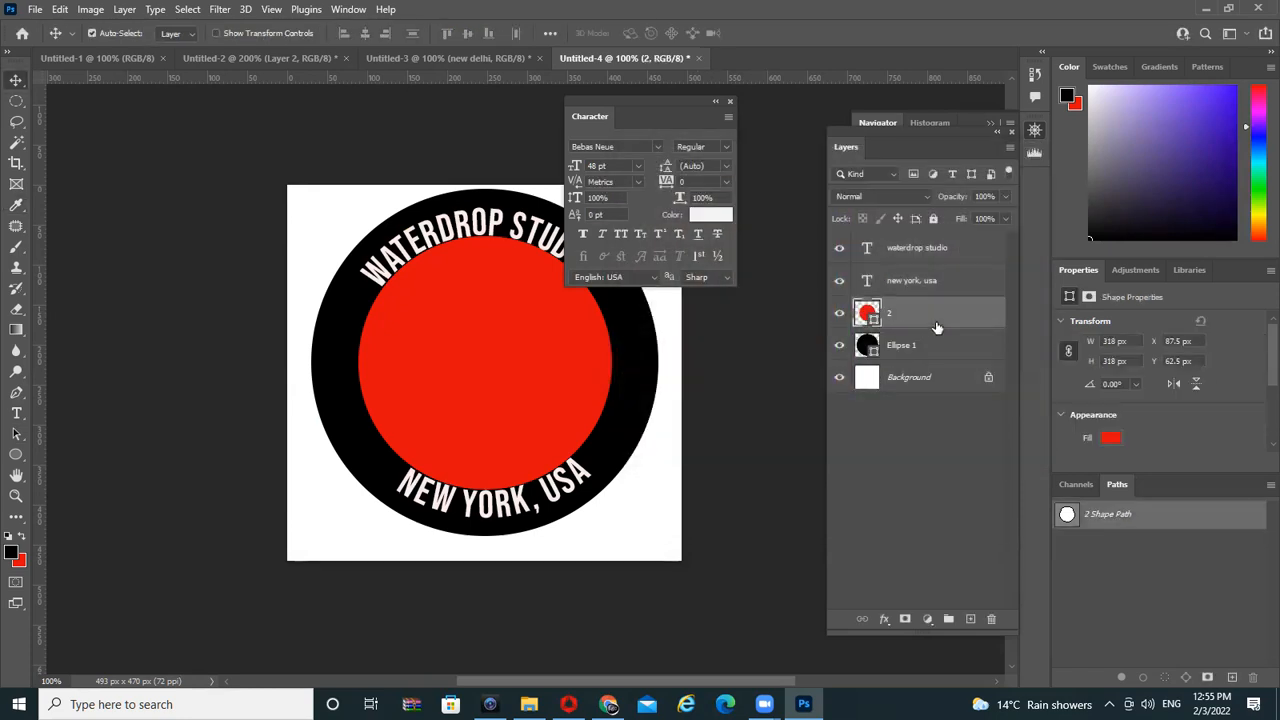
key(ctrl+t)
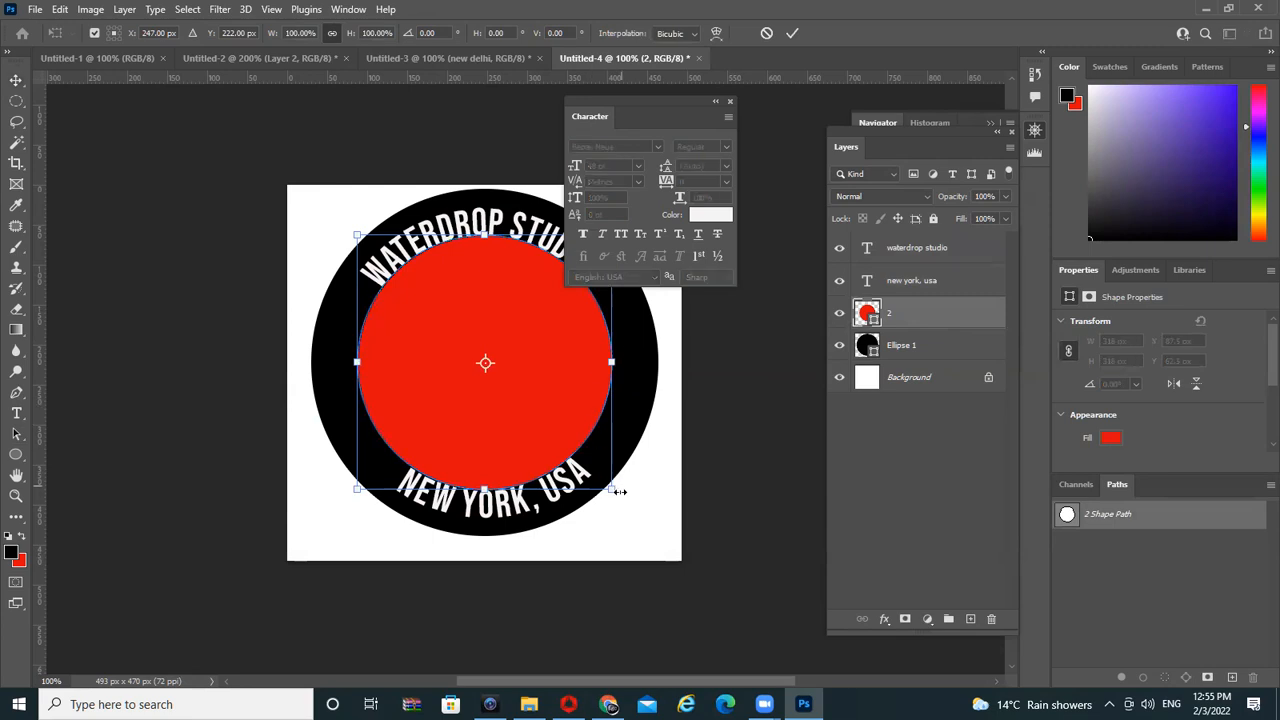
drag(613, 490, 607, 485)
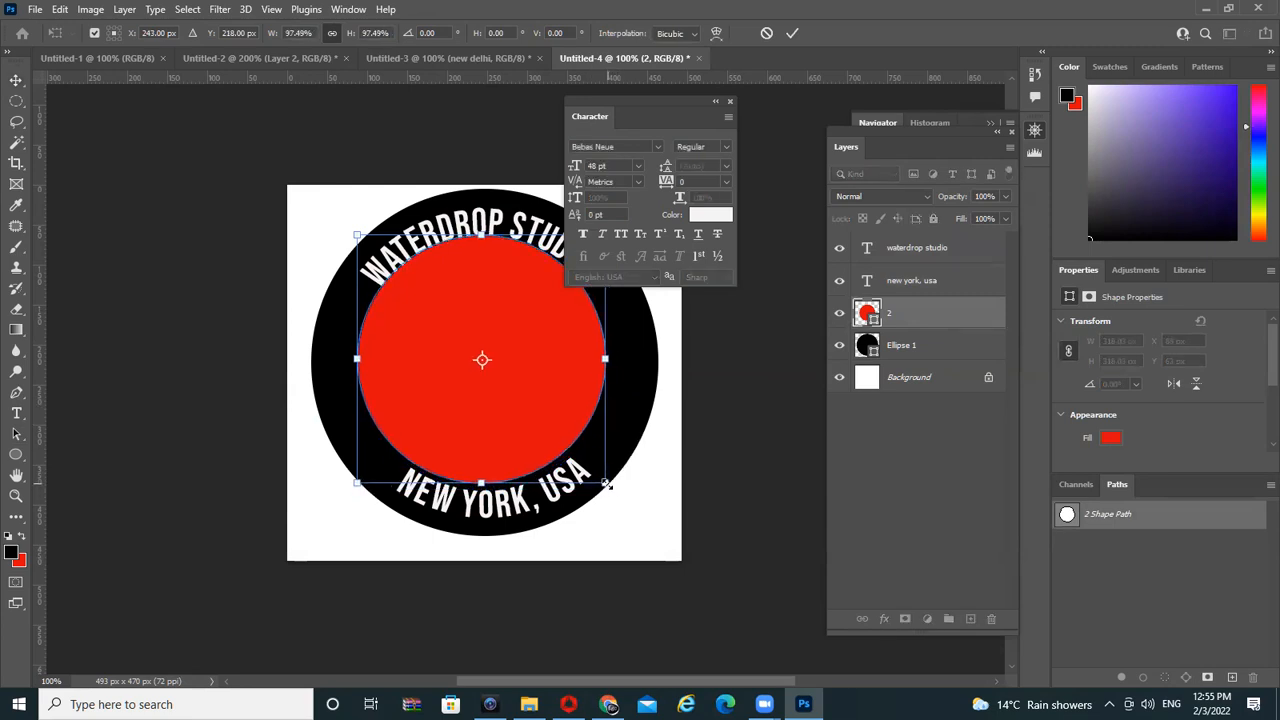
key(ctrl+z)
drag(612, 488, 599, 479)
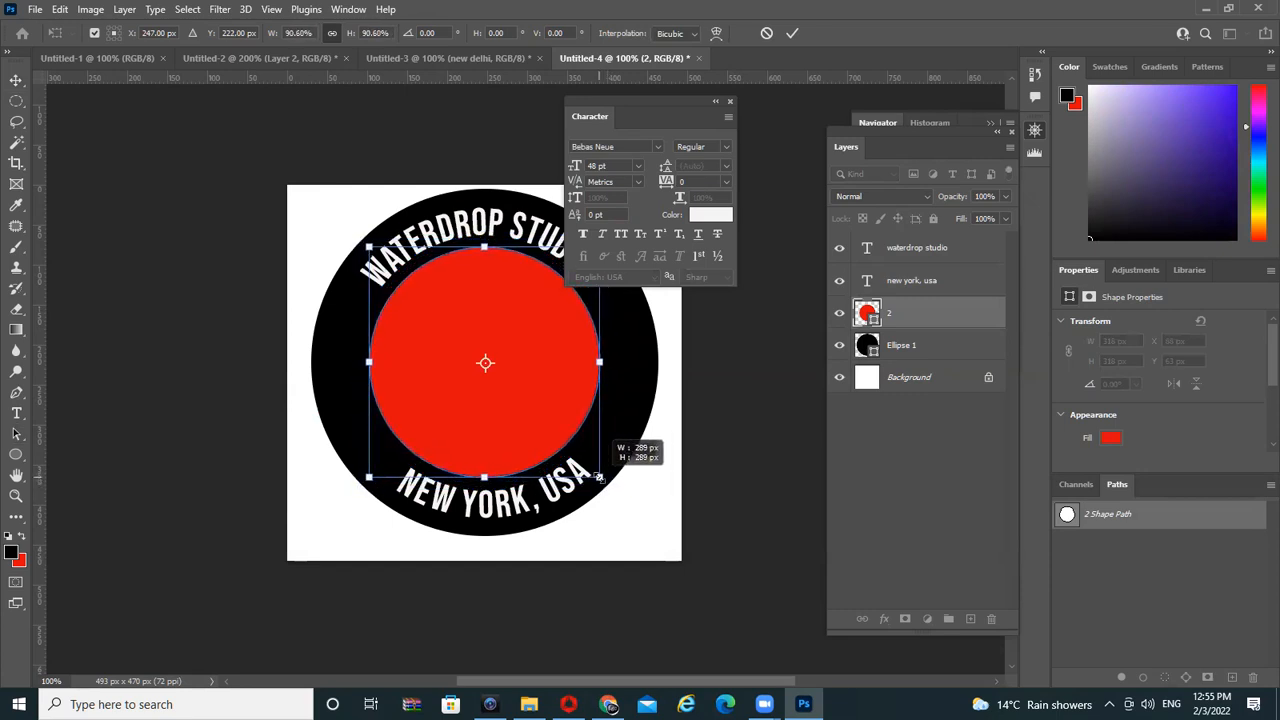
key(Return)
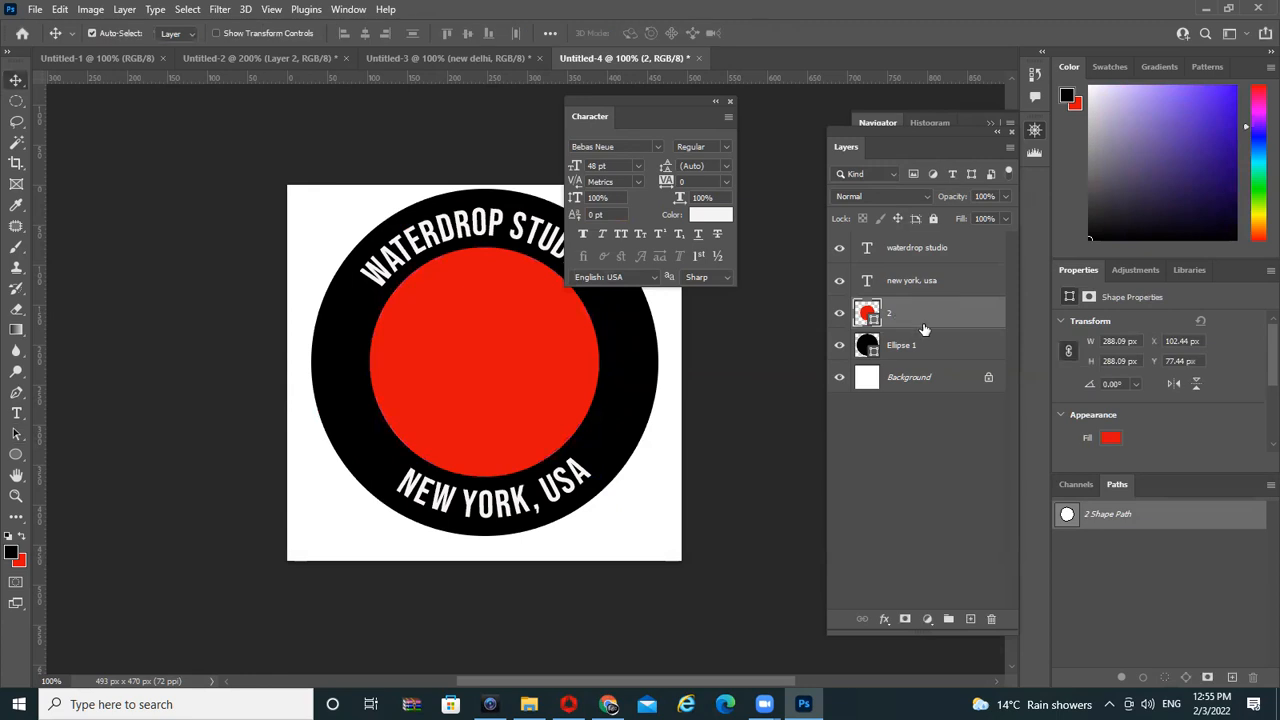
Restore the default colours, swap them, and fill the circle on layer 2 with white
key(d)
key(x)
key(alt+BackSpace)
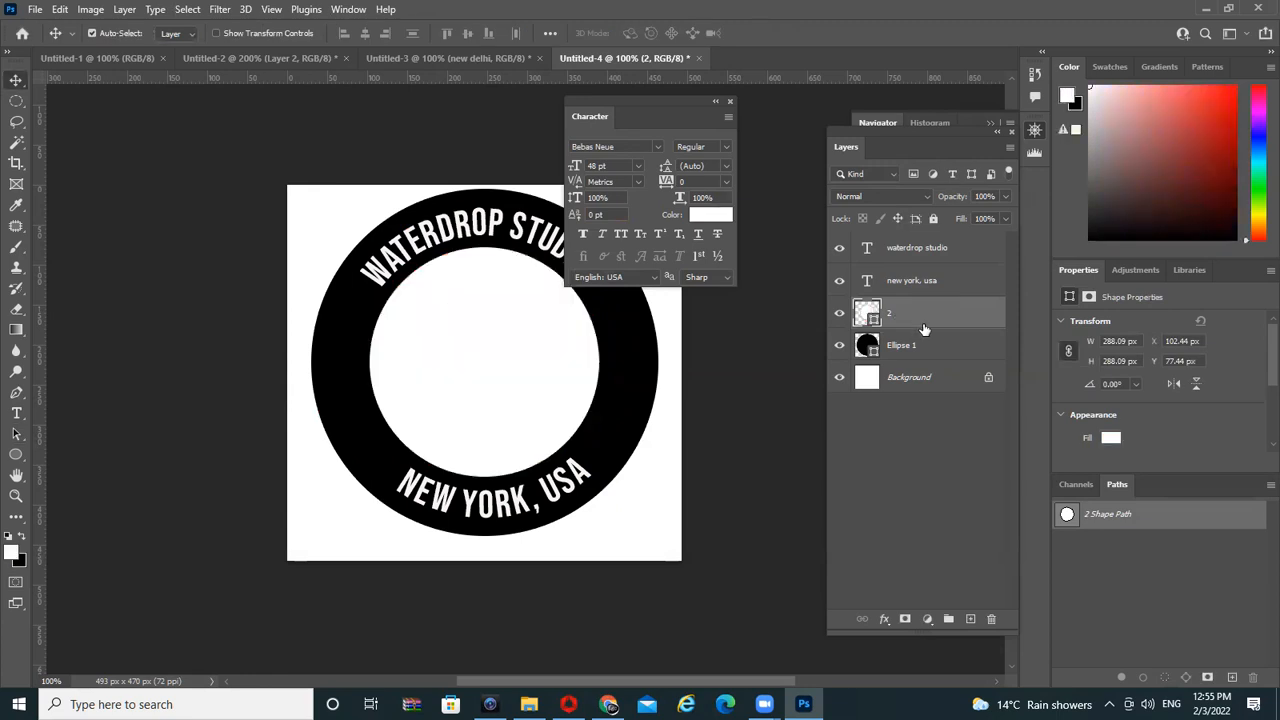
Delete both text layers and both circle layers, leaving only the background
click(931, 248)
shift+click(939, 346)
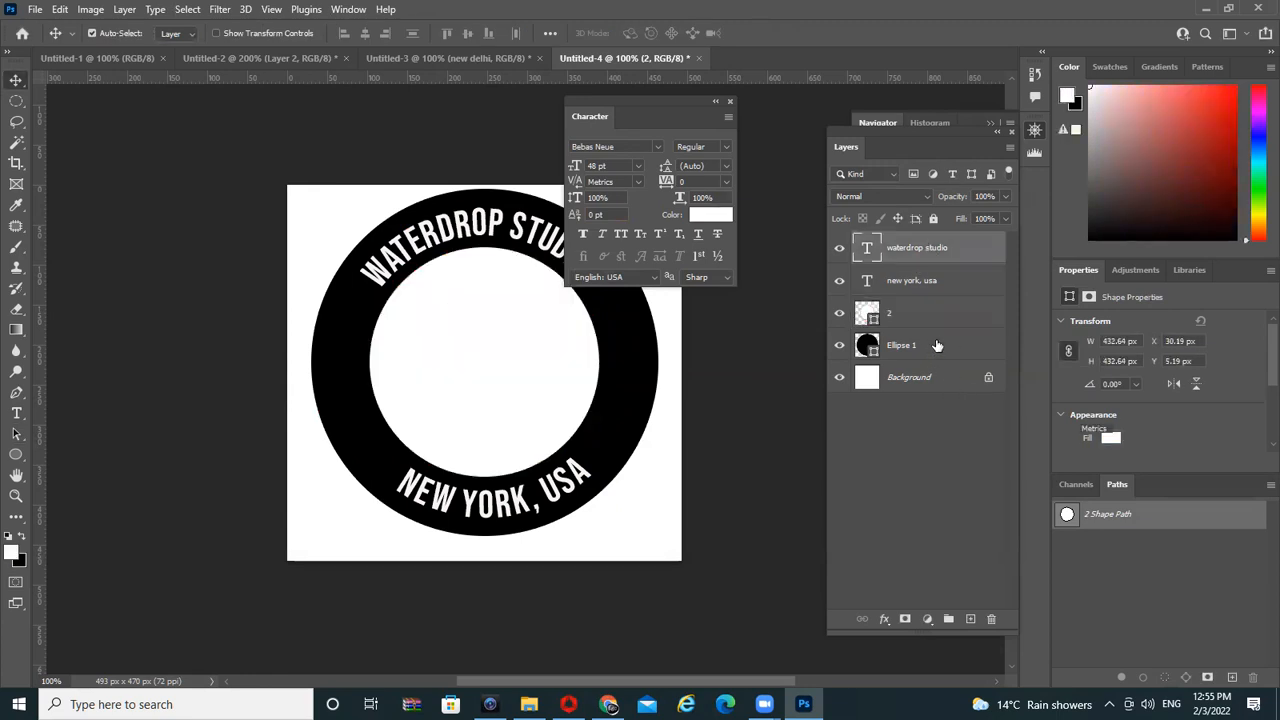
click(937, 345)
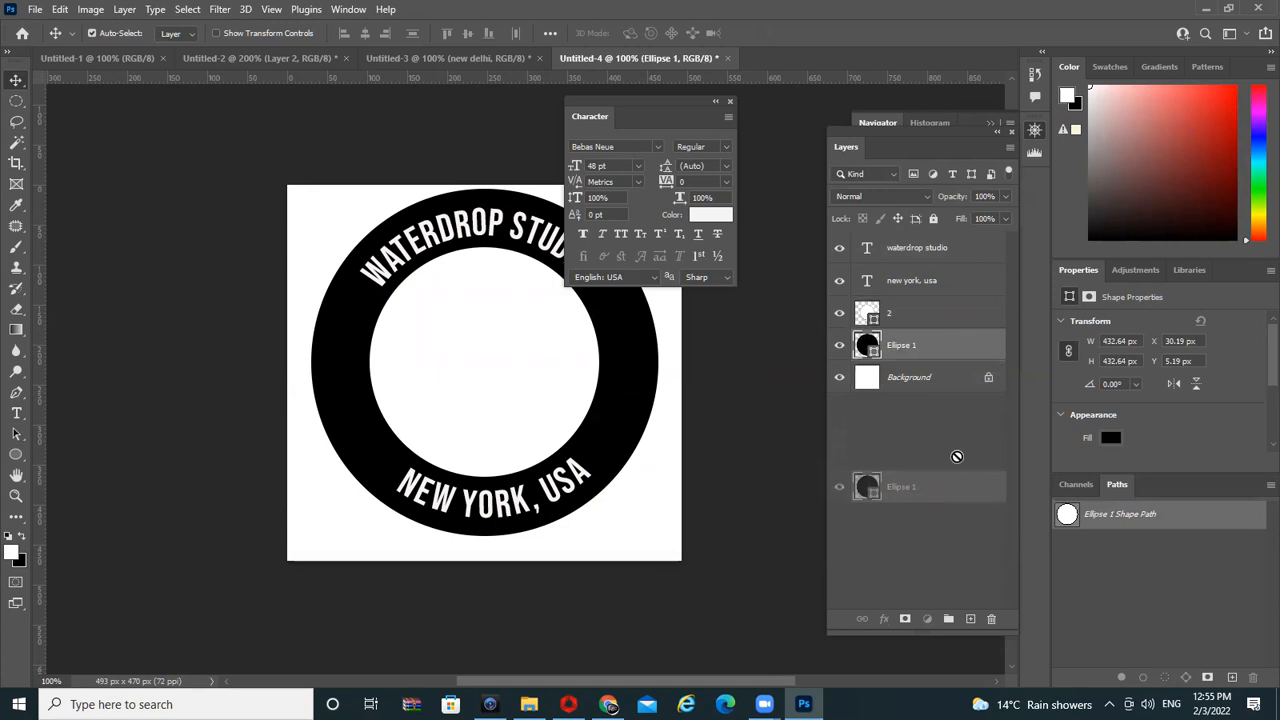
click(931, 248)
shift+click(941, 344)
drag(941, 344, 991, 618)
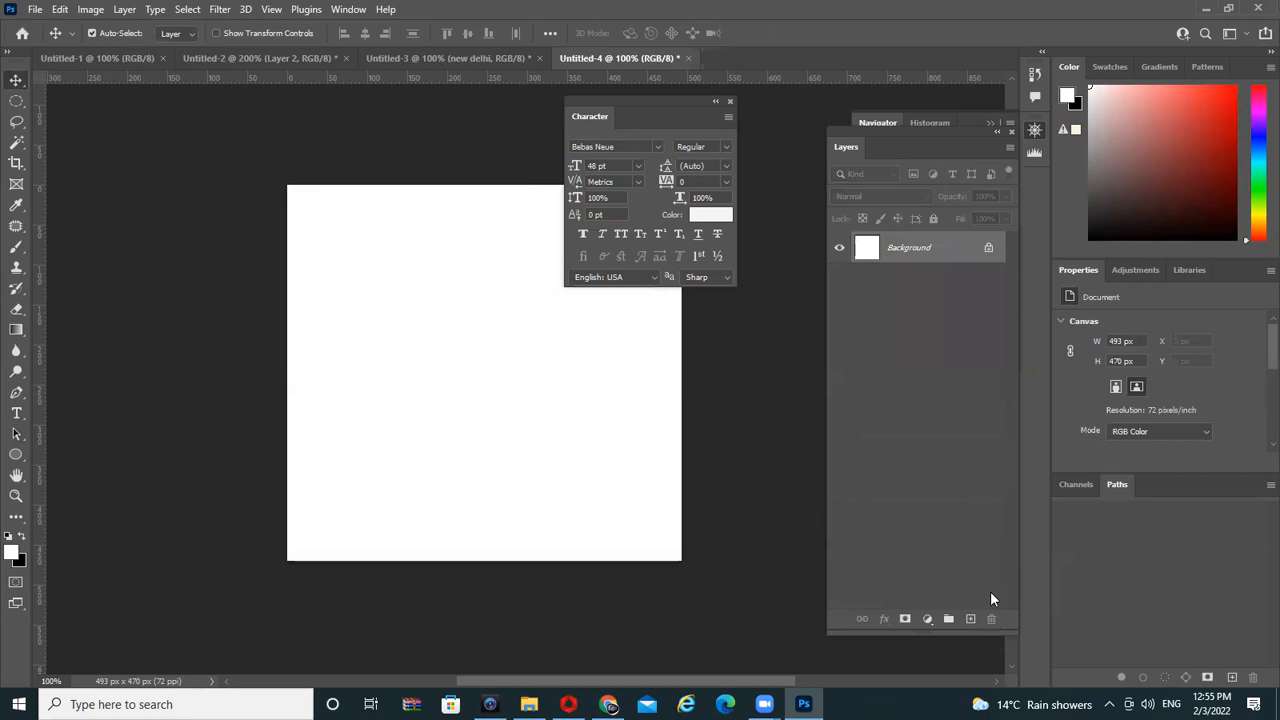
Draw a black tiger custom shape about 396 × 229 px across the middle of the canvas
click(16, 455)
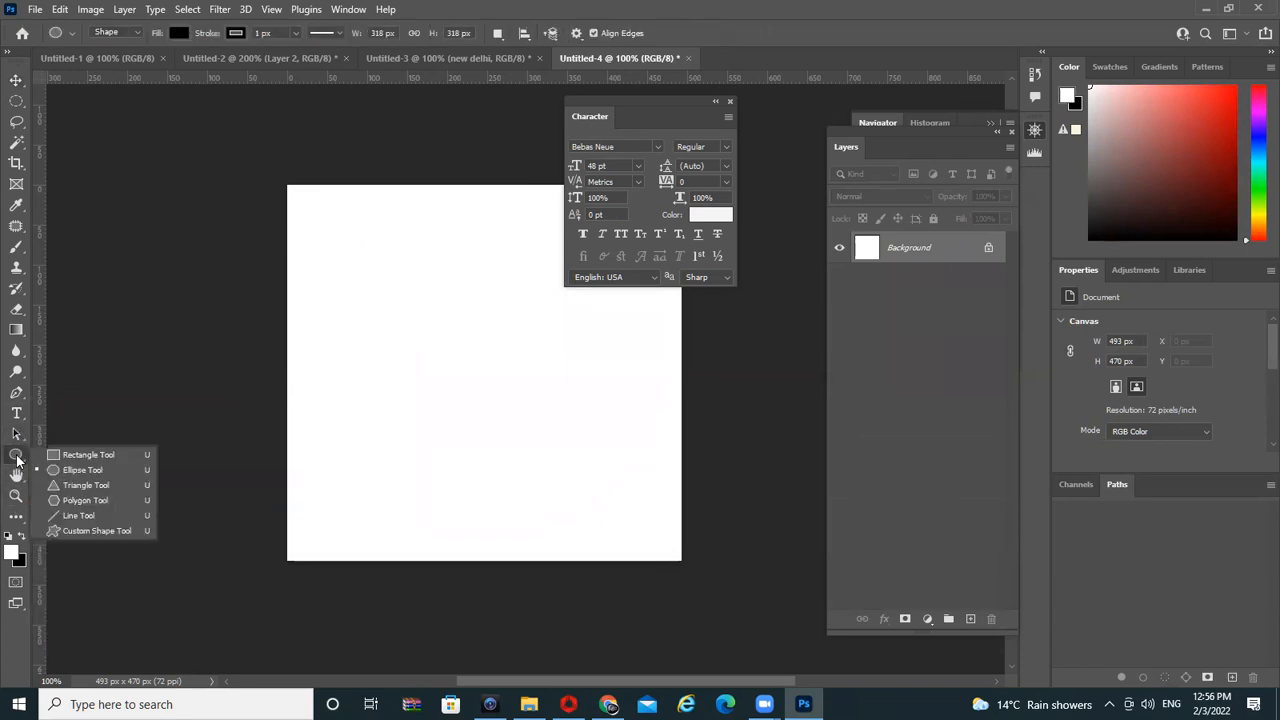
click(88, 526)
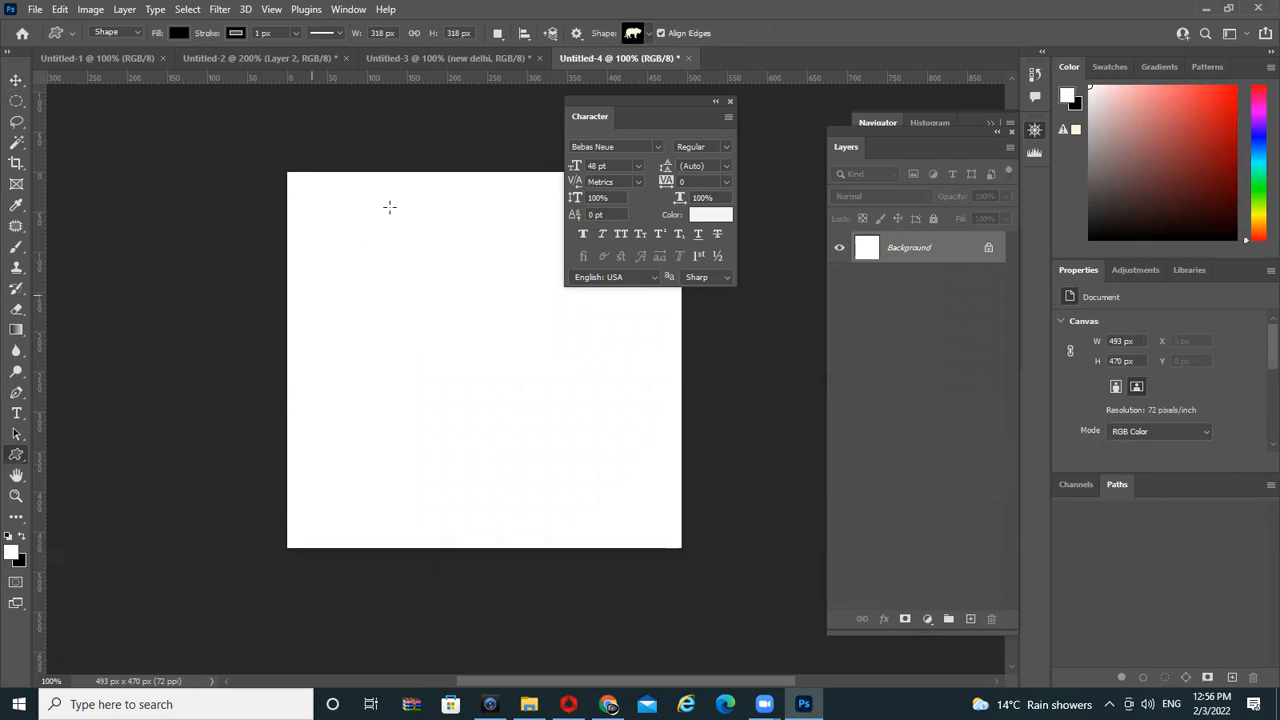
click(649, 34)
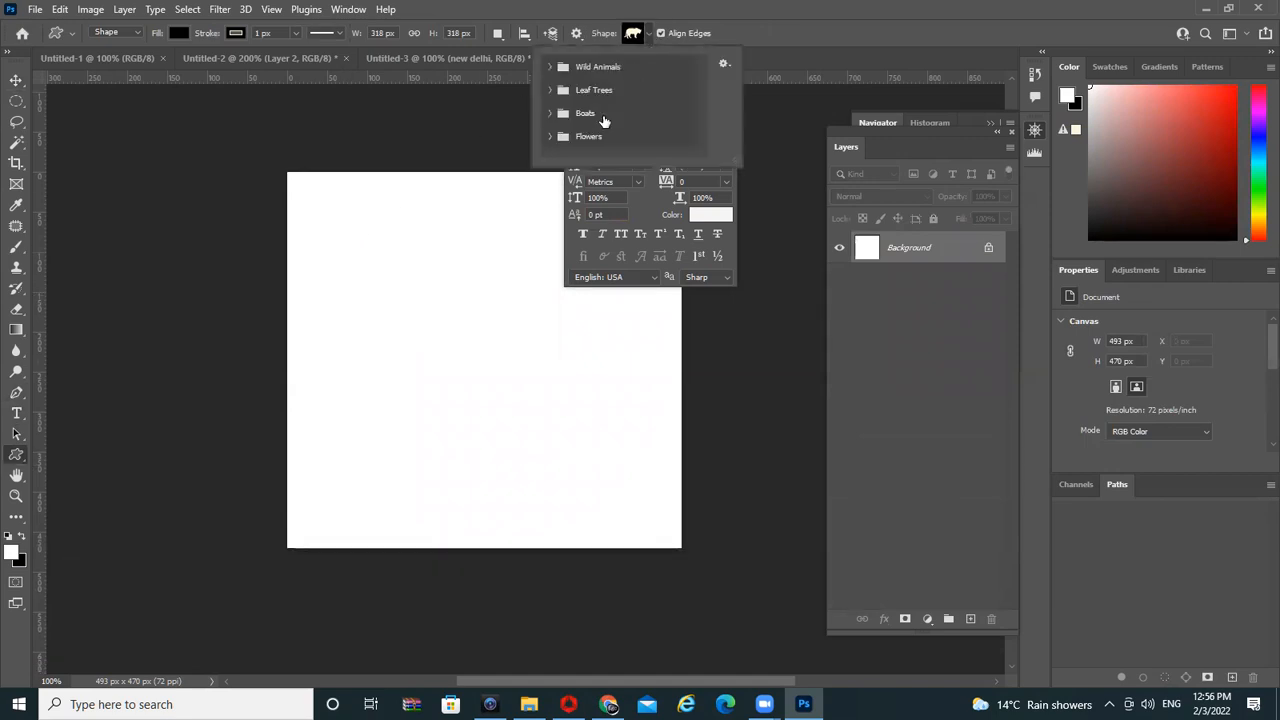
click(630, 37)
drag(326, 256, 650, 443)
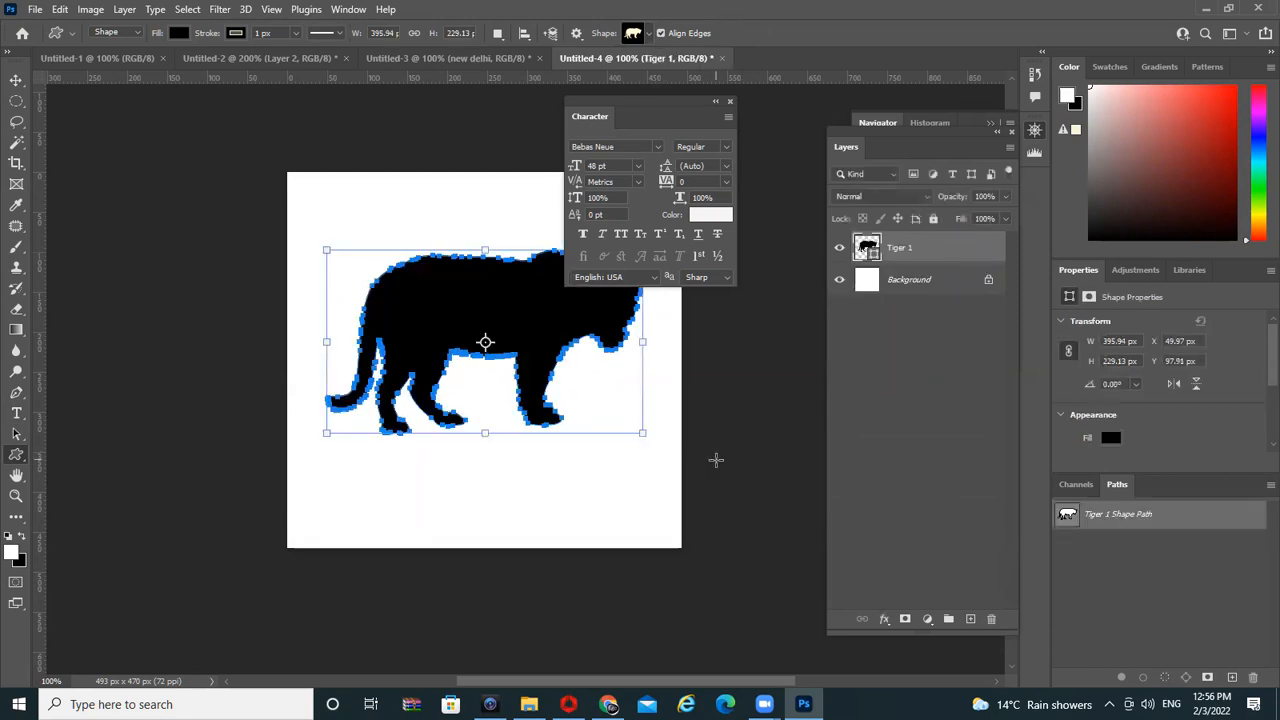
Paste the lorem ipsum text along the tiger's outline, set its font size to 12 pt, and commit it
scroll(544, 400, up, 1)
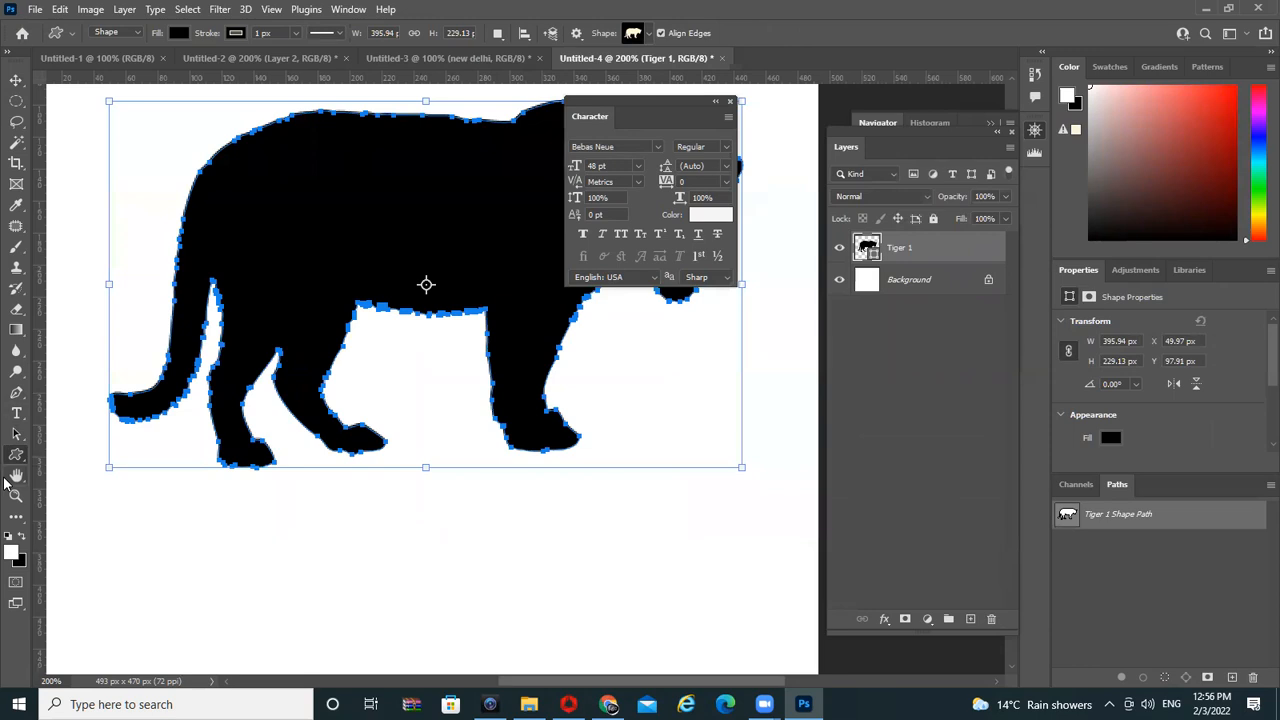
click(16, 413)
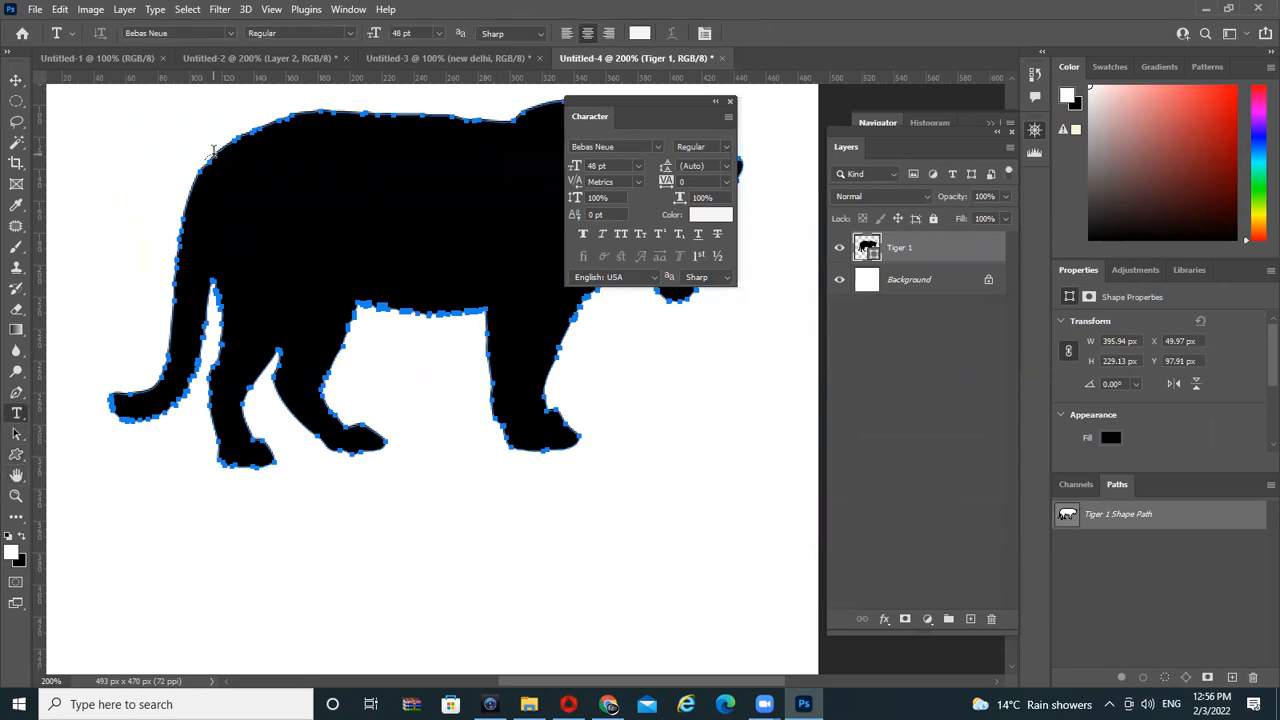
click(216, 148)
key(ctrl+v)
key(ctrl)
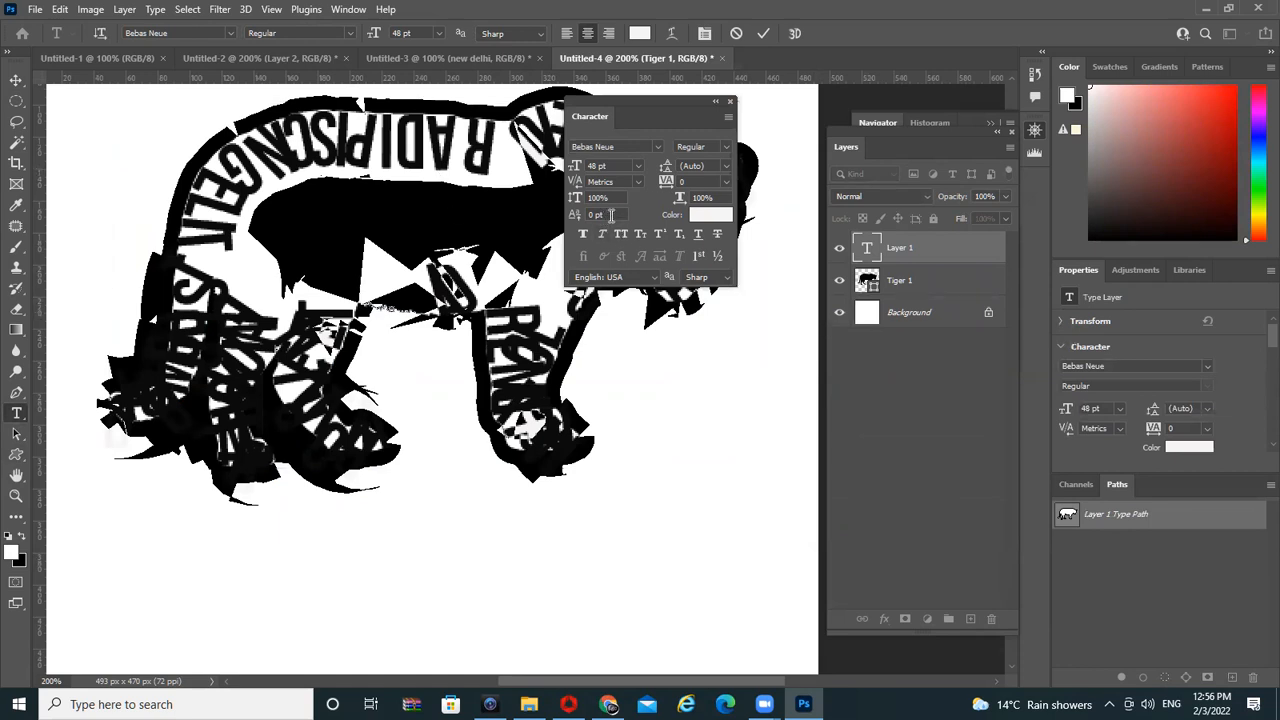
click(608, 165)
text(12)
key(Return)
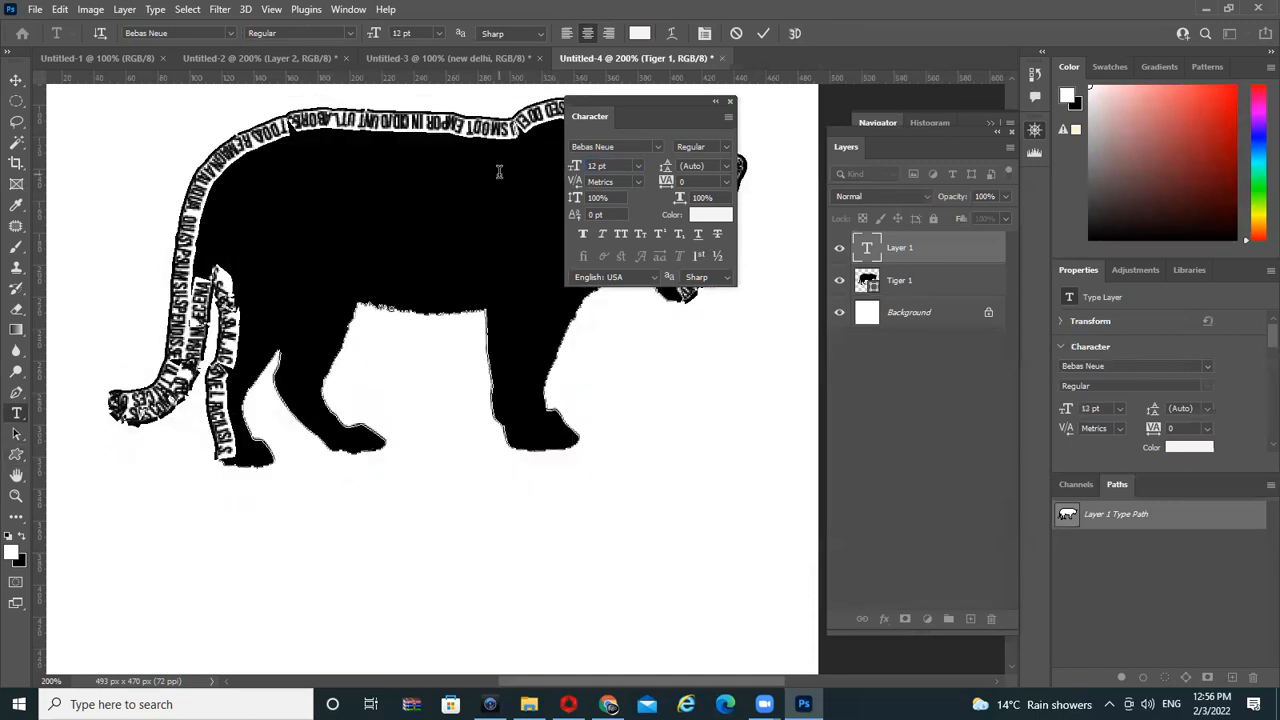
click(17, 85)
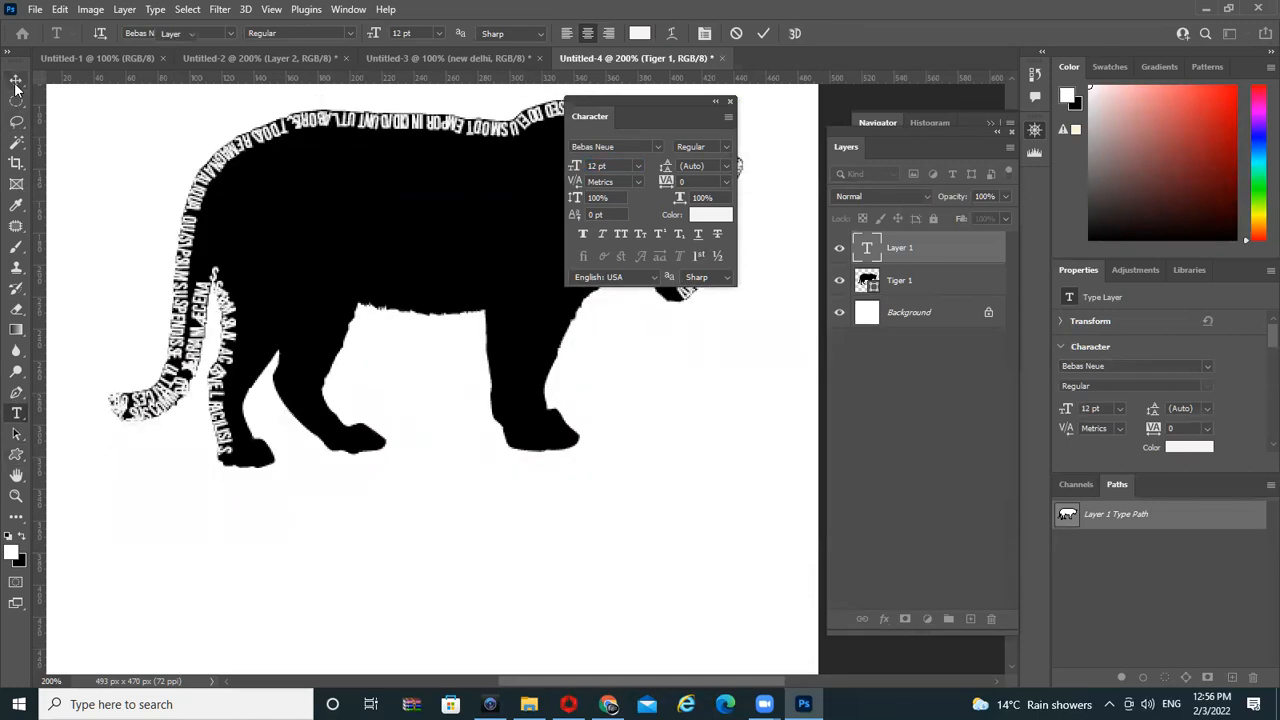
Flip the lorem ipsum text to the outer side of the tiger's outline with the Path Selection tool
scroll(414, 303, down, 2)
scroll(430, 299, up, 2)
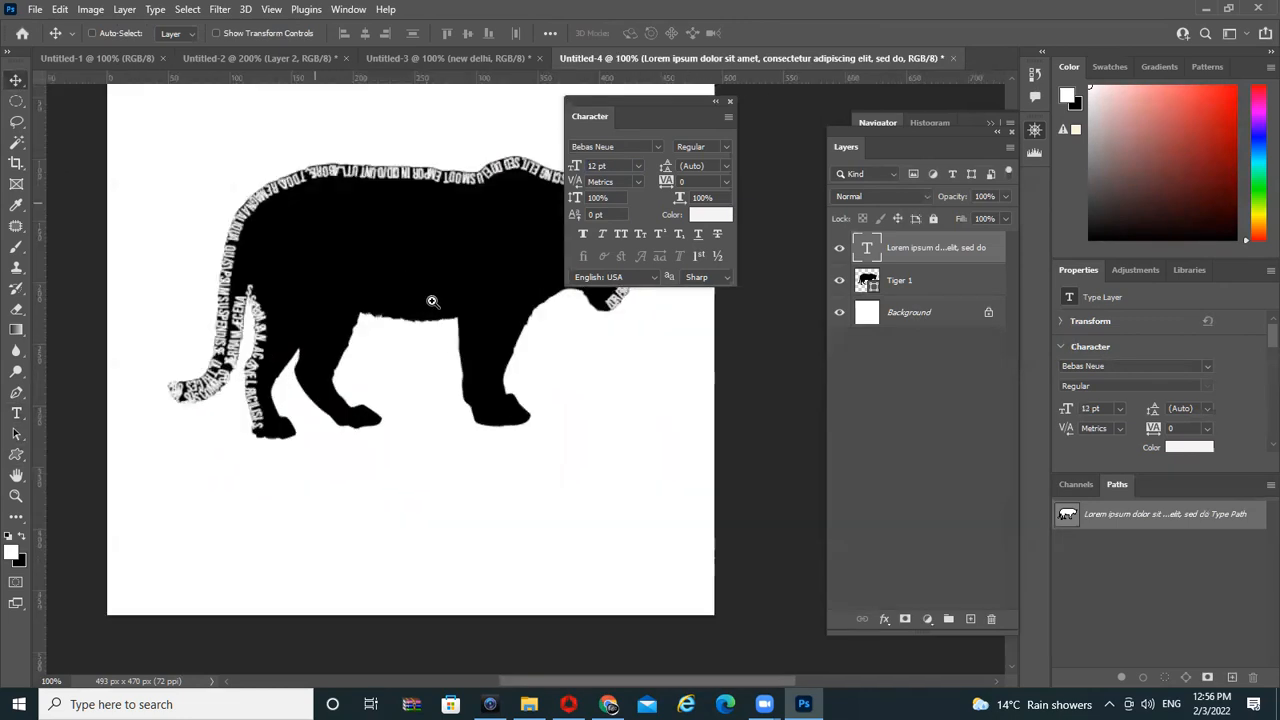
click(16, 433)
drag(190, 200, 186, 129)
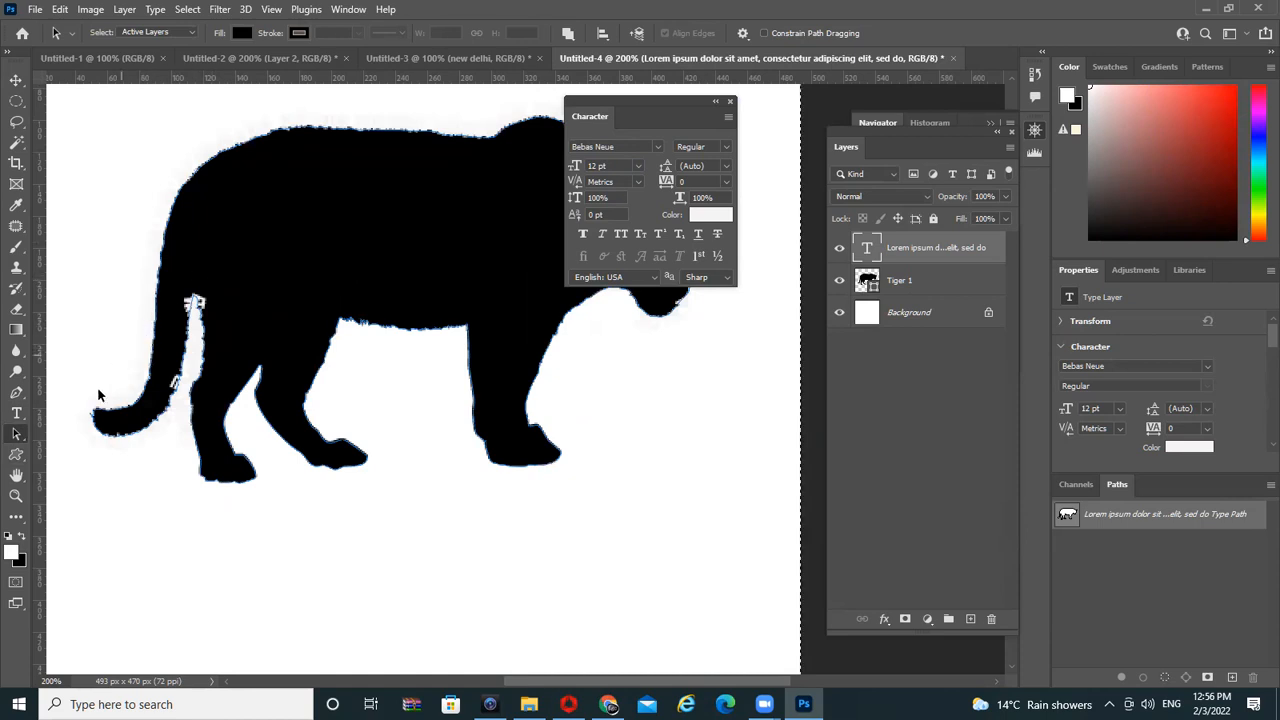
Delete the lorem ipsum text layer and the tiger shape layer
click(16, 79)
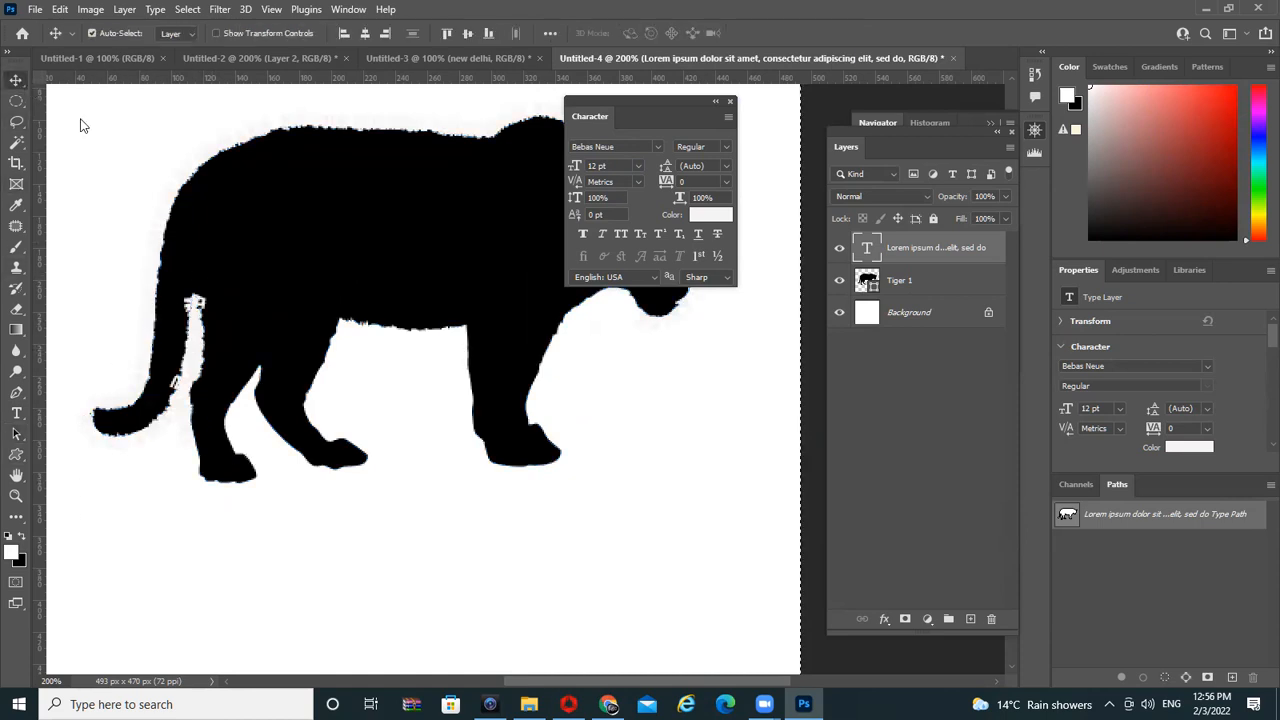
drag(909, 263, 990, 617)
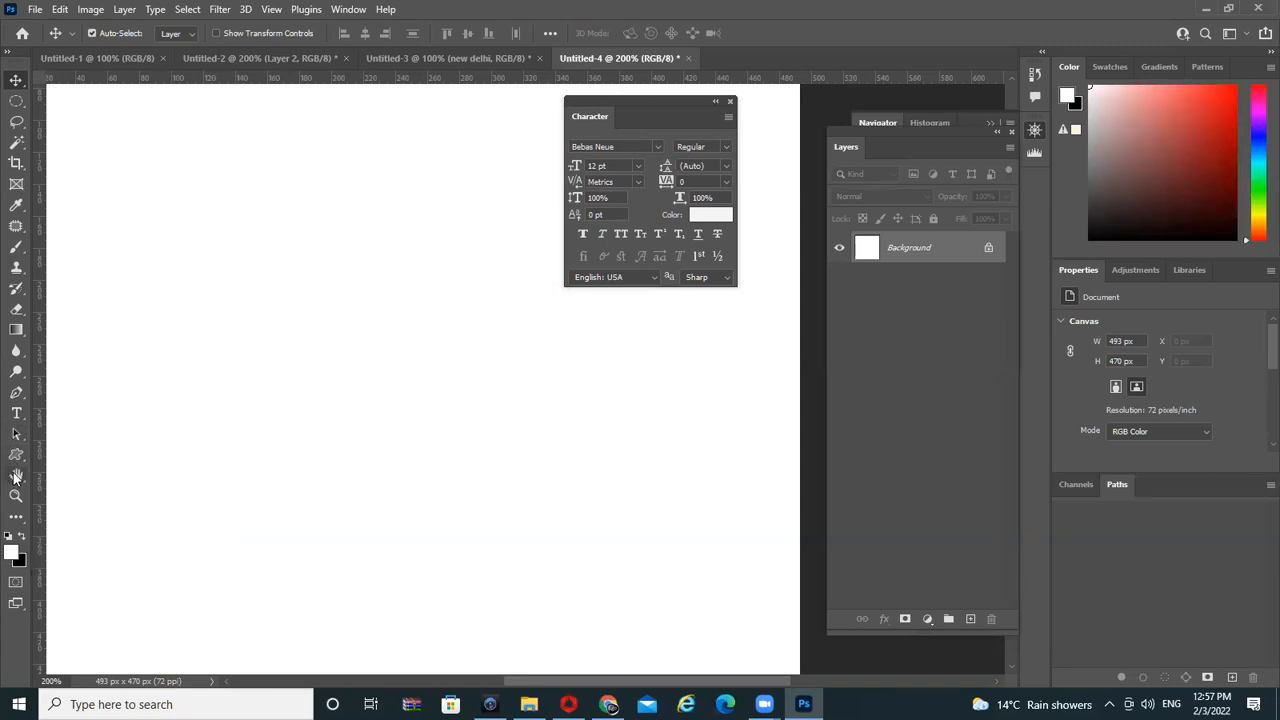
Draw an open arched path about 240 px wide across the canvas with the Pen tool
click(16, 392)
click(176, 292)
drag(561, 350, 768, 607)
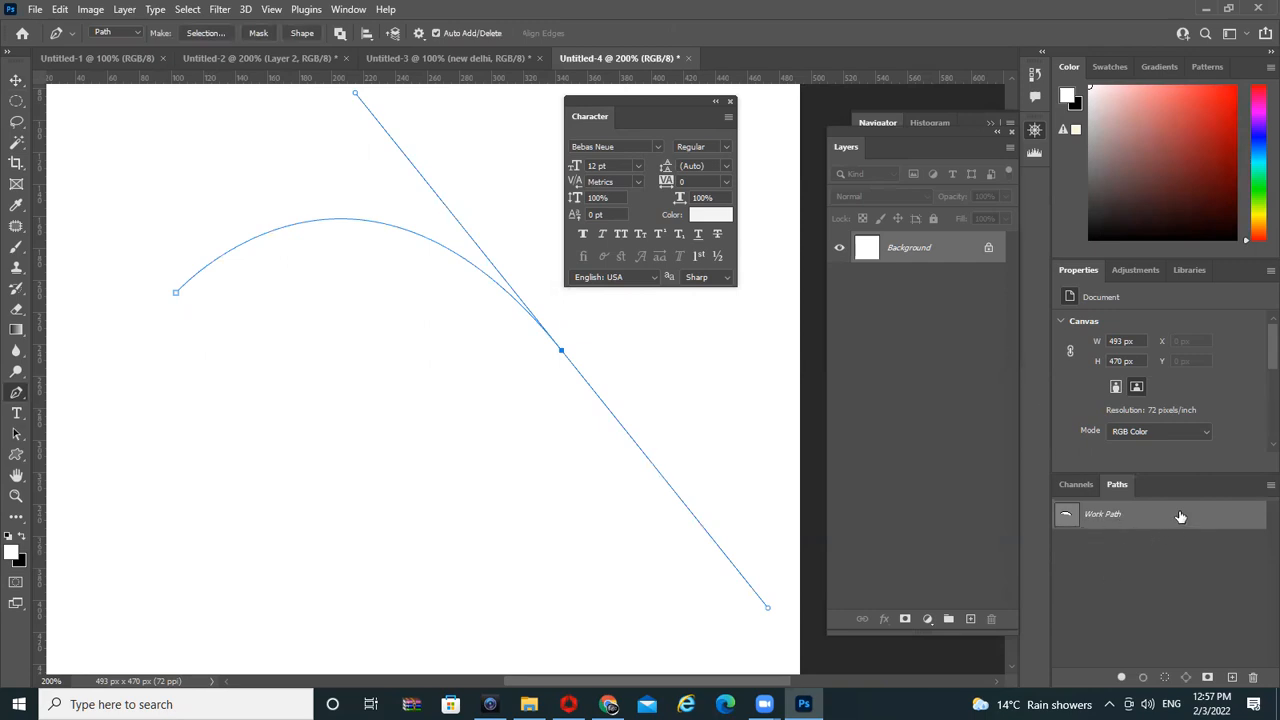
Activate the Brush tool and swap the foreground and background colors to paint in black
click(16, 82)
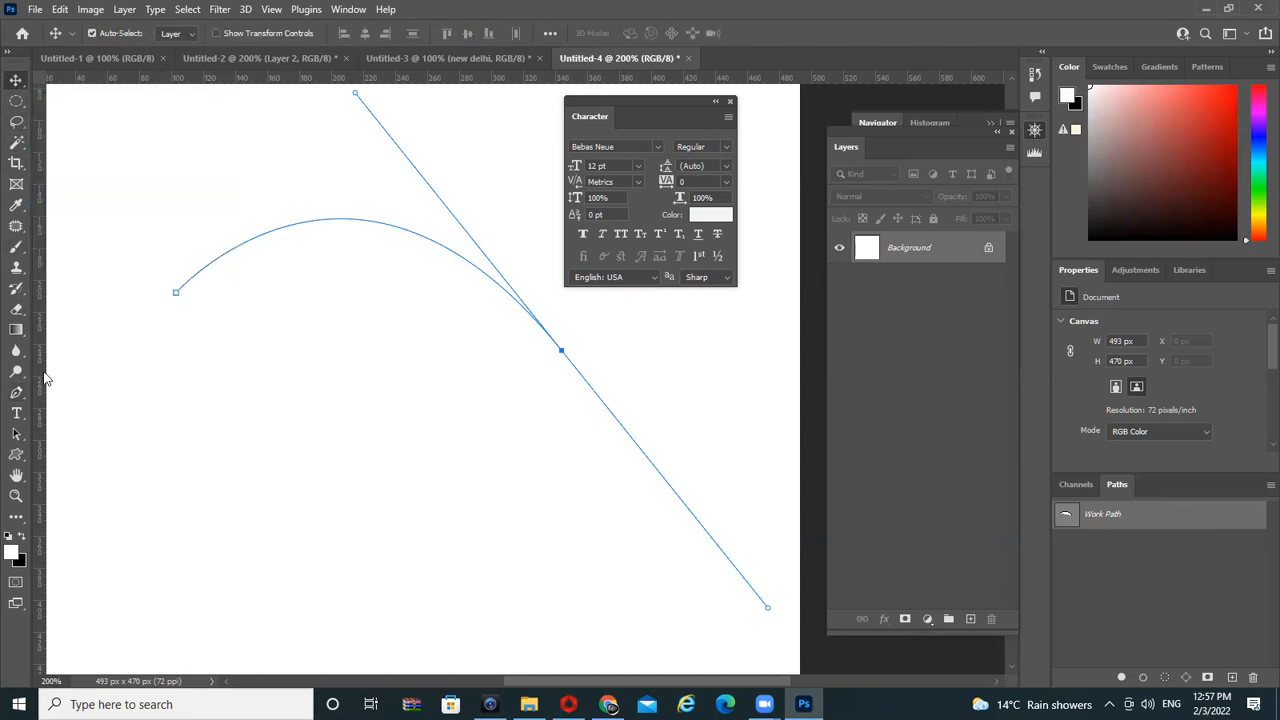
click(16, 247)
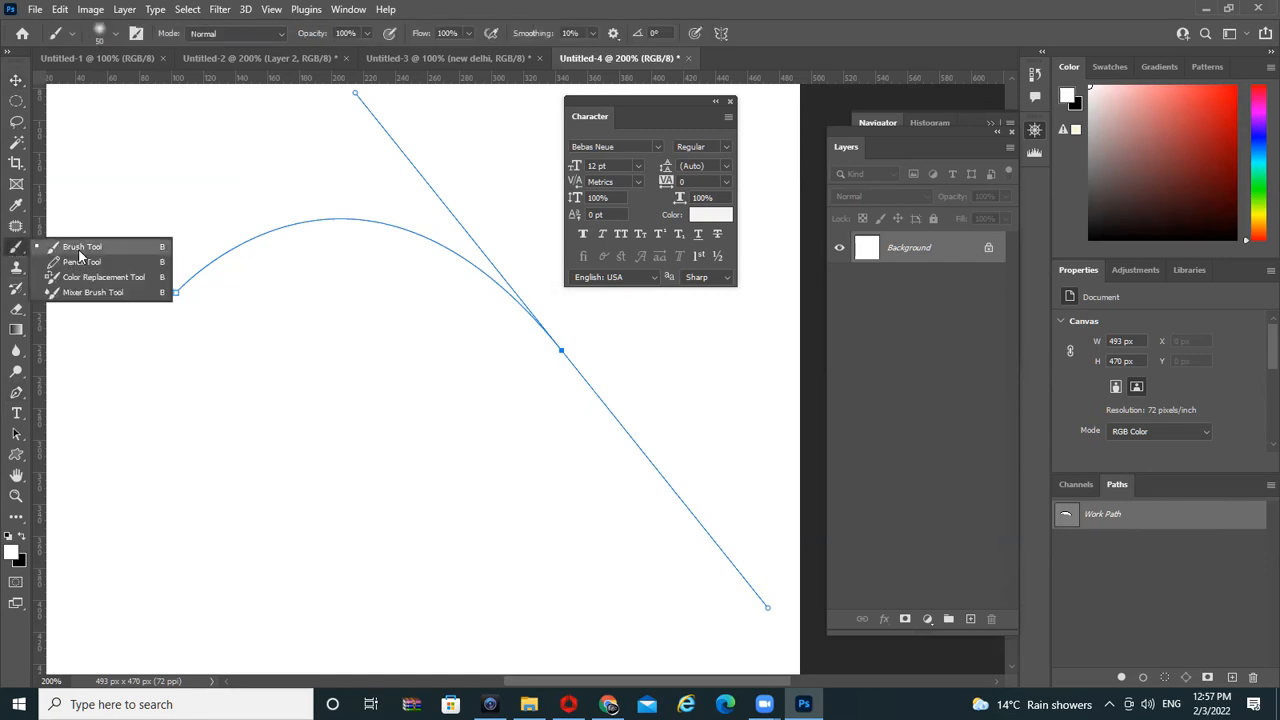
click(80, 250)
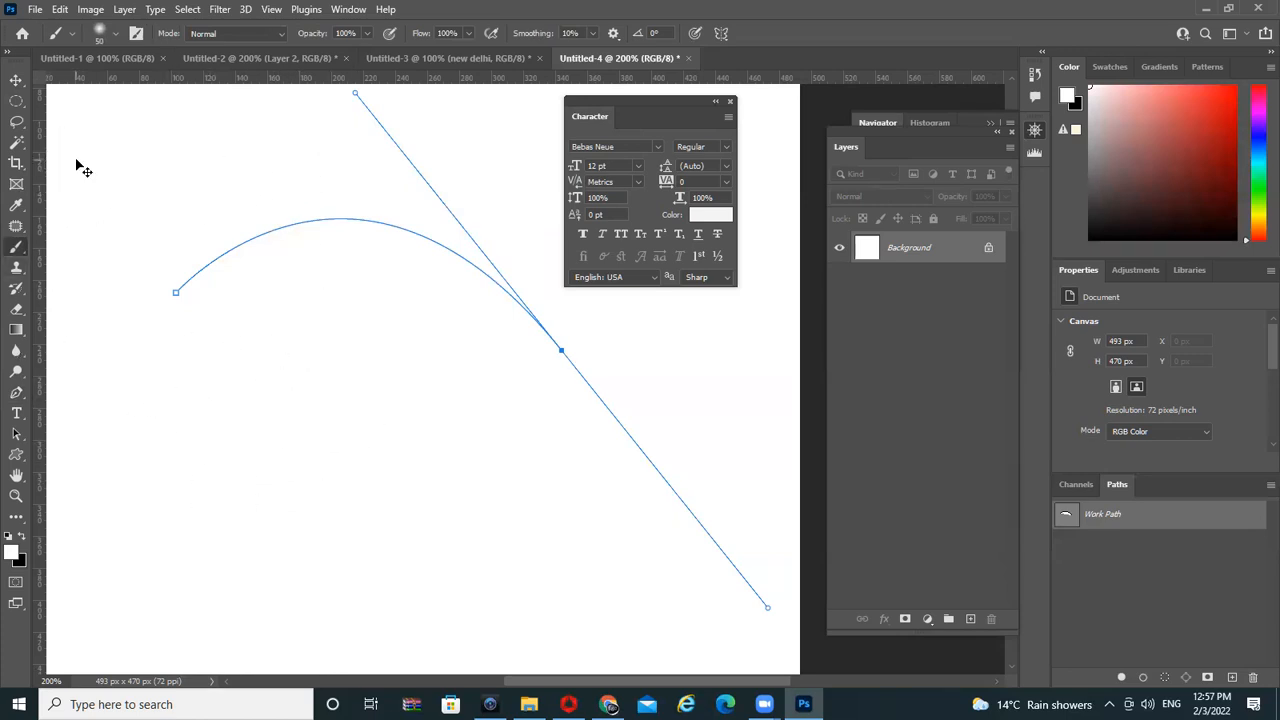
click(23, 538)
Paint a wavy test stroke below the arched path with the soft 50 px brush and undo it
mouse_move(165, 438)
mouse_down()
mouse_move(285, 411)
mouse_move(618, 496)
mouse_move(725, 414)
mouse_up()
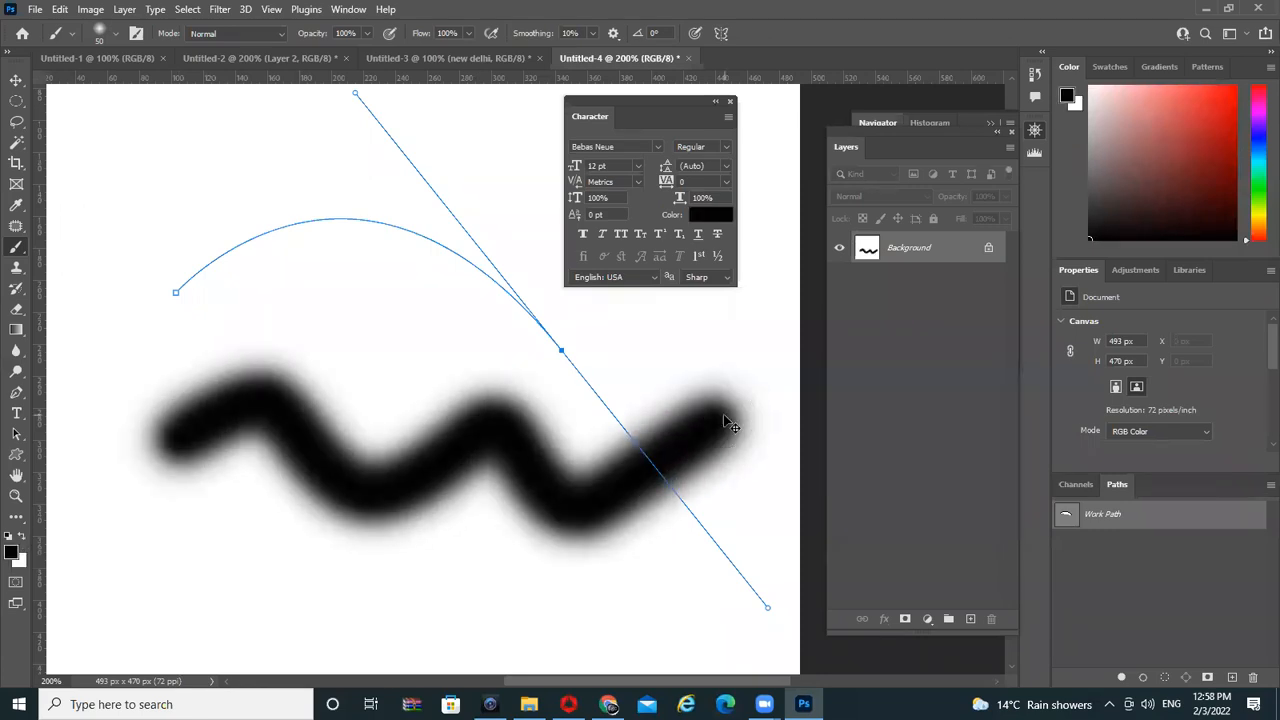
key(ctrl+z)
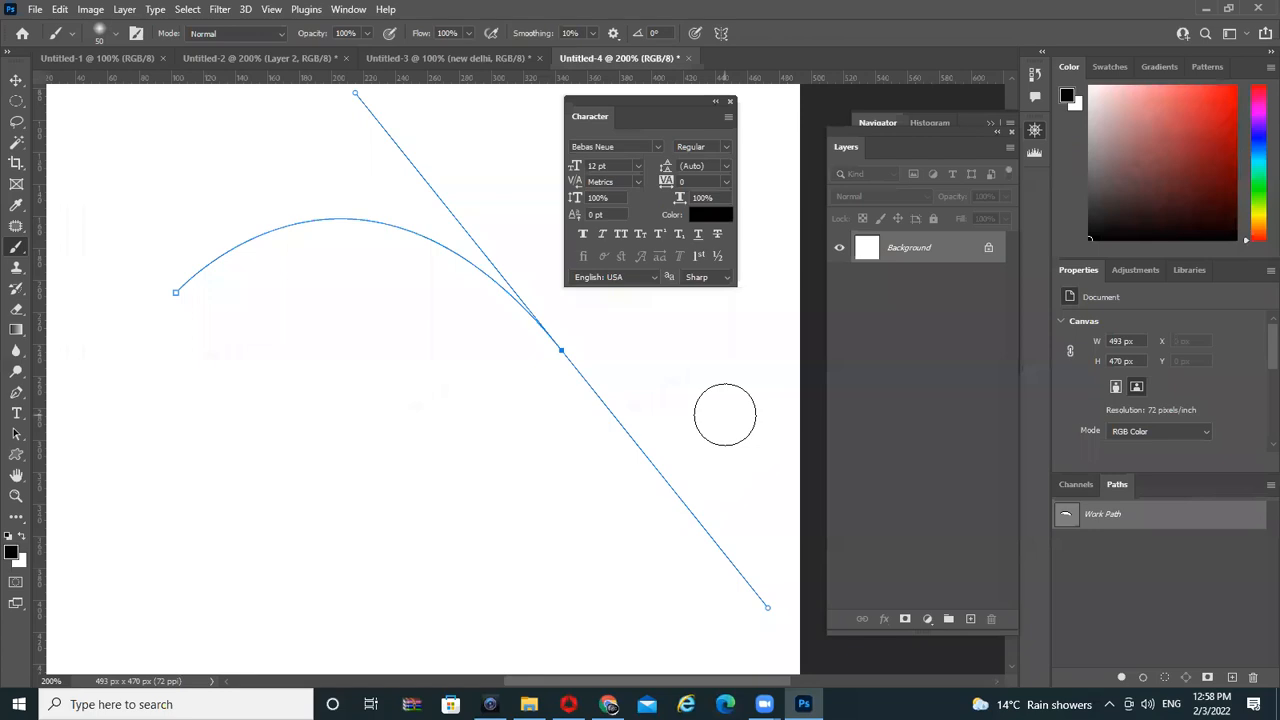
click(116, 37)
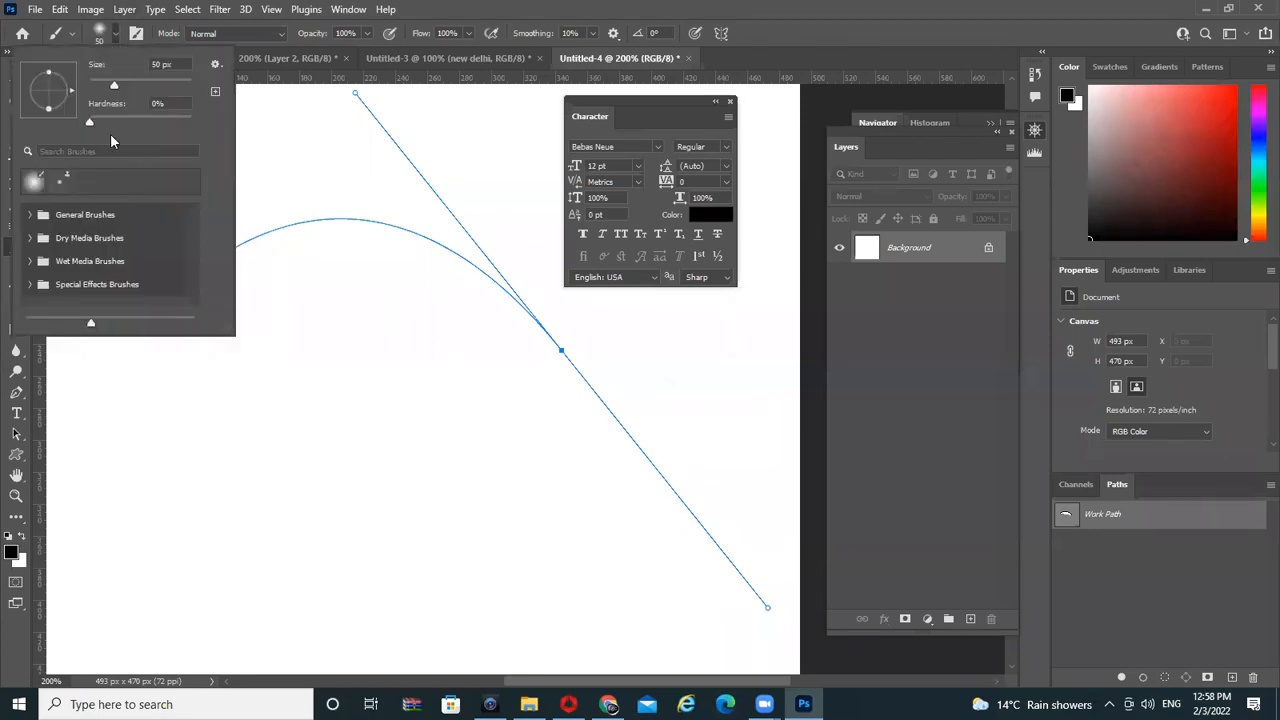
click(571, 7)
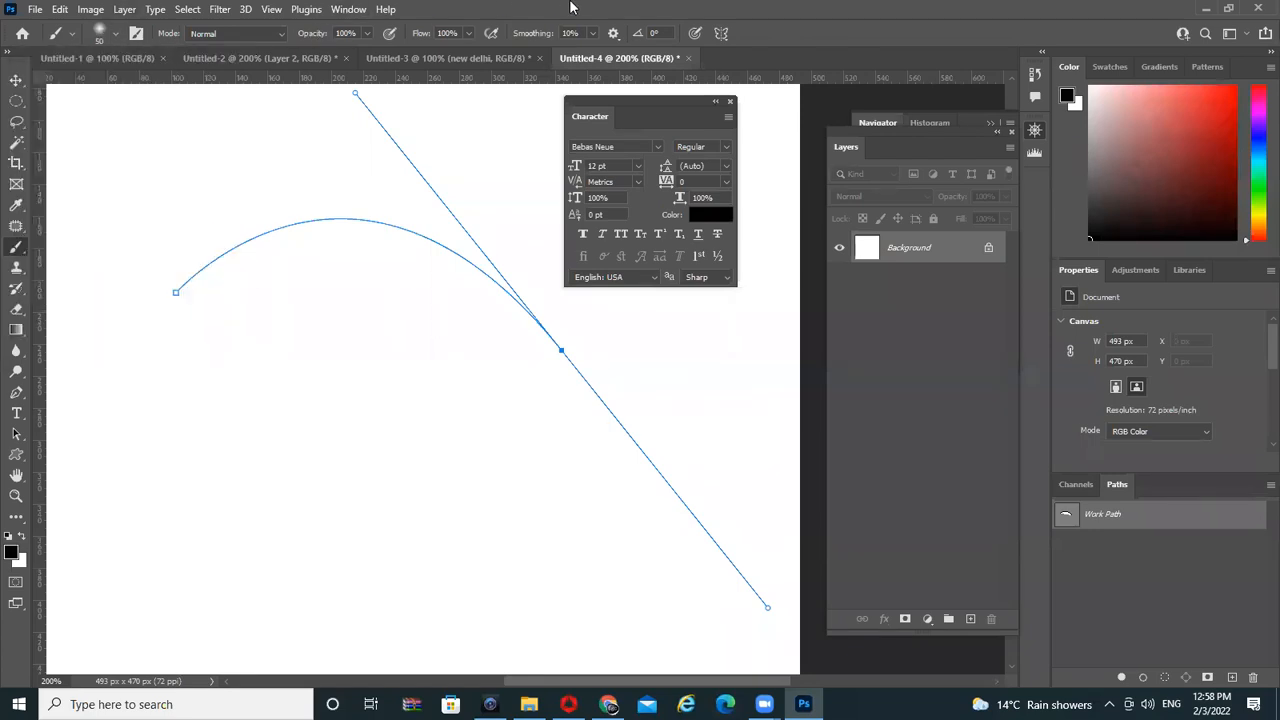
Show the Brush Settings with the list of available brush tips
click(137, 34)
click(137, 34)
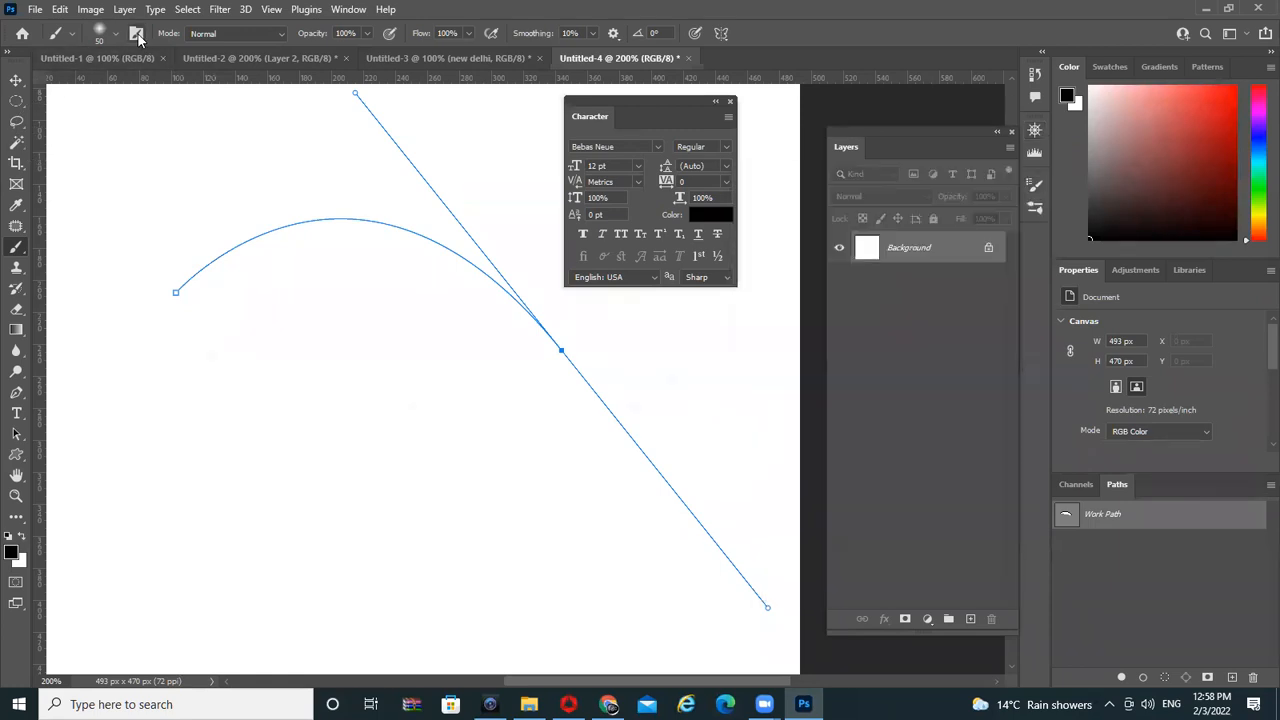
click(137, 34)
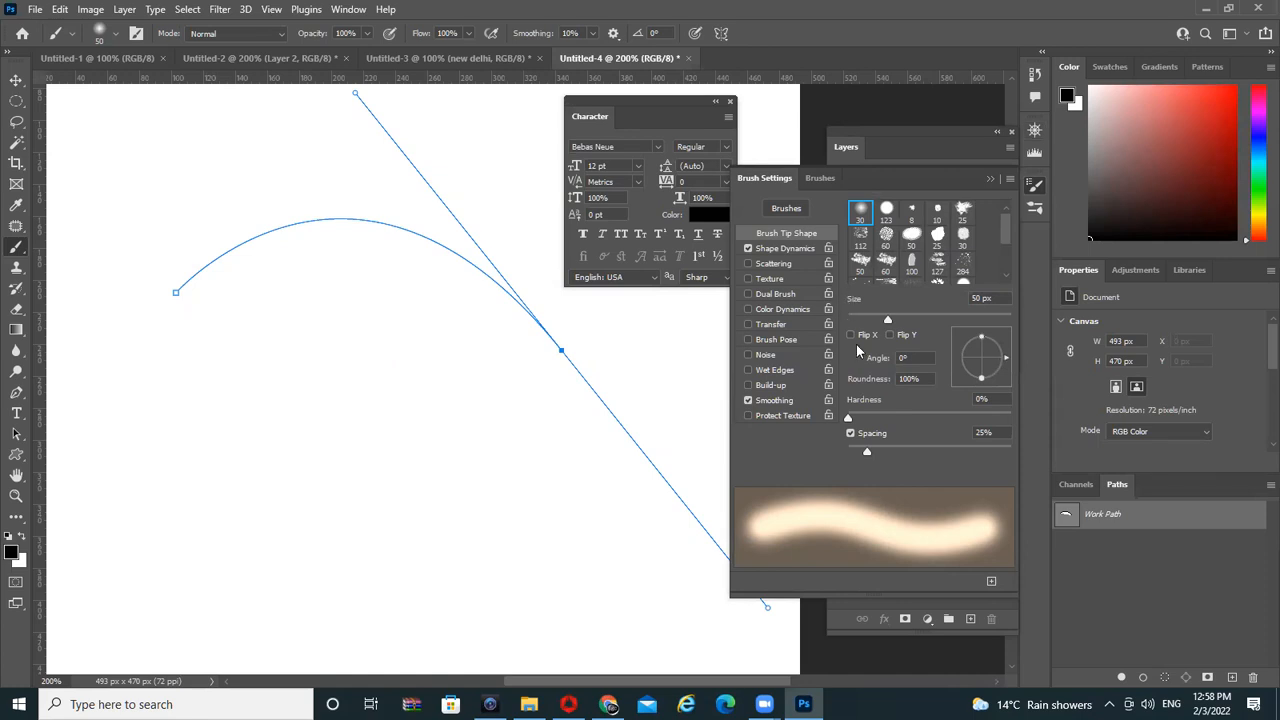
mouse_move(1007, 230)
mouse_down()
mouse_move(1008, 268)
mouse_move(1007, 202)
mouse_up()
Try the 112 px and 100 px textured brush tips with one test stroke each, undoing both strokes
click(860, 237)
mouse_move(215, 378)
mouse_down()
mouse_move(536, 380)
mouse_move(578, 350)
mouse_up()
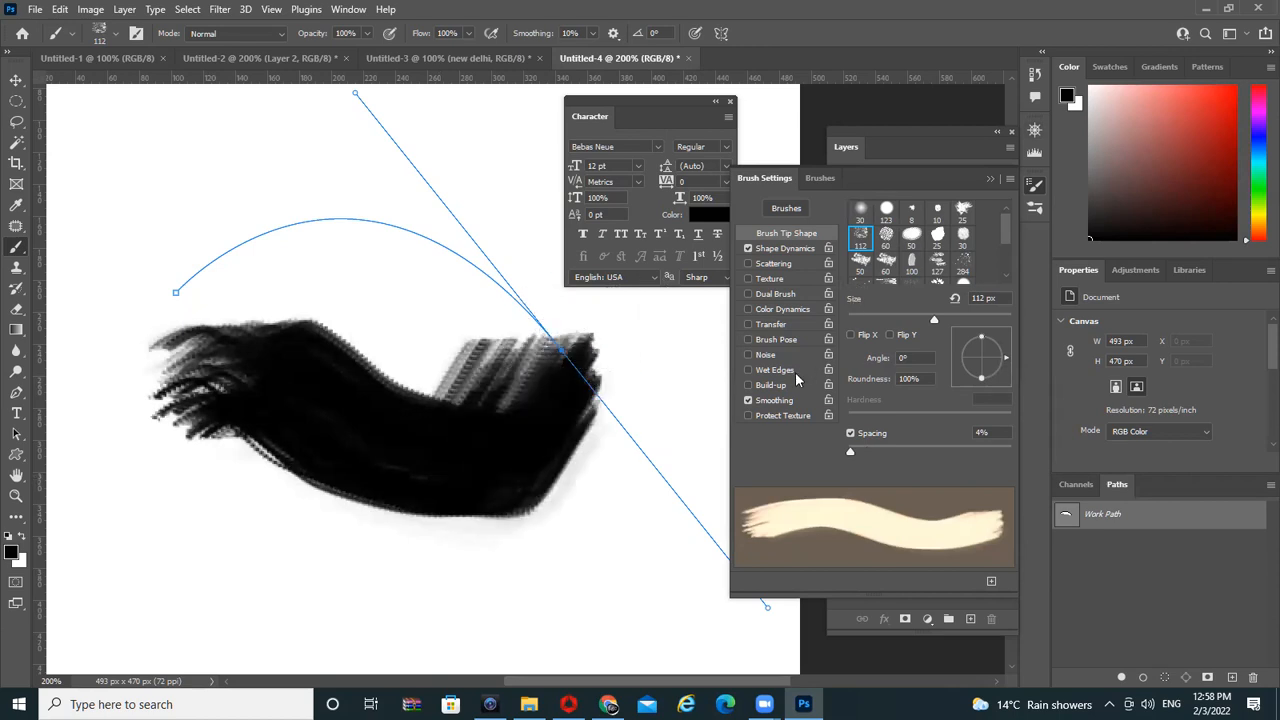
key(ctrl+z)
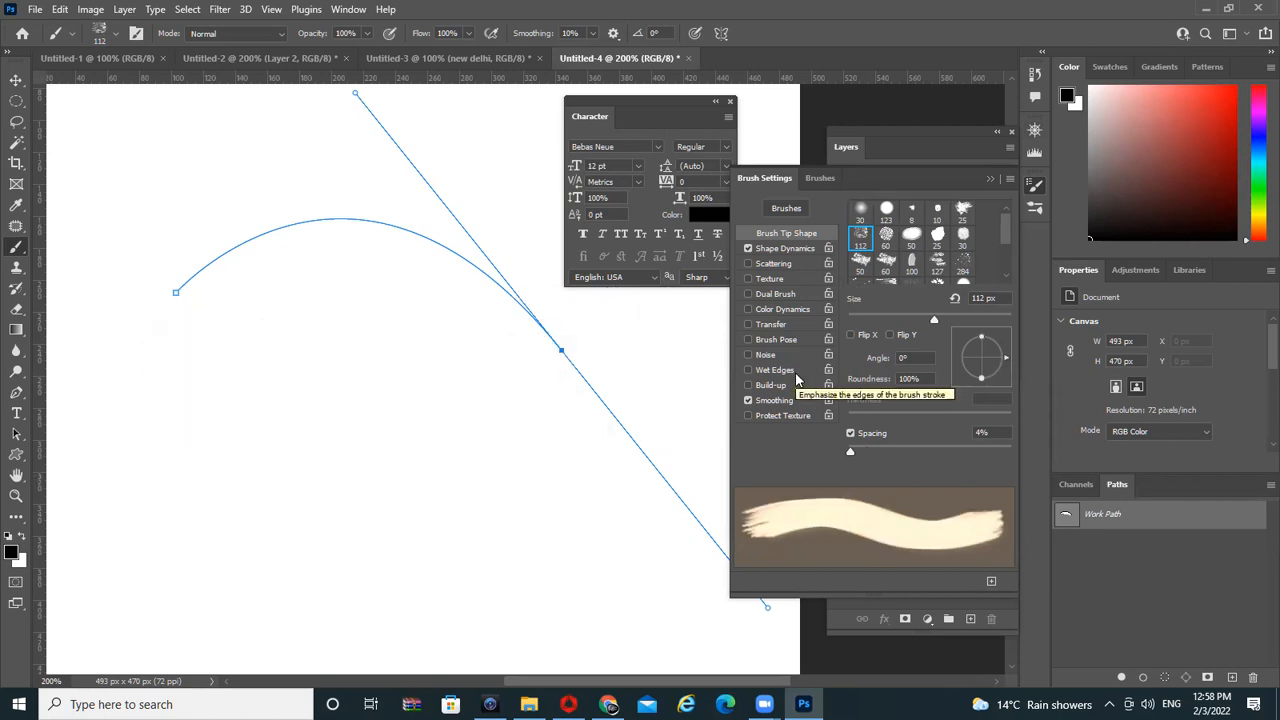
click(911, 263)
mouse_move(330, 370)
mouse_down()
mouse_move(345, 410)
mouse_move(575, 495)
mouse_move(615, 480)
mouse_up()
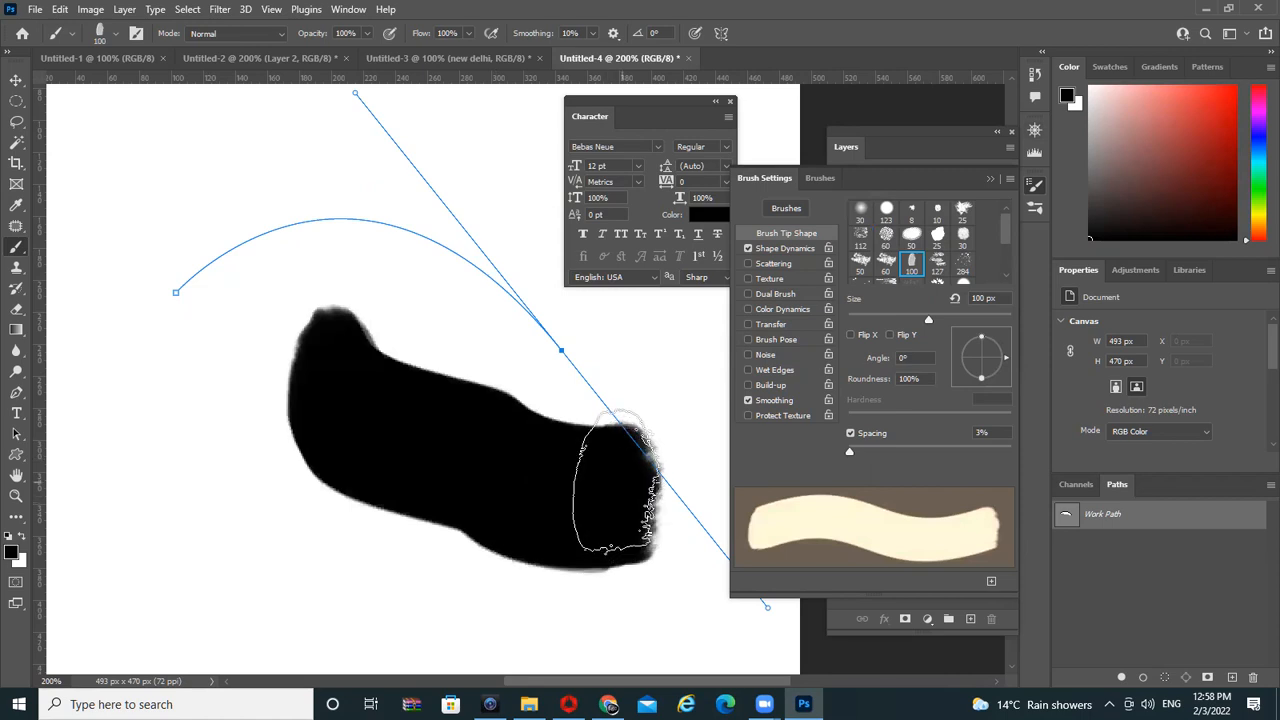
key(ctrl+z)
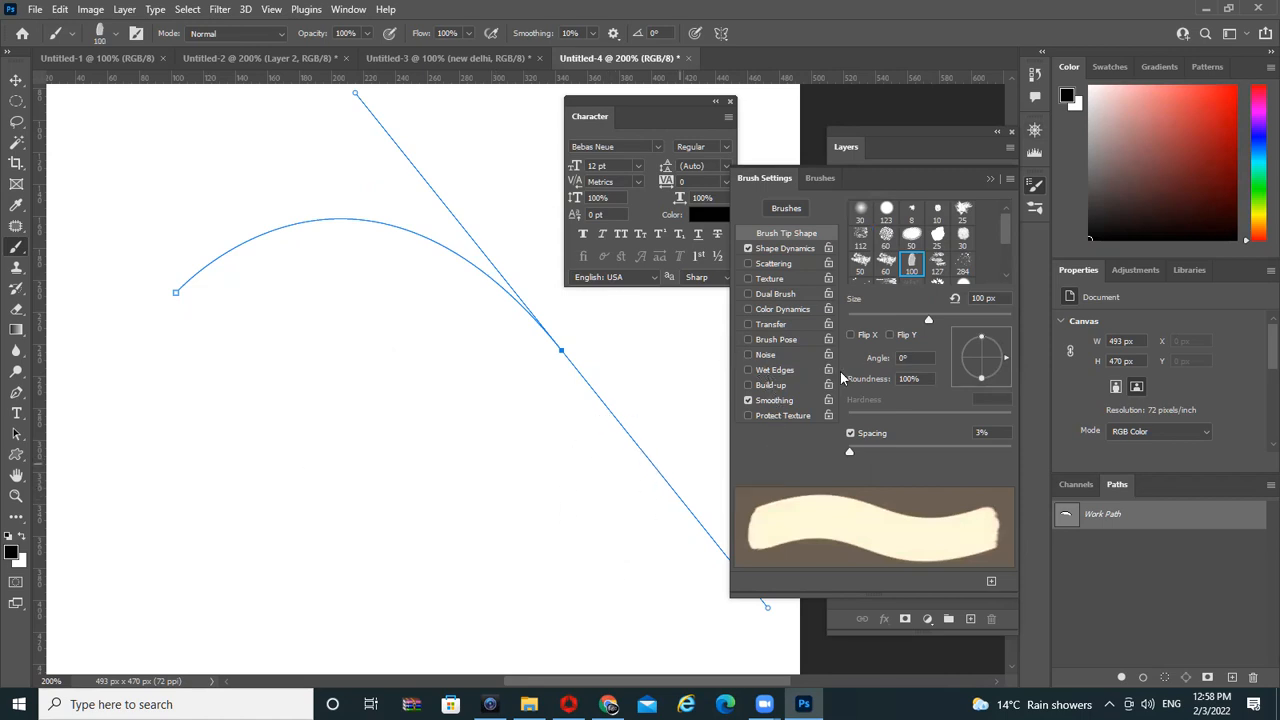
Choose the 284 px splatter brush tip, test it on the canvas, and undo the test marks
click(963, 263)
click(374, 346)
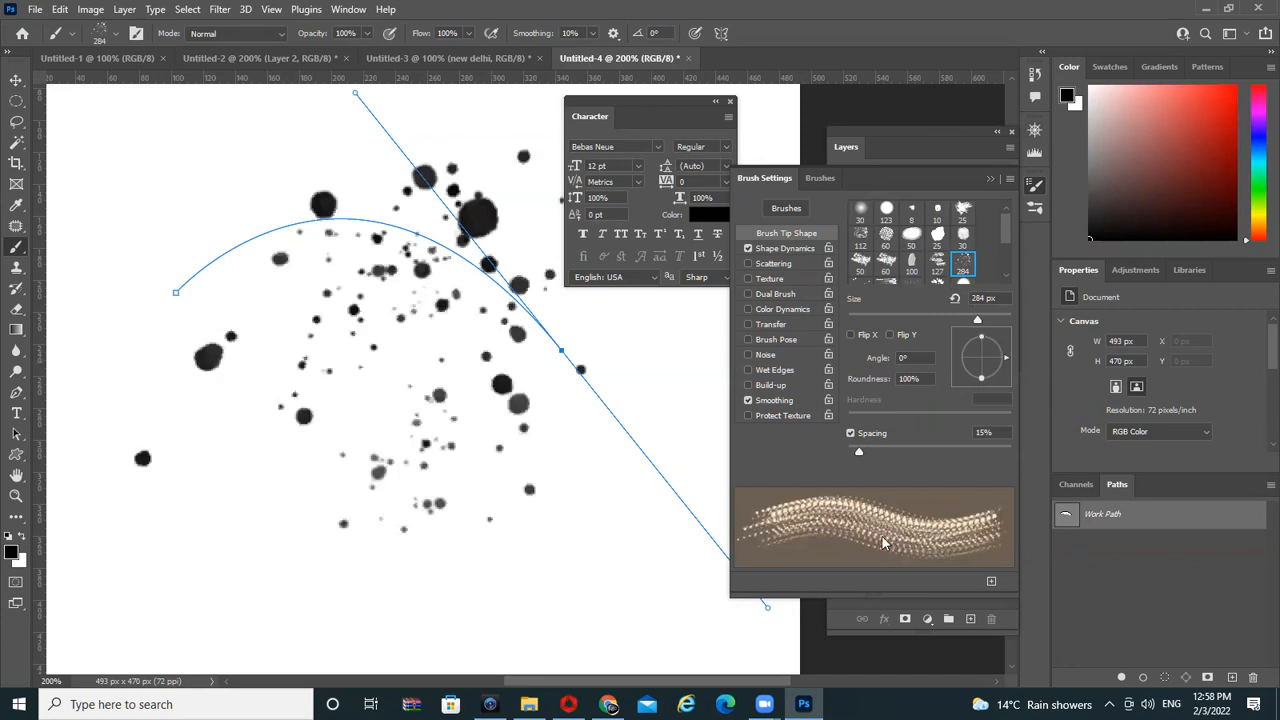
key(ctrl+z)
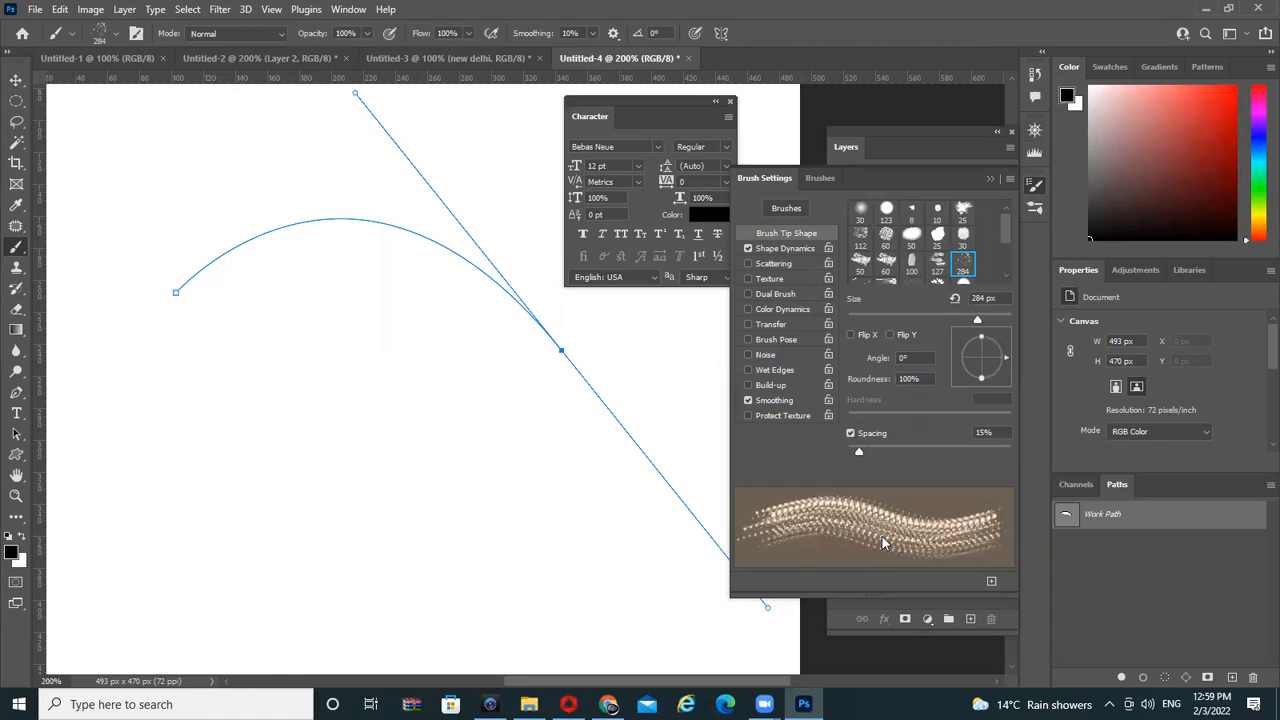
key(ctrl+minus)
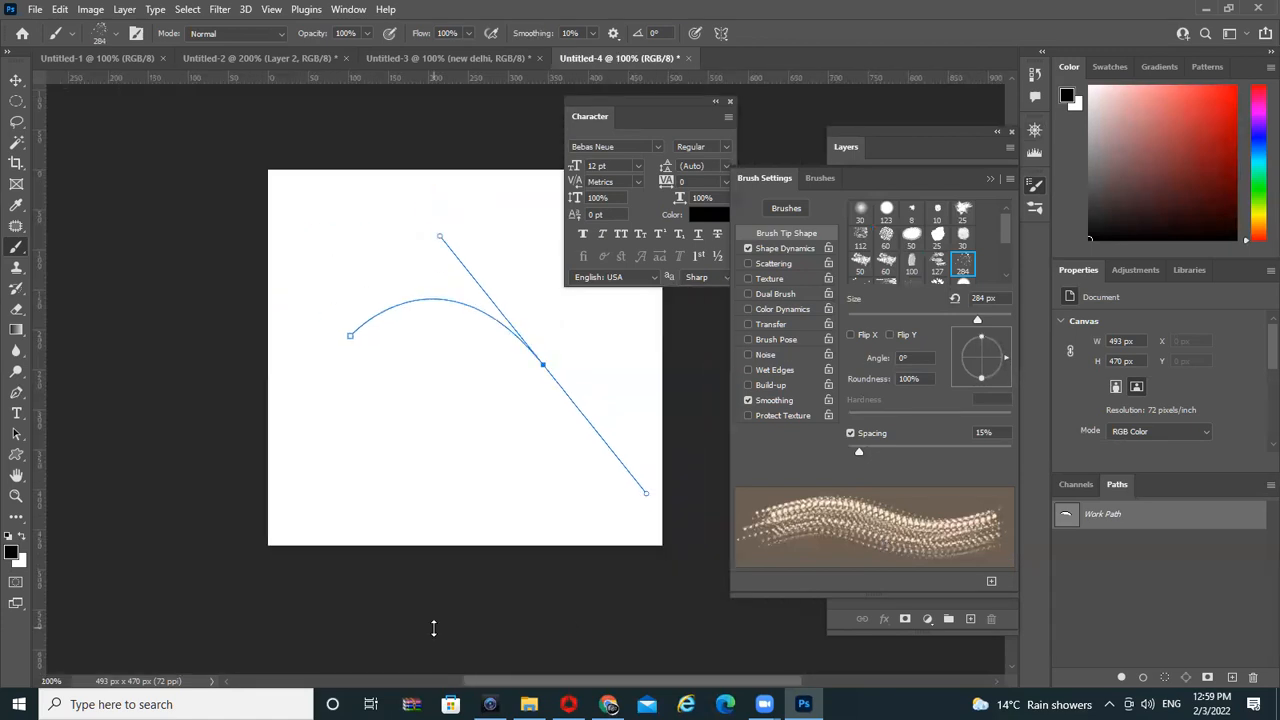
drag(389, 271, 443, 418)
key(ctrl+z)
Reduce the splatter brush size to 100 px, paint a diagonal test stroke, and undo it
key(bracketleft)
key(bracketleft)
key(bracketleft)
key(bracketleft)
key(bracketleft)
key(bracketleft)
mouse_move(300, 255)
mouse_down()
mouse_move(405, 390)
mouse_move(485, 450)
mouse_up()
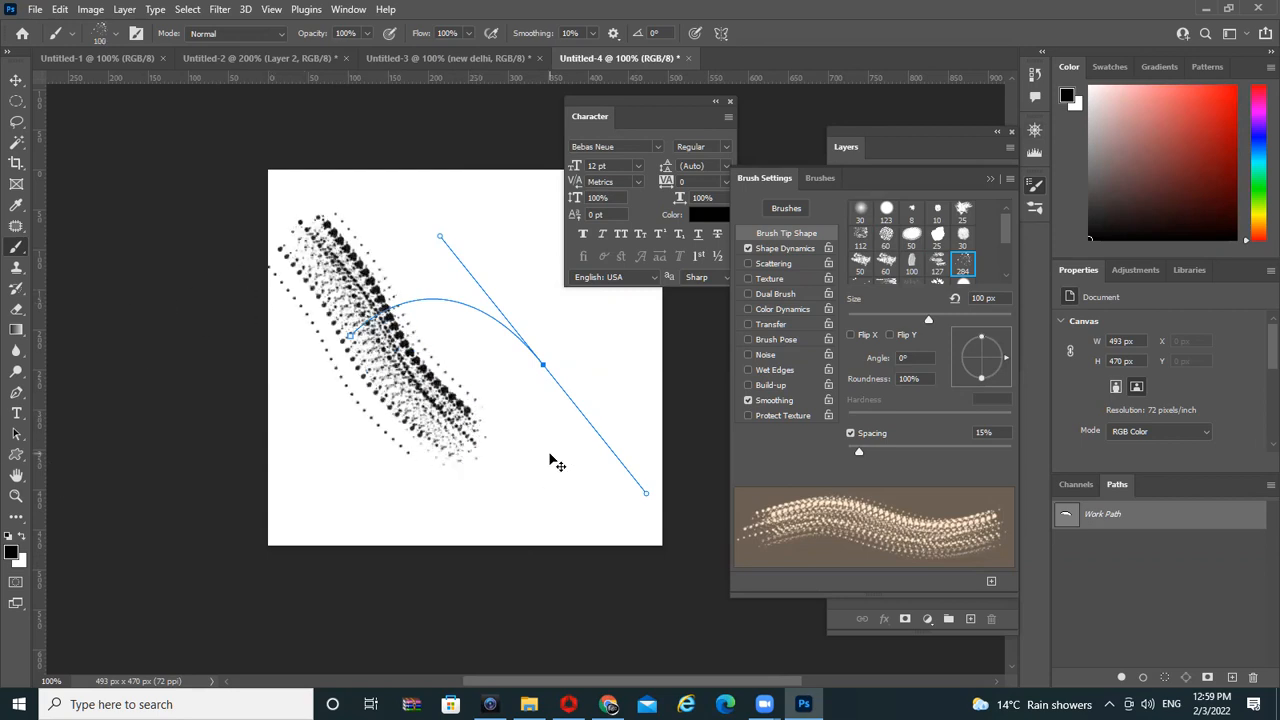
key(ctrl+z)
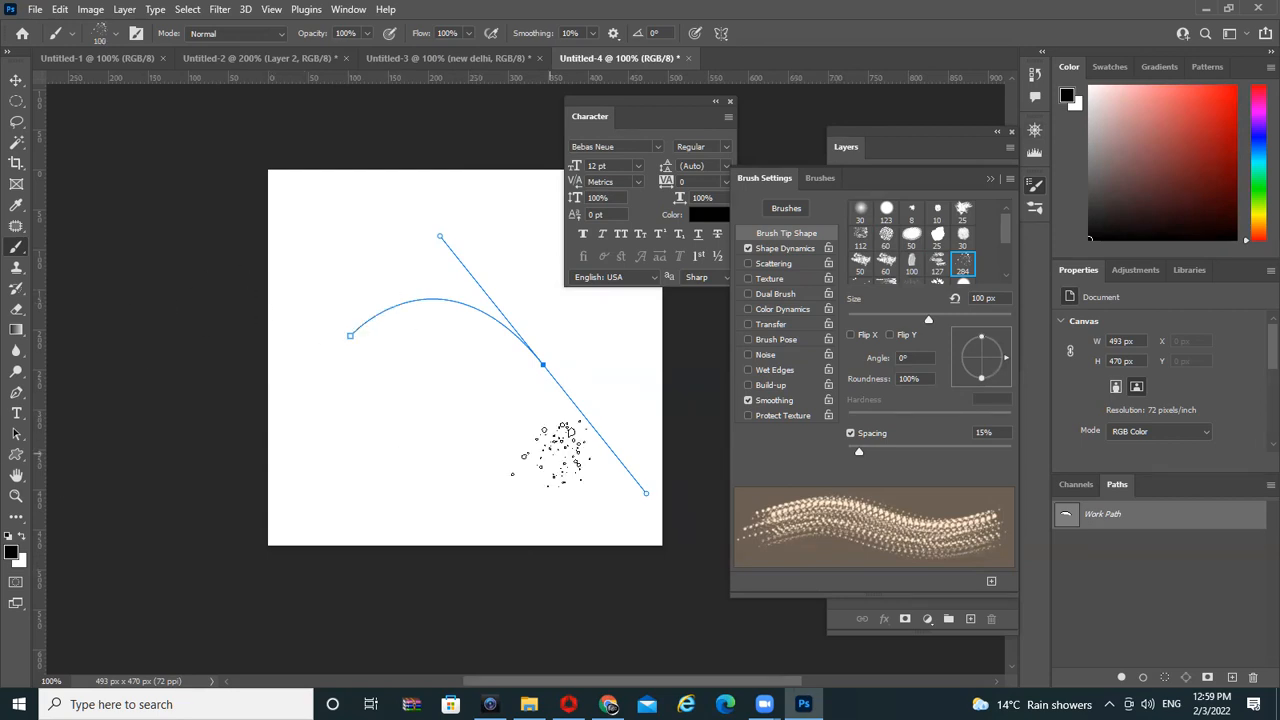
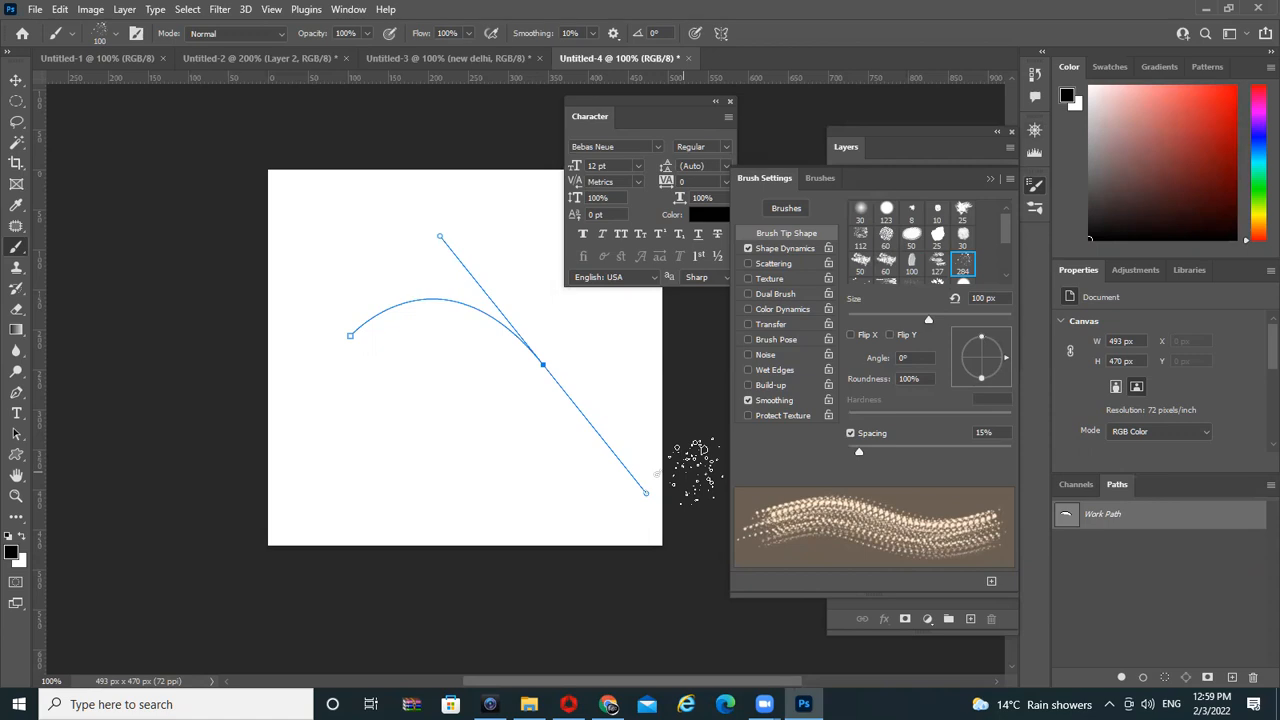
Undo another splatter test mark beneath the arched path and reduce the brush size to 10 px
click(510, 360)
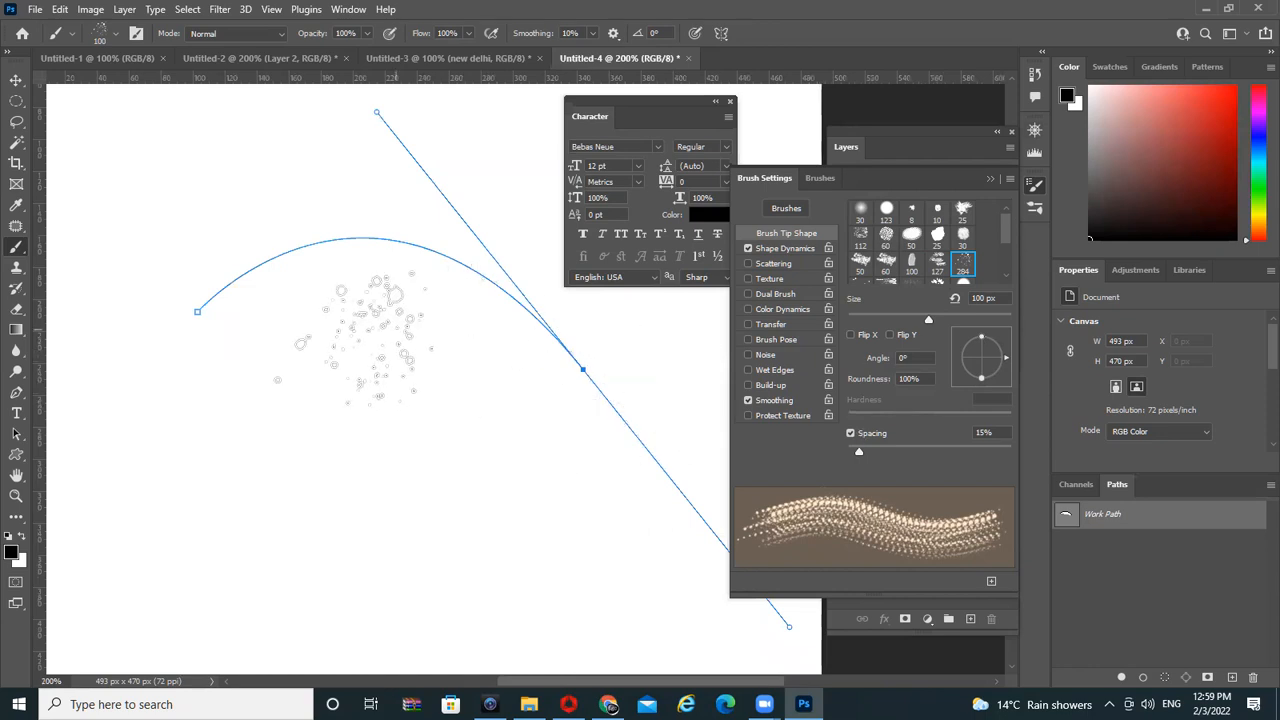
drag(375, 340, 370, 405)
key(ctrl+z)
key(bracketleft)
key(bracketleft)
key(bracketleft)
key(bracketleft)
key(bracketleft)
key(bracketleft)
key(bracketleft)
key(bracketleft)
key(bracketleft)
key(bracketleft)
key(bracketleft)
key(bracketleft)
key(bracketleft)
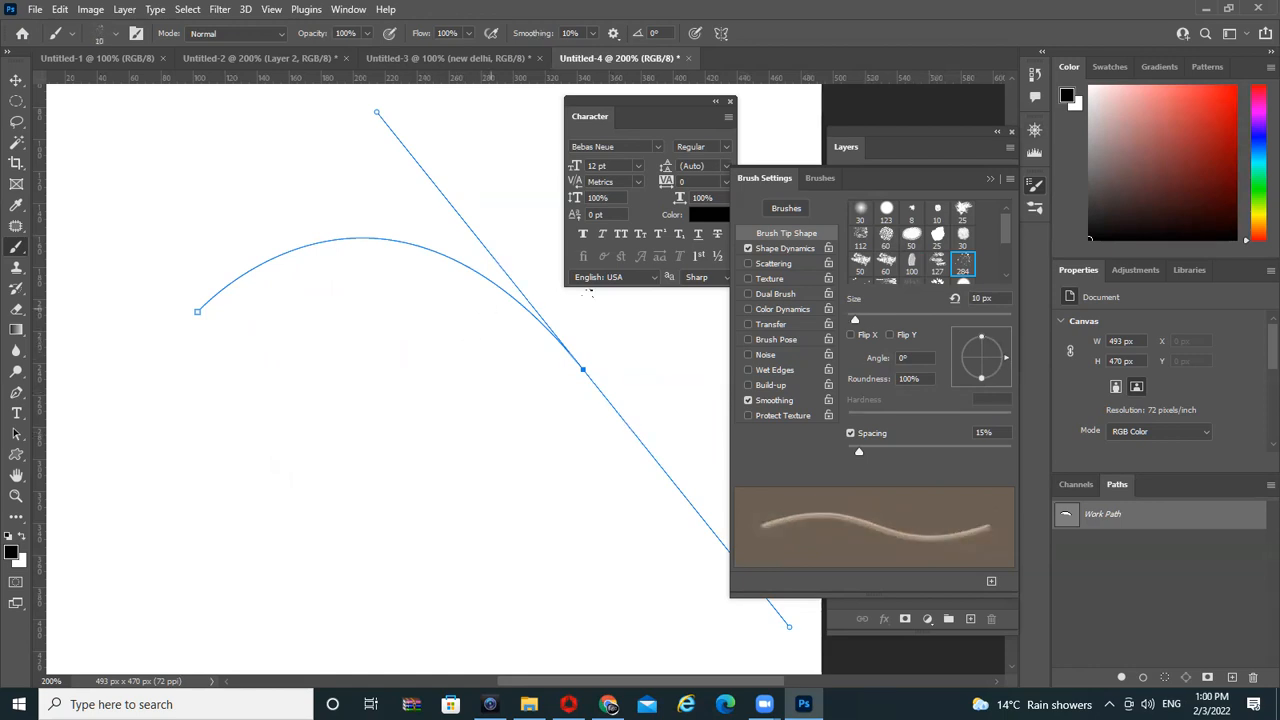
Try to trace the arched path freehand twice with the 10 px brush, undoing each stroke
mouse_move(197, 308)
mouse_down()
mouse_move(309, 263)
mouse_move(430, 273)
mouse_move(655, 403)
mouse_up()
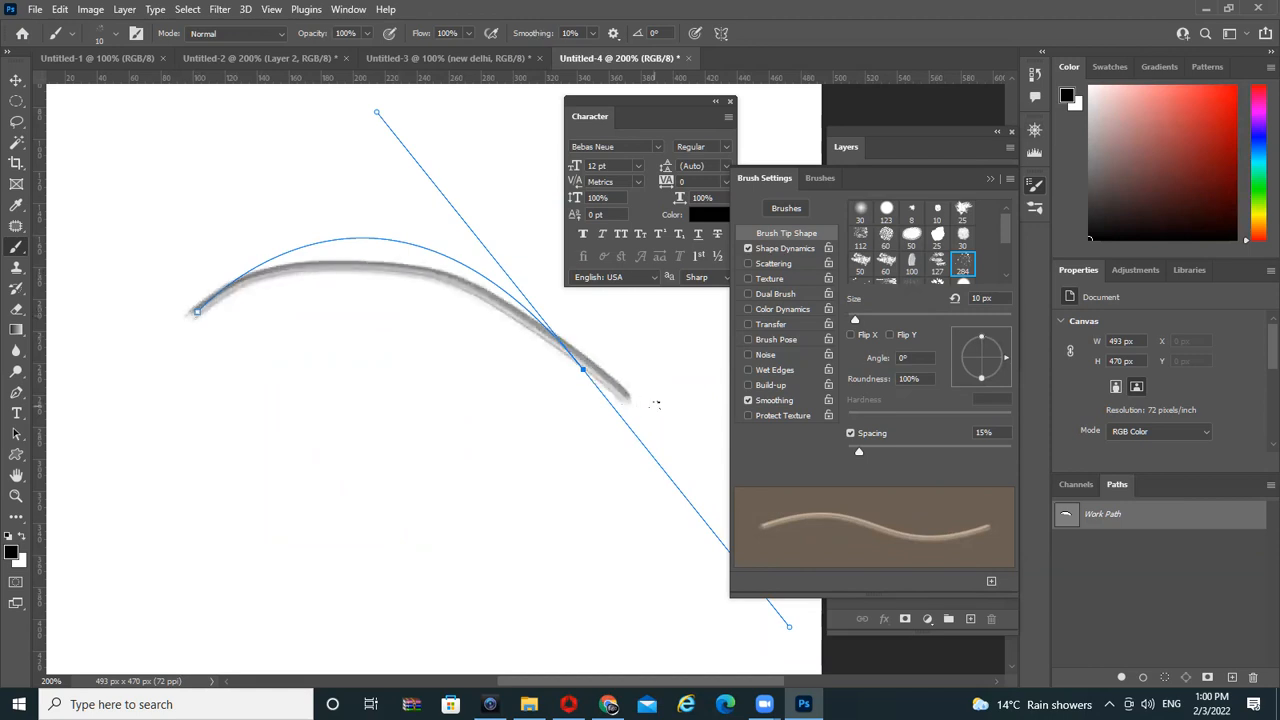
key(ctrl+z)
mouse_move(197, 309)
mouse_down()
mouse_move(363, 237)
mouse_move(447, 244)
mouse_move(510, 280)
mouse_move(614, 374)
mouse_up()
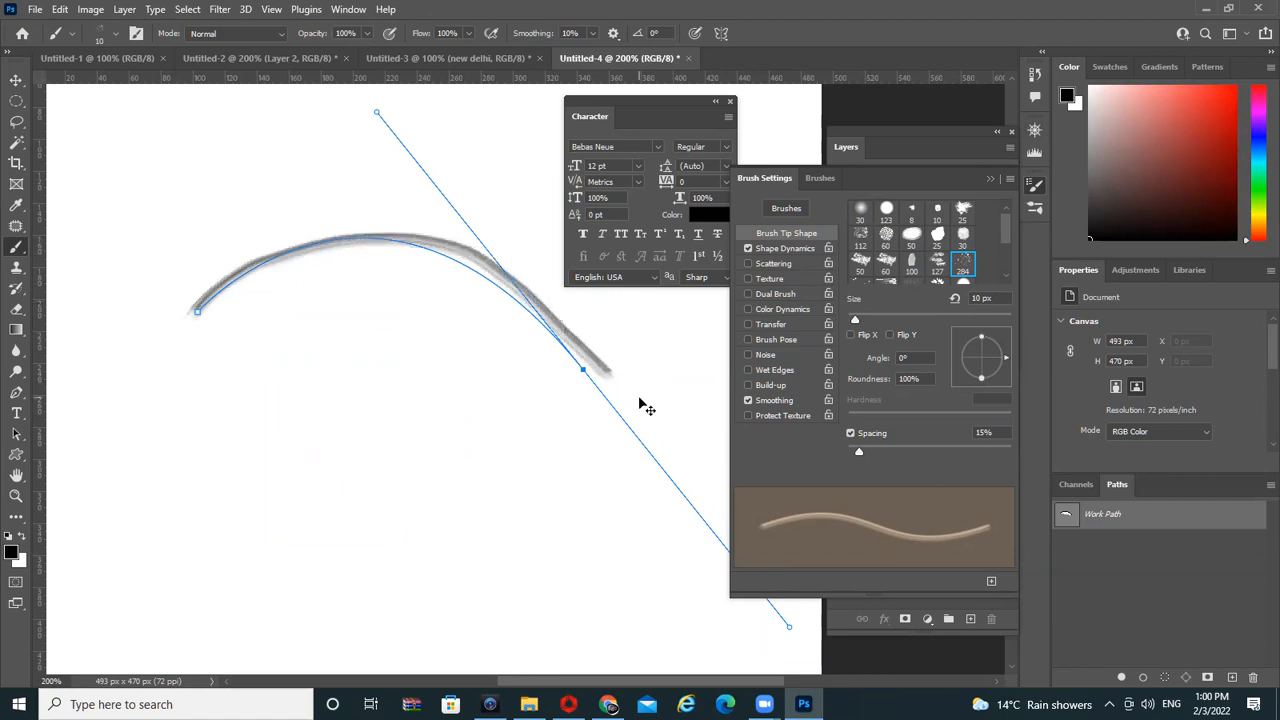
key(ctrl+z)
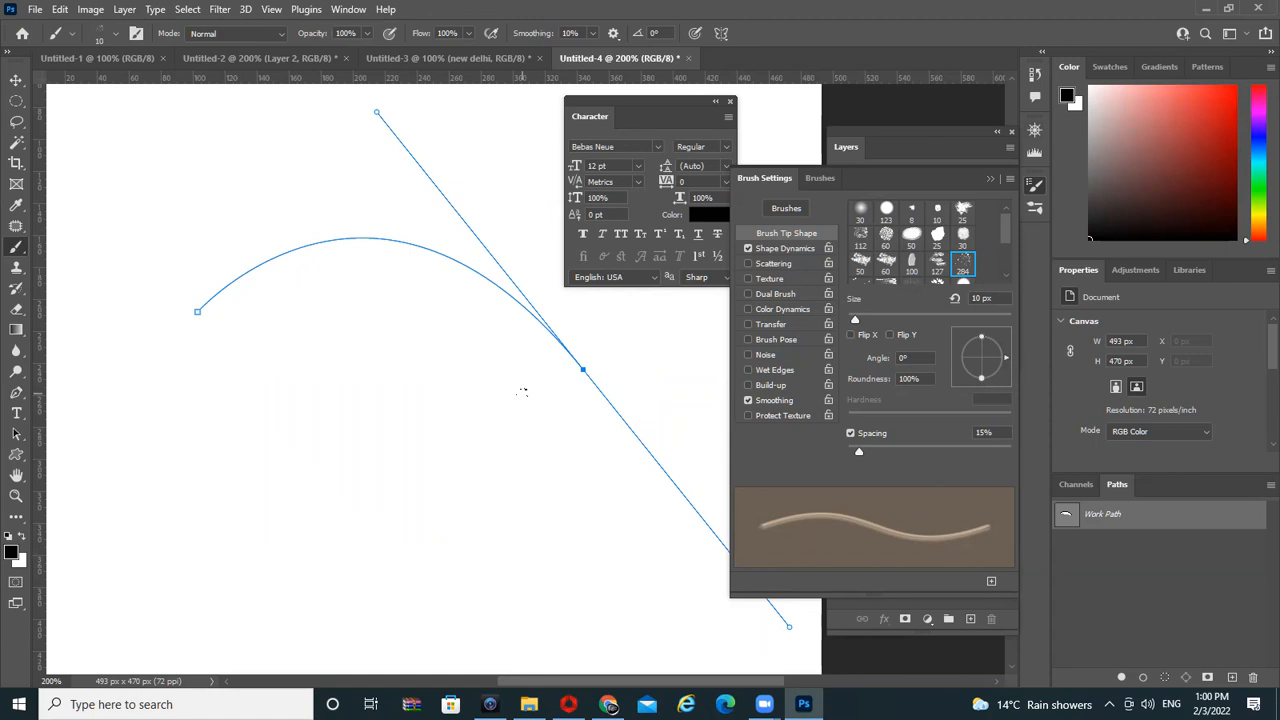
Detach the Paths panel onto the canvas and stroke the Work Path using the Brush, without simulated pressure
drag(1125, 485, 183, 373)
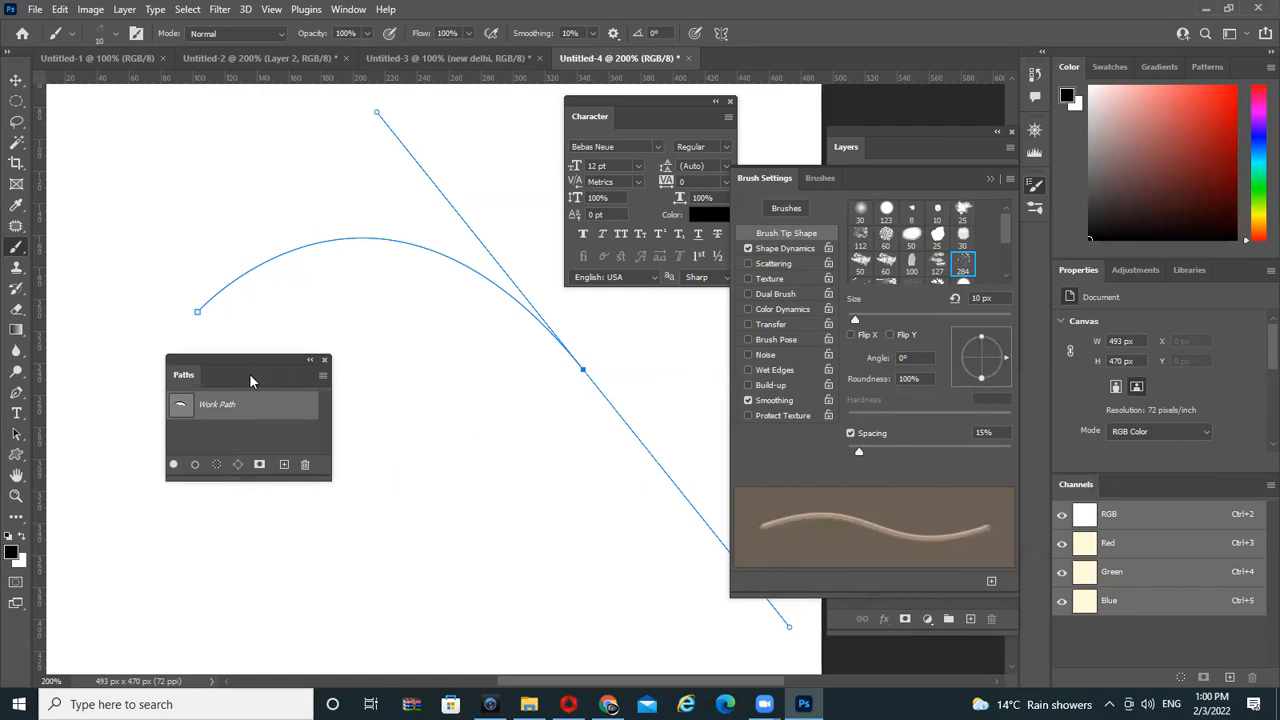
click(322, 377)
click(322, 377)
click(322, 377)
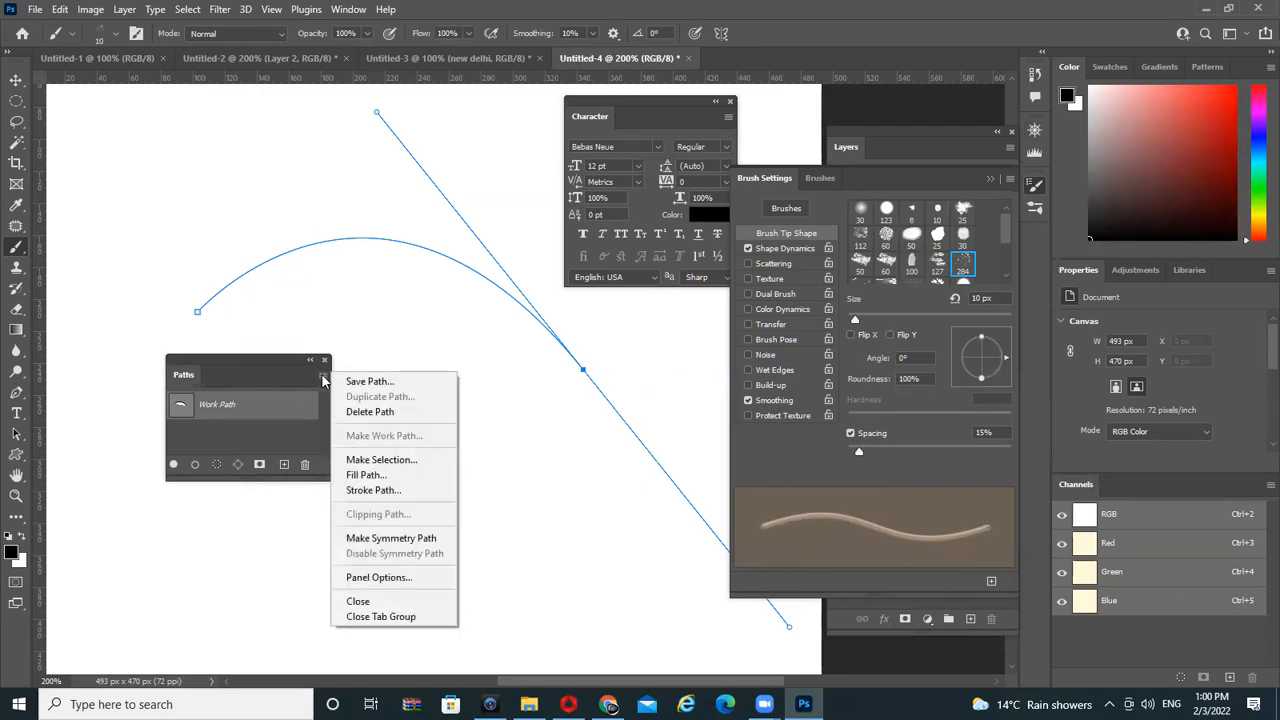
click(448, 494)
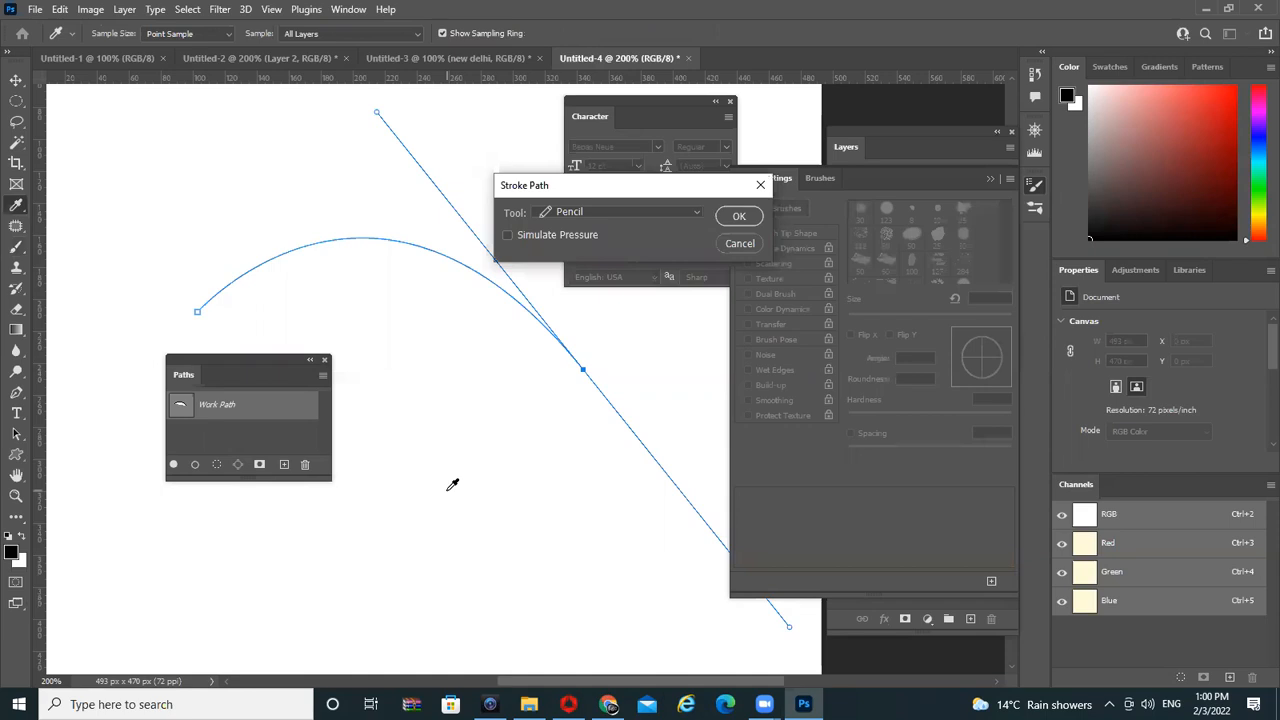
click(605, 211)
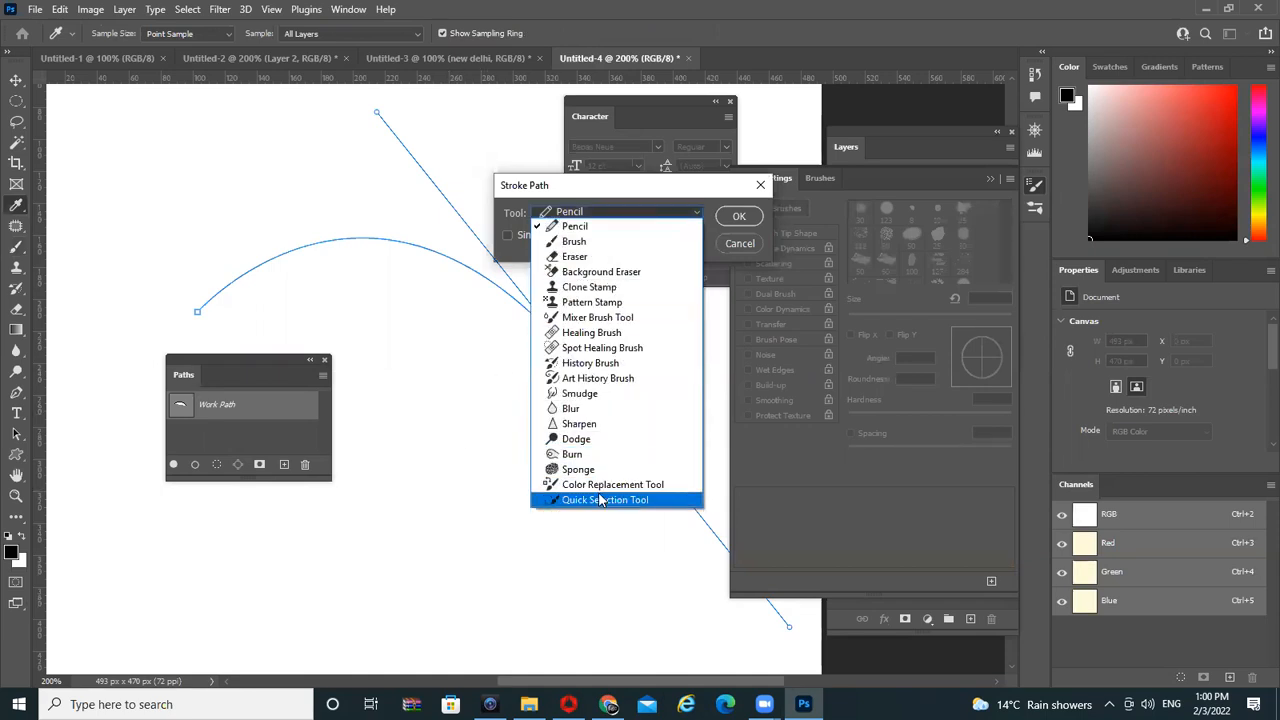
click(607, 242)
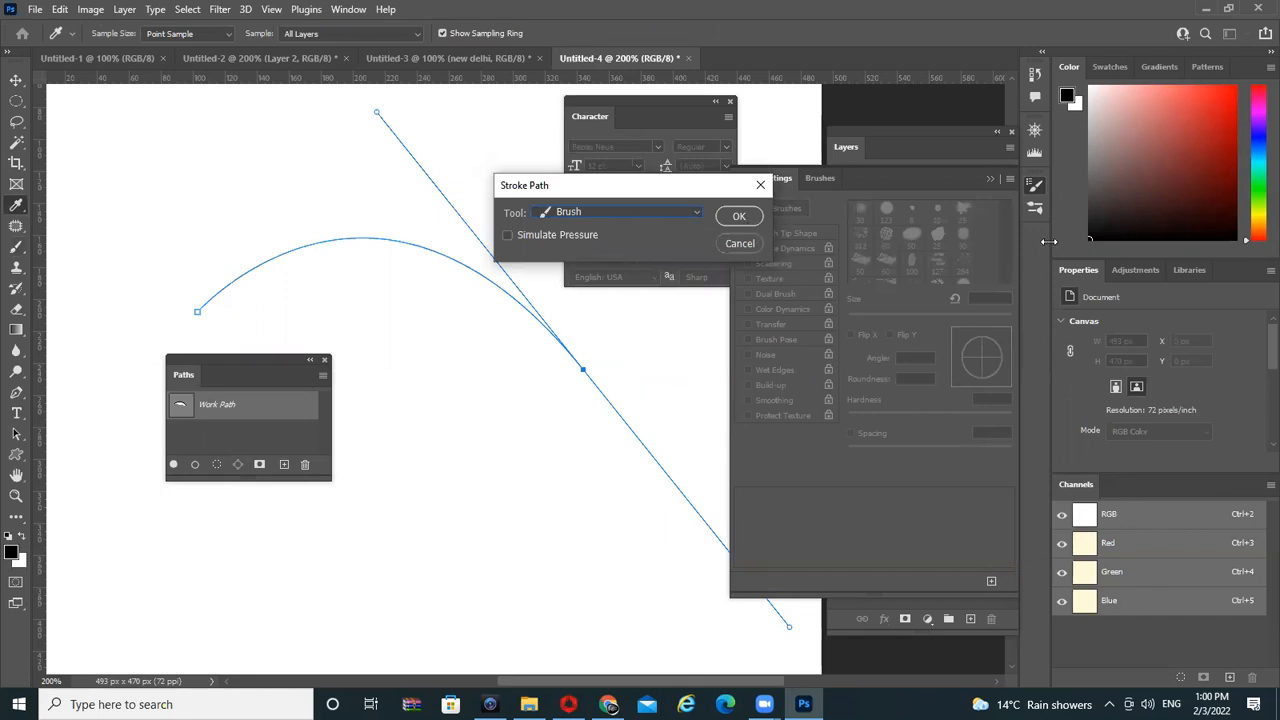
click(733, 214)
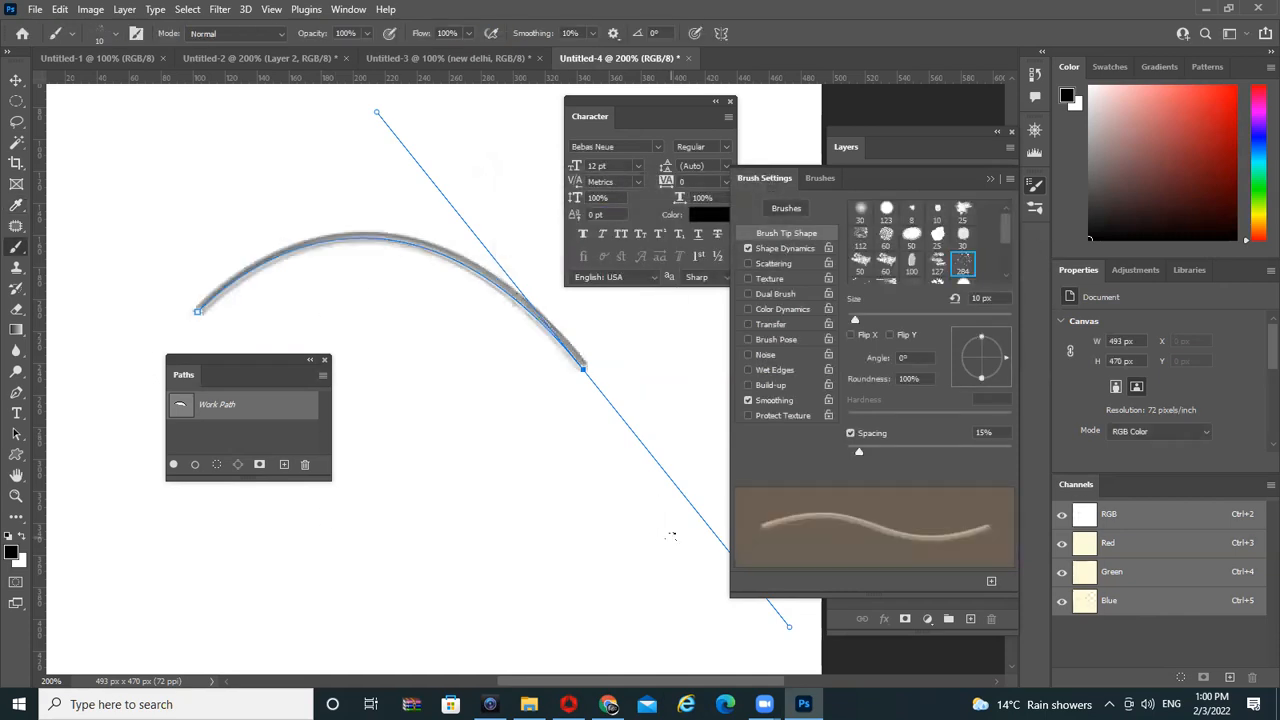
Hide the path overlay to inspect the brush stroke along the arch, and undo the stroke
scroll(343, 250, up, 2)
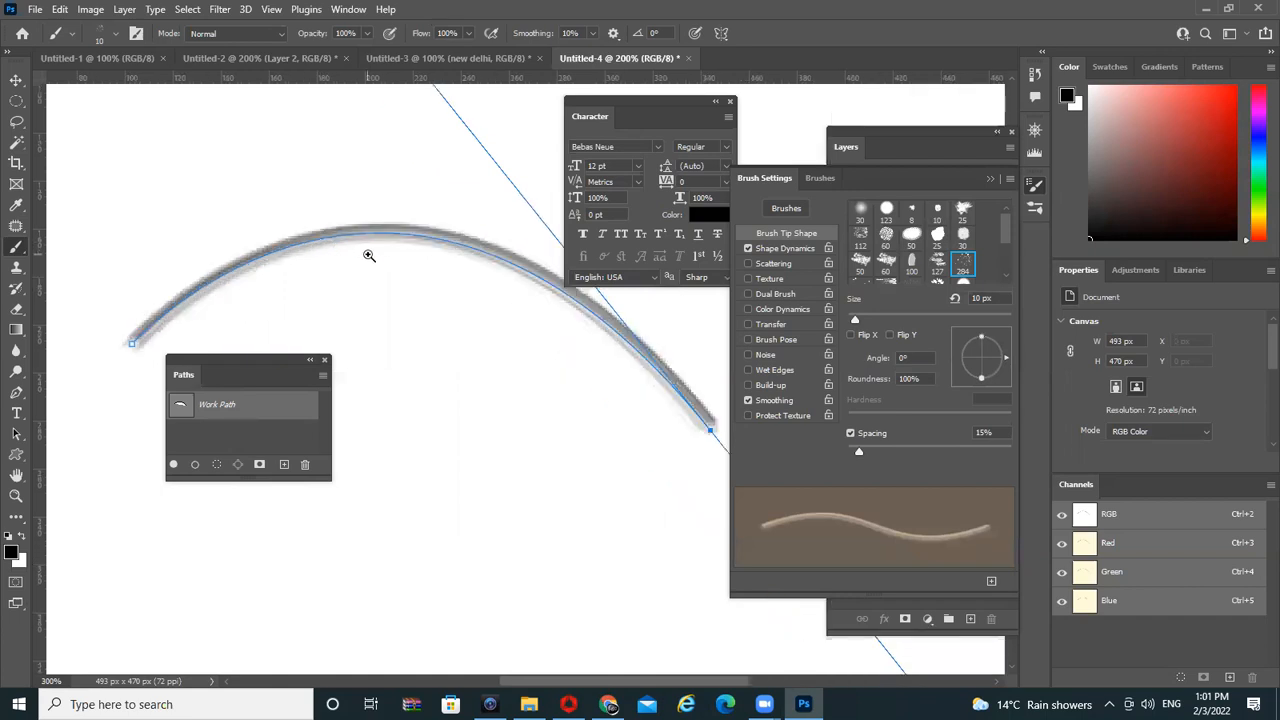
scroll(500, 349, down, 3)
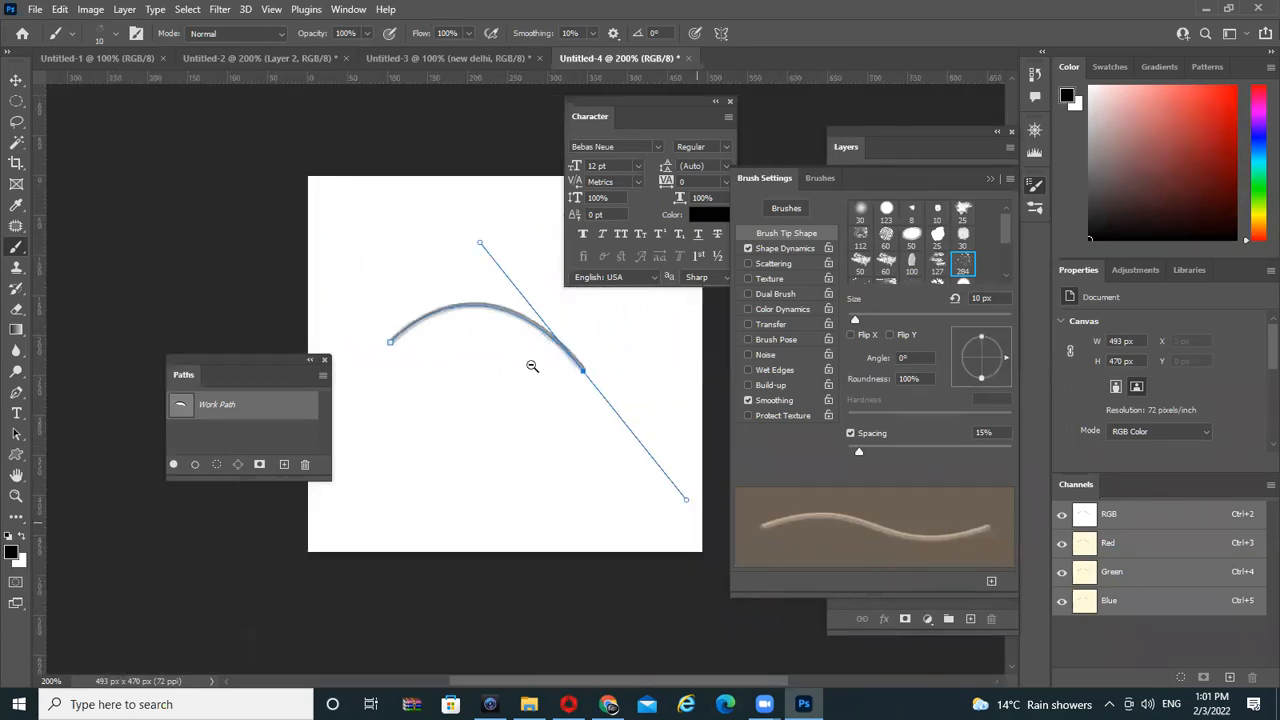
key(ctrl+h)
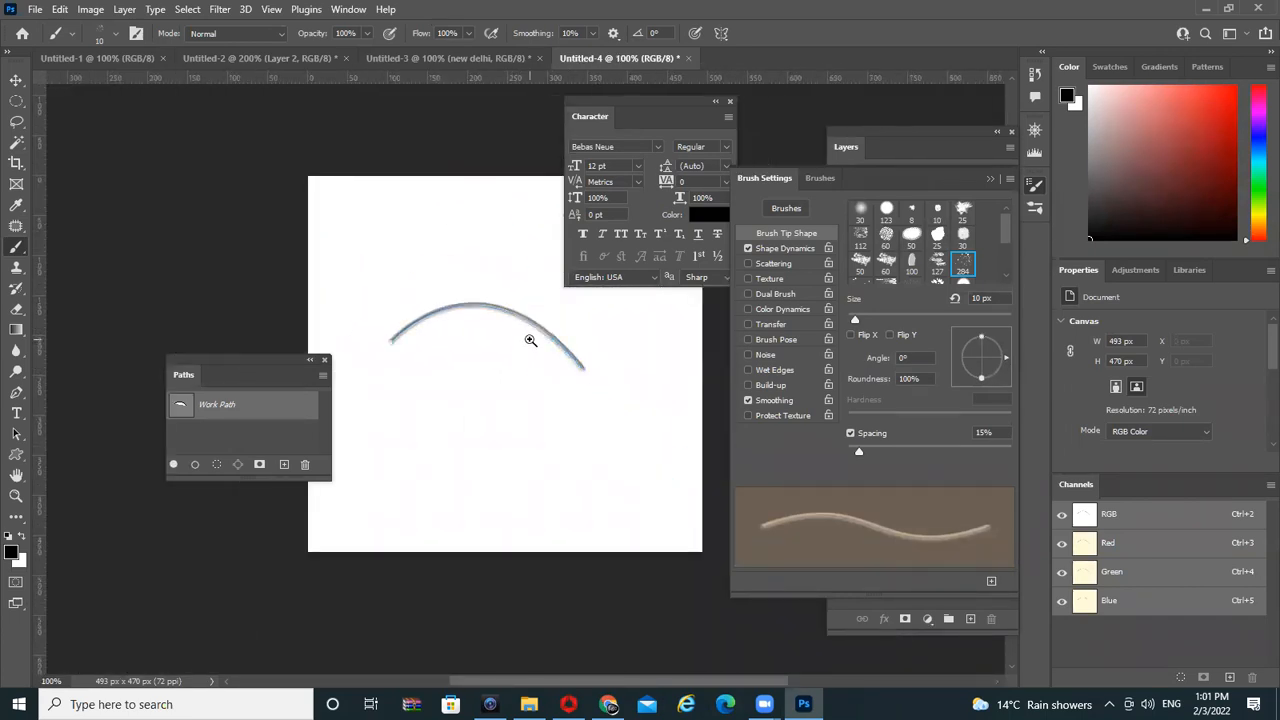
scroll(528, 337, up, 1)
key(ctrl+z)
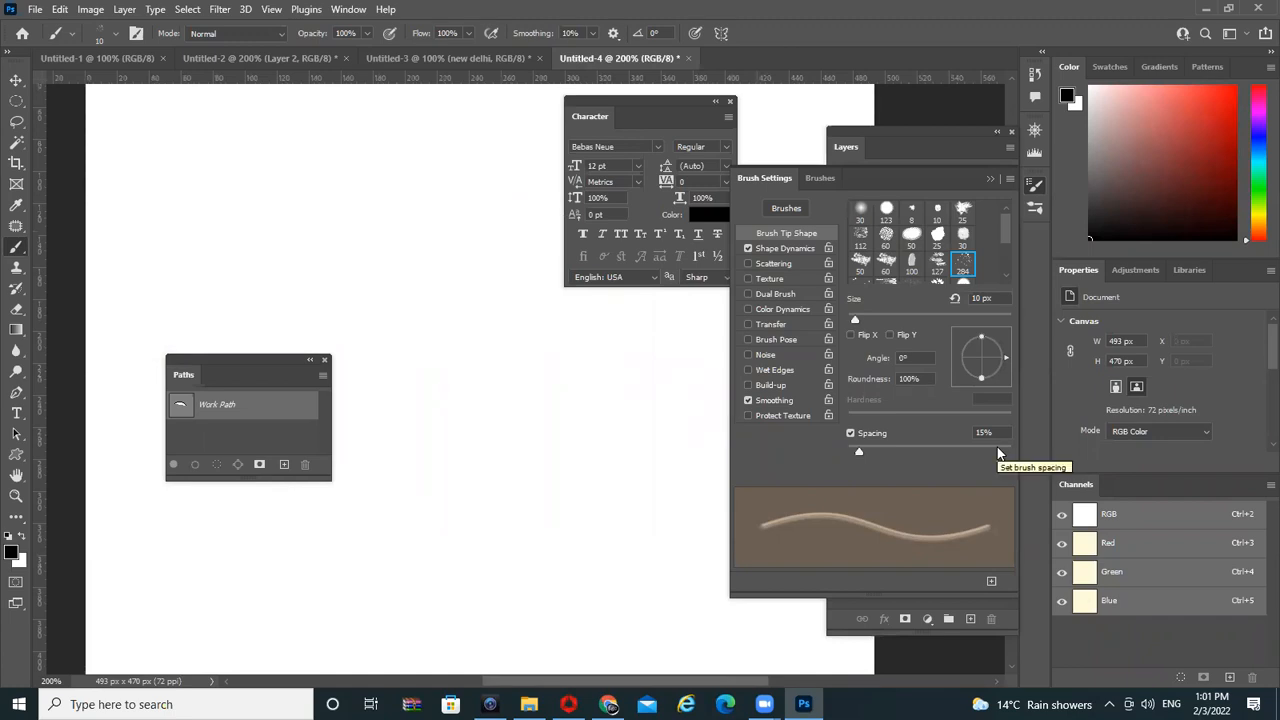
Bring the Layers panel into view and add a new empty layer above the Background
key(F7)
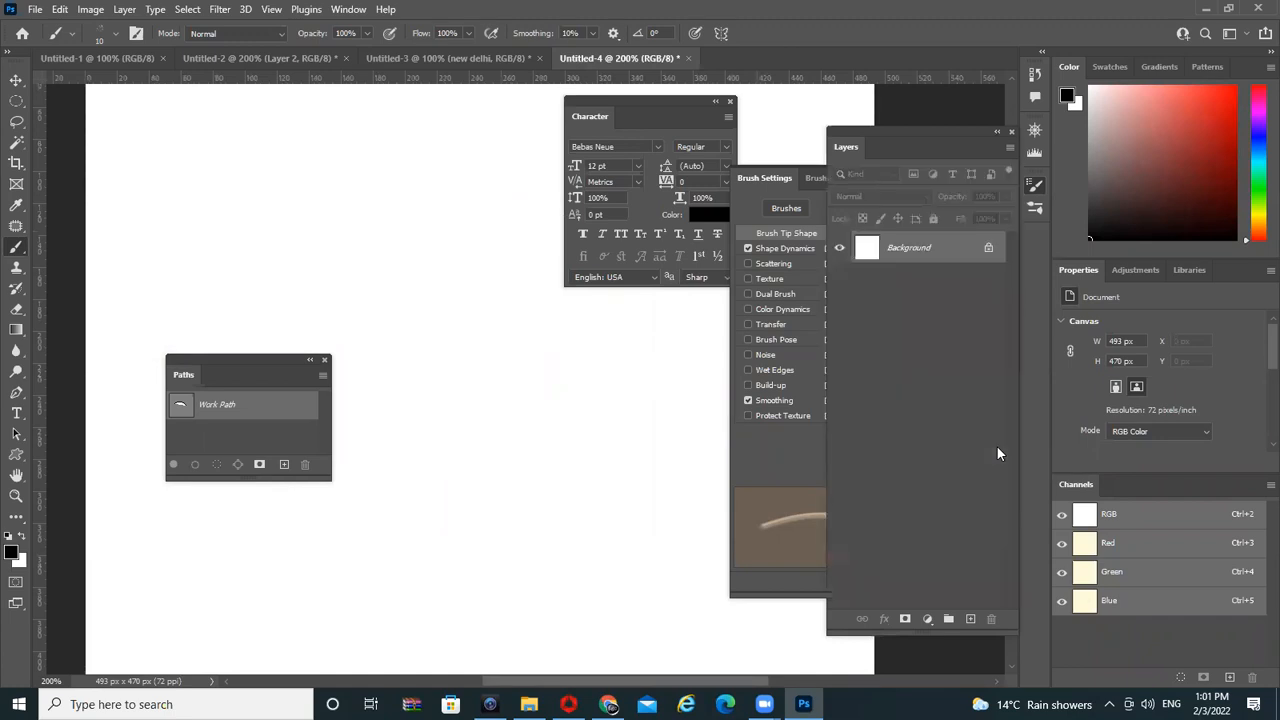
click(970, 620)
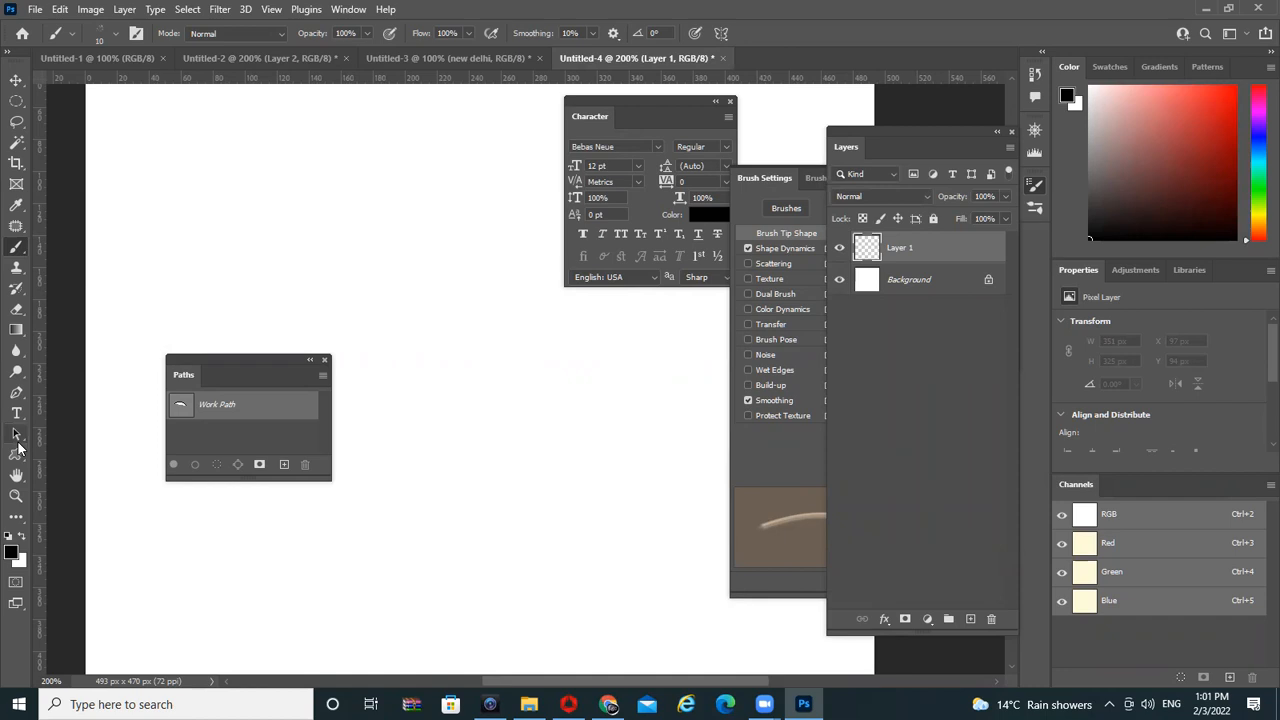
Test the 284 px splatter brush tip on the new layer, undo the stroke, and reduce the brush size to 70 px
click(777, 463)
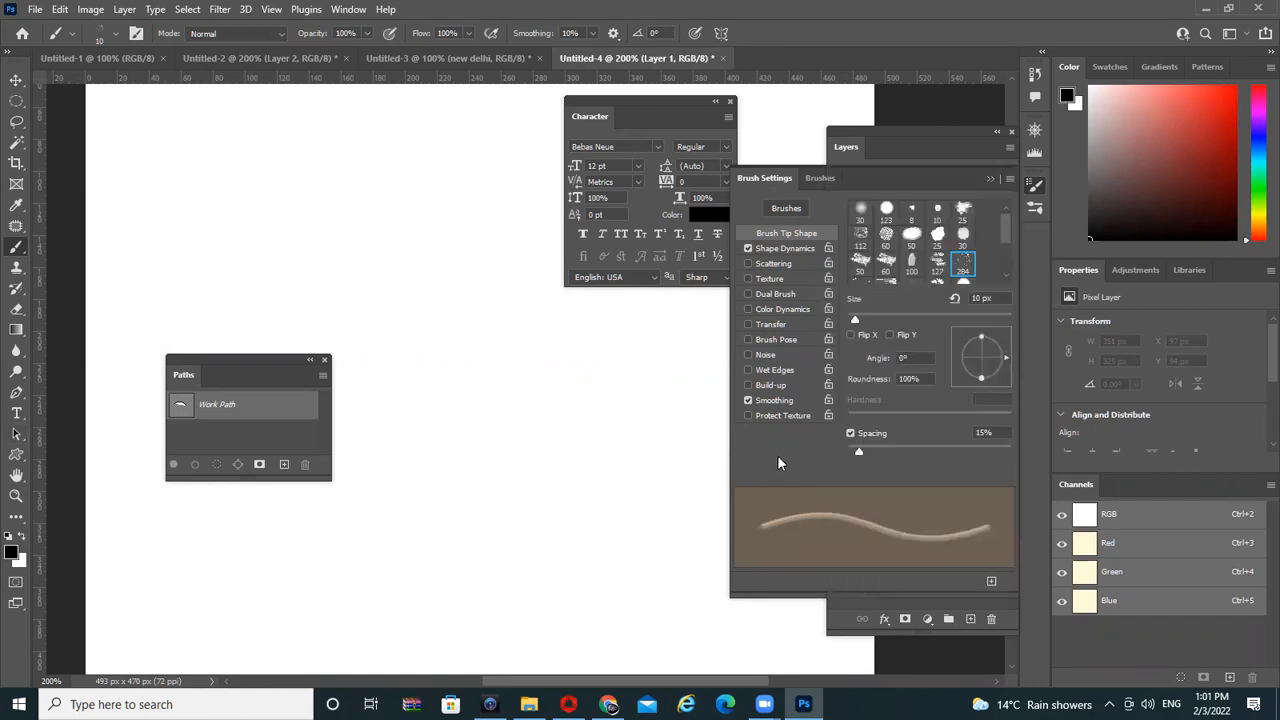
click(962, 264)
click(447, 356)
drag(447, 356, 575, 398)
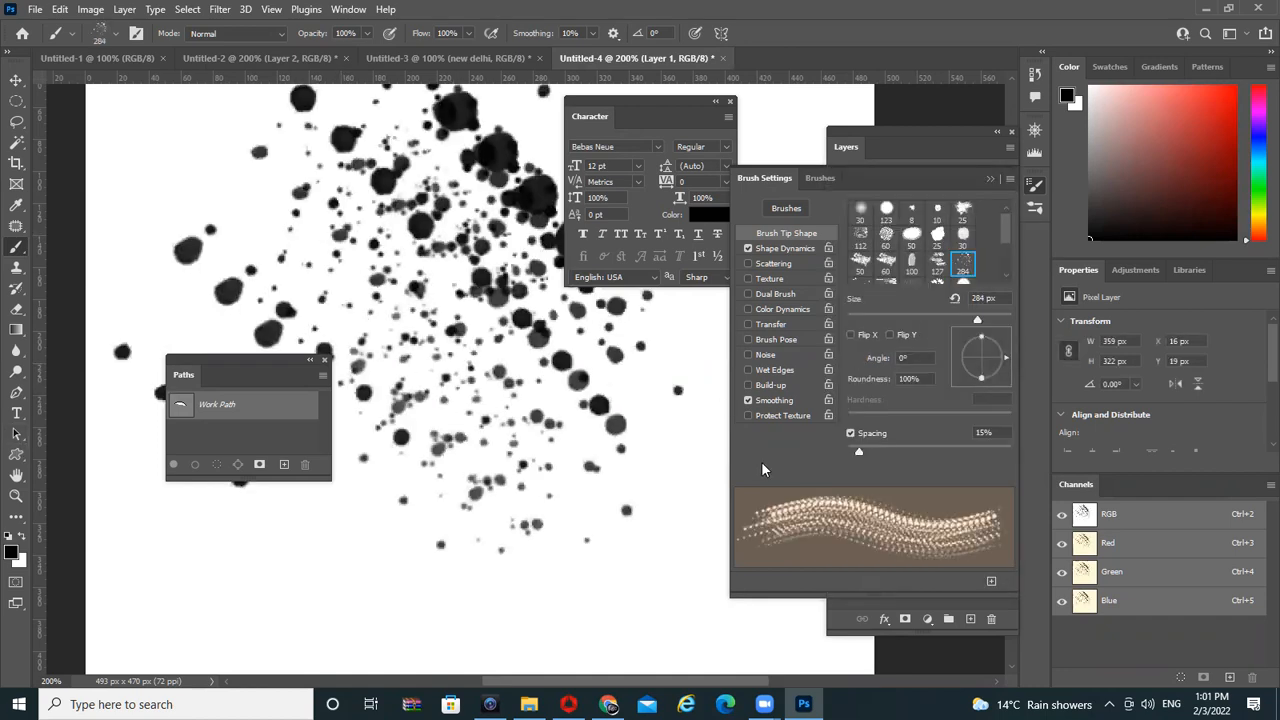
key(ctrl+z)
key(bracketleft)
key(bracketleft)
key(bracketleft)
key(bracketleft)
key(bracketleft)
key(bracketleft)
key(bracketleft)
key(bracketleft)
key(bracketleft)
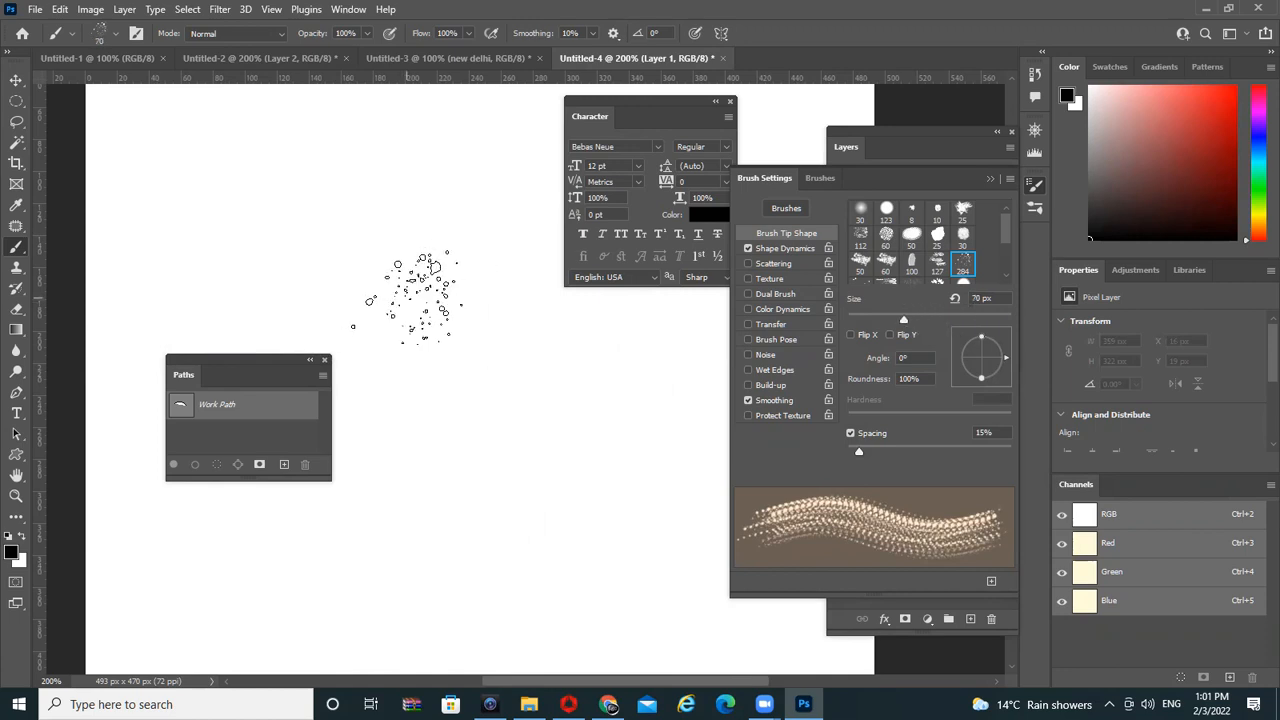
Try drawing a circle about 17 px wide with the Ellipse tool in Shape mode, and undo it
drag(16, 453, 78, 473)
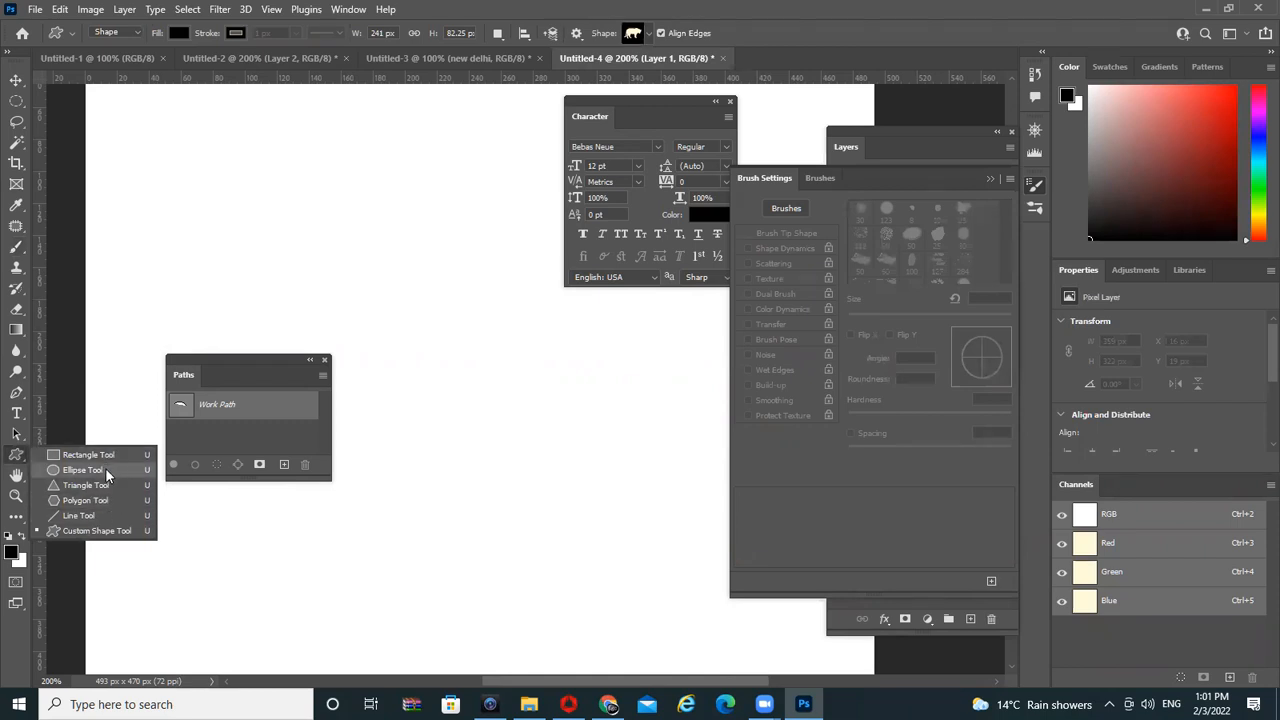
click(105, 467)
drag(263, 221, 295, 254)
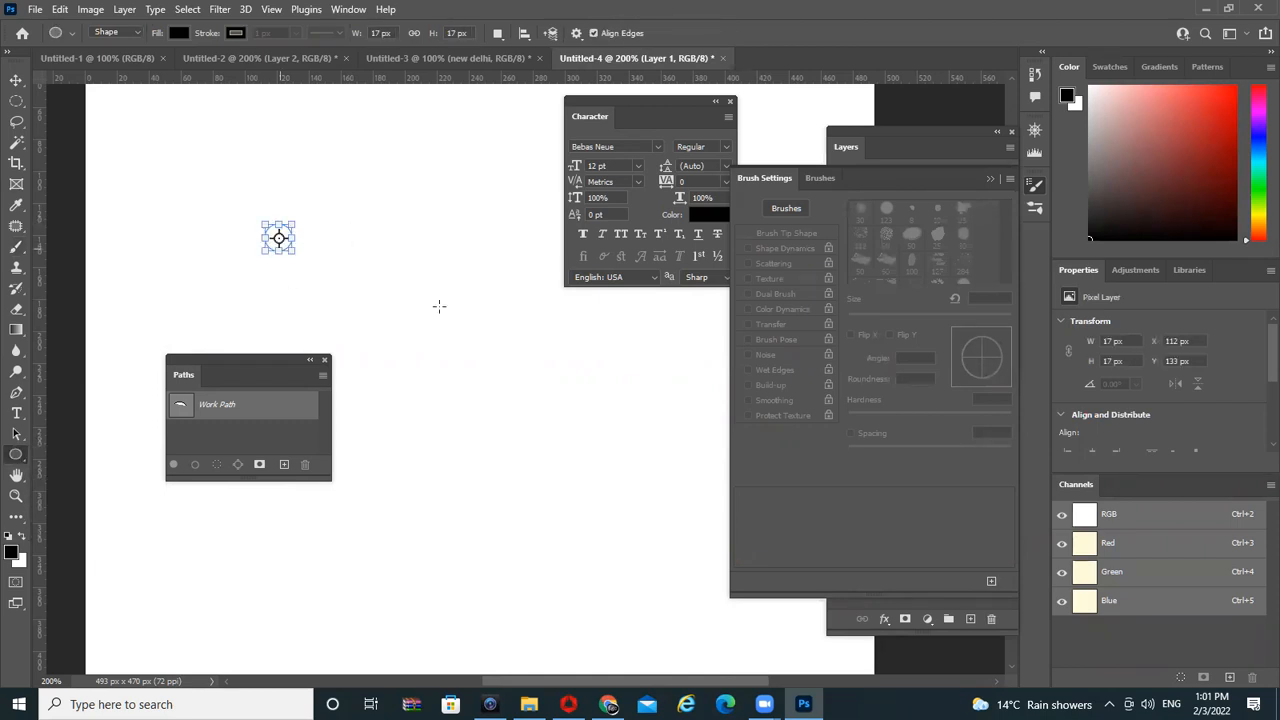
key(ctrl+z)
Delete the arched Work Path and draw a circular path about 258 px across with the Ellipse tool in Path mode
click(134, 35)
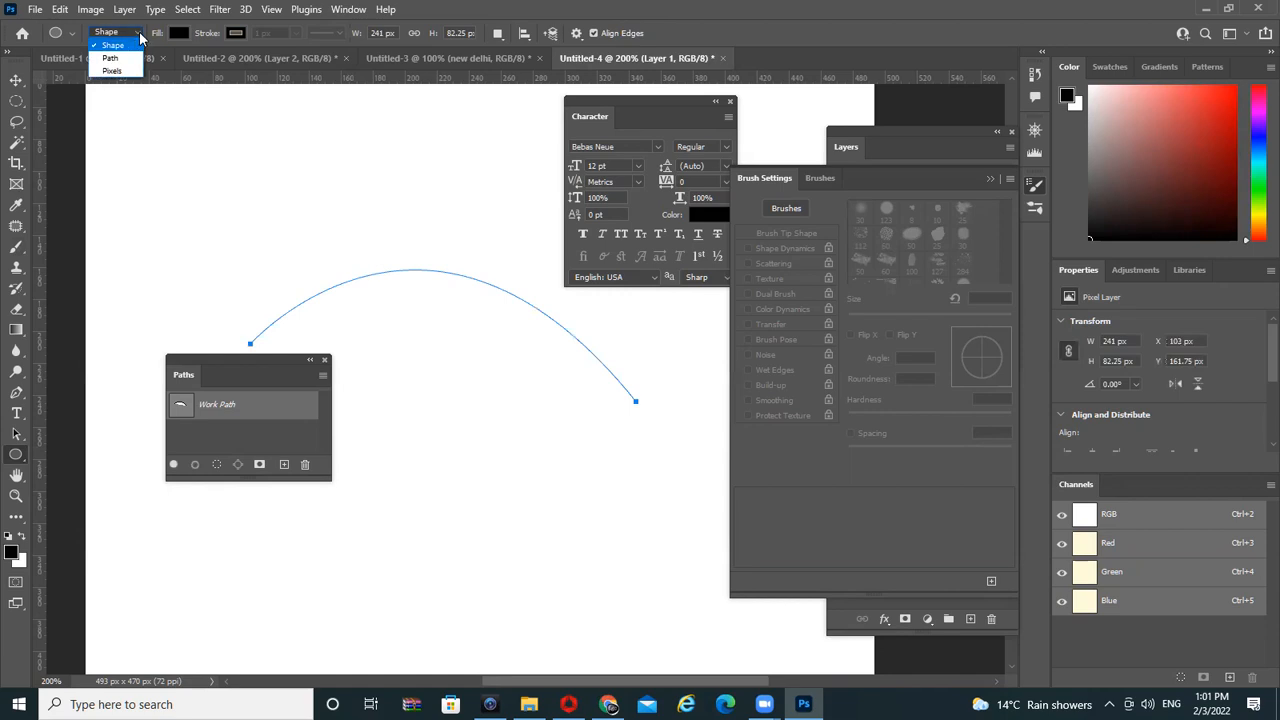
click(140, 38)
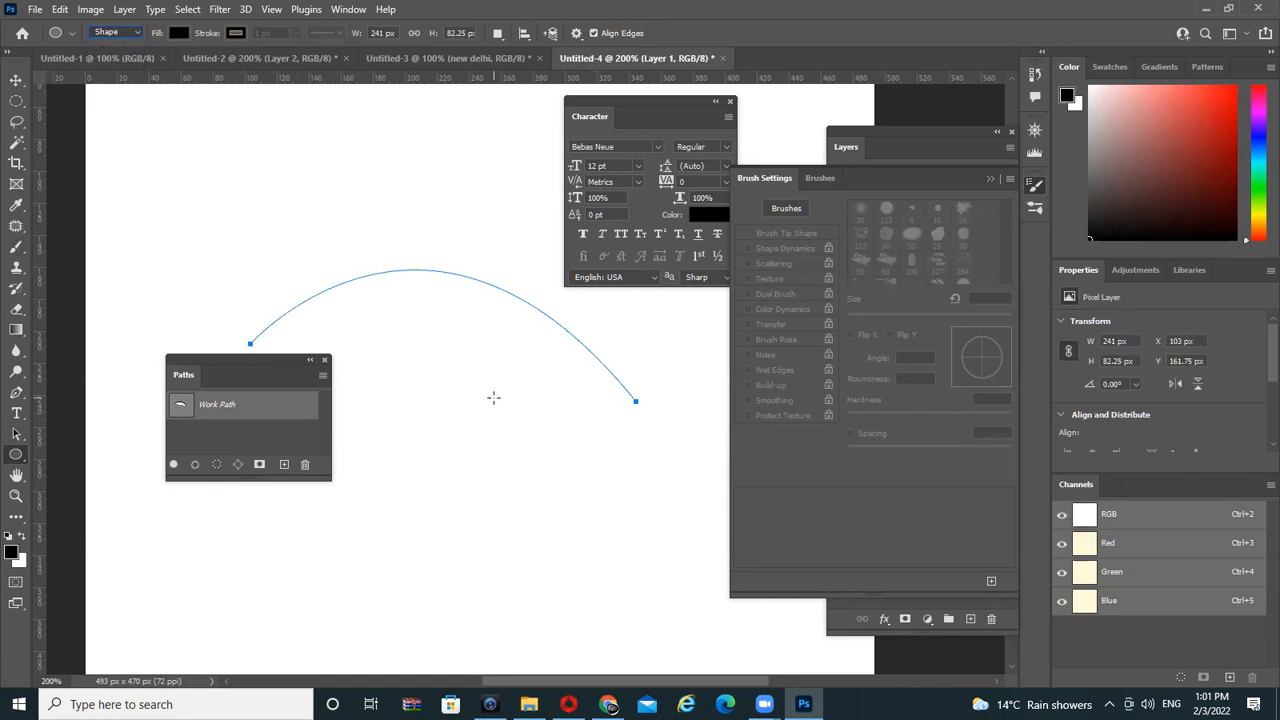
drag(251, 408, 315, 460)
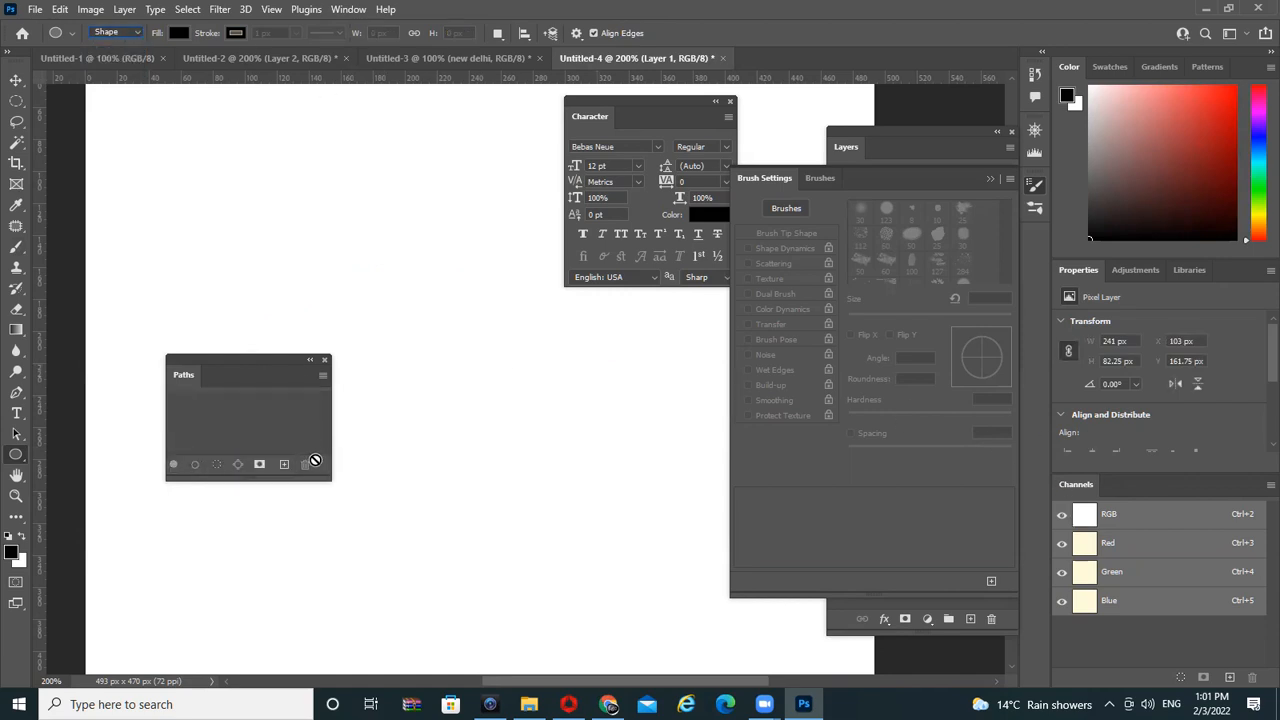
click(122, 36)
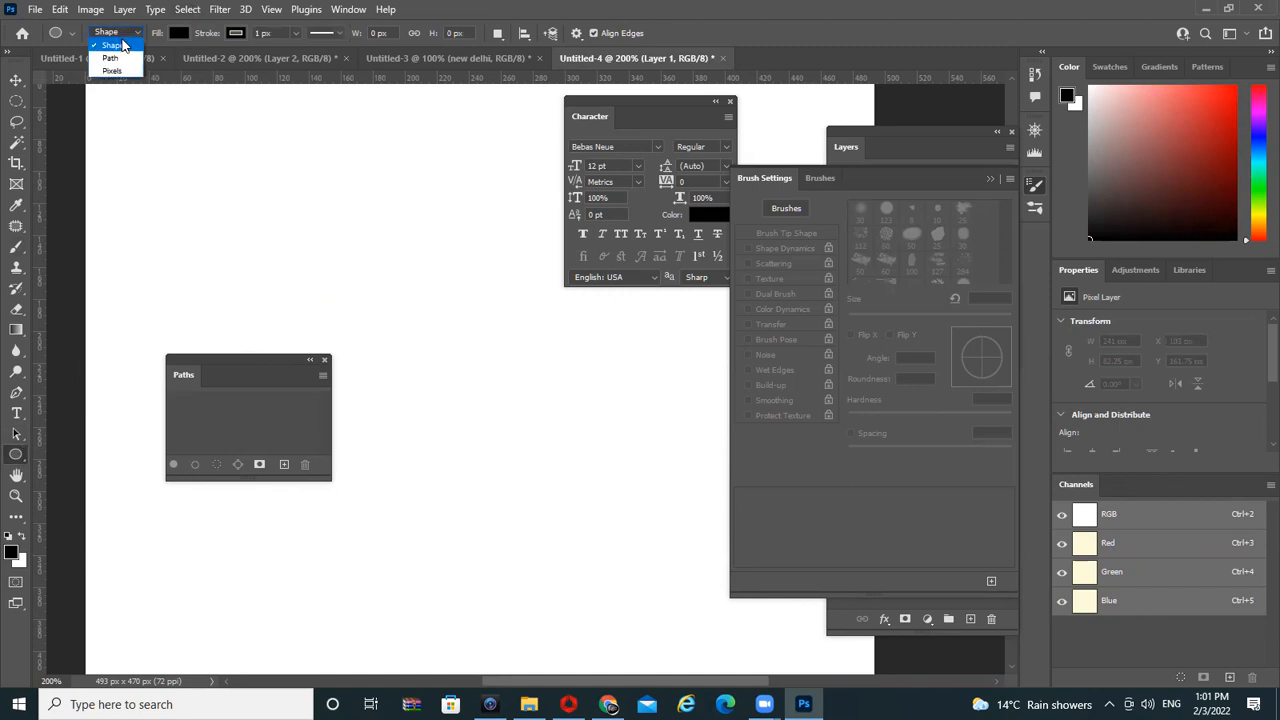
click(110, 57)
drag(262, 201, 673, 617)
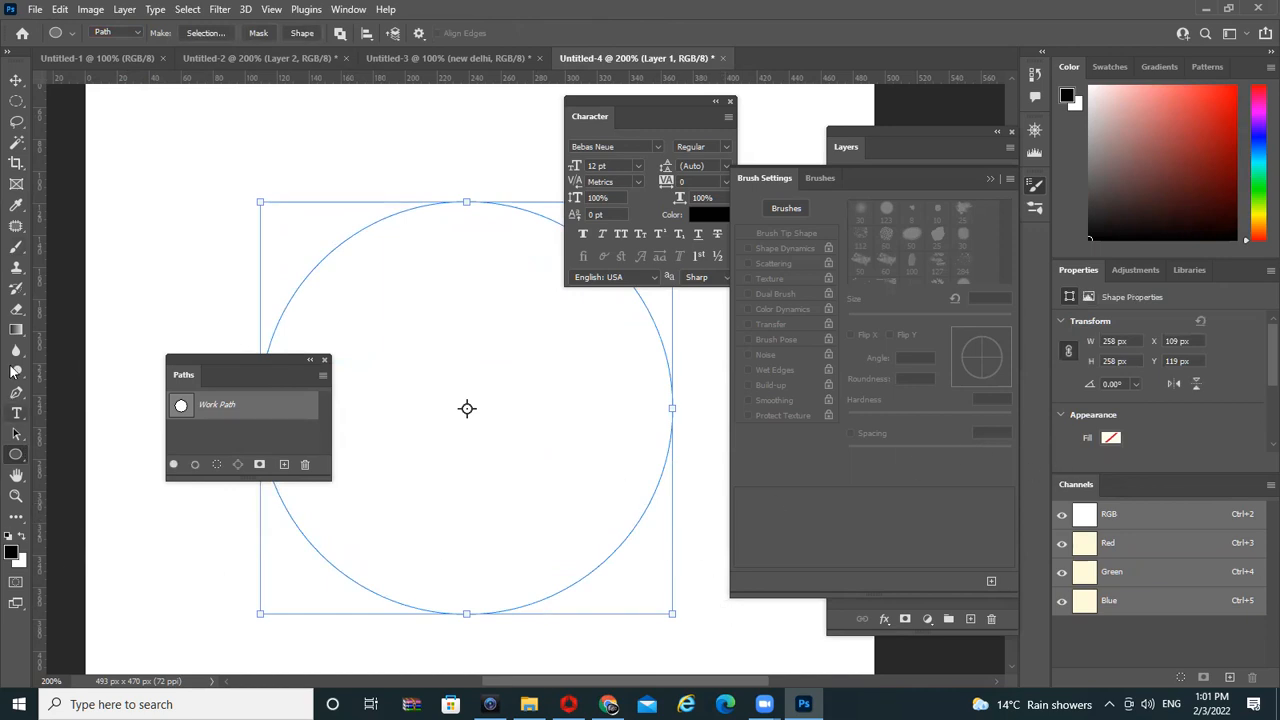
Choose the 306 px leaf tip for the Brush tool, test it over the circular path, and undo the mark
click(15, 247)
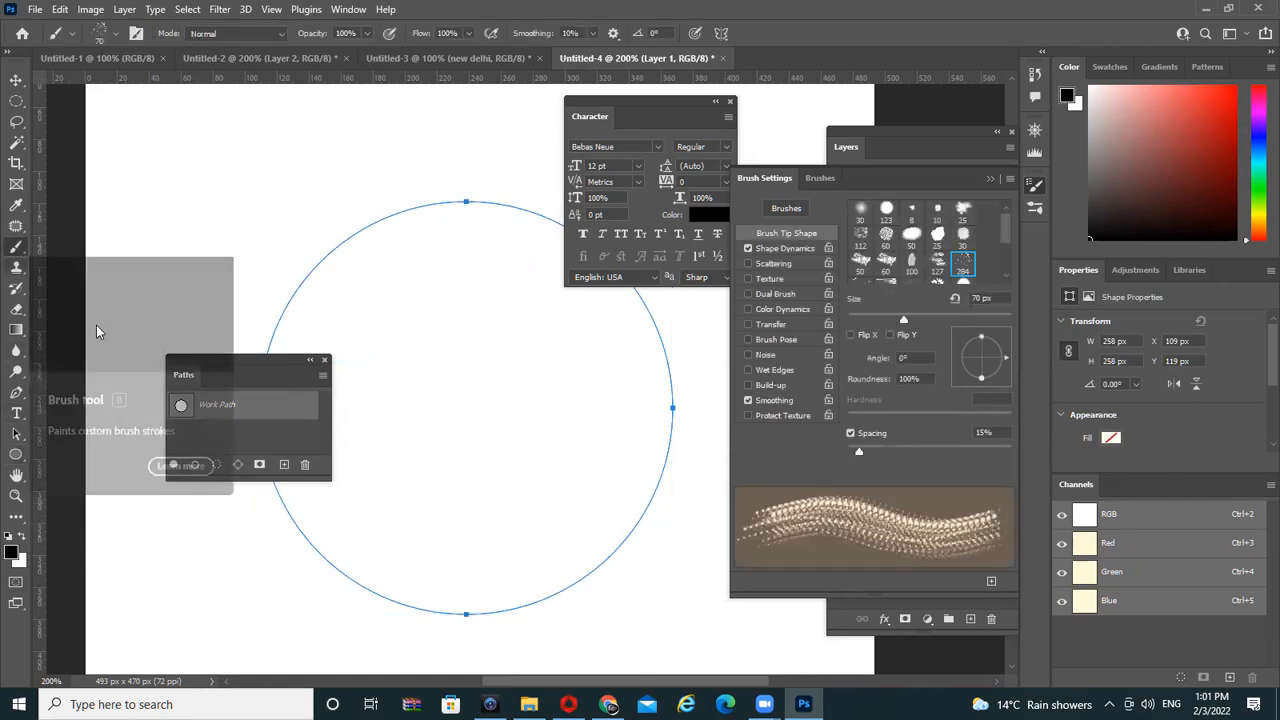
drag(1008, 228, 1006, 253)
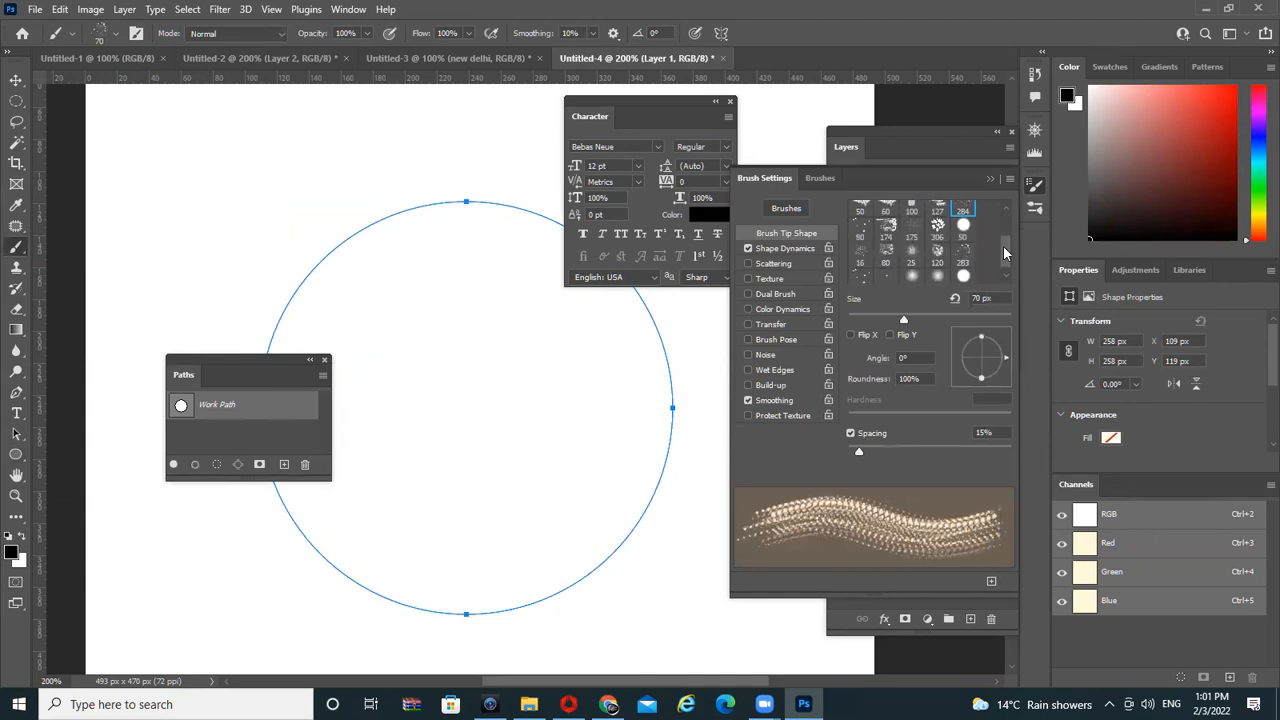
click(937, 228)
click(455, 193)
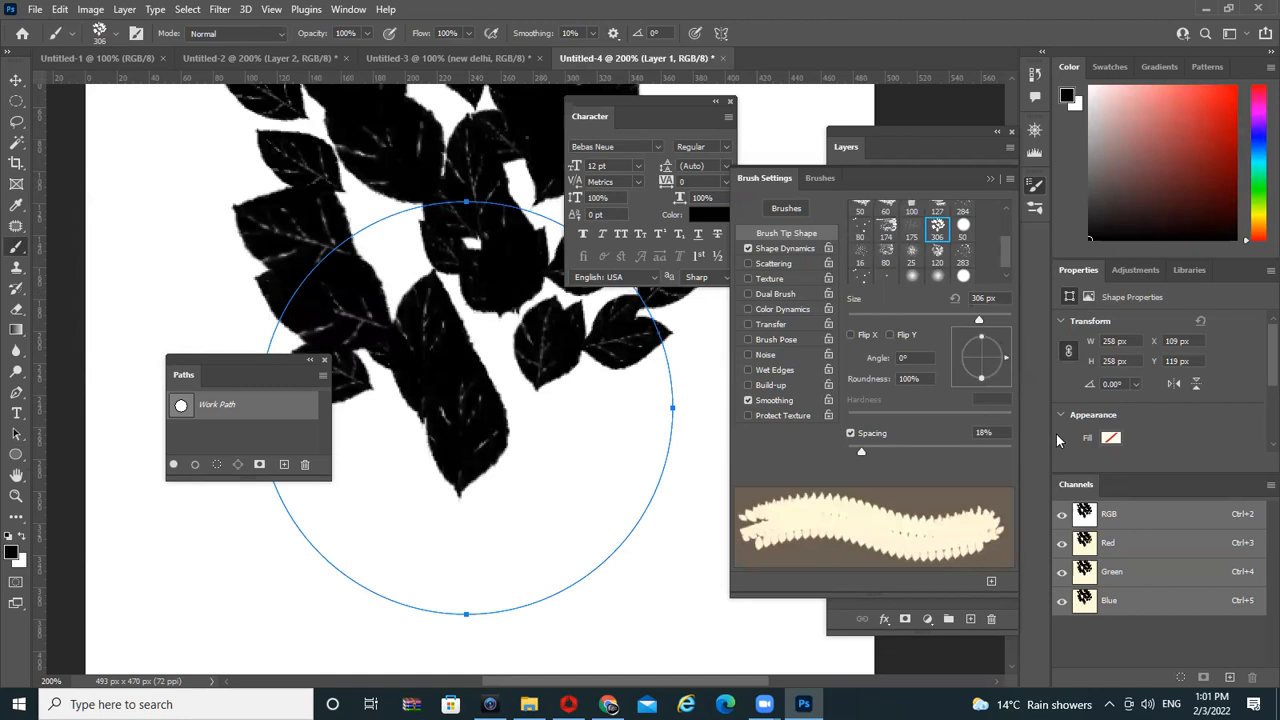
key(ctrl+z)
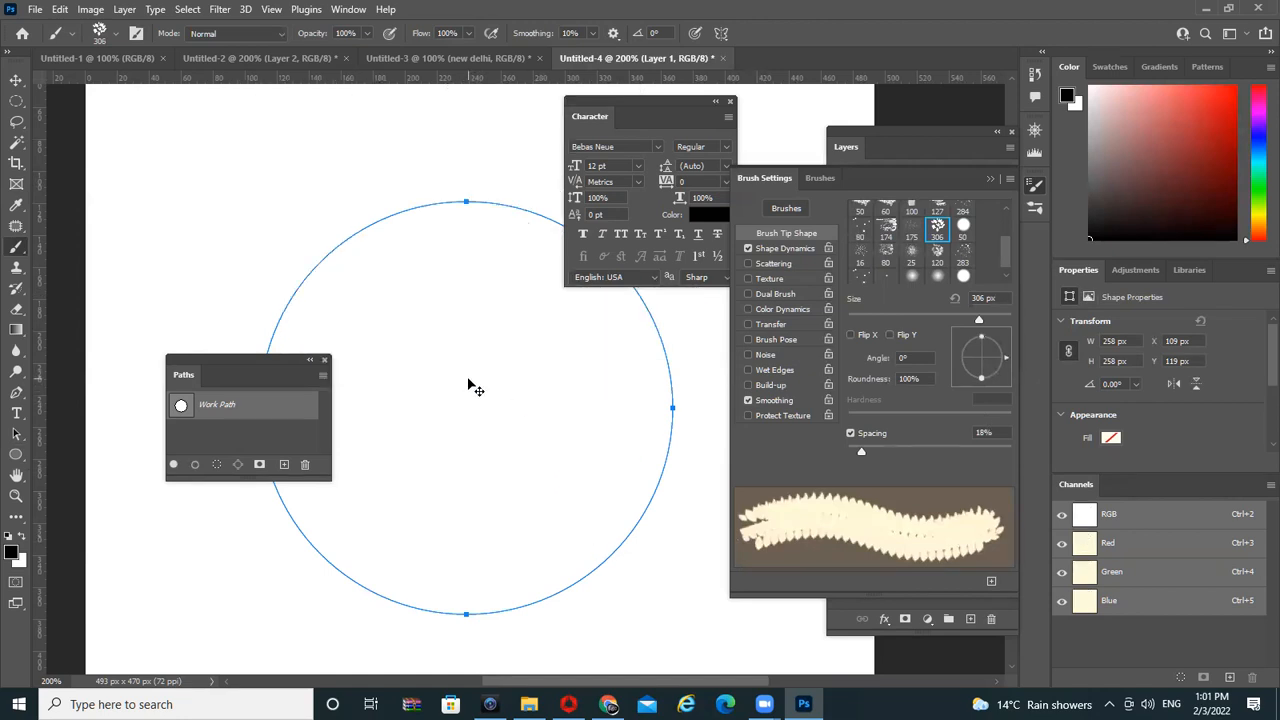
Reduce the leaf brush to 90 px and paint two test strokes, undoing each one
key(bracketleft)
key(bracketleft)
key(bracketleft)
key(bracketleft)
mouse_move(429, 343)
mouse_down()
mouse_move(600, 423)
mouse_move(465, 395)
mouse_up()
key(ctrl+z)
drag(265, 228, 440, 235)
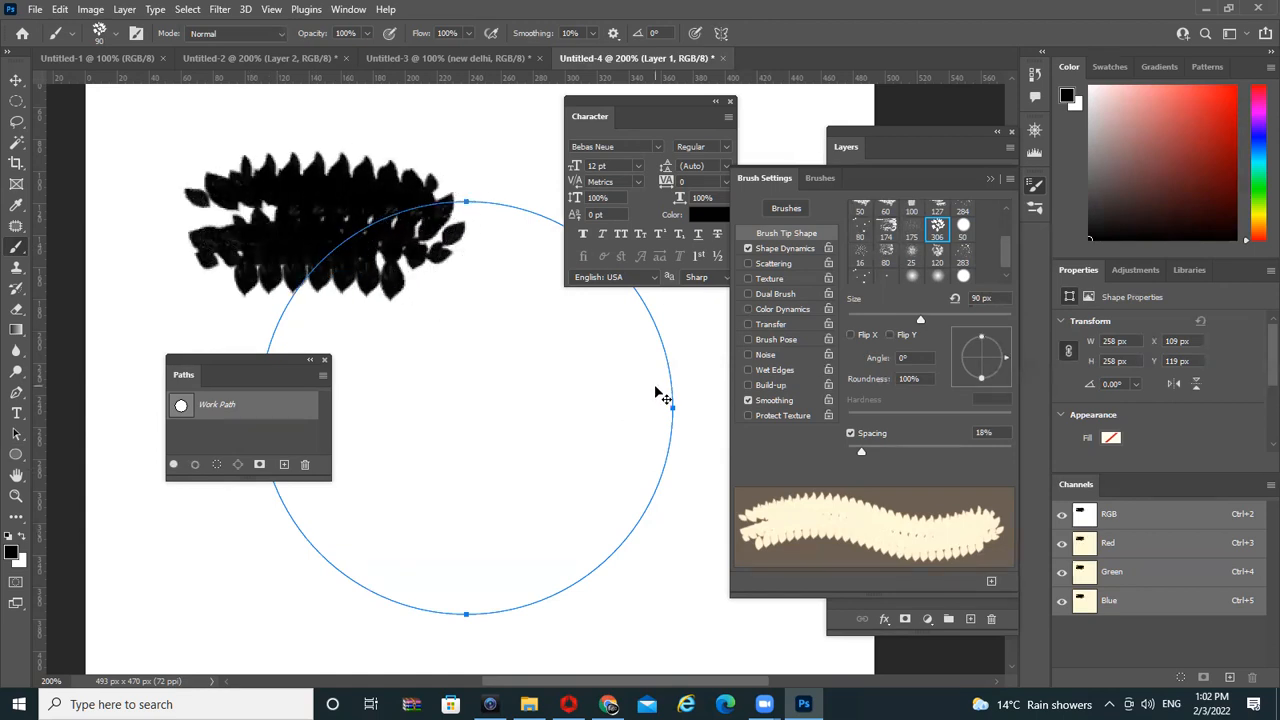
key(ctrl+z)
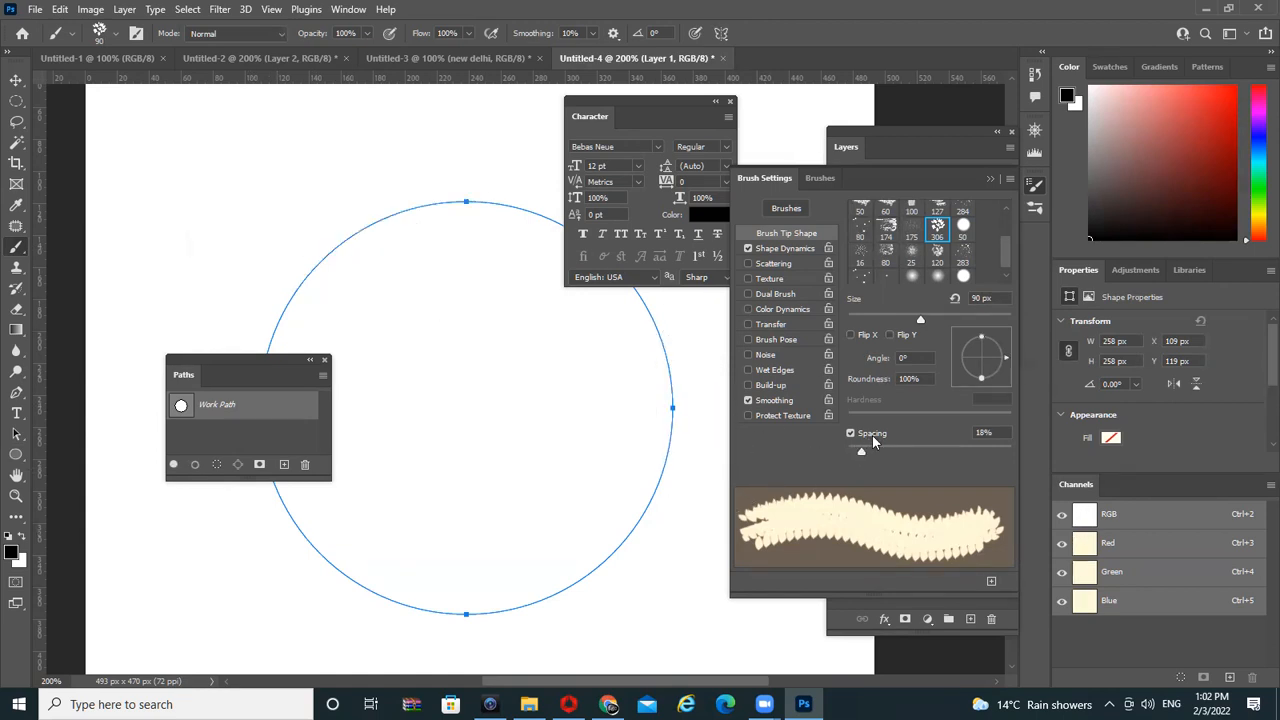
Set the leaf brush spacing to 76%, paint a diagonal test stroke across the circle, and undo it
drag(867, 452, 909, 450)
click(309, 168)
drag(415, 248, 600, 430)
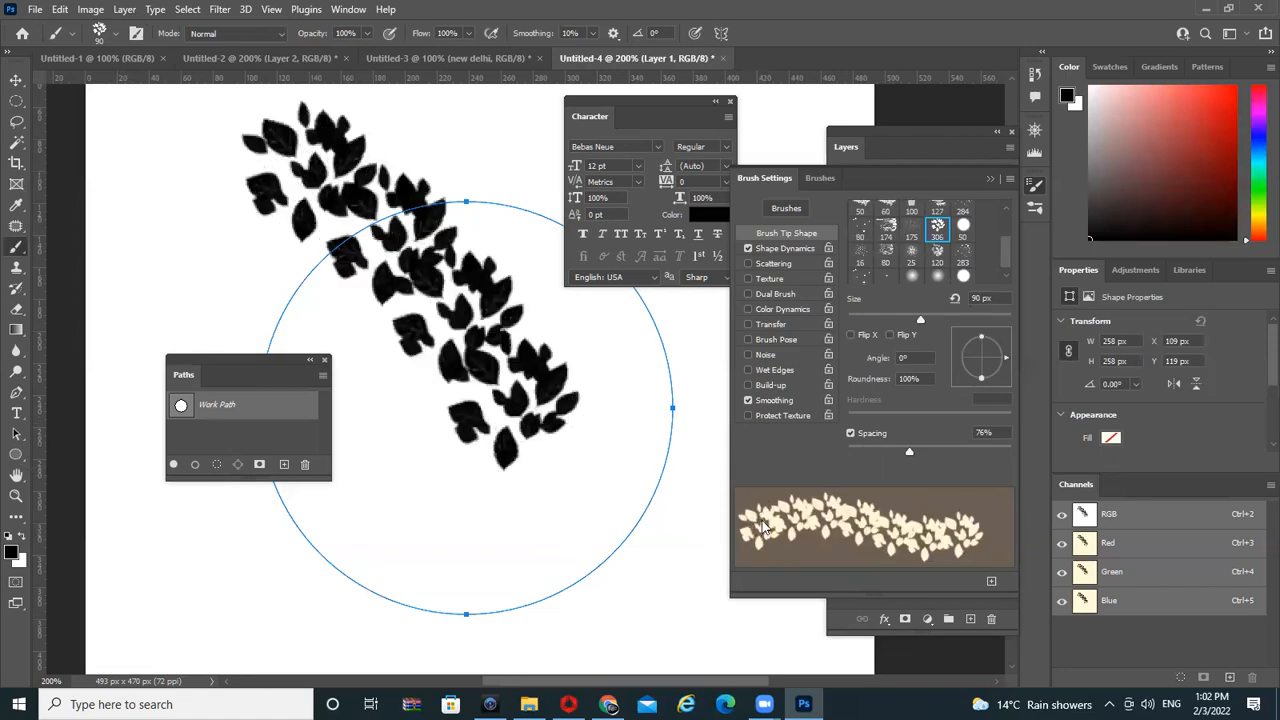
key(ctrl+z)
Set the leaf brush to 45 px with 96% spacing and paint a short curved test stroke inside the circle
key(bracketleft)
key(bracketleft)
key(bracketleft)
key(bracketleft)
key(bracketleft)
mouse_move(905, 451)
mouse_down()
mouse_move(882, 452)
mouse_move(925, 455)
mouse_up()
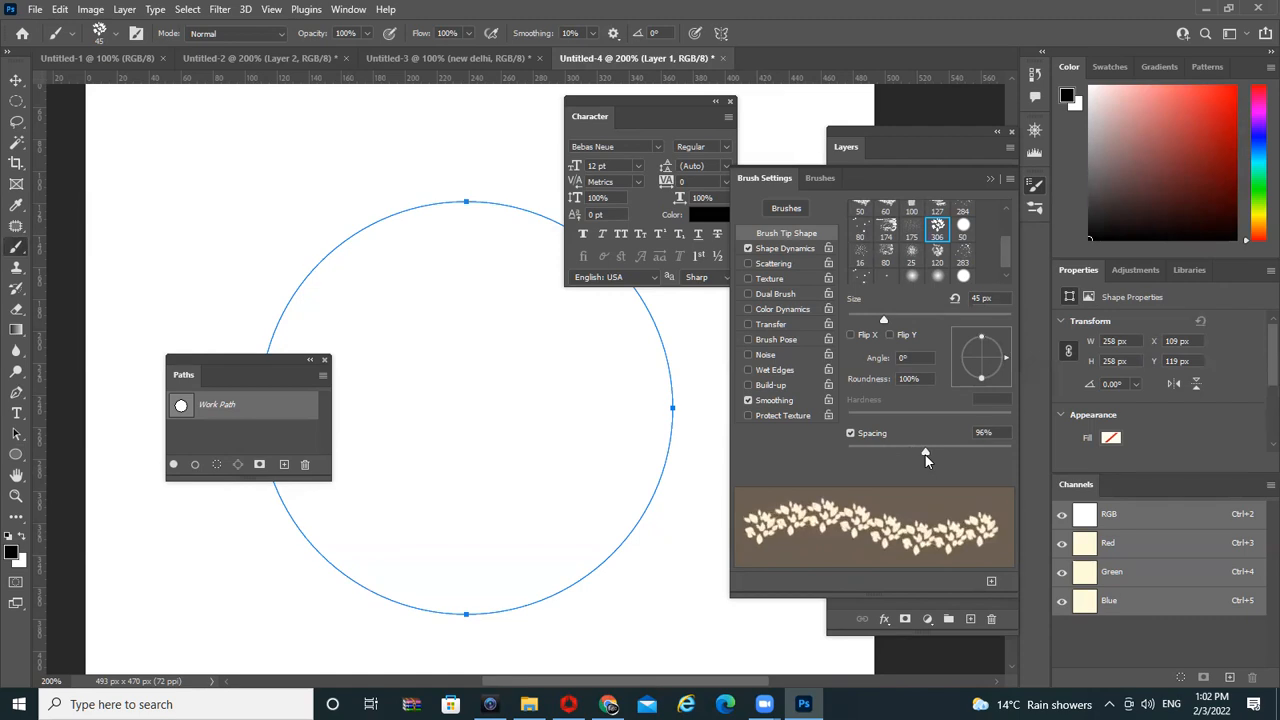
drag(421, 343, 572, 436)
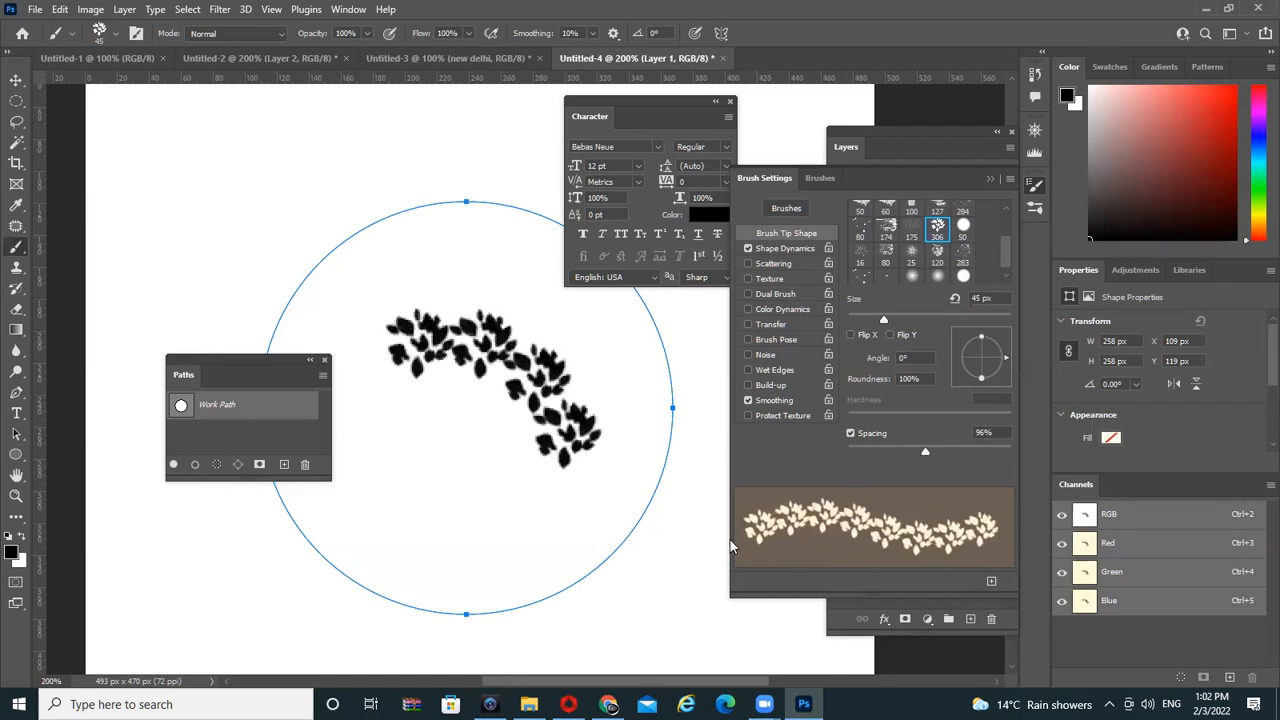
Hide the layer with the leaf test stroke and look for the Stroke Path command for the circular Work Path
key(z)
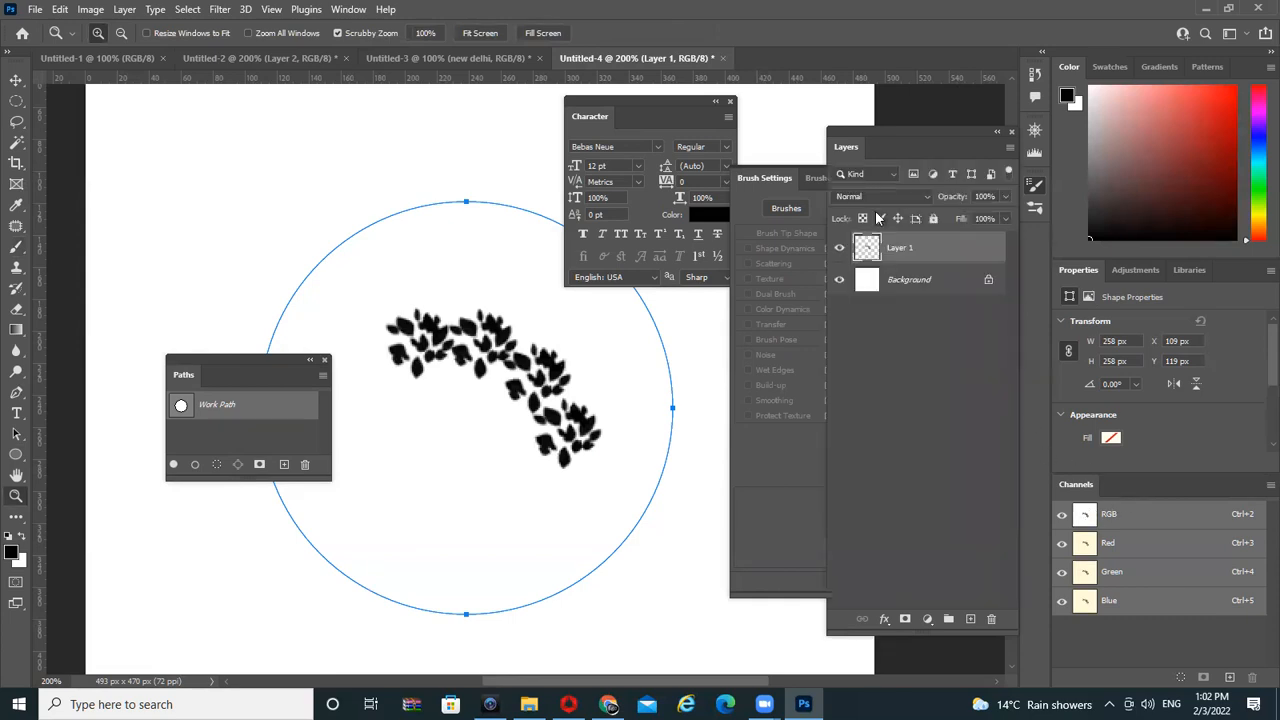
click(838, 249)
click(838, 249)
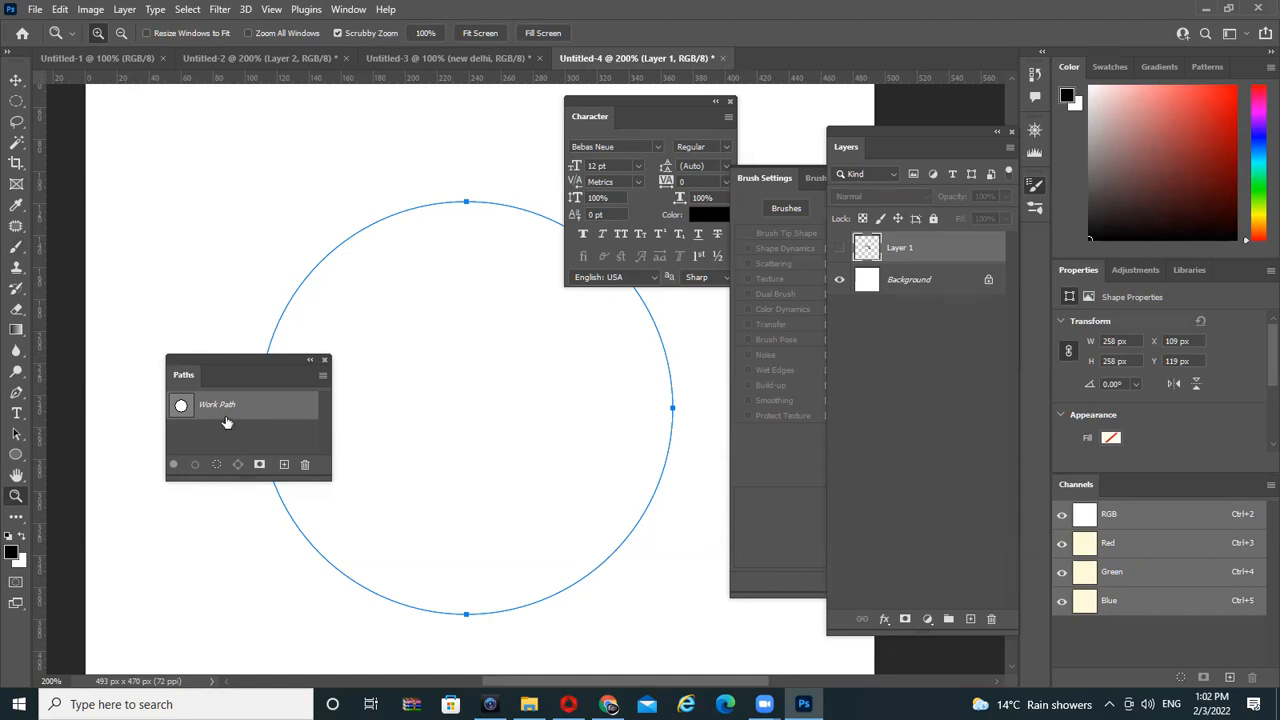
click(322, 375)
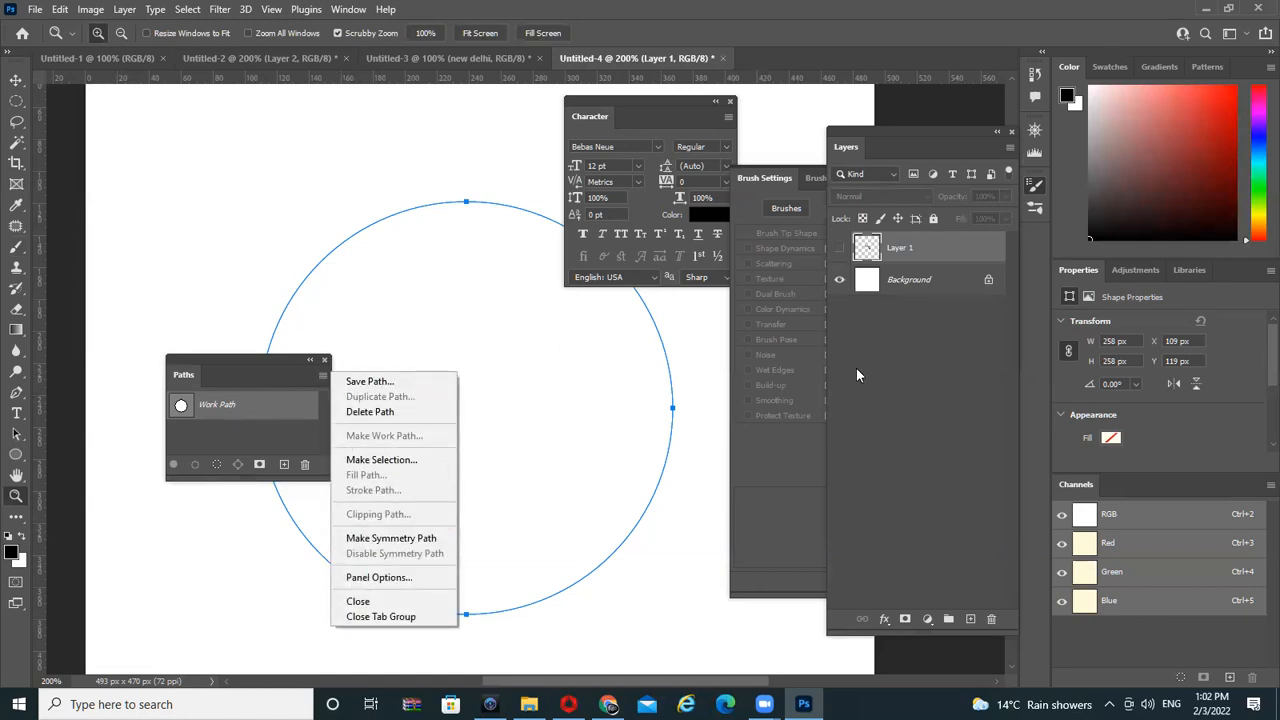
click(217, 418)
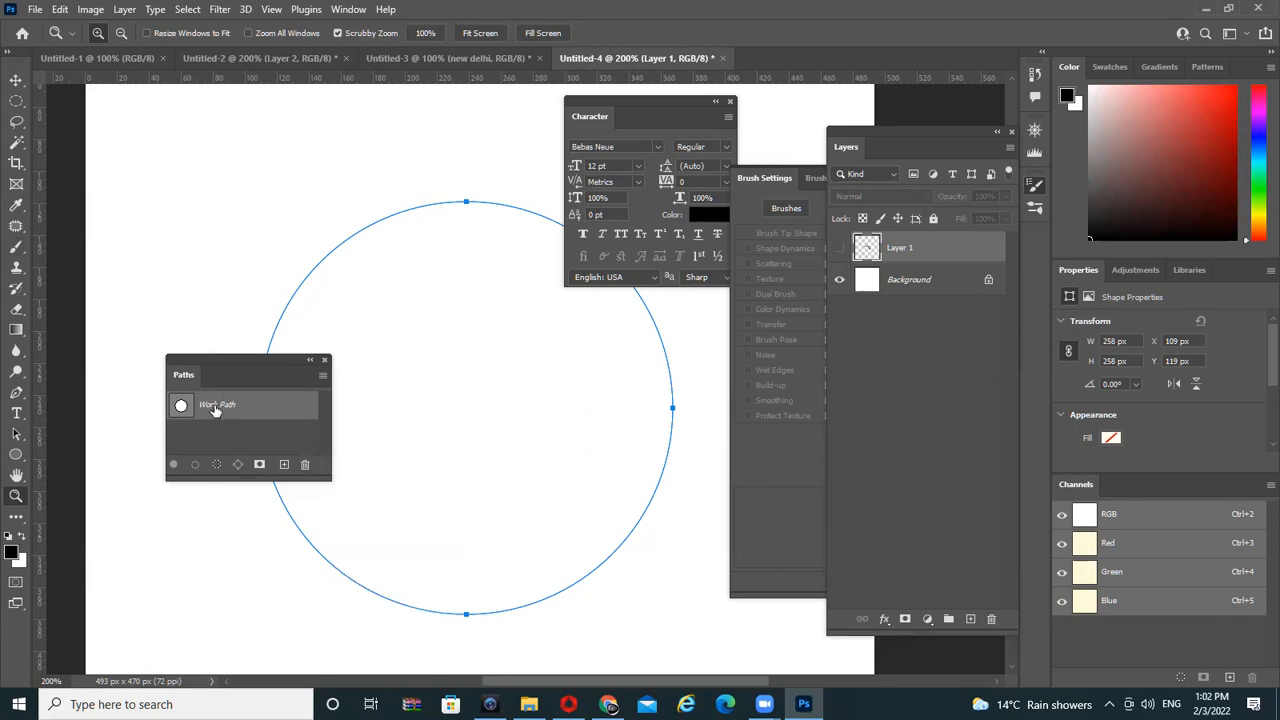
click(322, 376)
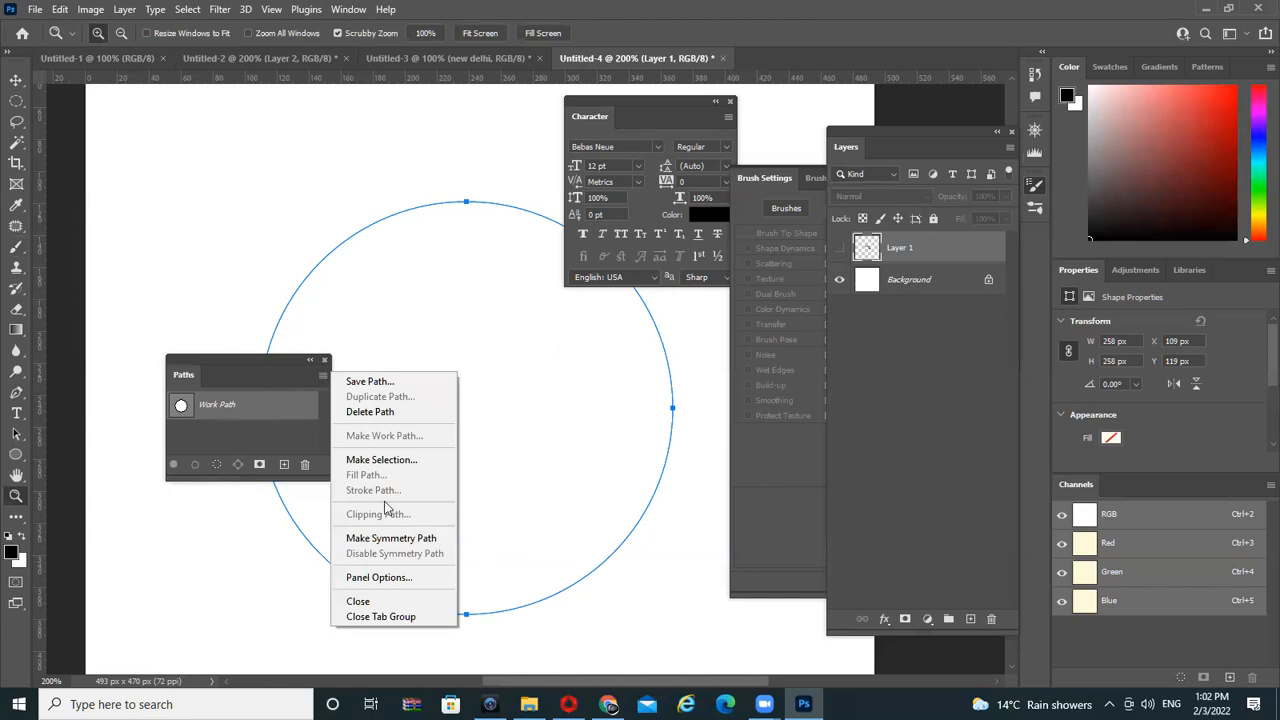
click(252, 455)
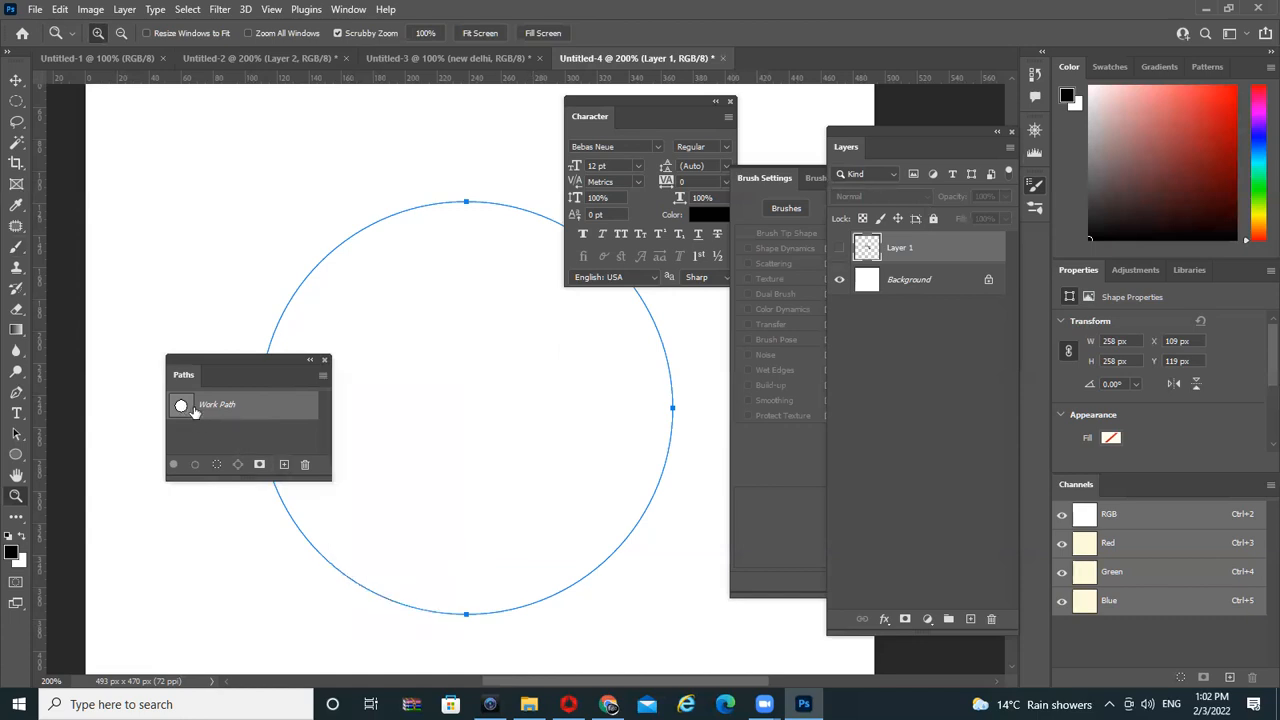
Try rotating the circular path with the Path Selection tool, and undo the rotation
click(15, 435)
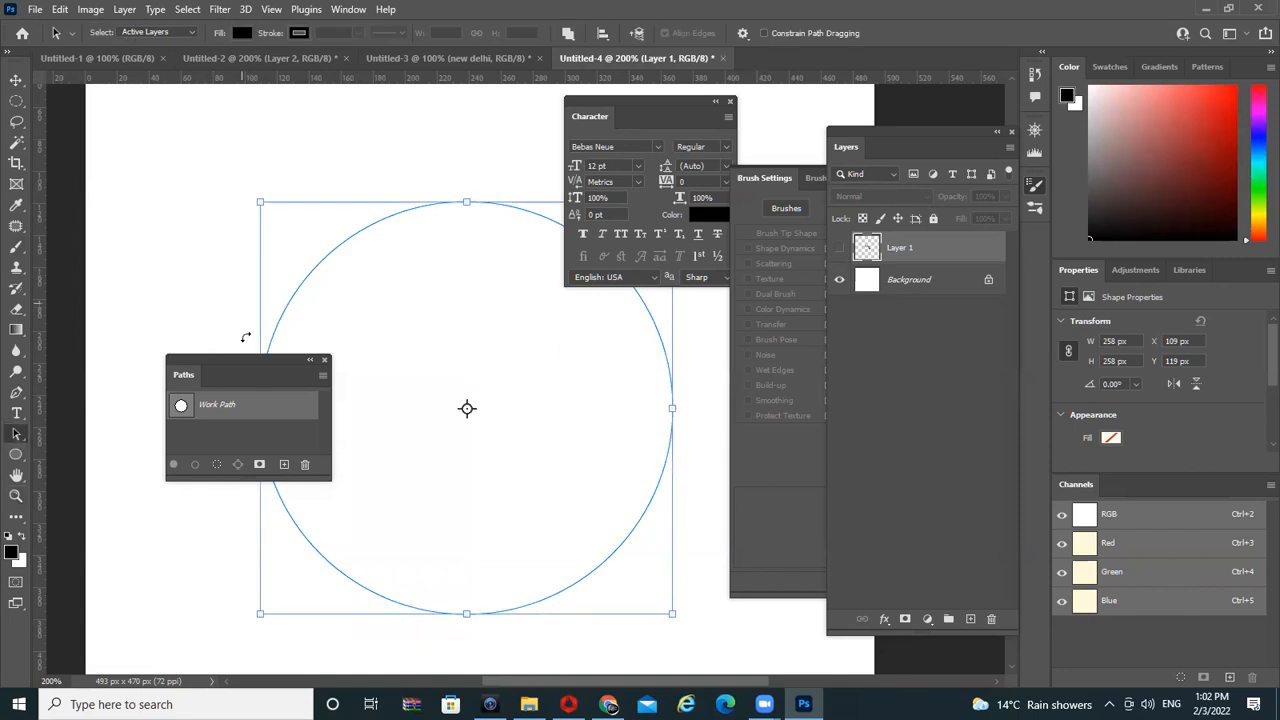
drag(247, 194, 543, 506)
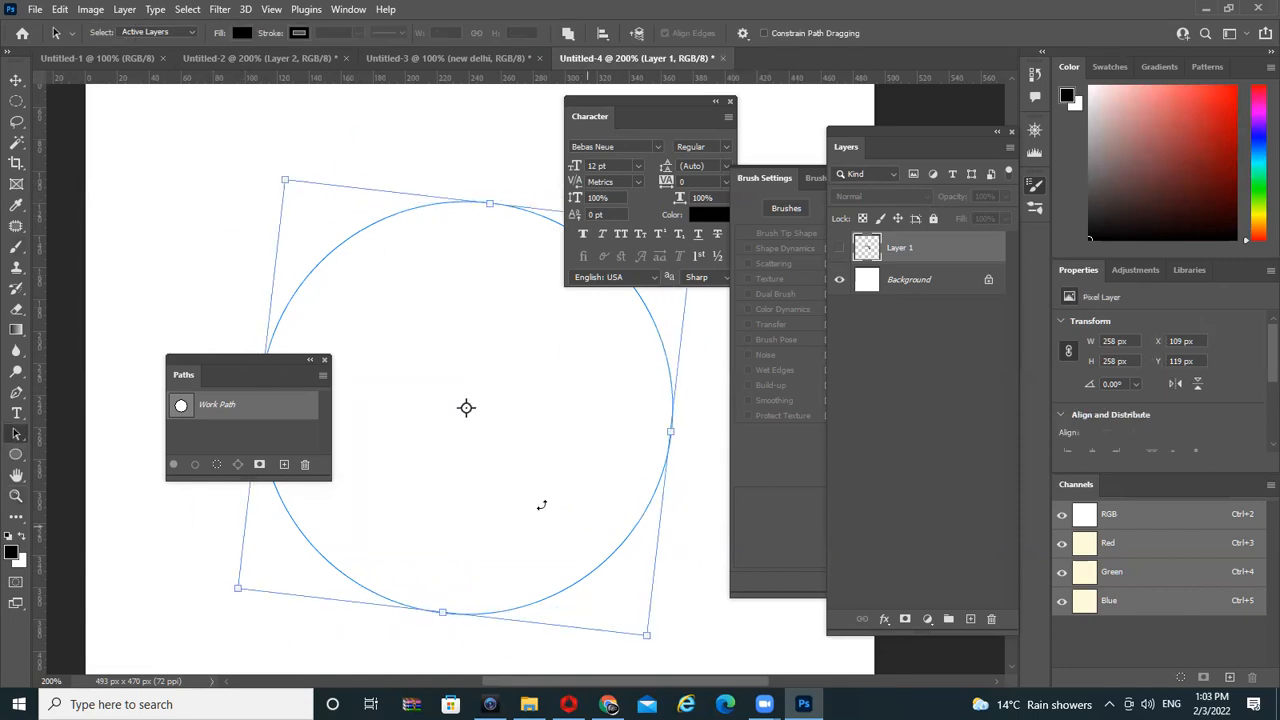
key(ctrl+z)
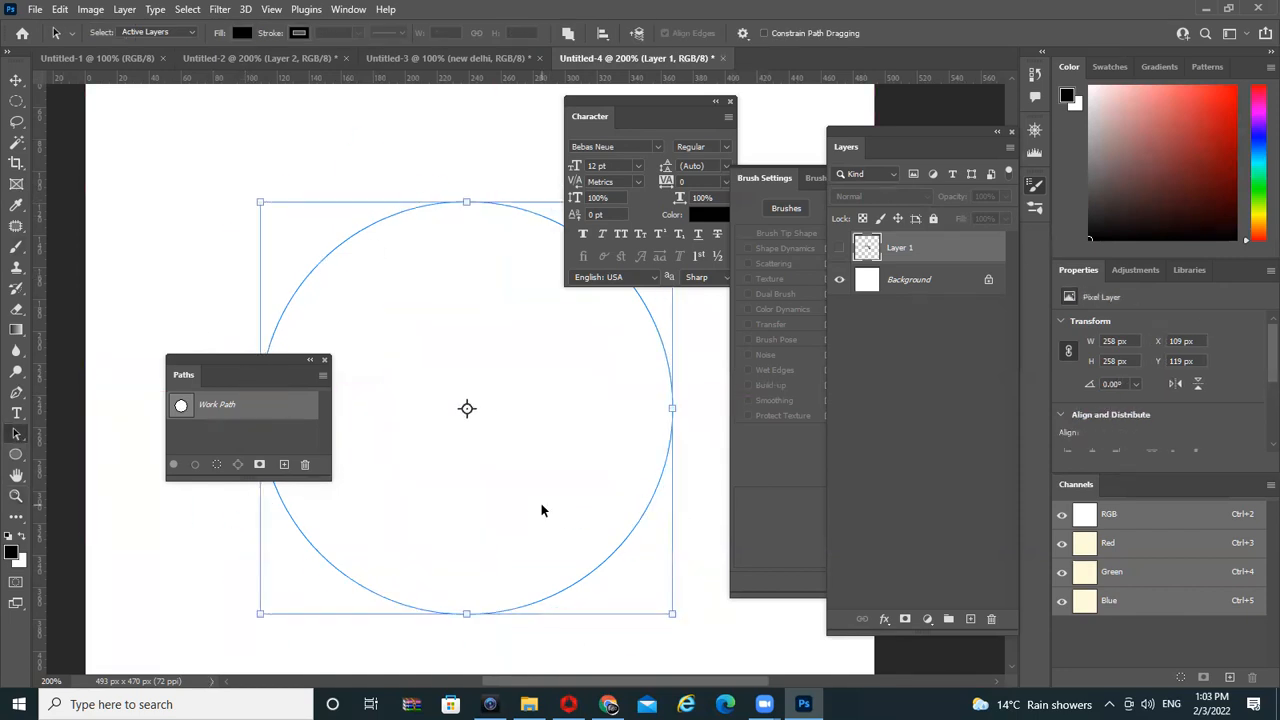
Show the leaf test layer again, delete it, and add a new empty layer in its place
click(840, 248)
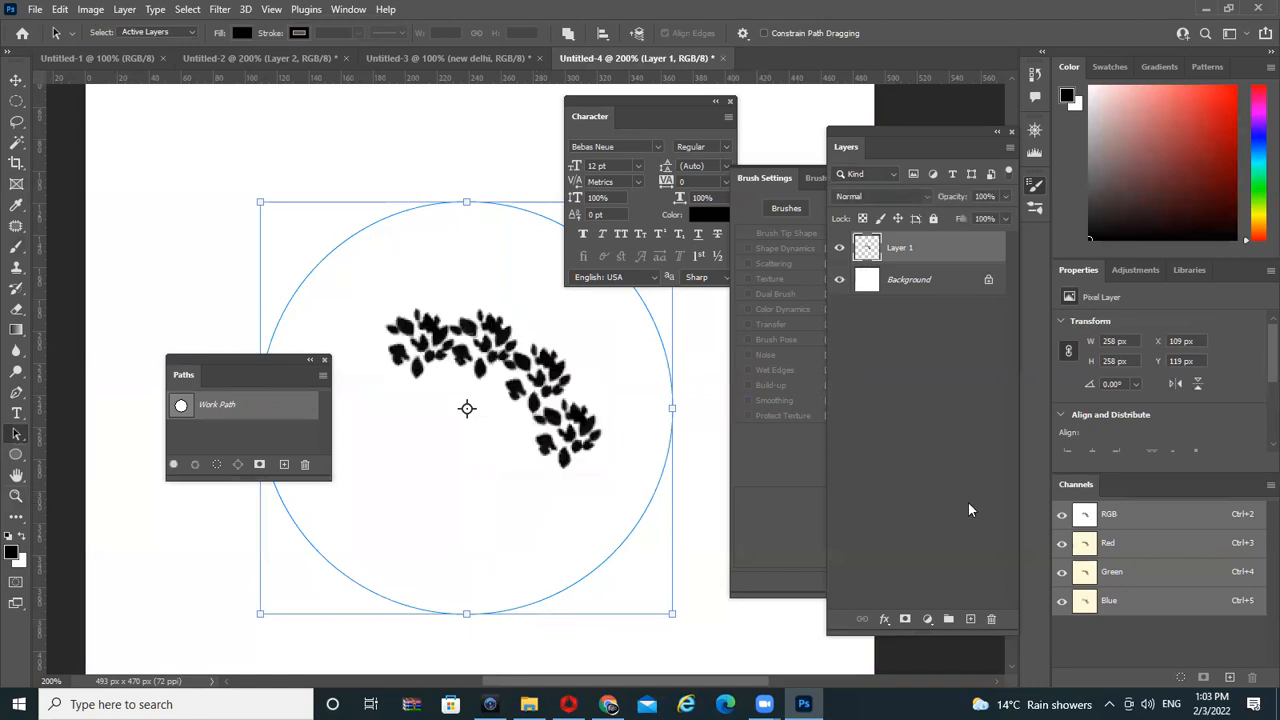
mouse_move(896, 256)
mouse_down()
mouse_move(974, 668)
mouse_move(991, 620)
mouse_up()
click(970, 620)
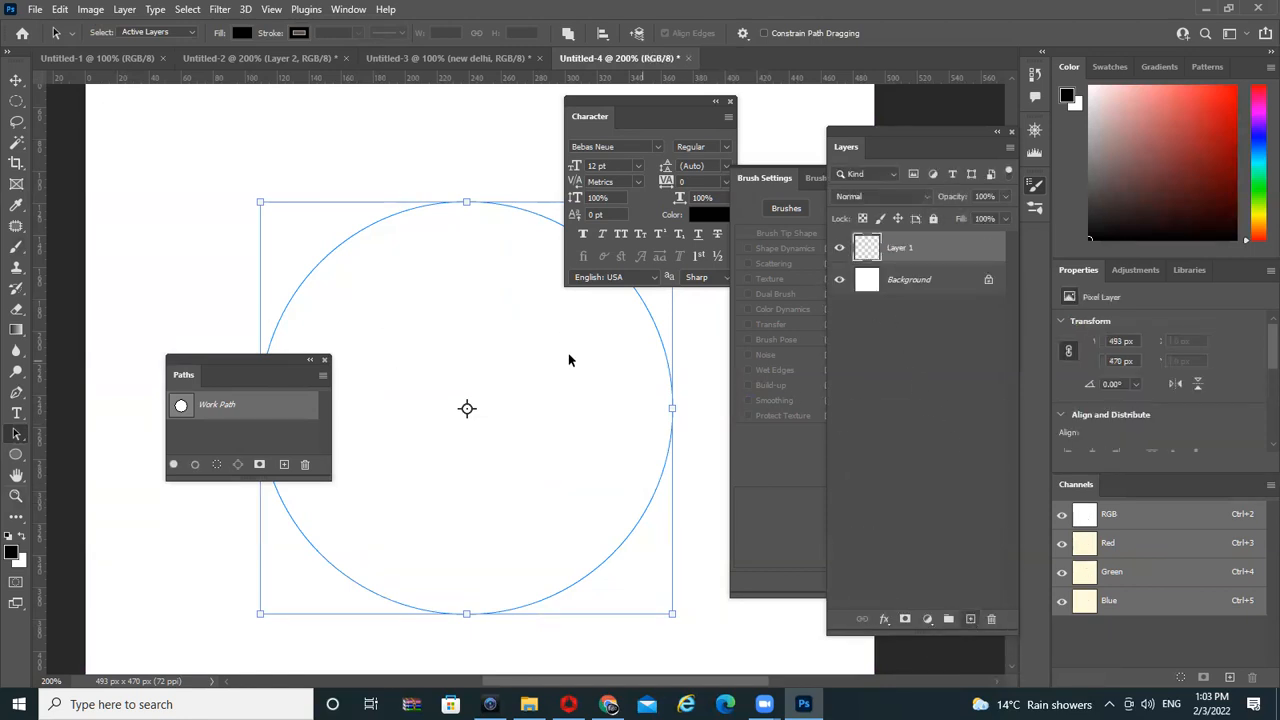
Stroke the circular Work Path with the leaf brush on the new layer to form a wreath
click(16, 454)
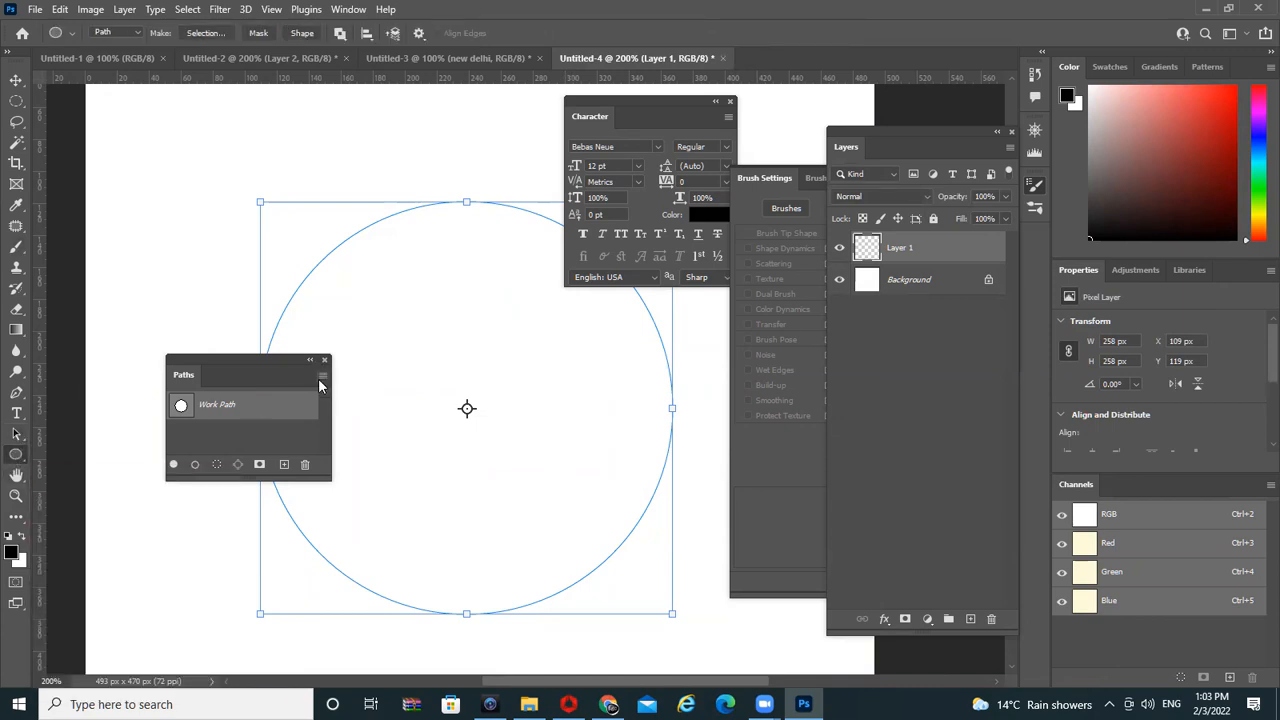
click(322, 376)
click(437, 490)
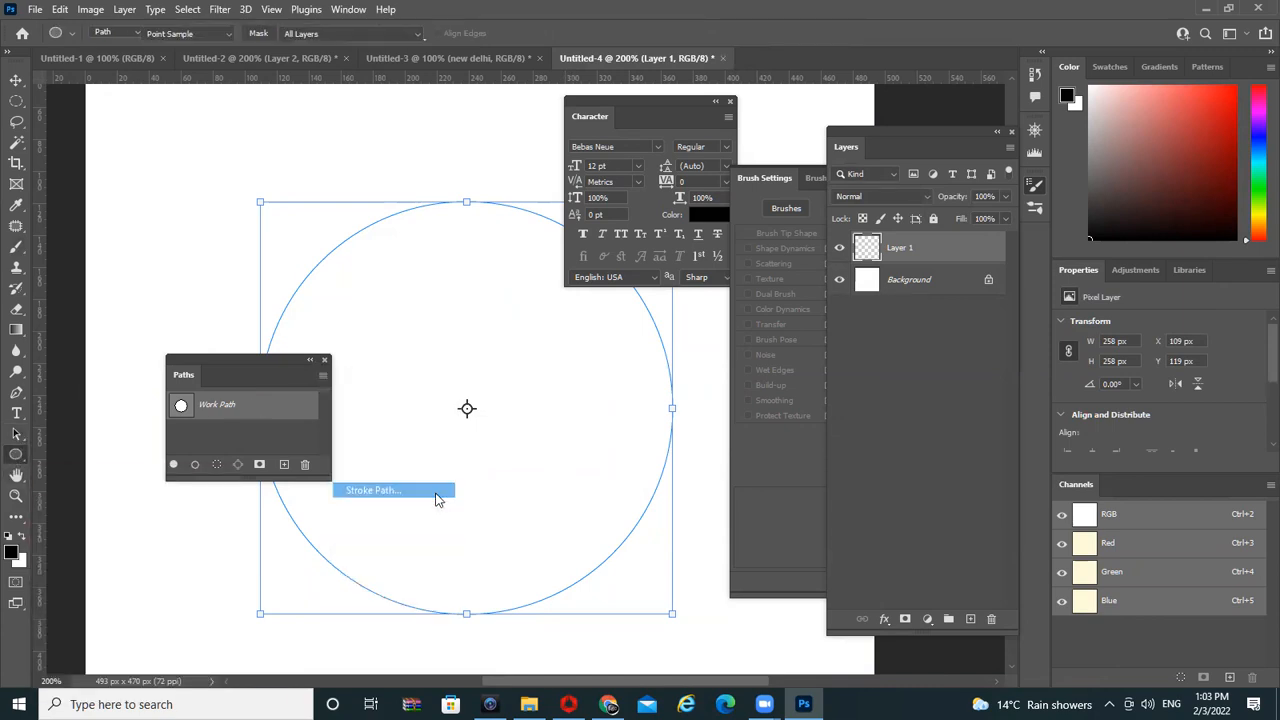
click(735, 217)
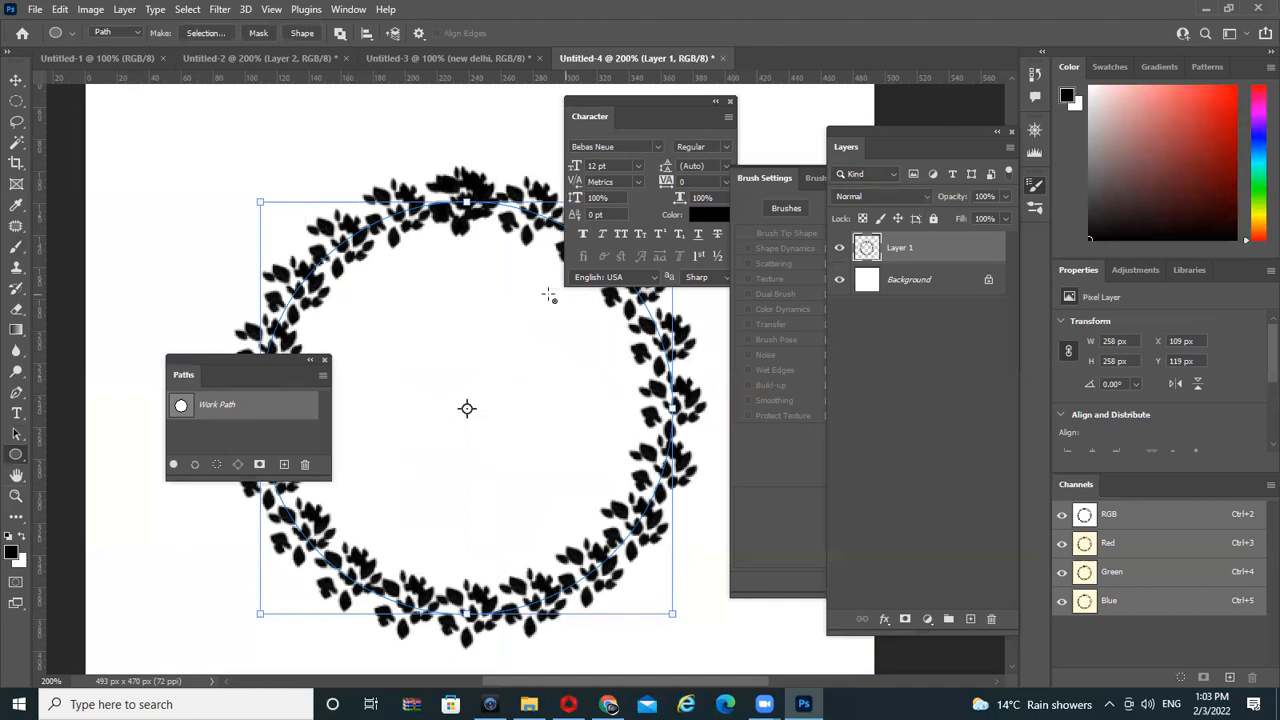
Scale the circular Work Path down around its centre to about 169.5 px across, inside the leaf wreath
alt+click(530, 371)
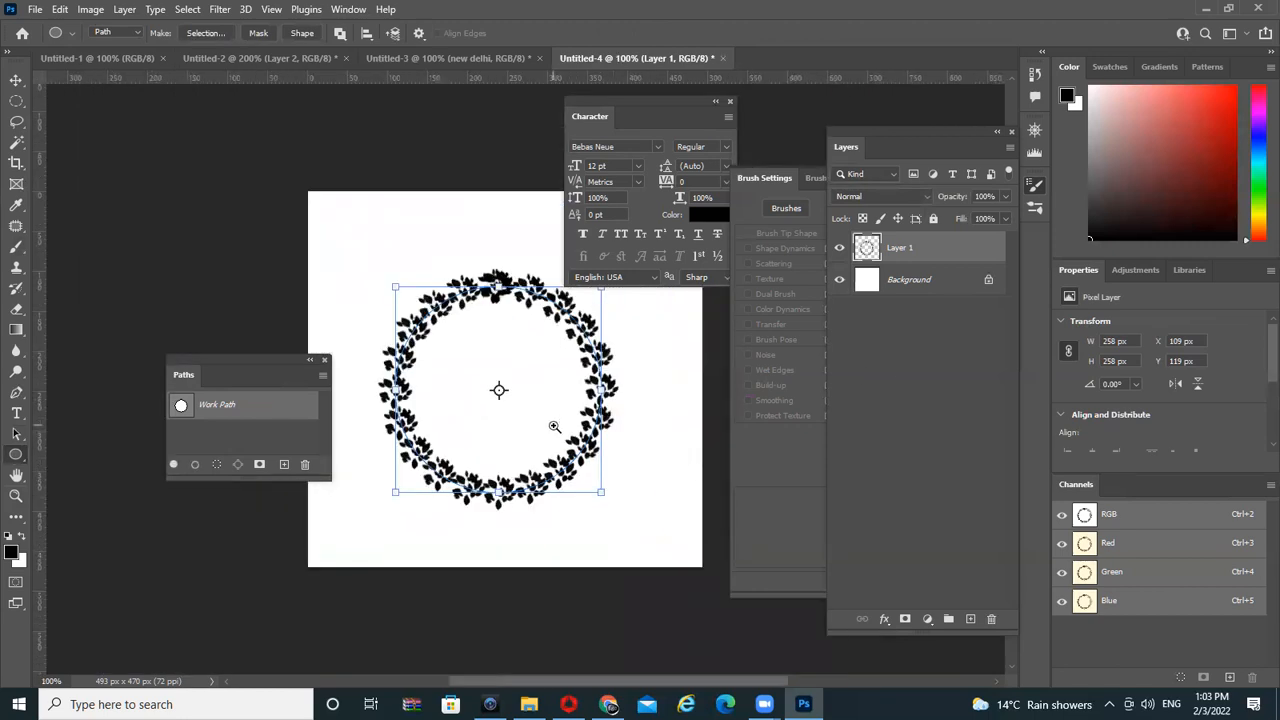
ctrl+click(555, 427)
key(Tab)
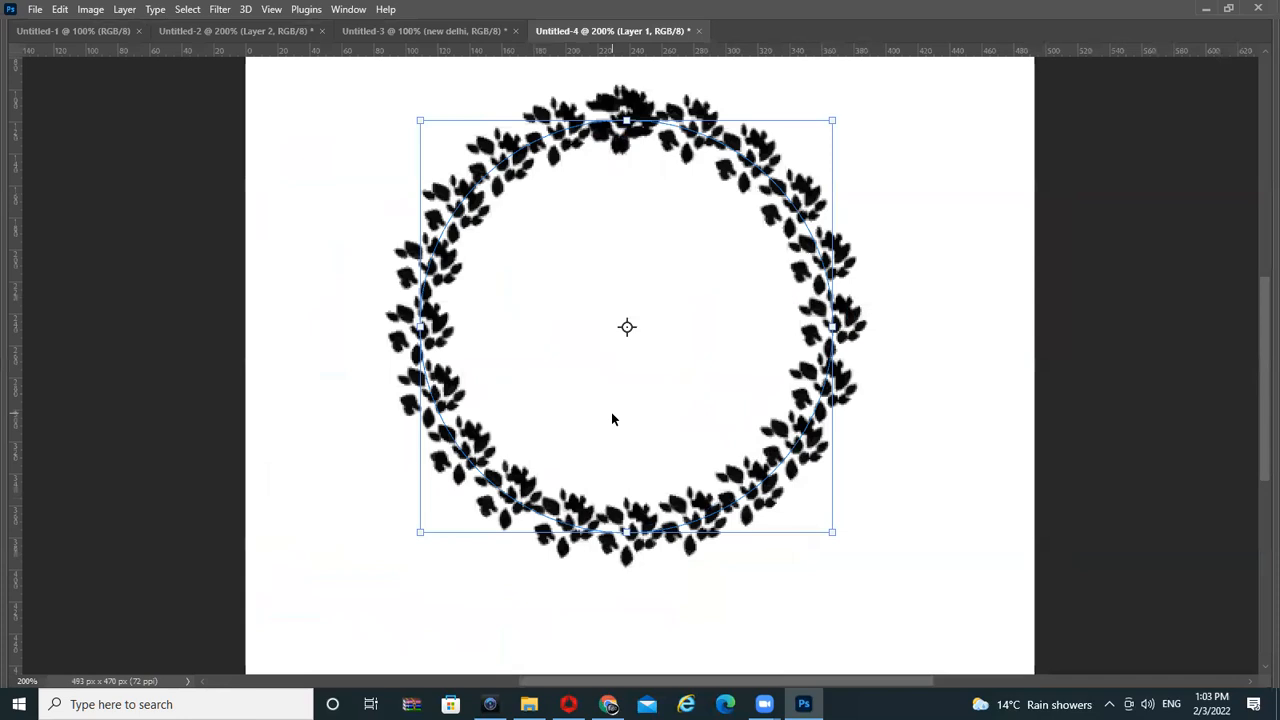
alt+click(623, 330)
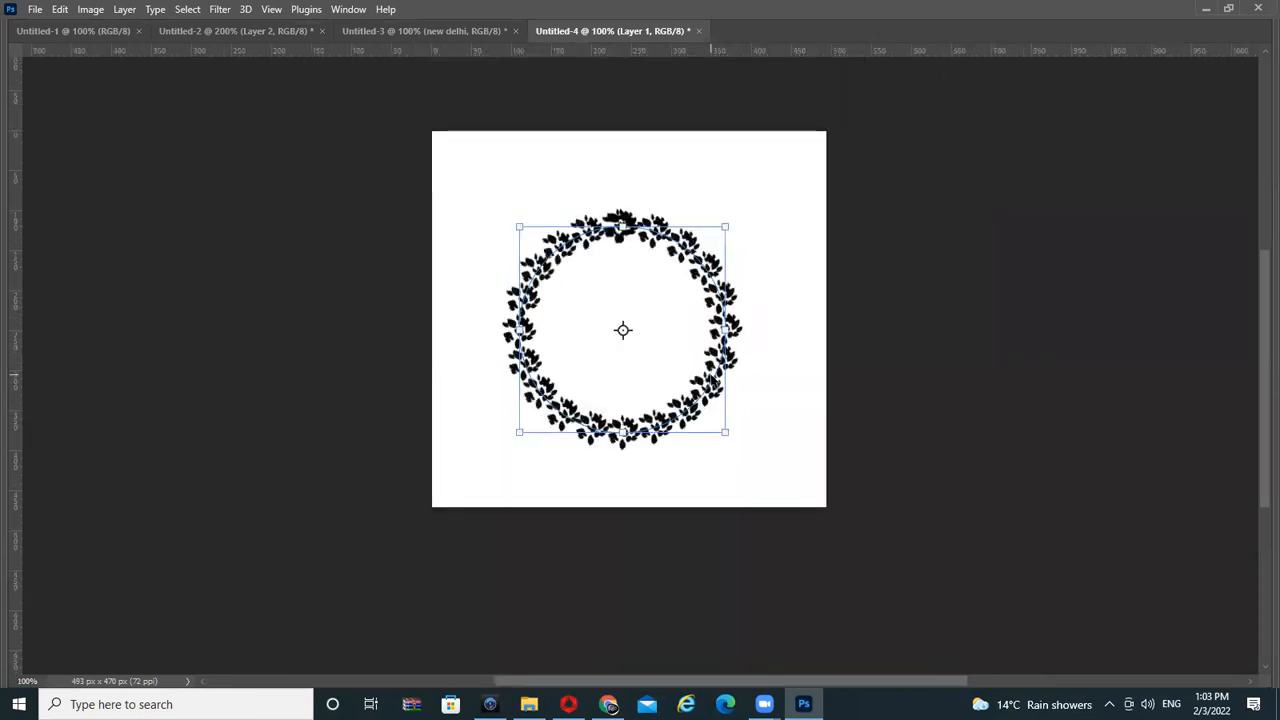
ctrl+click(663, 300)
key(Tab)
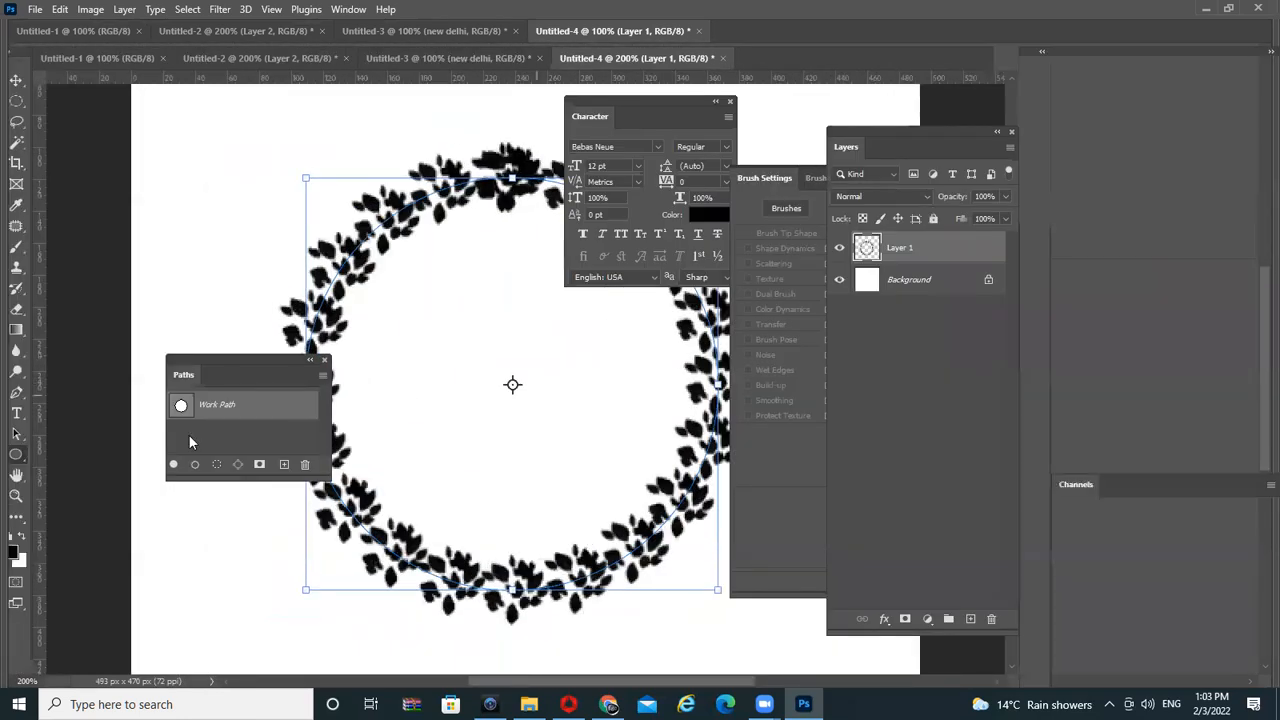
click(16, 433)
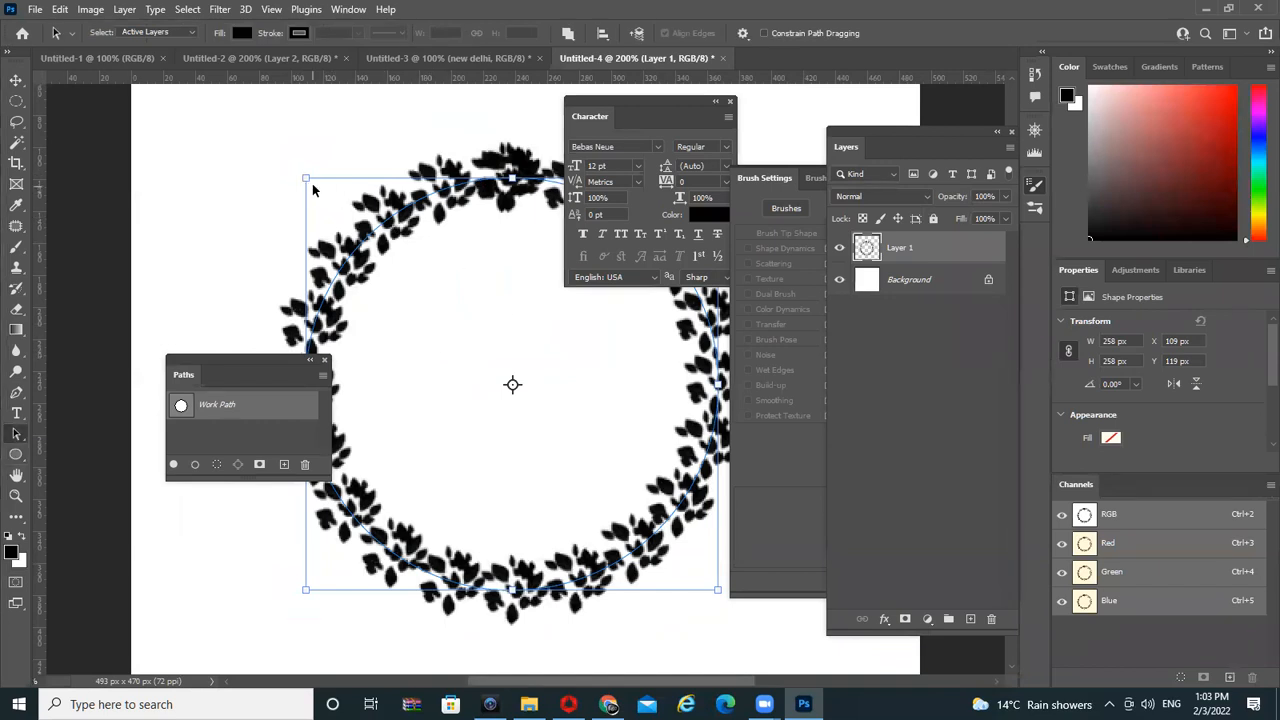
drag(306, 177, 380, 244)
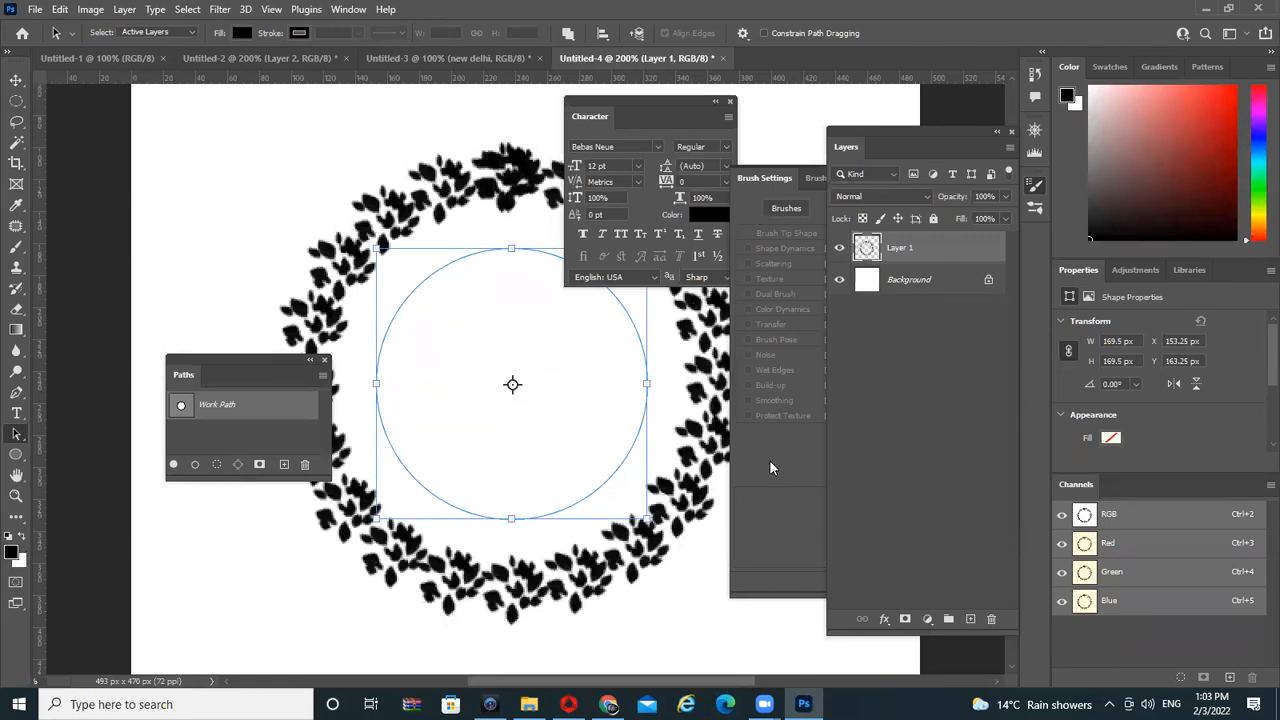
Activate the Brush tool and bring up the first brush tip presets in Brush Settings
click(769, 528)
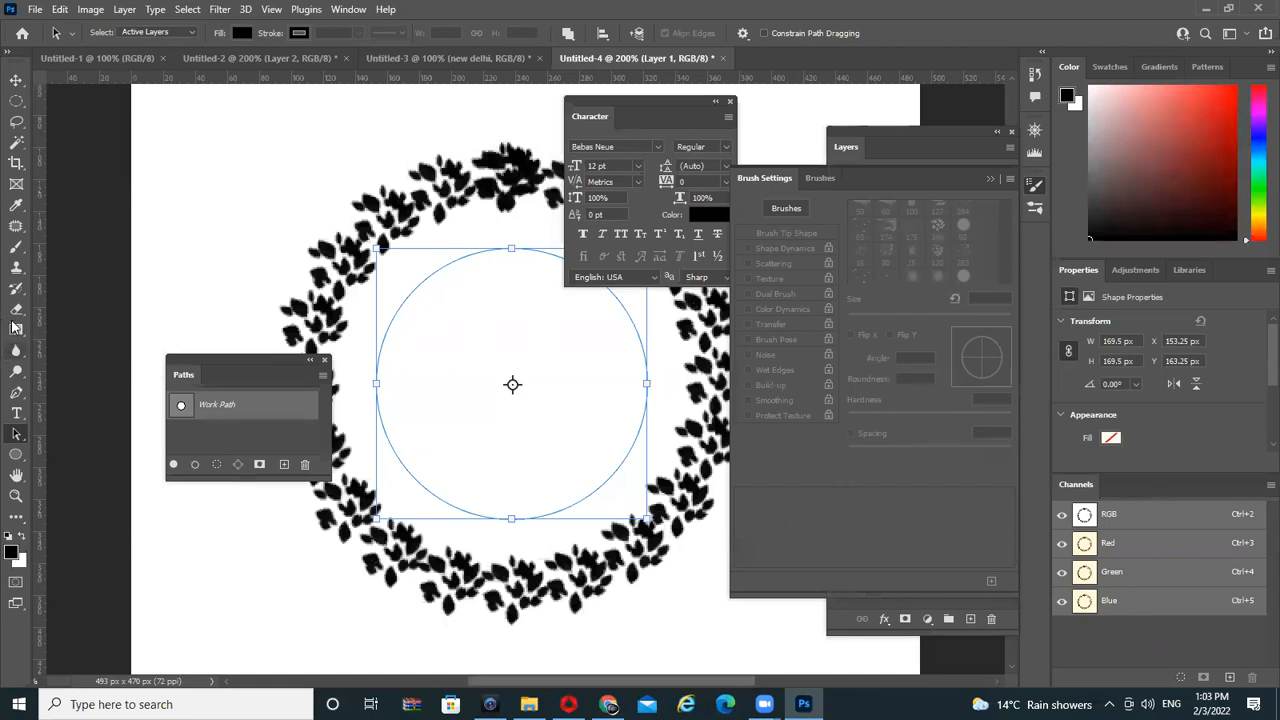
click(17, 247)
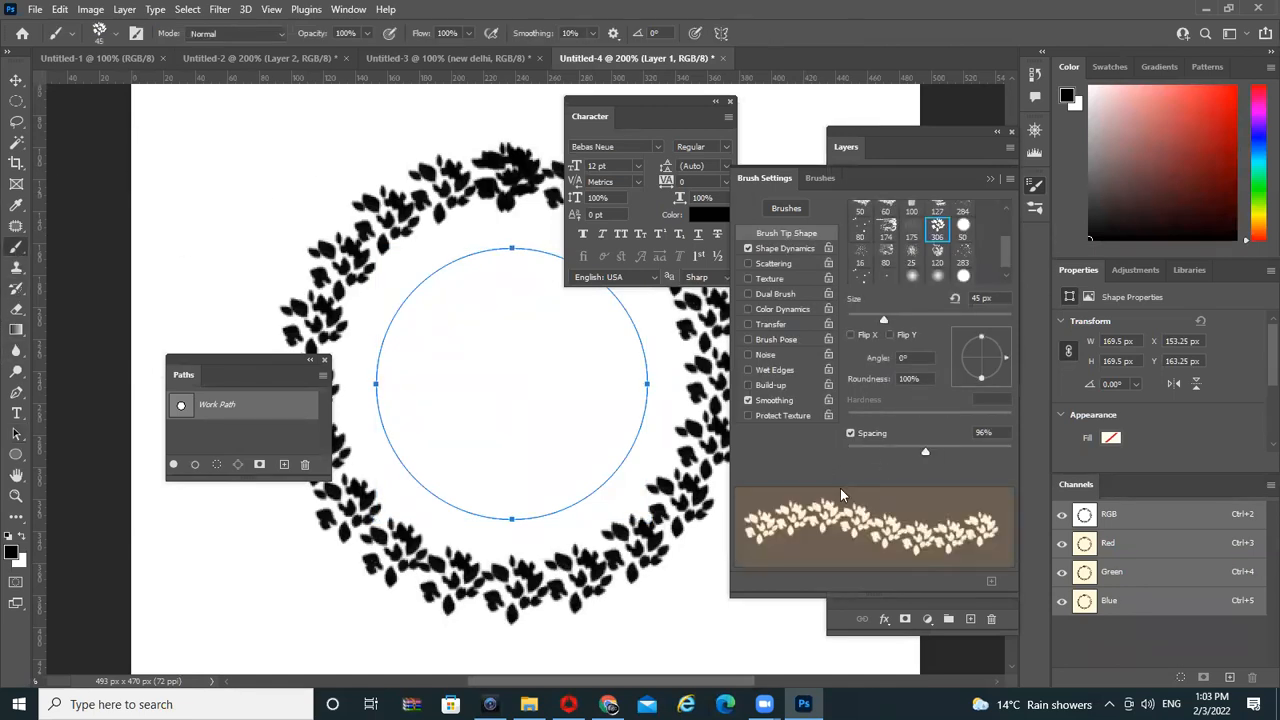
mouse_move(1005, 256)
mouse_down()
mouse_move(1002, 270)
mouse_move(1009, 223)
mouse_up()
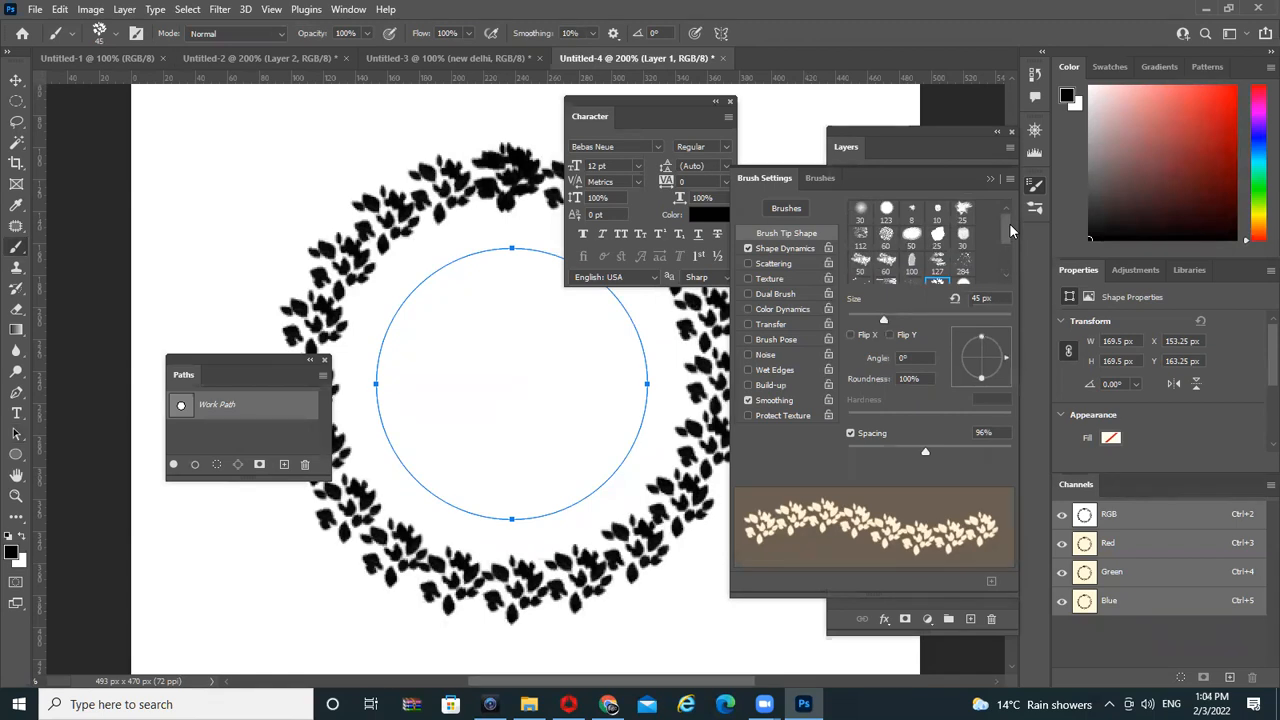
Try the ragged 25 px brush tip with 118% spacing in test strokes inside the circle, and undo them
click(962, 212)
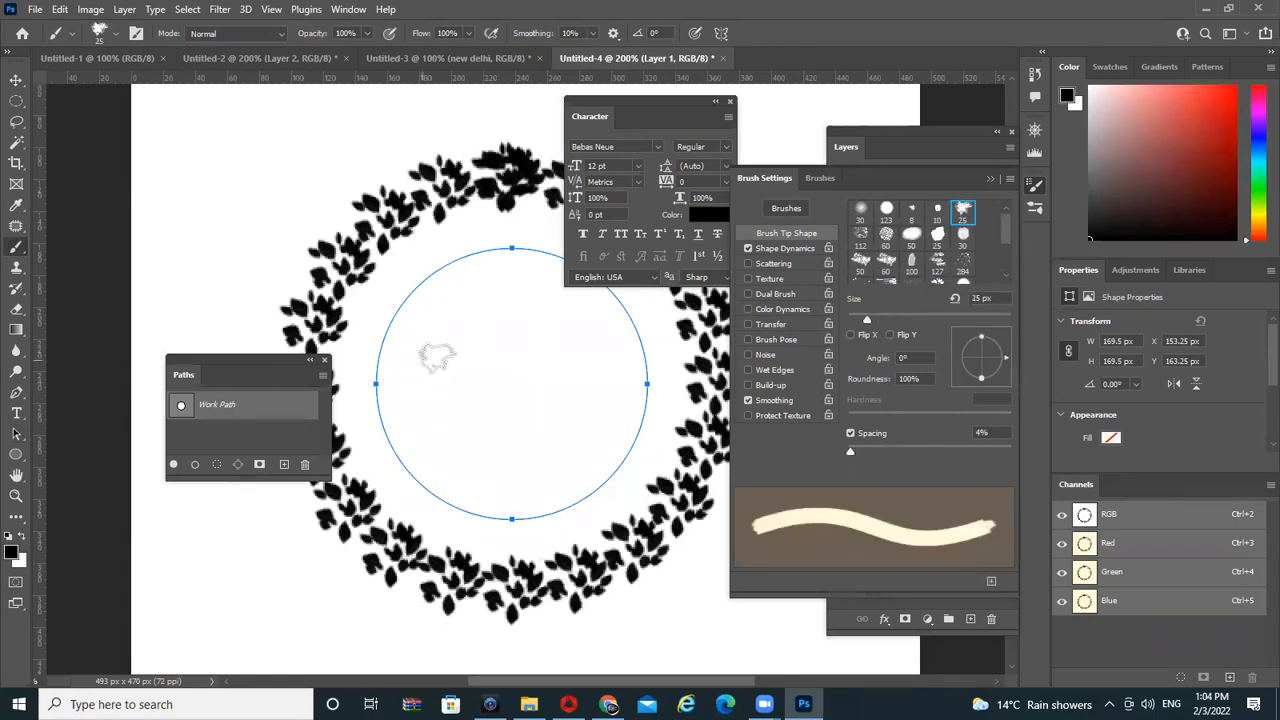
drag(437, 357, 490, 400)
key(ctrl+z)
drag(850, 451, 935, 446)
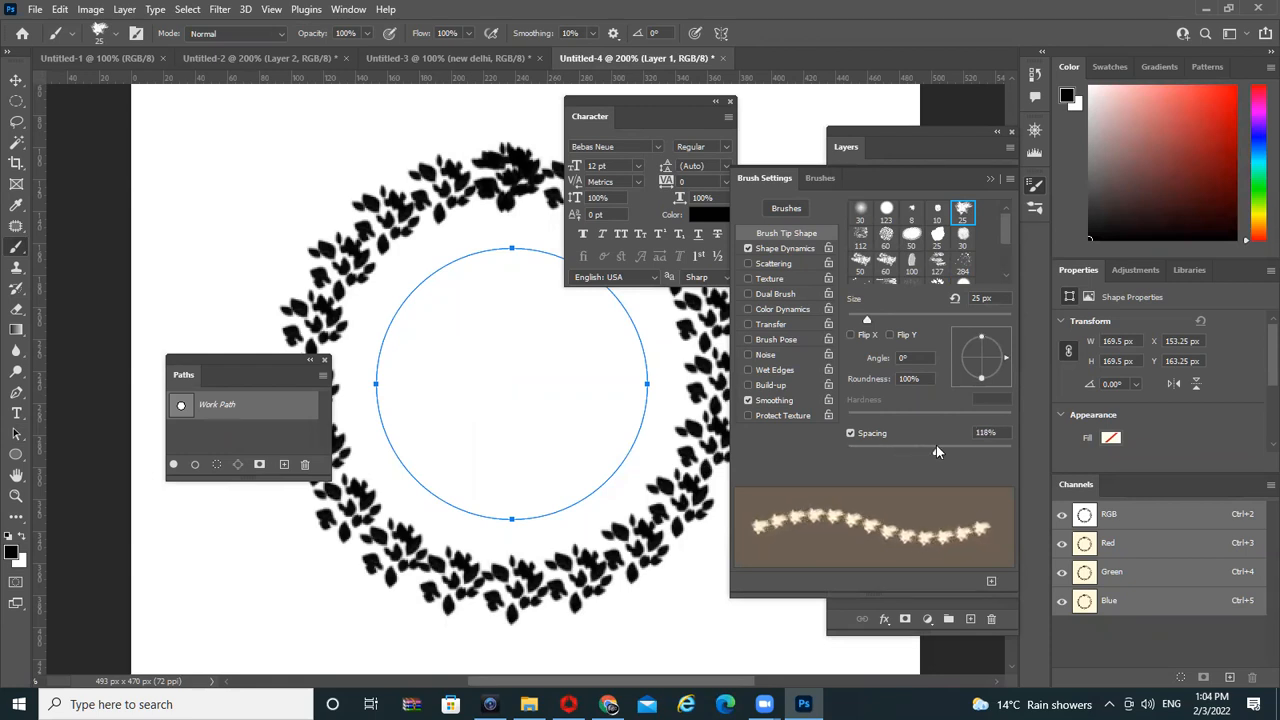
drag(440, 350, 672, 440)
key(ctrl+z)
mouse_move(430, 336)
mouse_down()
mouse_move(499, 365)
mouse_move(548, 422)
mouse_up()
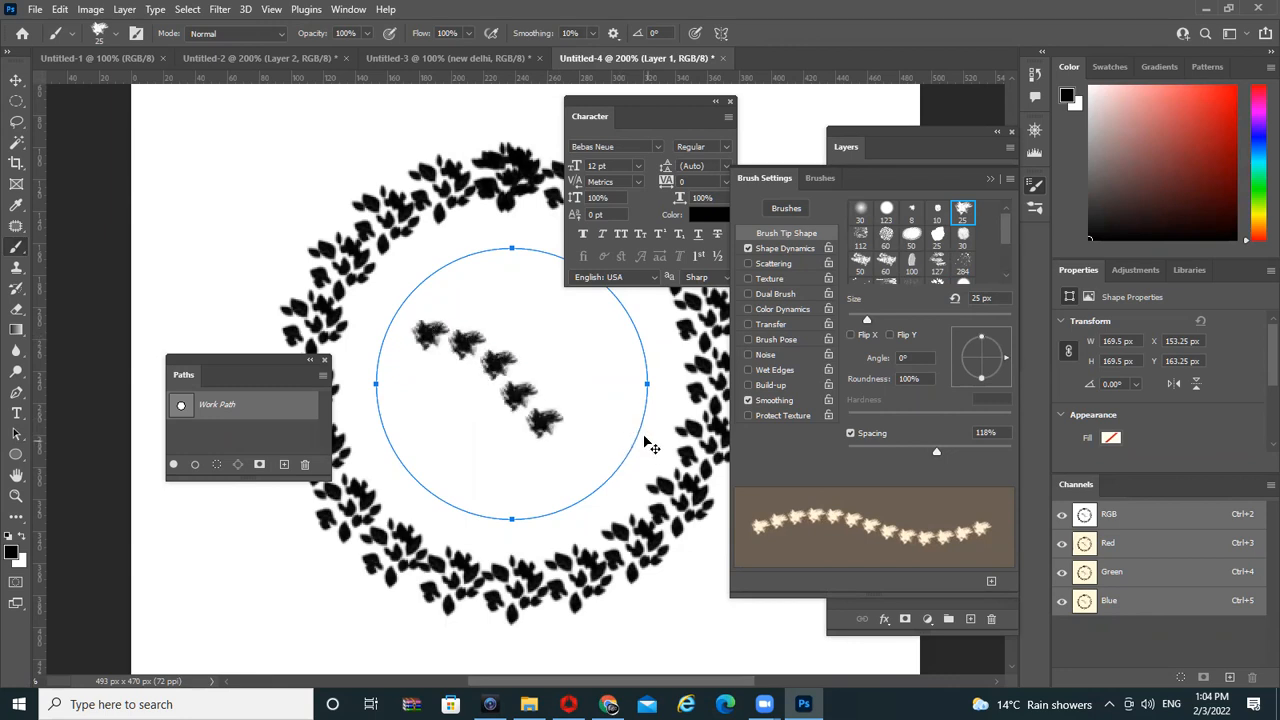
key(ctrl+z)
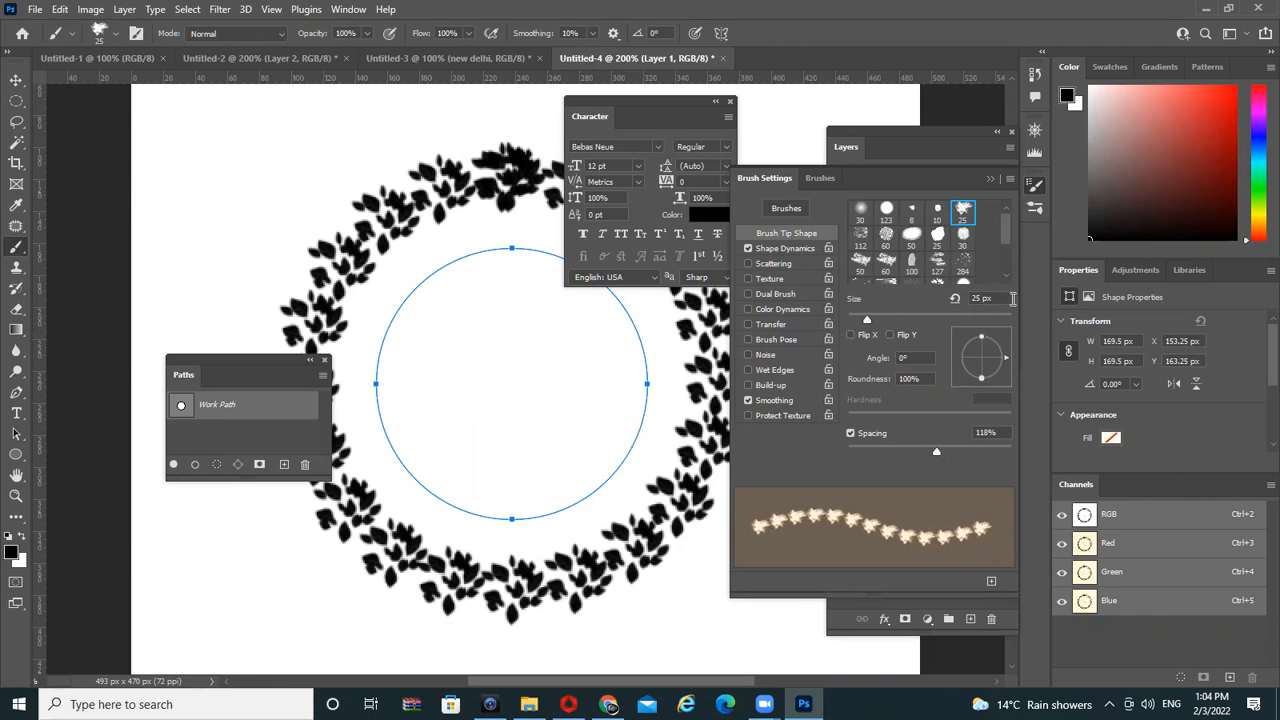
Try the soft oval 50 px brush tip with 86% spacing in test strokes inside the circle, and undo them
click(912, 236)
drag(425, 305, 620, 445)
key(ctrl+z)
mouse_move(848, 452)
mouse_down()
mouse_move(965, 451)
mouse_move(917, 457)
mouse_up()
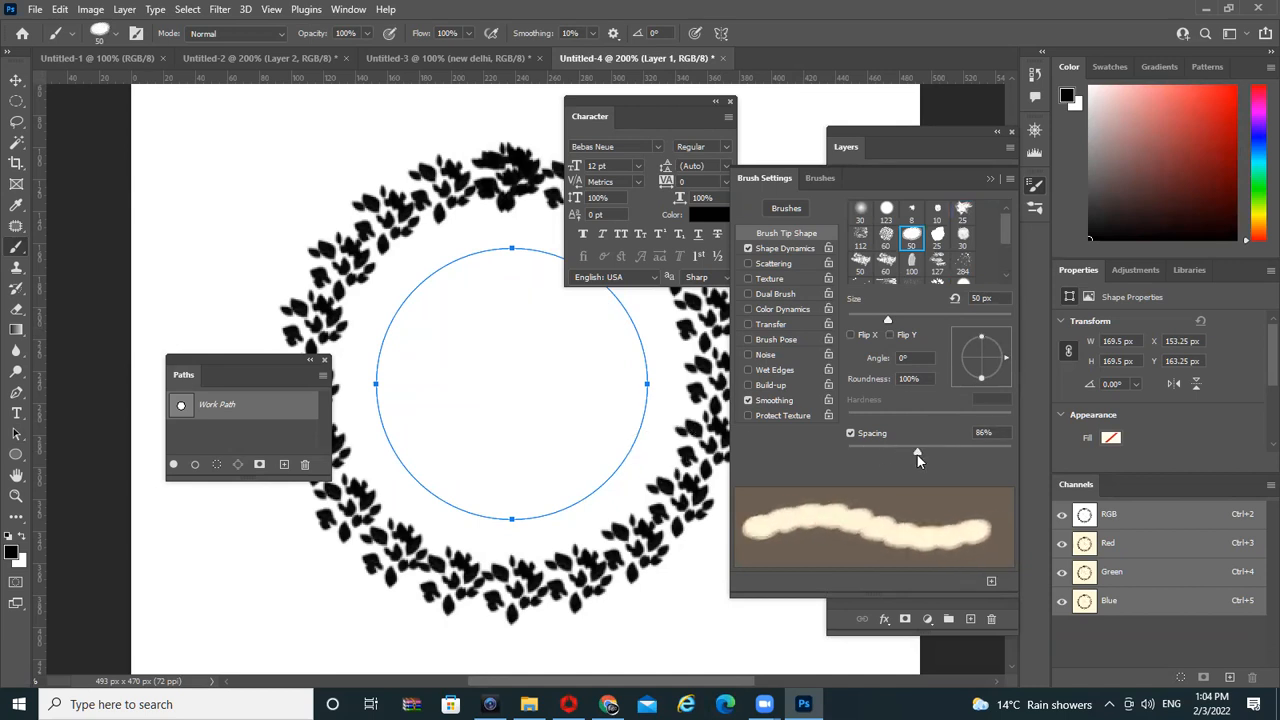
drag(385, 362, 545, 395)
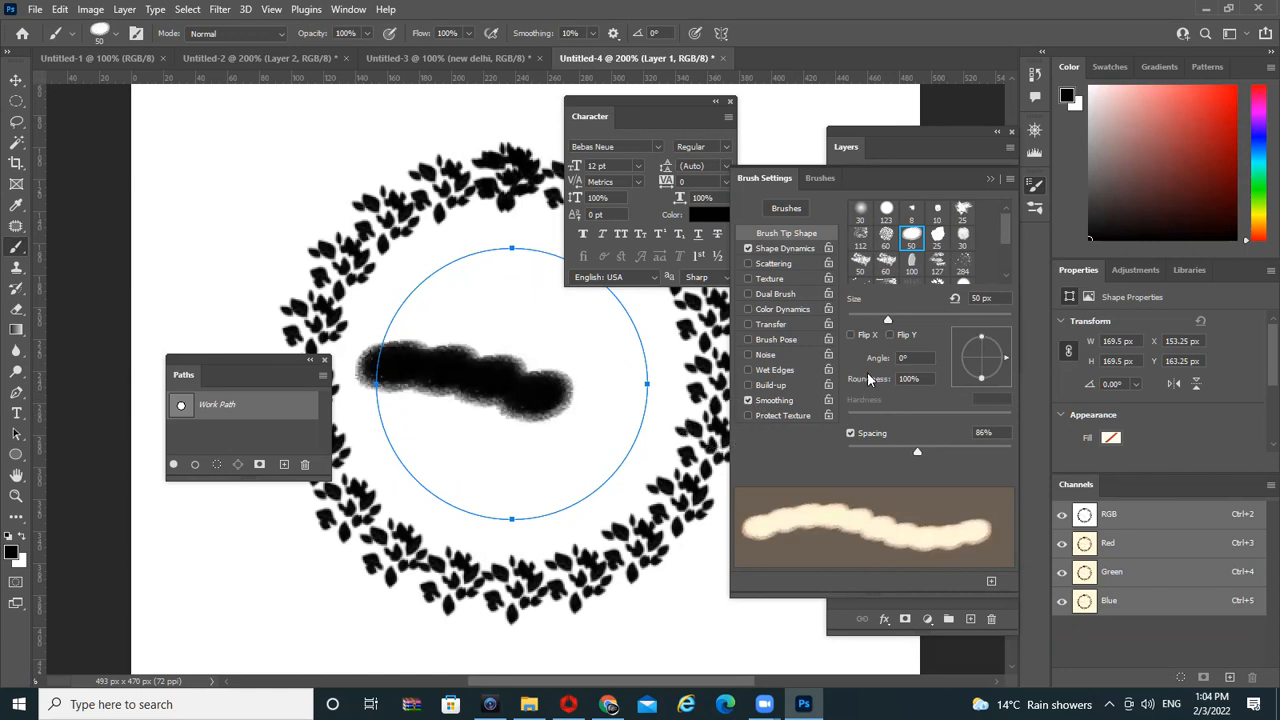
key(ctrl+z)
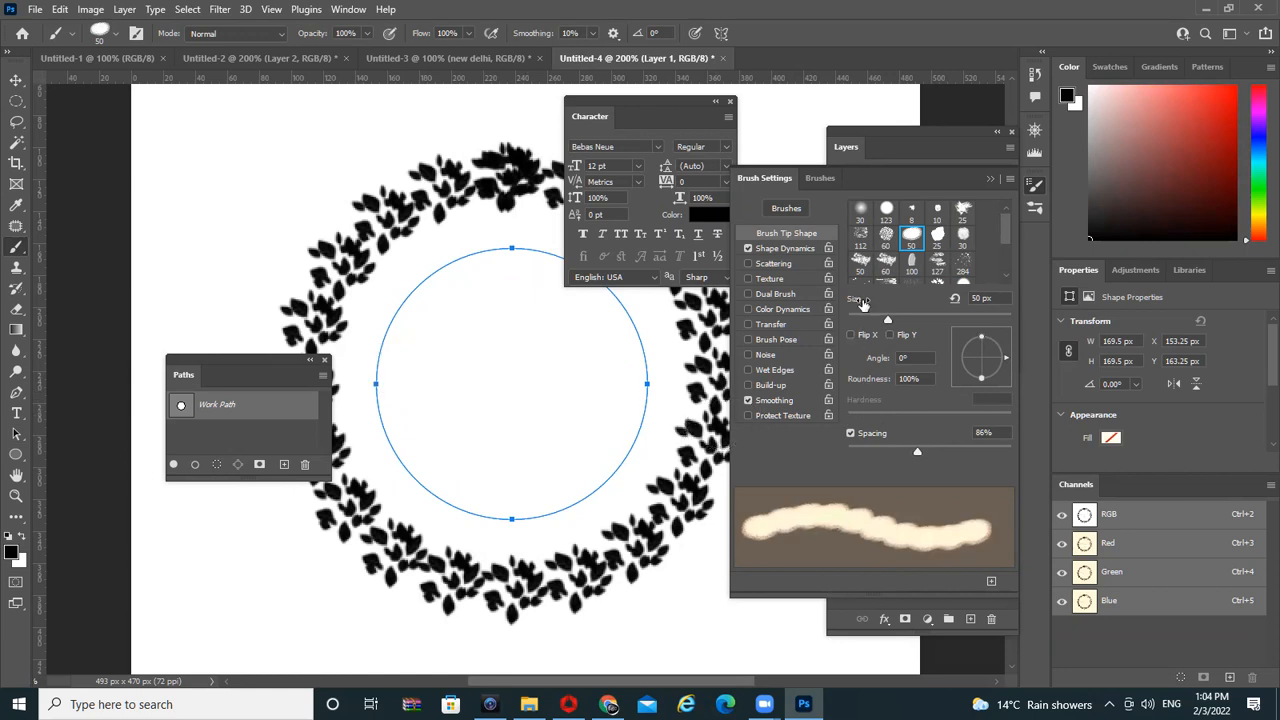
Choose the textured 127 px brush tip and set its spacing to 50% and its size to 25 px
click(938, 263)
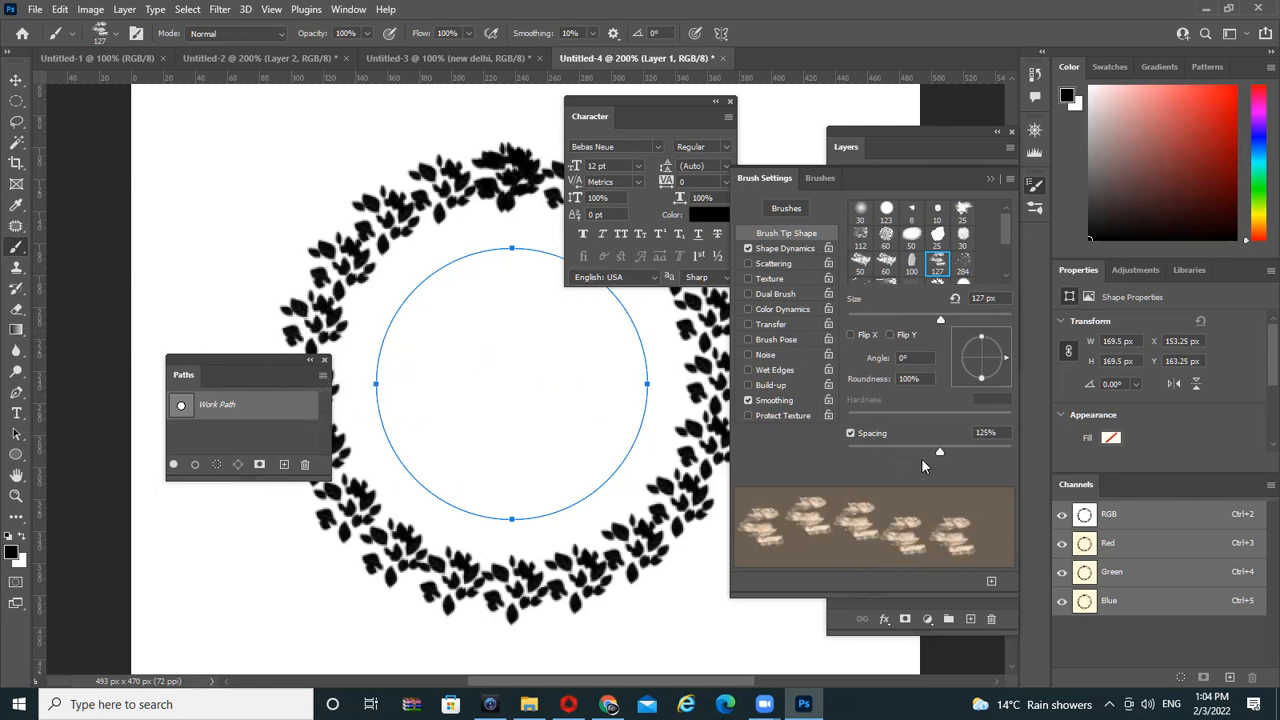
mouse_move(936, 450)
mouse_down()
mouse_move(875, 455)
mouse_move(888, 456)
mouse_up()
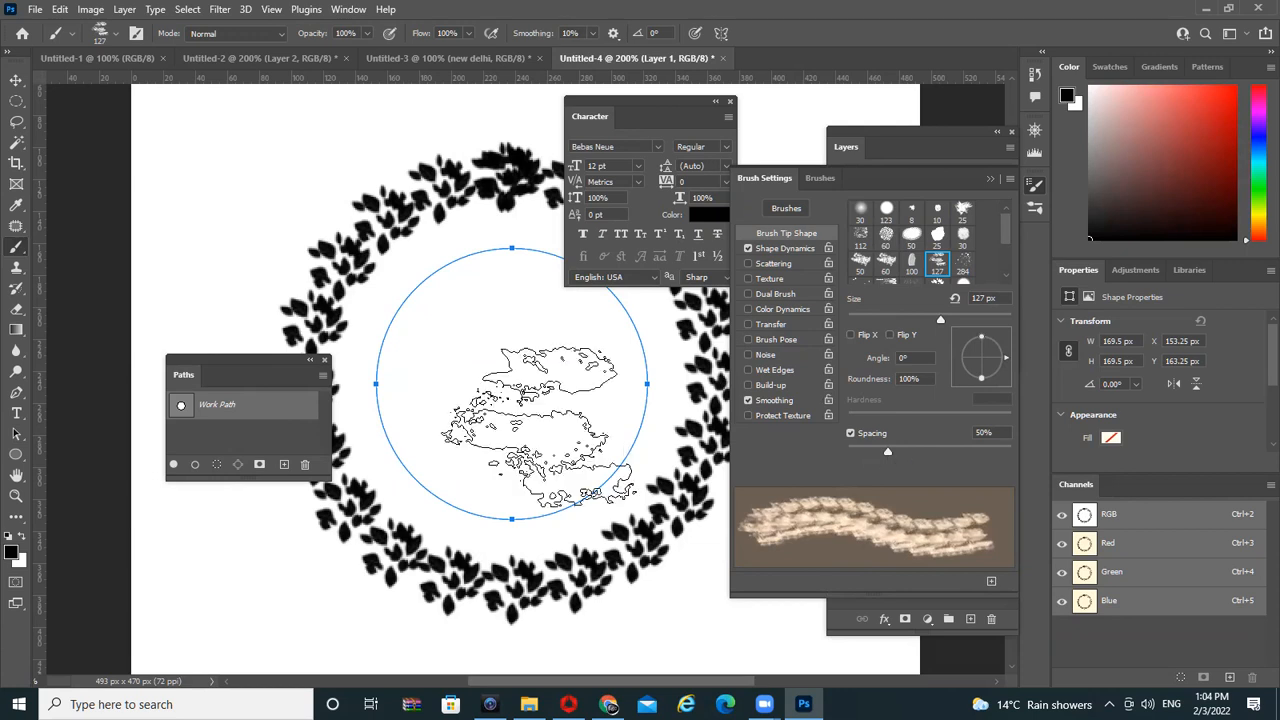
key(bracketleft)
key(bracketleft)
key(bracketleft)
key(bracketleft)
key(bracketleft)
key(bracketleft)
key(bracketleft)
key(bracketleft)
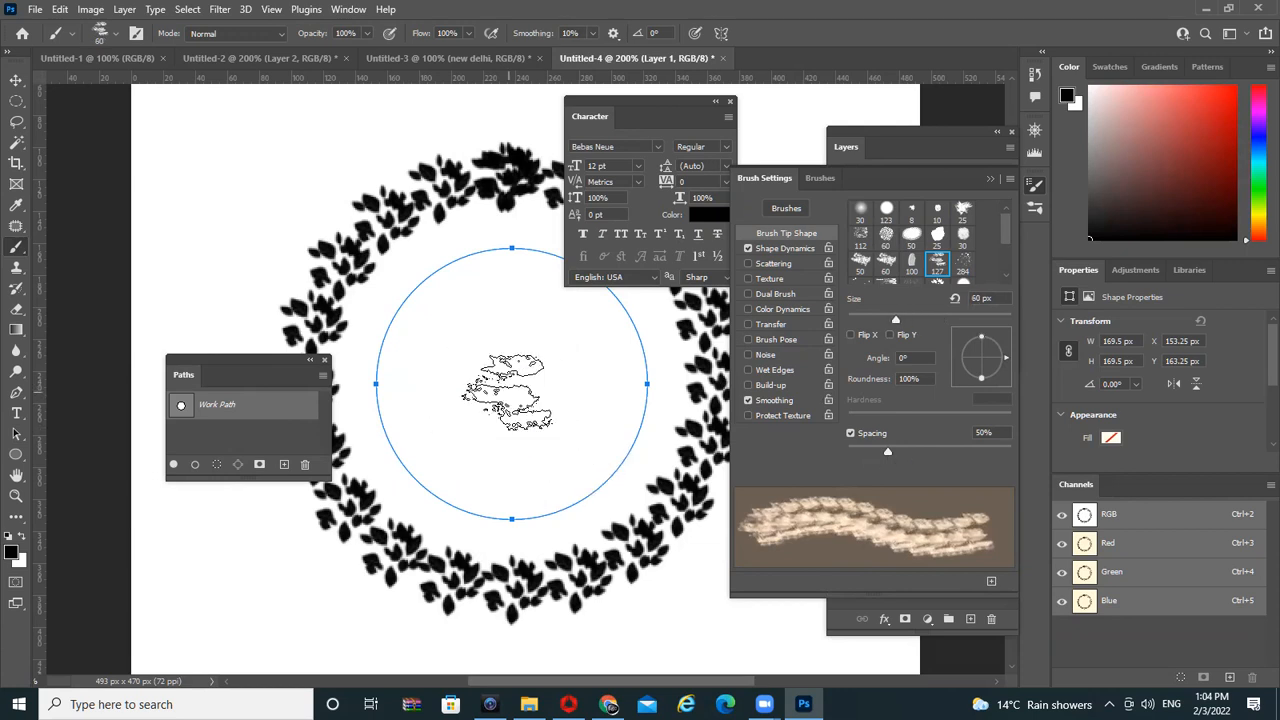
key(bracketleft)
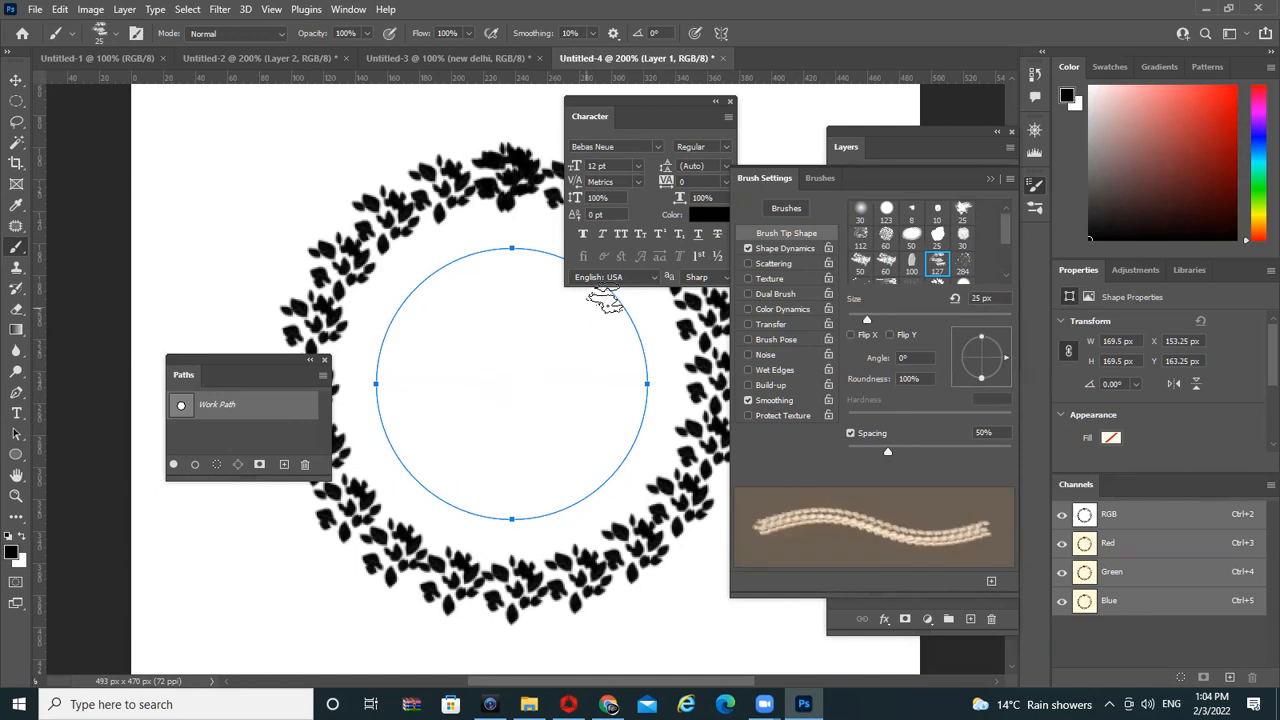
Stroke the smaller circular Work Path with the Brush, without simulated pressure, and view the ring inside the wreath
click(323, 375)
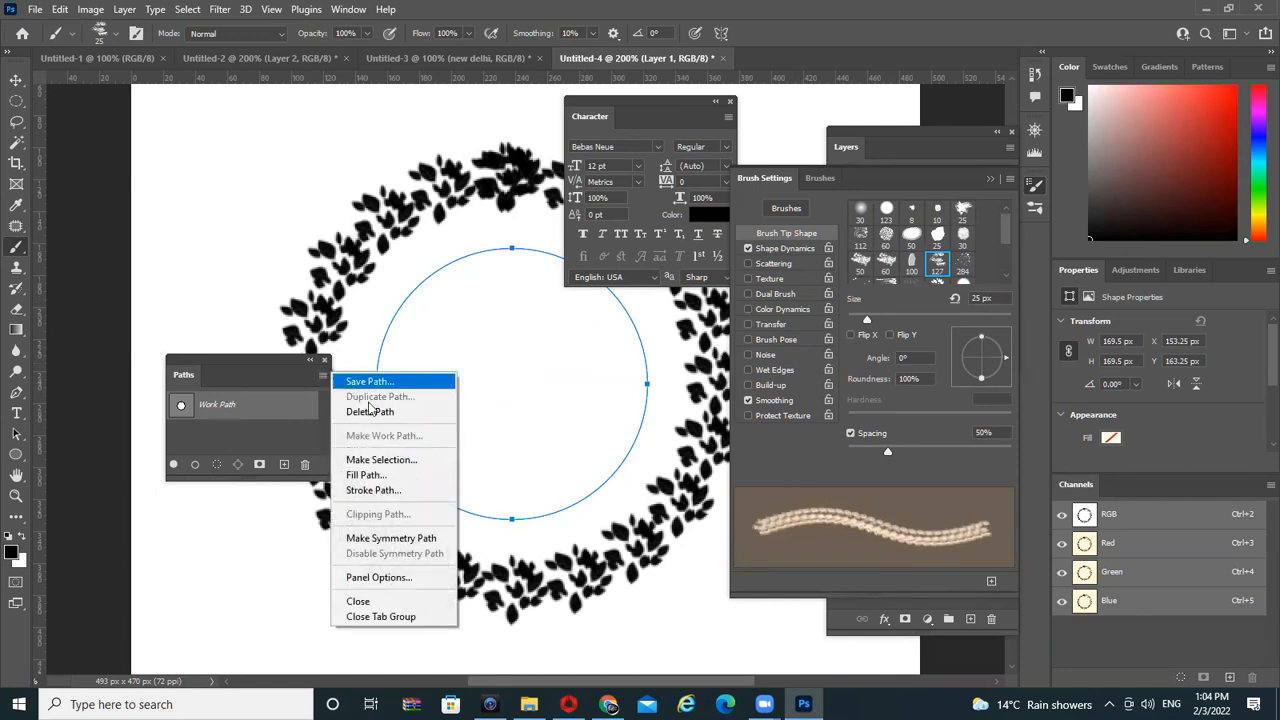
click(403, 490)
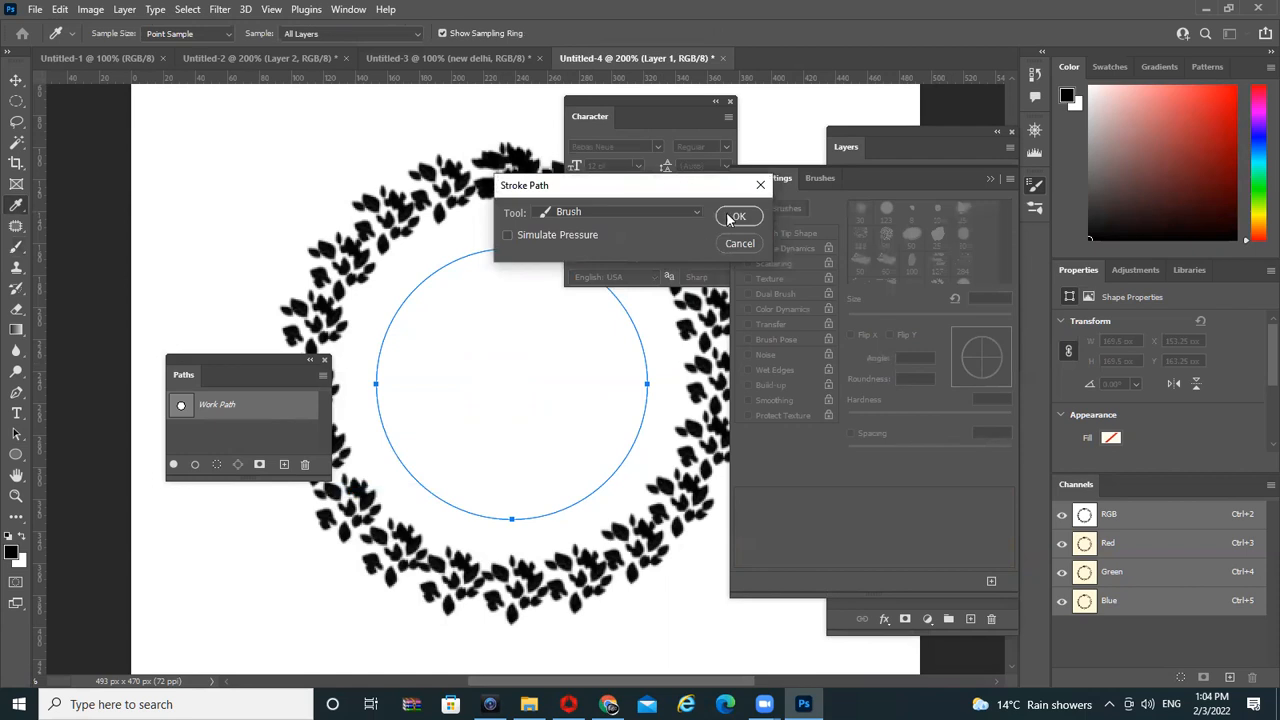
click(739, 216)
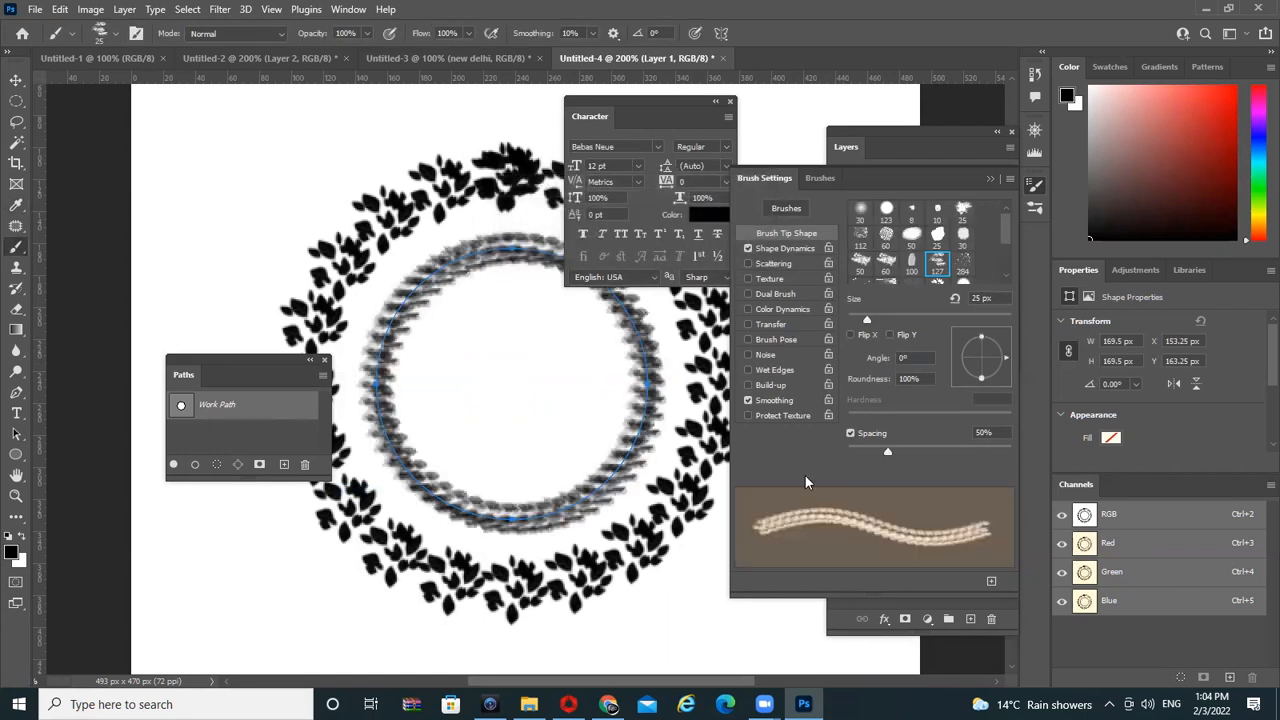
scroll(525, 400, down, 2)
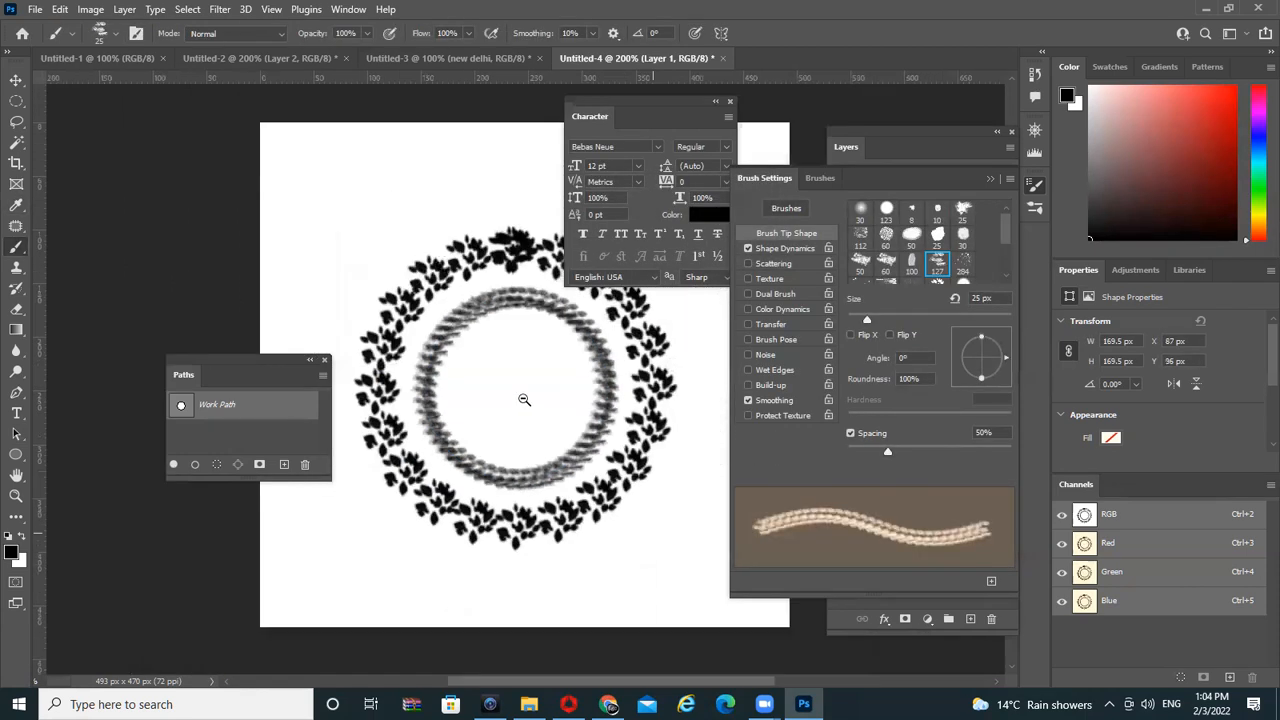
key(Tab)
scroll(645, 370, up, 2)
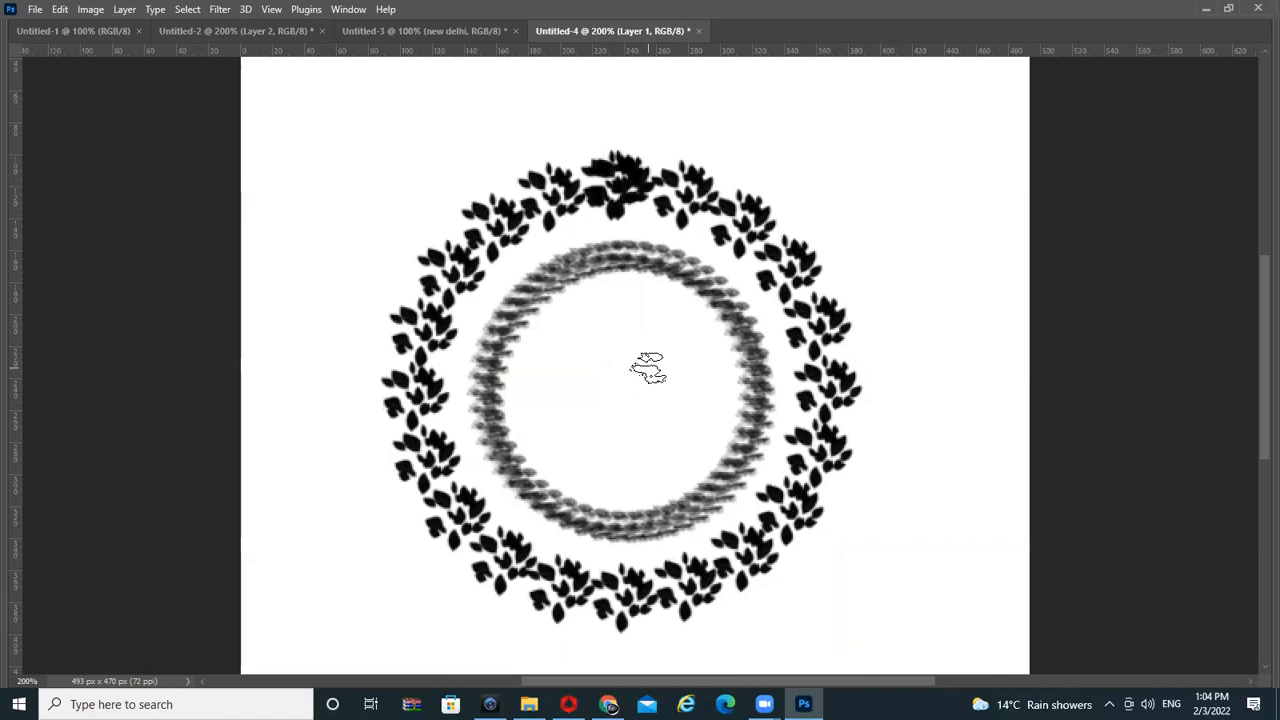
key(Tab)
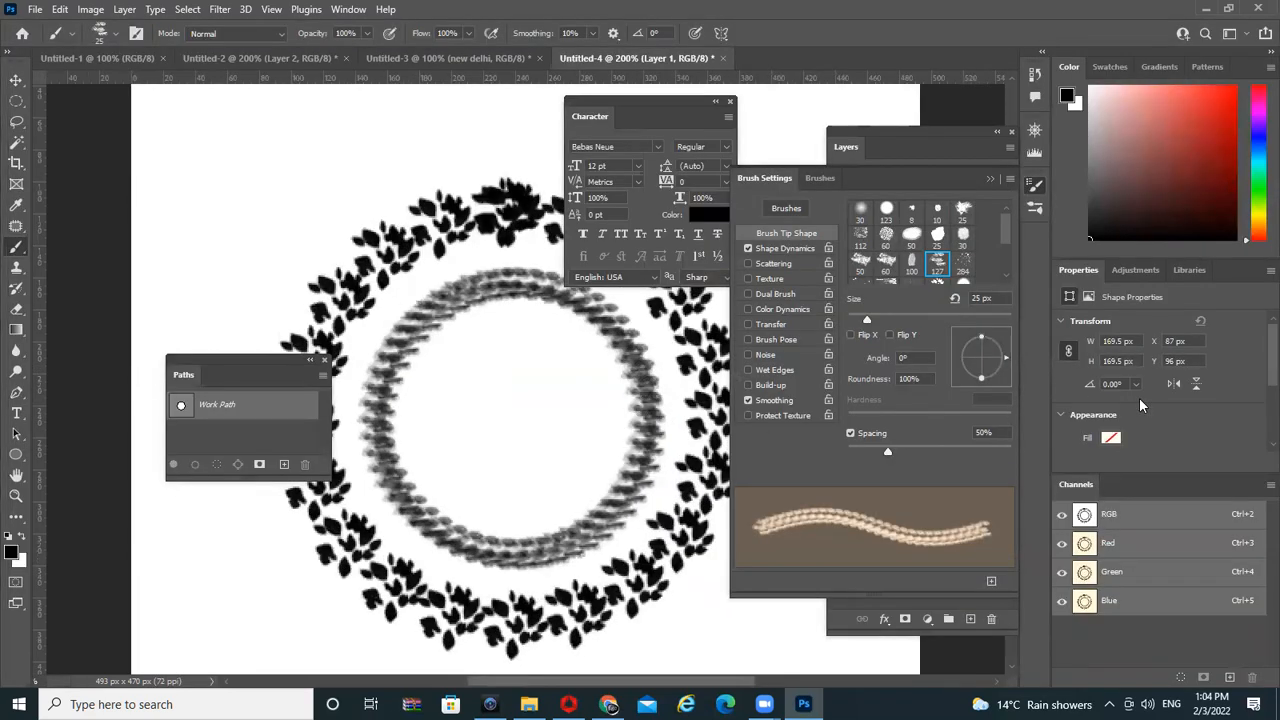
Delete the layer holding the stroked leaf wreath and inner ring
key(F7)
drag(965, 265, 991, 618)
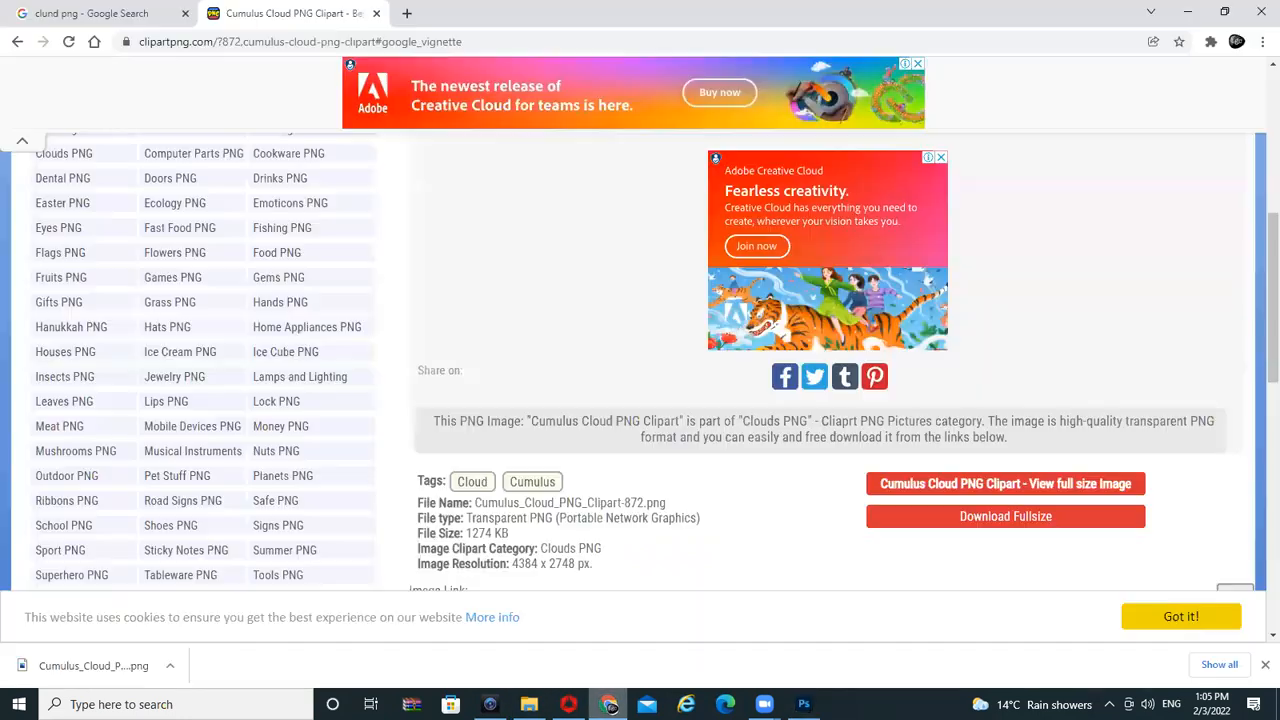
Switch to Chrome and search Google for "fur brush"
click(608, 704)
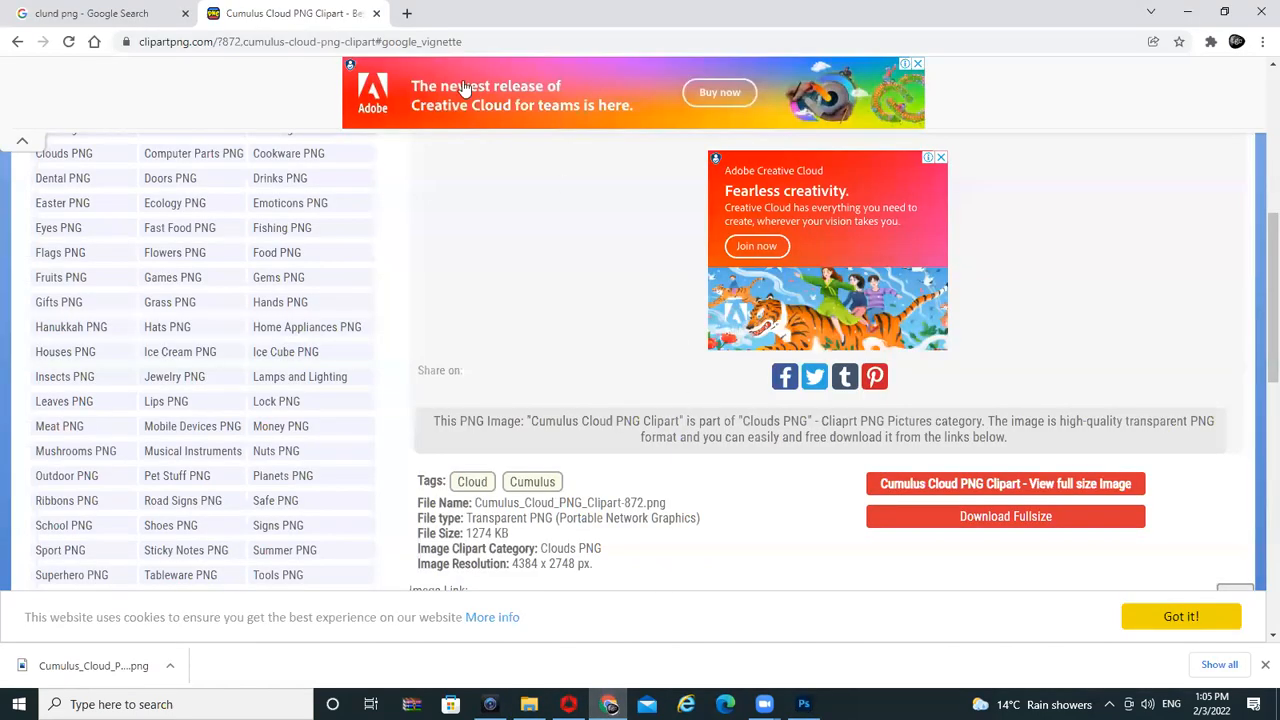
click(401, 45)
text(fur )
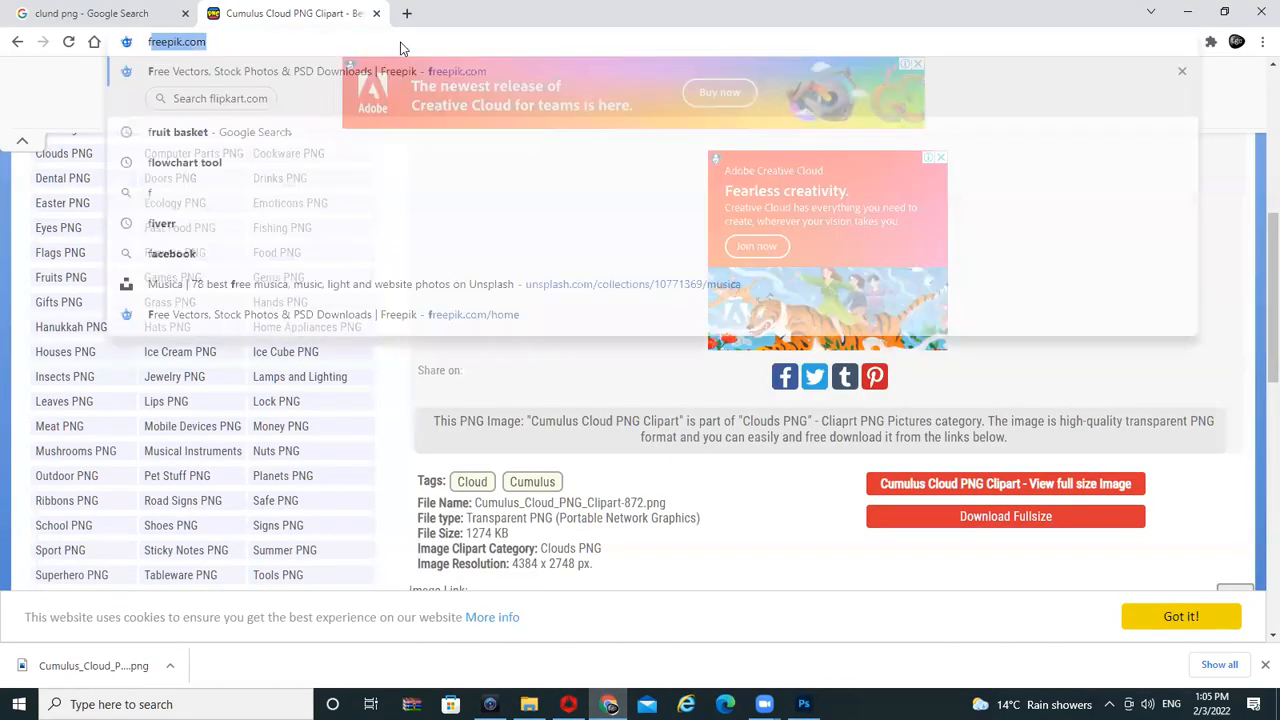
text(brush)
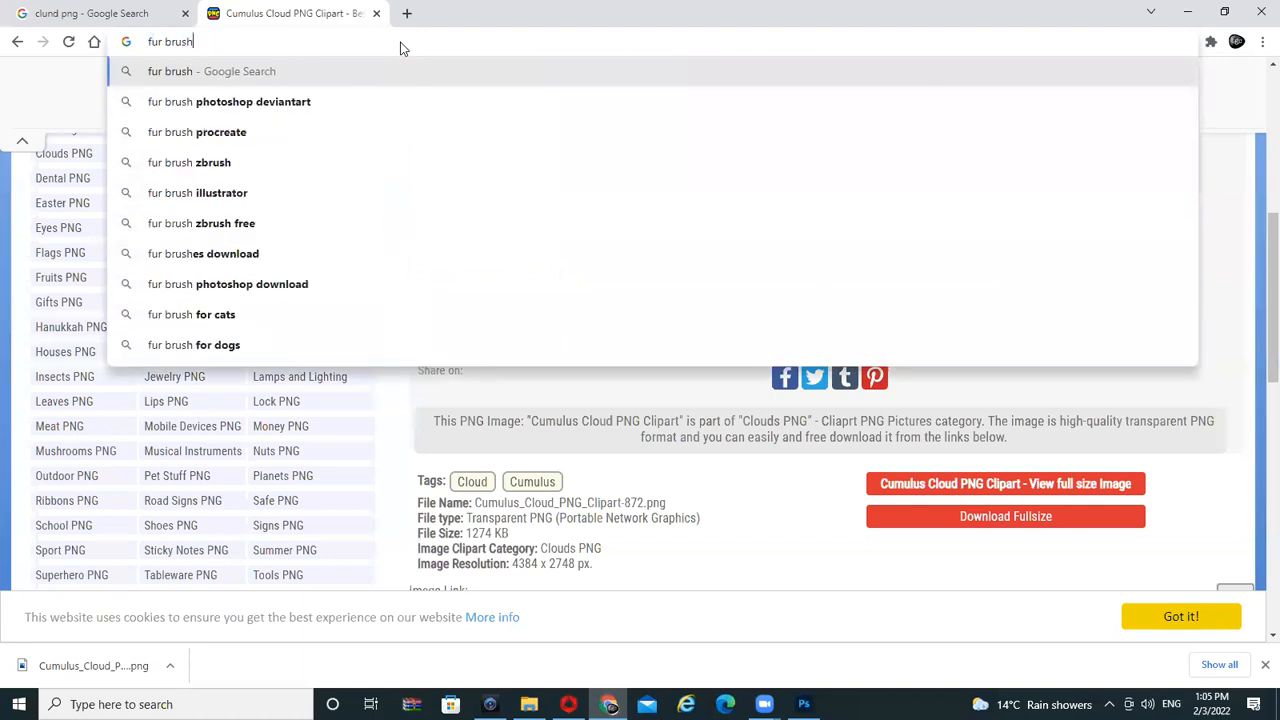
key(Return)
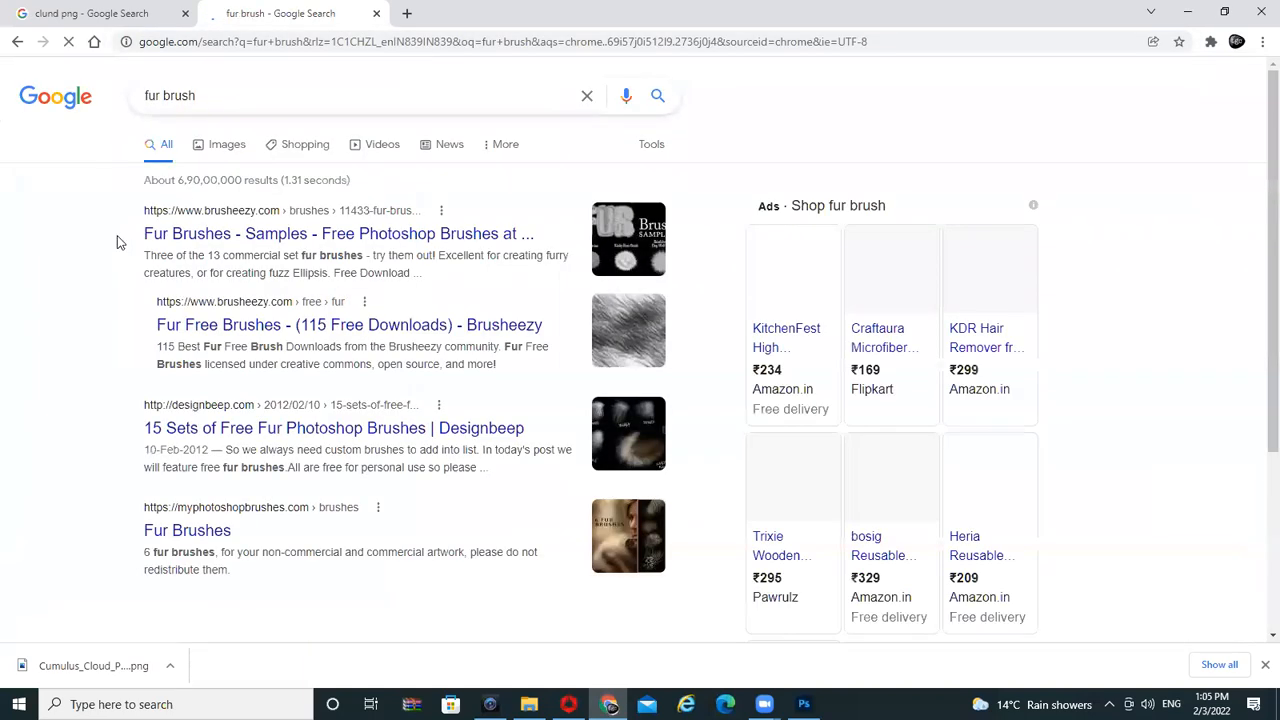
Refine the search to "fur brush photoshop" and open Brusheezy's "Fur Brushes - Samples" page in a new tab
click(246, 97)
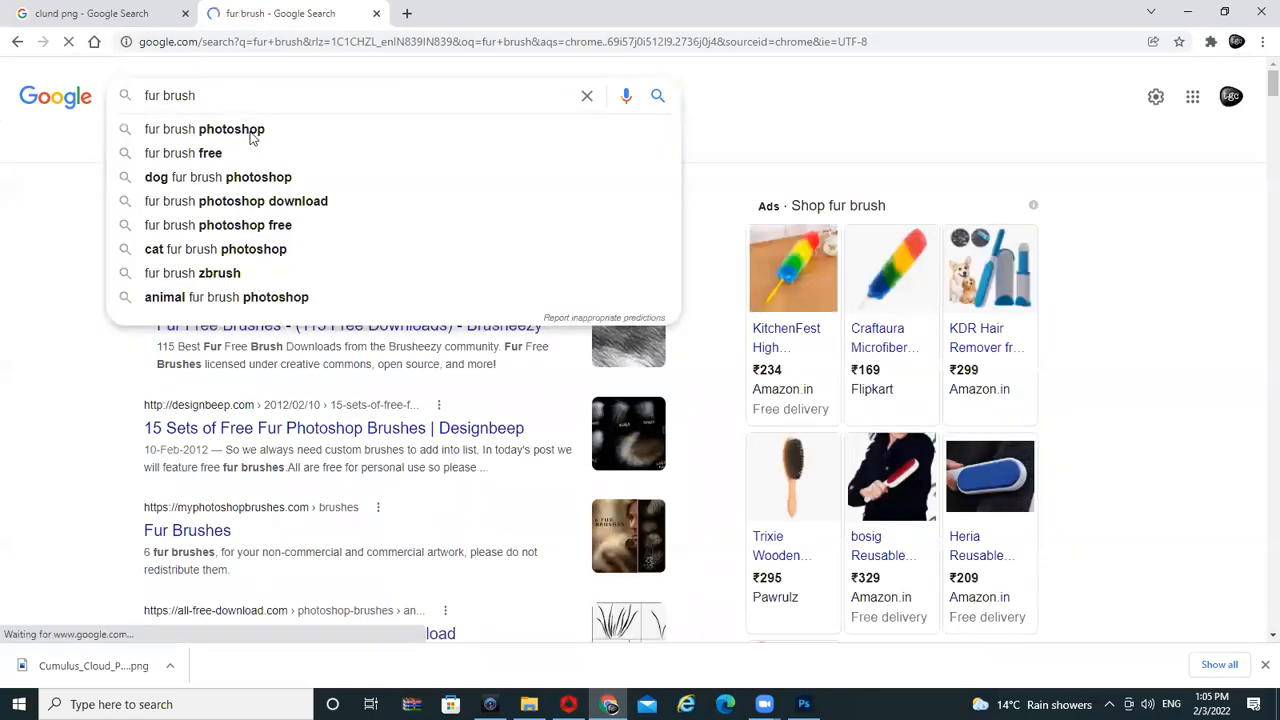
click(251, 131)
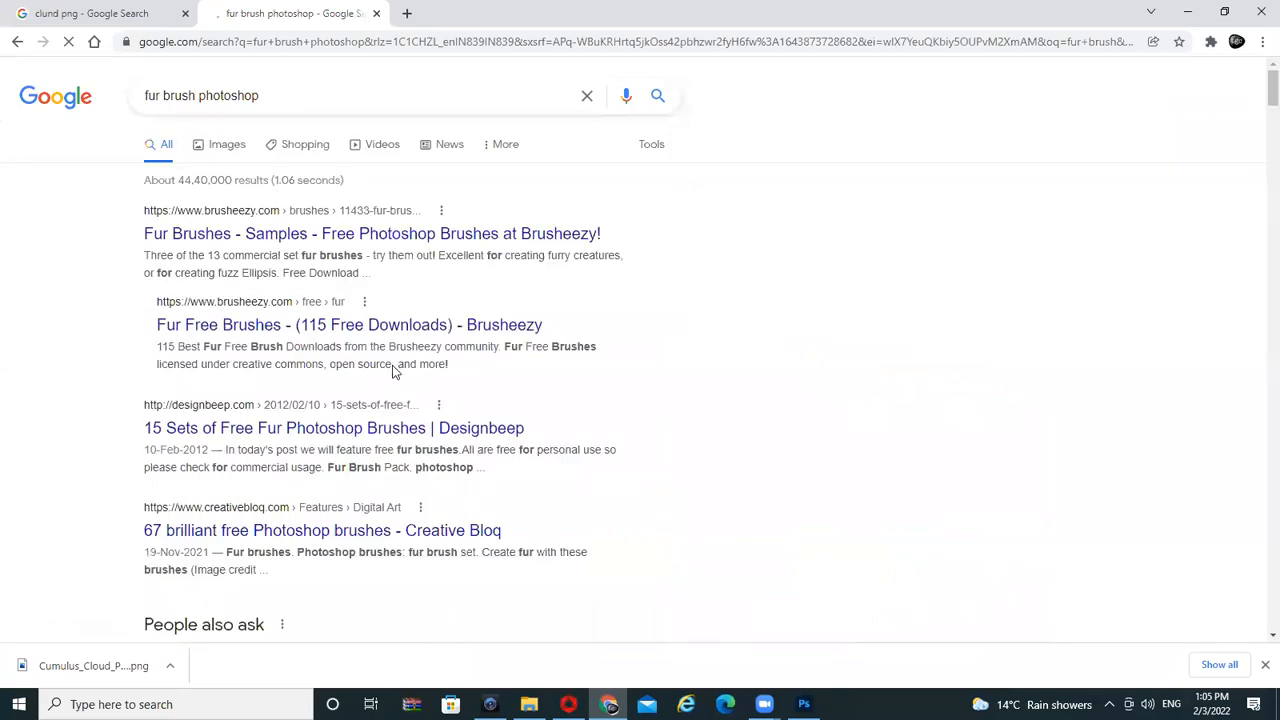
middle_click(310, 238)
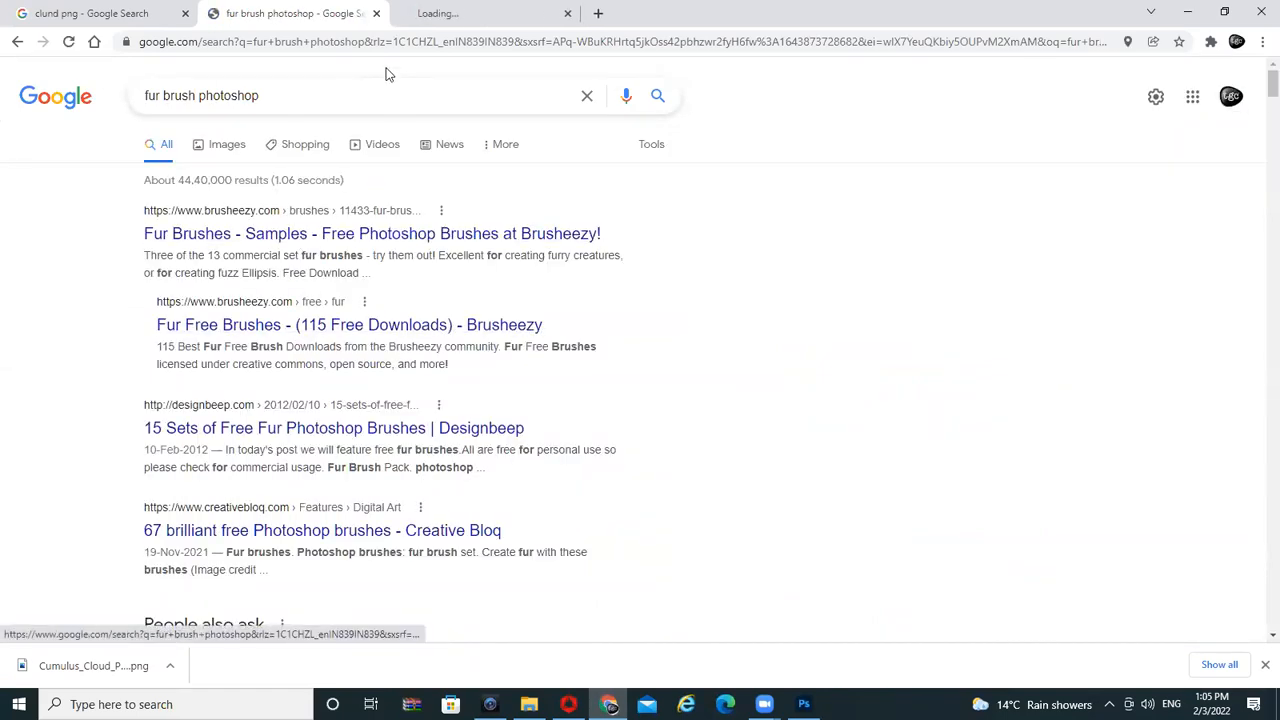
click(466, 8)
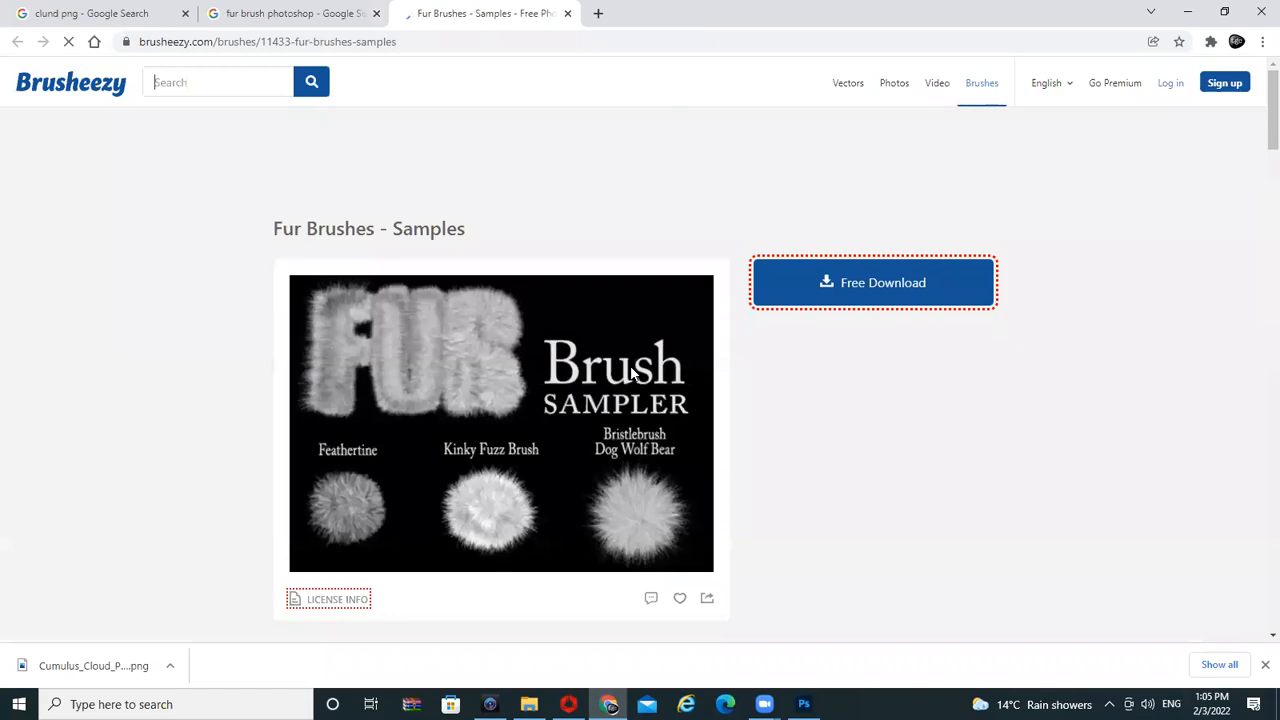
Download the free Fur Brushes - Samples archive from Brusheezy and extract FurBrushSampler.abr from FurBrushSampler.zip to the Desktop
scroll(577, 445, down, 1)
scroll(576, 440, down, 1)
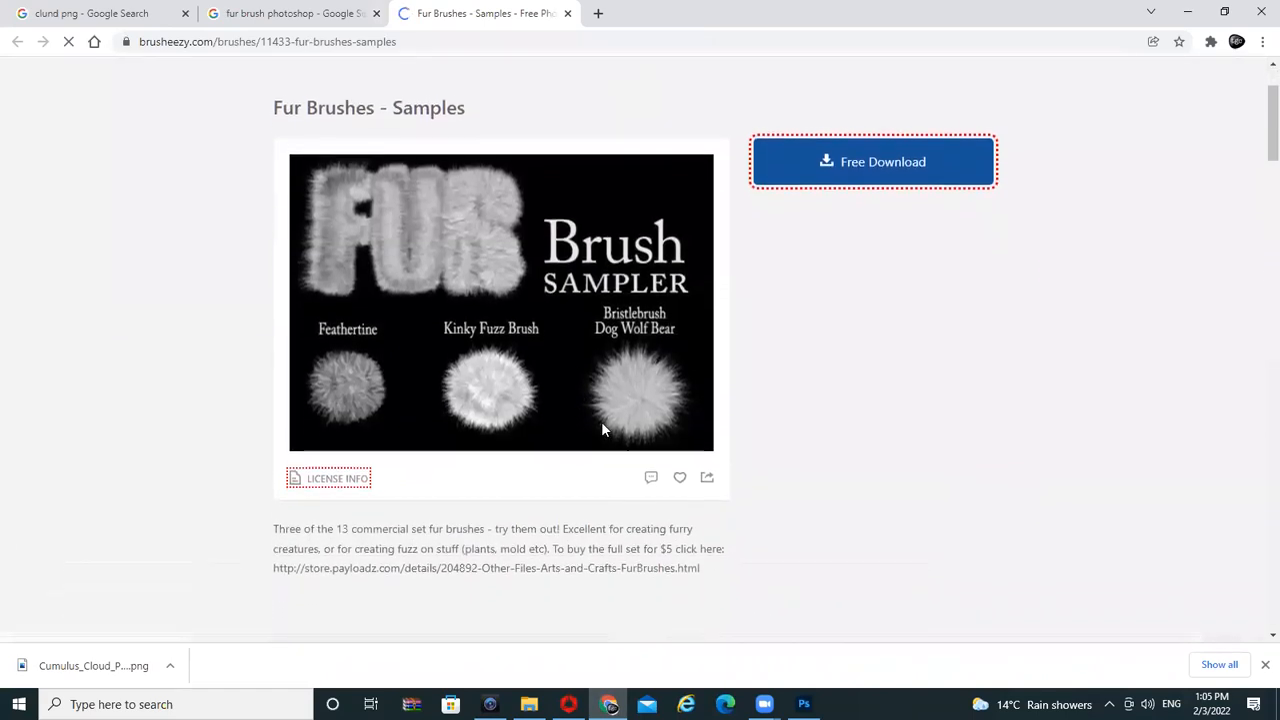
click(890, 156)
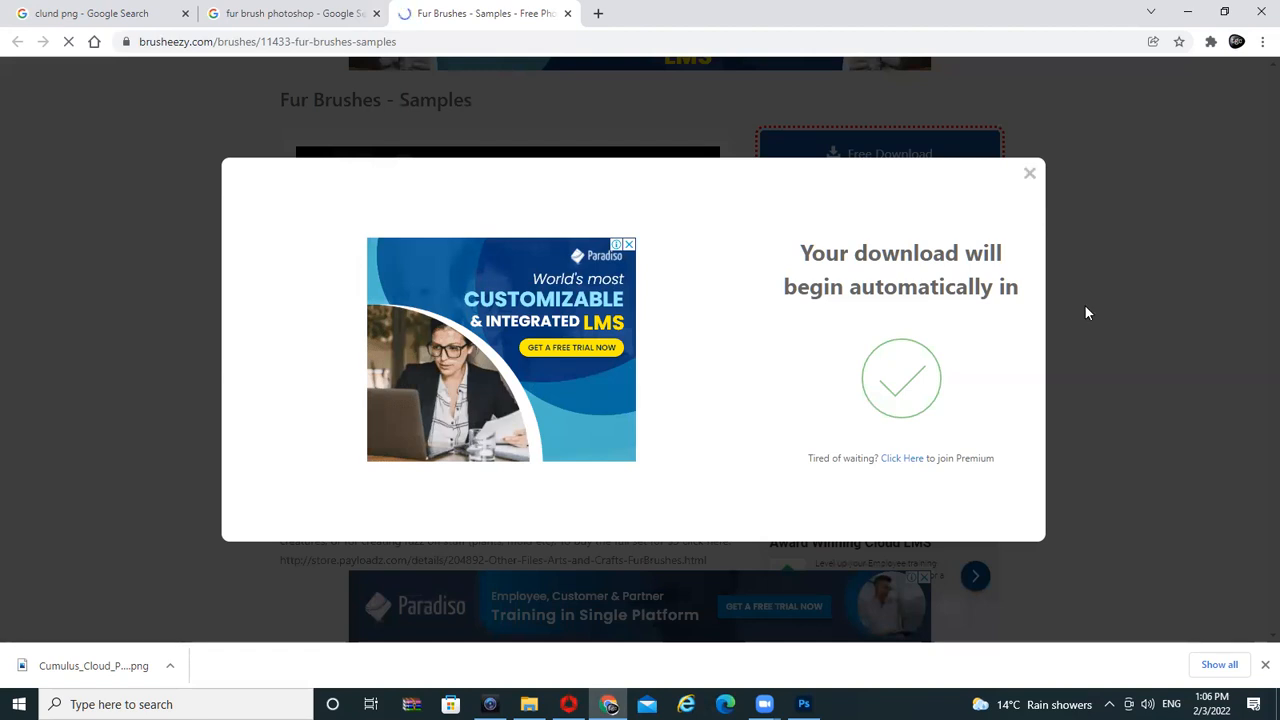
click(1030, 176)
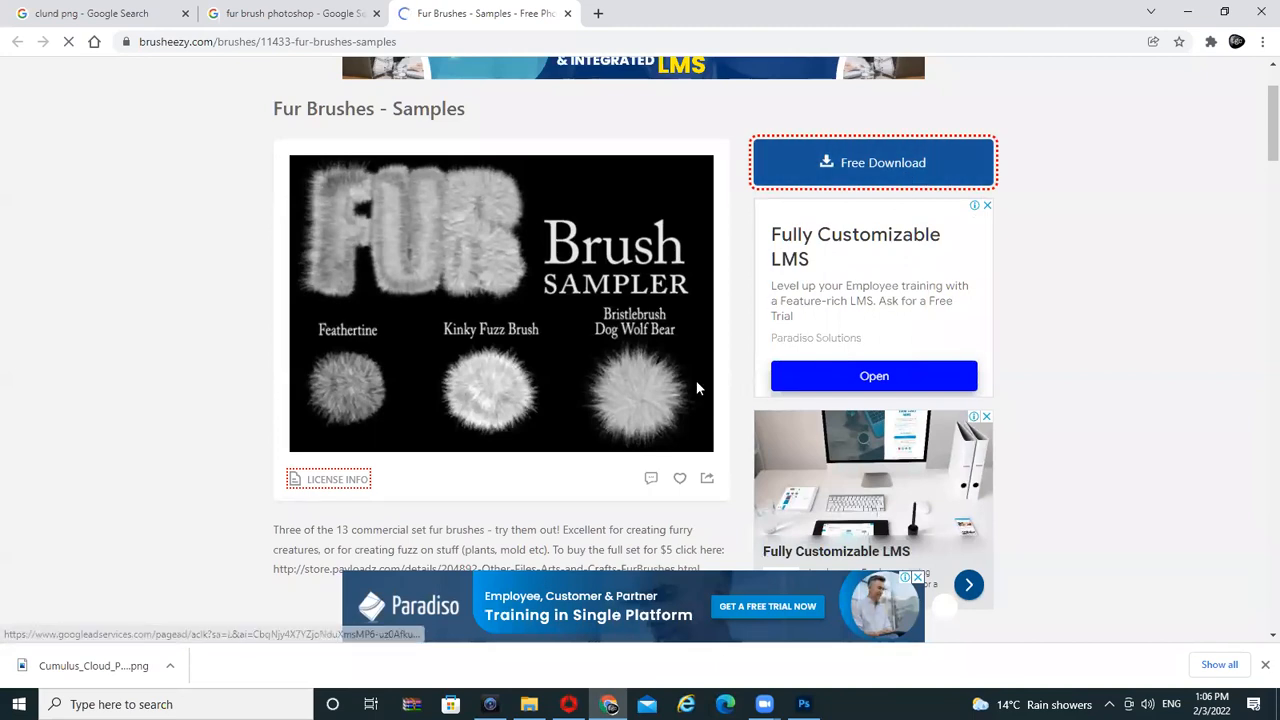
scroll(690, 392, down, 2)
scroll(656, 438, up, 1)
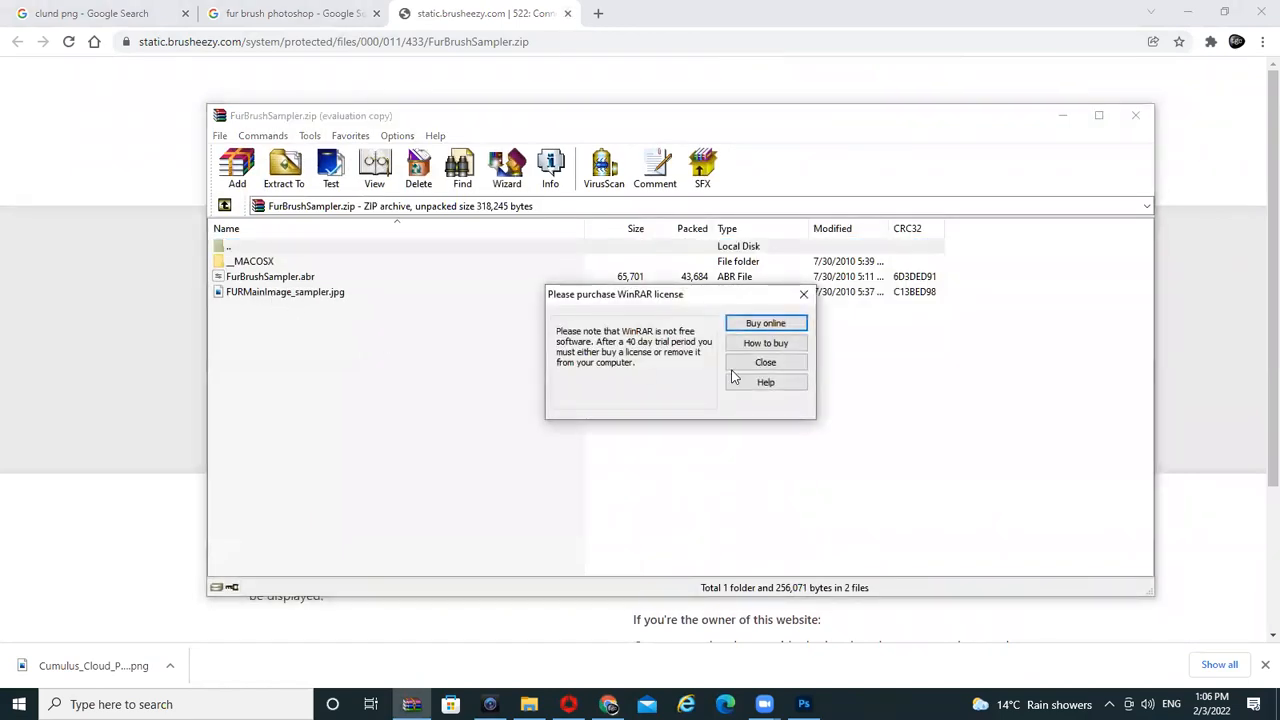
click(803, 295)
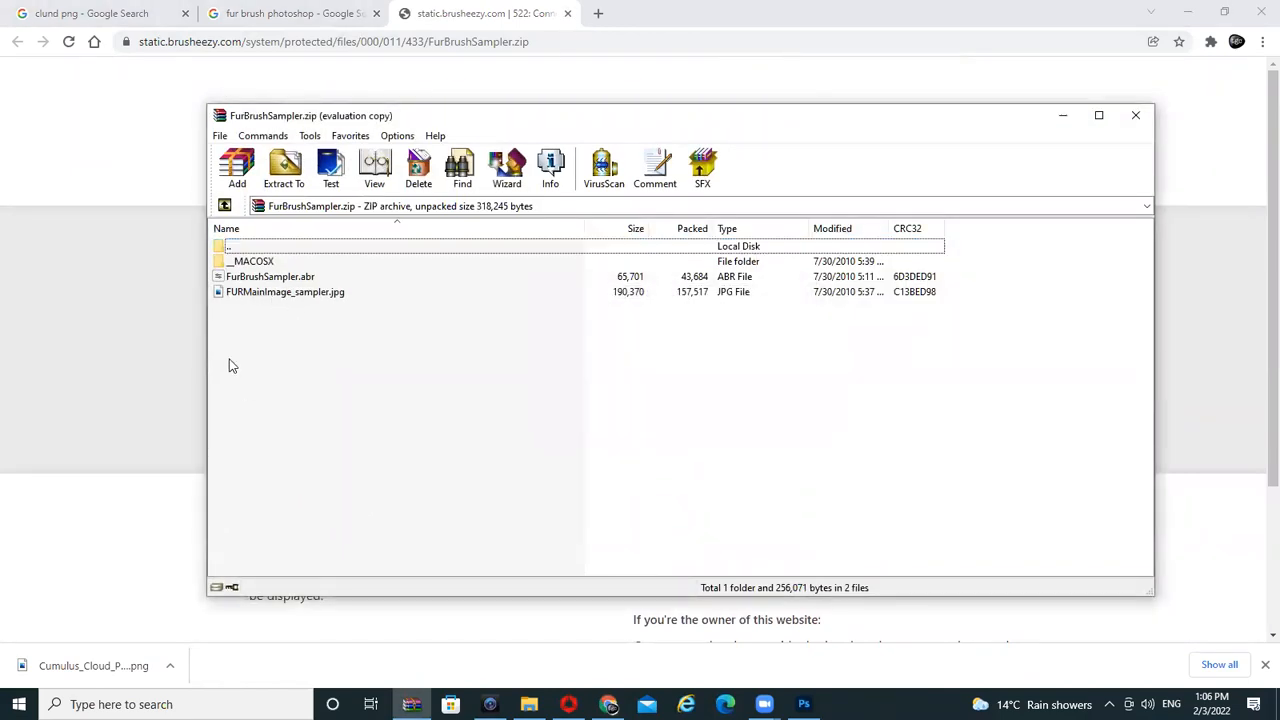
click(293, 280)
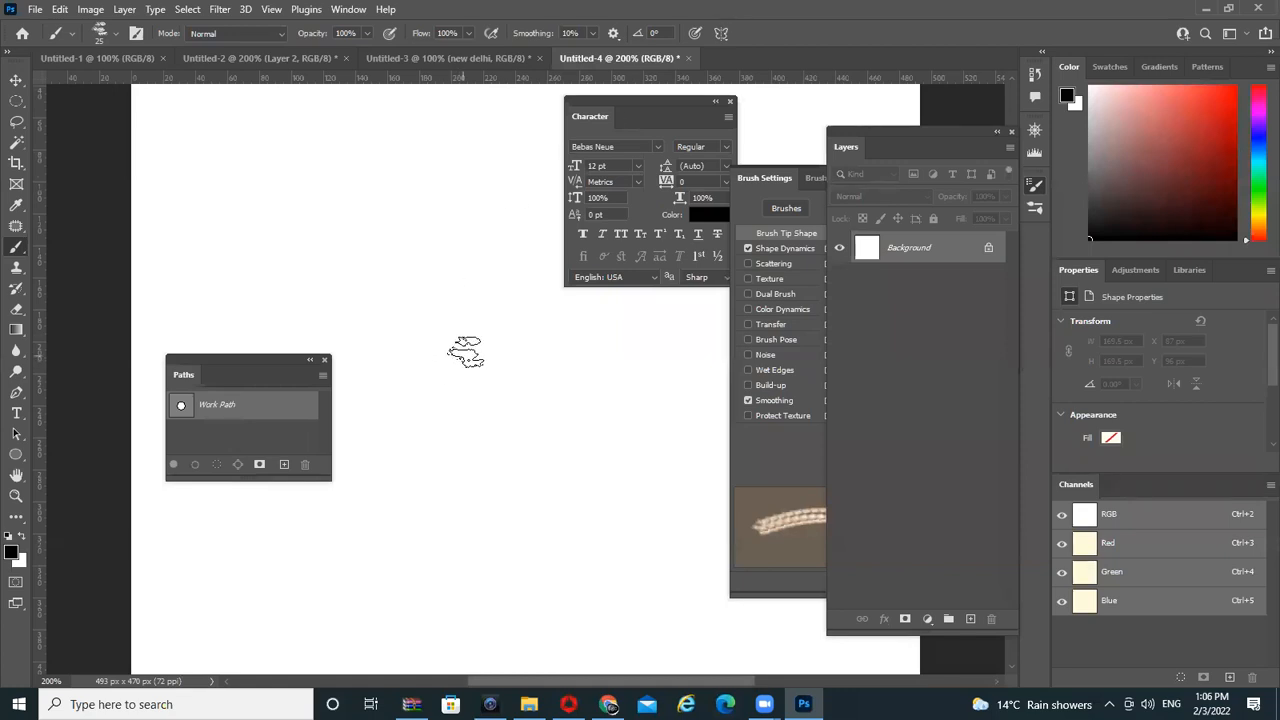
click(770, 451)
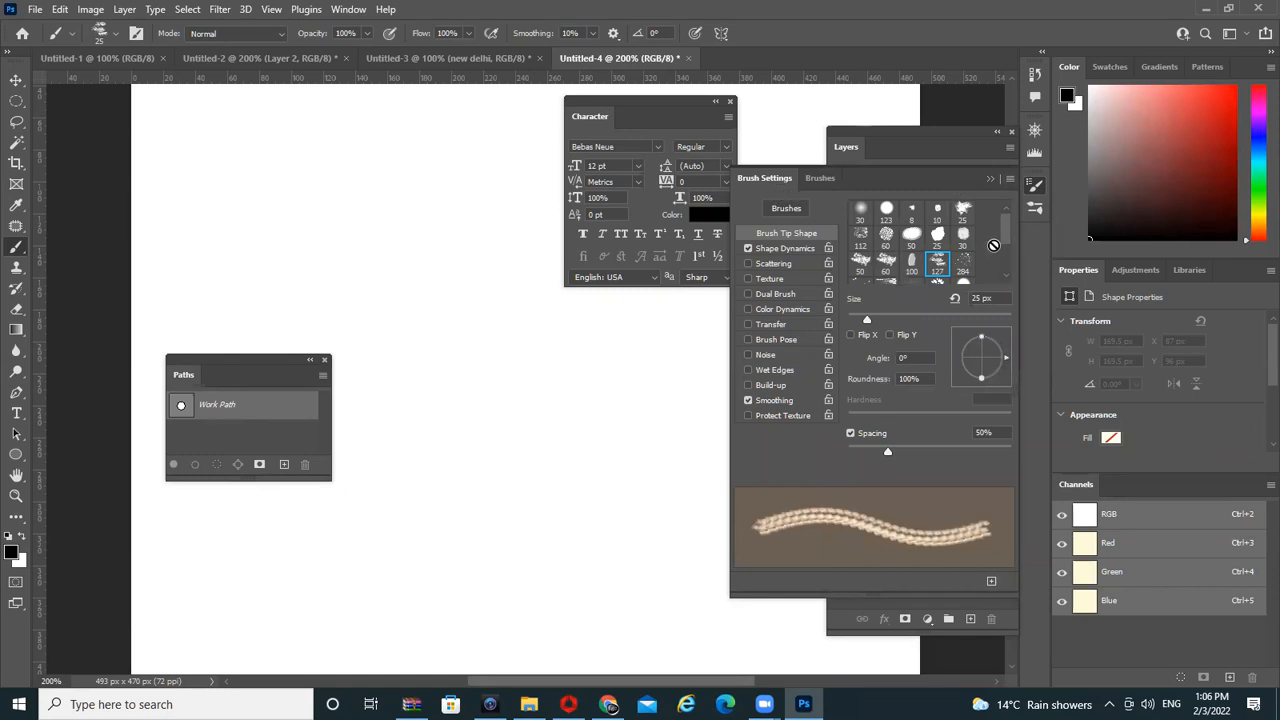
click(1010, 179)
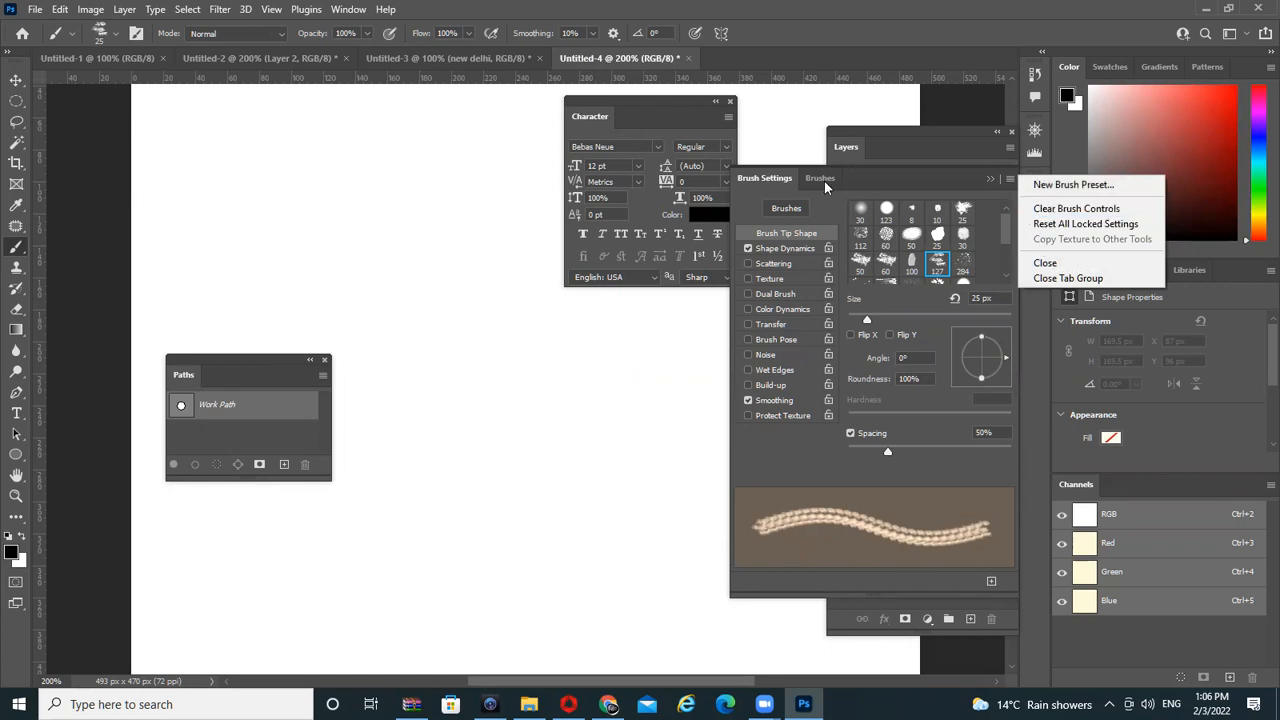
click(115, 29)
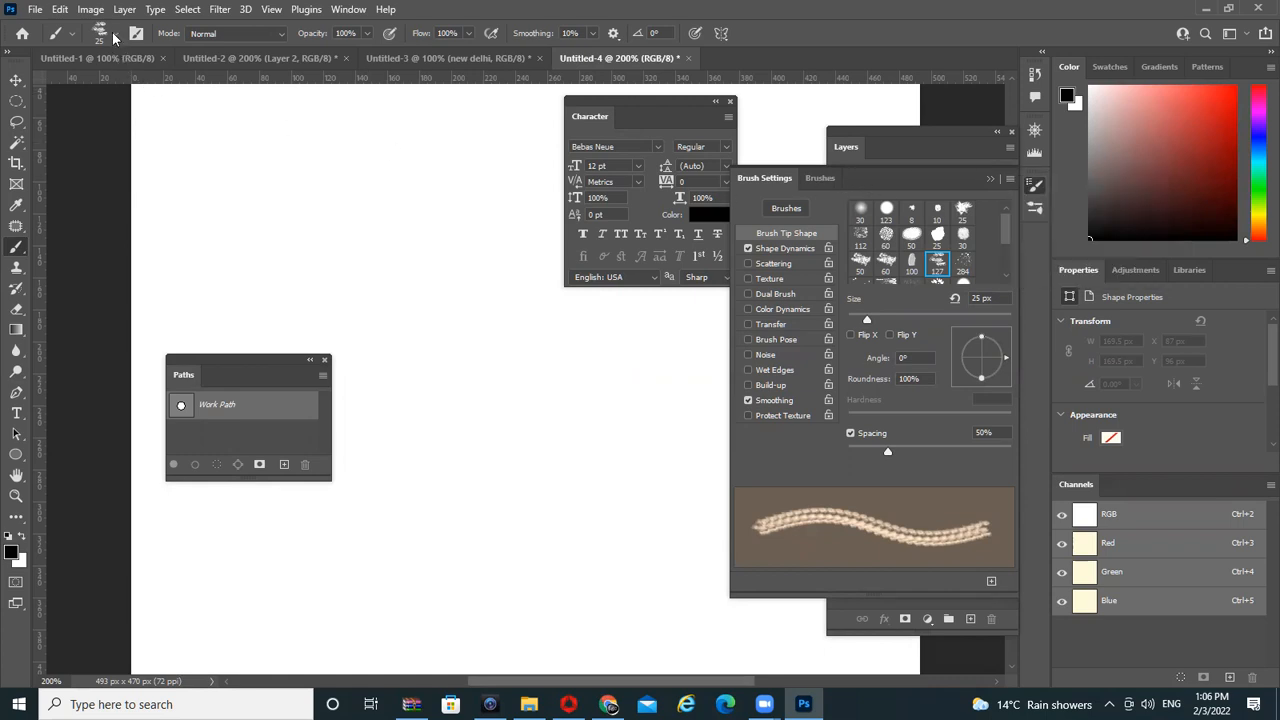
Import FurBrushSampler.abr from the Desktop into the brush presets and browse the brushes in the FurBrushSampler group
click(114, 37)
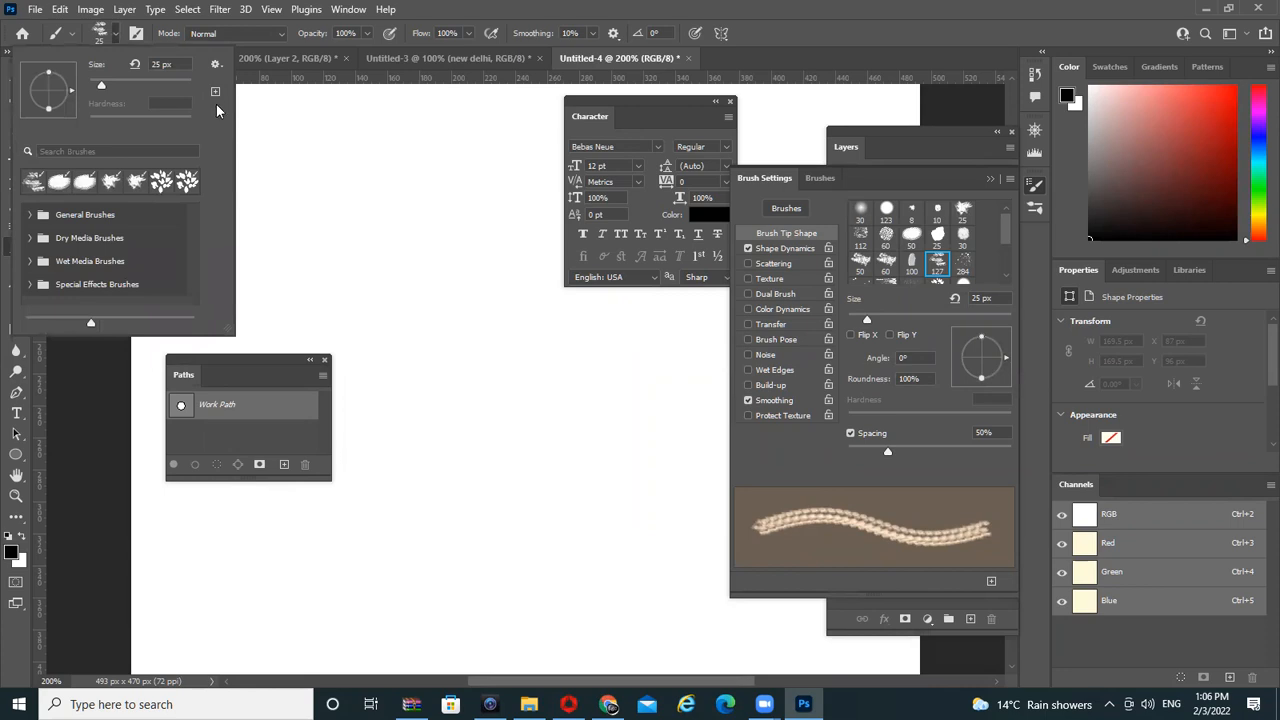
click(215, 64)
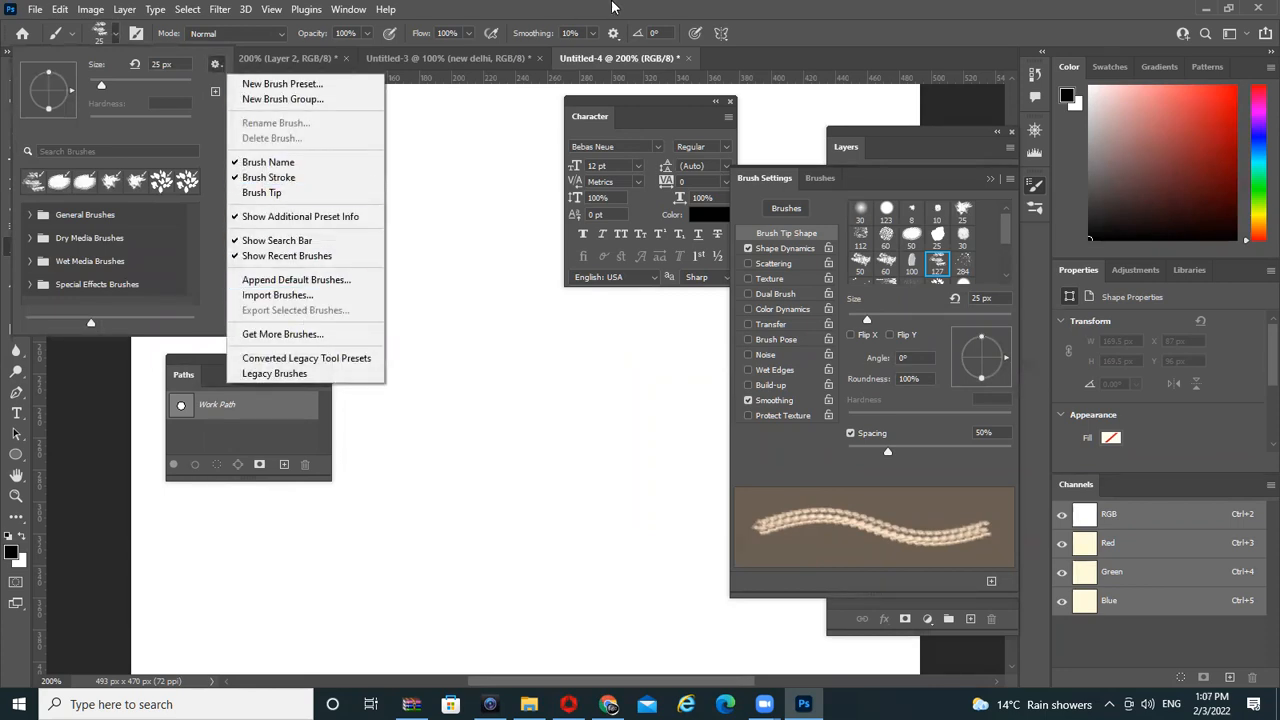
click(662, 4)
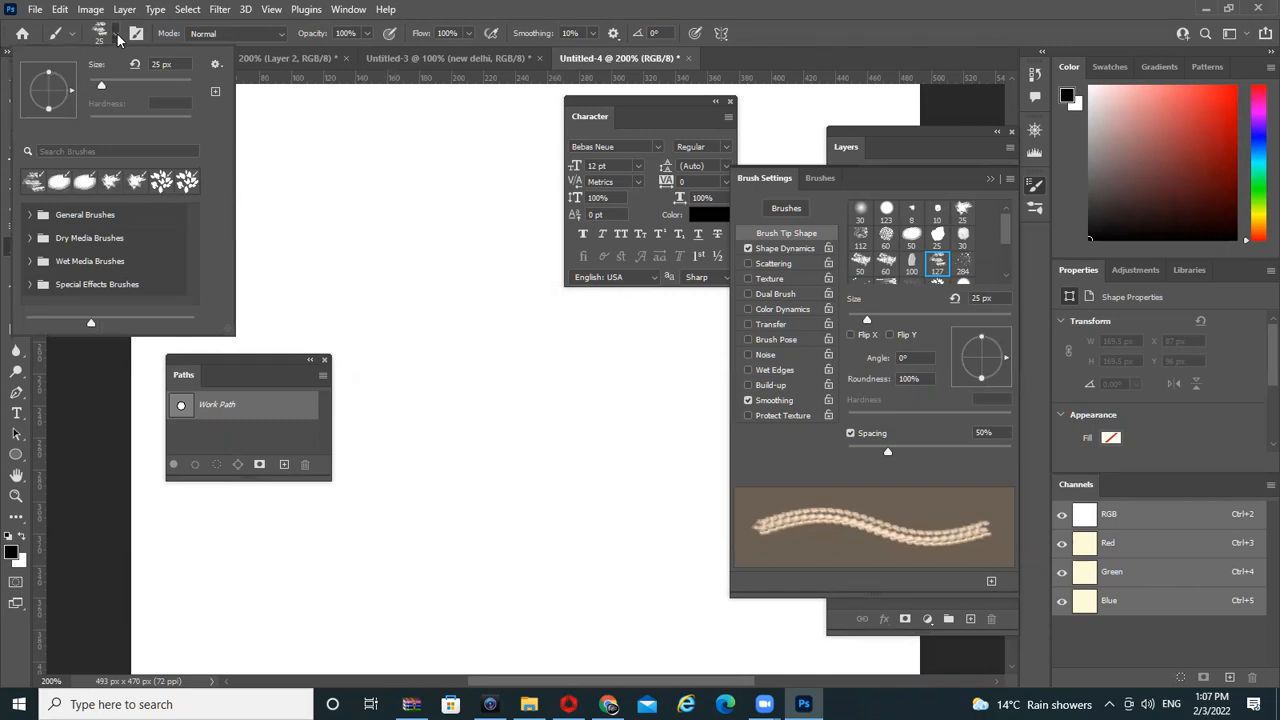
click(216, 66)
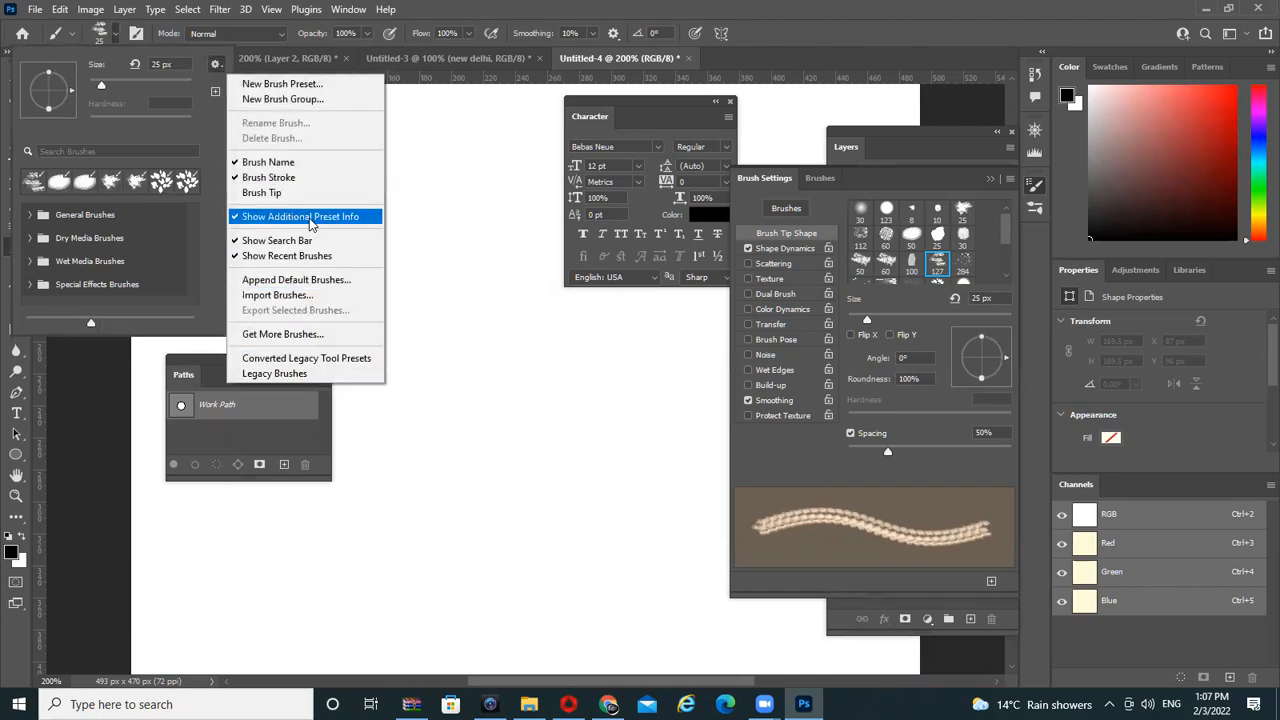
click(300, 296)
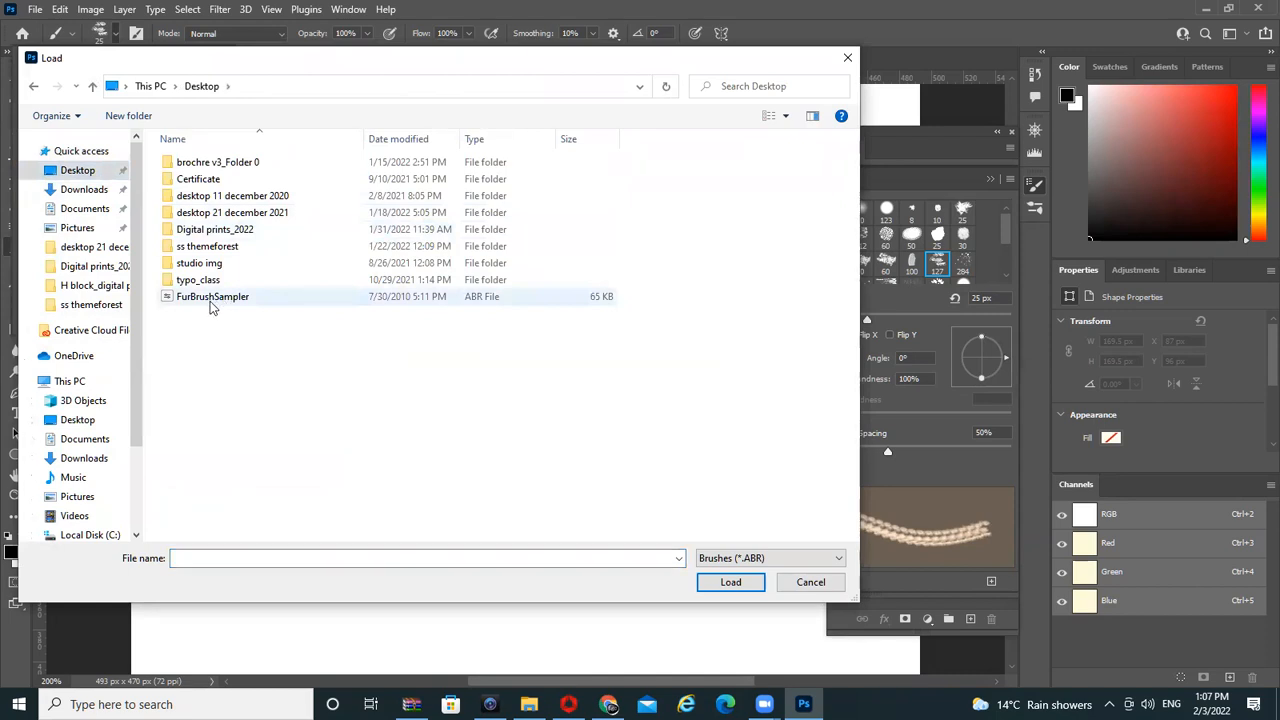
double_click(211, 300)
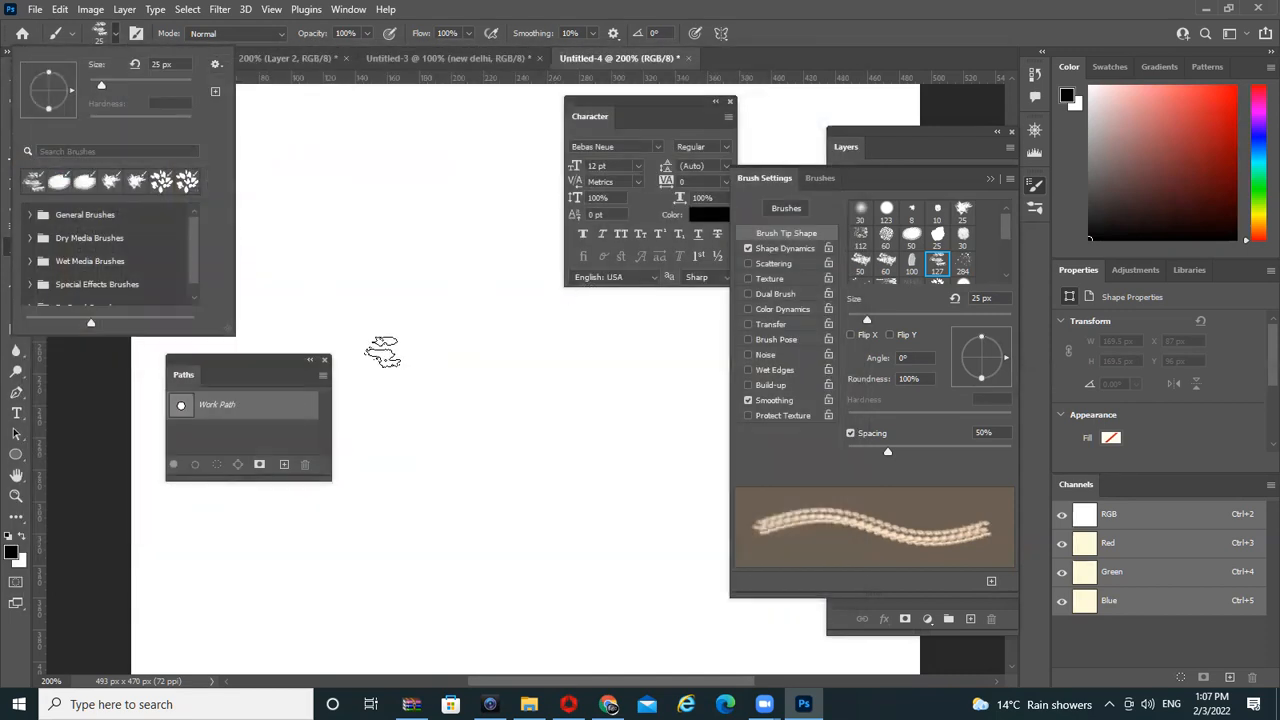
scroll(196, 245, down, 1)
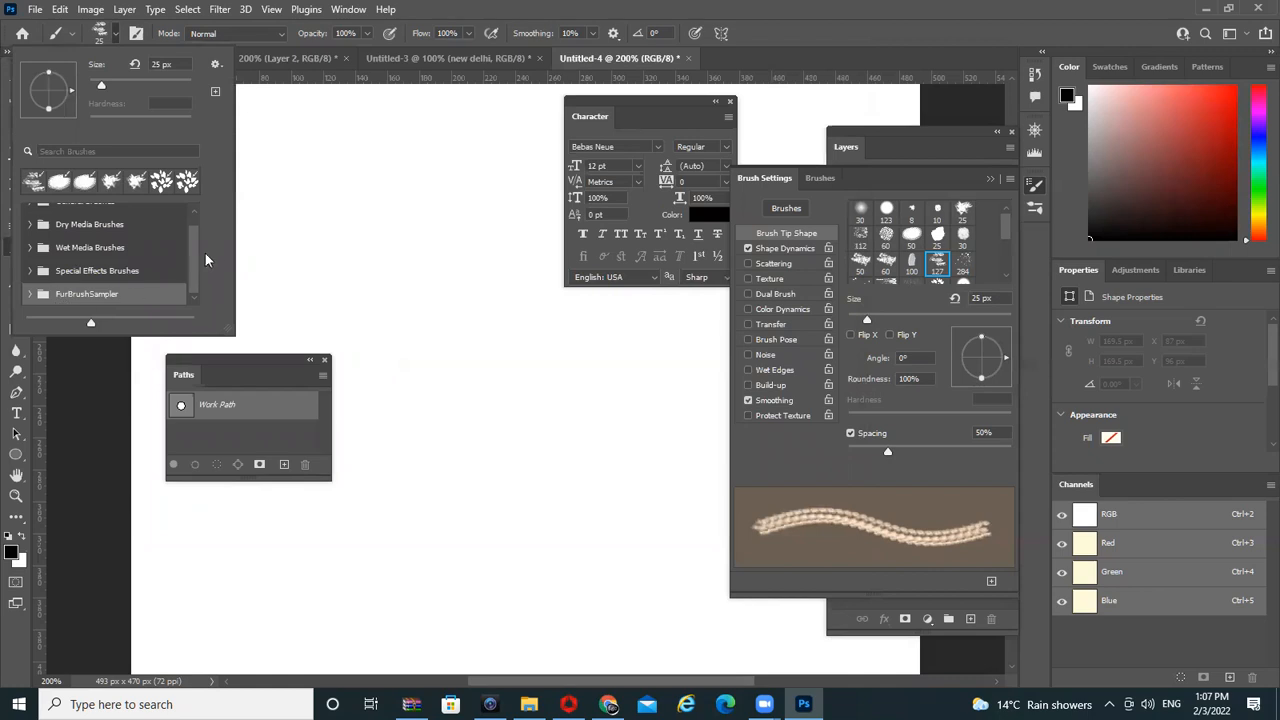
click(29, 294)
mouse_move(195, 231)
mouse_down()
mouse_move(193, 275)
mouse_move(198, 261)
mouse_up()
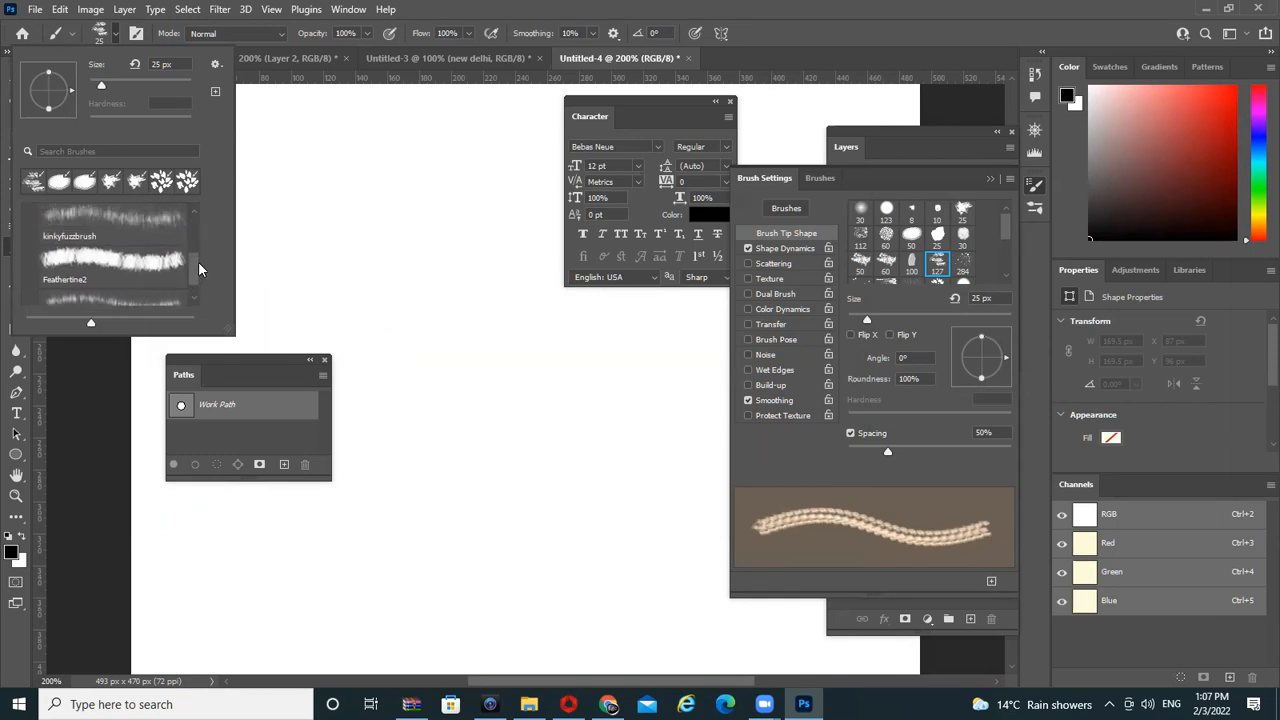
click(672, 6)
Add the point text "FUR" in 12 pt Bebas Neue on the upper part of the canvas
click(16, 413)
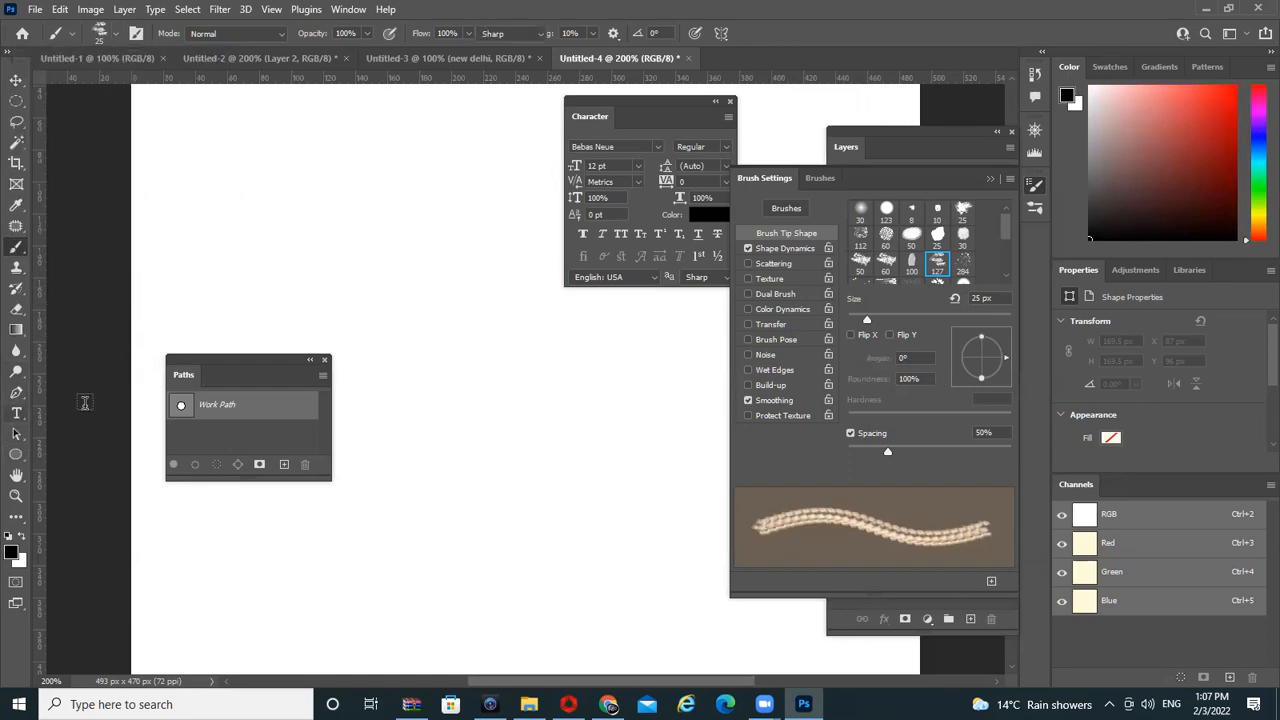
click(316, 266)
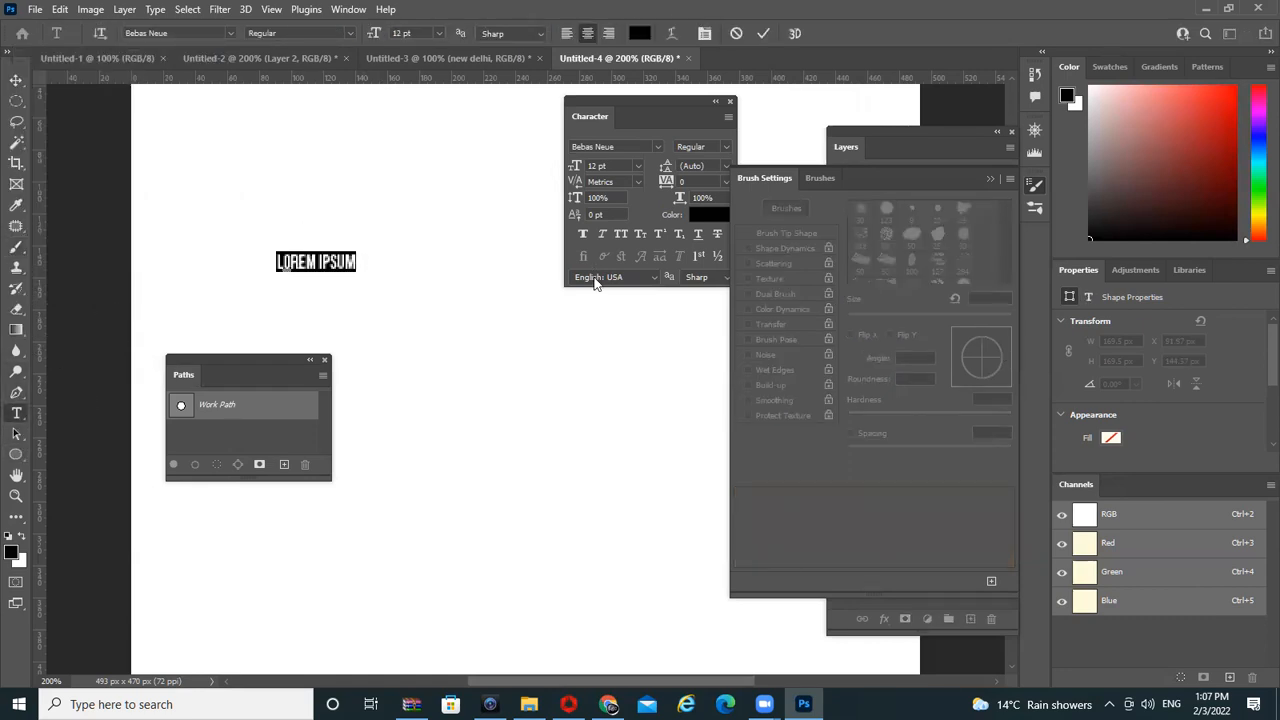
text(FUR)
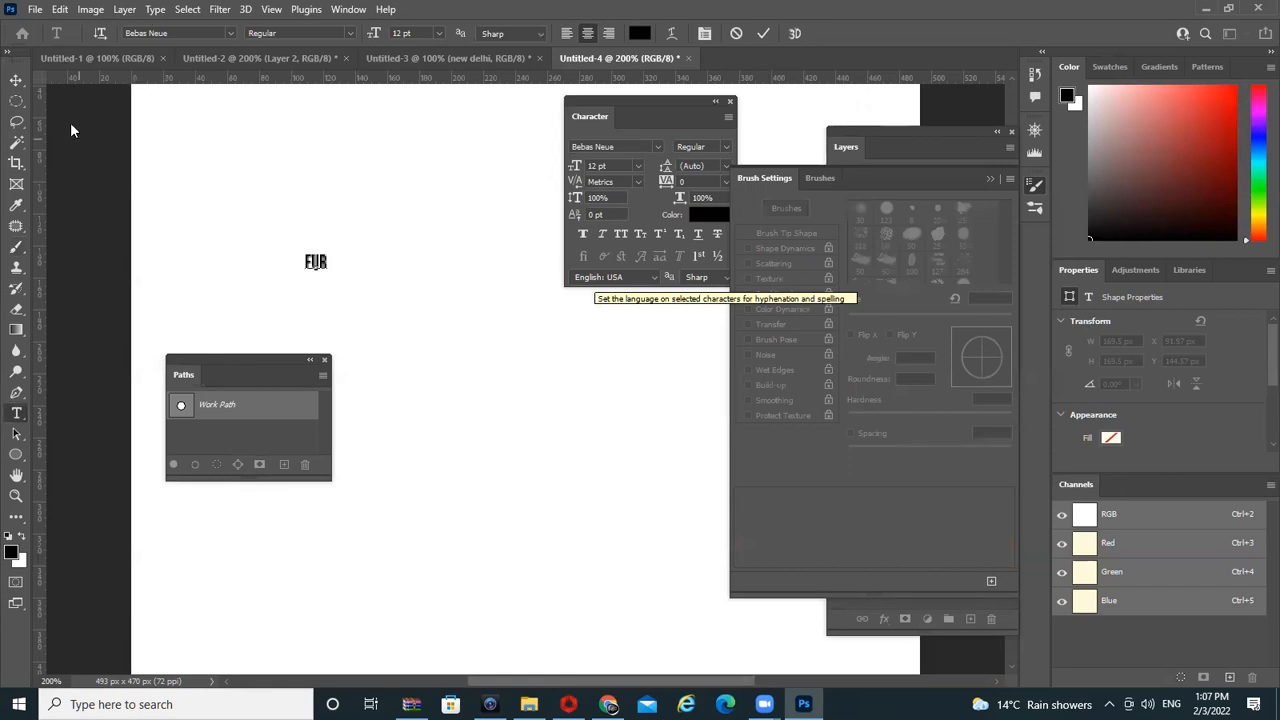
click(16, 80)
Scale the FUR text up proportionally to about 352 pt so it nearly fills the canvas, and centre it
key(ctrl+t)
drag(331, 272, 830, 570)
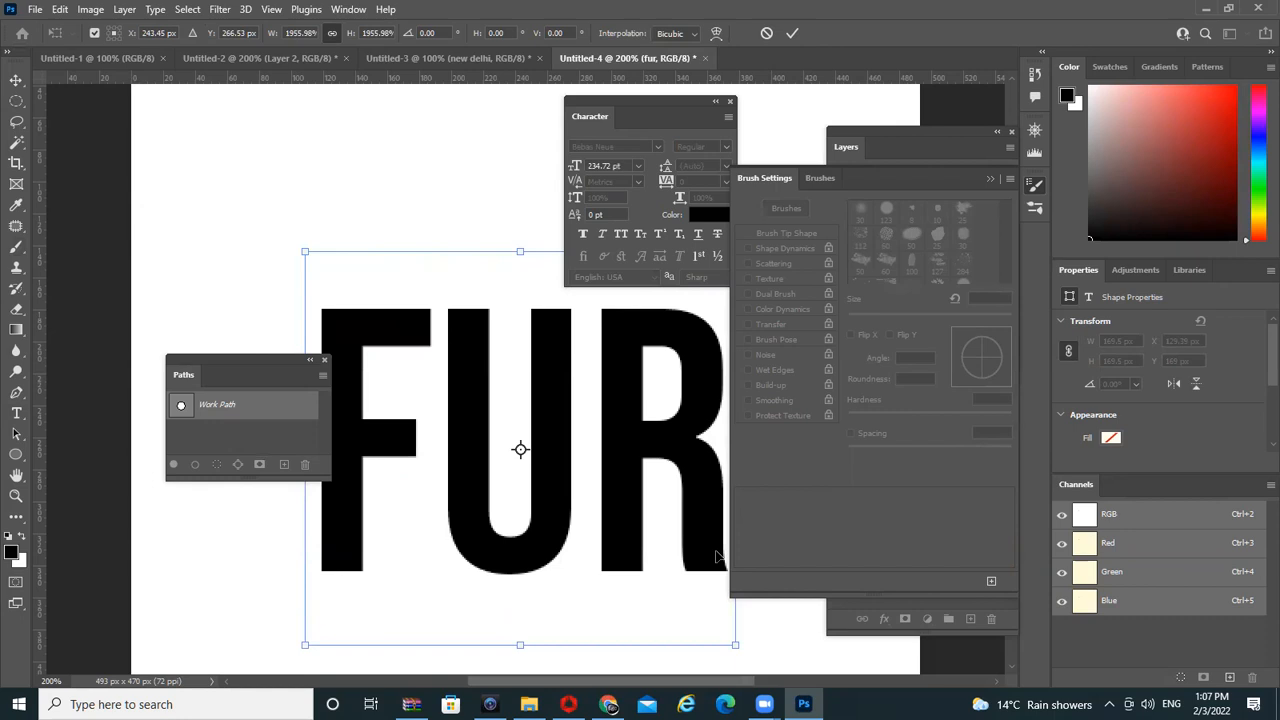
key(Return)
drag(622, 530, 514, 380)
key(Tab)
key(ctrl+t)
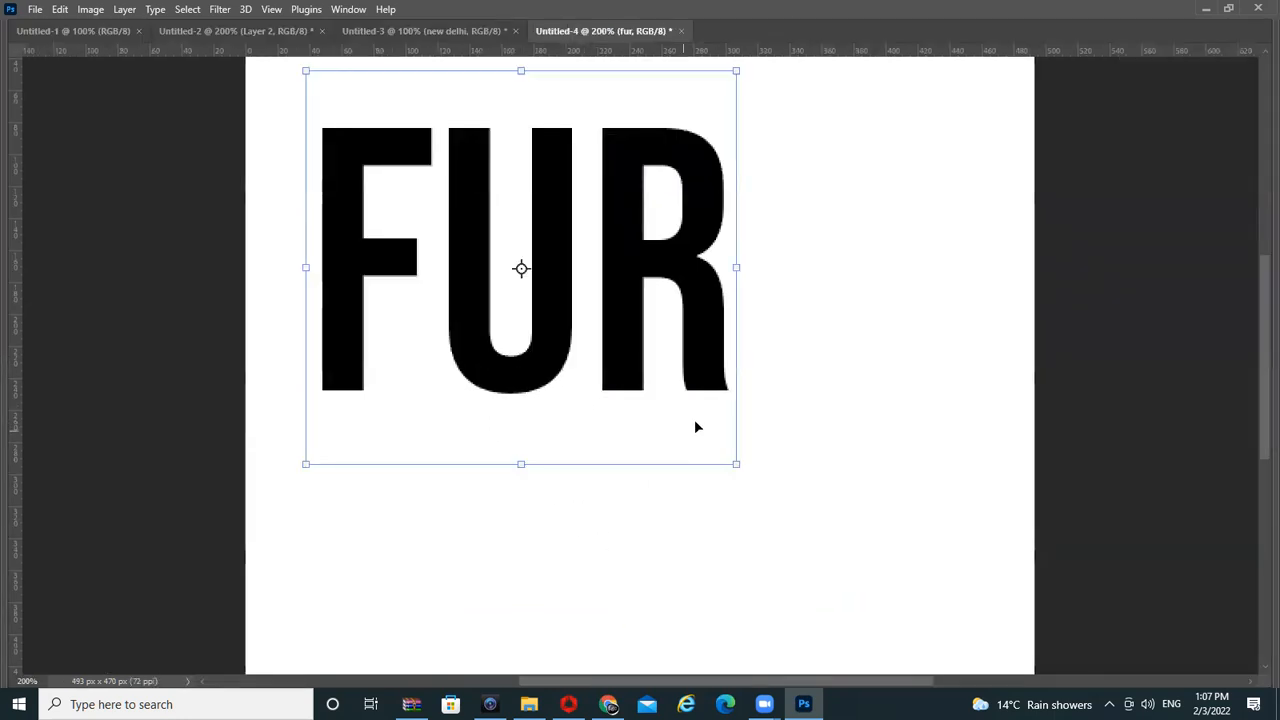
drag(734, 459, 991, 603)
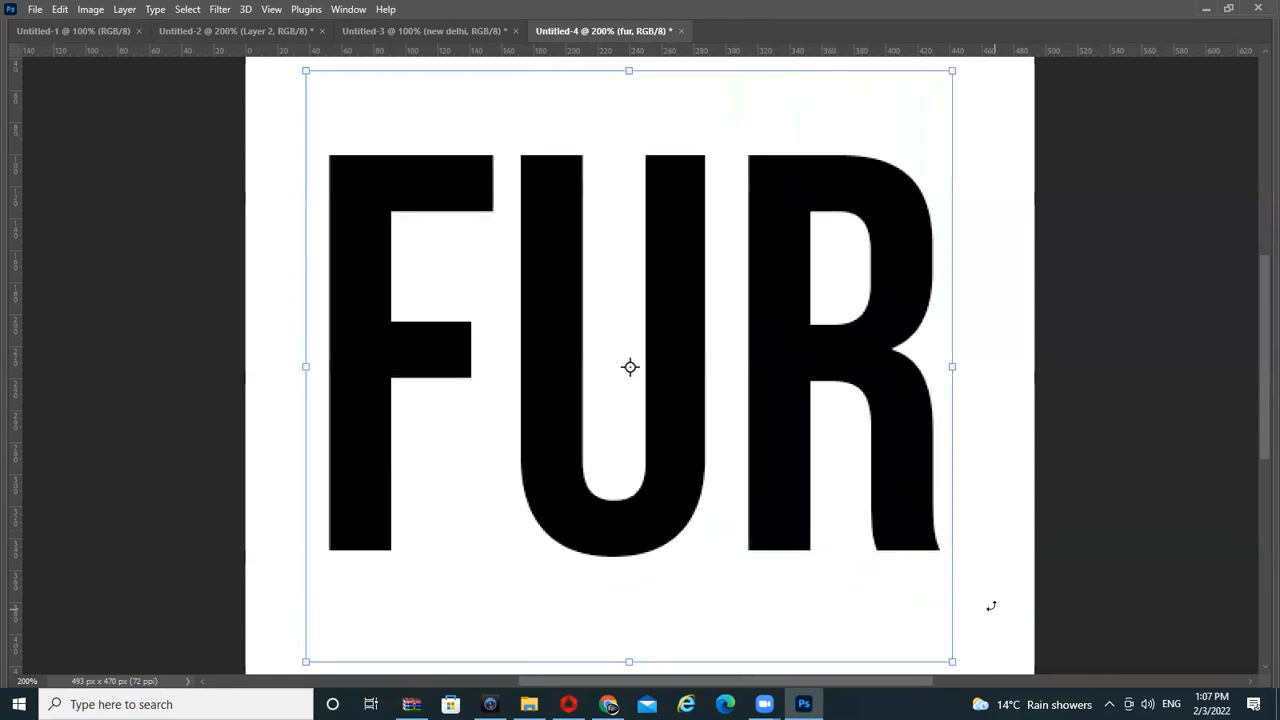
key(Return)
drag(777, 500, 806, 496)
key(Tab)
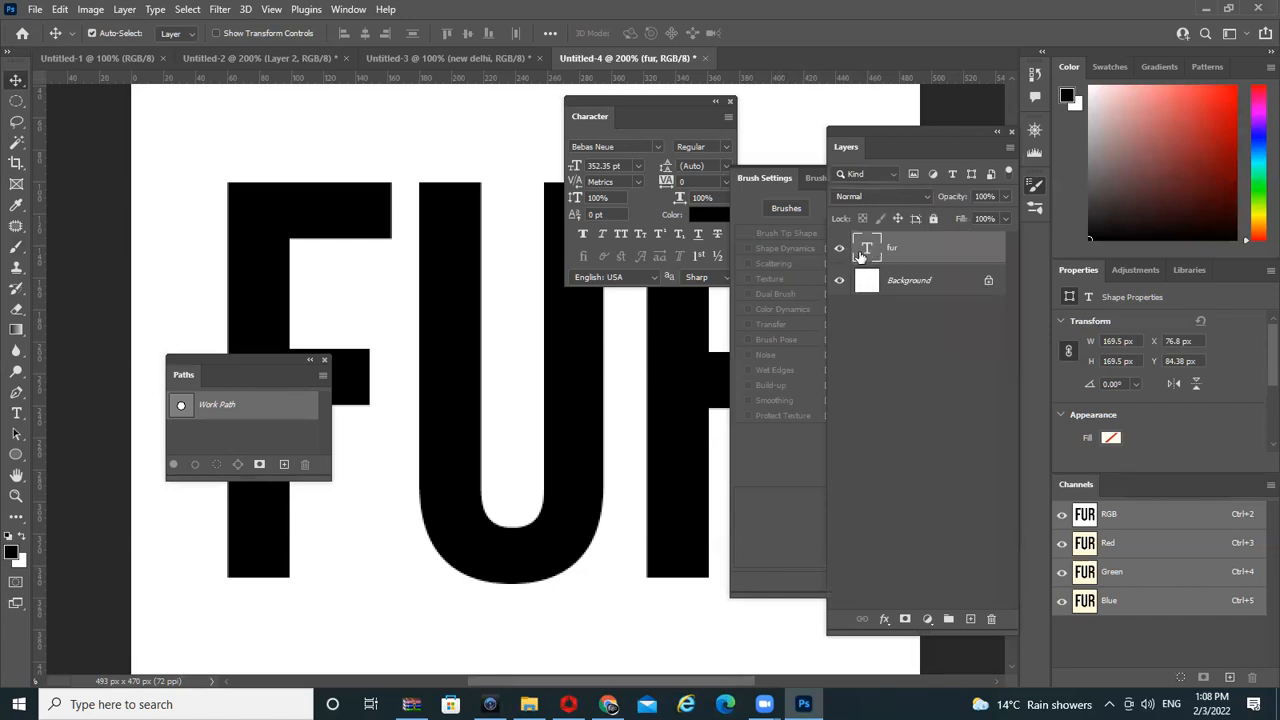
Create a work path from the FUR type layer and select that path
click(60, 10)
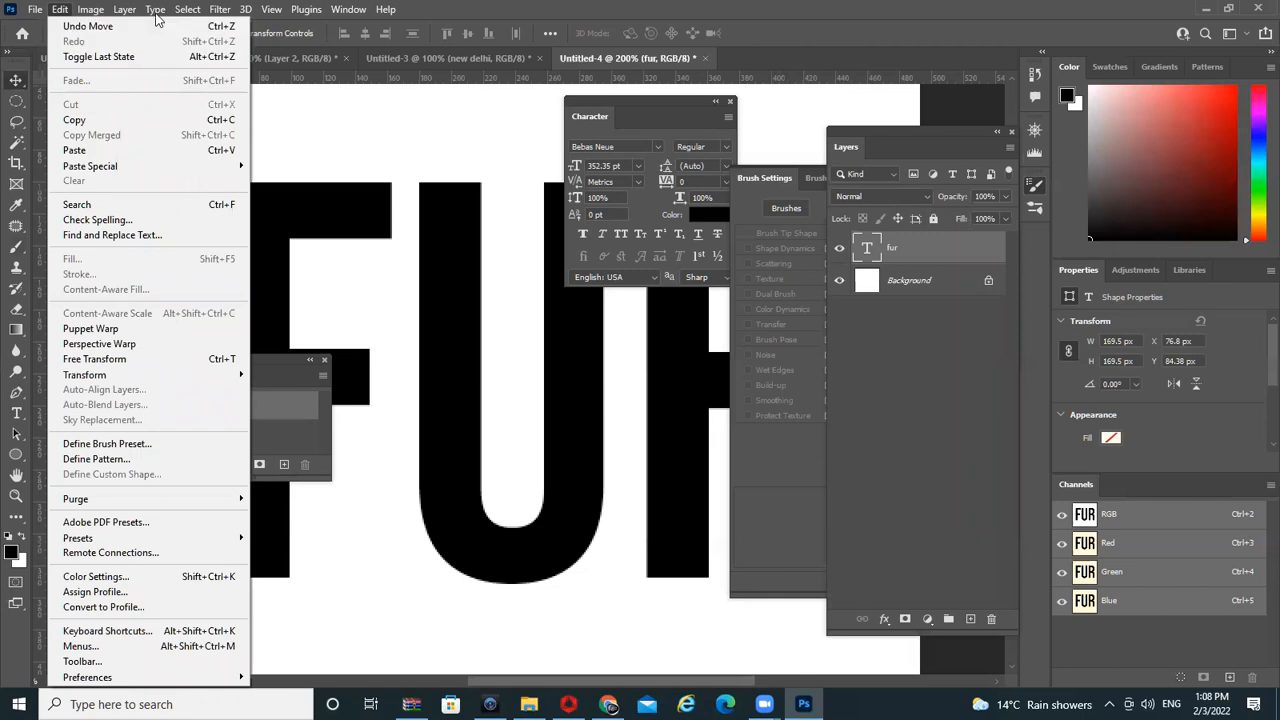
mouse_move(156, 14)
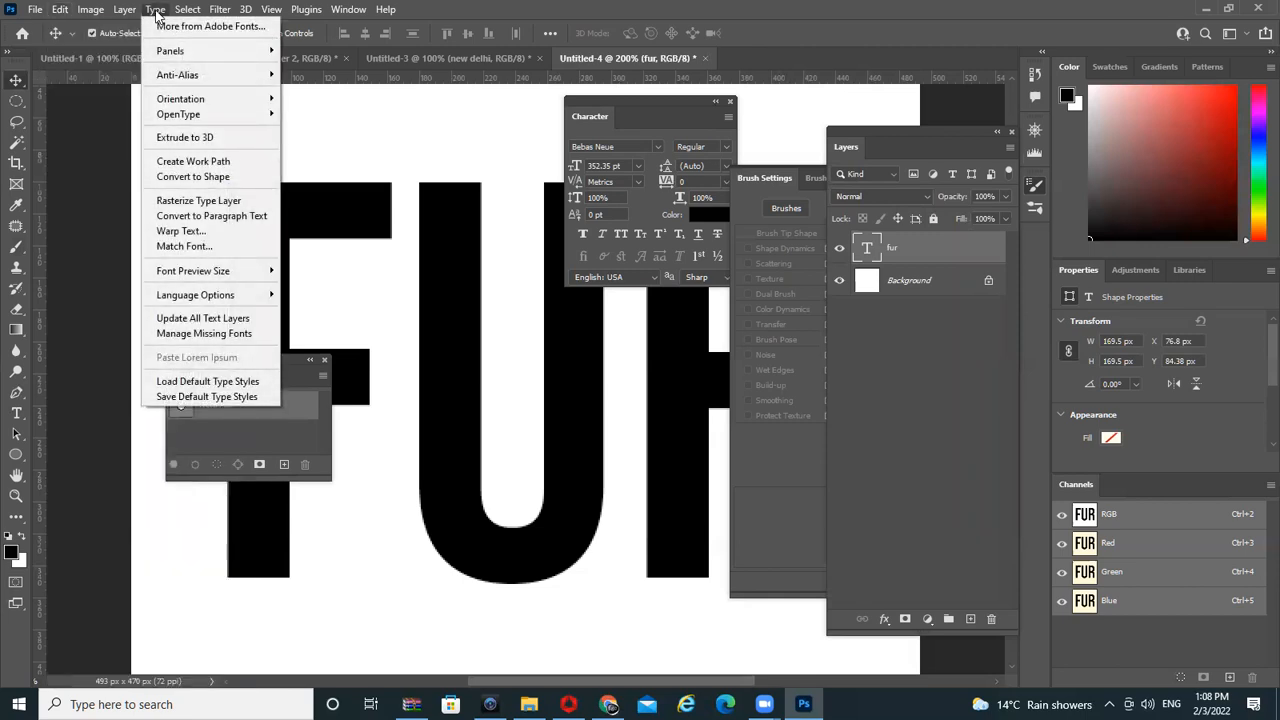
click(230, 165)
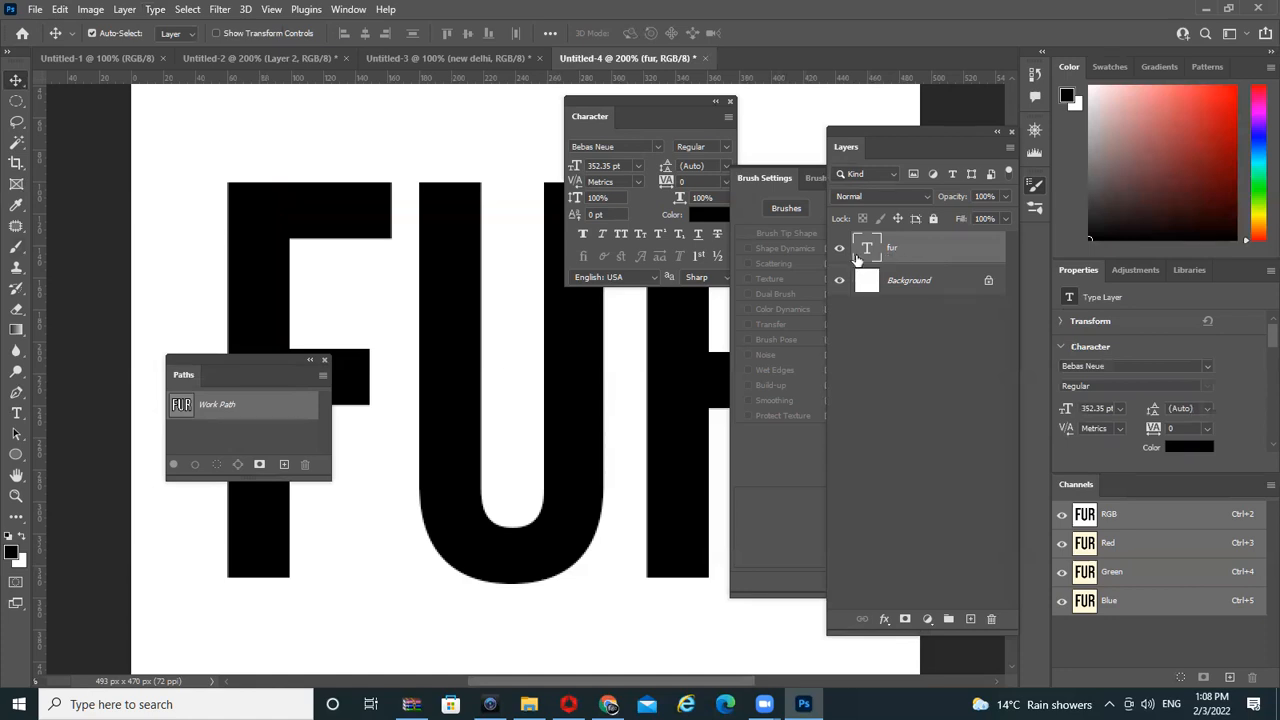
click(215, 405)
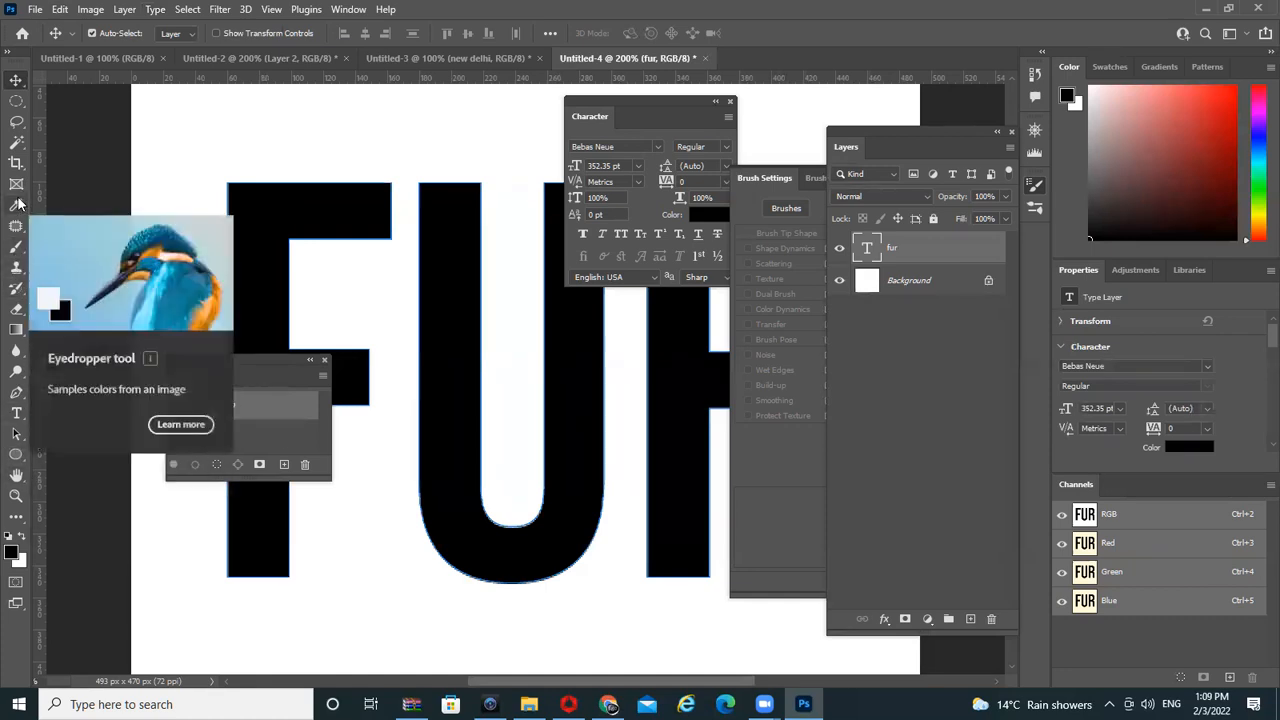
Activate the Brush tool and choose the kinkyfuzzbrush preset from the FurBrushSampler group
key(b)
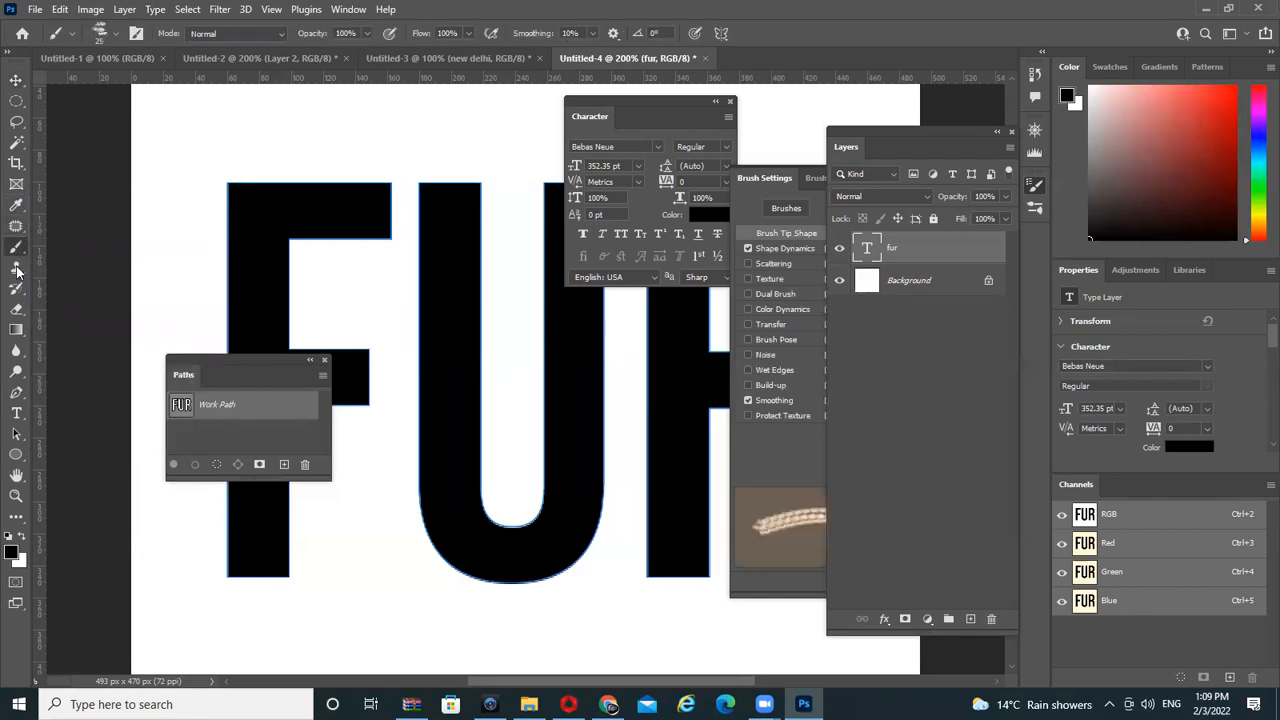
click(17, 290)
click(16, 267)
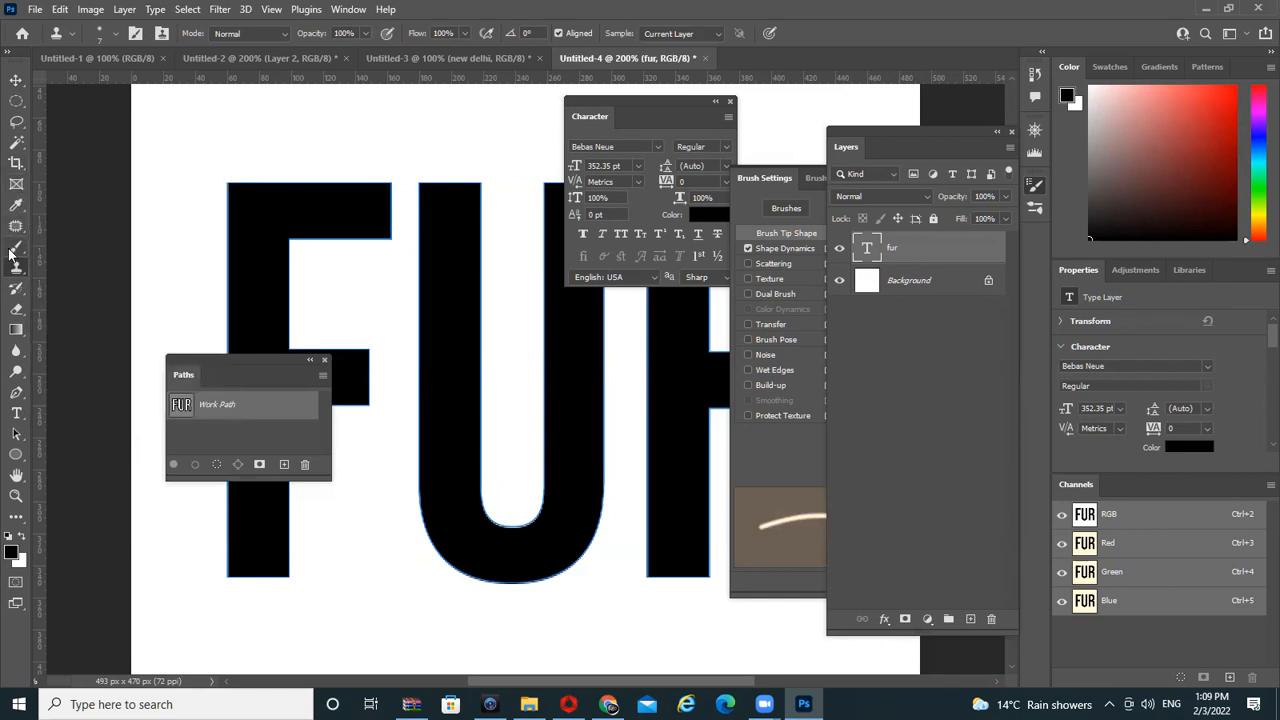
click(12, 254)
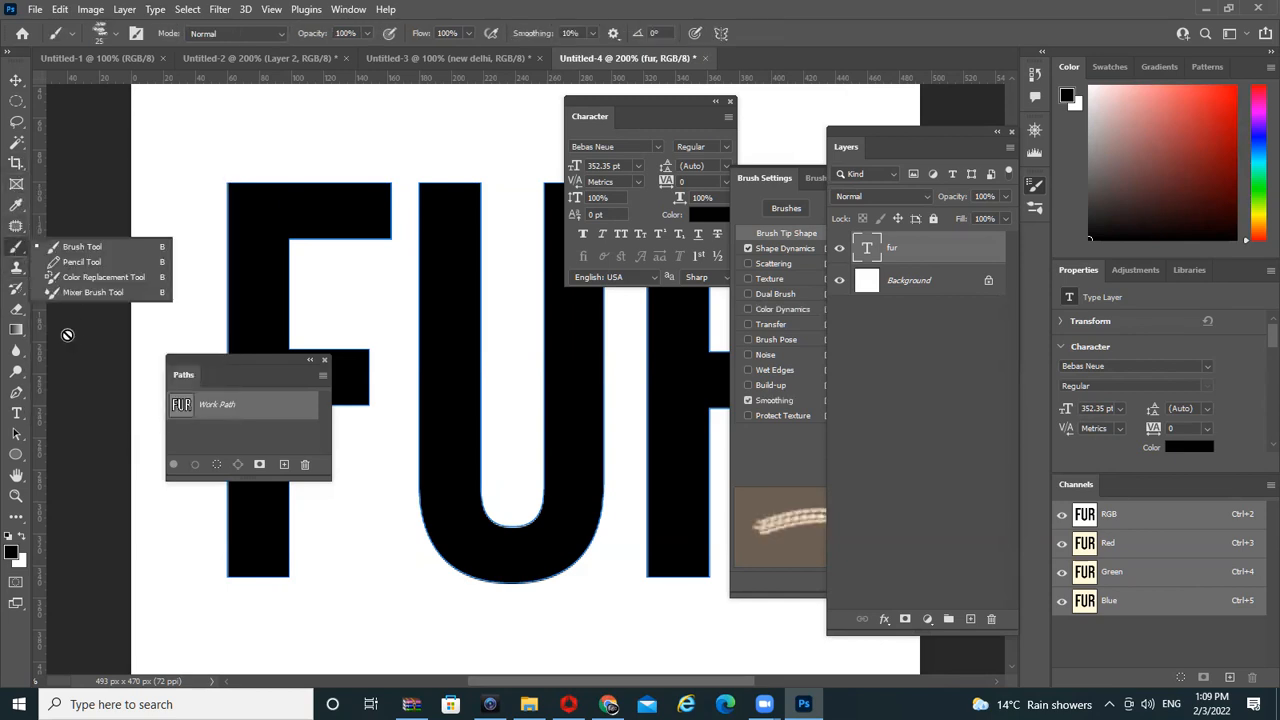
click(137, 33)
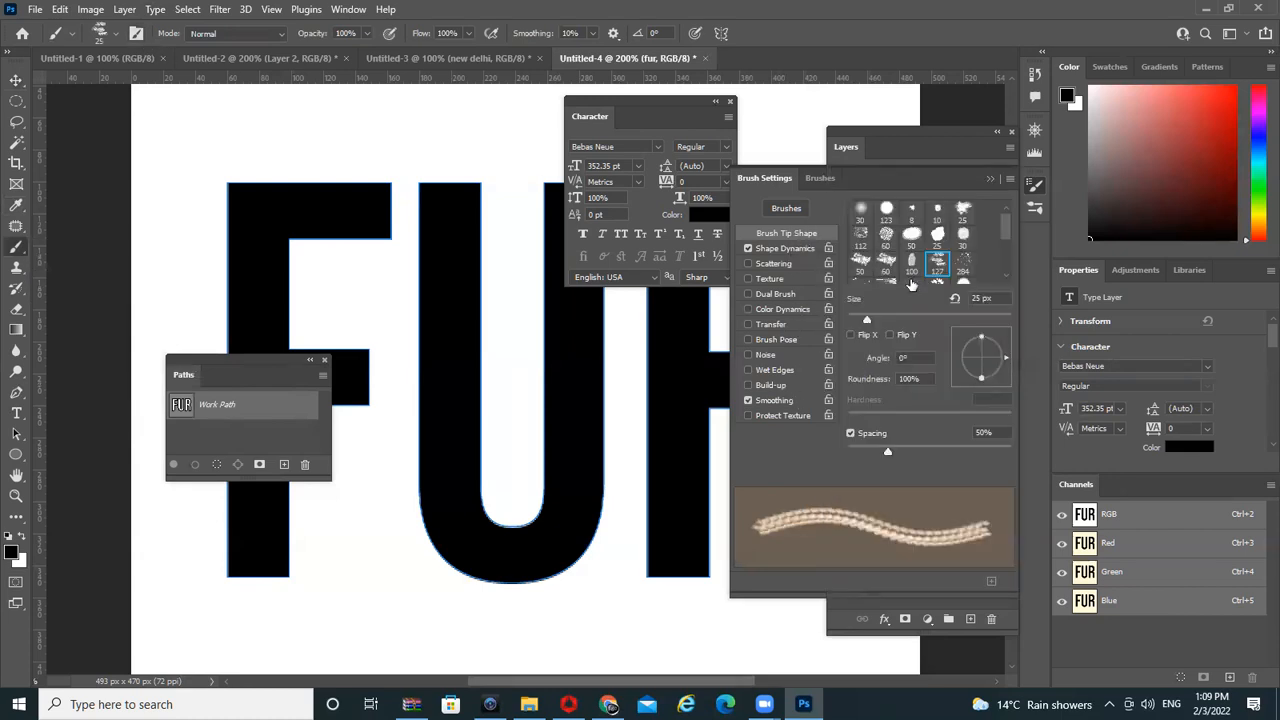
scroll(973, 280, up, 1)
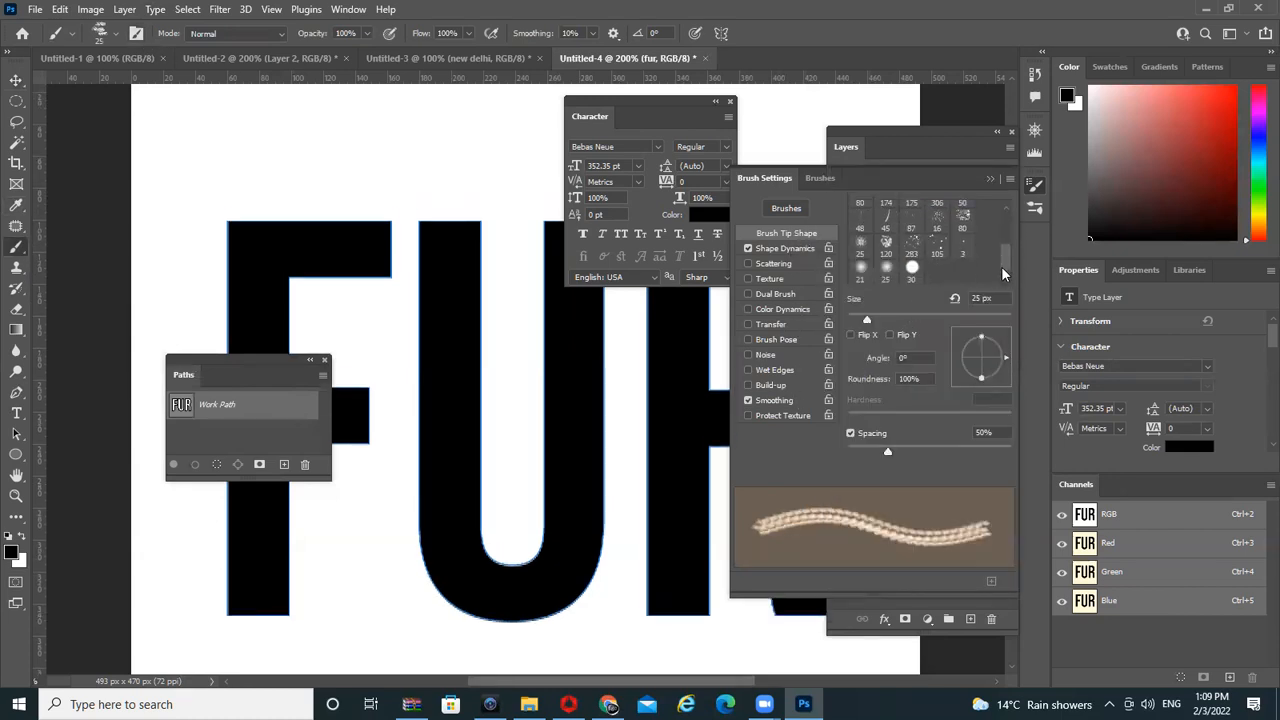
click(818, 178)
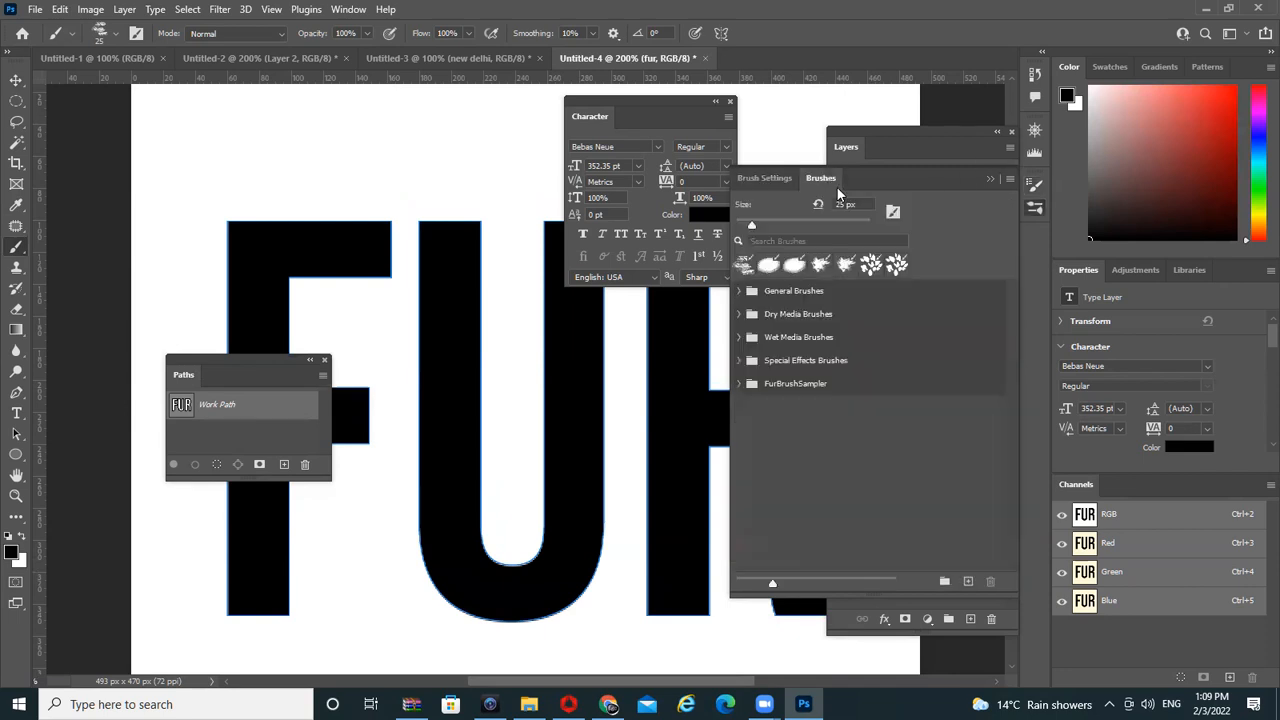
click(740, 384)
click(810, 410)
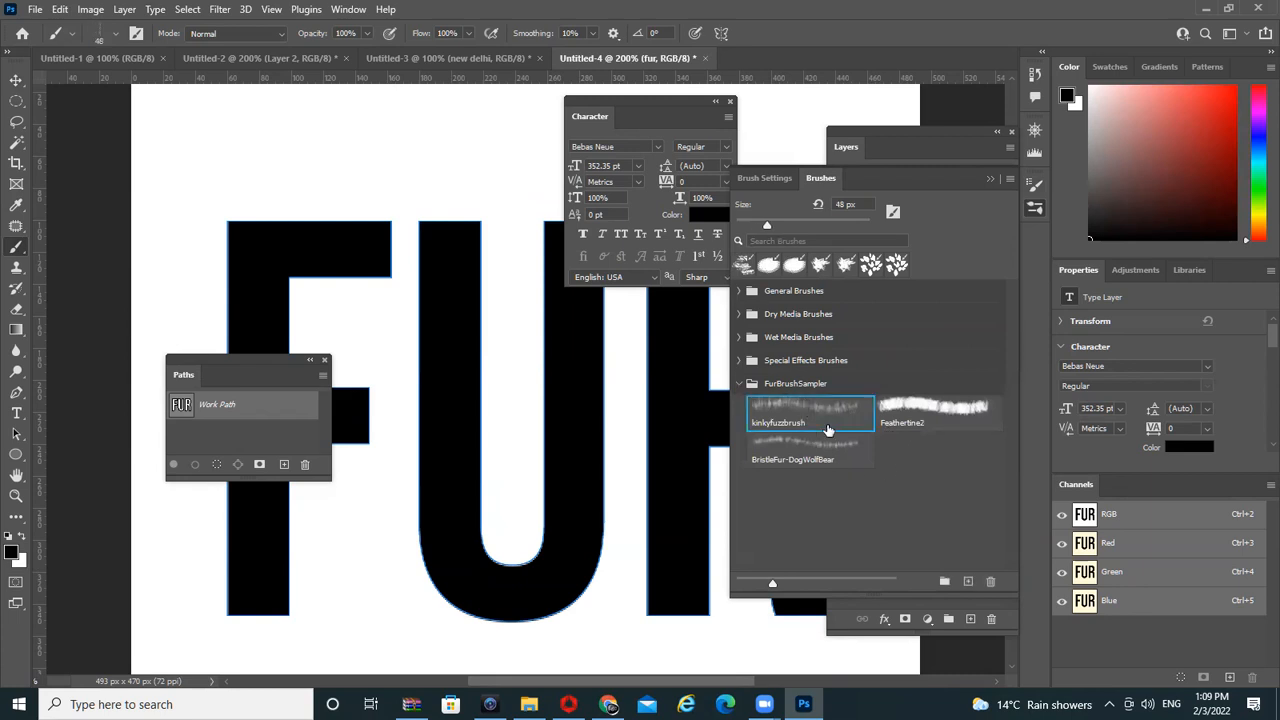
Add a new empty layer above the FUR type layer
click(904, 502)
click(788, 409)
click(855, 148)
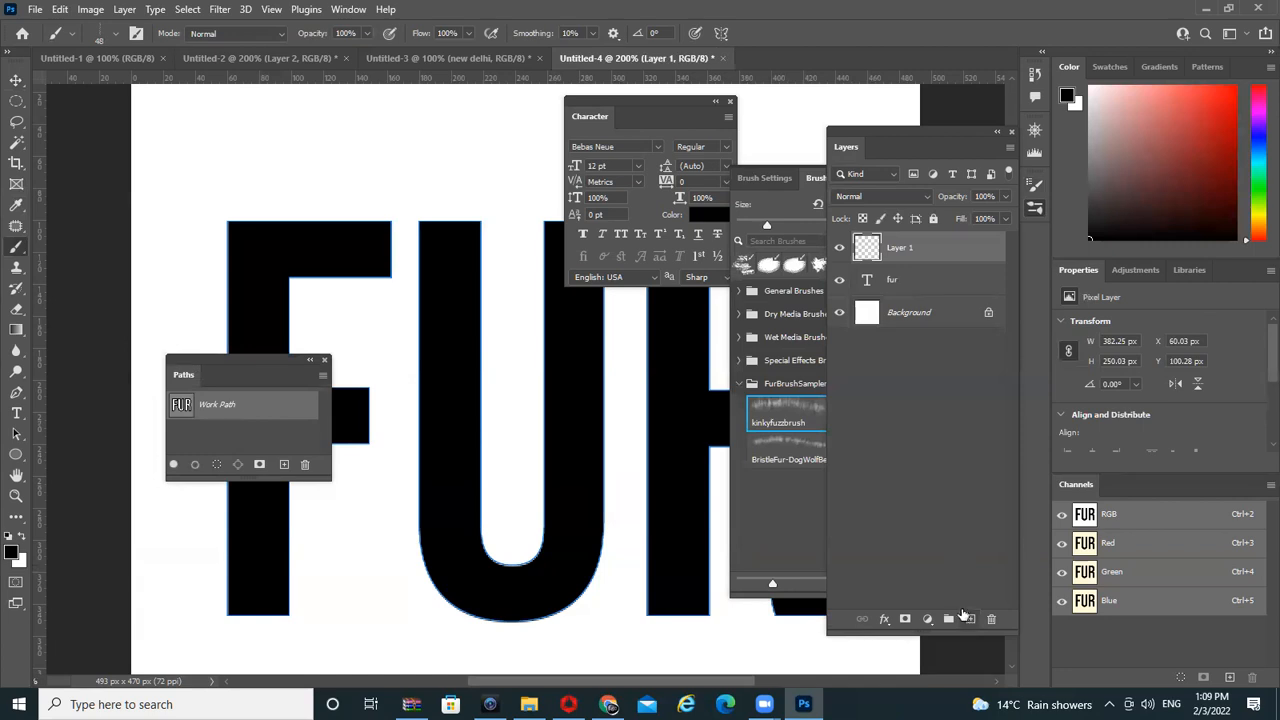
Try the kinkyfuzzbrush with freehand test strokes above the lettering and undo them
mouse_move(245, 150)
mouse_down()
mouse_move(337, 167)
mouse_move(391, 207)
mouse_move(488, 154)
mouse_move(566, 215)
mouse_up()
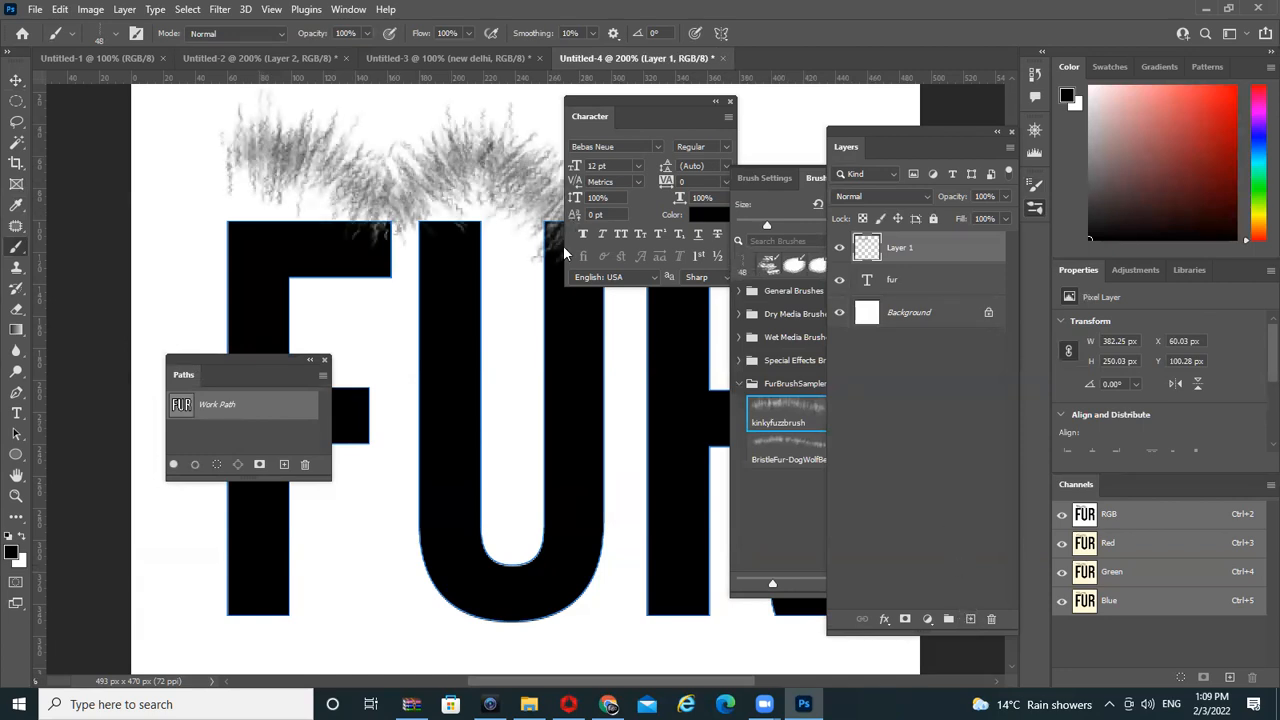
key(ctrl+z)
drag(215, 158, 472, 160)
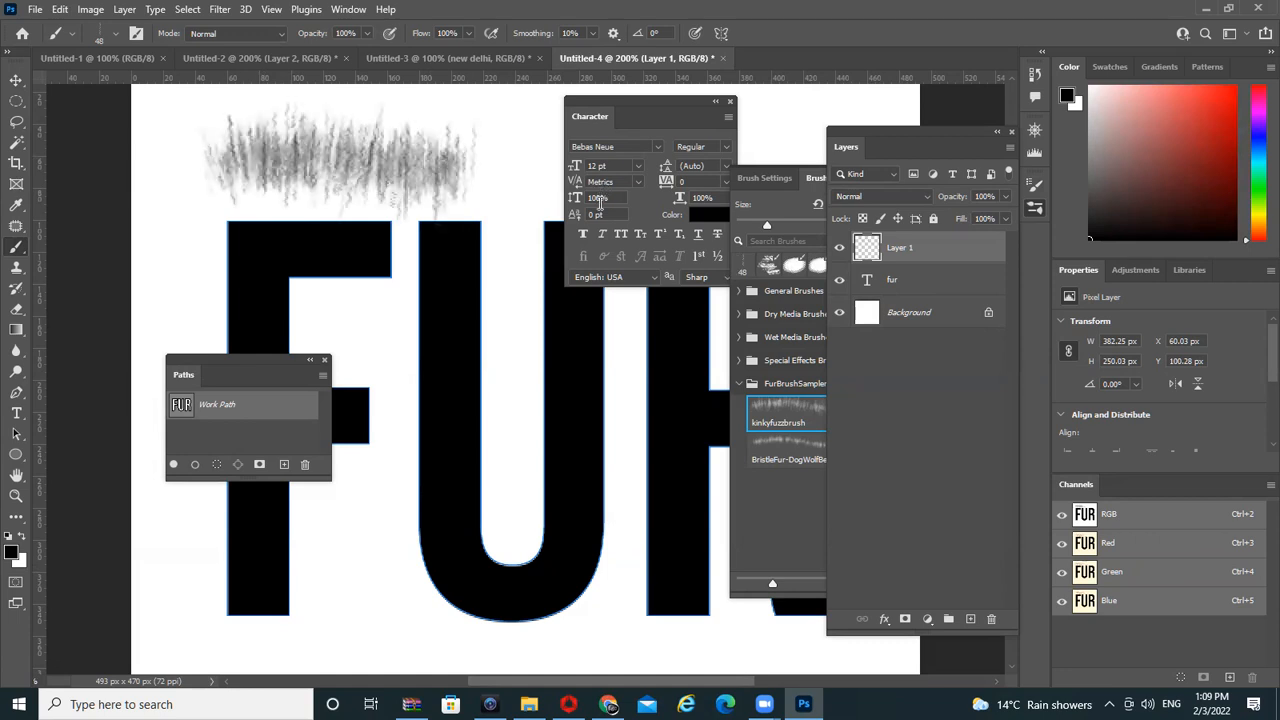
key(ctrl+z)
click(768, 520)
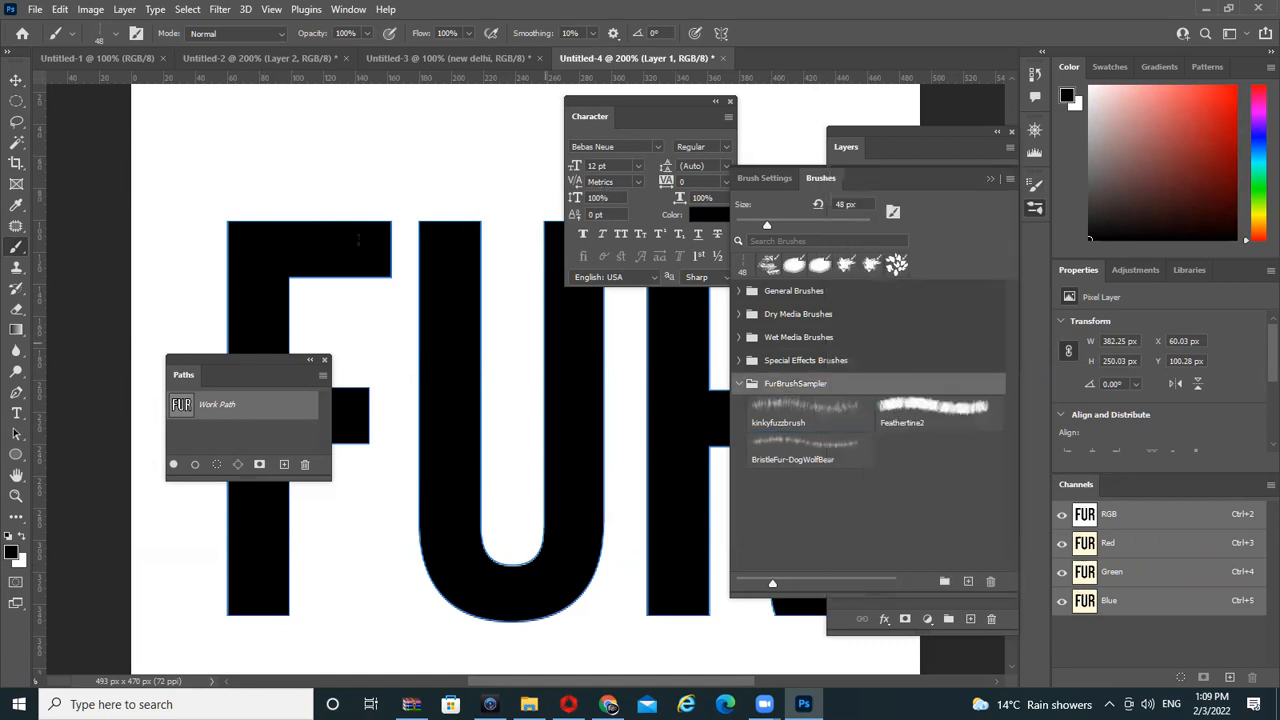
drag(270, 146, 365, 185)
click(754, 425)
key(ctrl+z)
Choose the BristleFur-DogWolfBear brush preset and try it with test strokes above the lettering, undoing each one
click(768, 449)
drag(245, 165, 520, 175)
key(ctrl+z)
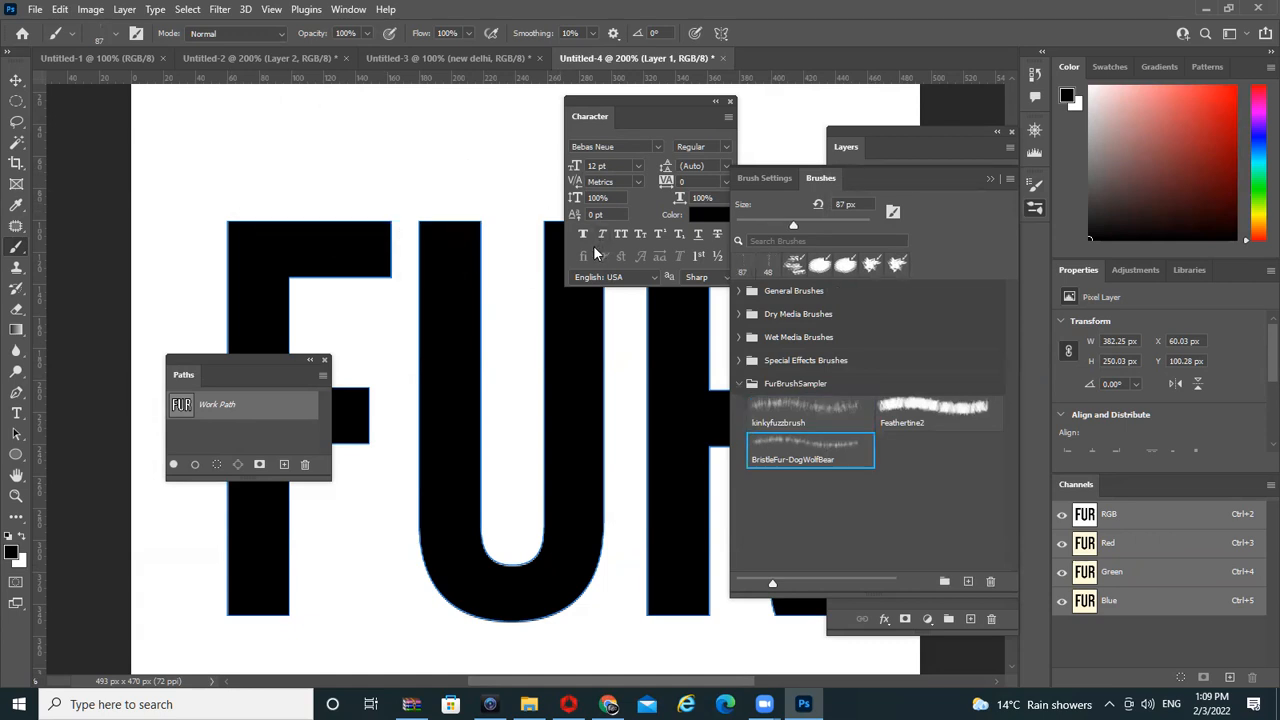
click(831, 459)
mouse_move(335, 130)
mouse_down()
mouse_move(524, 188)
mouse_move(446, 181)
mouse_up()
key(ctrl+z)
Reduce the brush size to 45 px, check it with test strokes above the lettering, and undo them
key([)
key([)
key([)
key([)
key([)
mouse_move(288, 151)
mouse_down()
mouse_move(518, 197)
mouse_move(552, 181)
mouse_up()
key(ctrl+z)
mouse_move(298, 138)
mouse_down()
mouse_move(521, 232)
mouse_move(554, 214)
mouse_up()
key(ctrl+z)
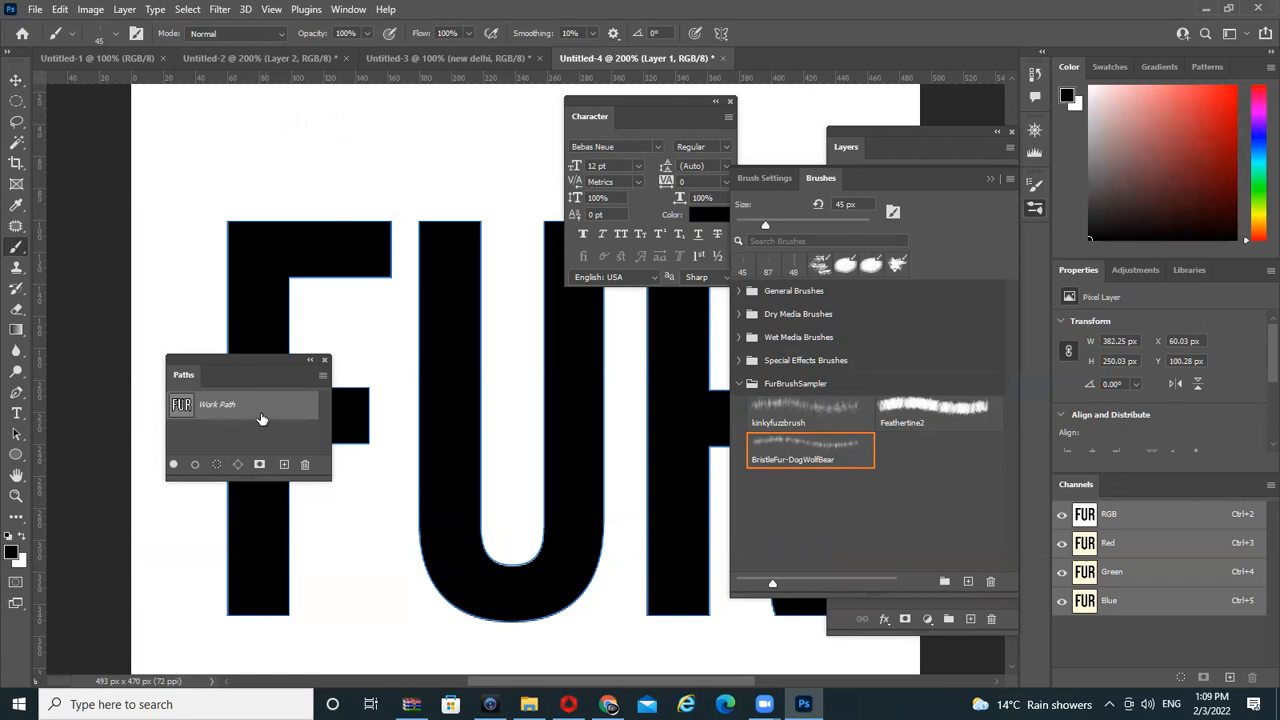
Stroke the FUR work path with the Brush tool, leaving Simulate Pressure off
click(322, 375)
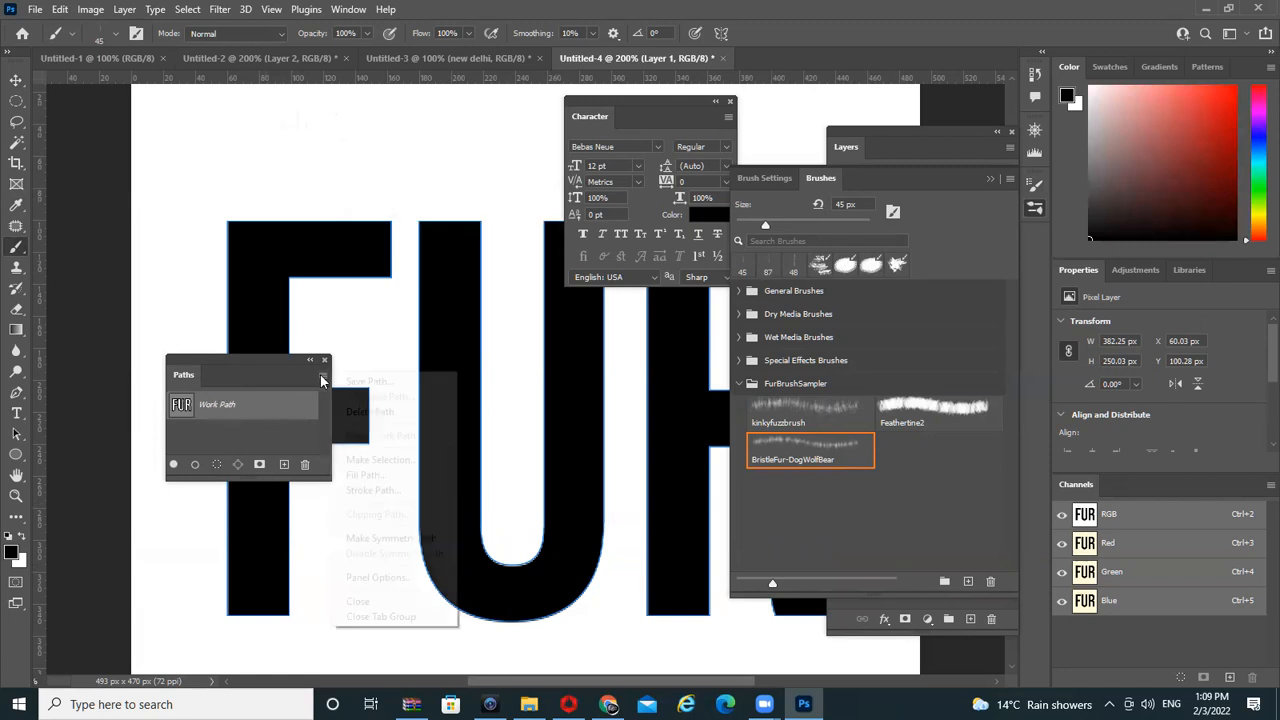
click(435, 493)
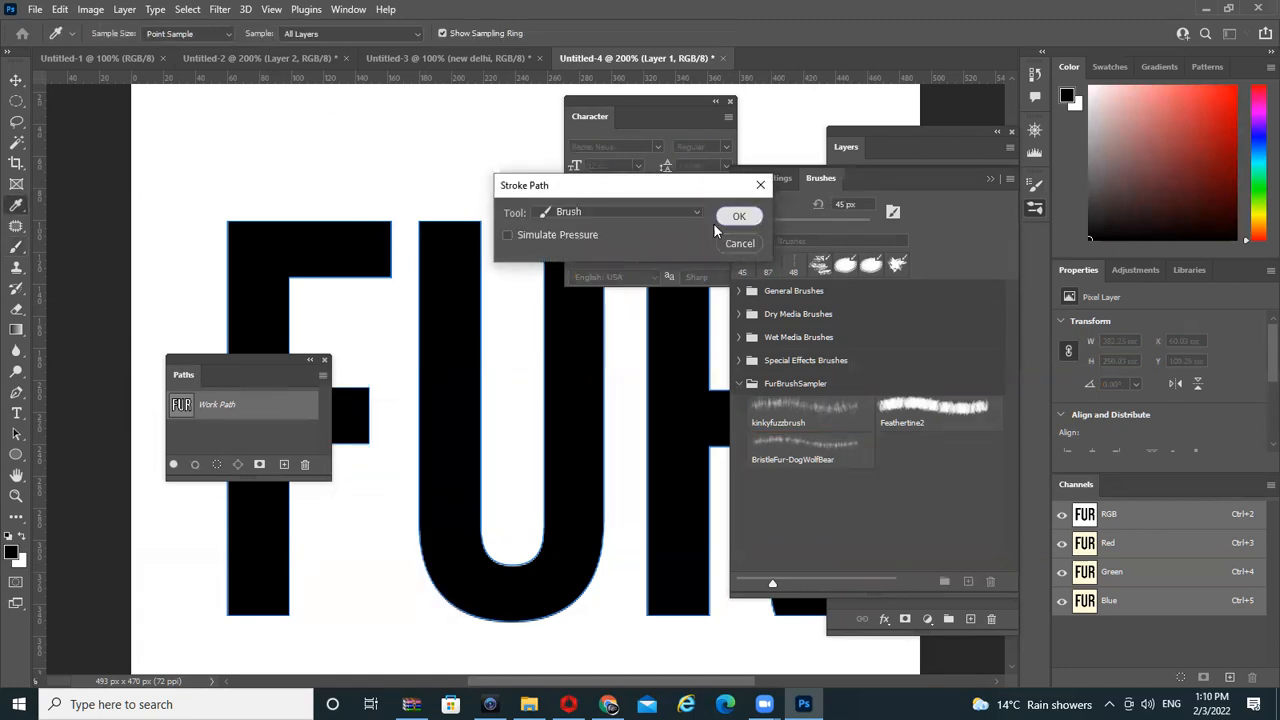
click(737, 215)
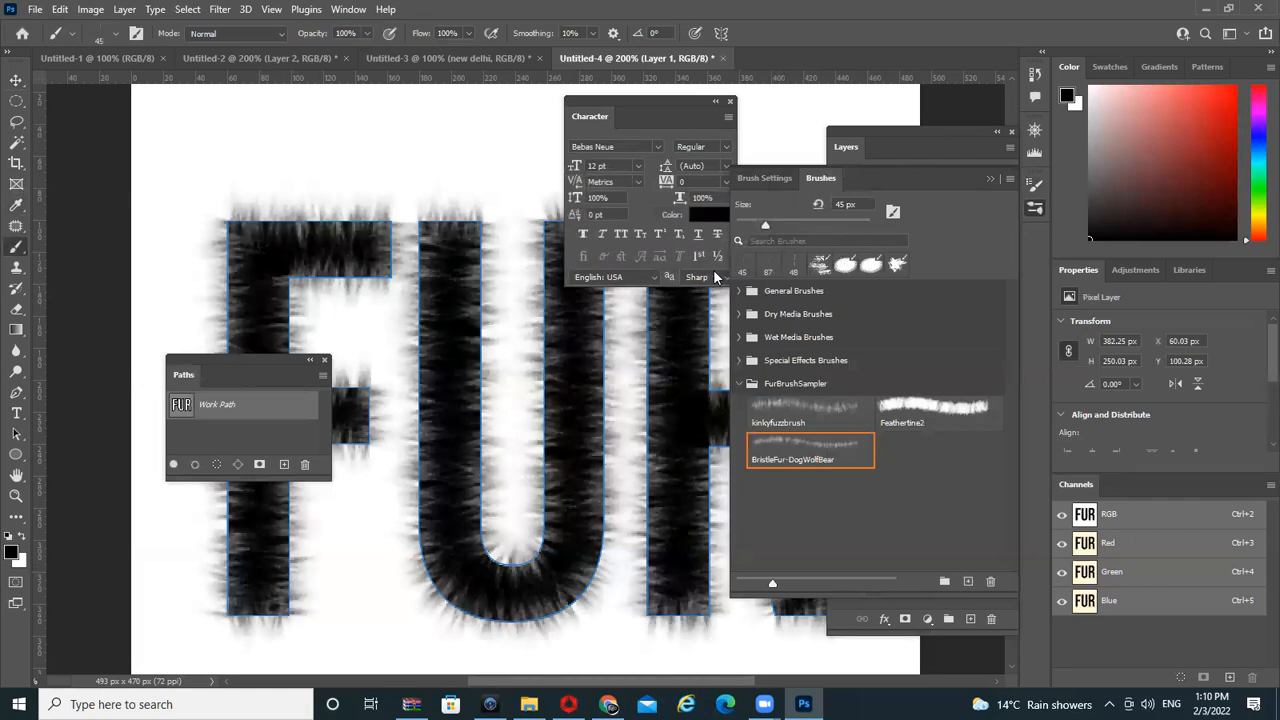
Hide the fur type layer, the interface panels and the path outline to isolate the fur stroke
key(F7)
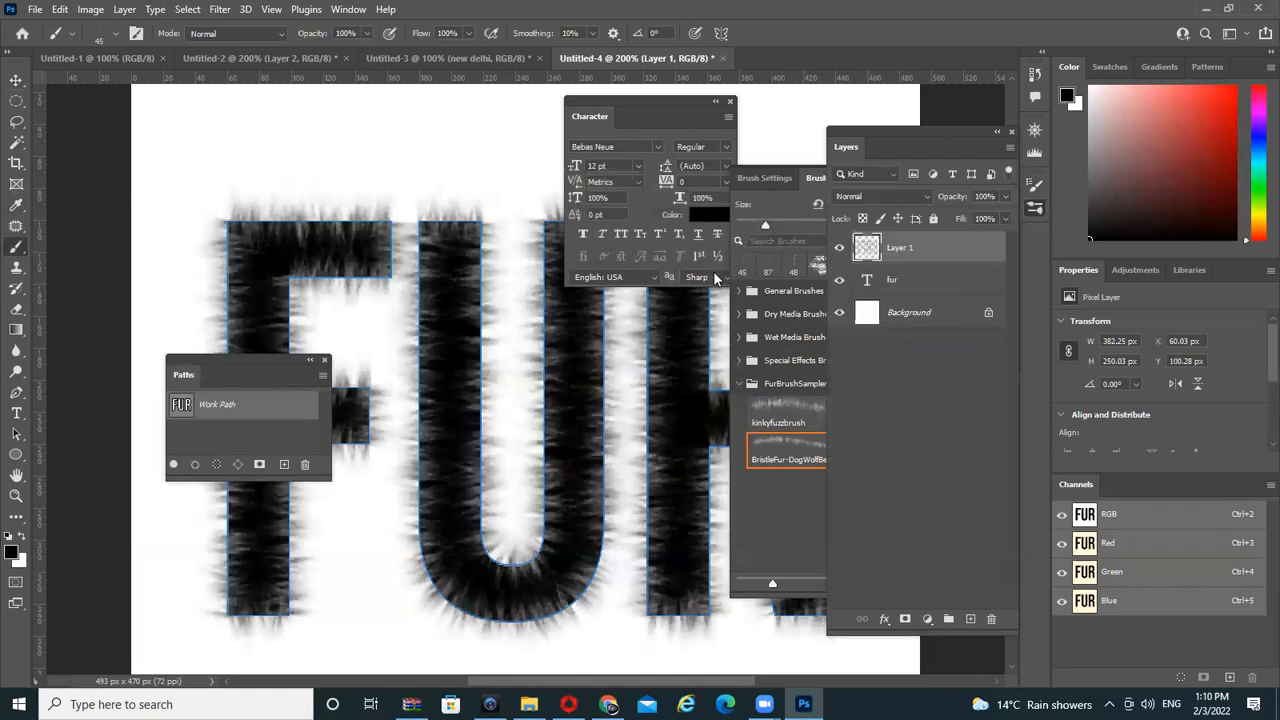
click(839, 280)
key(Tab)
key(ctrl+r)
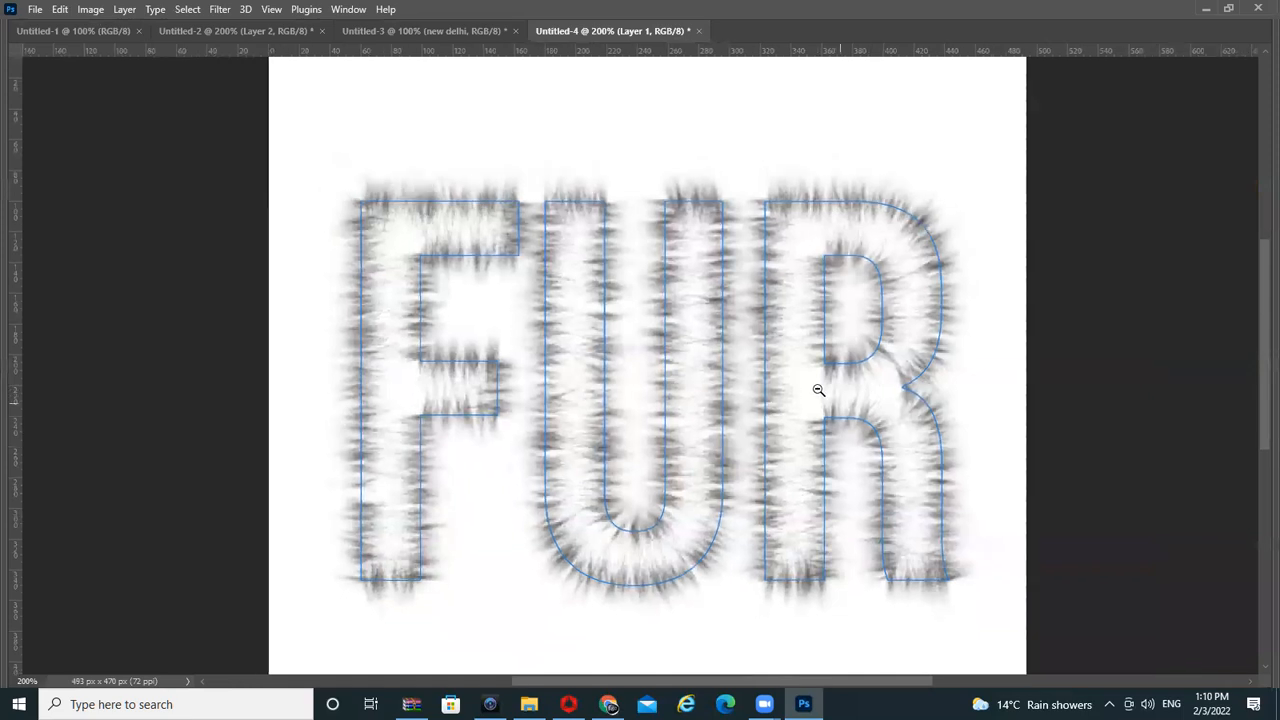
key(ctrl+minus)
key(ctrl+h)
Examine the stroked fur outline of the letters both close up and at 100%
ctrl+click(784, 359)
ctrl+click(784, 359)
alt+click(751, 354)
alt+click(752, 354)
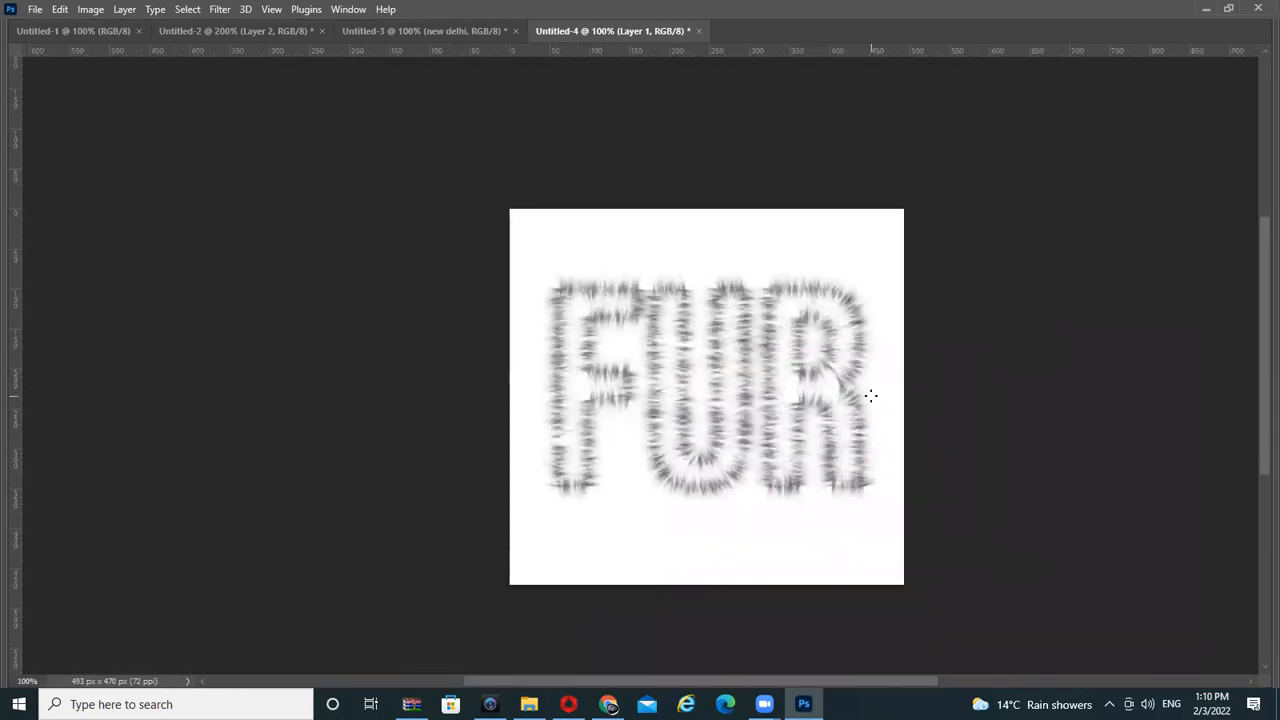
ctrl+click(876, 354)
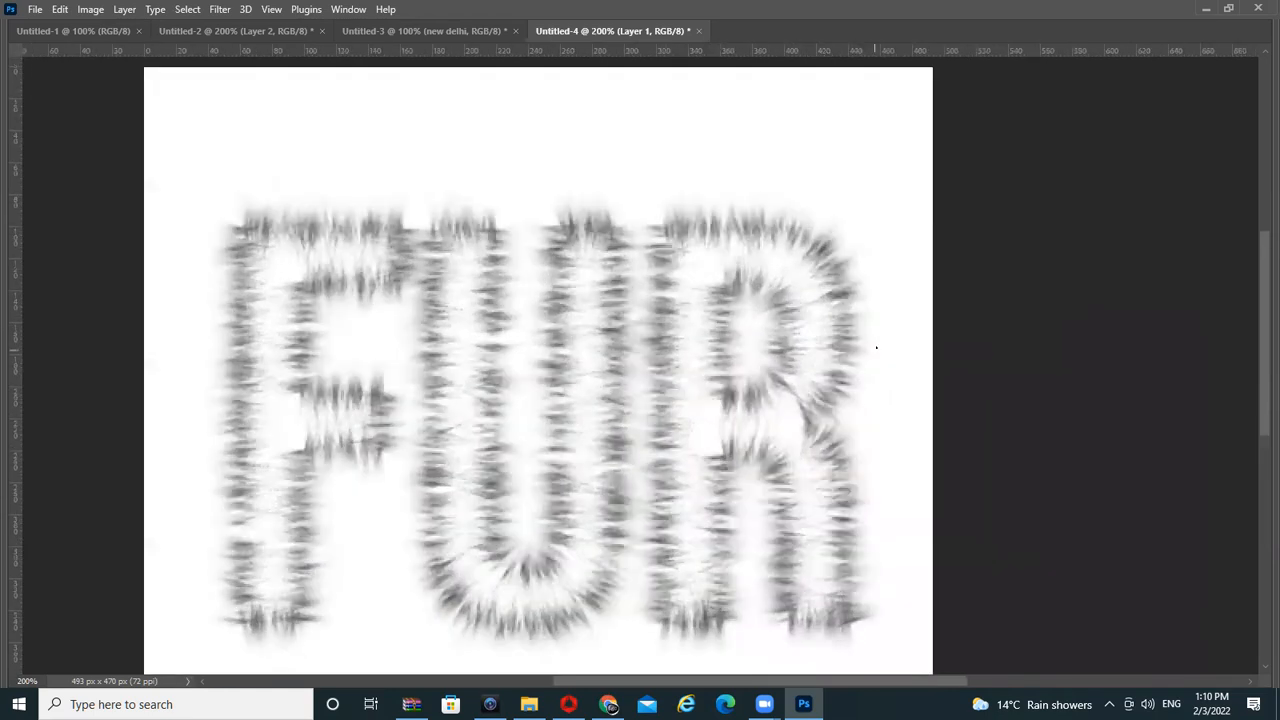
alt+click(678, 354)
key(Tab)
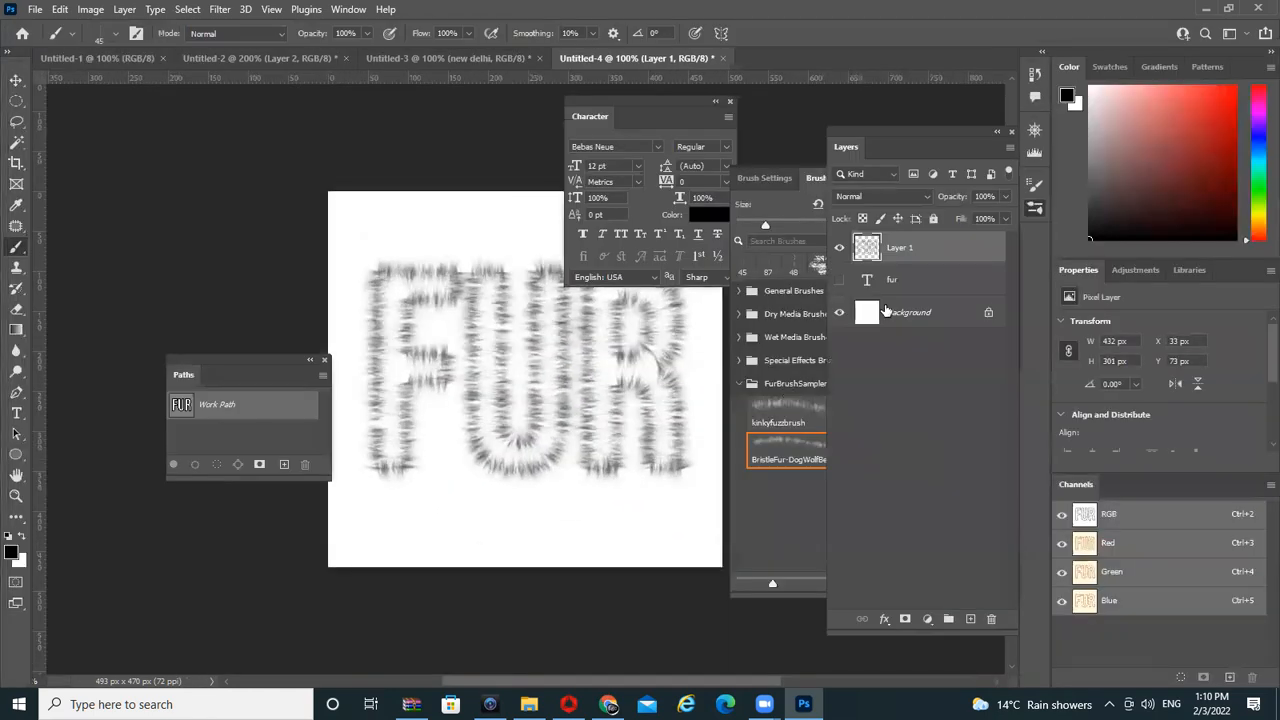
ctrl+click(487, 421)
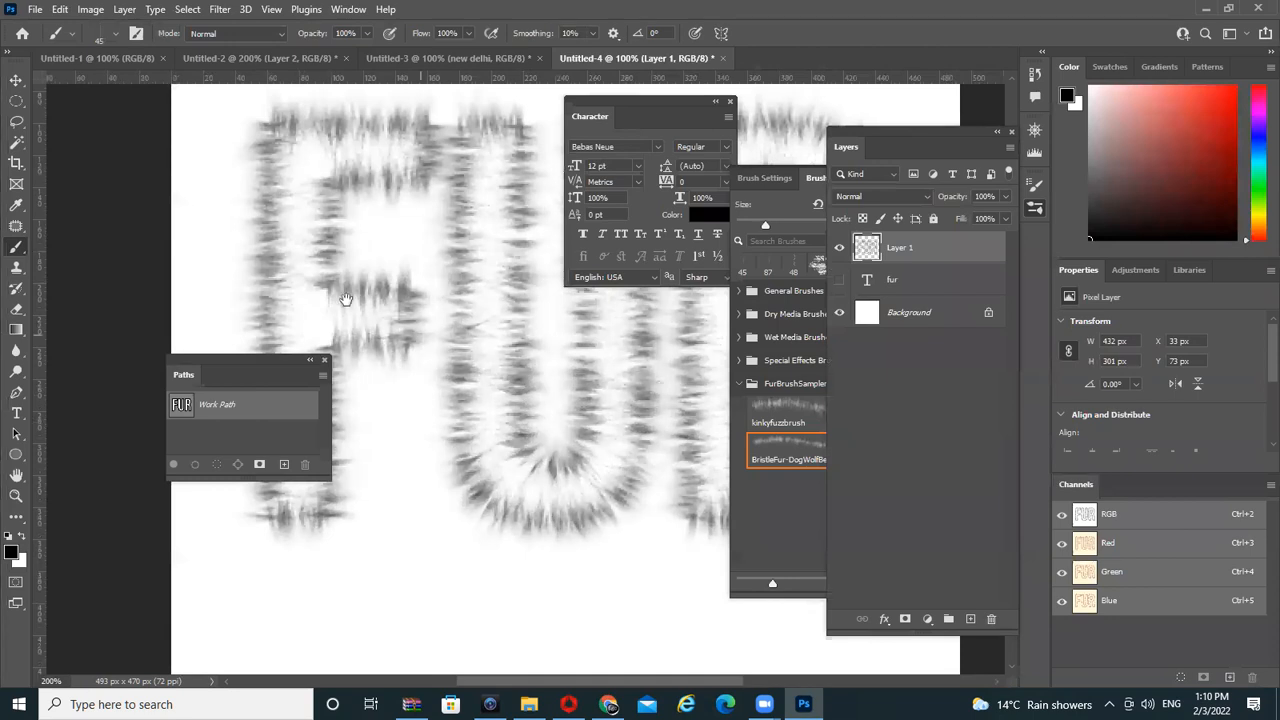
ctrl+click(279, 150)
key(Tab)
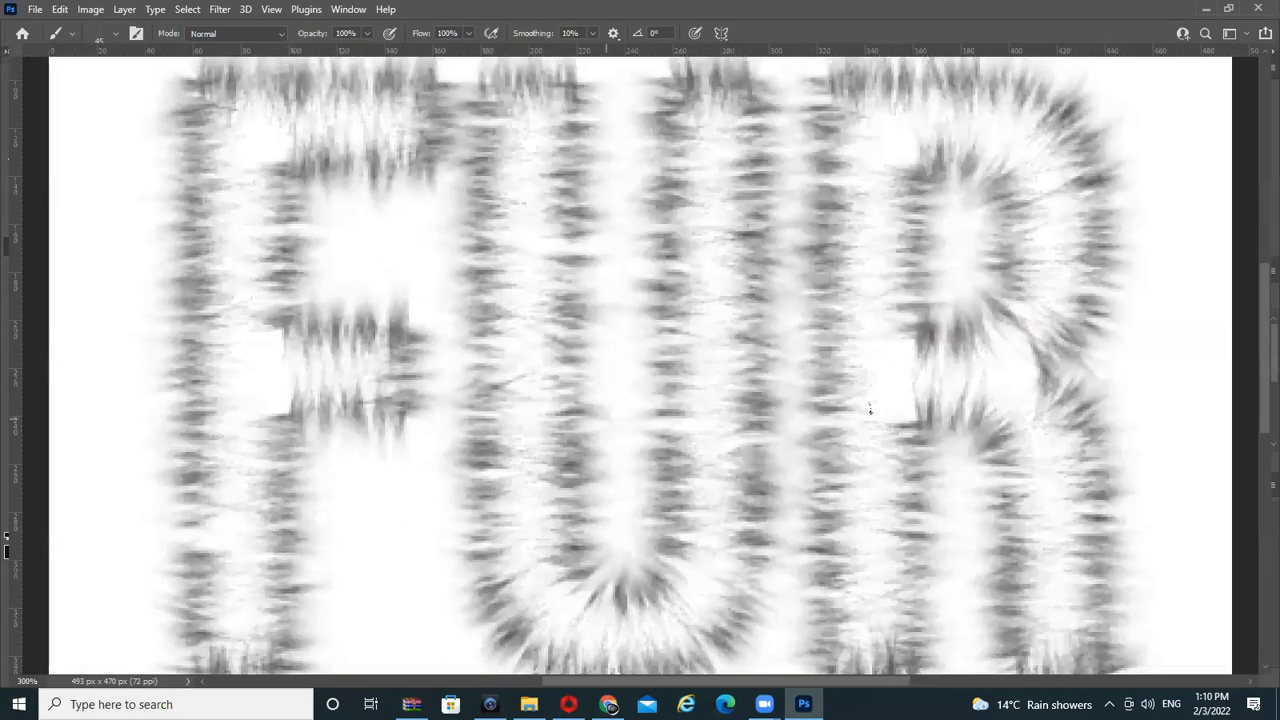
alt+click(900, 355)
alt+click(900, 355)
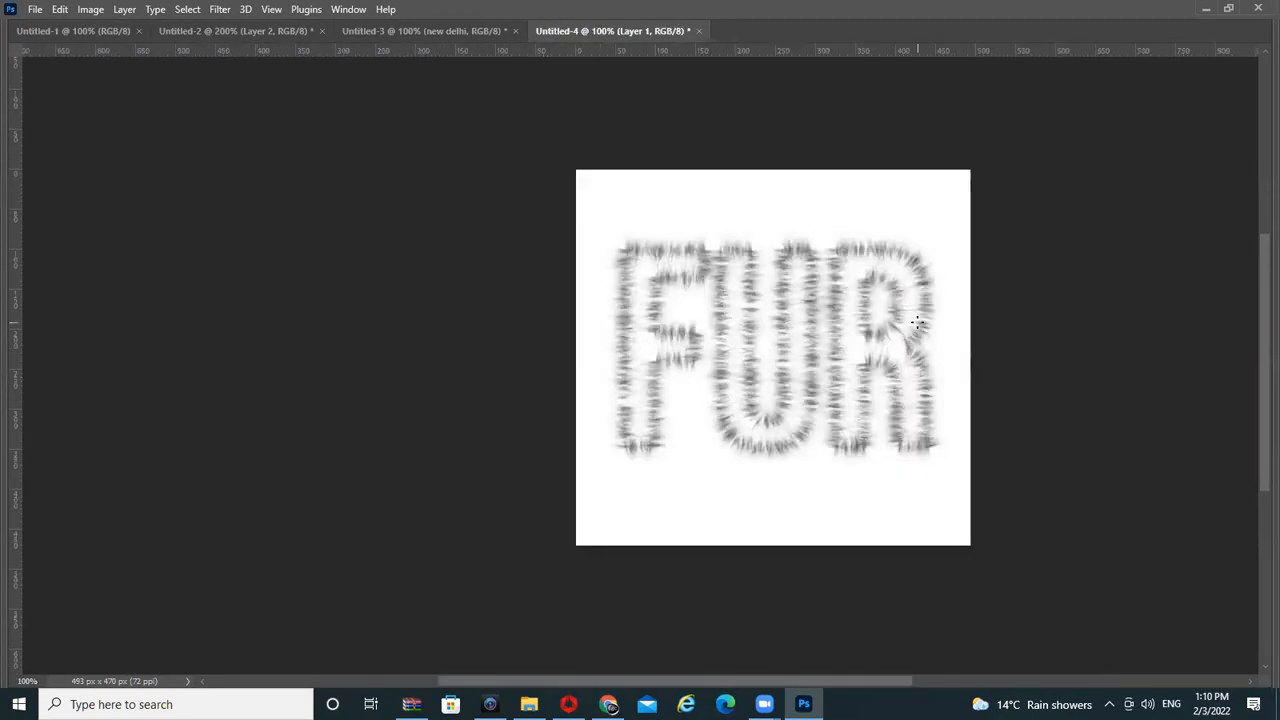
key(Tab)
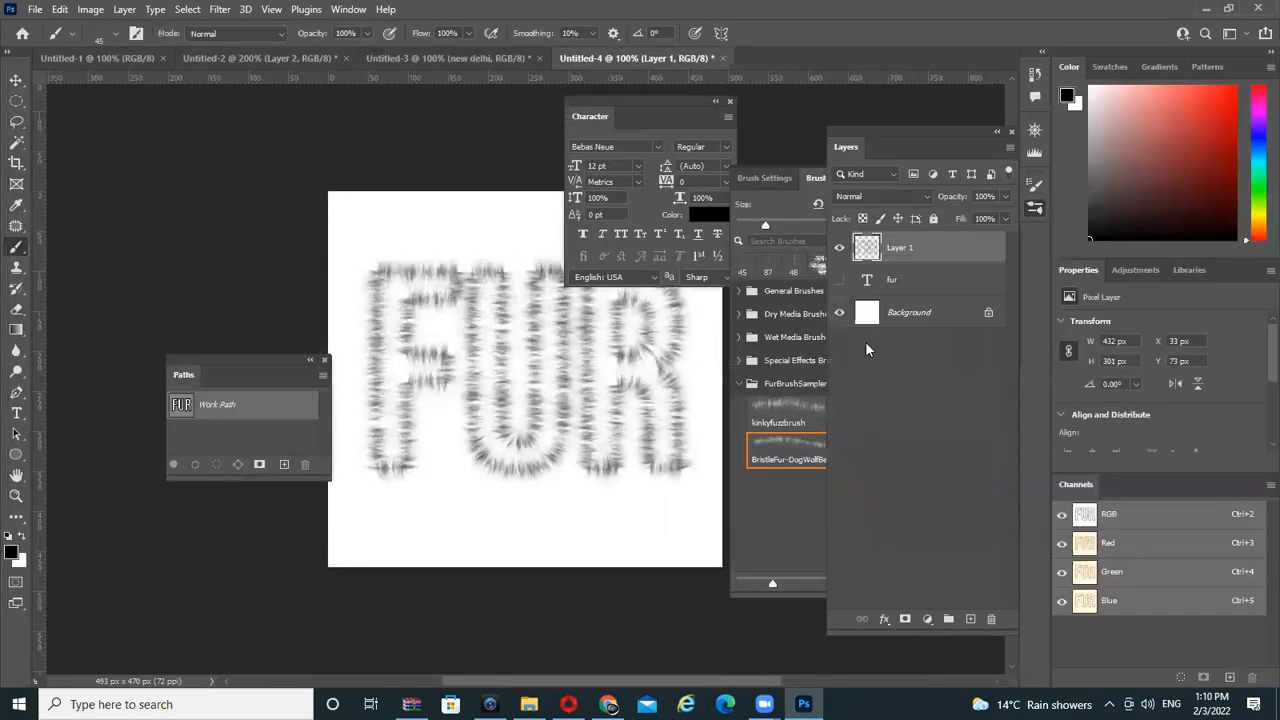
Show the fur type layer again and make it the active layer
click(841, 282)
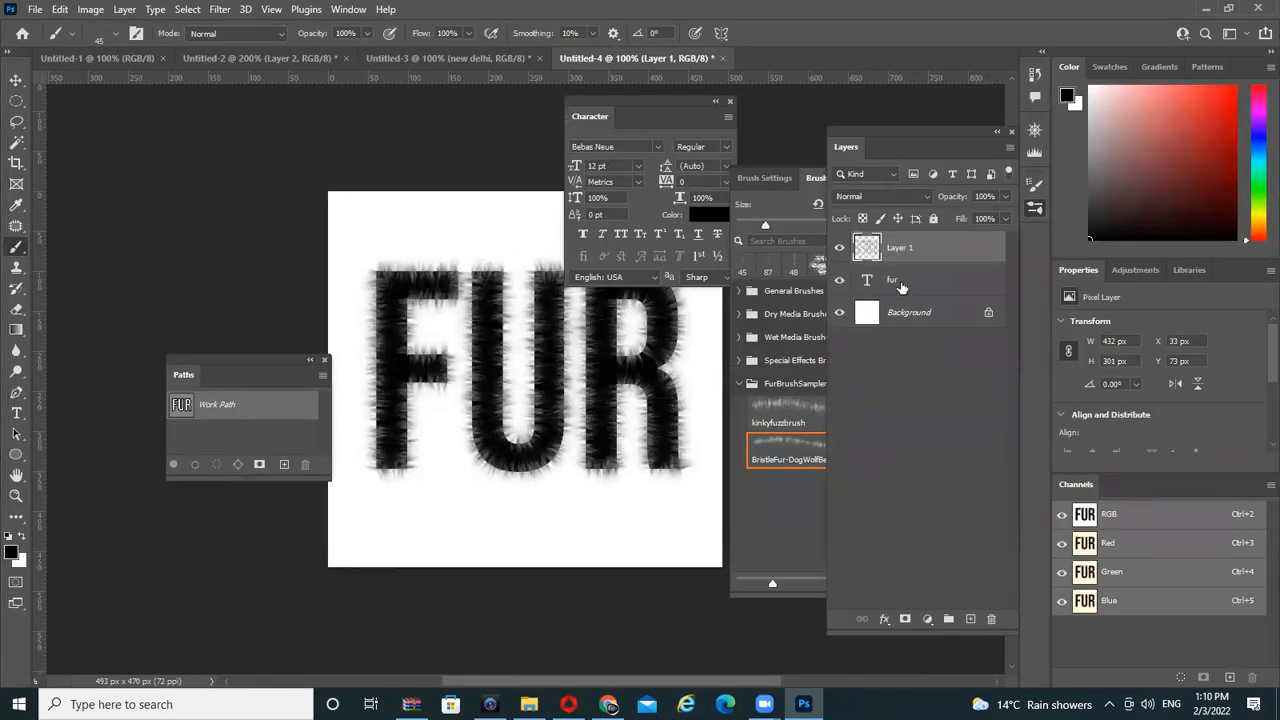
click(870, 290)
Switch to Chrome and search Google Images for "fur"
click(608, 704)
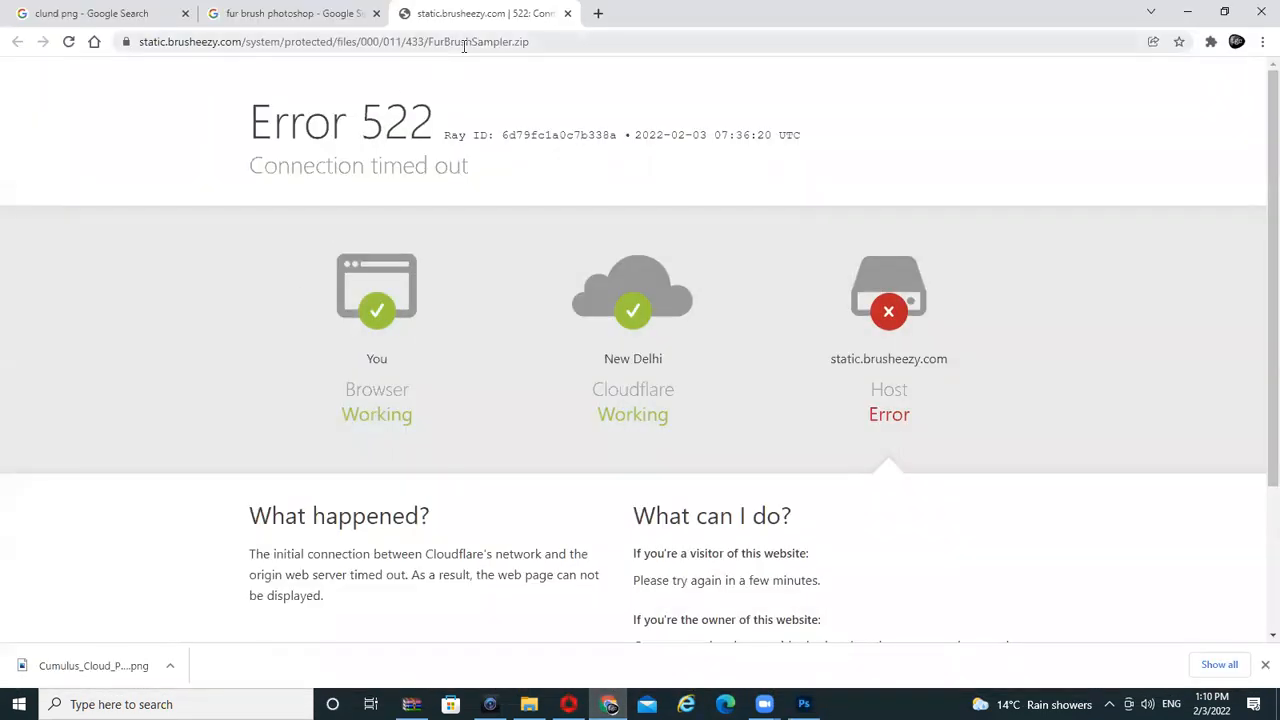
click(464, 45)
text(fur)
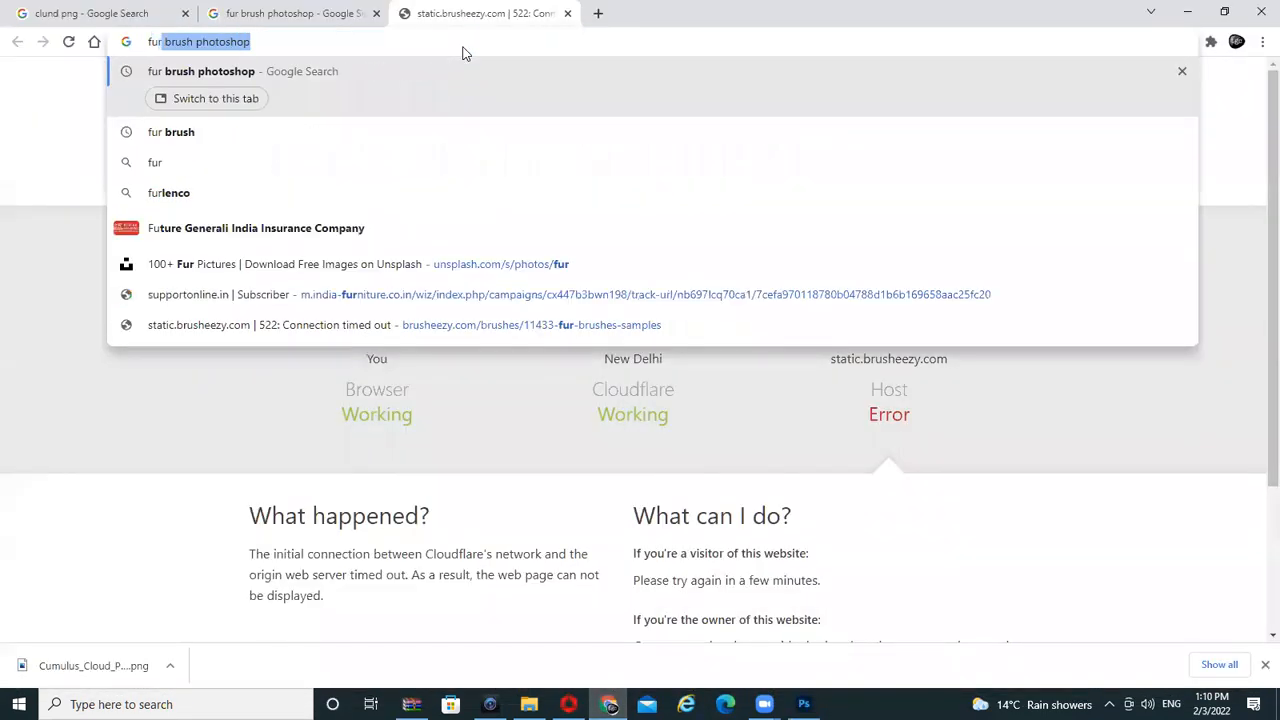
key(Return)
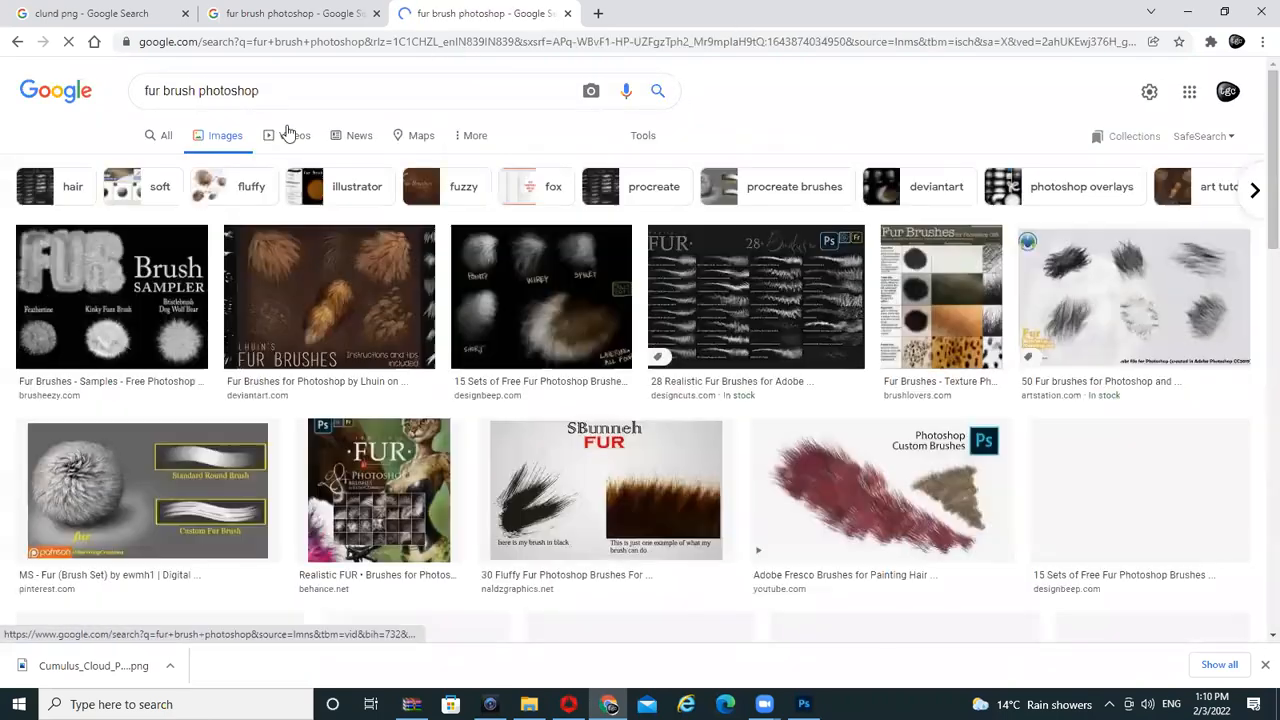
drag(258, 91, 165, 92)
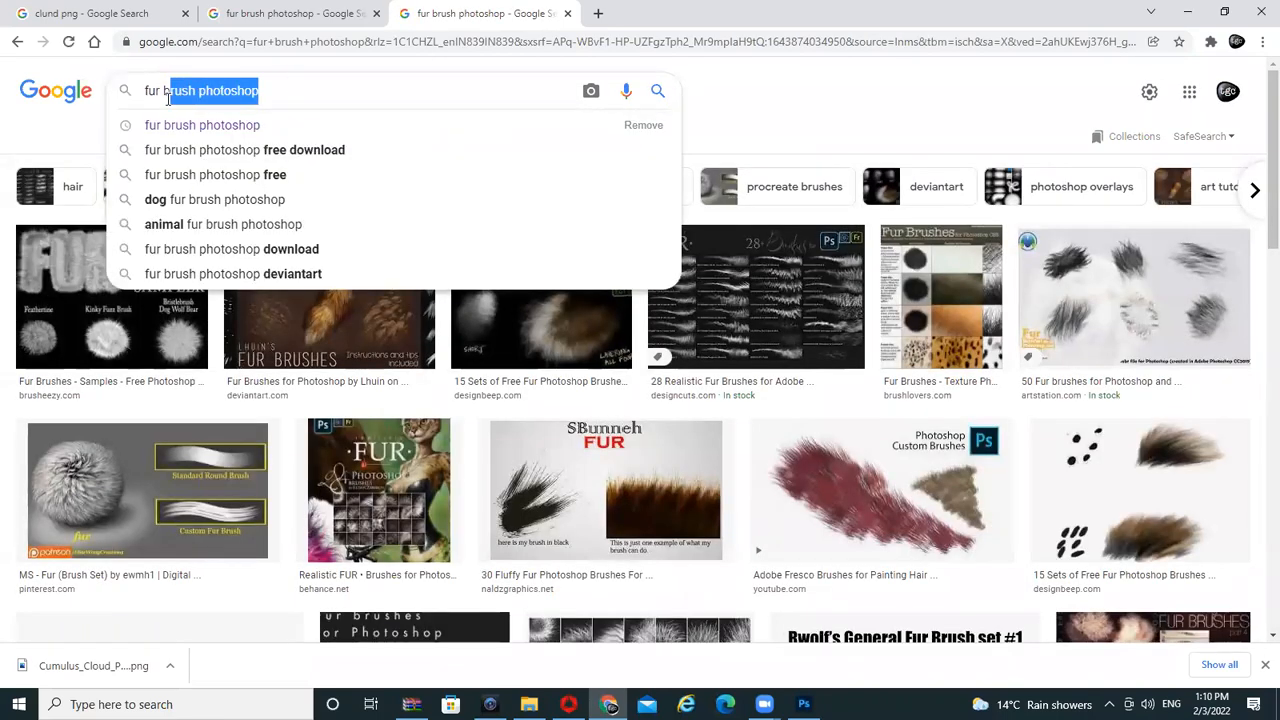
key(BackSpace)
key(Return)
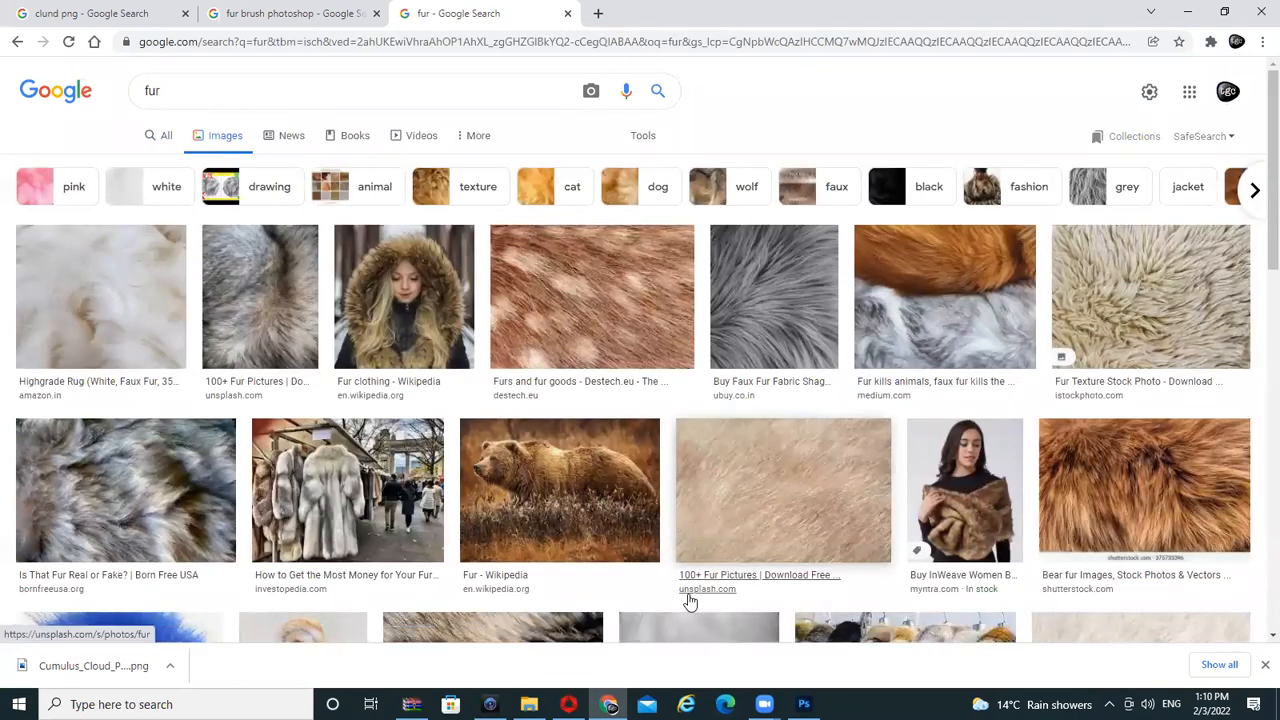
Find the beige Unsplash fur picture among the image results, open its preview and copy the image
scroll(831, 425, down, 2)
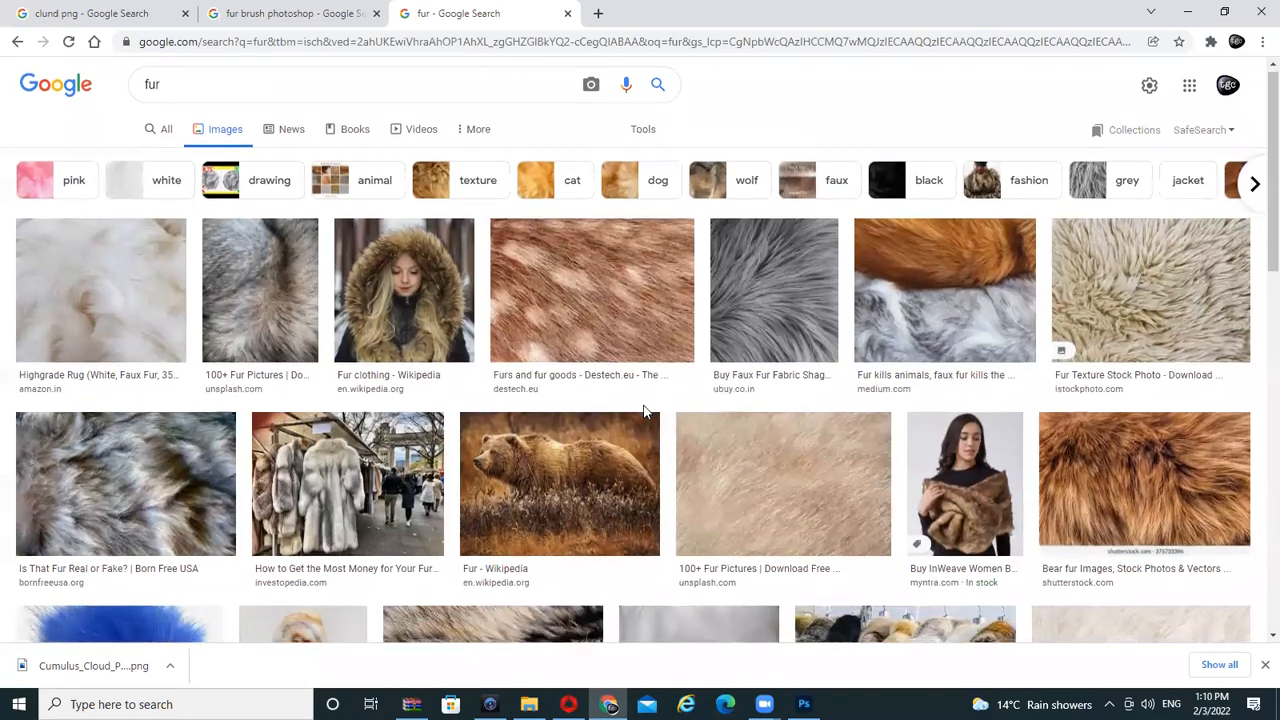
scroll(831, 425, down, 3)
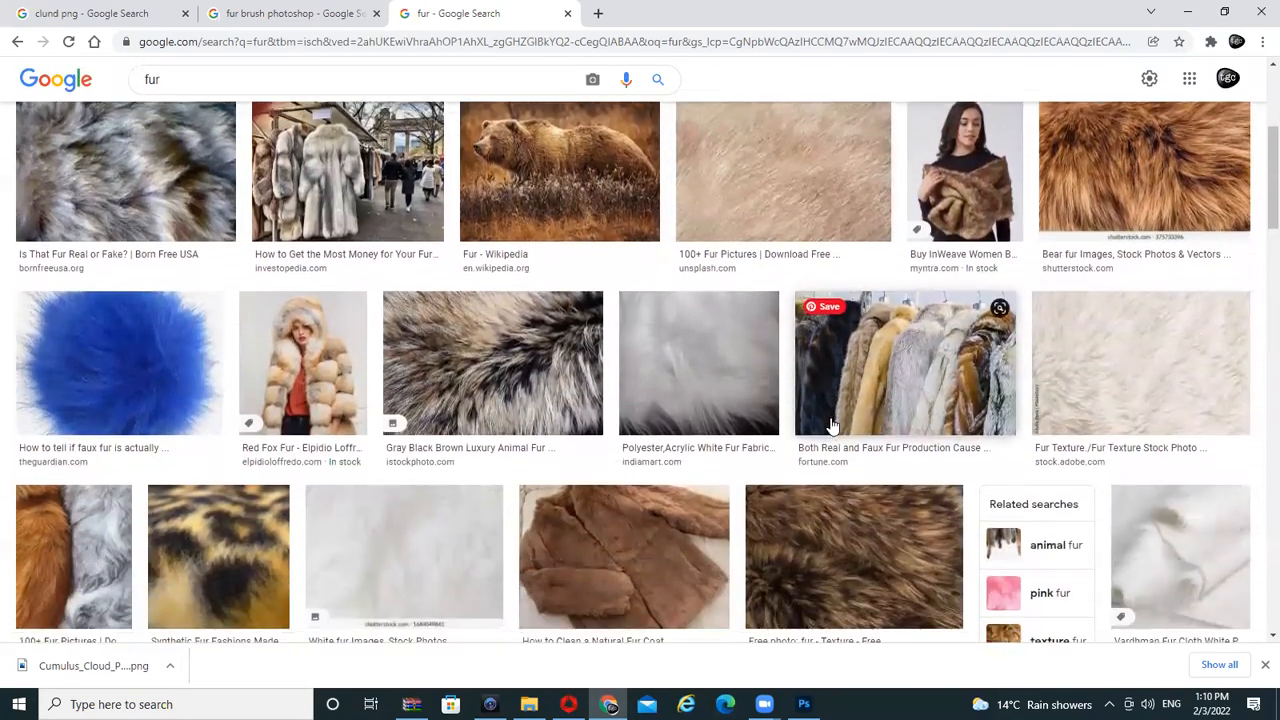
scroll(831, 425, up, 4)
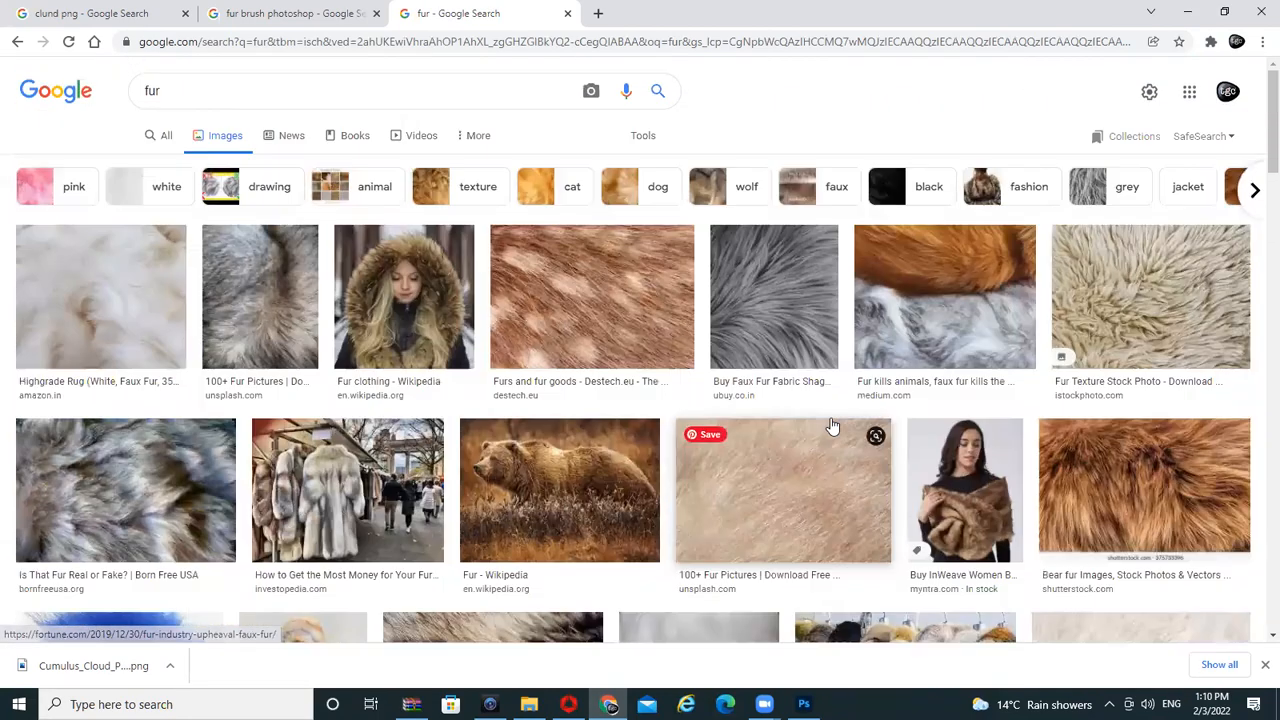
scroll(831, 425, down, 4)
scroll(830, 416, up, 3)
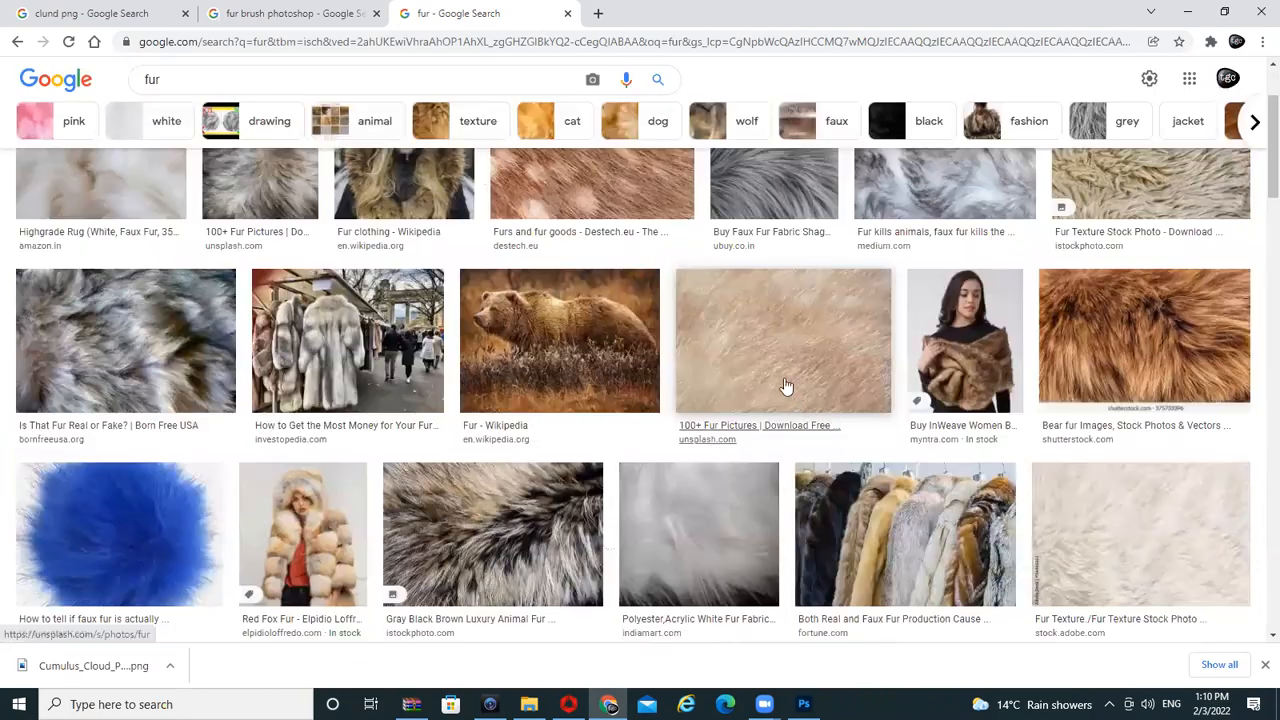
click(786, 386)
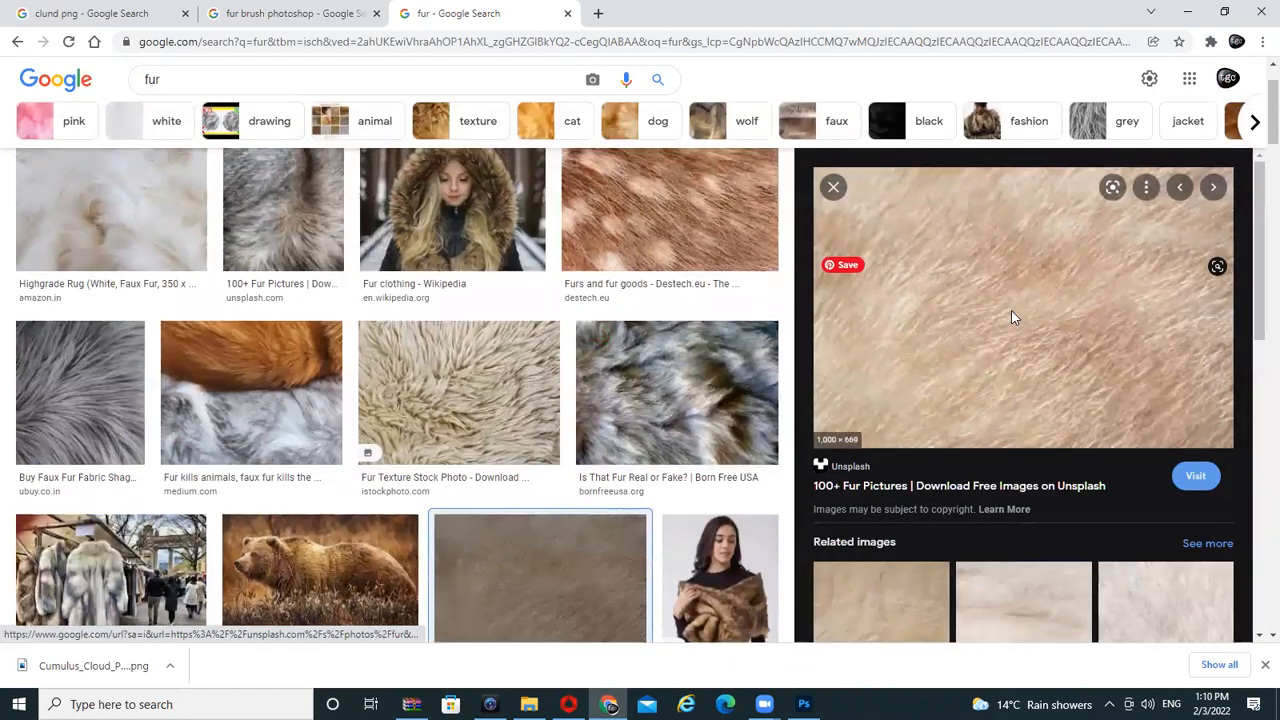
right_click(1011, 311)
click(1052, 518)
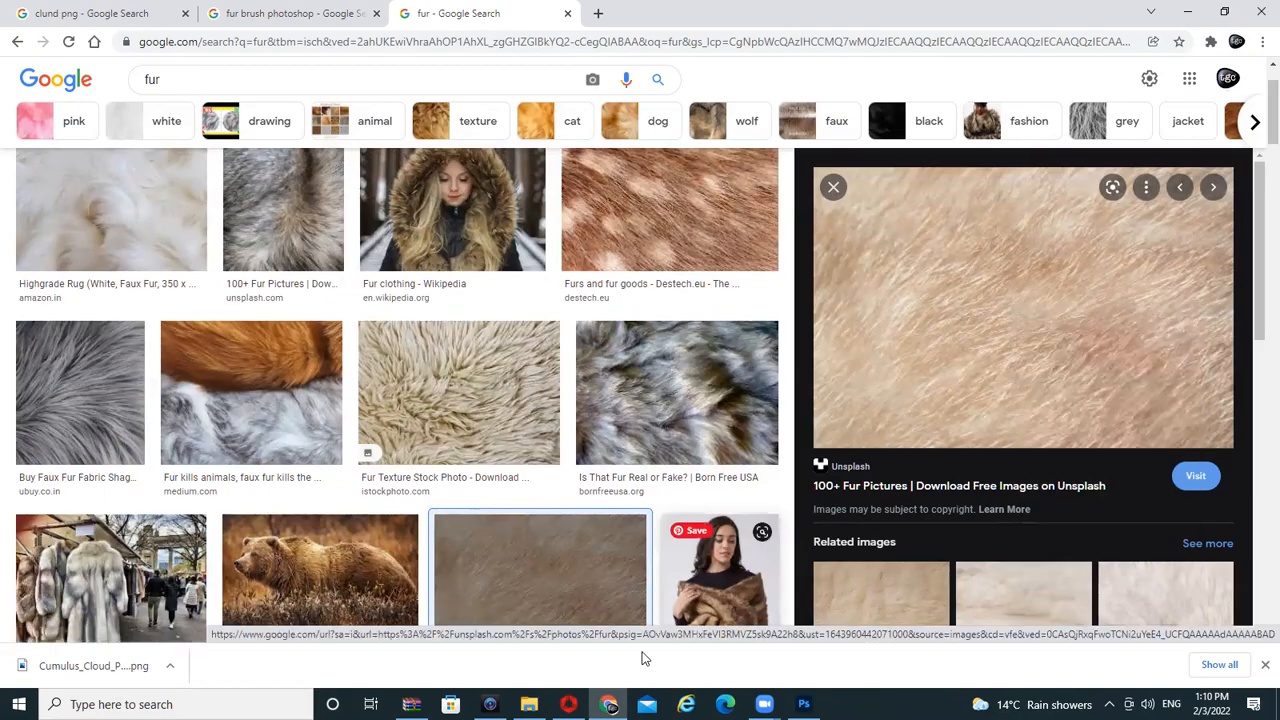
Return to Photoshop and paste the copied fur picture as a layer directly above the fur type layer
click(804, 704)
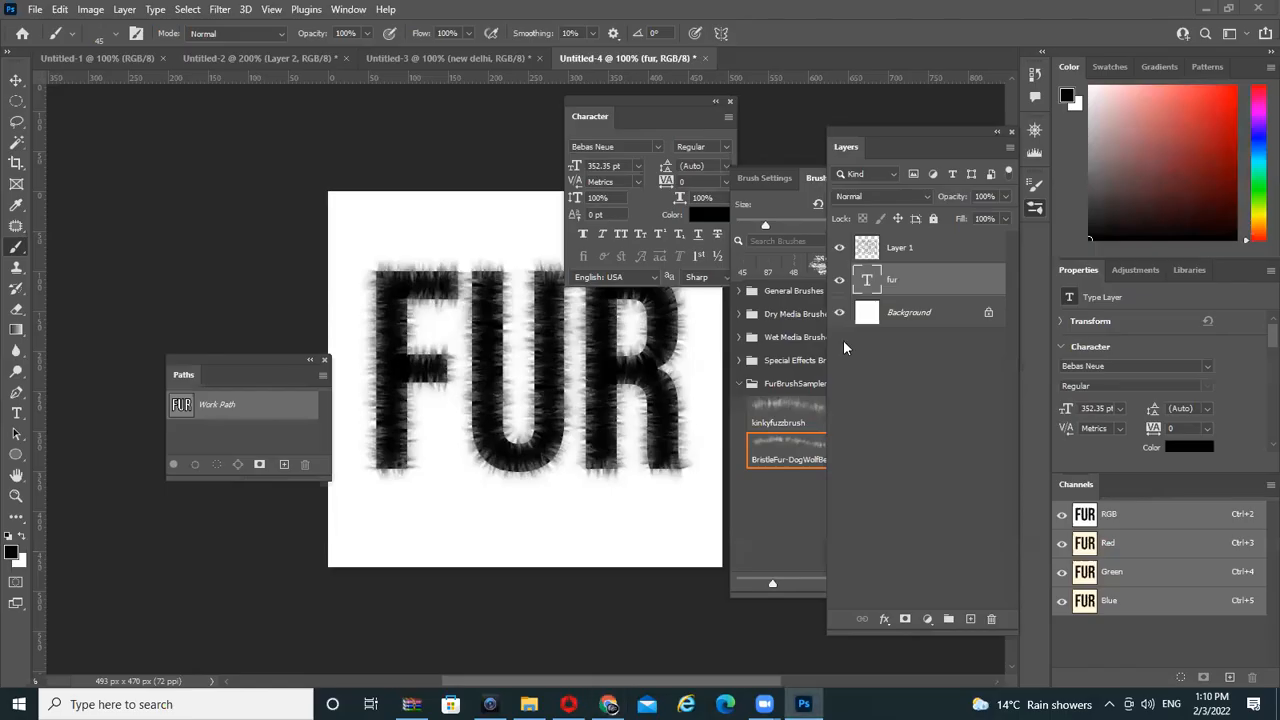
key(ctrl+v)
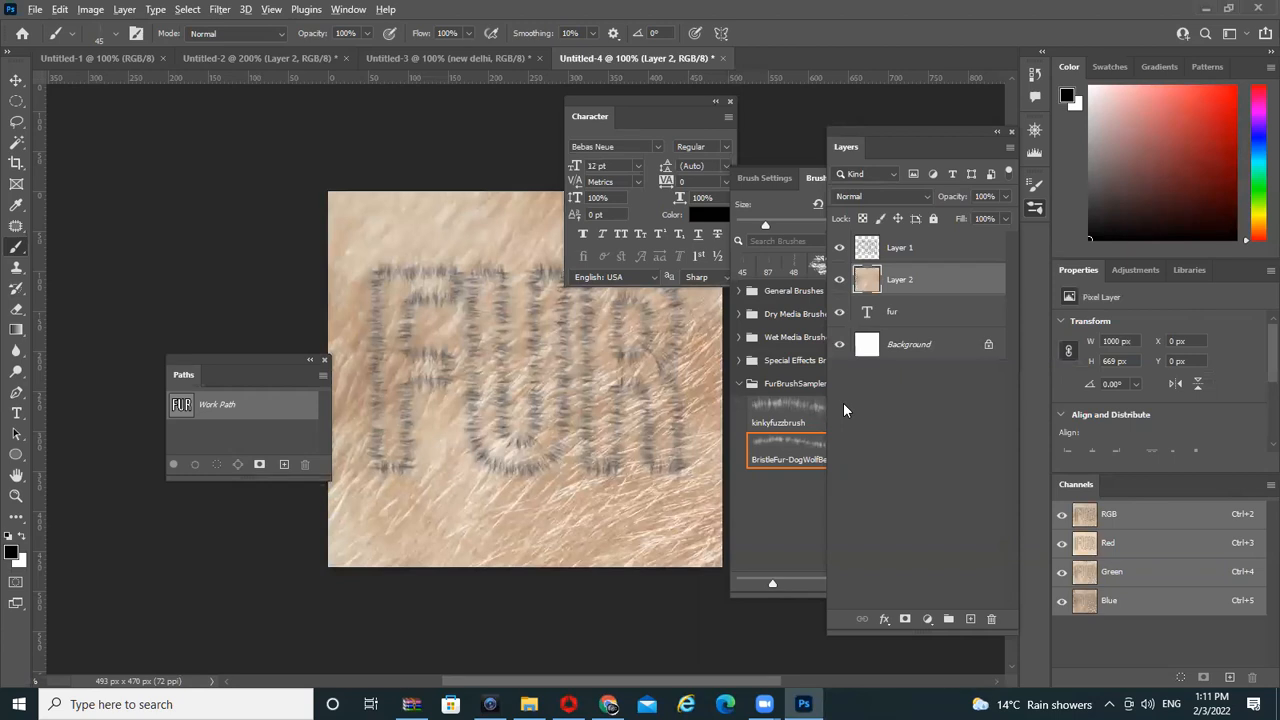
Try clipping the pasted fur picture to the FUR type layer, and release the clipping mask
key(ctrl+alt+g)
scroll(583, 415, up, 1)
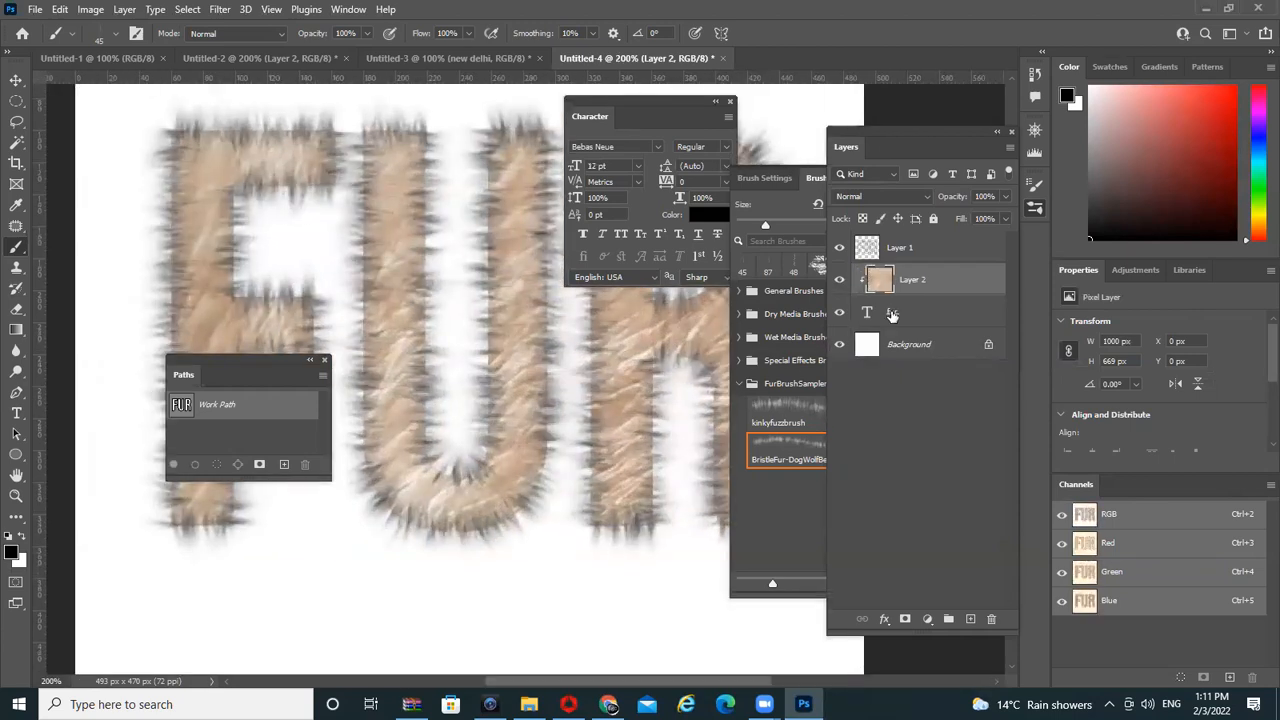
alt+click(892, 314)
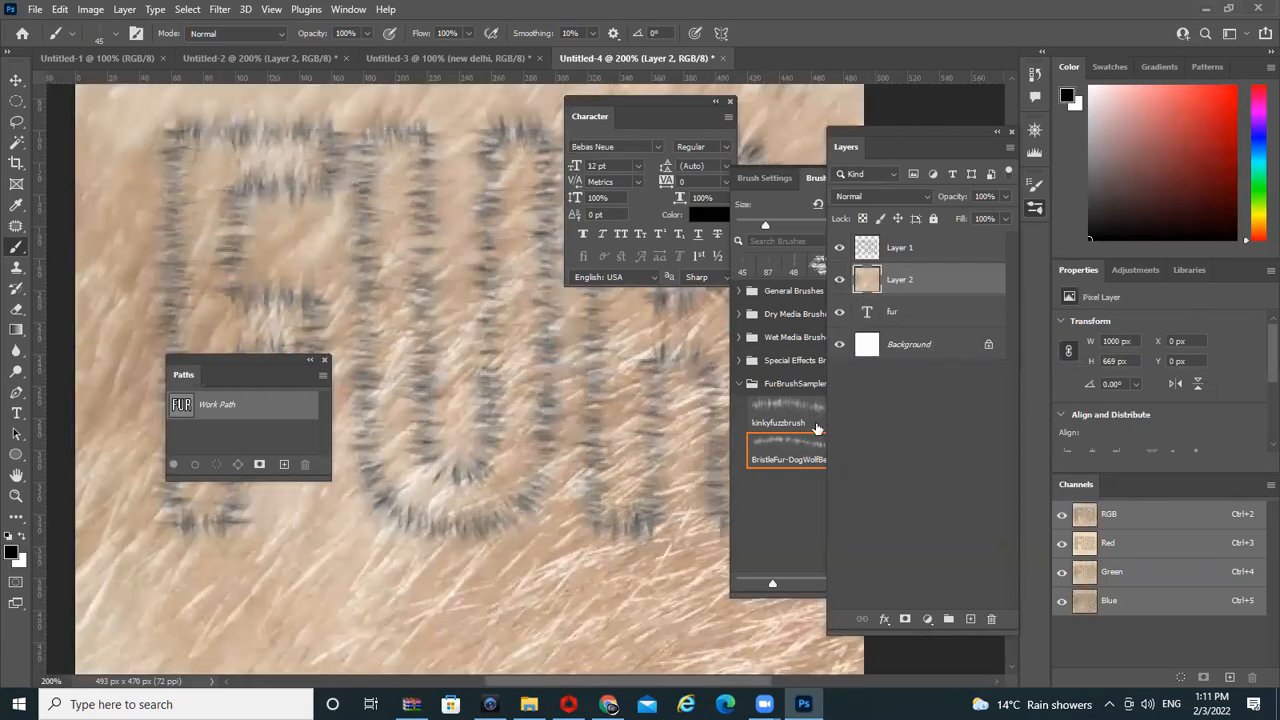
scroll(603, 416, down, 1)
scroll(603, 416, down, 1)
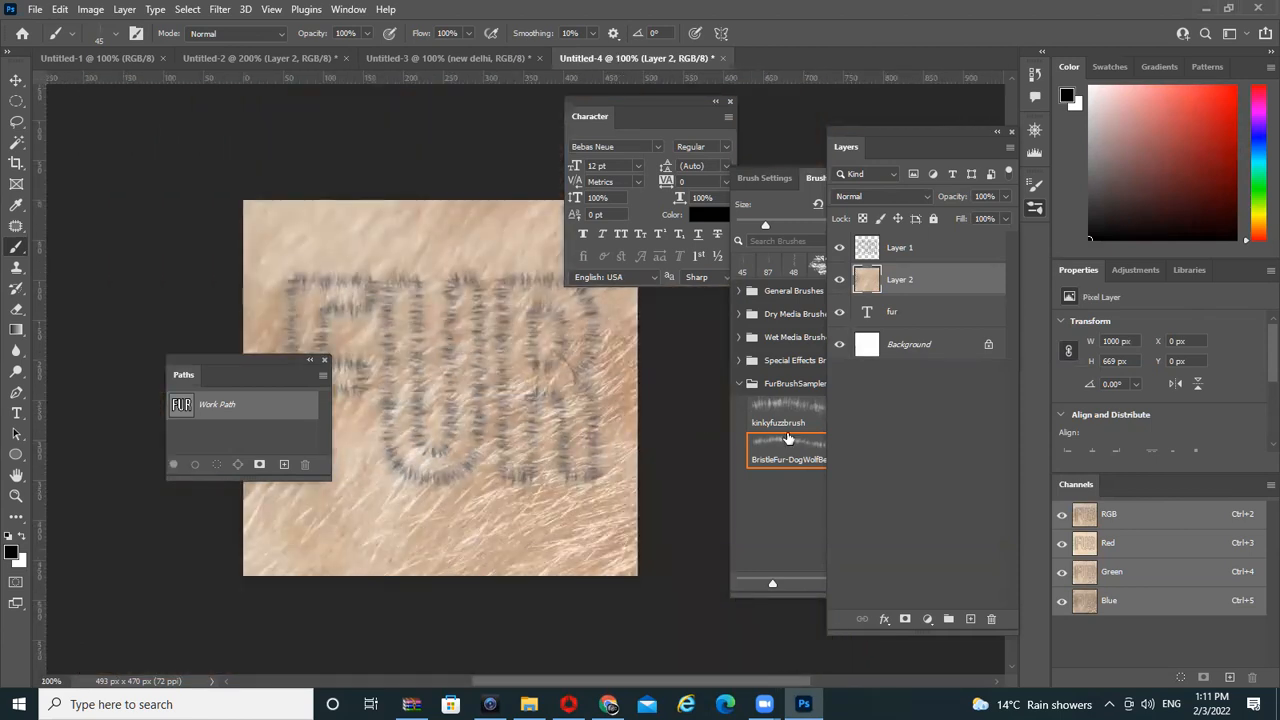
Clip the pasted fur picture on Layer 2 to the FUR type layer and check the lettering up close
key(ctrl+alt+g)
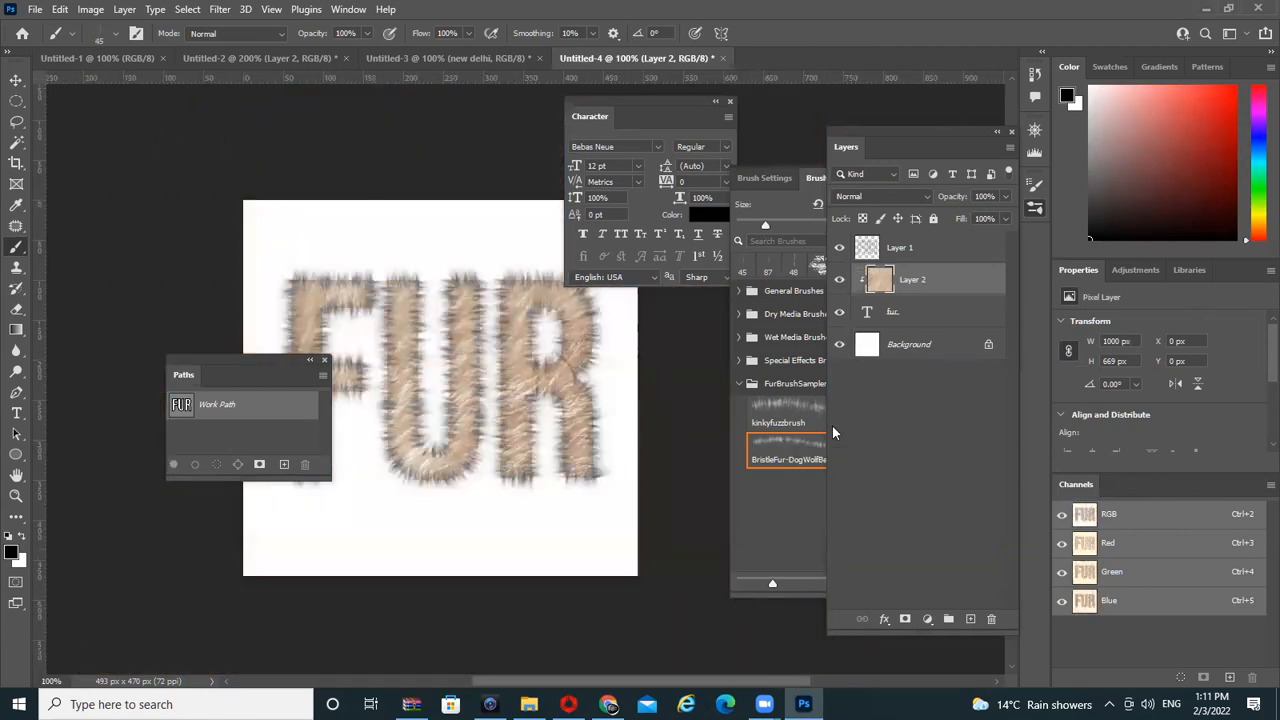
key(Tab)
scroll(656, 245, up, 1)
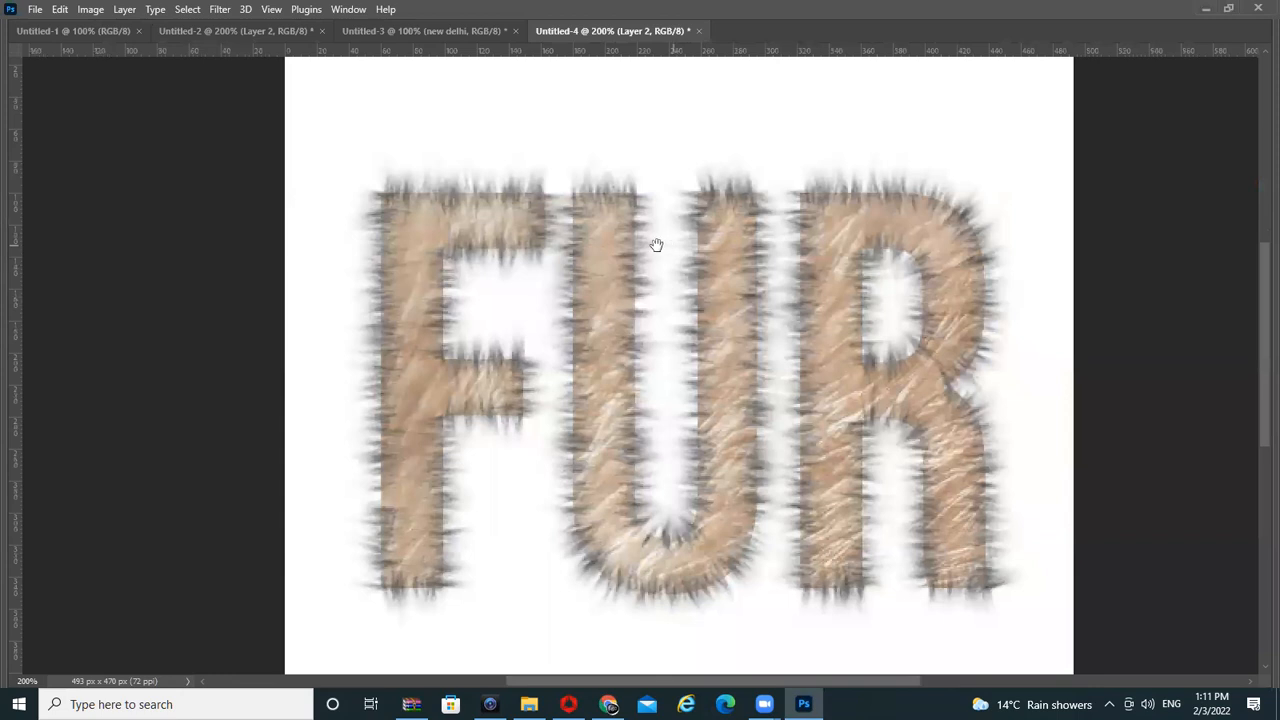
key(Tab)
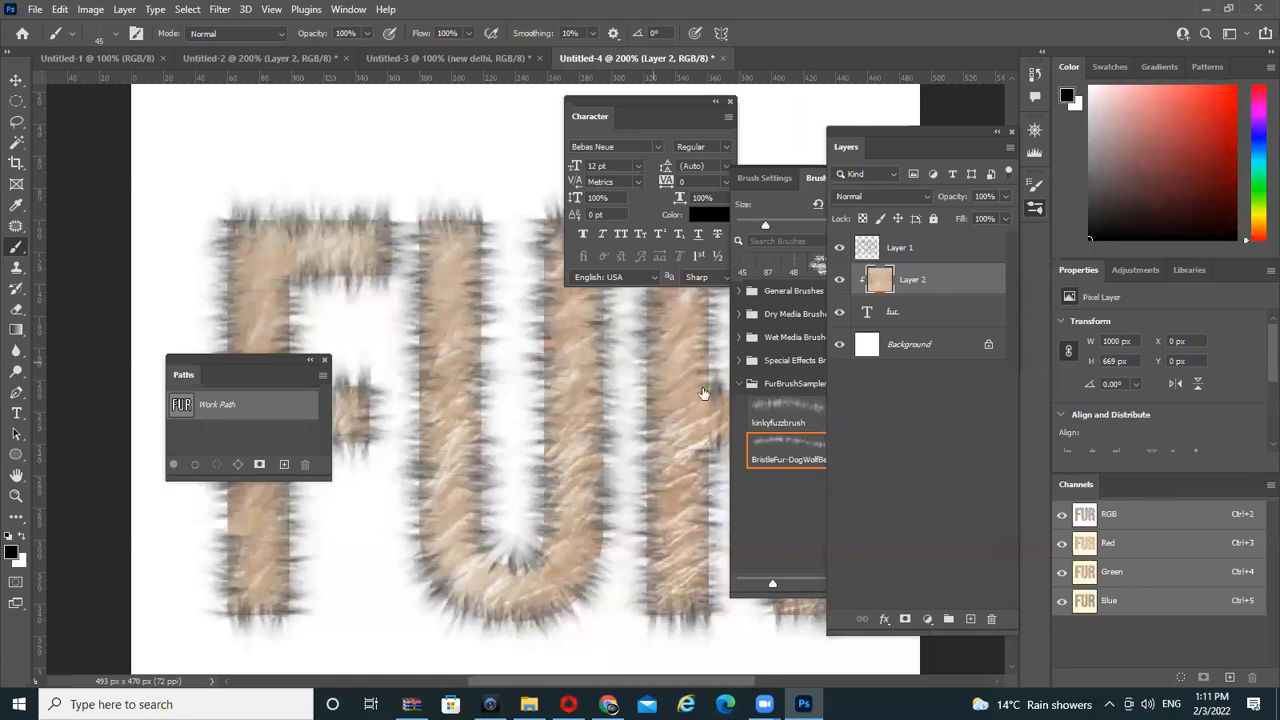
Sample a beige fur tone from the letter U as the foreground colour with the Eyedropper
key(i)
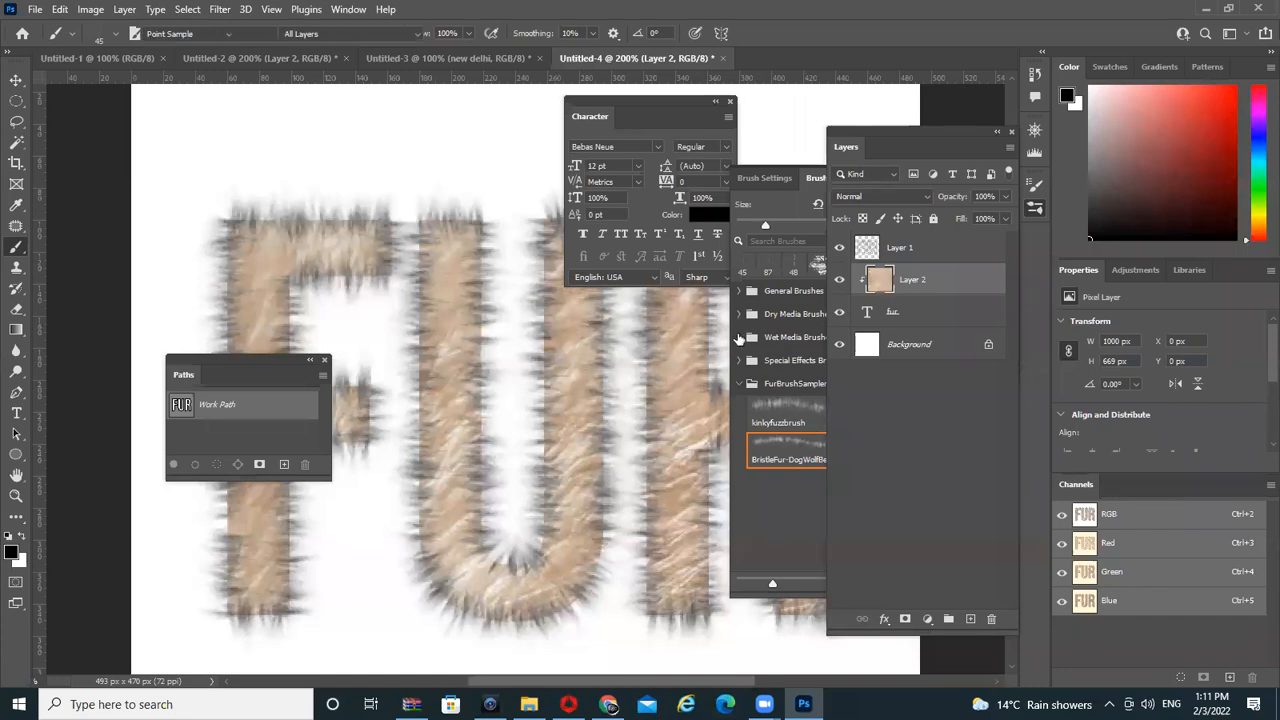
click(576, 302)
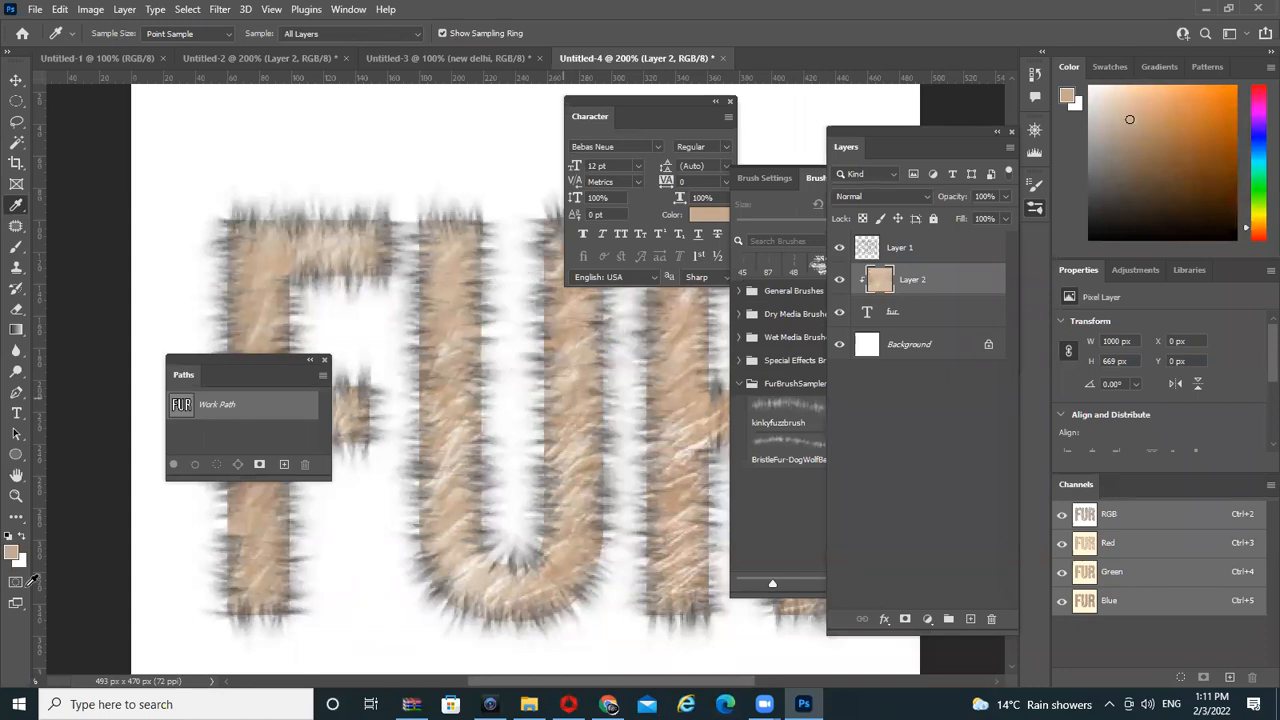
click(452, 410)
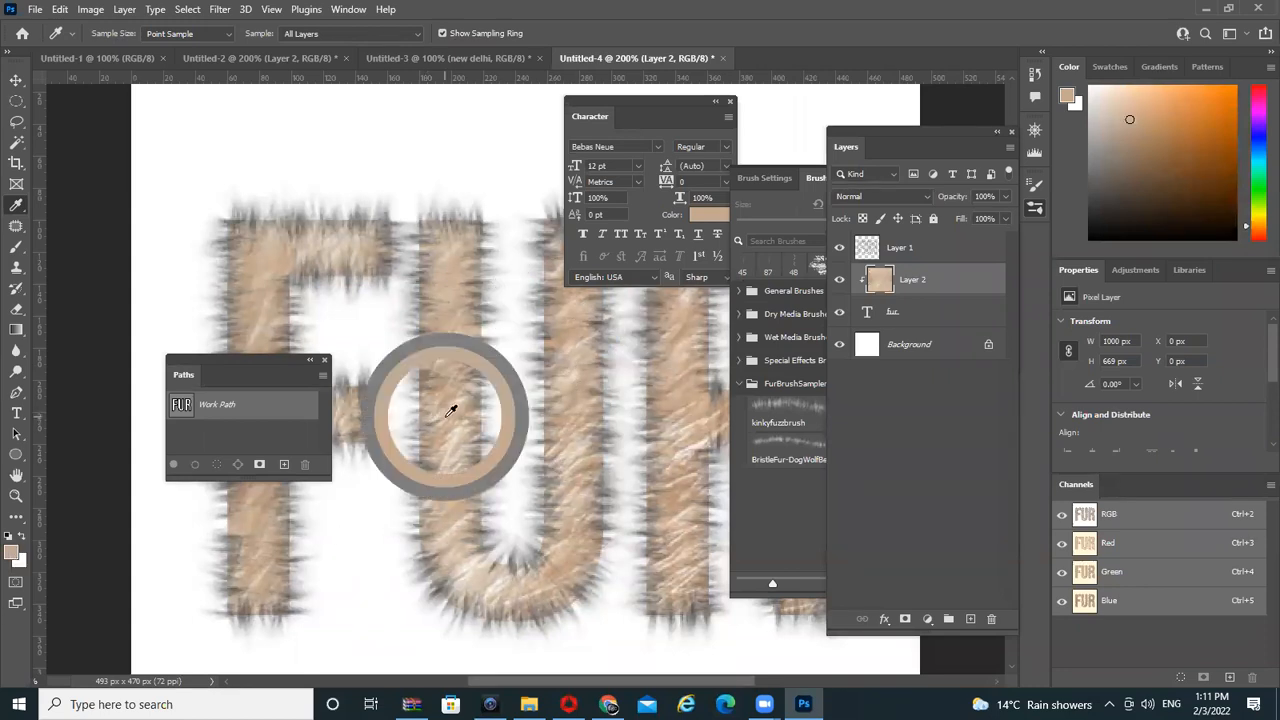
click(450, 370)
click(450, 302)
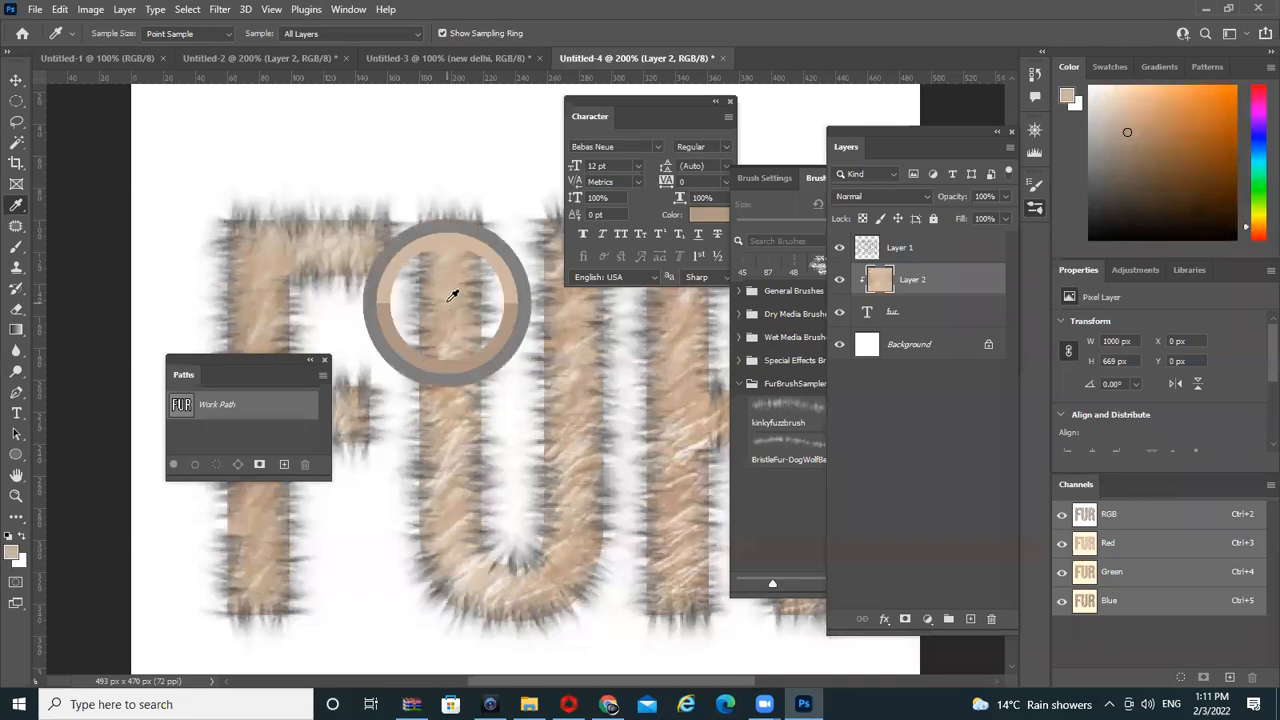
Try recolouring the bristle strokes on Layer 1 with the sampled beige while preserving transparency, and undo the recolouring
click(905, 256)
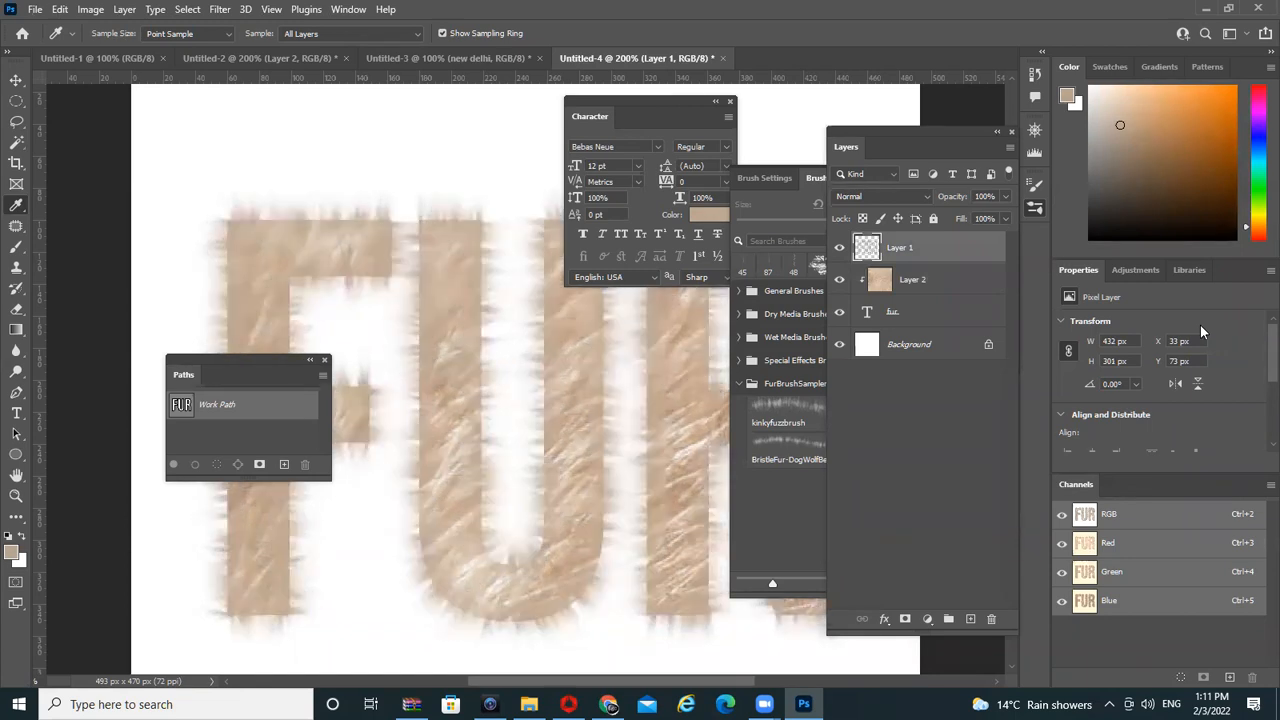
key(Tab)
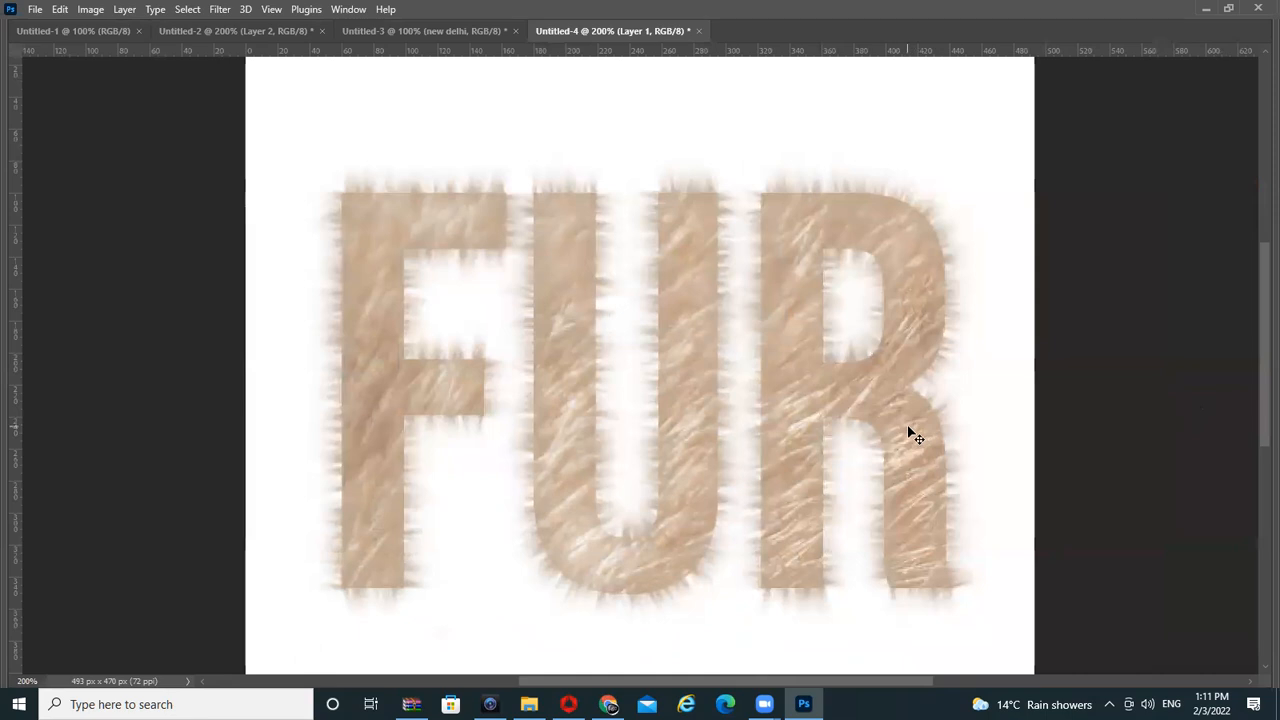
scroll(828, 422, down, 1)
scroll(822, 389, up, 1)
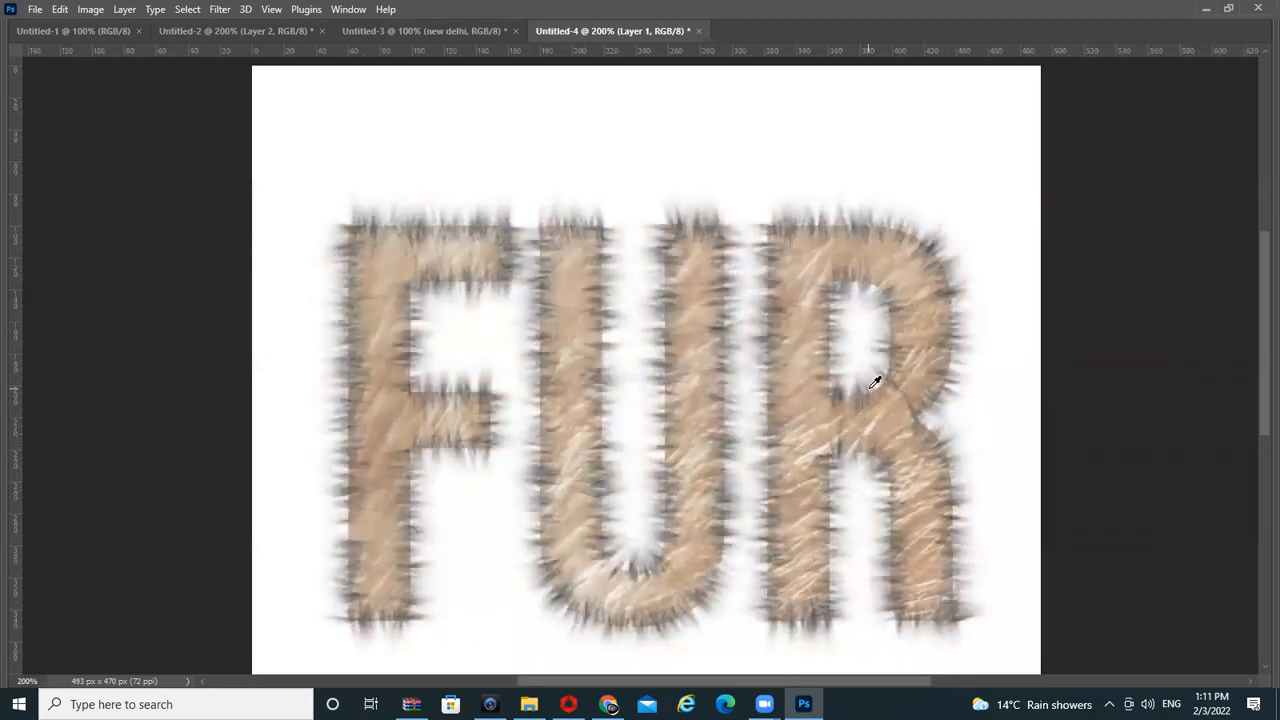
Examine the FUR lettering and its furry edges at 100% and 200% zoom, with and without the interface panels
key(Tab)
key(Tab)
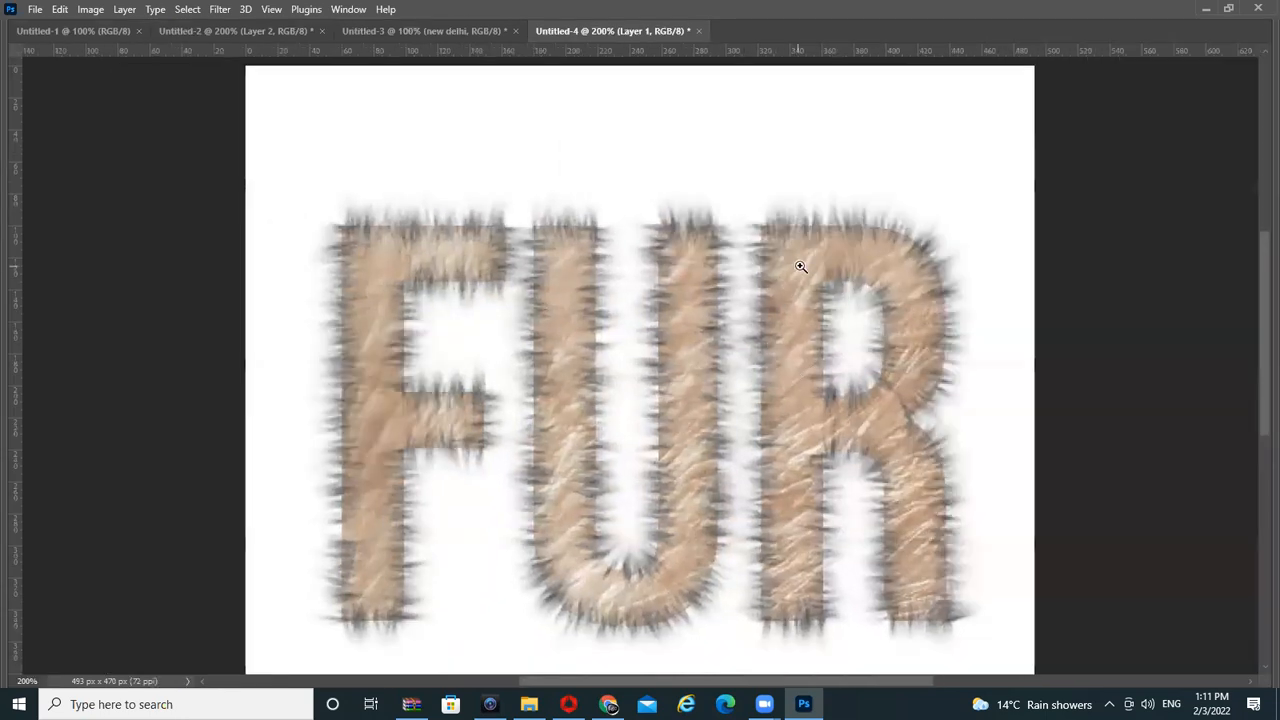
scroll(829, 286, down, 1)
key(Tab)
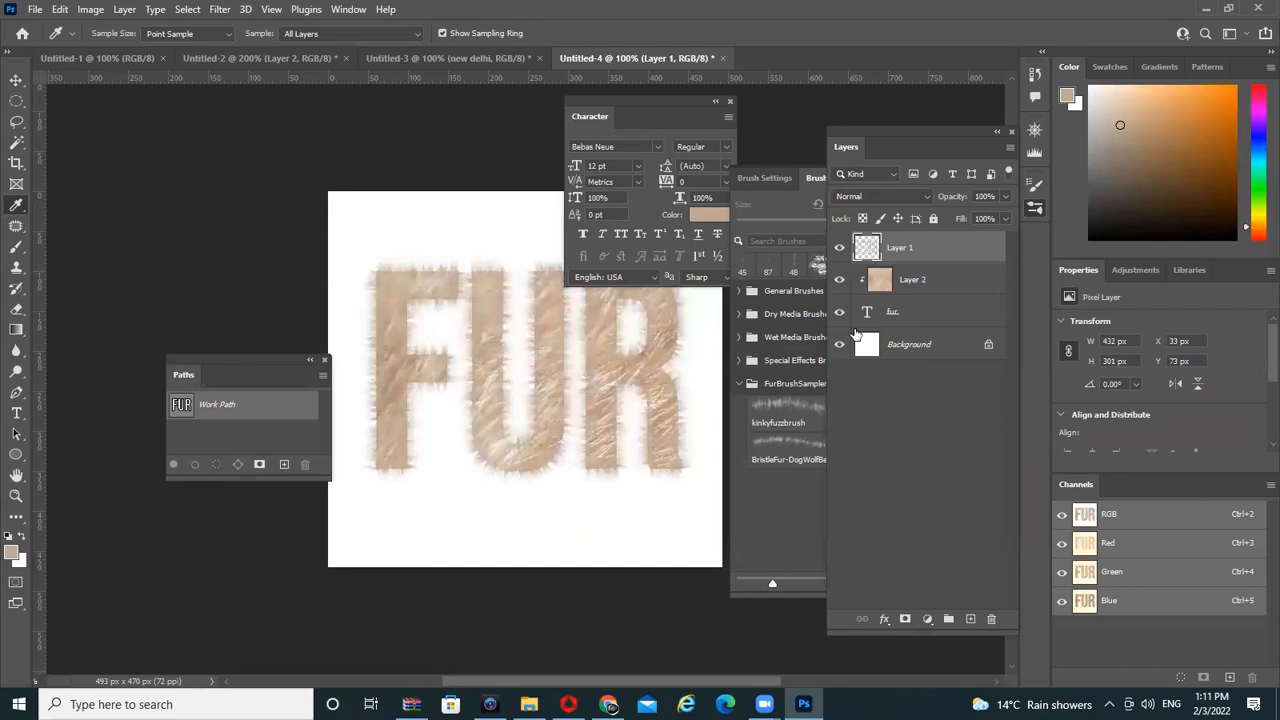
key(Tab)
scroll(794, 357, up, 1)
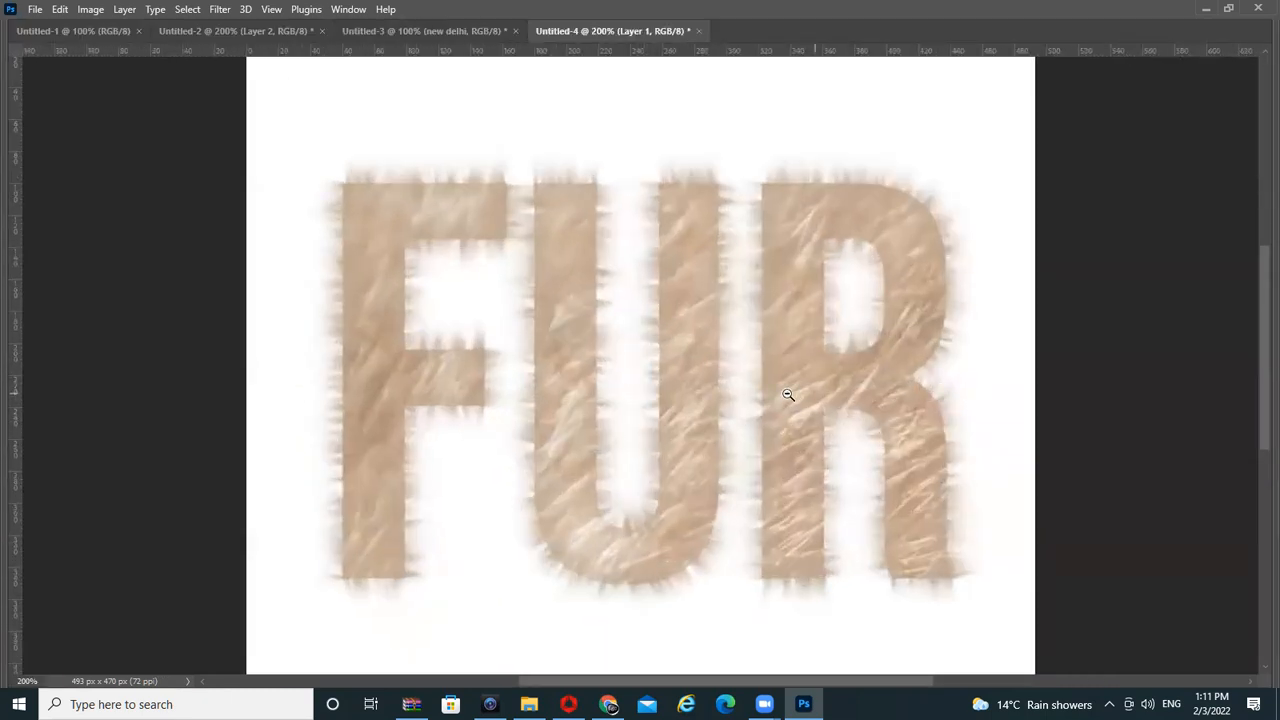
scroll(788, 395, down, 1)
key(Tab)
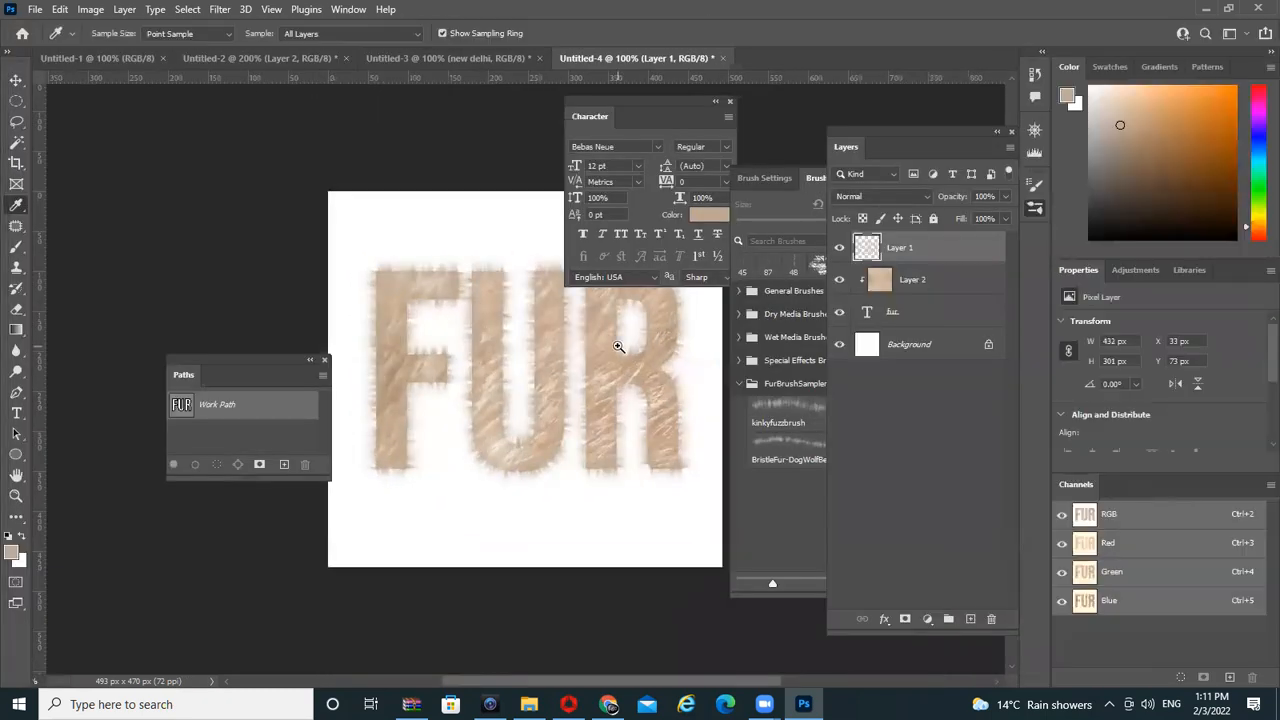
scroll(618, 346, up, 1)
Hide Layer 2 and the fur text layer to inspect the stroked outline alone, and choose the kinkyfuzzbrush preset
drag(838, 290, 832, 326)
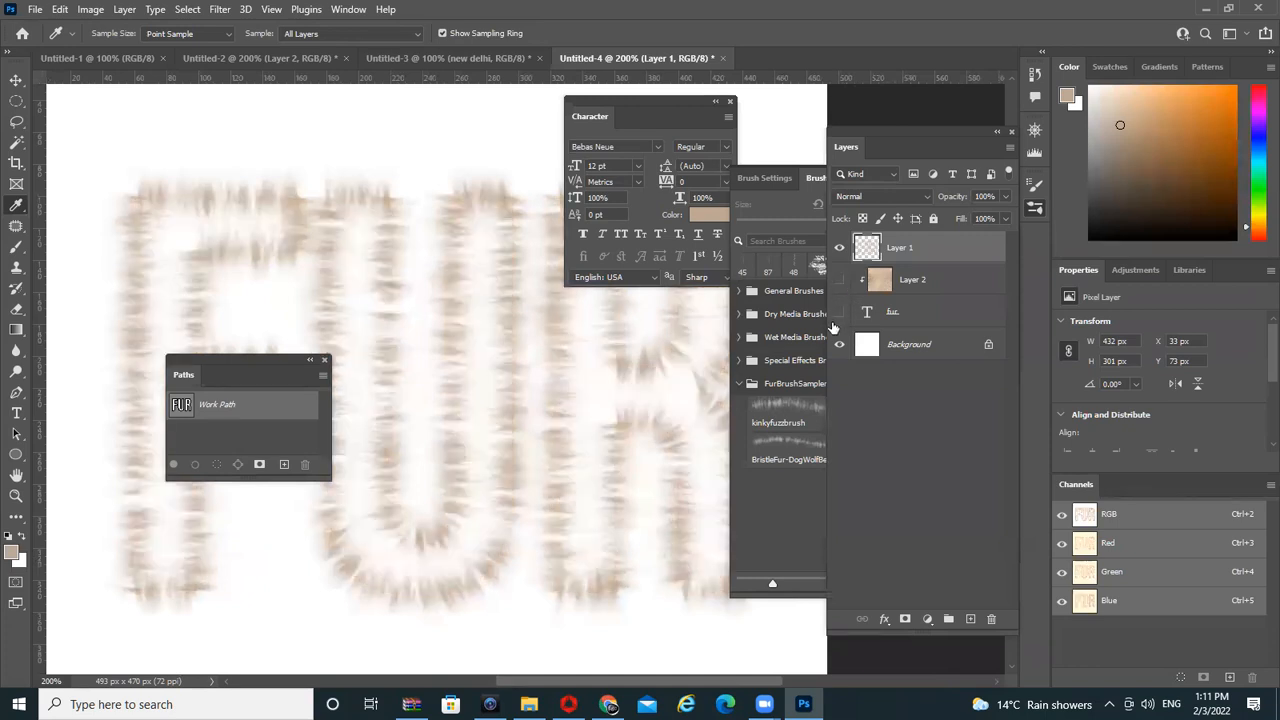
key(Tab)
scroll(737, 396, down, 1)
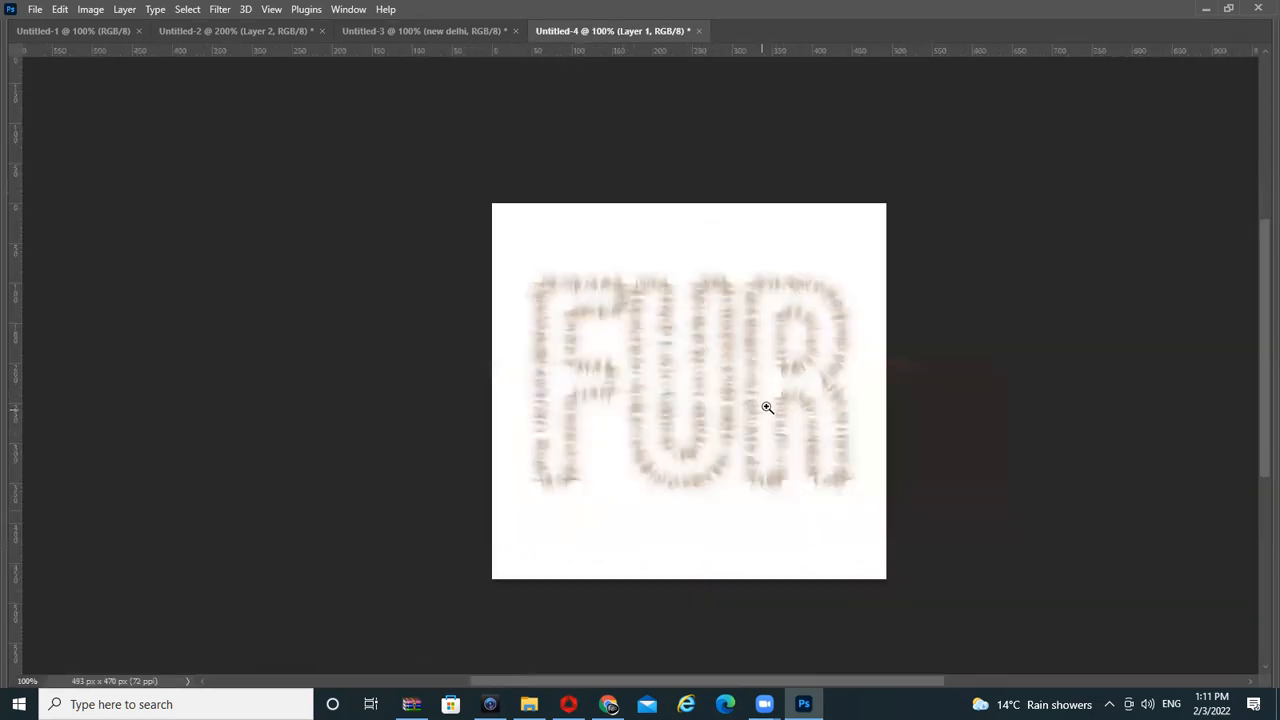
scroll(768, 404, up, 1)
key(Tab)
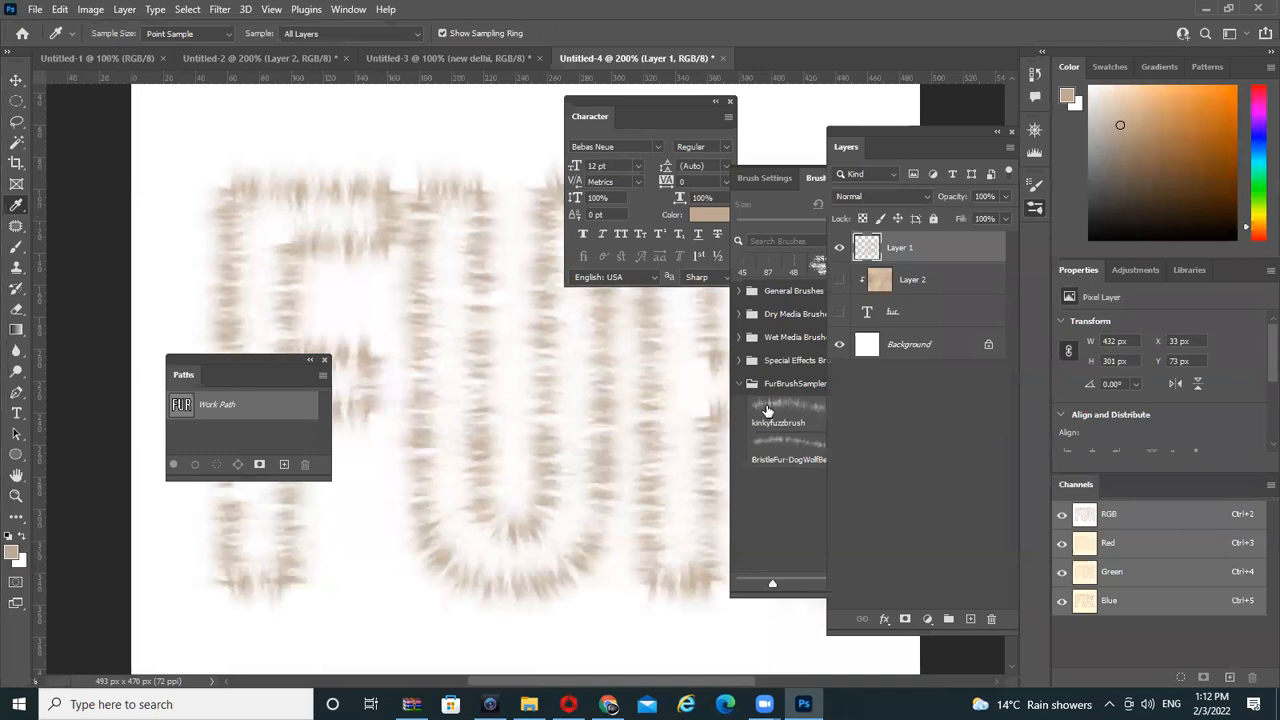
click(767, 410)
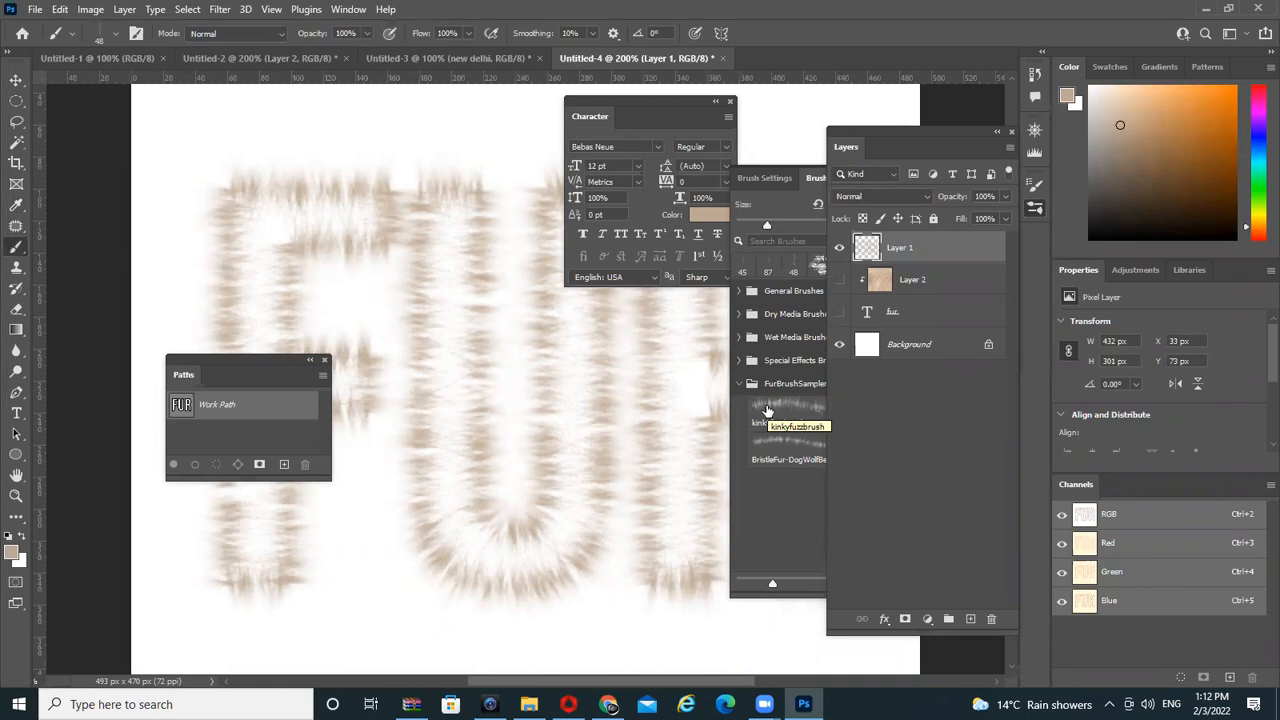
key(i)
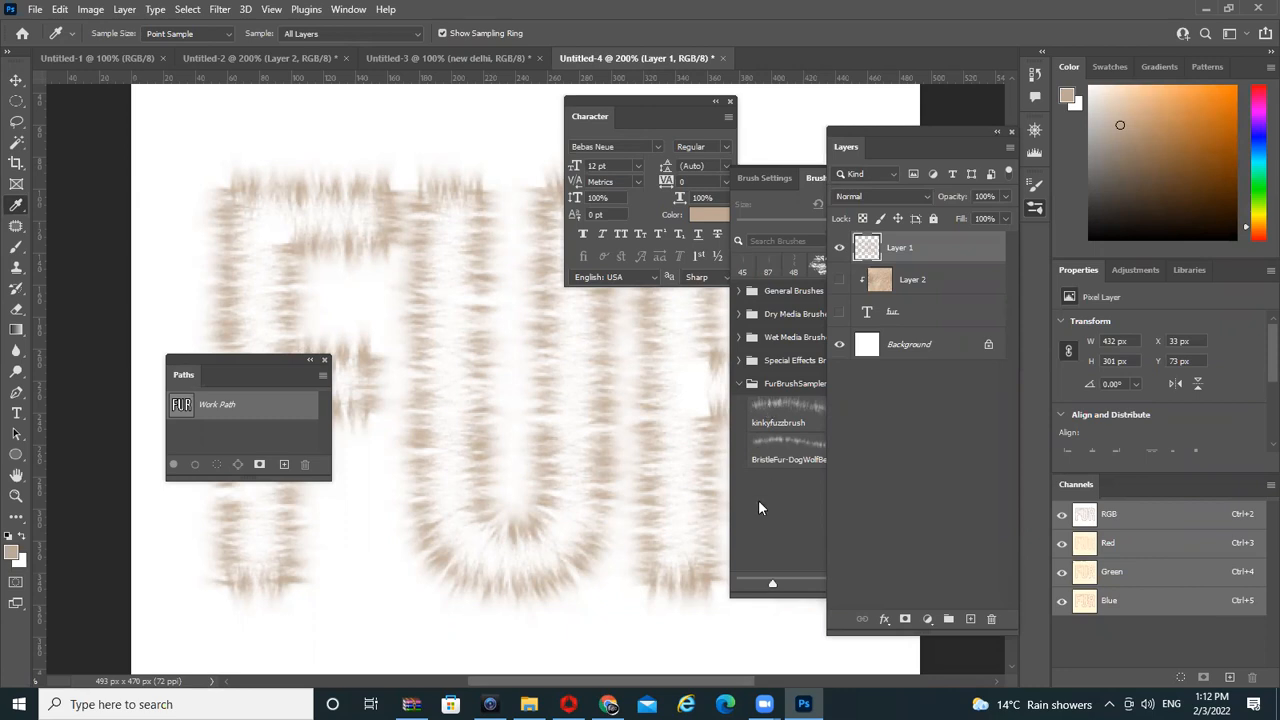
Delete Layer 1, Layer 2 and the fur text layer
shift+click(916, 318)
drag(916, 320, 991, 618)
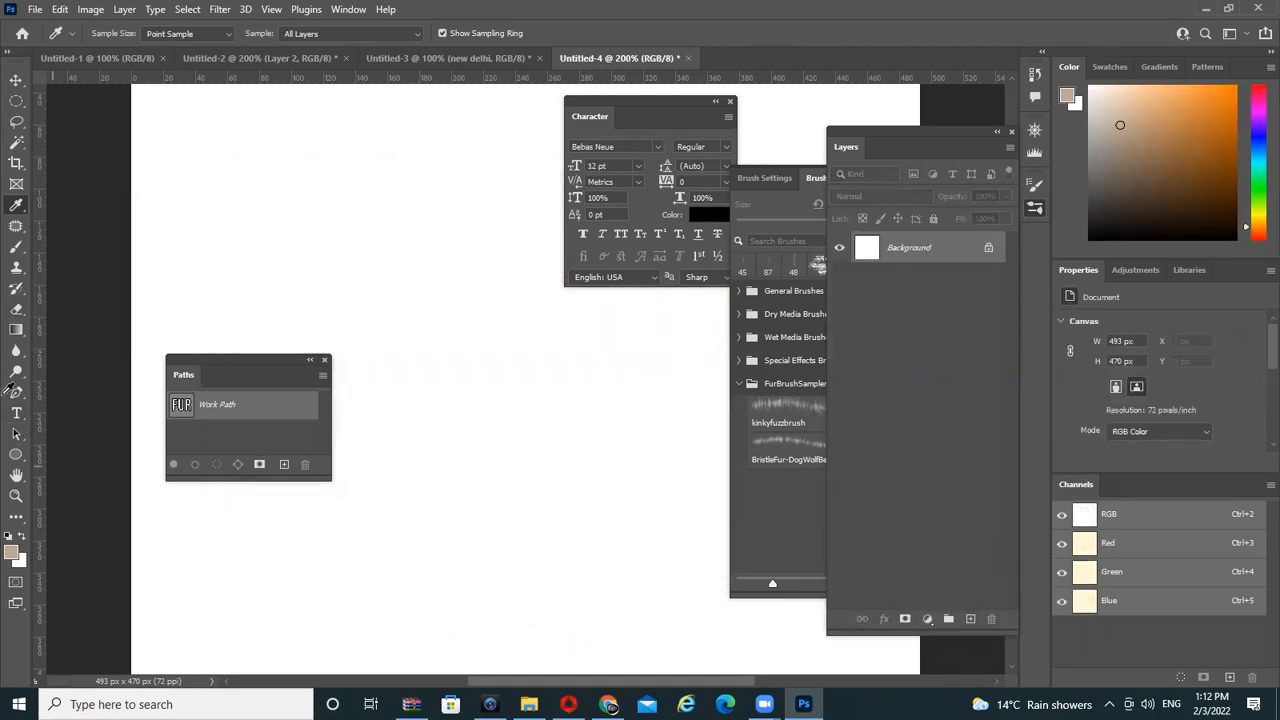
Draw an irregular freehand Lasso selection across the canvas and convert it into a work path
click(17, 124)
mouse_move(239, 268)
mouse_down()
mouse_move(334, 235)
mouse_move(421, 254)
mouse_move(550, 331)
mouse_move(617, 441)
mouse_move(551, 545)
mouse_move(482, 499)
mouse_move(207, 551)
mouse_move(267, 310)
mouse_move(239, 270)
mouse_up()
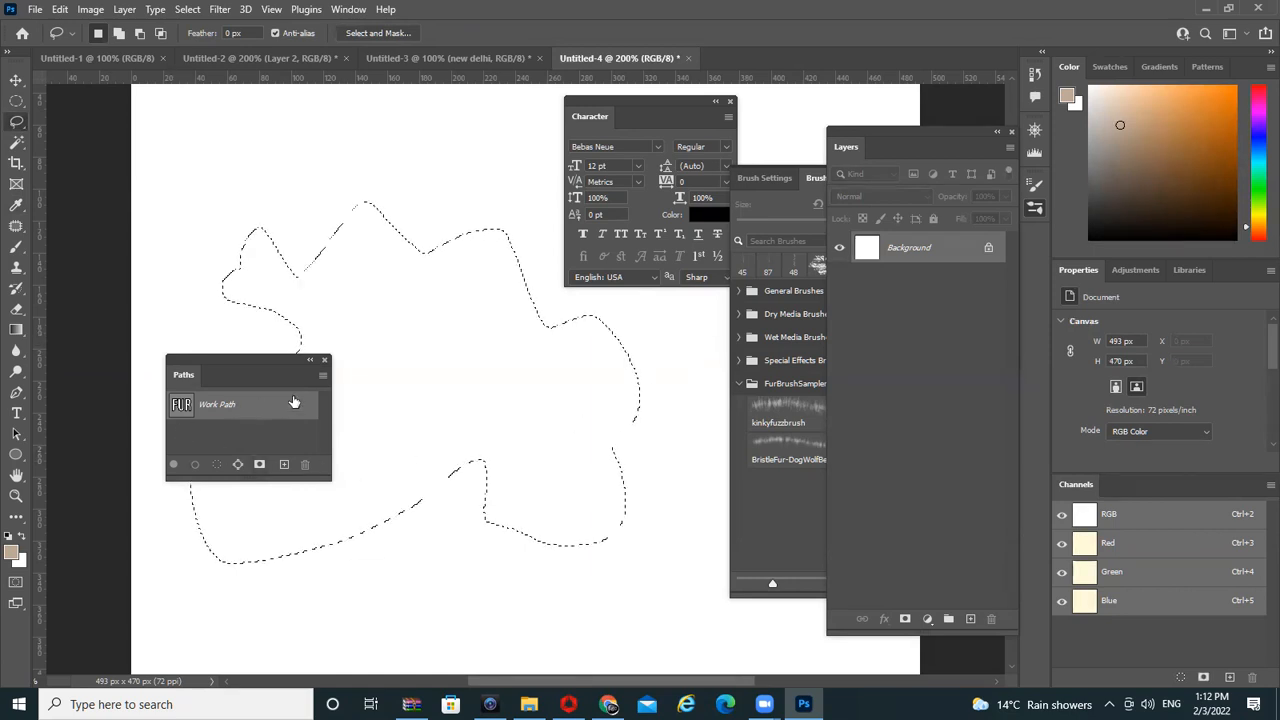
click(323, 378)
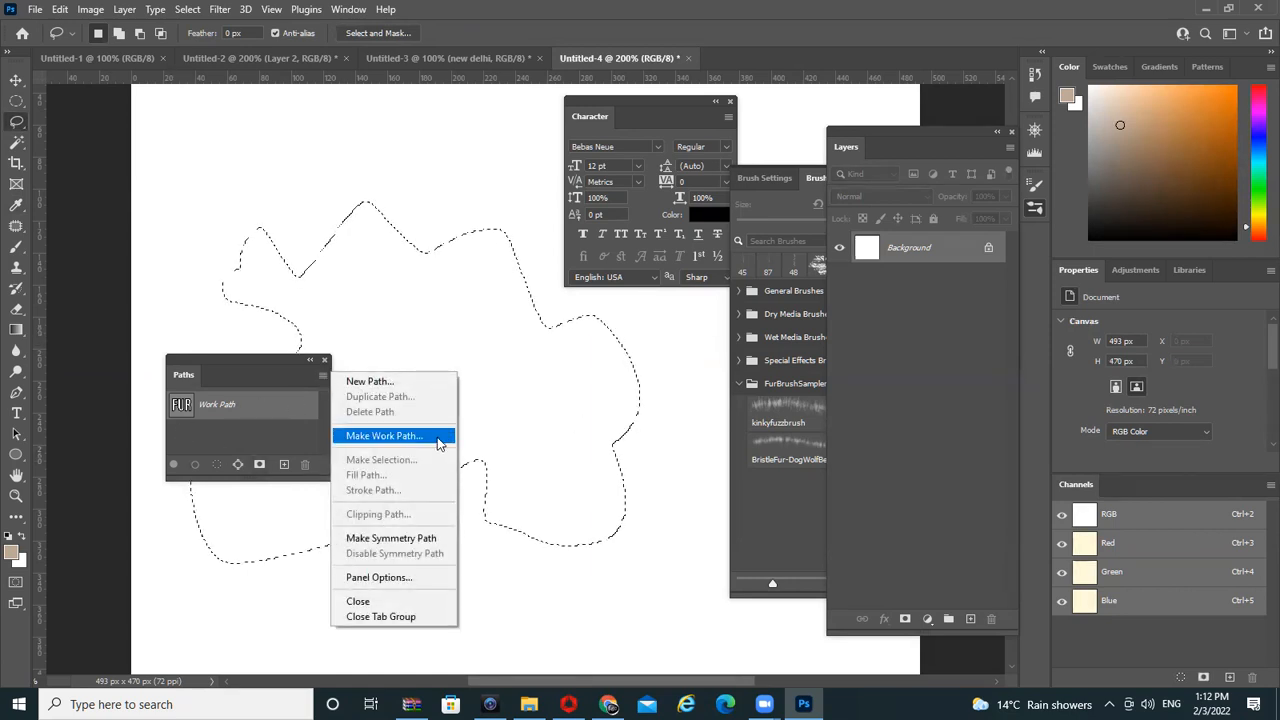
click(706, 217)
click(214, 410)
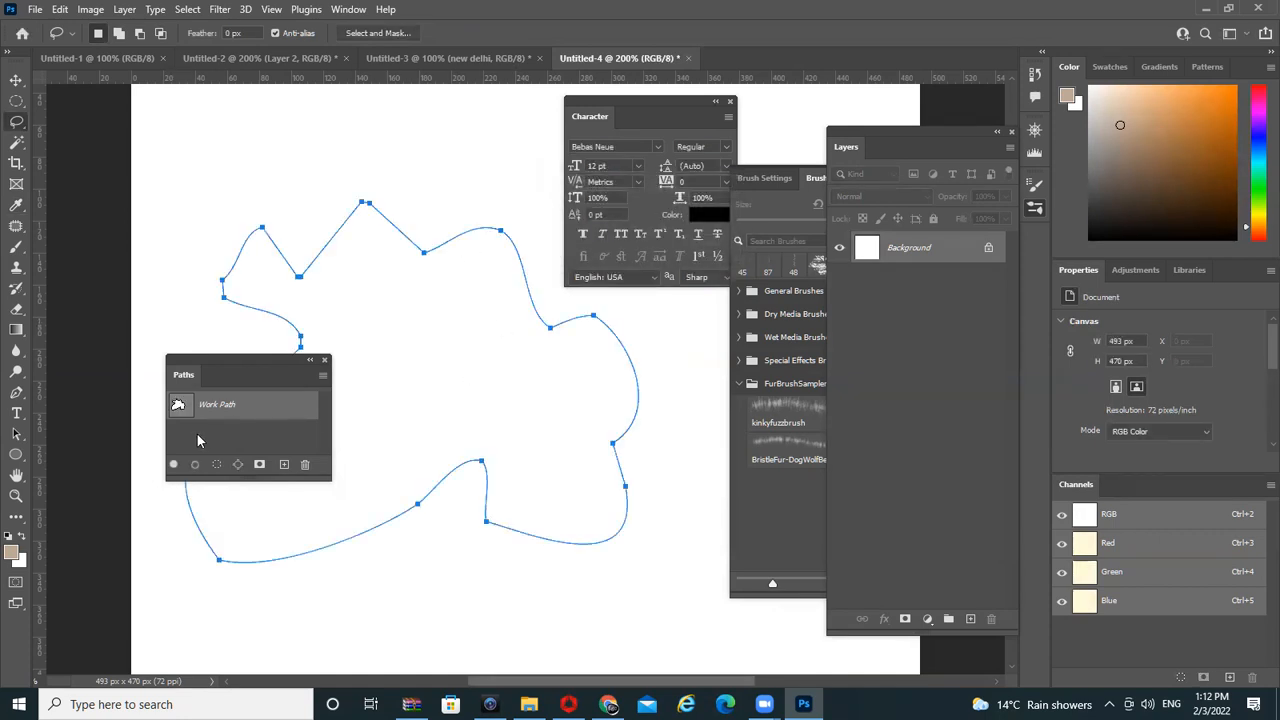
Undo the conversion of the lasso selection into a work path and clear the selection
click(755, 424)
key(l)
key(ctrl+z)
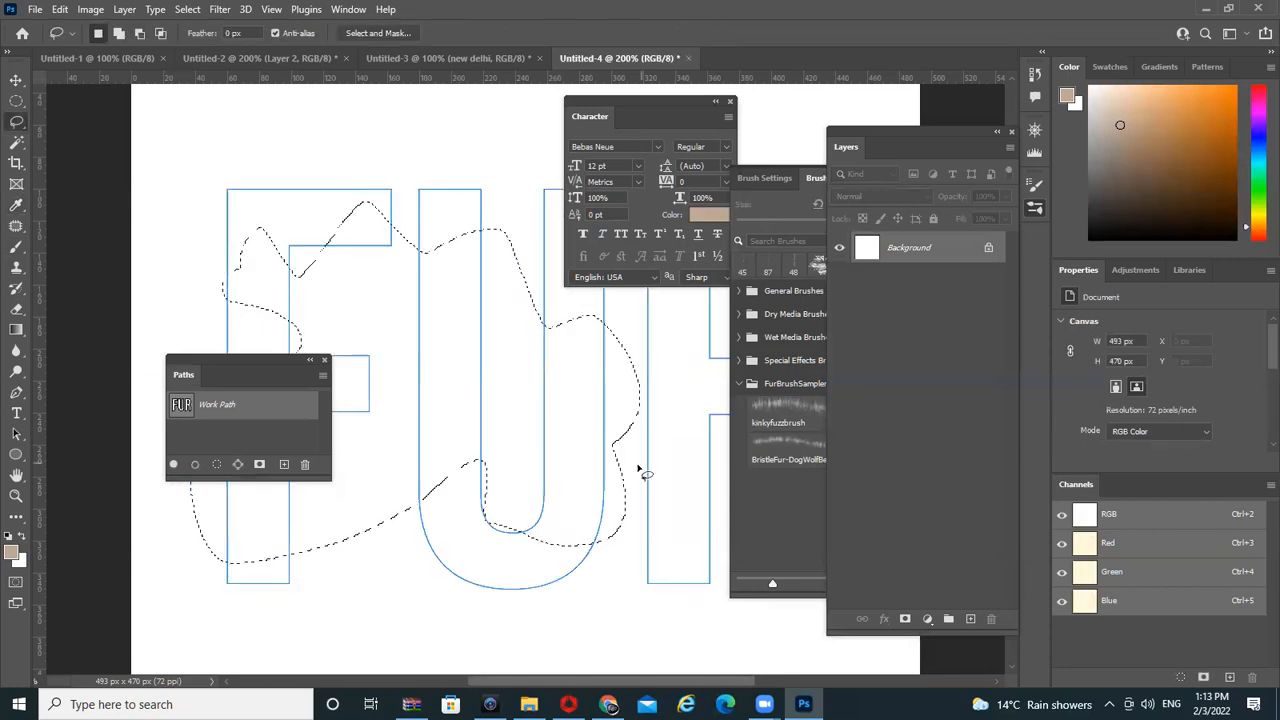
key(ctrl+d)
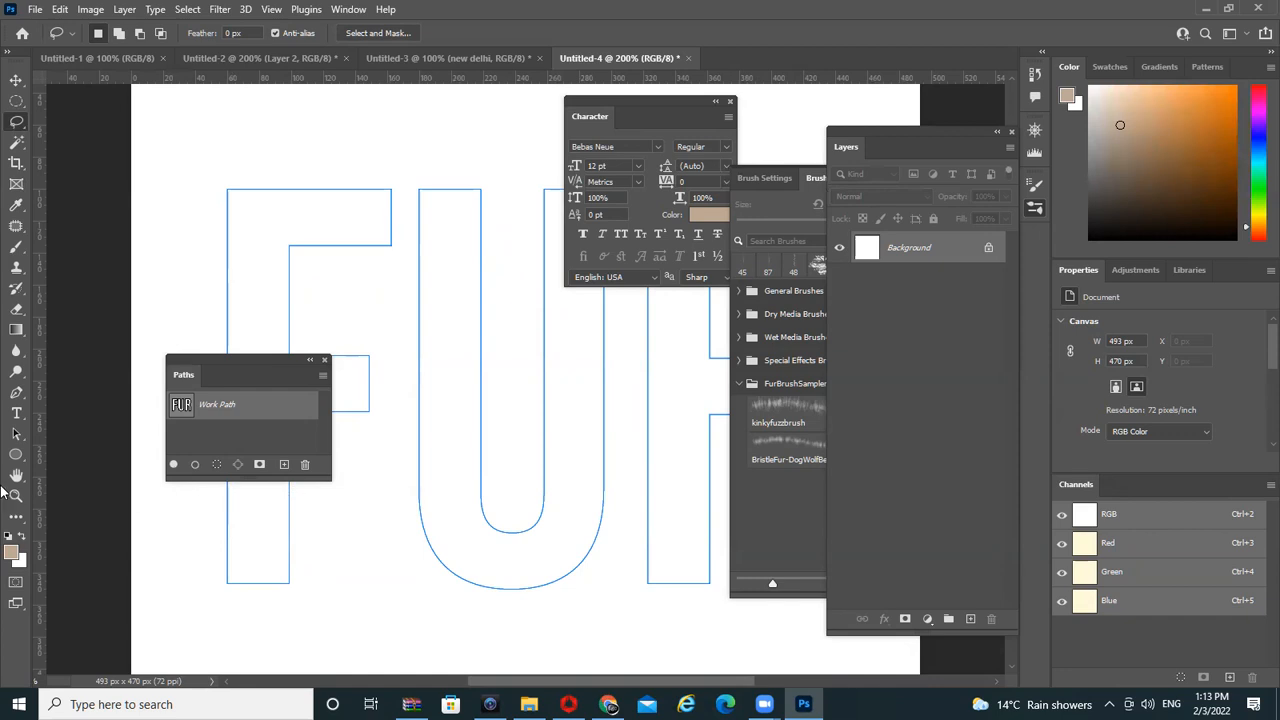
click(15, 456)
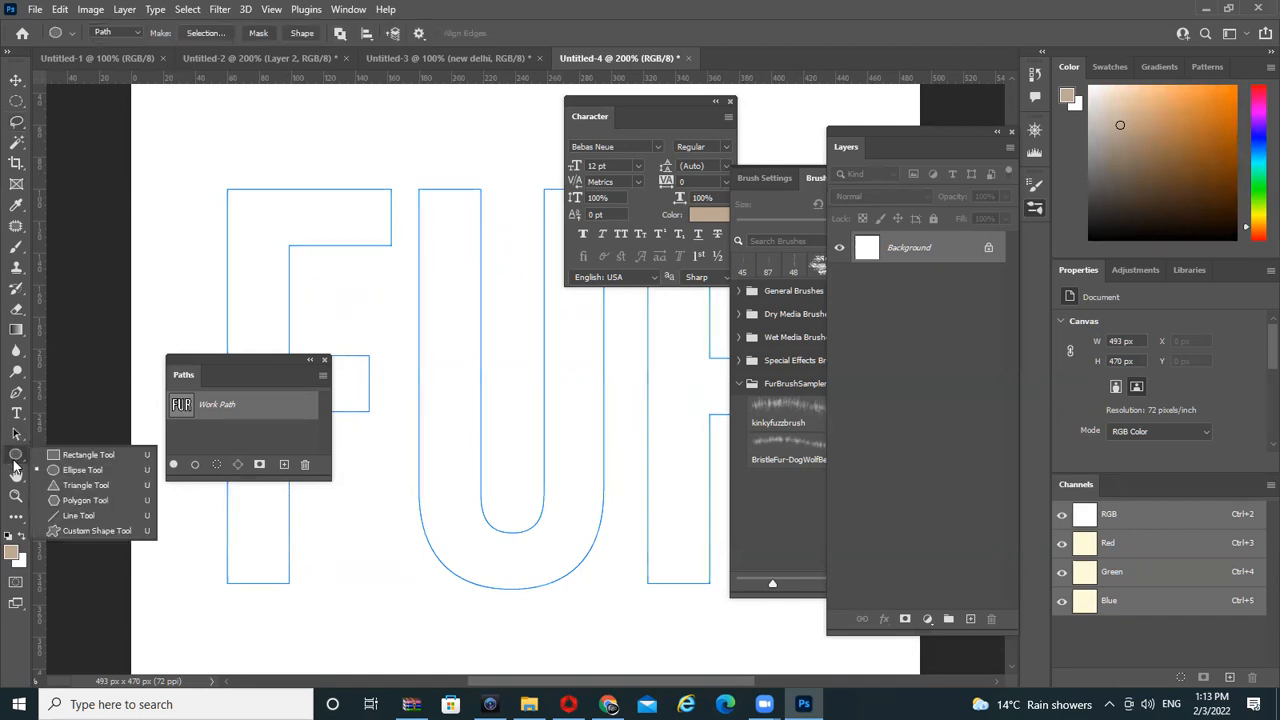
click(15, 438)
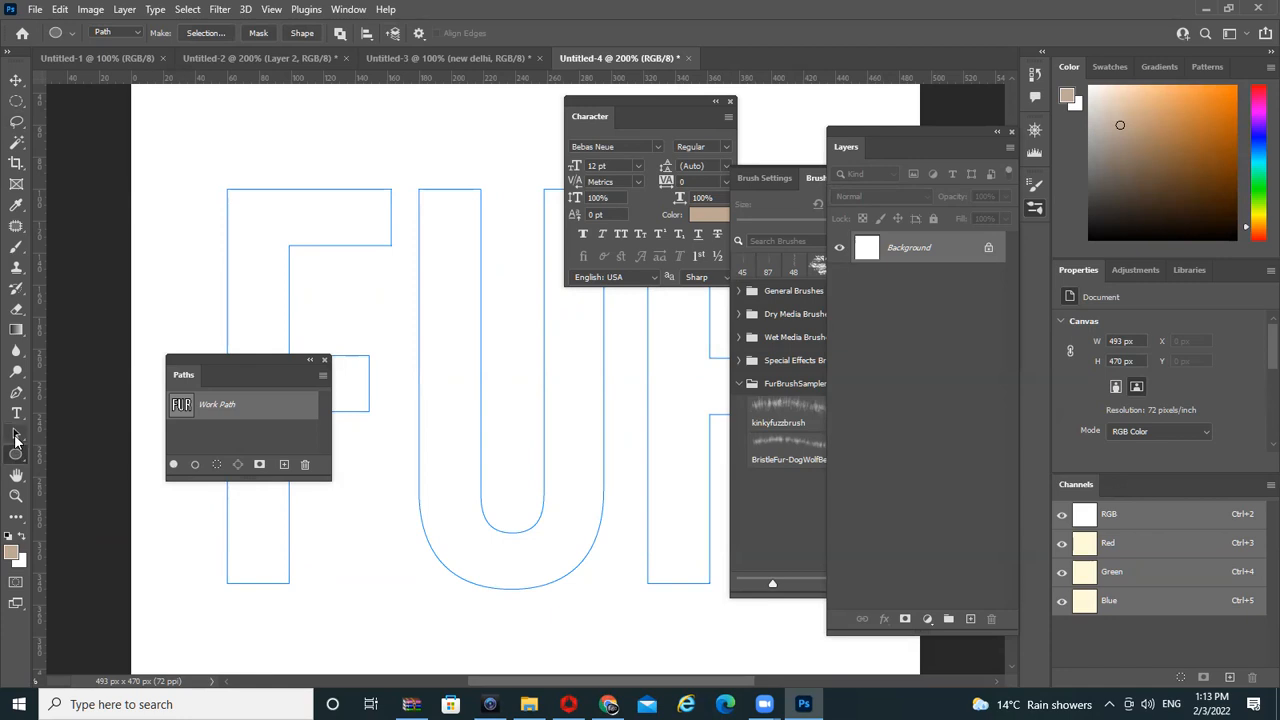
click(15, 392)
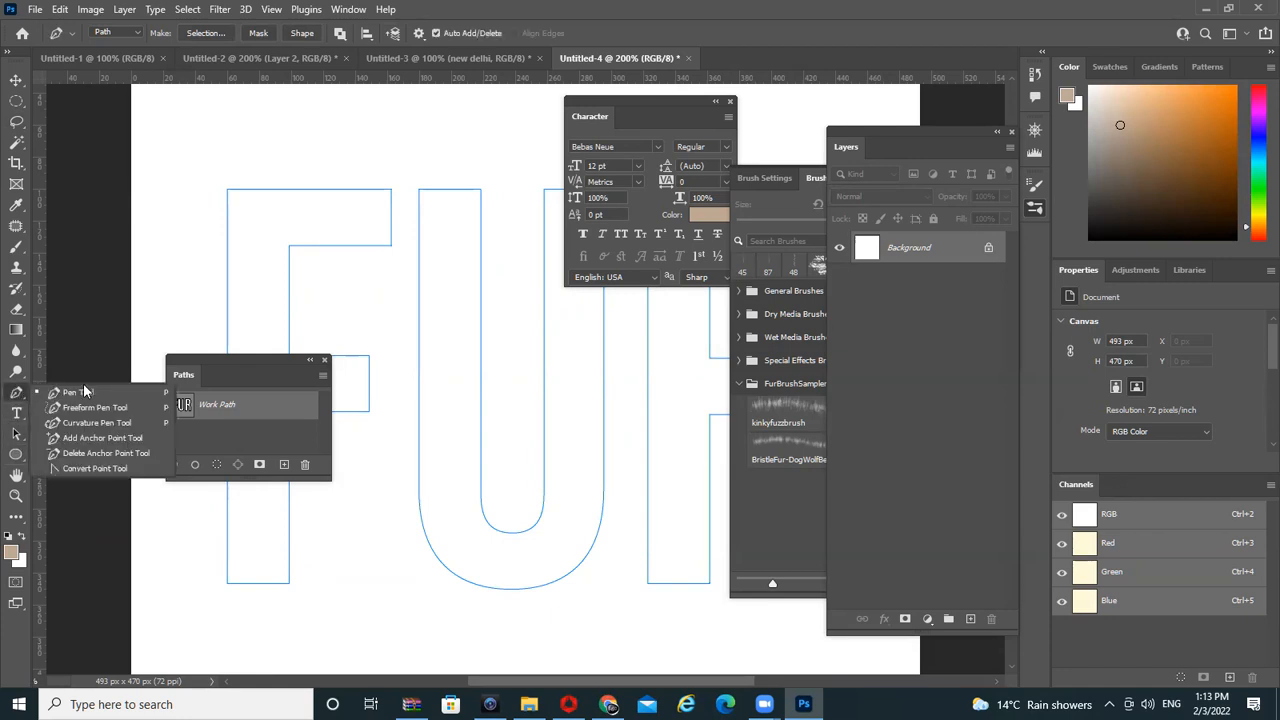
click(12, 399)
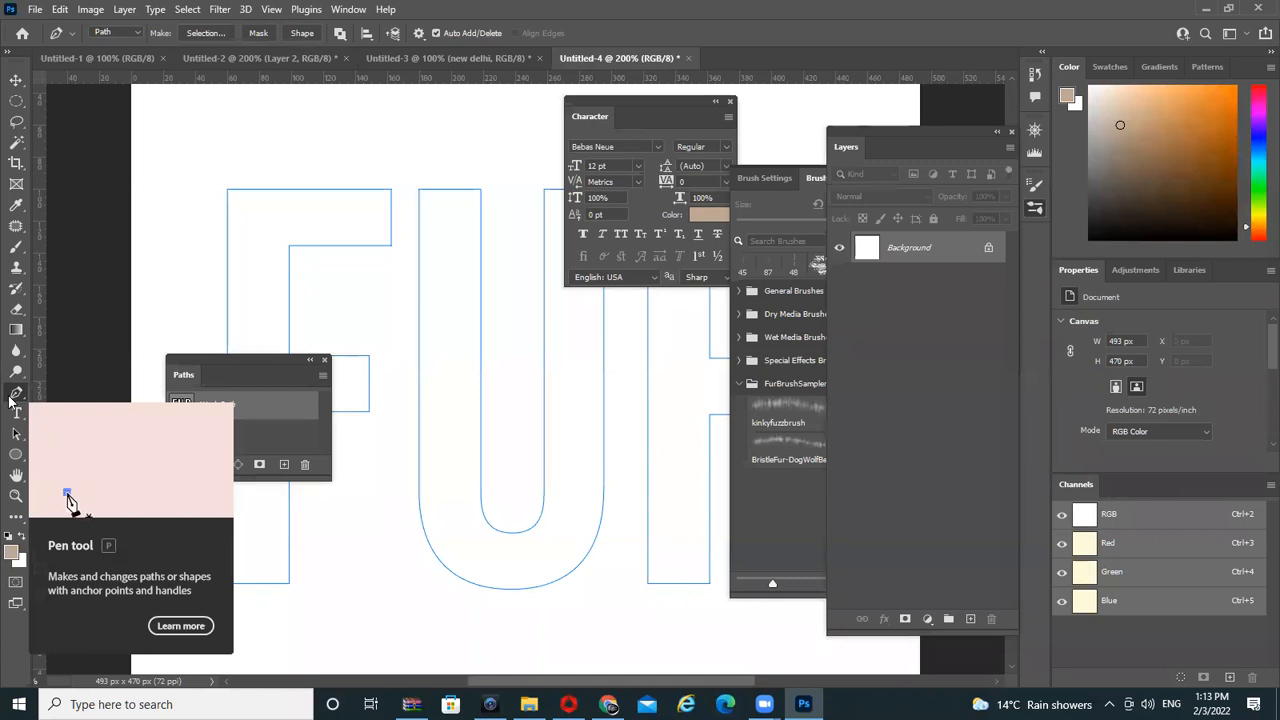
click(16, 164)
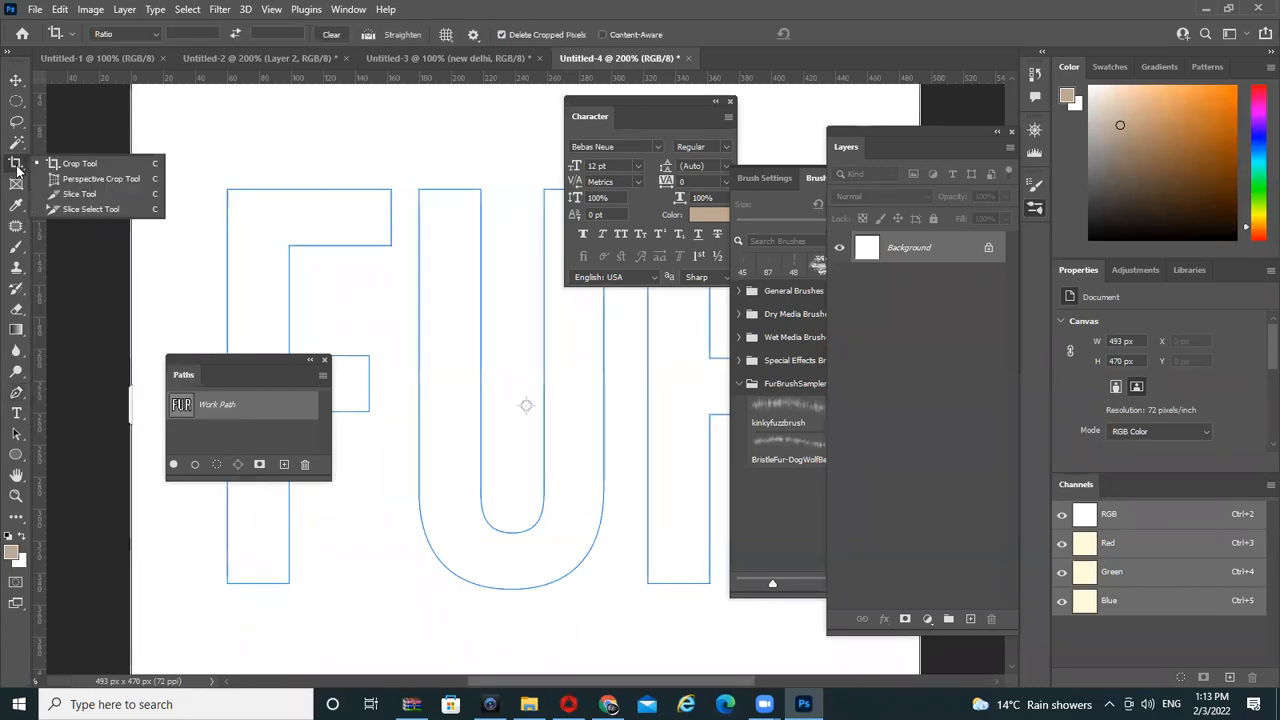
click(130, 165)
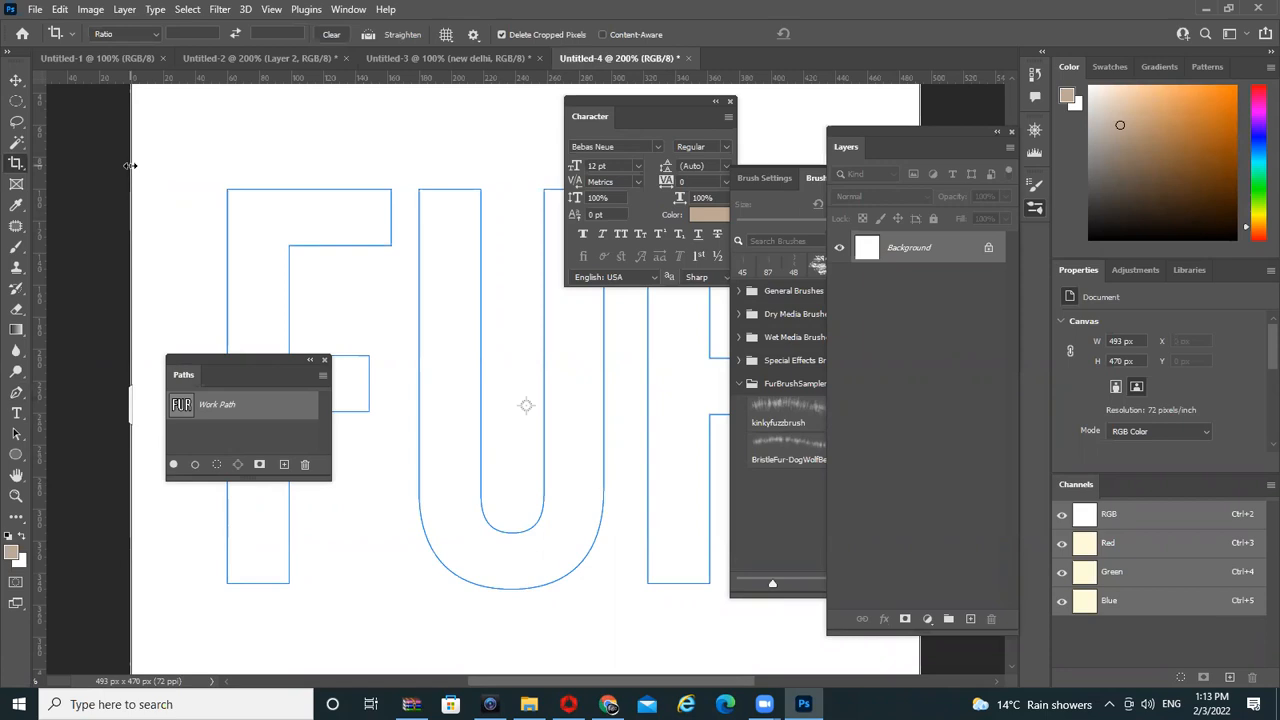
Close the Untitled-4 document without saving its changes
key(ctrl+w)
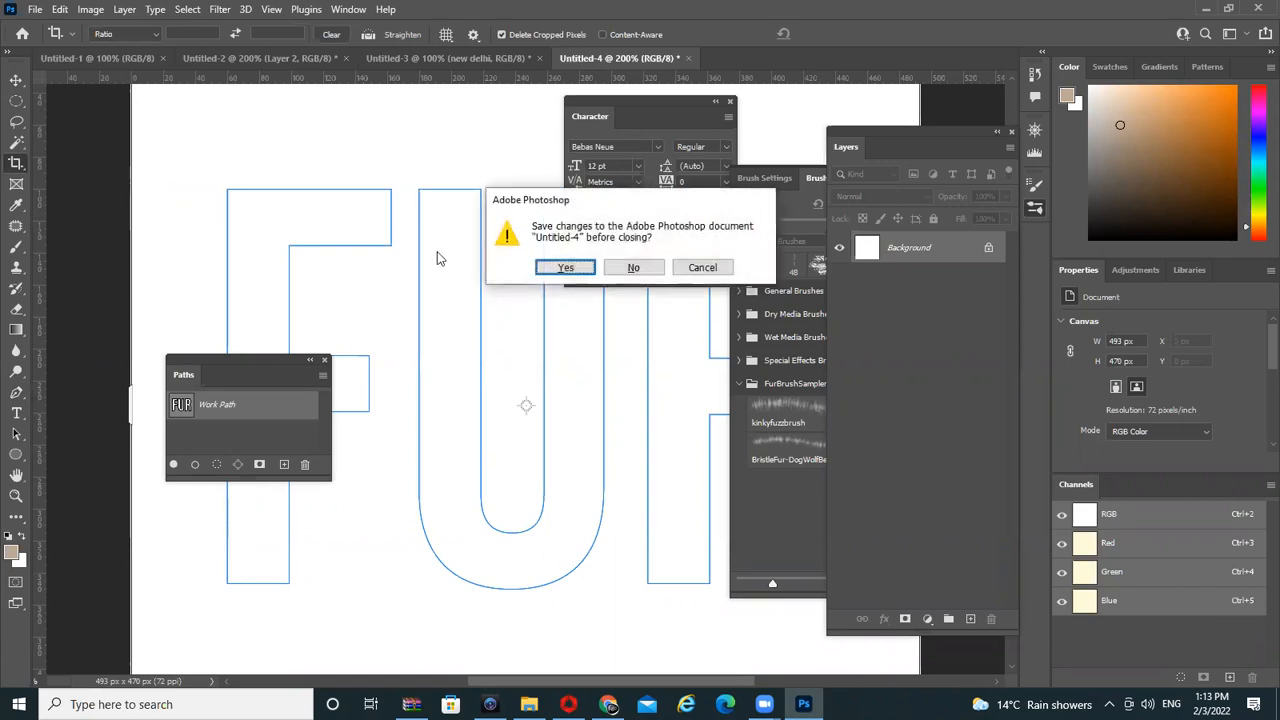
click(629, 266)
click(33, 9)
click(45, 24)
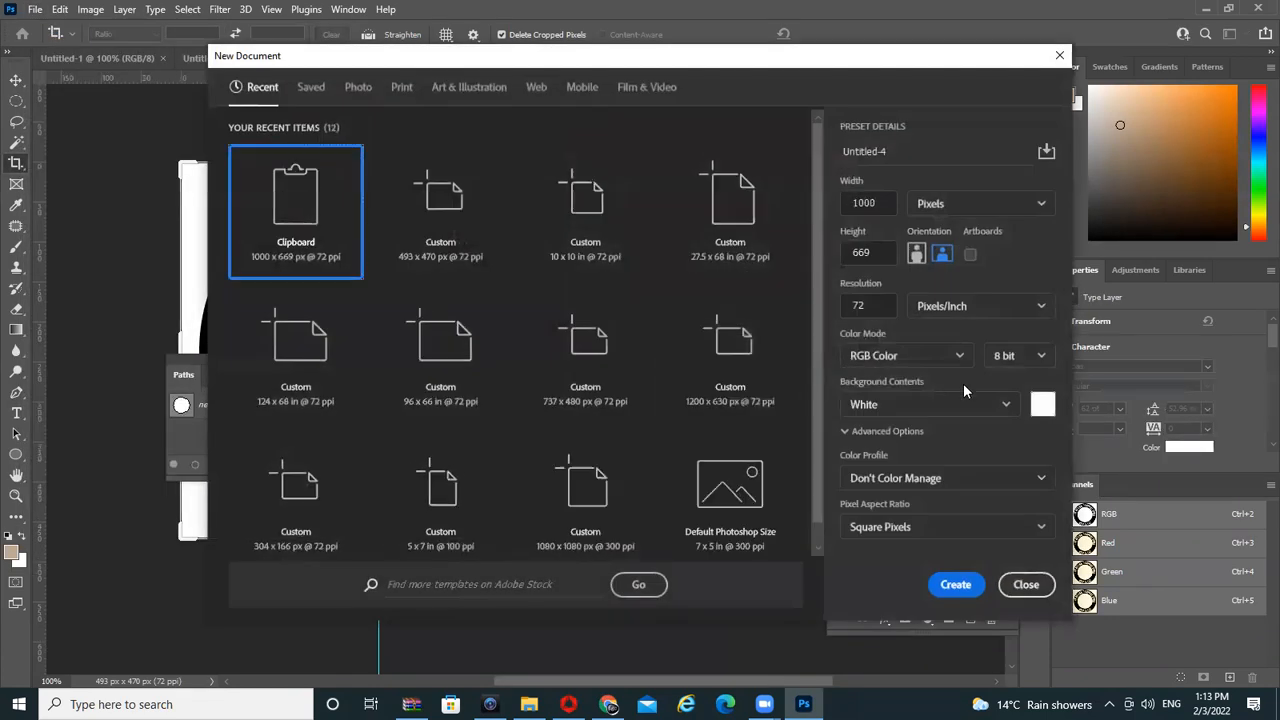
click(954, 586)
key(ctrl+w)
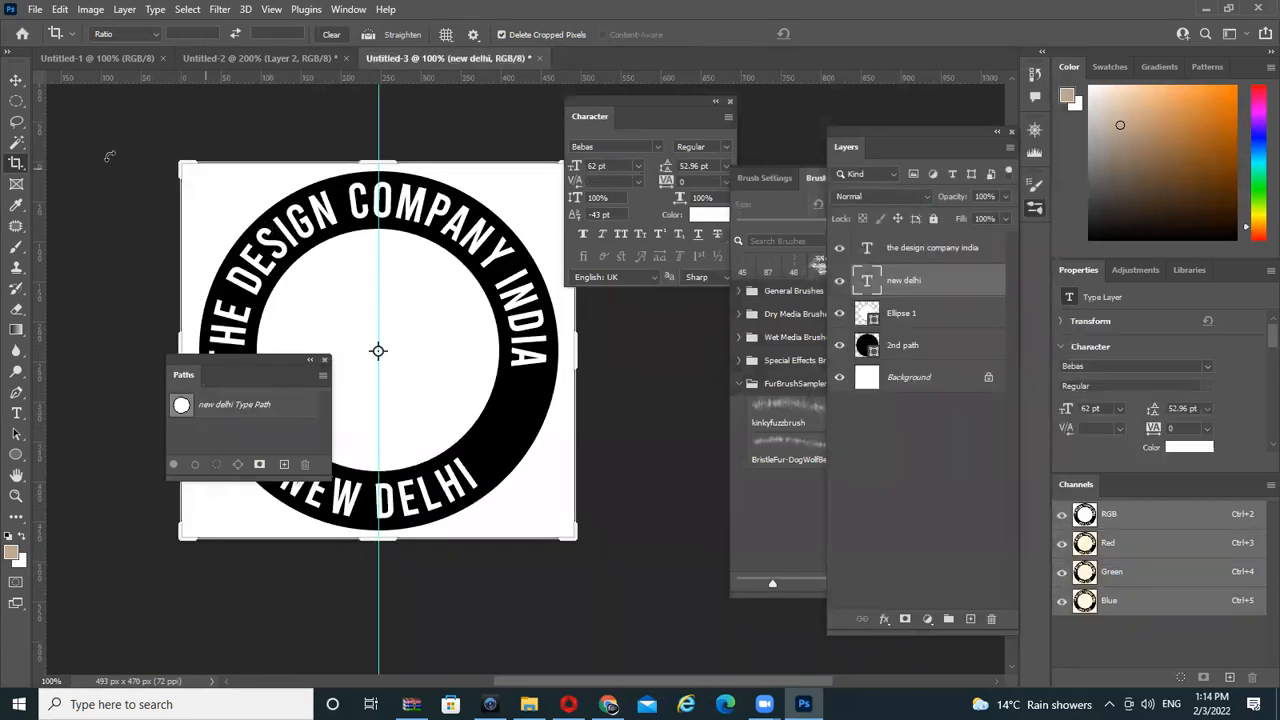
Leave cropping mode, switch to Chrome and look through the Google image results for fur
click(16, 80)
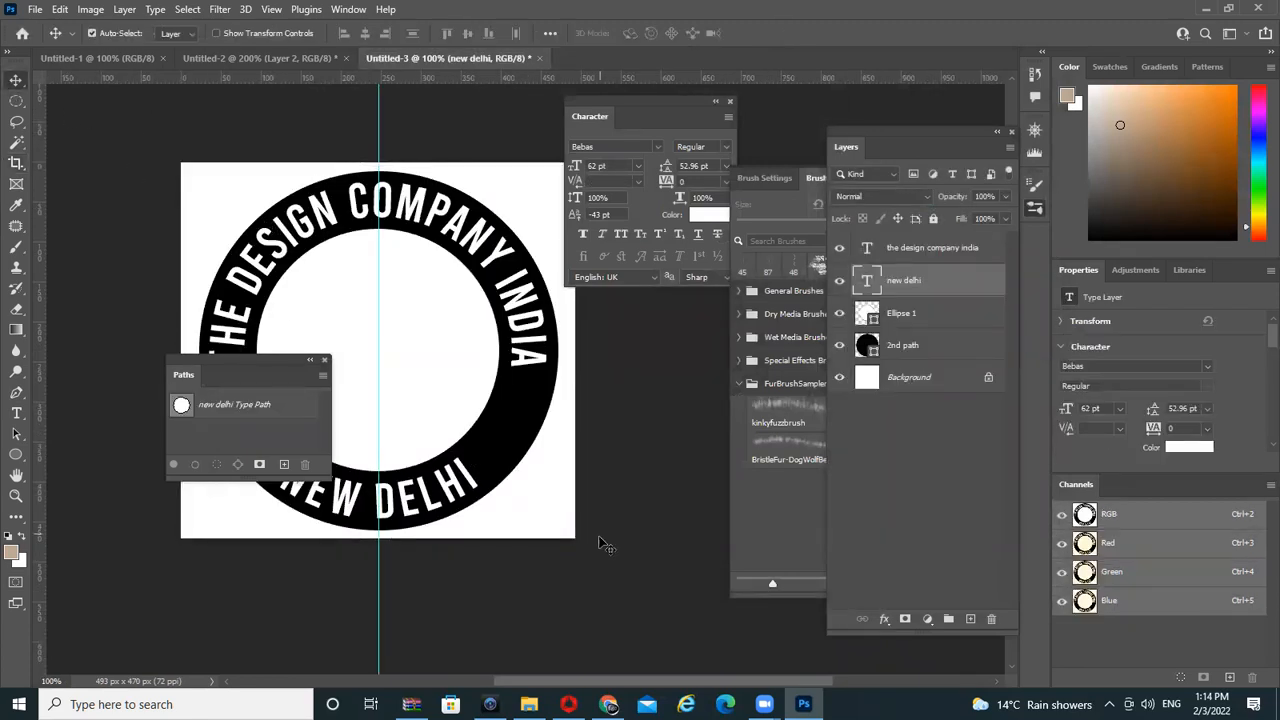
click(608, 704)
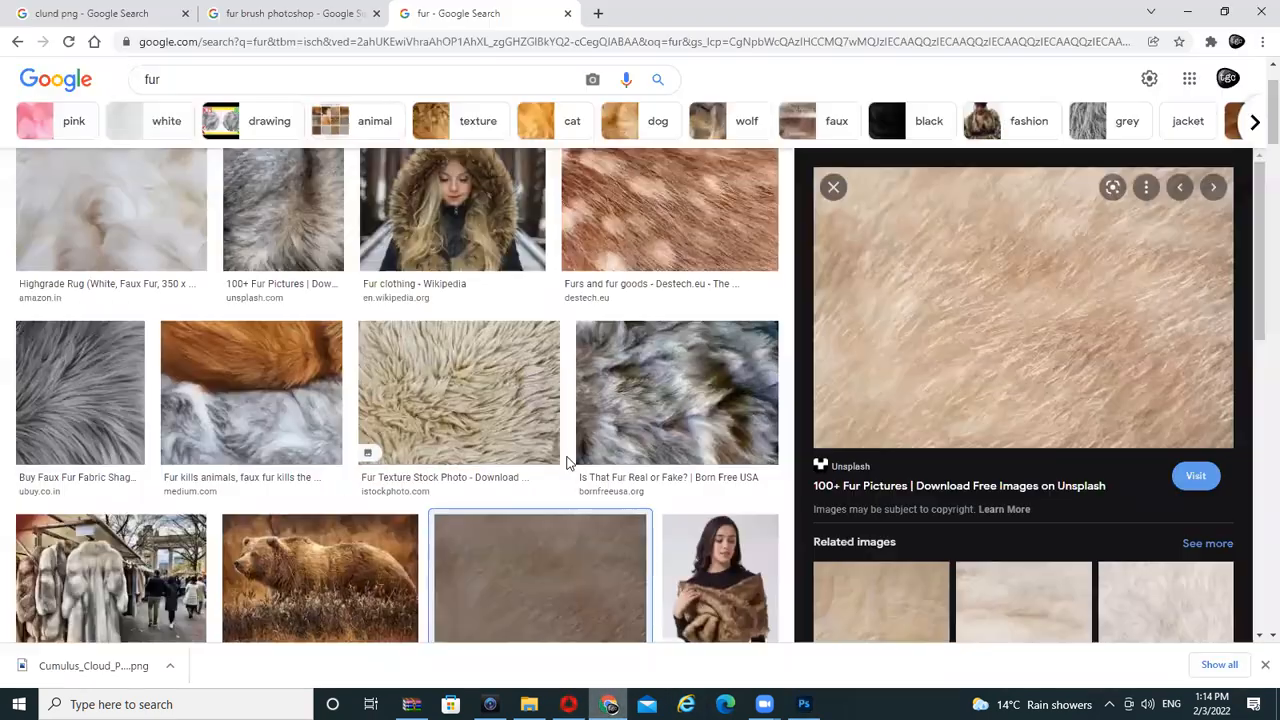
scroll(500, 382, down, 5)
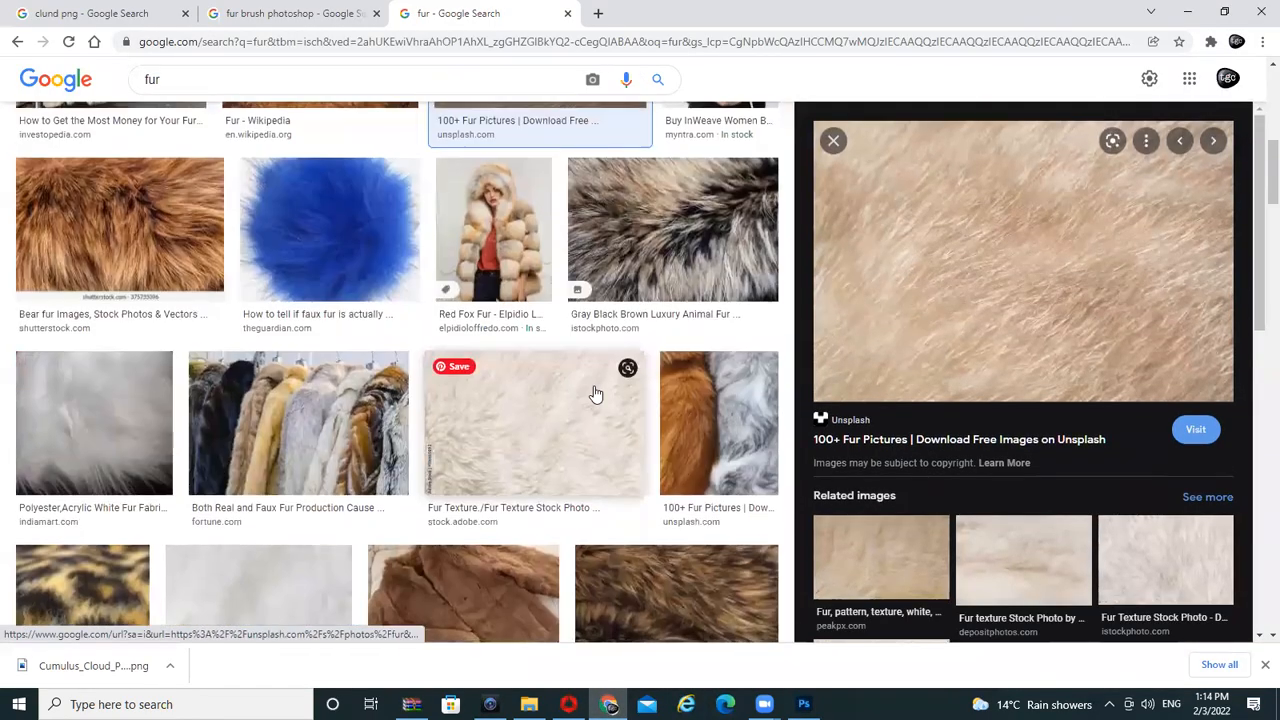
scroll(595, 393, down, 9)
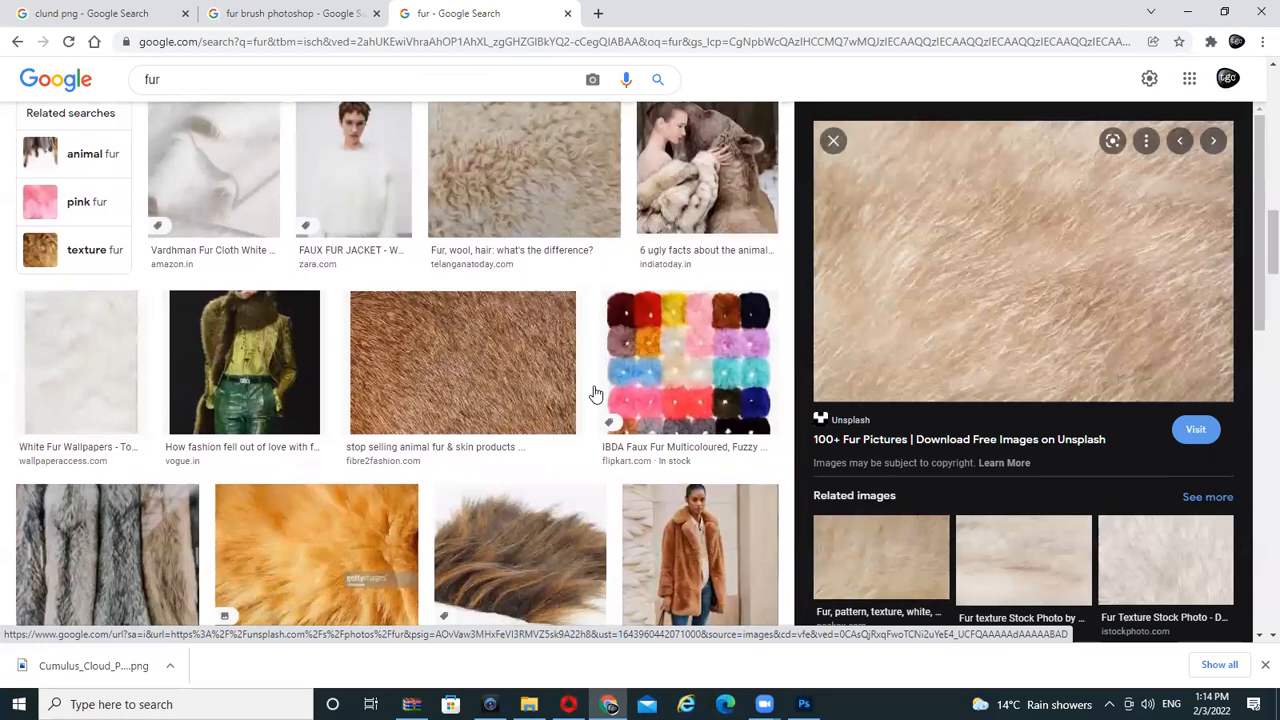
scroll(595, 393, down, 4)
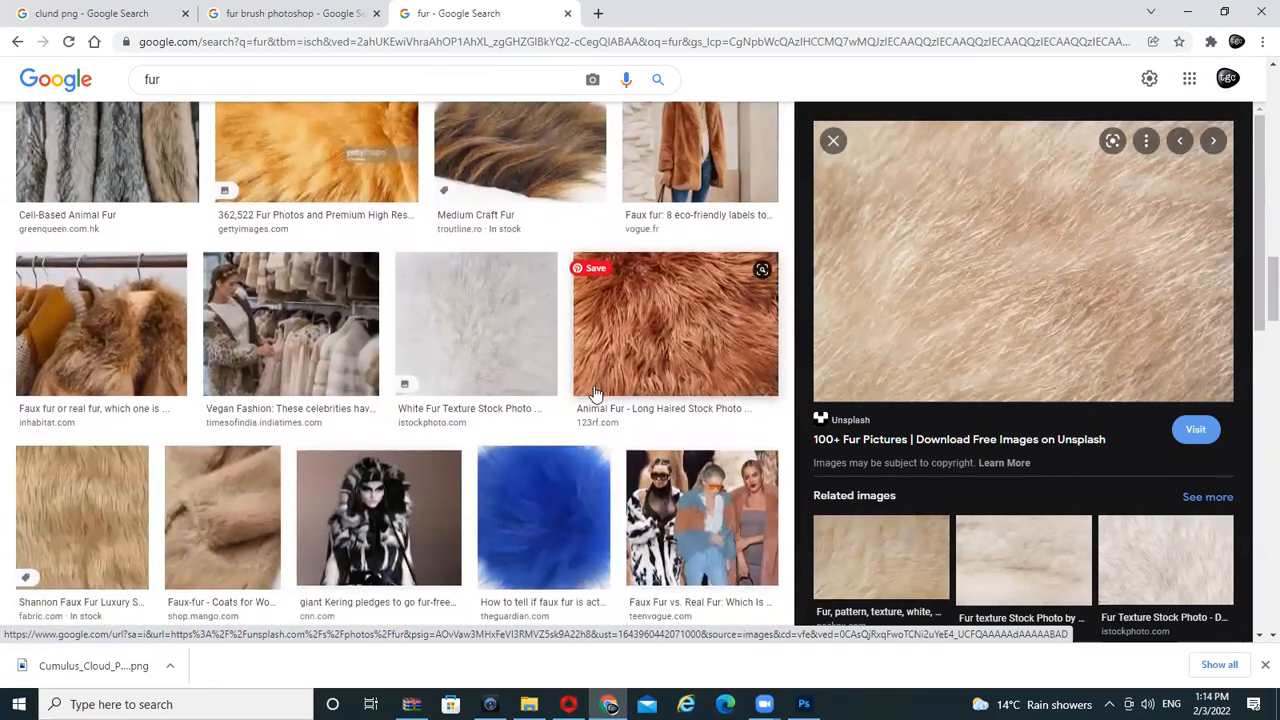
scroll(595, 393, down, 6)
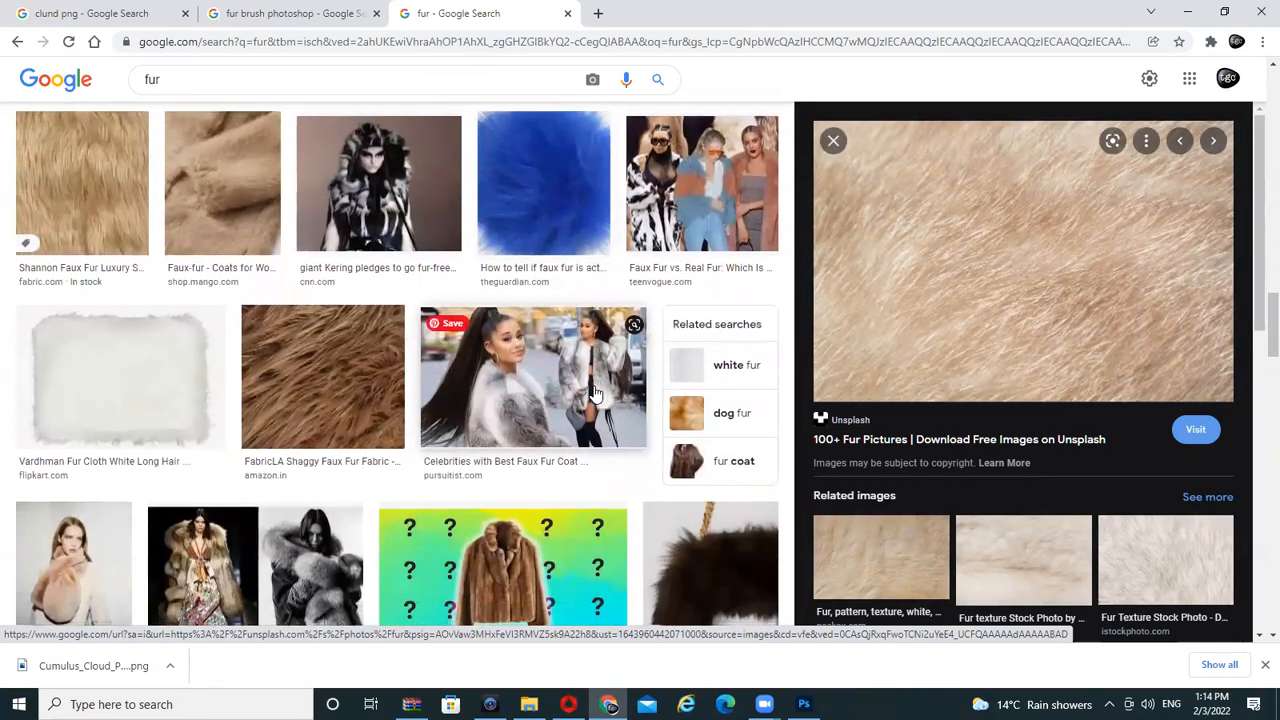
scroll(595, 393, down, 7)
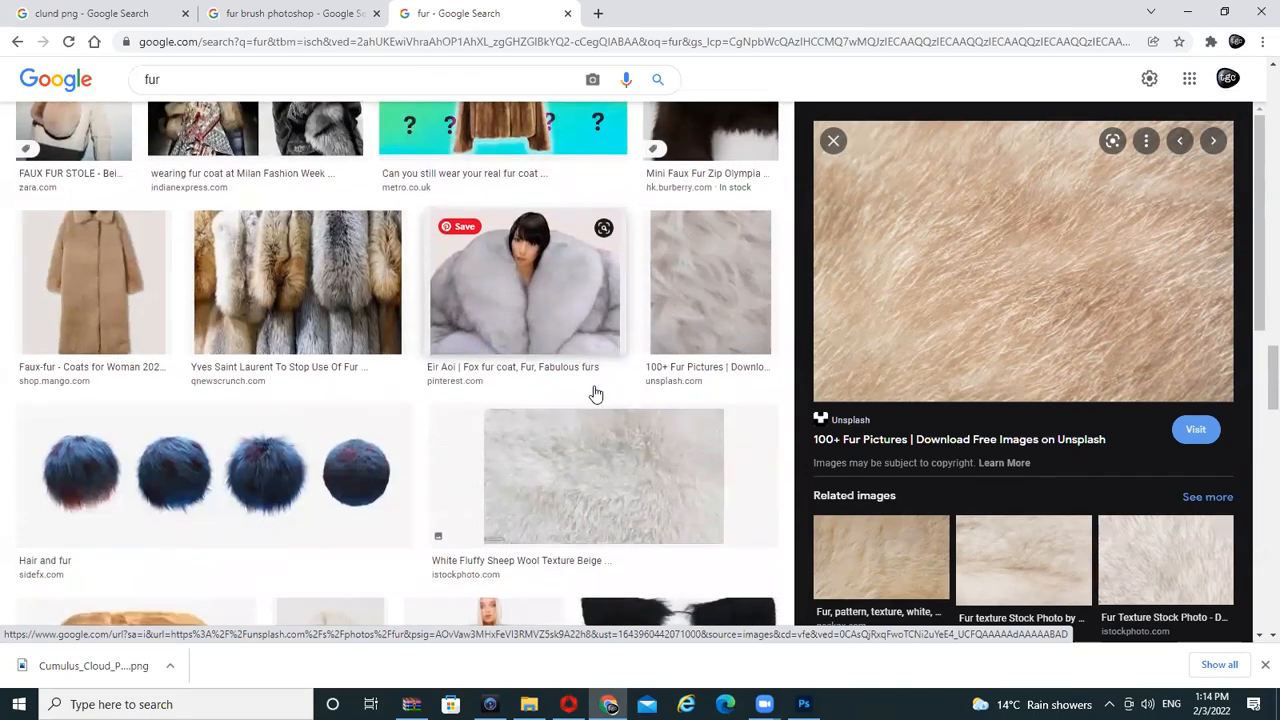
scroll(595, 393, down, 5)
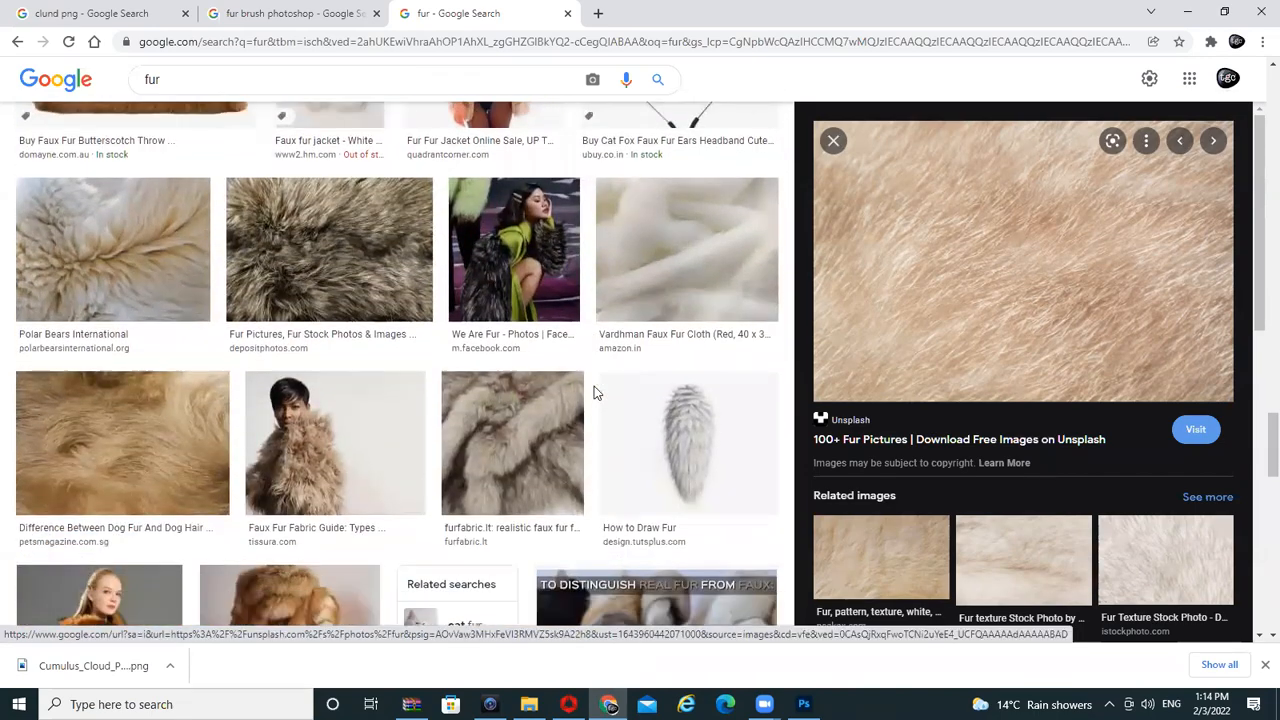
scroll(594, 386, down, 1)
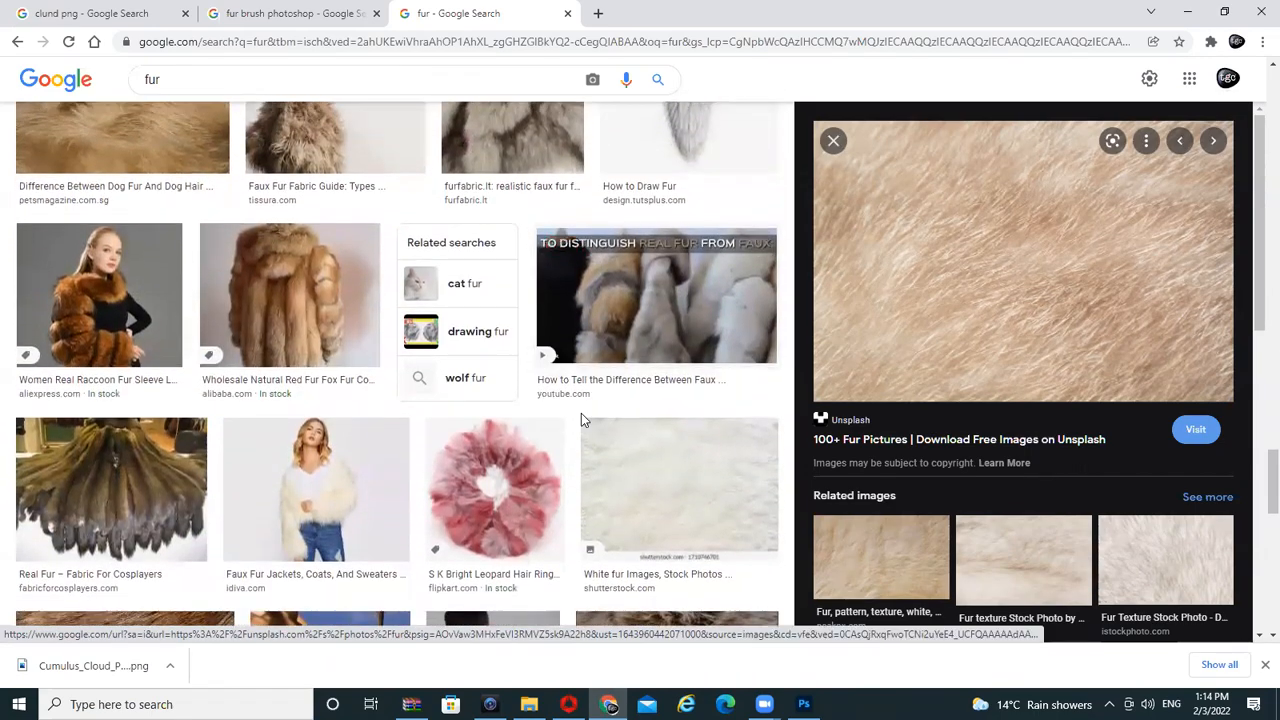
scroll(581, 413, down, 5)
scroll(581, 415, up, 20)
Replace the fur image search with a search for "portrait"
double_click(155, 91)
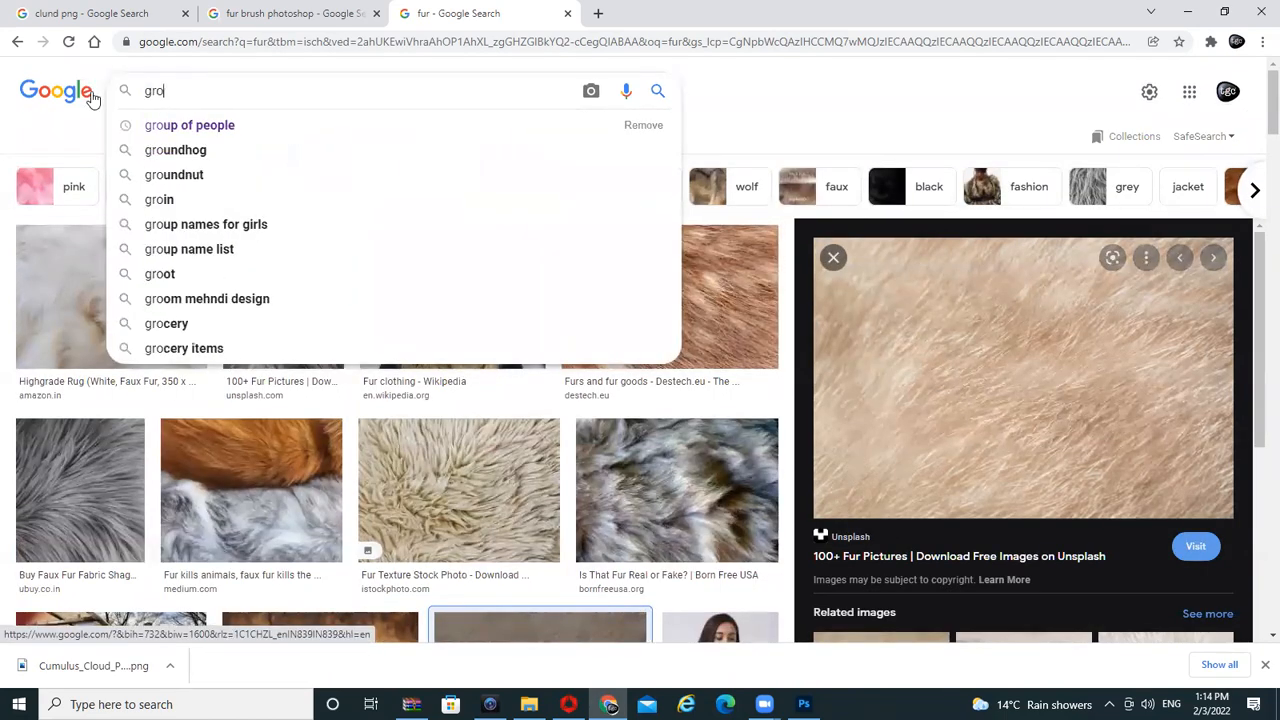
key(BackSpace)
key(BackSpace)
key(BackSpace)
text(portrait)
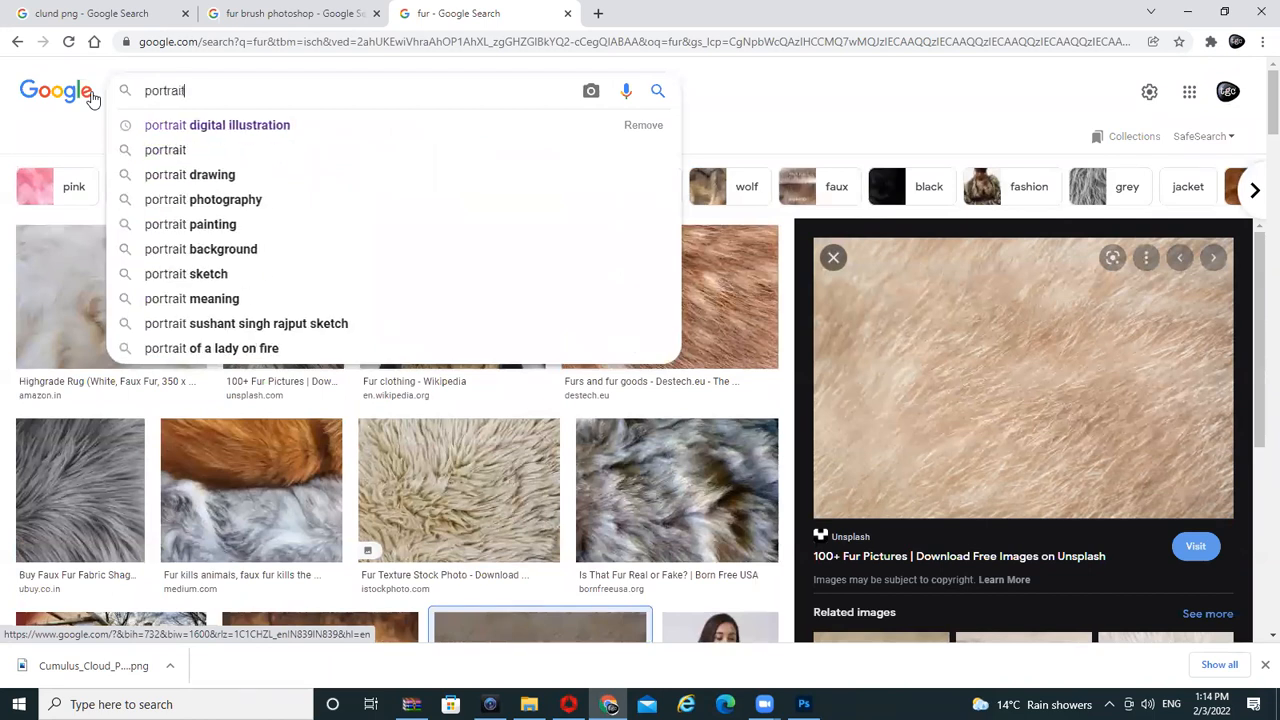
key(Return)
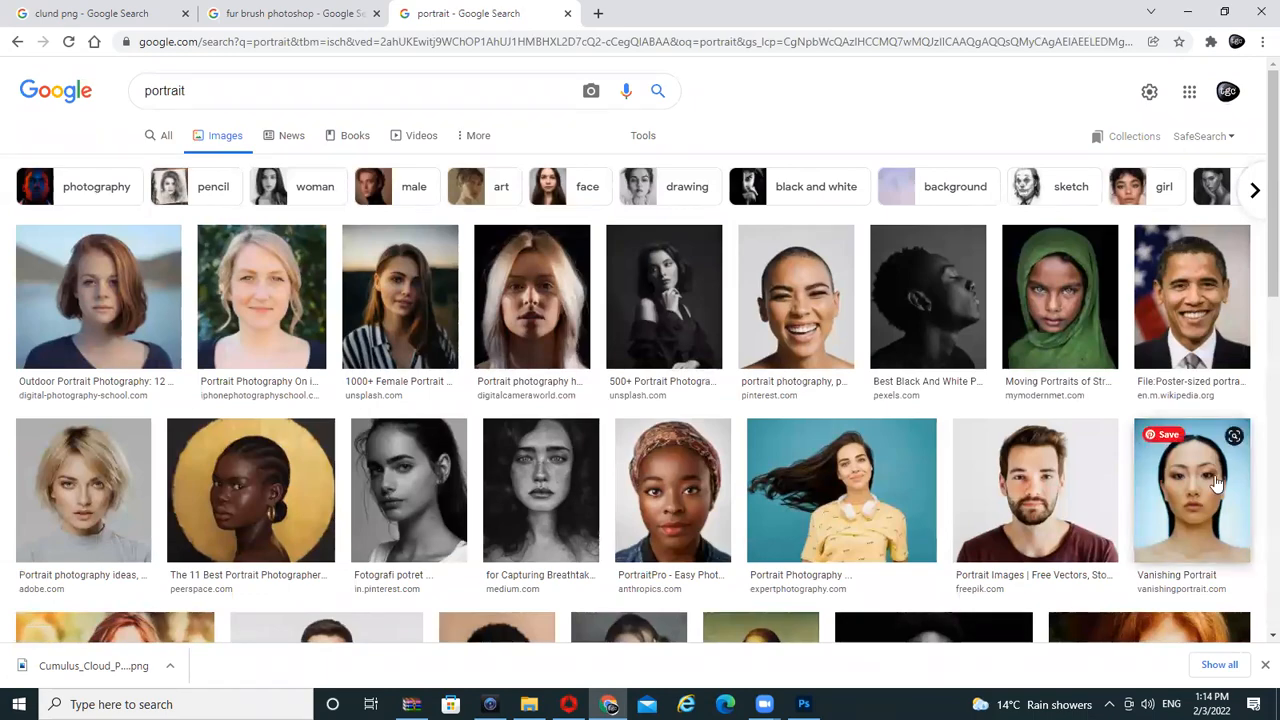
Find the TechRadar portrait of the woman in a dark fur-collared coat and copy its full preview image
scroll(1216, 483, down, 2)
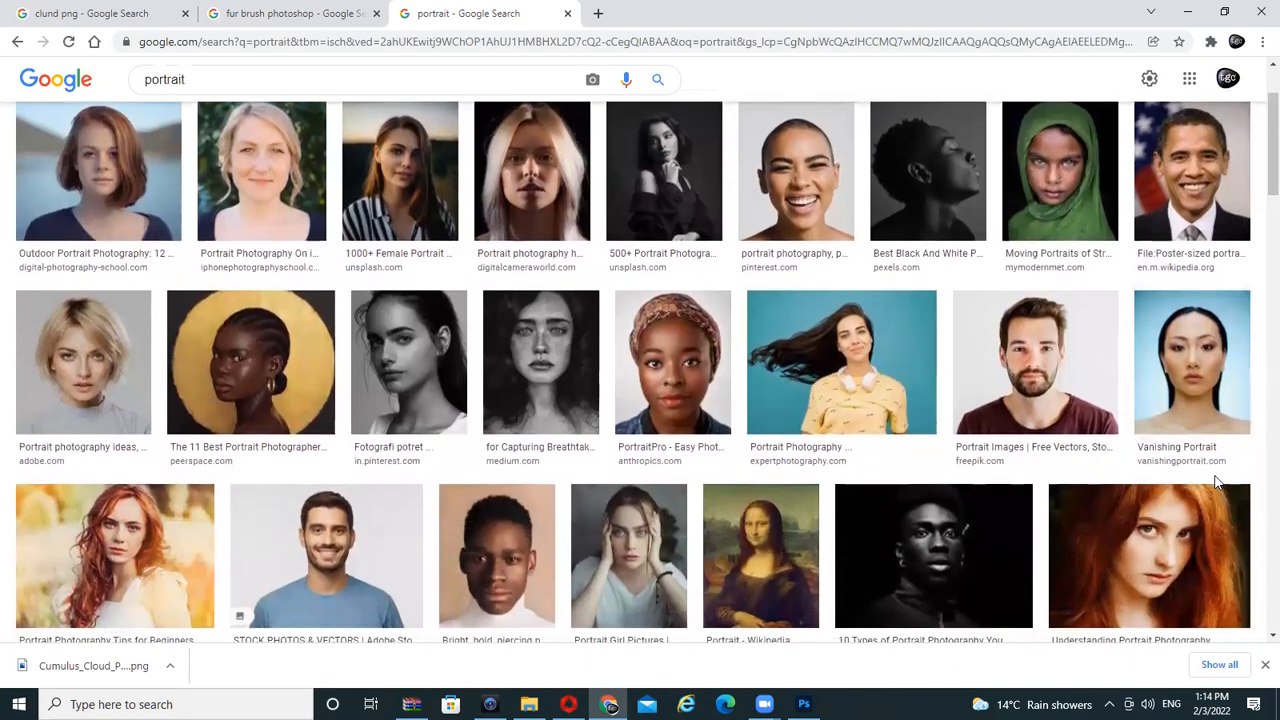
scroll(1216, 483, down, 2)
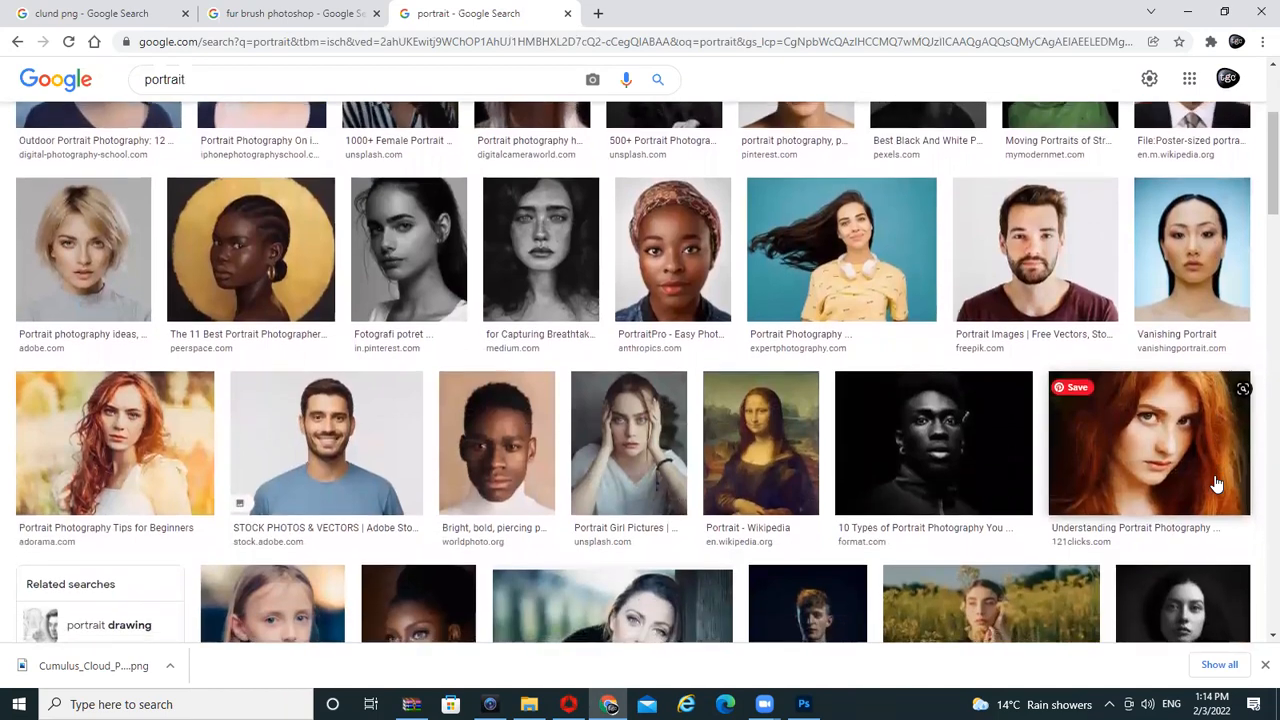
scroll(1216, 483, down, 2)
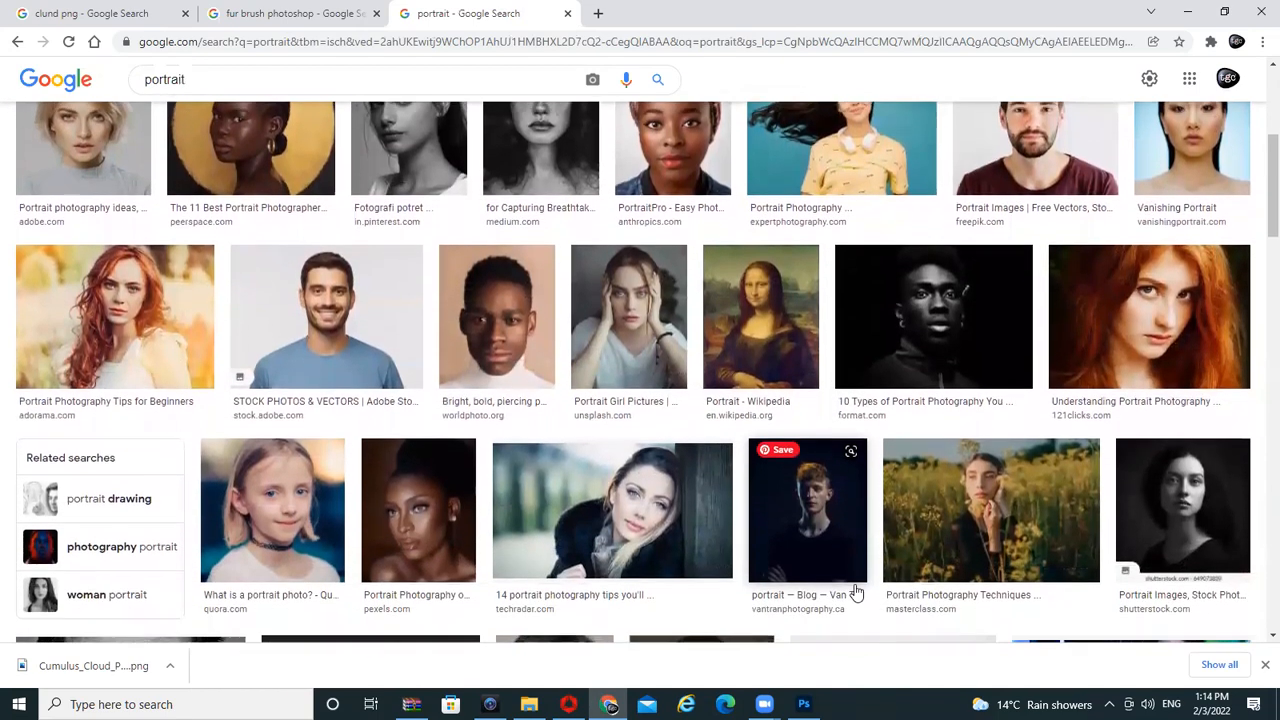
click(718, 527)
right_click(993, 257)
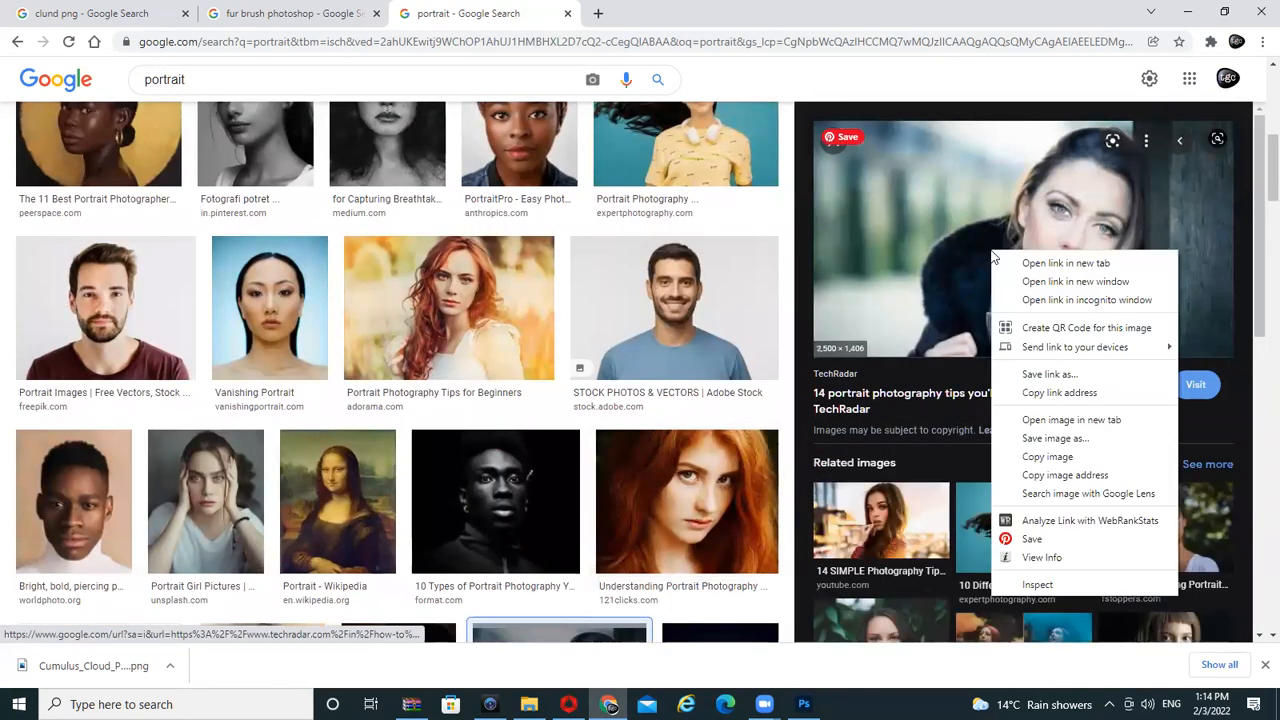
click(1047, 456)
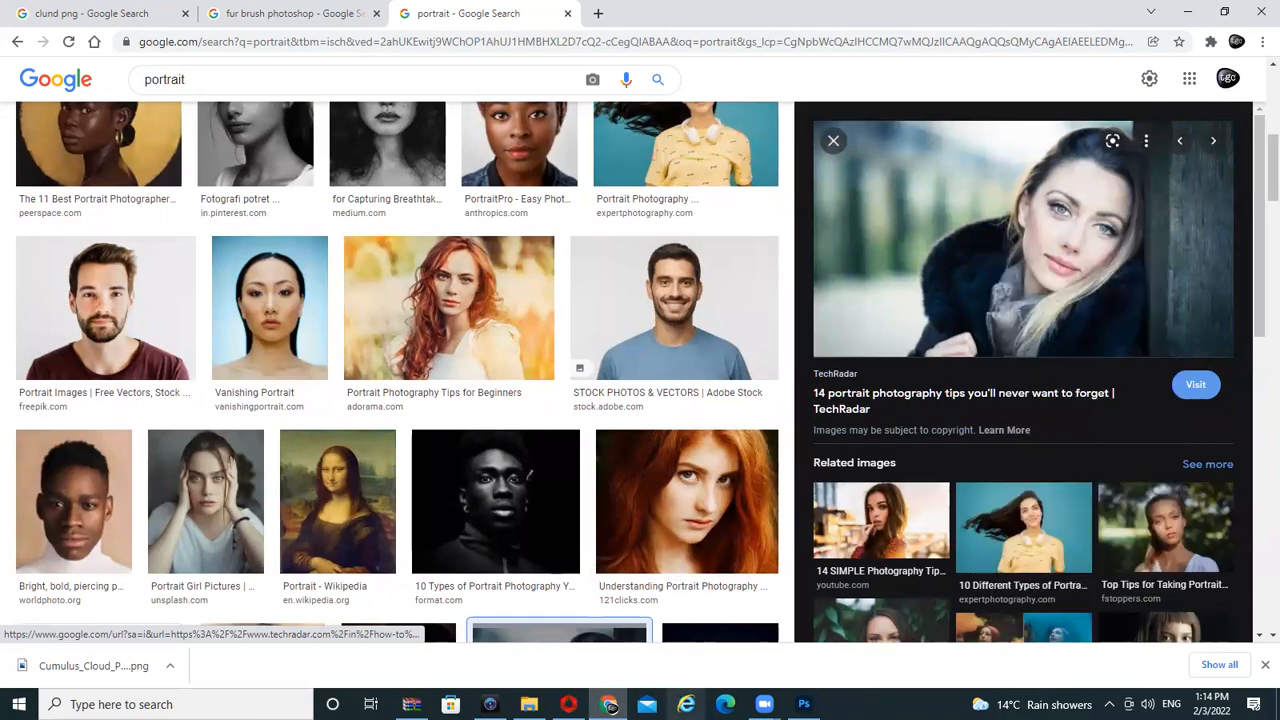
Switch to Photoshop, create a 2500 x 1406 px document from the clipboard size and paste the portrait into it
click(803, 700)
key(ctrl+n)
key(Return)
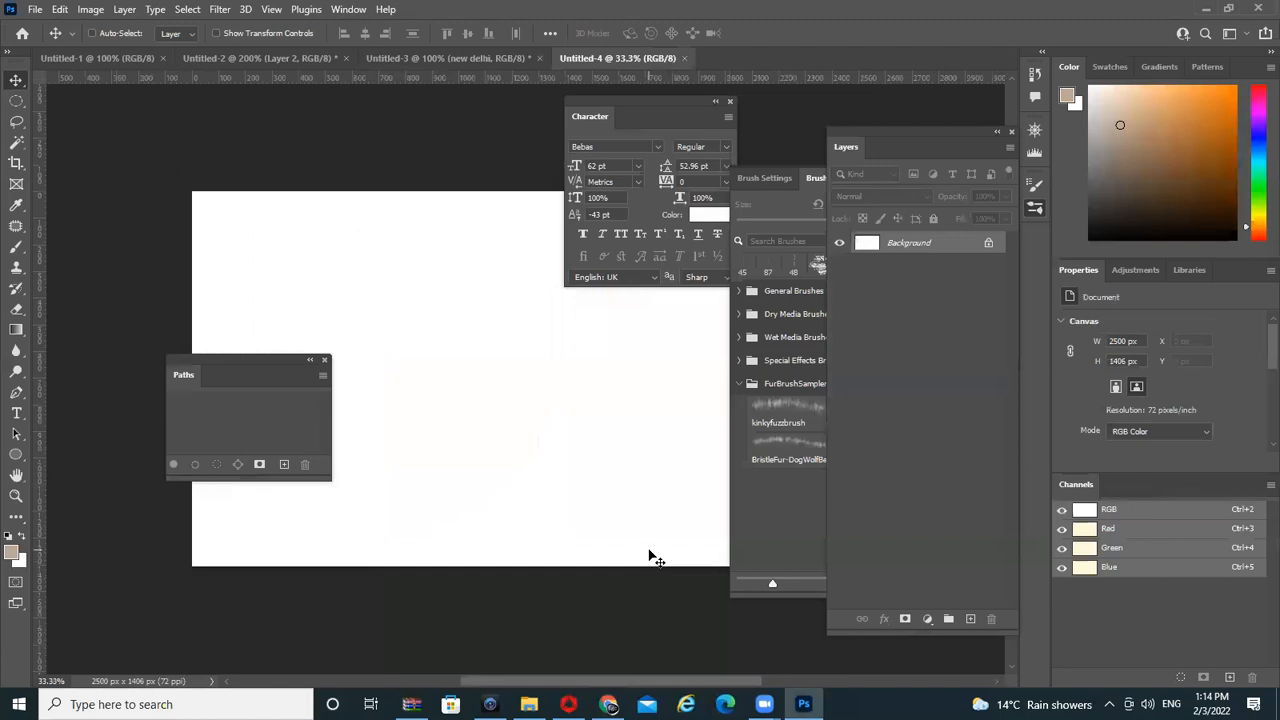
key(ctrl+v)
key(Tab)
key(Tab)
key(Tab)
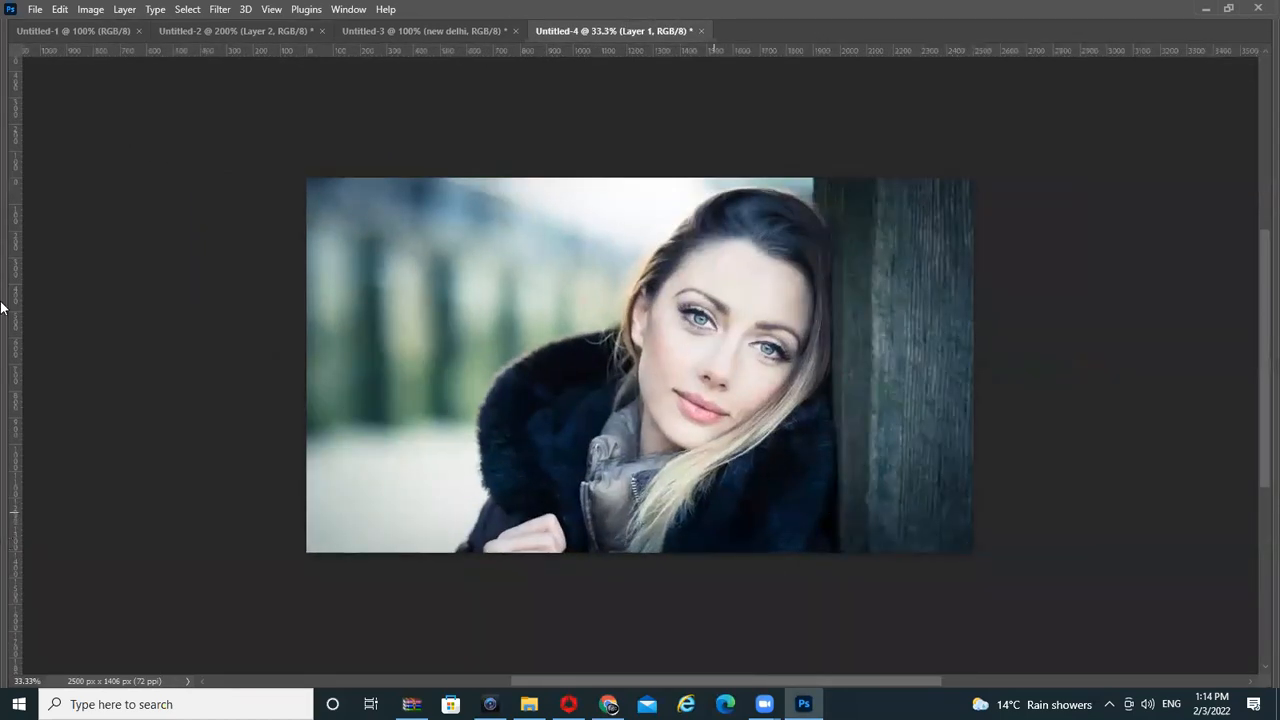
Try cropping the portrait from both sides to a width of about 1266 px, and undo the crop
key(Tab)
key(c)
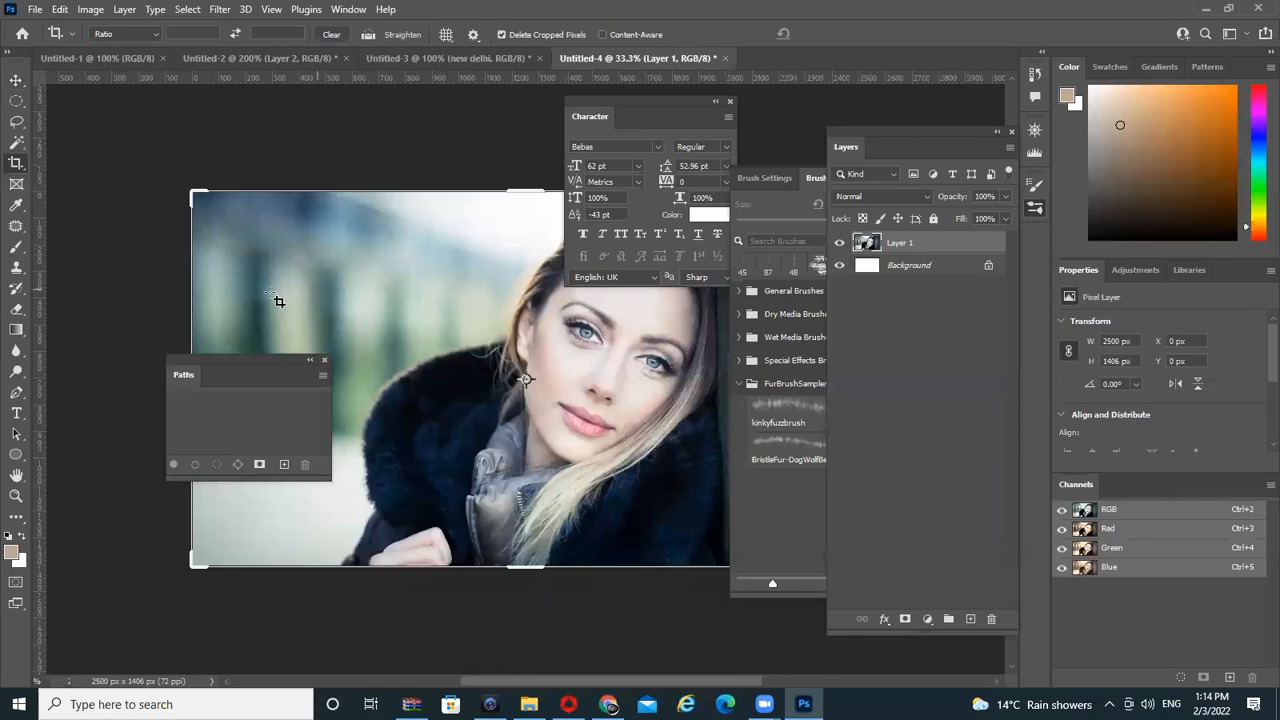
key(Tab)
drag(311, 361, 423, 371)
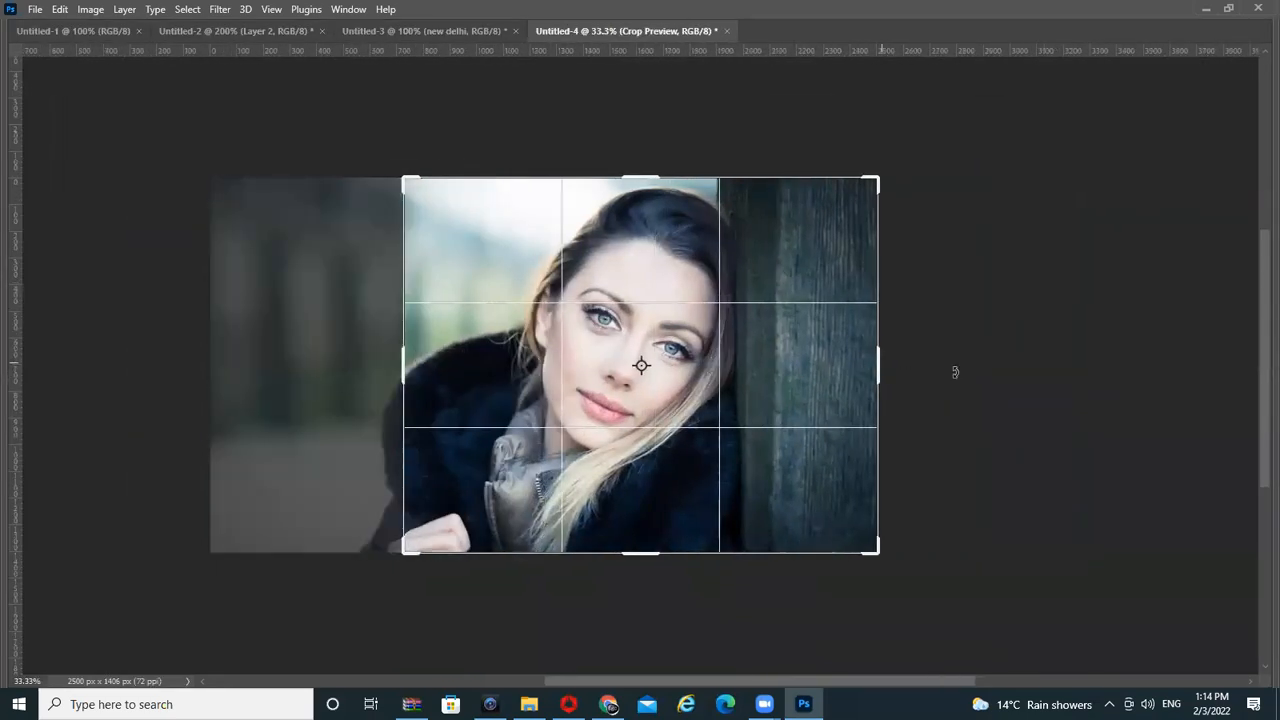
drag(881, 366, 810, 367)
key(Return)
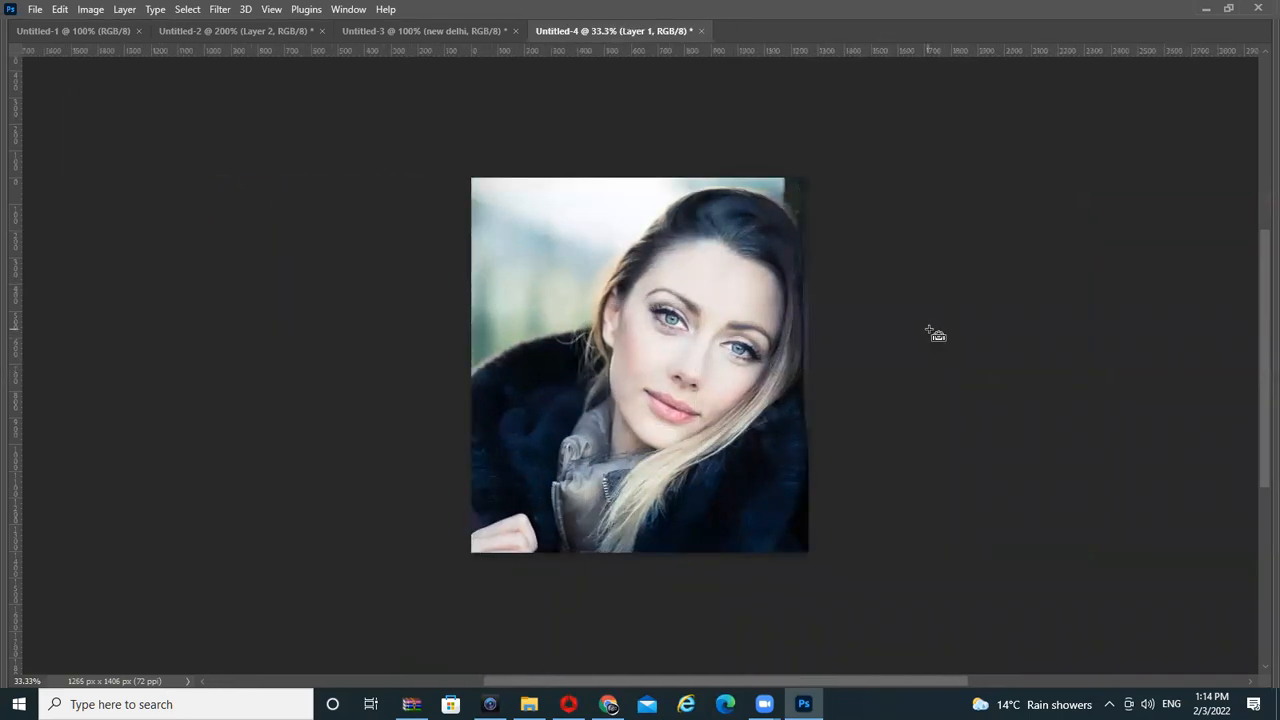
key(ctrl+z)
key(Tab)
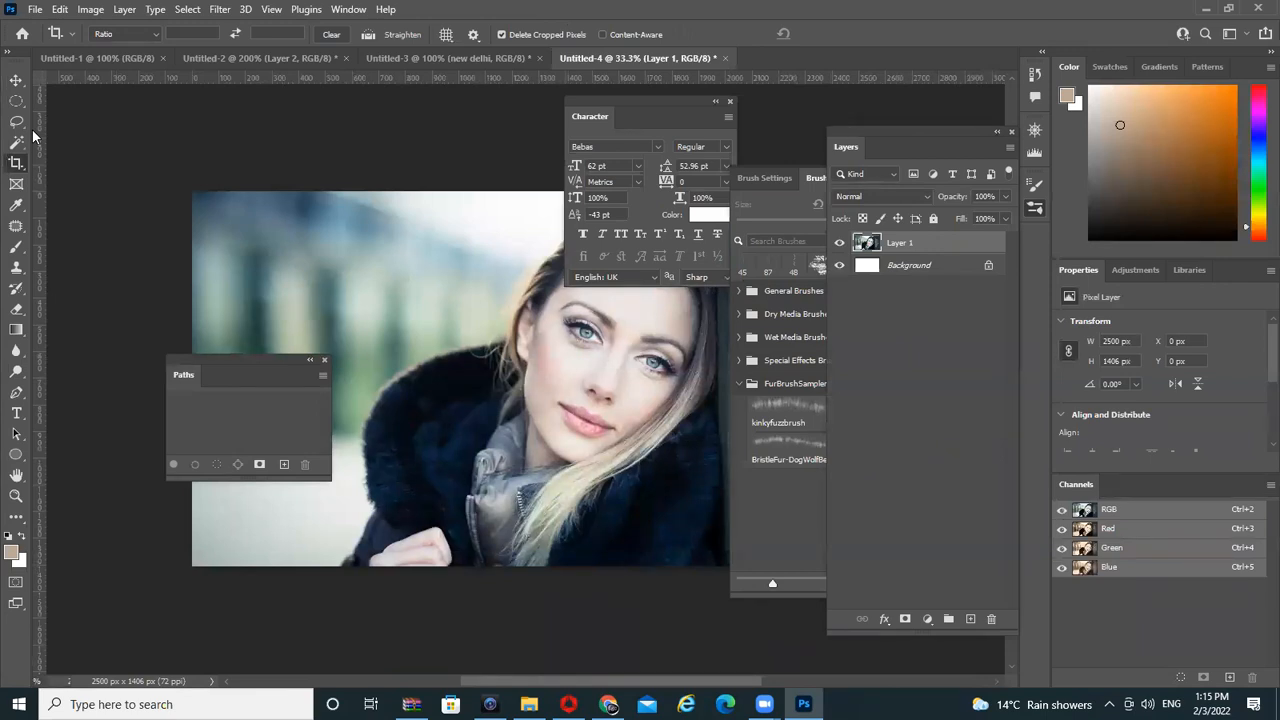
Create another new document of 2500 x 1406 px at 72 ppi with a white background
key(Tab)
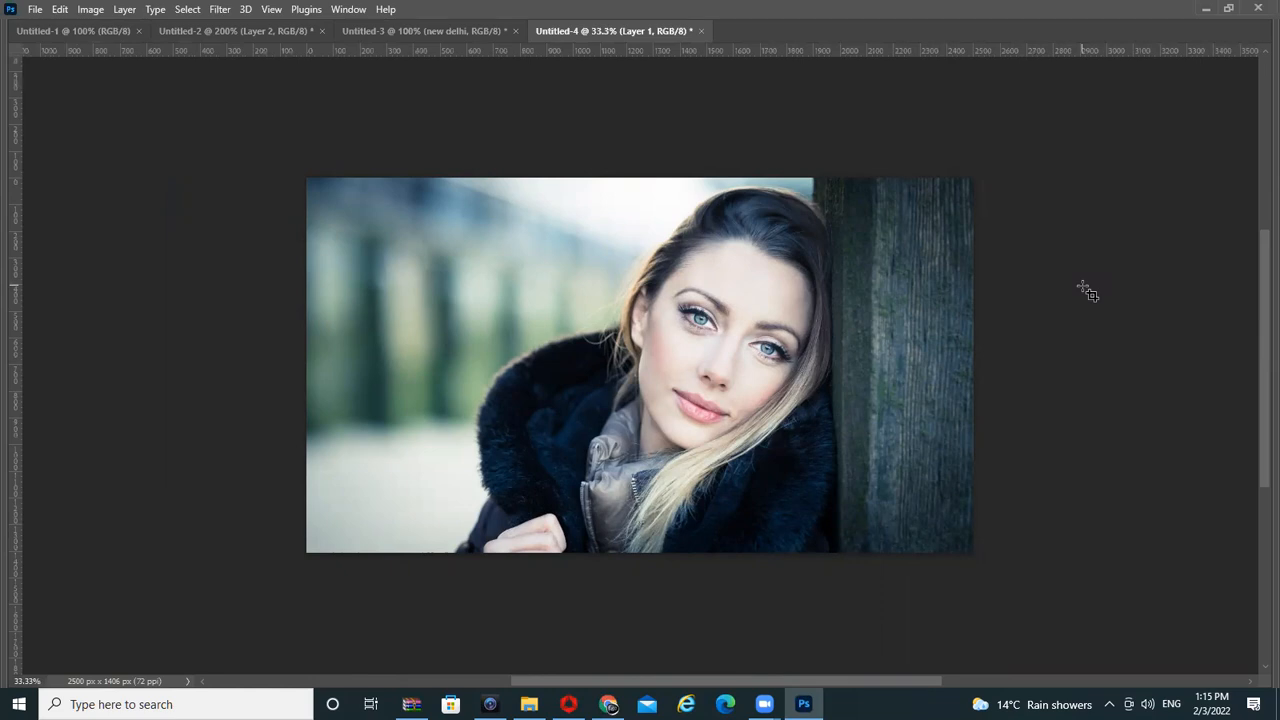
click(34, 10)
click(39, 28)
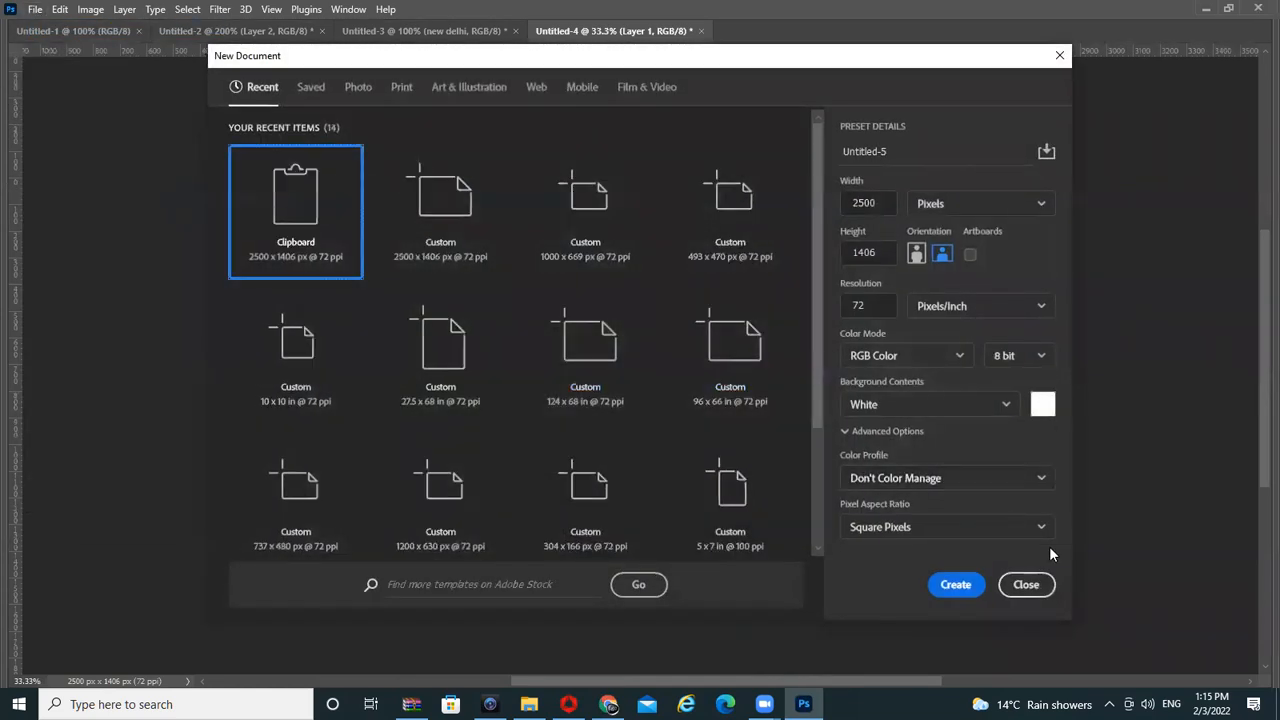
click(956, 590)
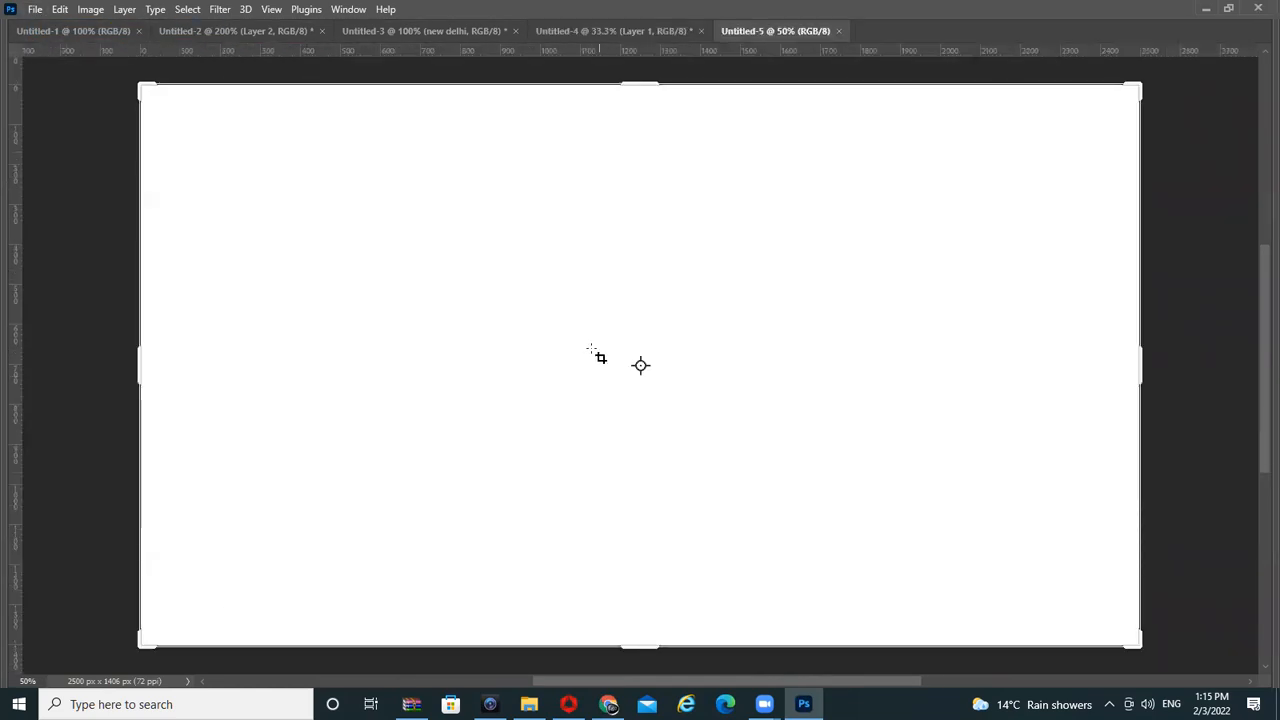
Add a text layer reading "investors summit 2022" in the lower part of the canvas
key(Tab)
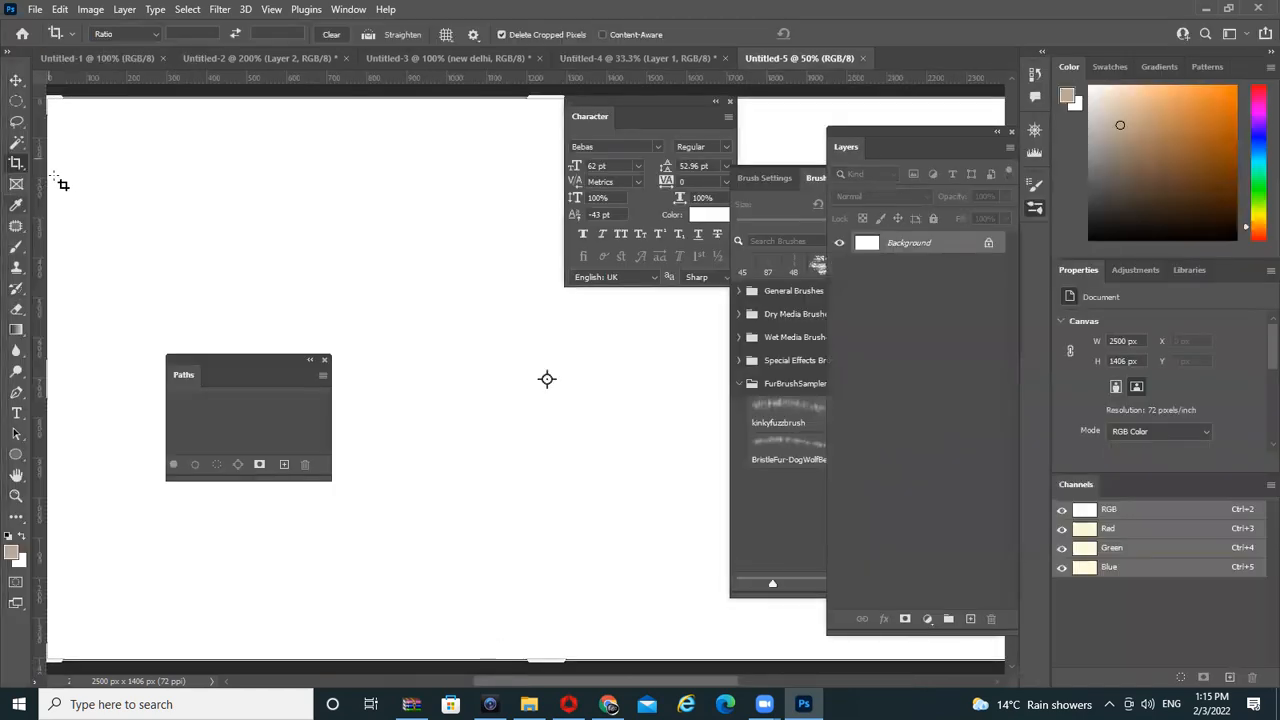
click(13, 412)
key(Tab)
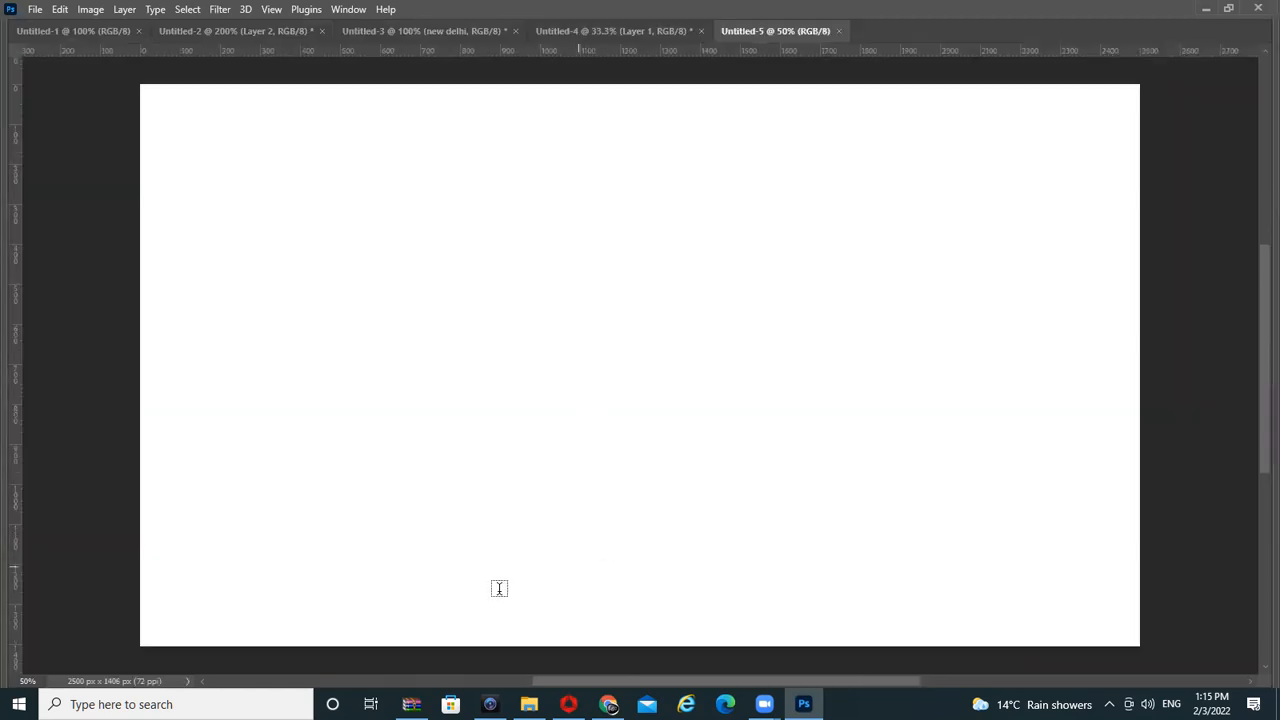
click(338, 565)
key(BackSpace)
text(ant)
key(ctrl+Return)
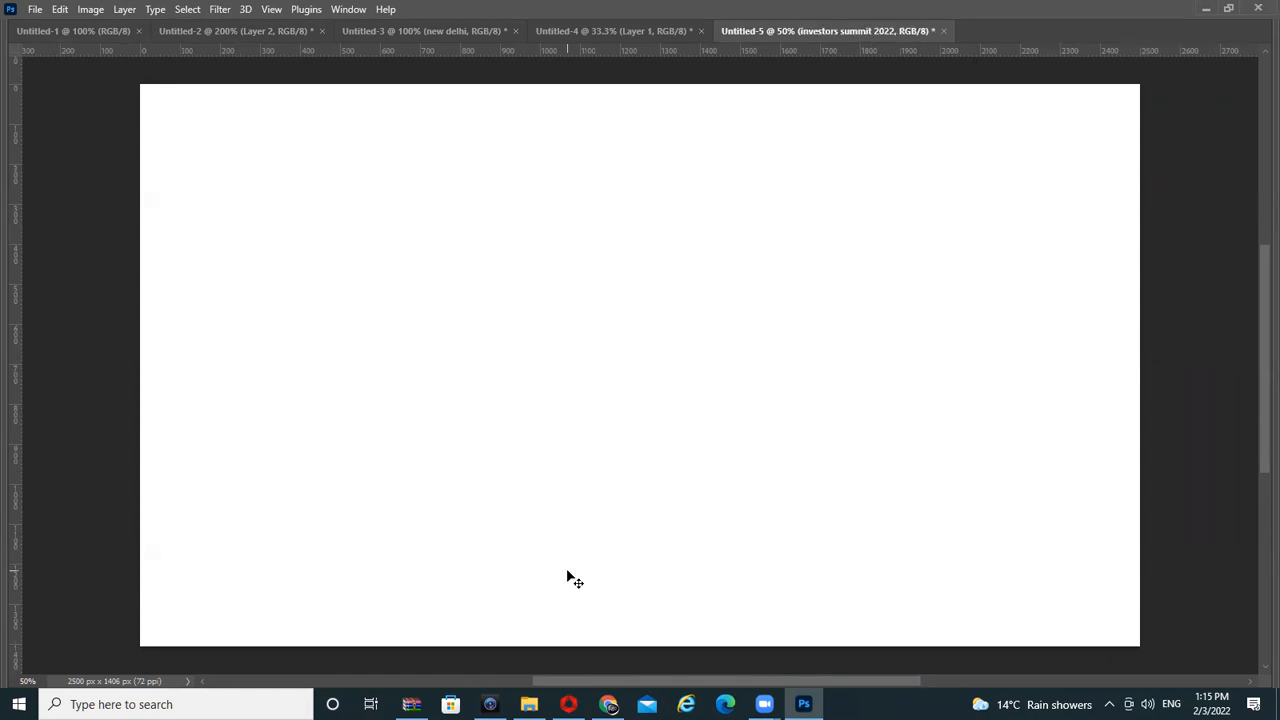
Make the title black, move it to the upper edge of the canvas and enlarge it to span nearly the full width
key(ctrl+t)
drag(447, 559, 1045, 200)
key(Return)
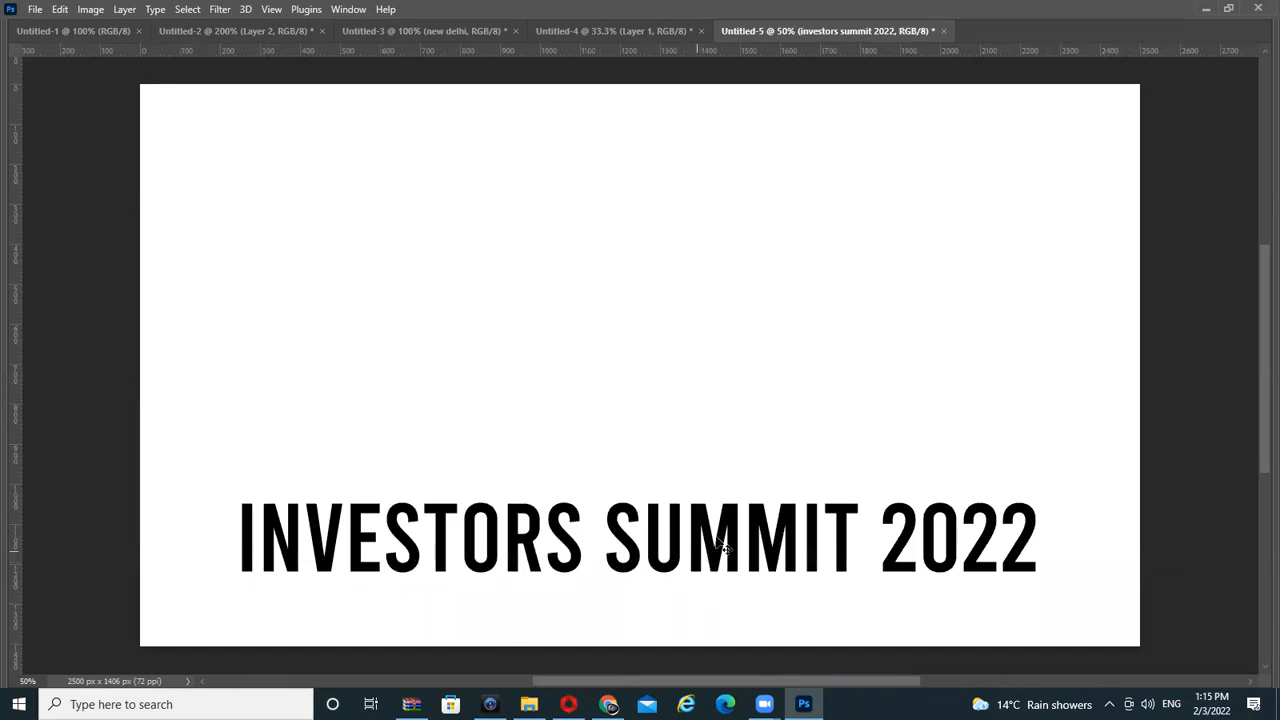
drag(722, 550, 681, 152)
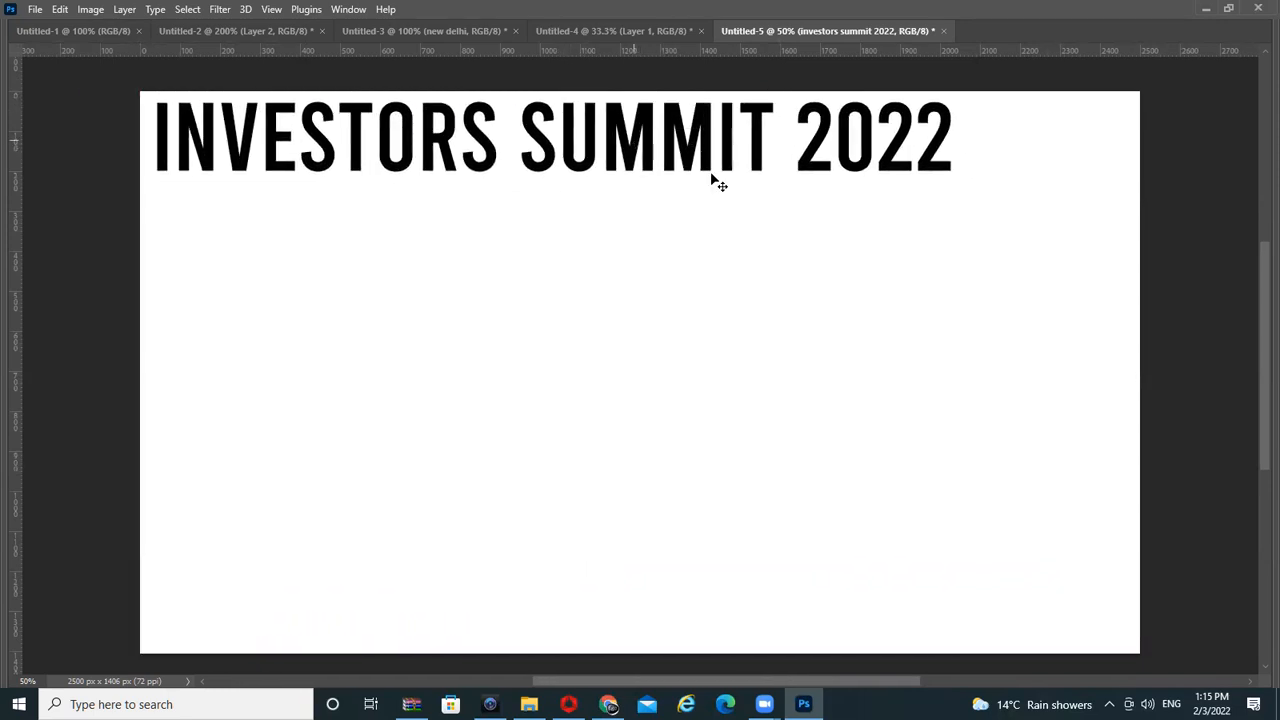
key(ctrl+t)
drag(956, 186, 1100, 214)
key(Return)
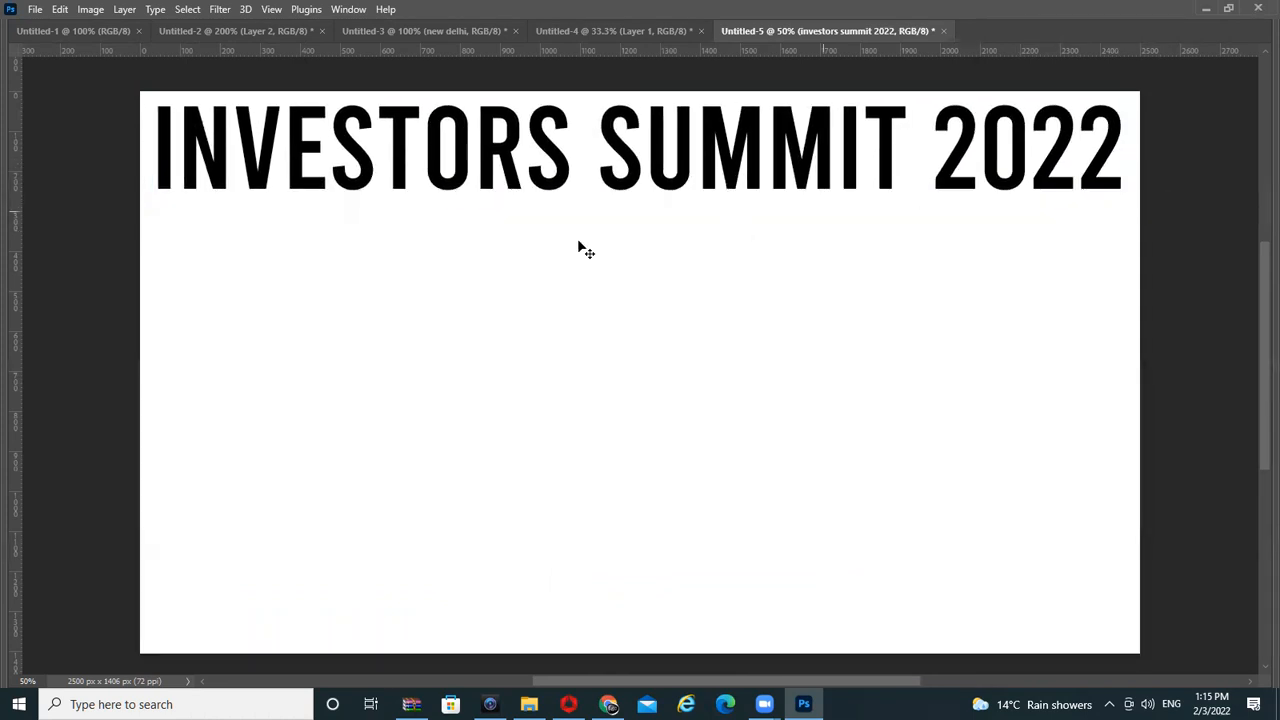
Add a new layer and draw a rectangular selection of about 2500 x 287 px around the title
key(Tab)
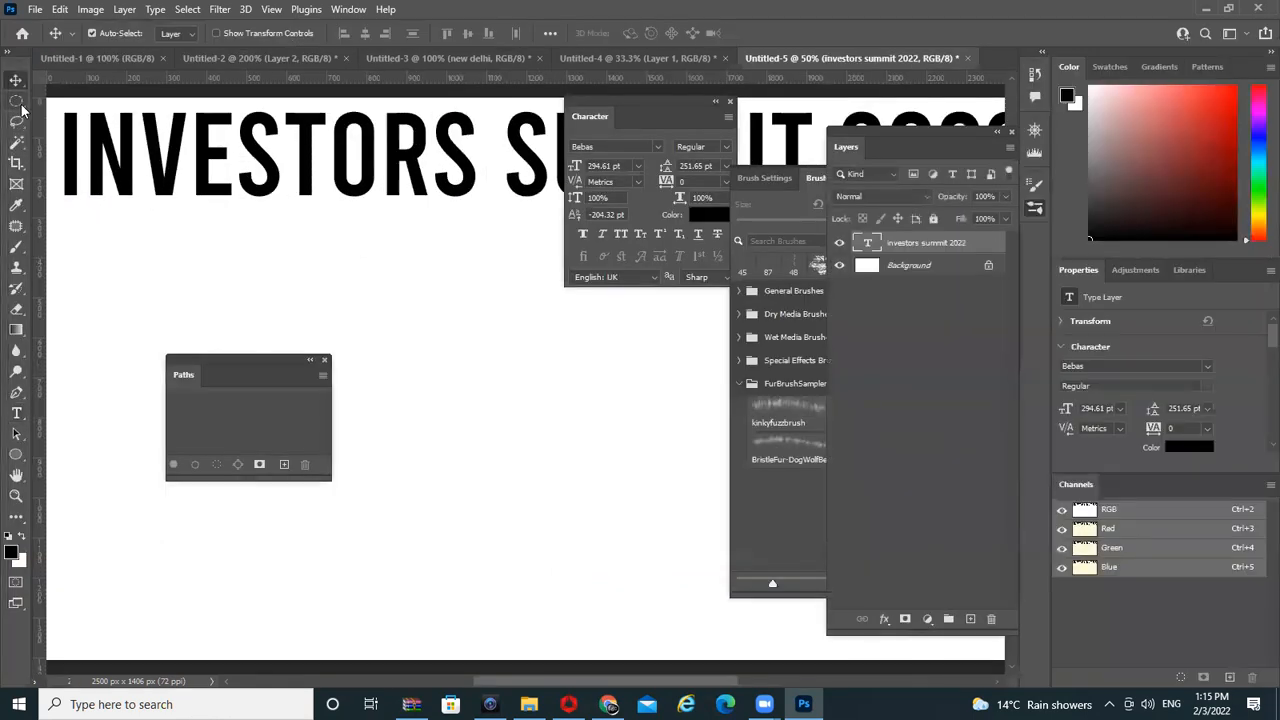
key(ctrl+minus)
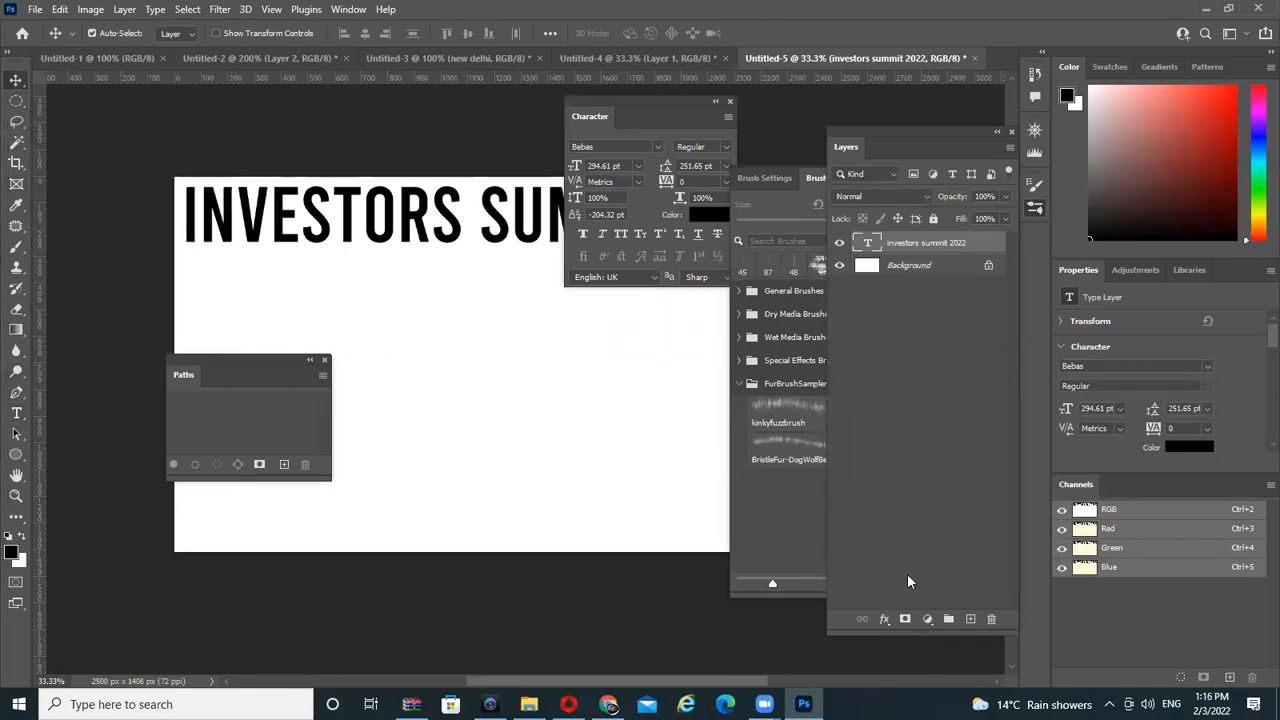
click(970, 619)
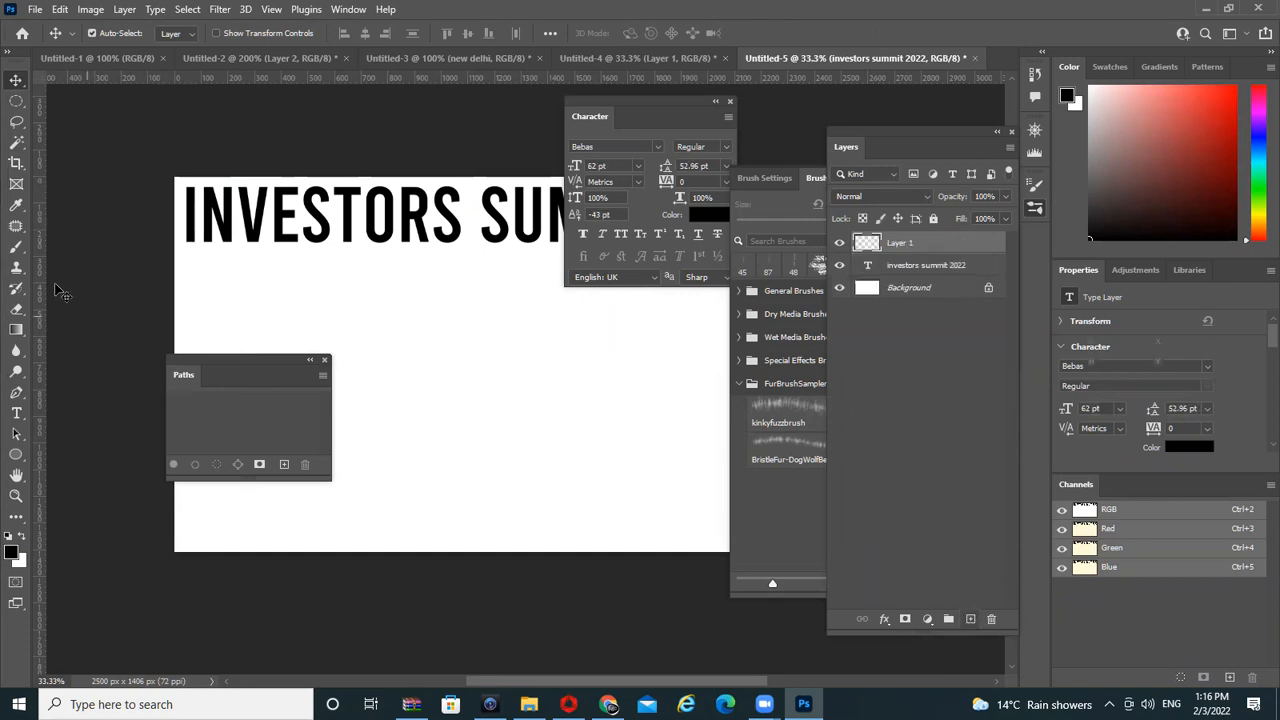
right_click(17, 104)
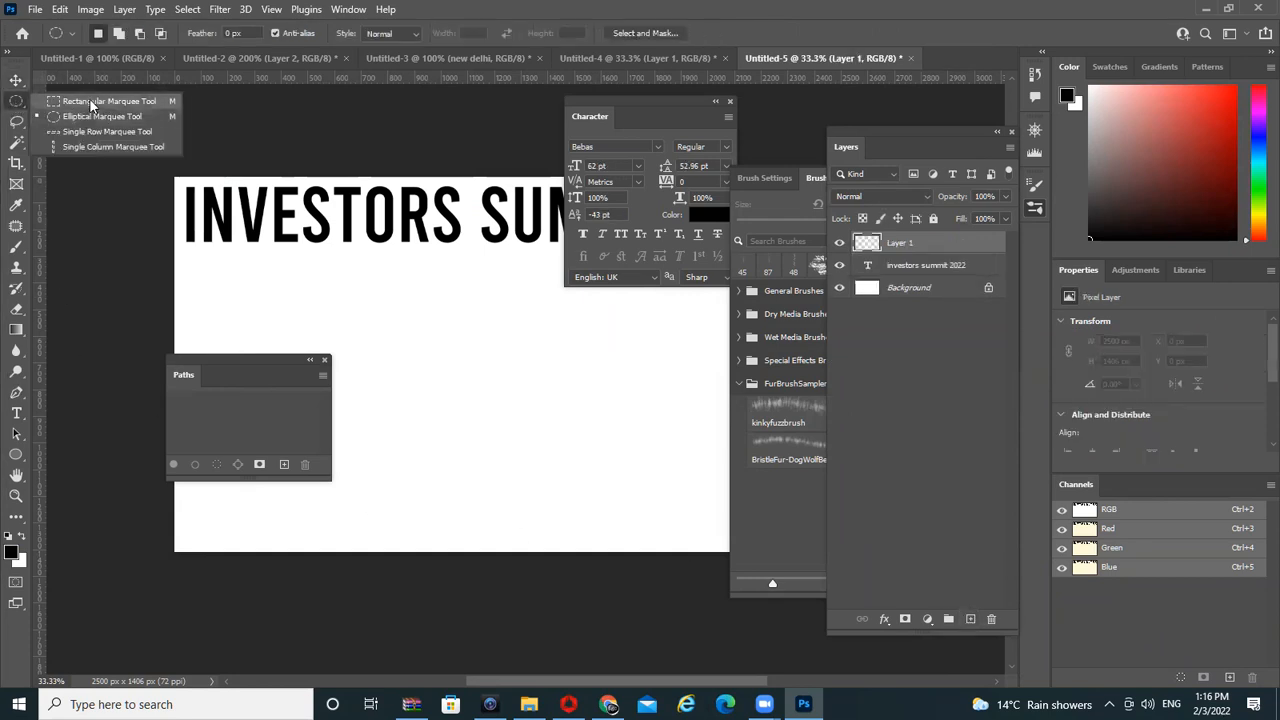
click(91, 104)
key(Tab)
drag(300, 176, 1117, 251)
key(Tab)
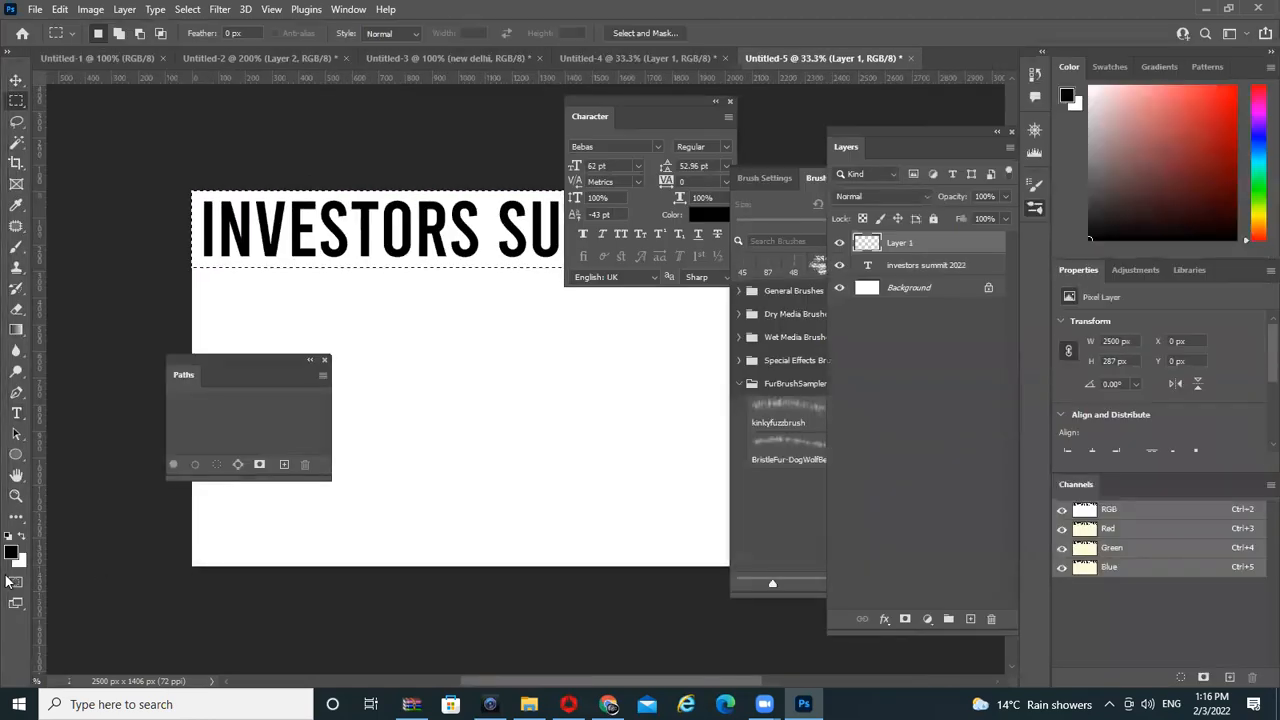
Set the foreground color to dark blue #131161
click(11, 551)
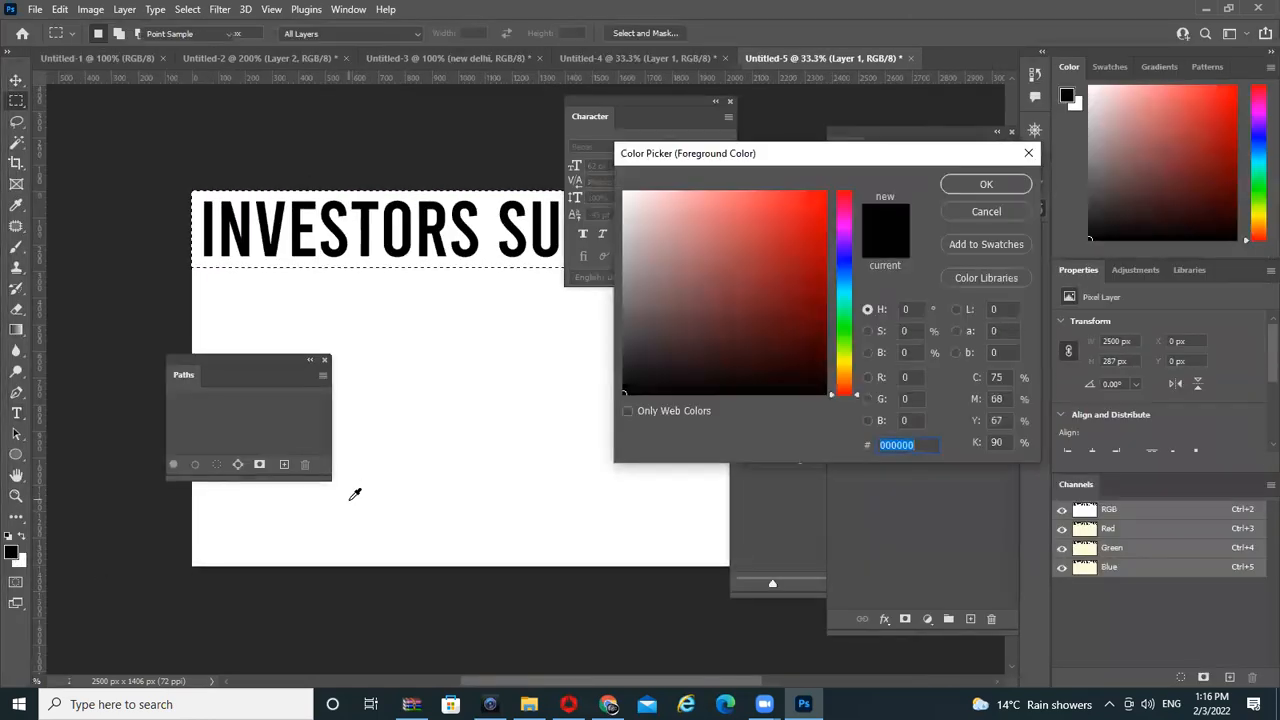
click(847, 260)
click(783, 321)
mouse_move(726, 304)
mouse_down()
mouse_move(751, 326)
mouse_move(790, 317)
mouse_up()
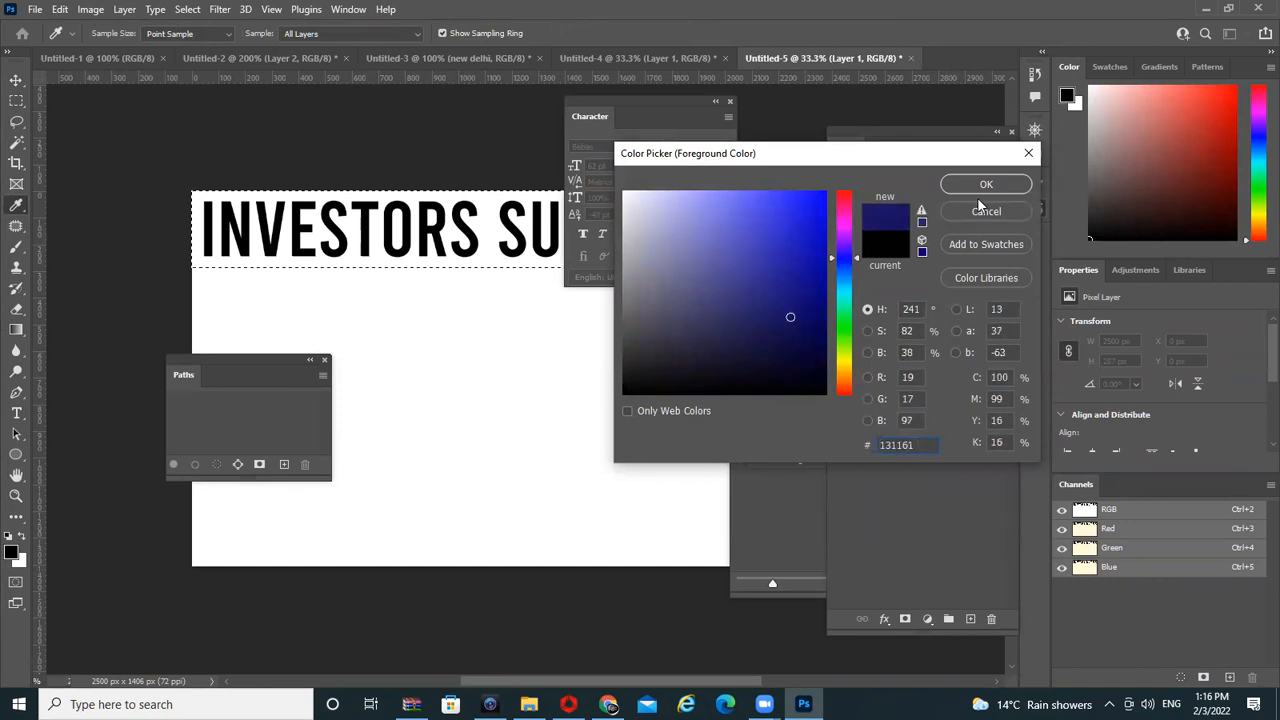
key(Return)
Fill the selected strip on the new layer with the dark blue foreground color and clear the selection
key(m)
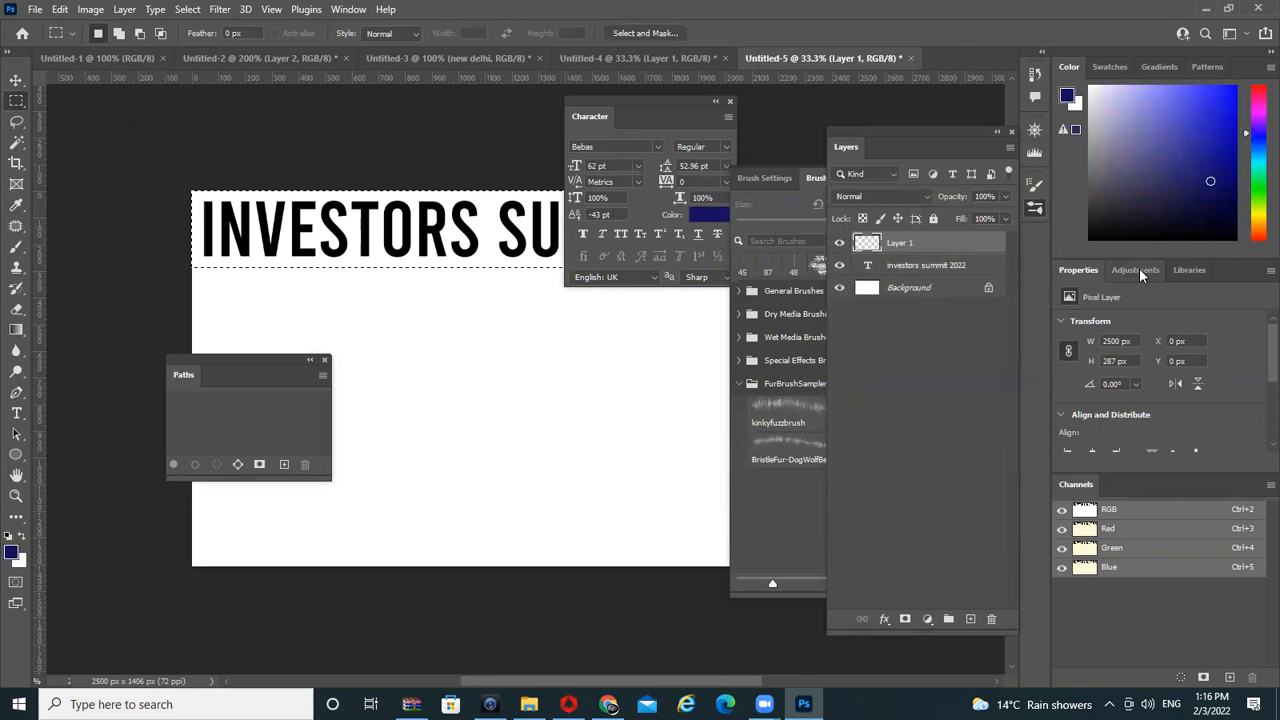
key(alt+BackSpace)
key(ctrl+d)
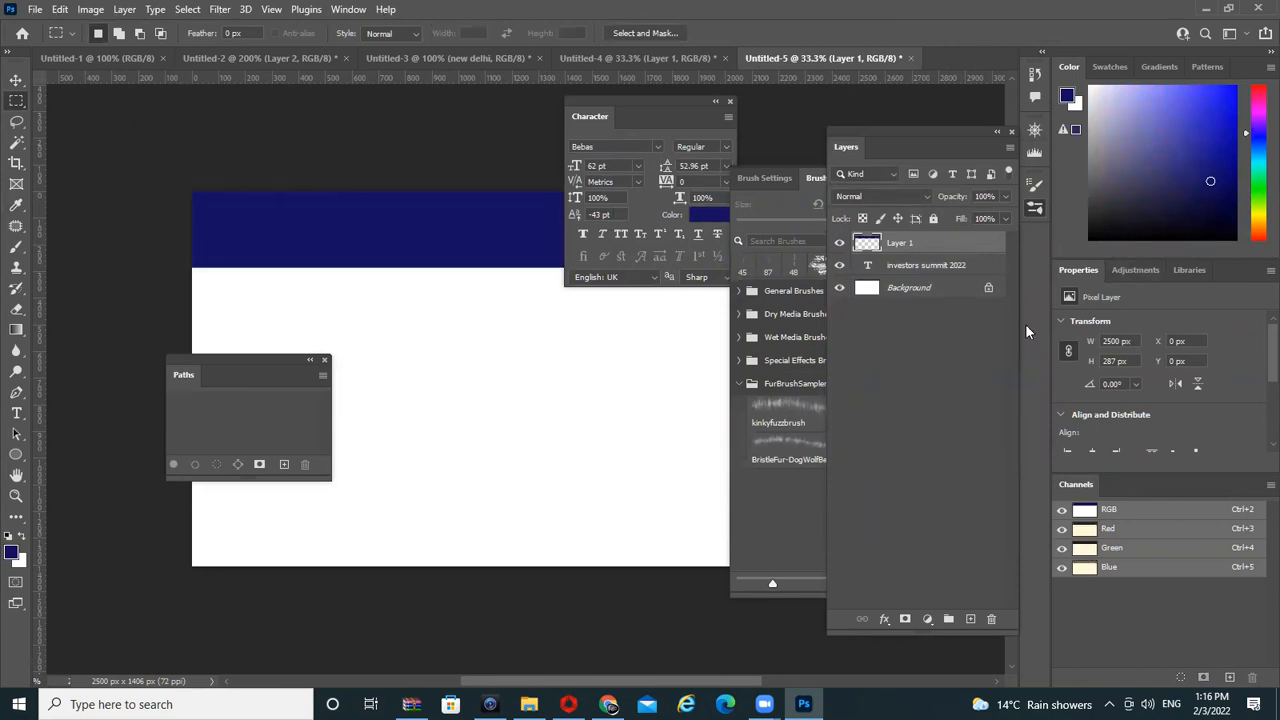
Place the title layer above the blue band layer and recolor the text white
drag(942, 240, 944, 237)
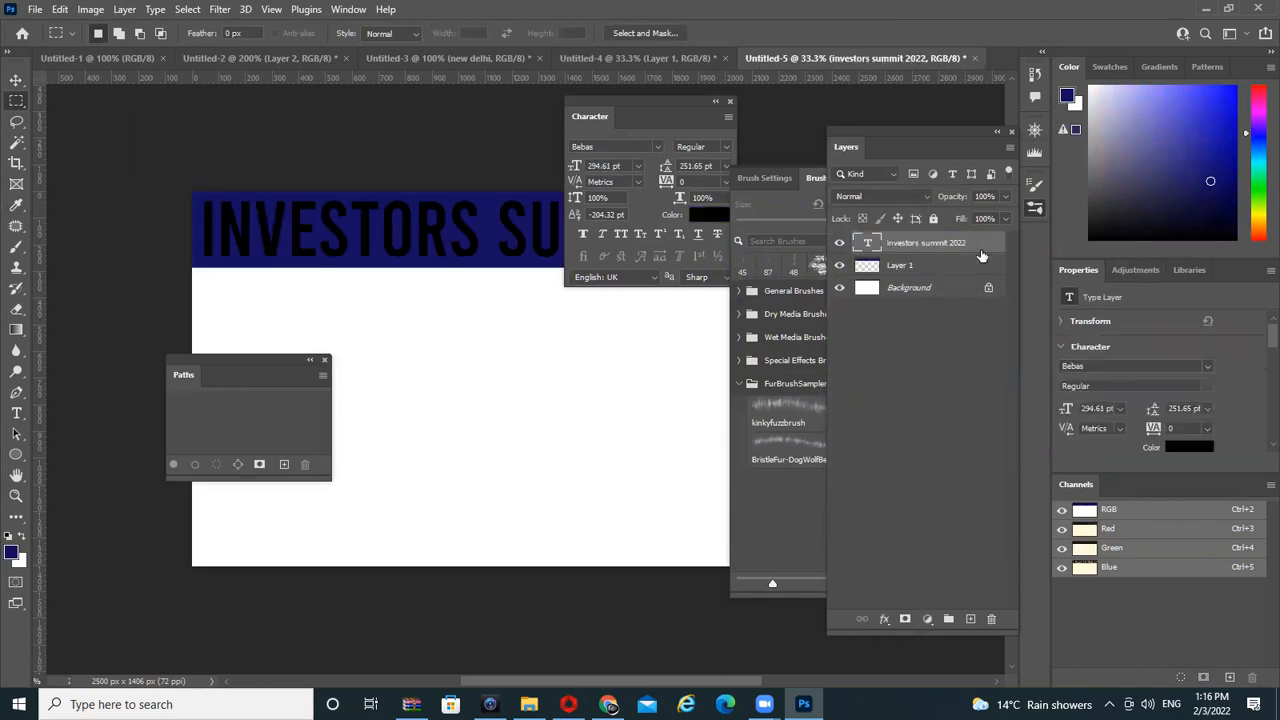
key(x)
key(alt+BackSpace)
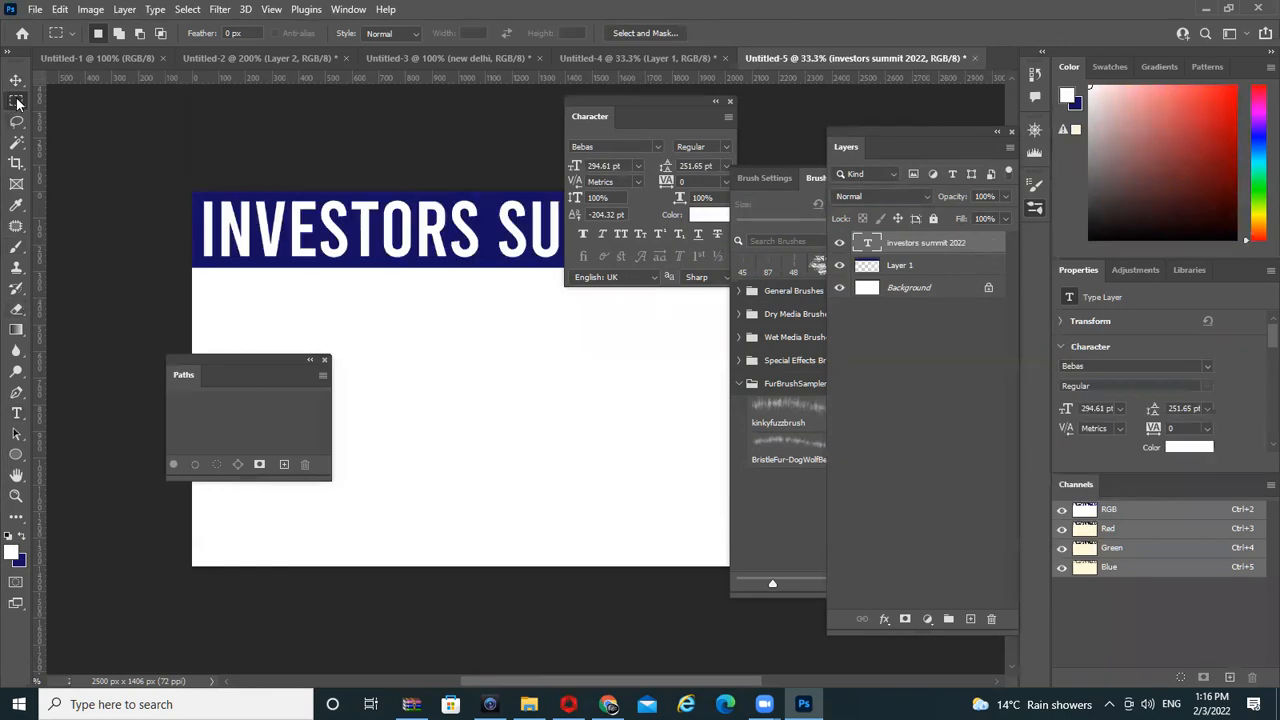
key(Tab)
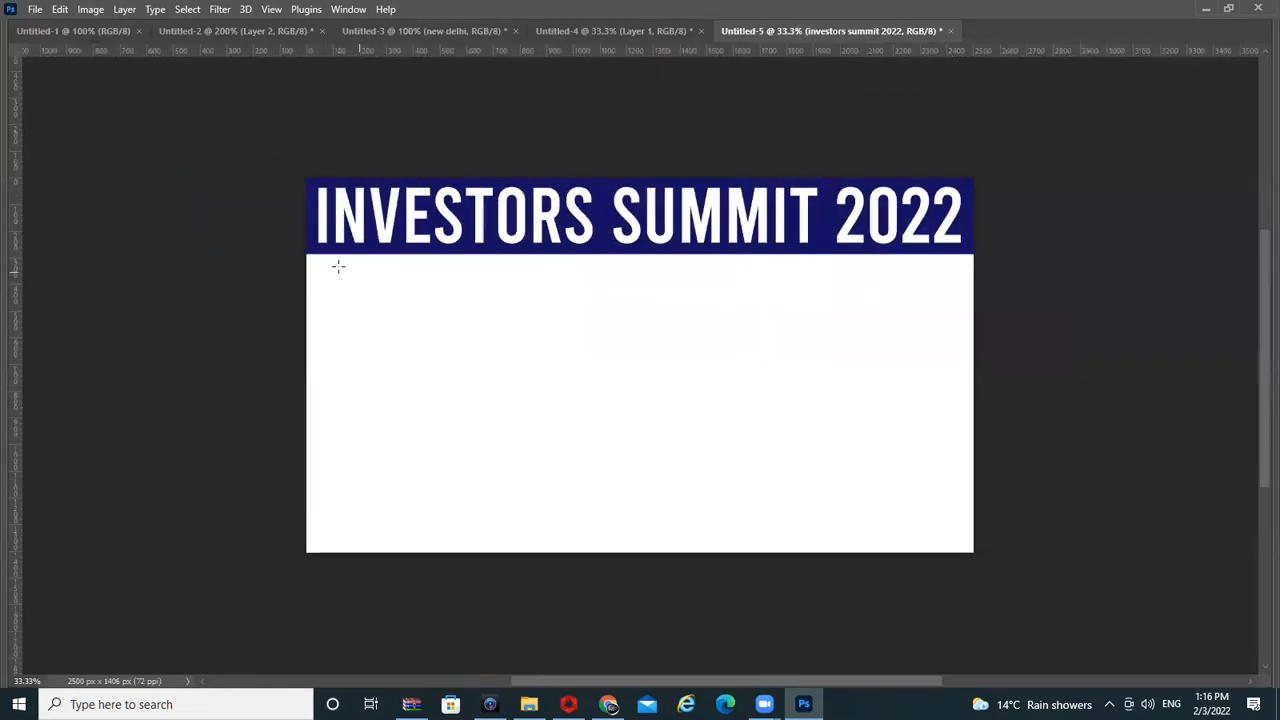
Duplicate the INVESTORS SUMMIT 2022 title below the blue band and recolor the copy with the band's dark blue
drag(299, 254, 1033, 314)
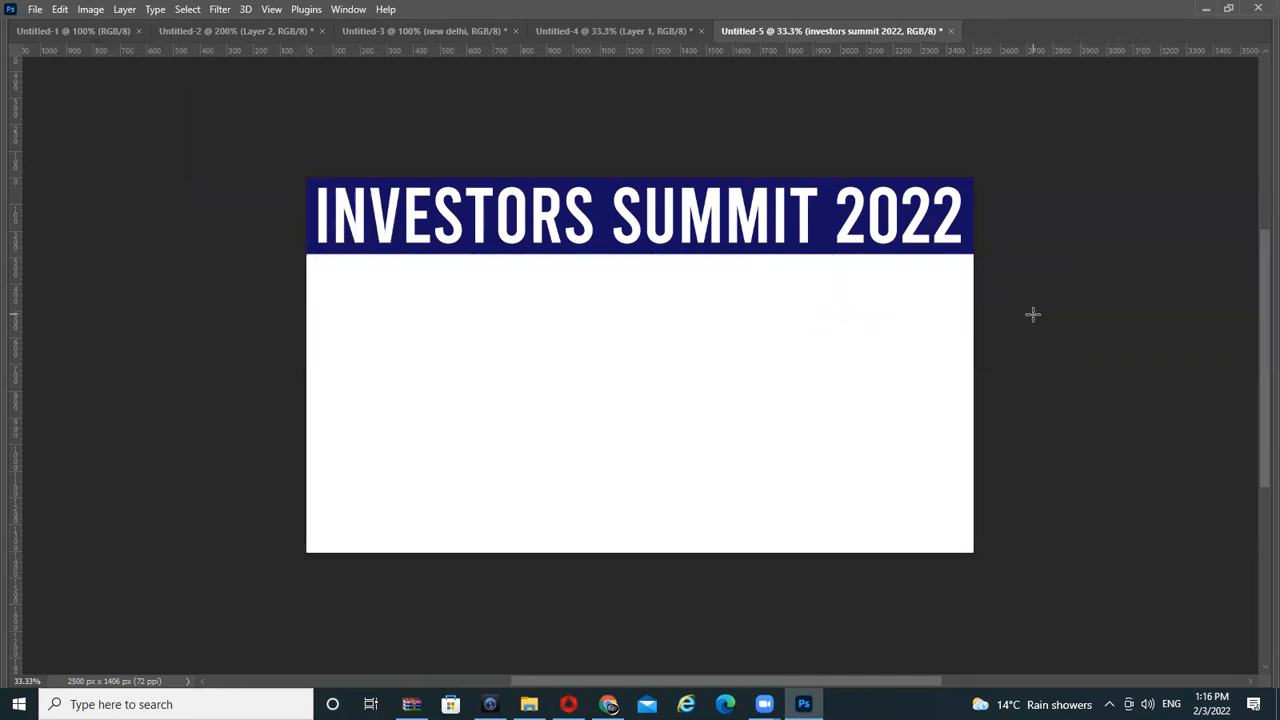
right_click(585, 238)
click(594, 247)
drag(584, 256, 586, 354)
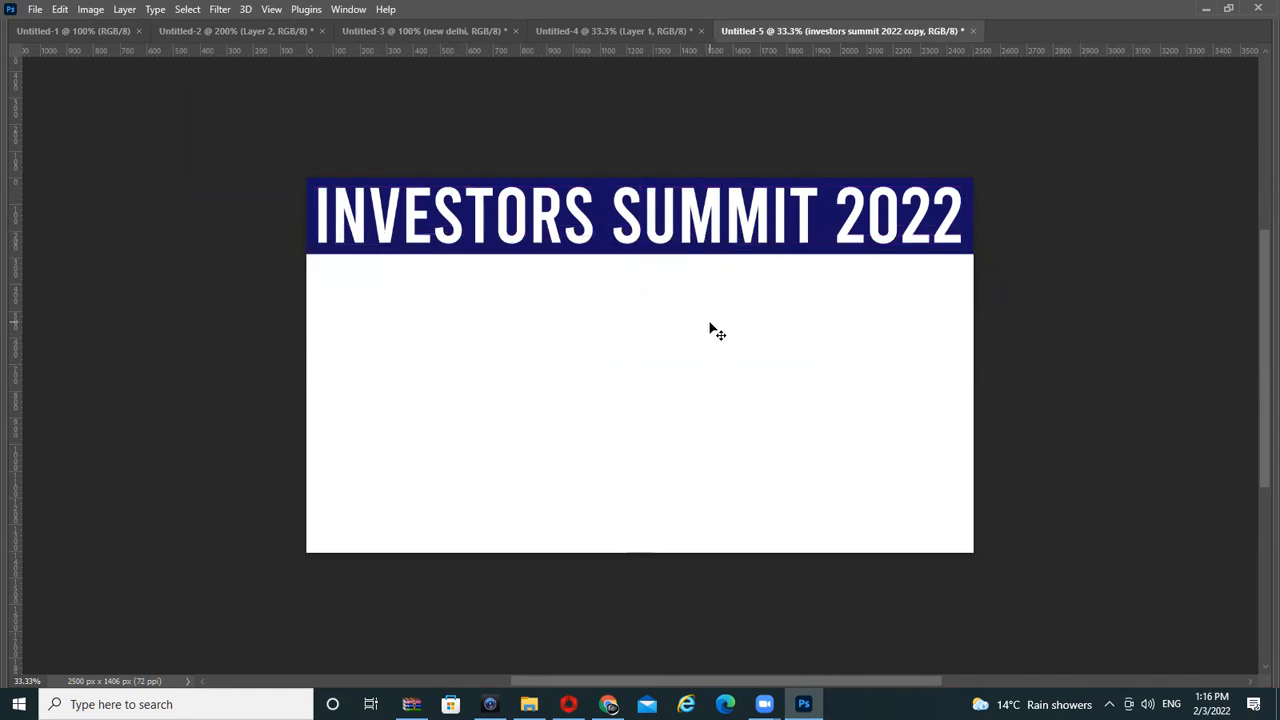
click(616, 234)
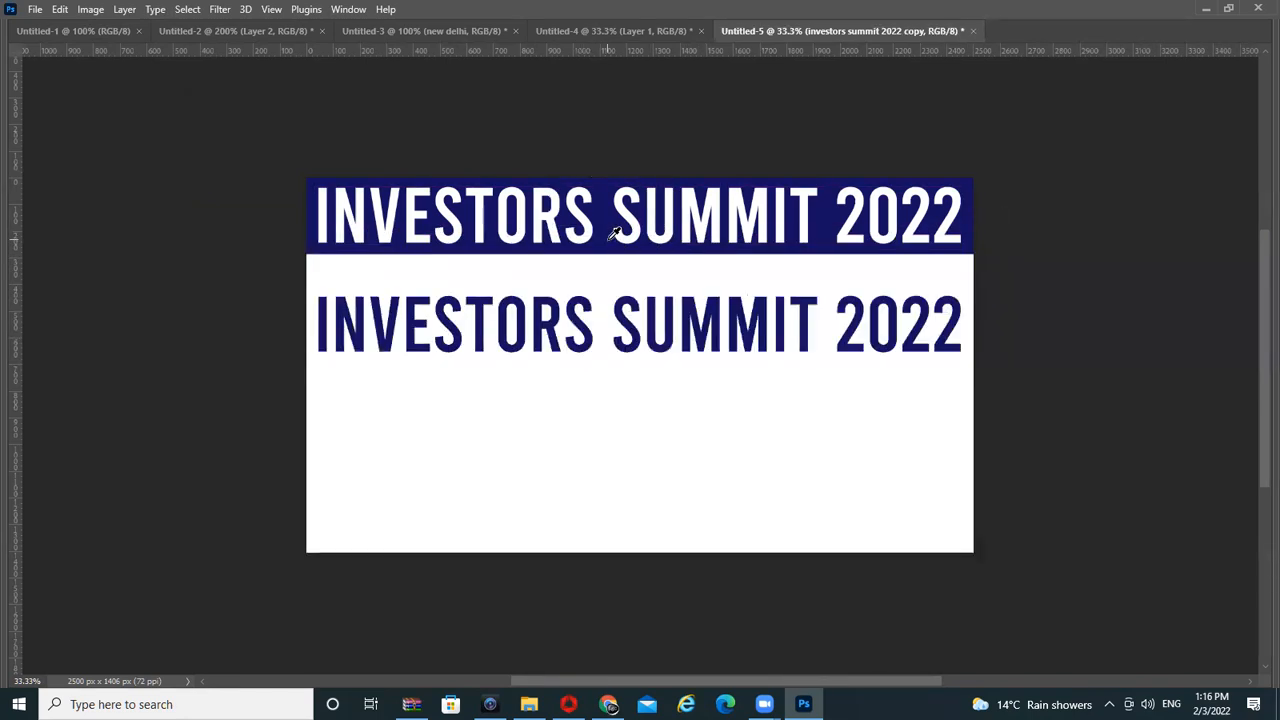
Replace the duplicated title's text with "SPEAKERS LIST"
triple_click(609, 328)
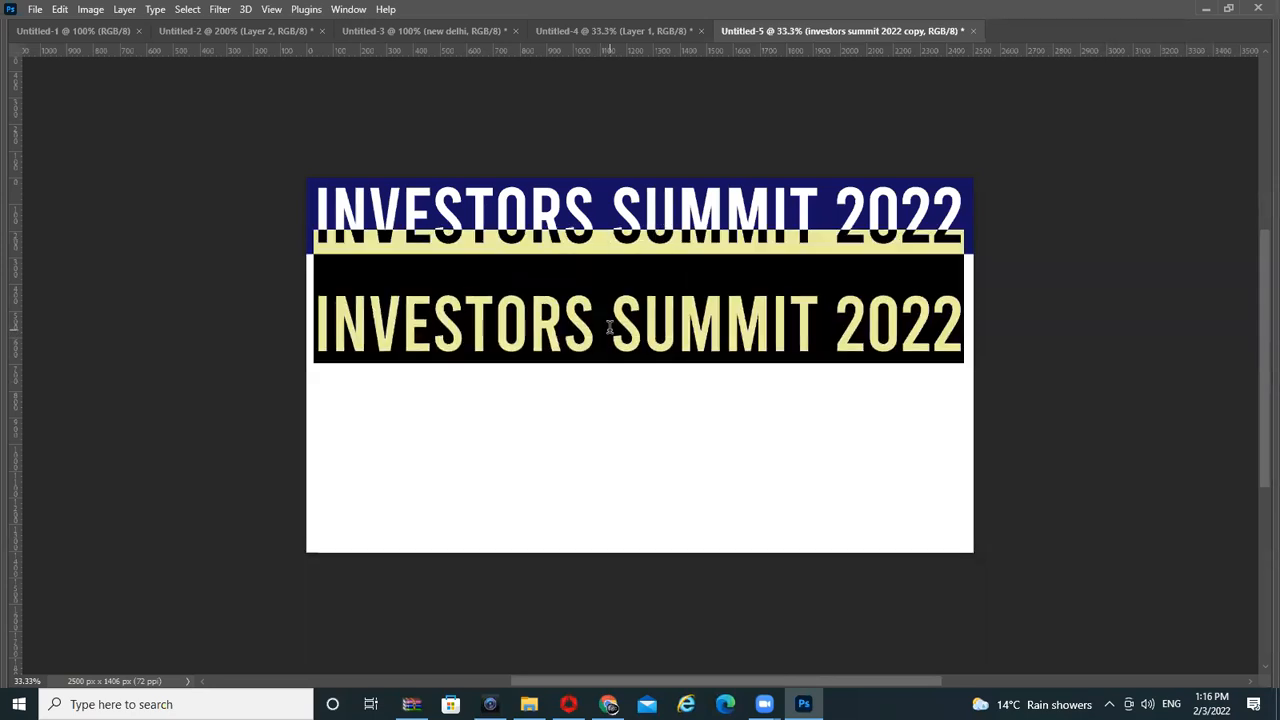
text(SPEAKER)
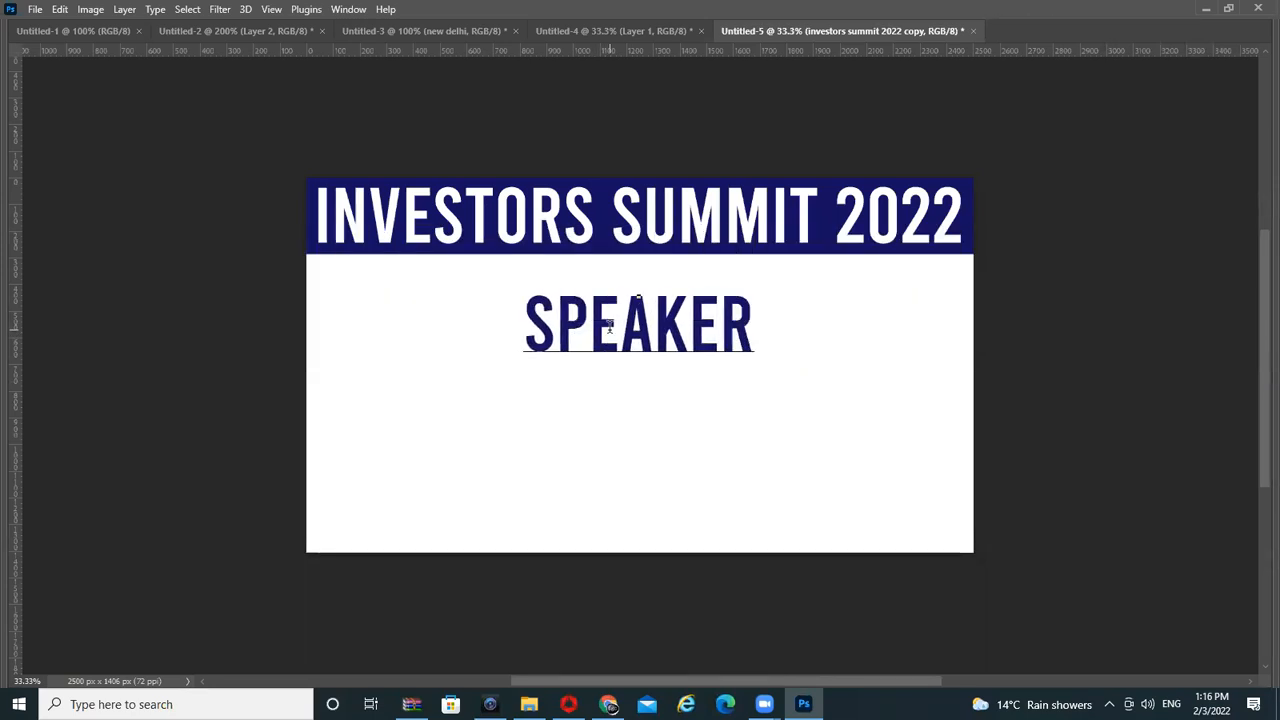
text(S)
text( LIST)
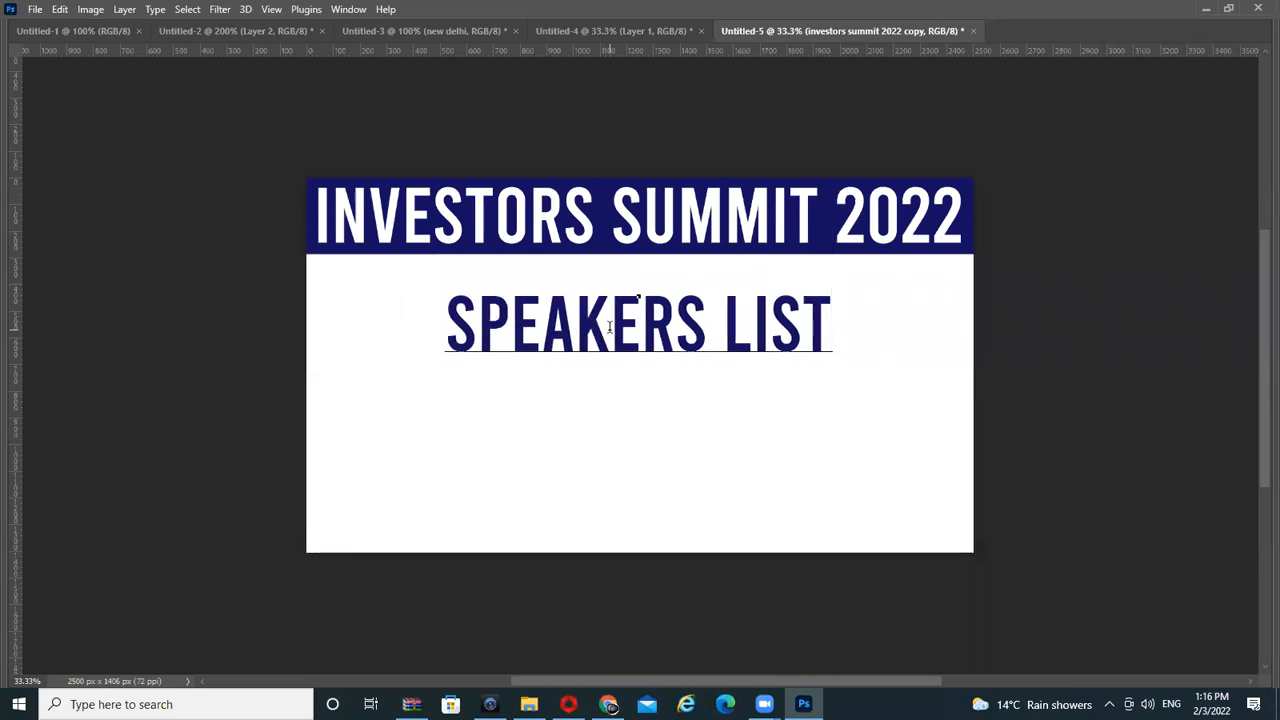
key(ctrl+Return)
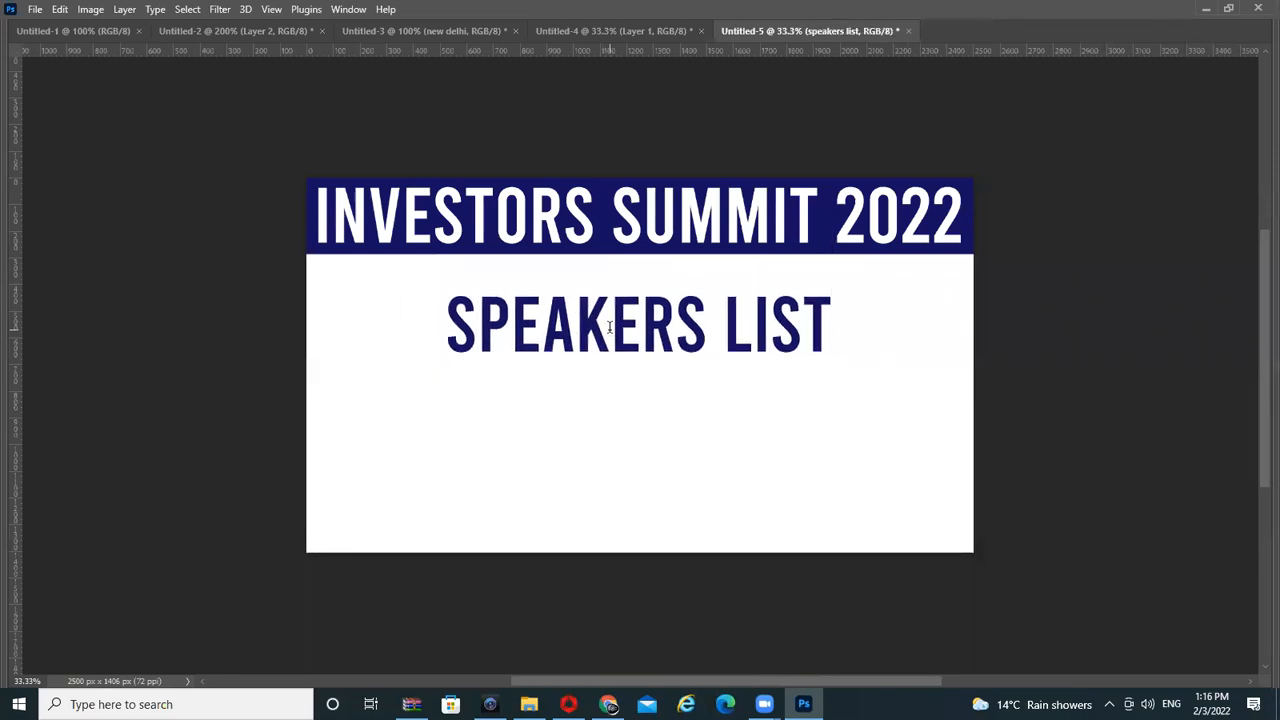
Scale the SPEAKERS LIST text down to about half size and place it centered just under the blue band
key(ctrl+t)
drag(826, 356, 670, 300)
key(Return)
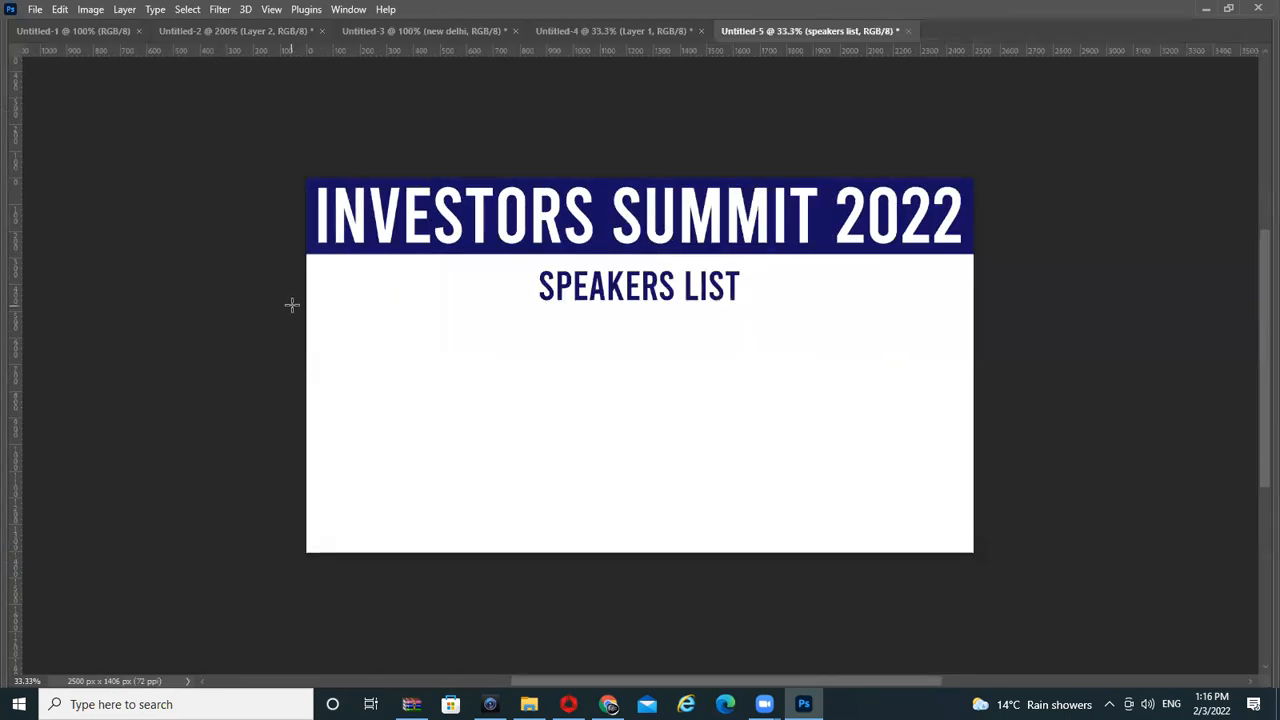
Set the Rectangle tool to Shape mode and draw a dark blue rectangle of about 594 x 767 px below the SPEAKERS LIST text
drag(291, 303, 434, 586)
click(517, 474)
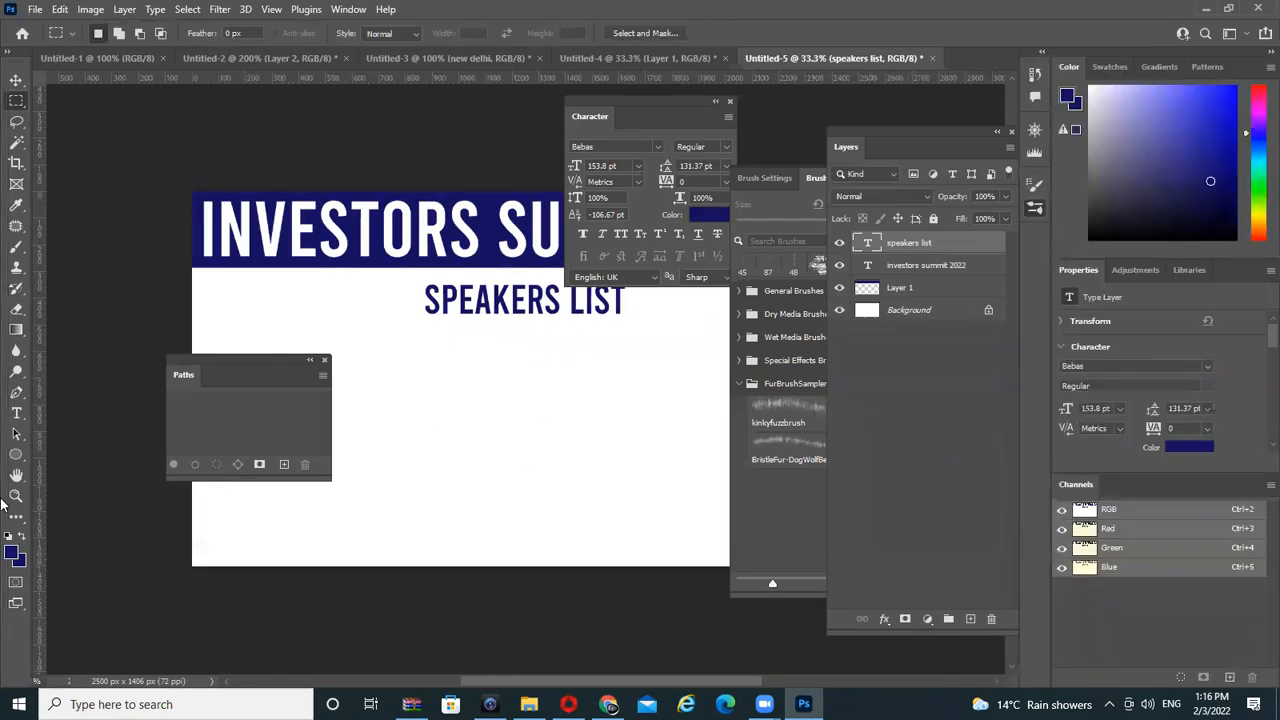
right_click(16, 454)
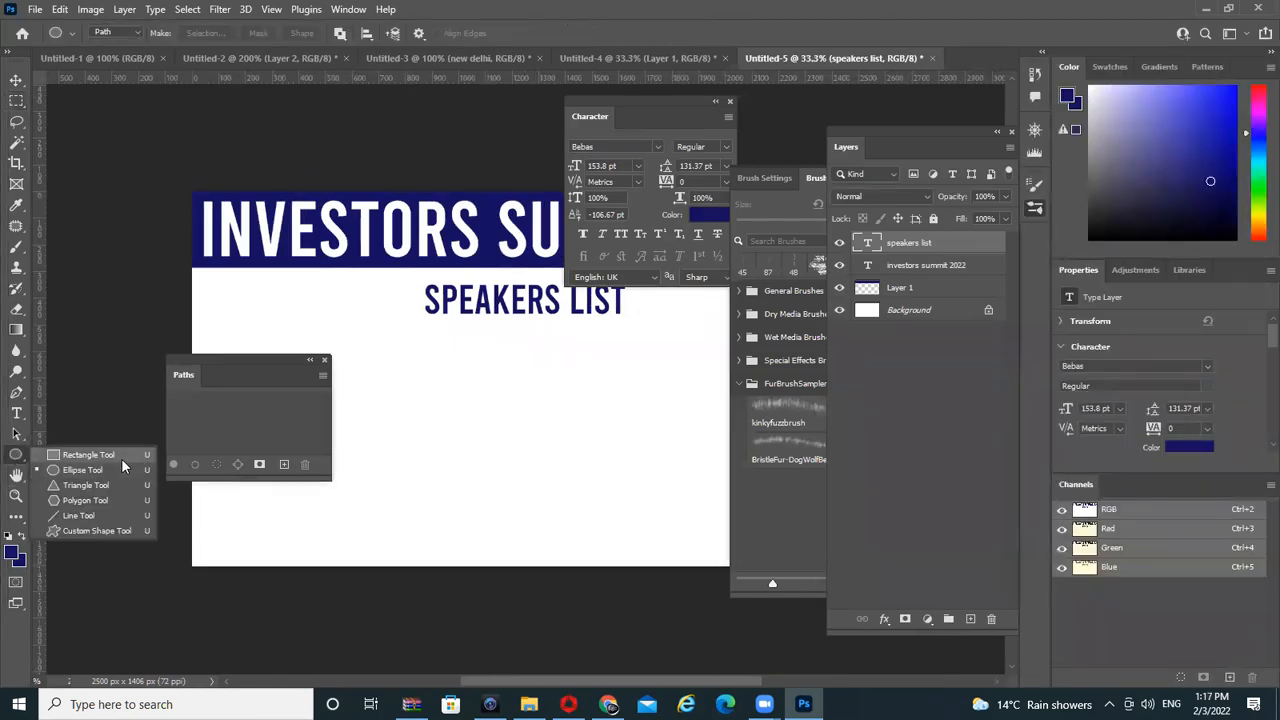
click(121, 458)
drag(362, 353, 522, 529)
key(ctrl+z)
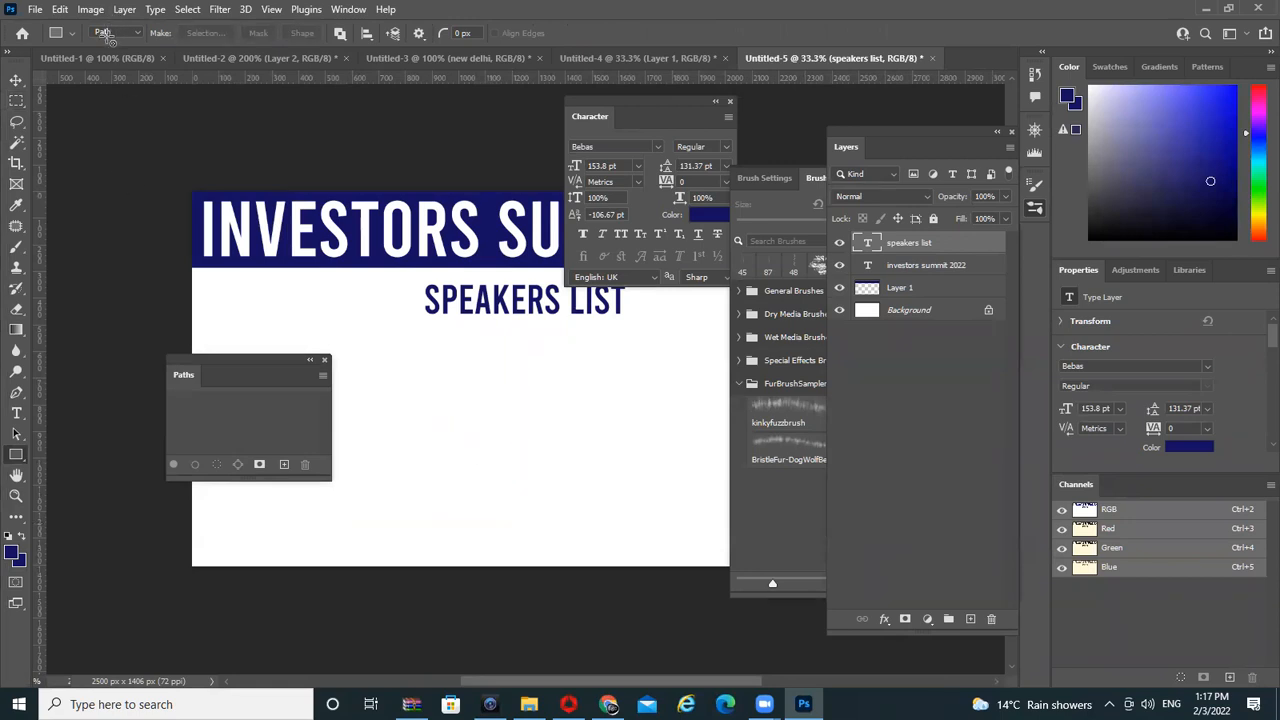
click(118, 33)
click(120, 47)
drag(377, 347, 533, 551)
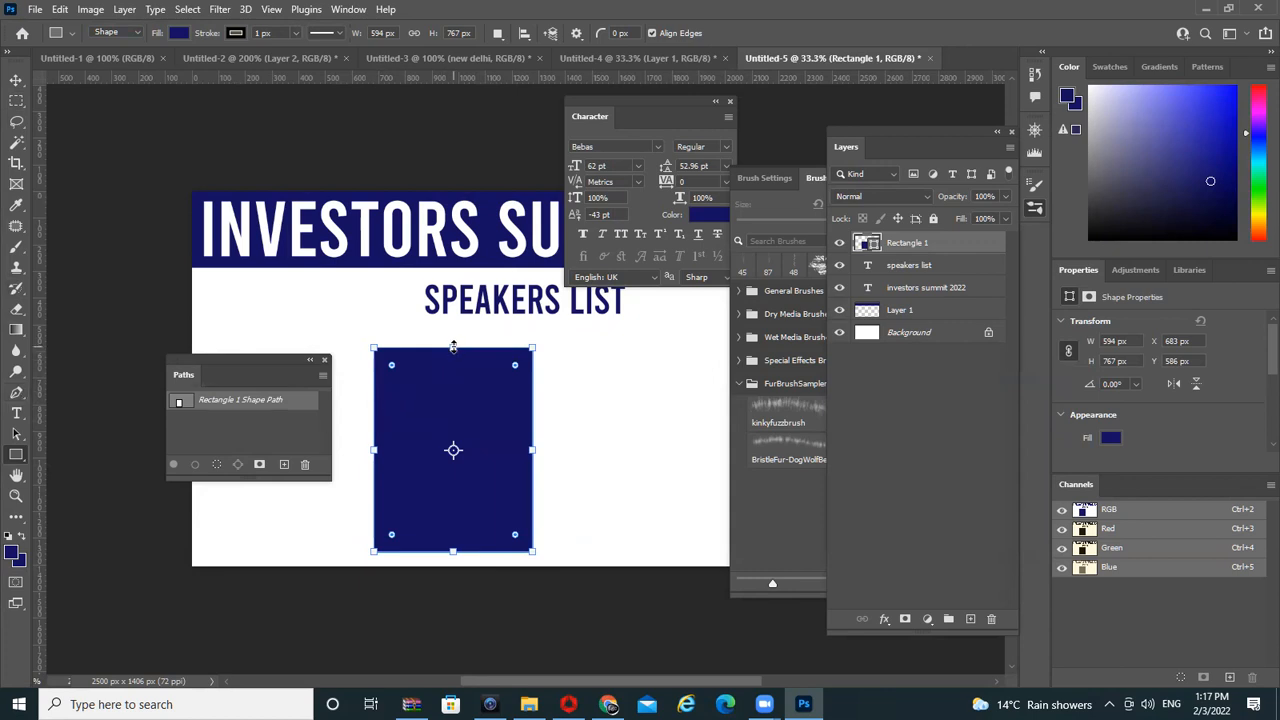
Skew the rectangle into a right-leaning parallelogram about 786 px wide, accepting its conversion to a regular path
key(ctrl+t)
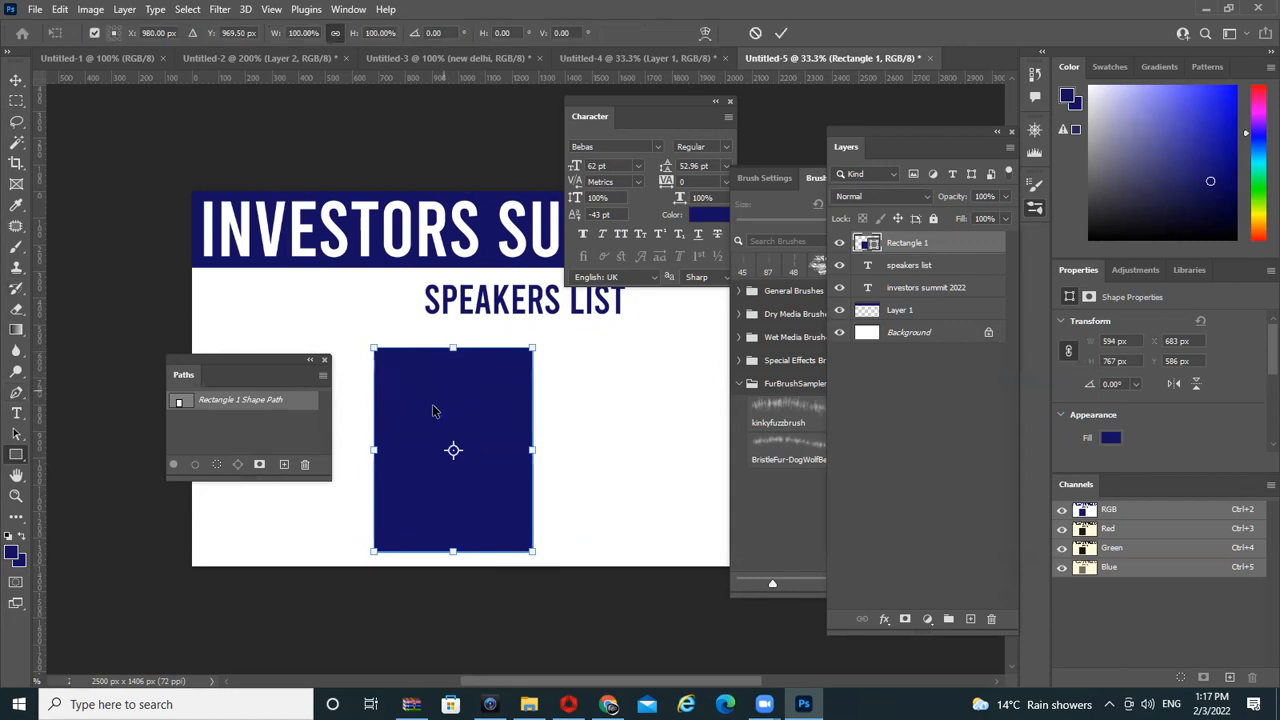
right_click(442, 399)
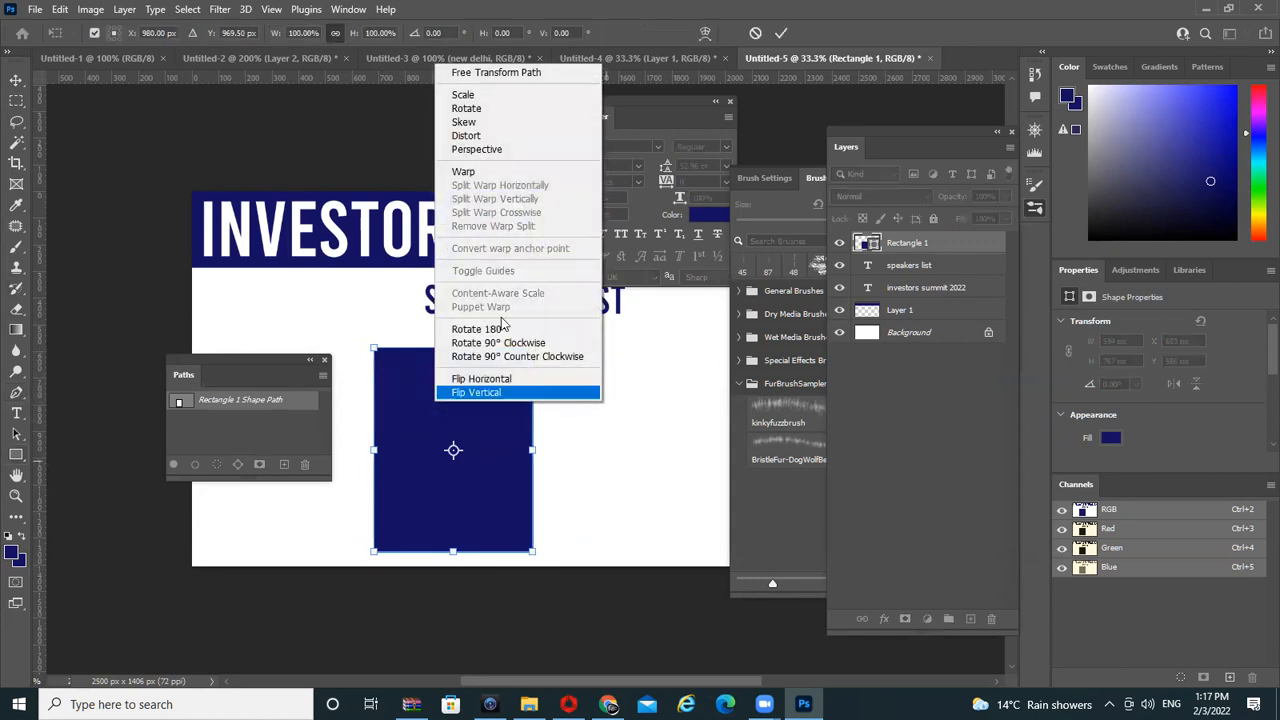
click(492, 122)
drag(453, 350, 503, 350)
key(Return)
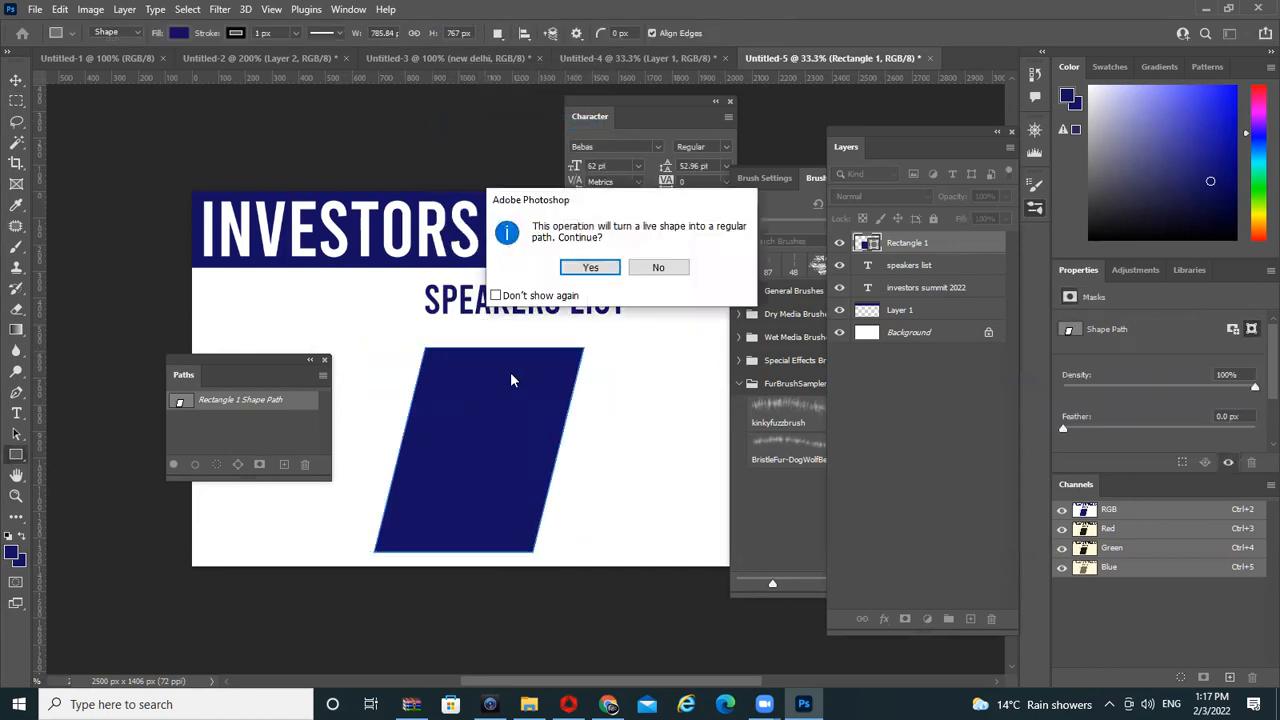
click(591, 268)
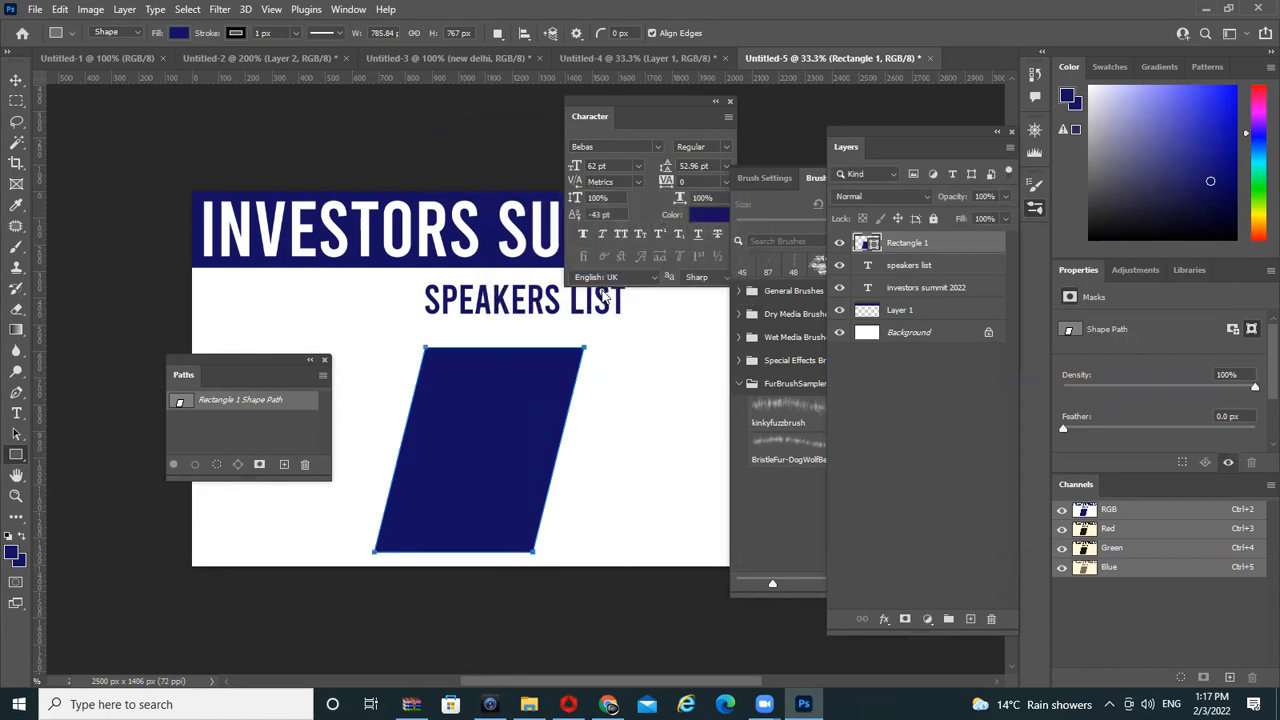
Move the parallelogram partly past the canvas's left edge and place a copy to its right with a narrow white gap
click(18, 80)
drag(480, 488, 265, 496)
key(Tab)
drag(392, 516, 519, 505)
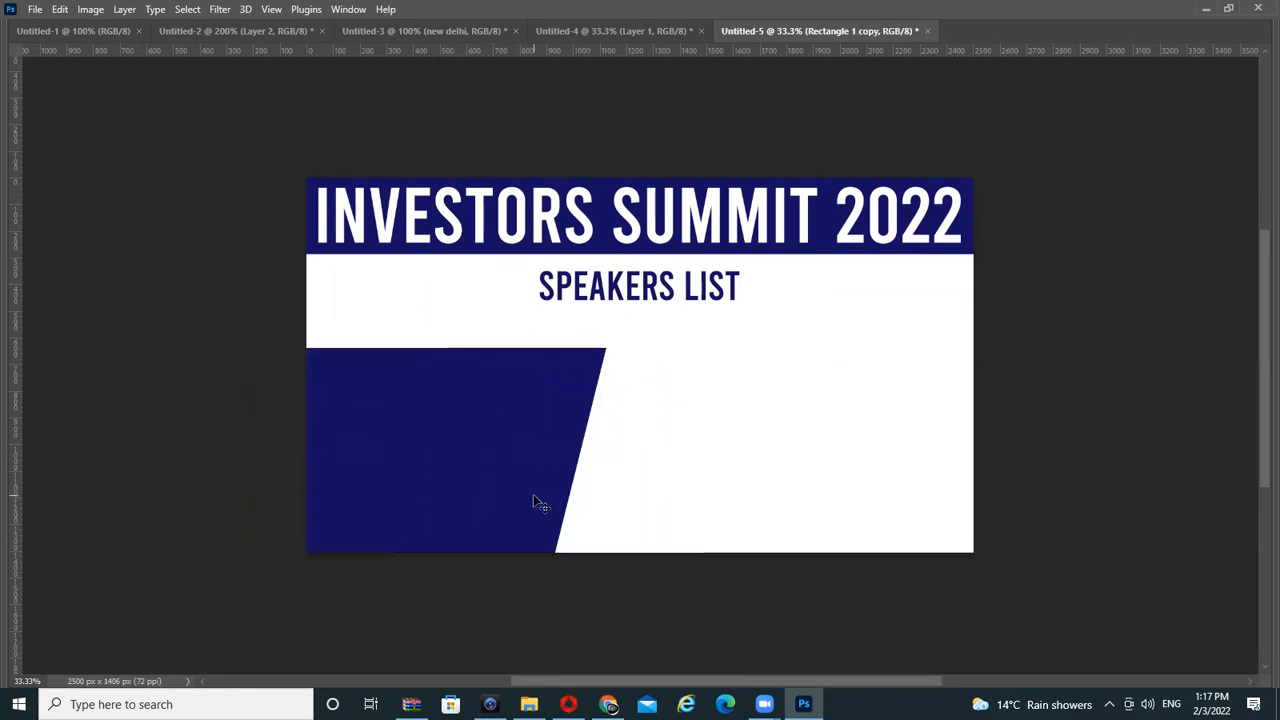
key(Tab)
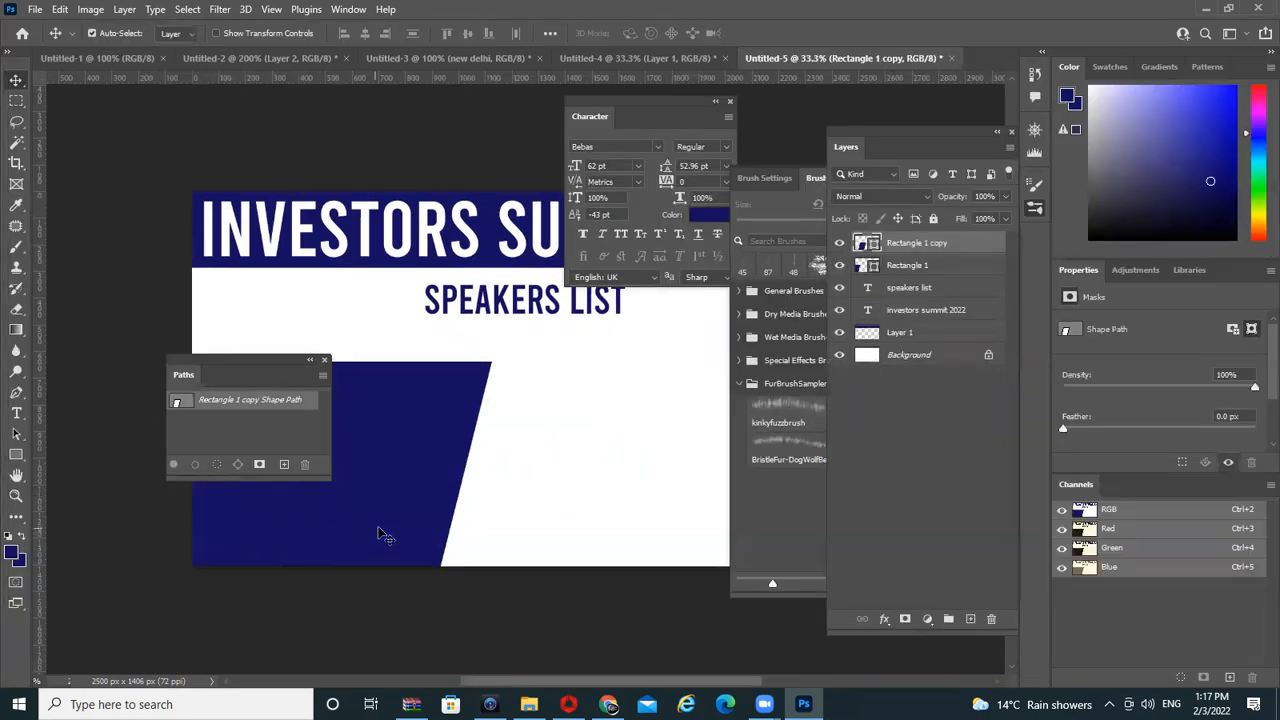
mouse_move(393, 527)
mouse_down()
mouse_move(416, 523)
mouse_move(395, 524)
mouse_up()
key(Tab)
key(Tab)
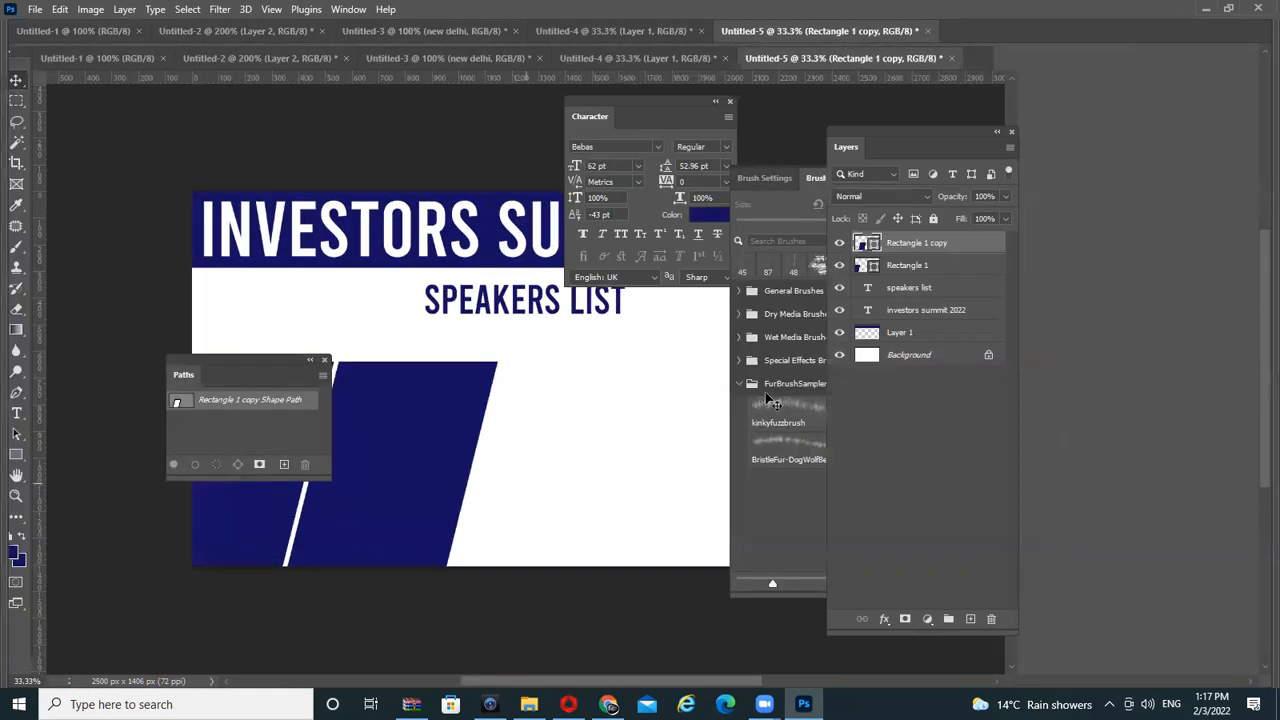
Duplicate both parallelograms together and place the pair to the right, making a row of four evenly spaced panels
shift+click(922, 268)
key(Tab)
drag(517, 481, 843, 502)
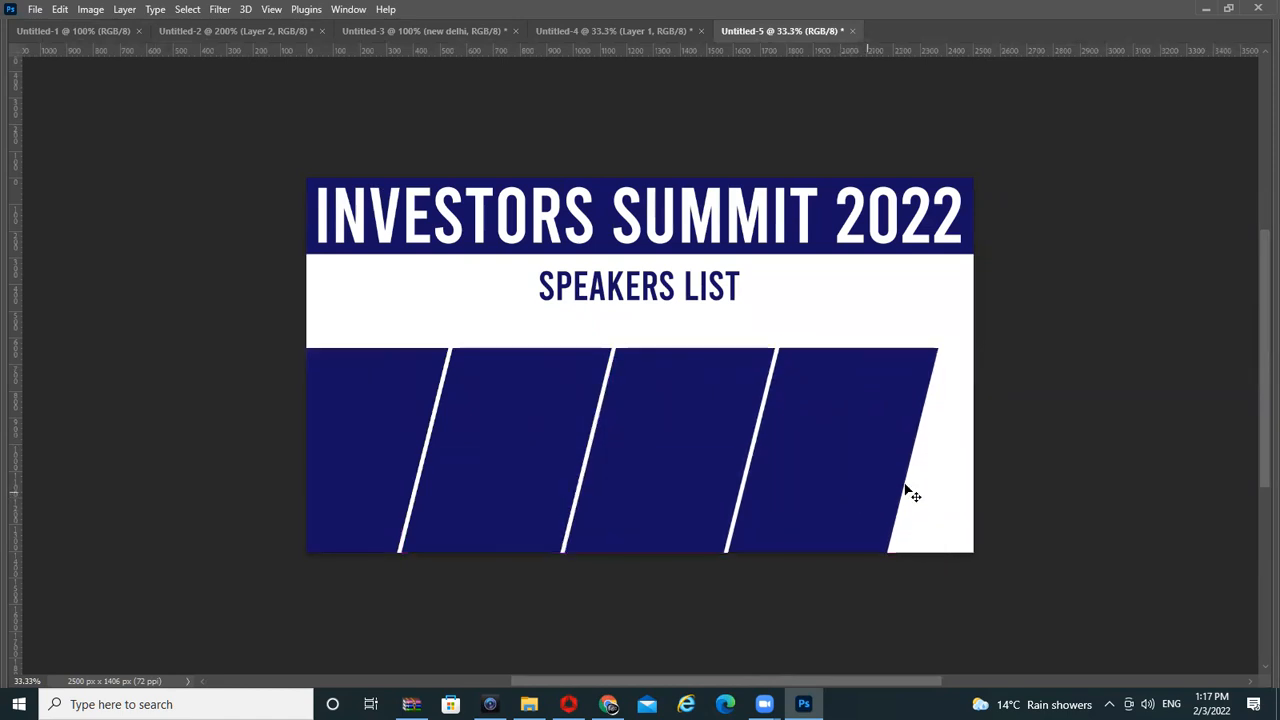
key(Tab)
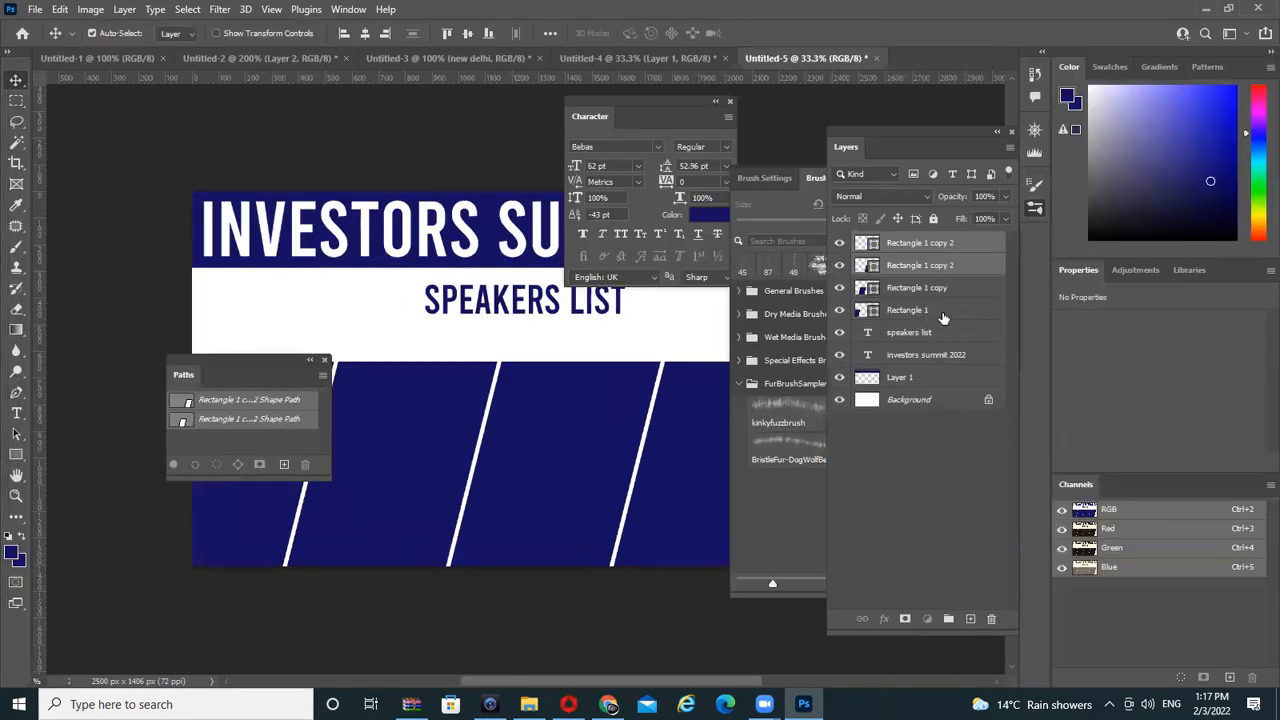
shift+click(944, 311)
key(Tab)
key(ctrl+t)
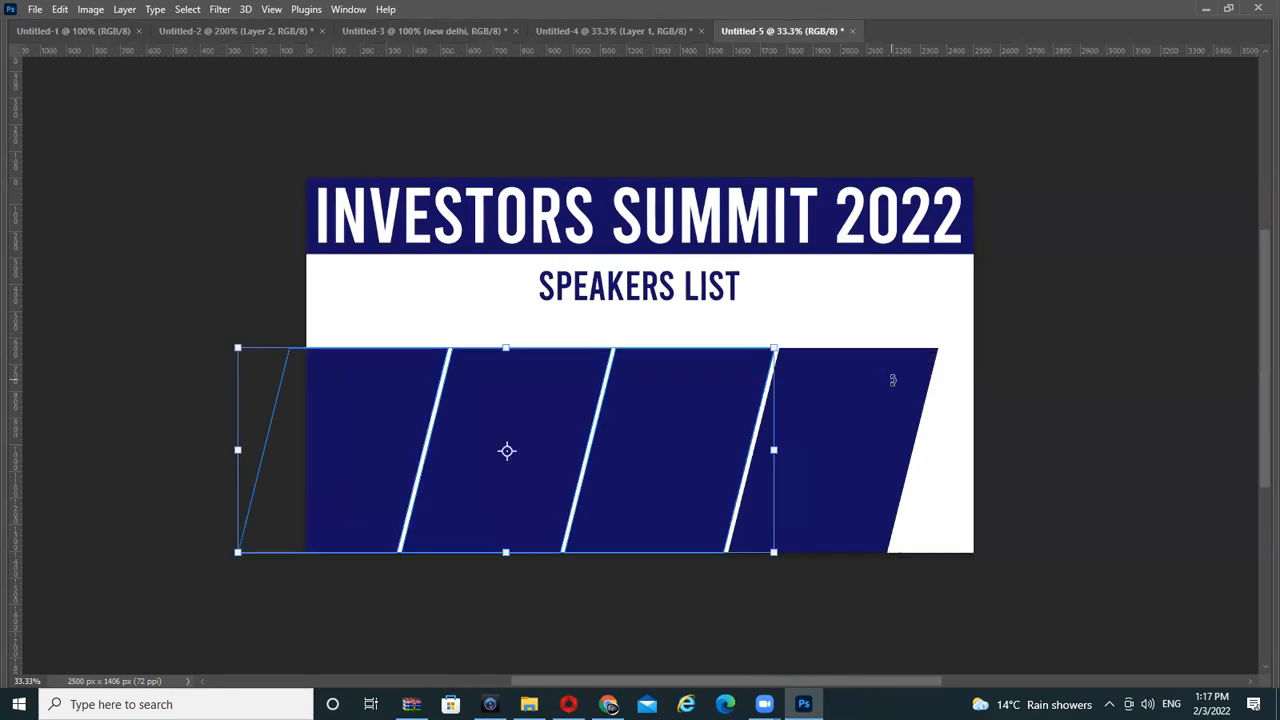
key(Escape)
key(Tab)
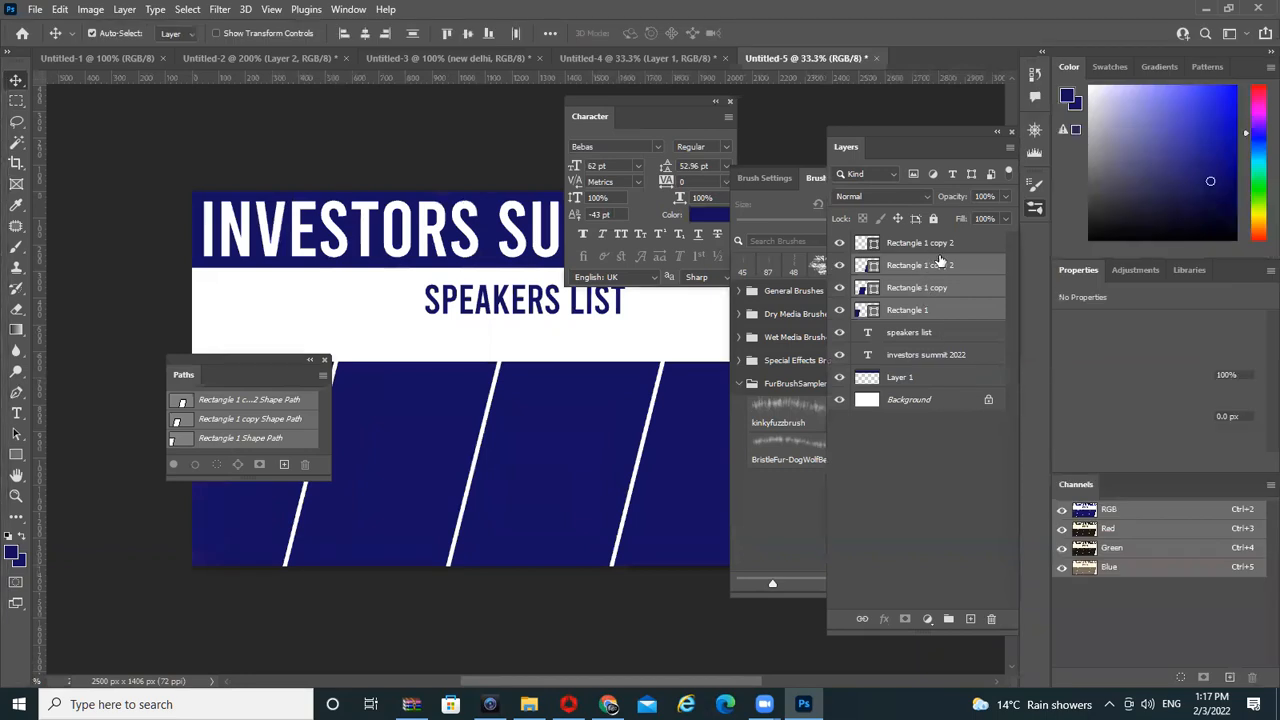
Select all four parallelogram layers and scale them up together so the row fills the canvas width below the SPEAKERS LIST text
click(943, 244)
key(Caps_Lock)
click(936, 316)
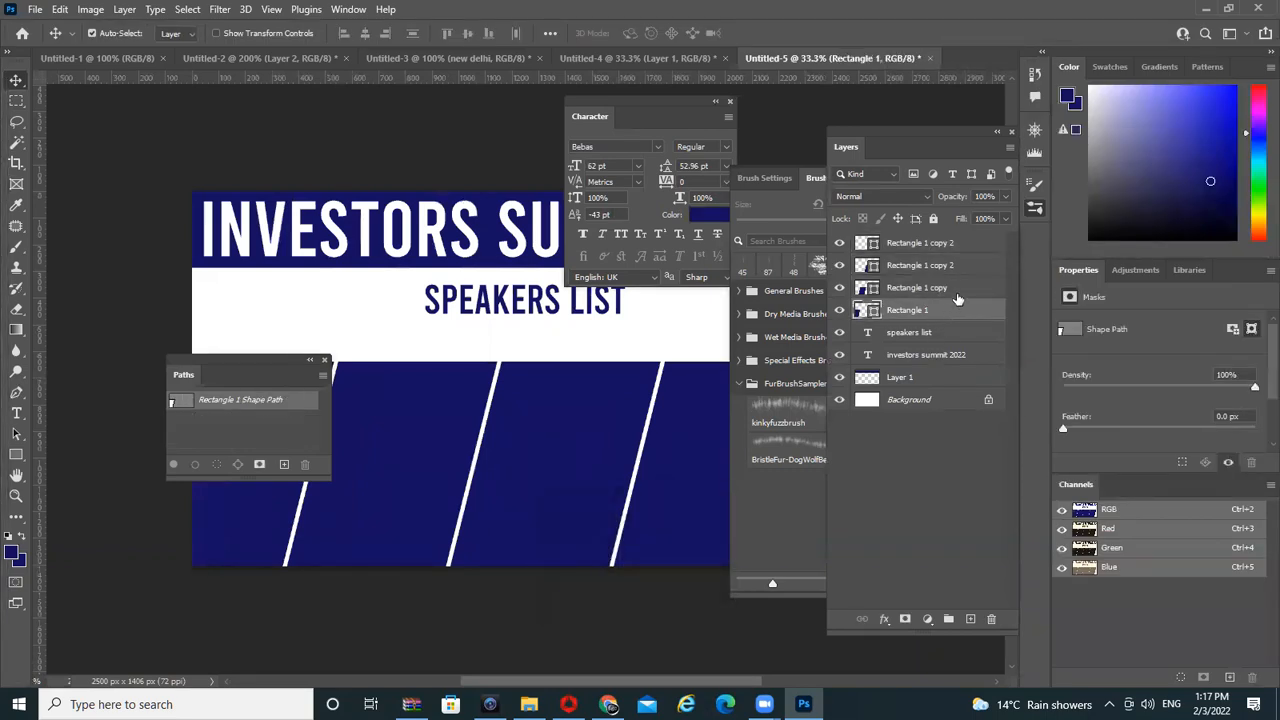
click(935, 250)
key(Tab)
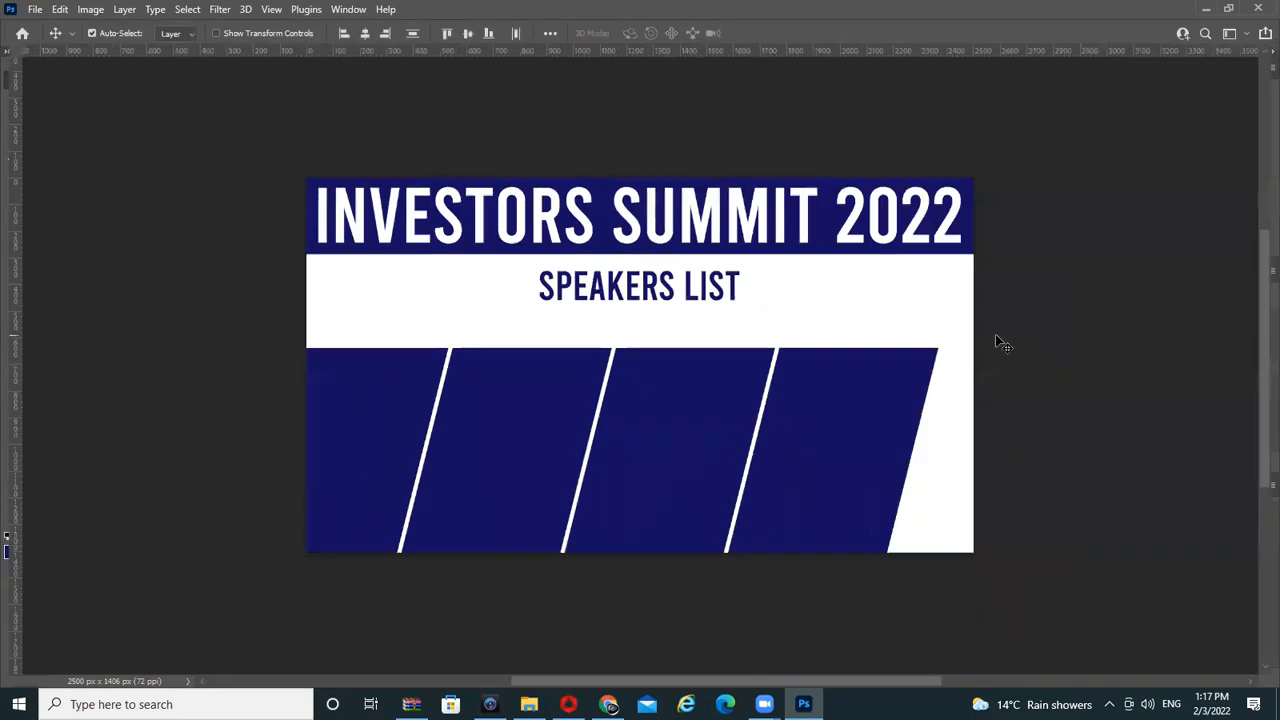
key(ctrl+t)
drag(937, 349, 1033, 291)
key(Return)
drag(902, 408, 898, 410)
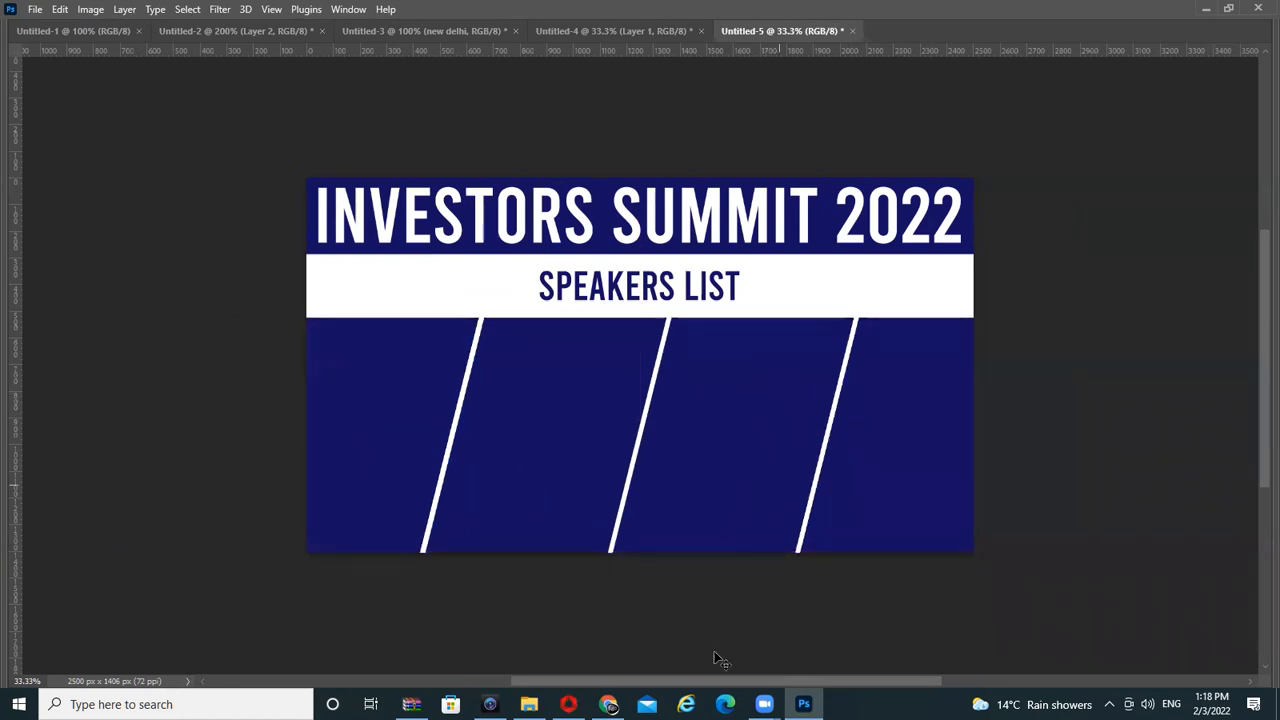
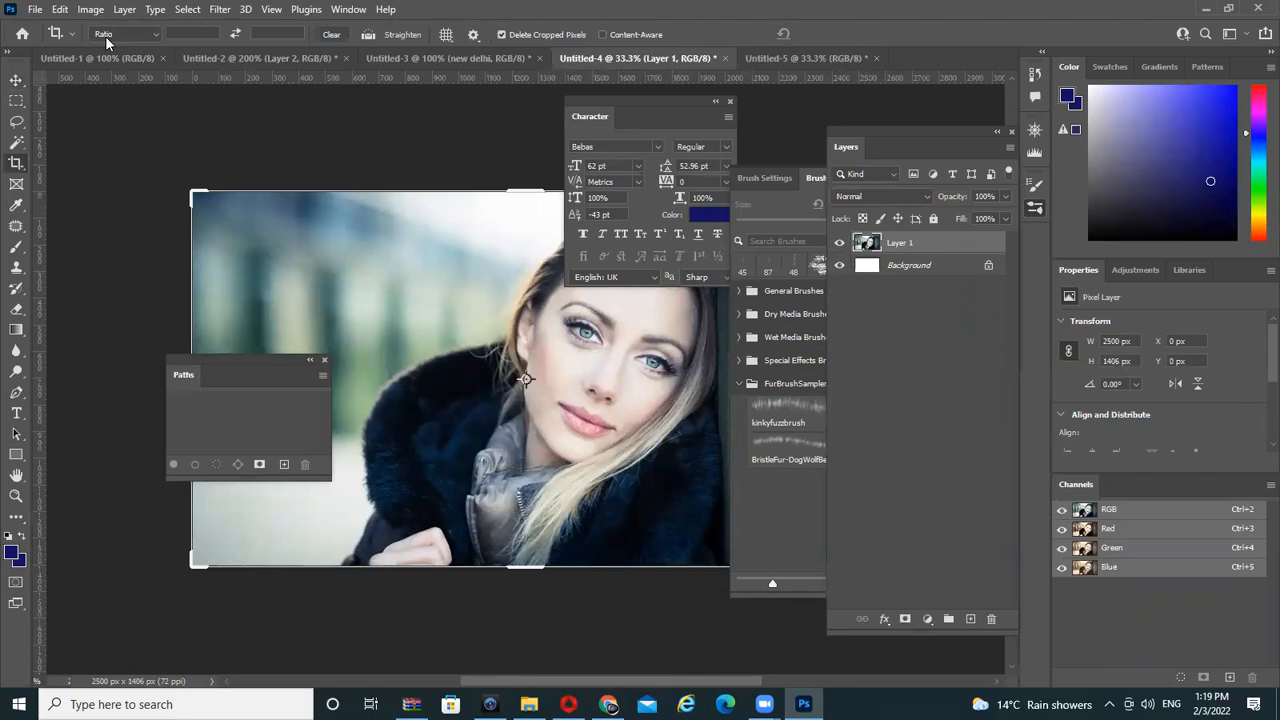
Set the crop aspect ratio for the portrait in Untitled-4 to 1:3, try resizing the crop frame, and cancel the crop
click(192, 34)
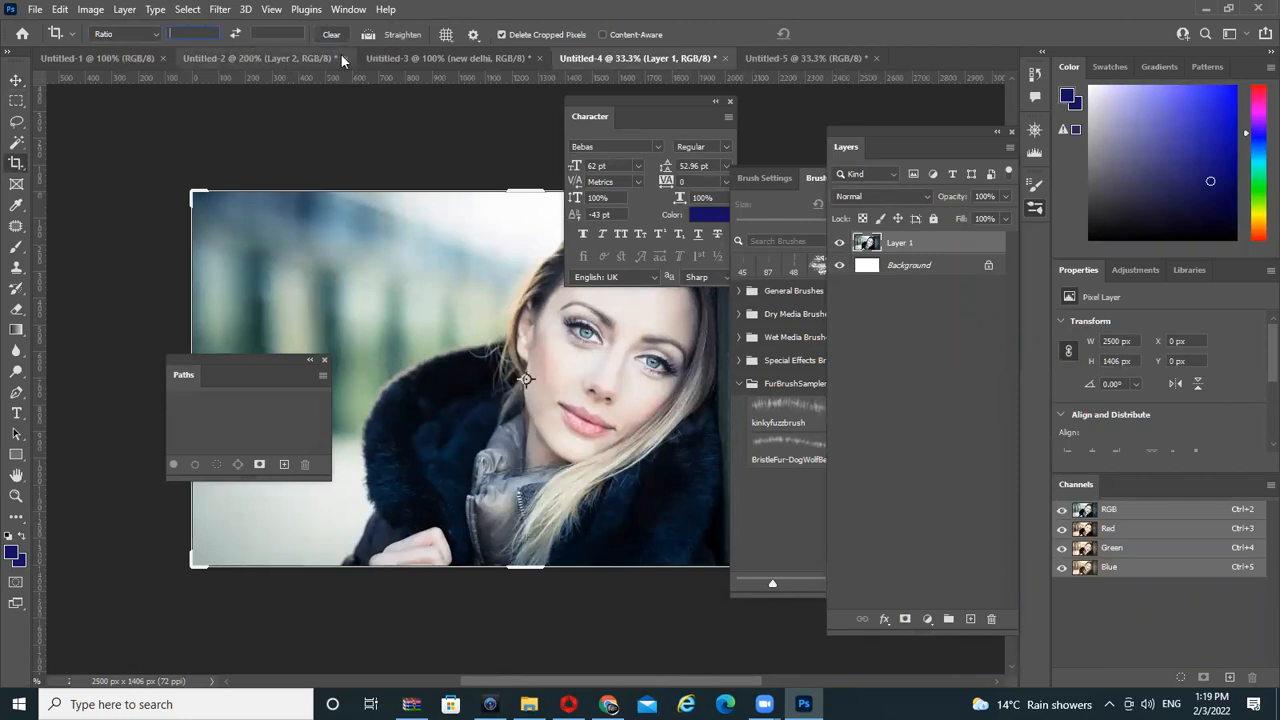
text(1)
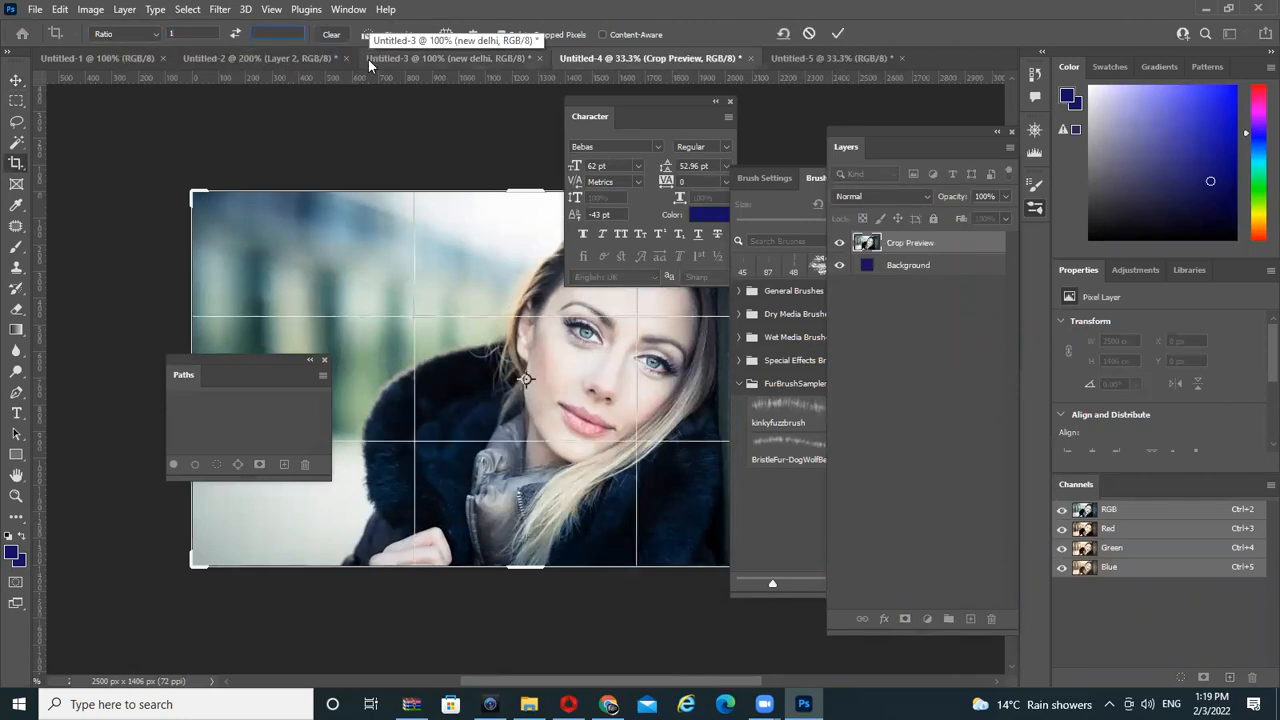
text(3)
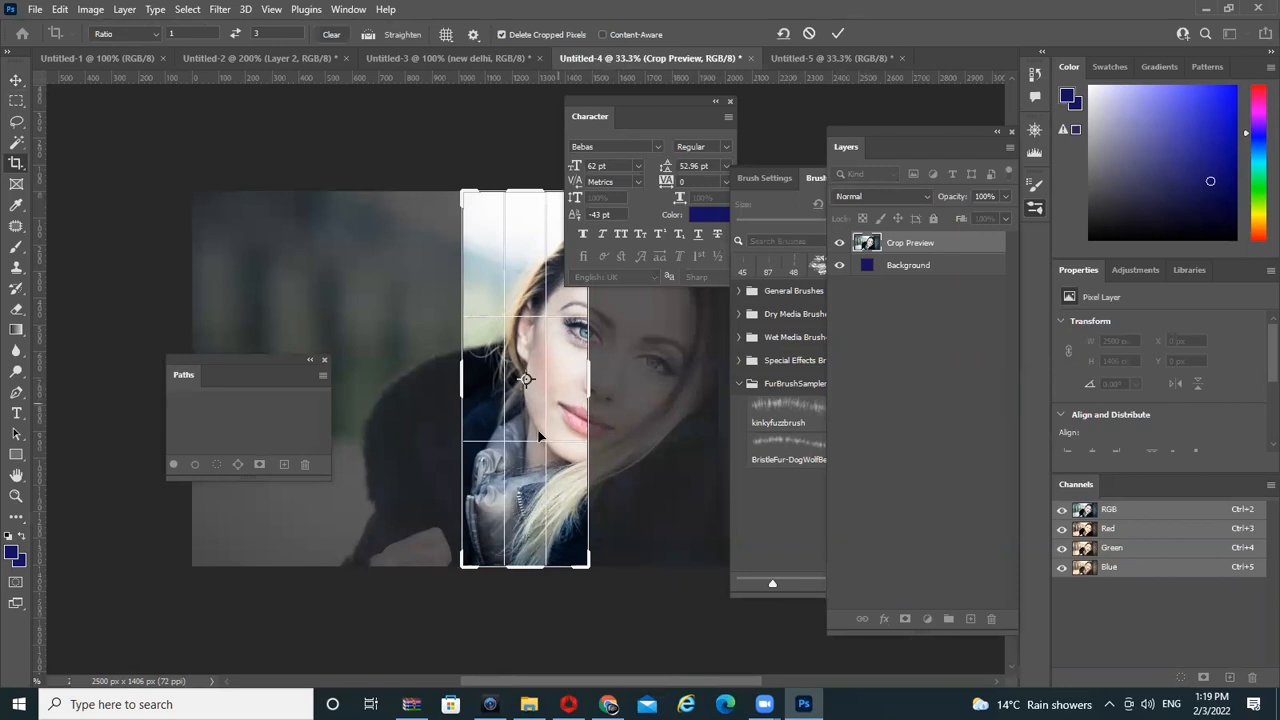
drag(457, 565, 463, 493)
key(Escape)
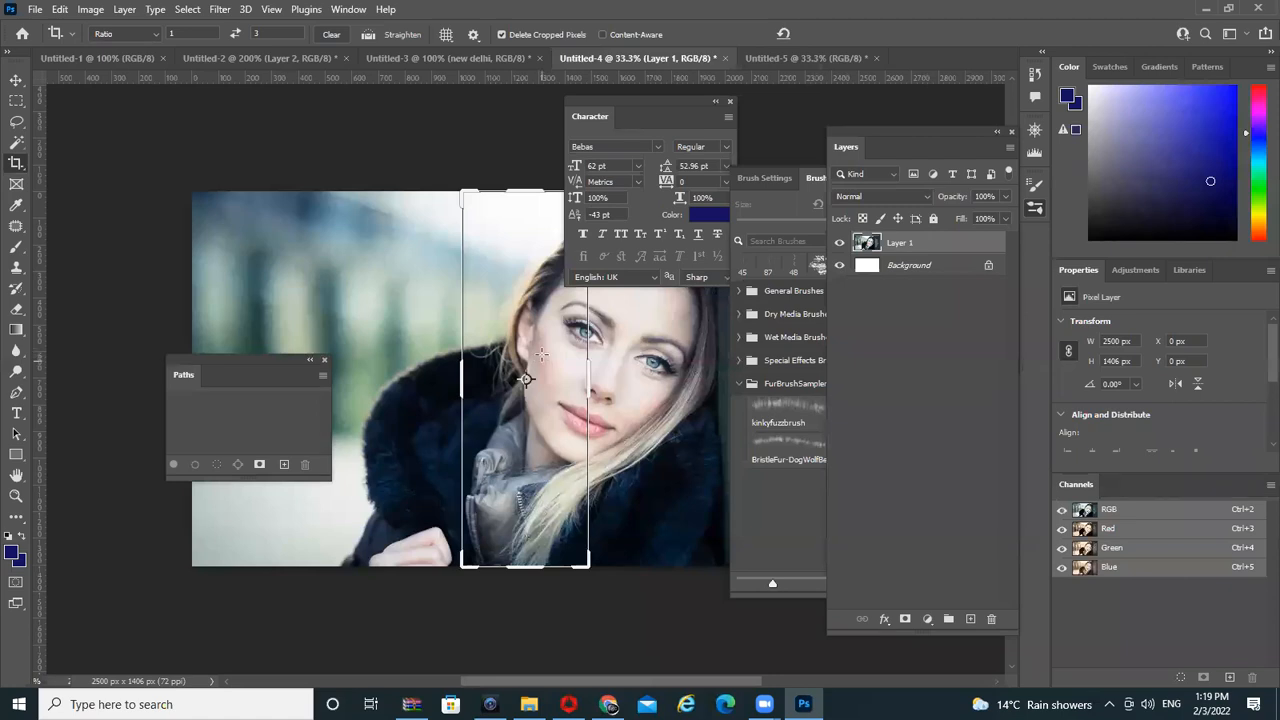
Change the crop aspect ratio to 1:2.5, try shifting the portrait within the frame, and undo the shift
click(277, 34)
text(2.5)
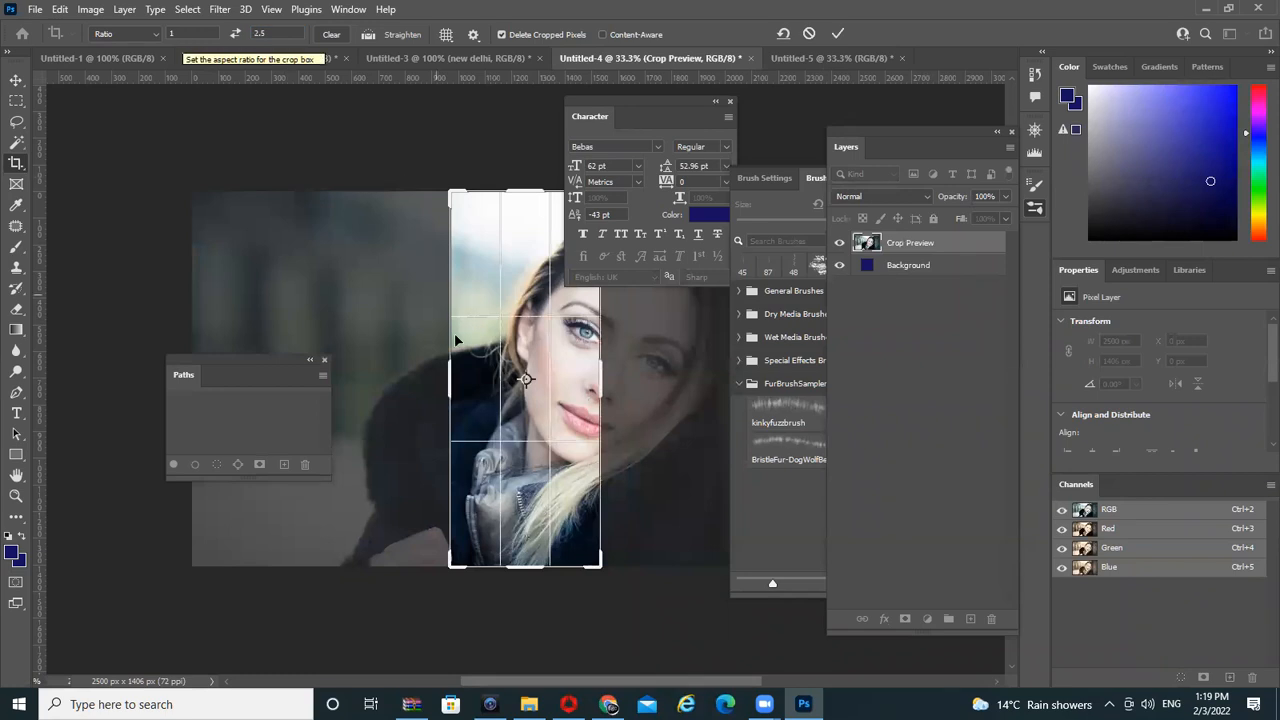
drag(562, 342, 484, 337)
key(ctrl+z)
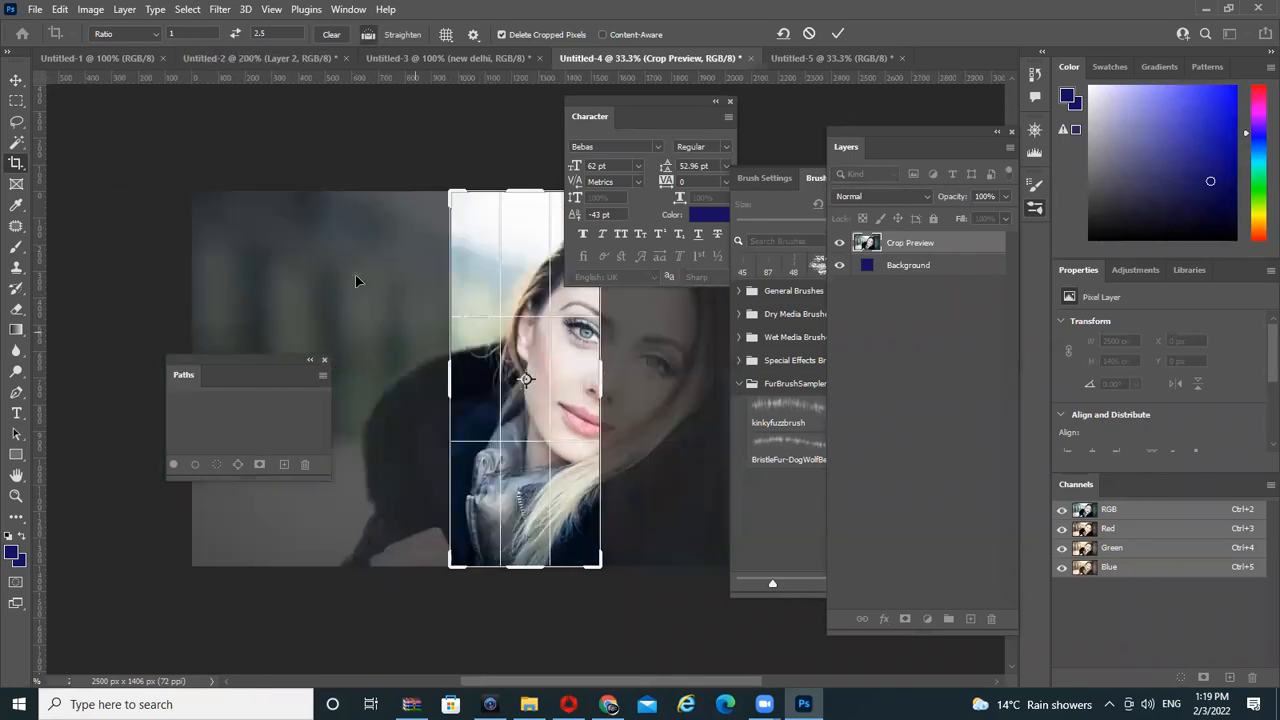
Reframe the portrait in Untitled-4 so the woman's face fills the 1:2.5 crop frame, and apply the crop
mouse_move(601, 567)
mouse_down()
mouse_move(634, 595)
mouse_move(611, 543)
mouse_move(610, 561)
mouse_up()
drag(545, 456, 483, 441)
drag(633, 98, 964, 263)
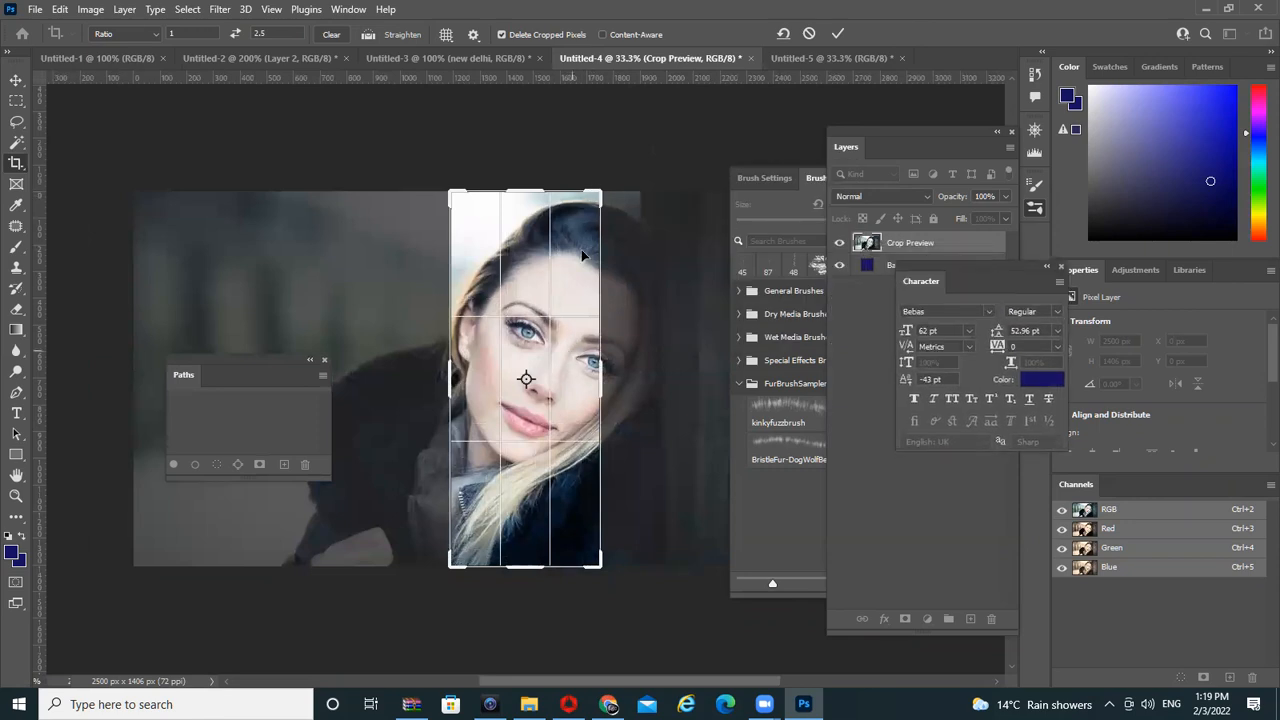
drag(600, 191, 717, 137)
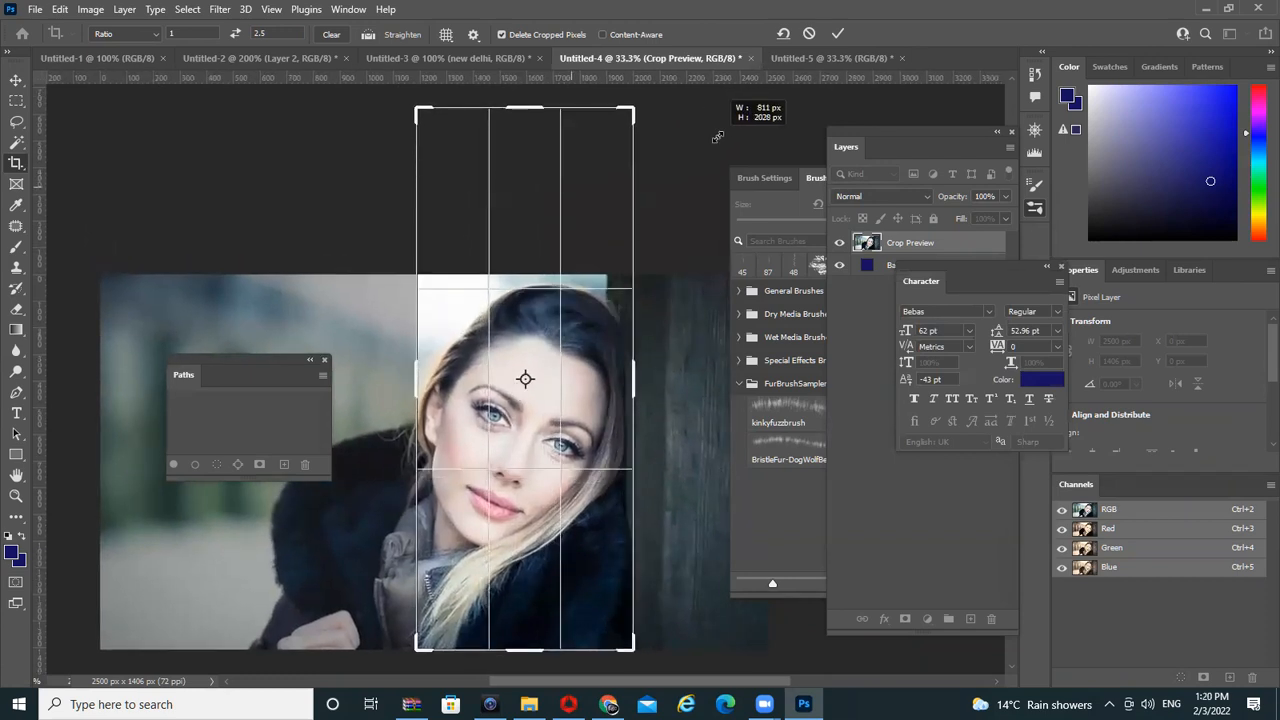
drag(717, 137, 717, 137)
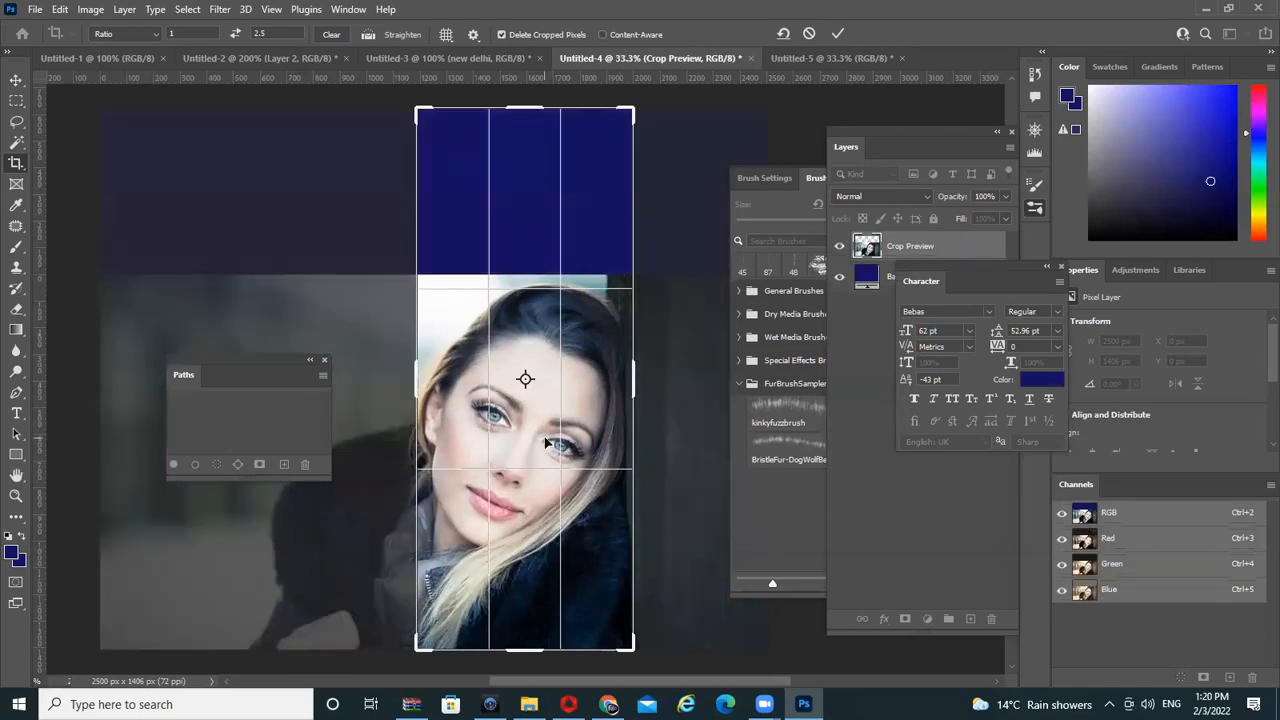
drag(630, 105, 605, 188)
drag(530, 298, 505, 308)
key(Return)
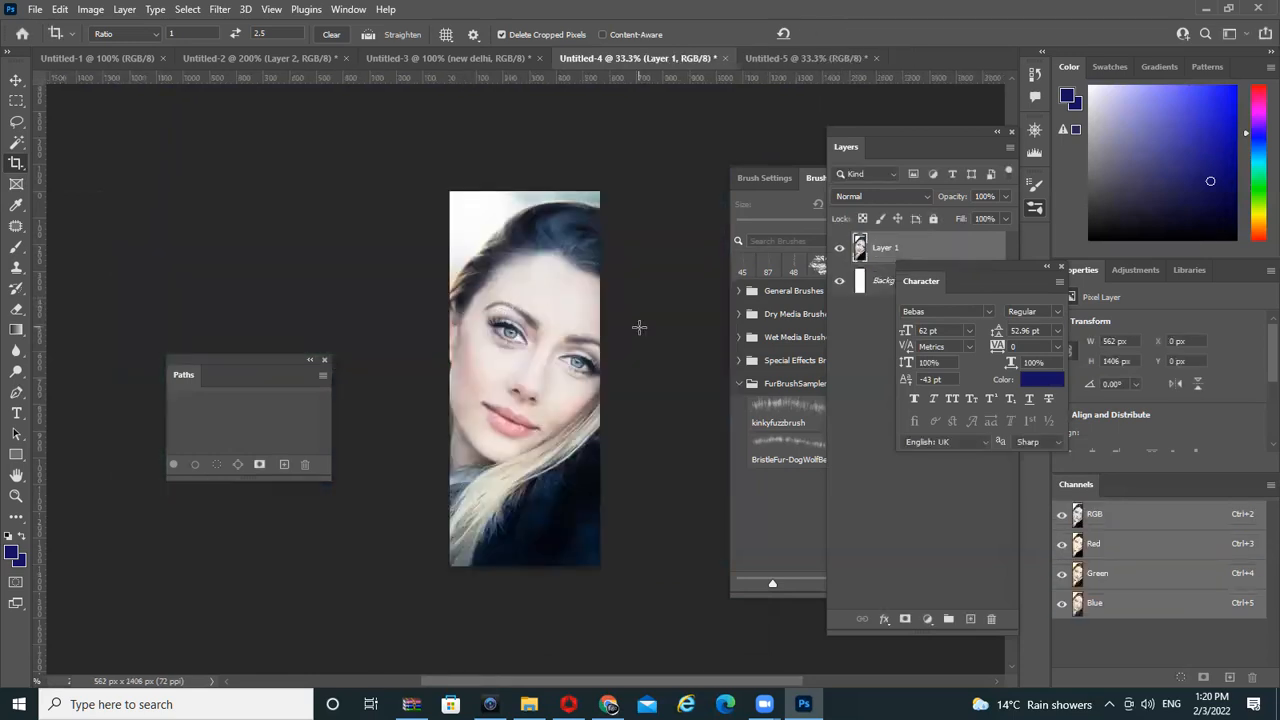
Try moving the cropped portrait with the Move tool and undo the move
key(v)
drag(521, 357, 402, 416)
key(ctrl+z)
Select the Rectangle 1 layer, the first slanted panel under SPEAKERS LIST, in Untitled-5
right_click(327, 347)
click(367, 370)
key(Tab)
right_click(362, 403)
click(380, 418)
right_click(525, 414)
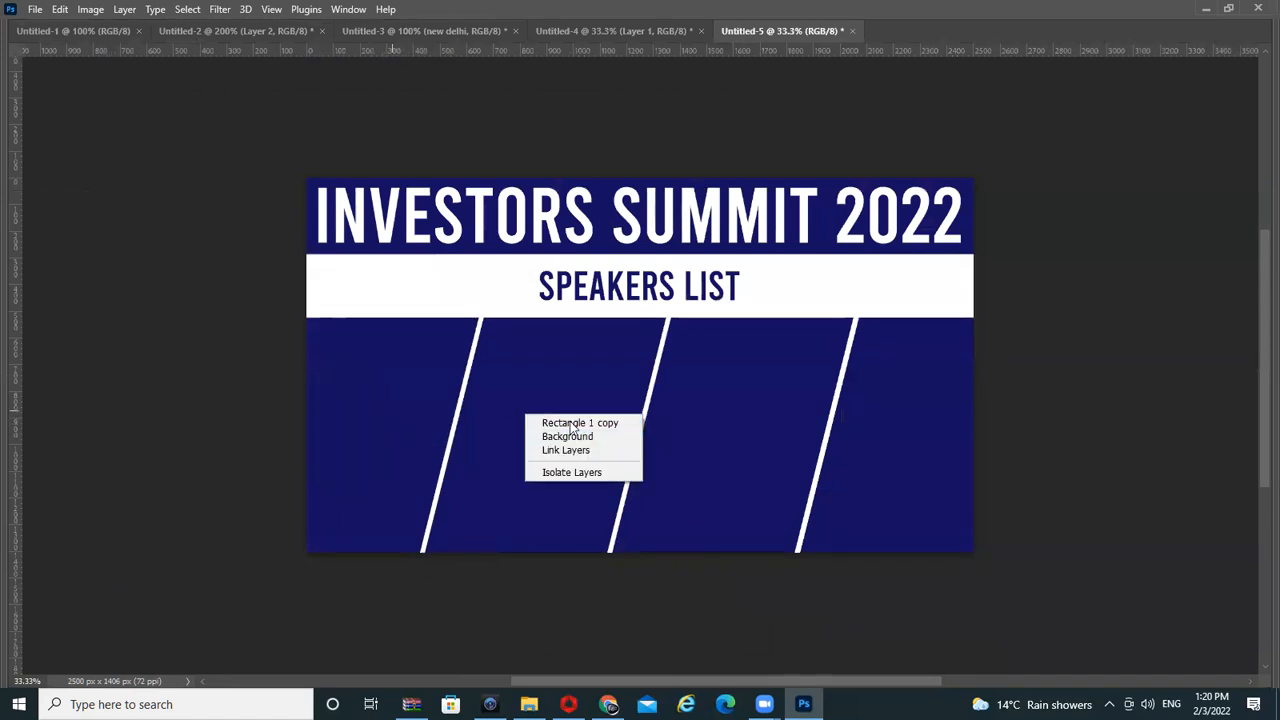
click(720, 382)
right_click(729, 386)
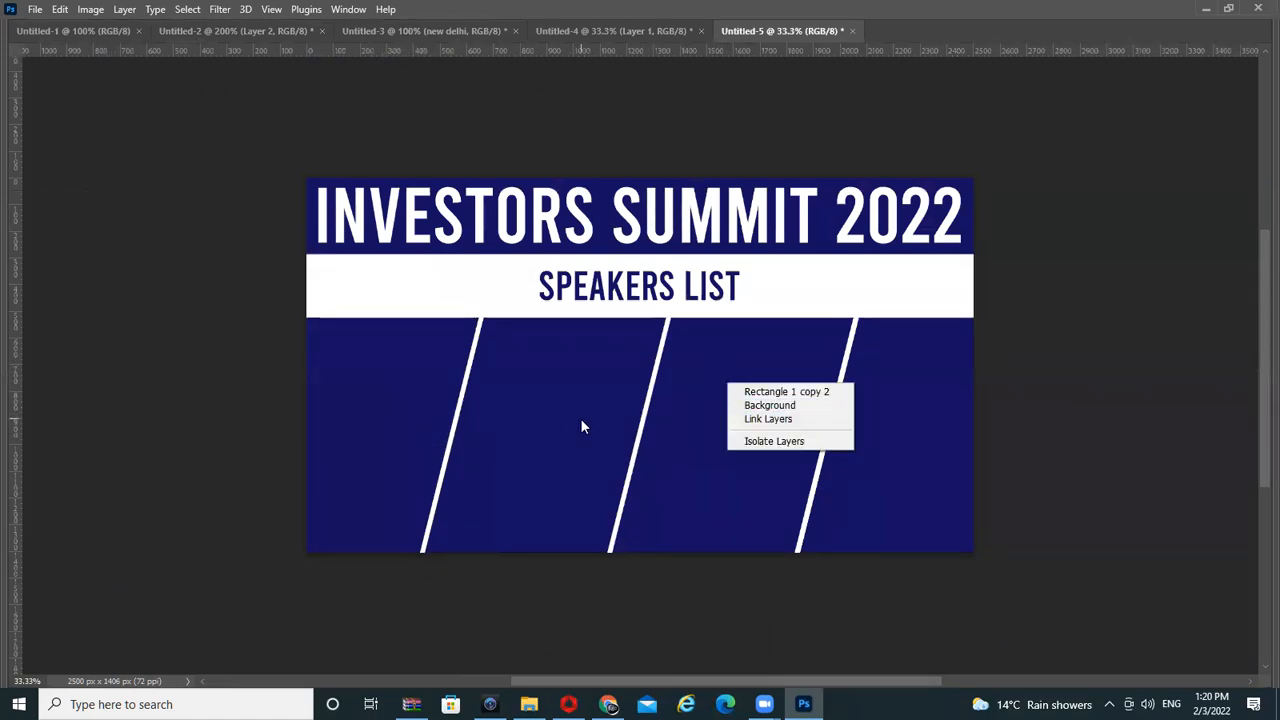
click(374, 418)
right_click(366, 410)
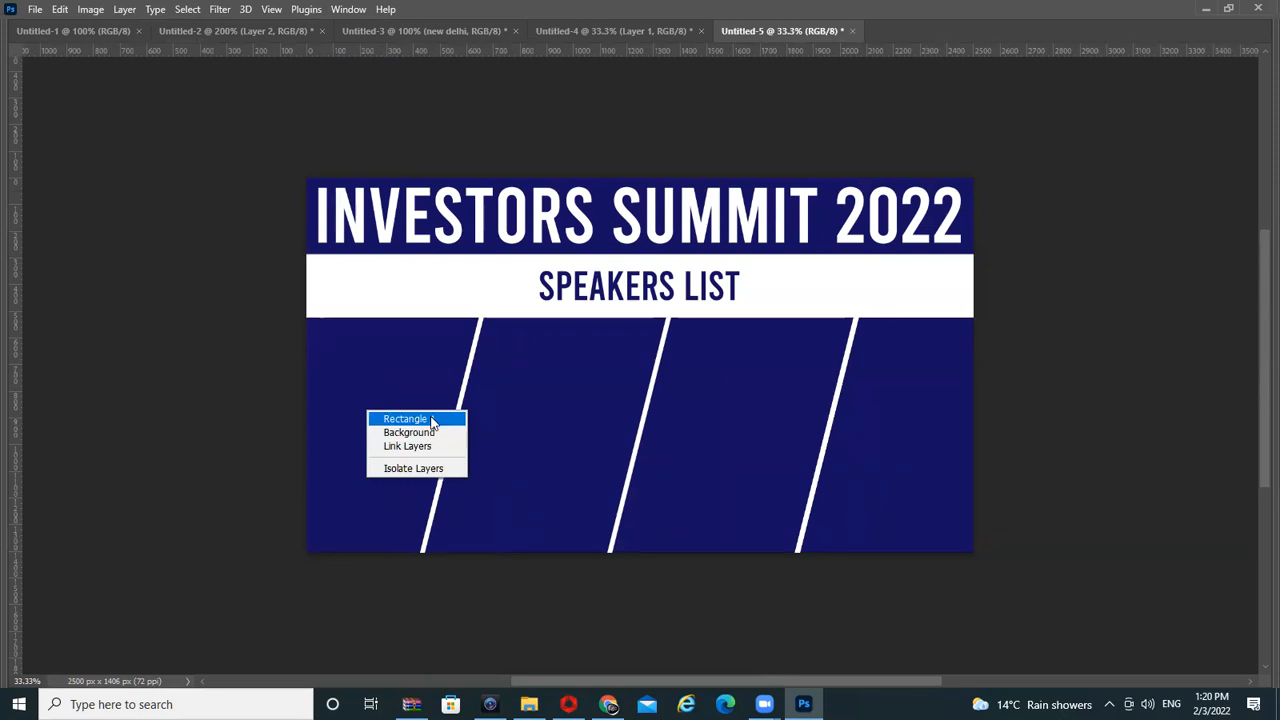
click(425, 419)
key(Tab)
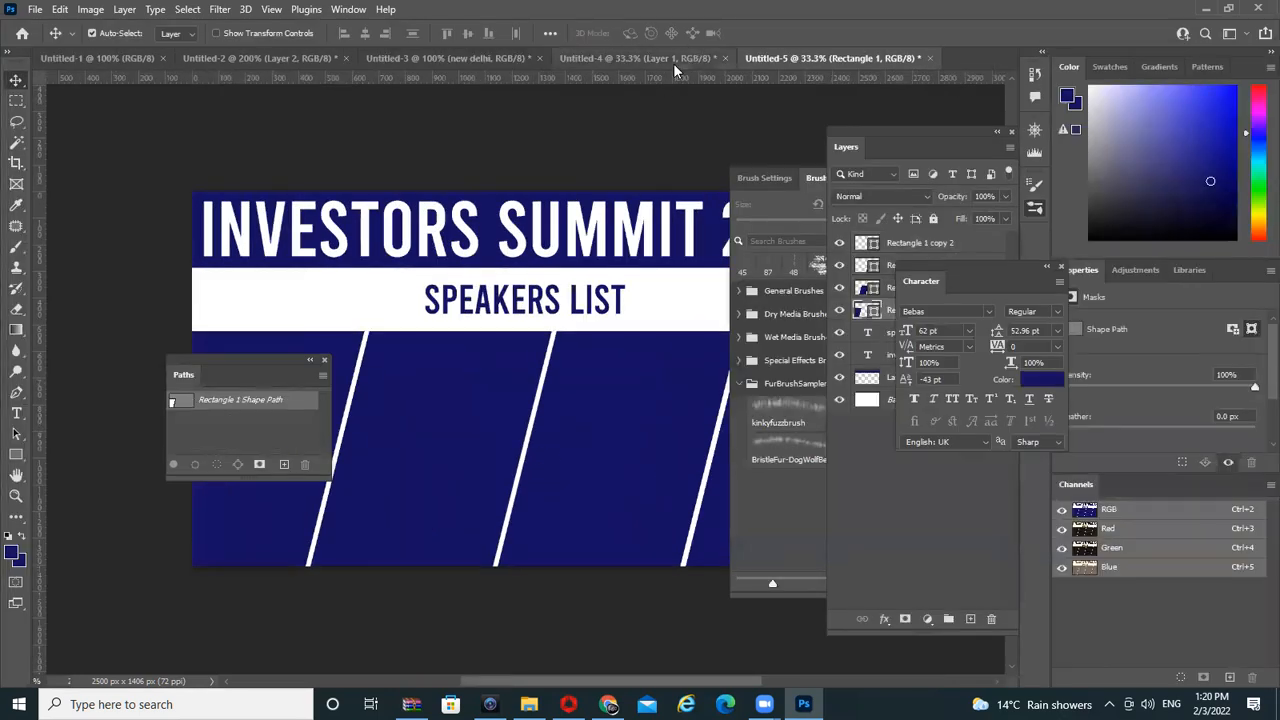
Bring the cropped portrait from Untitled-4 into Untitled-5 and clip it to the first slanted panel
click(675, 57)
drag(530, 405, 606, 491)
key(Tab)
drag(551, 300, 405, 358)
key(ctrl+alt+g)
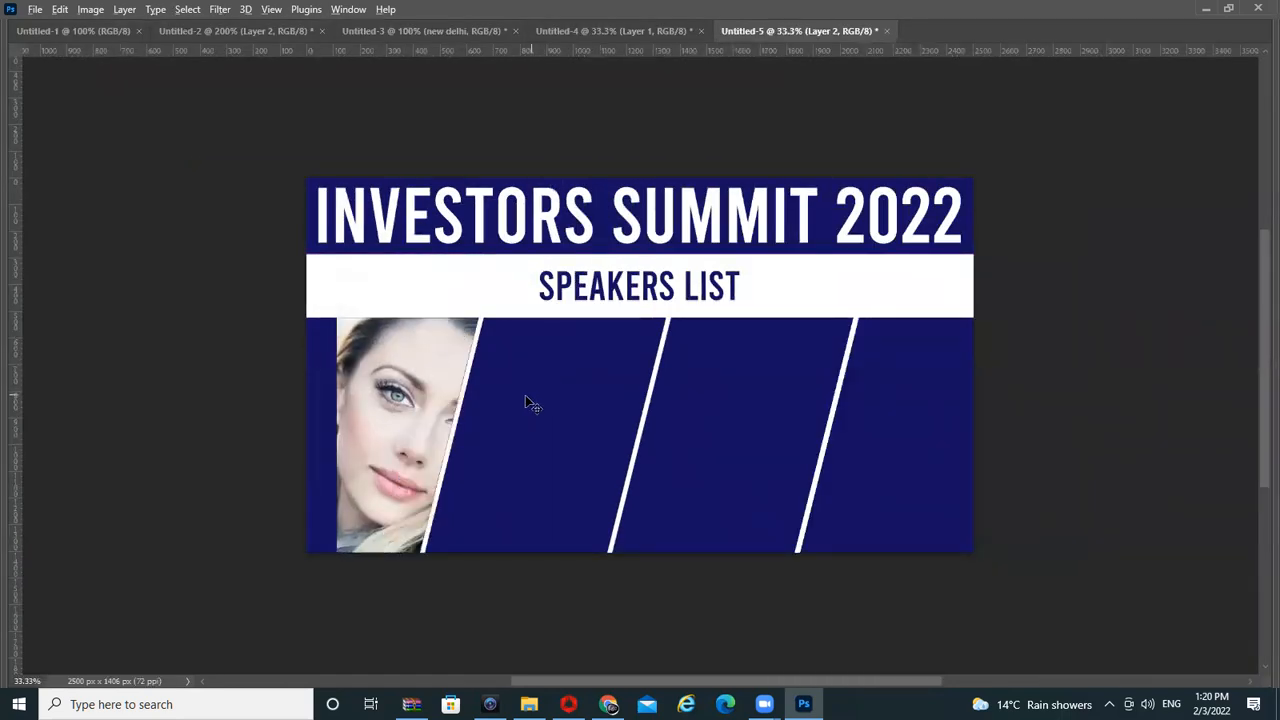
Align the clipped portrait with the canvas edge, scale it up to fill the first slanted panel, and fine-tune its position
drag(437, 422, 396, 422)
key(ctrl+t)
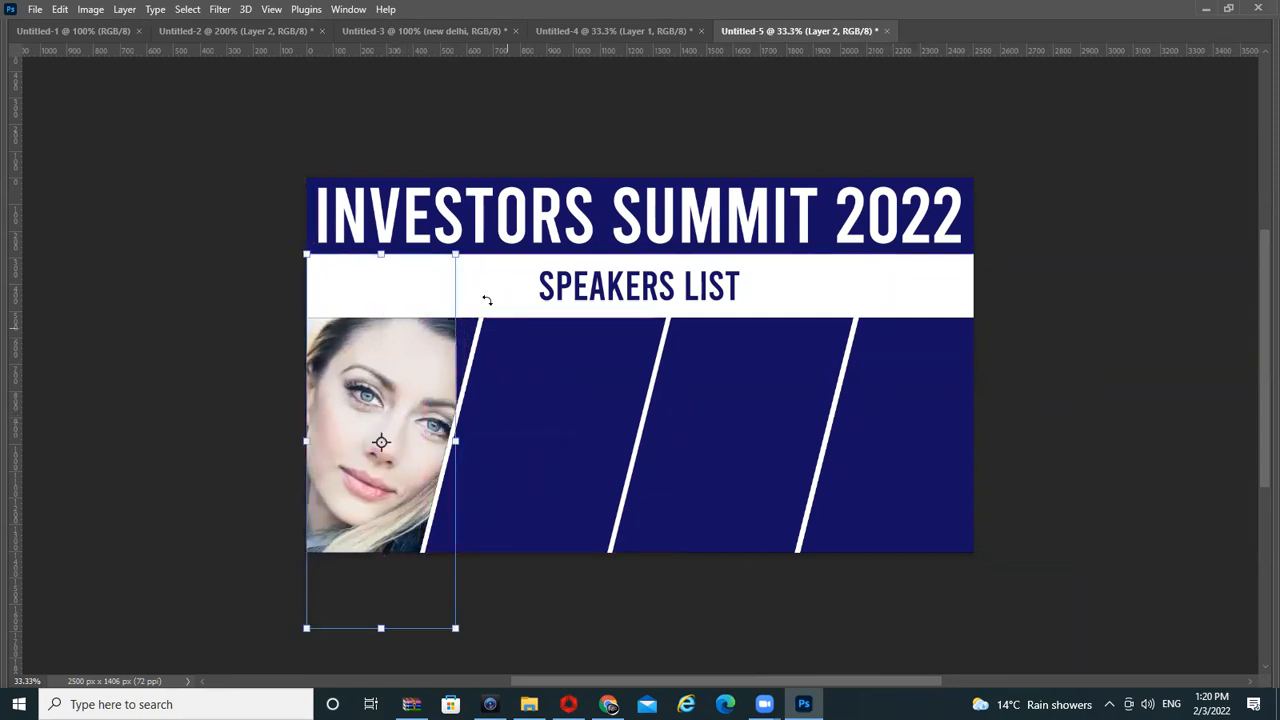
drag(455, 252, 481, 190)
key(Return)
drag(423, 357, 417, 372)
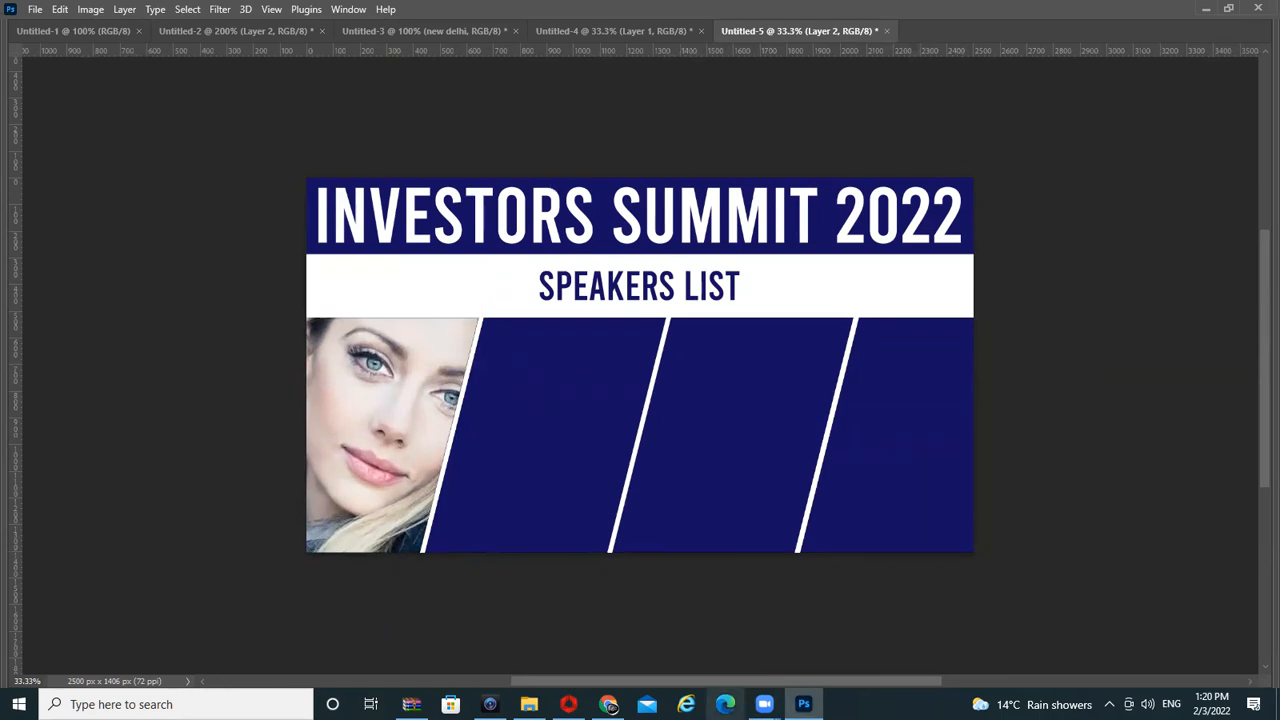
Switch to Chrome and copy the laughing shaved-head portrait from the Google Images results for portrait
click(608, 704)
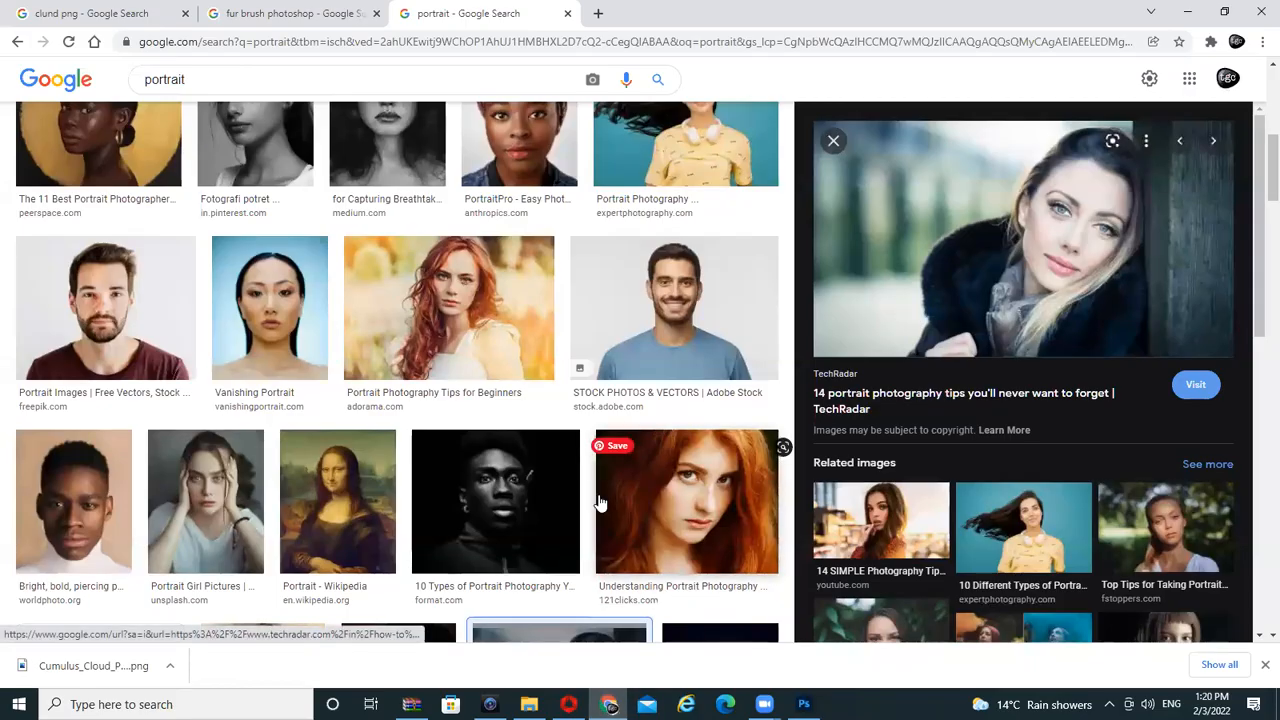
scroll(560, 480, up, 5)
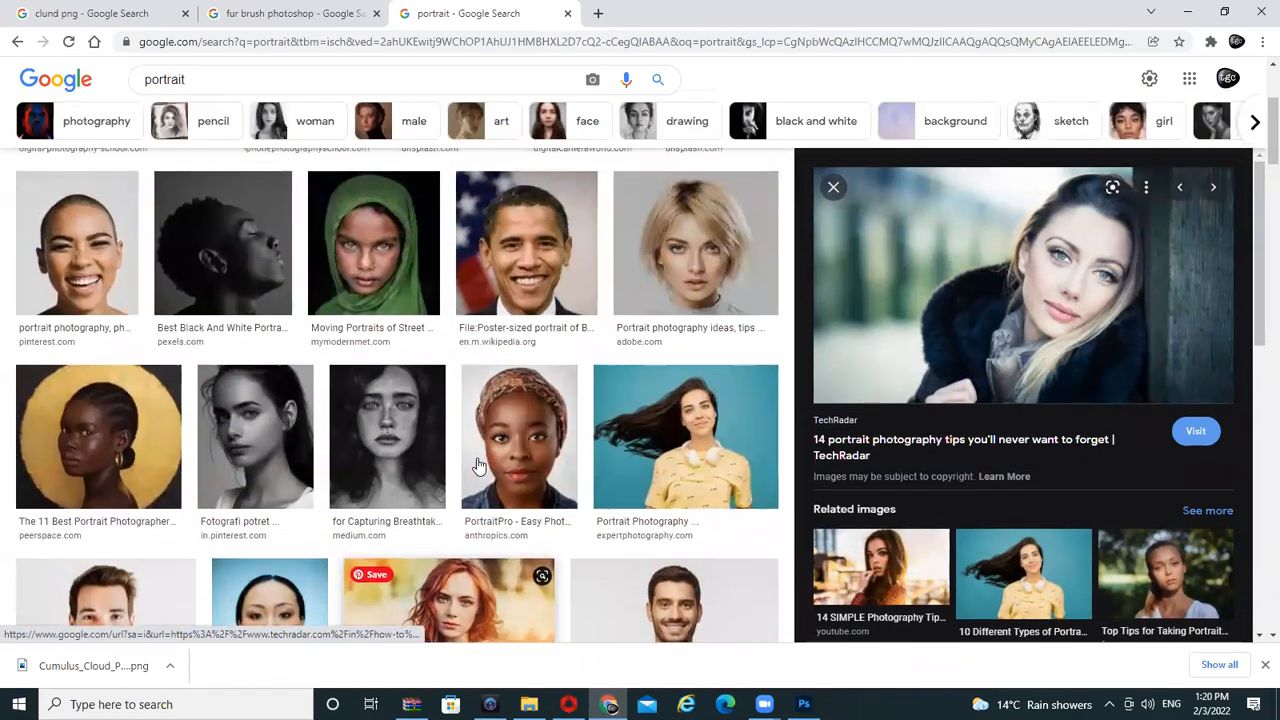
scroll(478, 465, up, 2)
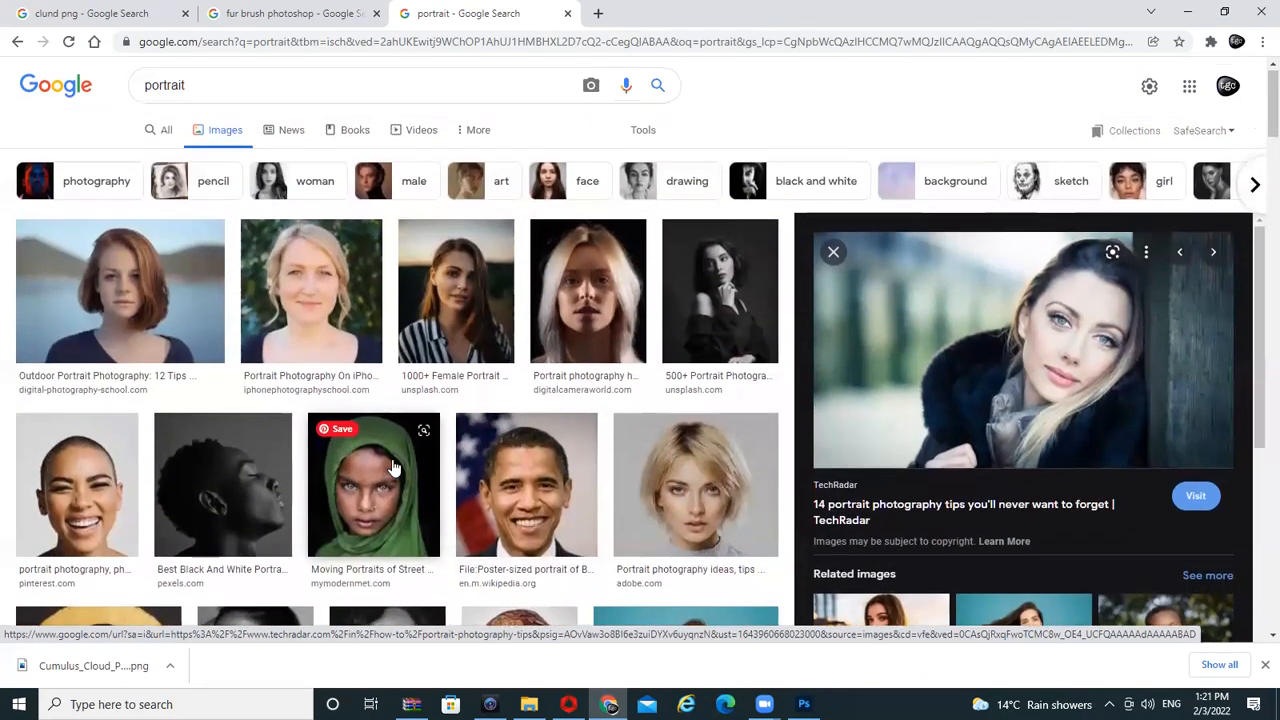
click(77, 485)
scroll(250, 470, down, 1)
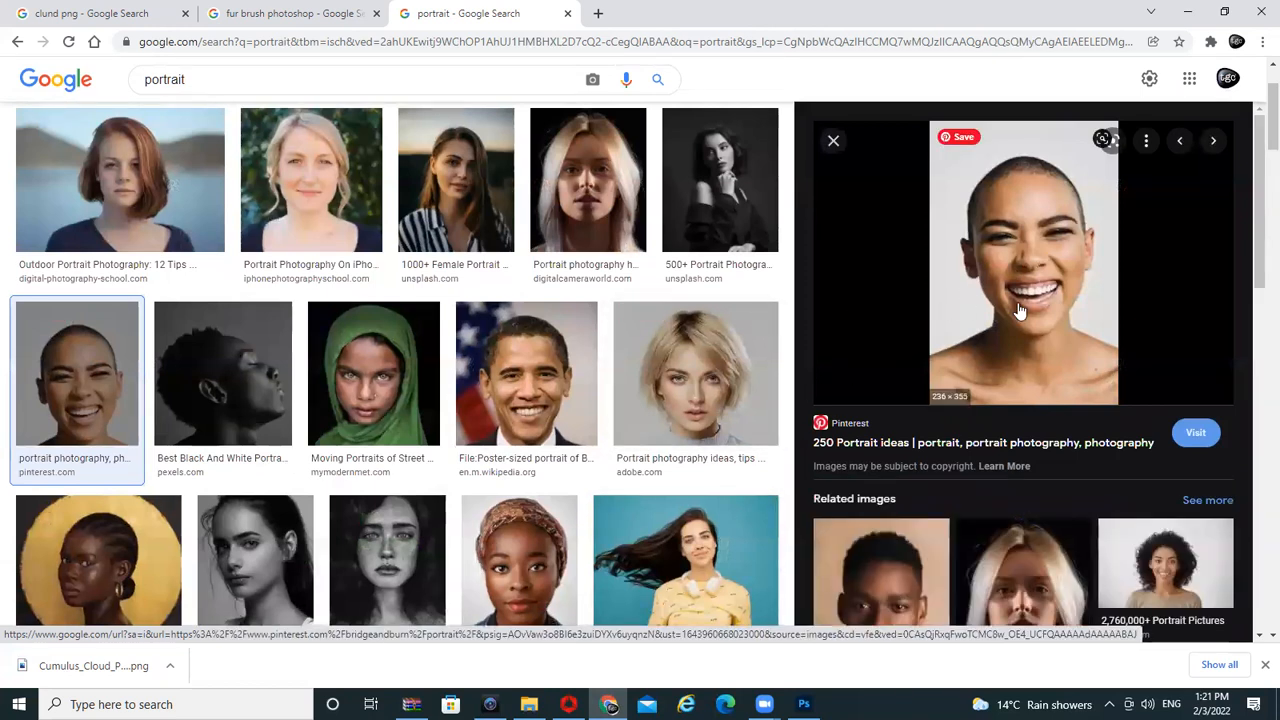
right_click(1095, 318)
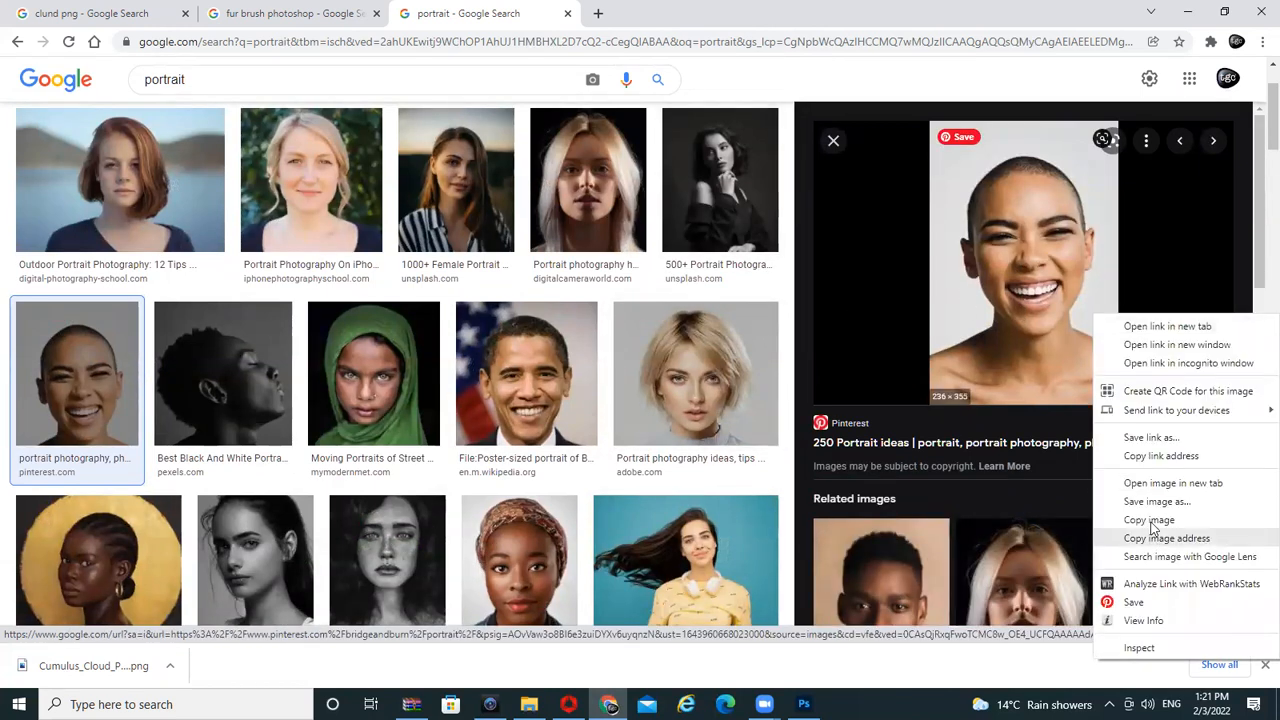
click(1155, 519)
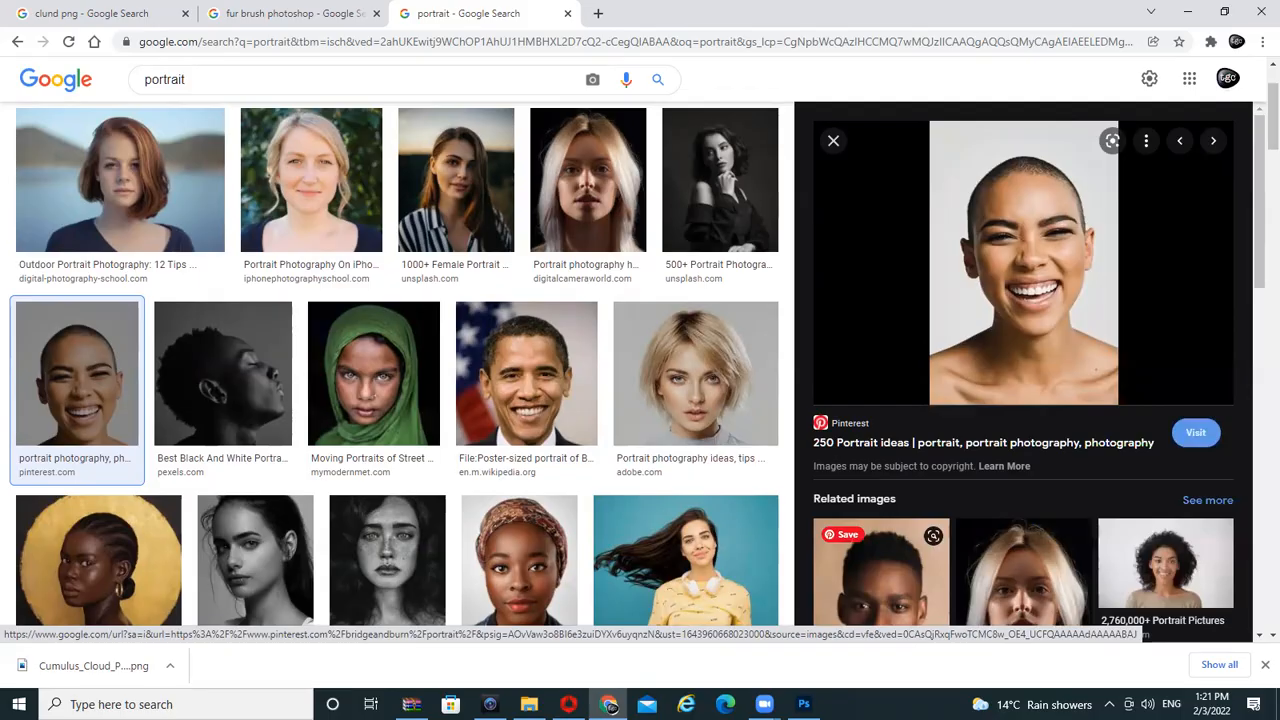
Switch back to Photoshop, create a new 236 x 355 px document from the clipboard preset, and paste the copied portrait
click(824, 693)
key(ctrl+n)
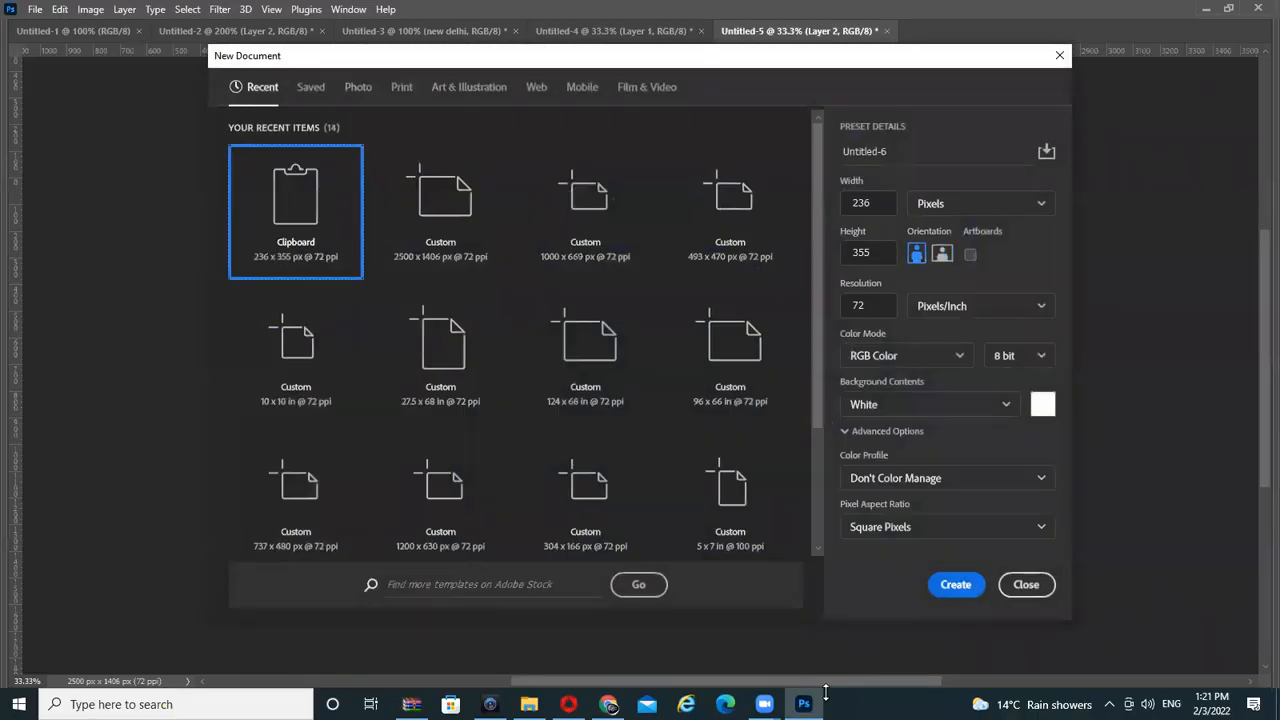
key(Return)
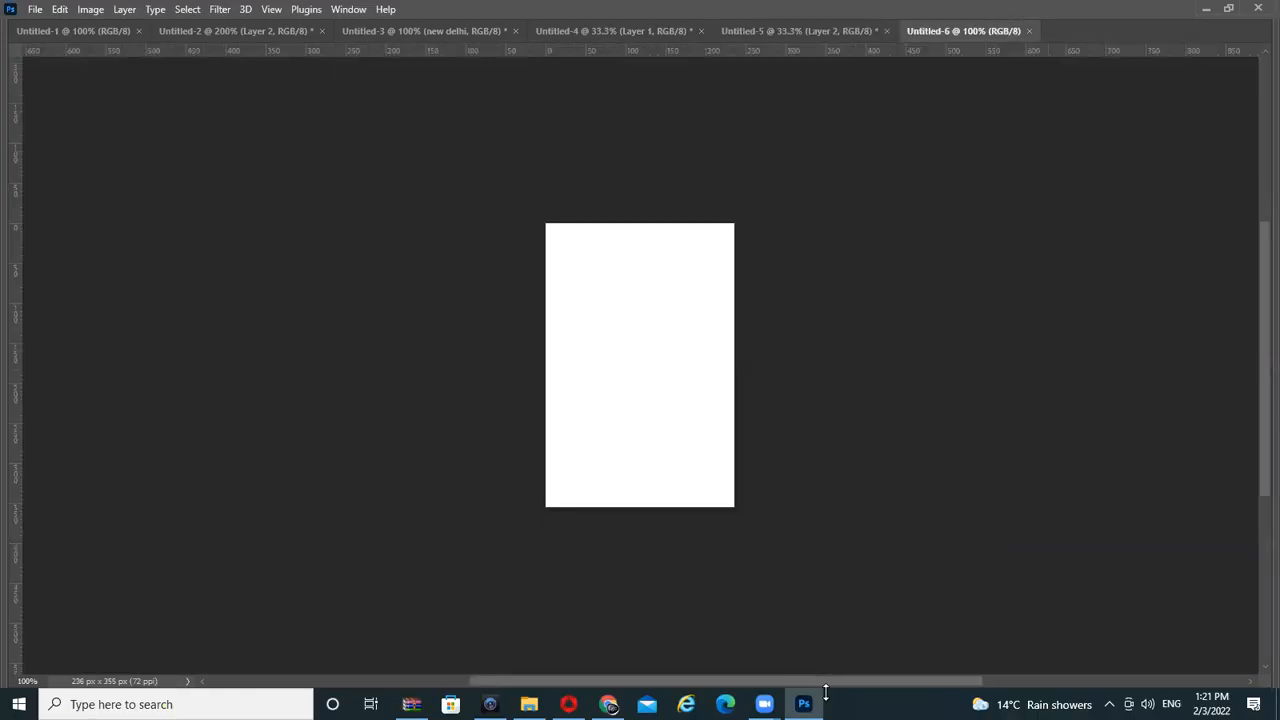
key(ctrl+v)
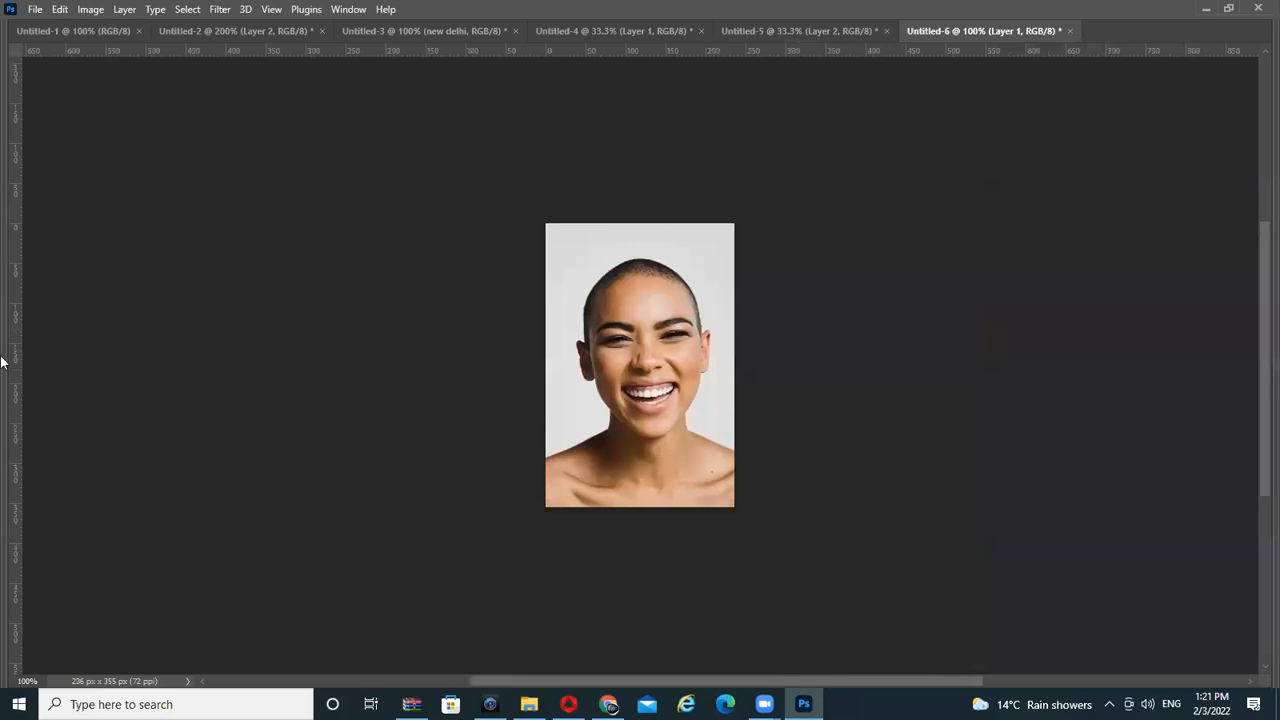
key(Tab)
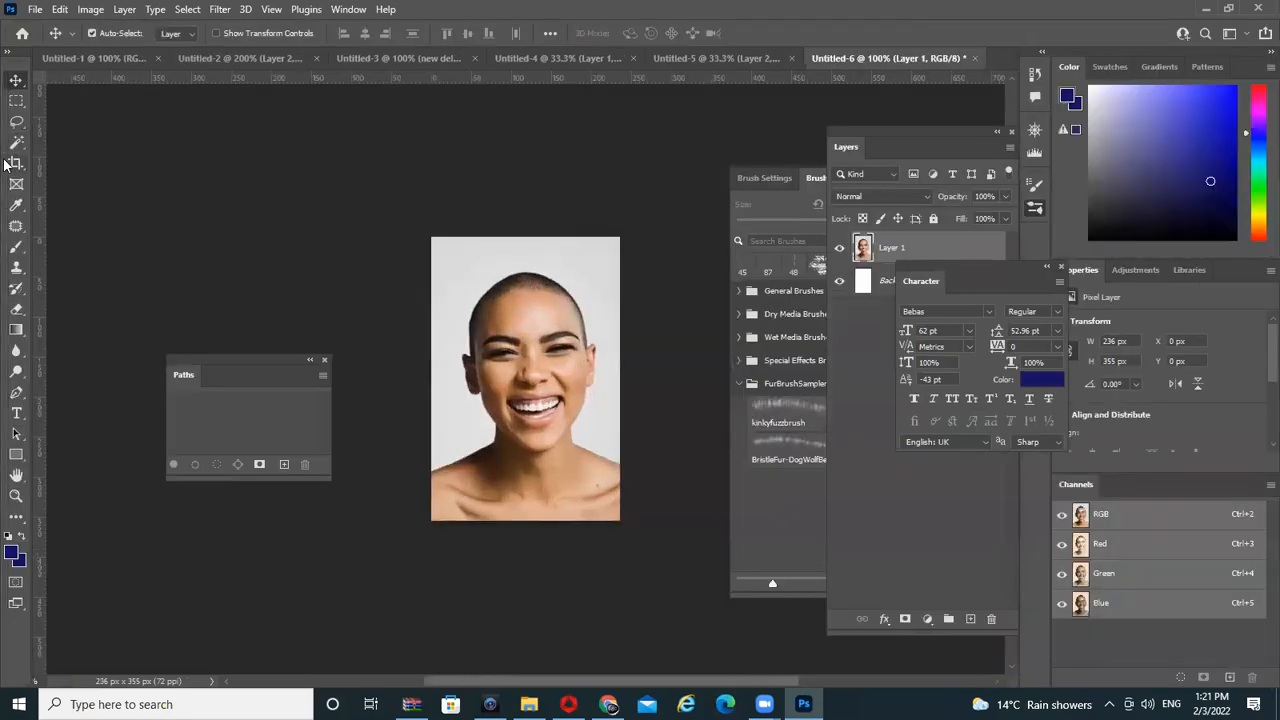
Set the Crop tool to W x H x Resolution with a width of 2 px and a height of 3 px
click(16, 164)
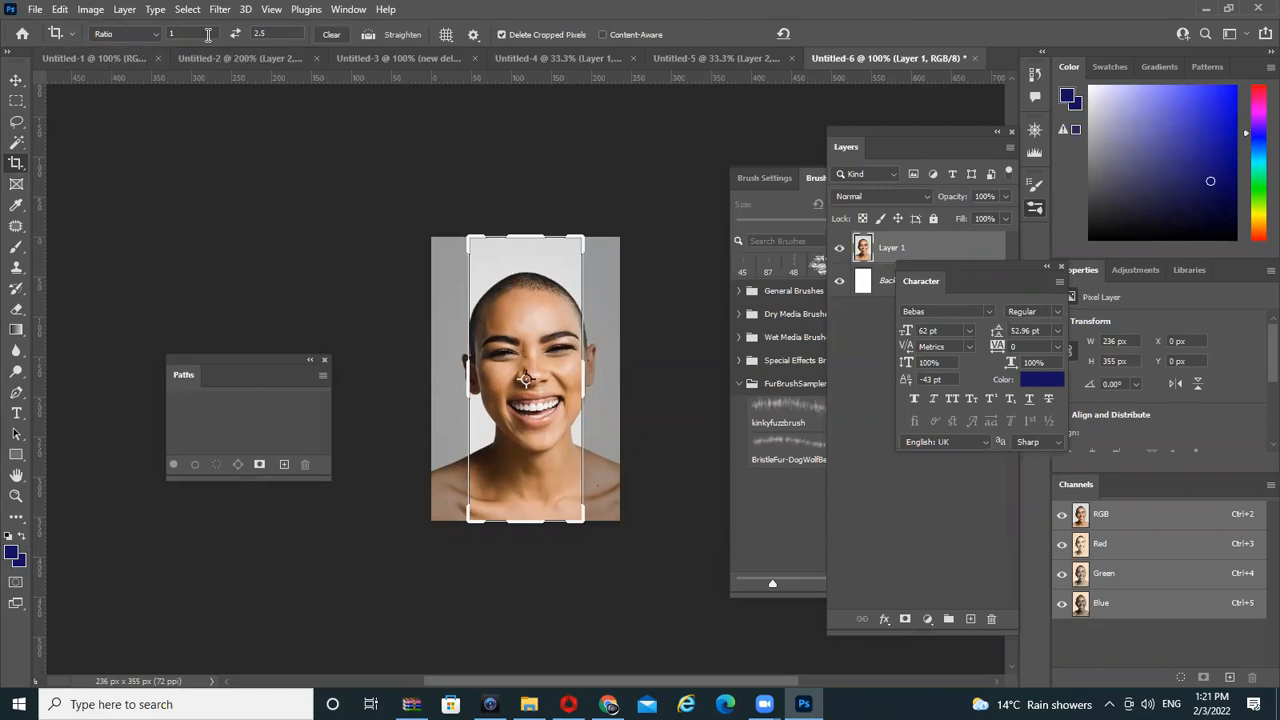
click(139, 34)
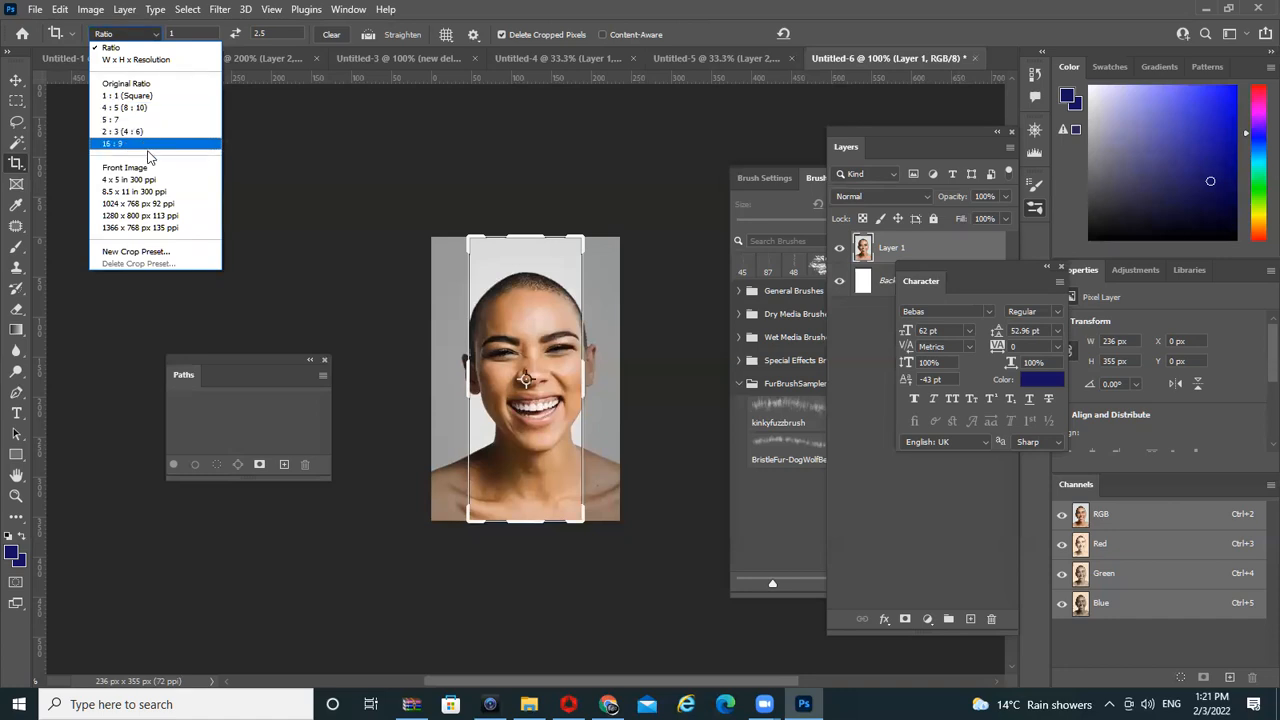
click(205, 31)
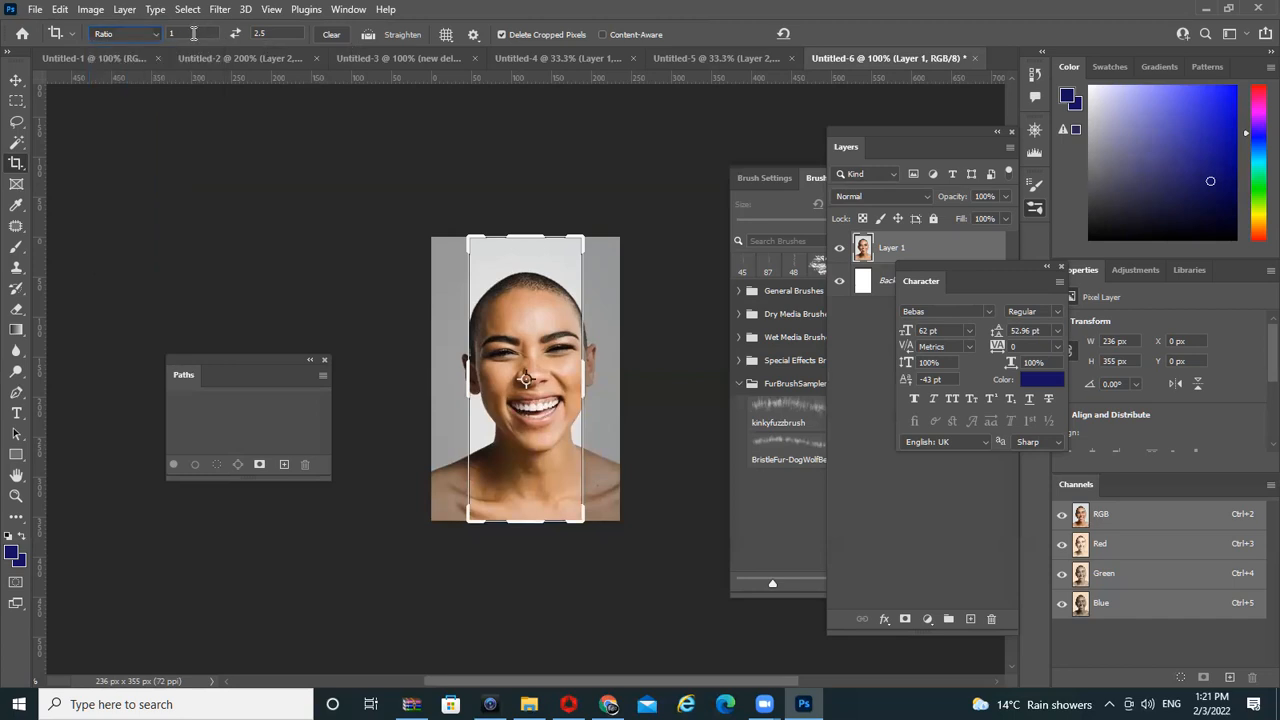
click(124, 37)
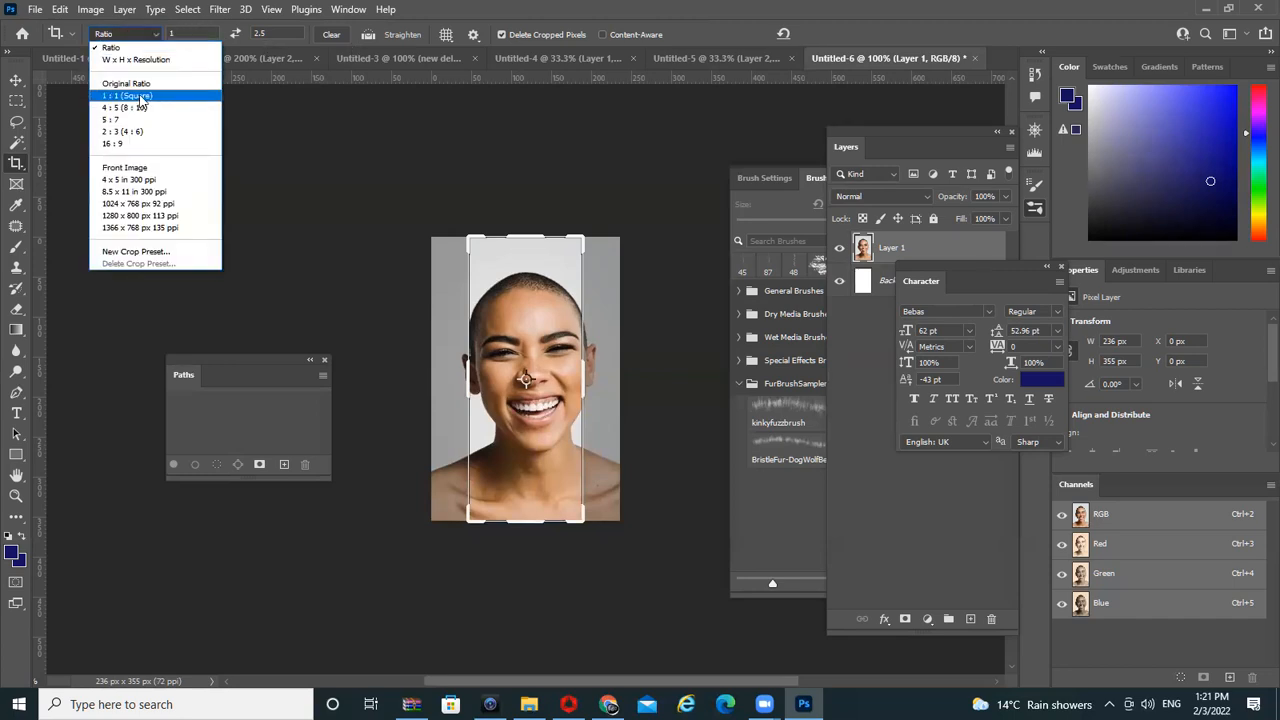
click(157, 59)
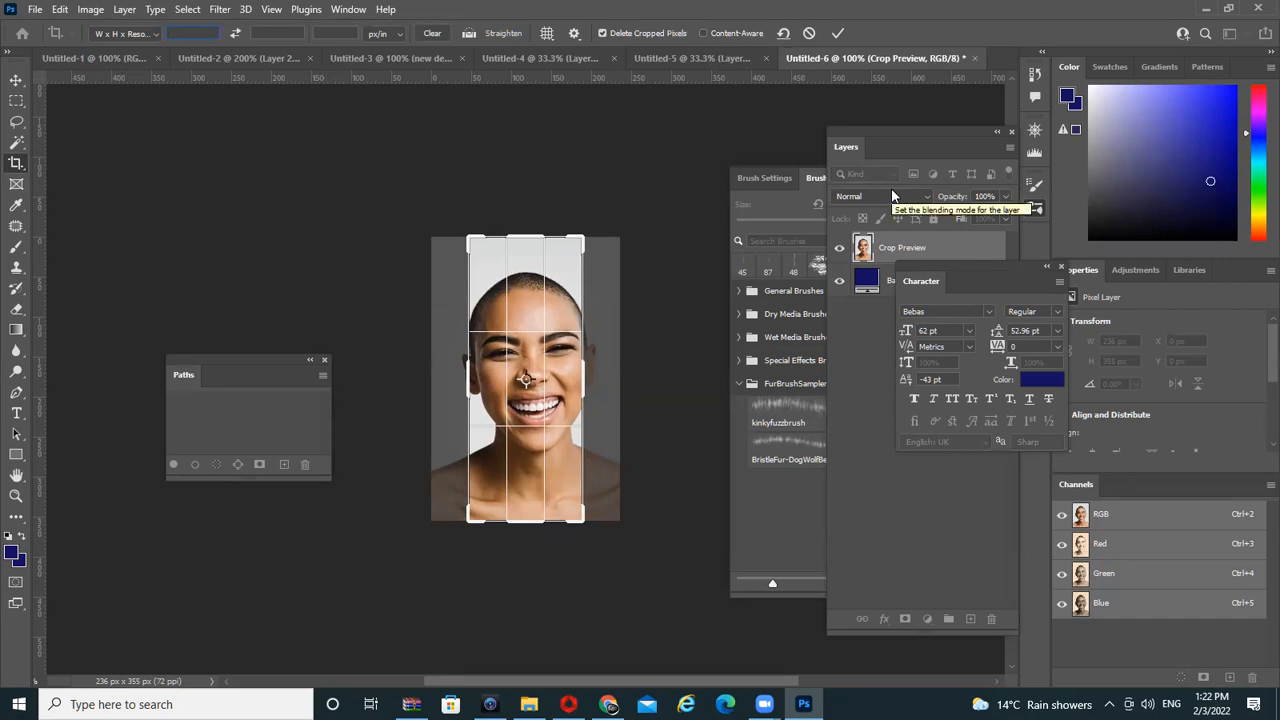
key(Tab)
text(3)
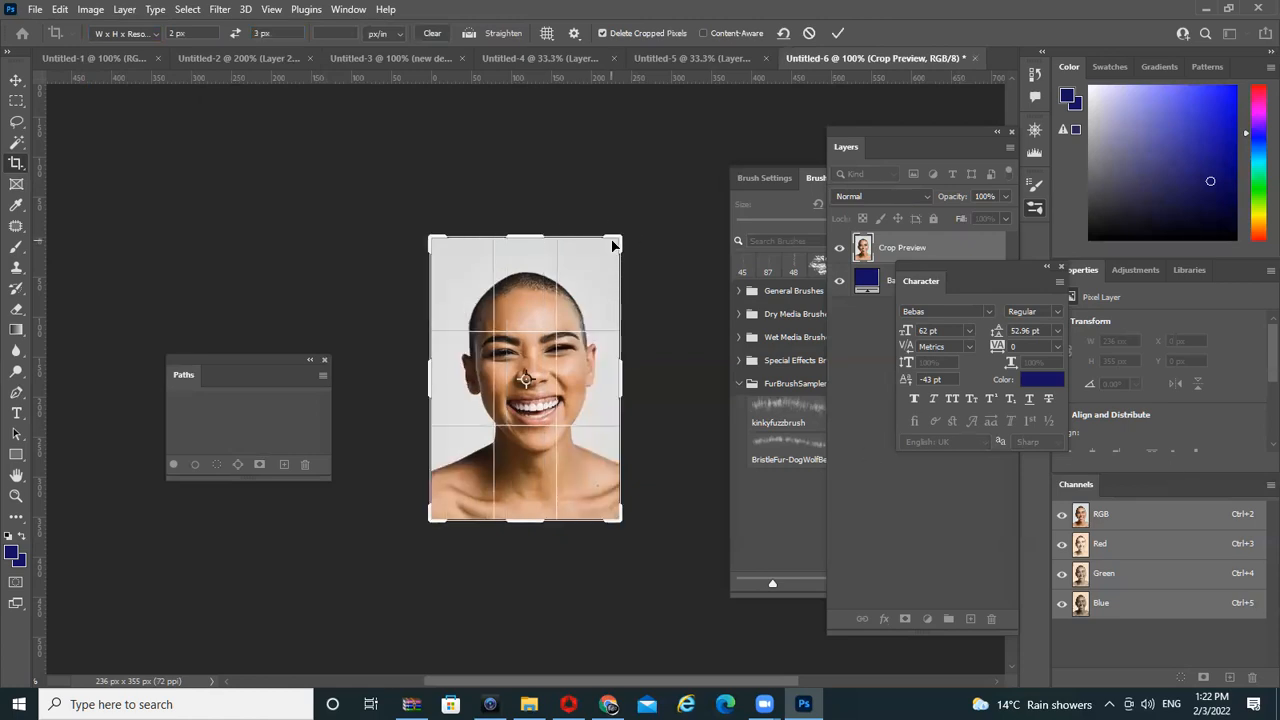
Try cropping the laughing portrait to 2 by 3 px with a slightly tightened frame, and undo the crop
drag(614, 243, 639, 267)
key(ctrl+z)
drag(623, 240, 614, 247)
mouse_move(561, 296)
mouse_down()
mouse_move(572, 296)
mouse_move(552, 302)
mouse_up()
drag(551, 314, 554, 316)
click(554, 315)
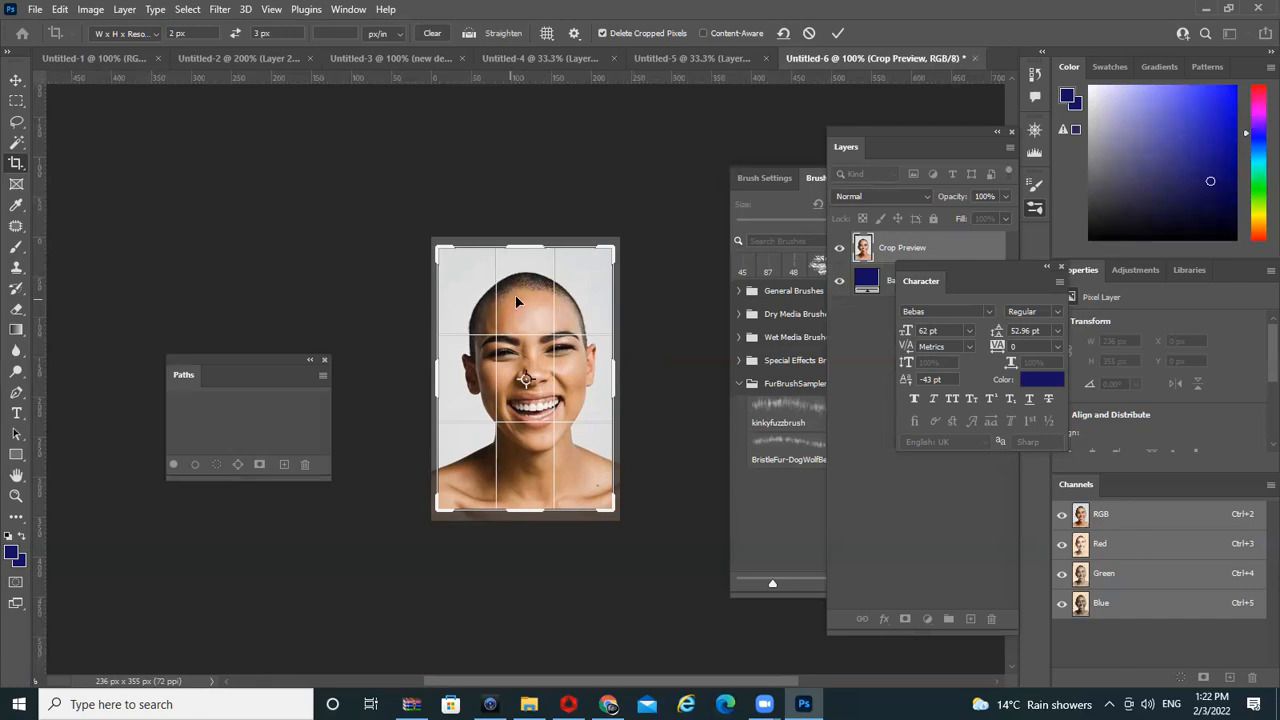
double_click(530, 316)
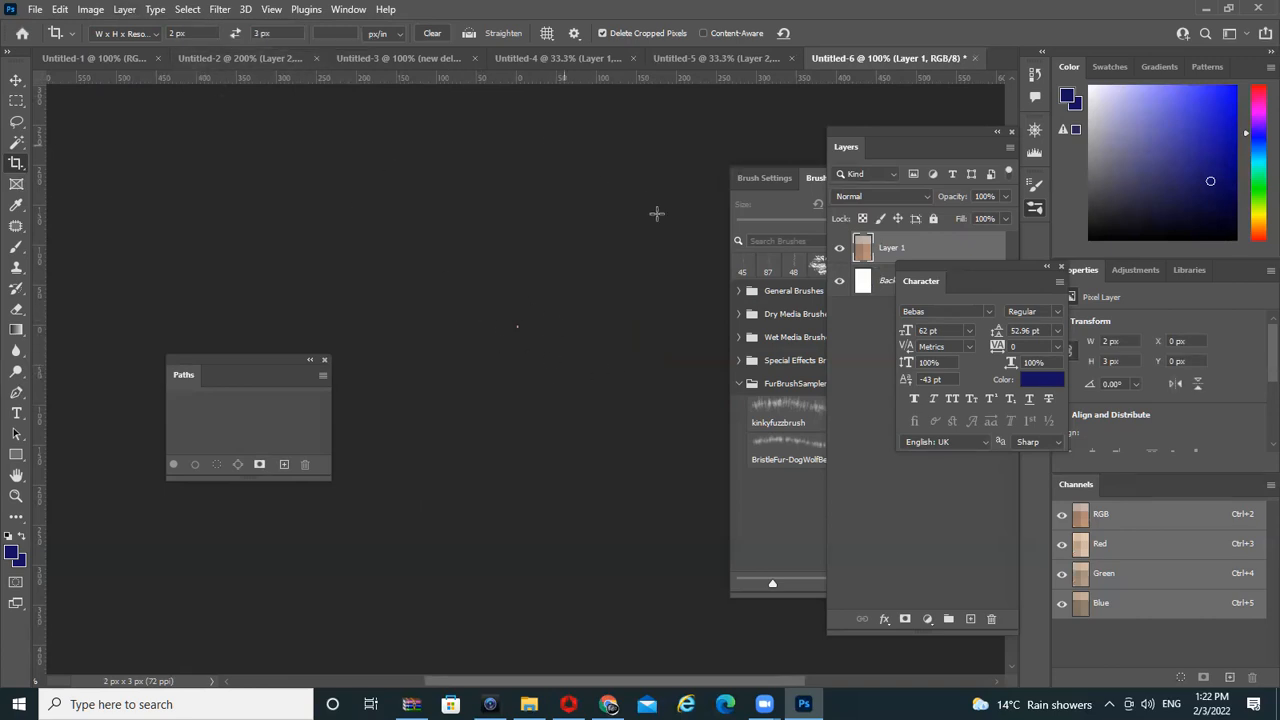
key(ctrl+z)
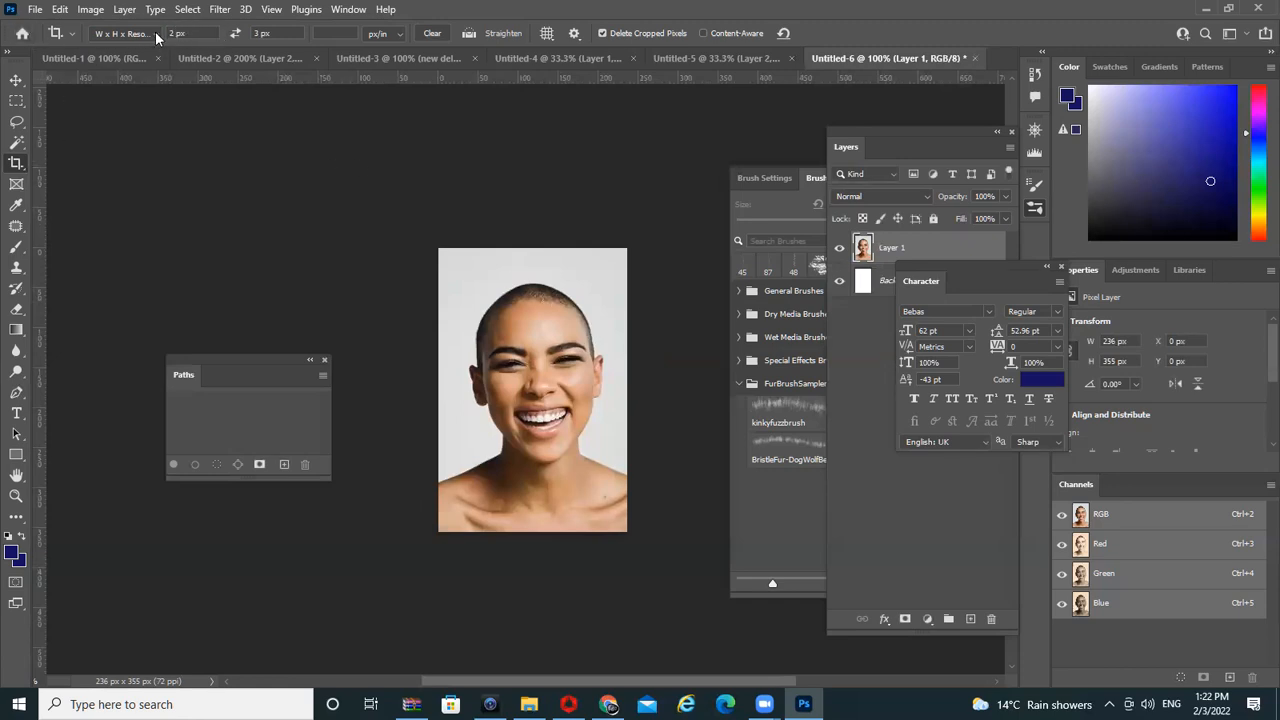
Set the crop size to 2 in wide by 3 in high, tighten the frame around the portrait, and apply the crop
click(190, 33)
text(2in)
key(Tab)
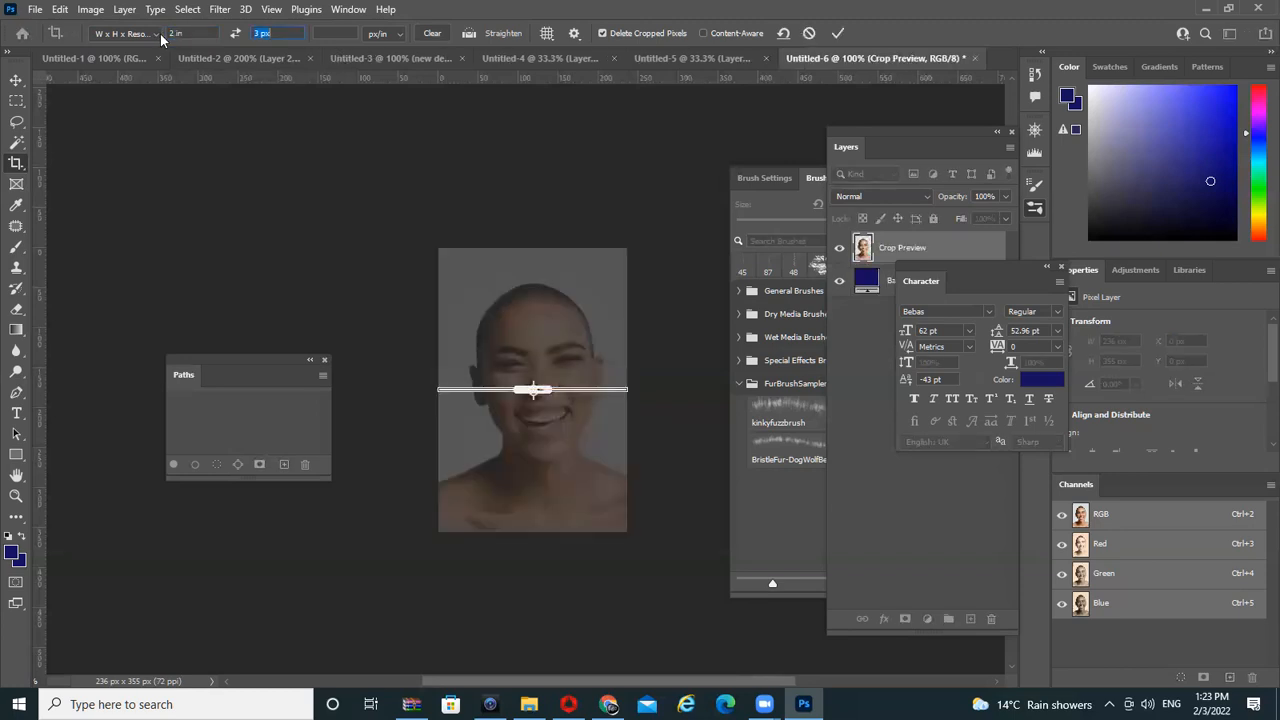
text(3in)
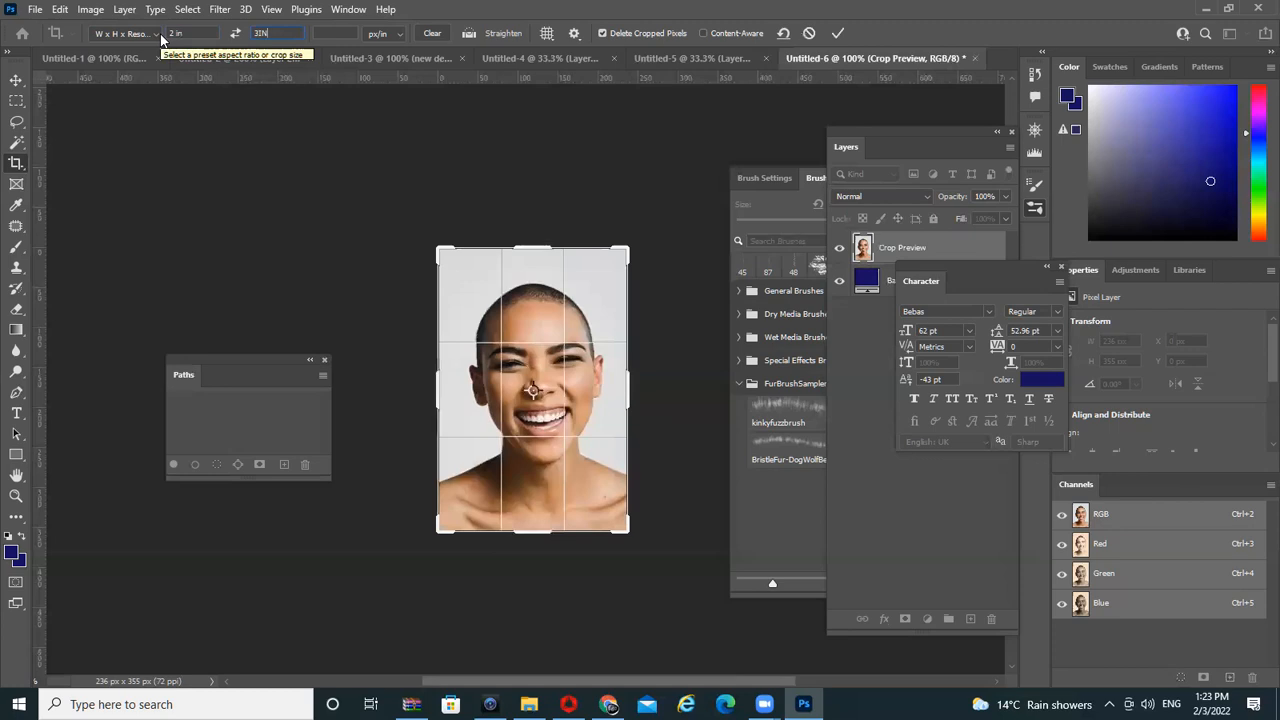
drag(625, 251, 568, 318)
key(Return)
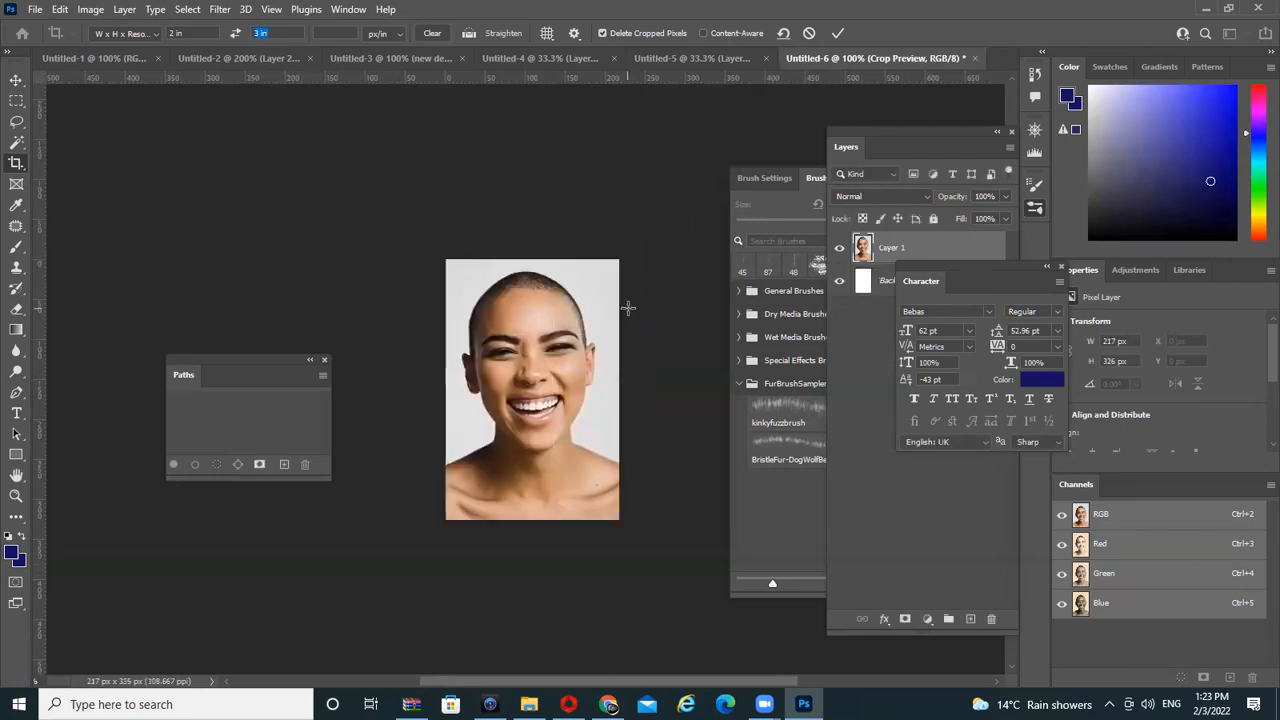
Open the Image Size dialog to check the cropped portrait's width and height in inches
click(90, 9)
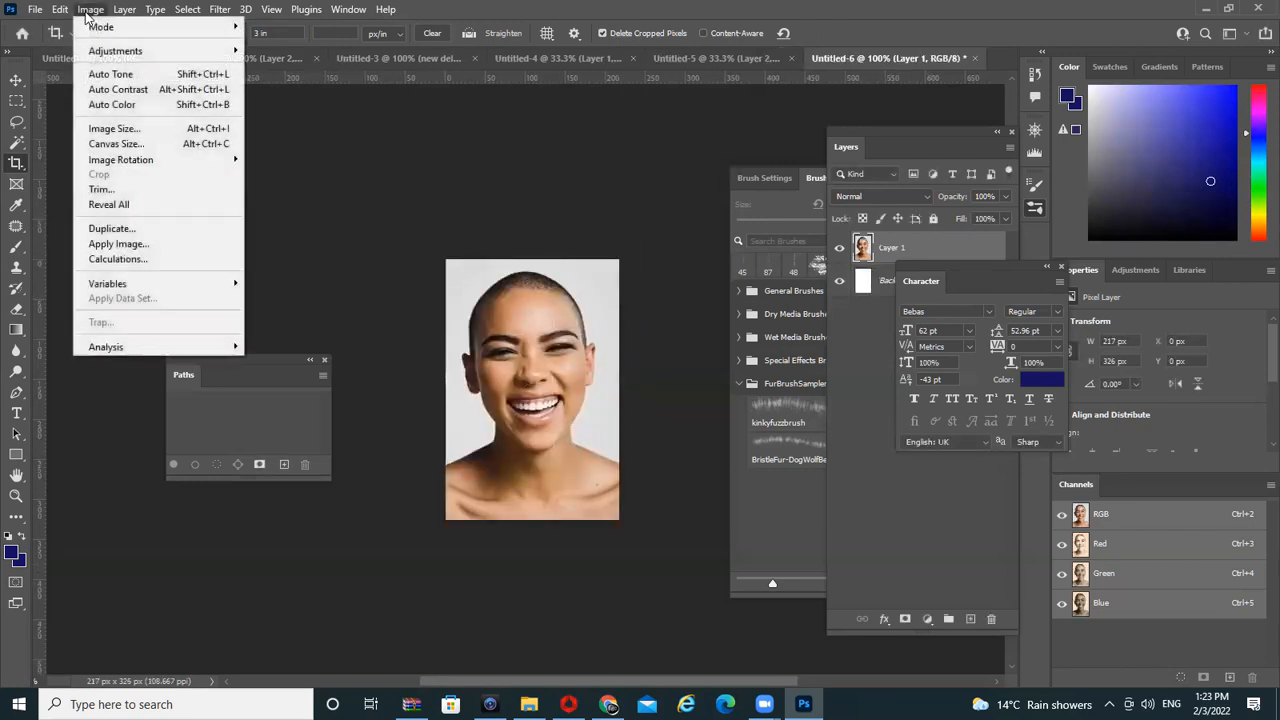
click(150, 130)
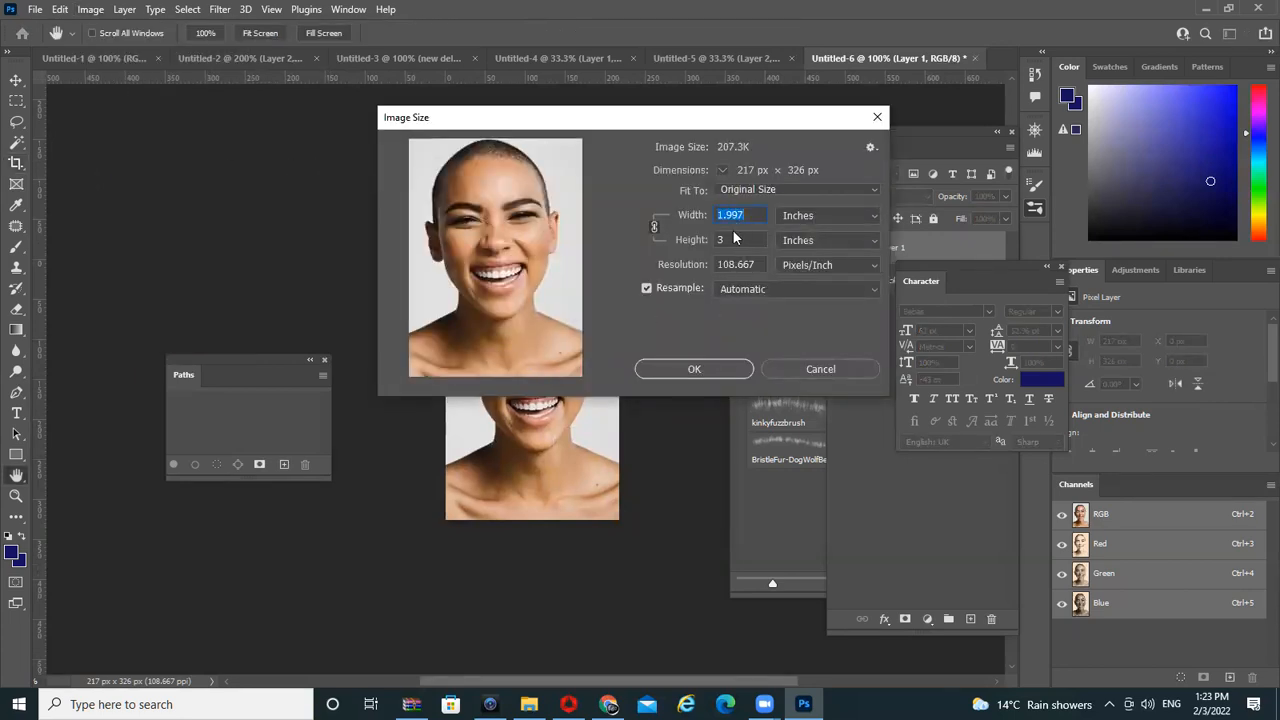
Check the height value in the Image Size dialog and cancel it without resizing
click(742, 240)
click(807, 370)
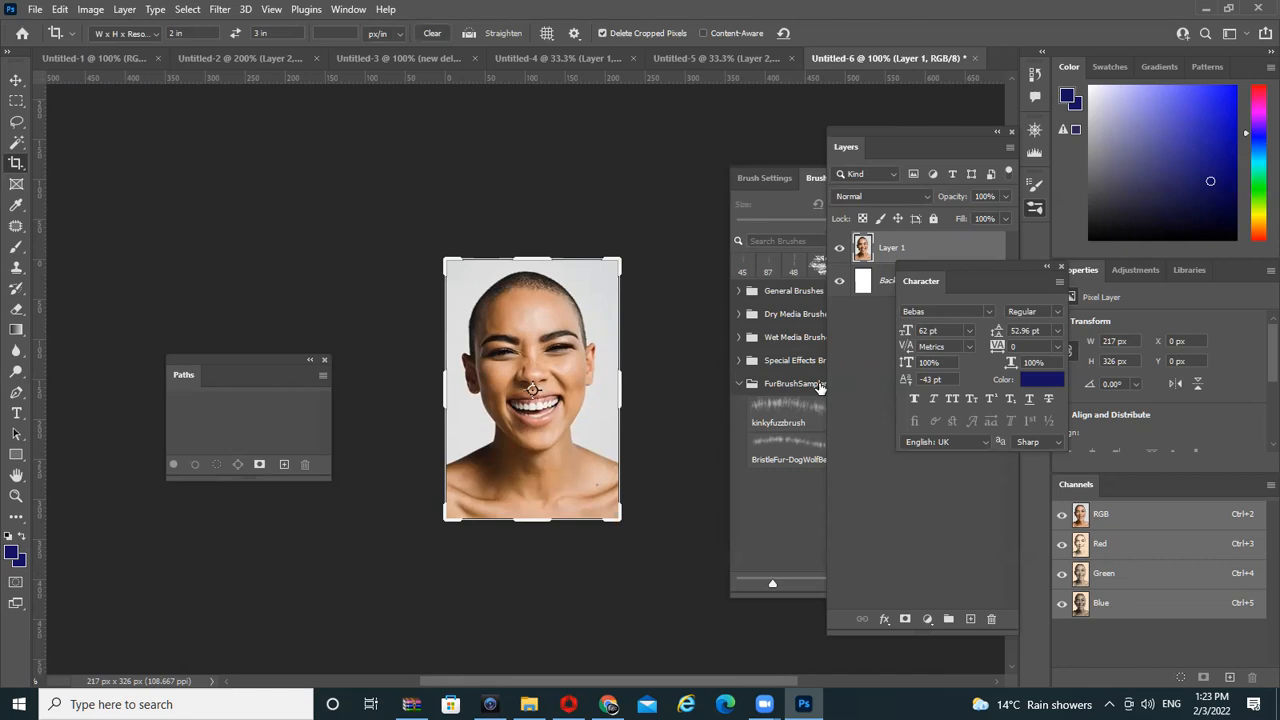
Undo the crop and the pasting of the portrait, and activate the Perspective Crop tool
click(17, 80)
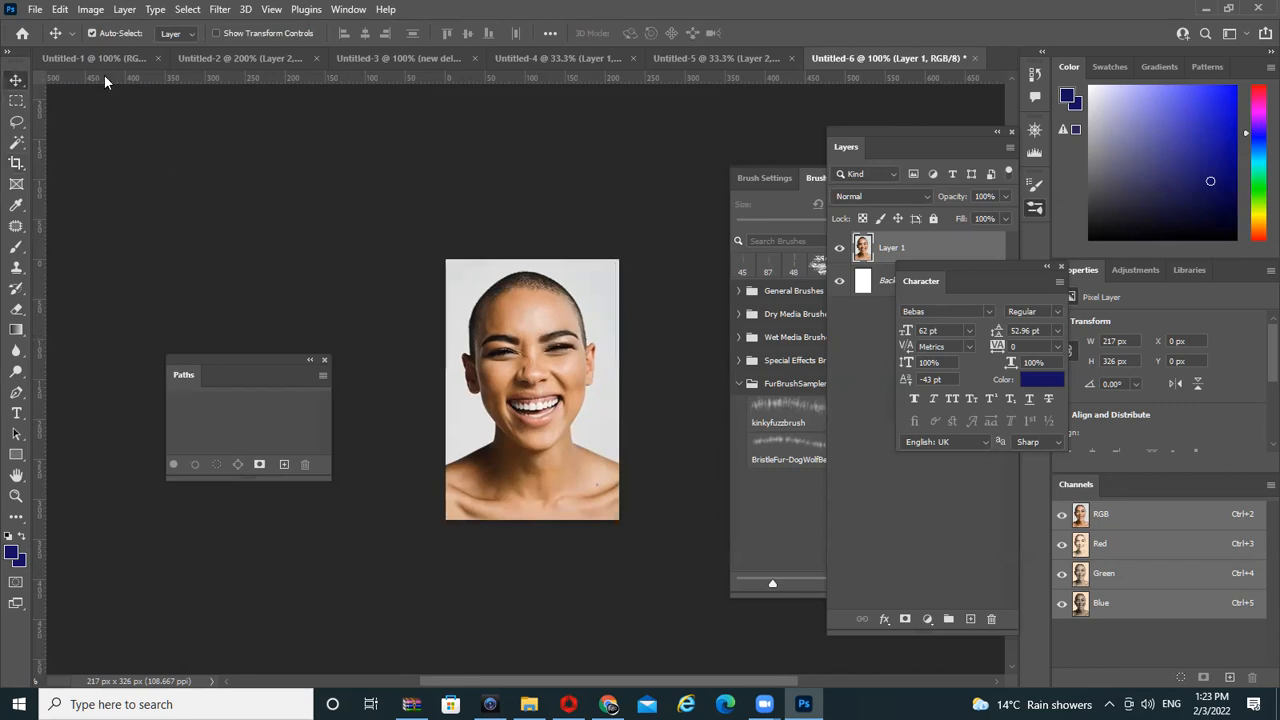
key(ctrl+z)
key(ctrl+z)
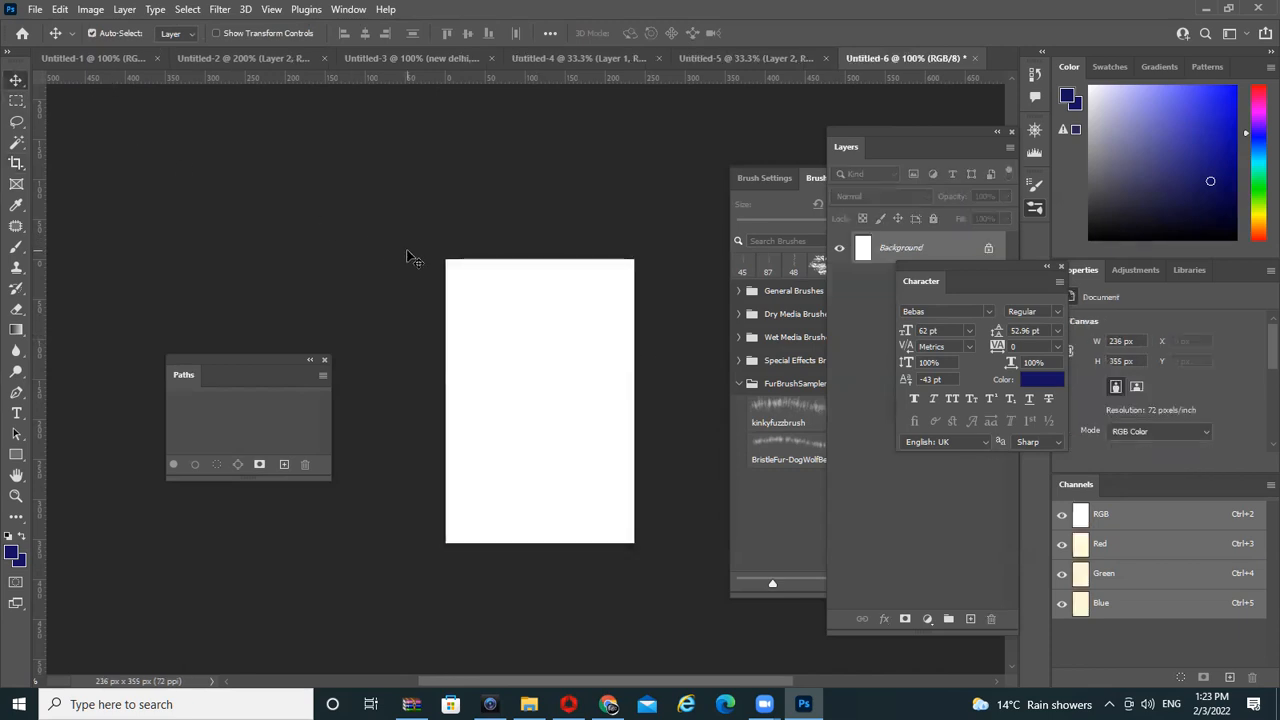
click(17, 163)
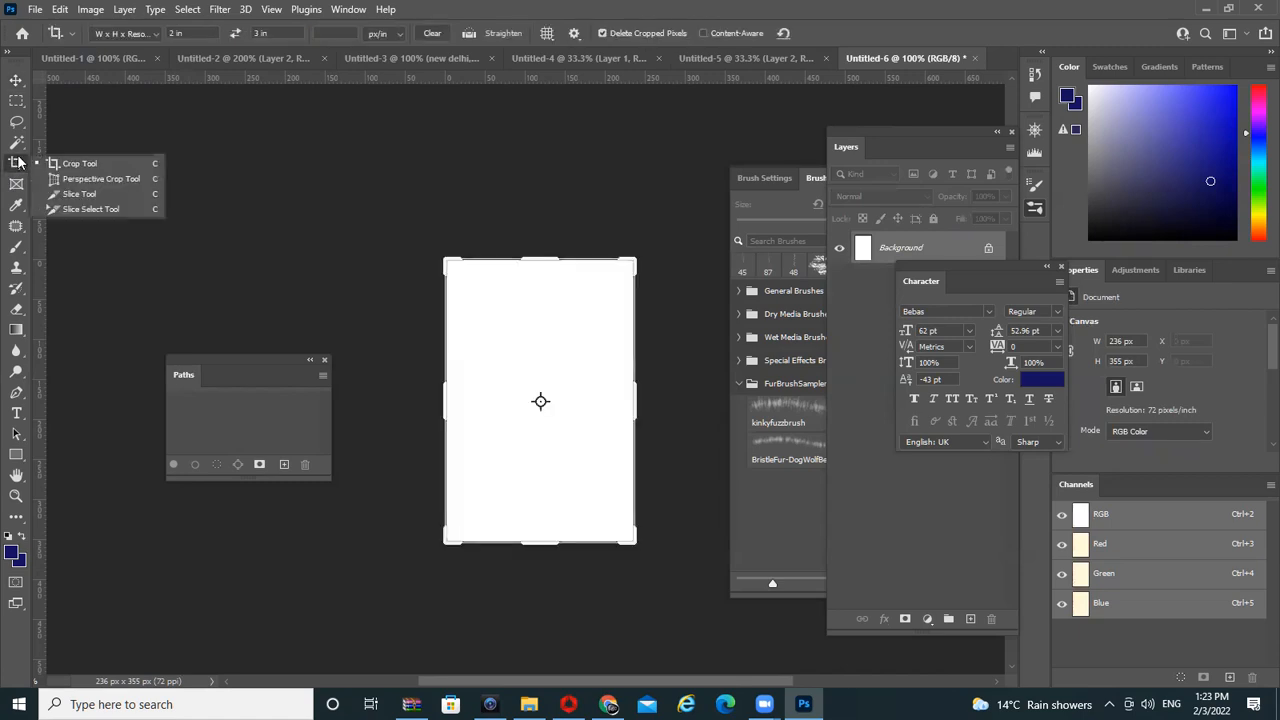
click(147, 179)
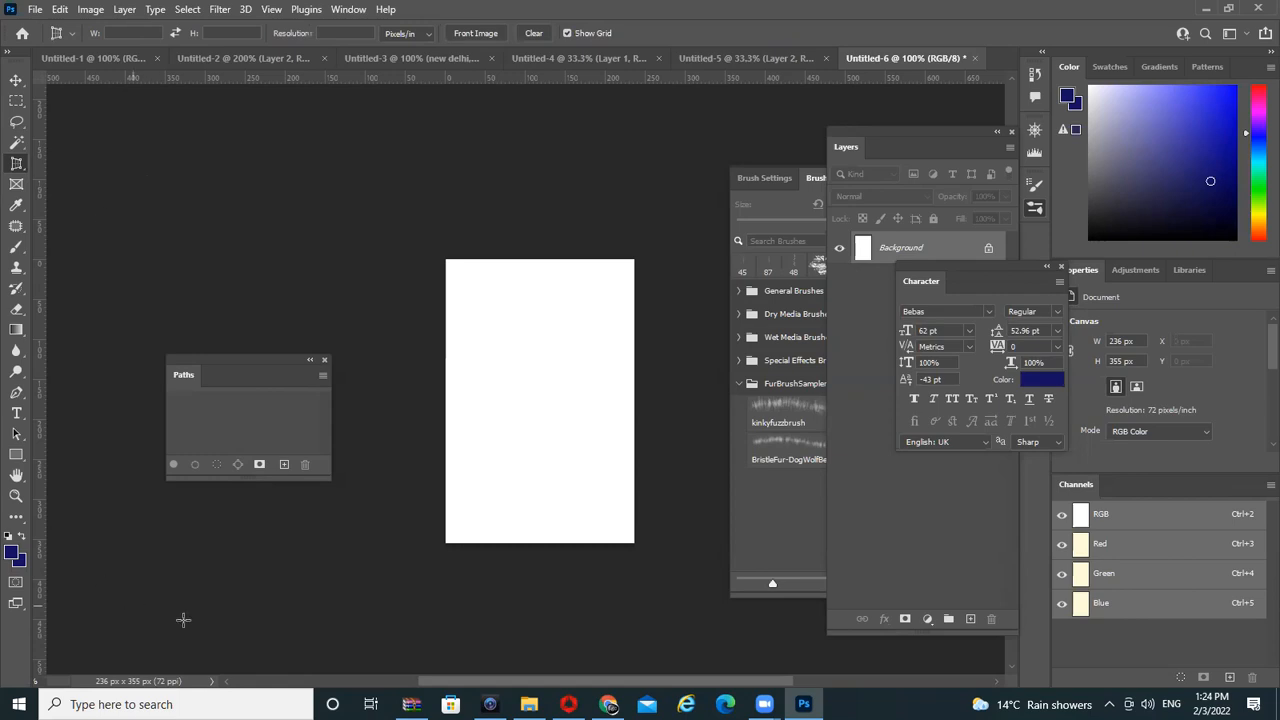
Switch to Chrome and search Google Images for "PERSPECTIVE BUILDINGS"
click(608, 704)
drag(205, 80, 7, 83)
text(PER)
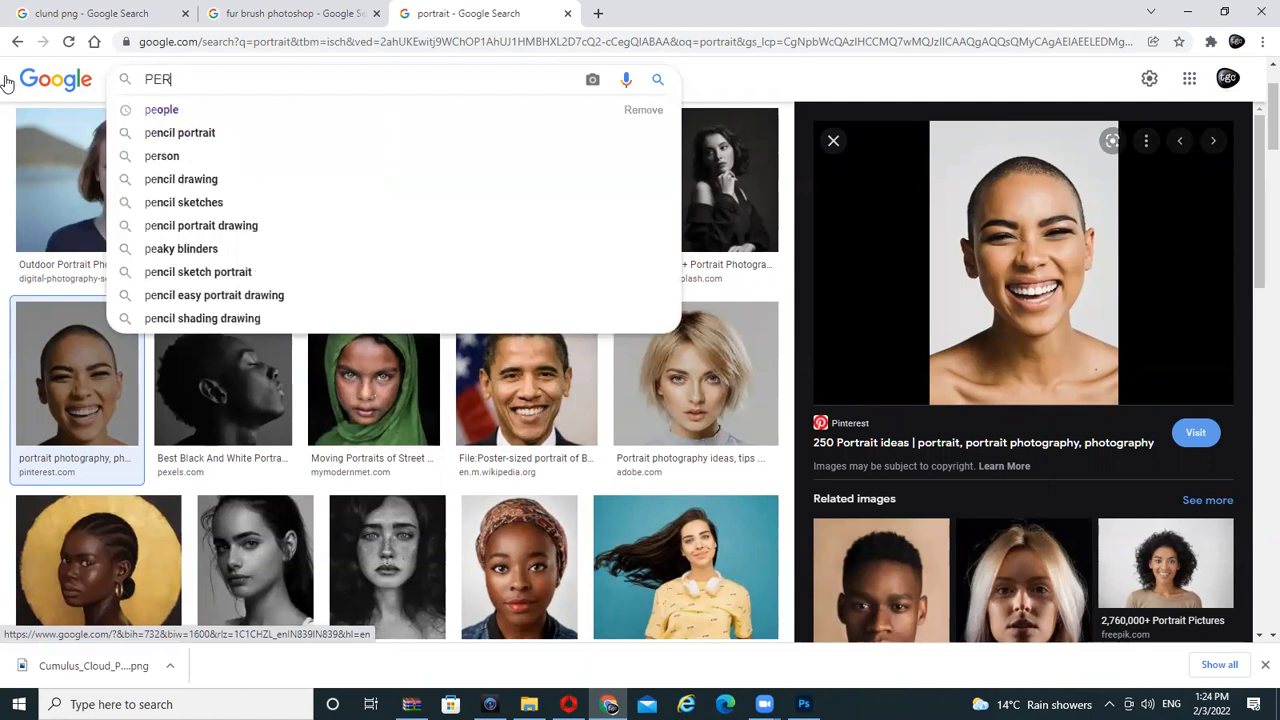
text(SPECTIVE )
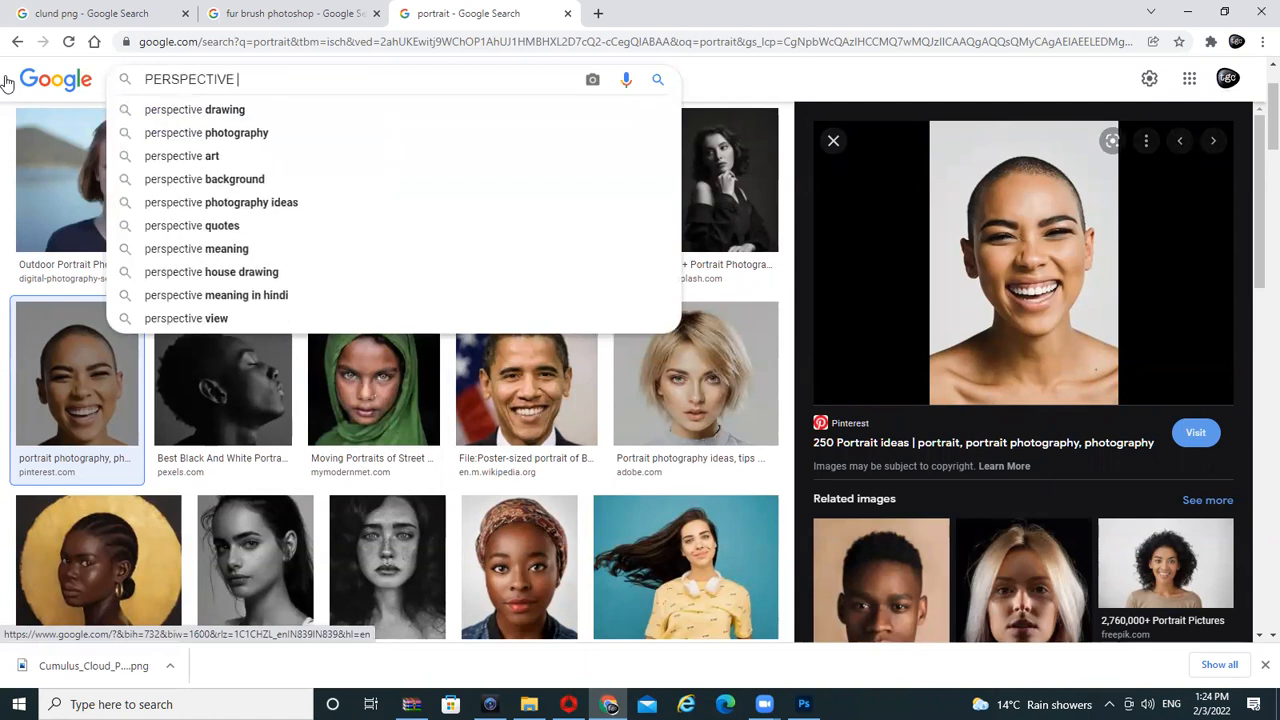
text(BUILDINGS)
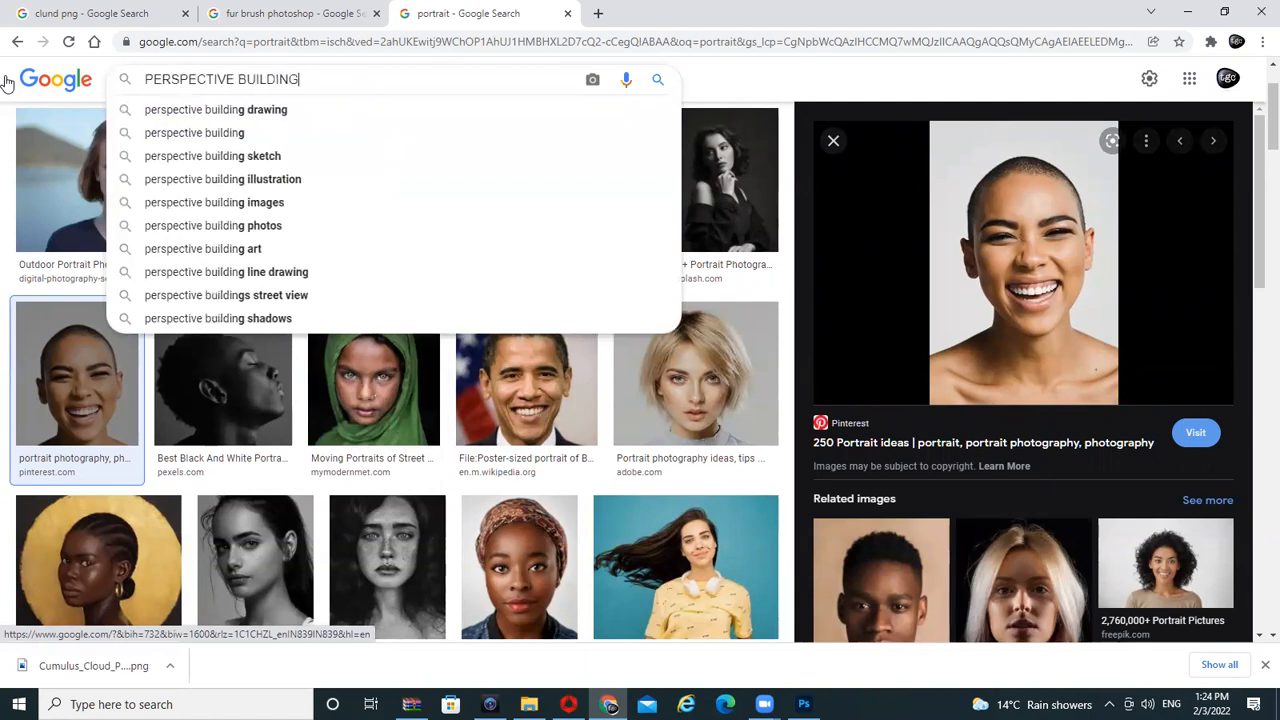
key(Return)
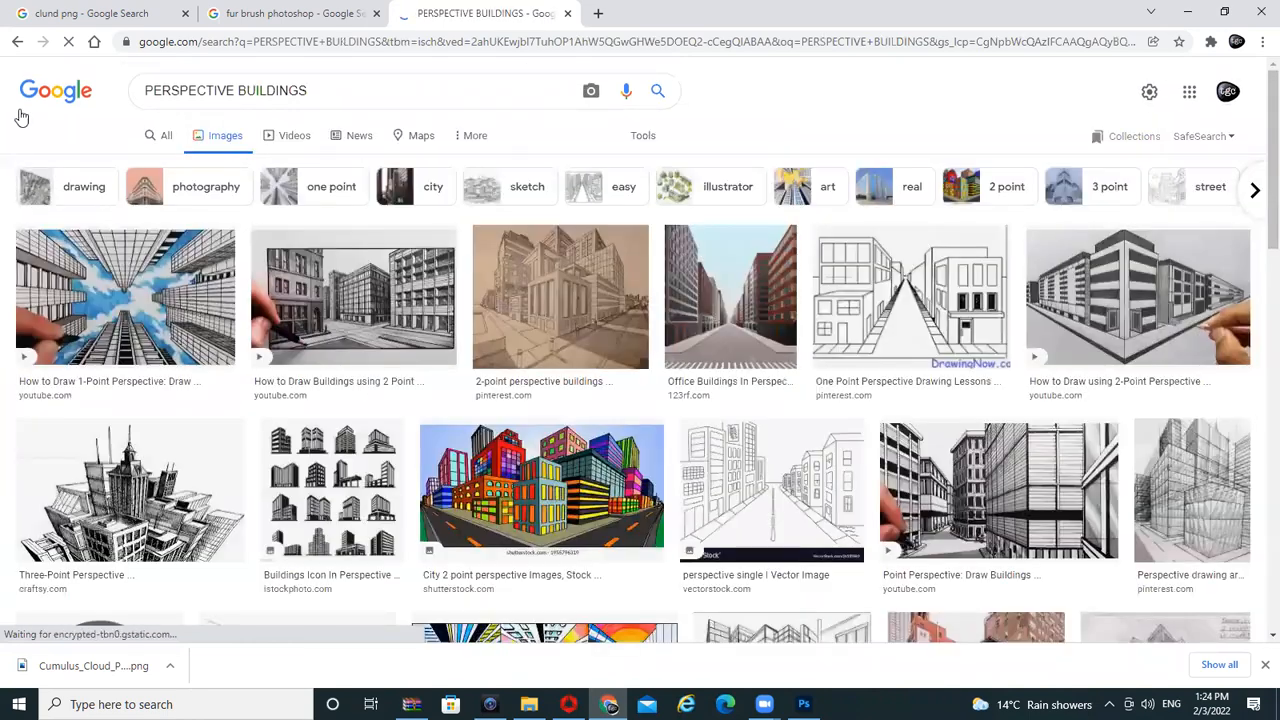
Look through the image results for a photo of a tall building shot in perspective
scroll(1007, 597, down, 1)
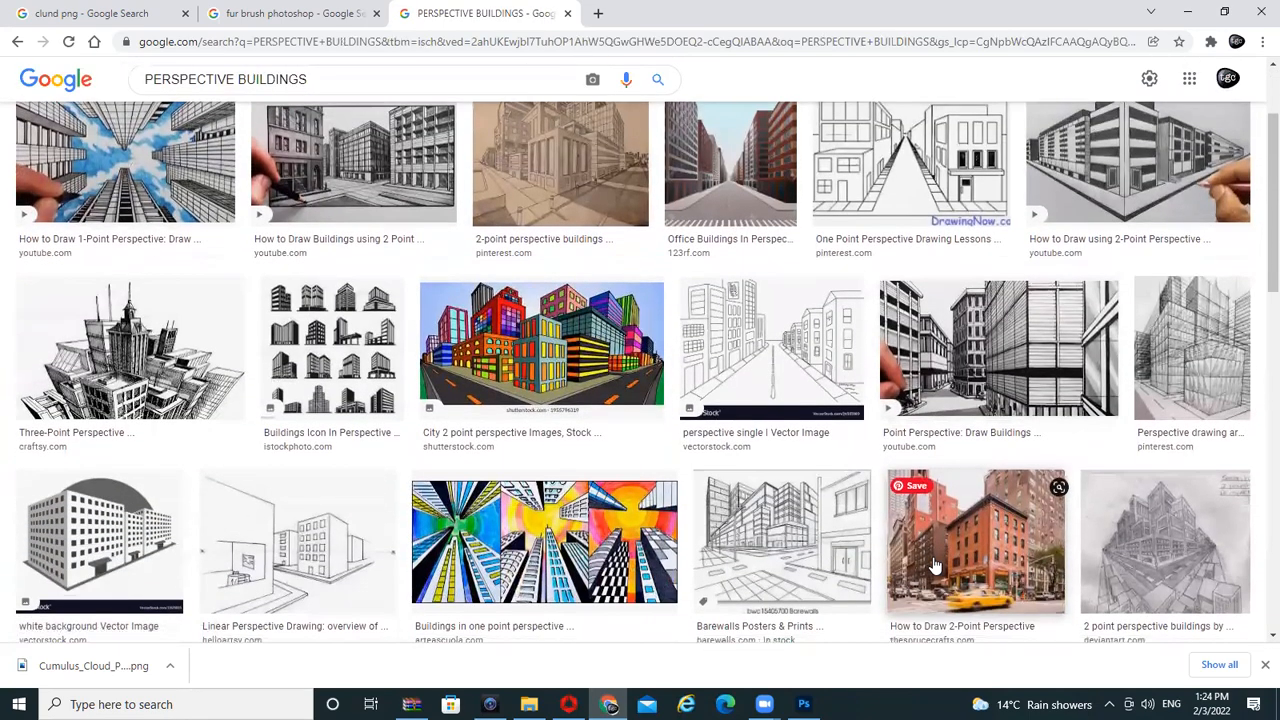
scroll(933, 563, down, 5)
scroll(933, 563, down, 3)
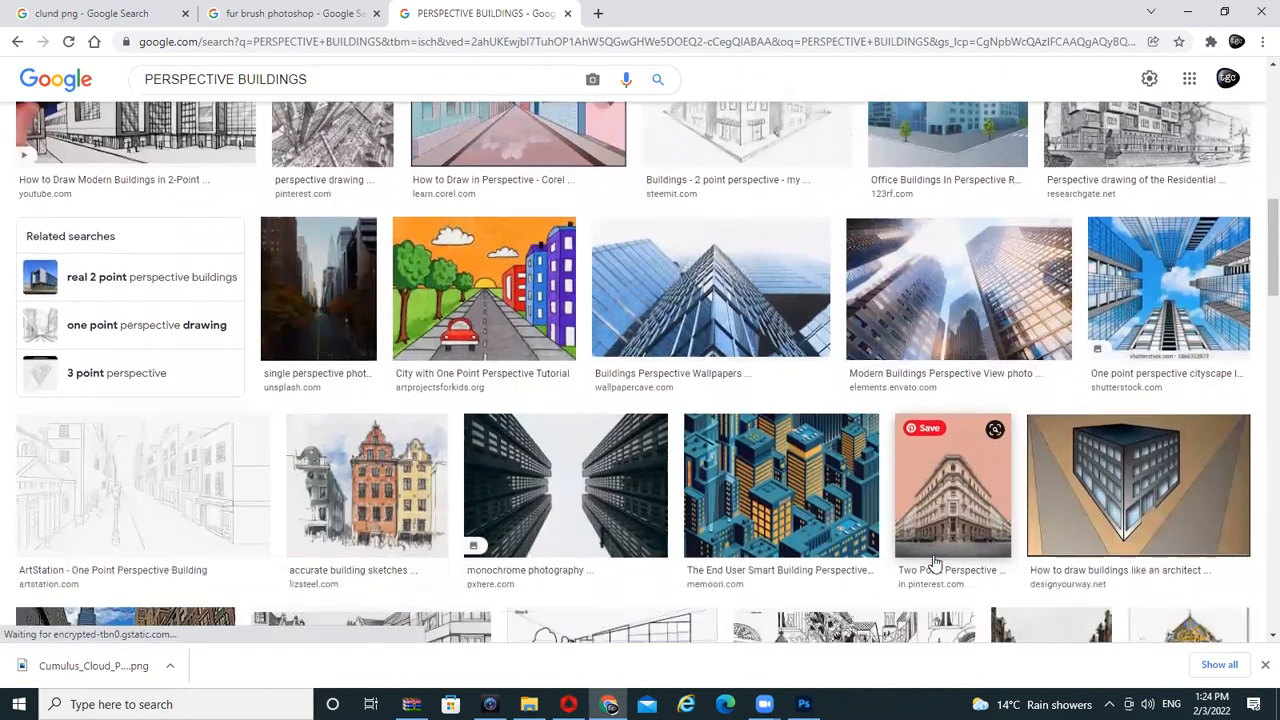
scroll(933, 563, down, 3)
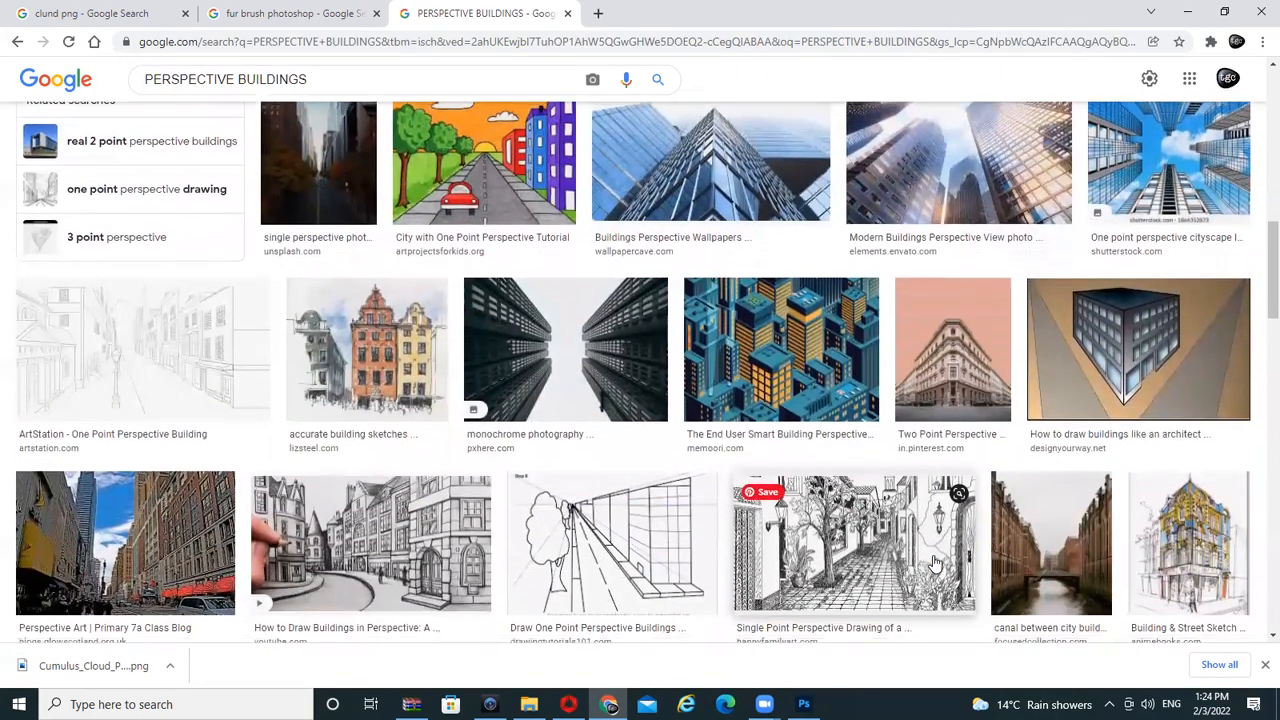
scroll(933, 563, down, 3)
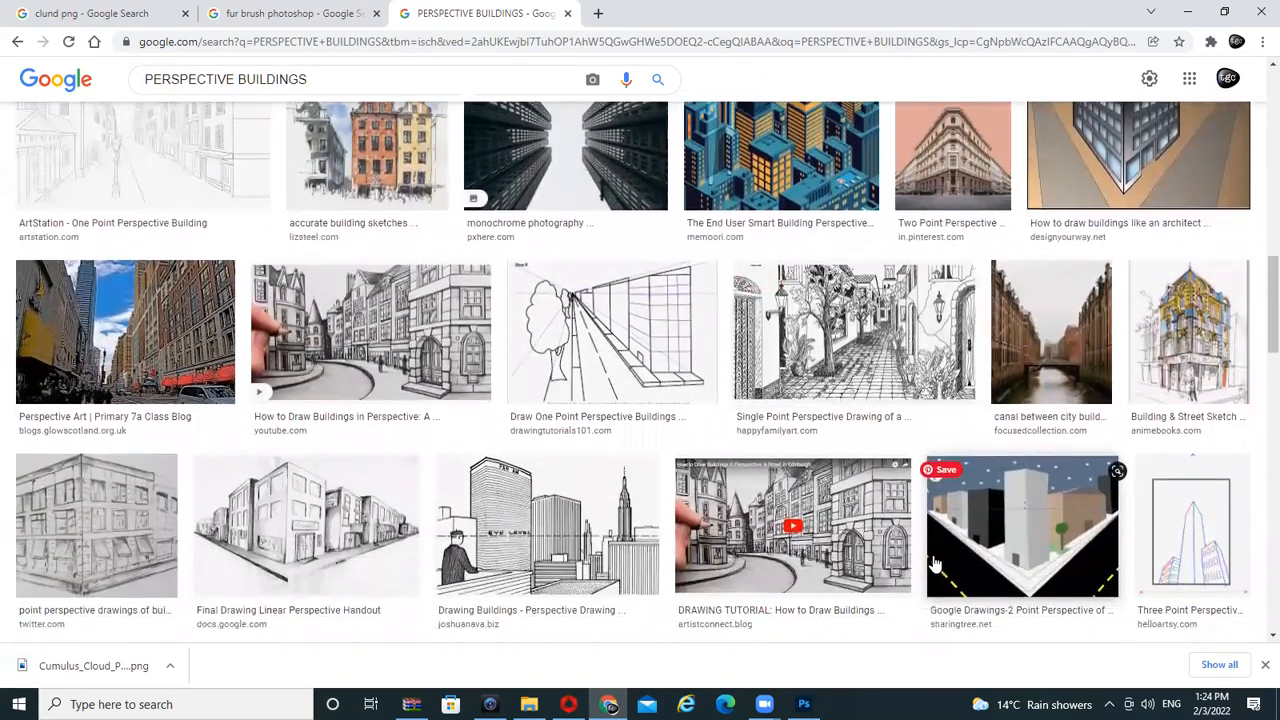
scroll(933, 563, down, 3)
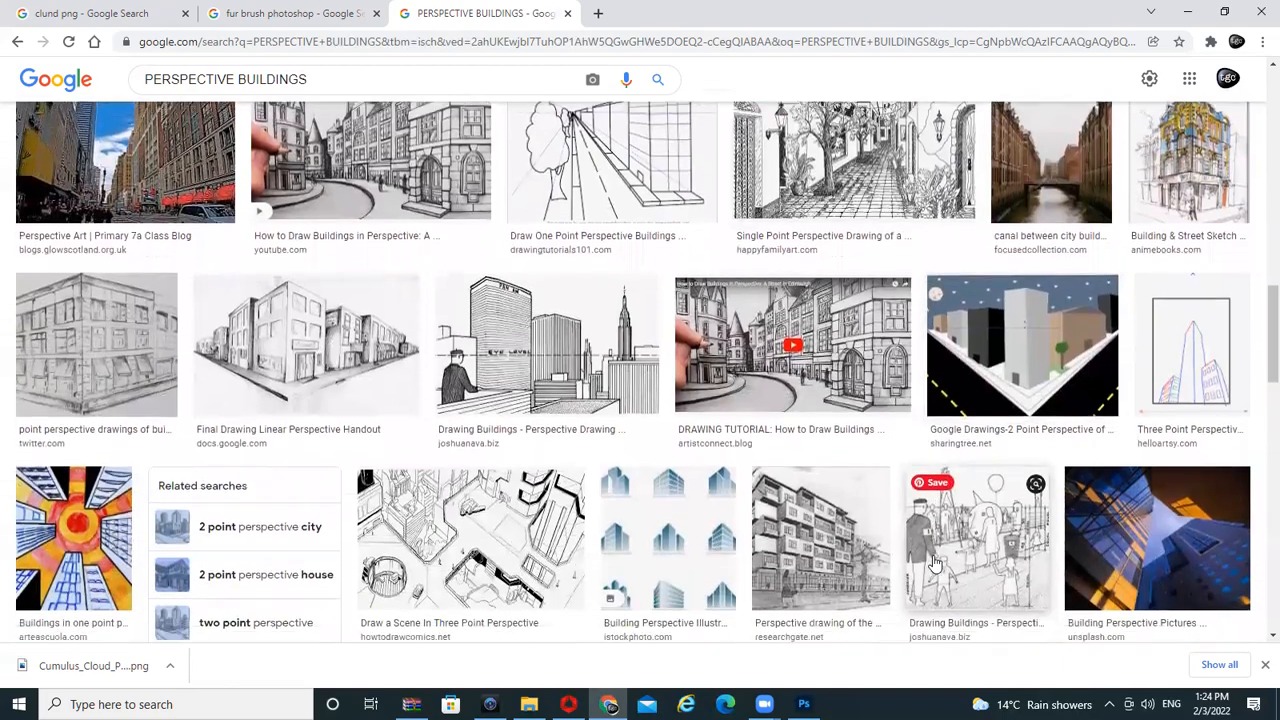
scroll(933, 563, down, 1)
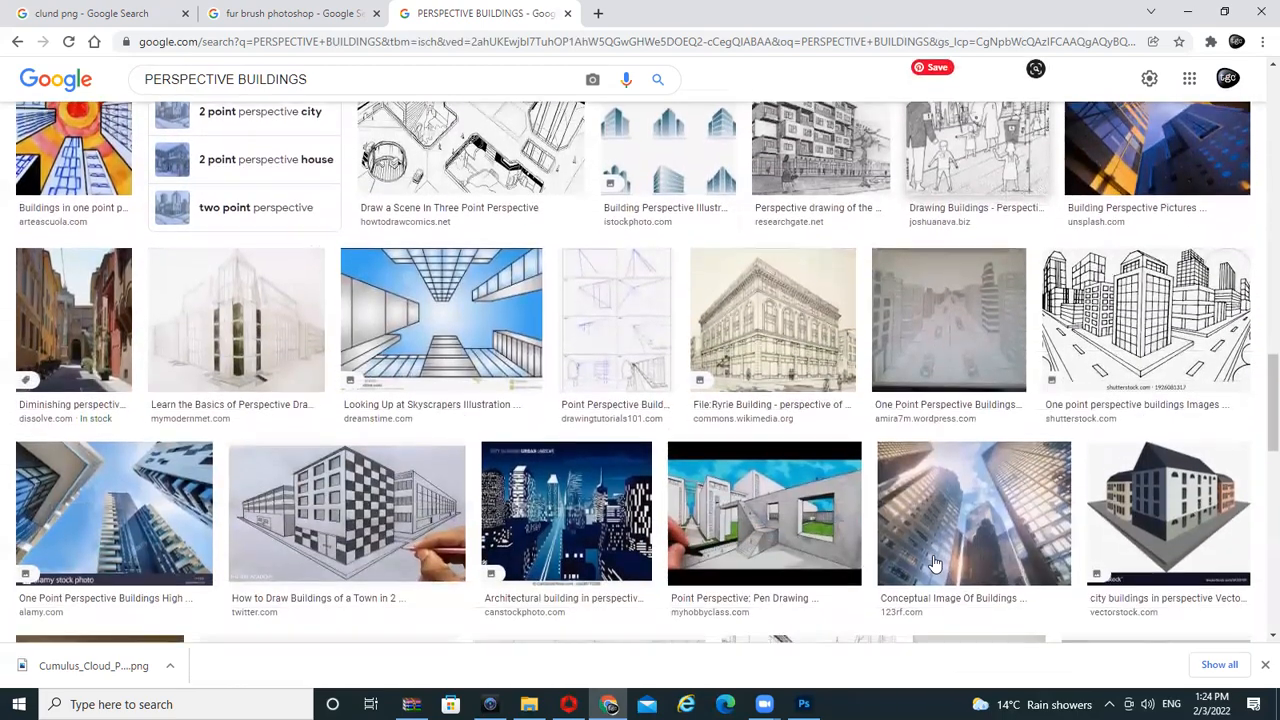
scroll(933, 563, down, 1)
scroll(933, 563, down, 1)
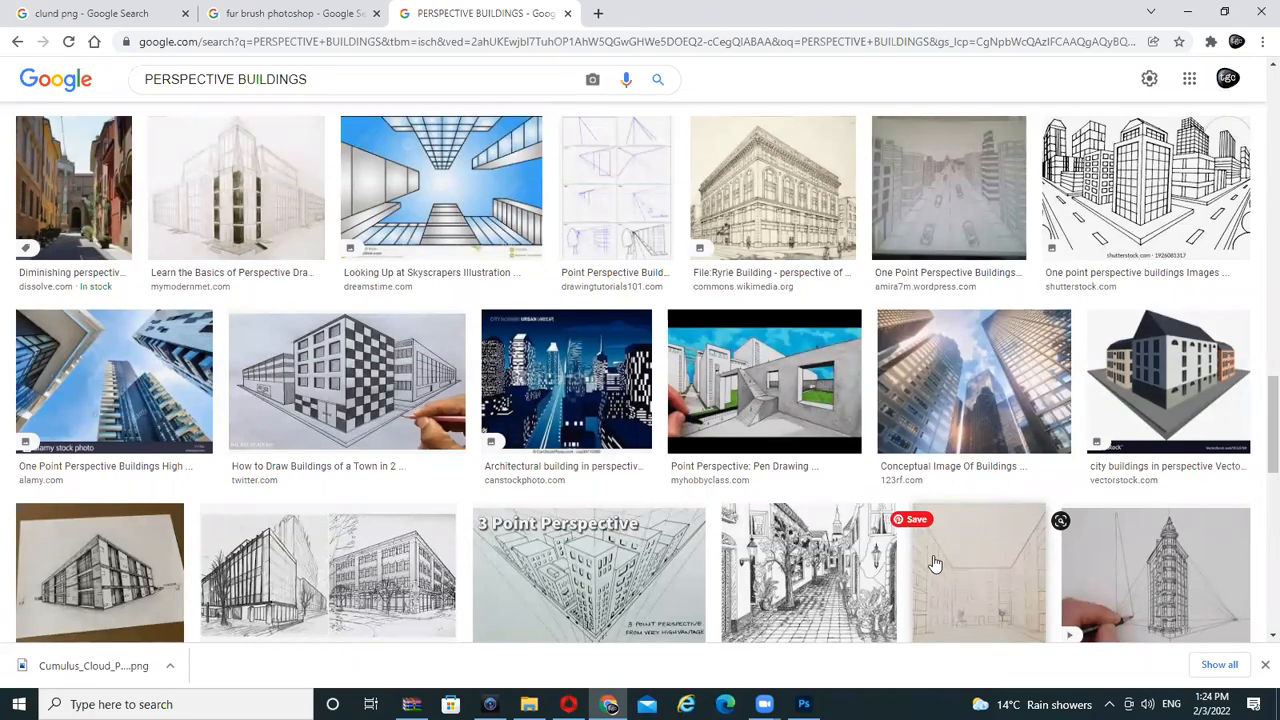
scroll(933, 563, down, 3)
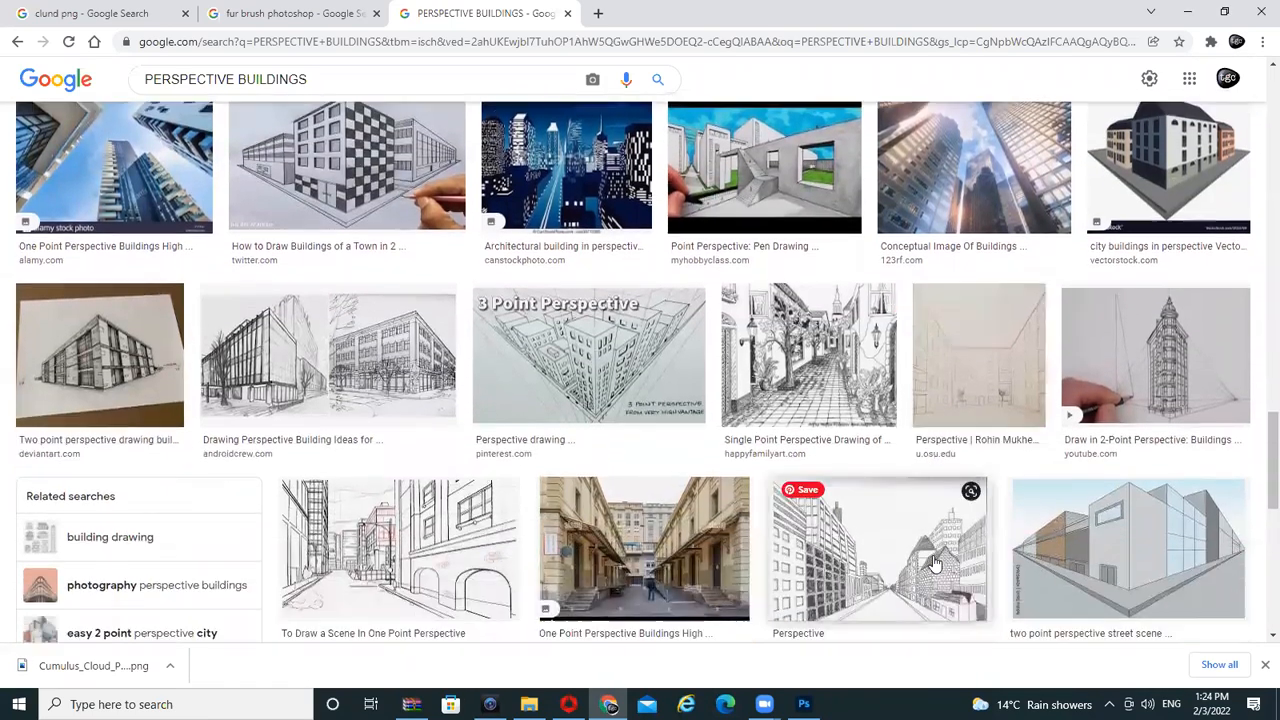
scroll(933, 563, down, 3)
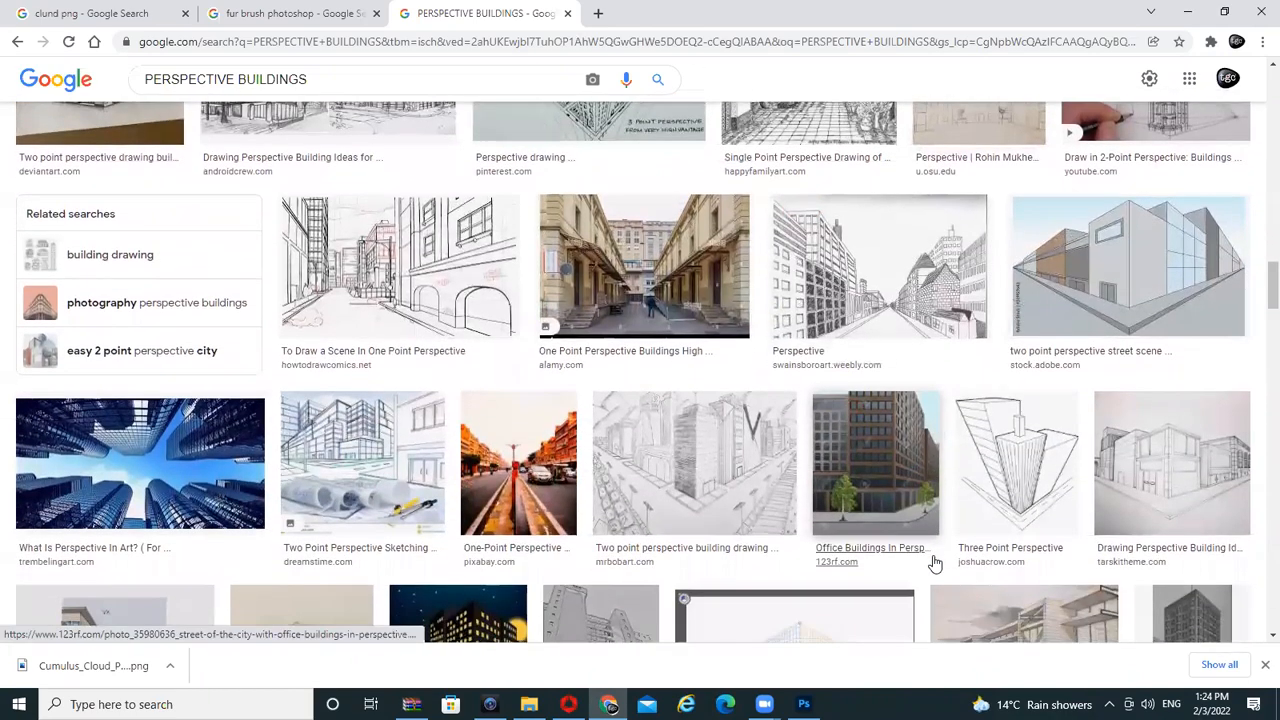
scroll(933, 565, down, 3)
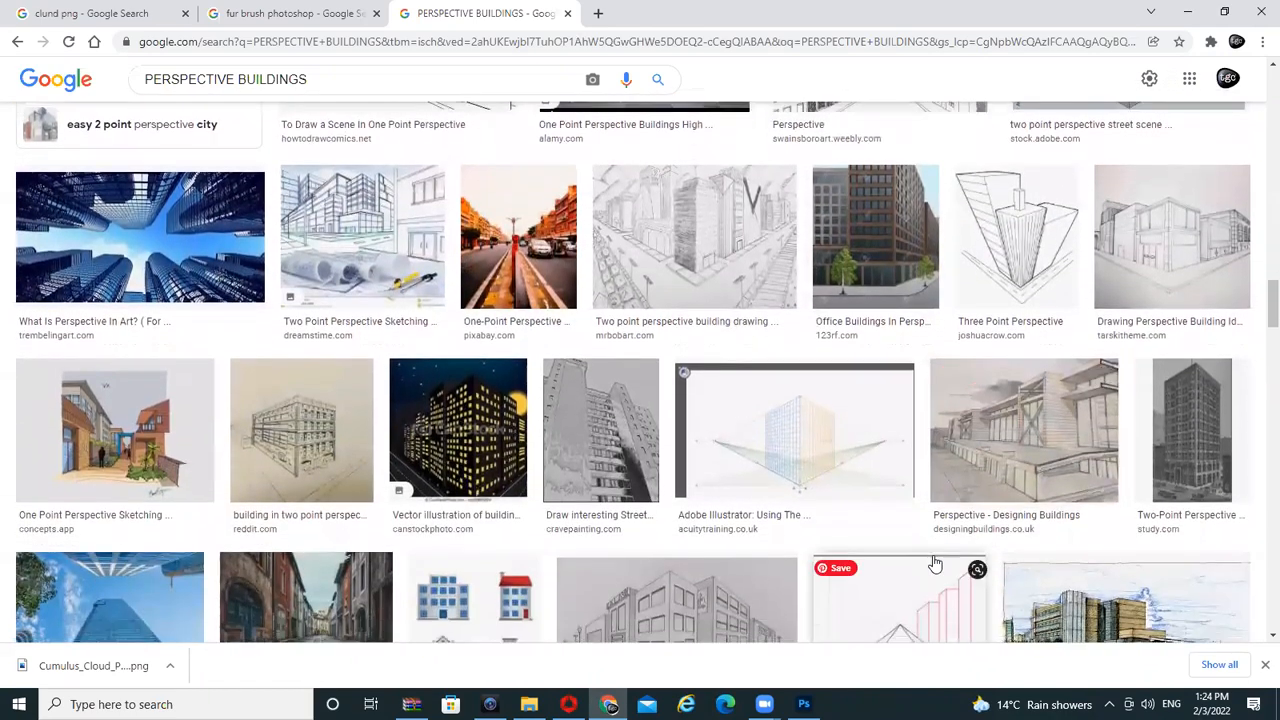
scroll(933, 563, down, 1)
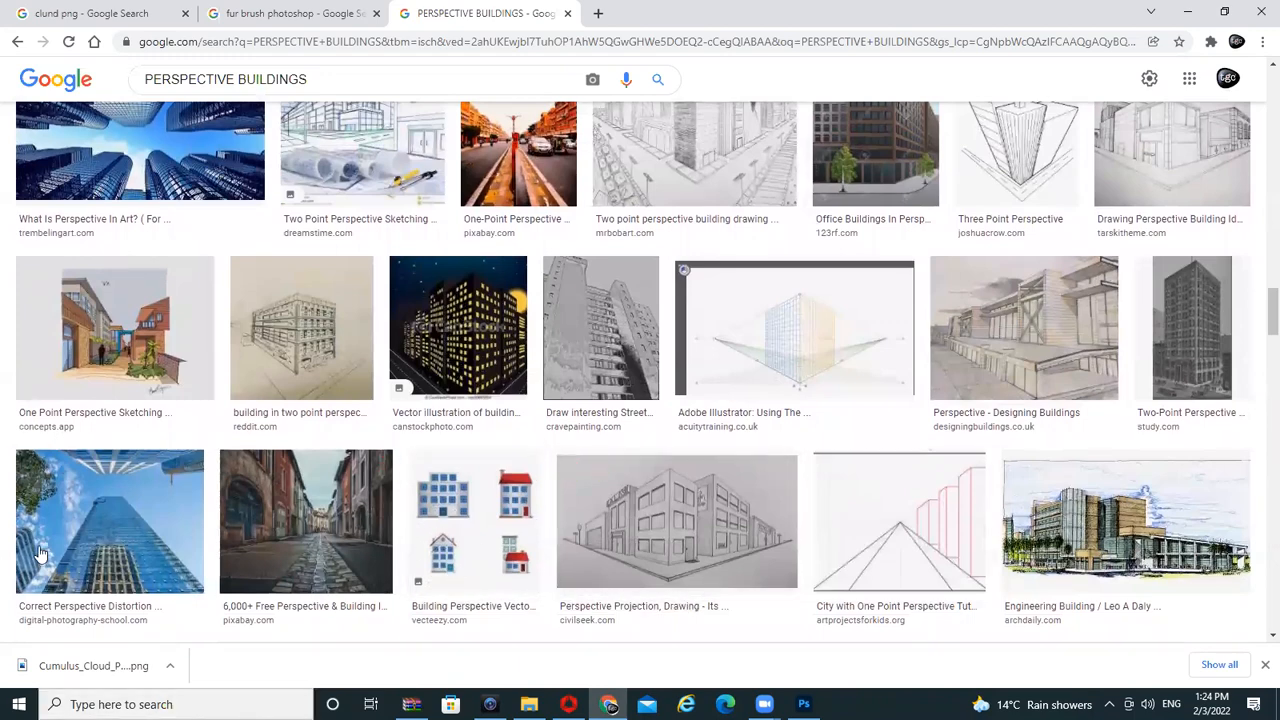
Open the "Correct Perspective Distortion" result, choose the related black-and-white Pixabay tower photo, and copy the image
click(105, 543)
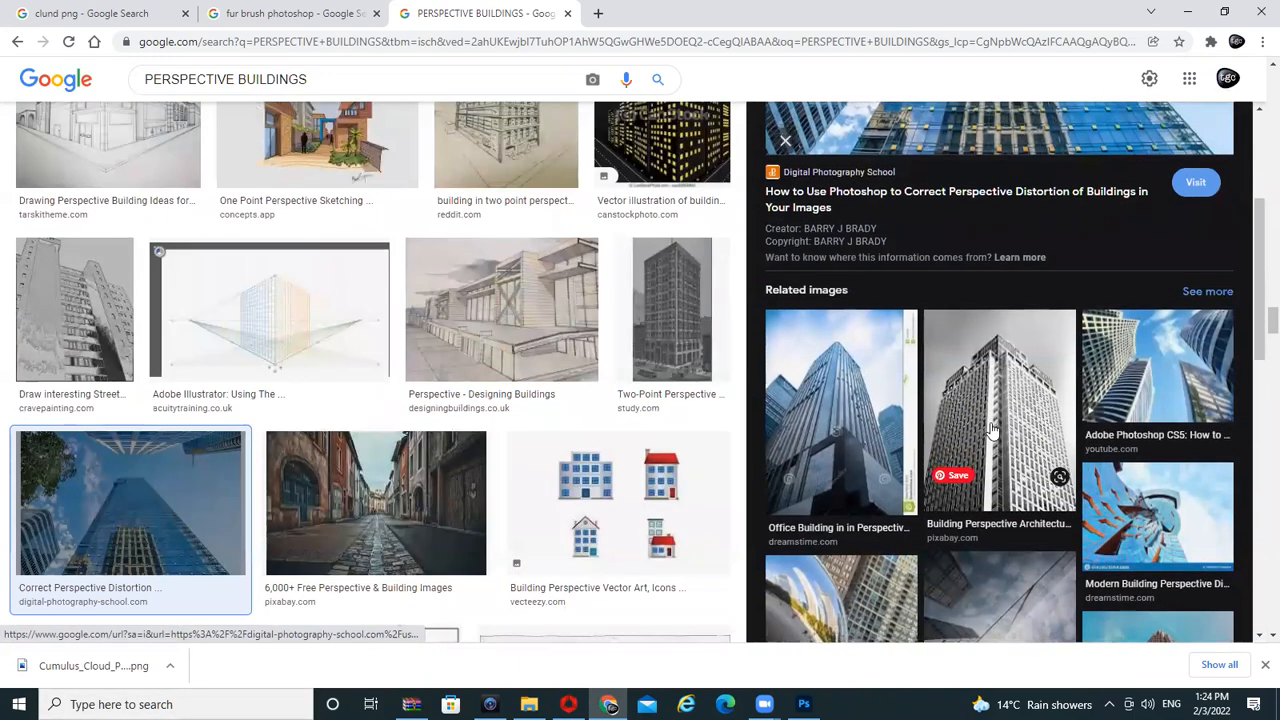
click(1032, 444)
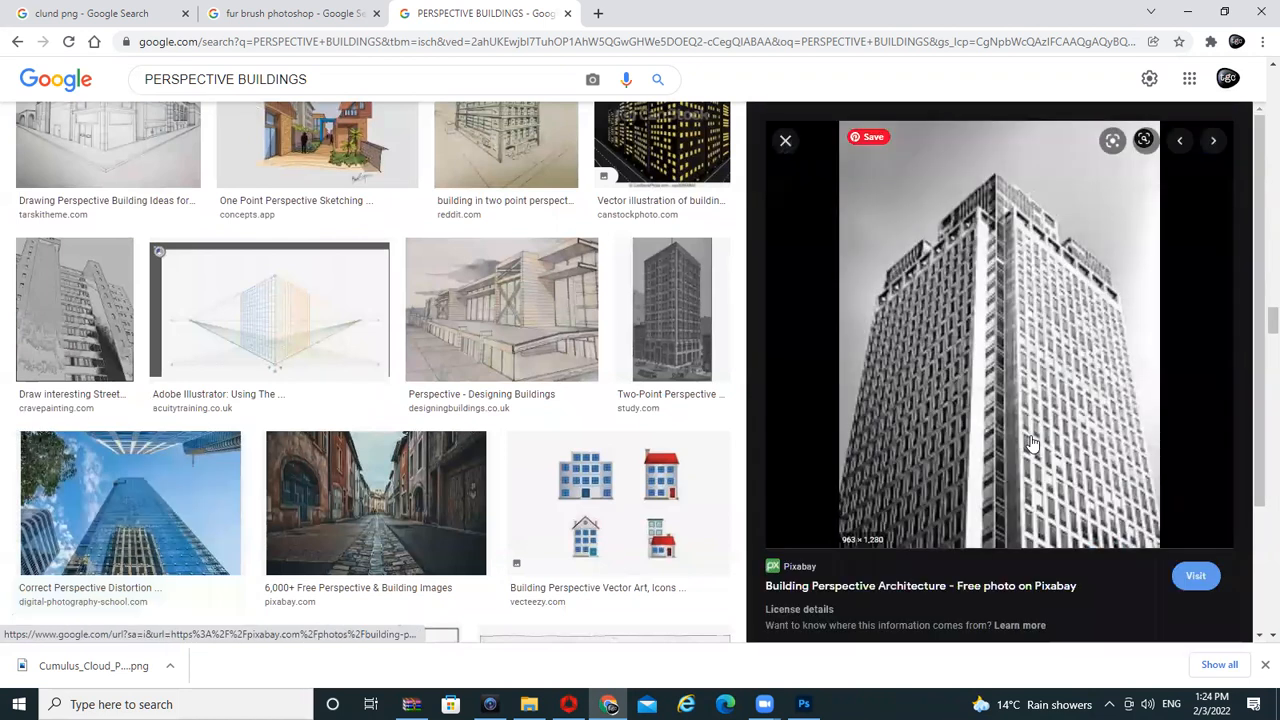
right_click(1016, 368)
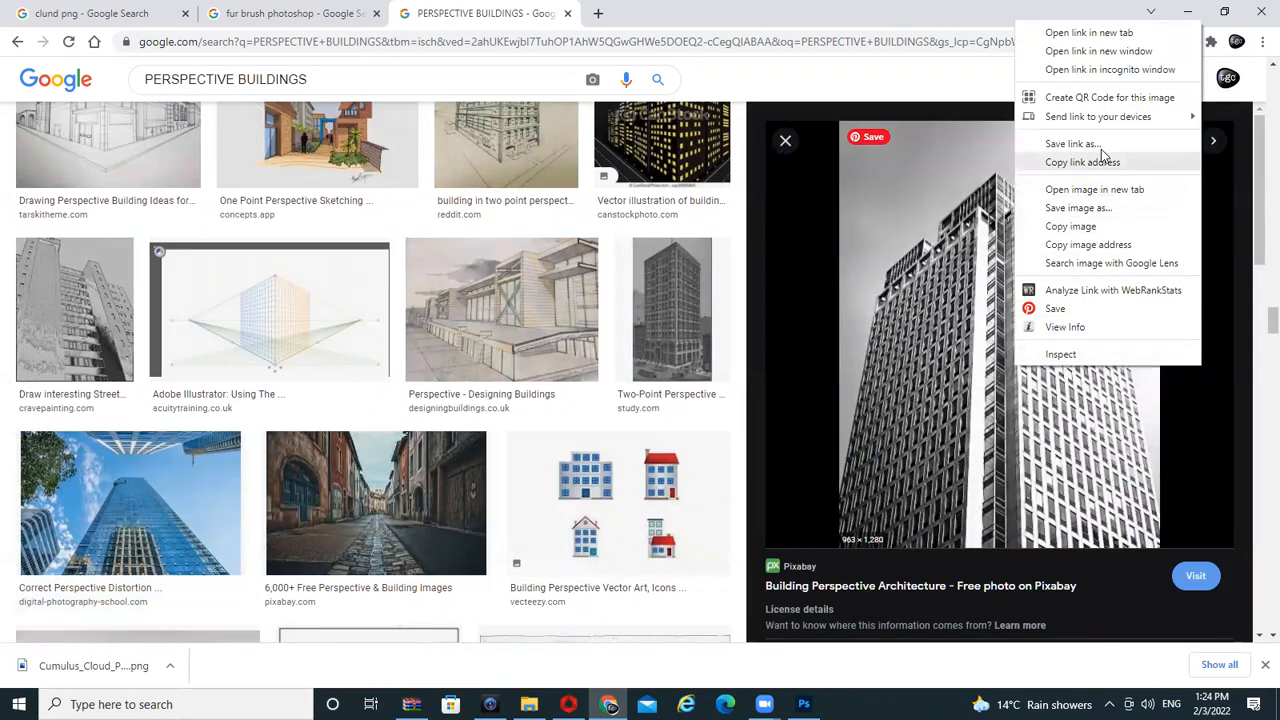
click(1096, 229)
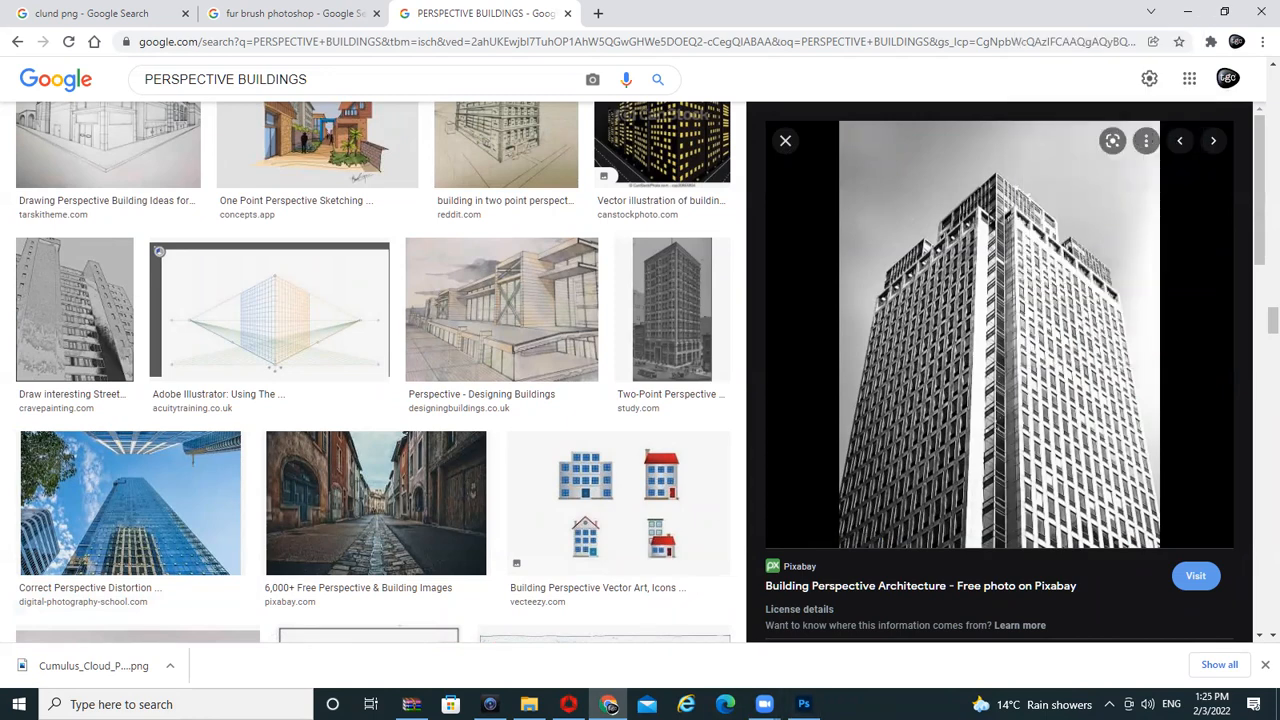
Switch to Photoshop, create a new document with the preset clipboard size, and paste the tower photo into it
click(805, 702)
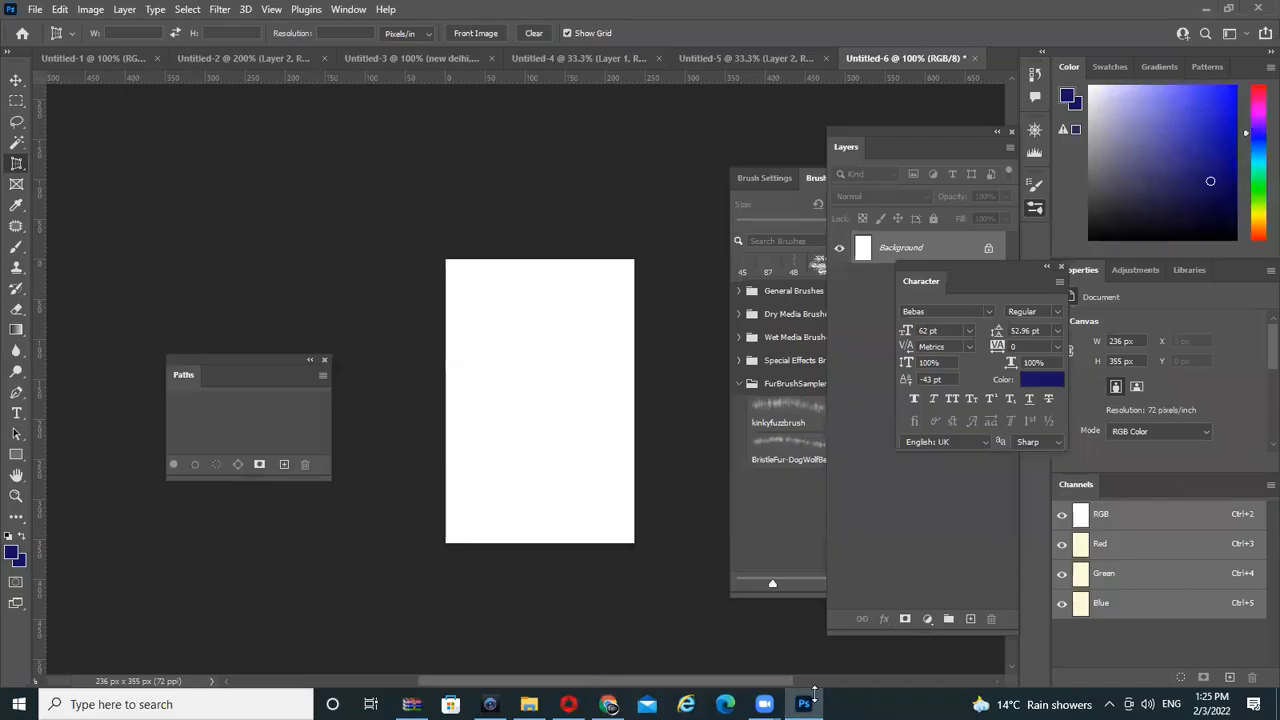
key(ctrl+n)
key(Return)
key(ctrl+v)
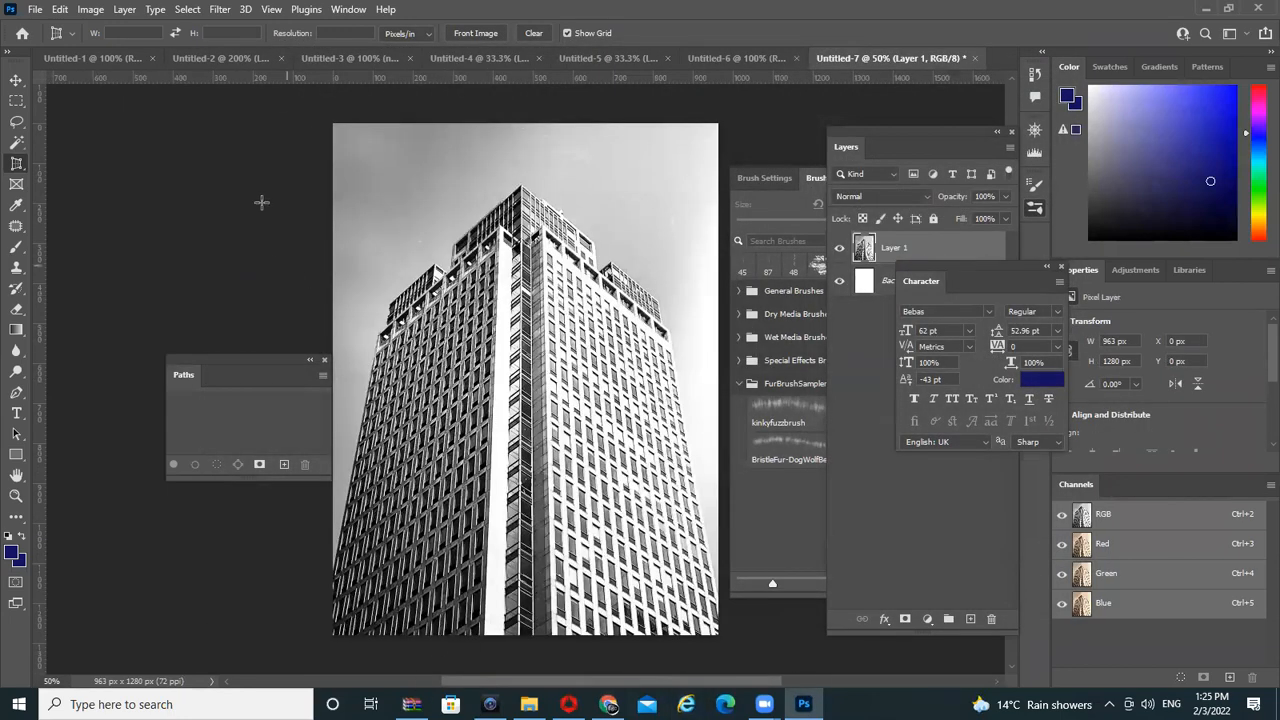
Try a perspective crop of the photo with the four corners placed around the tower's bright right-hand facade
right_click(16, 163)
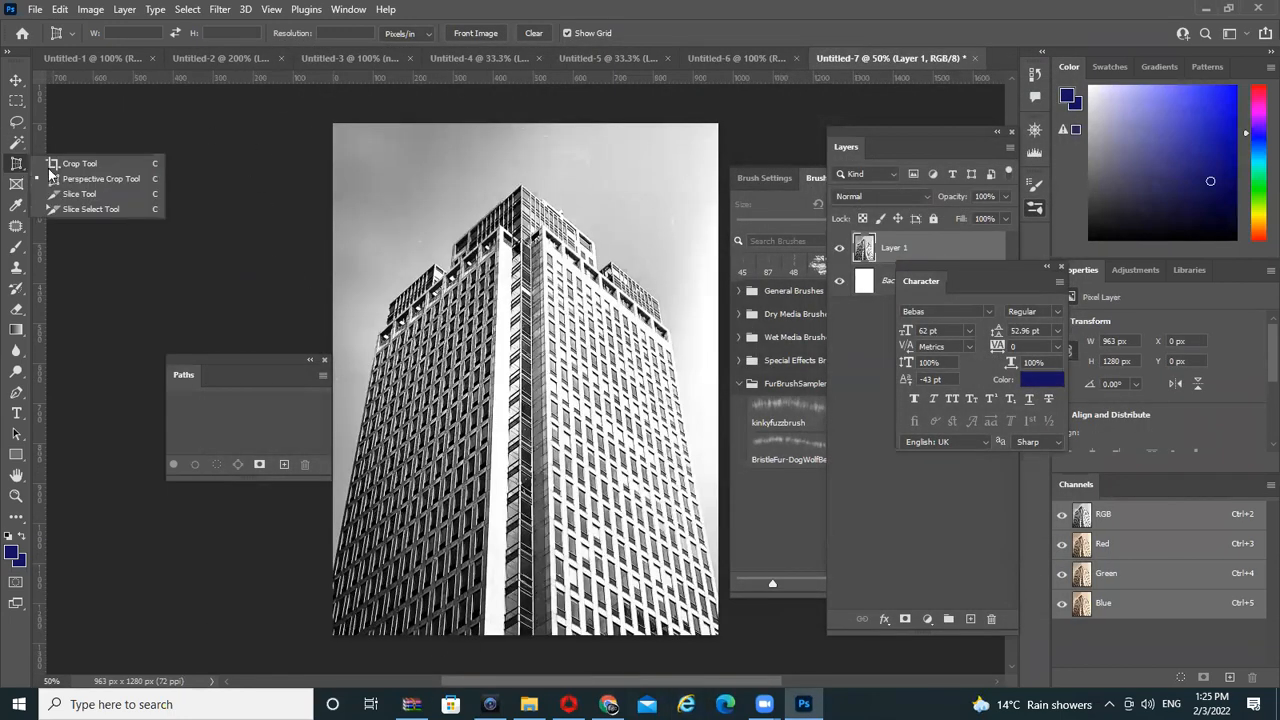
click(107, 180)
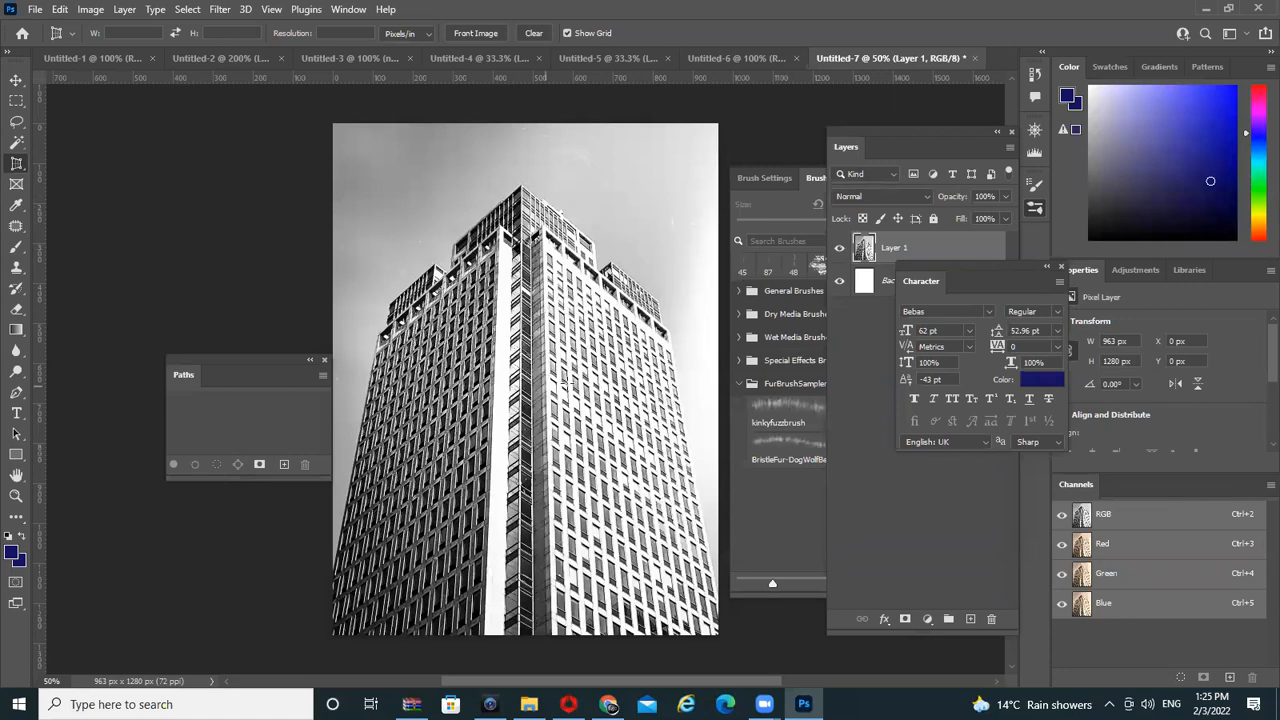
click(543, 228)
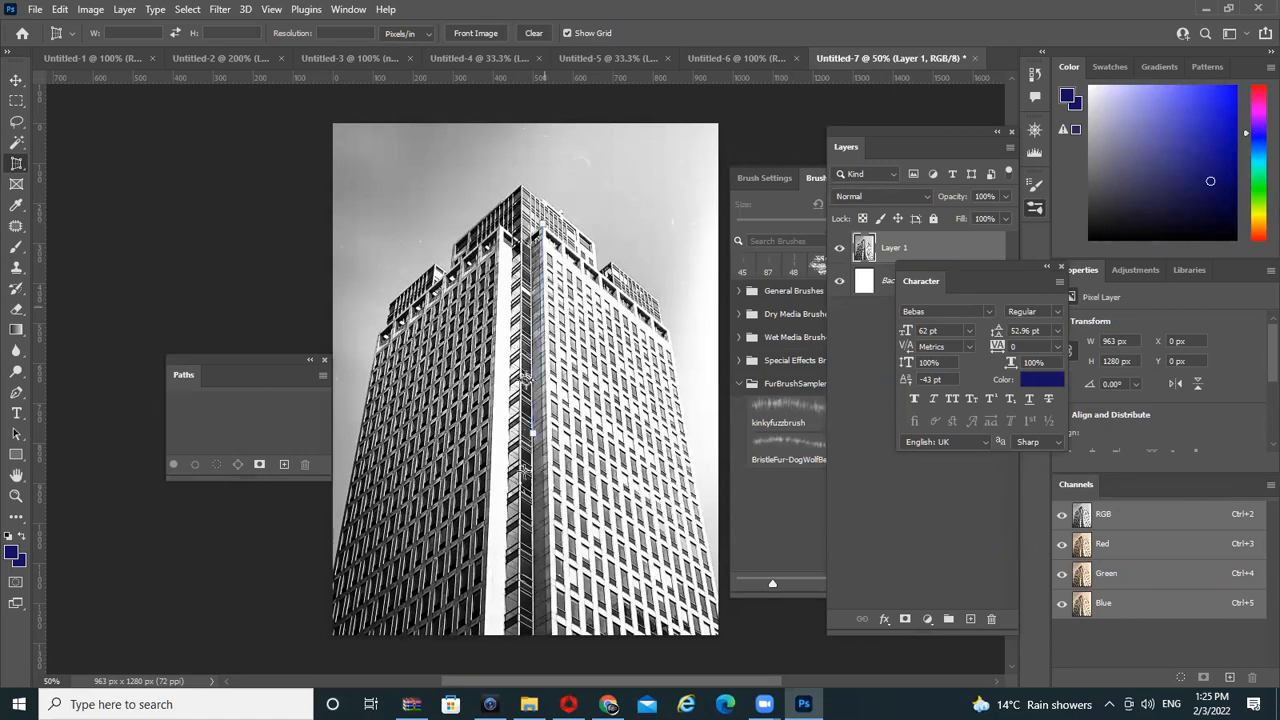
click(548, 641)
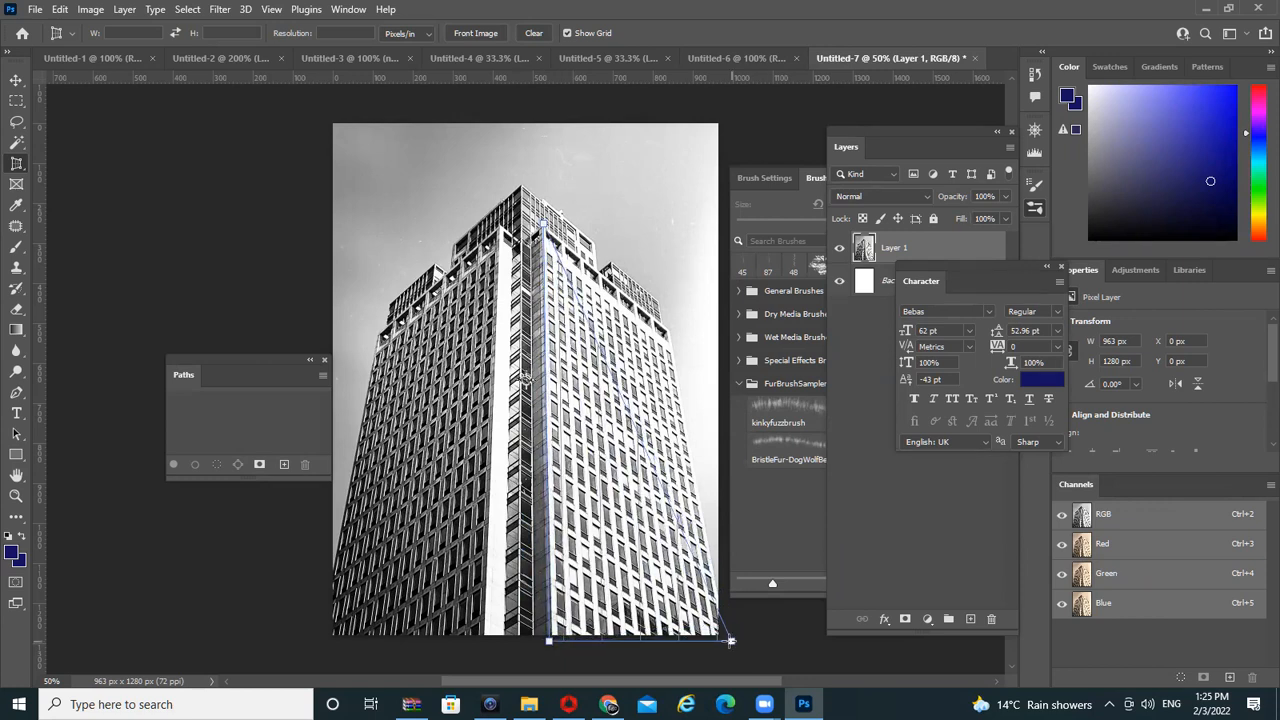
click(717, 634)
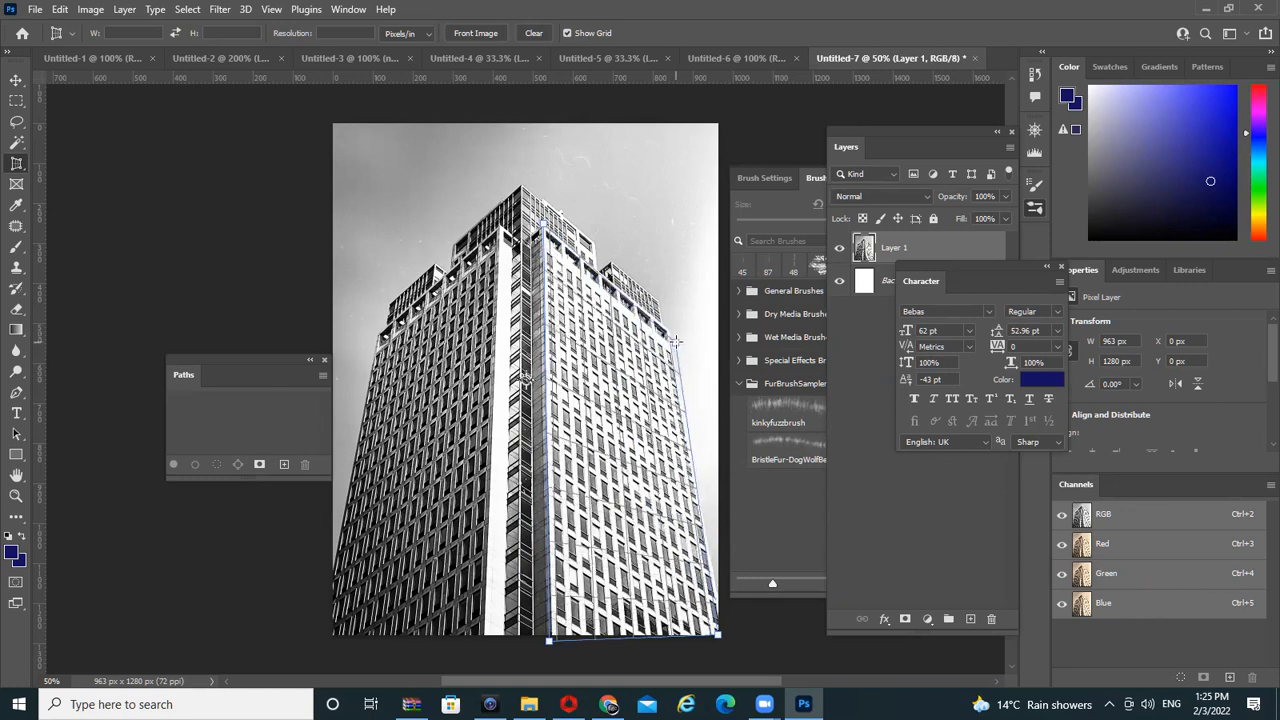
click(674, 342)
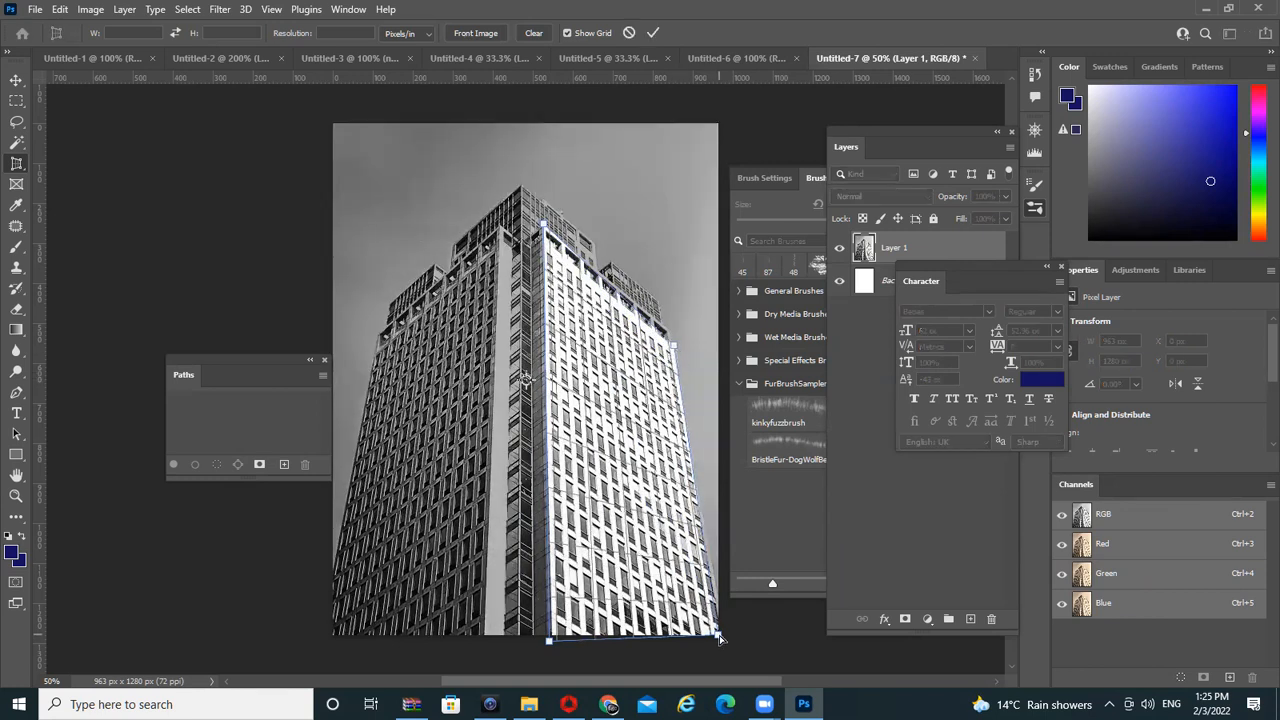
drag(720, 638, 720, 636)
key(Return)
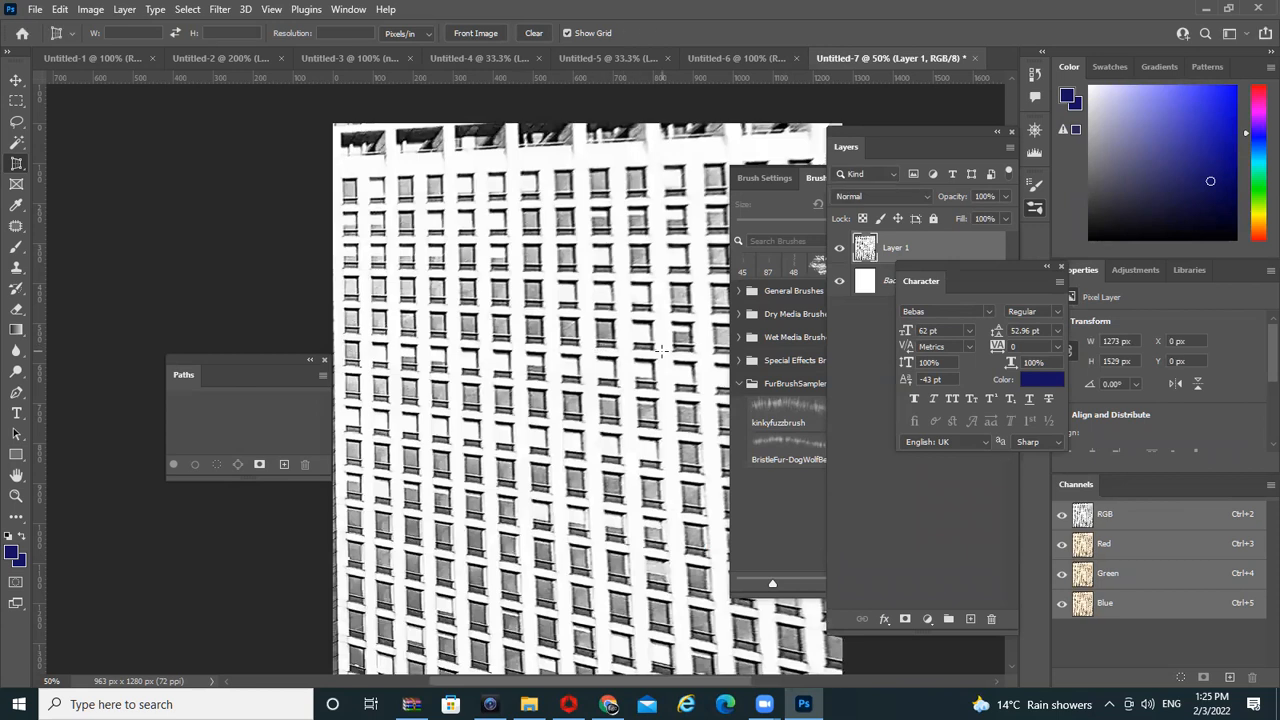
Hide all panels to view the straightened facade, and undo the perspective crop
key(Tab)
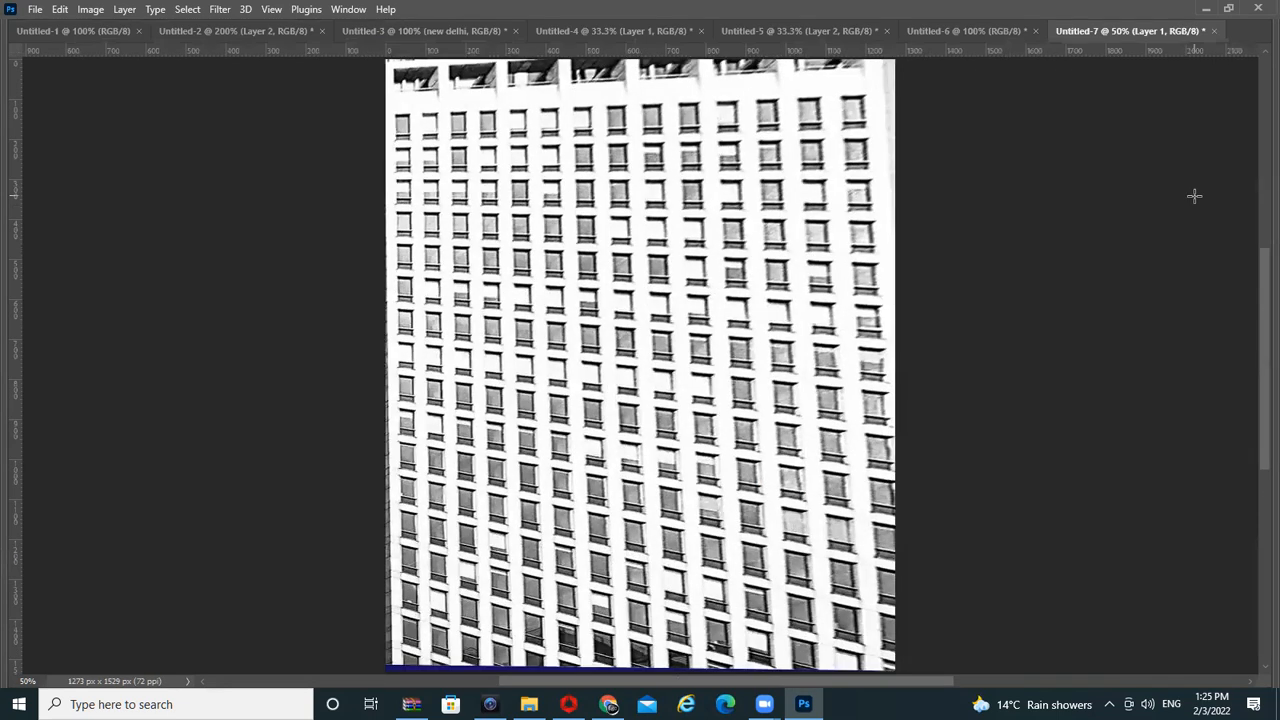
key(ctrl+z)
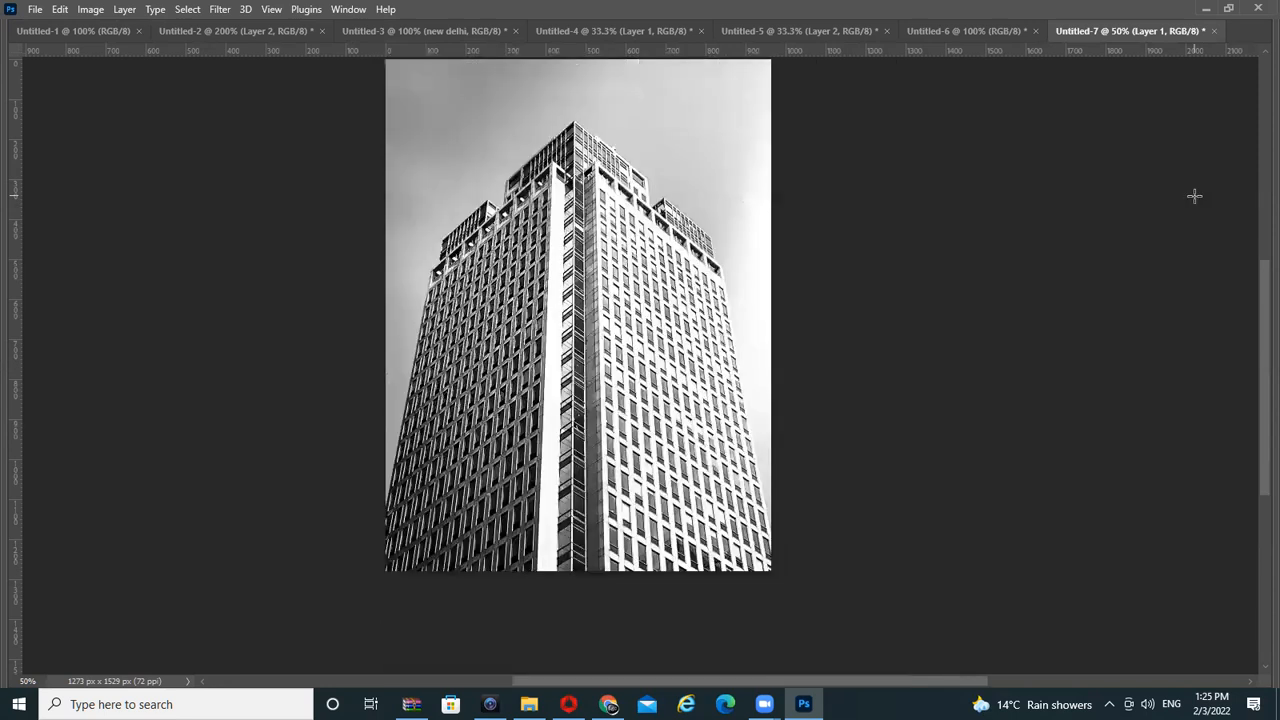
Try a perspective crop of the tower photo's right half with the corners following the bright facade, undo it, and restore the panels
alt+click(646, 197)
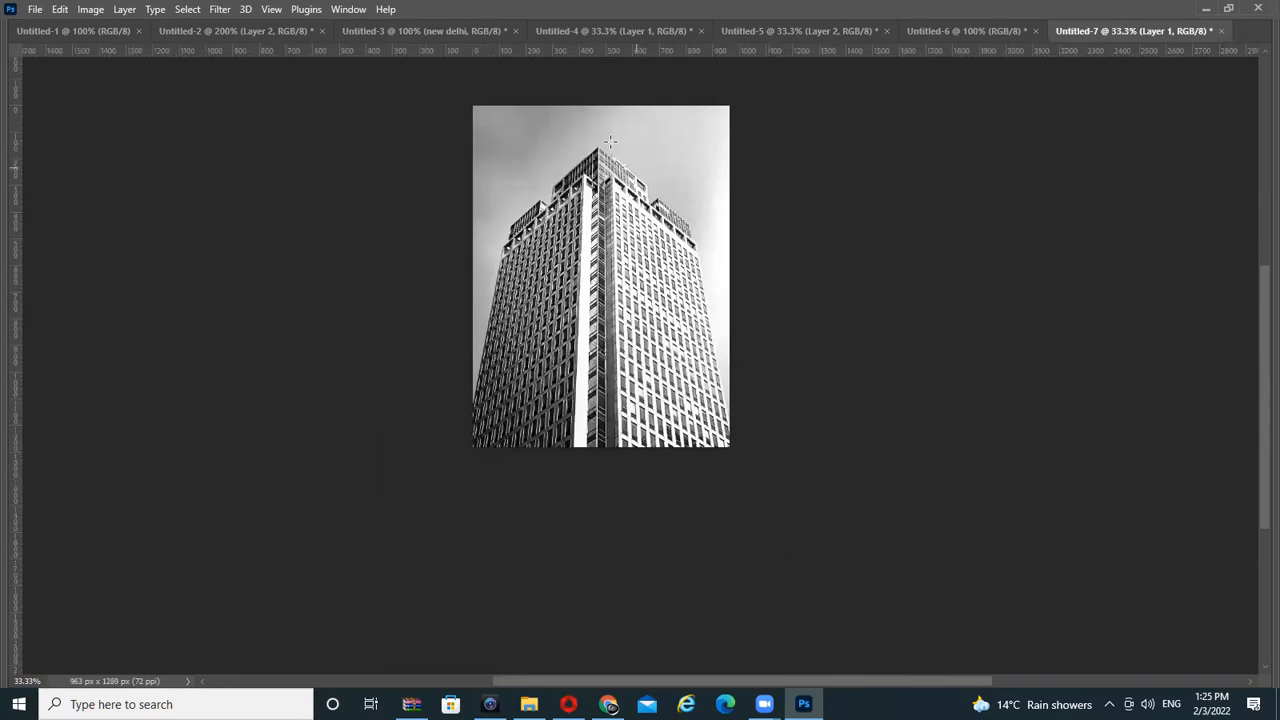
drag(600, 108, 734, 480)
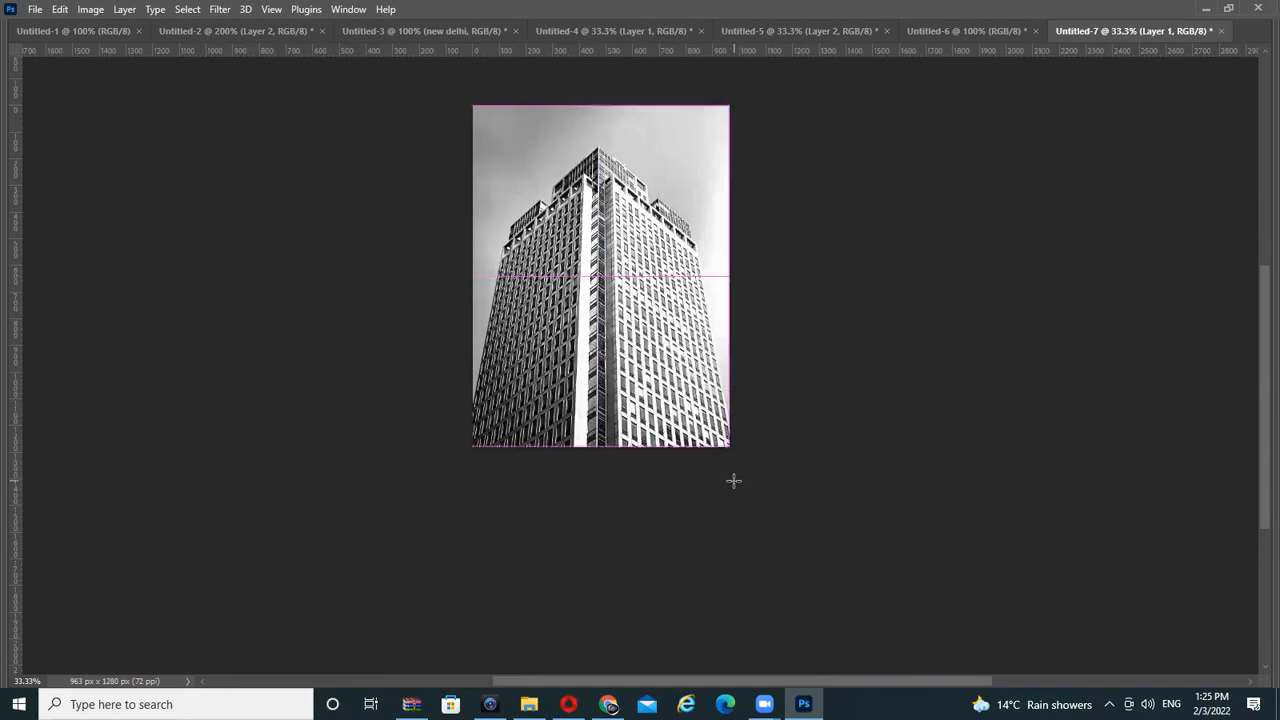
key(ctrl+t)
mouse_move(600, 105)
mouse_down()
mouse_move(600, 160)
mouse_move(600, 130)
mouse_up()
drag(601, 452, 587, 428)
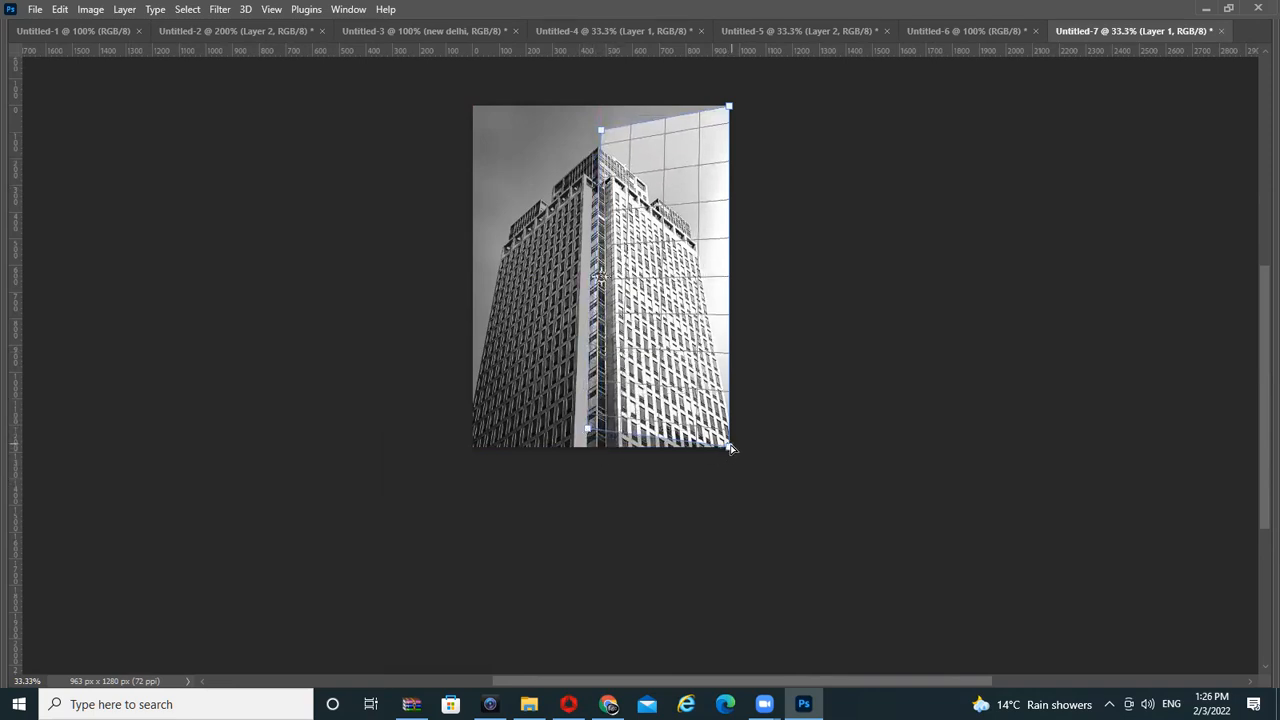
drag(728, 106, 689, 180)
key(Return)
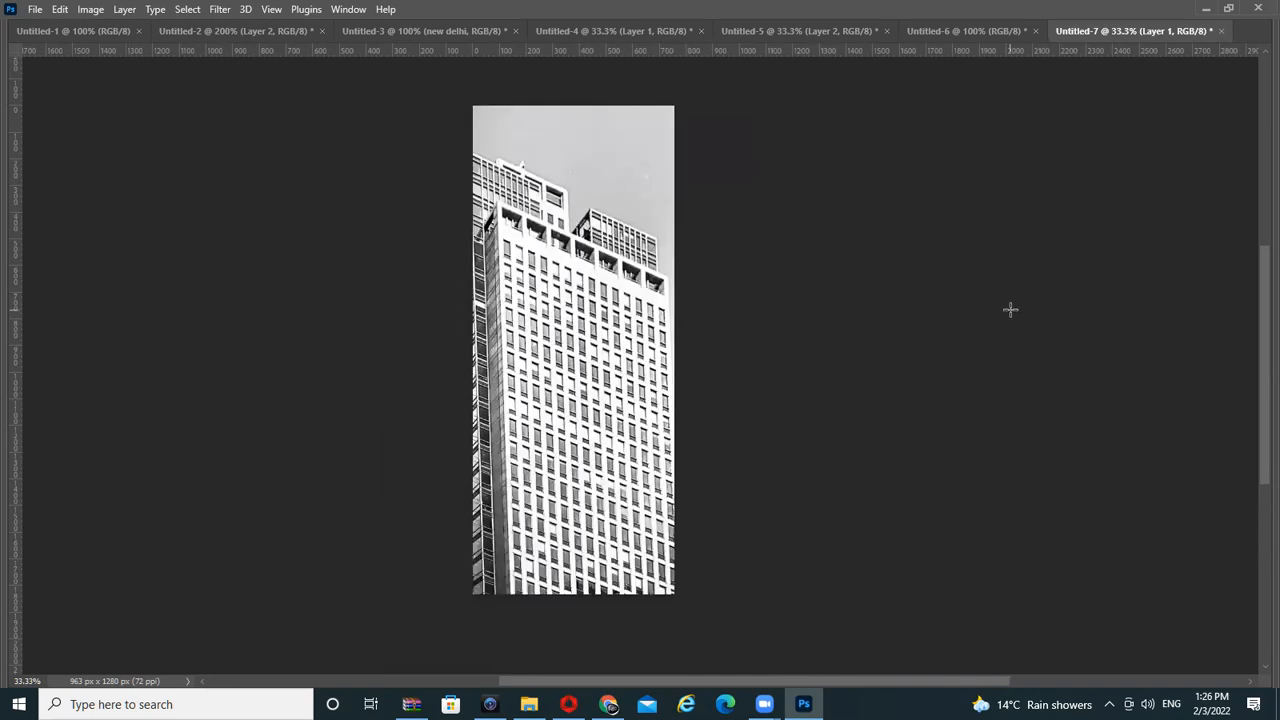
key(ctrl+z)
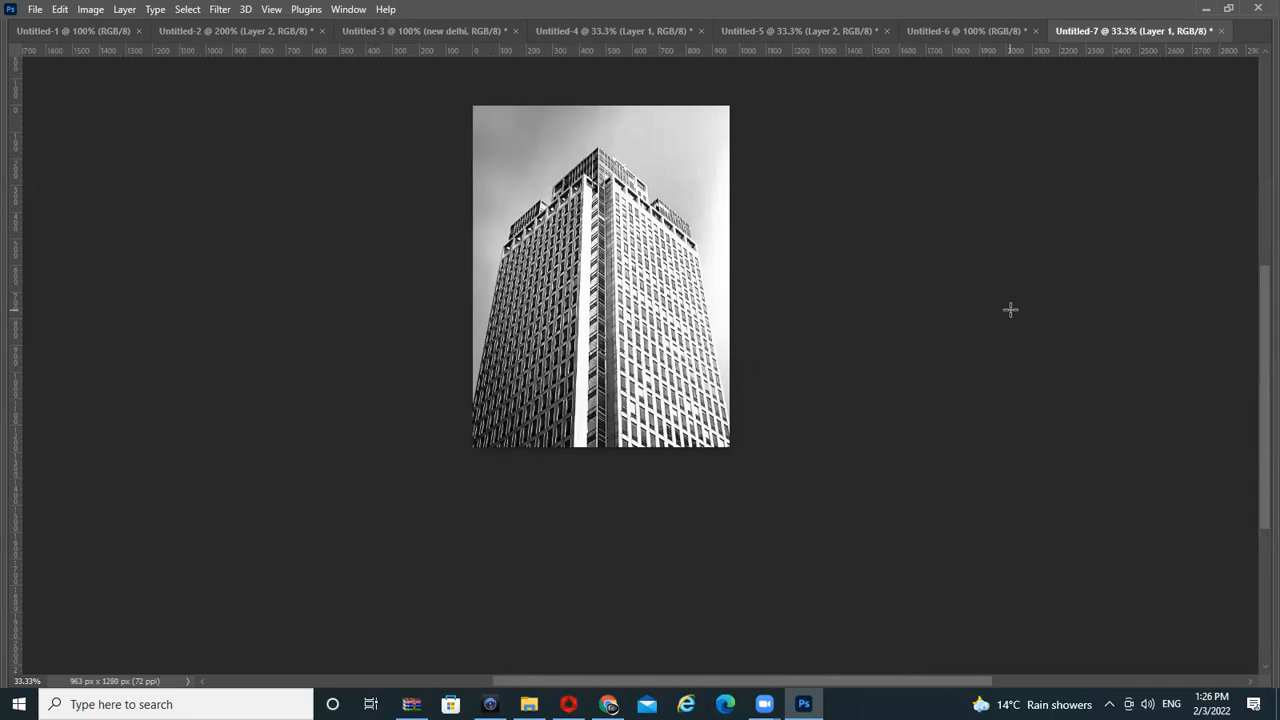
key(Tab)
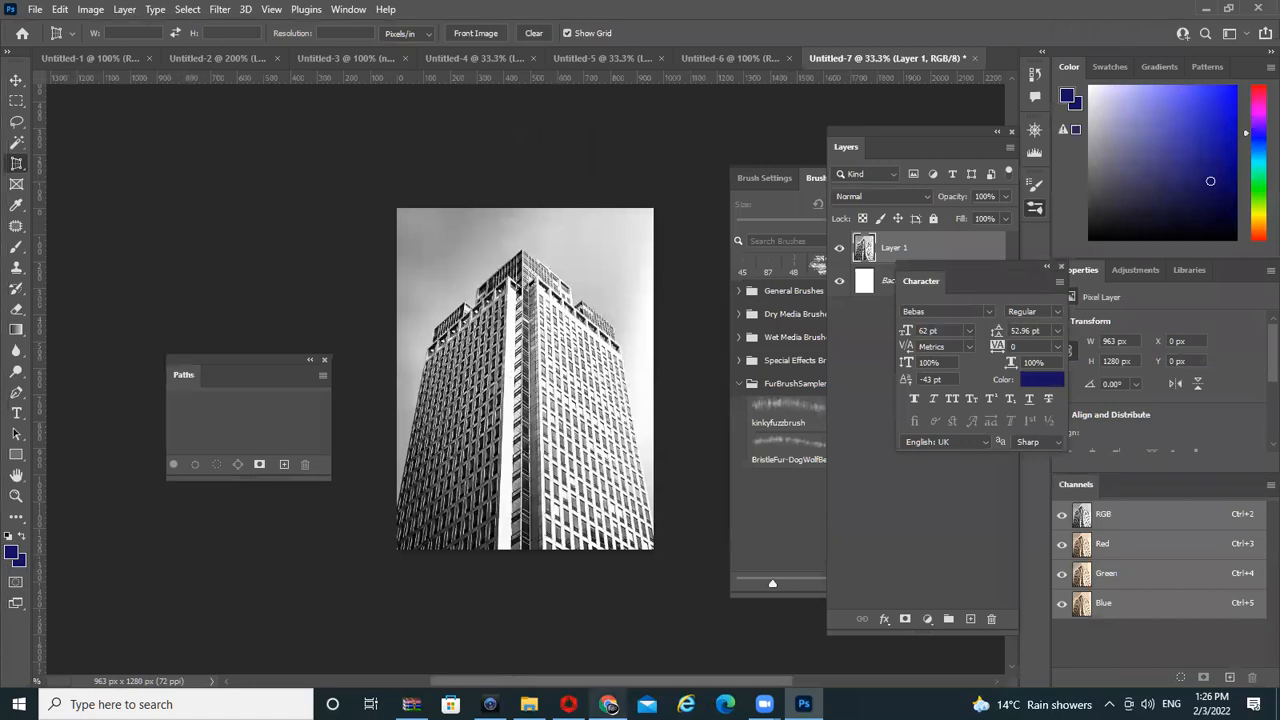
Switch to Chrome and search Google Images for "ROAD PERSPECTIVE"
click(608, 704)
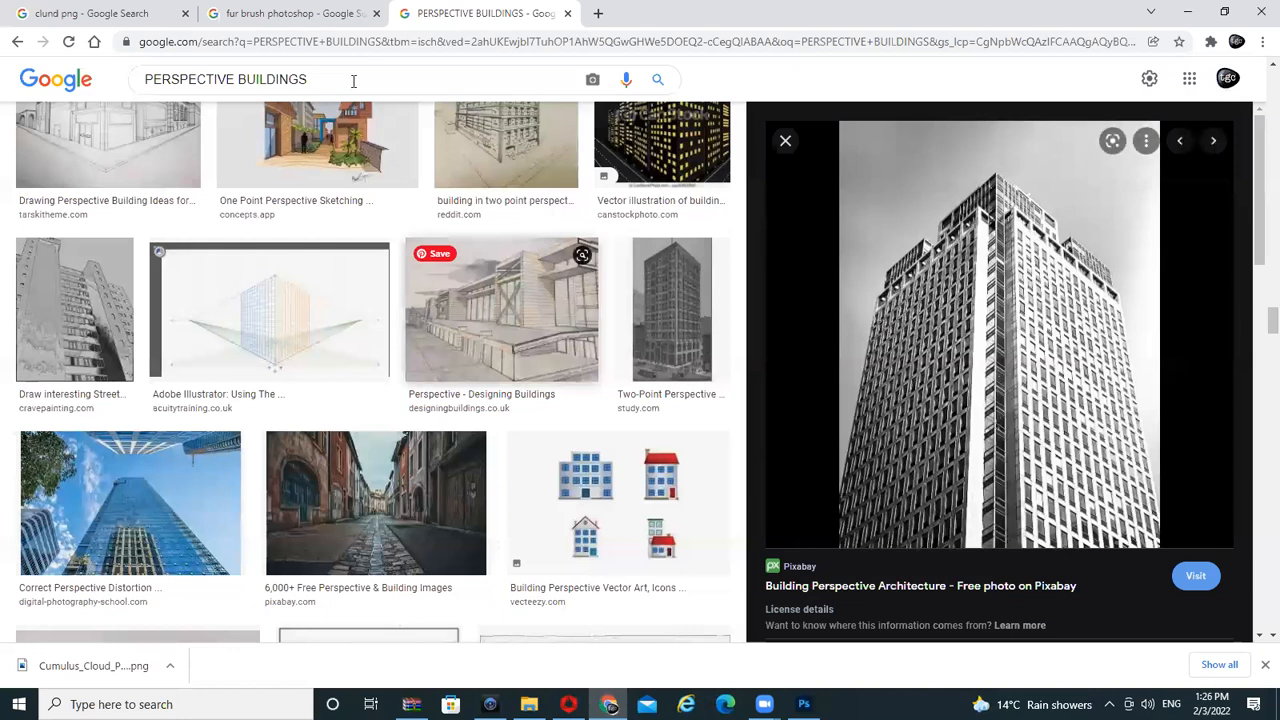
triple_click(393, 65)
key(BackSpace)
text(ROAD PER)
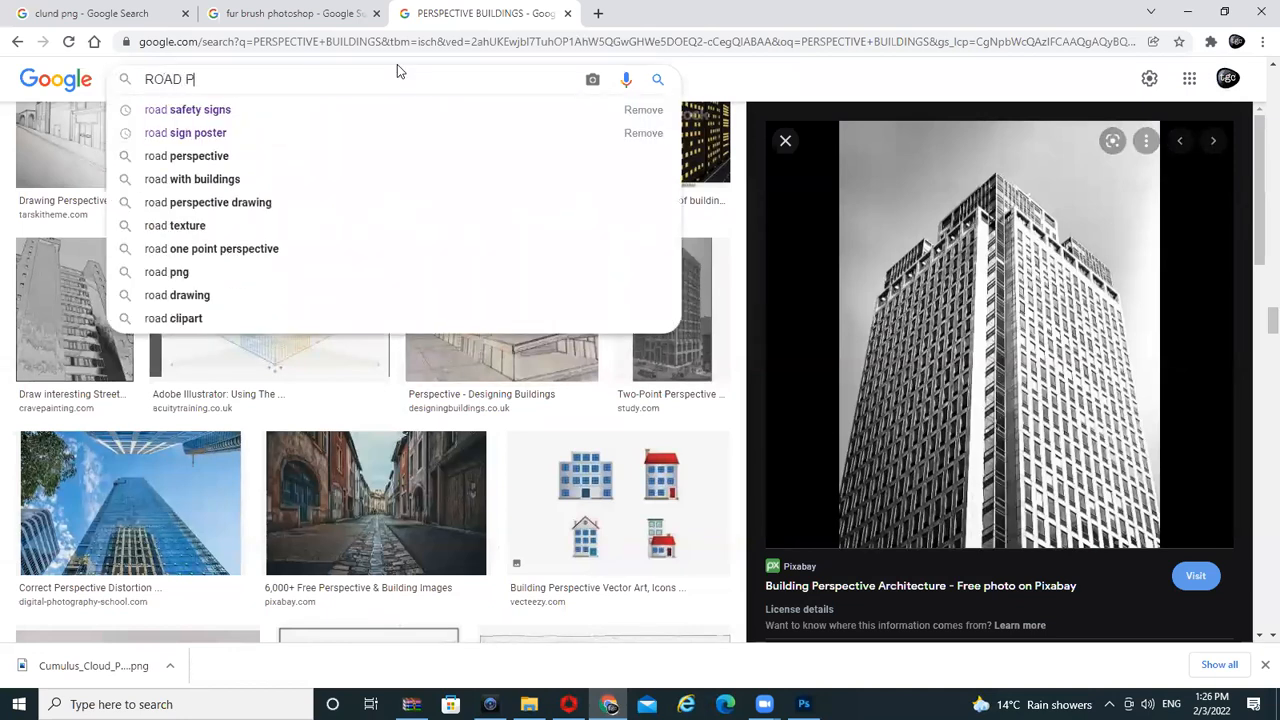
text(SPECTIVE)
key(Return)
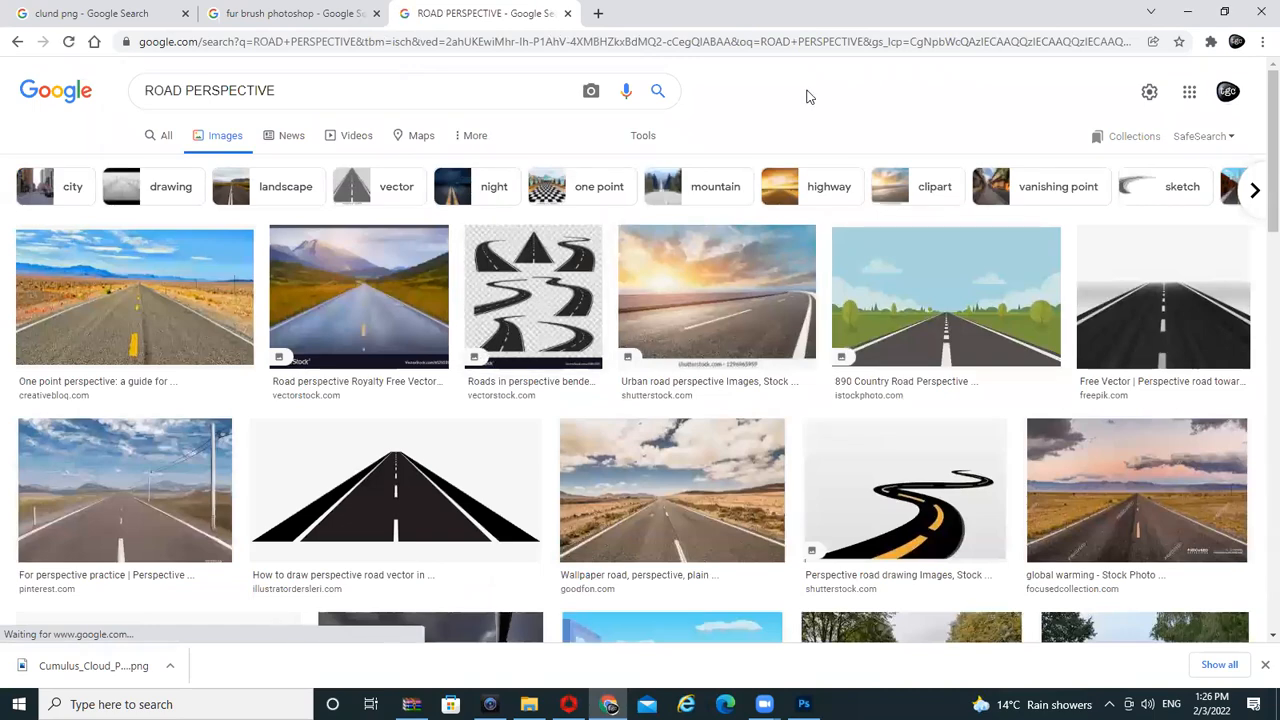
Open the Pinterest "Perspective photography" result showing a straight road between mountains, and copy the image
scroll(855, 470, down, 2)
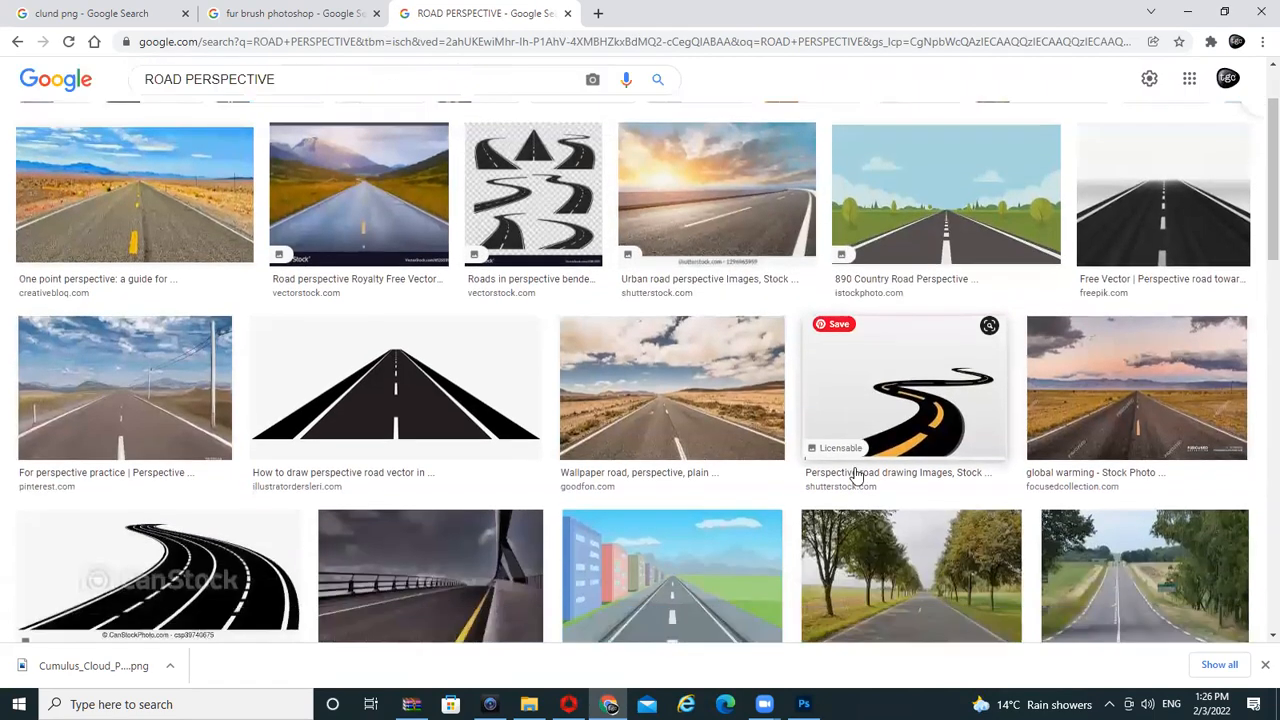
scroll(855, 476, down, 2)
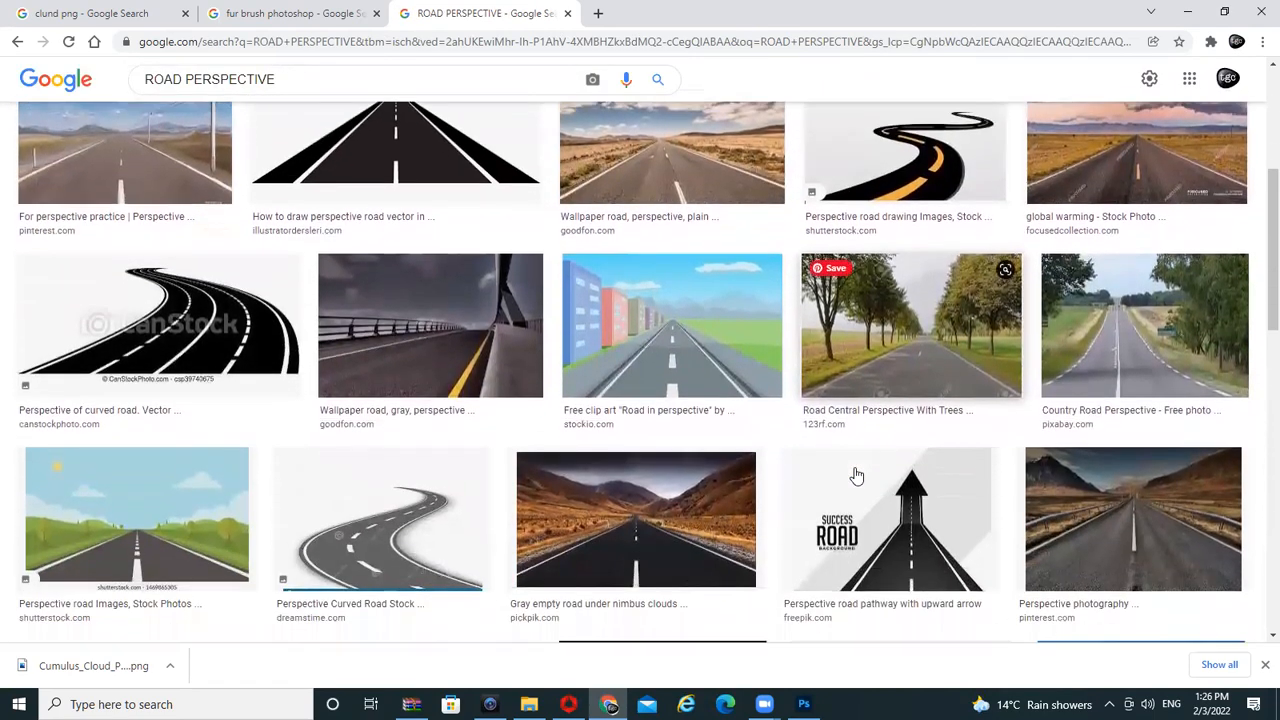
scroll(855, 476, down, 2)
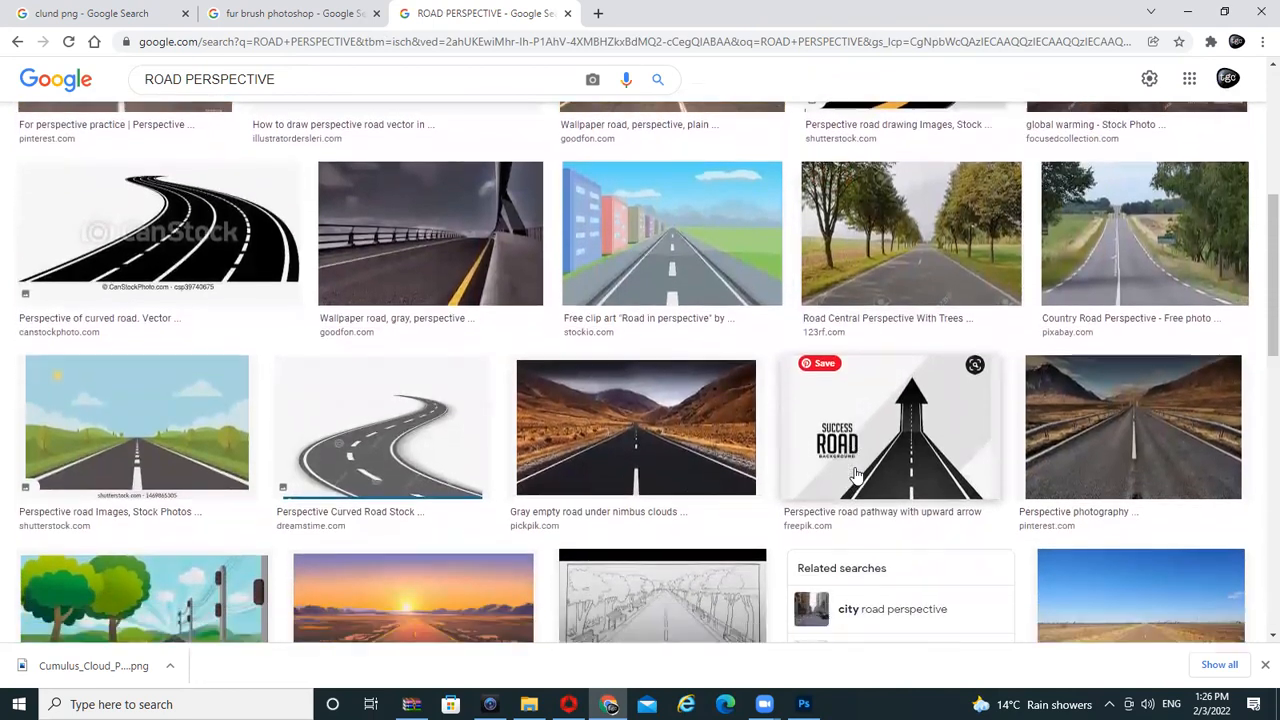
click(1106, 245)
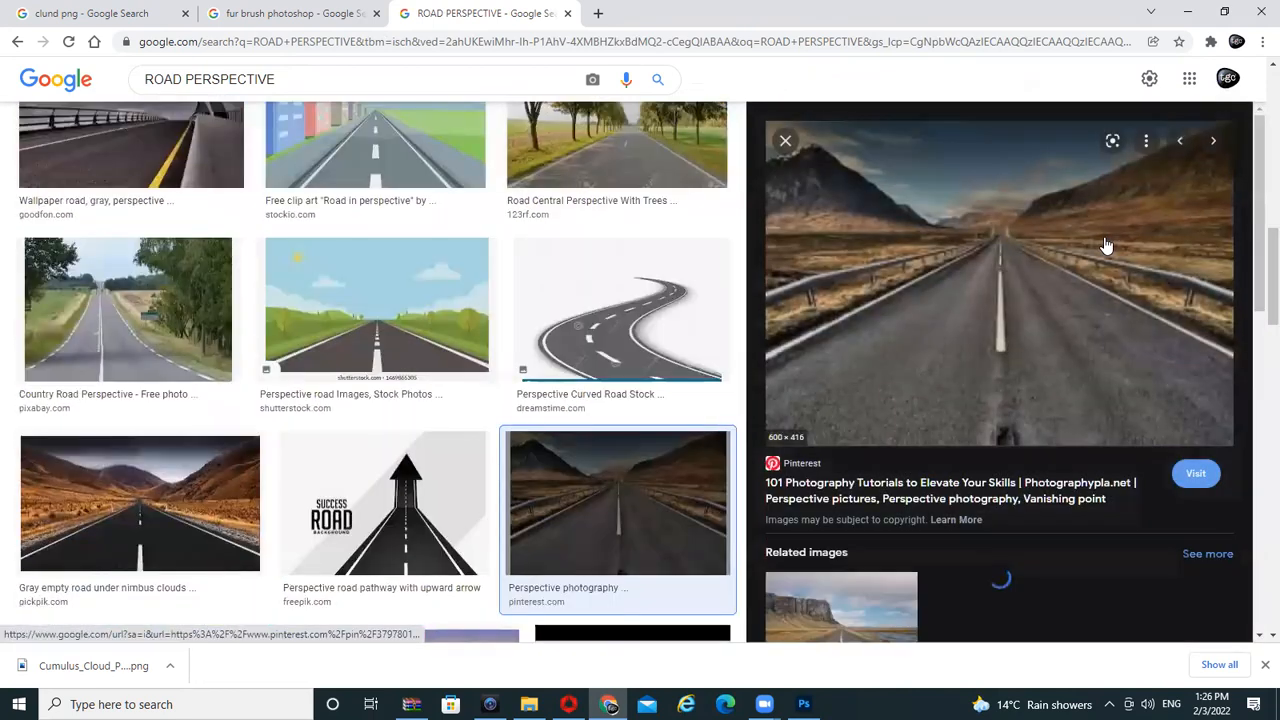
right_click(940, 298)
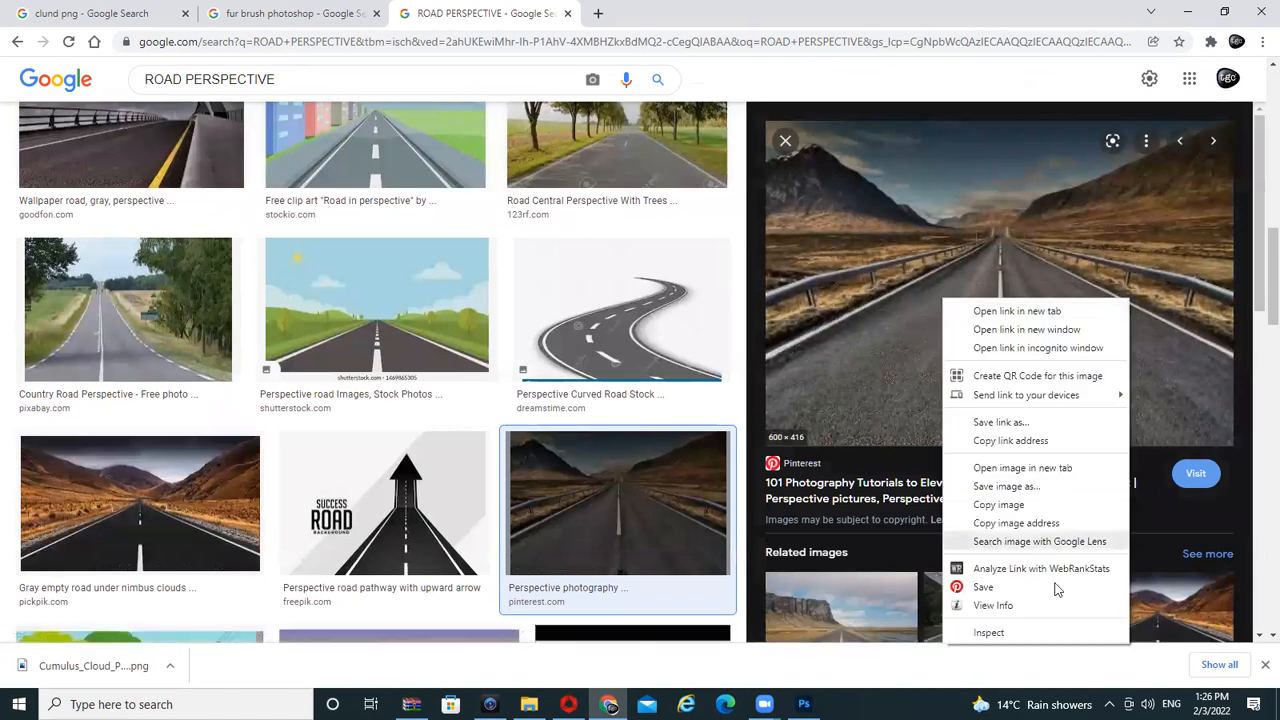
click(1015, 508)
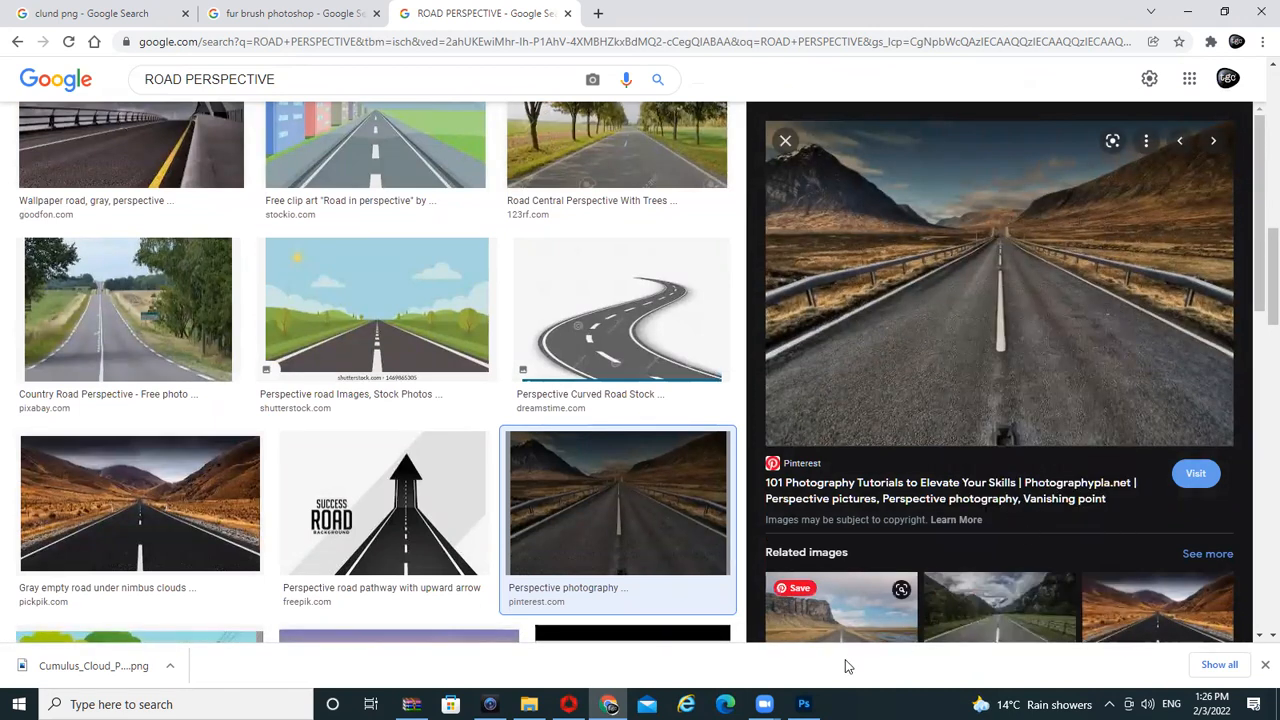
Switch to Photoshop, paste the road photo into a new document with the preset clipboard size, and hide all panels
key(alt+Tab)
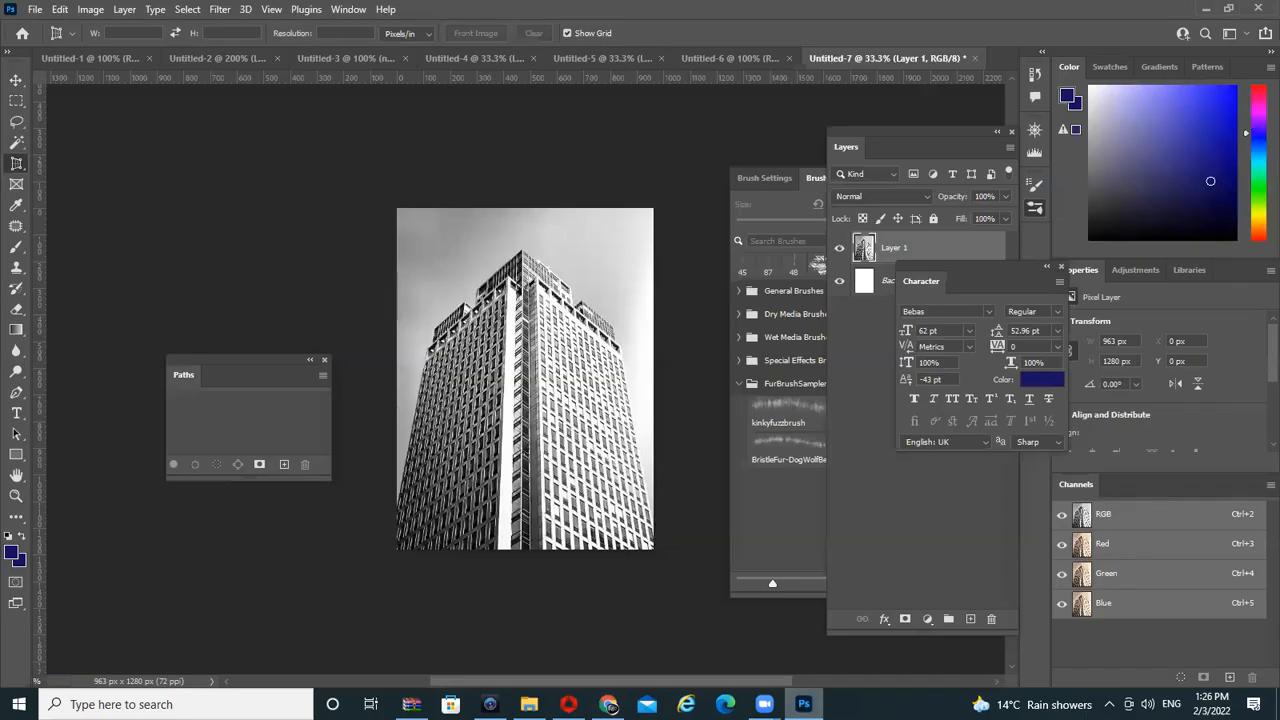
key(ctrl+n)
key(Return)
key(ctrl+v)
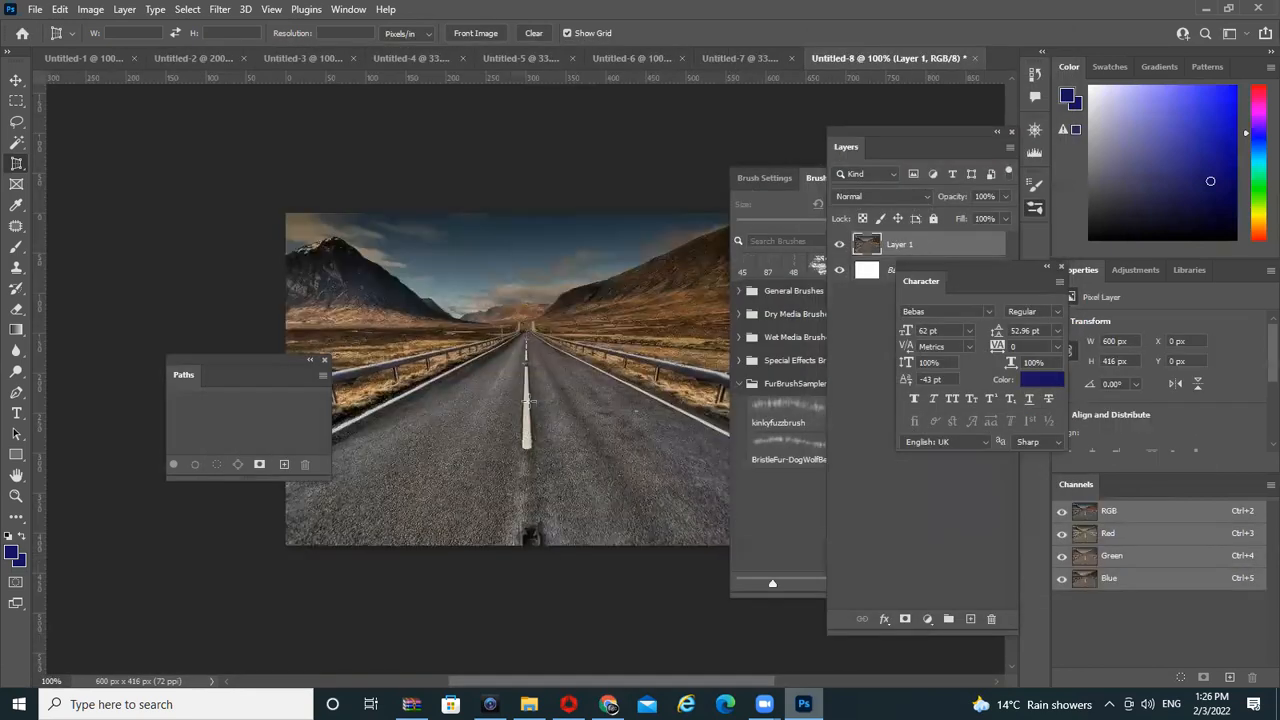
key(Tab)
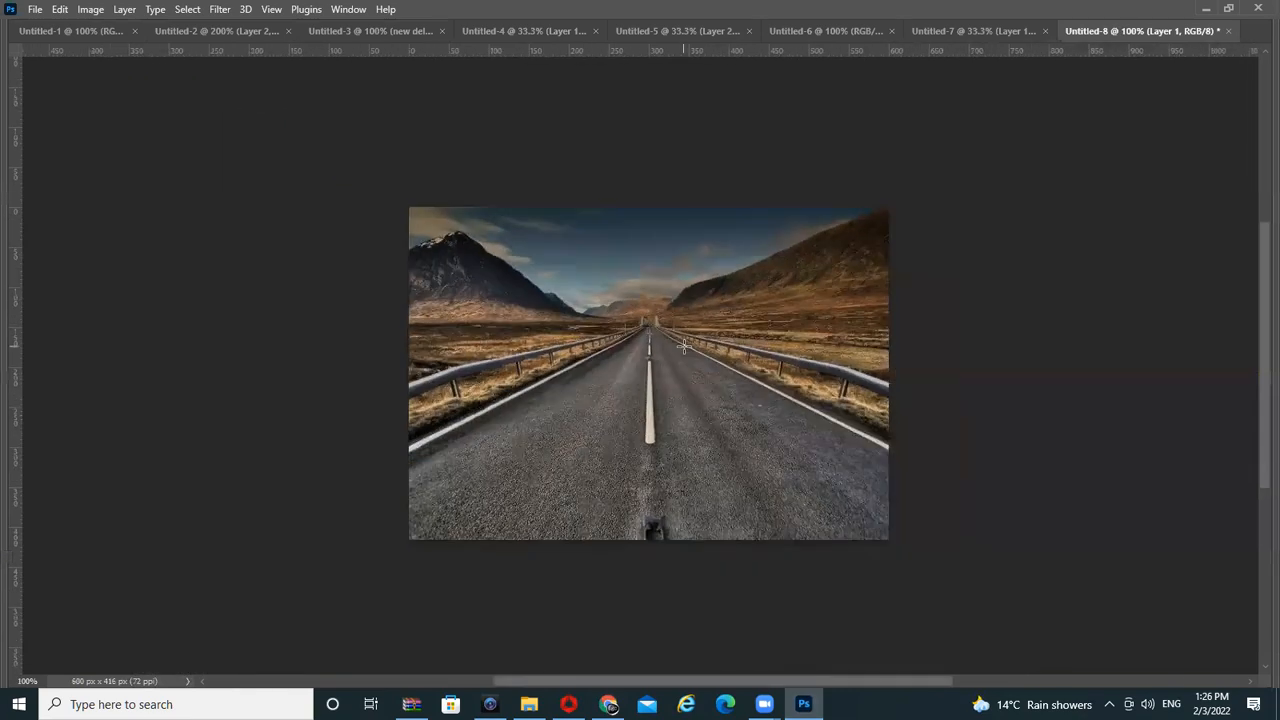
key(Tab)
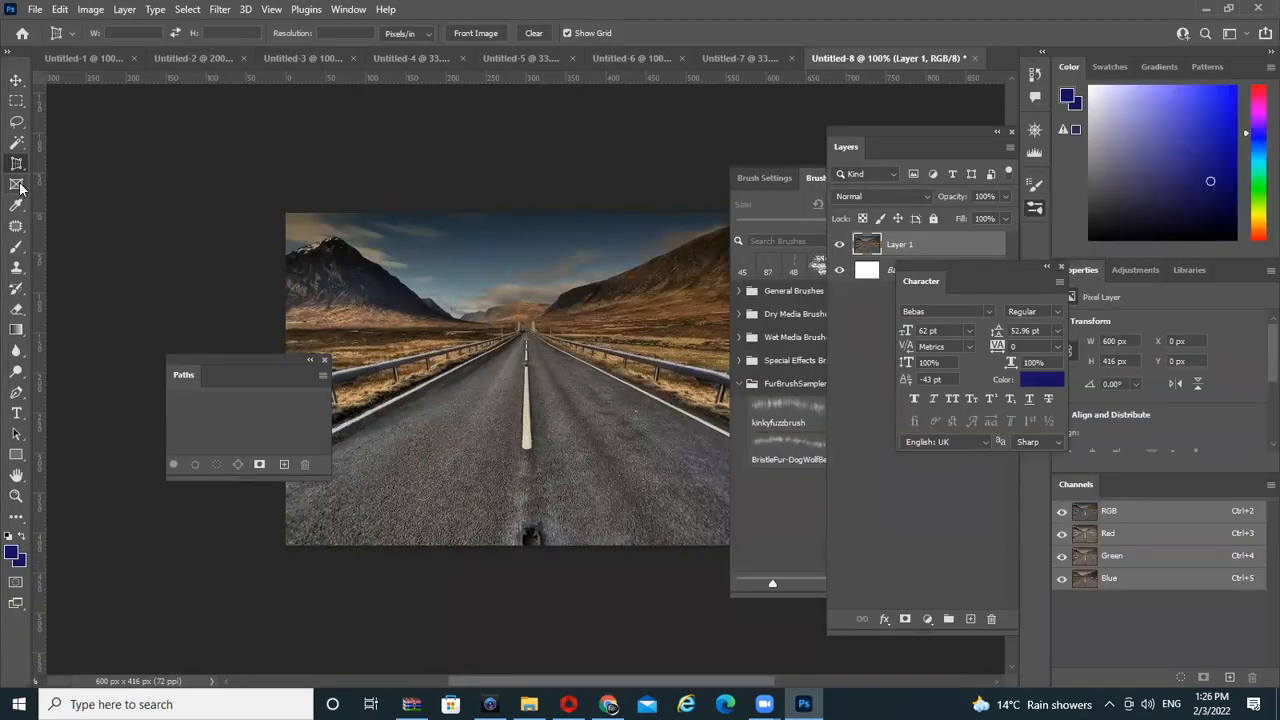
key(Tab)
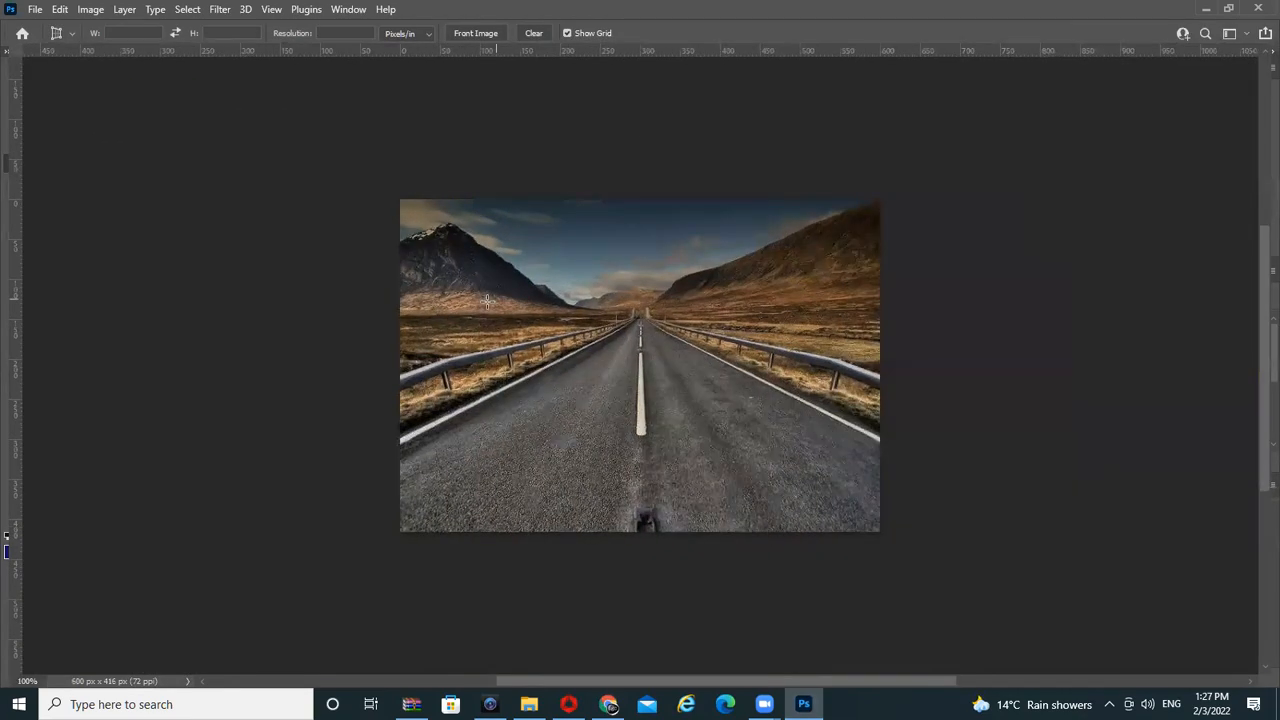
Try a perspective crop of the road photo with the four corners placed along the road's edges up to the vanishing point
drag(555, 278, 813, 520)
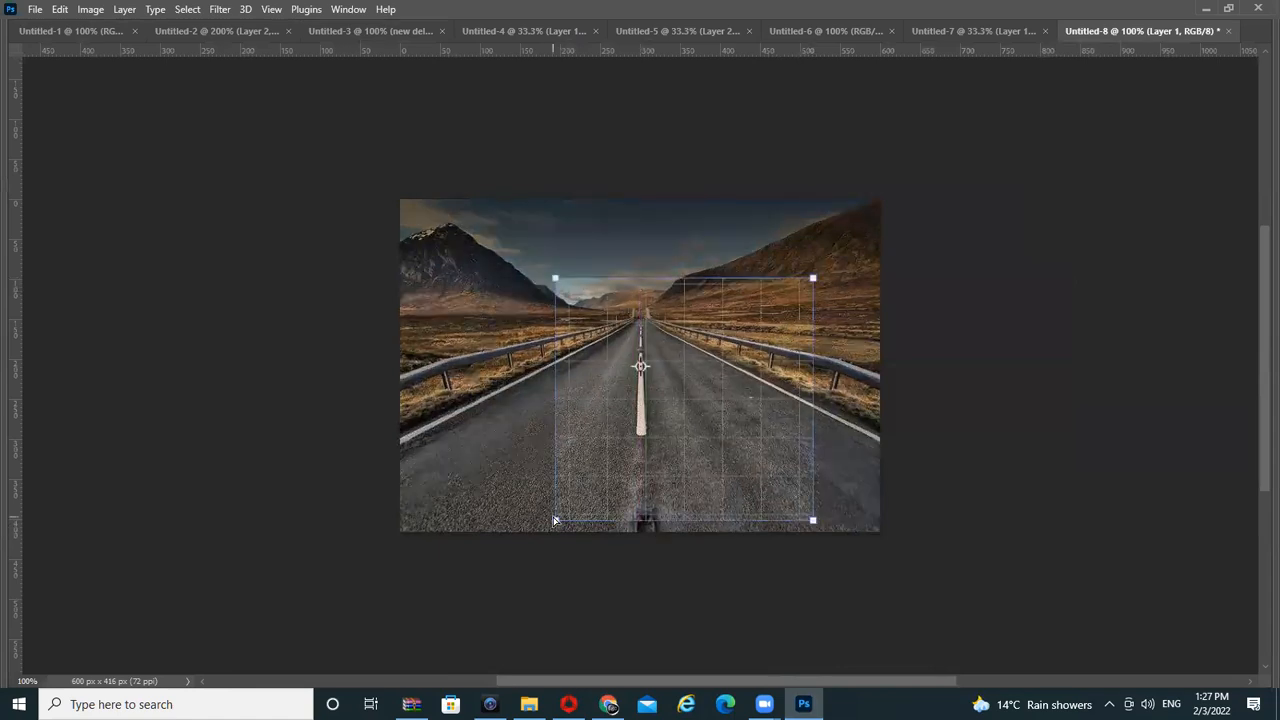
drag(555, 518, 365, 457)
drag(555, 278, 629, 305)
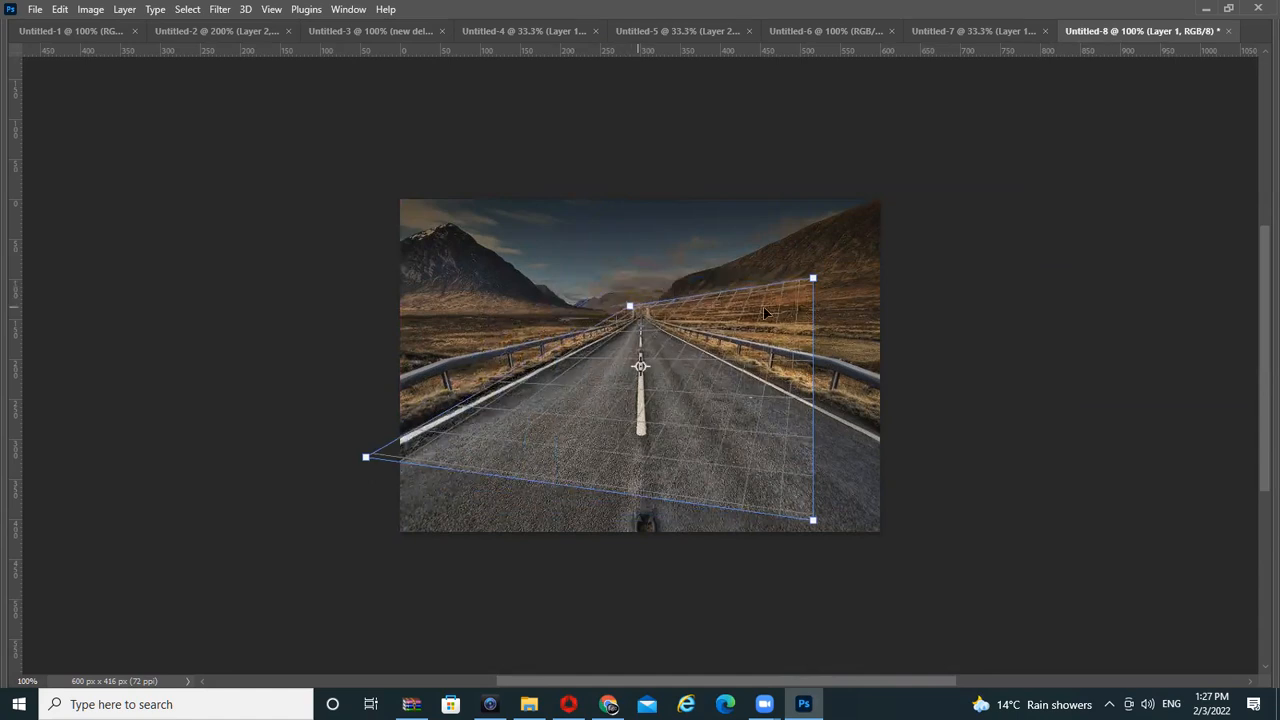
drag(815, 279, 662, 323)
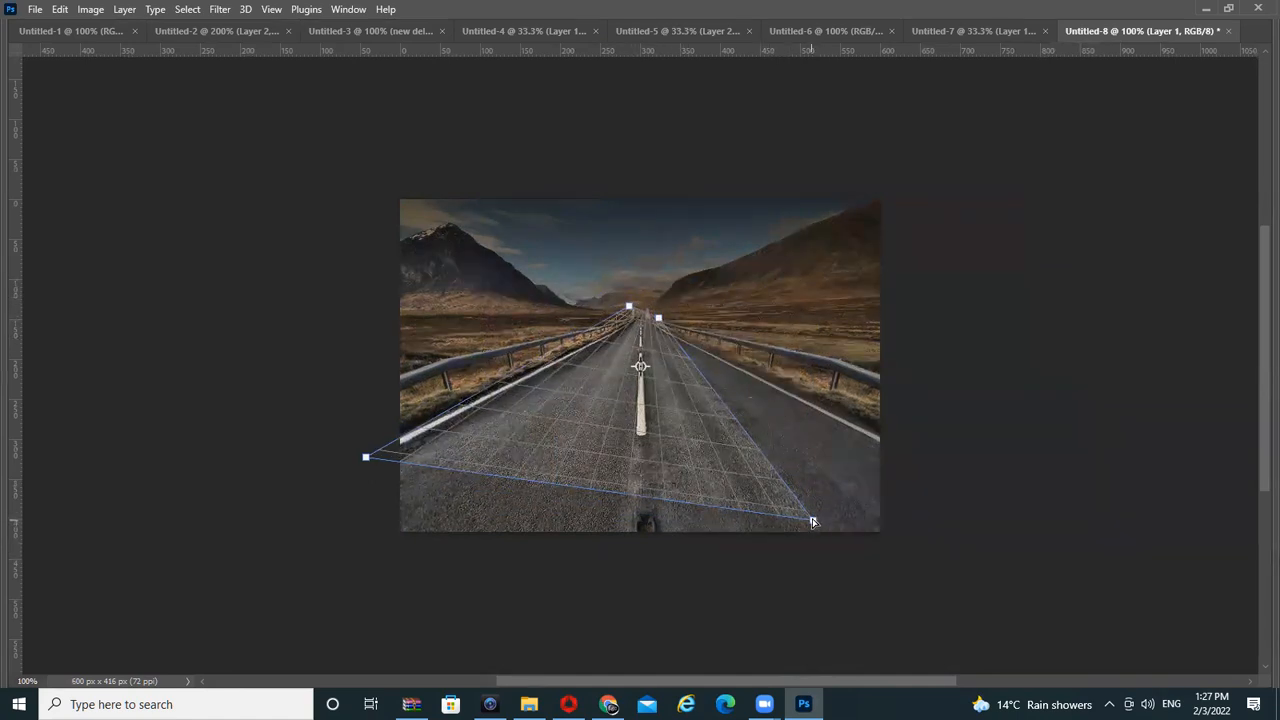
drag(814, 521, 877, 441)
drag(367, 460, 428, 469)
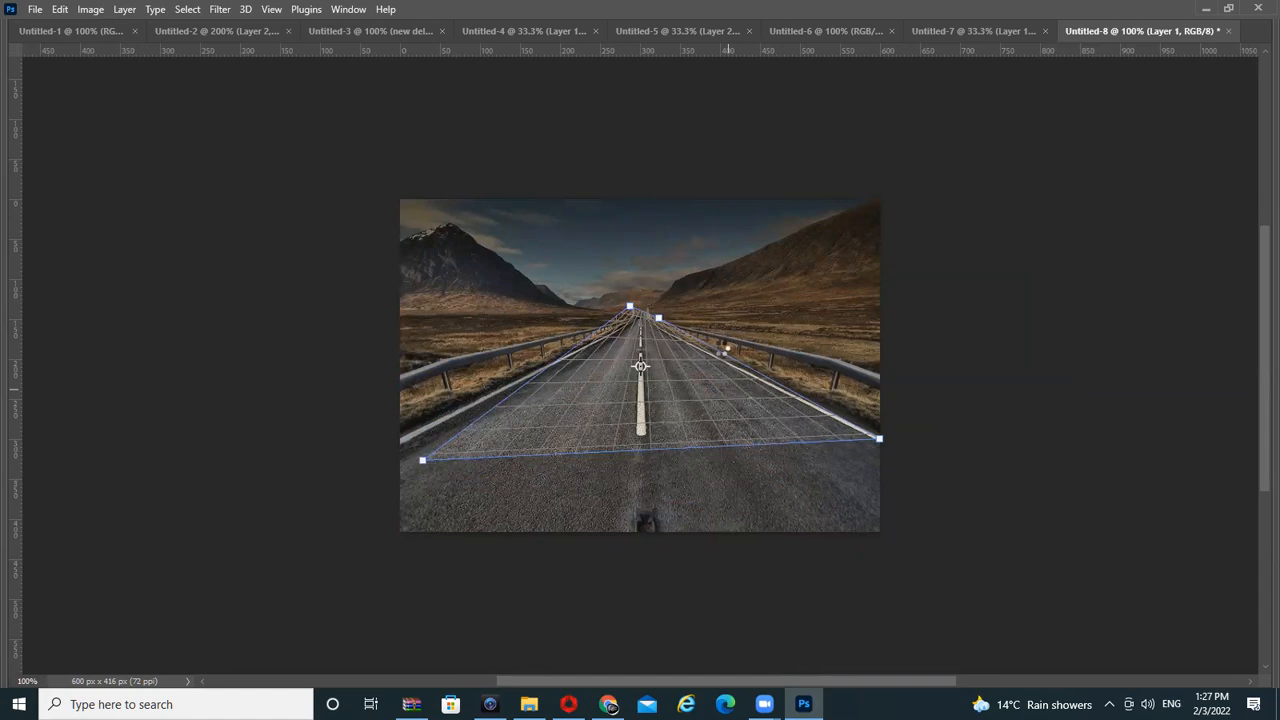
key(Return)
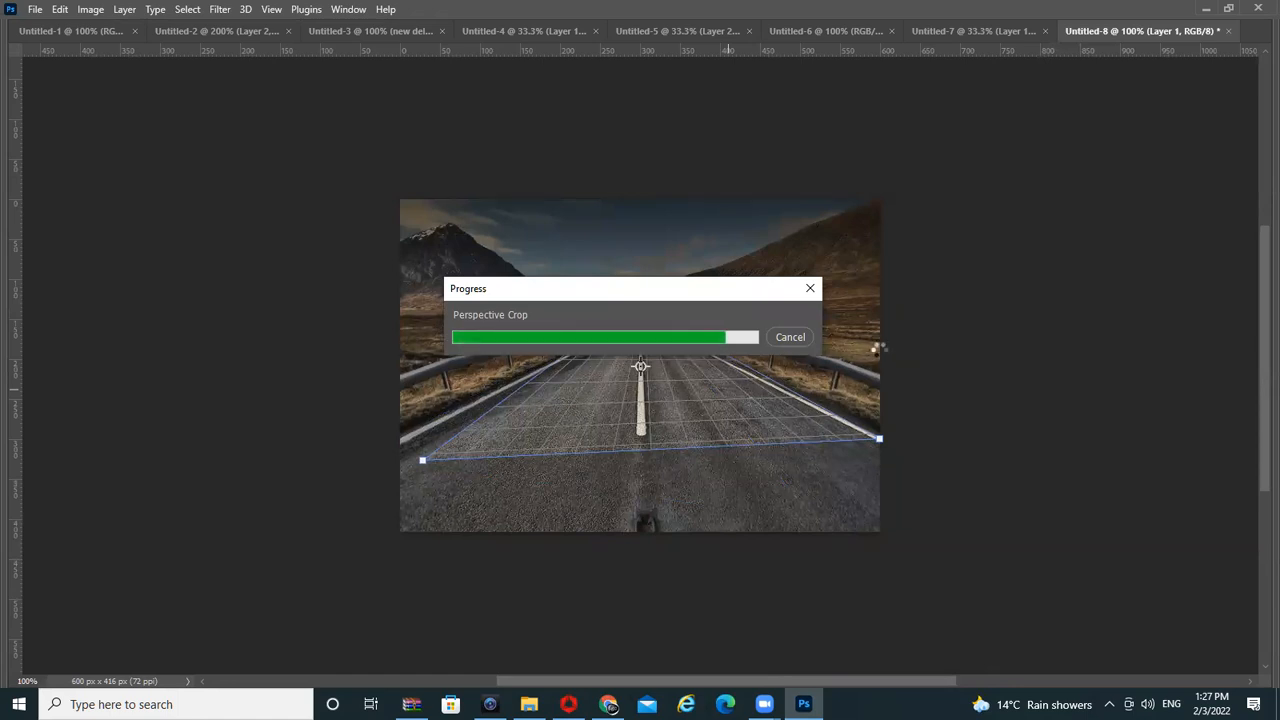
Zoom out to view the cropped road, undo the perspective crop, and fit the photo to the screen
key(z)
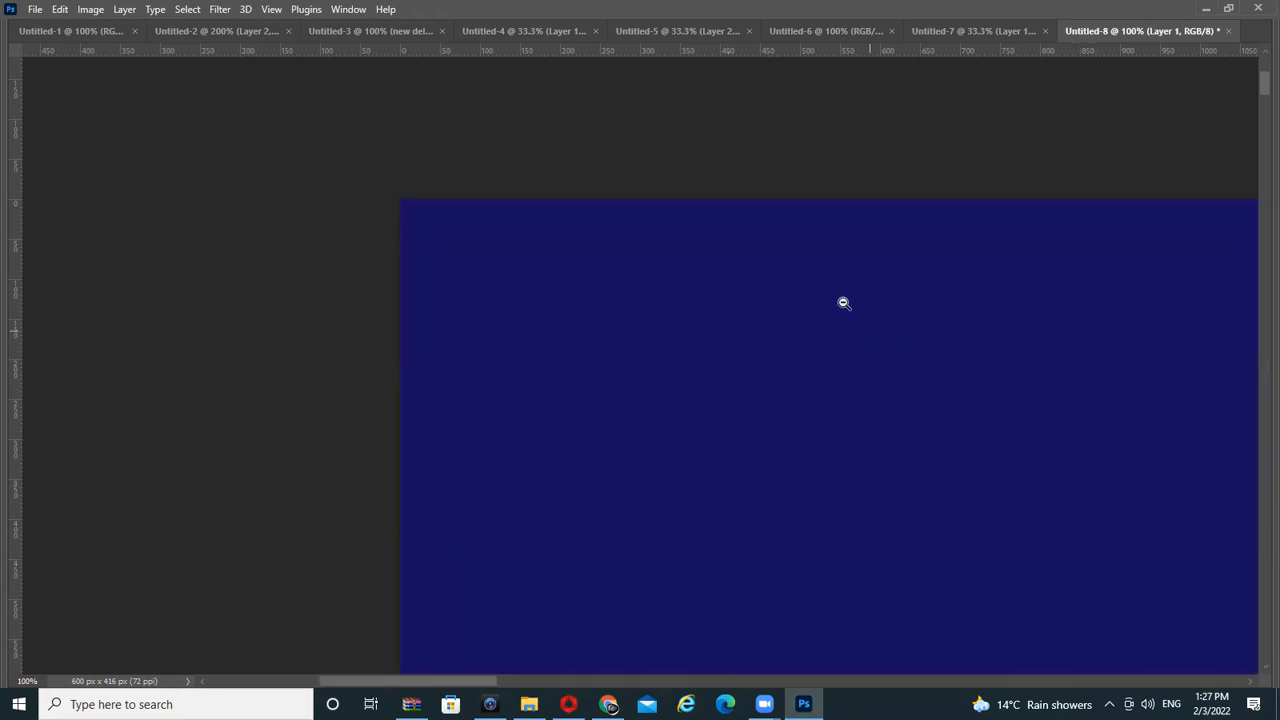
alt+click(842, 302)
alt+click(842, 302)
alt+click(1003, 491)
alt+click(800, 366)
alt+click(955, 428)
alt+click(965, 427)
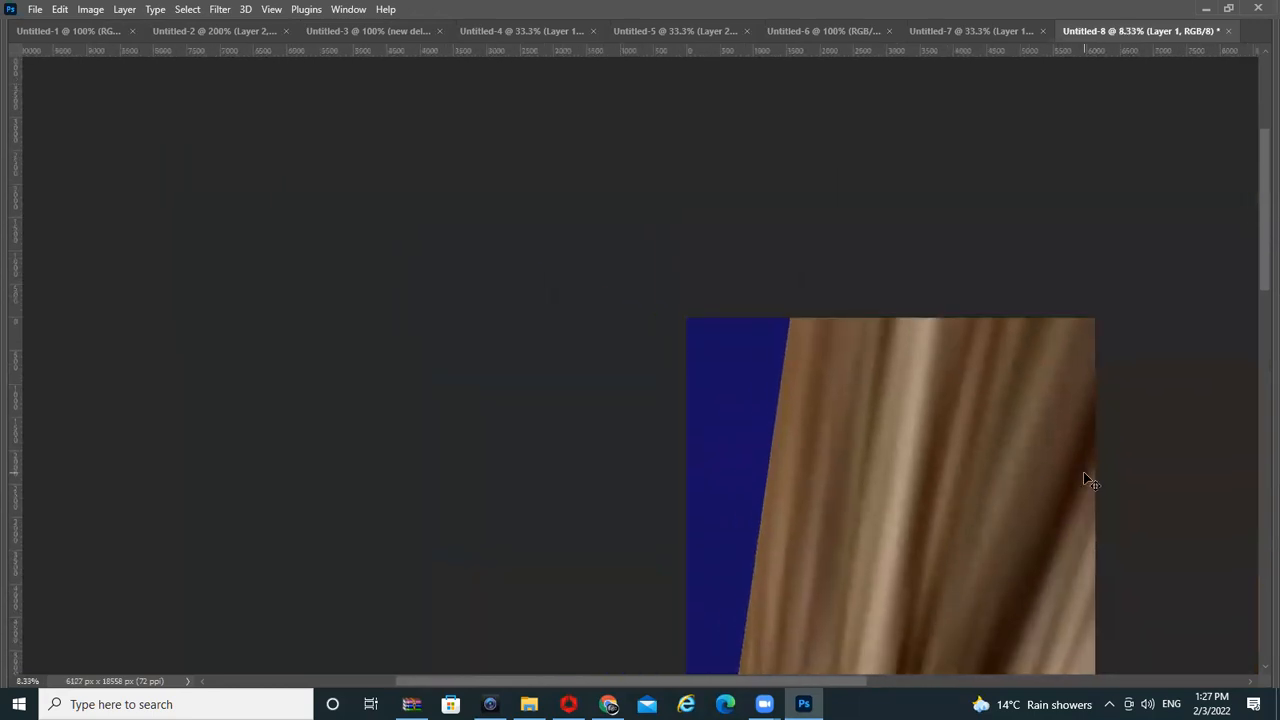
key(ctrl+z)
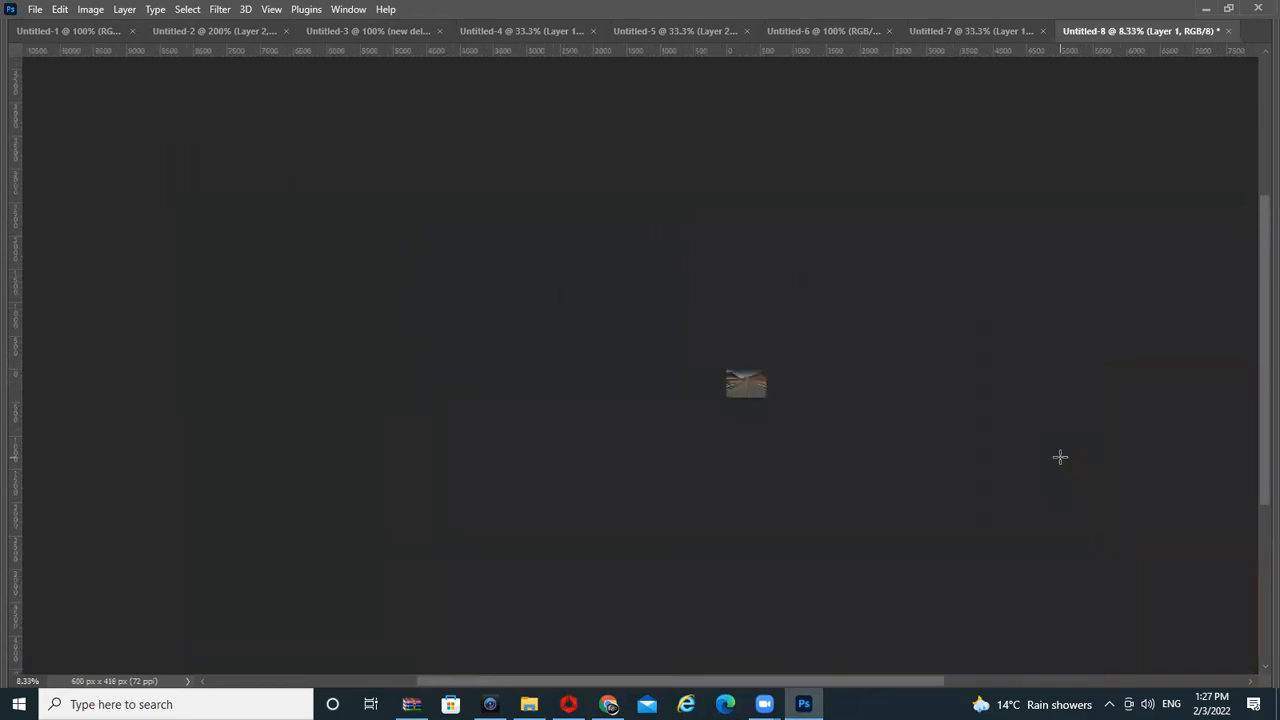
alt+click(786, 316)
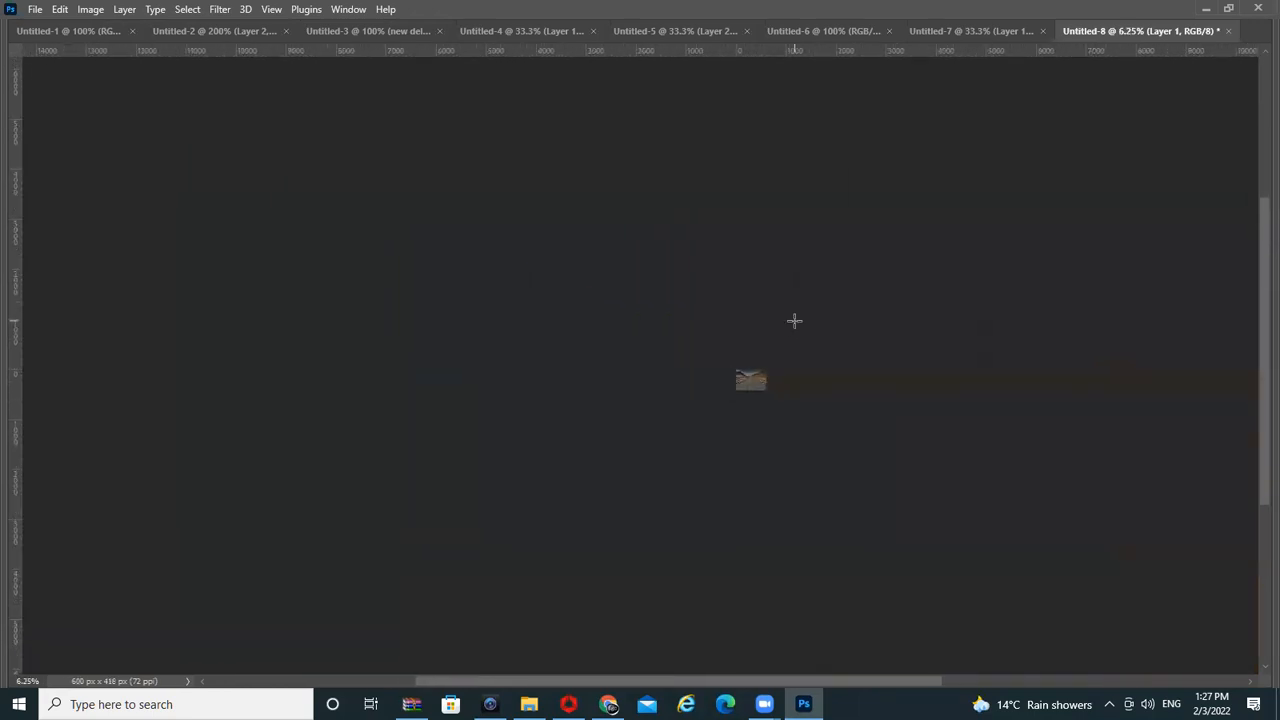
key(ctrl+0)
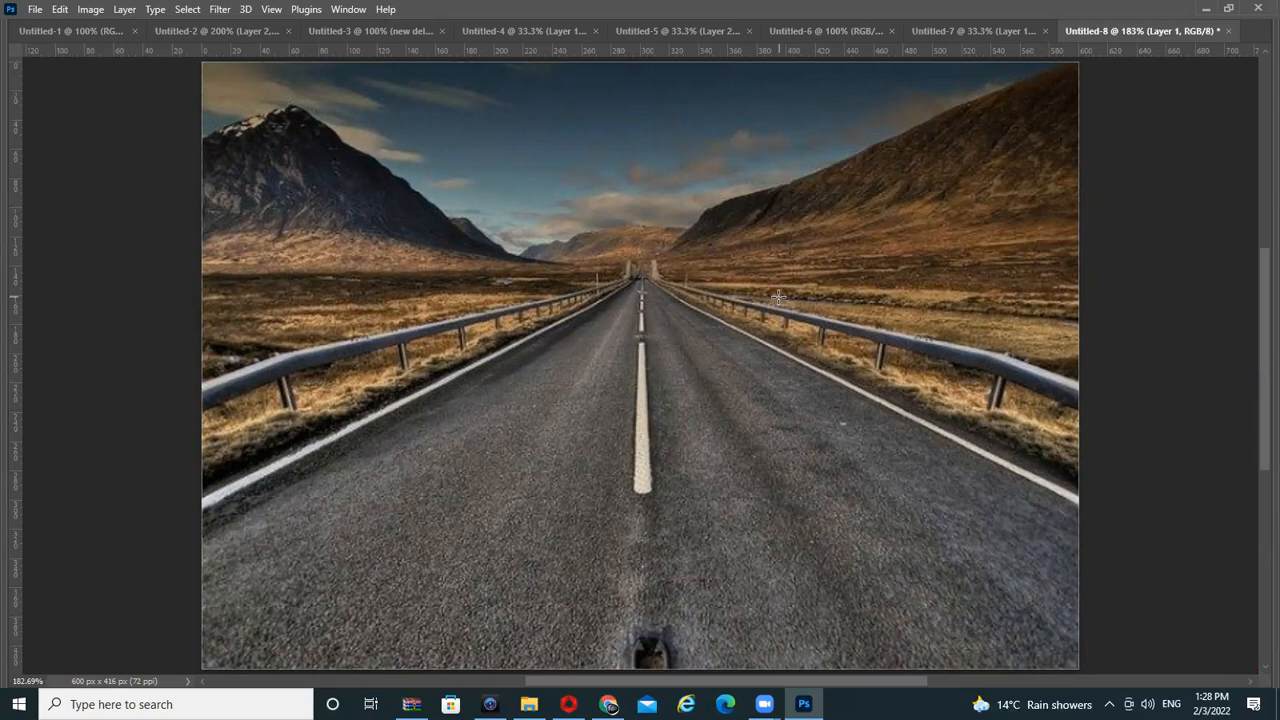
key(Tab)
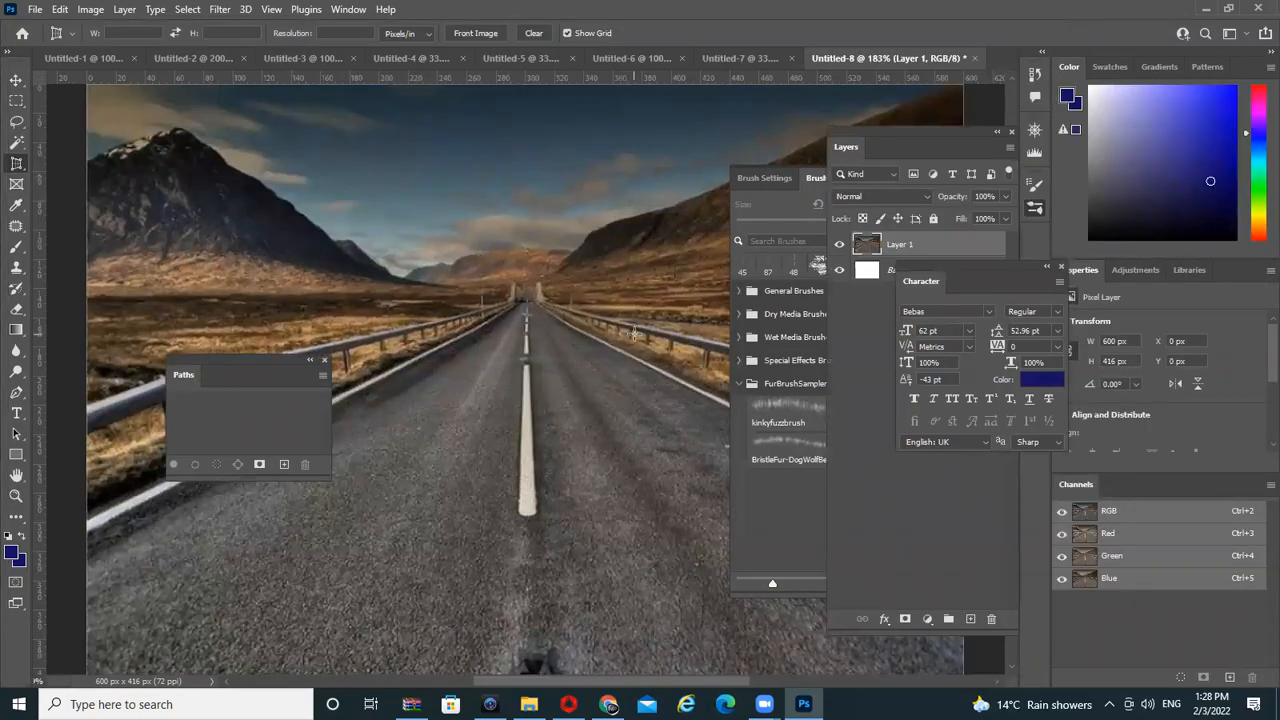
key(Tab)
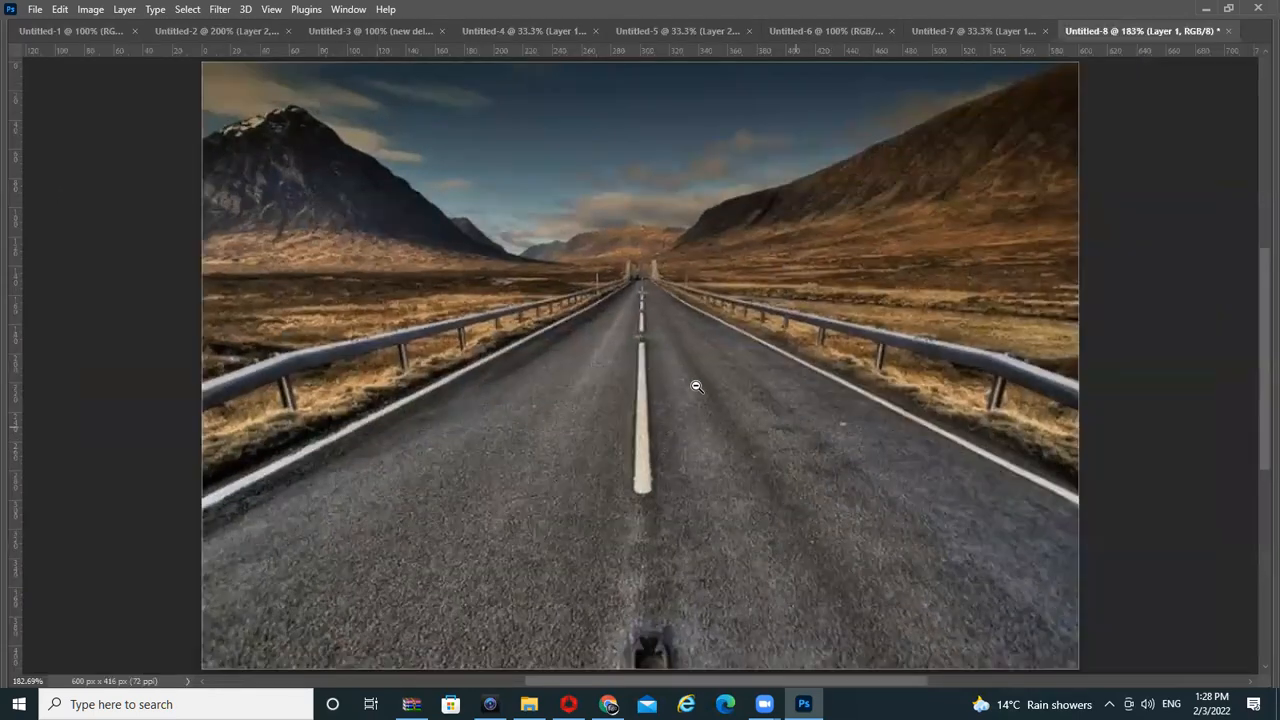
key(ctrl+1)
key(Tab)
key(Tab)
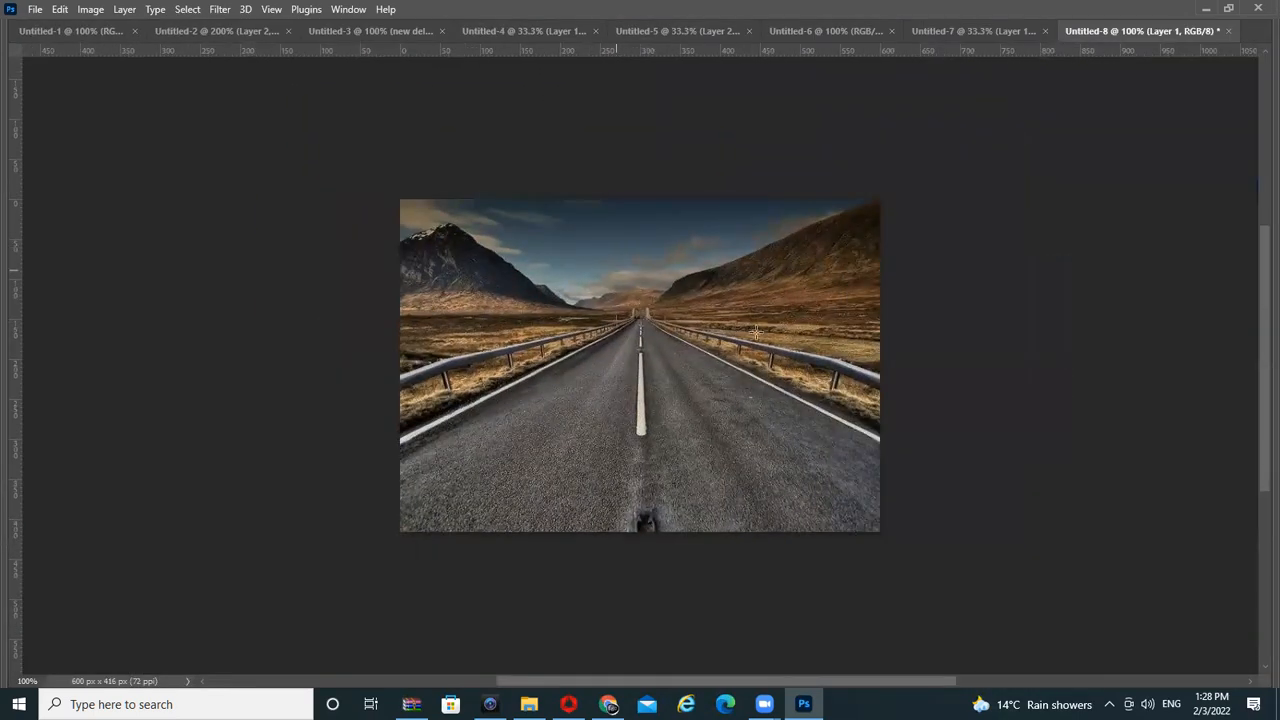
alt+click(697, 352)
alt+click(697, 352)
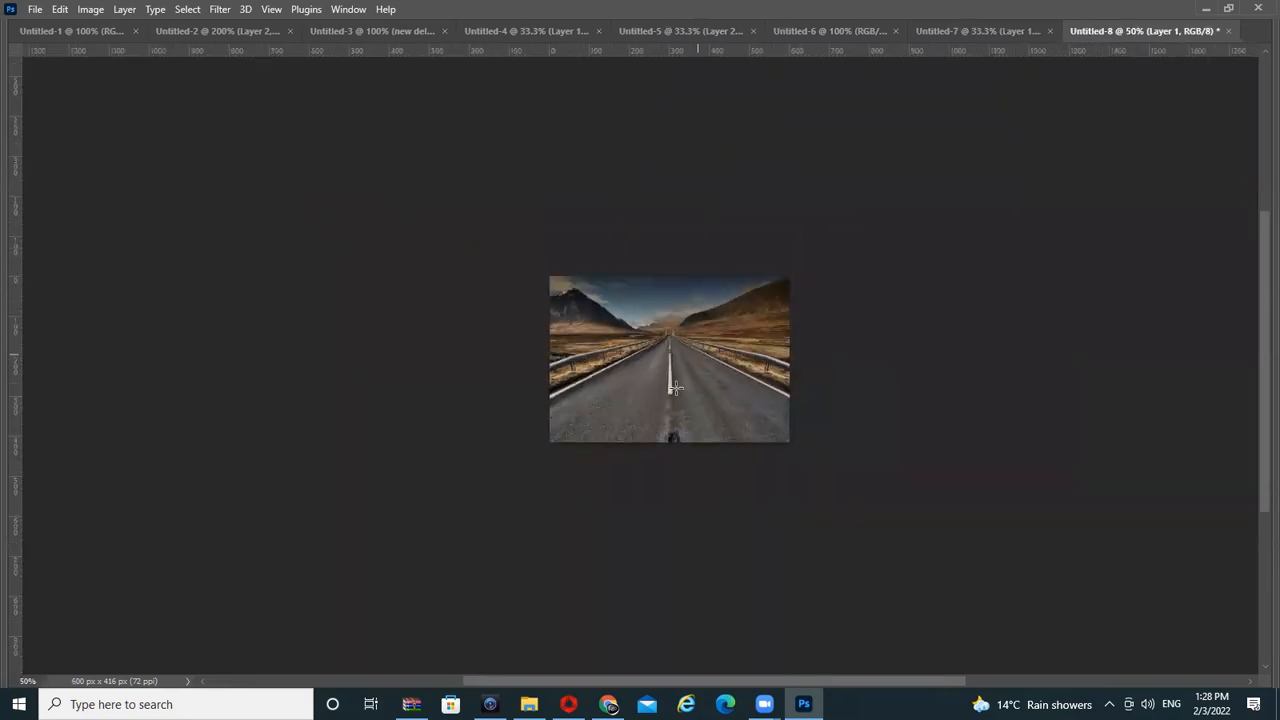
key(Tab)
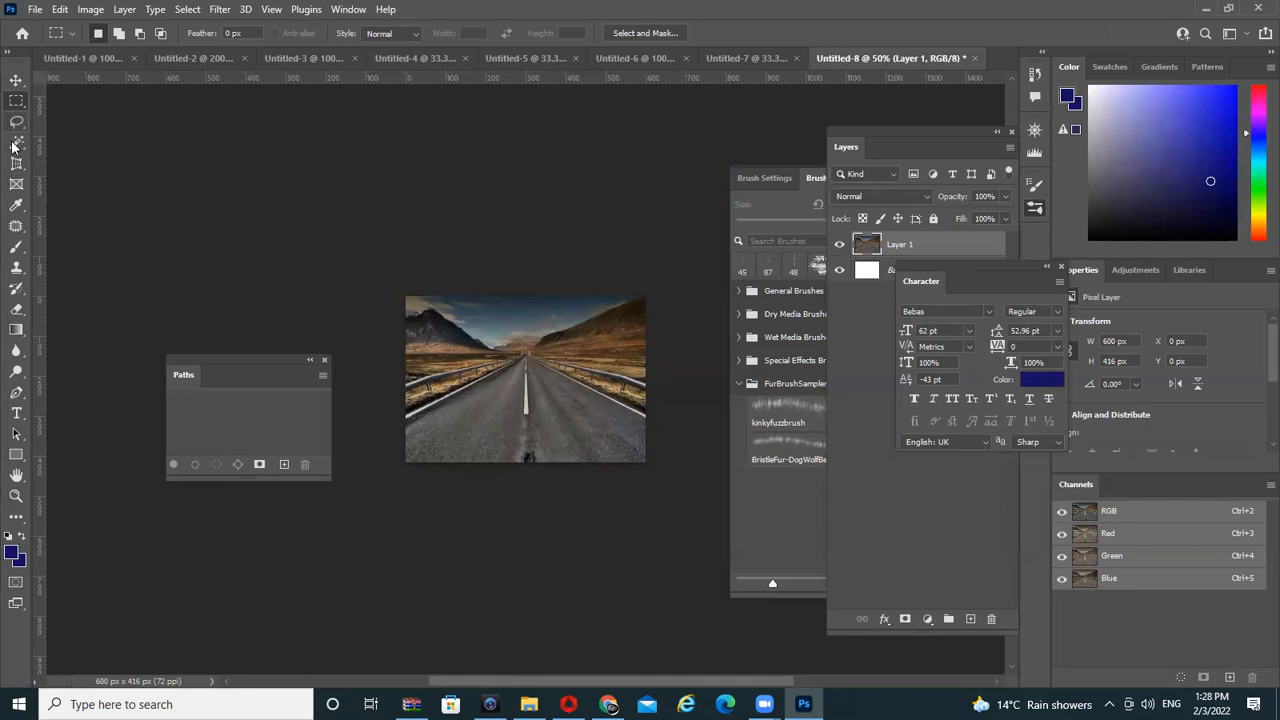
Switch from the Perspective Crop tool to the Crop tool and reset its options to the defaults
click(16, 183)
right_click(16, 163)
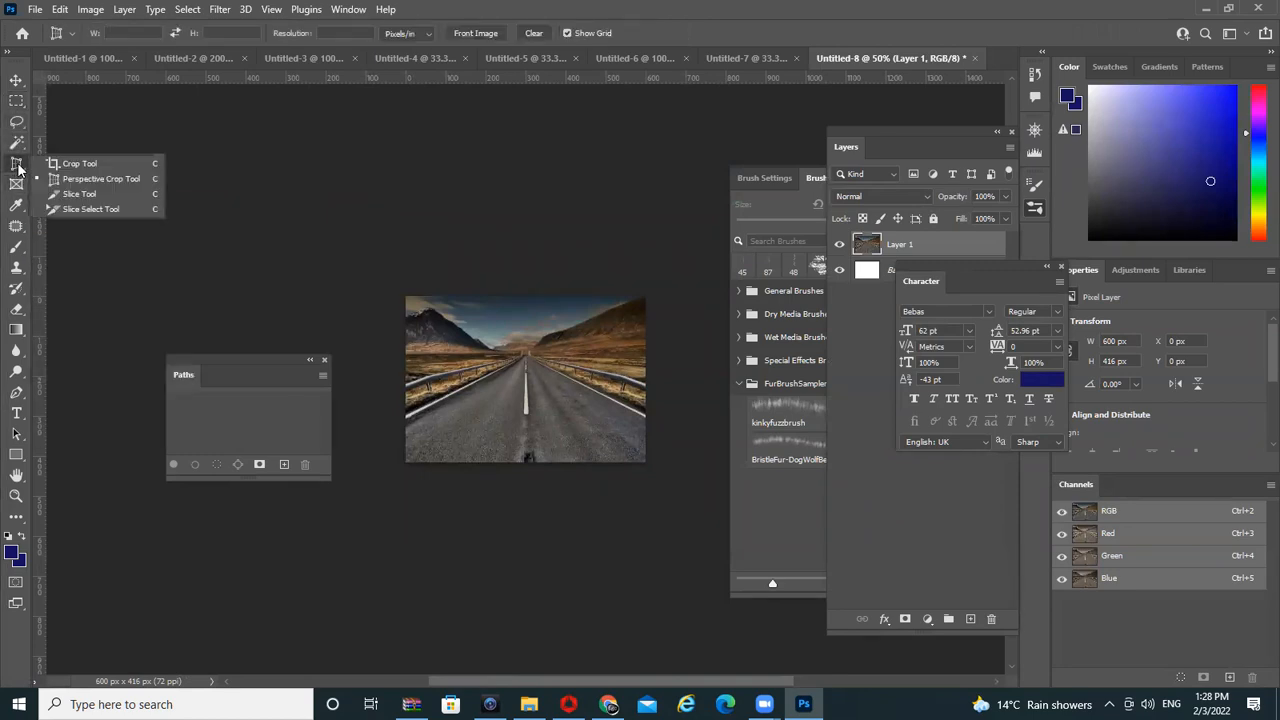
click(102, 167)
key(Tab)
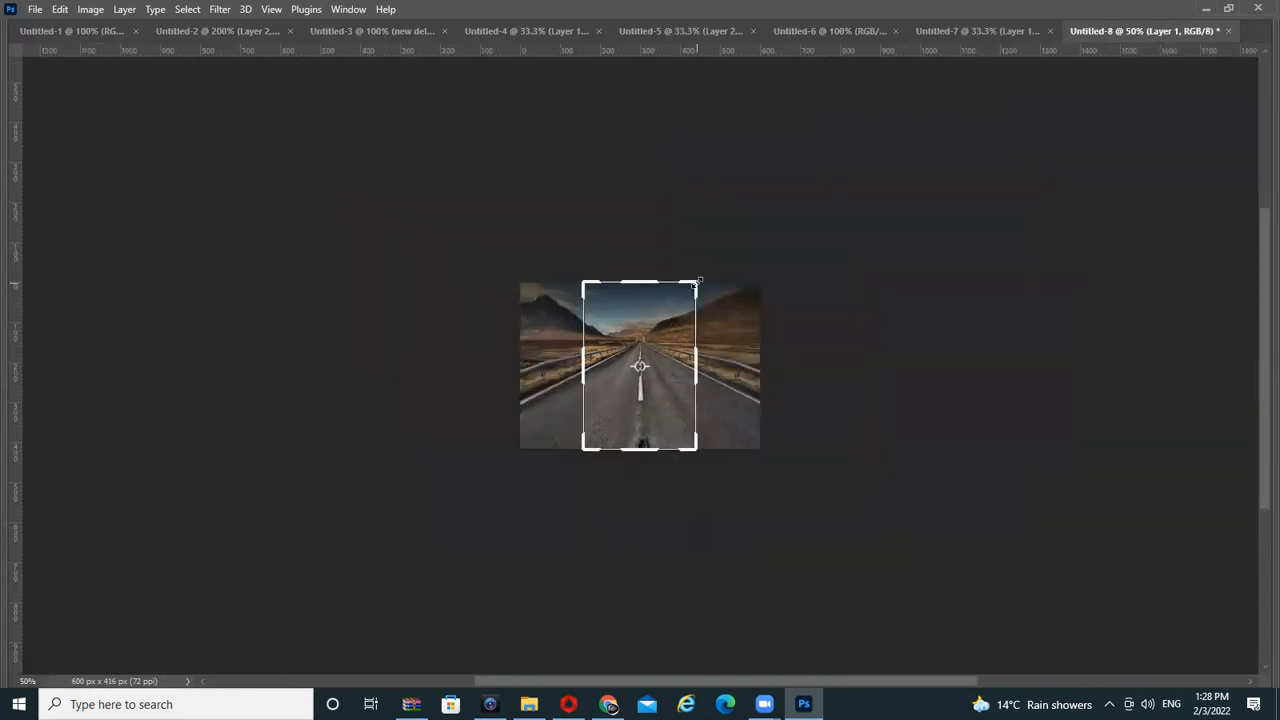
key(Tab)
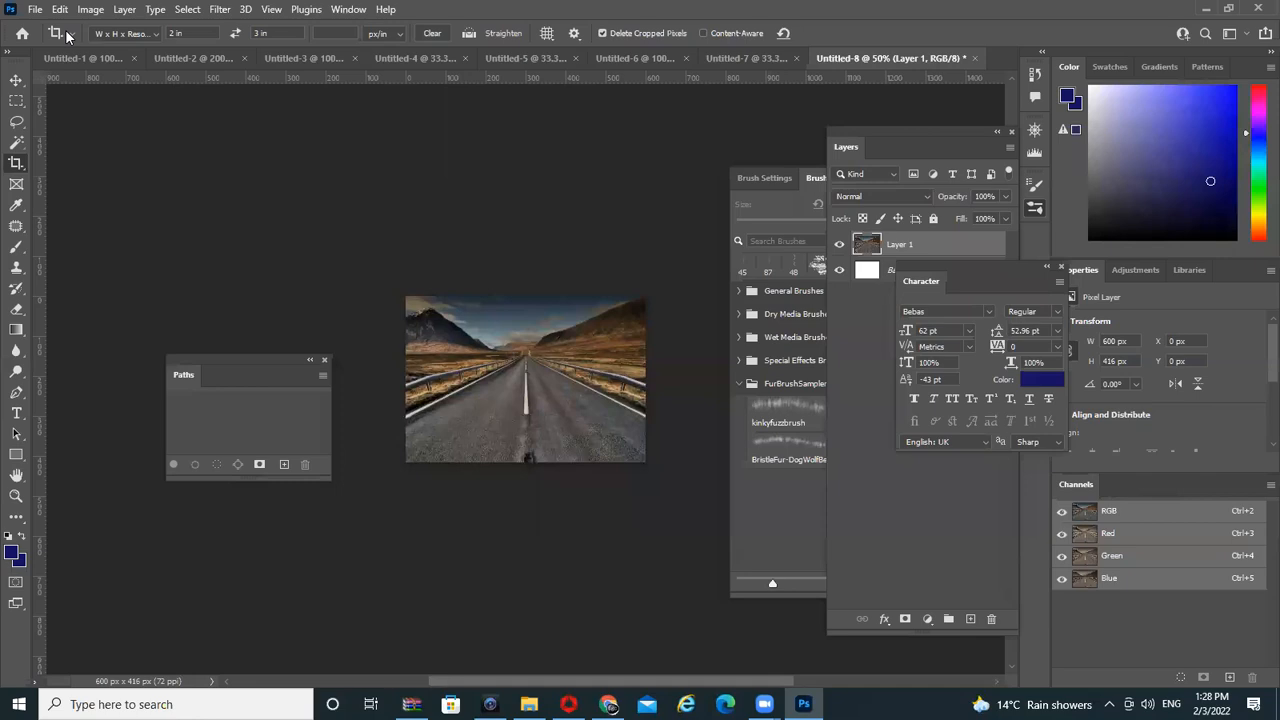
click(68, 36)
click(68, 36)
right_click(68, 38)
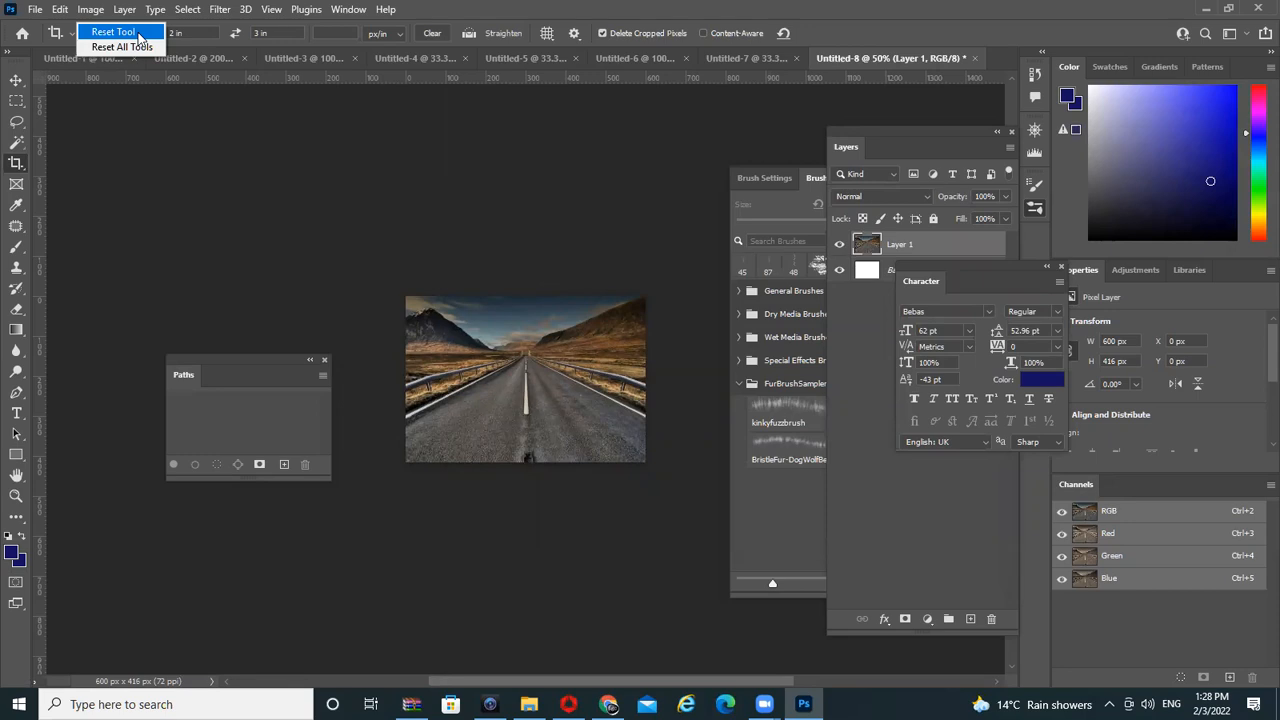
click(113, 32)
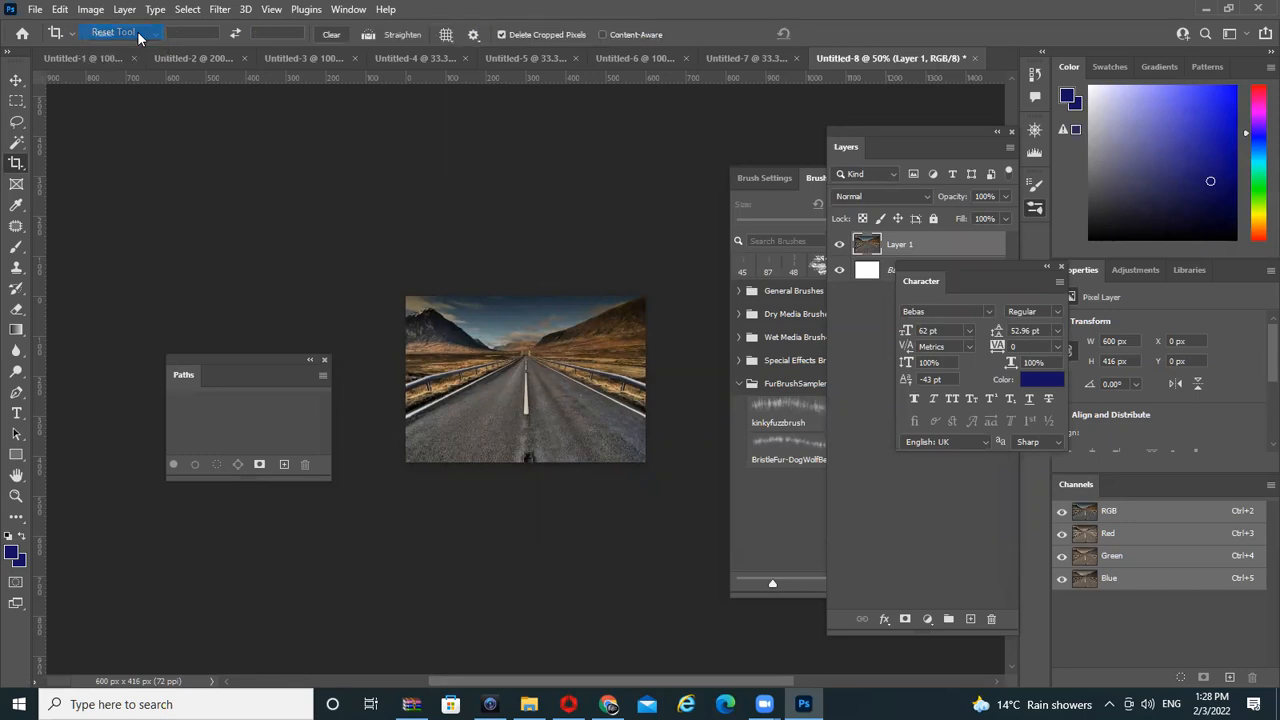
Try a free crop of the road photo to about 543 × 727 px, extending the canvas above and below the picture
ctrl+click(554, 387)
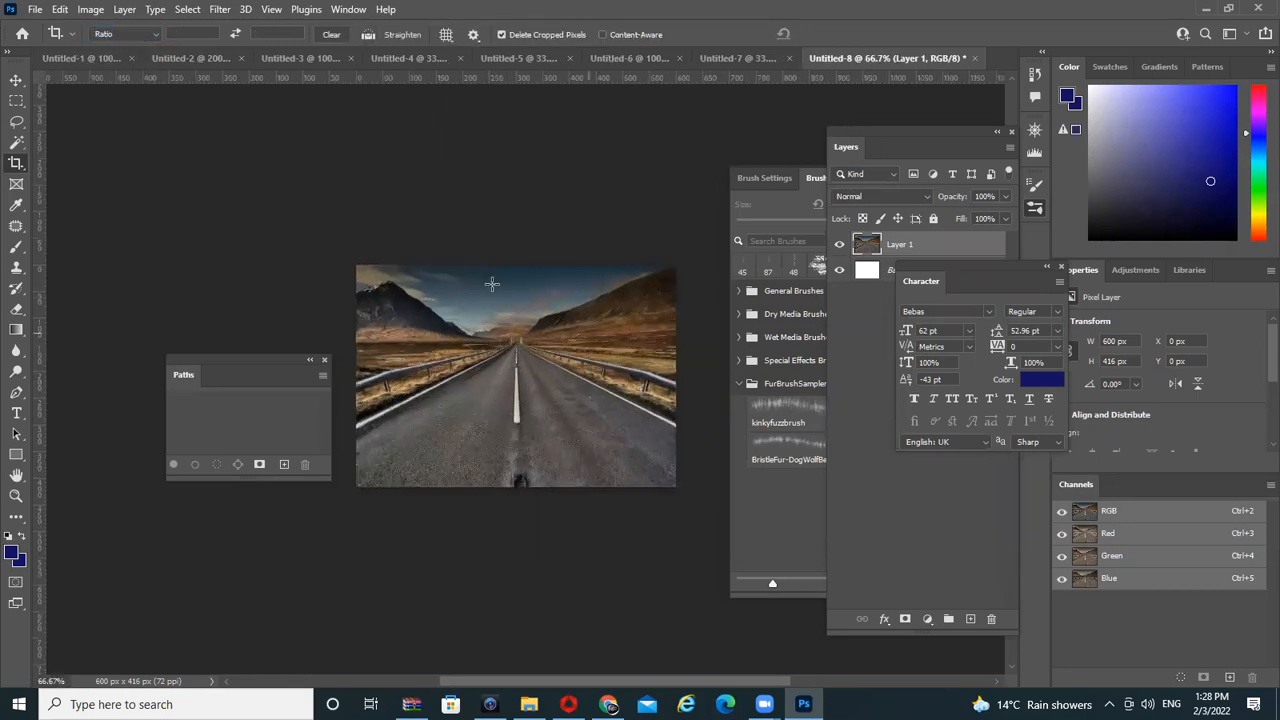
drag(430, 172, 626, 637)
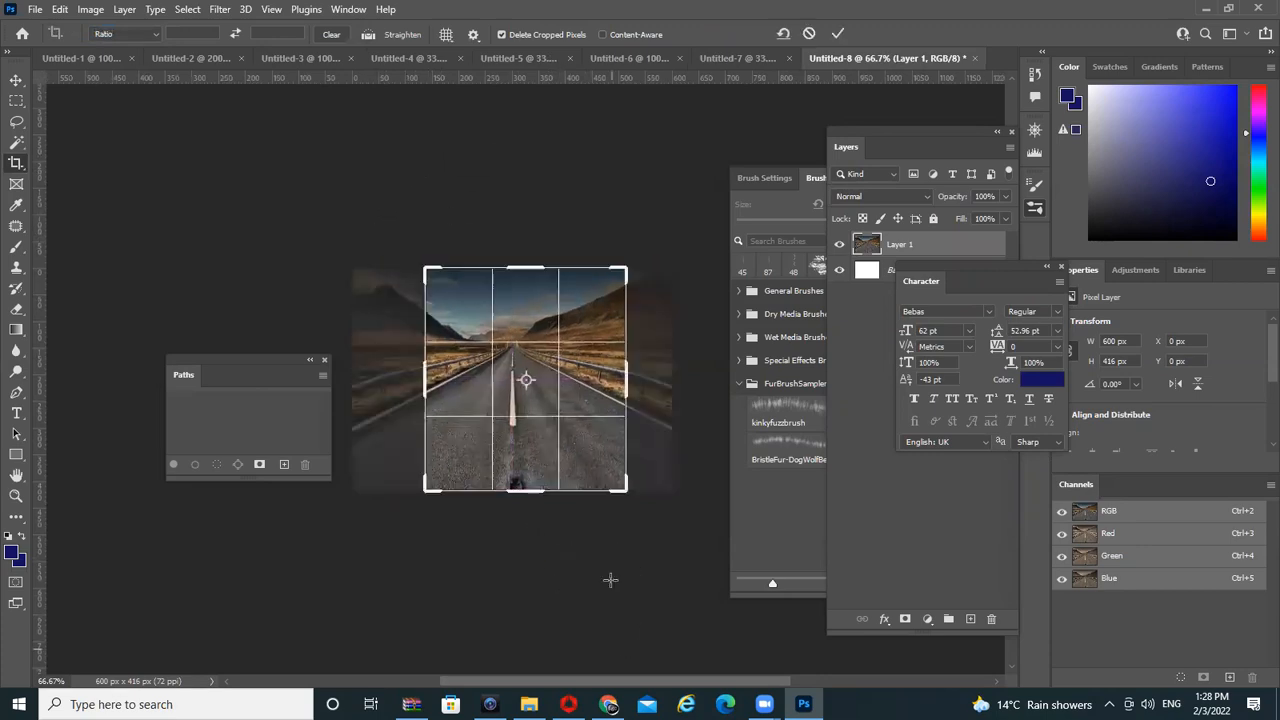
drag(622, 268, 681, 199)
key(Return)
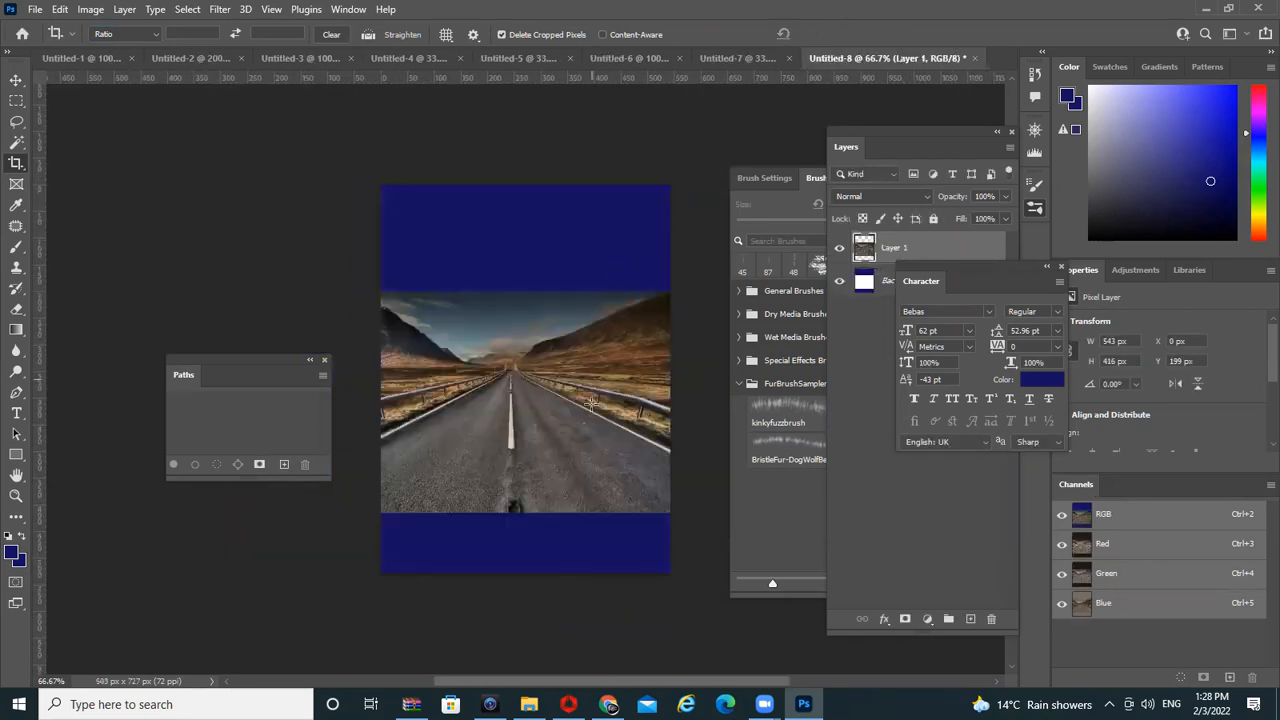
key(ctrl+plus)
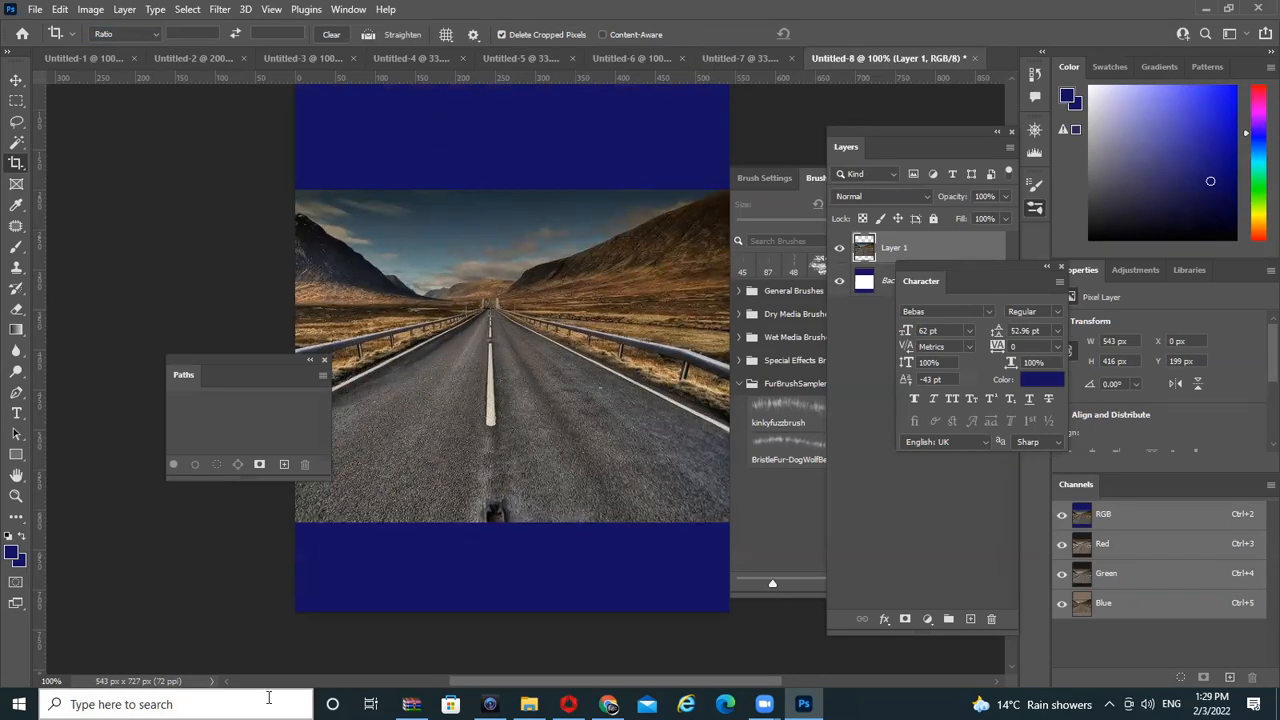
Undo the free crop of the road photo and view the picture at 100%
key(ctrl+z)
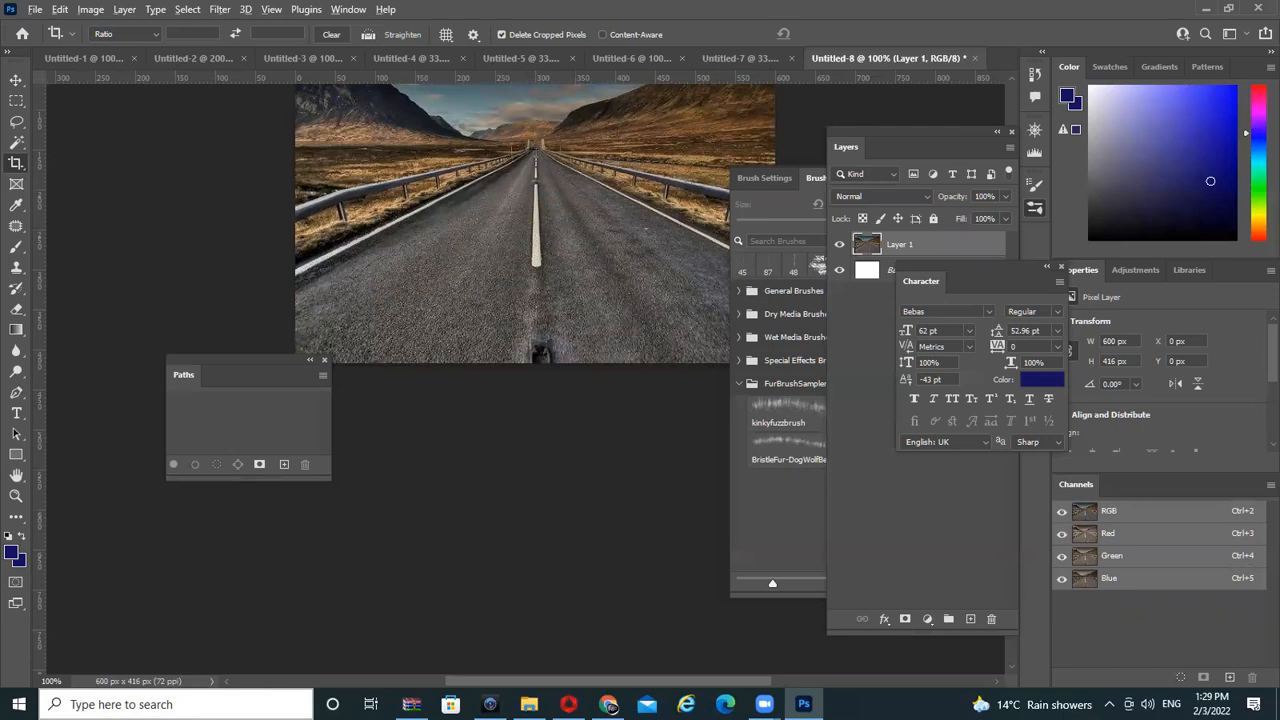
scroll(550, 230, down, 1)
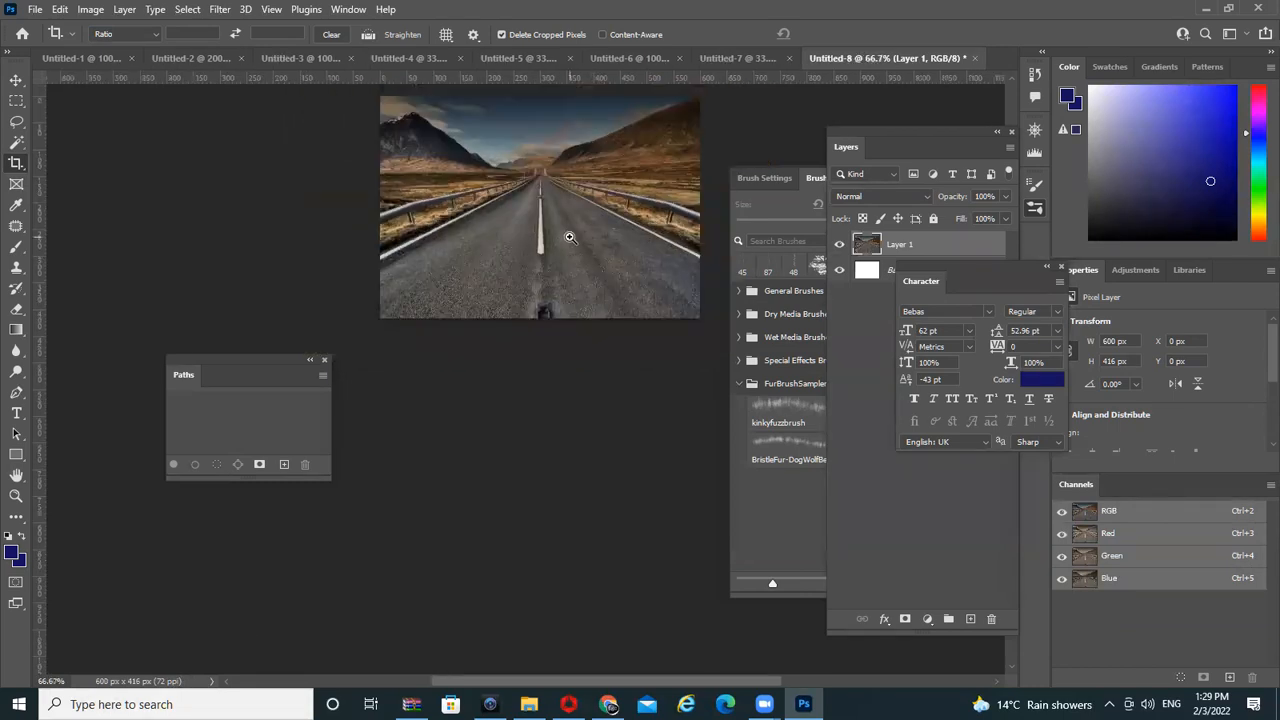
scroll(571, 237, up, 2)
scroll(576, 262, down, 1)
scroll(584, 312, down, 1)
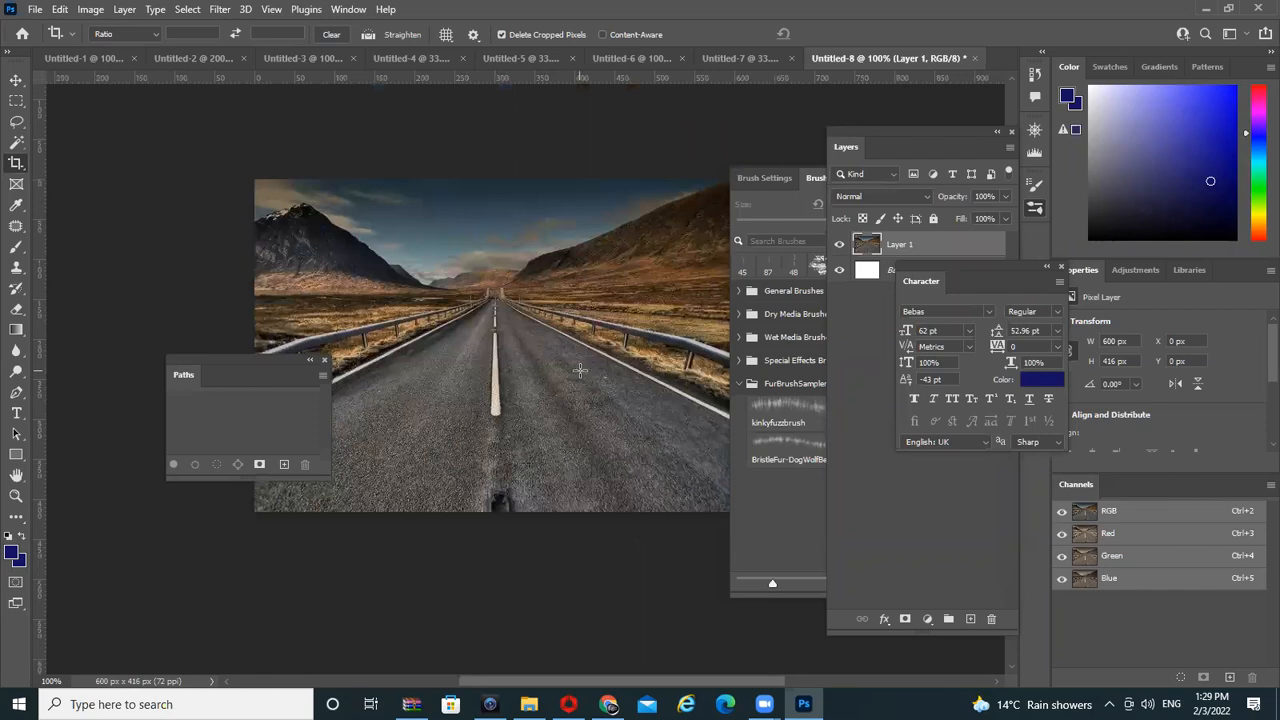
Choose the Slice tool and close the road photo document without saving it
click(16, 80)
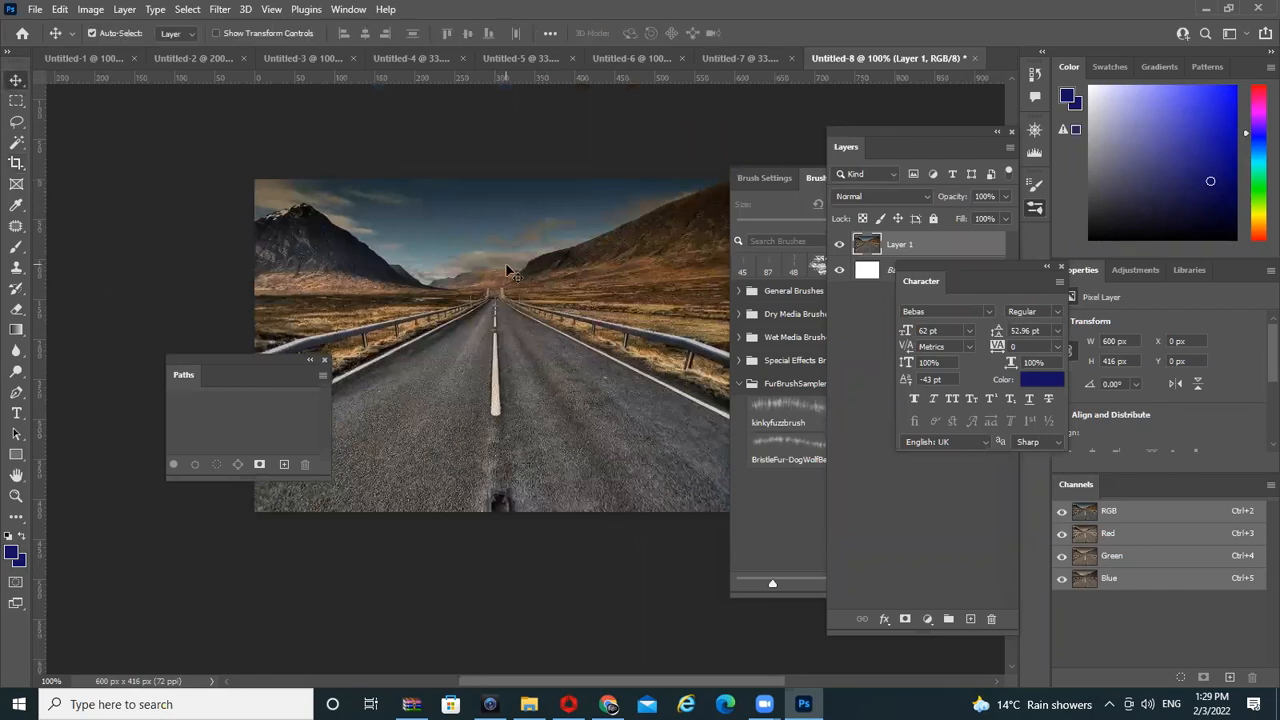
click(13, 168)
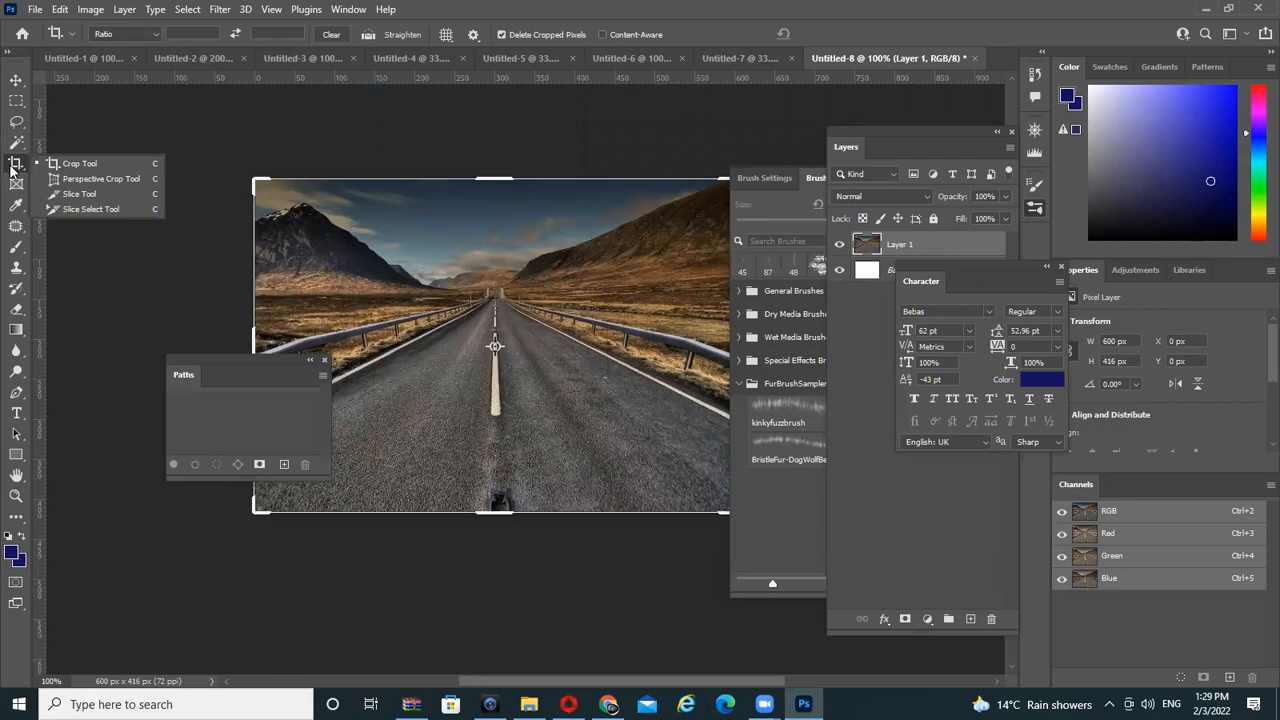
click(110, 194)
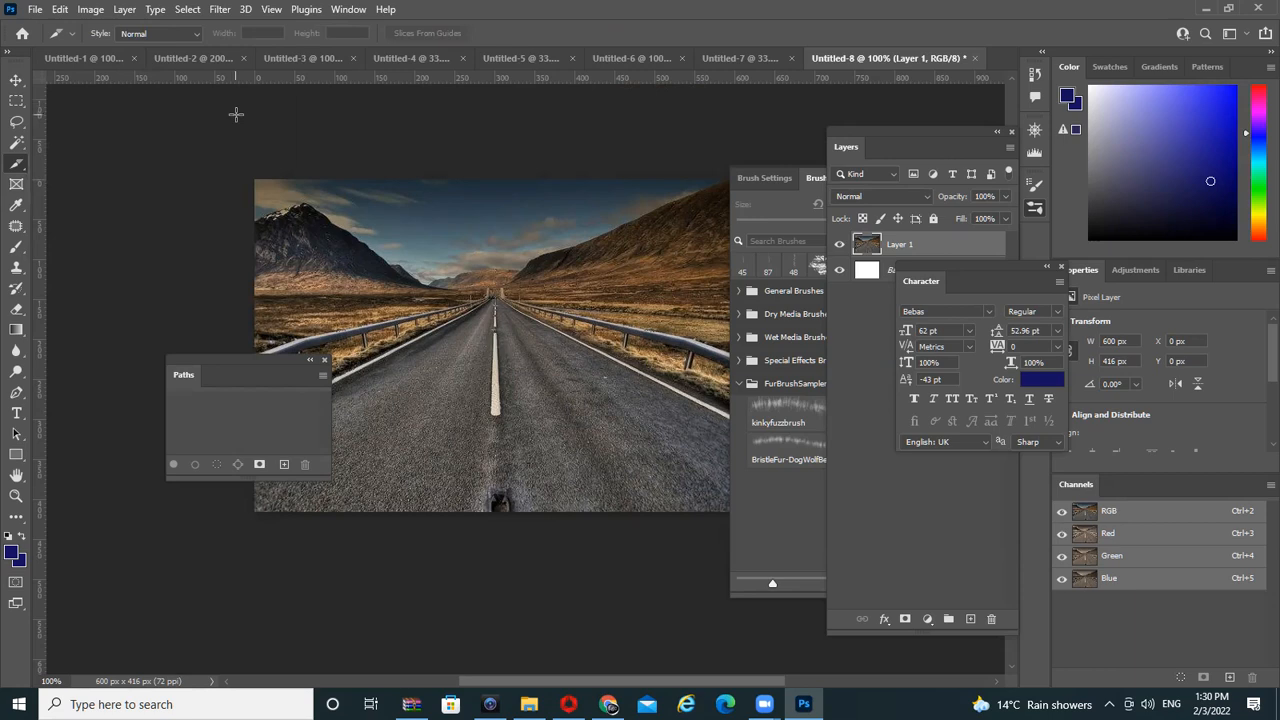
key(ctrl+w)
click(635, 267)
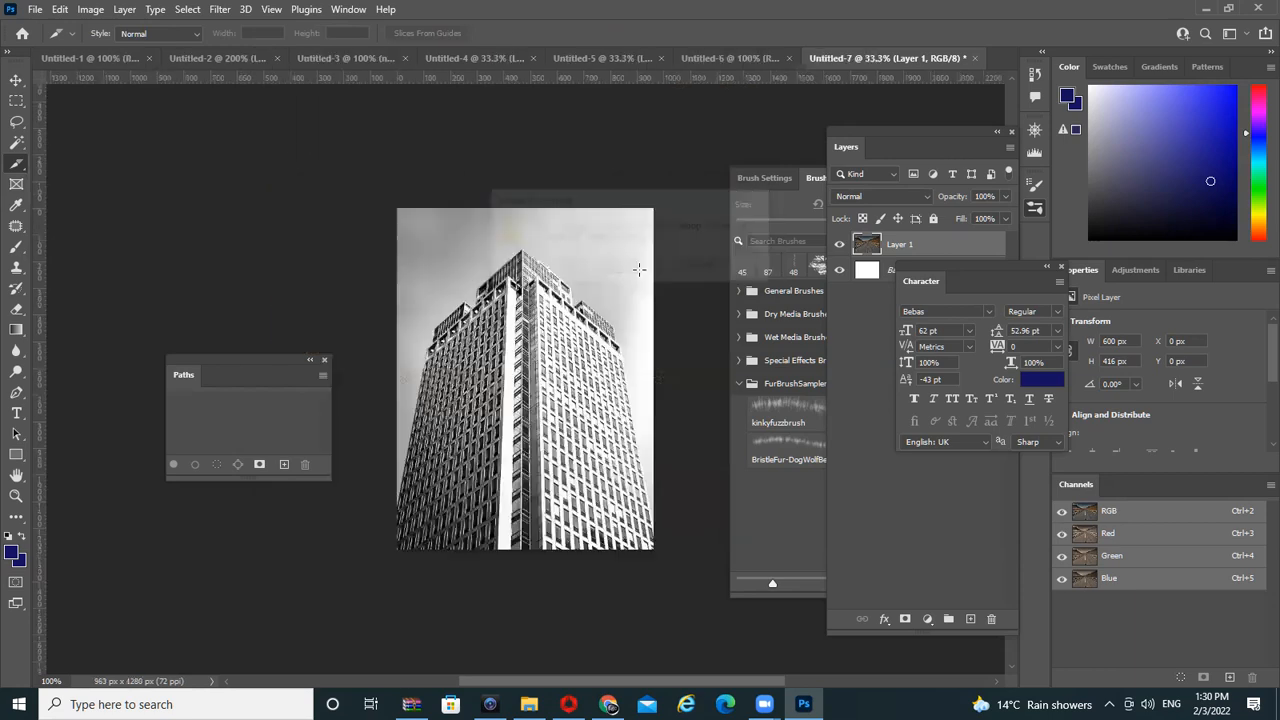
Switch to Chrome and search Google Images for "WEB TEMPLATE"
click(608, 704)
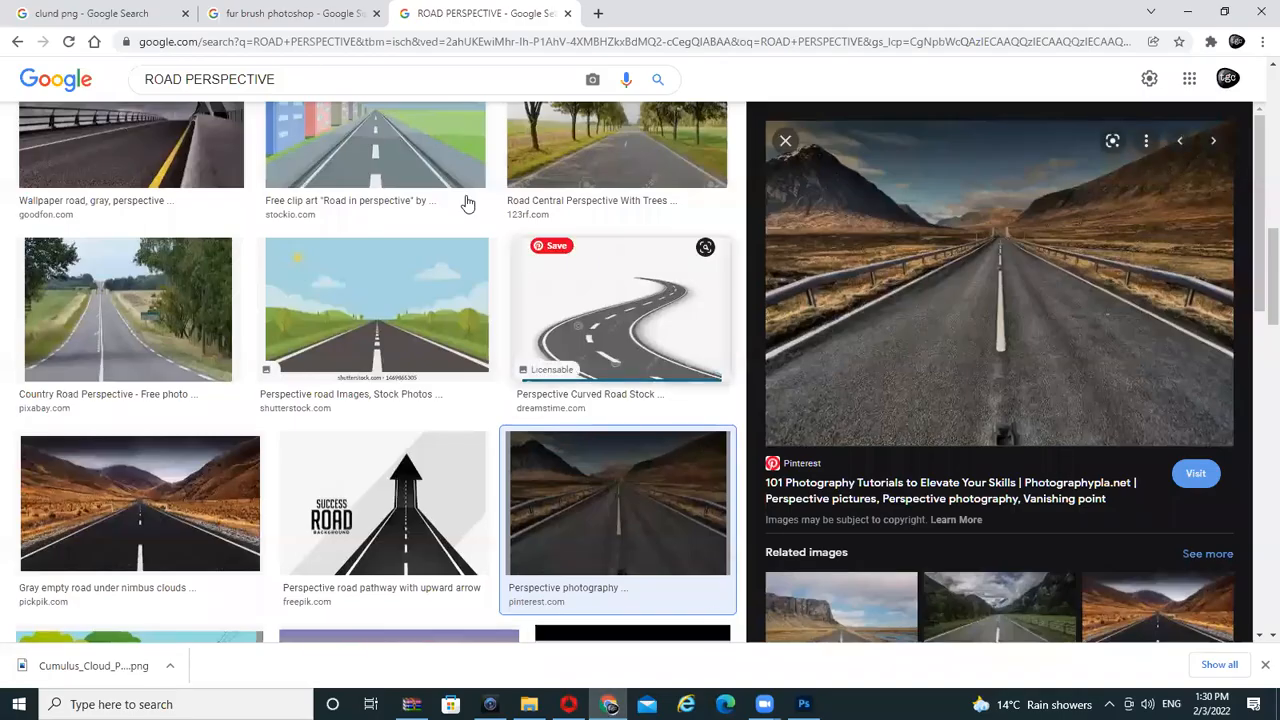
triple_click(267, 78)
text(WEB )
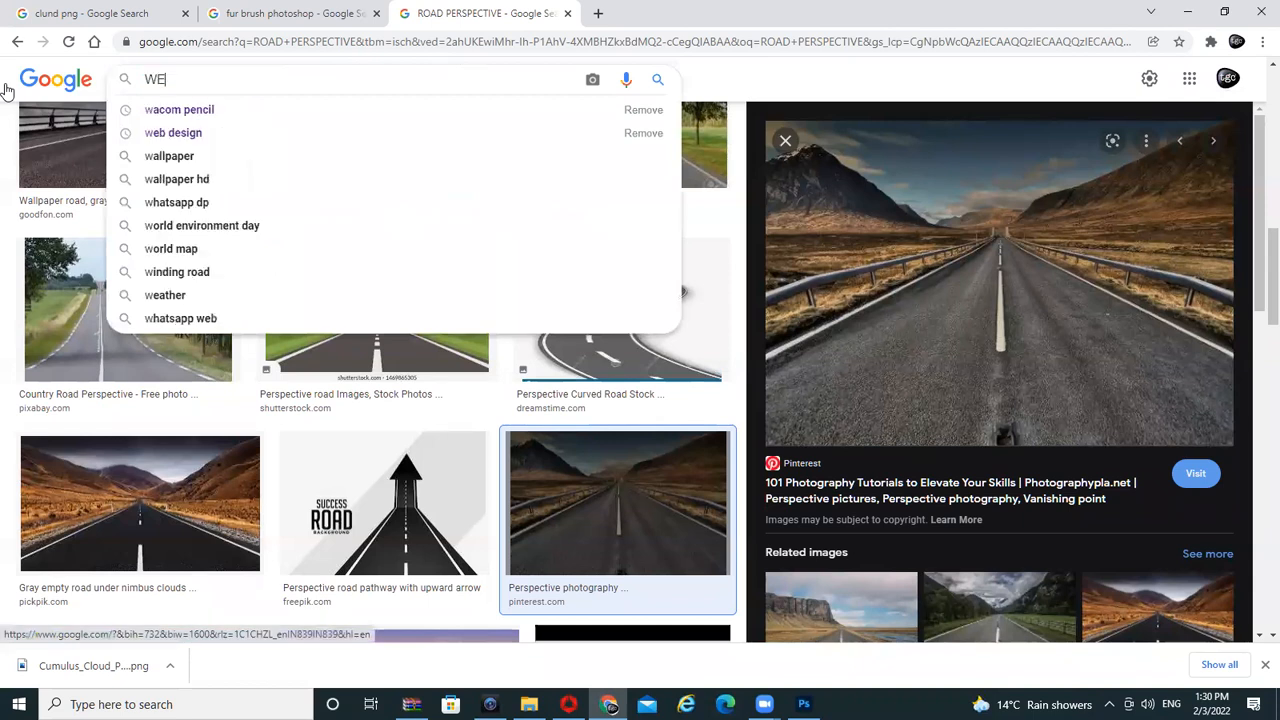
text(TEMPLATE)
key(Return)
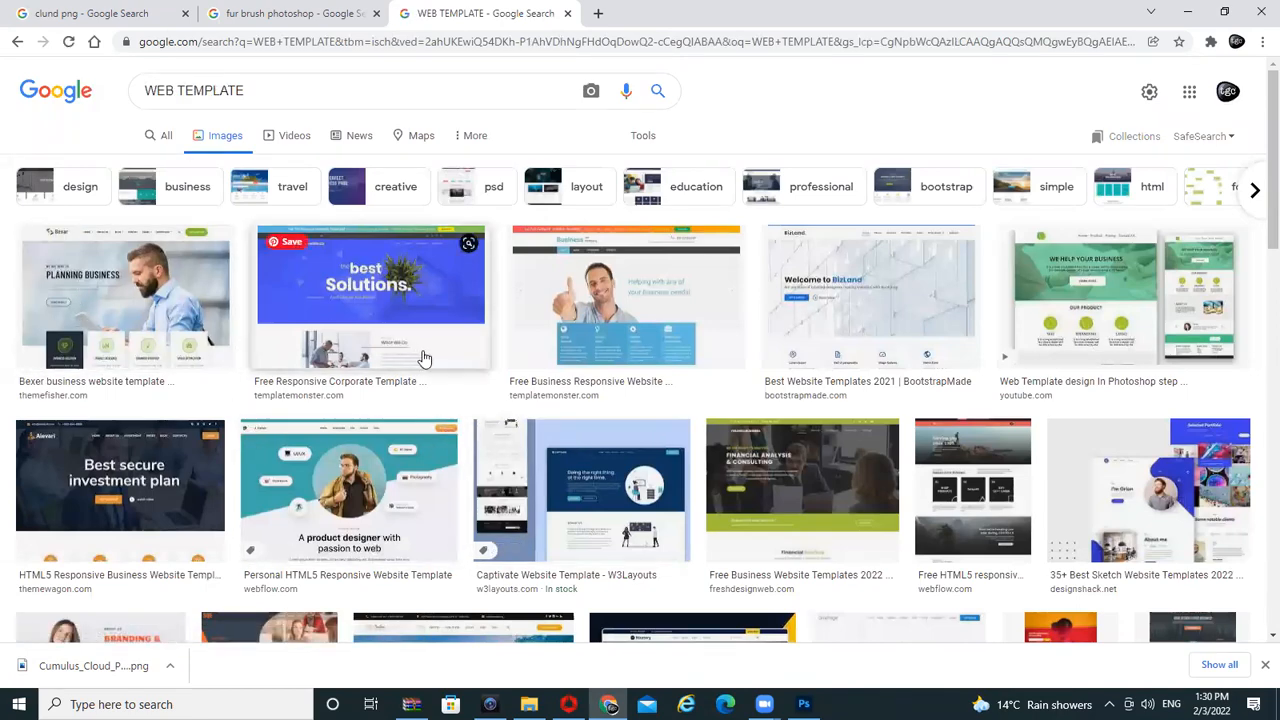
Preview the Nicepage design agency template, and restrict the web template results to large images
scroll(690, 410, down, 1)
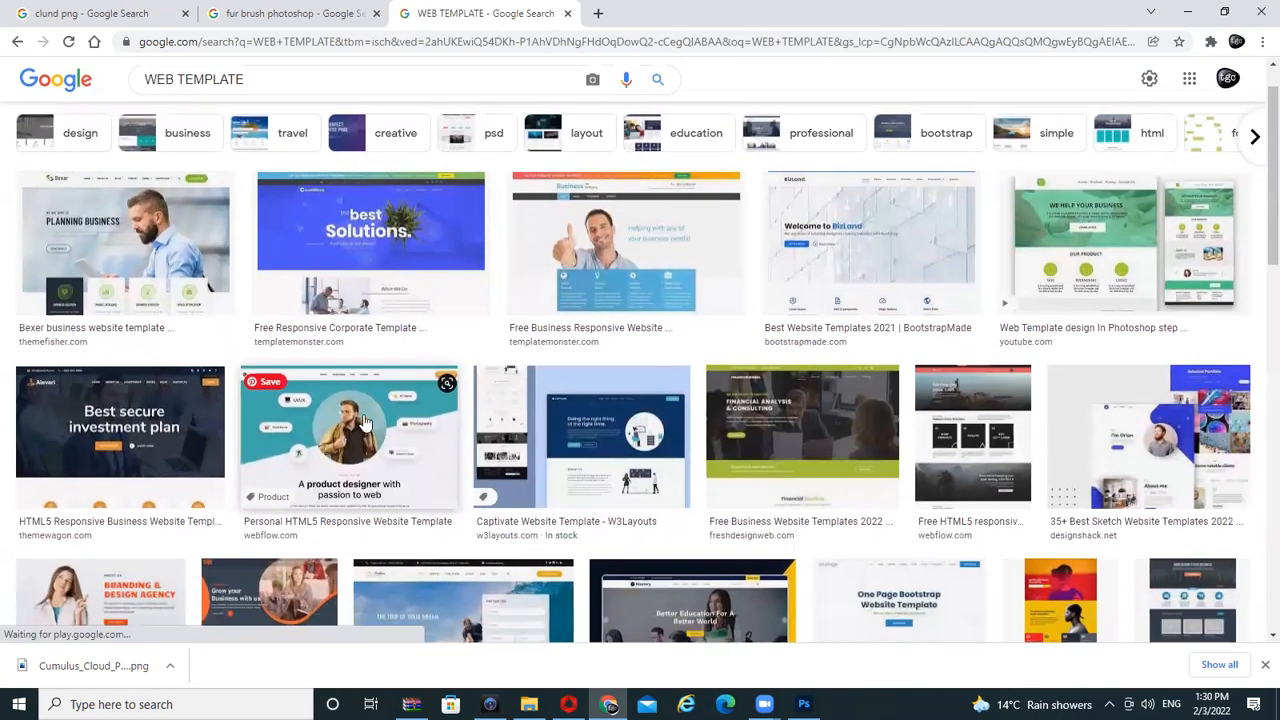
scroll(112, 440, down, 3)
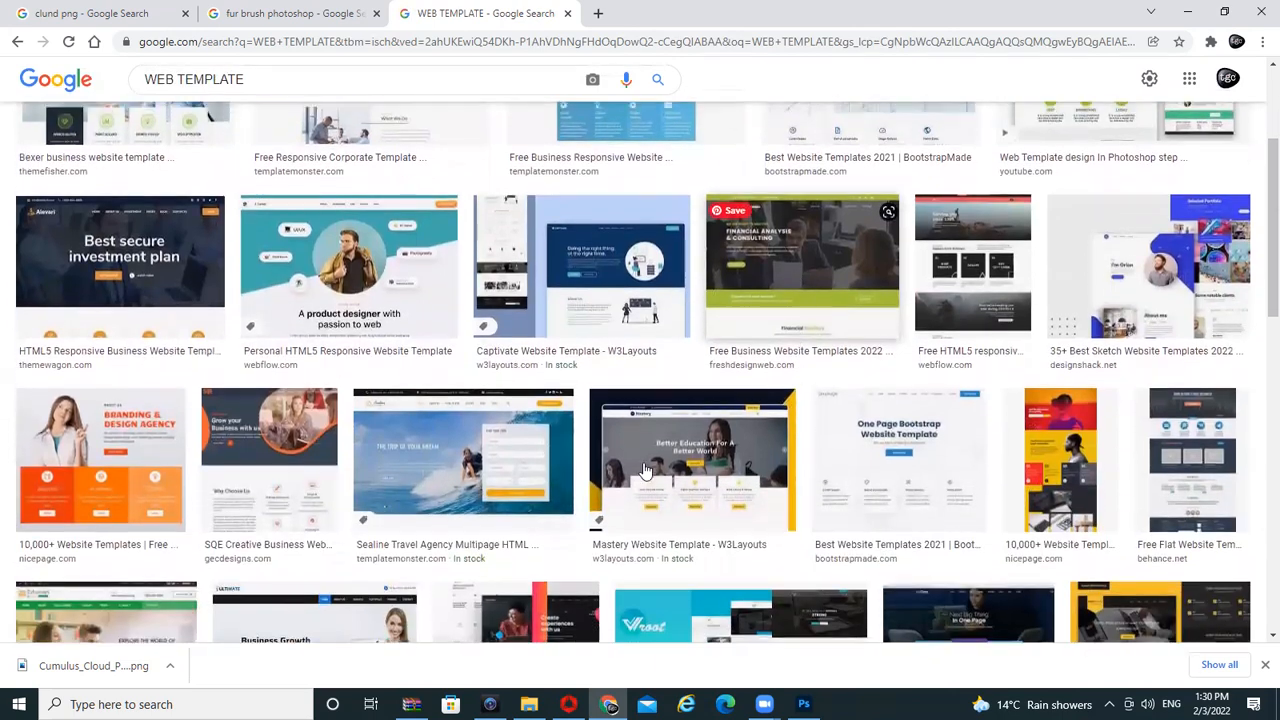
click(112, 440)
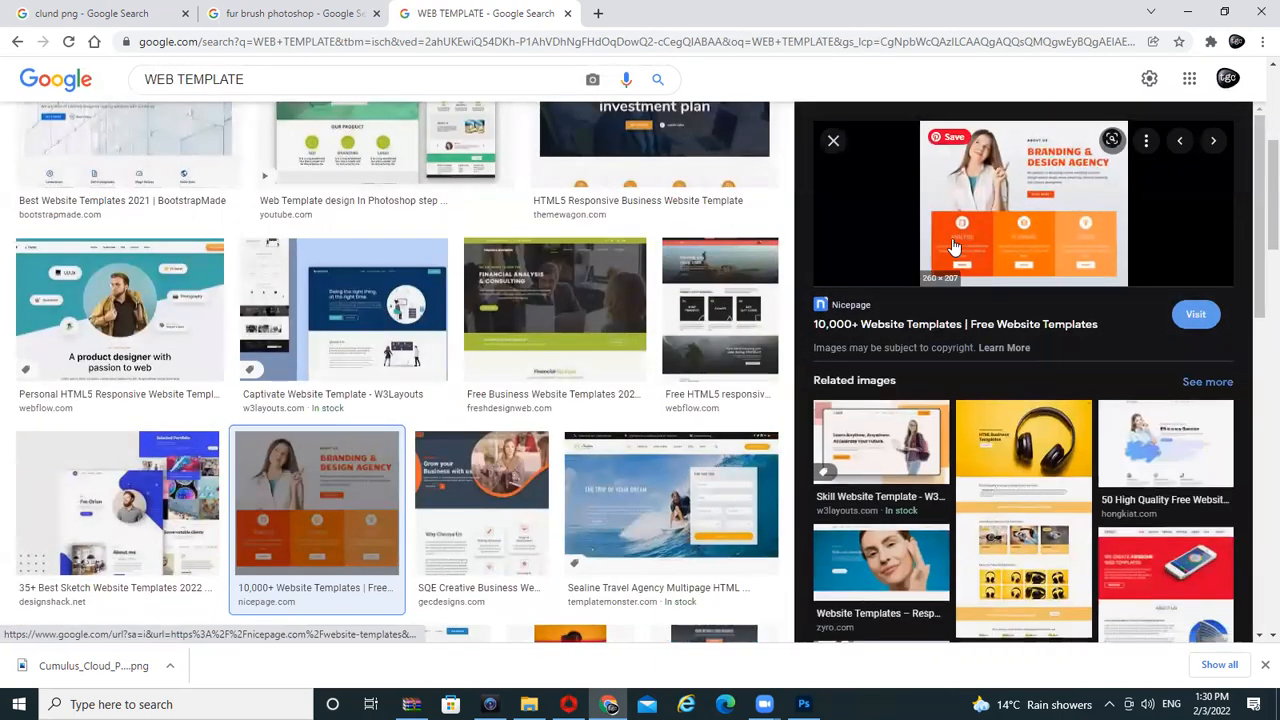
scroll(350, 300, up, 4)
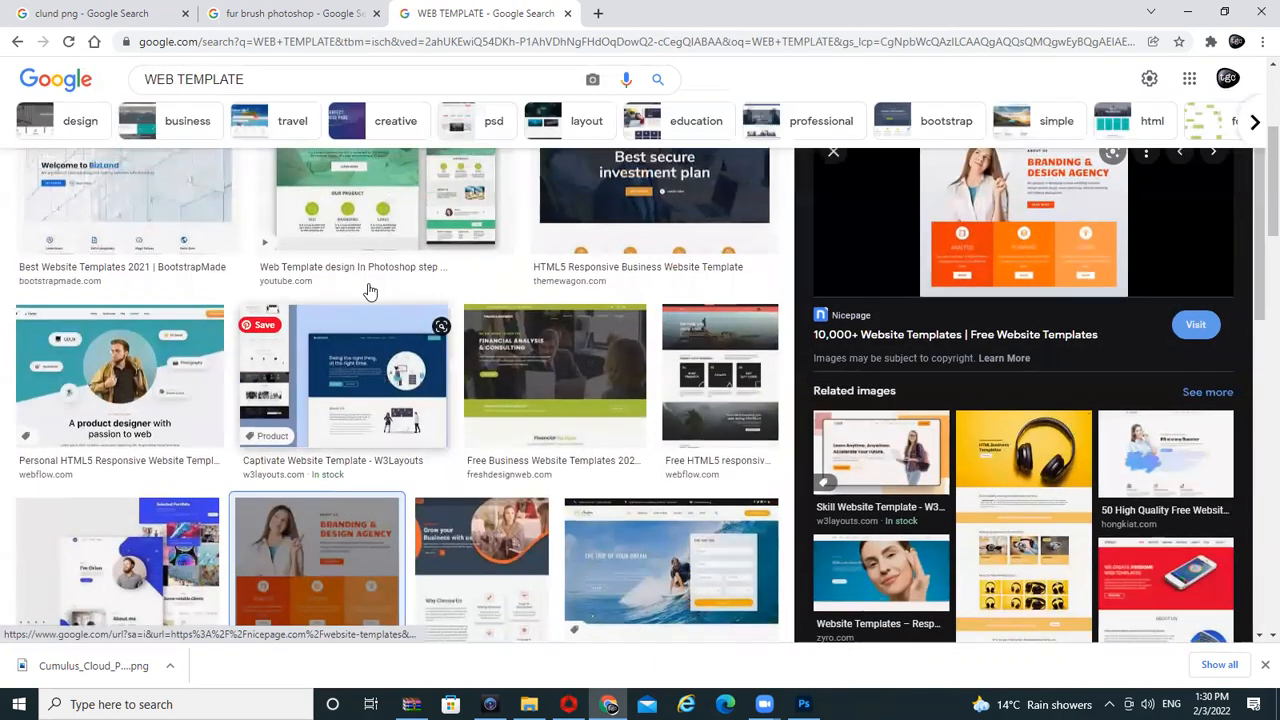
click(645, 136)
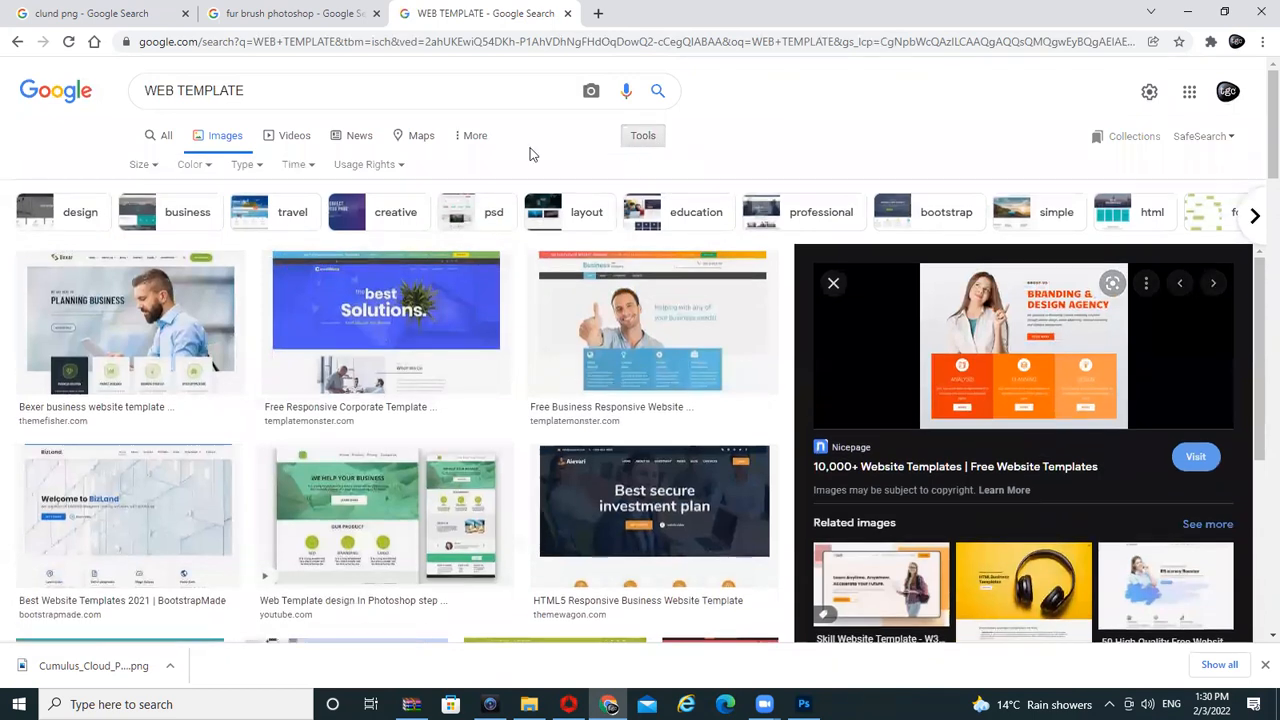
click(140, 164)
click(150, 218)
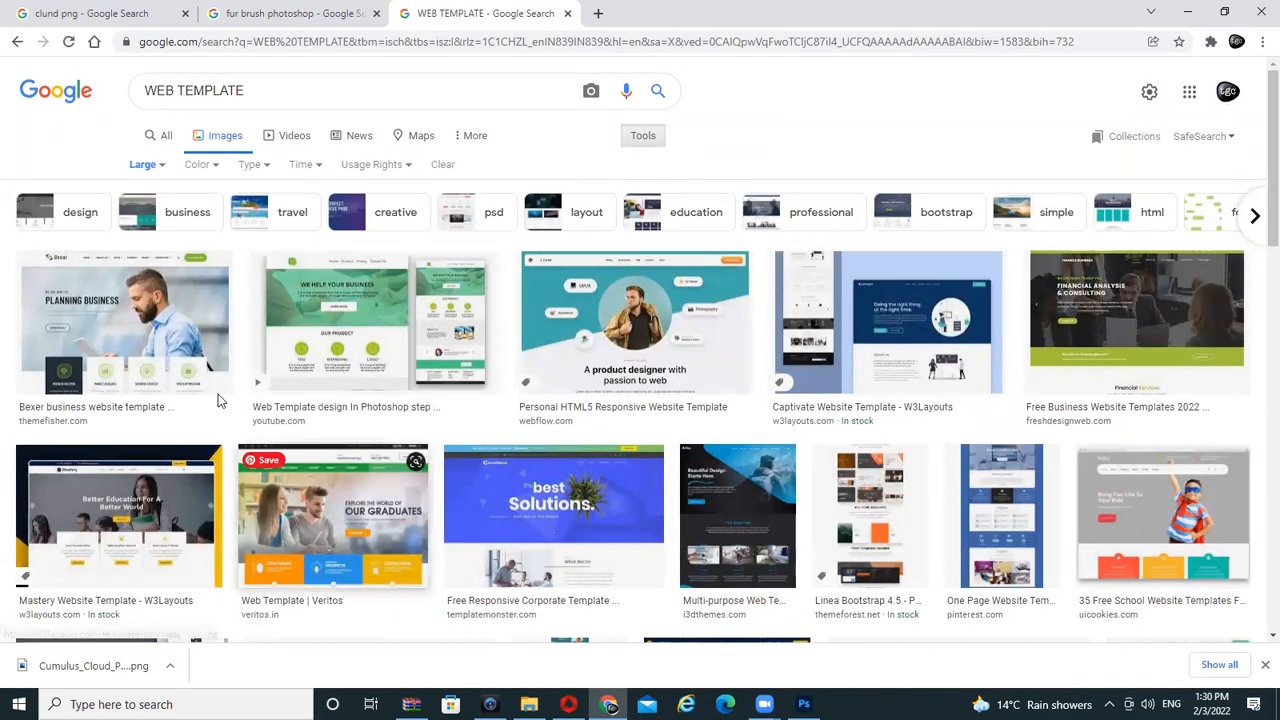
Open the i3dthemes blue and black multi-purpose web template among the results and copy its image
click(1170, 508)
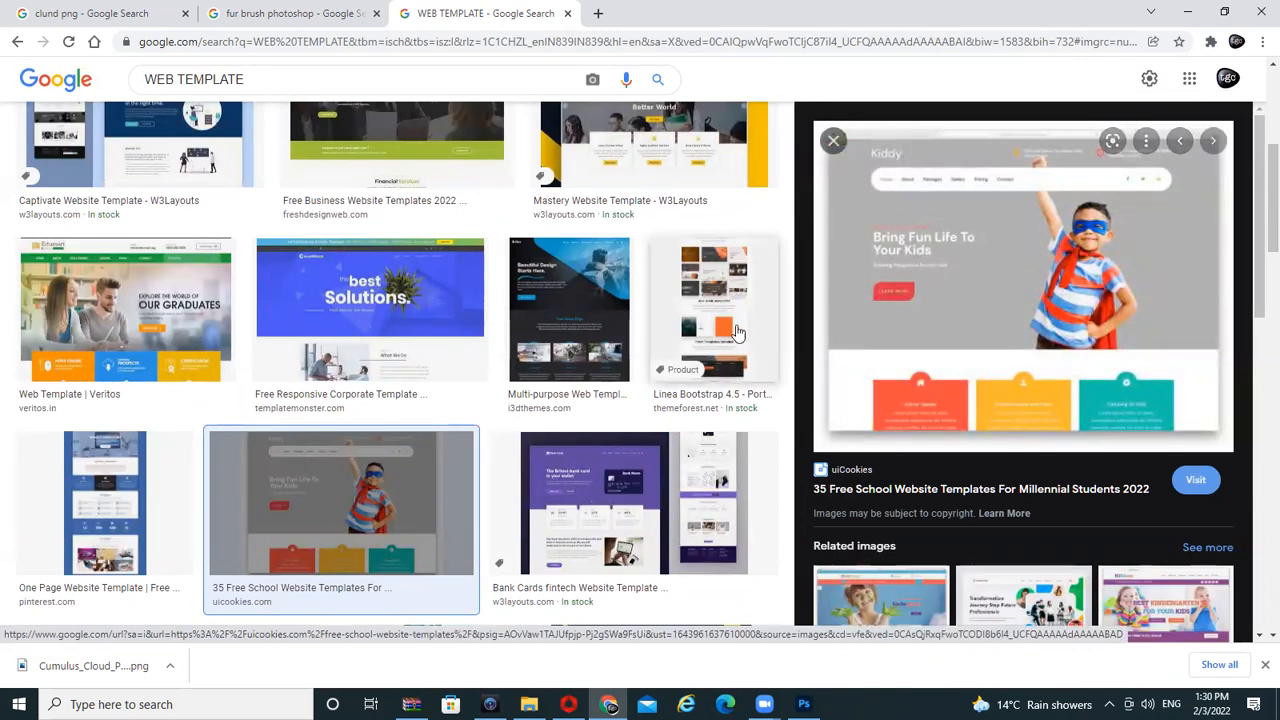
click(597, 312)
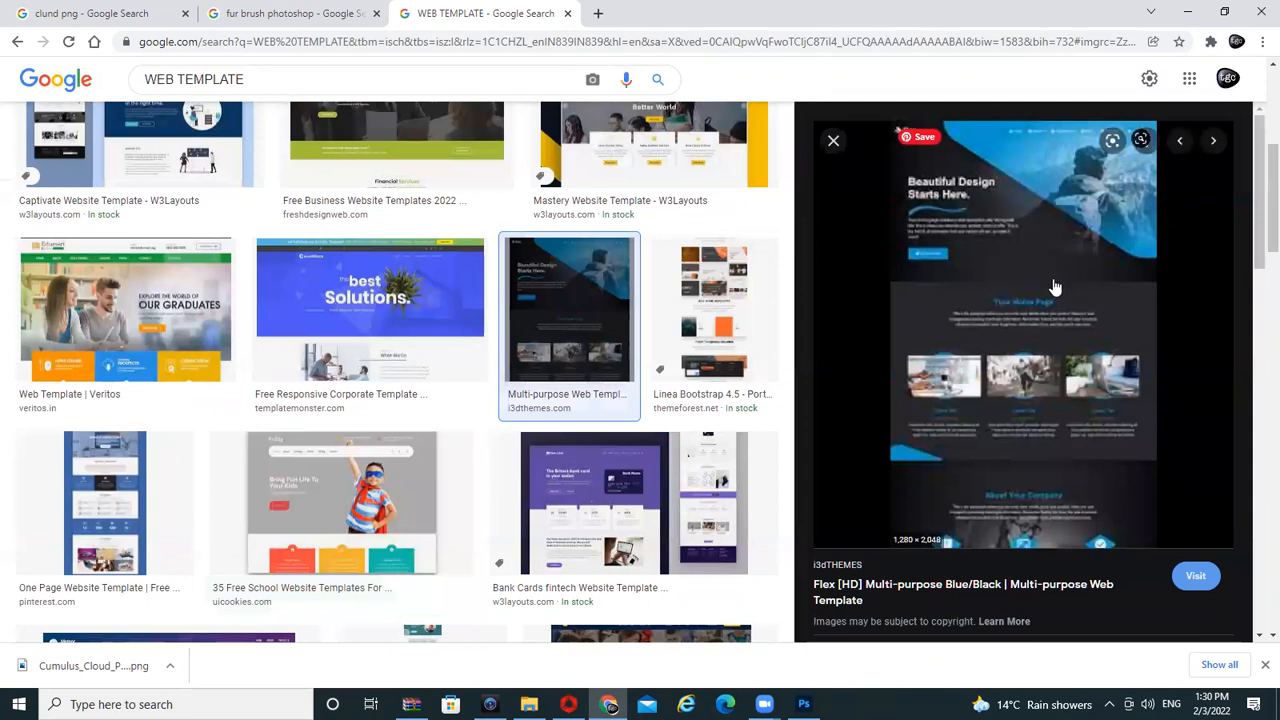
right_click(997, 251)
click(1076, 456)
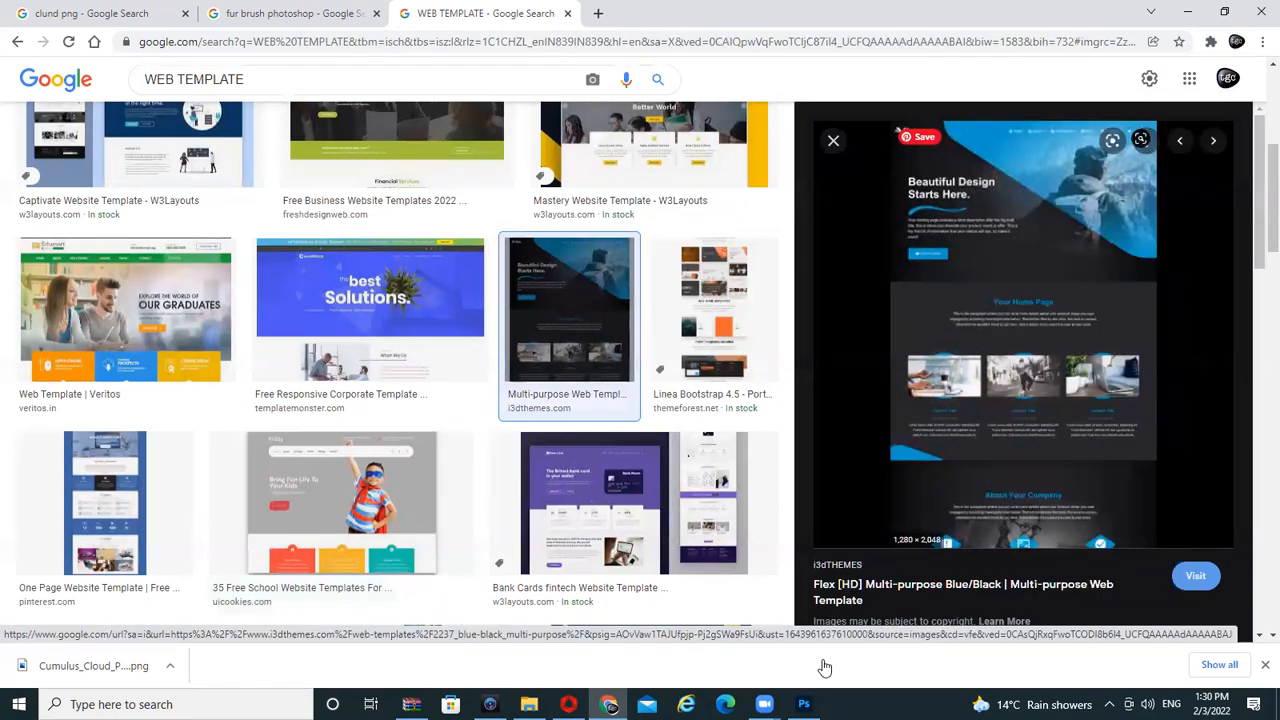
Switch to Photoshop, paste the web template into a new document with the preset clipboard size, and view it at 100% without panels
key(alt+Tab)
key(ctrl+n)
key(Return)
key(ctrl+v)
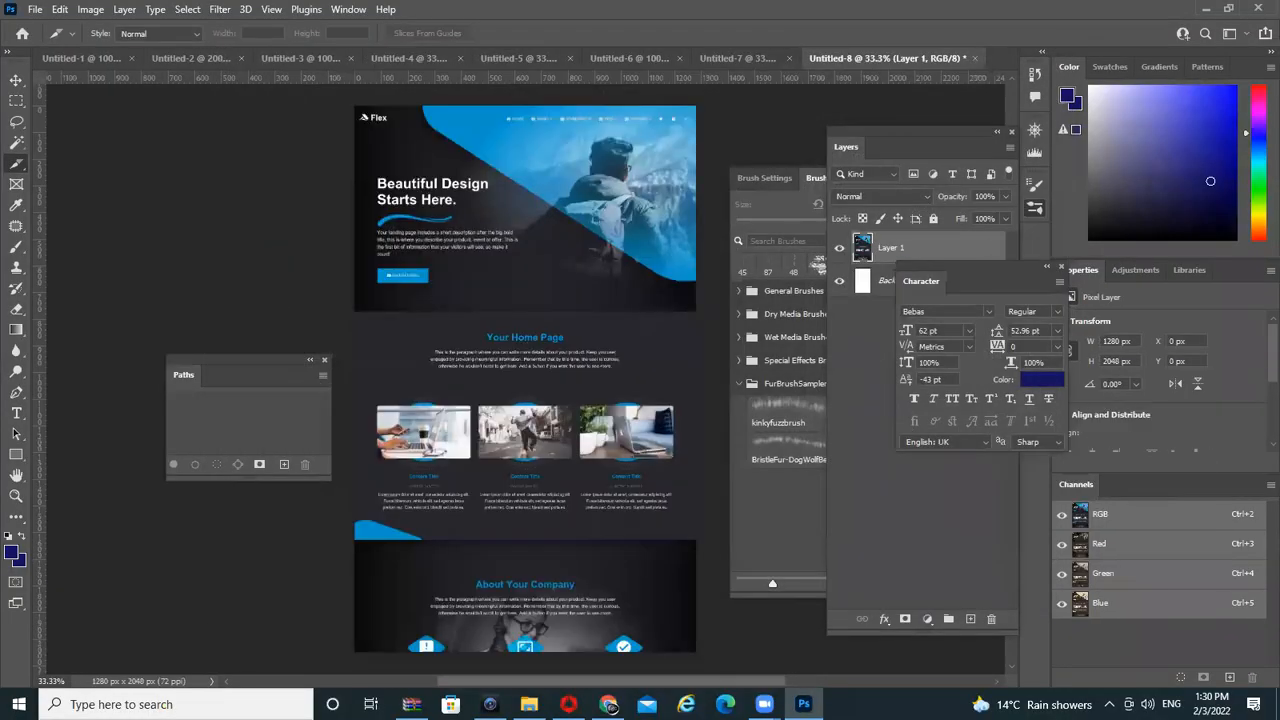
key(ctrl+1)
key(Tab)
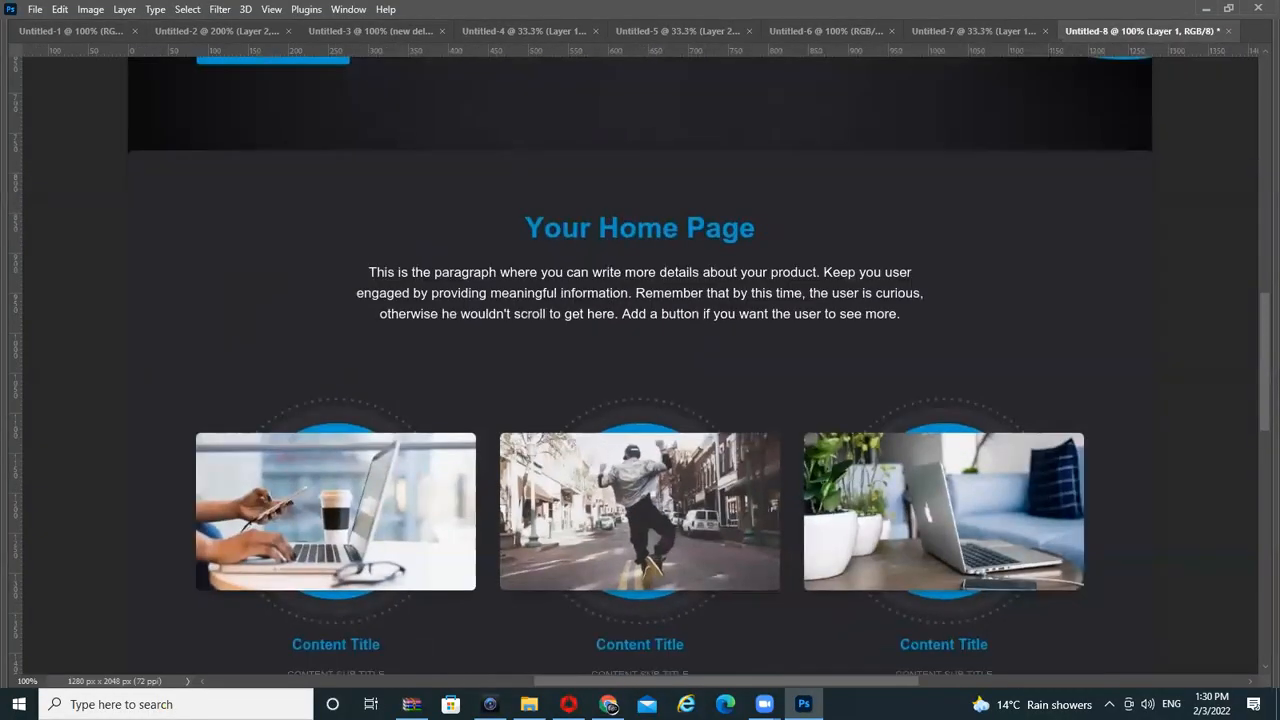
scroll(711, 238, down, 1)
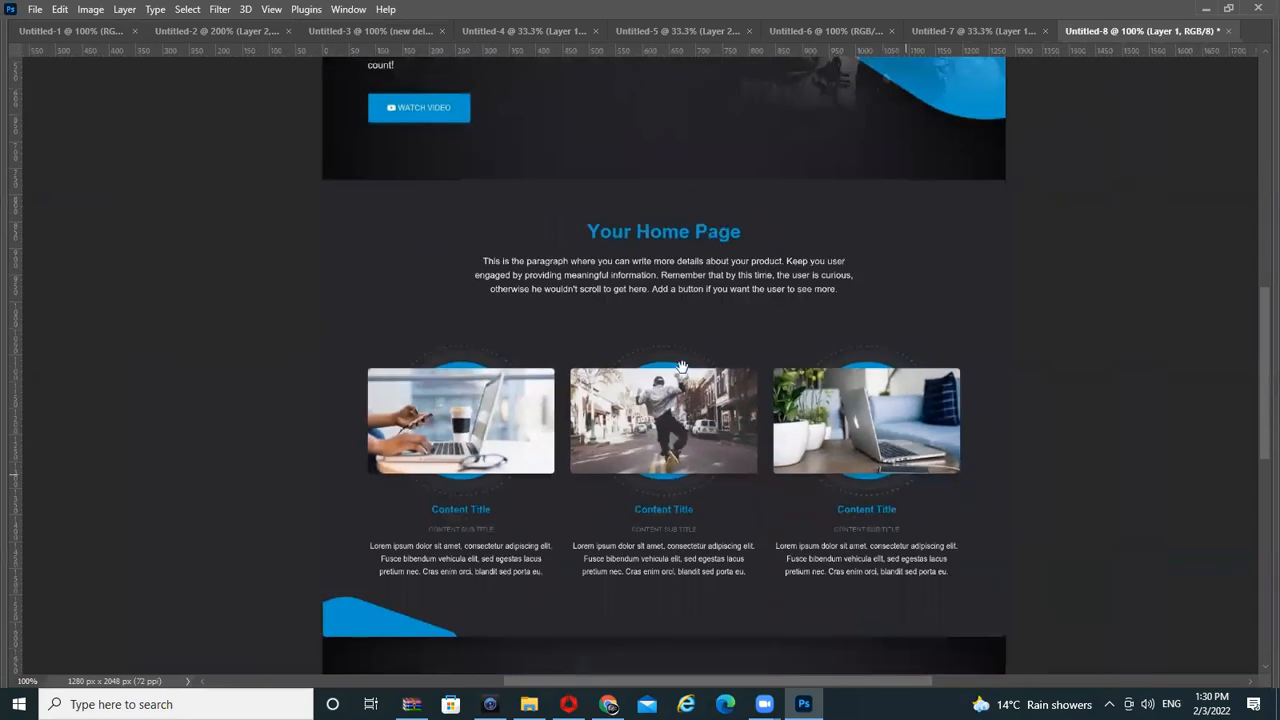
Choose the Slice tool, hide all panels, and examine the web template's sections down to "About Your Company"
key(Tab)
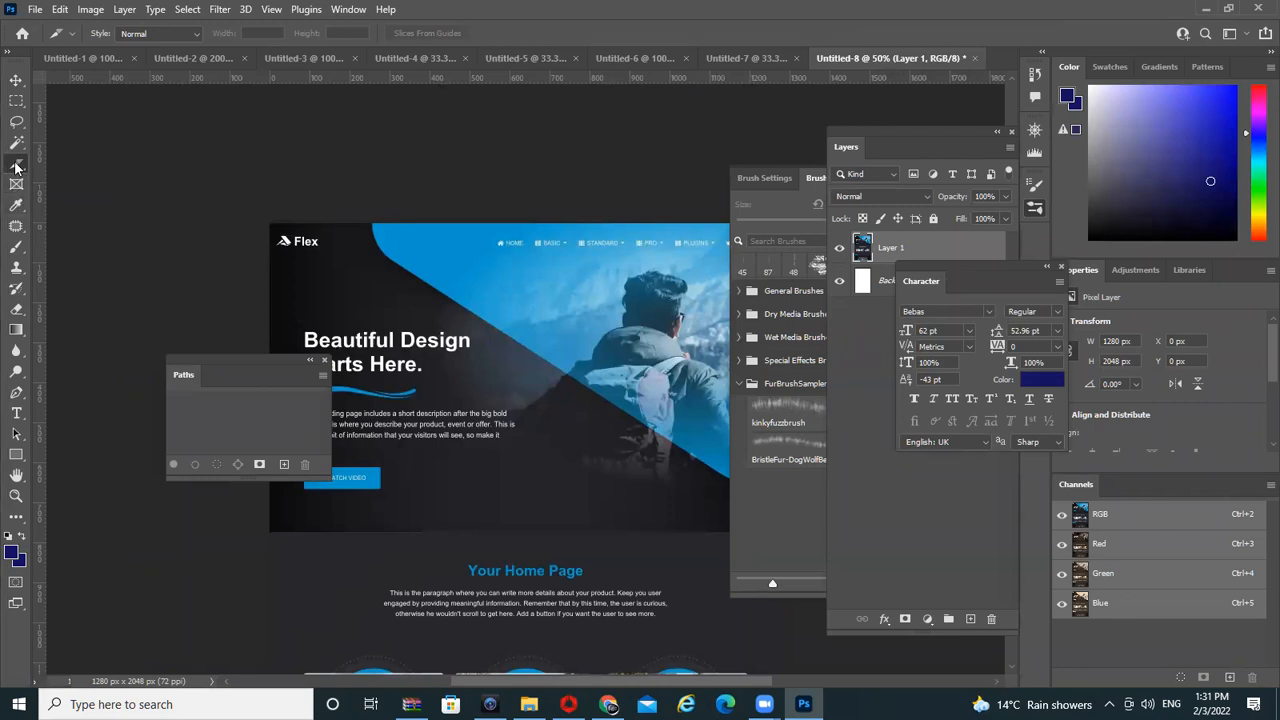
right_click(15, 166)
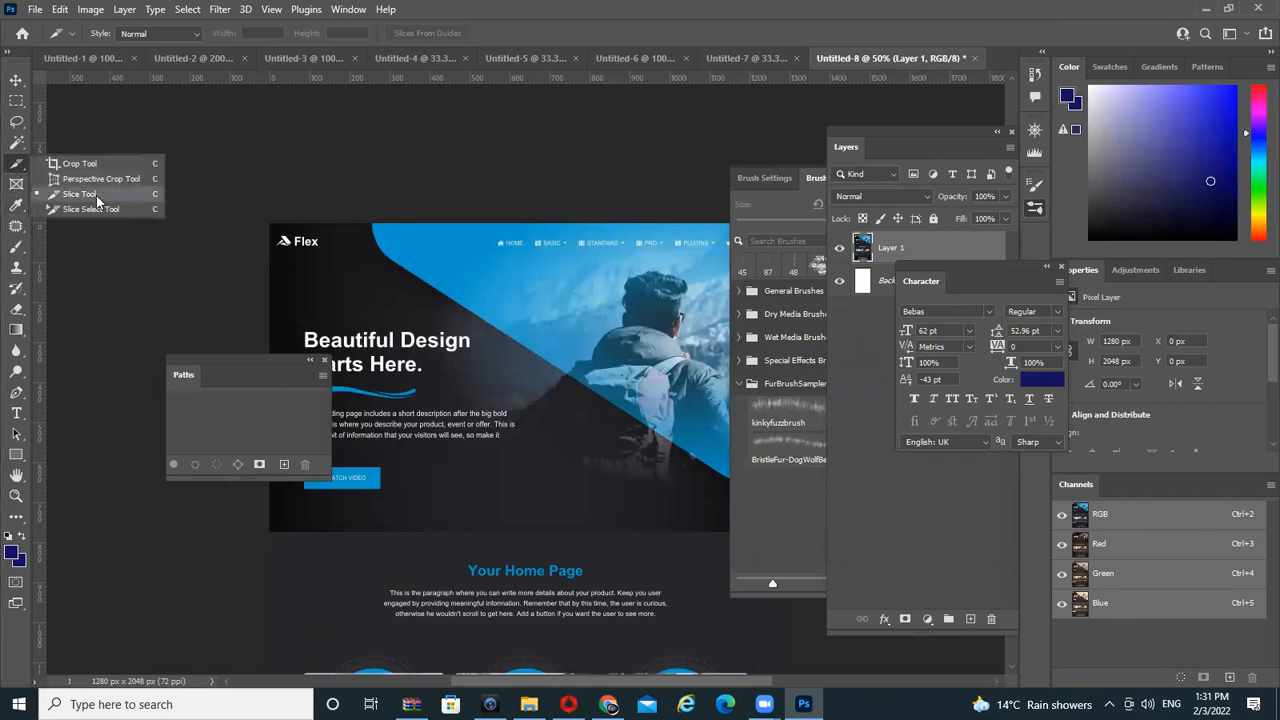
click(96, 195)
key(Tab)
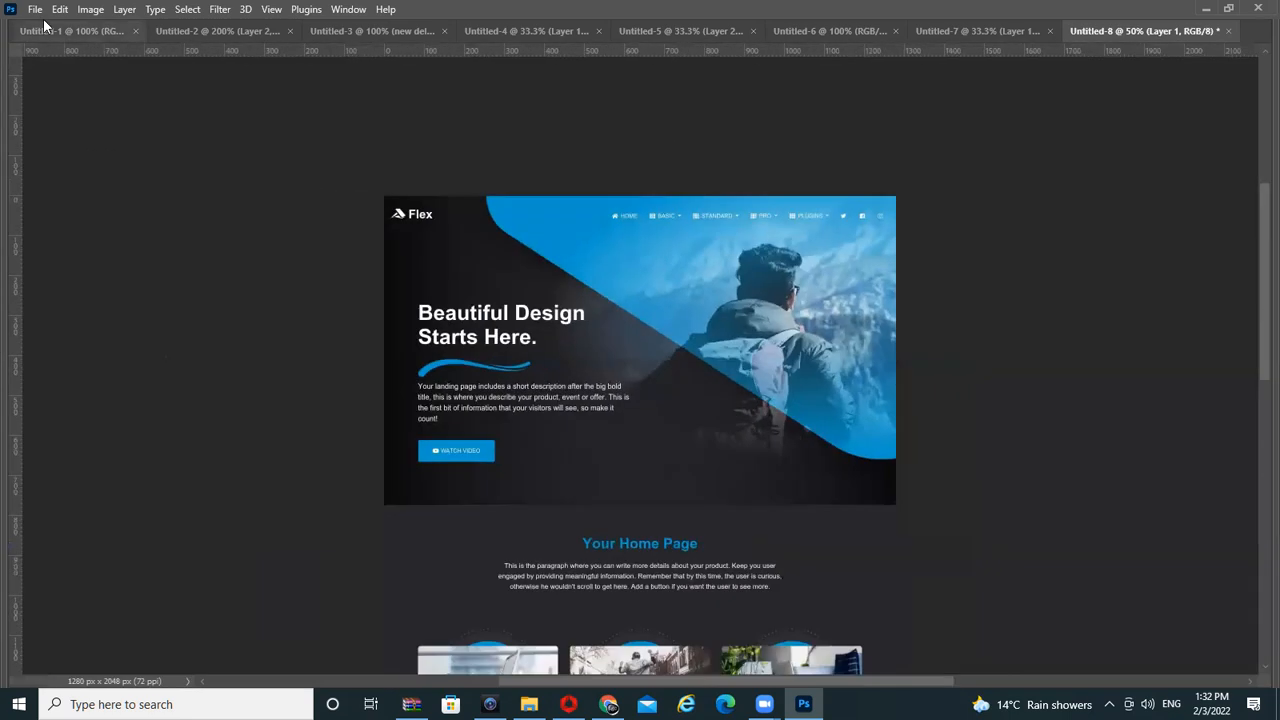
drag(677, 388, 629, 251)
drag(703, 548, 645, 326)
click(667, 508)
alt+click(650, 440)
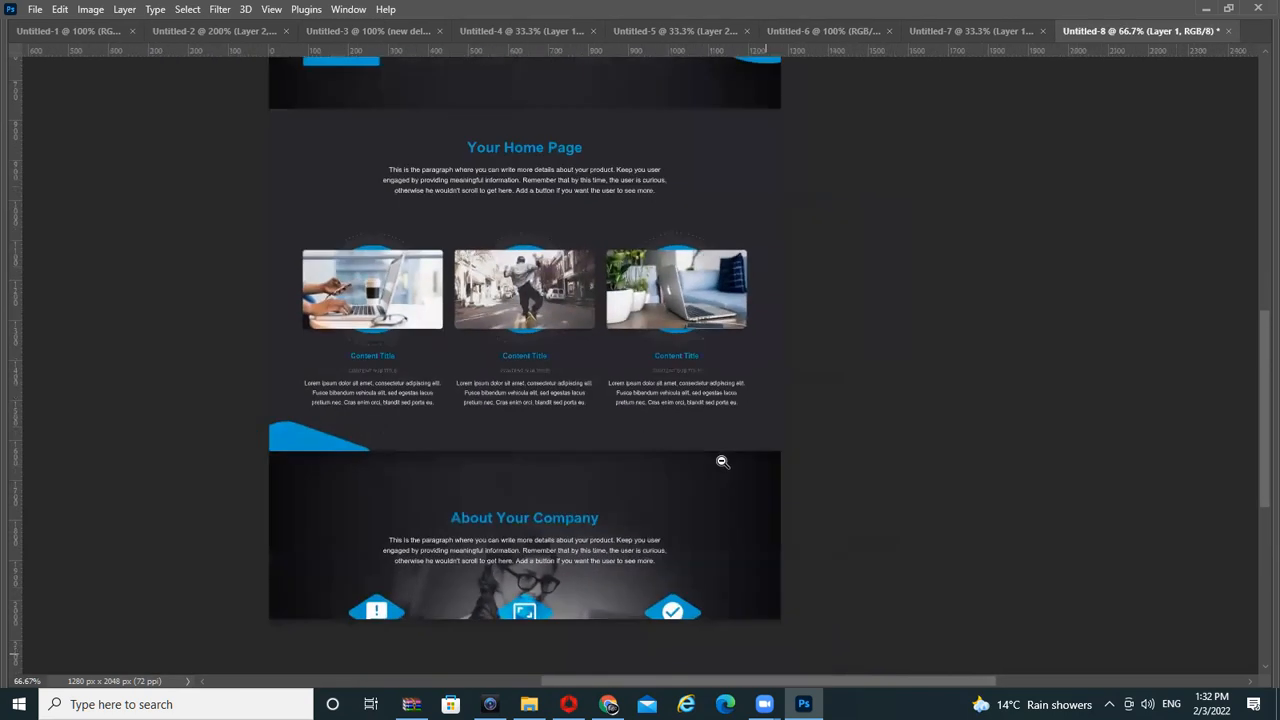
Draw a slice tightly around the WATCH VIDEO button in the web template's header section
scroll(662, 372, down, 1)
drag(676, 346, 699, 505)
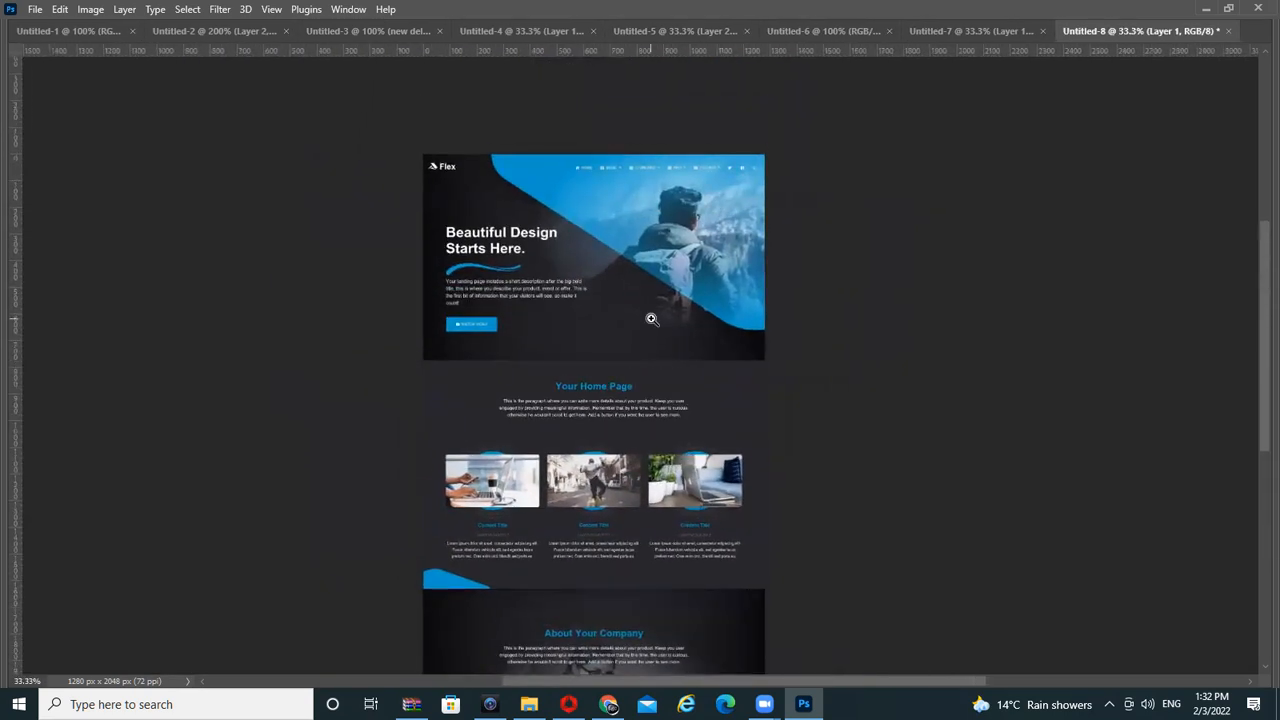
scroll(651, 321, up, 1)
scroll(559, 327, down, 1)
scroll(548, 260, up, 1)
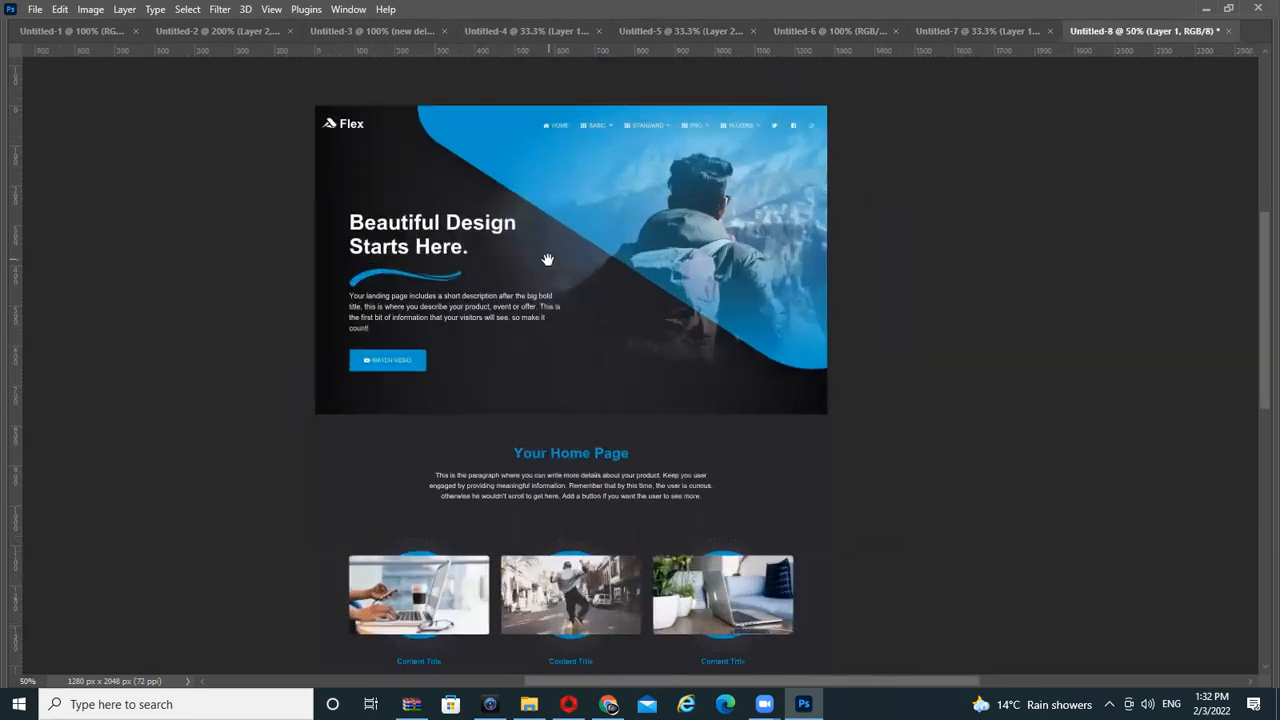
key(Tab)
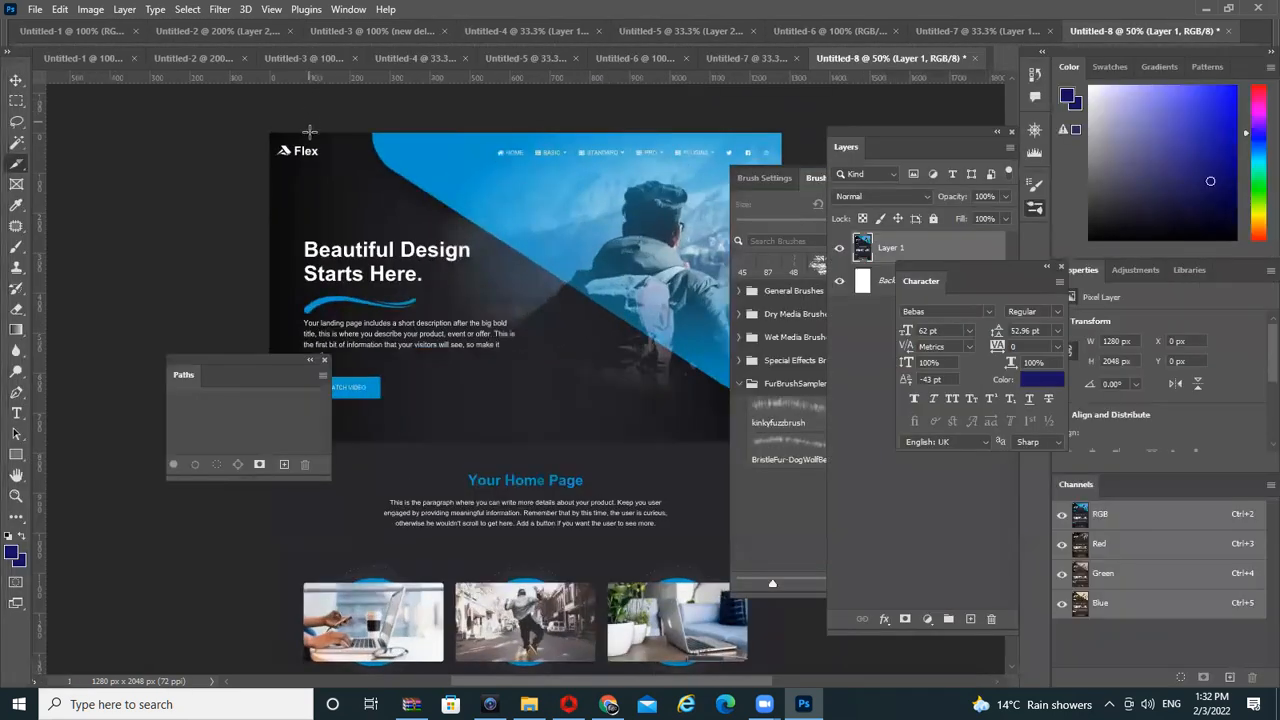
key(Tab)
scroll(457, 357, up, 1)
scroll(491, 376, up, 1)
drag(367, 338, 518, 378)
key(Tab)
key(Tab)
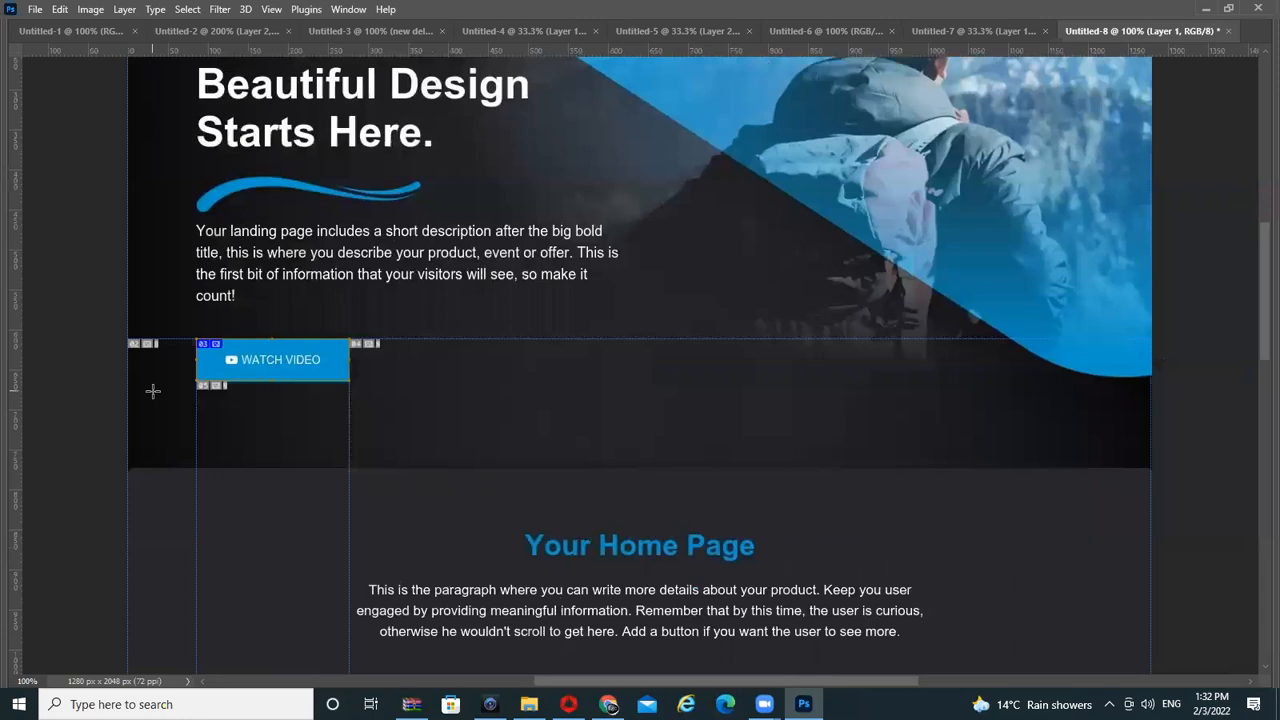
key(Tab)
key(Tab)
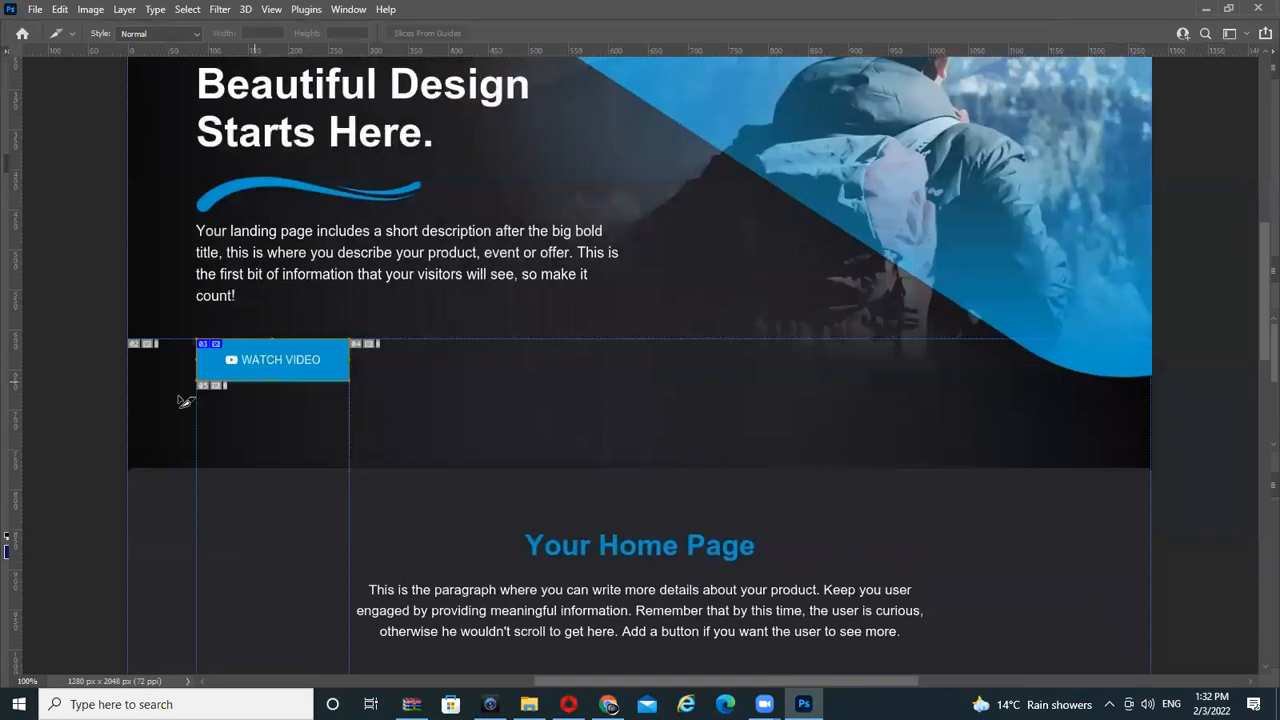
Draw a separate slice around each of the three photos in the "Your Home Page" section
key(z)
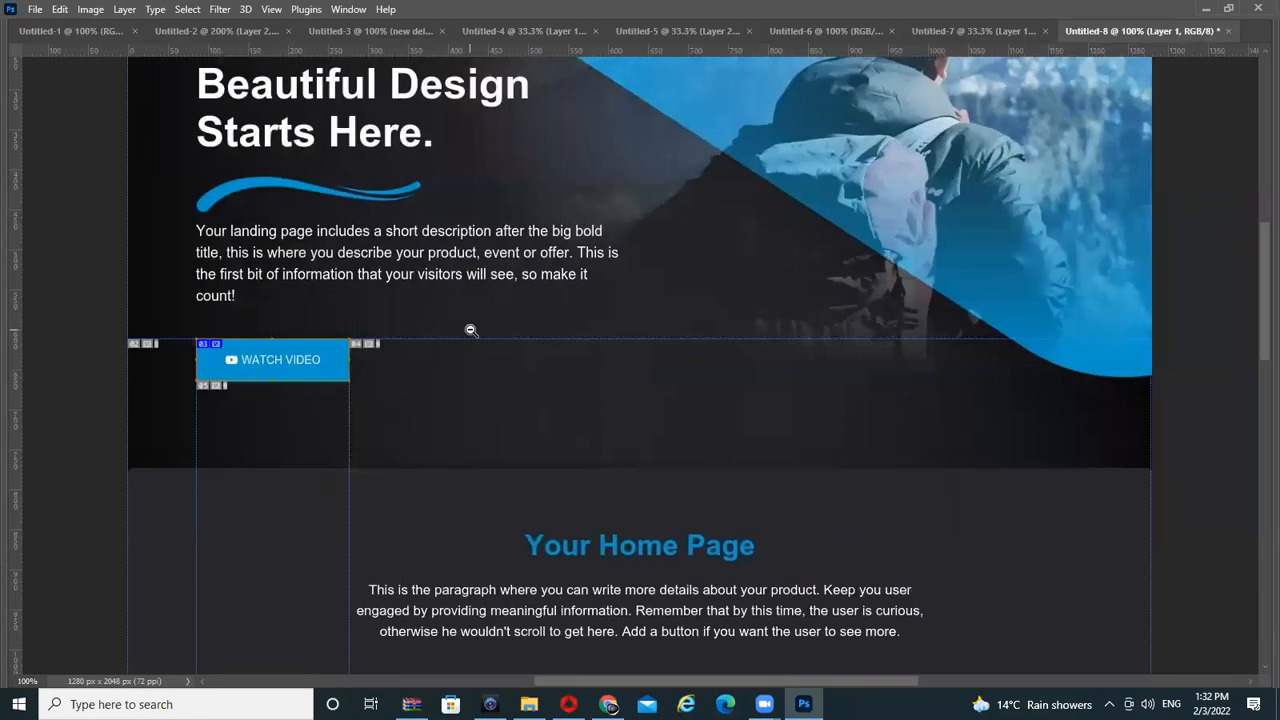
alt+click(471, 330)
alt+click(475, 328)
click(513, 513)
drag(553, 542, 545, 314)
click(490, 379)
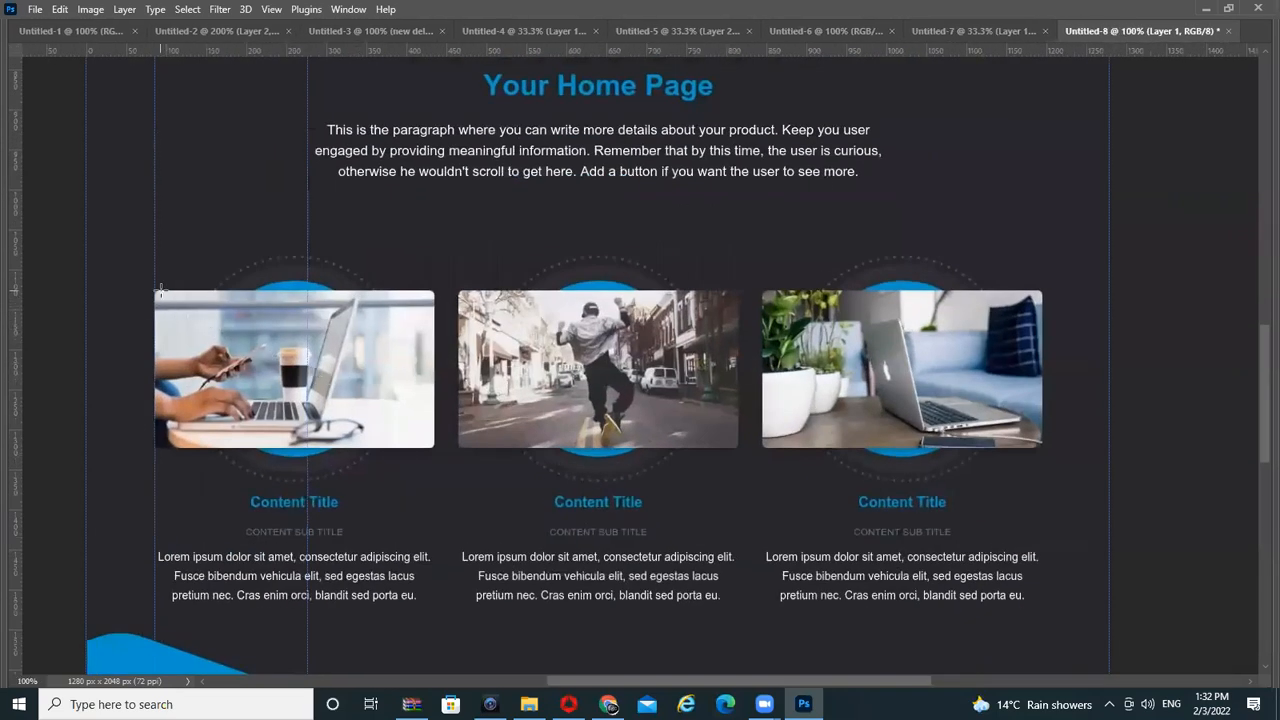
drag(153, 291, 434, 446)
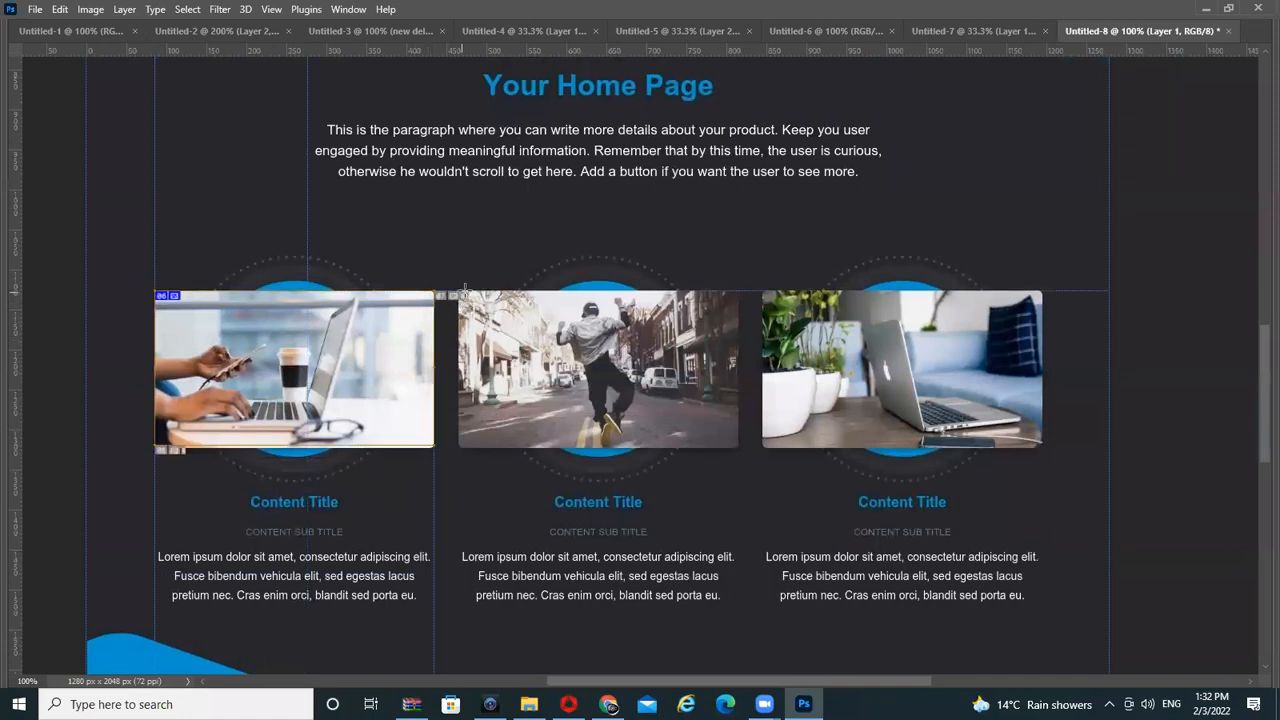
drag(740, 291, 458, 444)
drag(758, 291, 1040, 448)
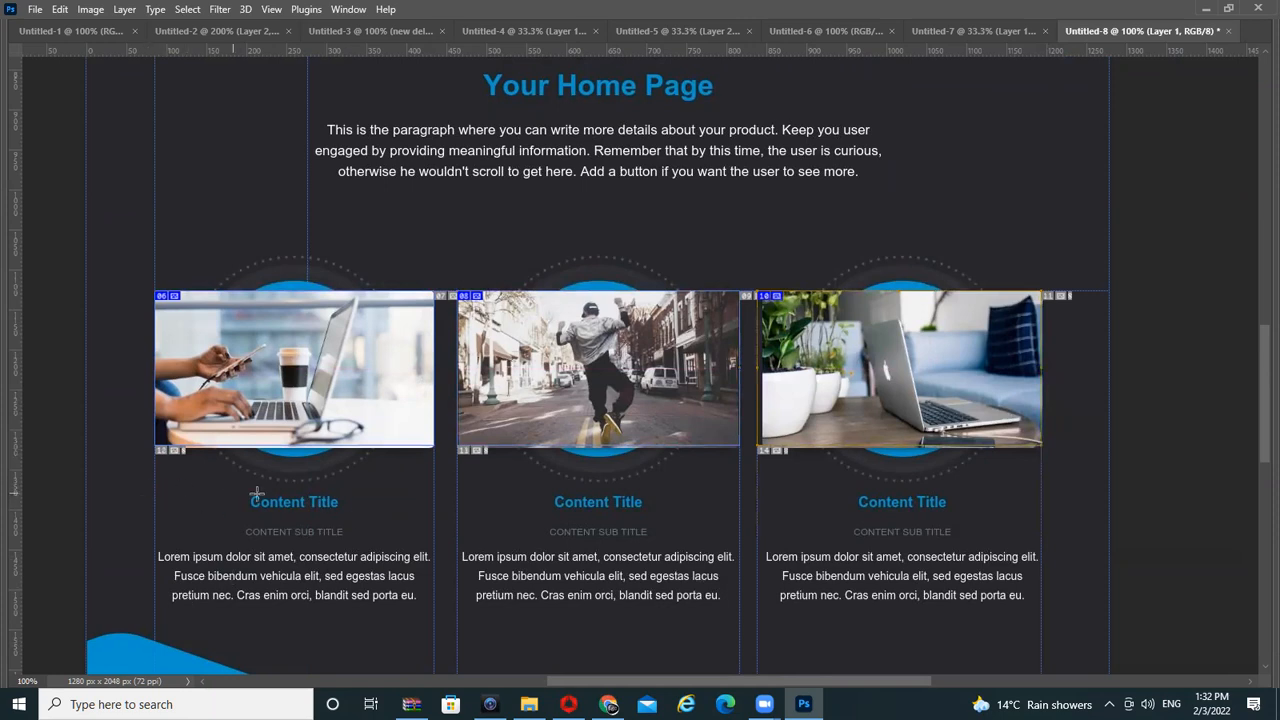
Draw a slice around each of the three "Content Title" headings together with its sub title
drag(240, 493, 357, 535)
drag(542, 484, 659, 539)
drag(843, 482, 961, 540)
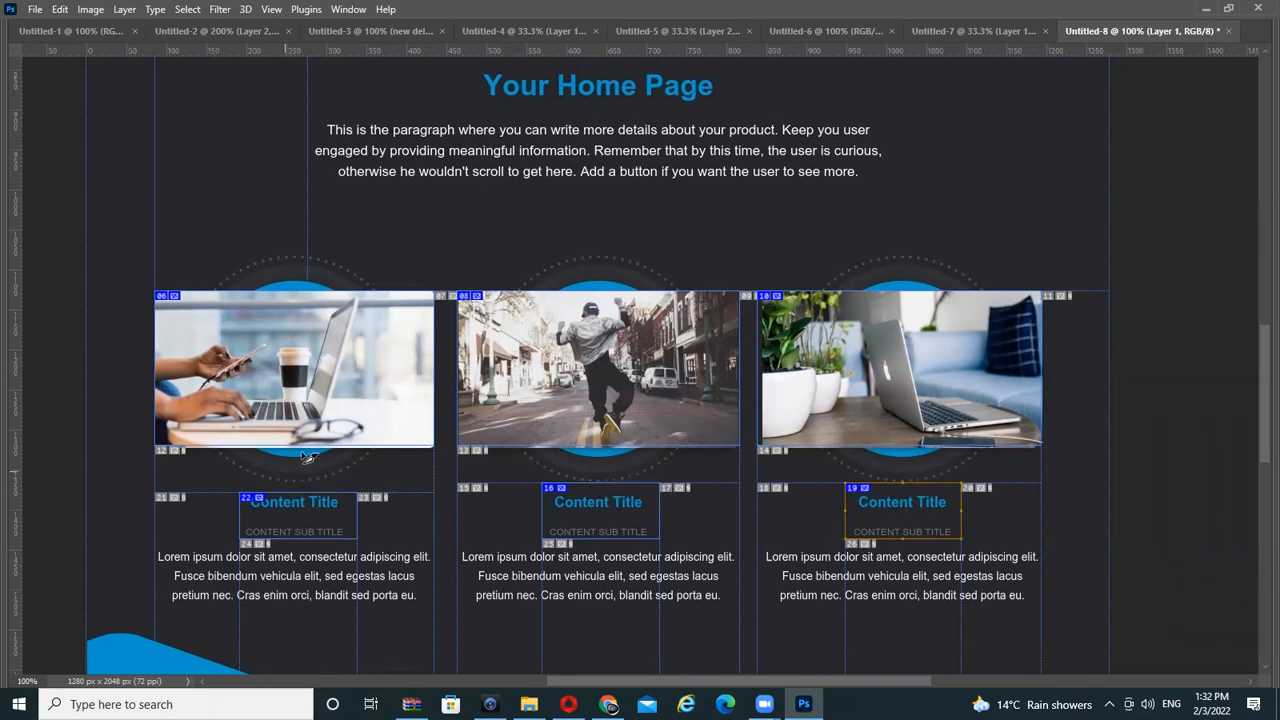
Draw individual slices around the HOME, BASIC, STANDARD, PRO and PLUGINS items of the header navigation
scroll(543, 550, down, 1)
scroll(551, 541, down, 1)
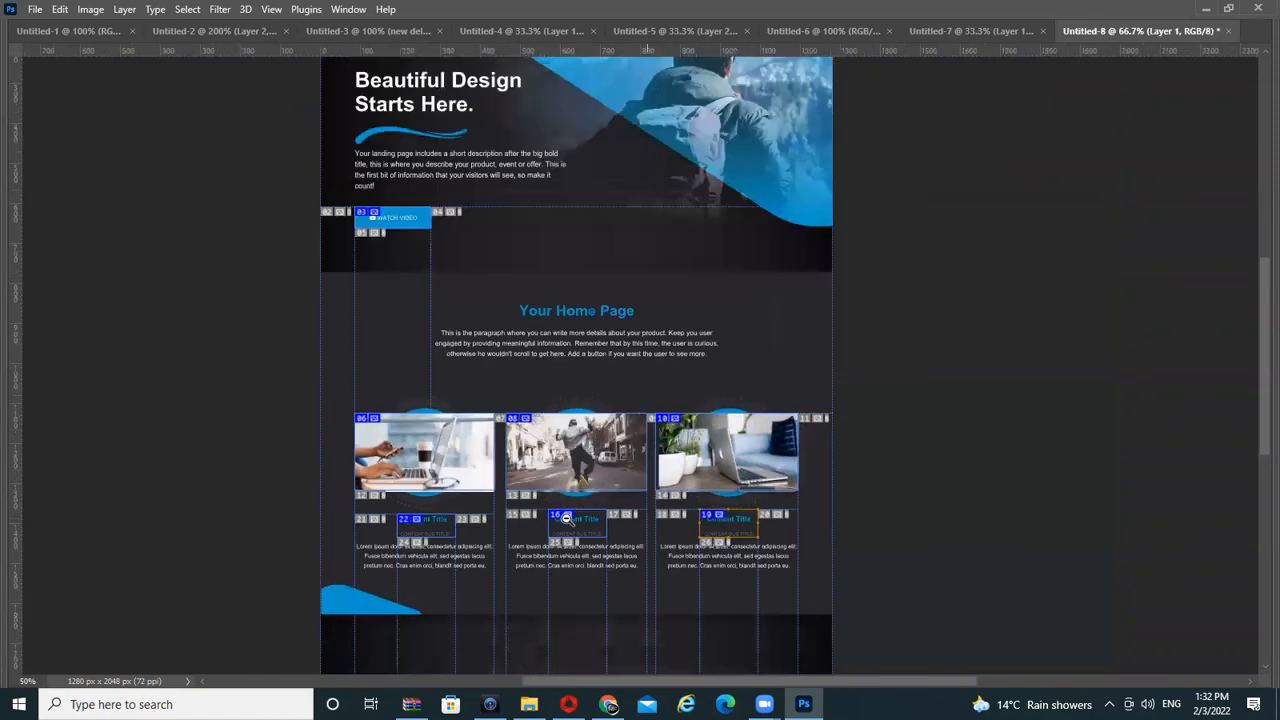
alt+click(610, 405)
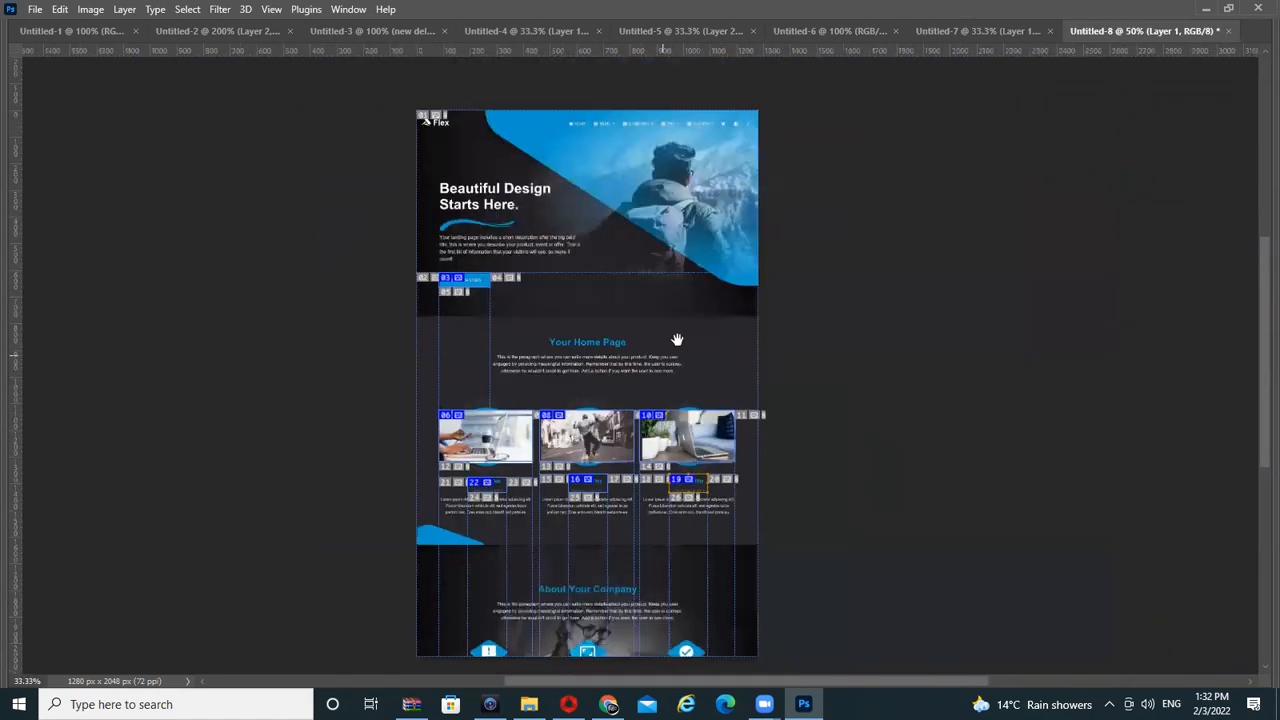
ctrl+click(626, 303)
drag(503, 206, 477, 435)
scroll(520, 331, up, 3)
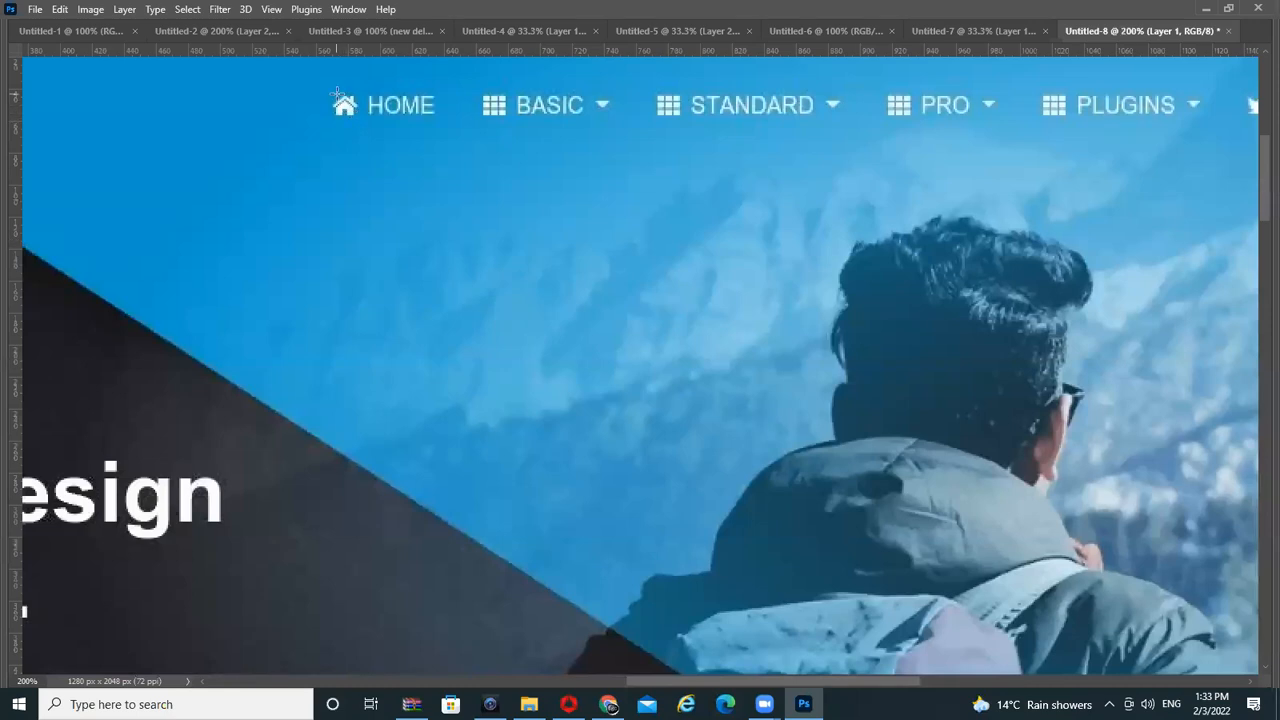
drag(334, 89, 615, 118)
drag(696, 96, 838, 118)
drag(964, 111, 998, 118)
drag(1083, 95, 1201, 117)
scroll(886, 233, down, 4)
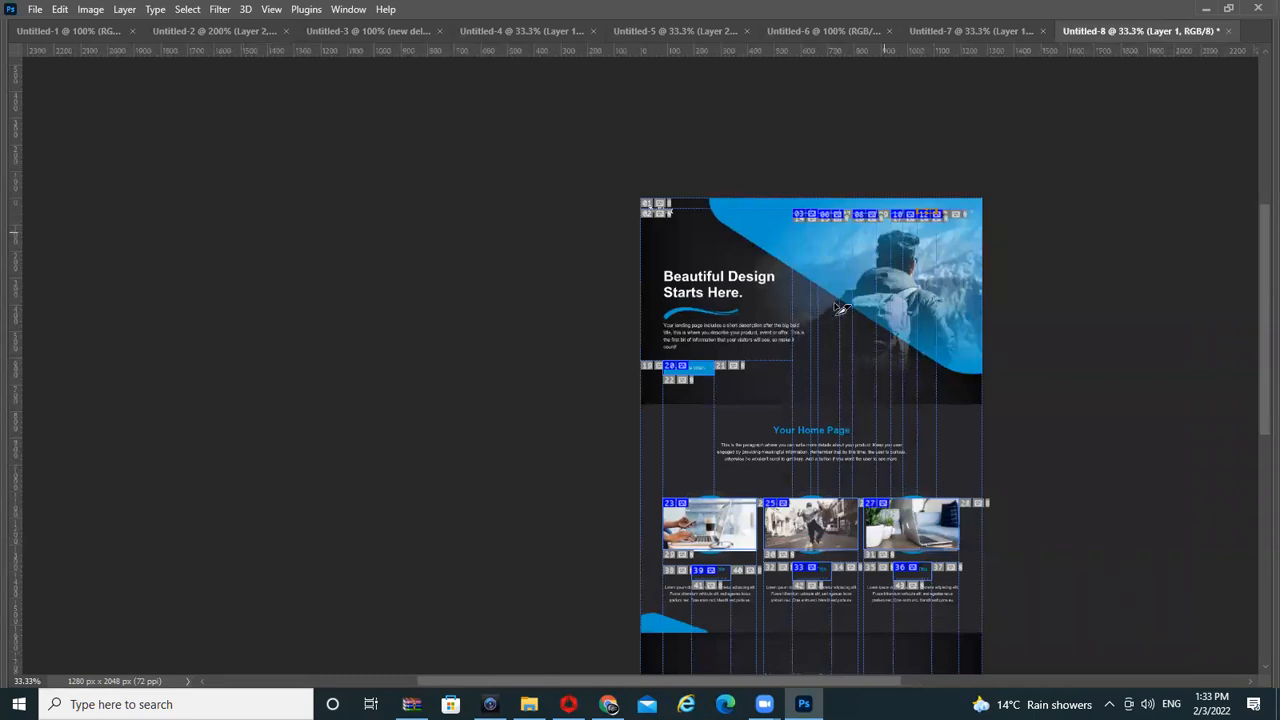
key(ctrl+alt+shift+s)
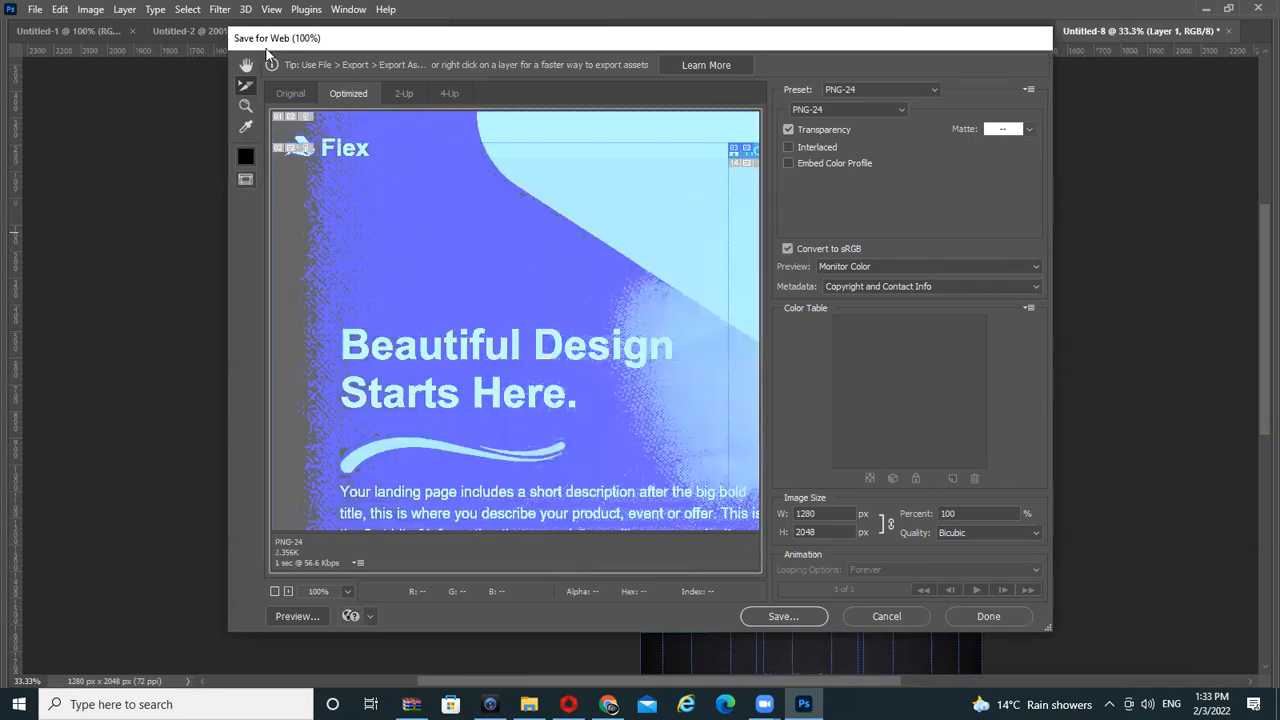
click(887, 616)
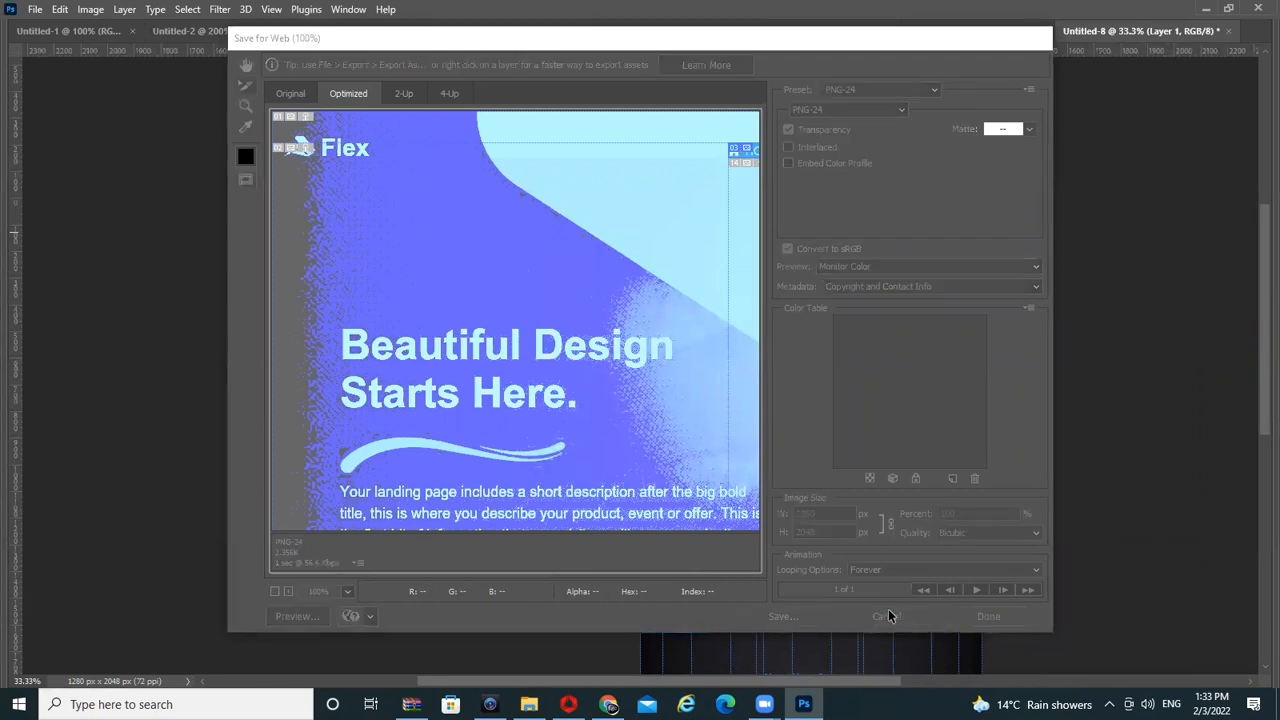
key(ctrl+s)
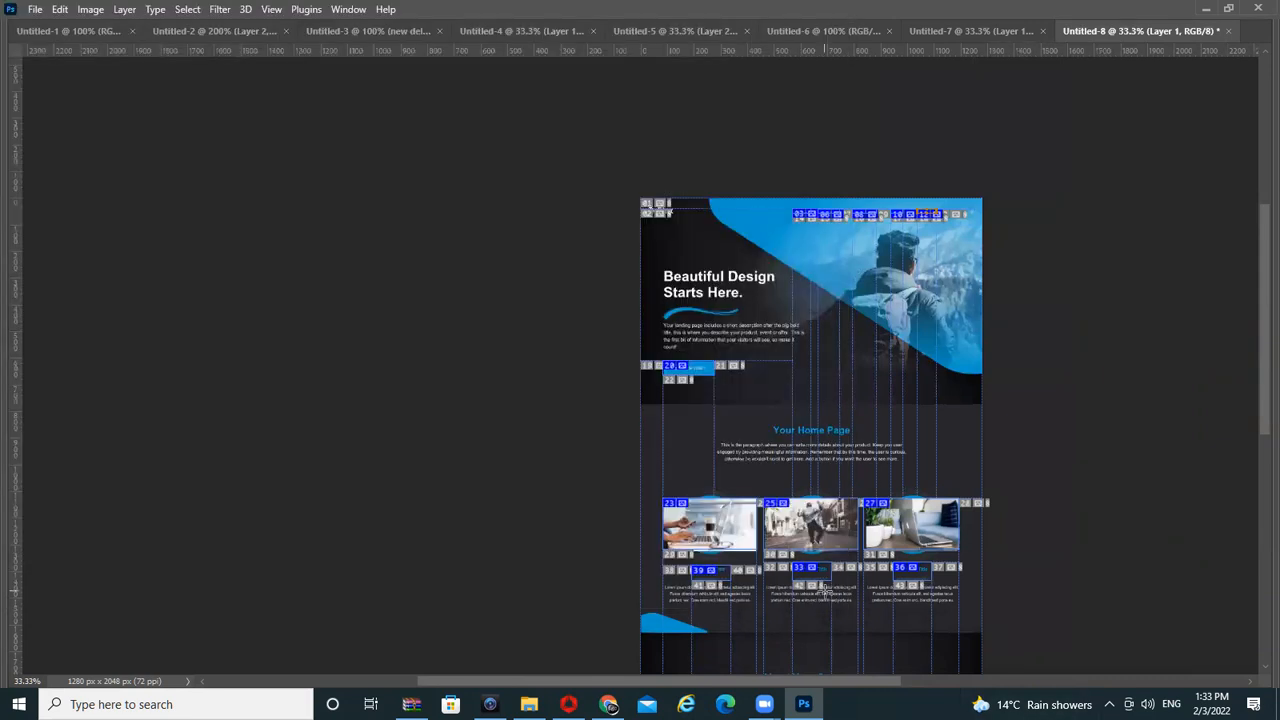
click(800, 588)
Open the Save for Web export and inspect the slices down to the WATCH VIDEO button
key(ctrl+shift+alt+s)
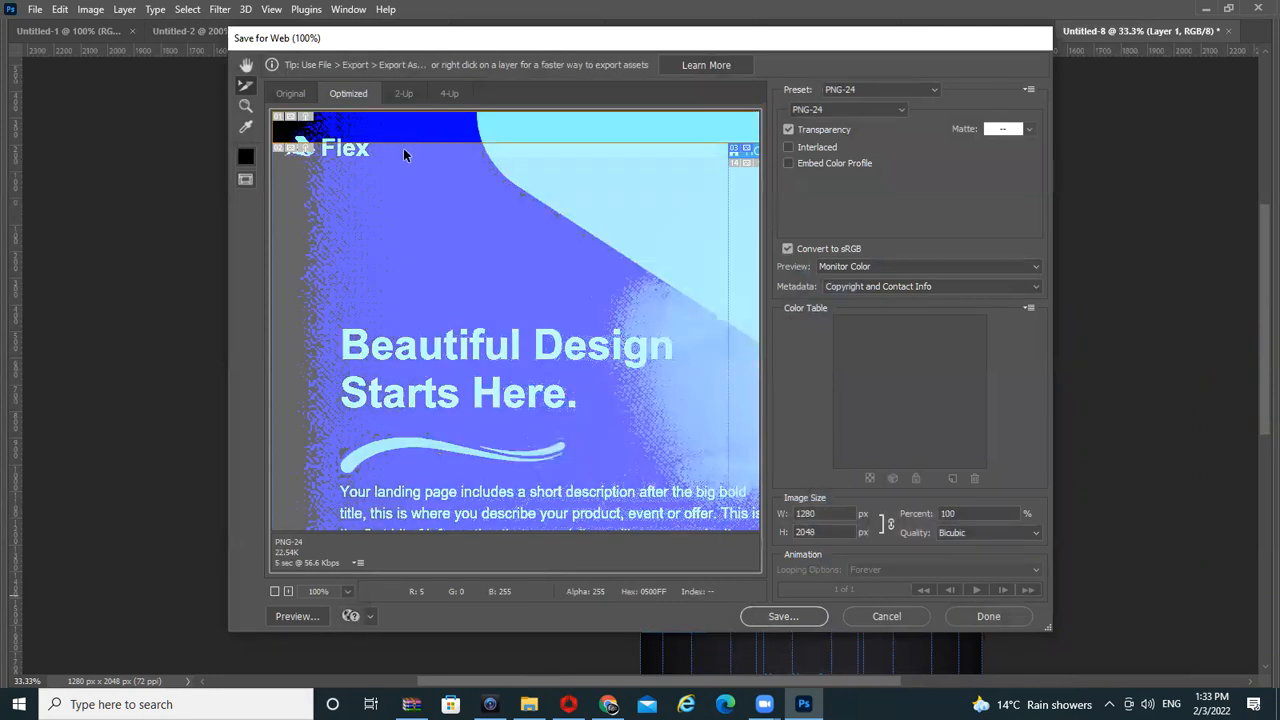
key(space)
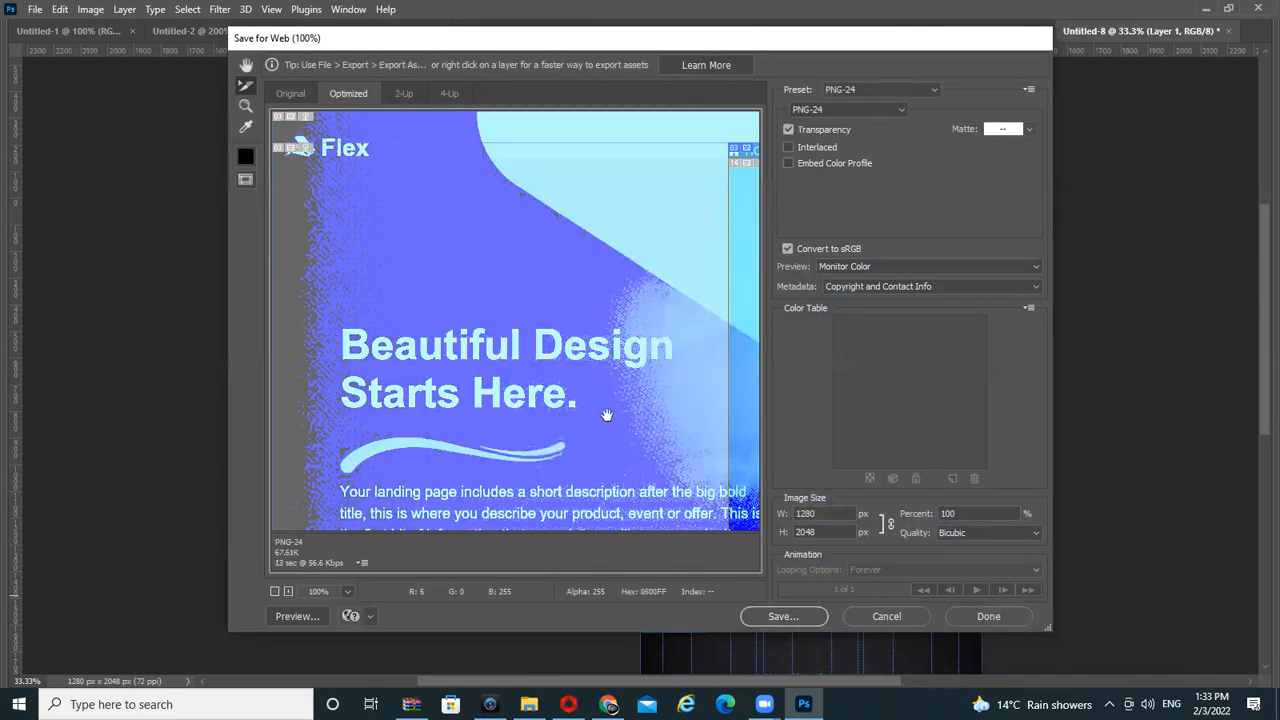
drag(602, 412, 520, 179)
drag(507, 369, 706, 283)
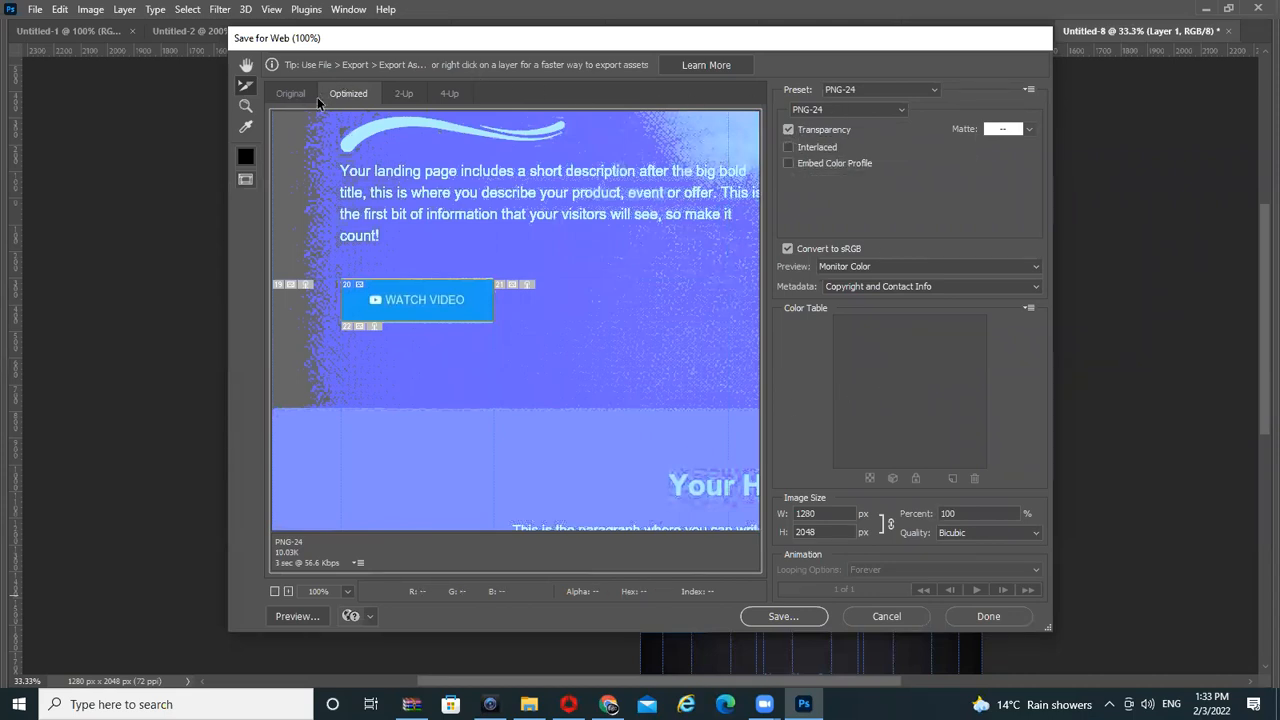
Preview the sliced page in the web browser, look through it from top to bottom, and return to Photoshop
click(298, 616)
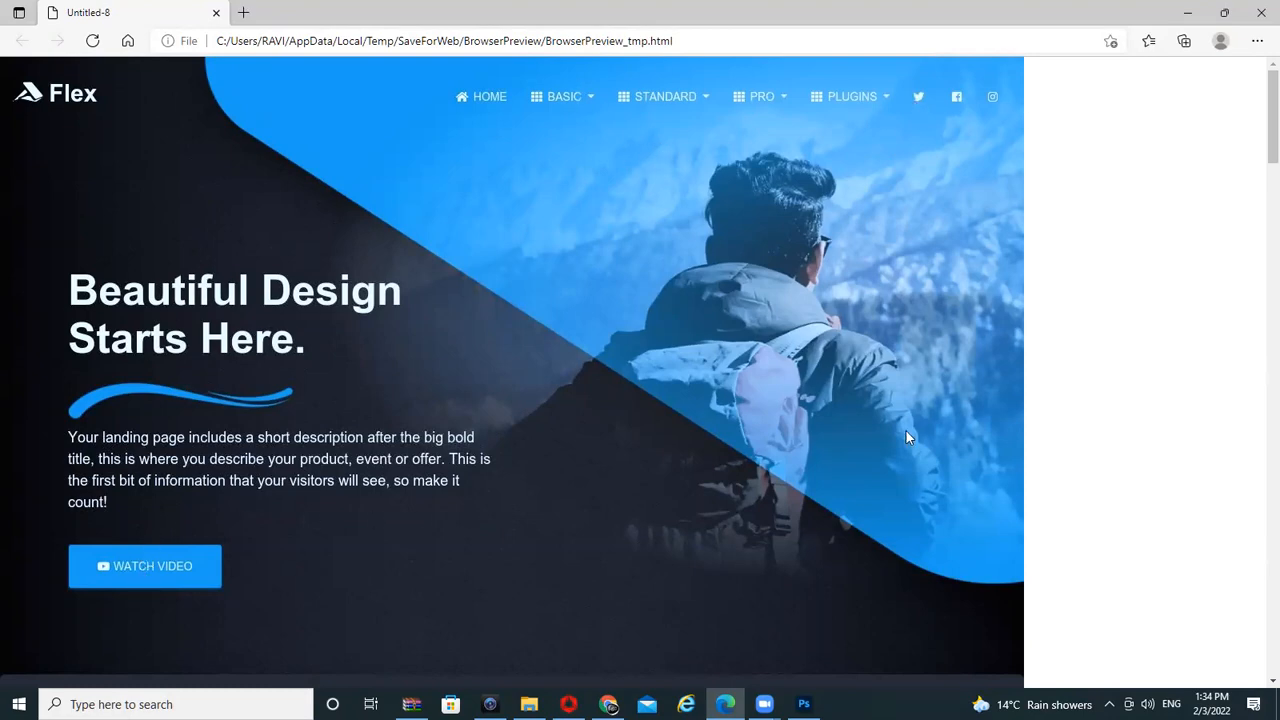
scroll(640, 465, down, 20)
scroll(600, 510, up, 20)
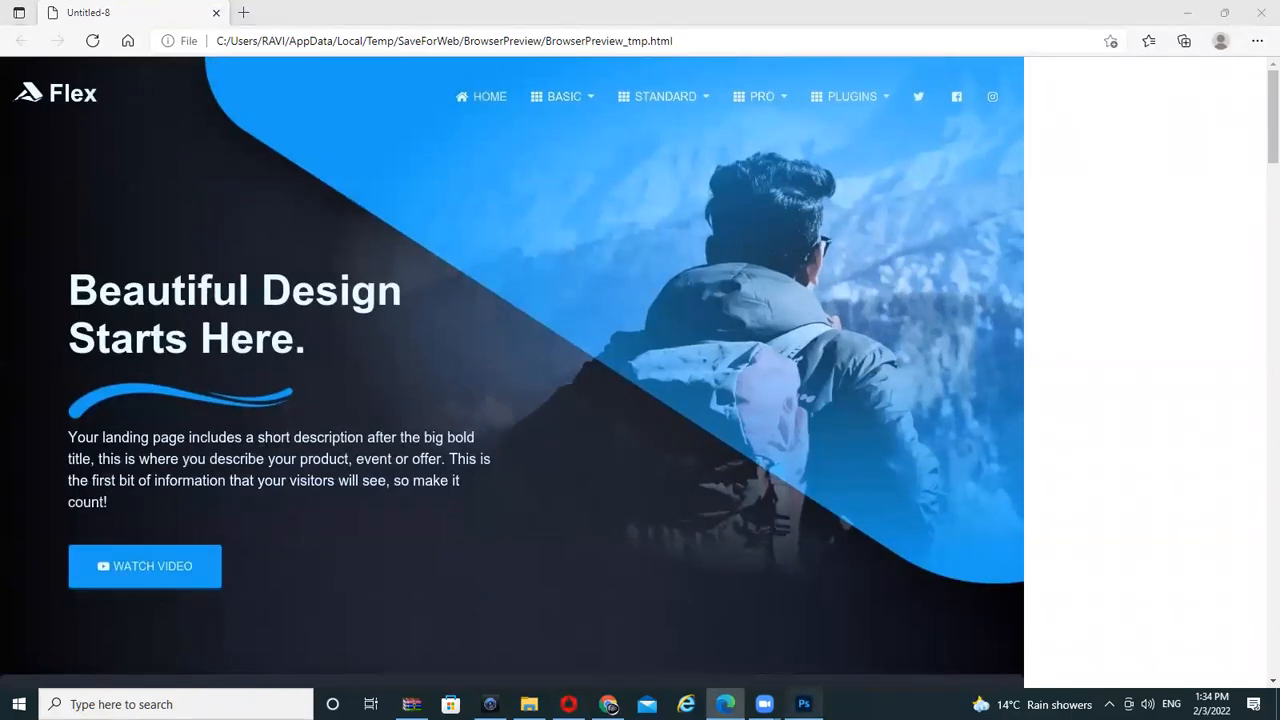
click(803, 704)
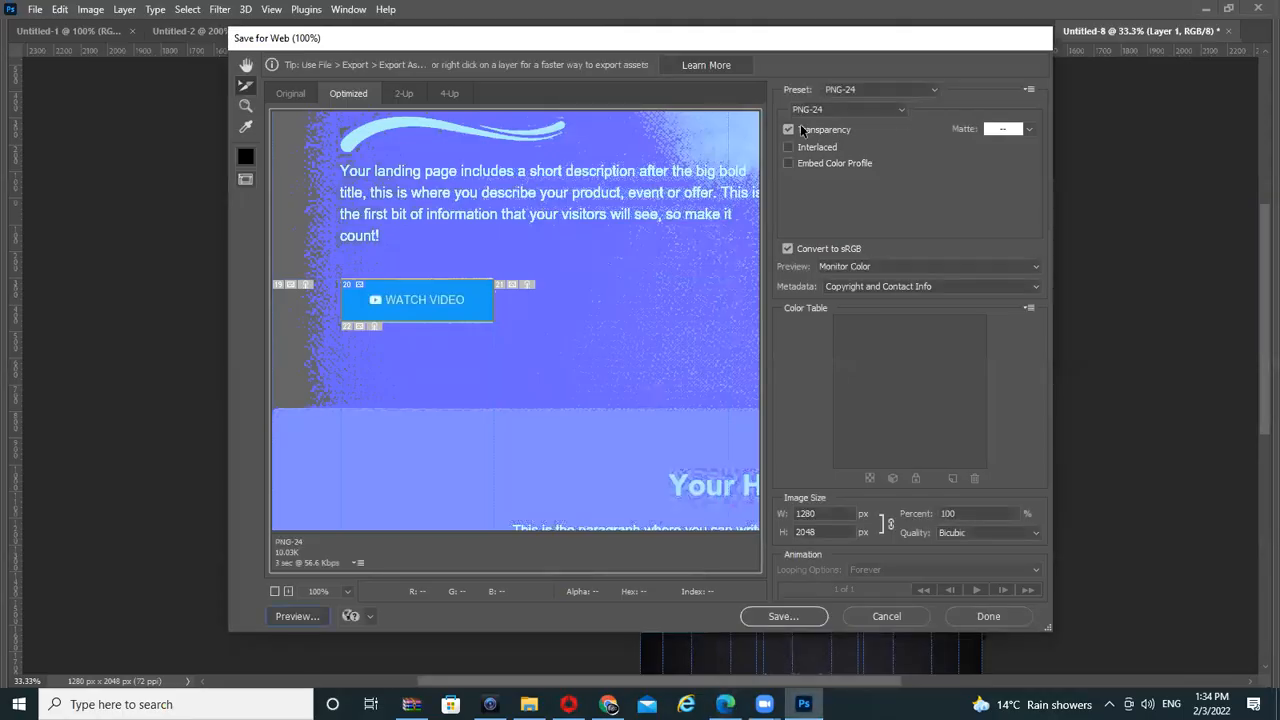
Set the export format to JPEG and start saving the optimized slices
click(840, 111)
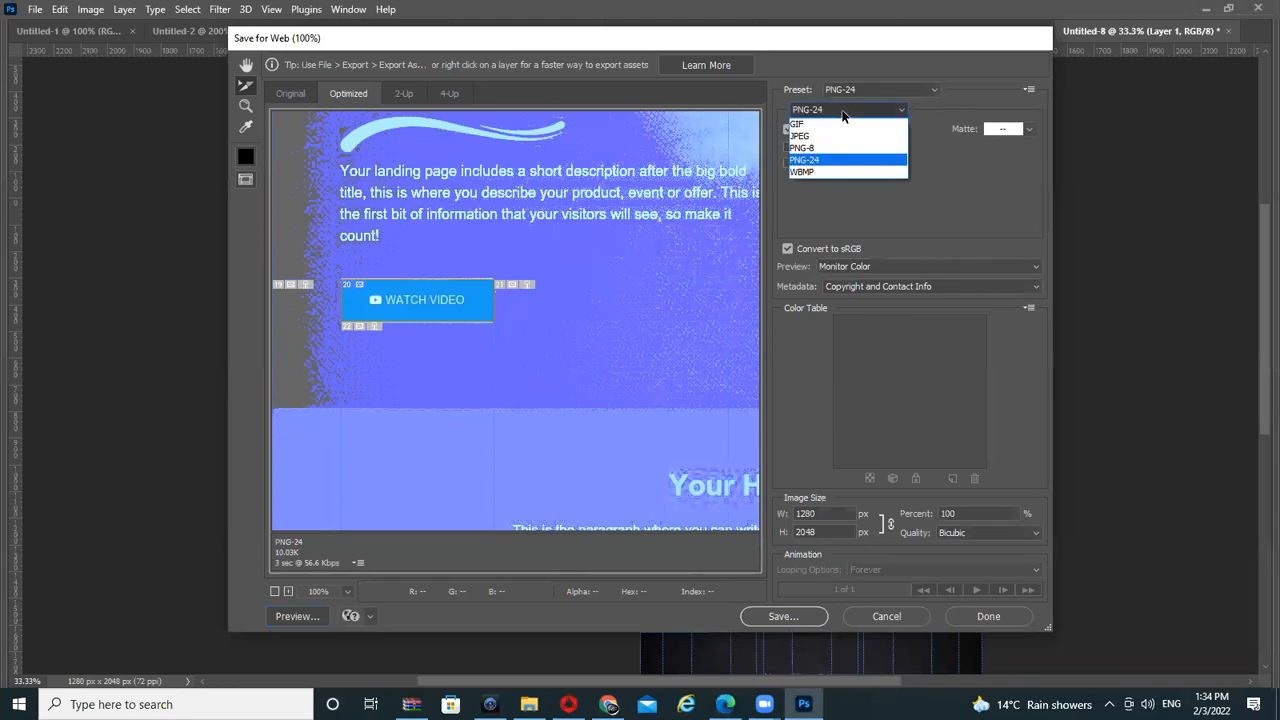
click(875, 127)
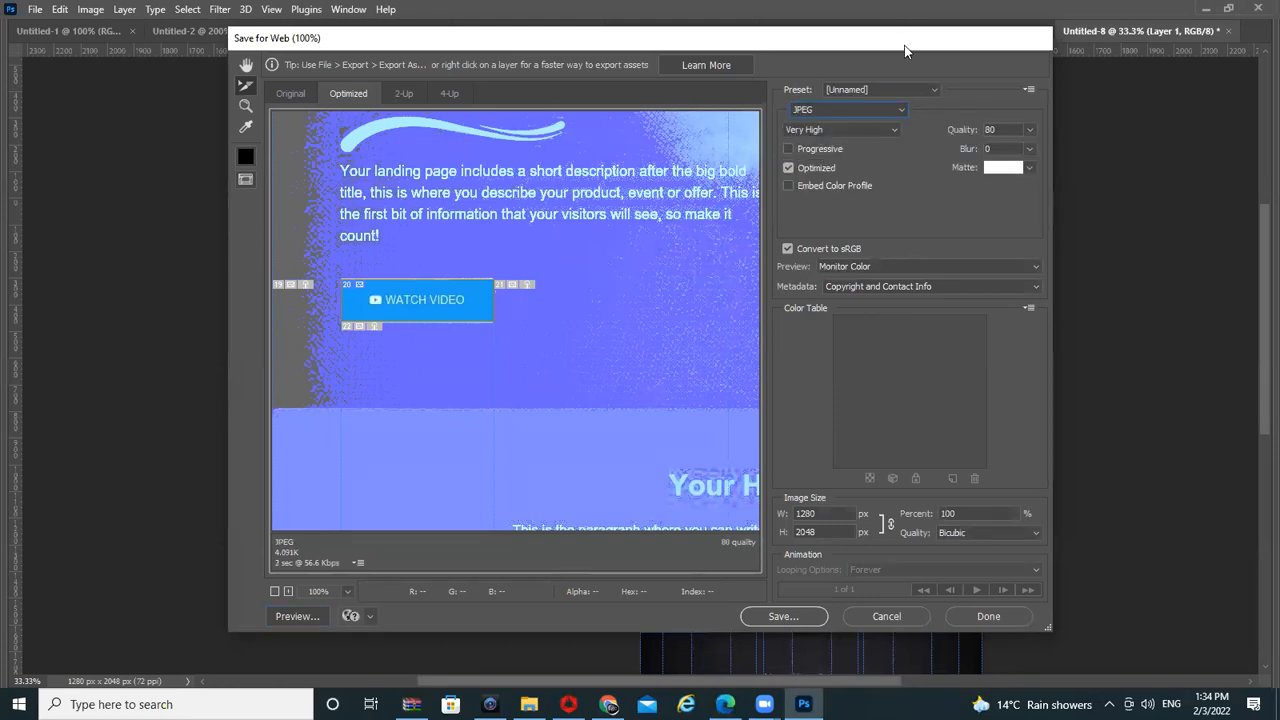
click(782, 616)
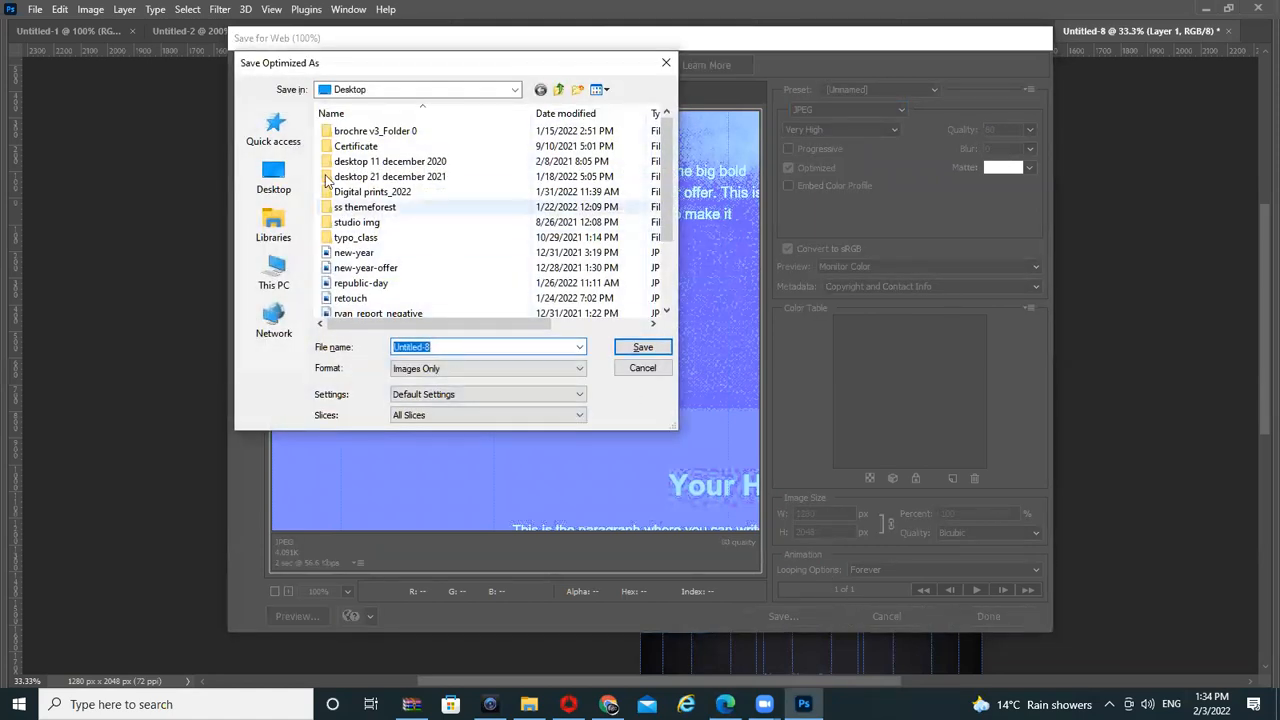
Create a folder named SLICE TOOL on the desktop and open it as the save location
click(285, 188)
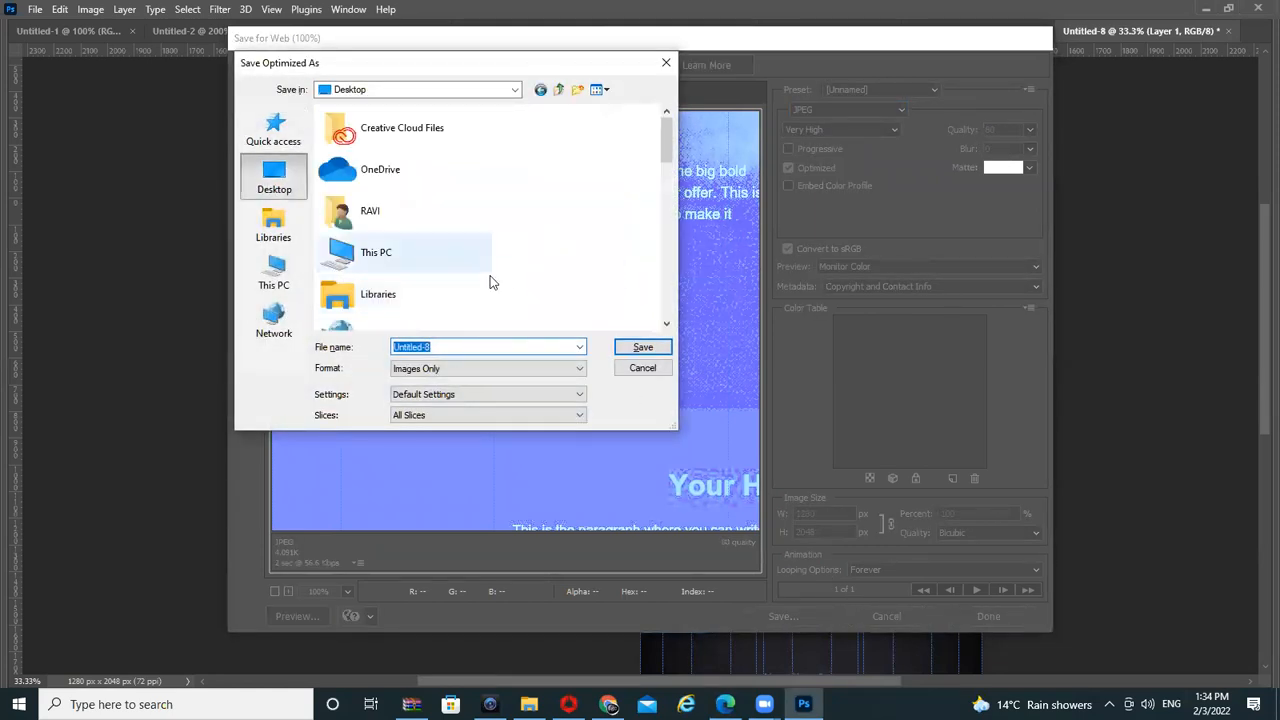
right_click(553, 270)
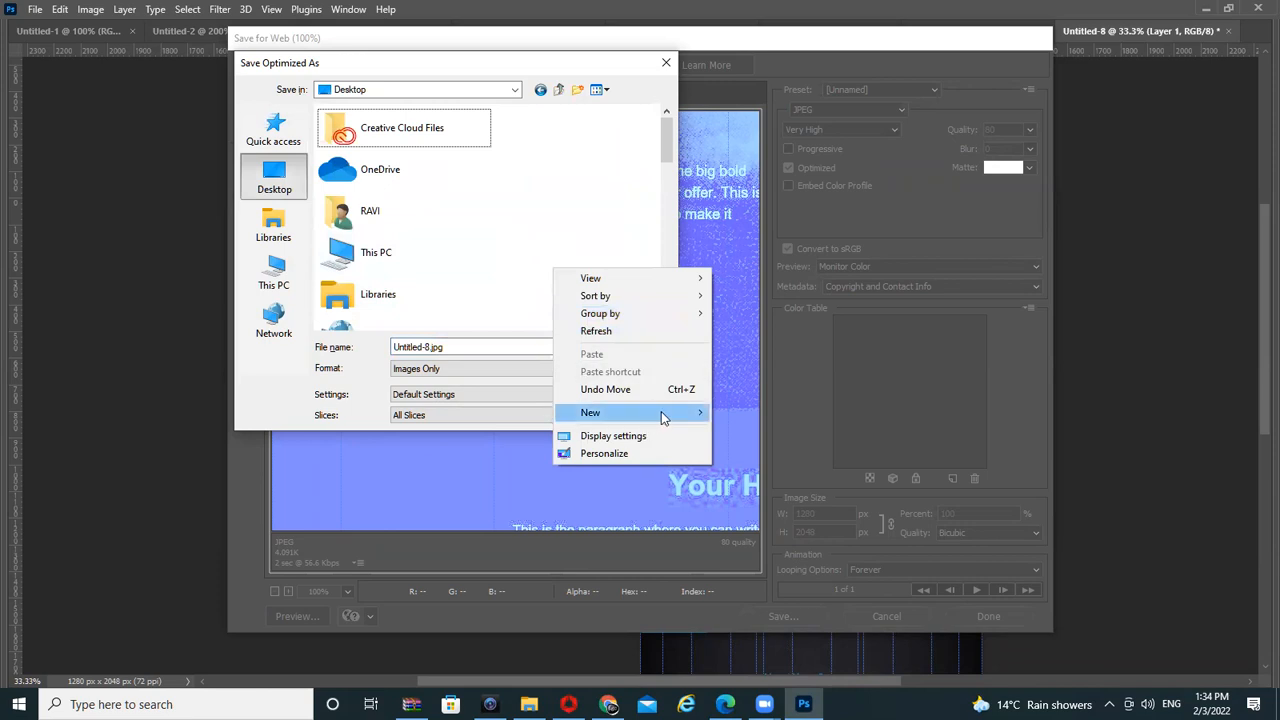
click(757, 411)
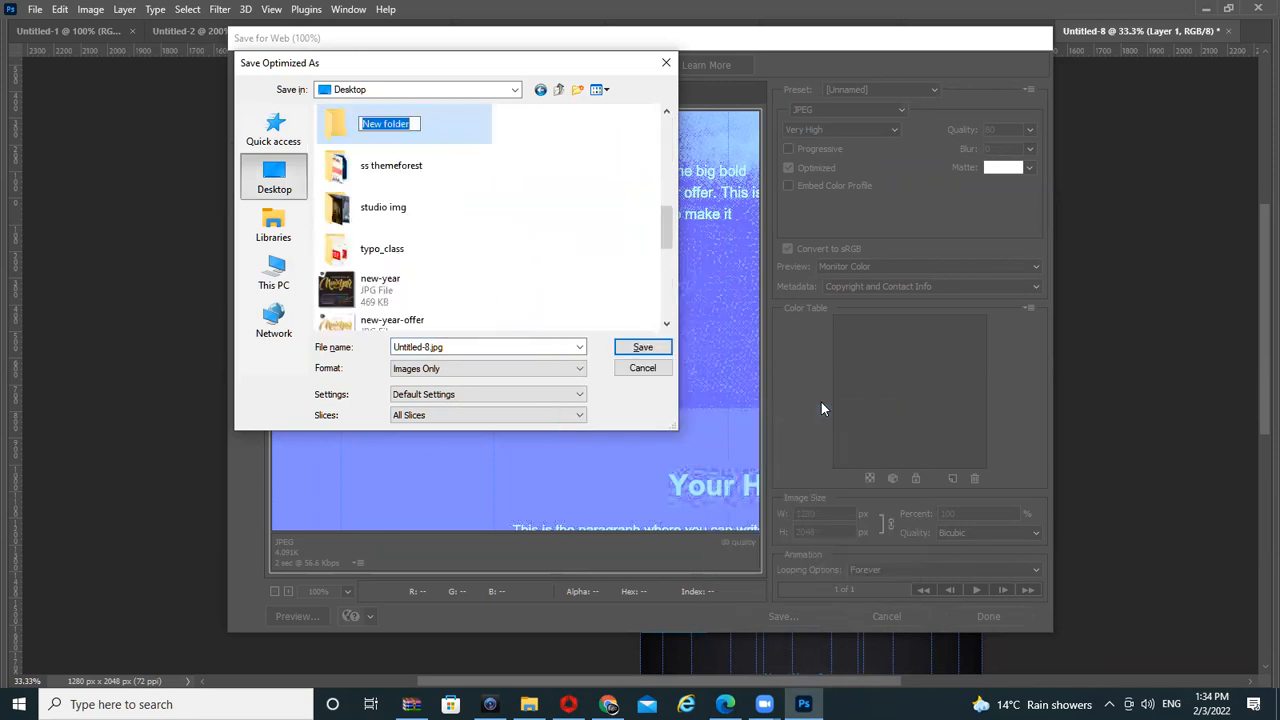
text(SLICE TOOL)
key(Return)
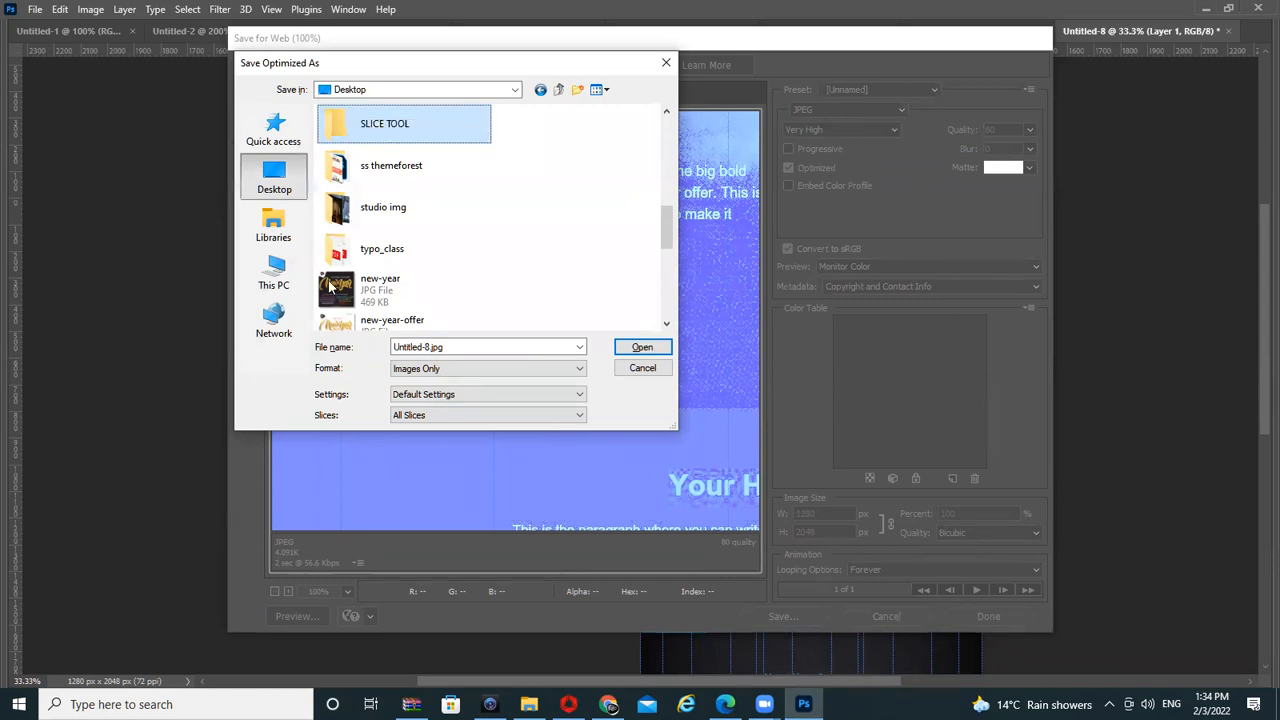
double_click(404, 130)
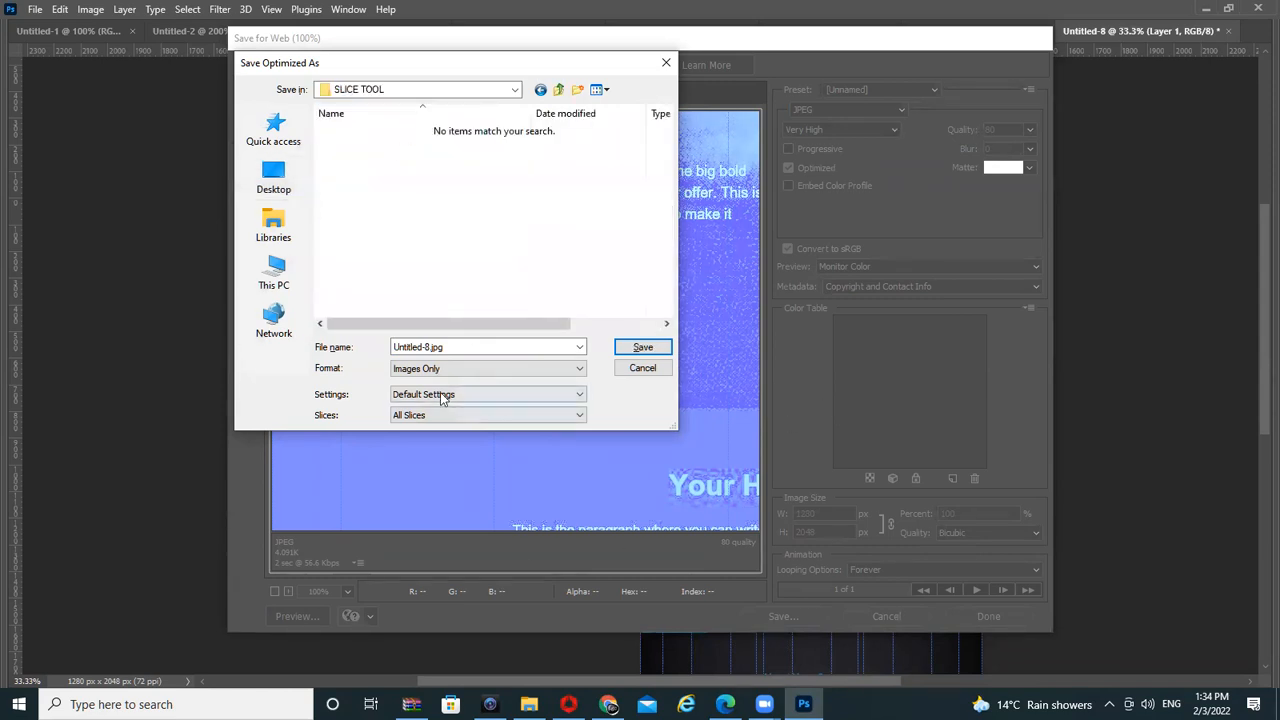
Save all slices as HTML and Images in the SLICE TOOL folder, and show the desktop
click(502, 368)
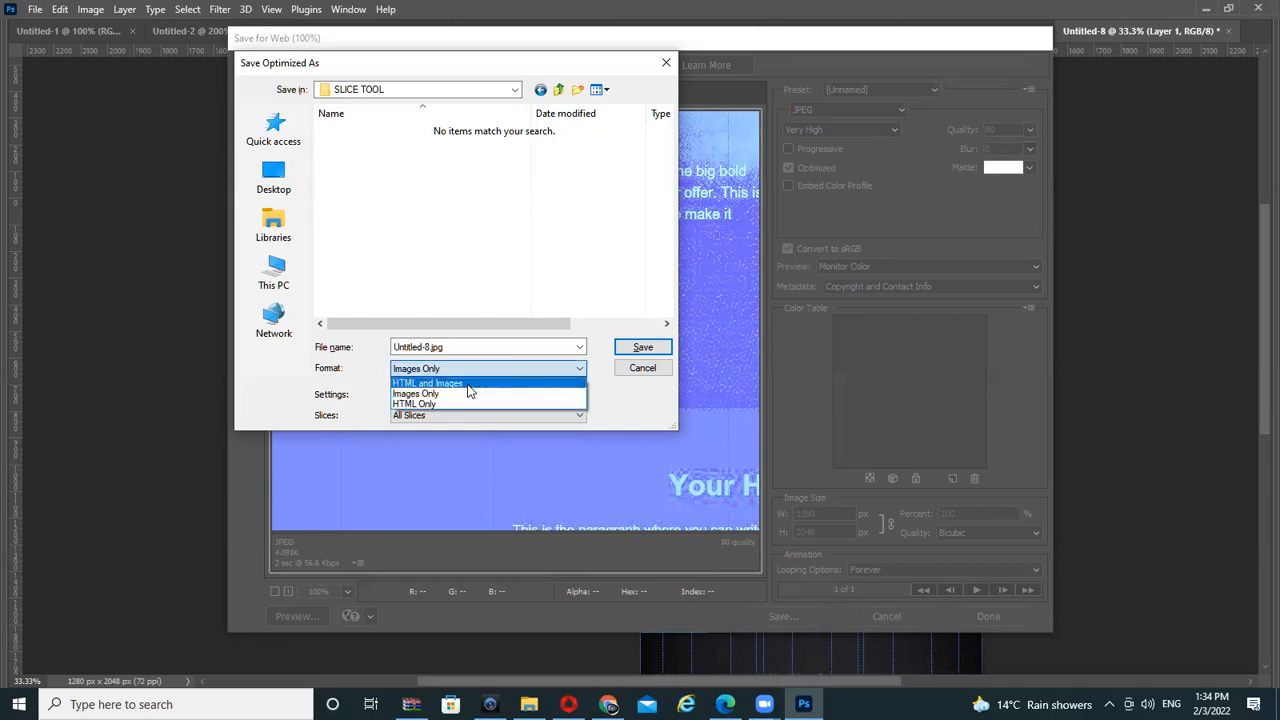
click(468, 386)
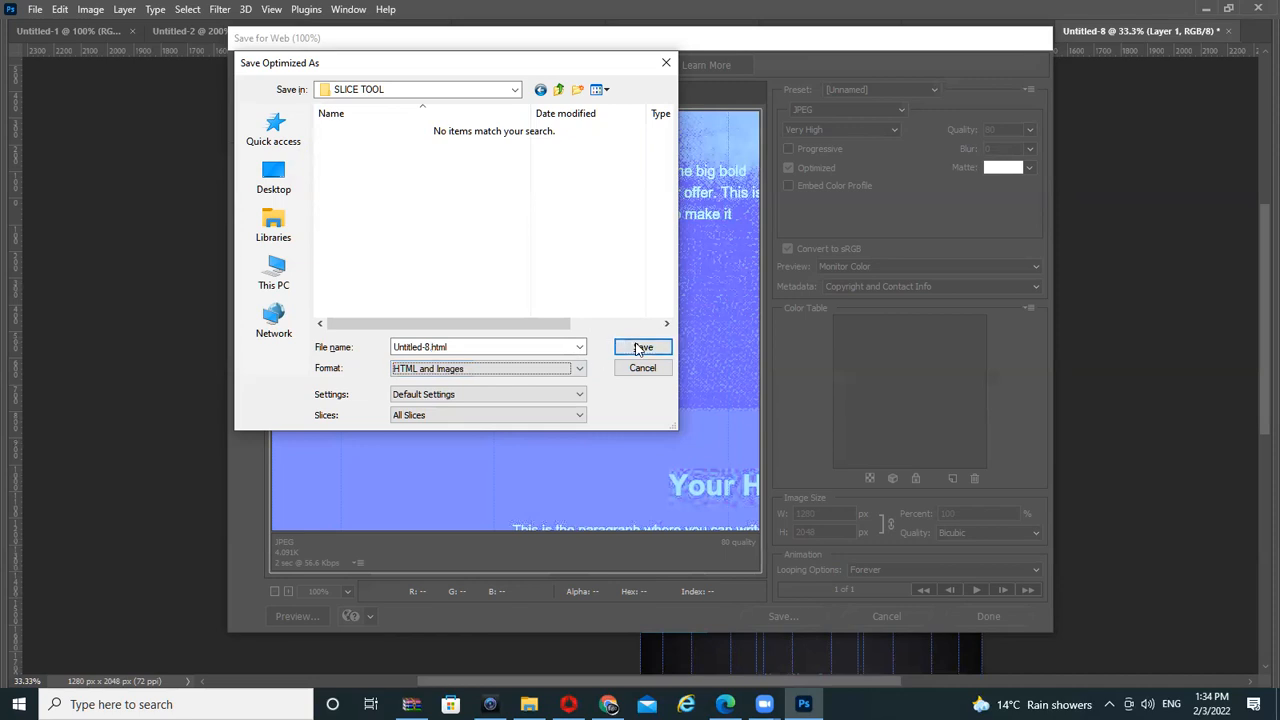
click(656, 367)
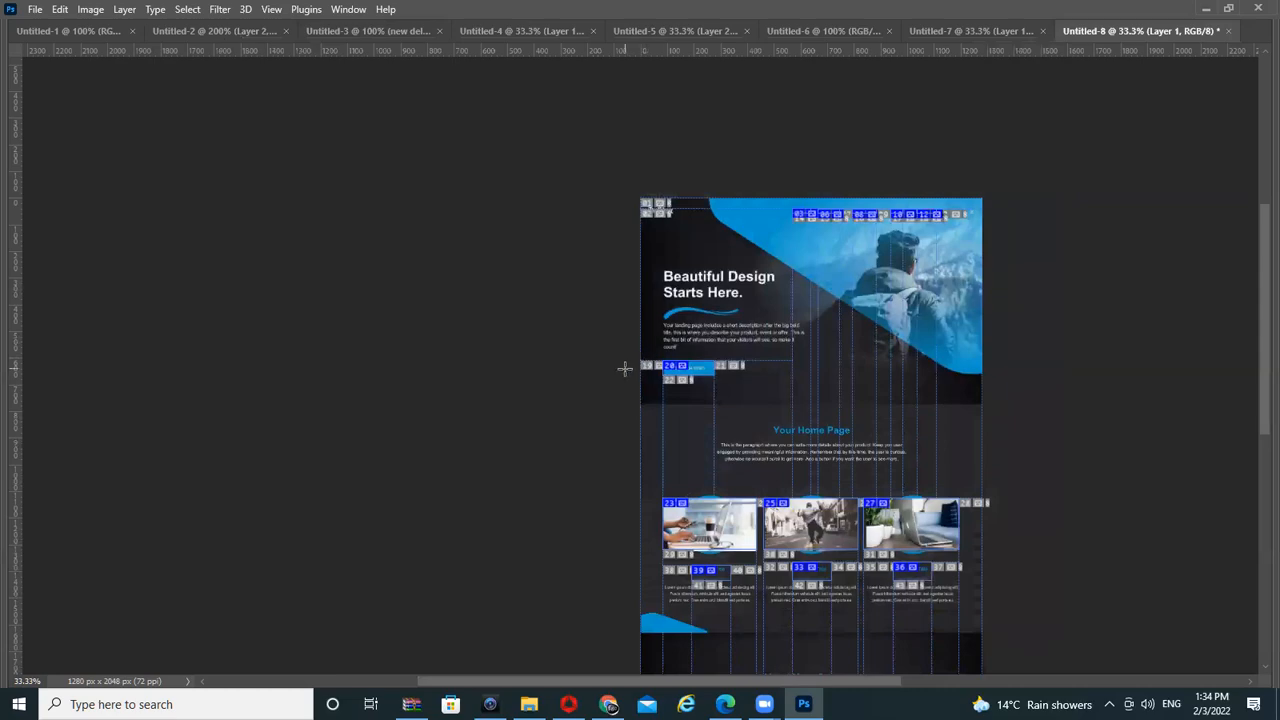
key(super+d)
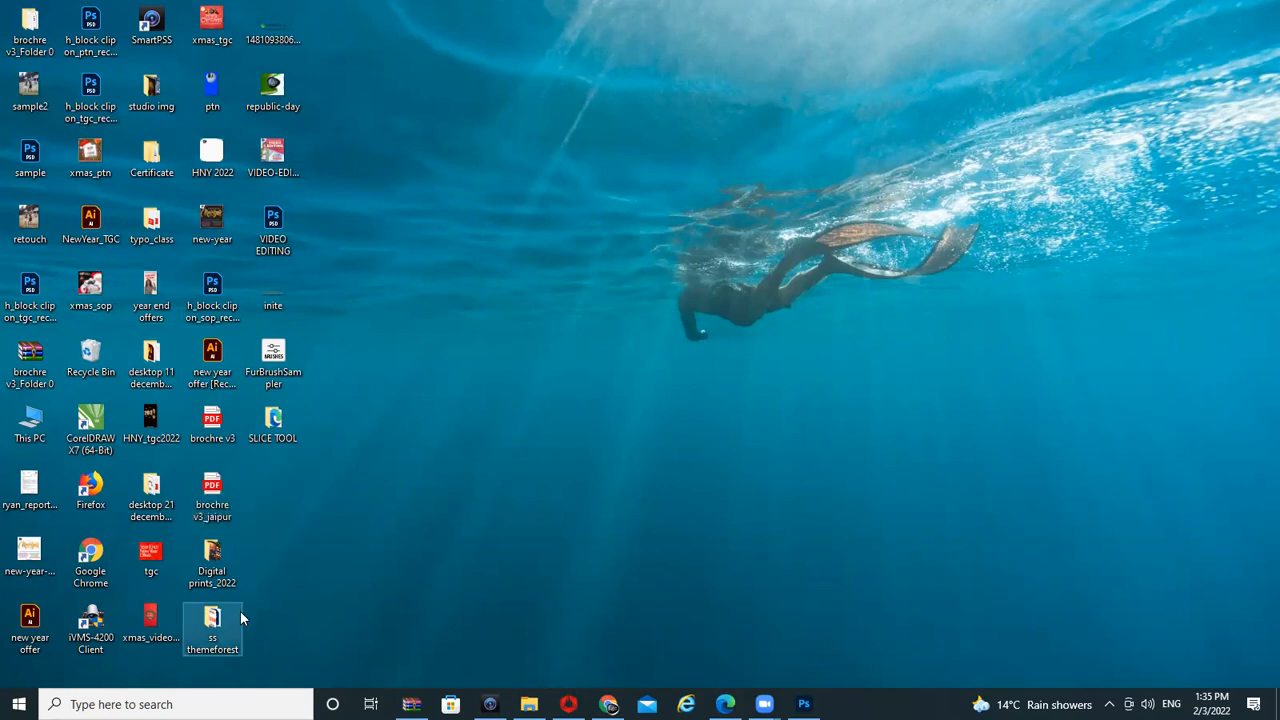
Open the images folder inside SLICE TOOL, look through the exported slice images, and return to Photoshop
double_click(272, 425)
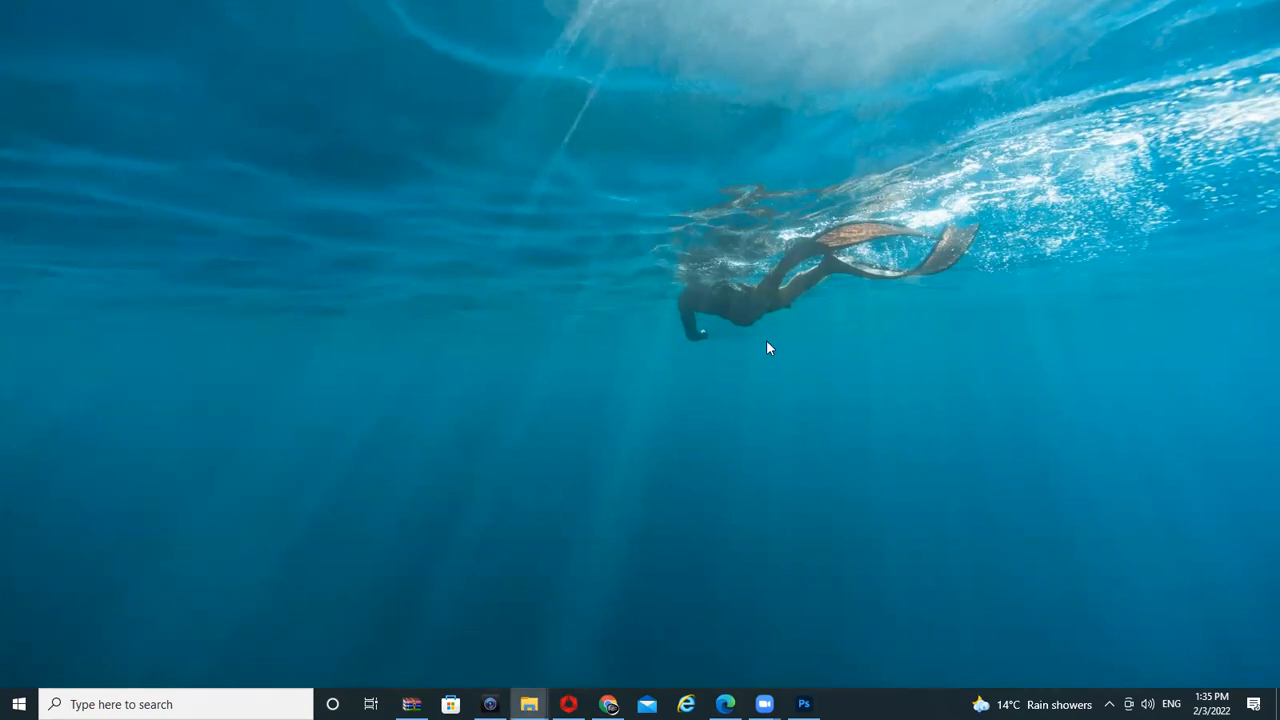
double_click(795, 134)
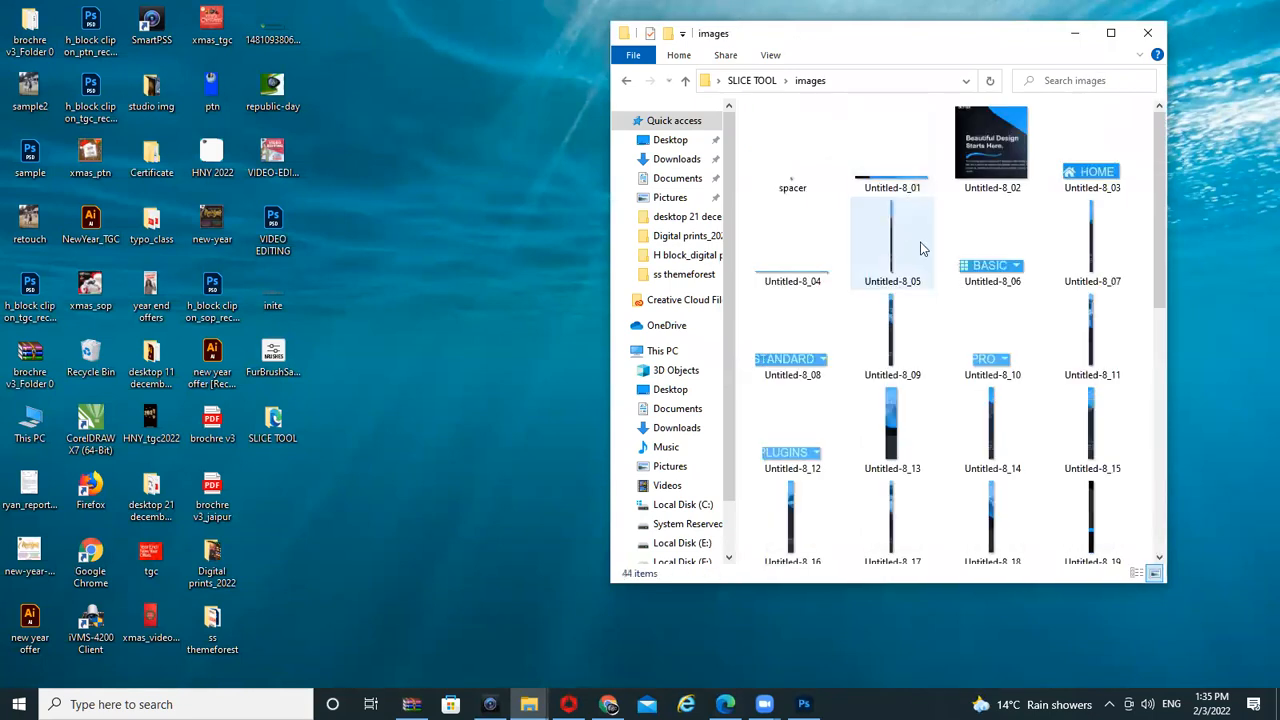
drag(1155, 180, 1190, 207)
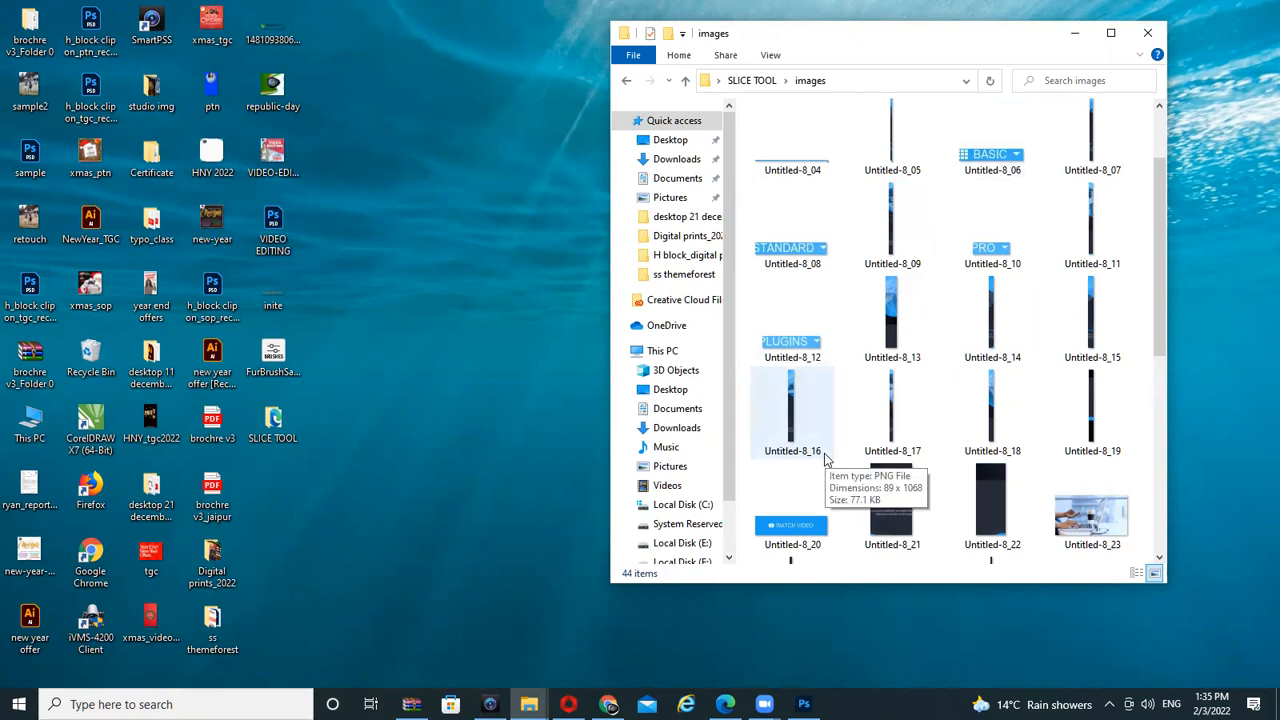
scroll(1000, 420, down, 3)
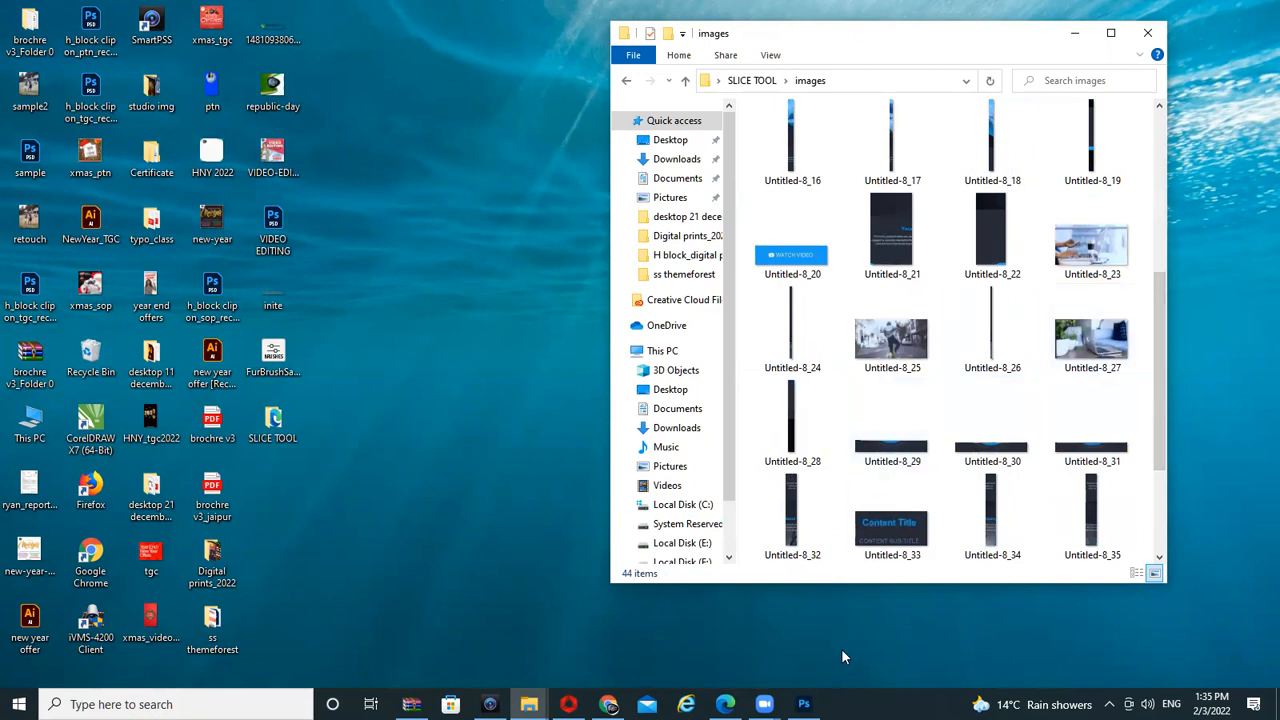
key(alt+Tab)
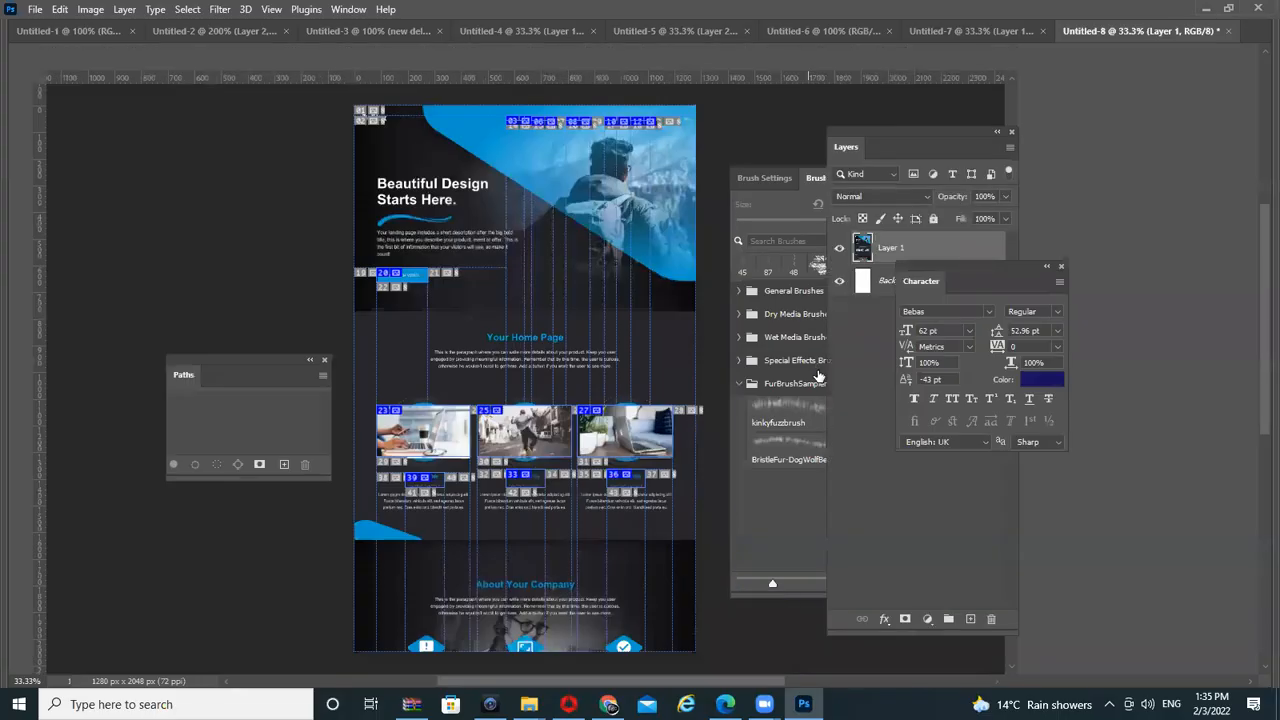
Zoom in on the WATCH VIDEO button and open its slice options with the Slice Select Tool
ctrl+click(424, 283)
ctrl+click(424, 283)
ctrl+click(424, 283)
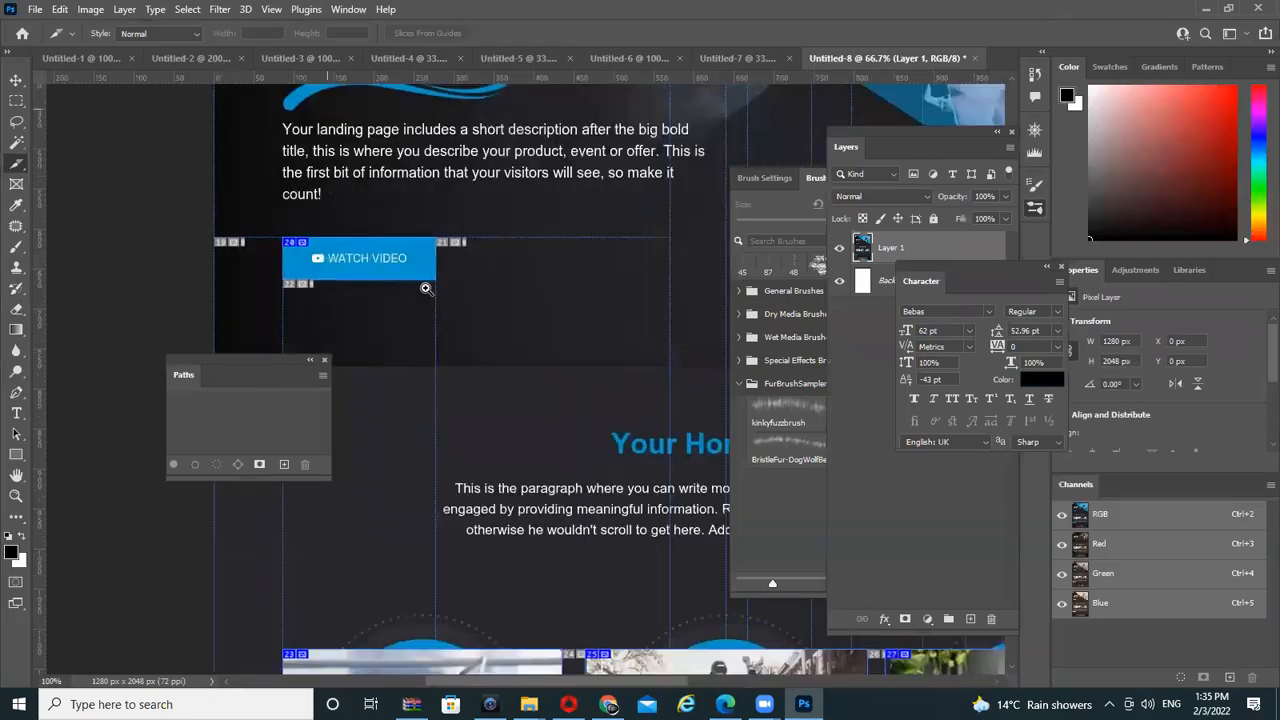
ctrl+click(427, 275)
drag(462, 303, 566, 341)
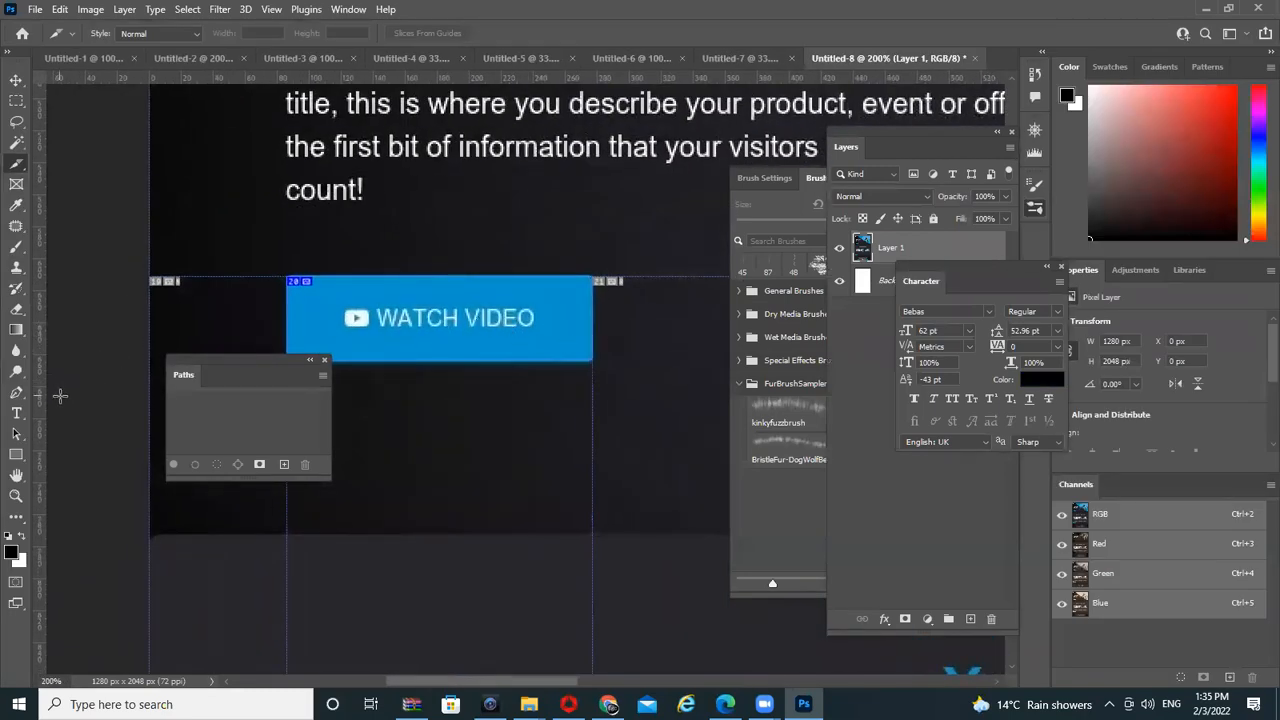
right_click(14, 167)
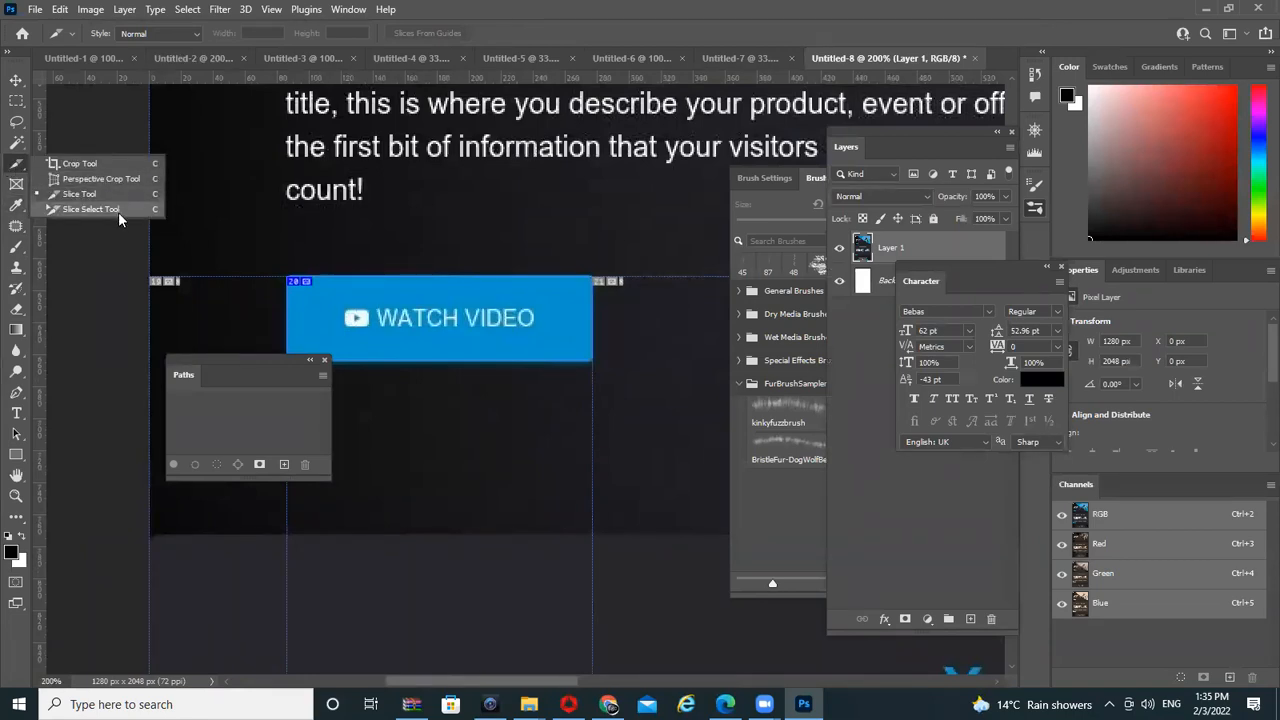
click(118, 209)
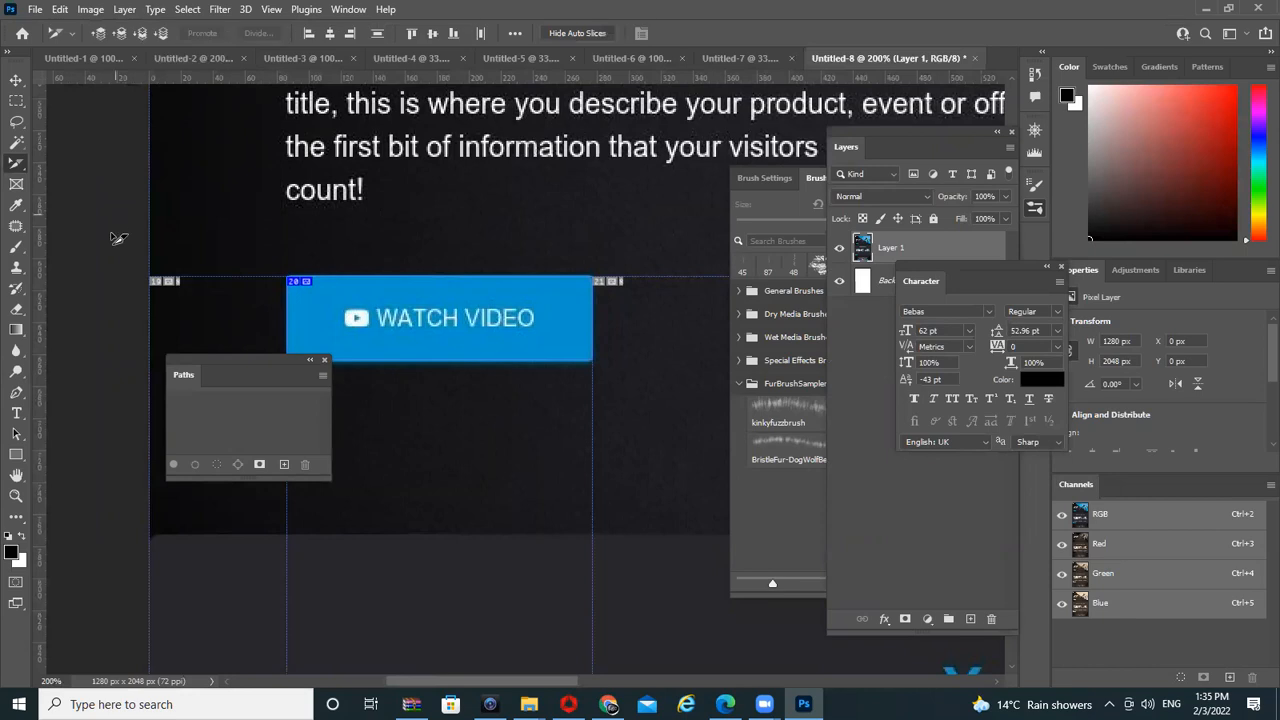
double_click(430, 298)
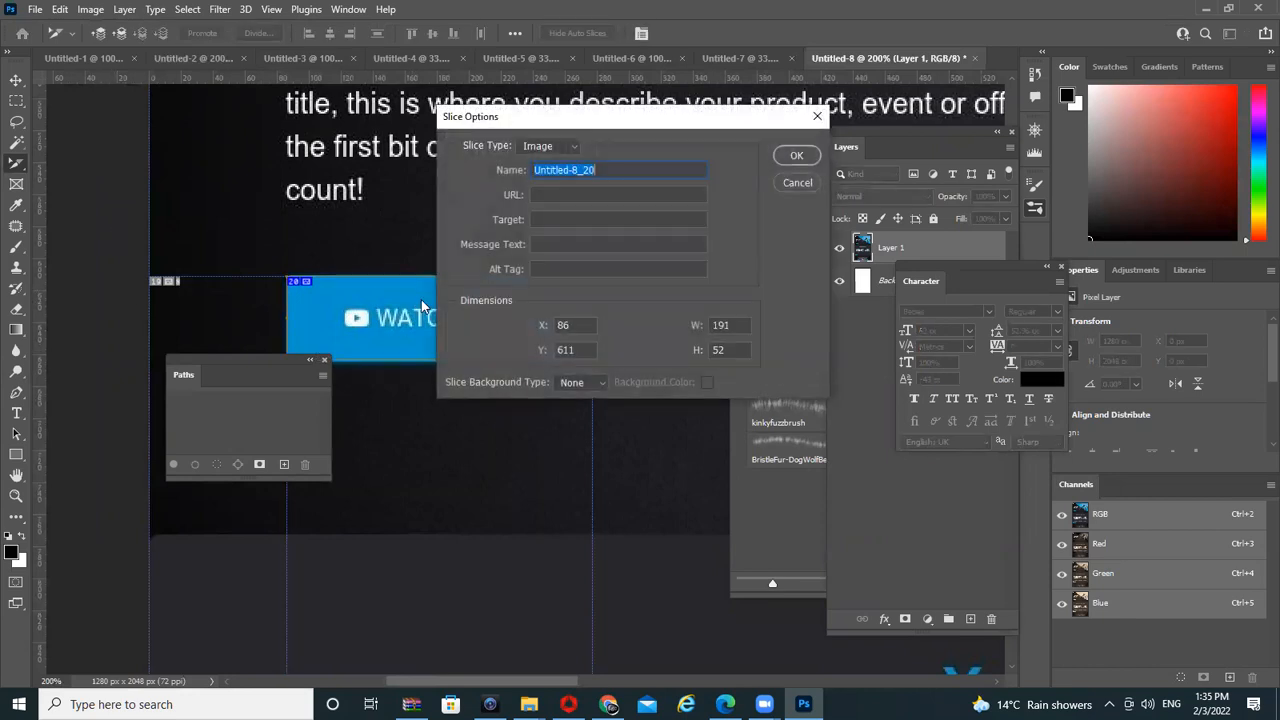
click(806, 183)
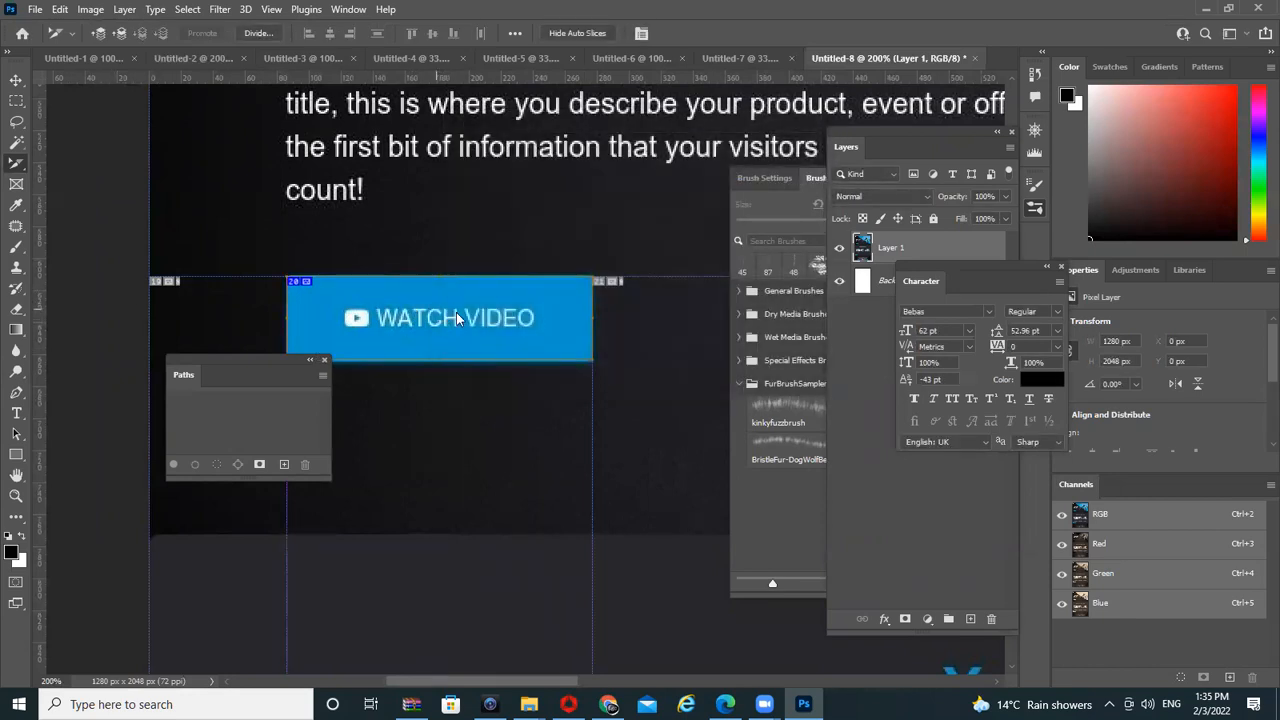
double_click(450, 326)
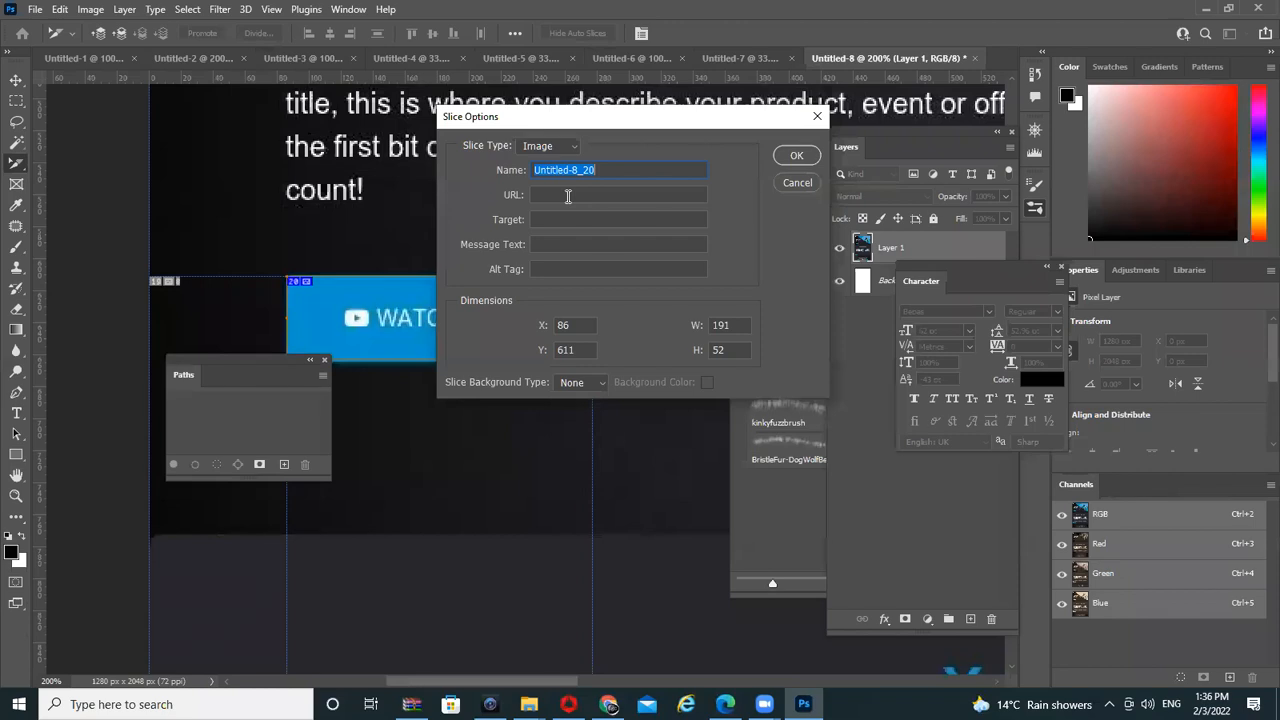
Switch to Chrome, open YouTube in a new tab, and search for "bike stunt"
click(622, 695)
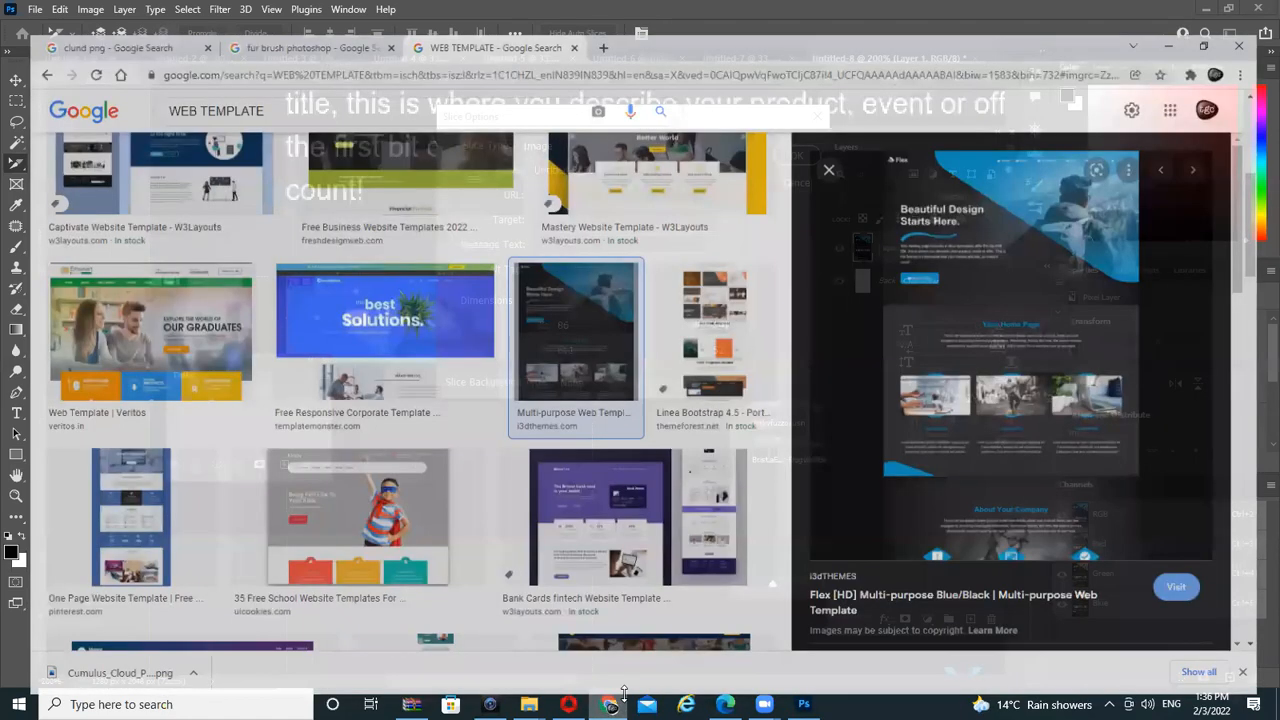
click(604, 13)
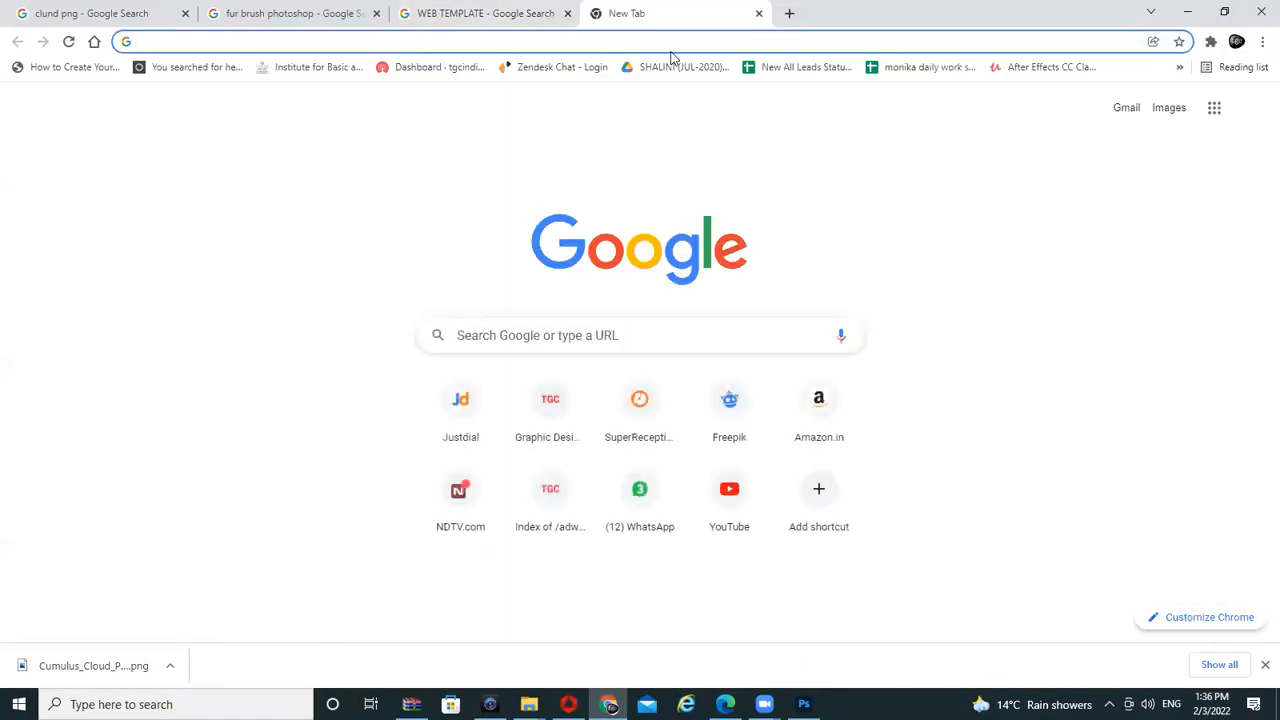
text(YOUTUBE)
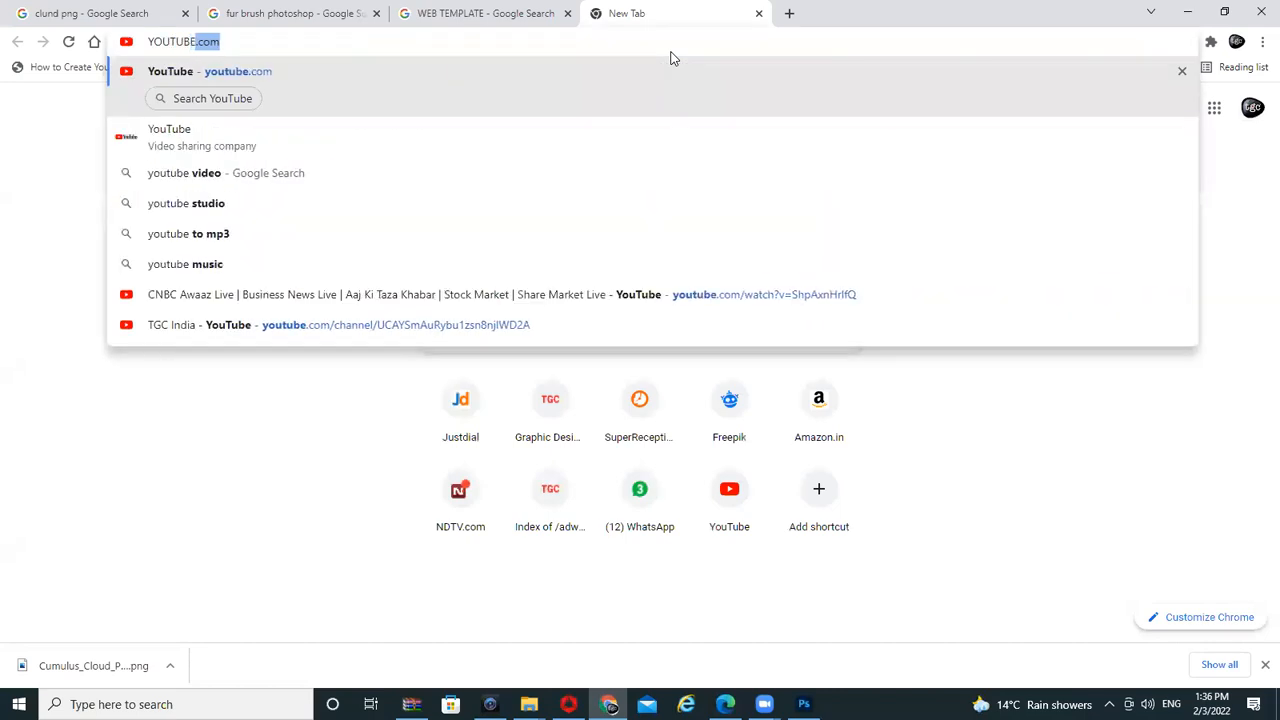
key(Return)
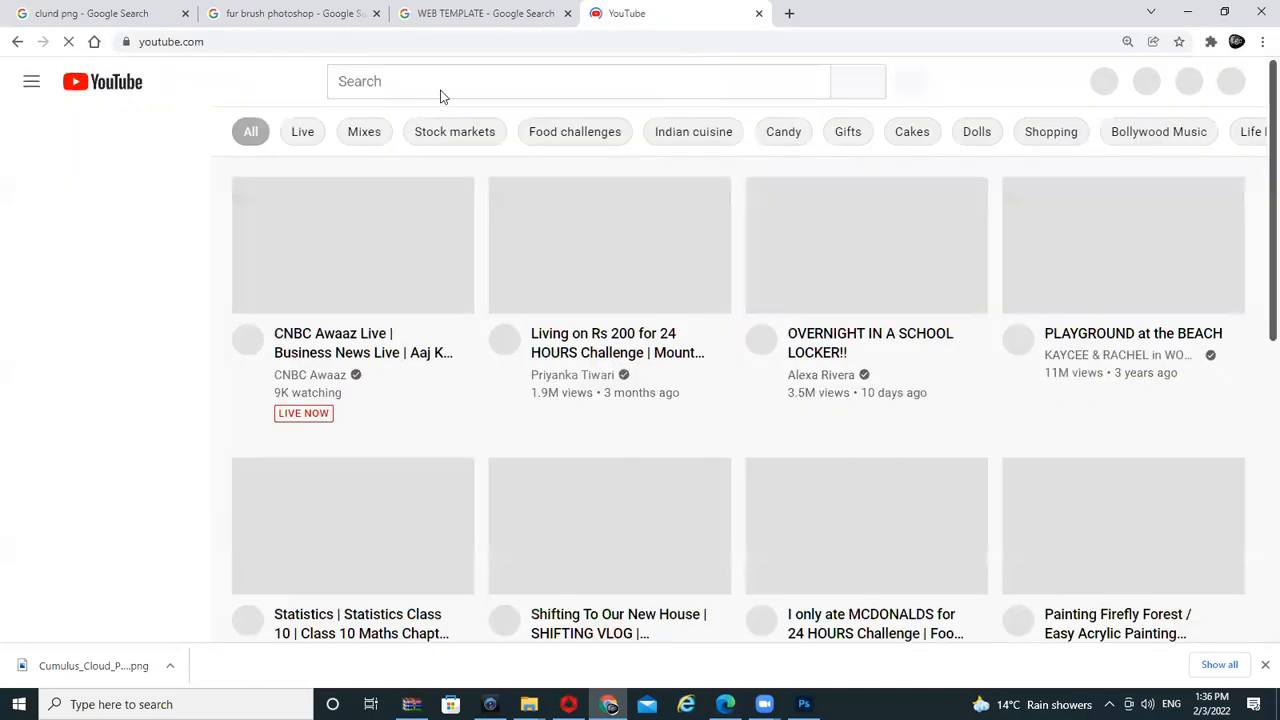
click(449, 83)
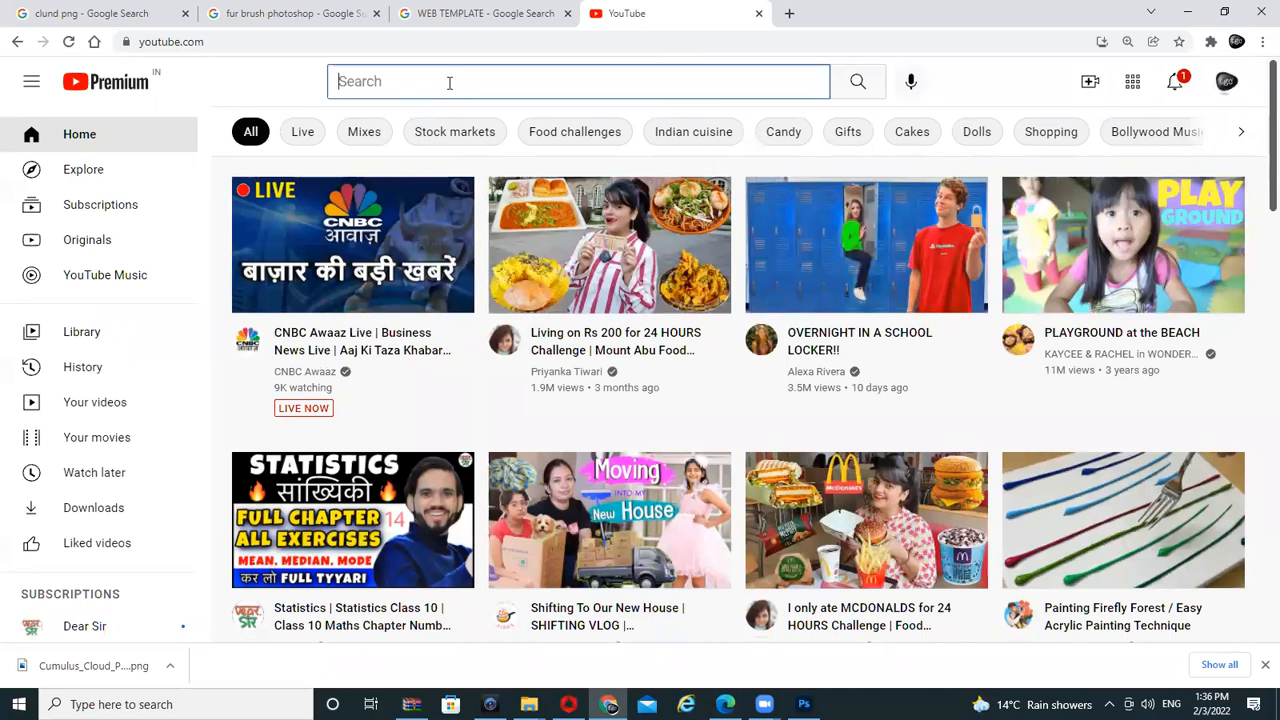
text(BIKE)
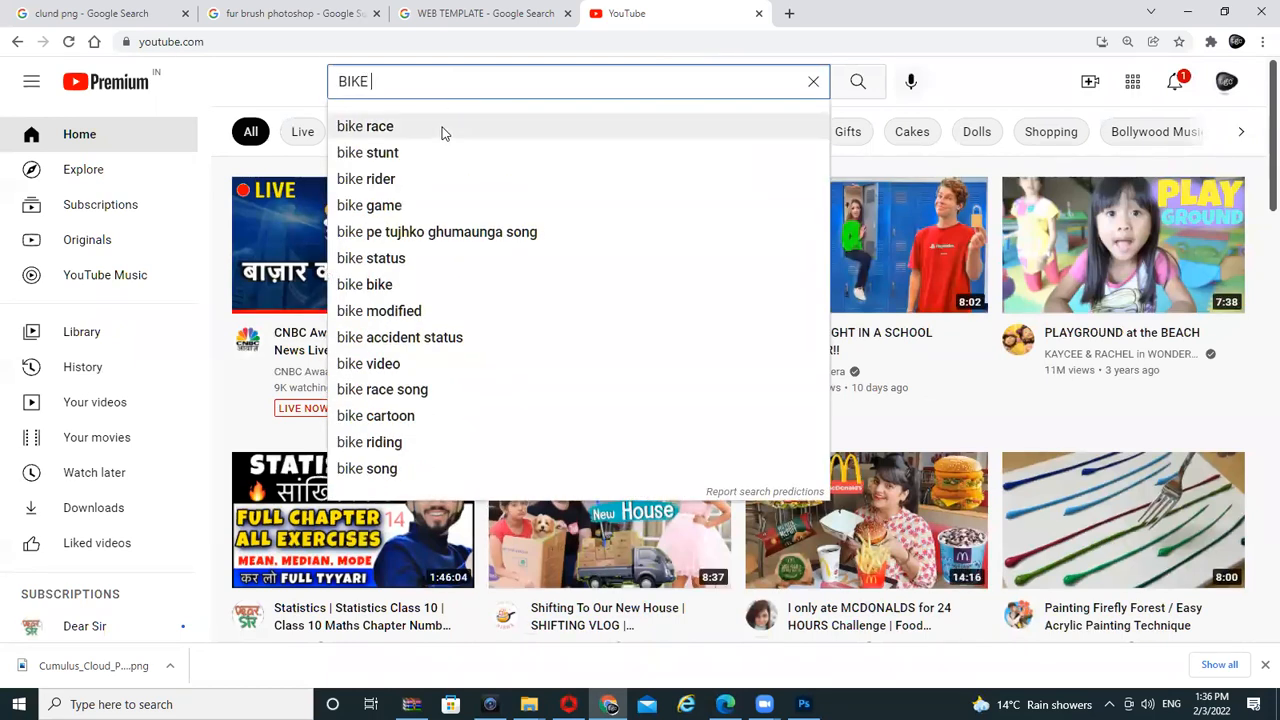
click(380, 153)
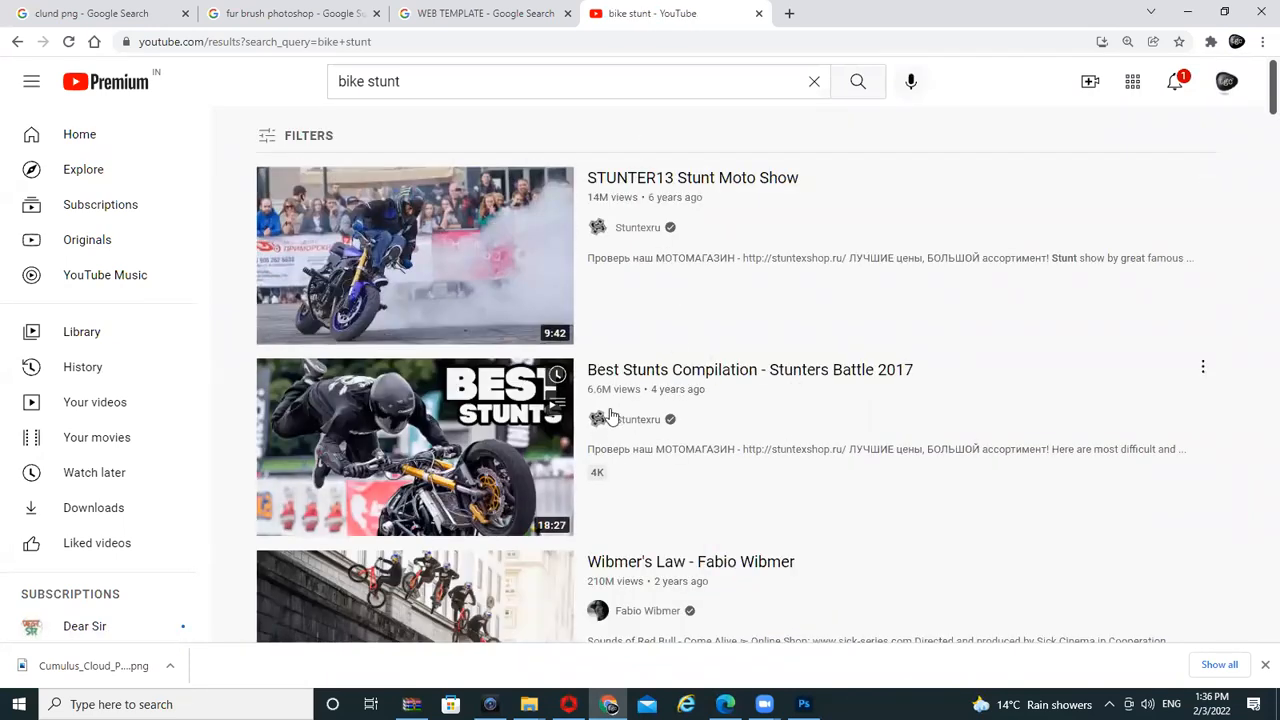
Open the video "Best Stunts Compilation - Stunters Battle 2017", copy its web address, and close the YouTube tab
click(678, 383)
click(337, 41)
right_click(337, 41)
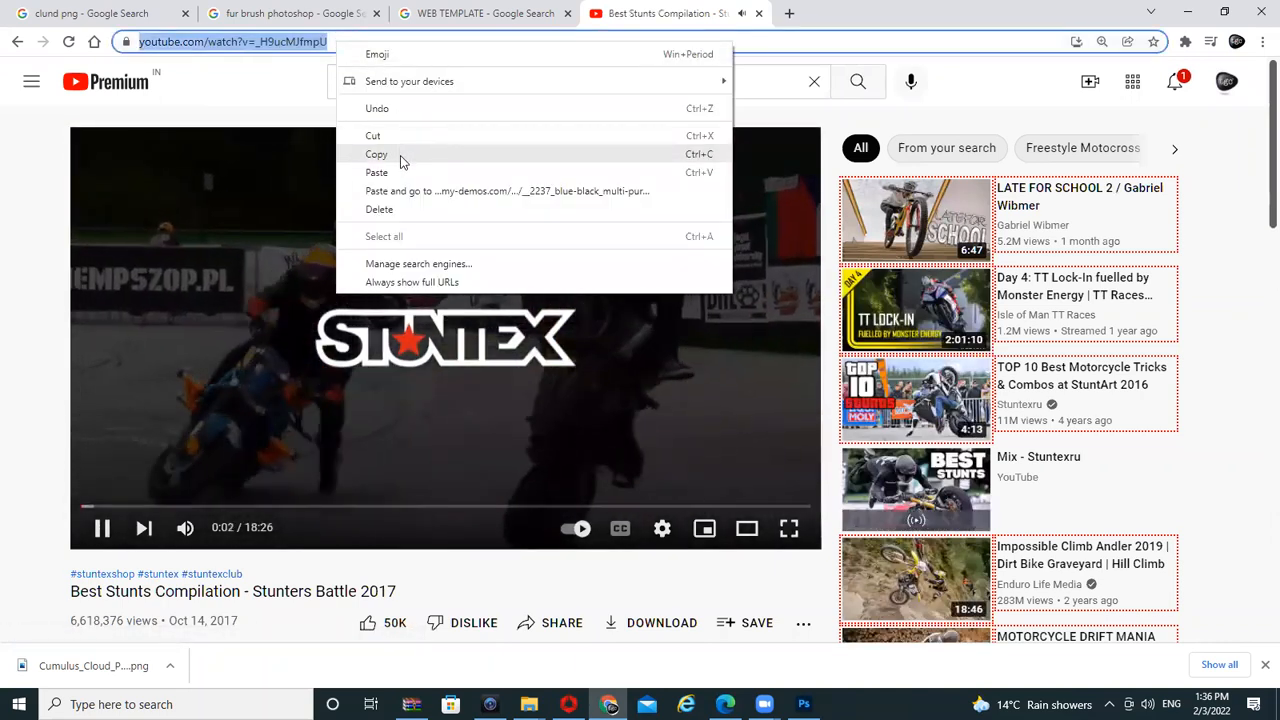
click(400, 155)
click(758, 13)
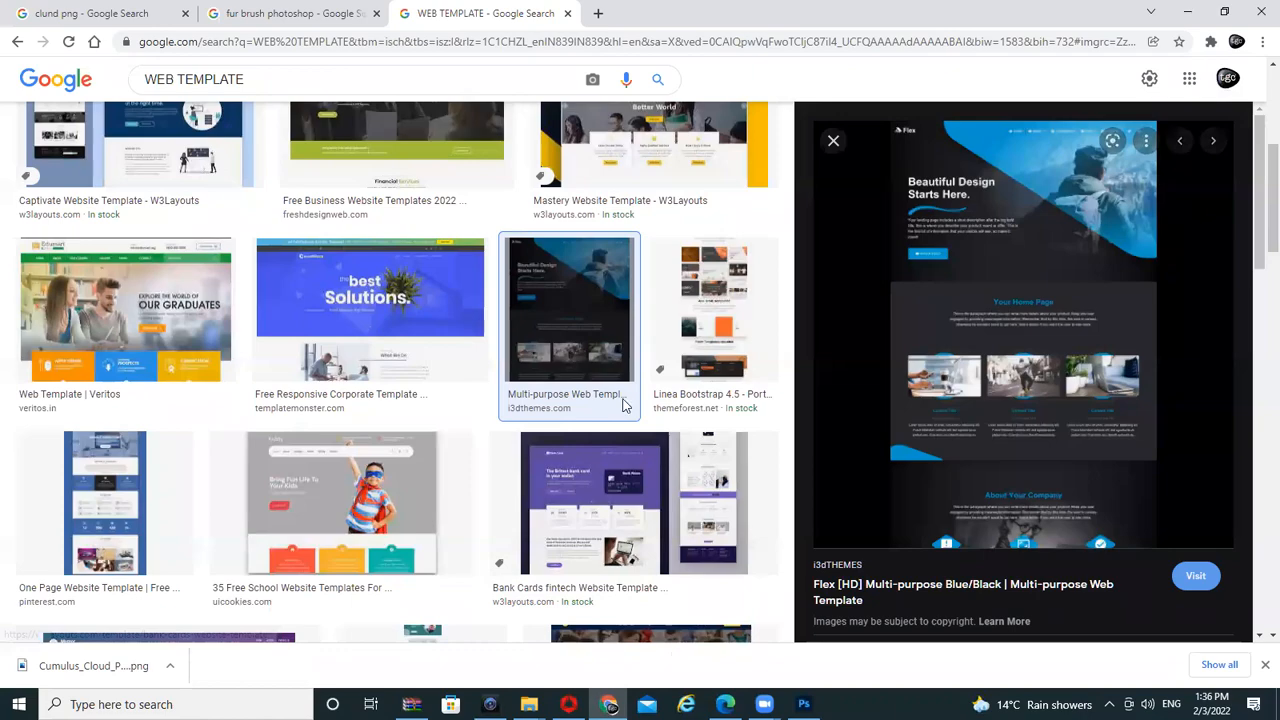
Return to Photoshop, paste the copied video address as the slice's URL, and set the alt tag to "SEE THE BIKE STUNT HERE"
key(alt+Tab)
right_click(550, 190)
click(659, 265)
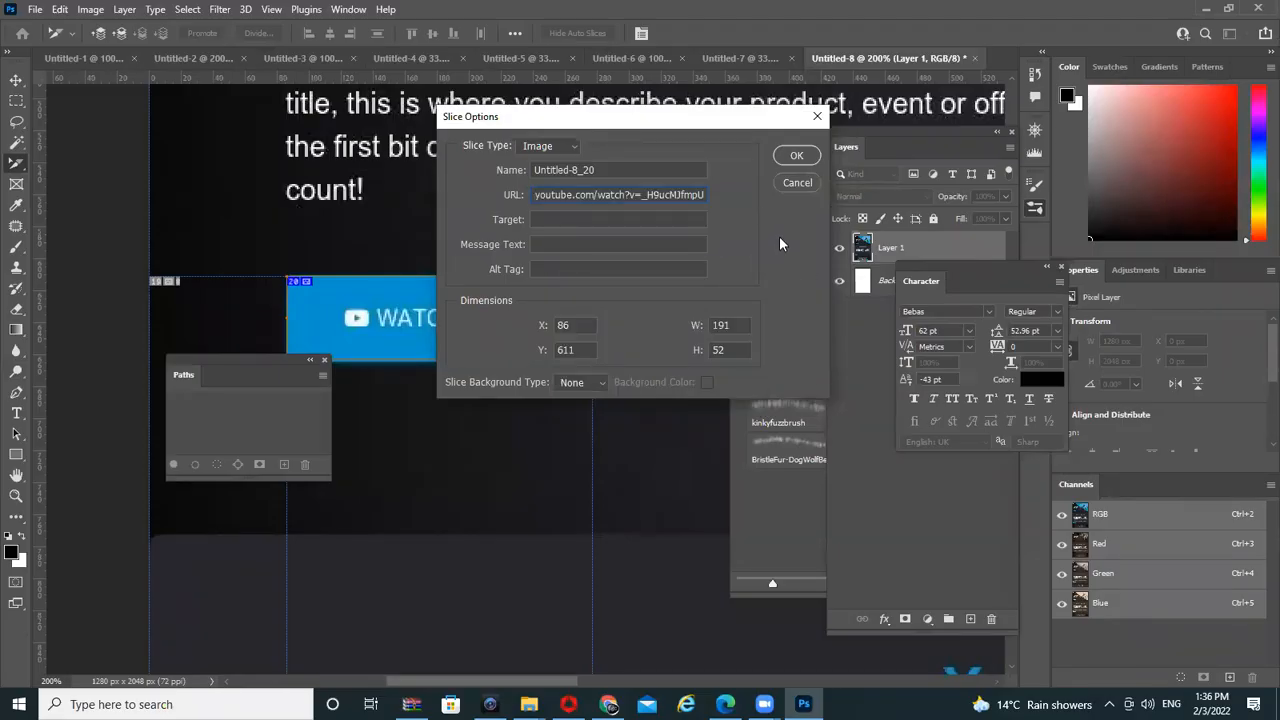
click(565, 269)
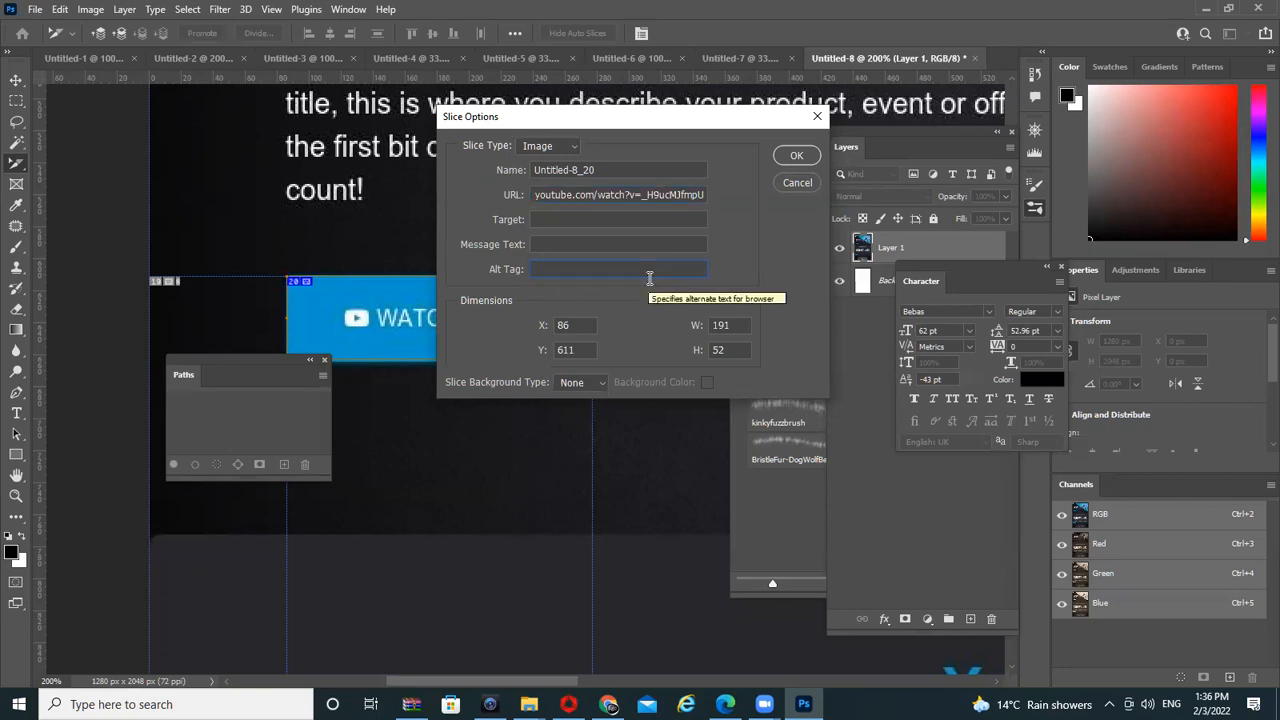
text(SE)
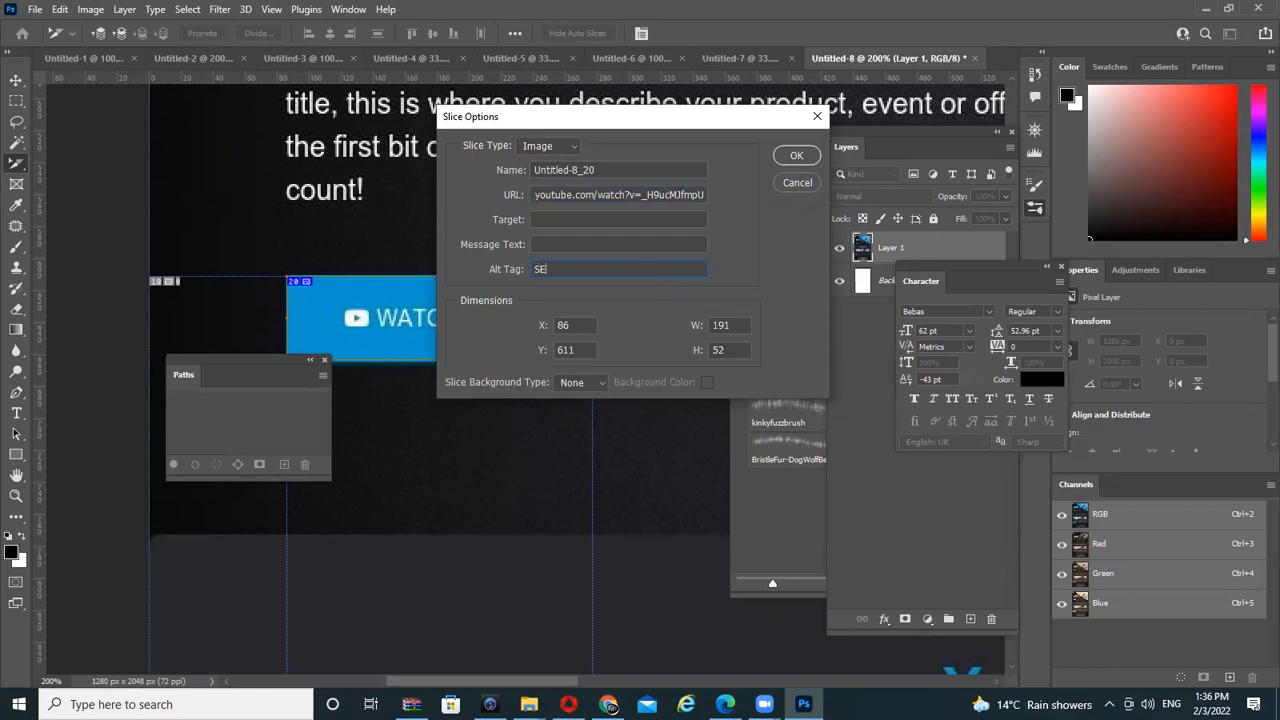
text(E THE BIKE STUNT HERE)
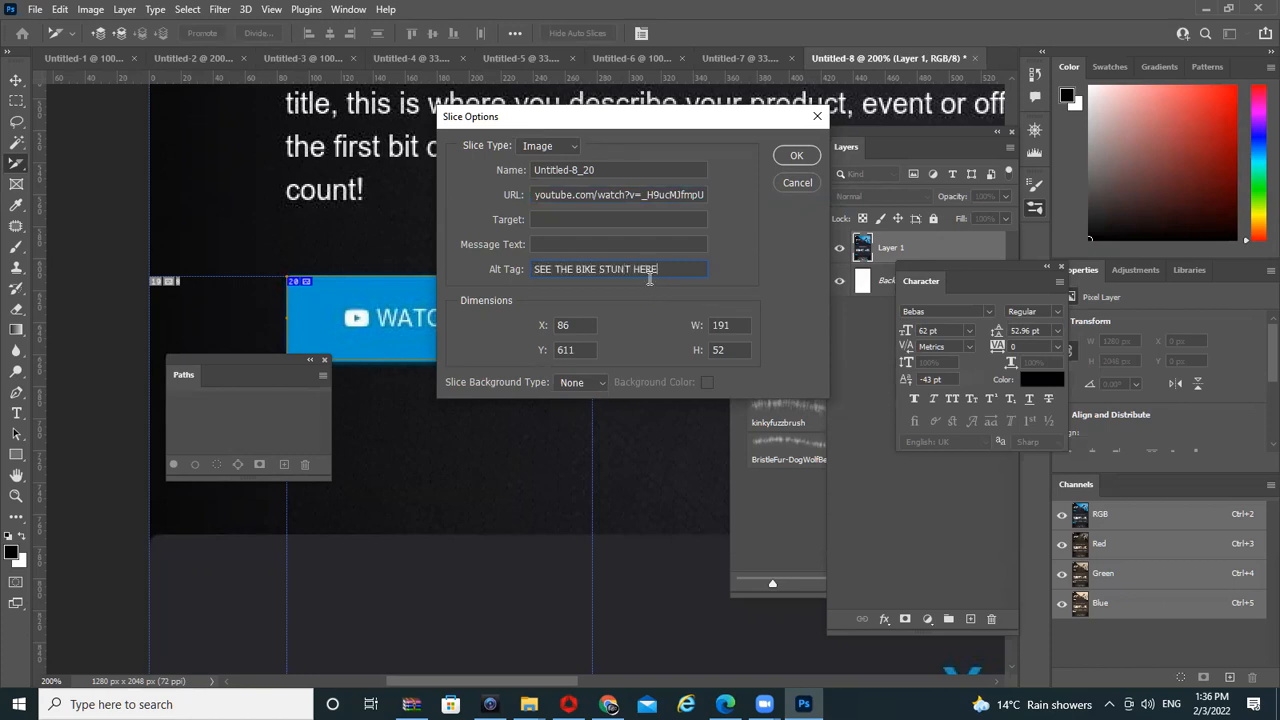
Set the slice's message text to "IF YOU CLICK YOU WILL SEE THE GORRIFIC BIKE STUNT" and apply the slice options
click(595, 240)
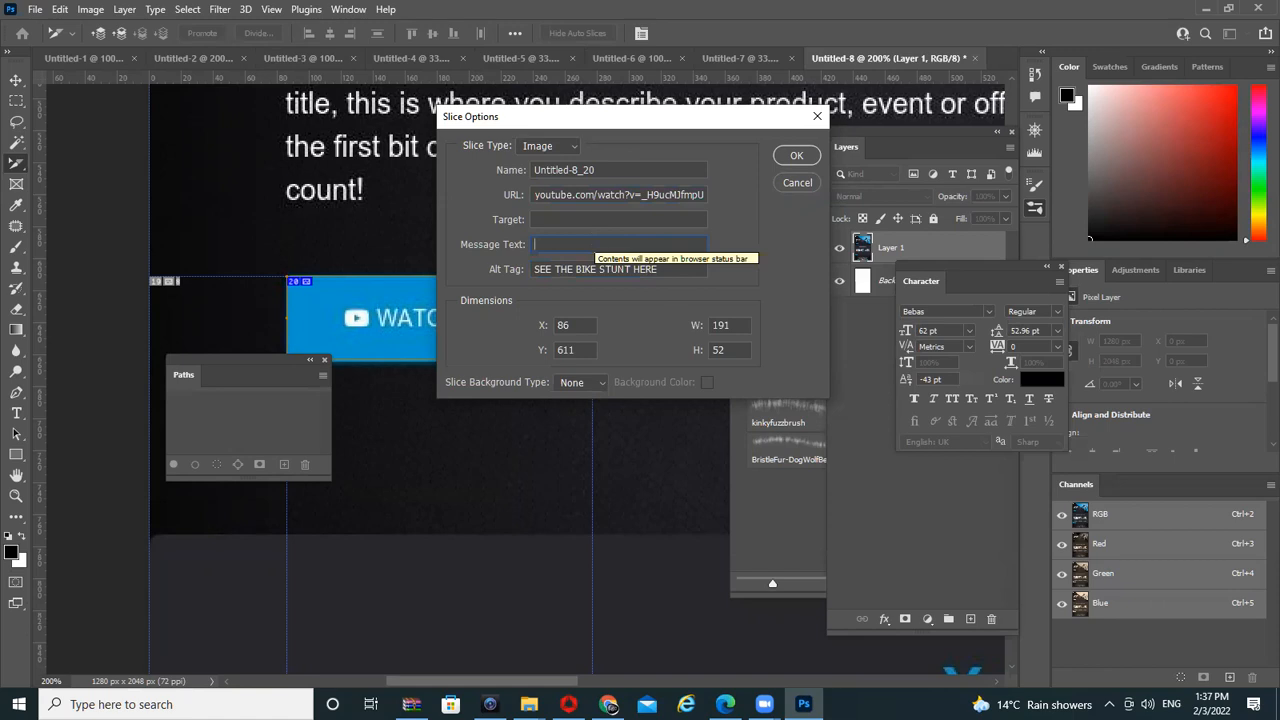
text(HO)
key(BackSpace)
key(BackSpace)
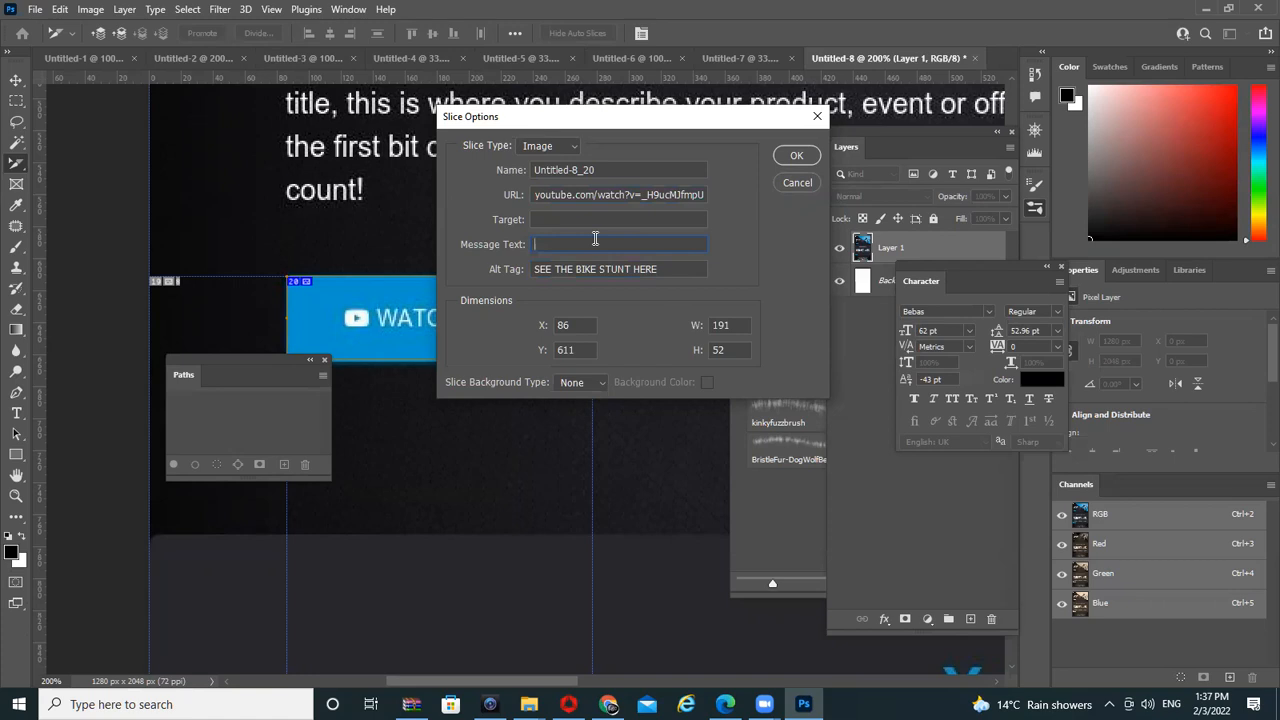
text(IF YOU CLICK YOU WILL SEE THE )
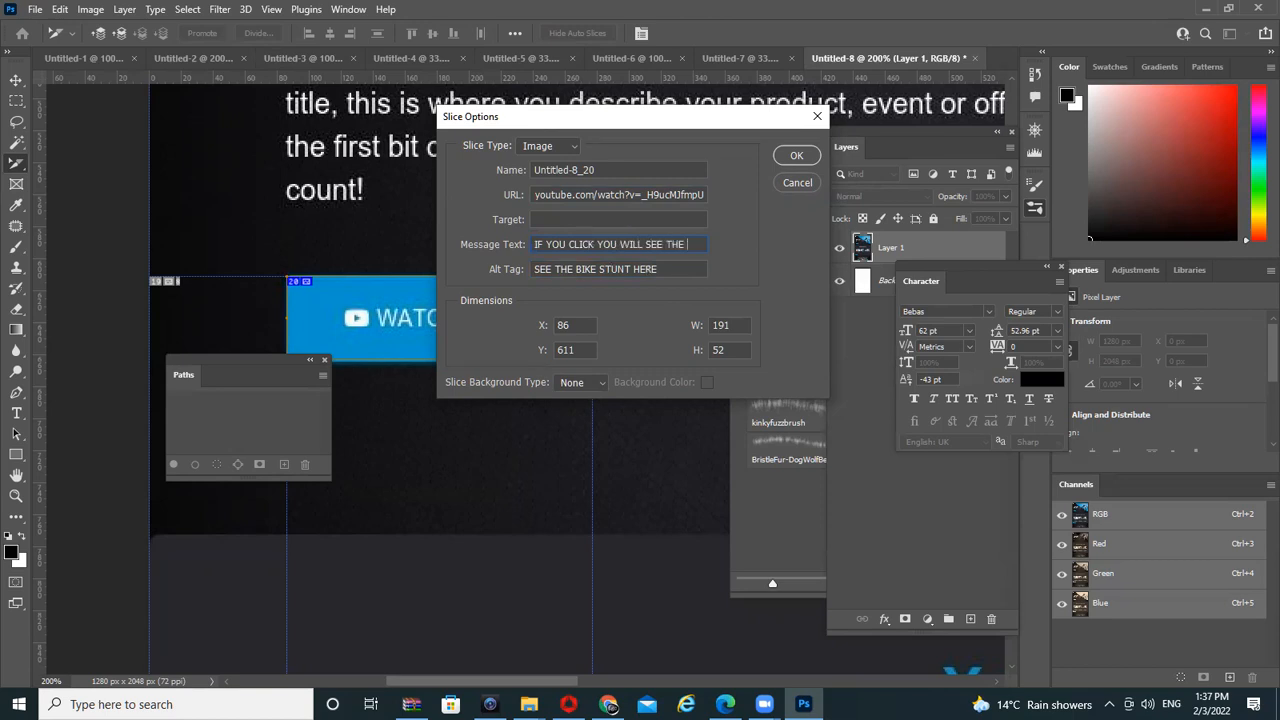
text(GORRIFIC)
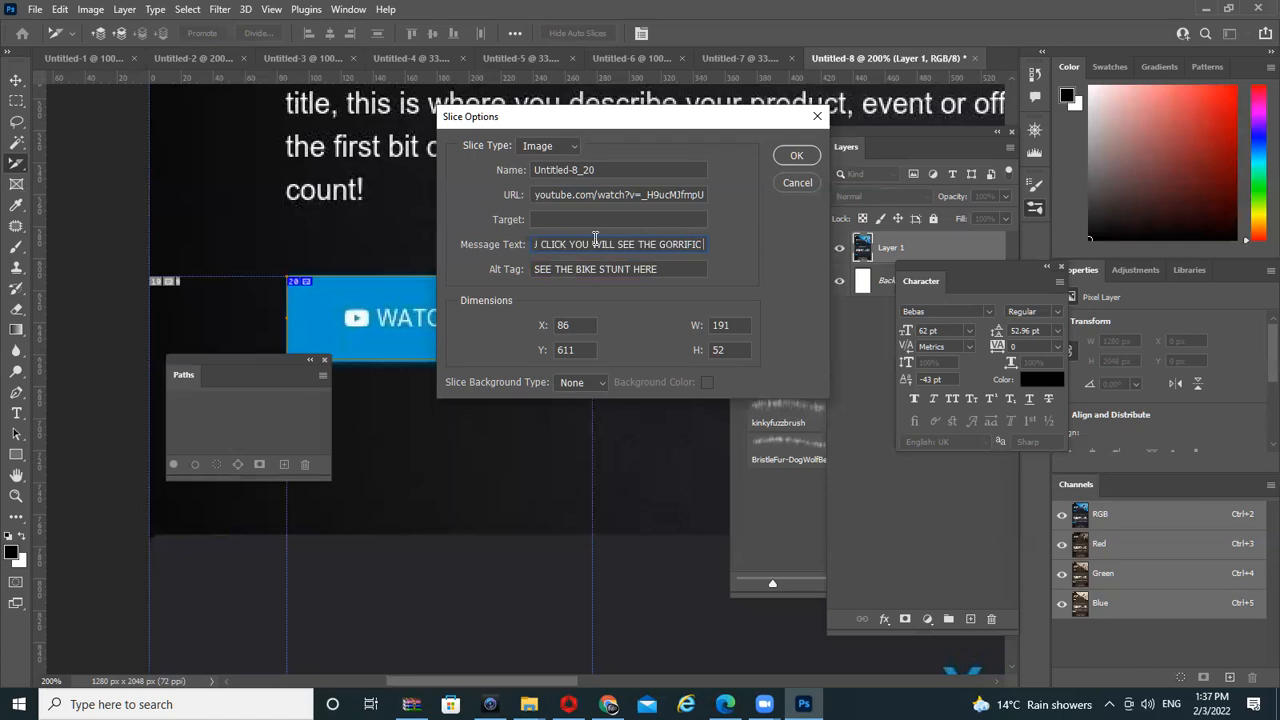
text( BIKE STUNT)
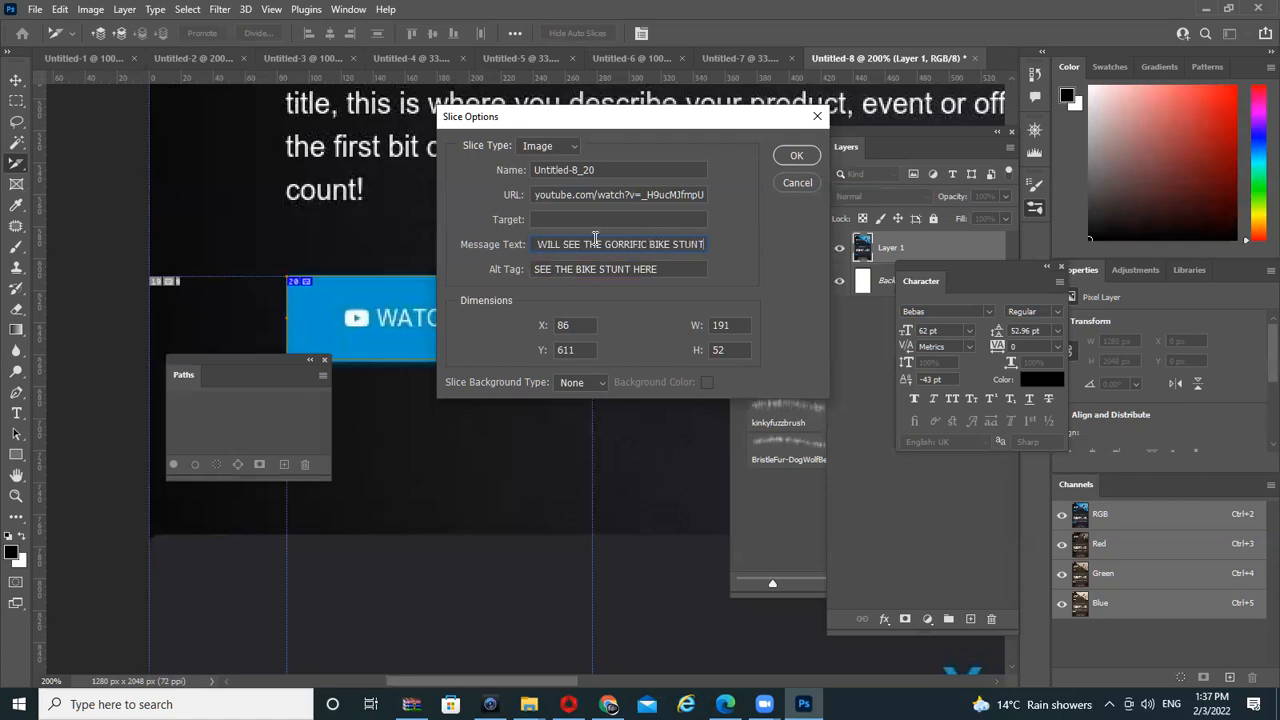
click(803, 158)
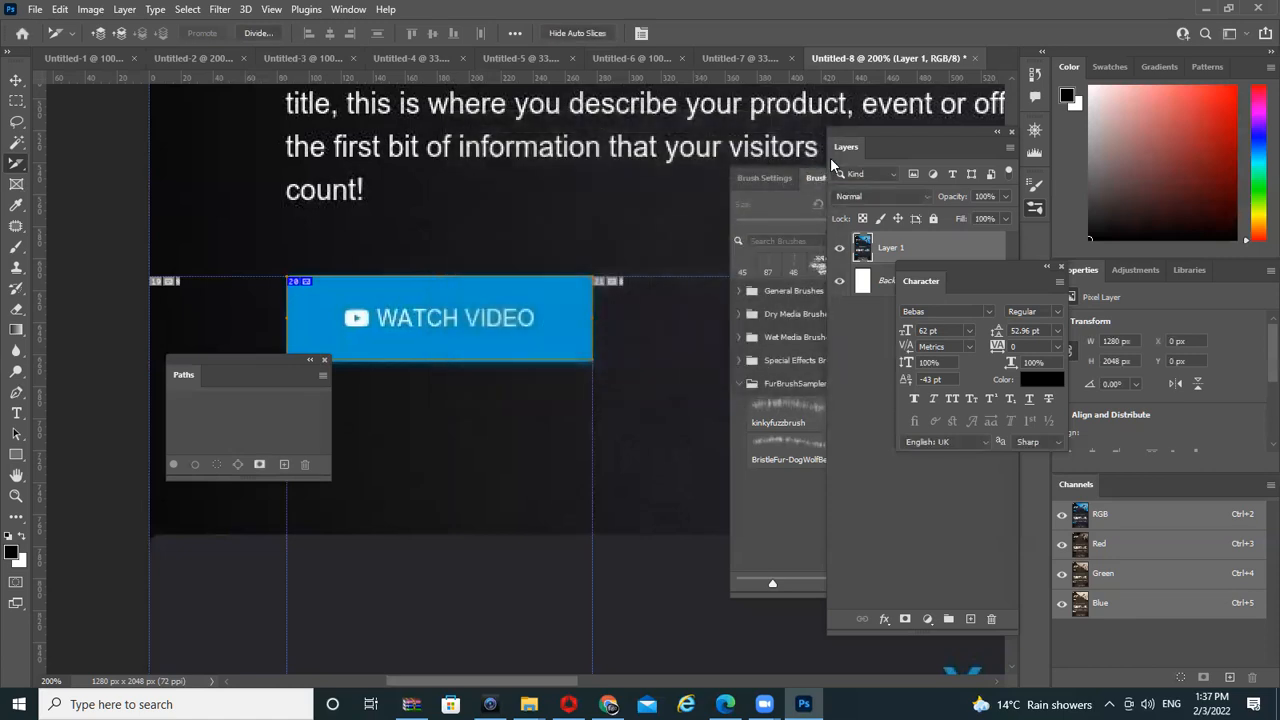
Preview the sliced page in the web browser, test the WATCH VIDEO link, go back to the page, and switch to Chrome
key(ctrl+alt+shift+s)
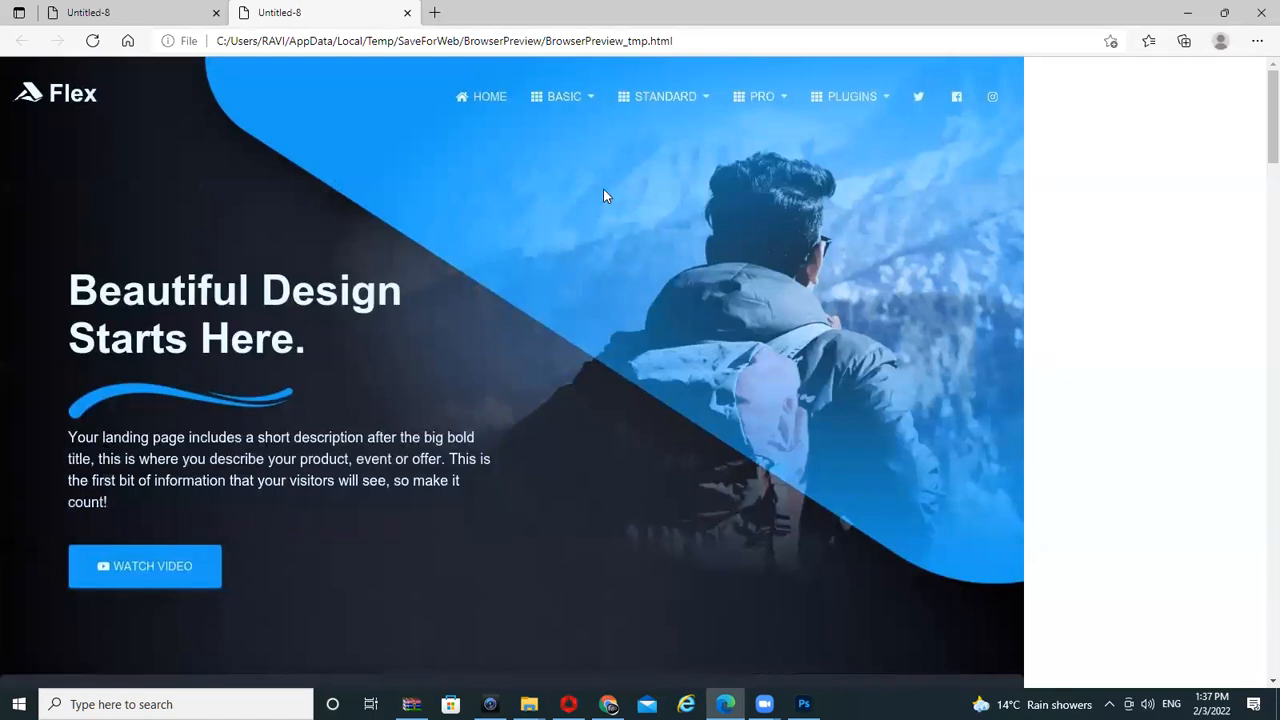
click(151, 575)
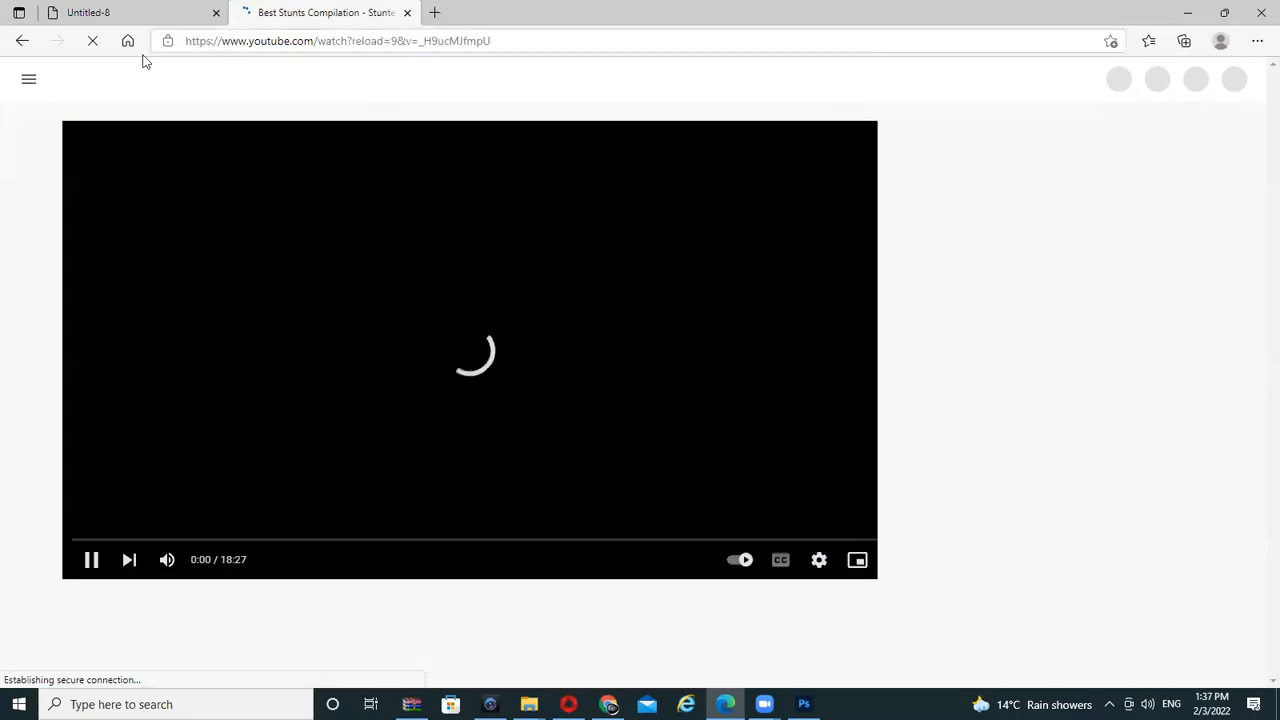
click(22, 40)
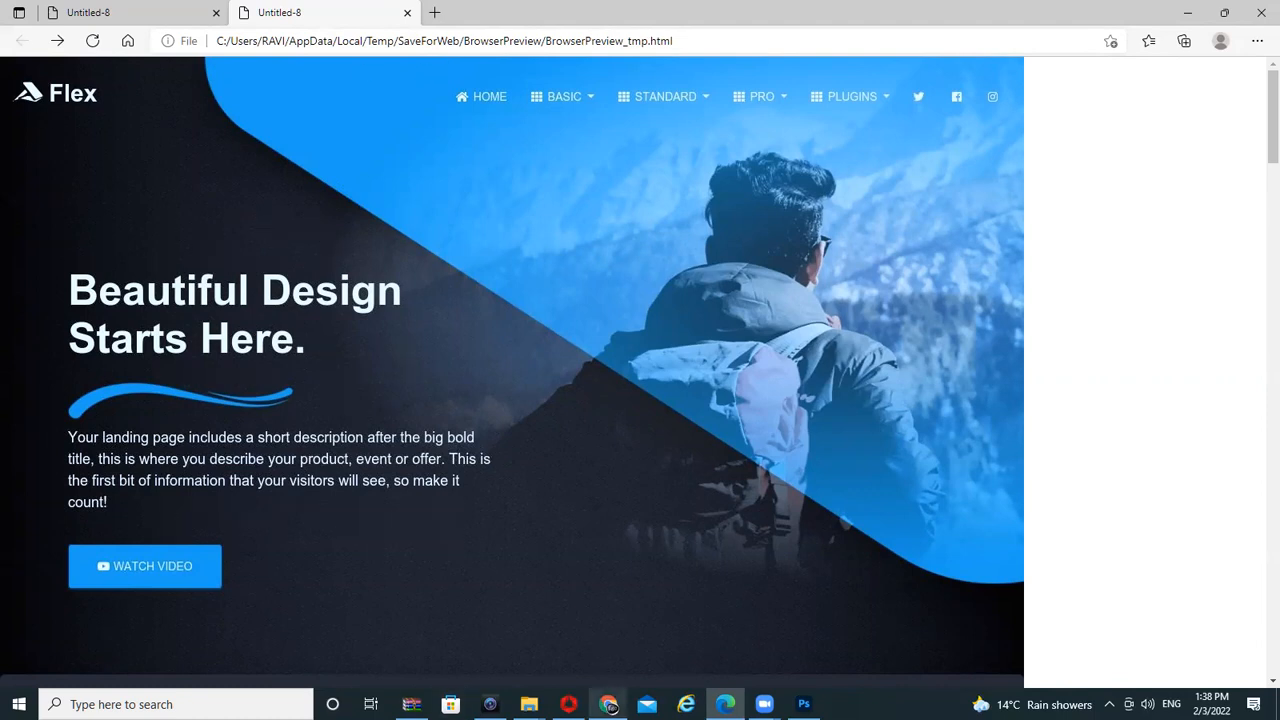
click(608, 704)
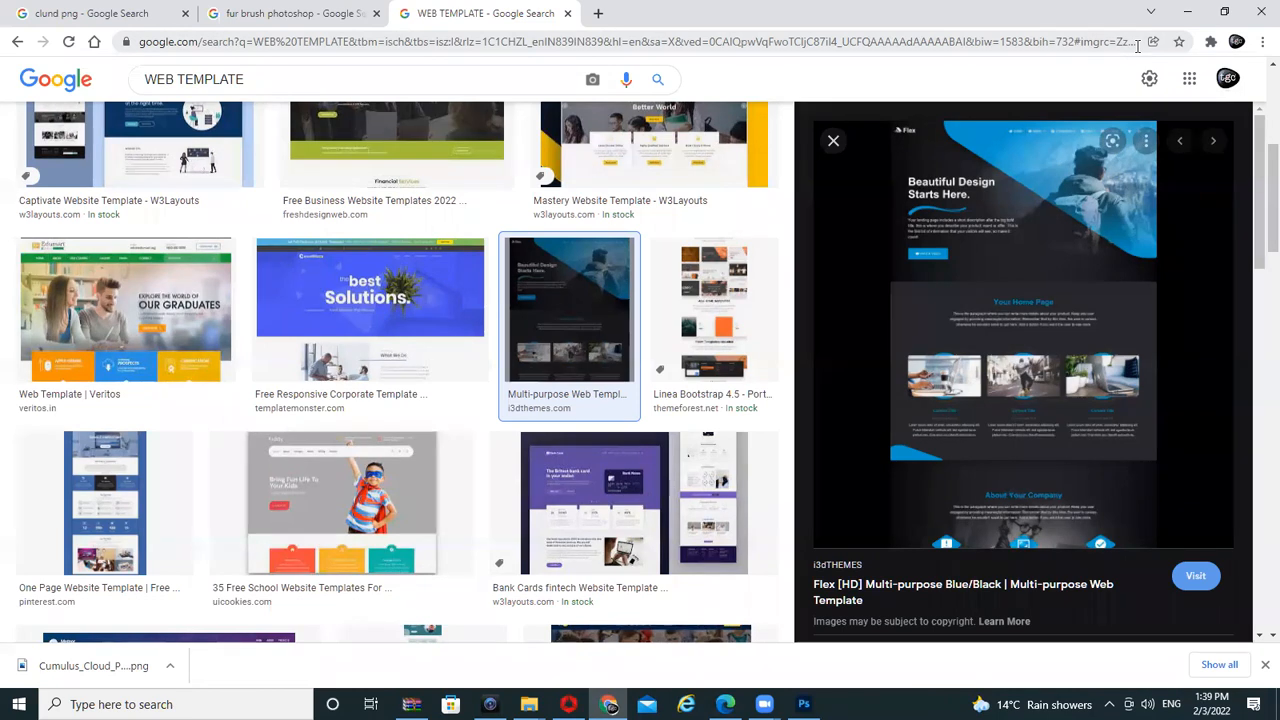
click(764, 704)
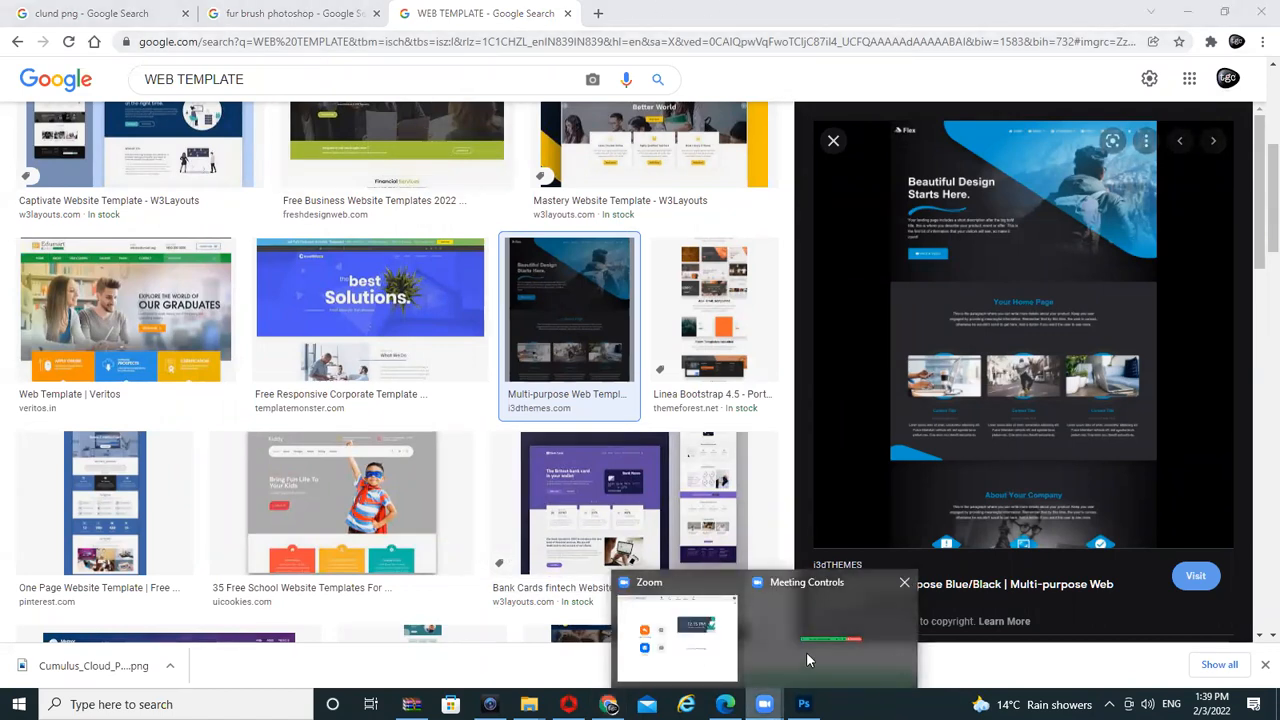
click(806, 600)
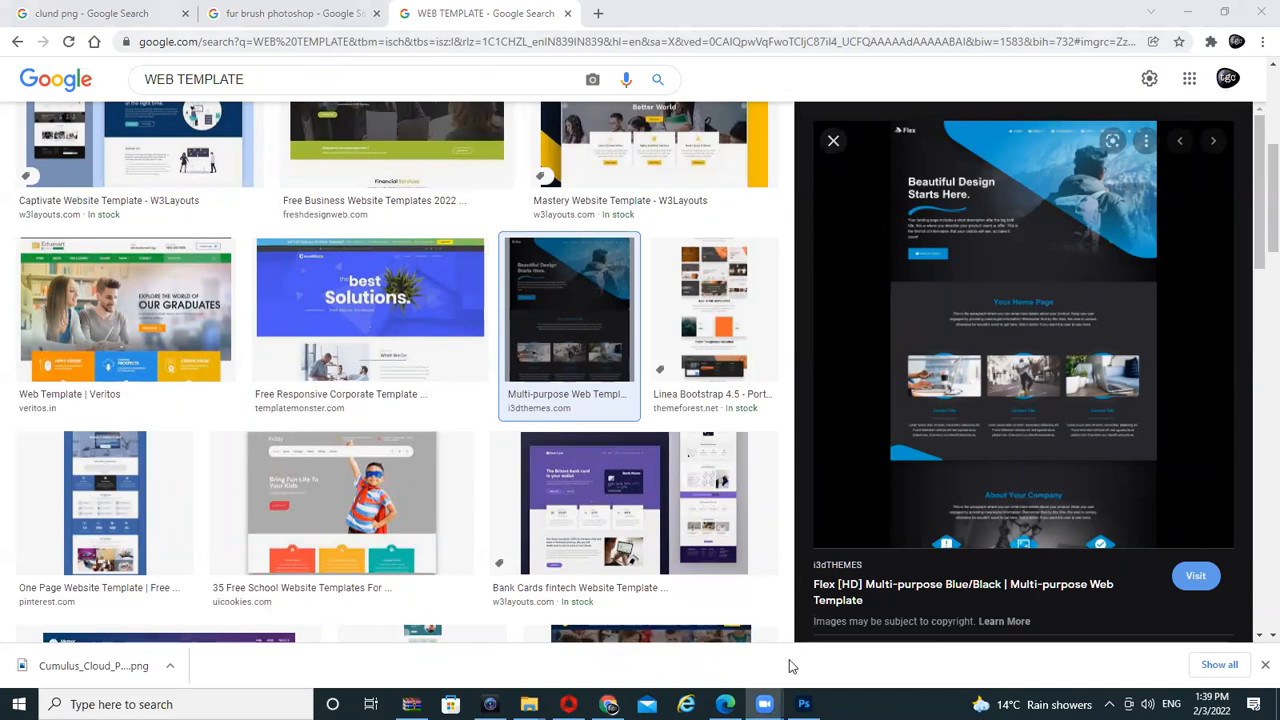
mouse_move(803, 704)
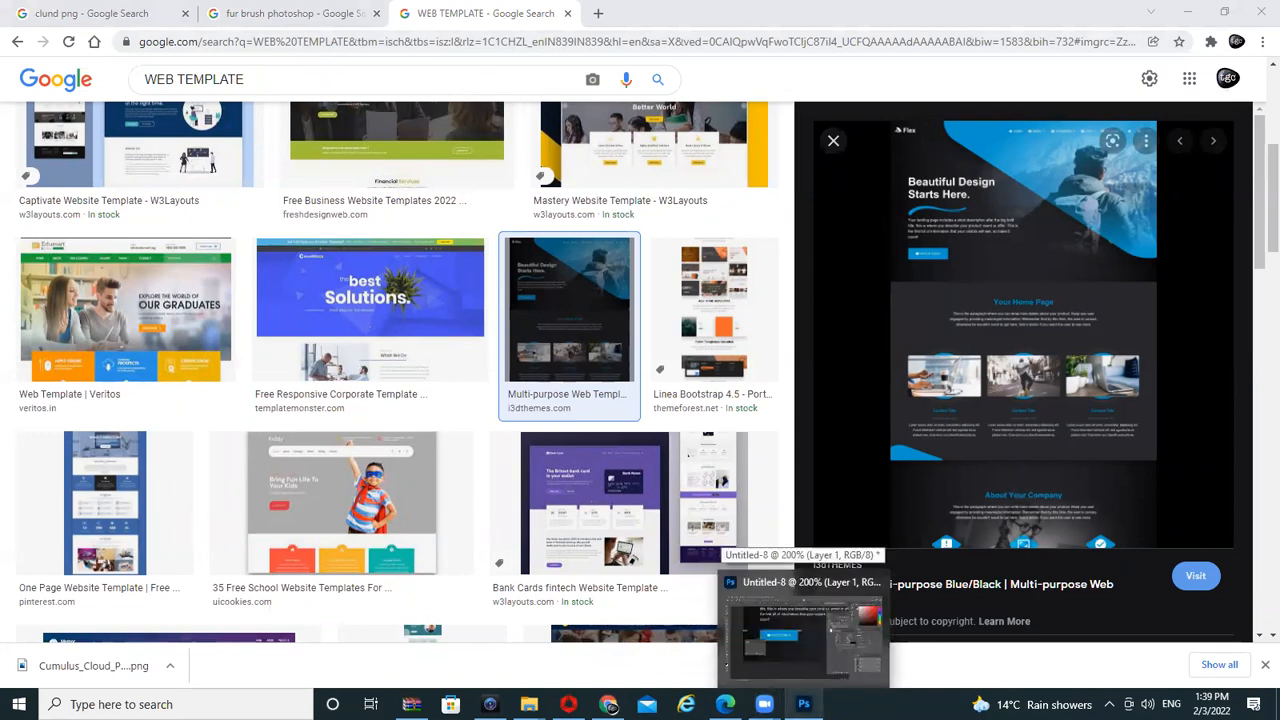
click(800, 7)
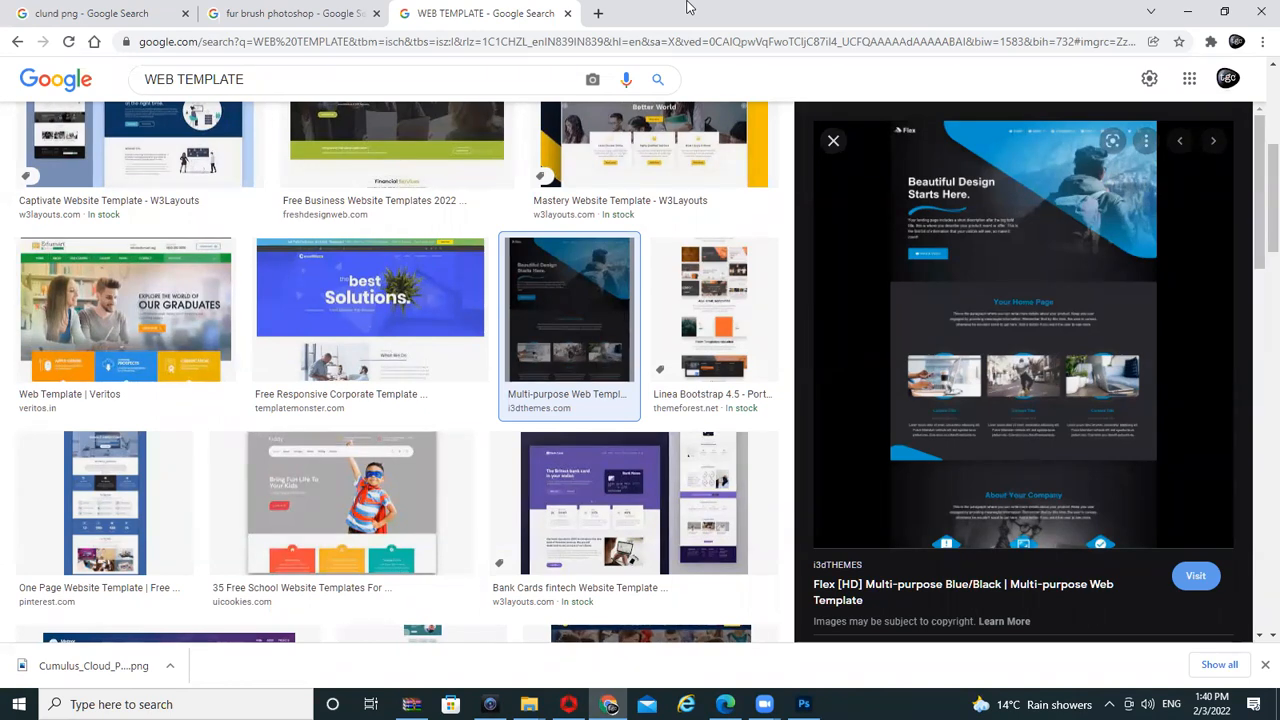
Return to Photoshop, dismiss the Save for Web export without saving, and activate the Move tool
mouse_move(897, 130)
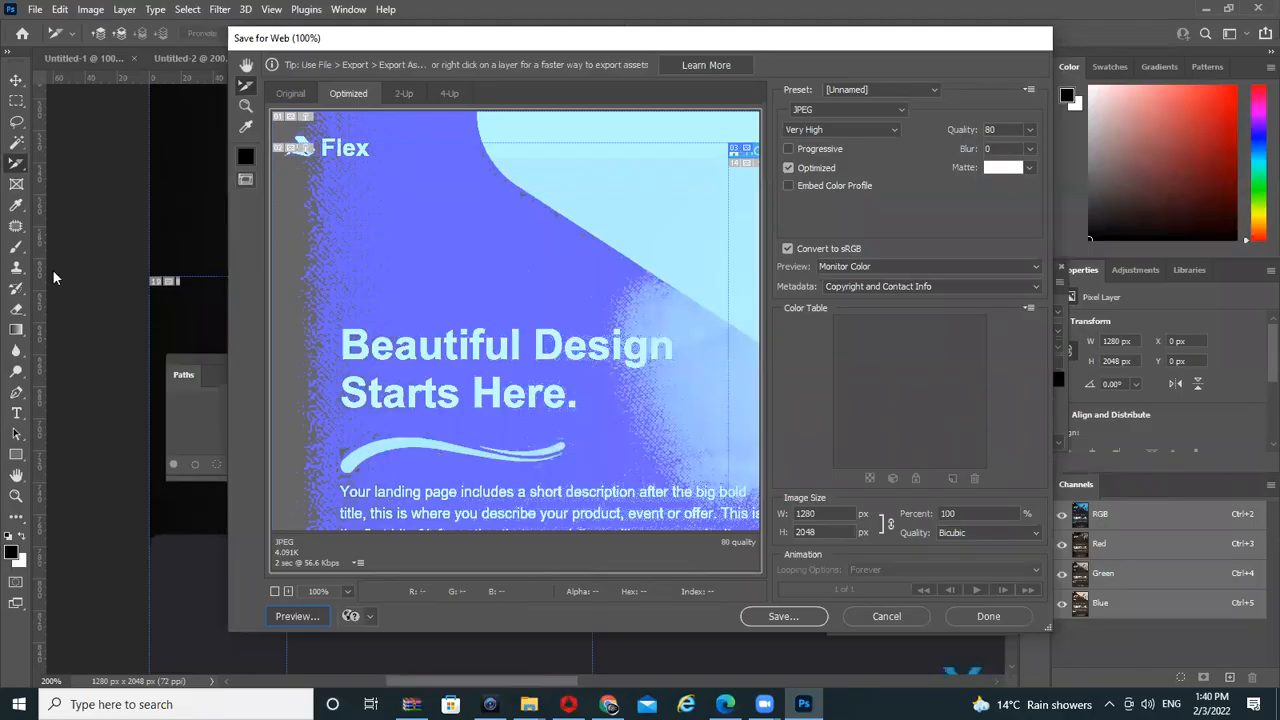
click(881, 617)
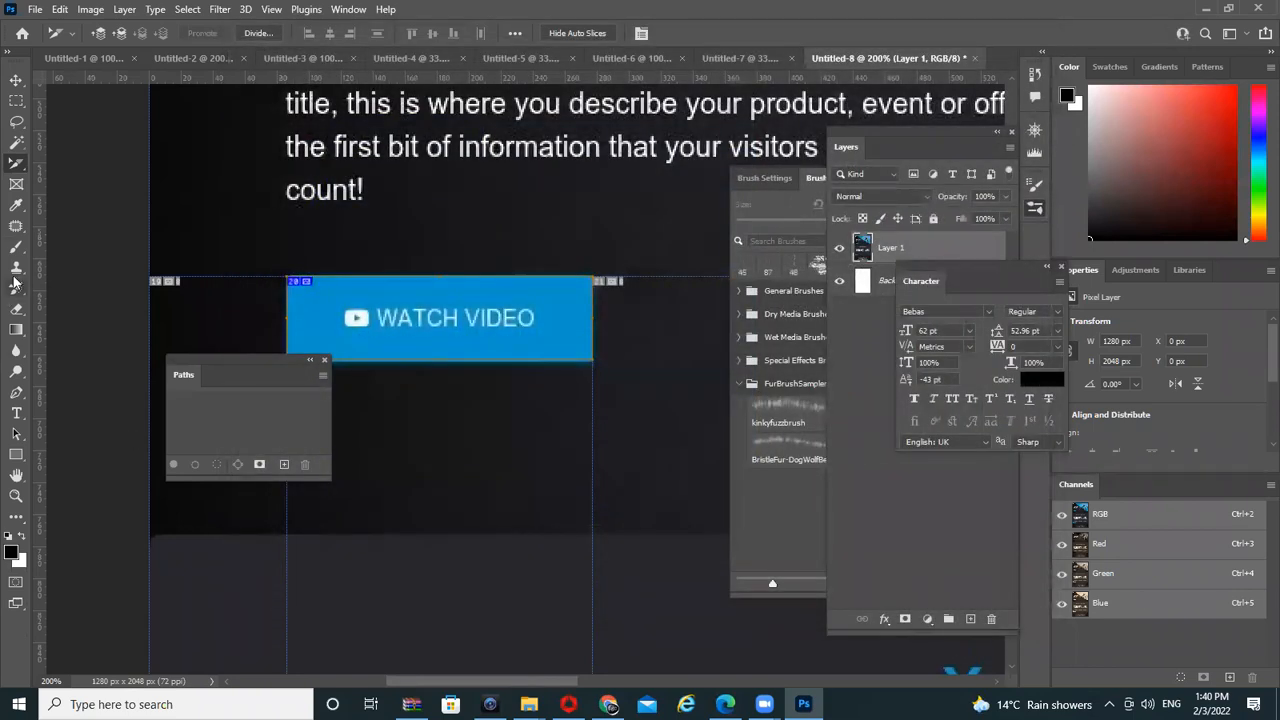
click(16, 250)
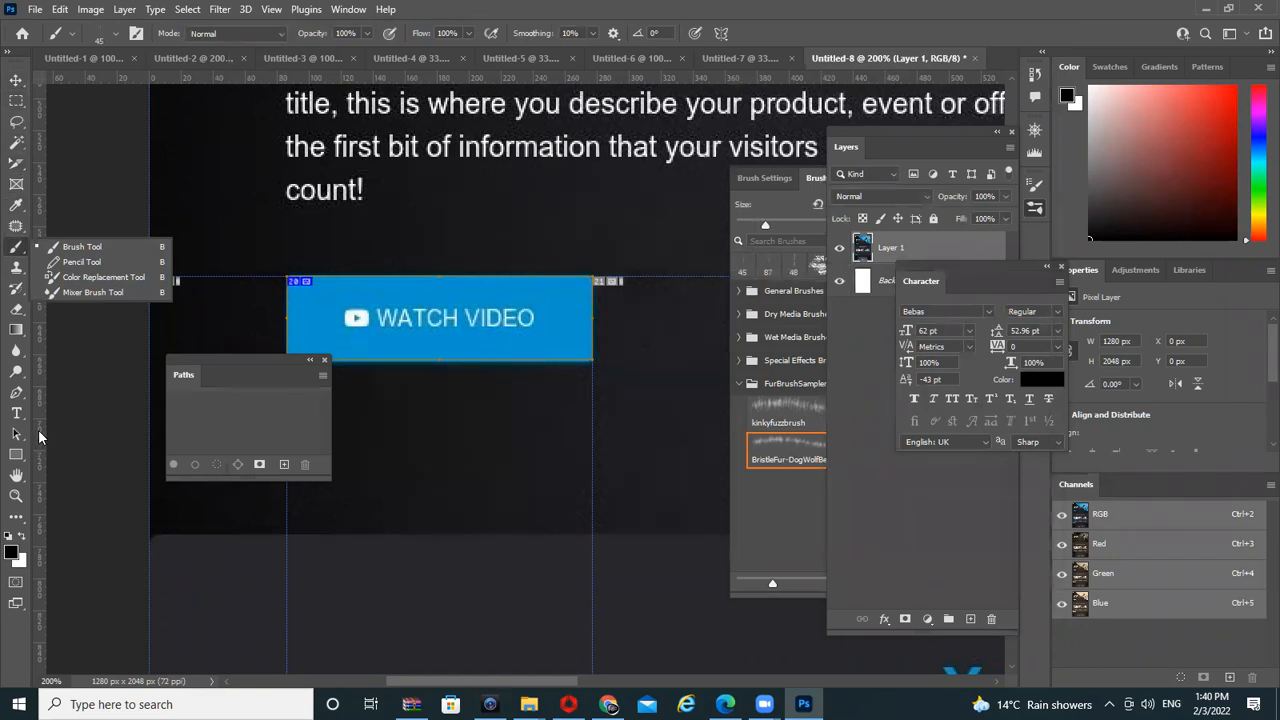
click(15, 86)
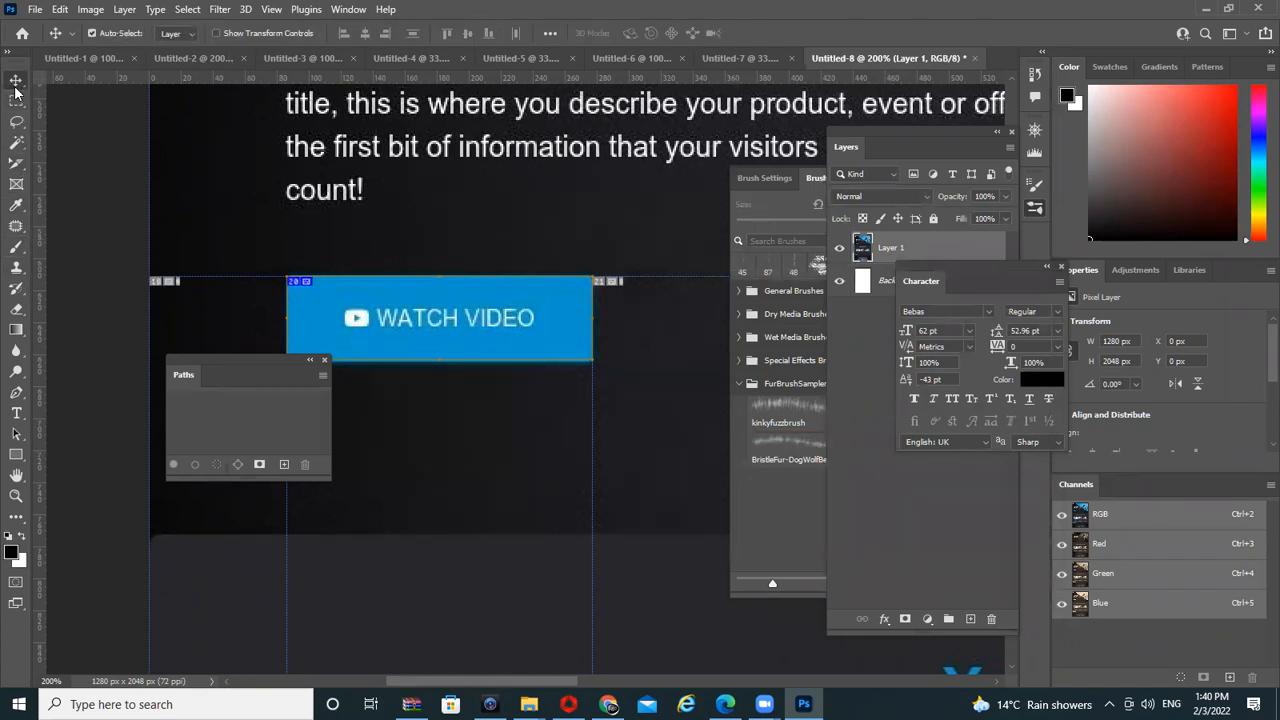